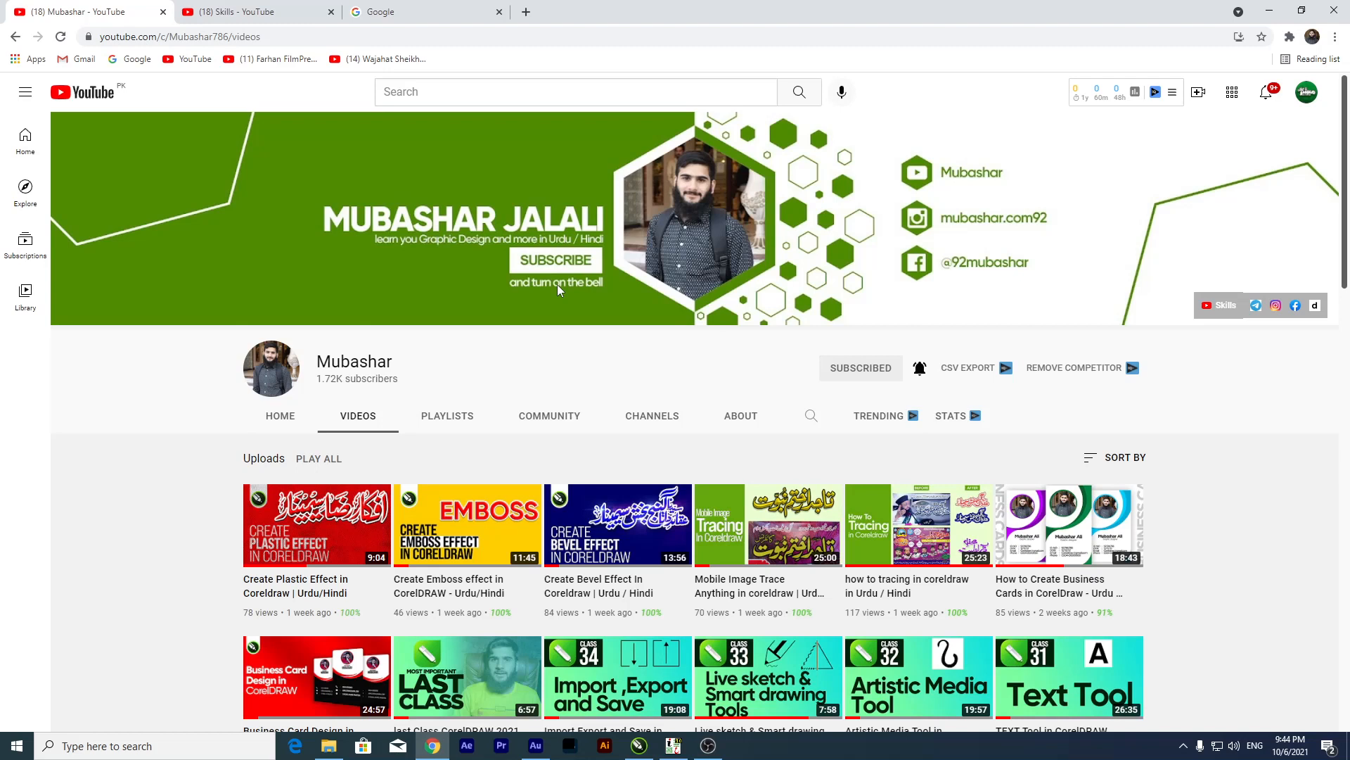
Switch to the Skills channel page in the browser.
{"action": "left_click", "coordinate": [253, 12]}
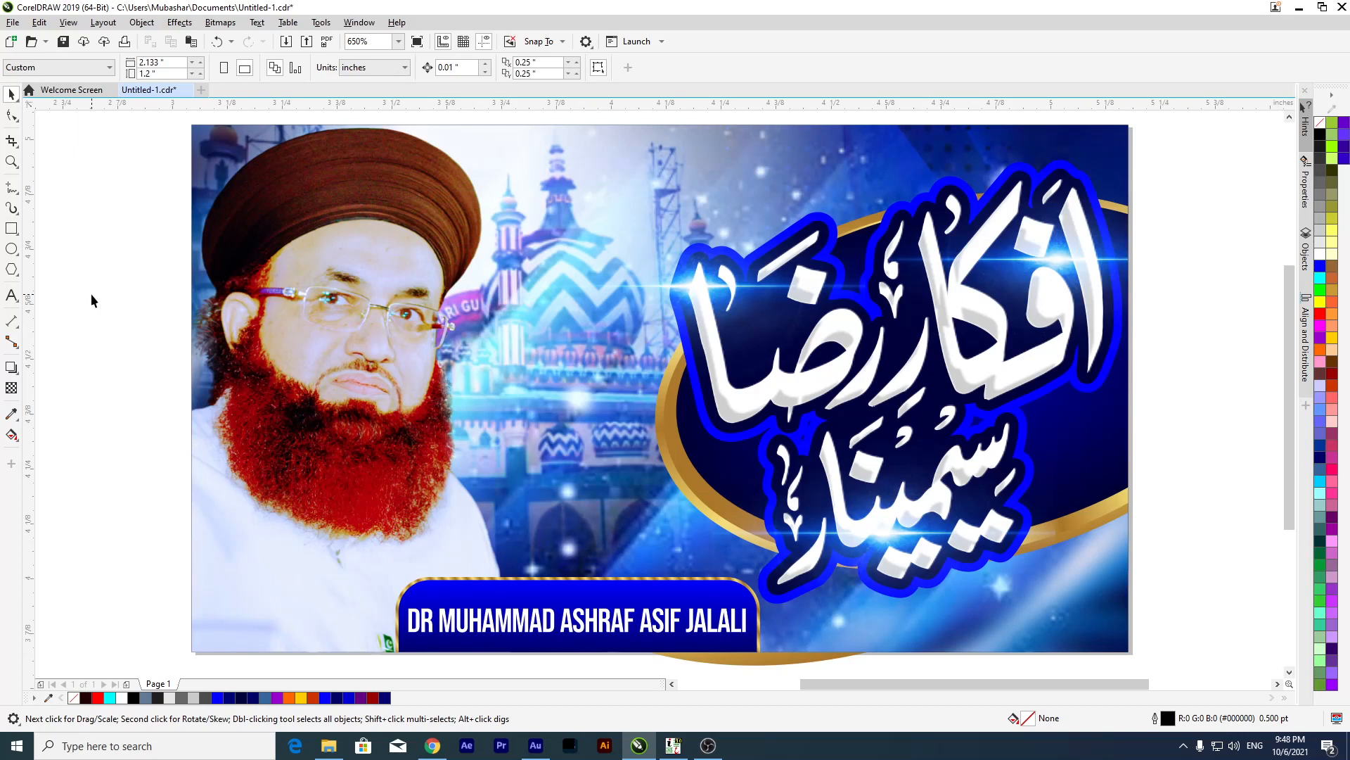
{"action": "key", "text": "ctrl+n"}
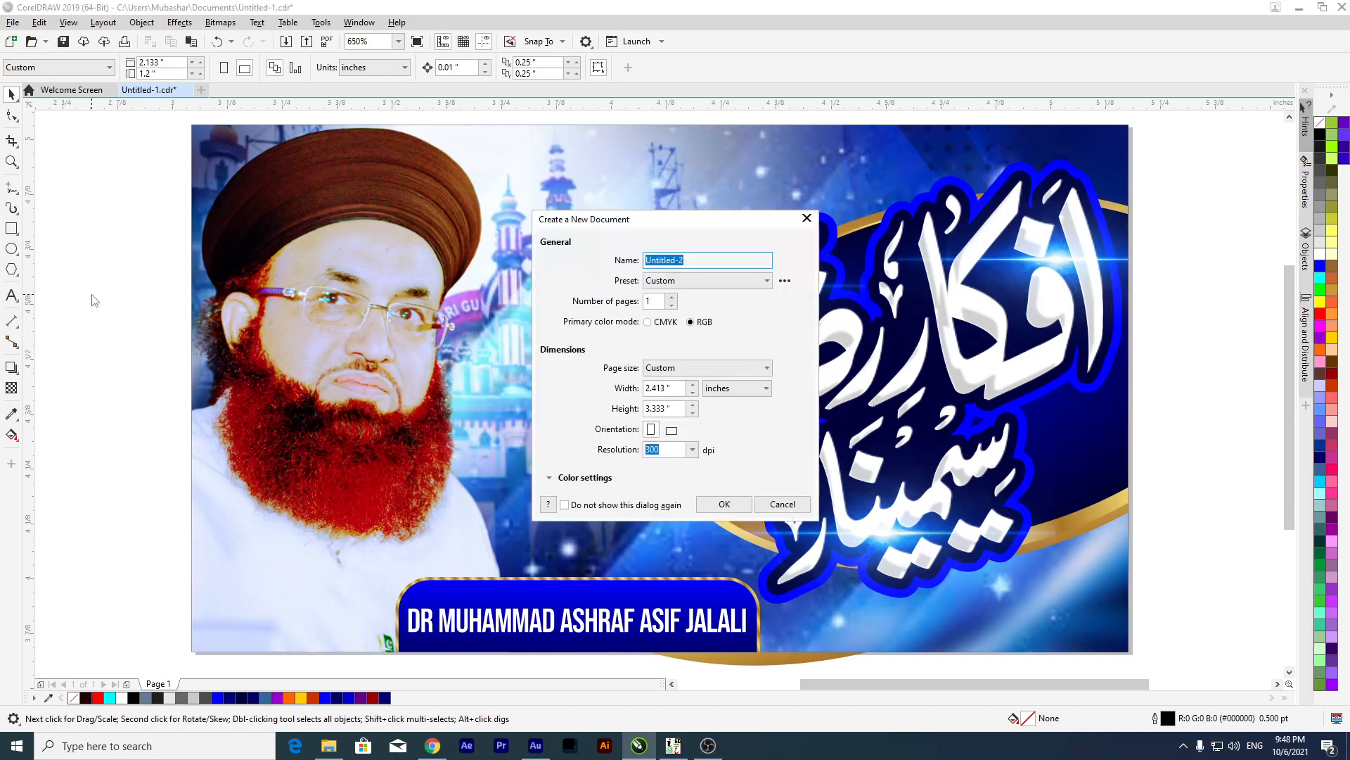
{"action": "left_click", "coordinate": [742, 434]}
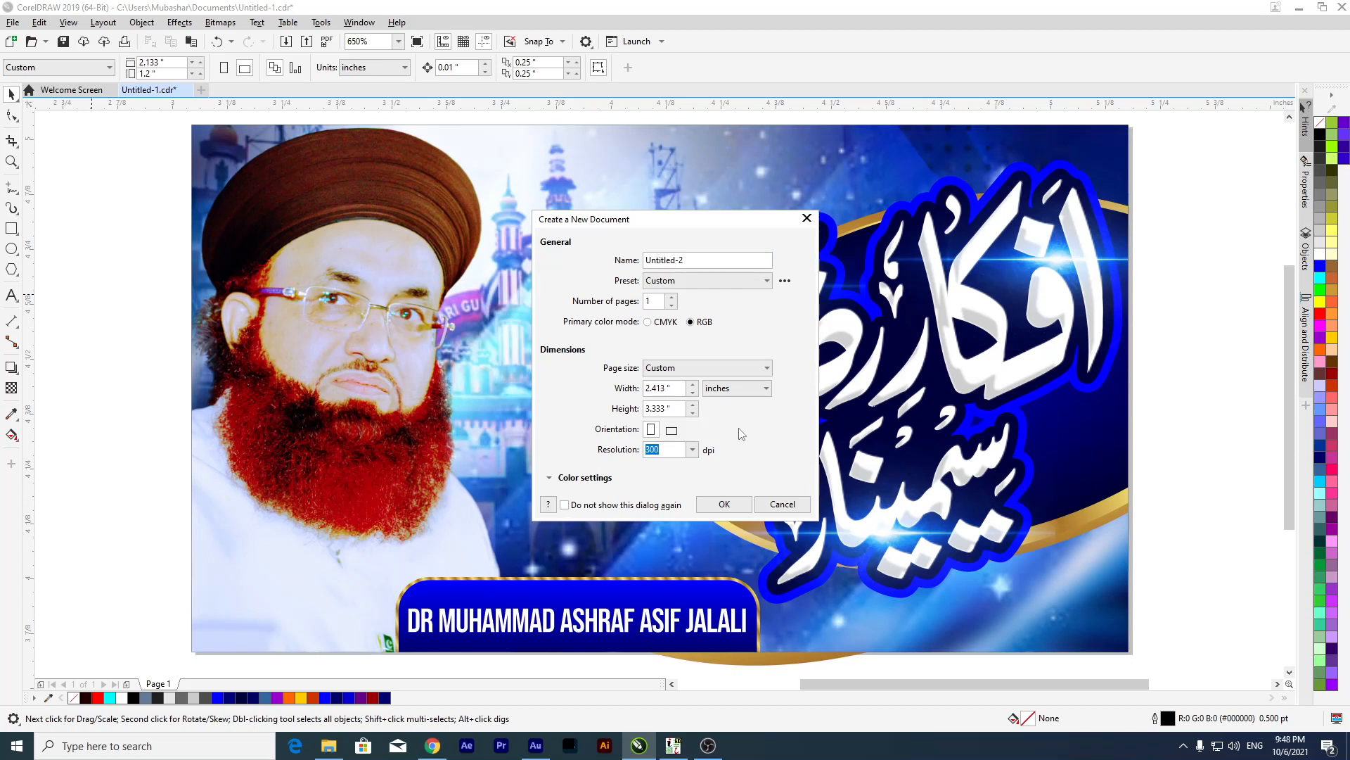
{"action": "left_click", "coordinate": [659, 388]}
{"action": "left_click", "coordinate": [737, 389]}
{"action": "left_click", "coordinate": [732, 449]}
{"action": "left_click", "coordinate": [680, 387]}
{"action": "type", "text": "1280"}
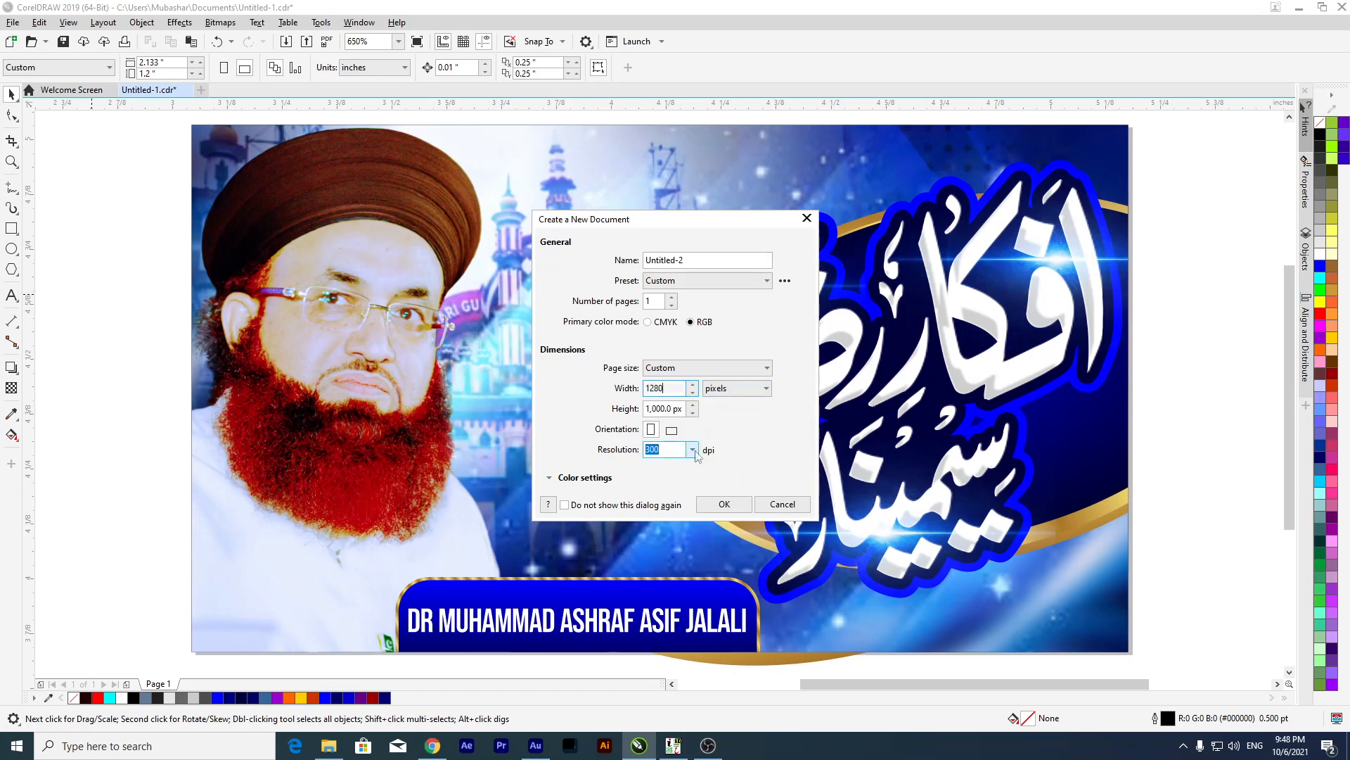
{"action": "key", "text": "Tab"}
{"action": "type", "text": "720"}
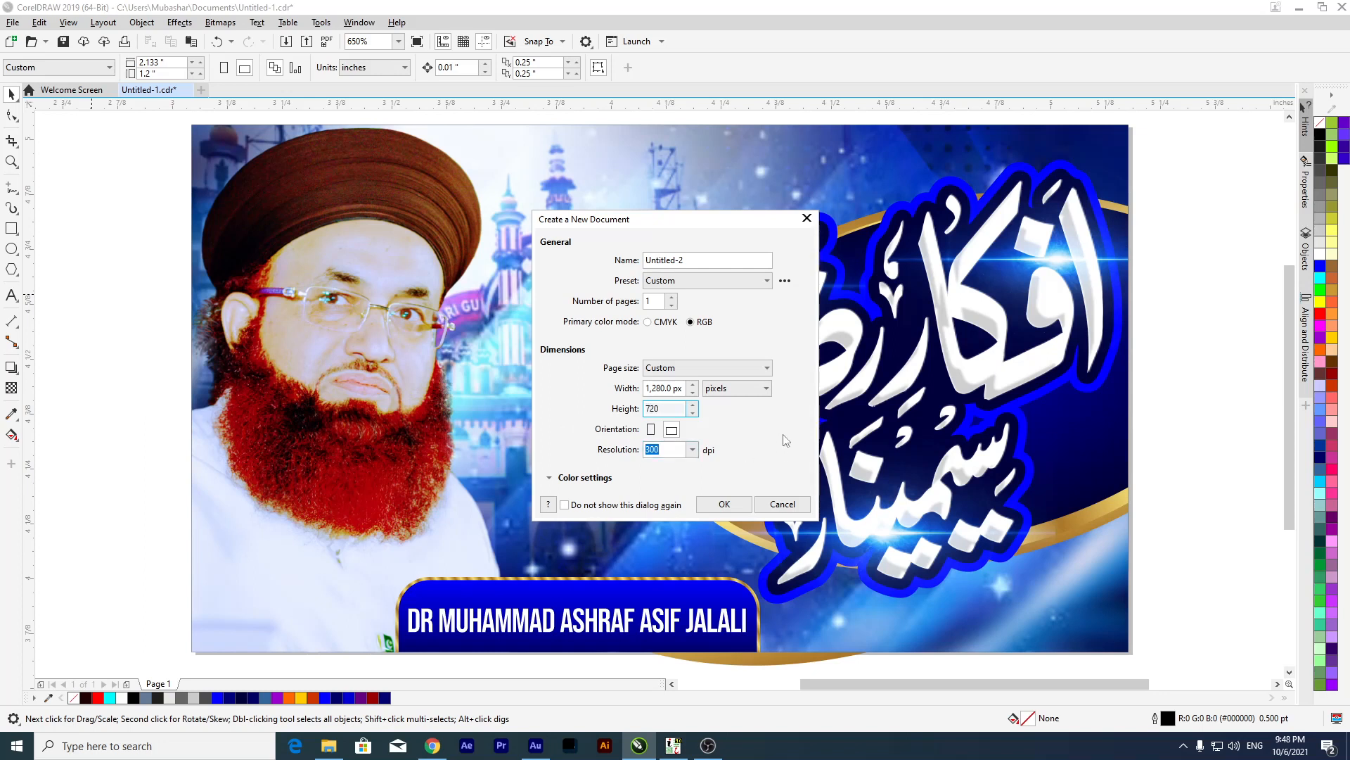
{"action": "left_click", "coordinate": [757, 389]}
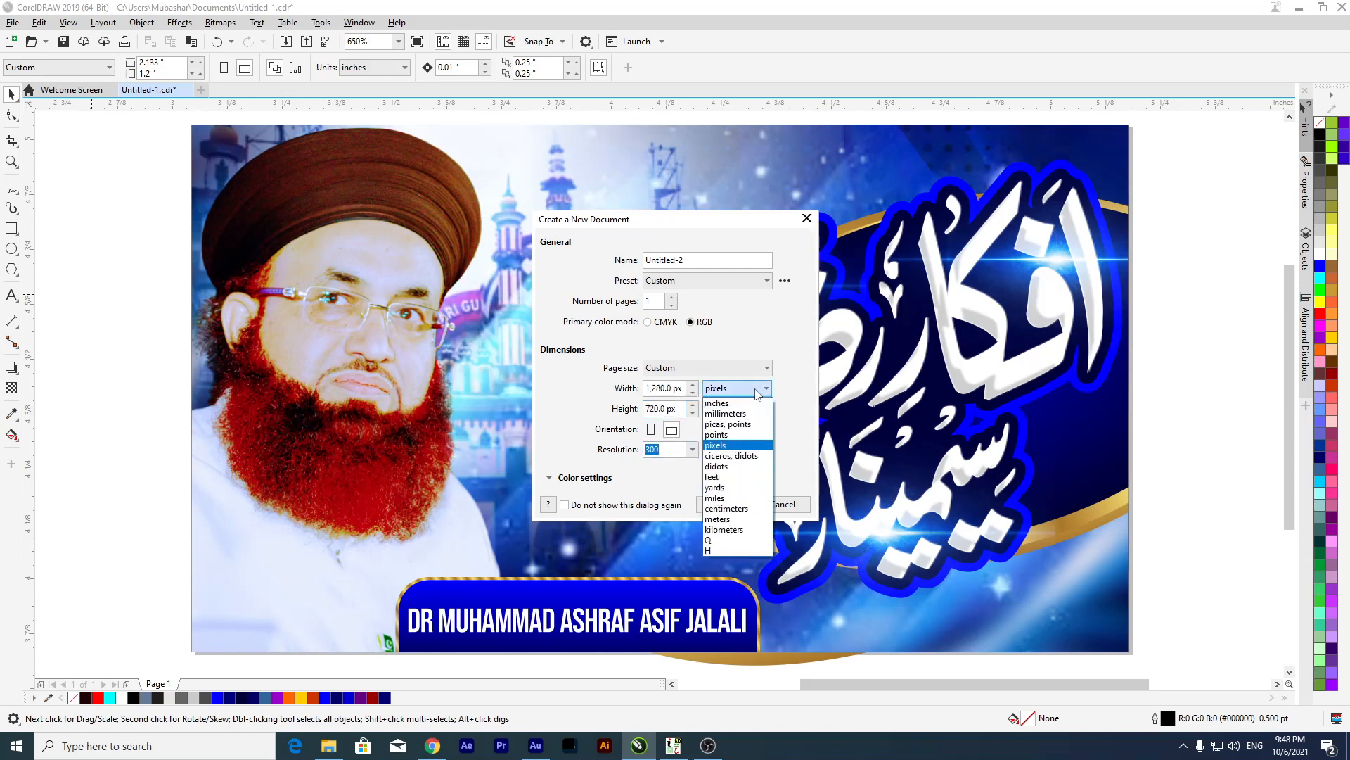
{"action": "left_click", "coordinate": [810, 395]}
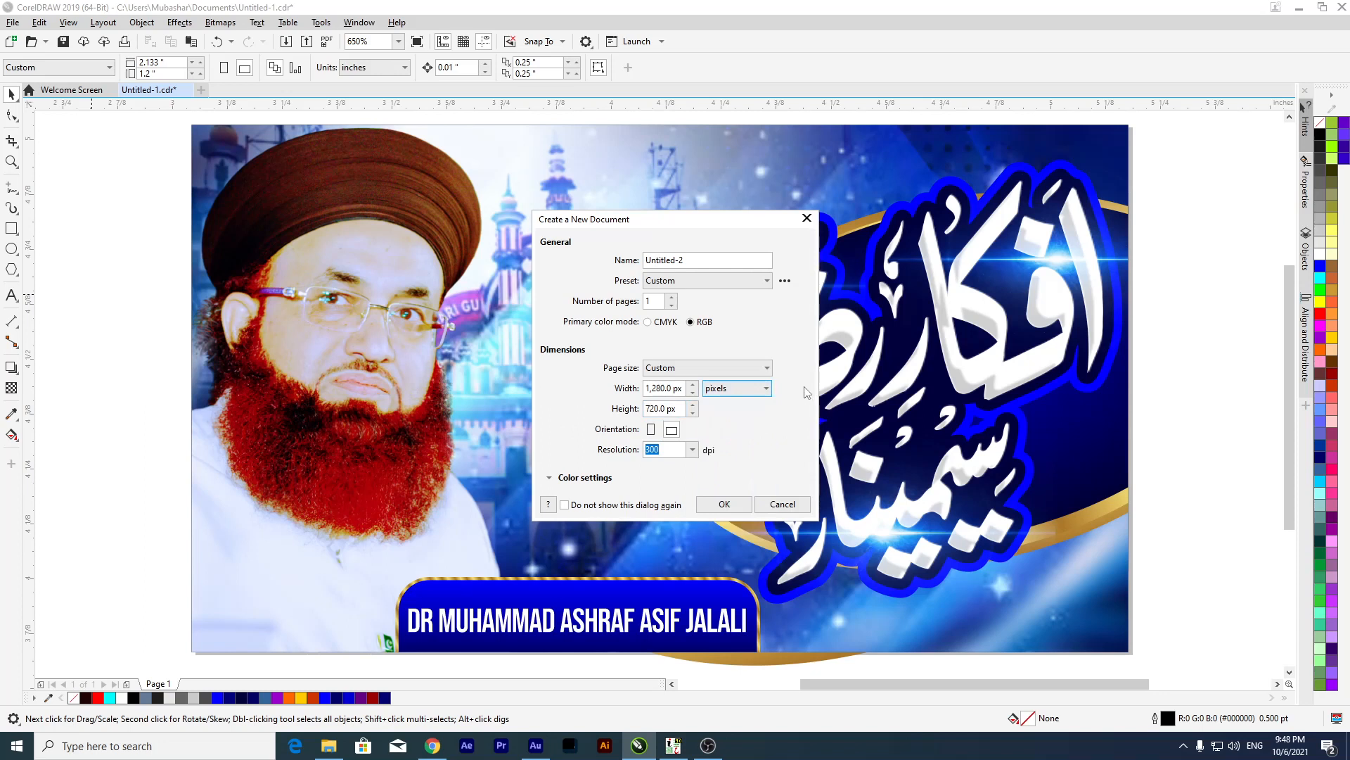
{"action": "left_click", "coordinate": [751, 390]}
{"action": "scroll", "coordinate": [738, 436], "scroll_direction": "up", "scroll_amount": 5}
{"action": "left_click", "coordinate": [746, 407]}
{"action": "left_click", "coordinate": [731, 391]}
{"action": "left_click", "coordinate": [744, 452]}
{"action": "left_click", "coordinate": [736, 388]}
{"action": "left_click", "coordinate": [756, 446]}
{"action": "left_click", "coordinate": [737, 393]}
{"action": "left_click", "coordinate": [697, 289]}
{"action": "left_click", "coordinate": [696, 281]}
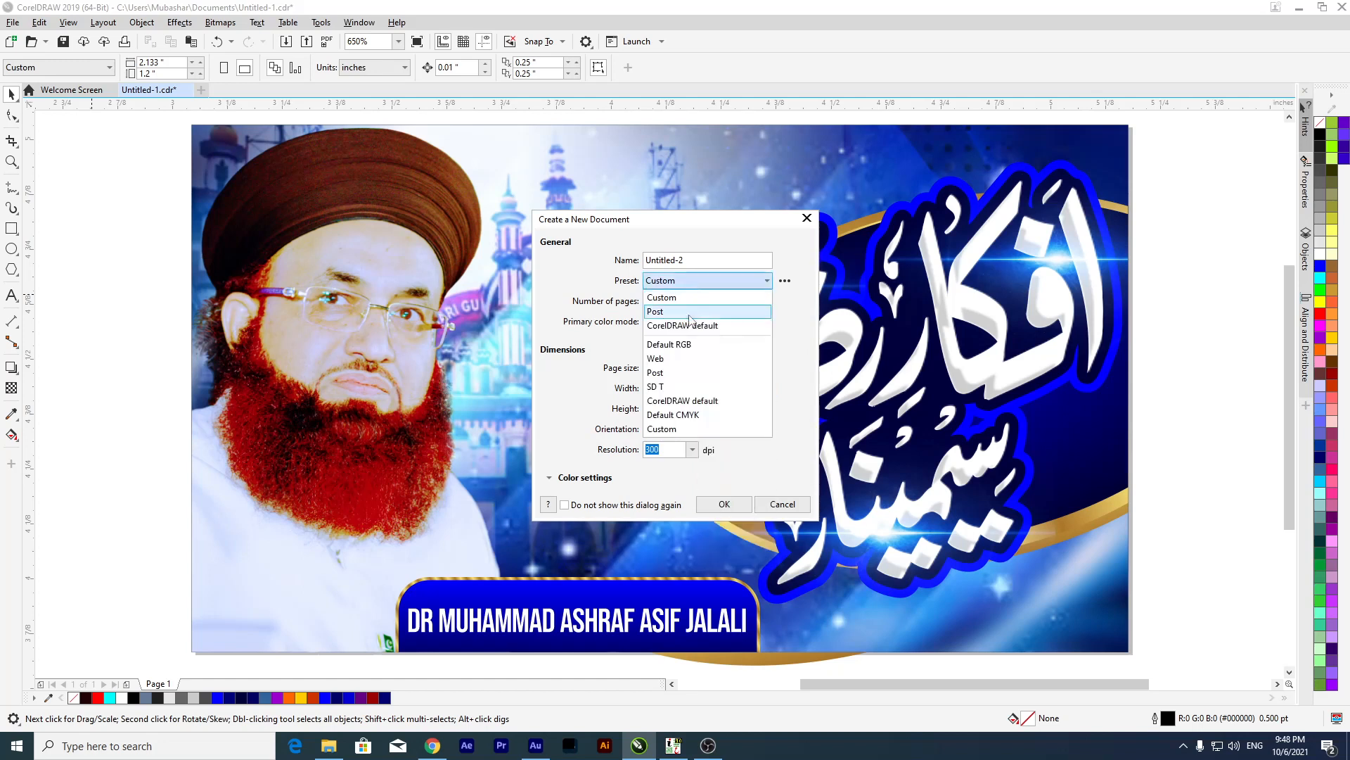
{"action": "left_click", "coordinate": [703, 386]}
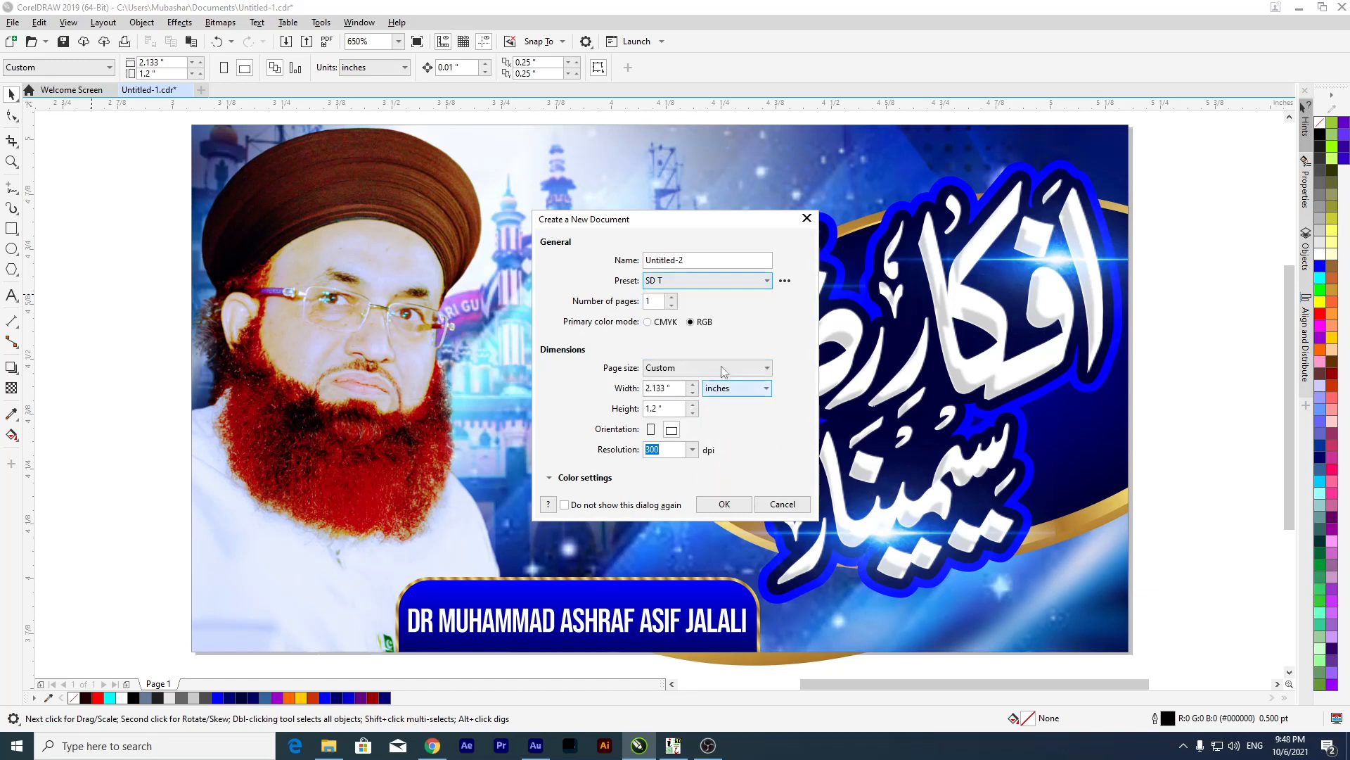
{"action": "left_click", "coordinate": [753, 391]}
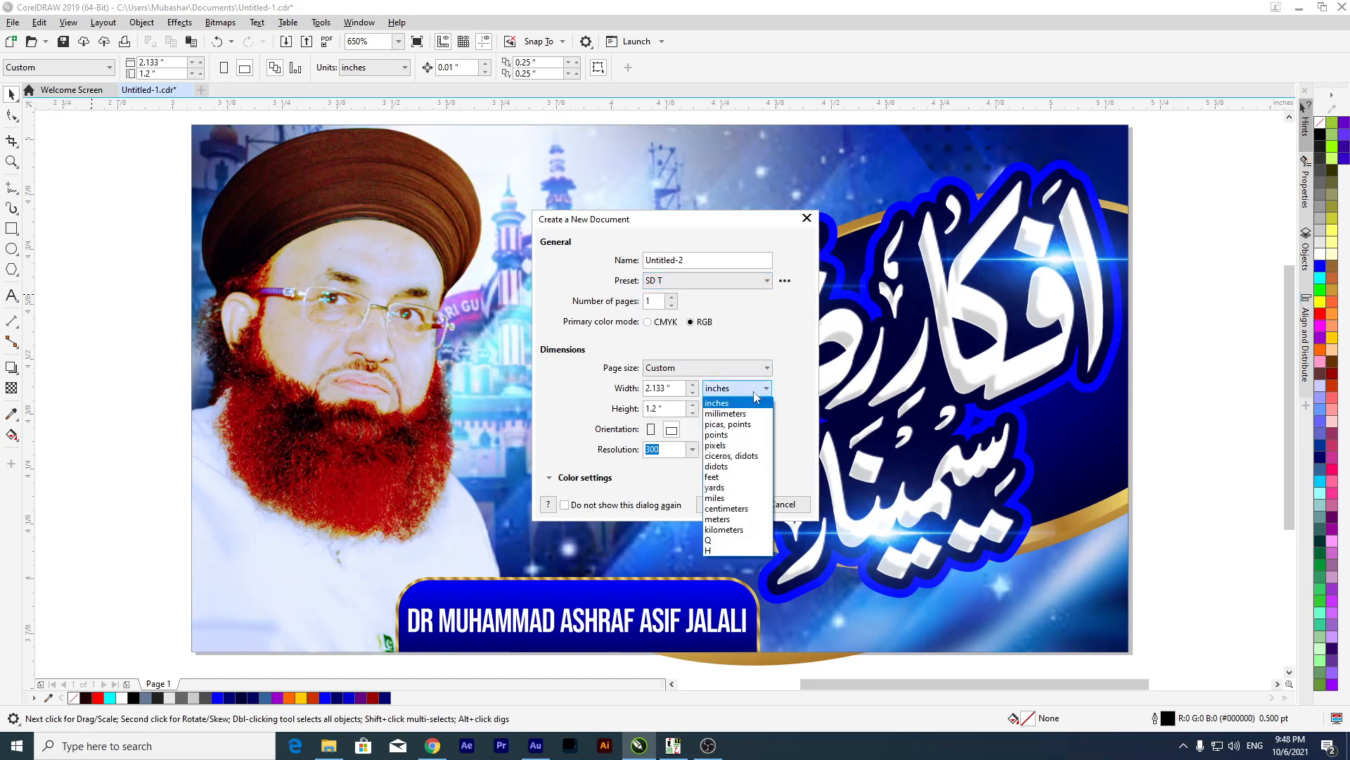
{"action": "left_click", "coordinate": [741, 447]}
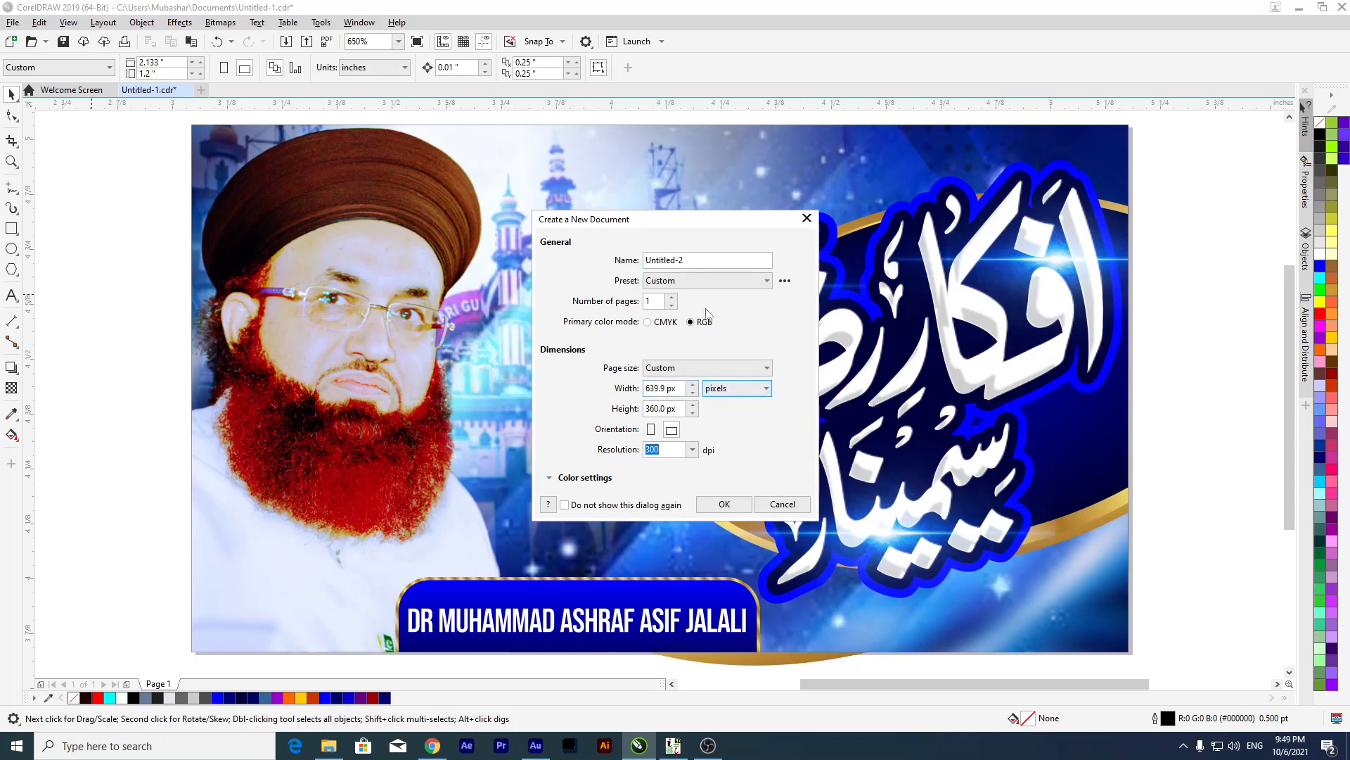
{"action": "left_click", "coordinate": [689, 284]}
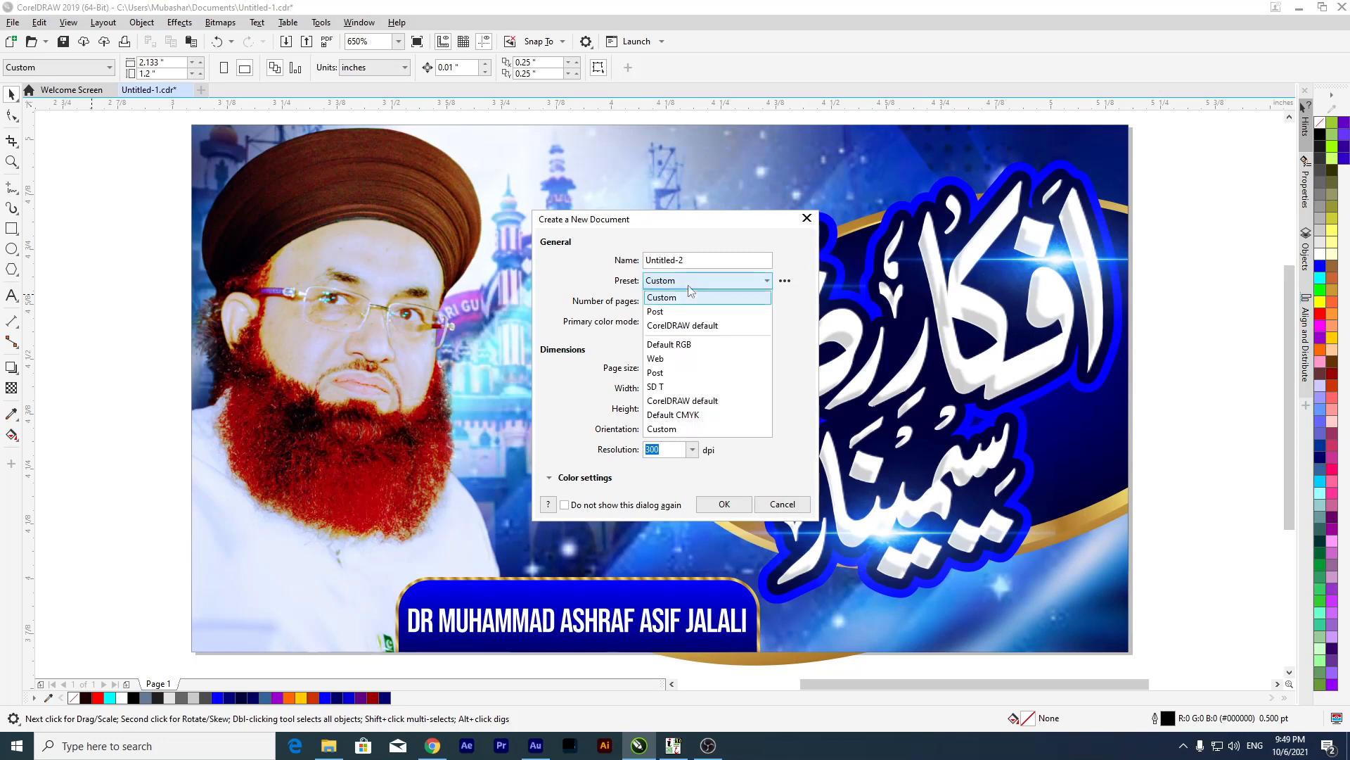
{"action": "left_click", "coordinate": [711, 387]}
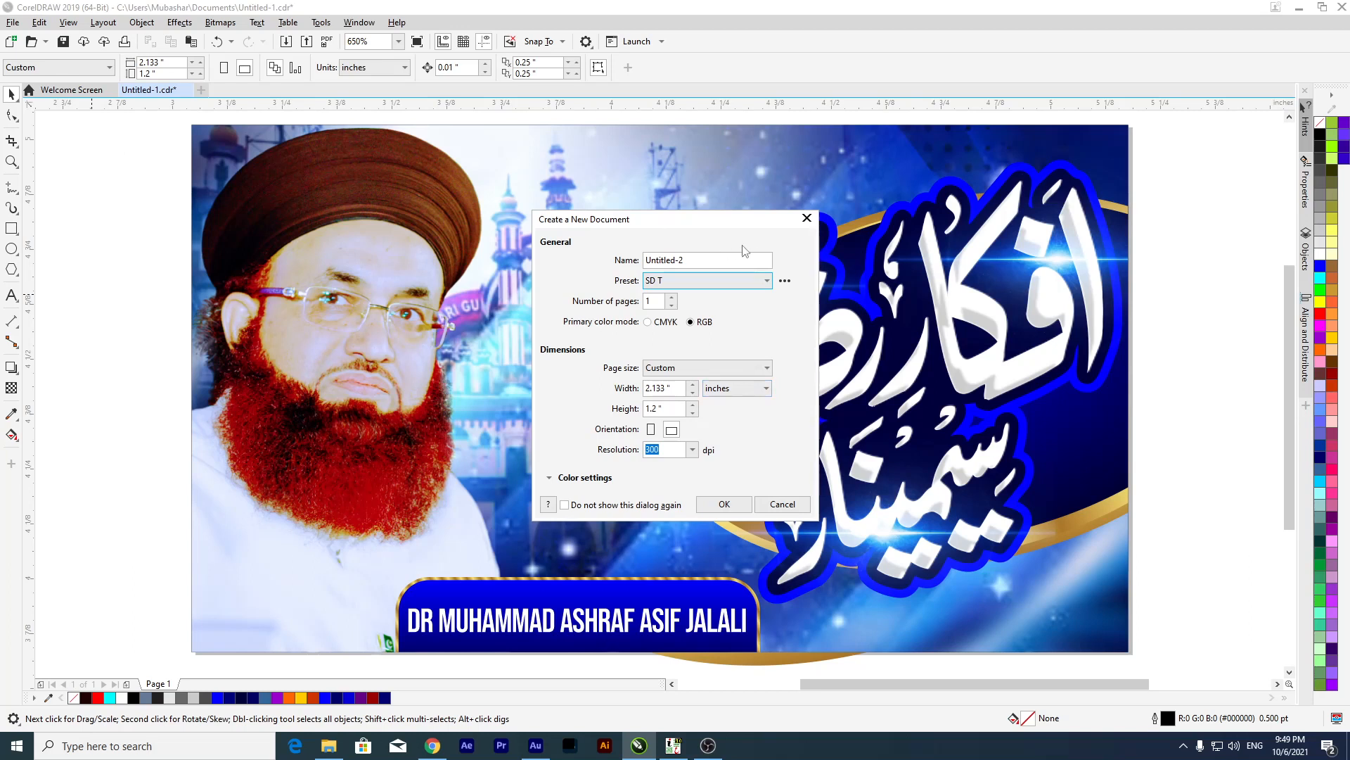
{"action": "left_click", "coordinate": [738, 389]}
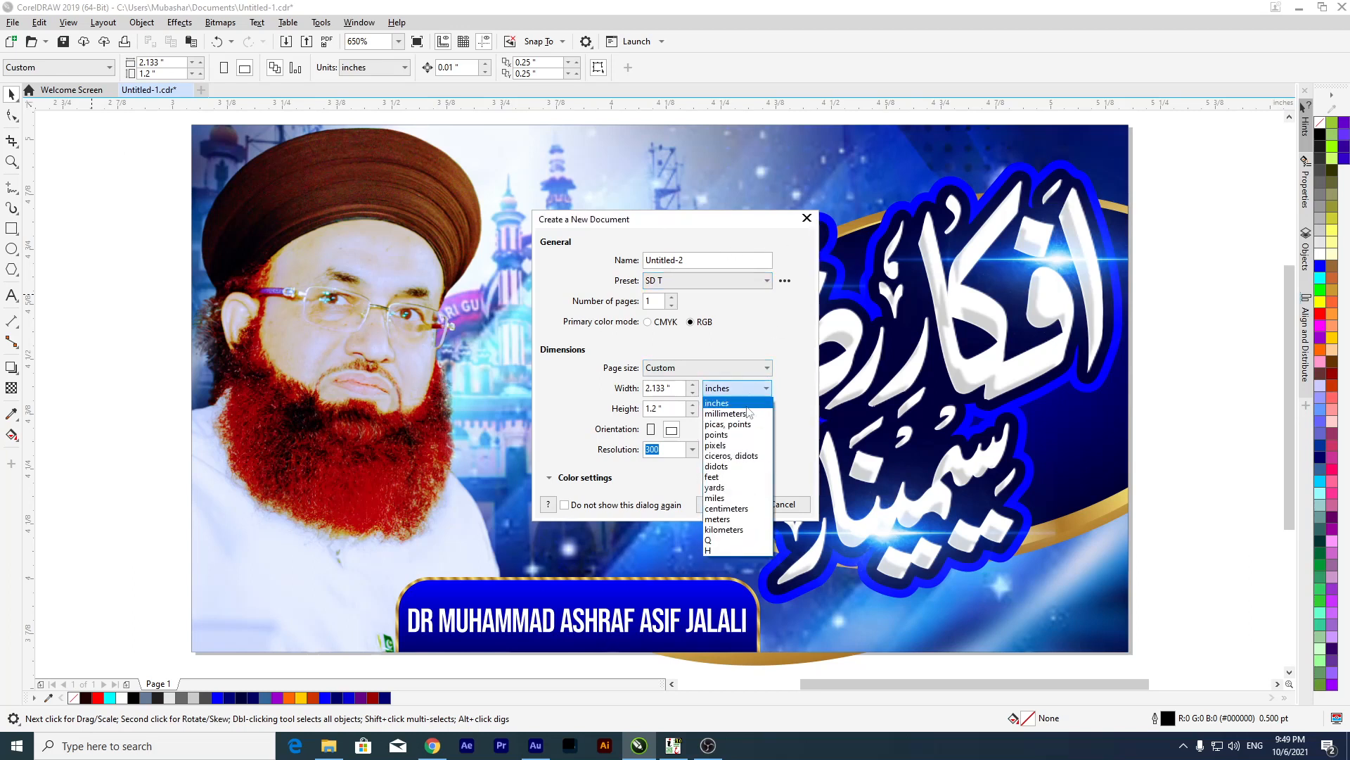
{"action": "left_click", "coordinate": [742, 446]}
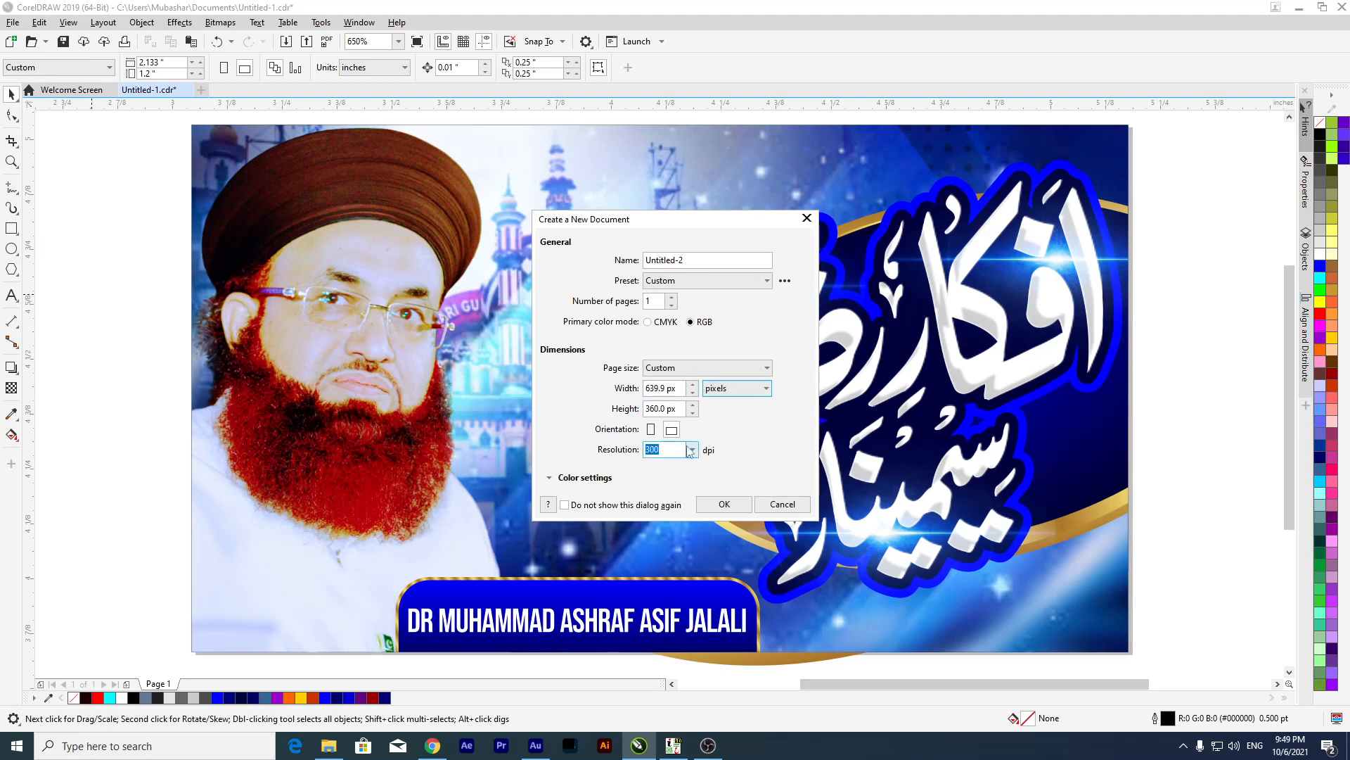
{"action": "left_click", "coordinate": [791, 508]}
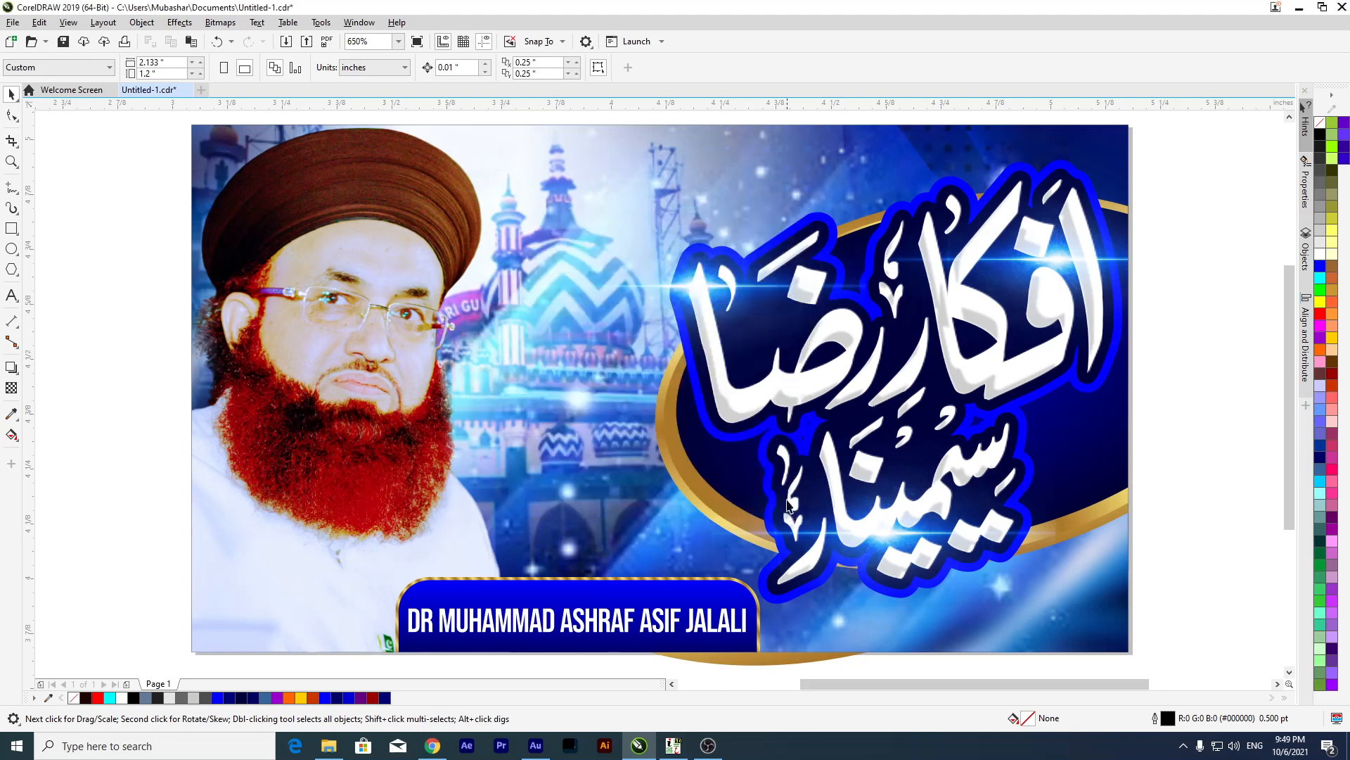
Set the drawing units of the open thumbnail document to pixels.
{"action": "left_click", "coordinate": [374, 68]}
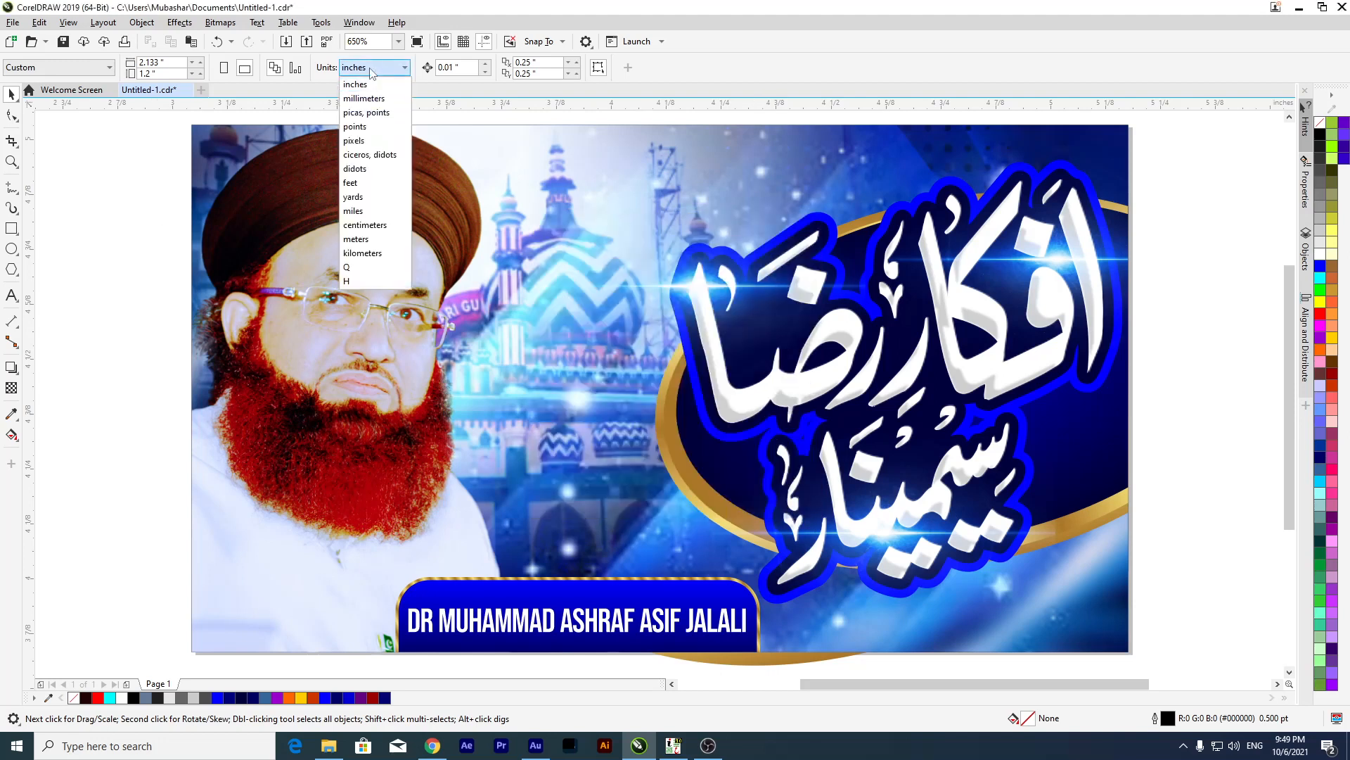
{"action": "left_click", "coordinate": [359, 144]}
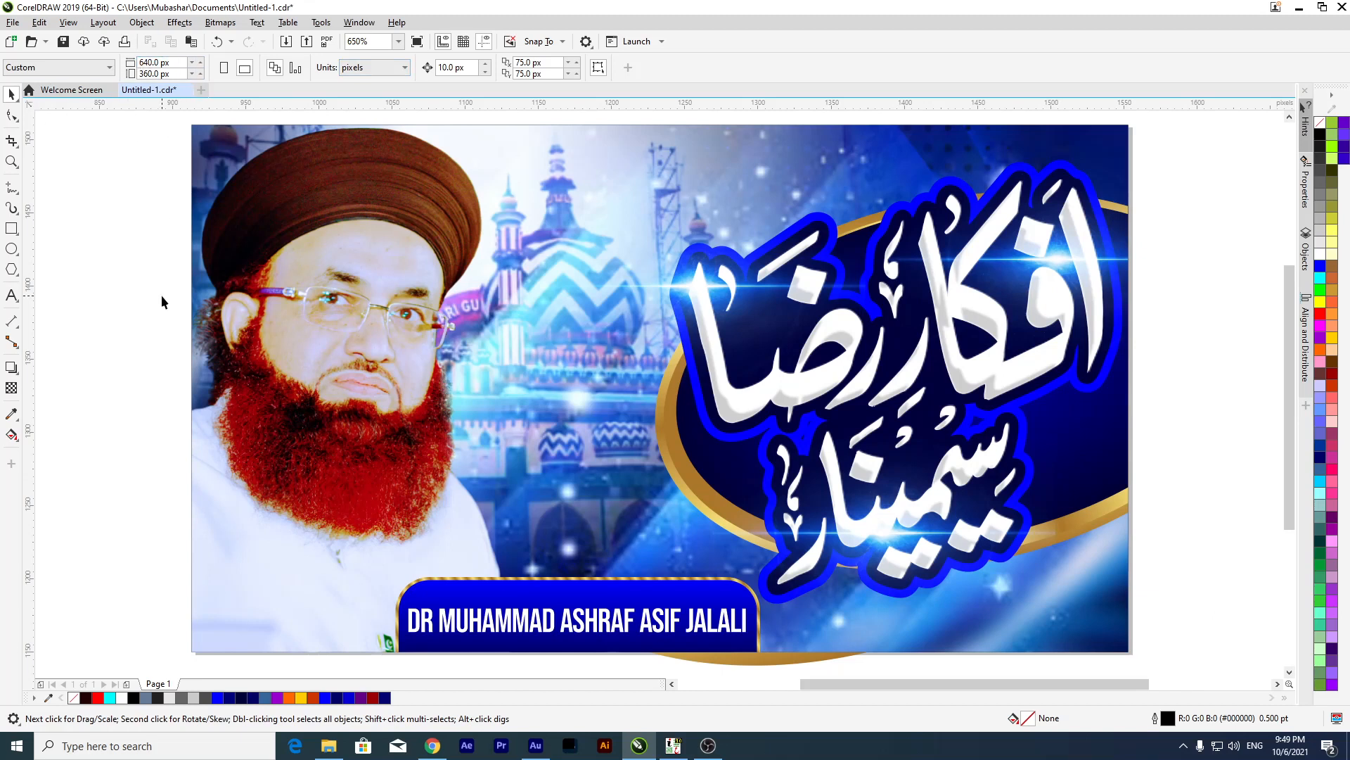
Start a new document and set its page size to 640 pixels wide by 360 pixels high.
{"action": "key", "text": "ctrl+n"}
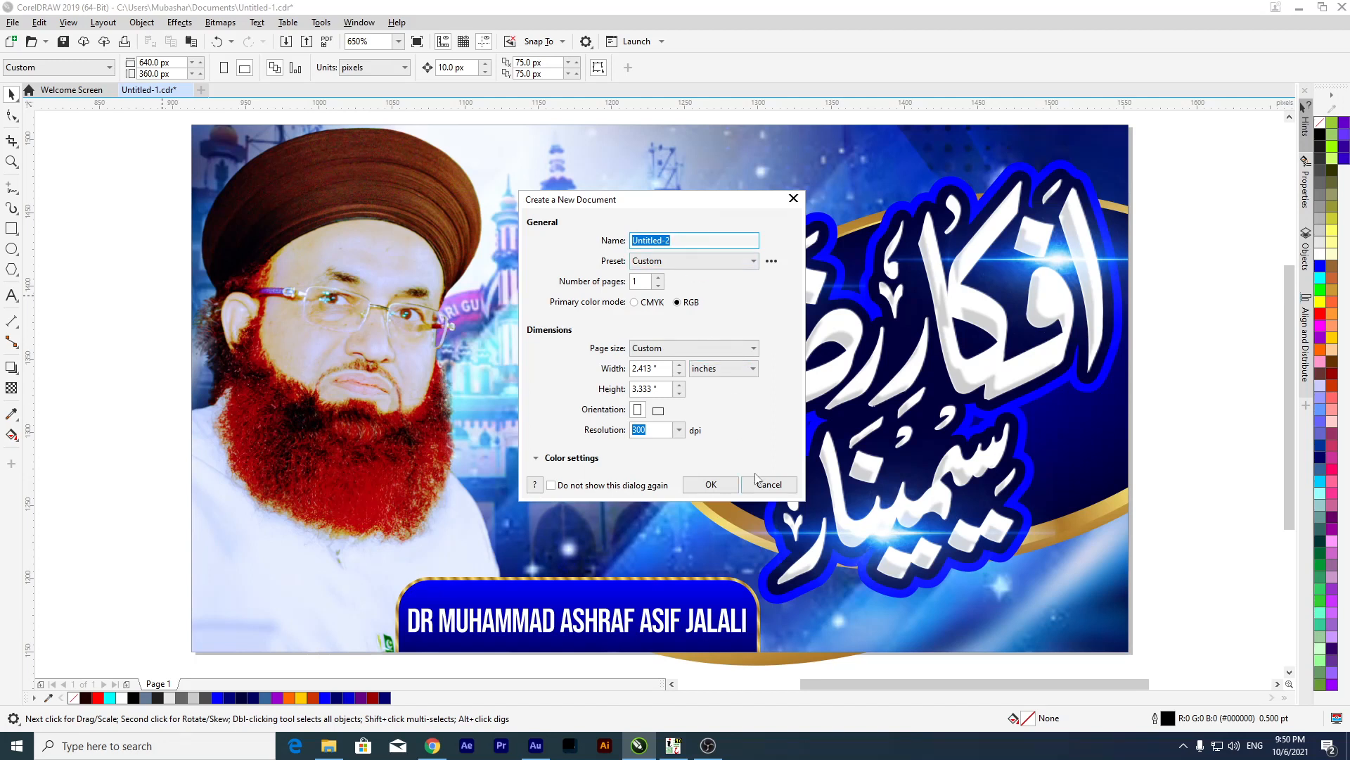
{"action": "left_click", "coordinate": [720, 365]}
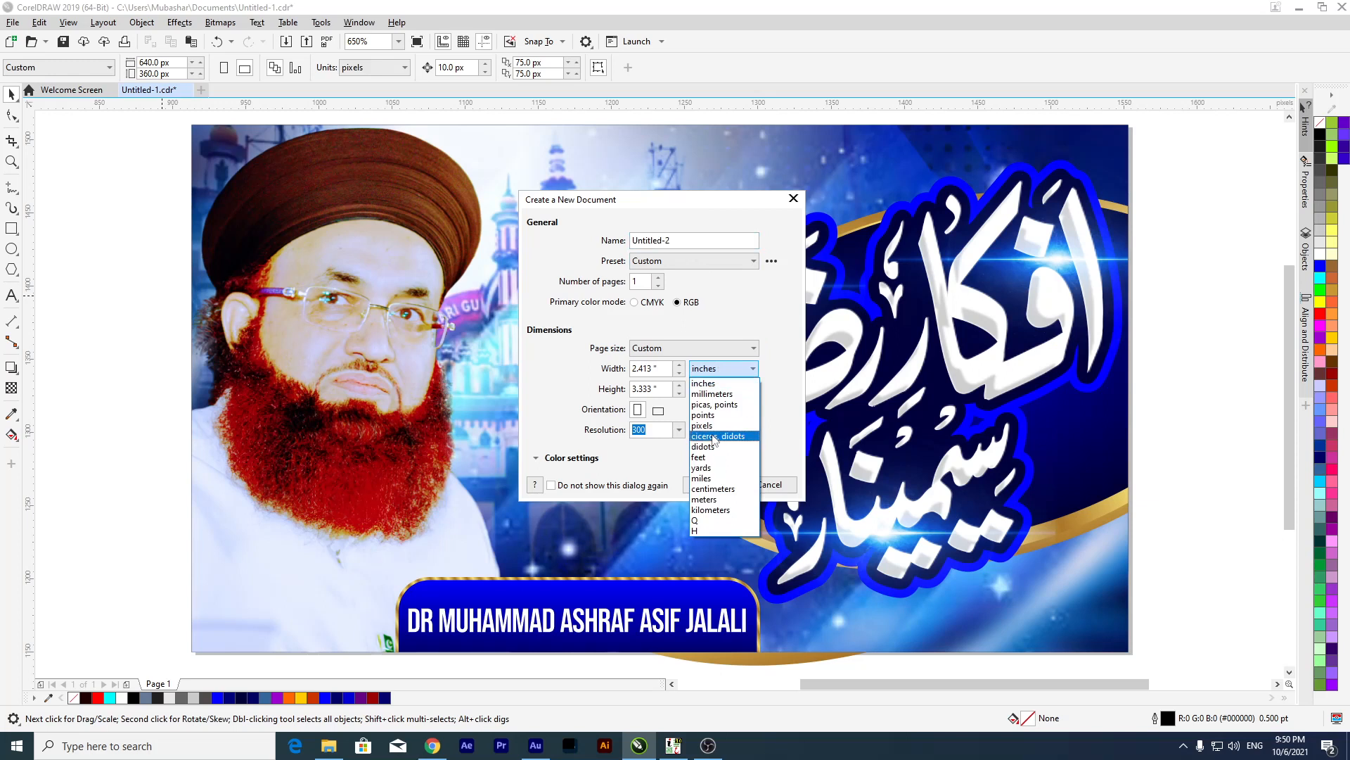
{"action": "left_click", "coordinate": [714, 432]}
{"action": "left_click_drag", "start_coordinate": [666, 369], "coordinate": [545, 369]}
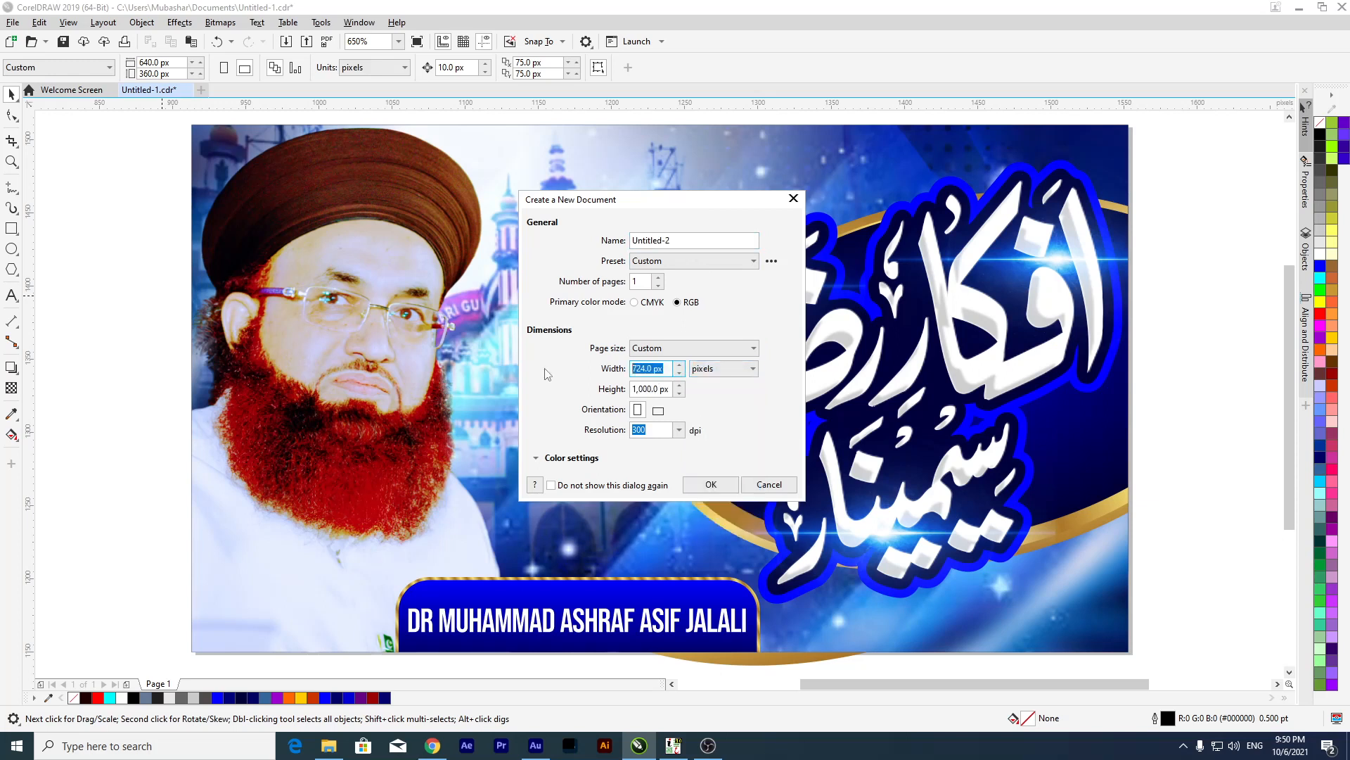
{"action": "type", "text": "640"}
{"action": "left_click", "coordinate": [670, 389]}
{"action": "type", "text": "360"}
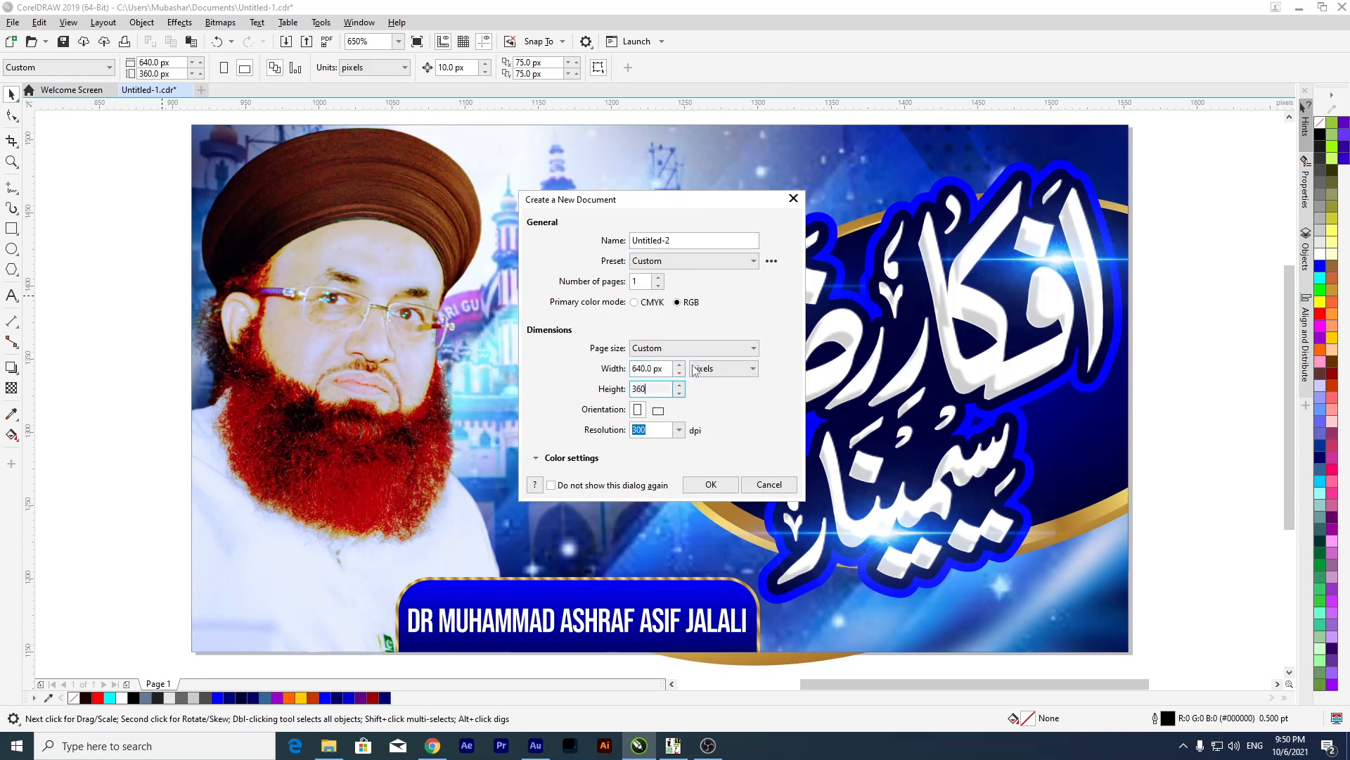
Set the new document's units to inches and create the document.
{"action": "left_click", "coordinate": [727, 369]}
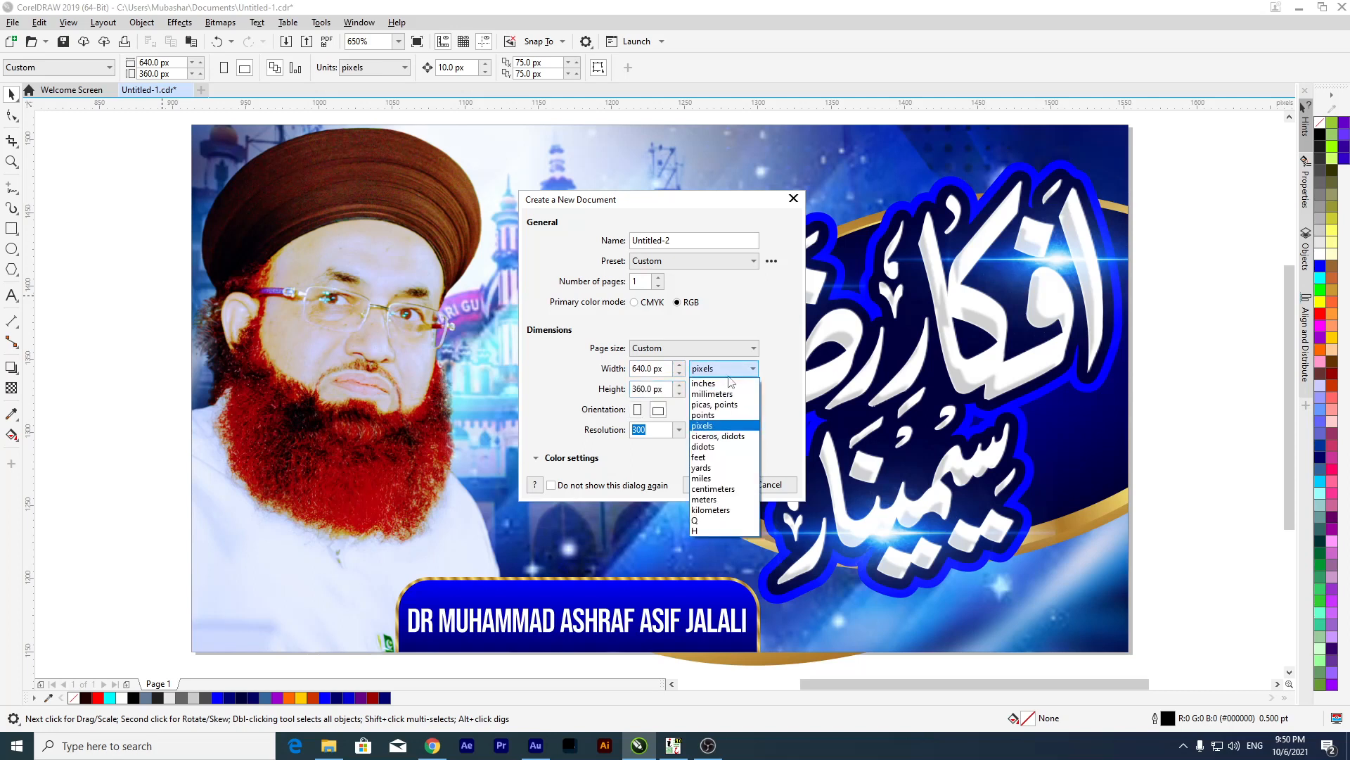
{"action": "left_click", "coordinate": [729, 384]}
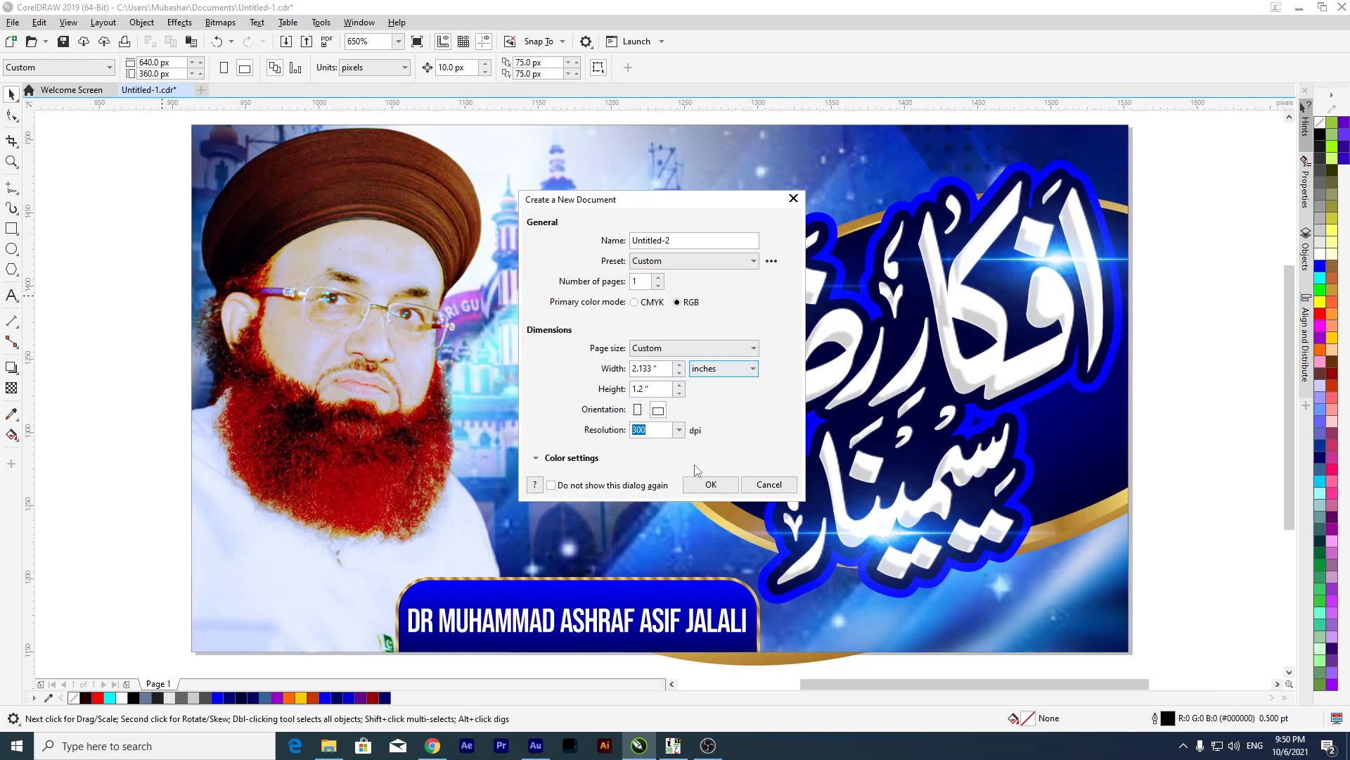
{"action": "left_click", "coordinate": [731, 368]}
{"action": "left_click", "coordinate": [710, 421]}
{"action": "left_click", "coordinate": [733, 371]}
{"action": "left_click", "coordinate": [724, 384]}
{"action": "left_click", "coordinate": [706, 484]}
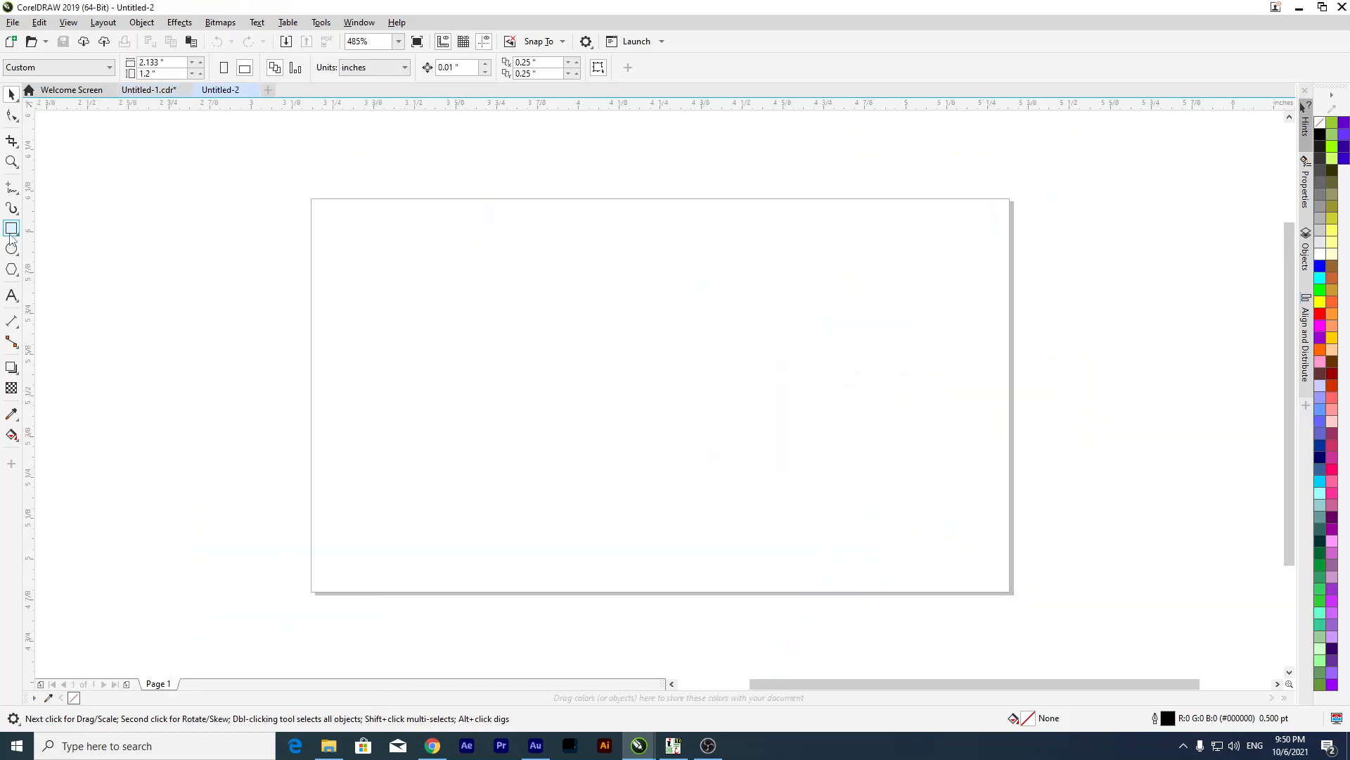
Add a rectangle frame matching the full page size and deselect it.
{"action": "double_click", "coordinate": [11, 235]}
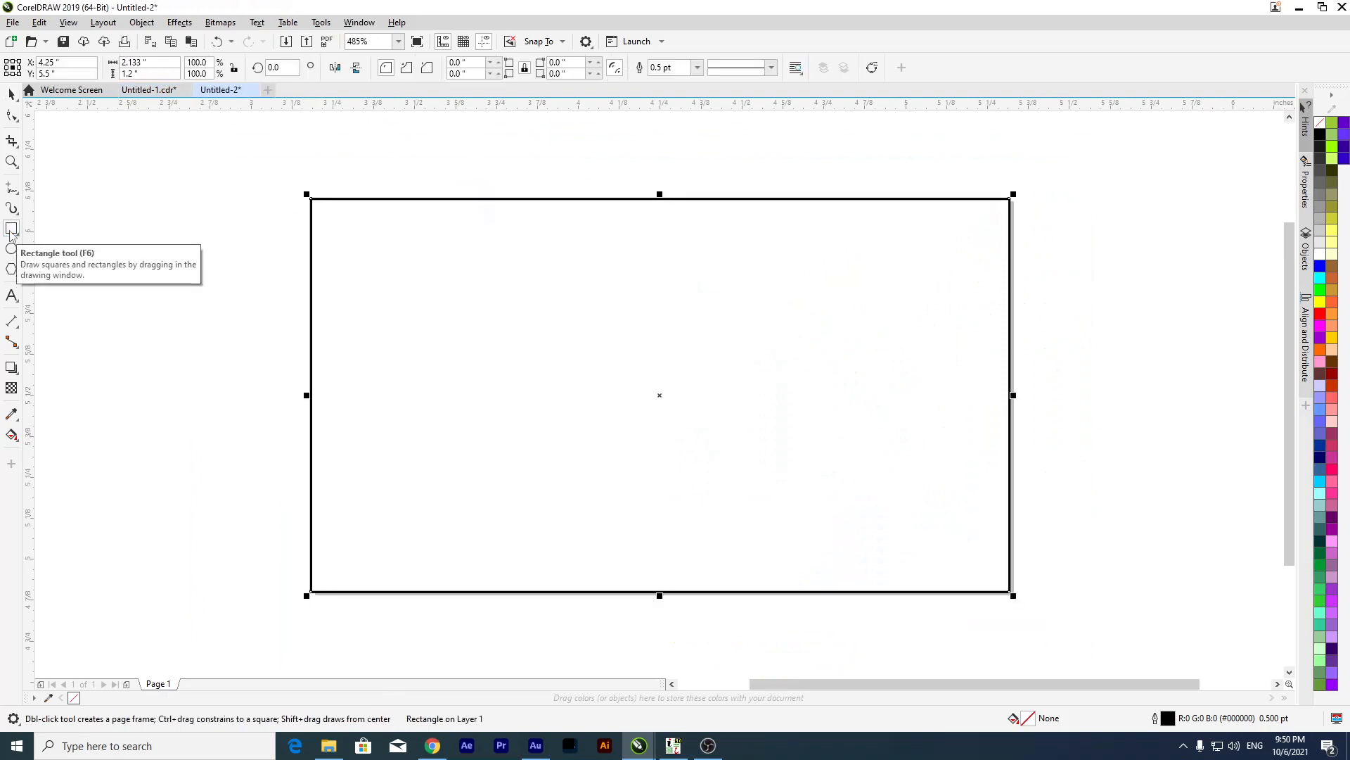
{"action": "left_click", "coordinate": [11, 94]}
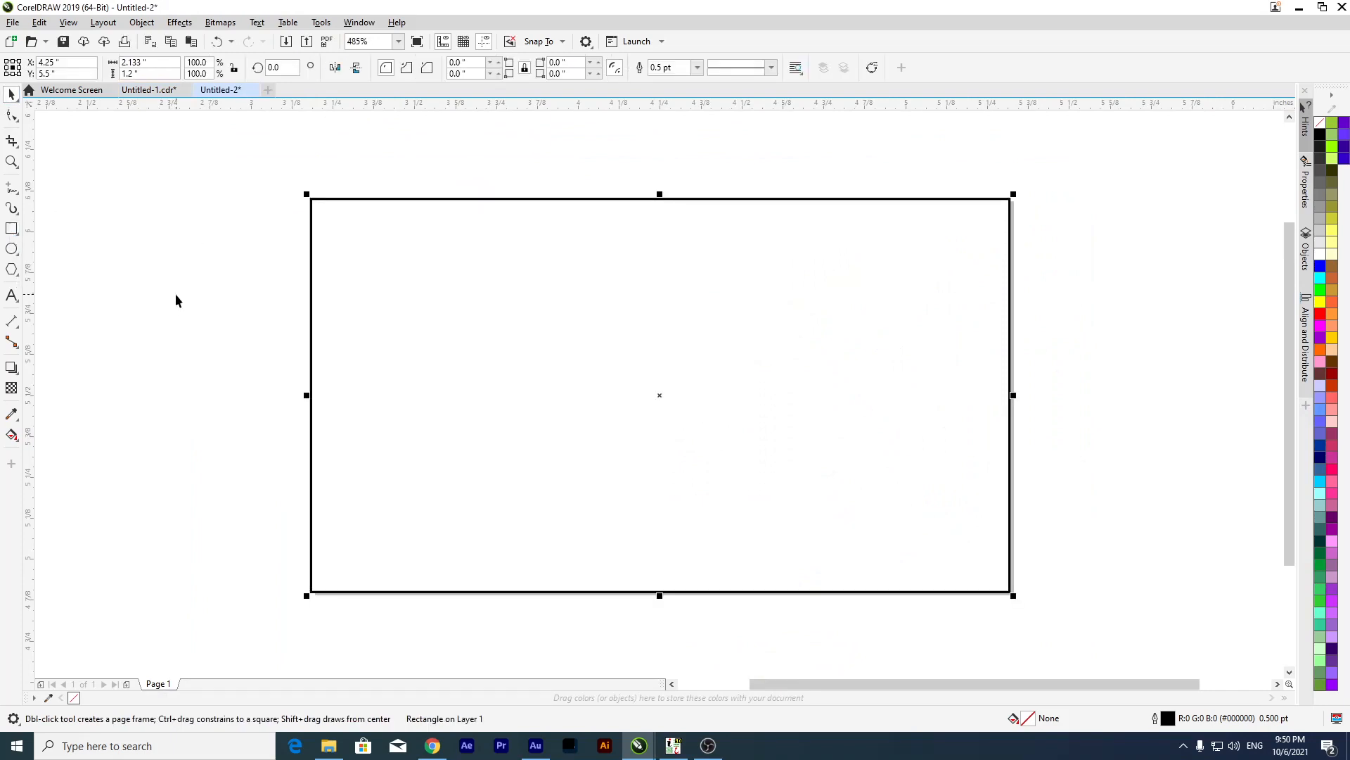
{"action": "left_click", "coordinate": [175, 293]}
Switch to the Google page in Chrome and search for "islamic architecture".
{"action": "mouse_move", "coordinate": [432, 747]}
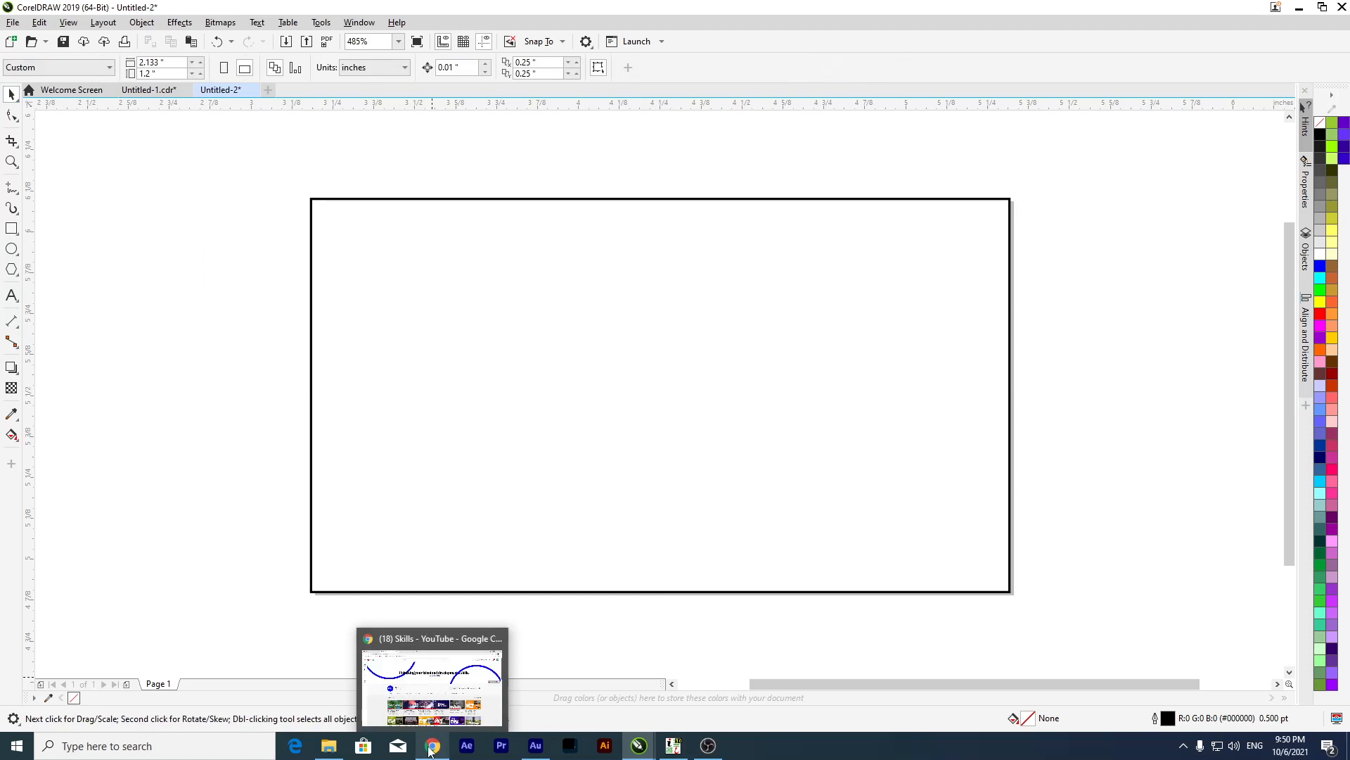
{"action": "left_click", "coordinate": [431, 657]}
{"action": "left_click", "coordinate": [436, 12]}
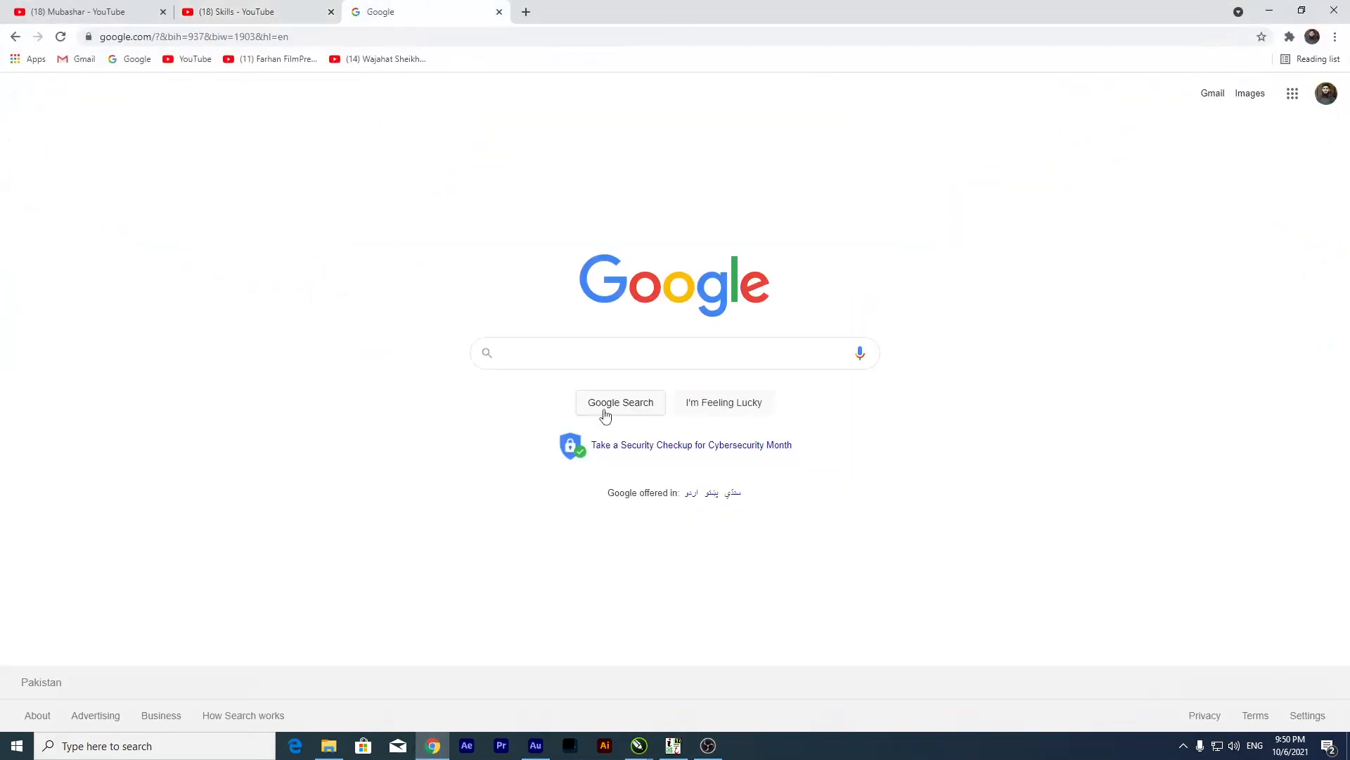
{"action": "left_click", "coordinate": [545, 347]}
{"action": "type", "text": "a"}
{"action": "key", "text": "BackSpace"}
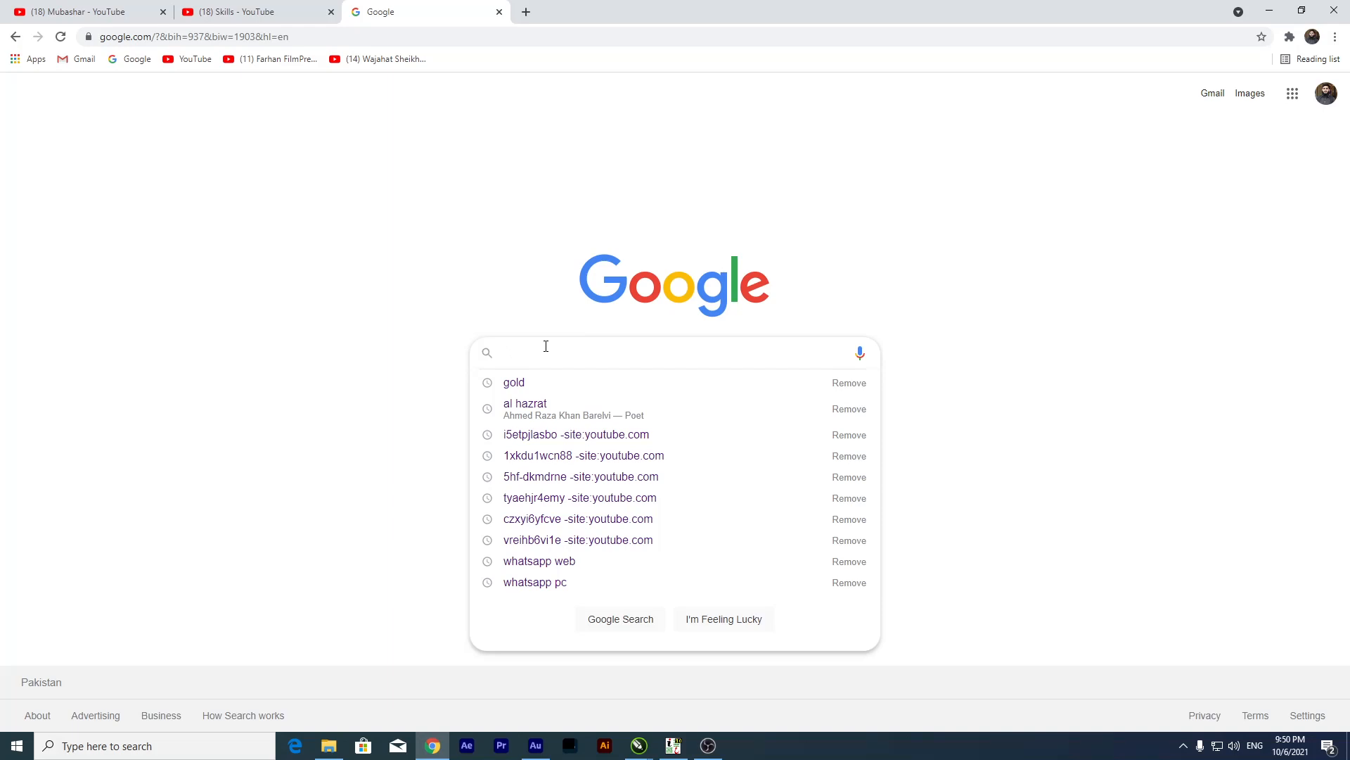
{"action": "type", "text": "is"}
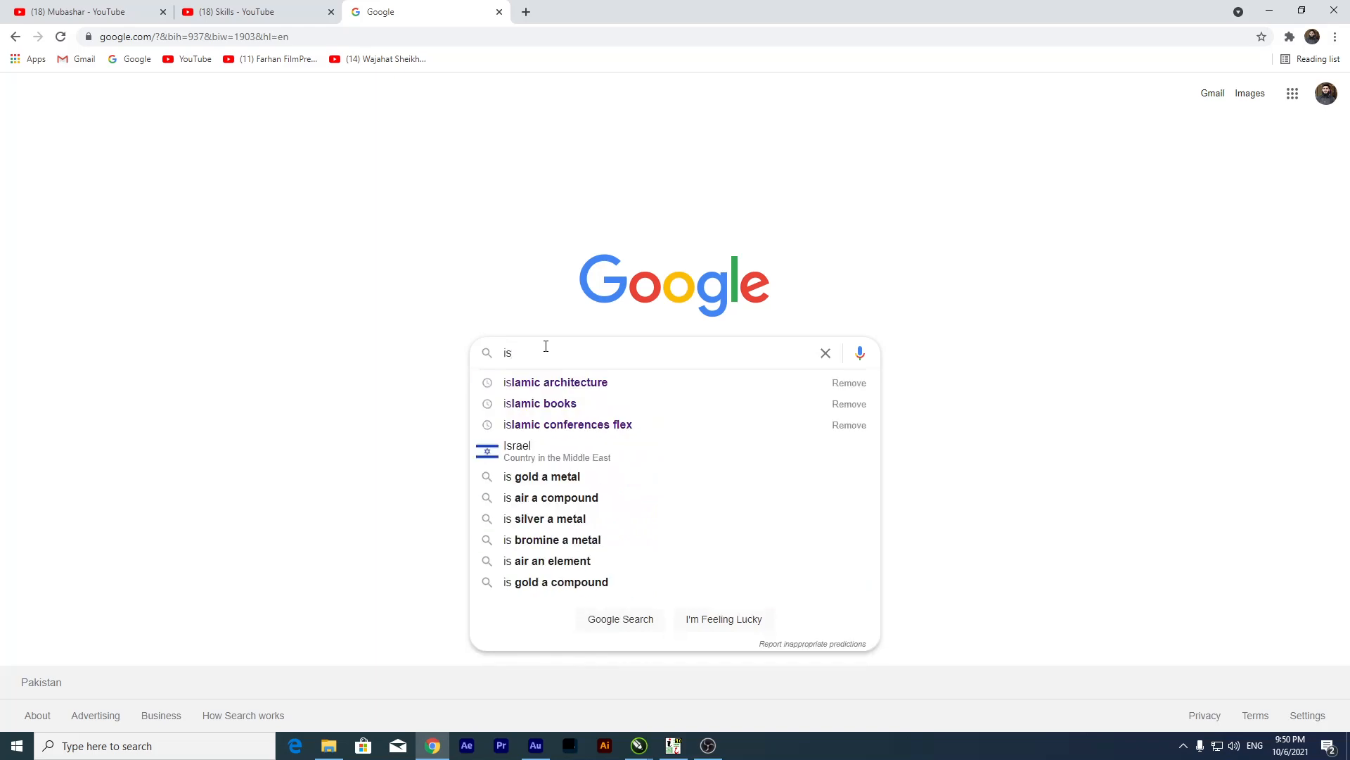
{"action": "key", "text": "Down"}
{"action": "key", "text": "Return"}
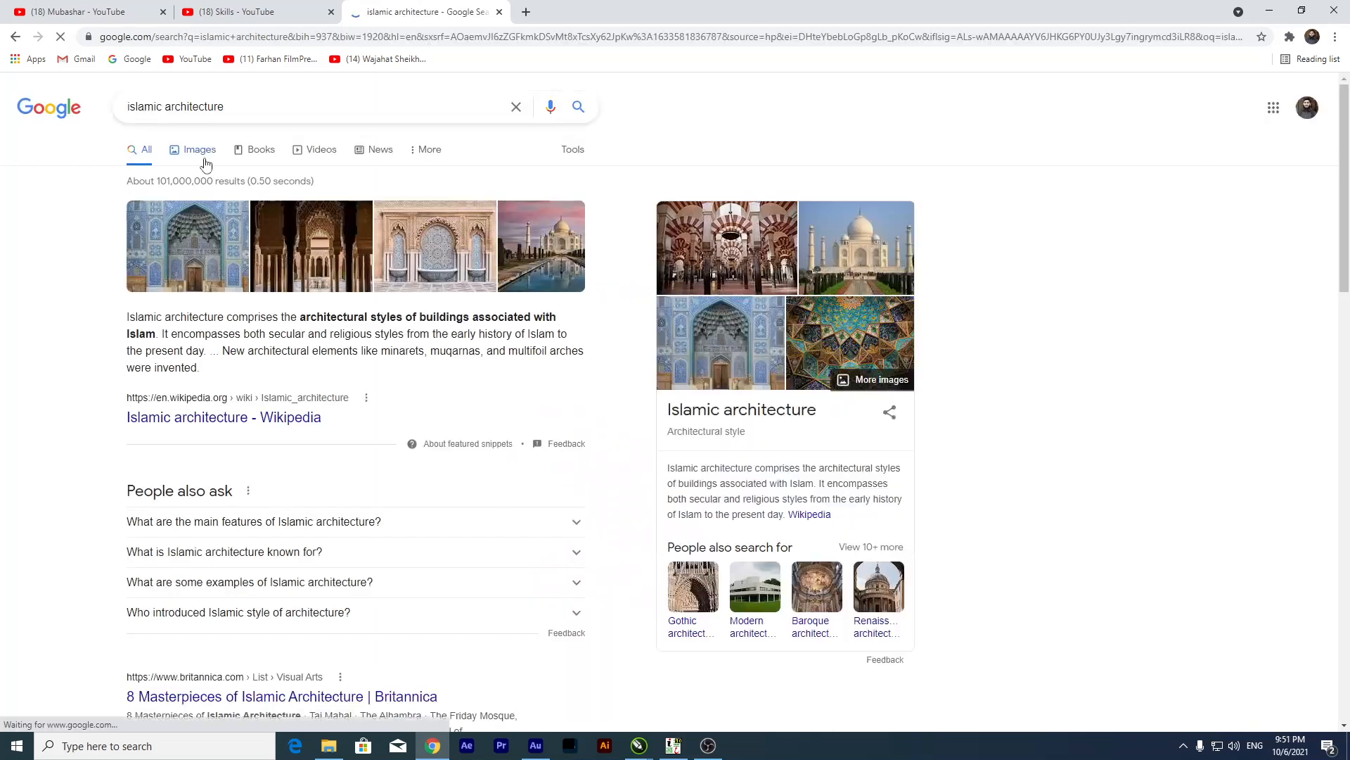
Browse the image results for Islamic architecture and open the preview of the tiled triple-arch fountain photo.
{"action": "left_click", "coordinate": [202, 159]}
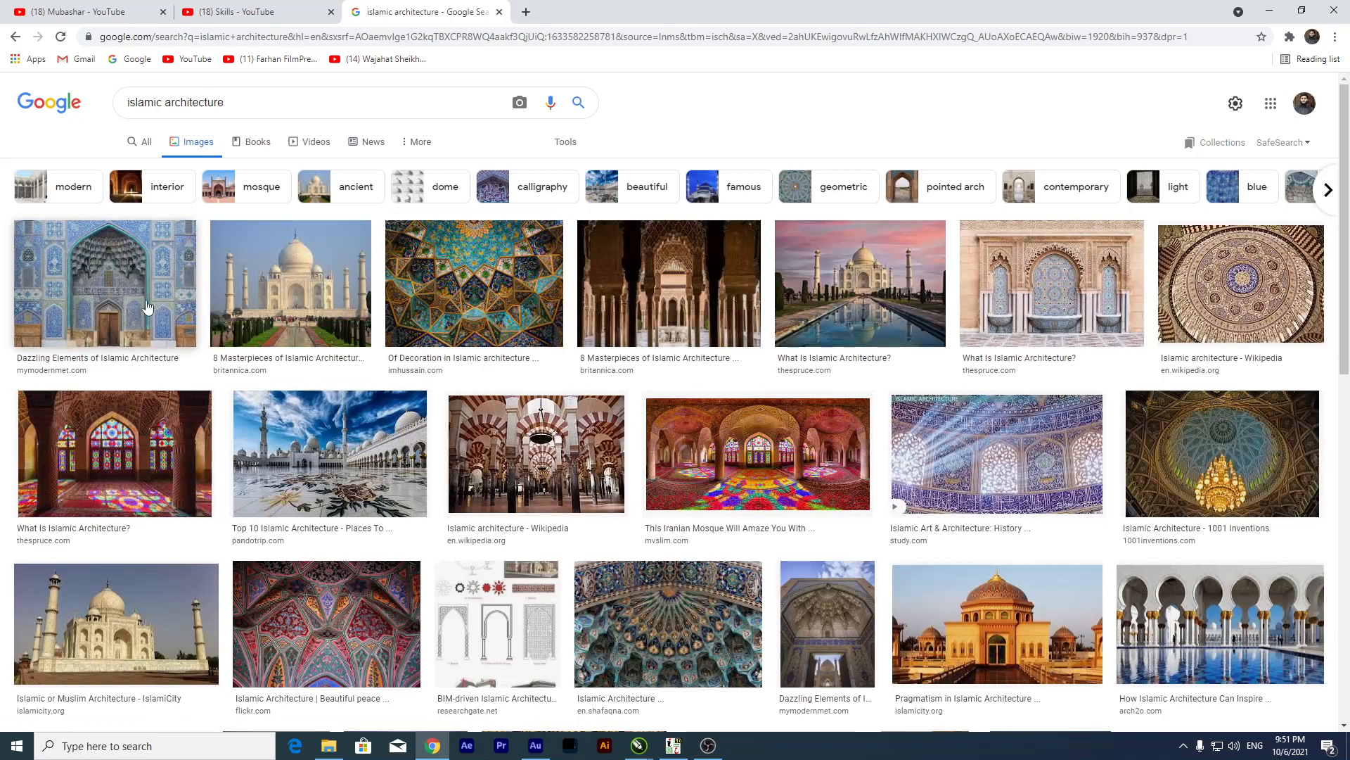
{"action": "scroll", "coordinate": [823, 542], "scroll_direction": "down", "scroll_amount": 5}
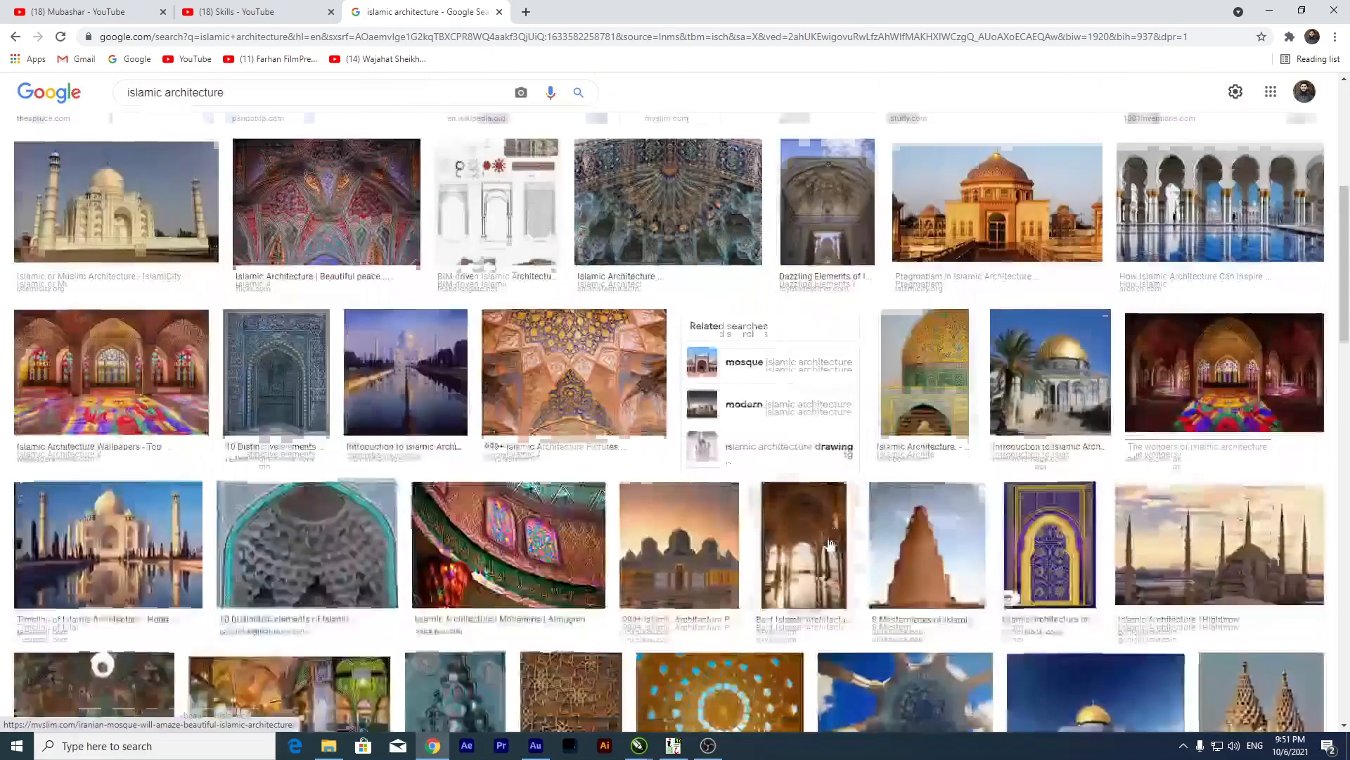
{"action": "scroll", "coordinate": [993, 376], "scroll_direction": "up", "scroll_amount": 5}
{"action": "left_click", "coordinate": [1031, 318]}
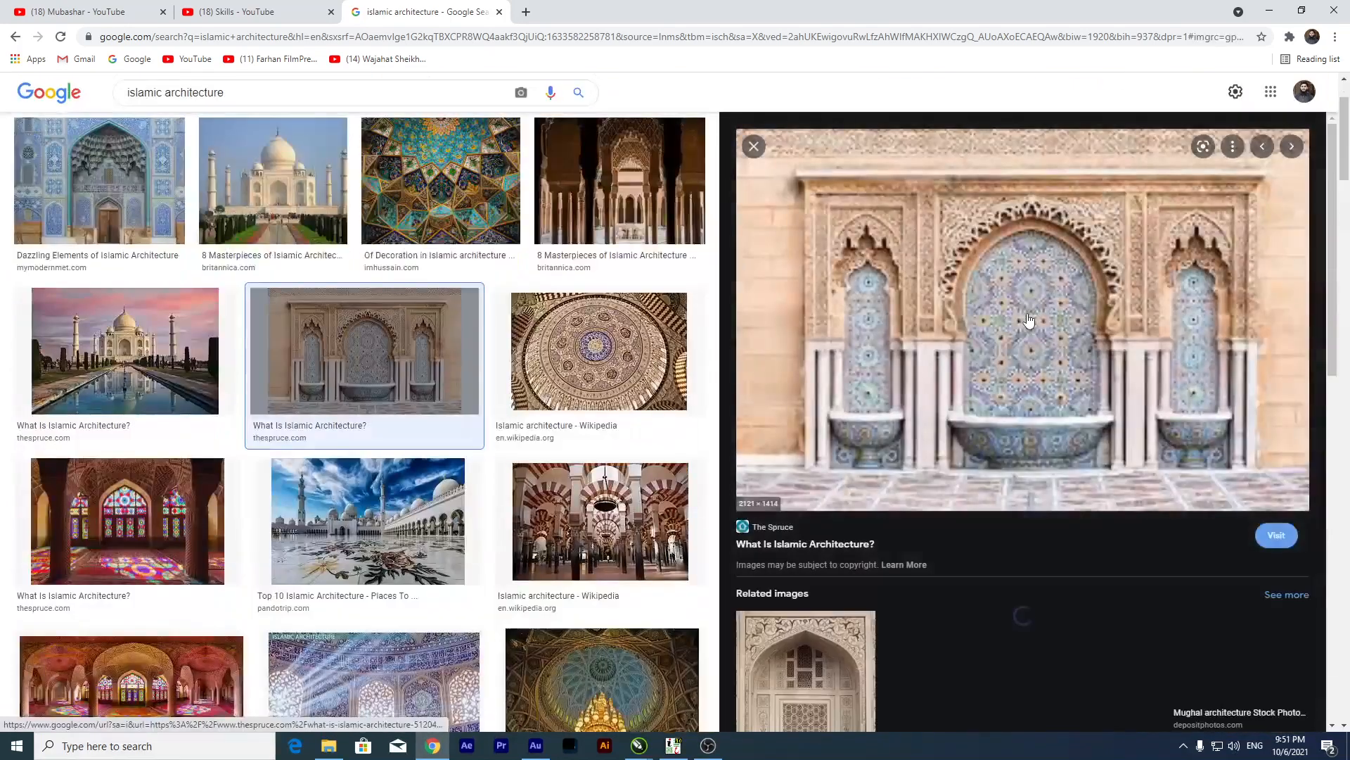
Look through the related Mughal architecture images for a possible background photo.
{"action": "scroll", "coordinate": [1029, 320], "scroll_direction": "down", "scroll_amount": 2}
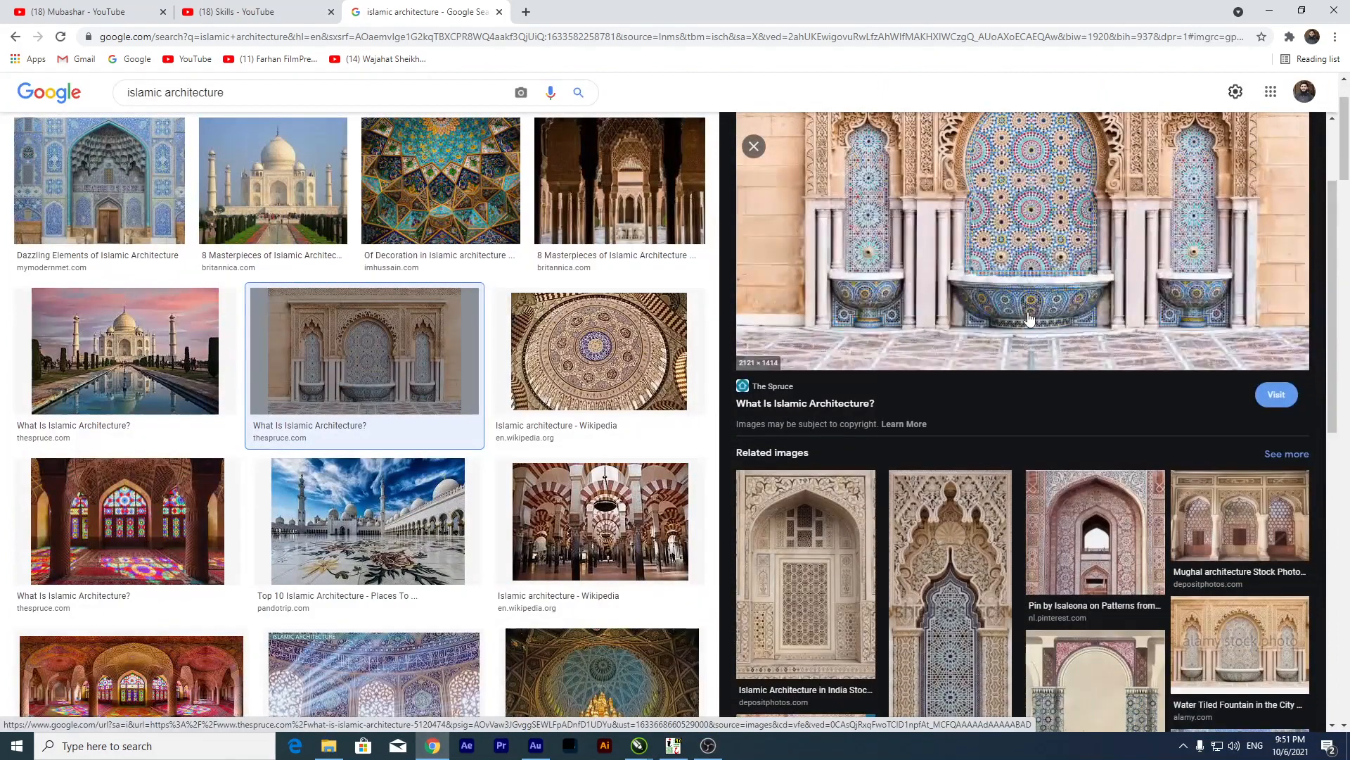
{"action": "left_click", "coordinate": [1211, 522]}
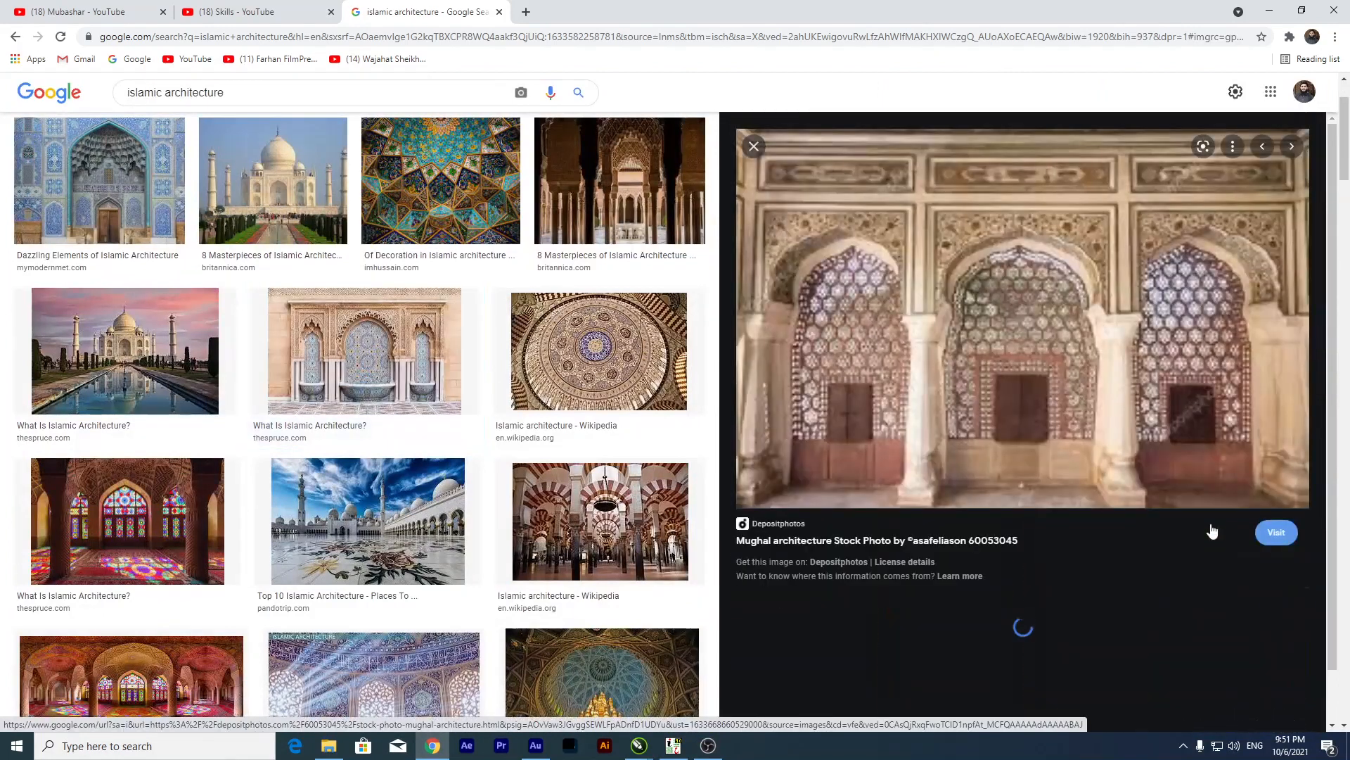
{"action": "scroll", "coordinate": [1009, 380], "scroll_direction": "down", "scroll_amount": 4}
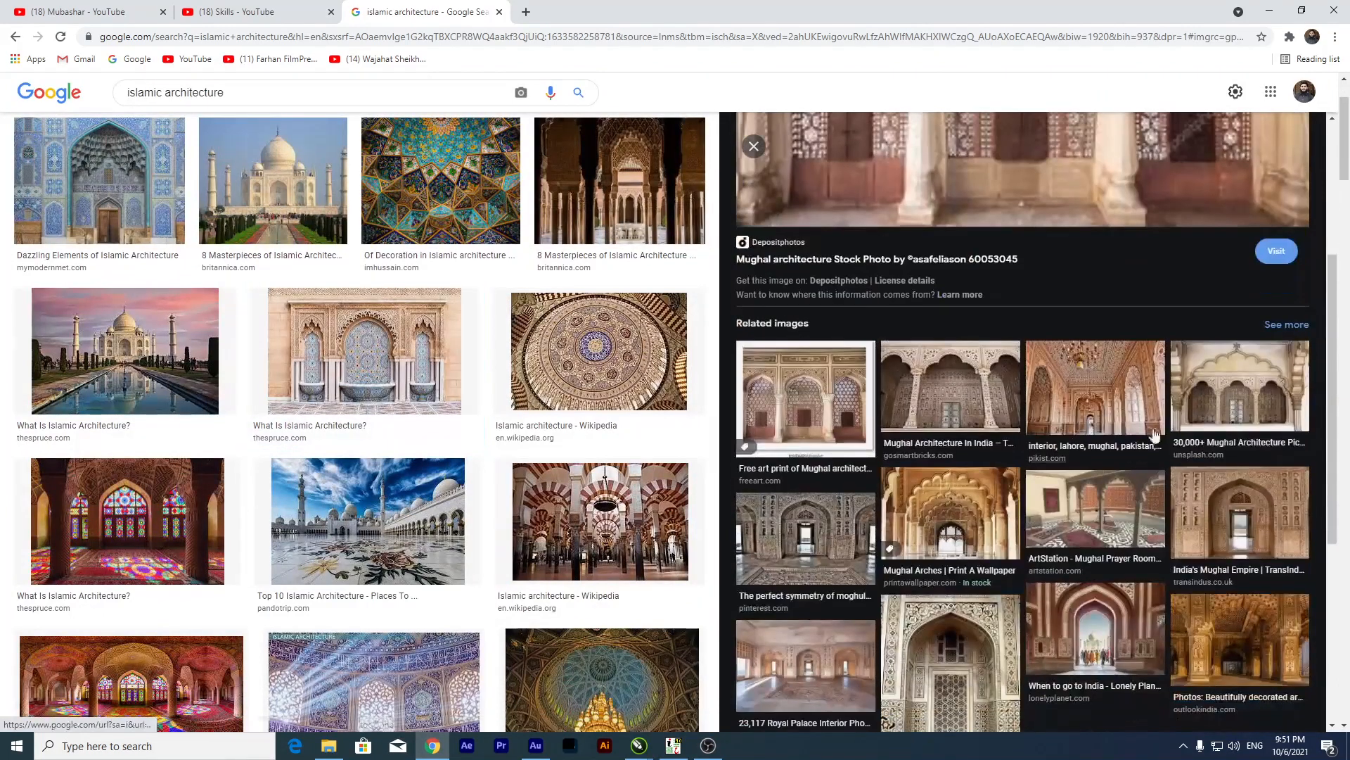
{"action": "left_click", "coordinate": [1009, 380]}
{"action": "scroll", "coordinate": [992, 457], "scroll_direction": "down", "scroll_amount": 5}
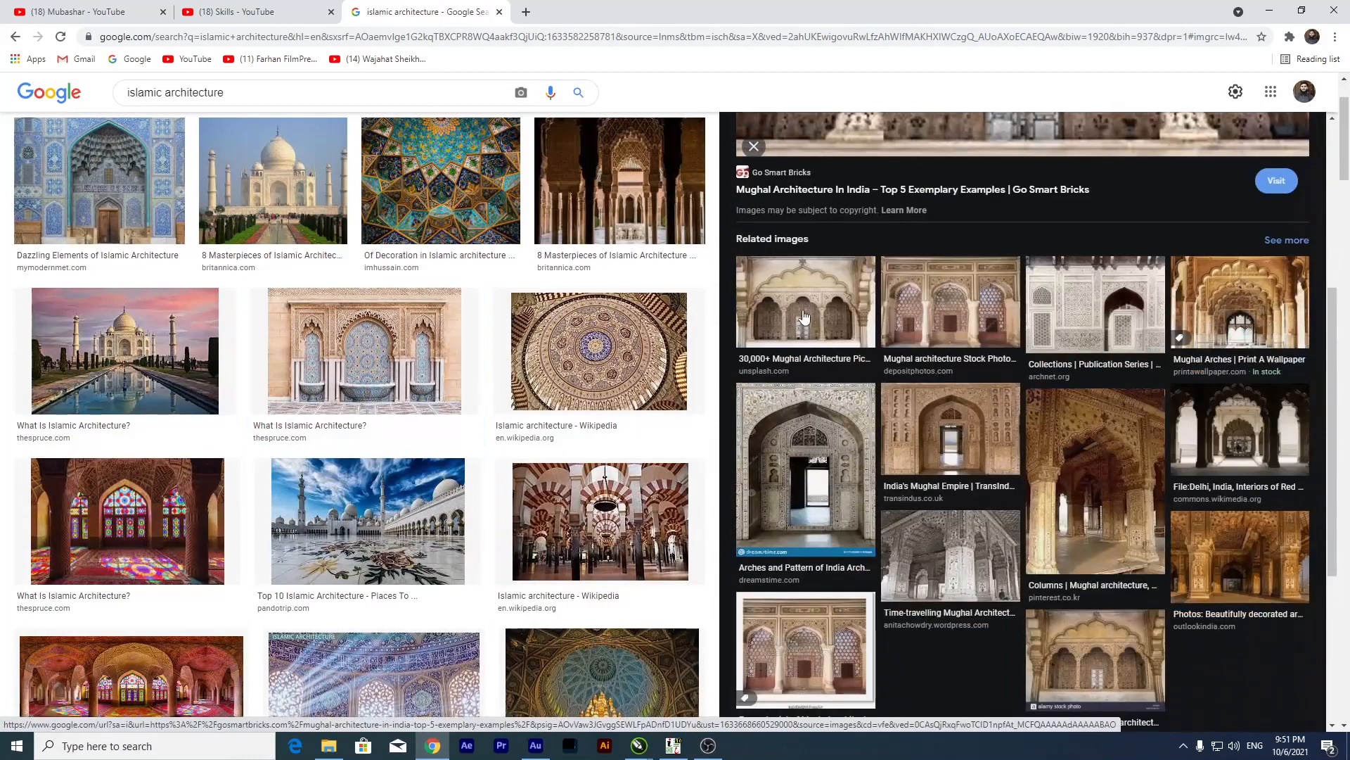
Copy the tiled triple-arch fountain photo from its preview and paste it into the Untitled-2 document in CorelDRAW.
{"action": "left_click", "coordinate": [362, 383]}
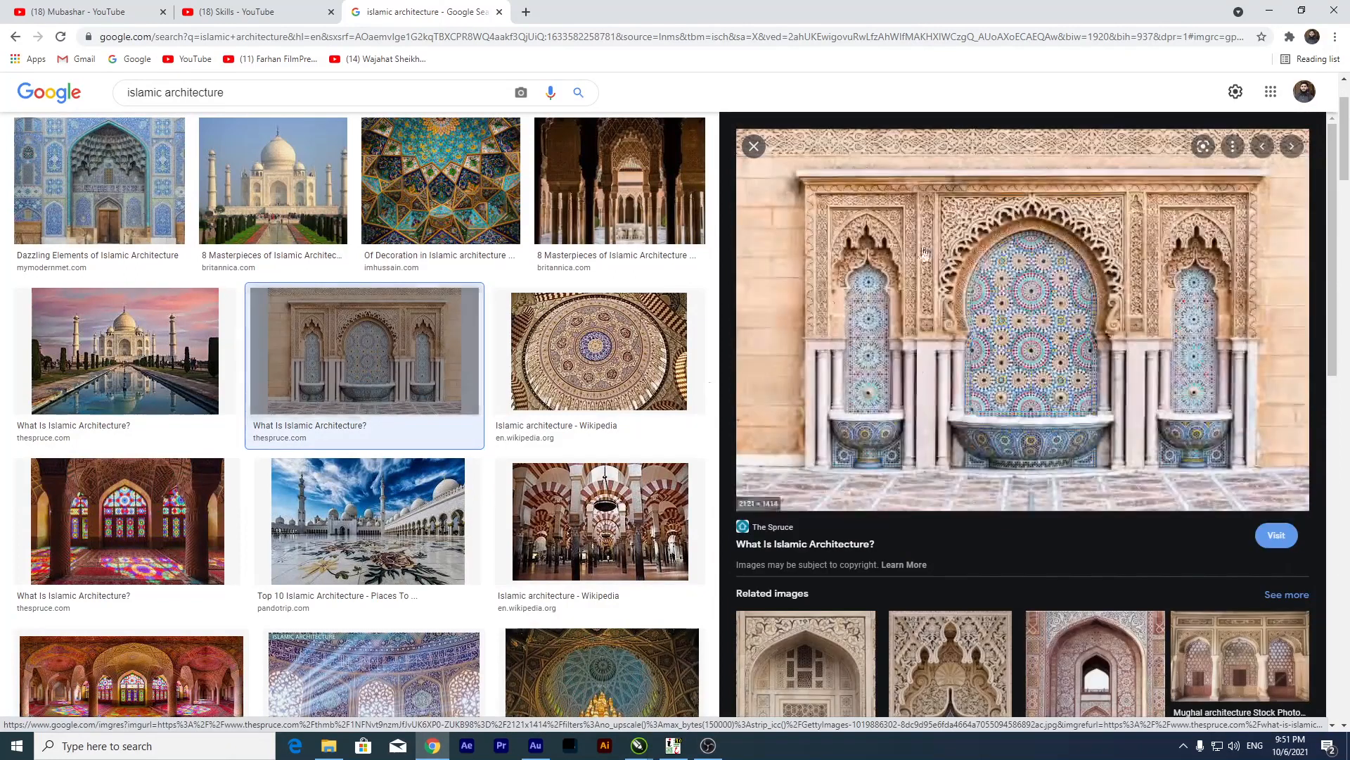
{"action": "right_click", "coordinate": [969, 209]}
{"action": "left_click", "coordinate": [1017, 377]}
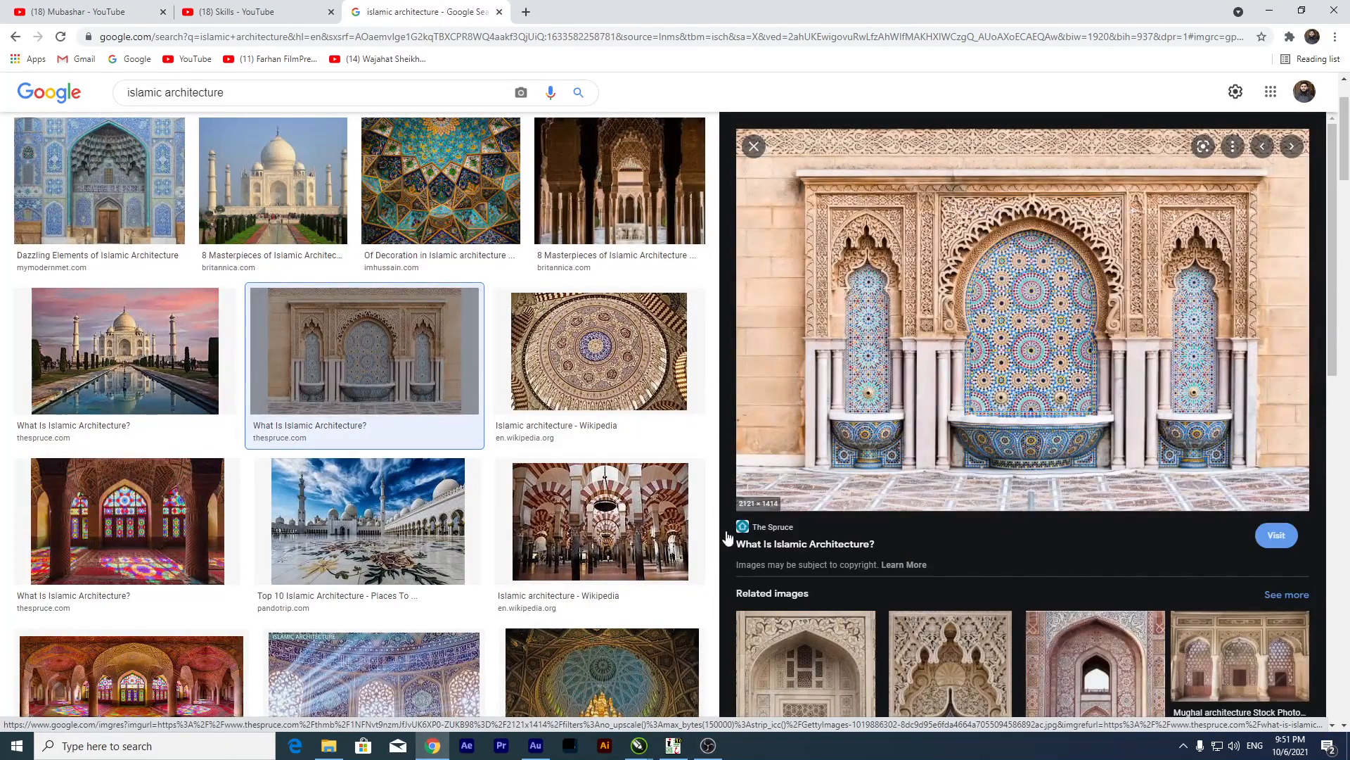
{"action": "mouse_move", "coordinate": [640, 742]}
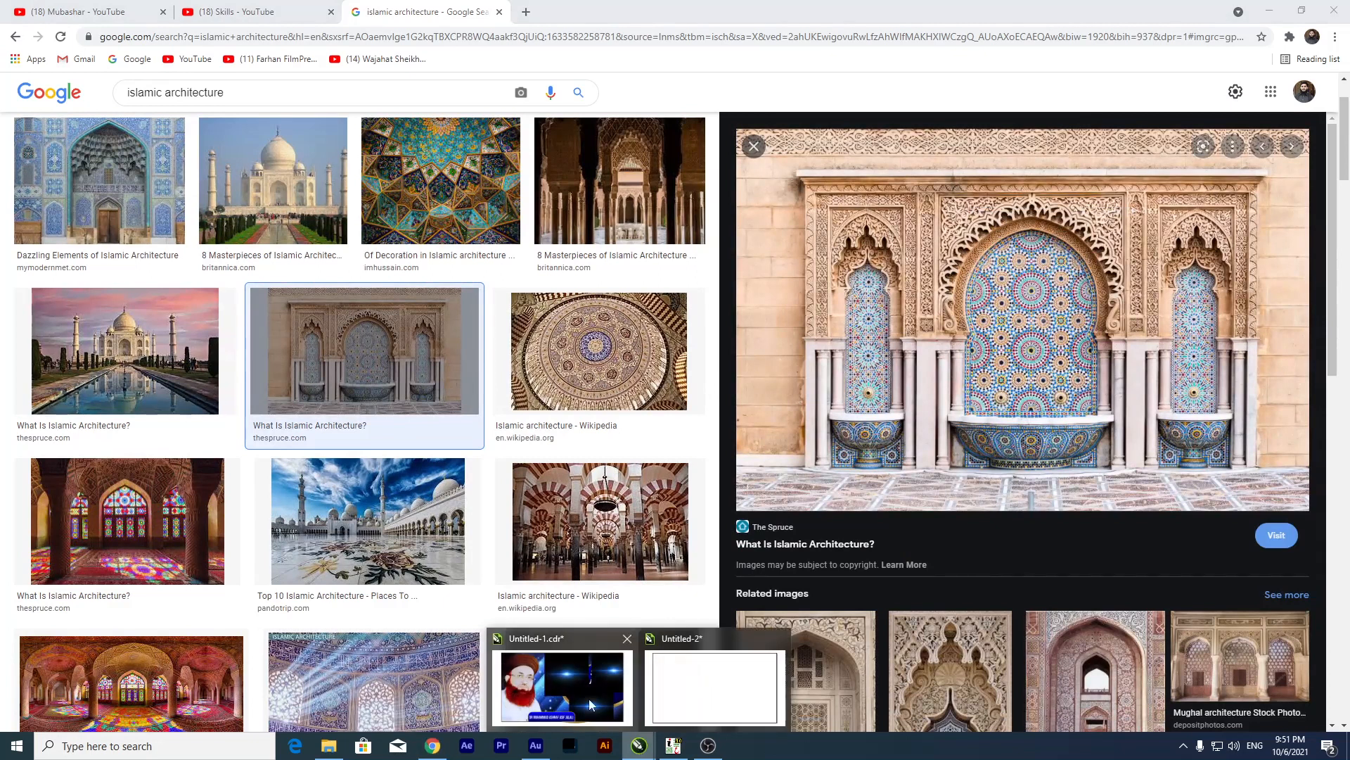
{"action": "left_click", "coordinate": [710, 690]}
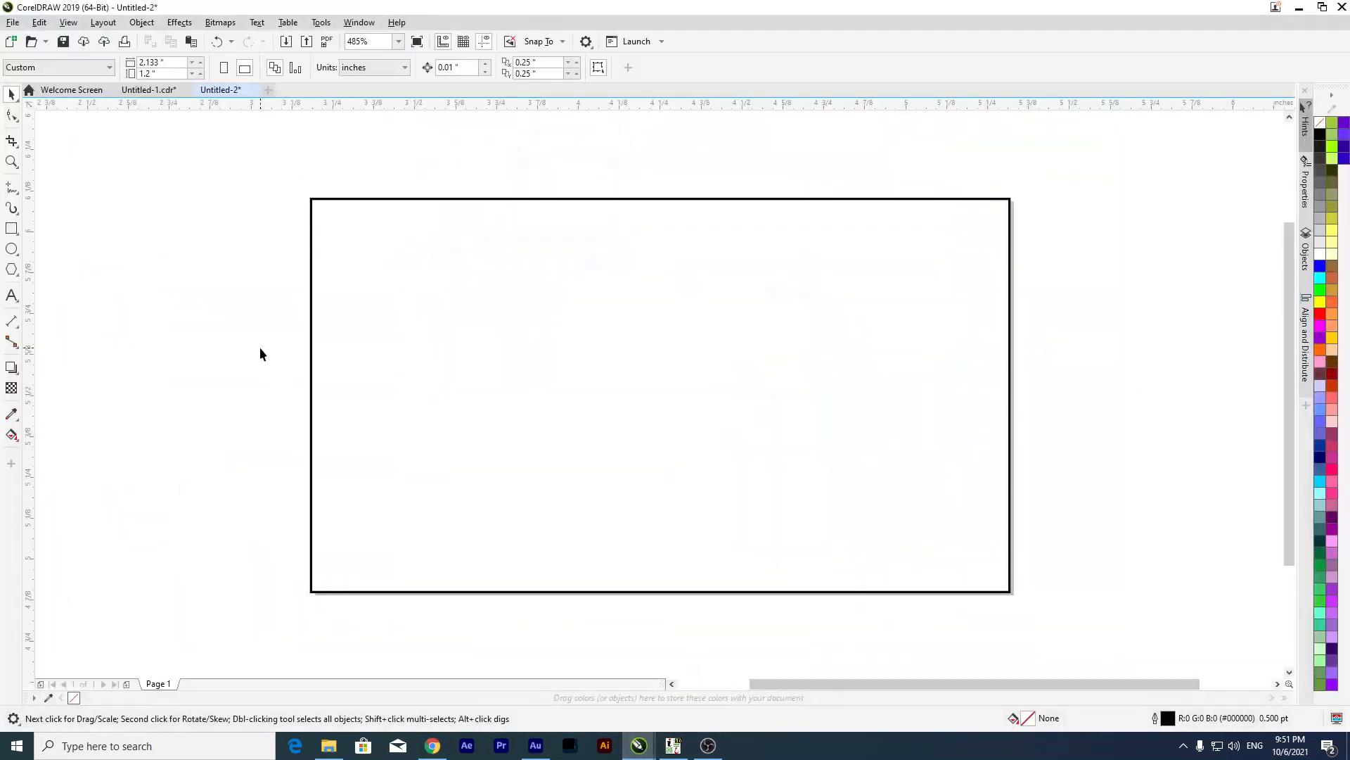
{"action": "key", "text": "ctrl+v"}
{"action": "scroll", "coordinate": [489, 372], "scroll_direction": "down", "scroll_amount": 6}
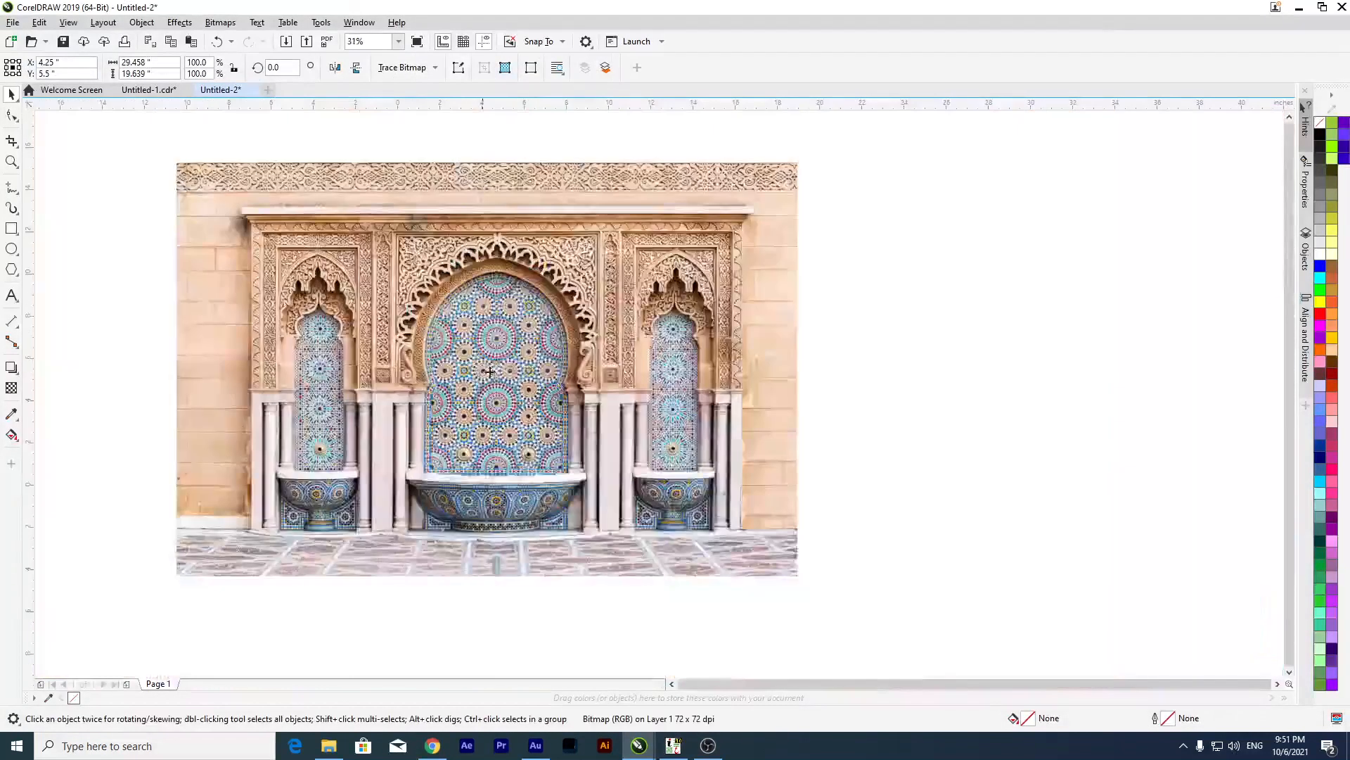
Shrink the pasted fountain photo to about 12 by 8 inches and centre it on the page.
{"action": "left_click_drag", "start_coordinate": [490, 371], "coordinate": [747, 381]}
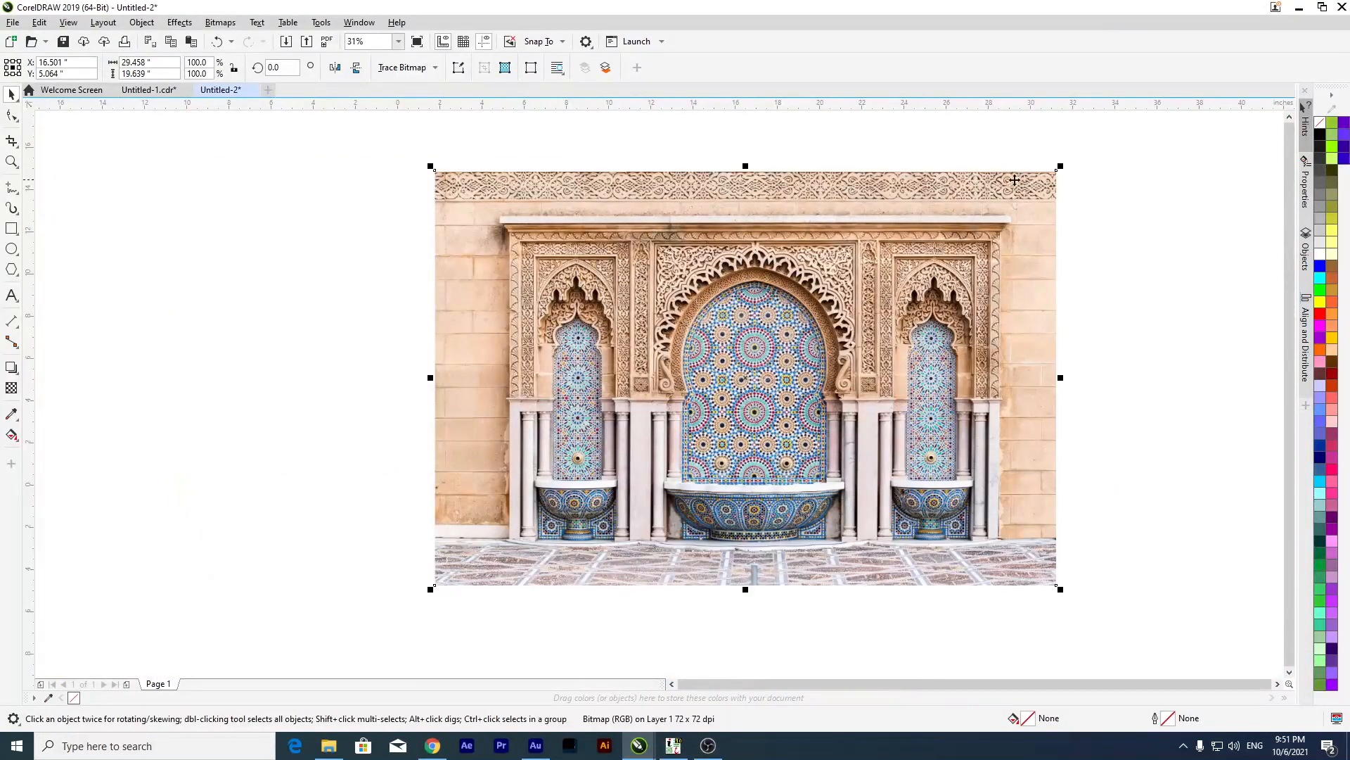
{"action": "left_click_drag", "start_coordinate": [1058, 169], "coordinate": [989, 299]}
{"action": "key", "text": "p"}
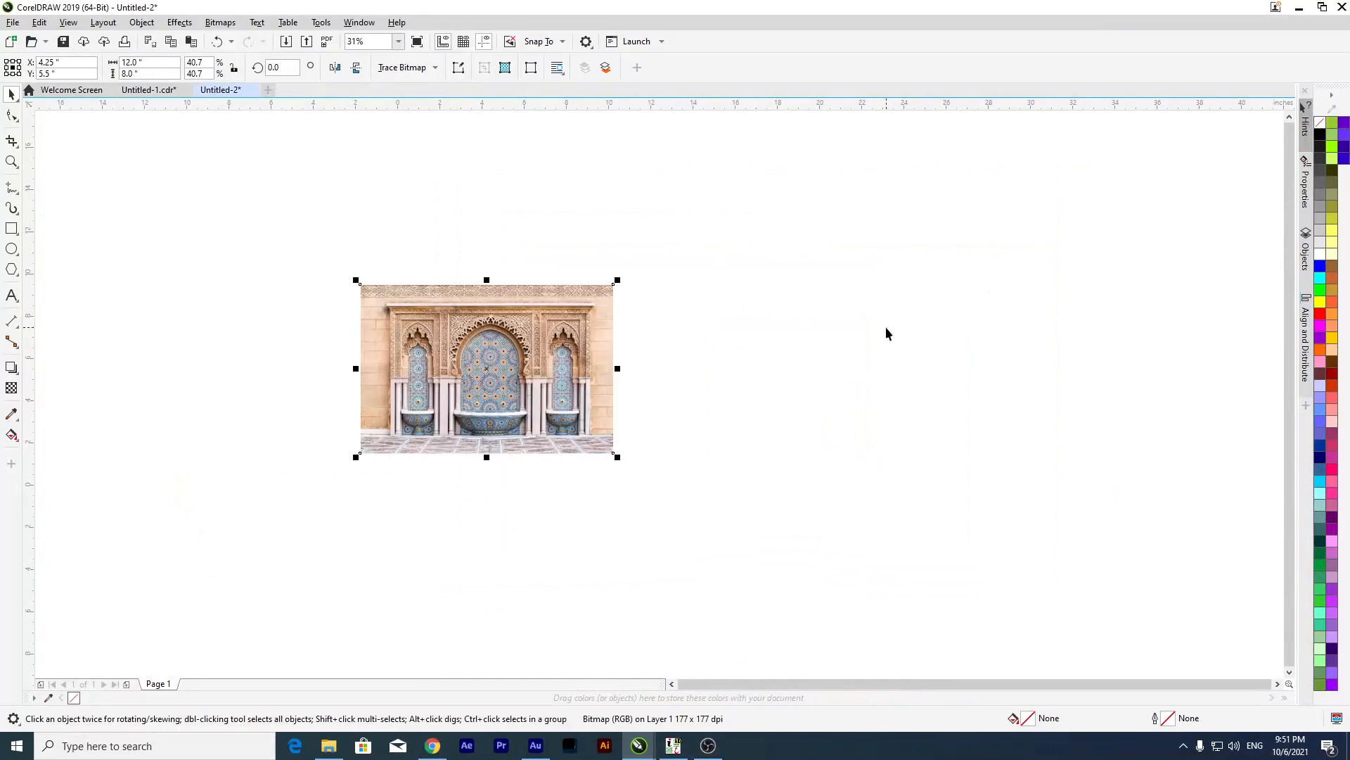
Scale the fountain photo down about its centre to about 2.46 by 1.64 inches, slightly larger than the page frame.
{"action": "scroll", "coordinate": [411, 345], "scroll_direction": "up", "scroll_amount": 2}
{"action": "left_click_drag", "start_coordinate": [824, 217], "coordinate": [799, 283]}
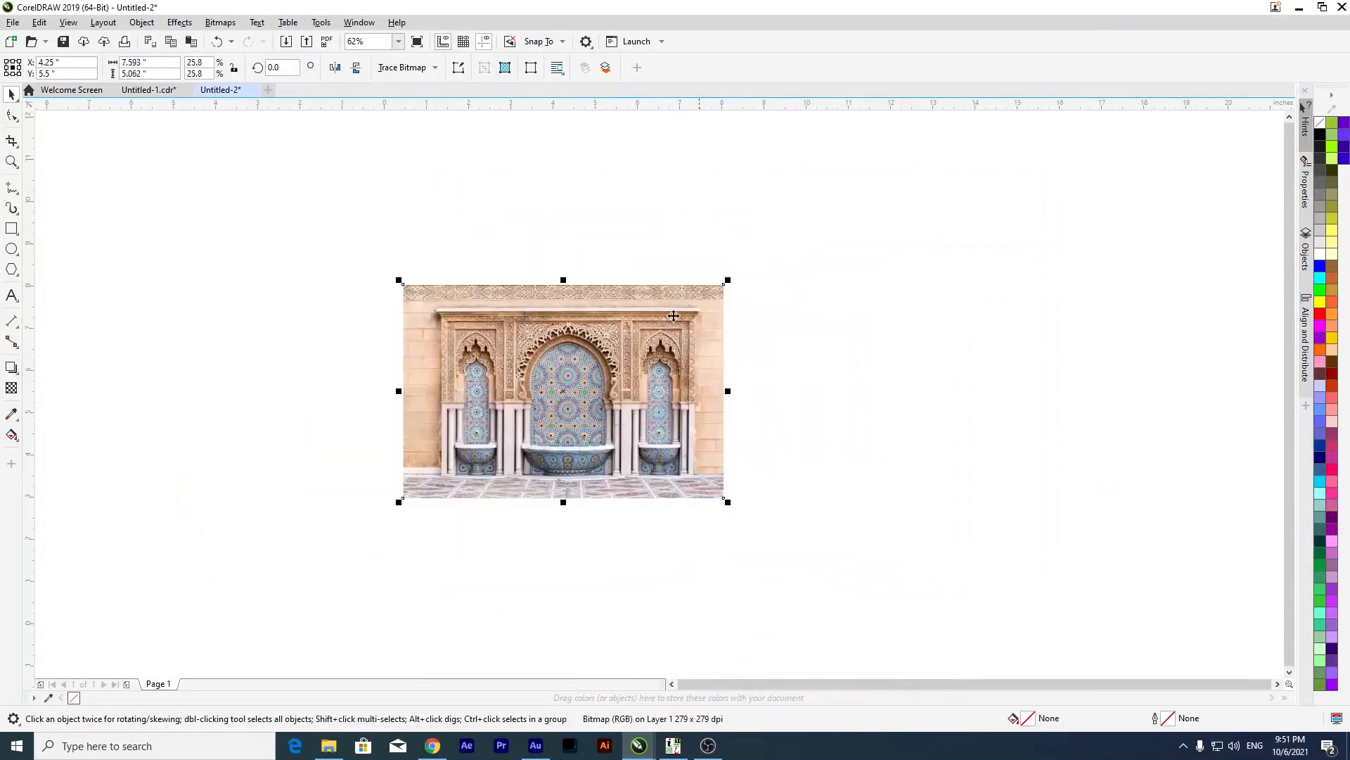
{"action": "scroll", "coordinate": [656, 318], "scroll_direction": "up", "scroll_amount": 2}
{"action": "left_click_drag", "start_coordinate": [799, 248], "coordinate": [675, 361]}
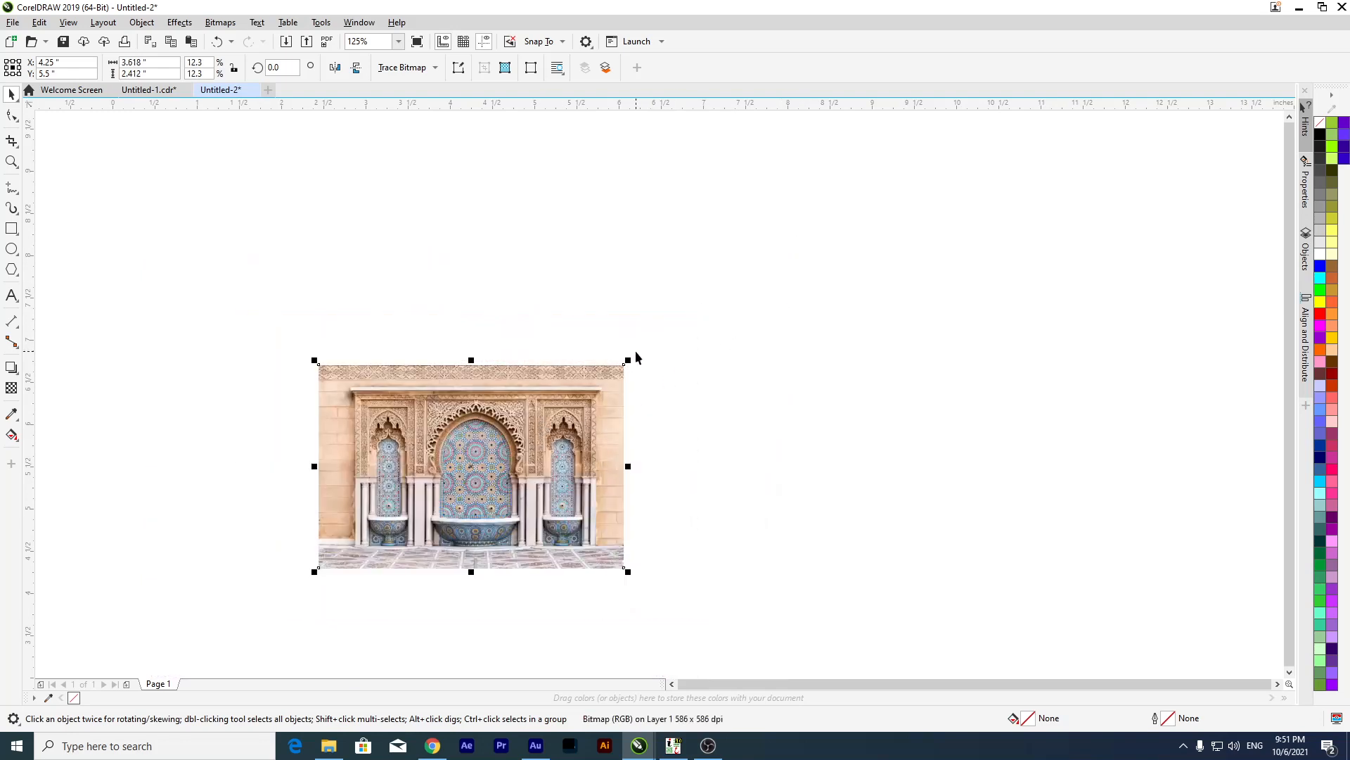
{"action": "scroll", "coordinate": [344, 539], "scroll_direction": "up", "scroll_amount": 2}
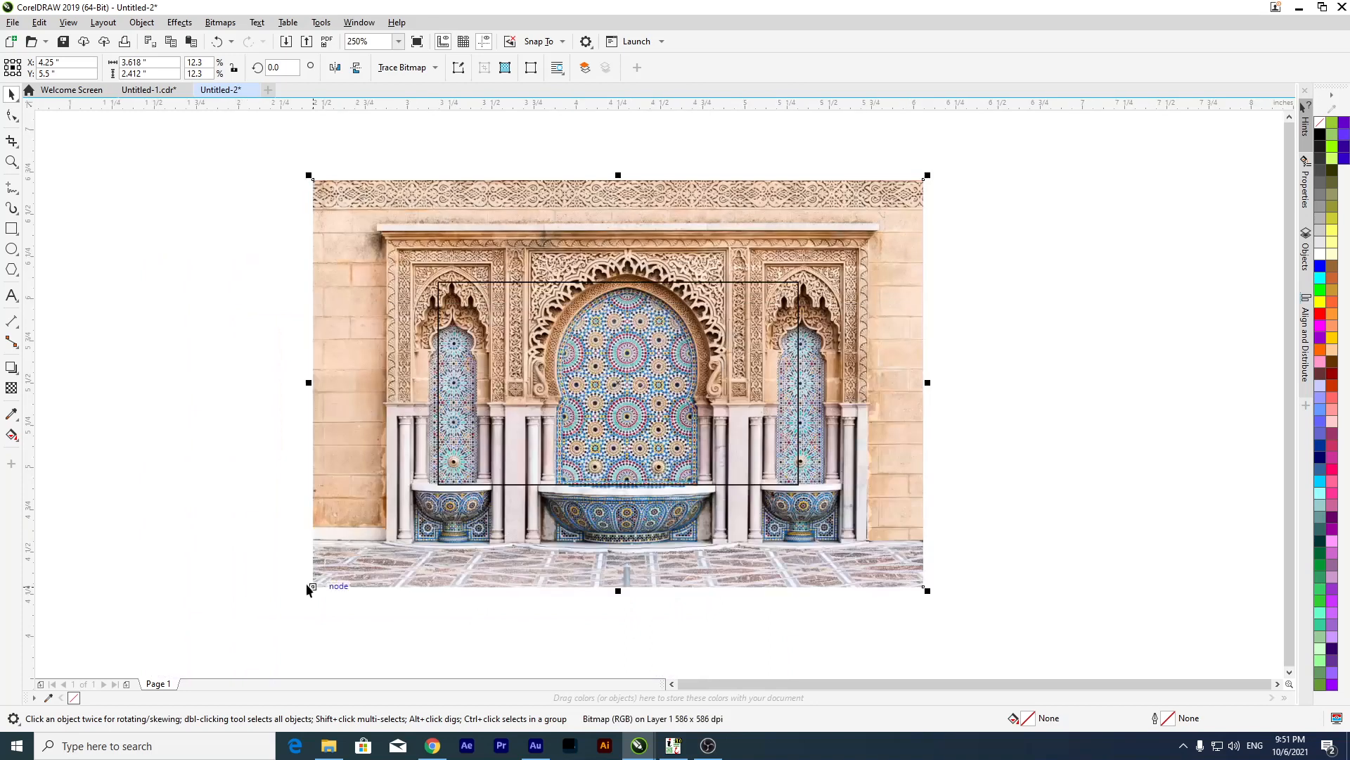
{"action": "left_click_drag", "start_coordinate": [308, 589], "coordinate": [399, 546]}
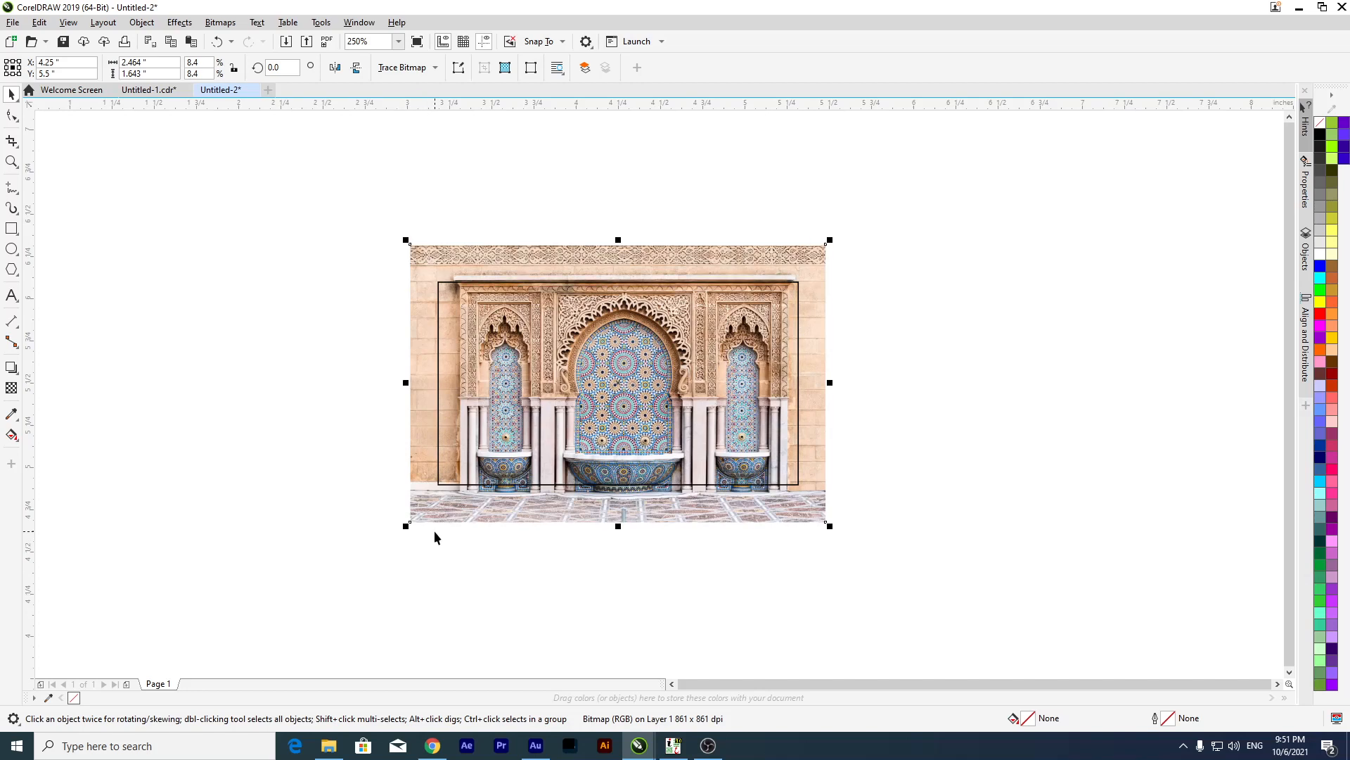
Nudge the fountain photo straight down to Y 5.3 inches, bringing its upper edge to the top of the frame.
{"action": "key", "text": "Down"}
{"action": "key", "text": "Down"}
{"action": "key", "text": "Down"}
{"action": "key", "text": "Down"}
{"action": "key", "text": "Down"}
{"action": "key", "text": "Down"}
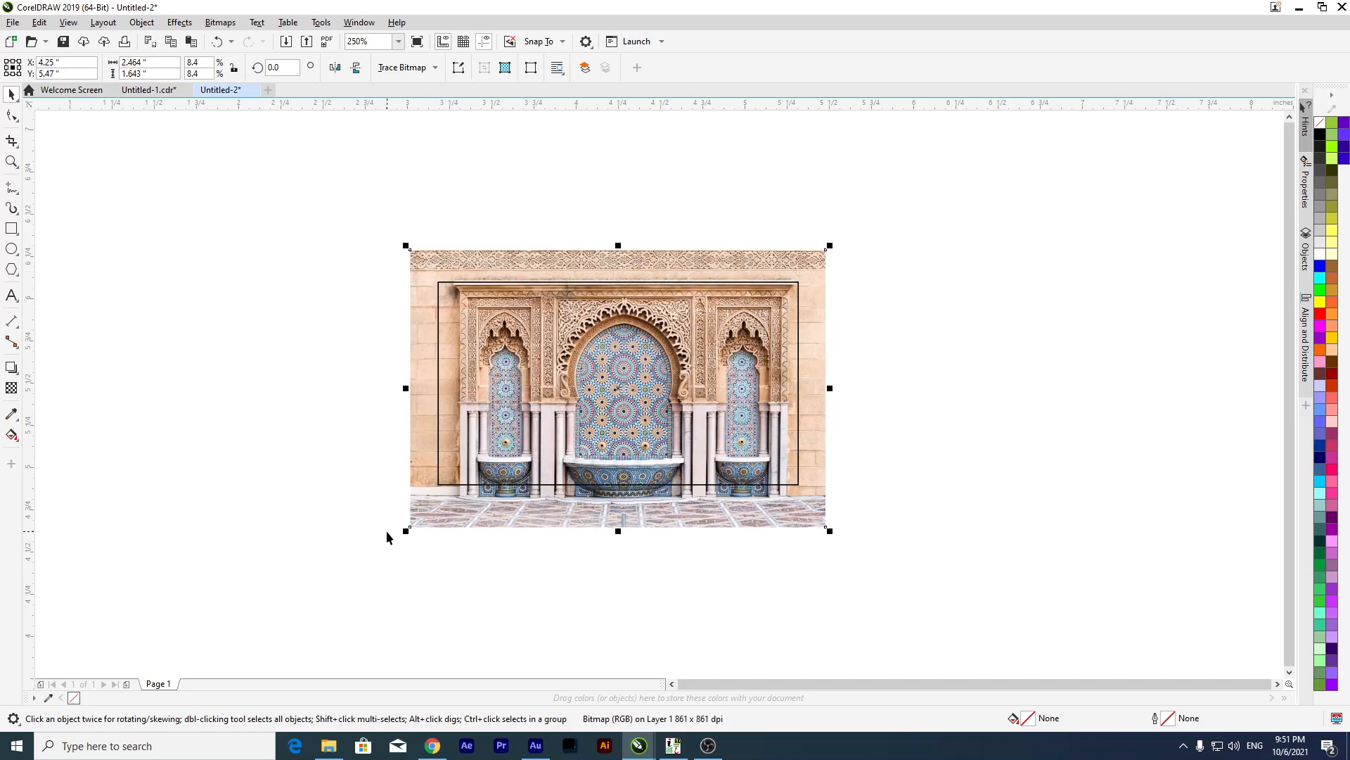
{"action": "key", "text": "Down"}
{"action": "key", "text": "Down"}
{"action": "key", "text": "Down"}
{"action": "key", "text": "Down"}
{"action": "key", "text": "Down"}
{"action": "key", "text": "Down"}
{"action": "key", "text": "Down"}
{"action": "key", "text": "Down"}
{"action": "key", "text": "Down"}
{"action": "key", "text": "Down"}
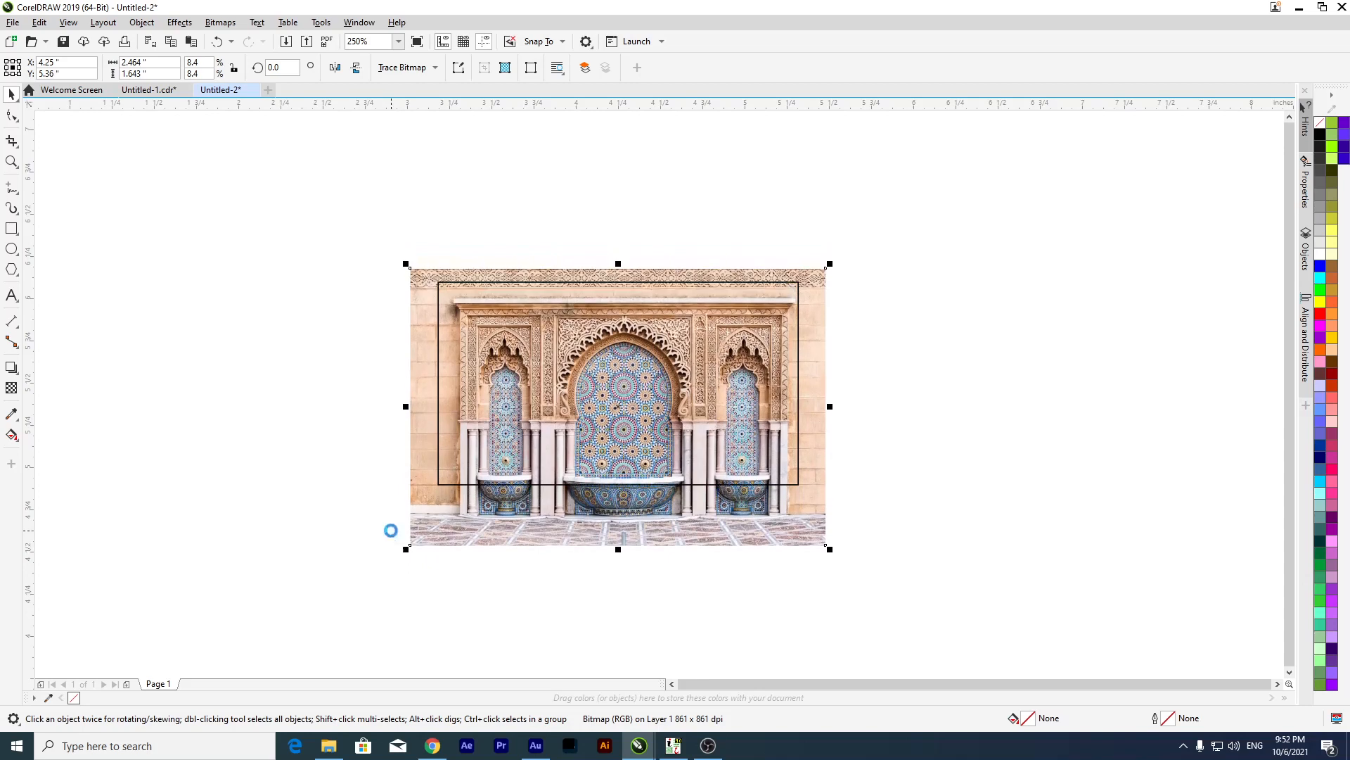
{"action": "key", "text": "Down"}
{"action": "key", "text": "Down"}
{"action": "key", "text": "Down"}
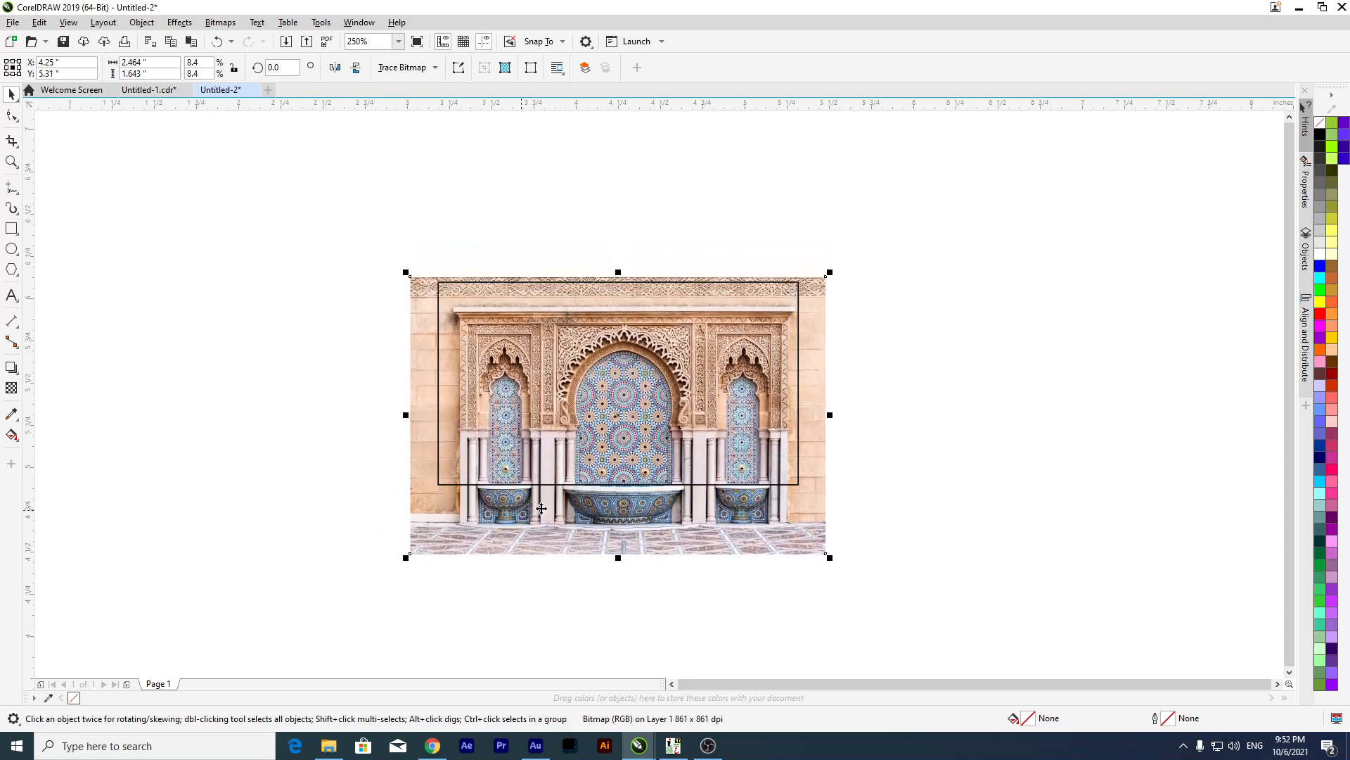
{"action": "key", "text": "Up"}
{"action": "key", "text": "Down"}
{"action": "key", "text": "Down"}
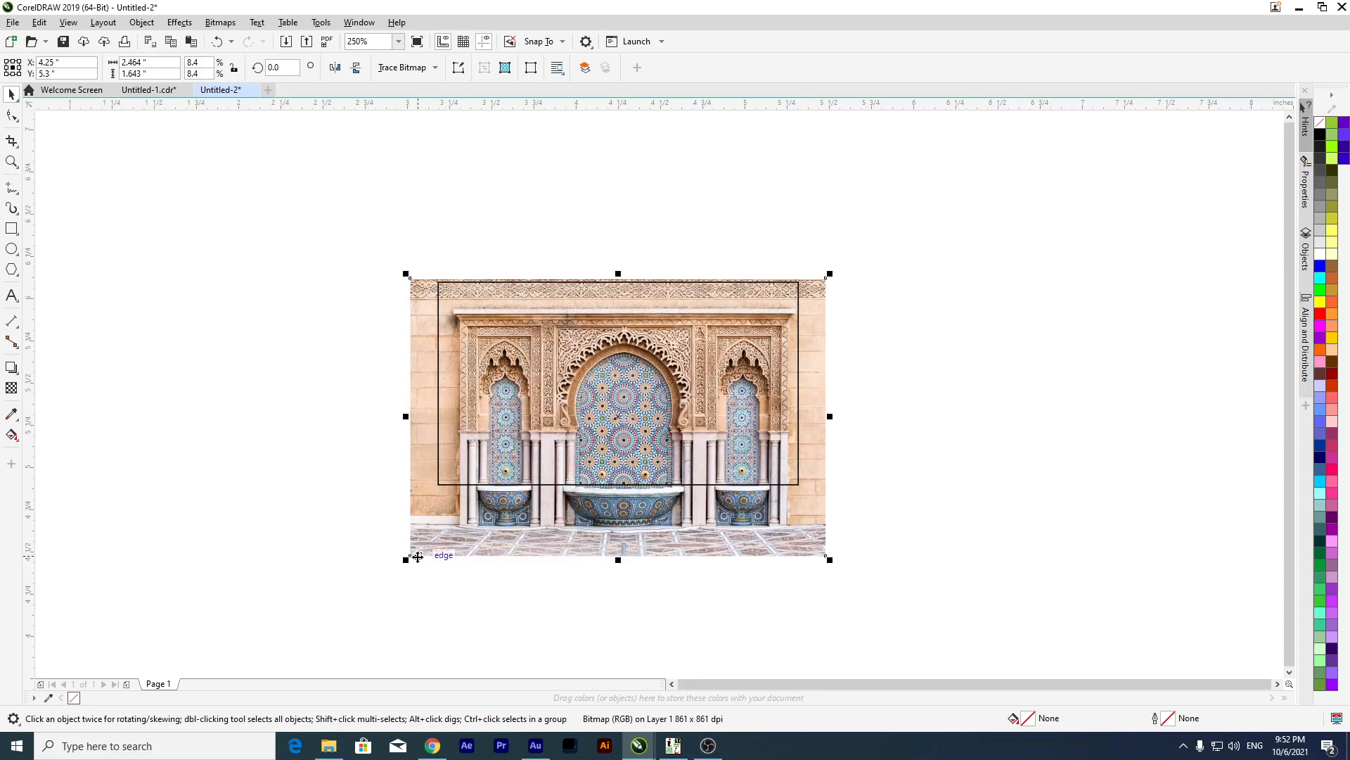
Resize the fountain photo to about 2.42 by 1.62 inches and recentre it on the page.
{"action": "left_click_drag", "start_coordinate": [406, 561], "coordinate": [421, 563]}
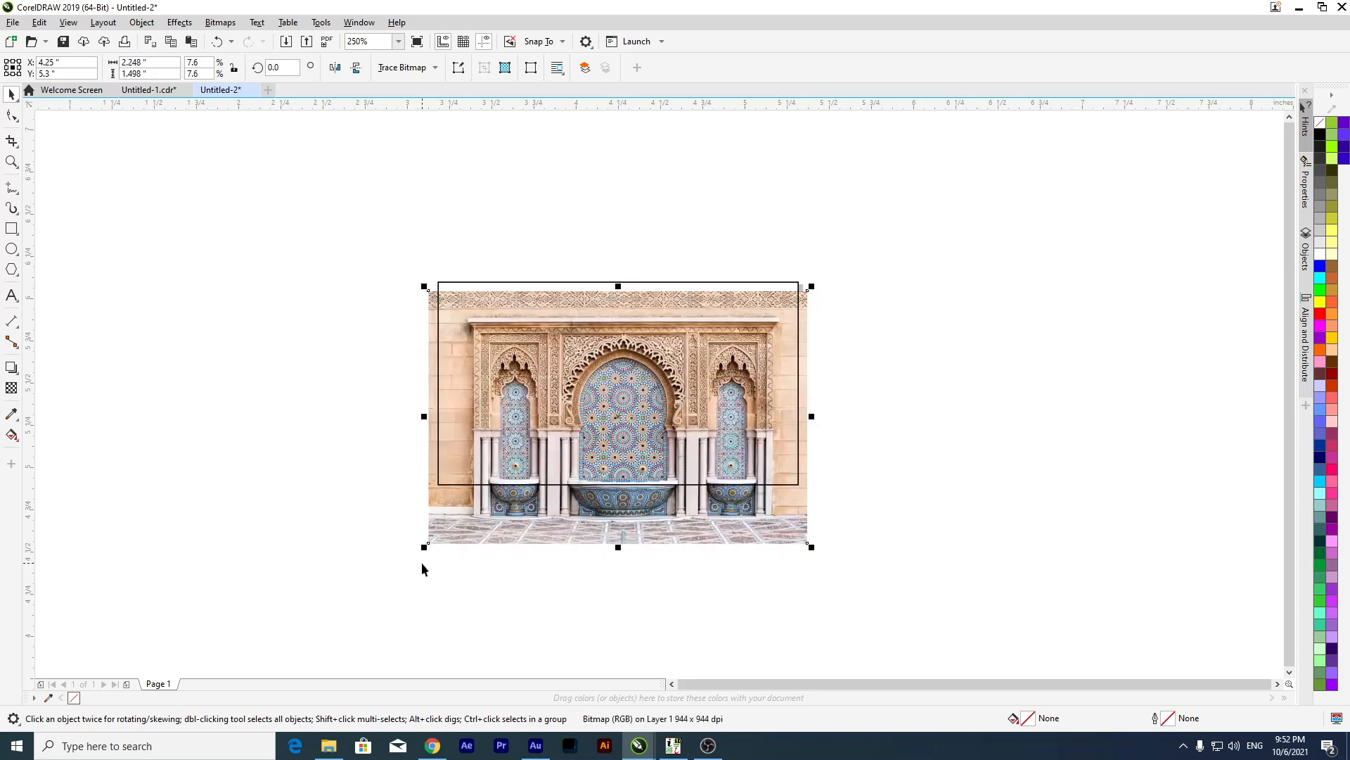
{"action": "key", "text": "Up"}
{"action": "key", "text": "Up"}
{"action": "key", "text": "Up"}
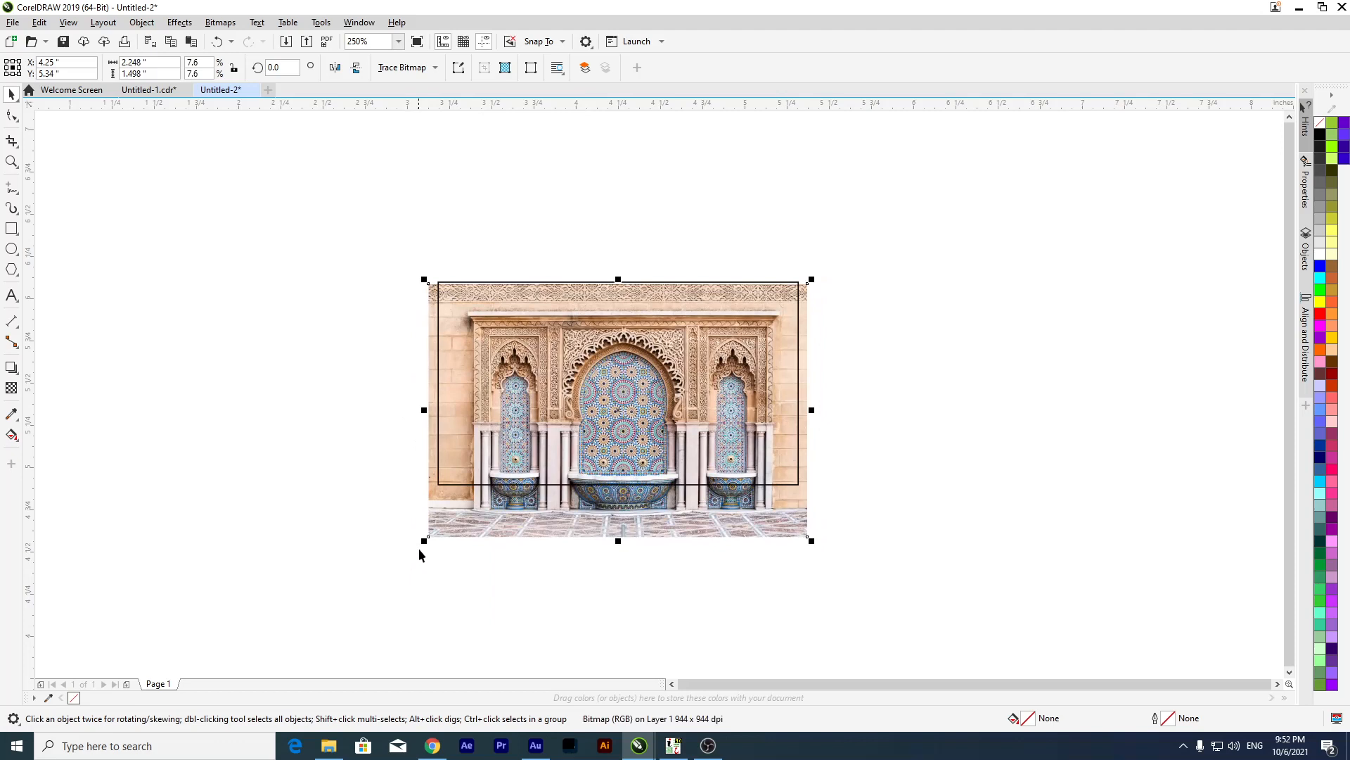
{"action": "left_click_drag", "start_coordinate": [426, 543], "coordinate": [410, 552]}
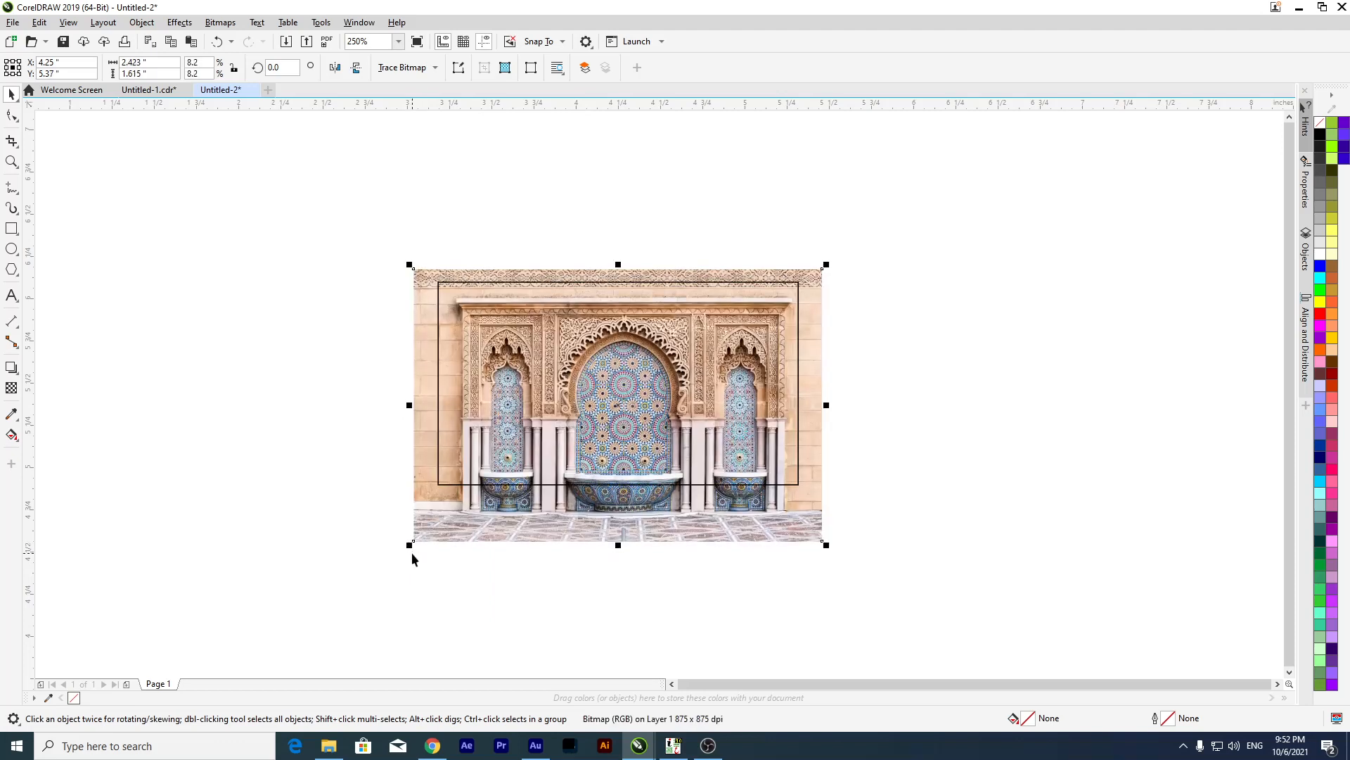
{"action": "key", "text": "Up"}
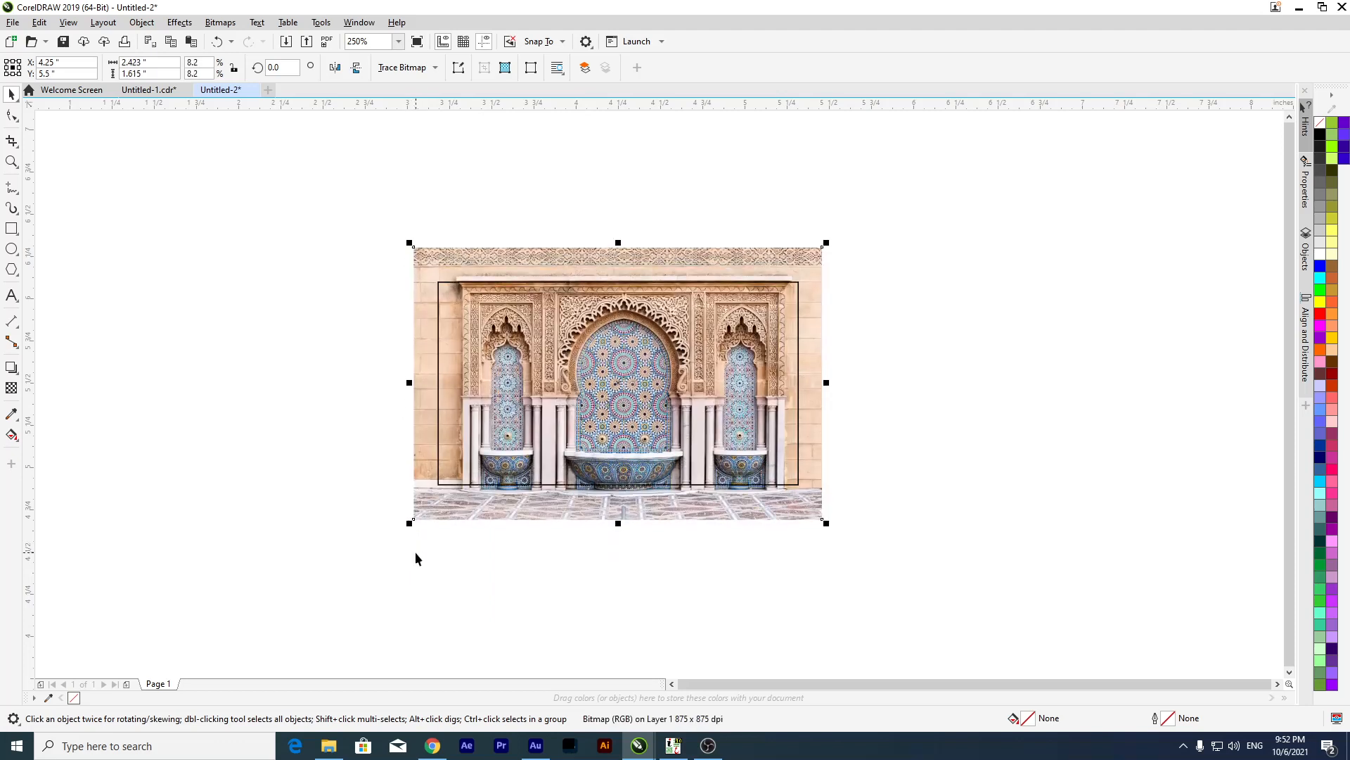
Undo the frame's accidental move and nudge the photo down to Y 5.29 inches, keeping its upper edge at the frame's top.
{"action": "left_click_drag", "start_coordinate": [569, 389], "coordinate": [571, 411]}
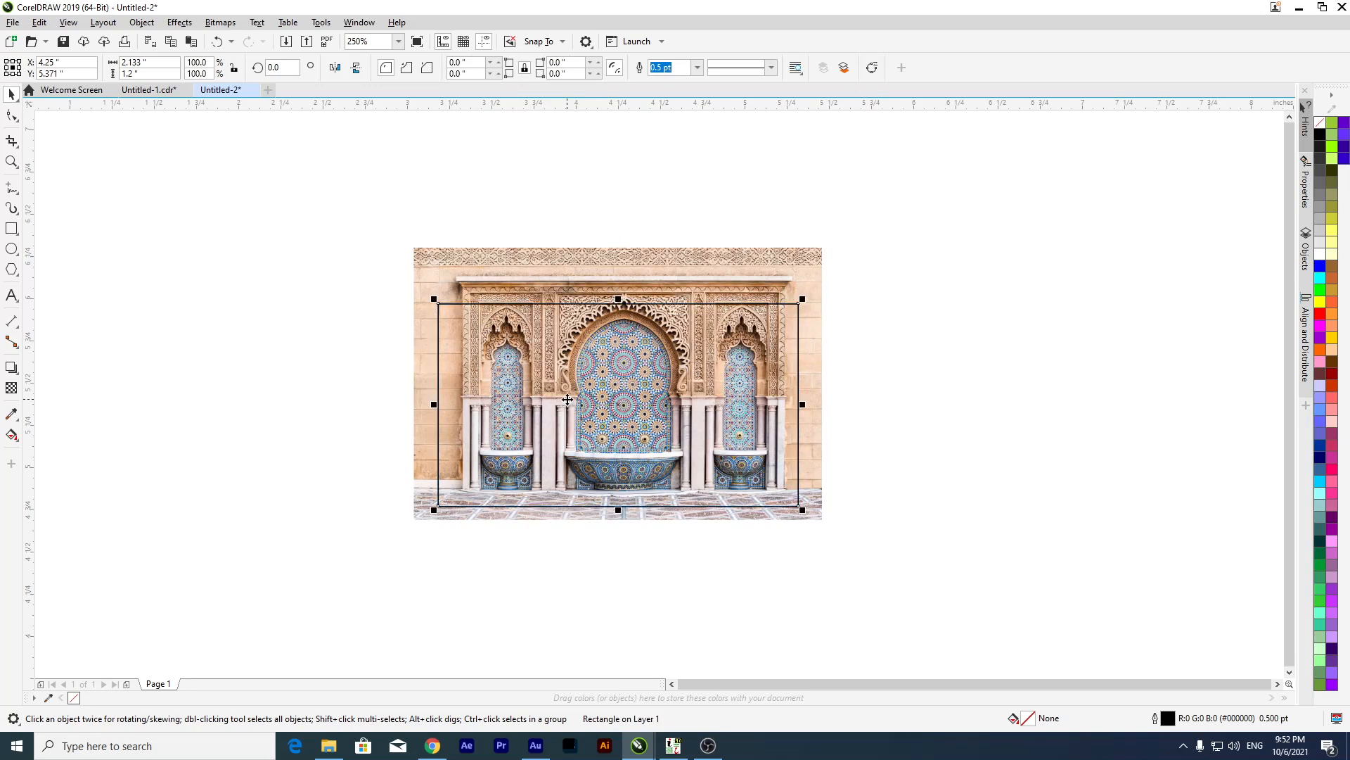
{"action": "key", "text": "ctrl+z"}
{"action": "left_click", "coordinate": [480, 264]}
{"action": "key", "text": "Down"}
{"action": "key", "text": "Down"}
{"action": "key", "text": "Down"}
{"action": "key", "text": "Down"}
{"action": "key", "text": "Down"}
{"action": "key", "text": "Up"}
{"action": "key", "text": "Up"}
{"action": "key", "text": "Up"}
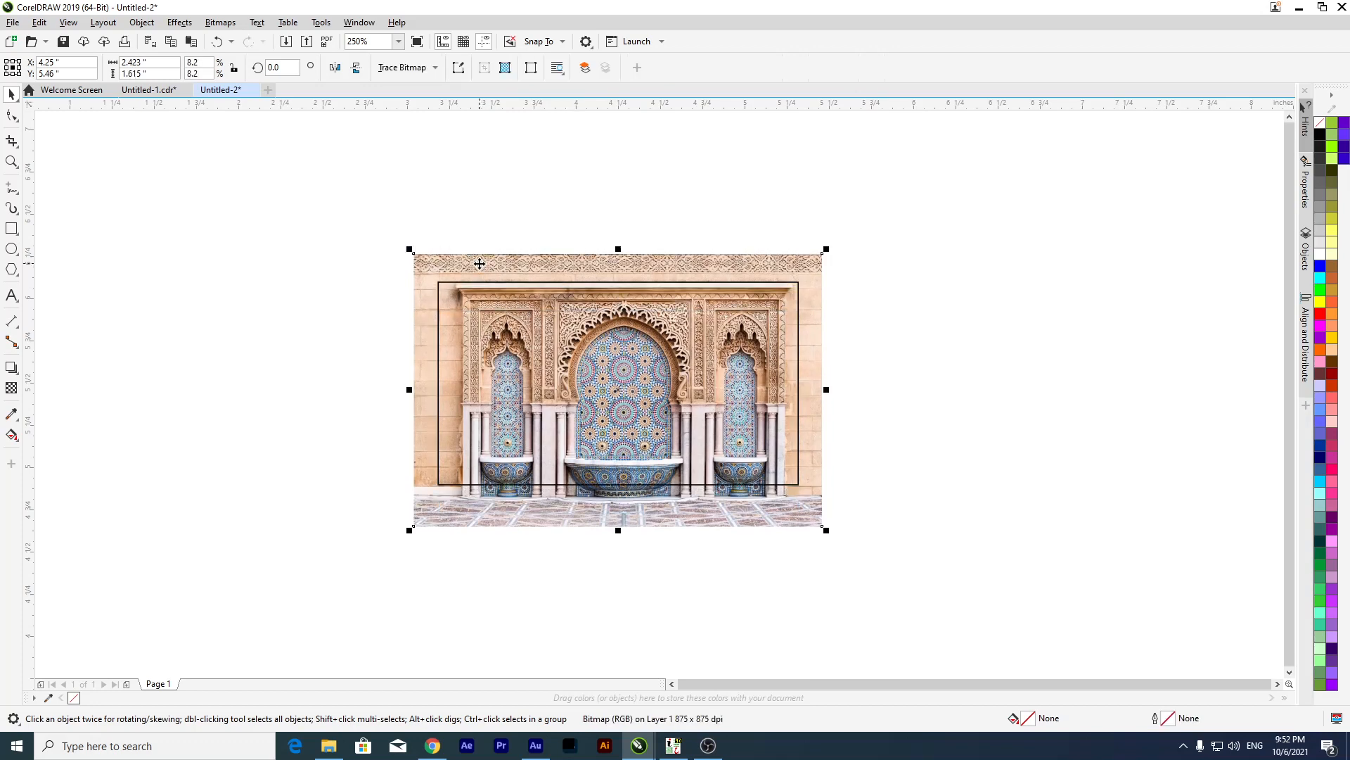
{"action": "key", "text": "Down"}
{"action": "key", "text": "Down"}
{"action": "key", "text": "Down"}
{"action": "key", "text": "Down"}
{"action": "key", "text": "Down"}
{"action": "key", "text": "Down"}
{"action": "key", "text": "Down"}
{"action": "key", "text": "Down"}
{"action": "key", "text": "Down"}
{"action": "key", "text": "Down"}
{"action": "key", "text": "Down"}
{"action": "key", "text": "Down"}
{"action": "key", "text": "Down"}
{"action": "key", "text": "Down"}
{"action": "key", "text": "Down"}
{"action": "key", "text": "Down"}
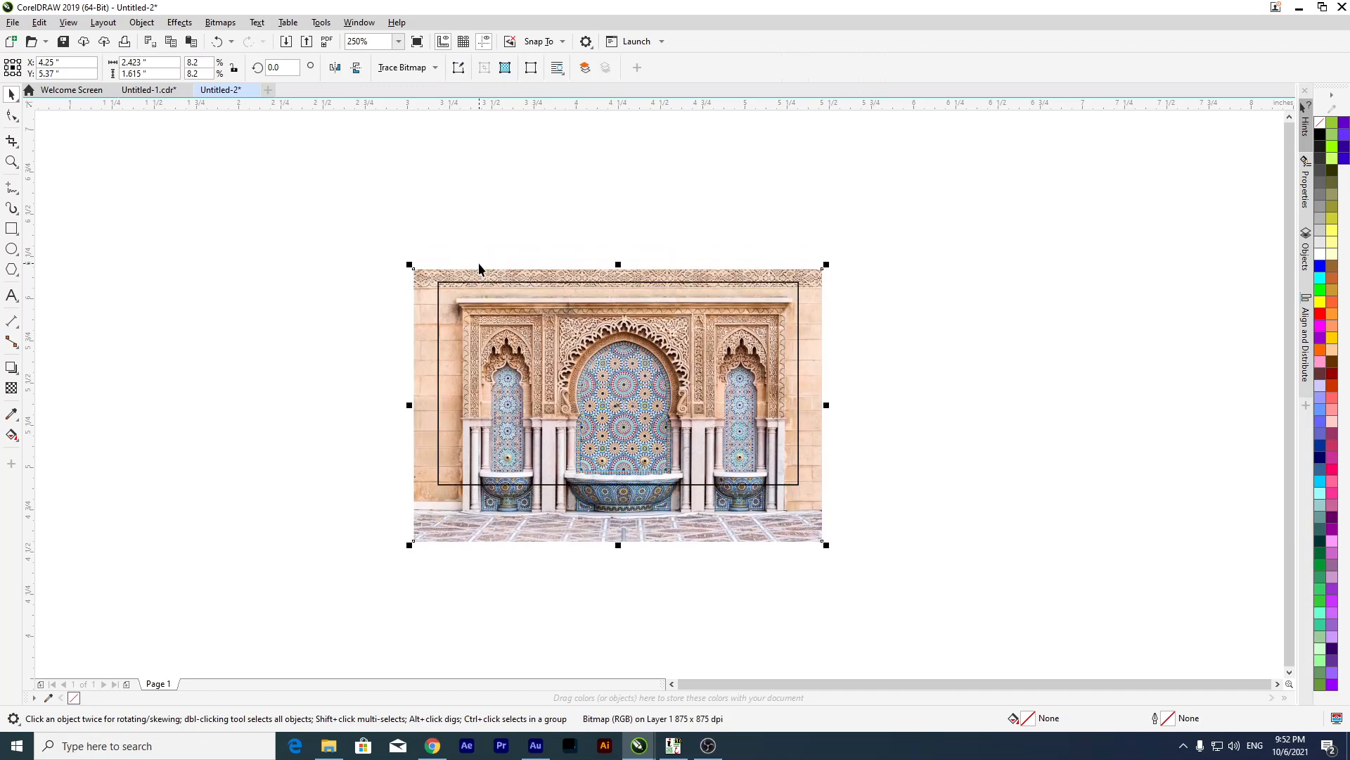
{"action": "key", "text": "Down"}
{"action": "key", "text": "Down"}
{"action": "key", "text": "Down"}
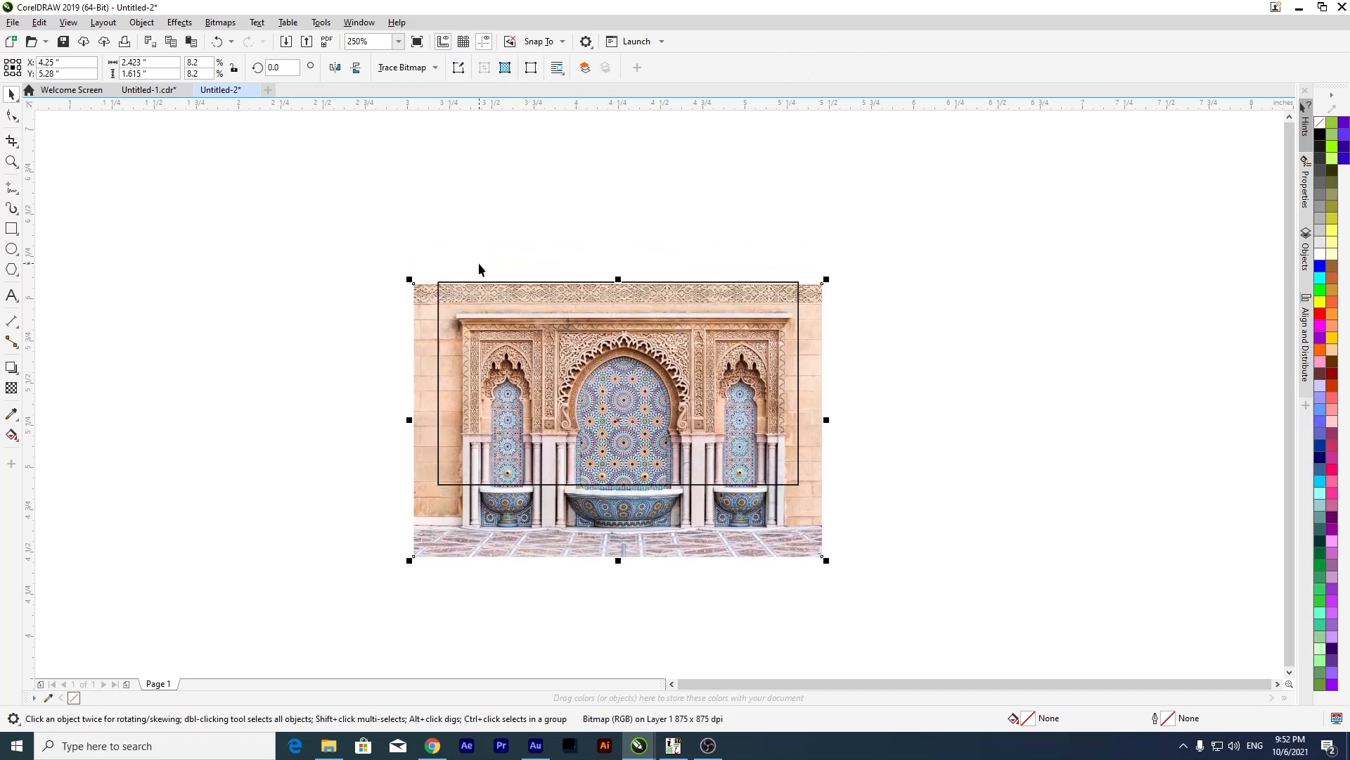
{"action": "left_click", "coordinate": [316, 262]}
{"action": "left_click", "coordinate": [552, 536]}
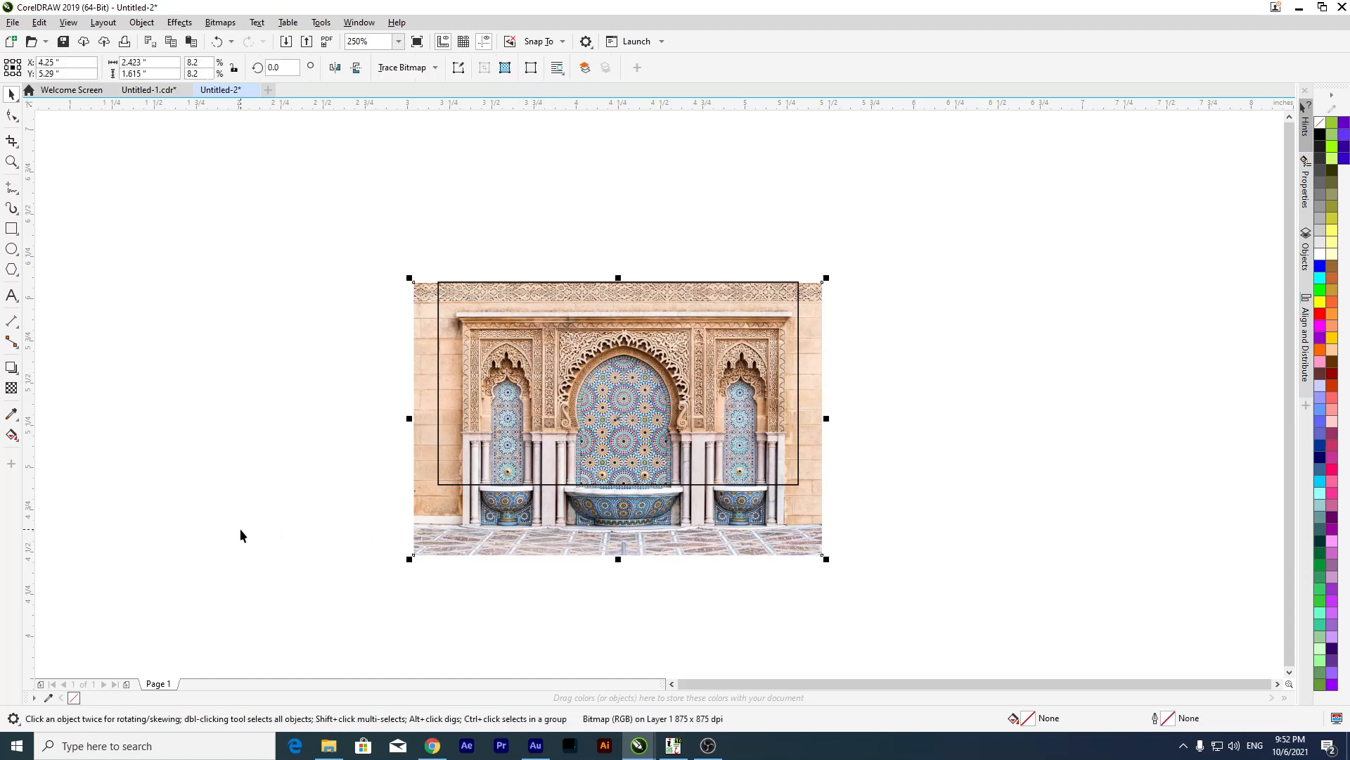
PowerClip the fountain photo inside the page-sized rectangle frame and deselect it.
{"action": "right_click", "coordinate": [479, 532]}
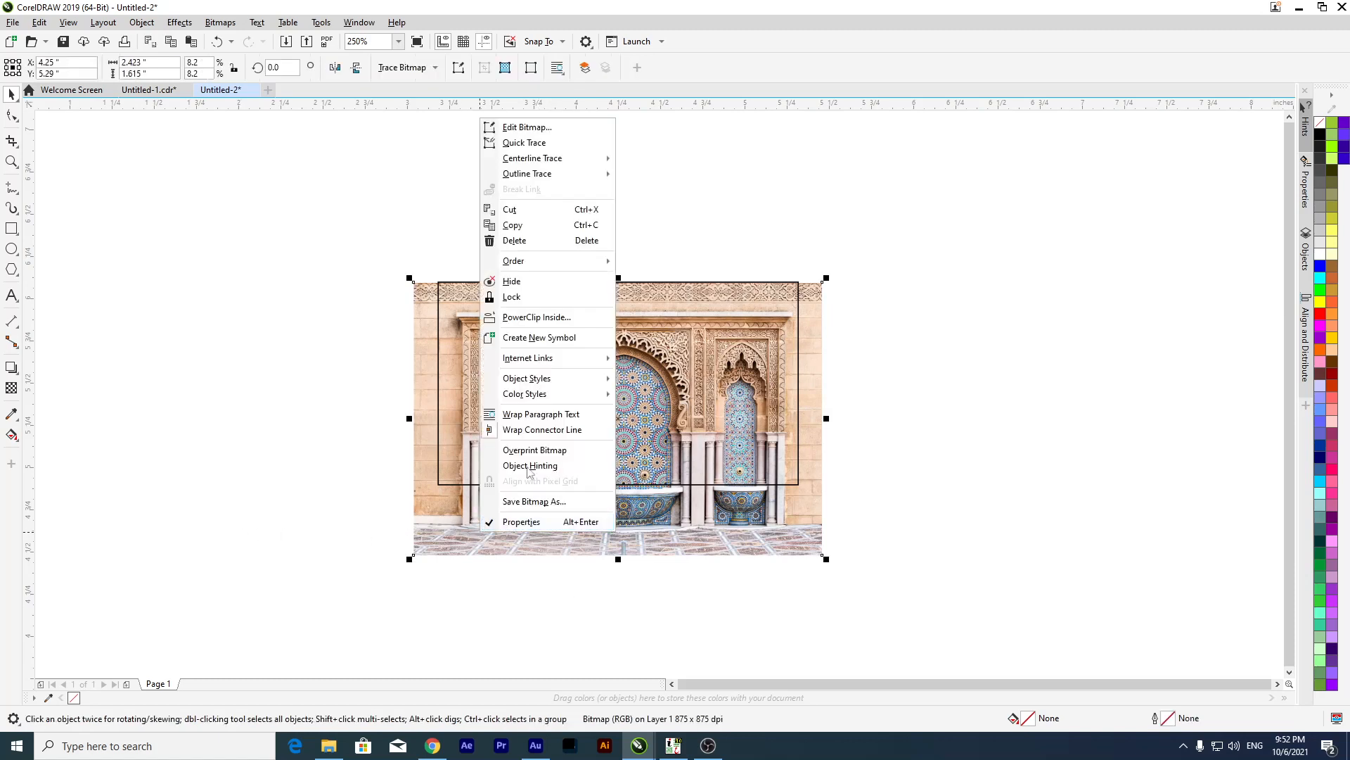
{"action": "left_click", "coordinate": [521, 315]}
{"action": "left_click", "coordinate": [497, 402]}
{"action": "left_click", "coordinate": [344, 405]}
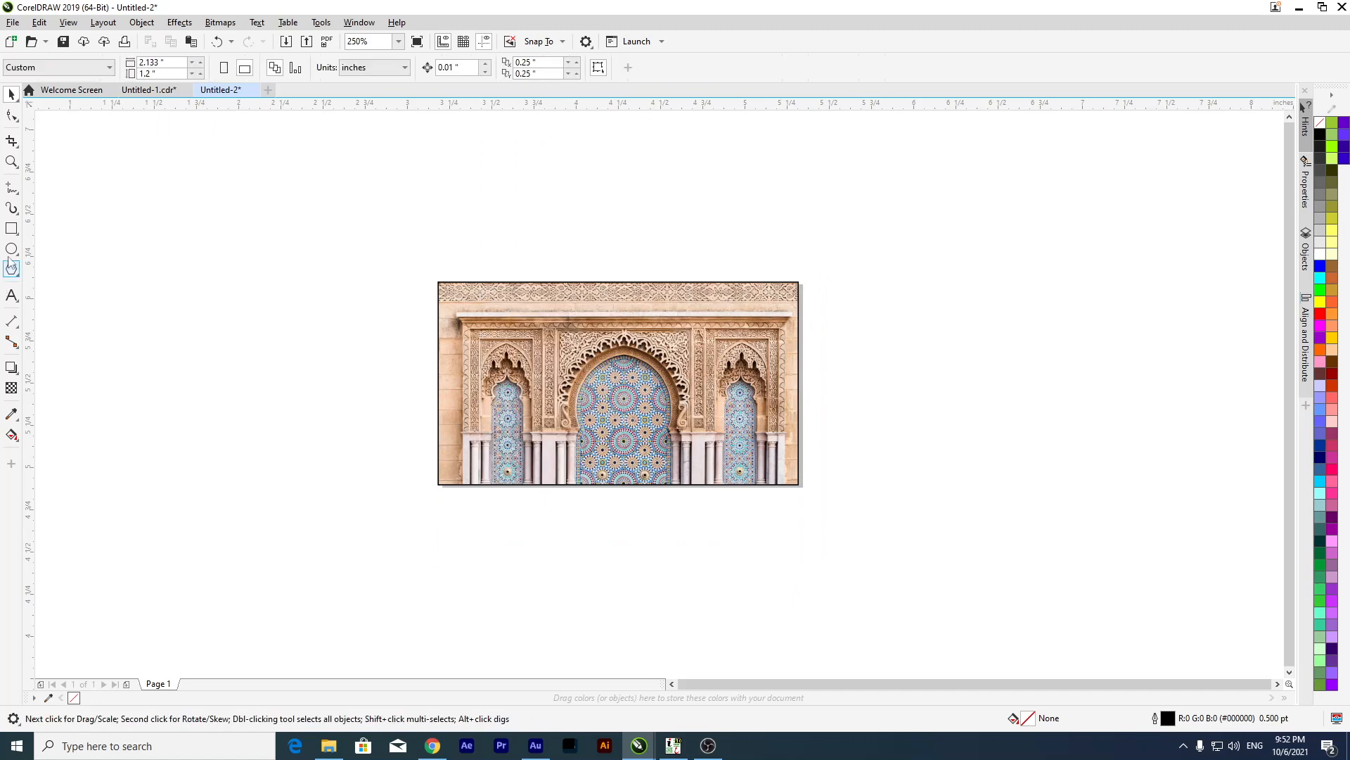
Remove the outline from the PowerClip frame holding the fountain photo.
{"action": "left_click", "coordinate": [680, 377]}
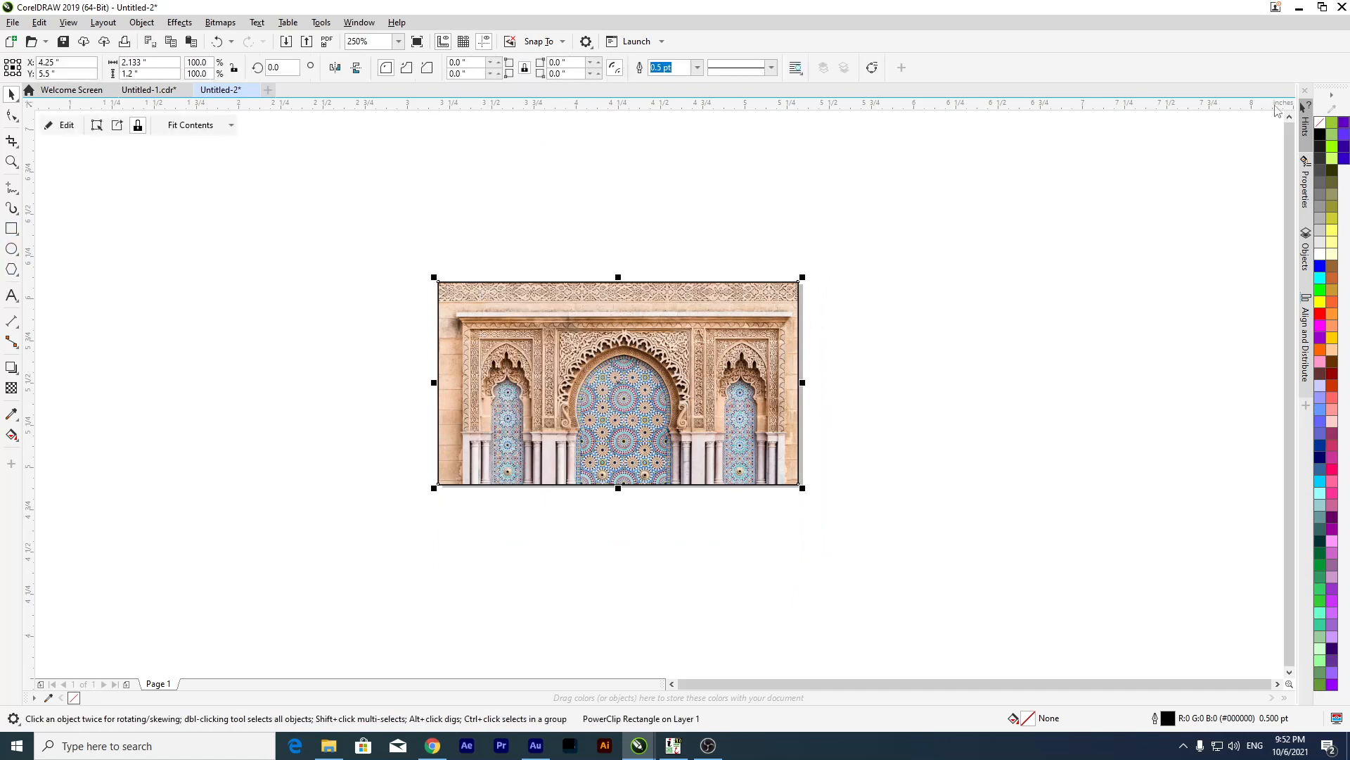
{"action": "right_click", "coordinate": [1317, 124]}
{"action": "left_click", "coordinate": [1108, 210]}
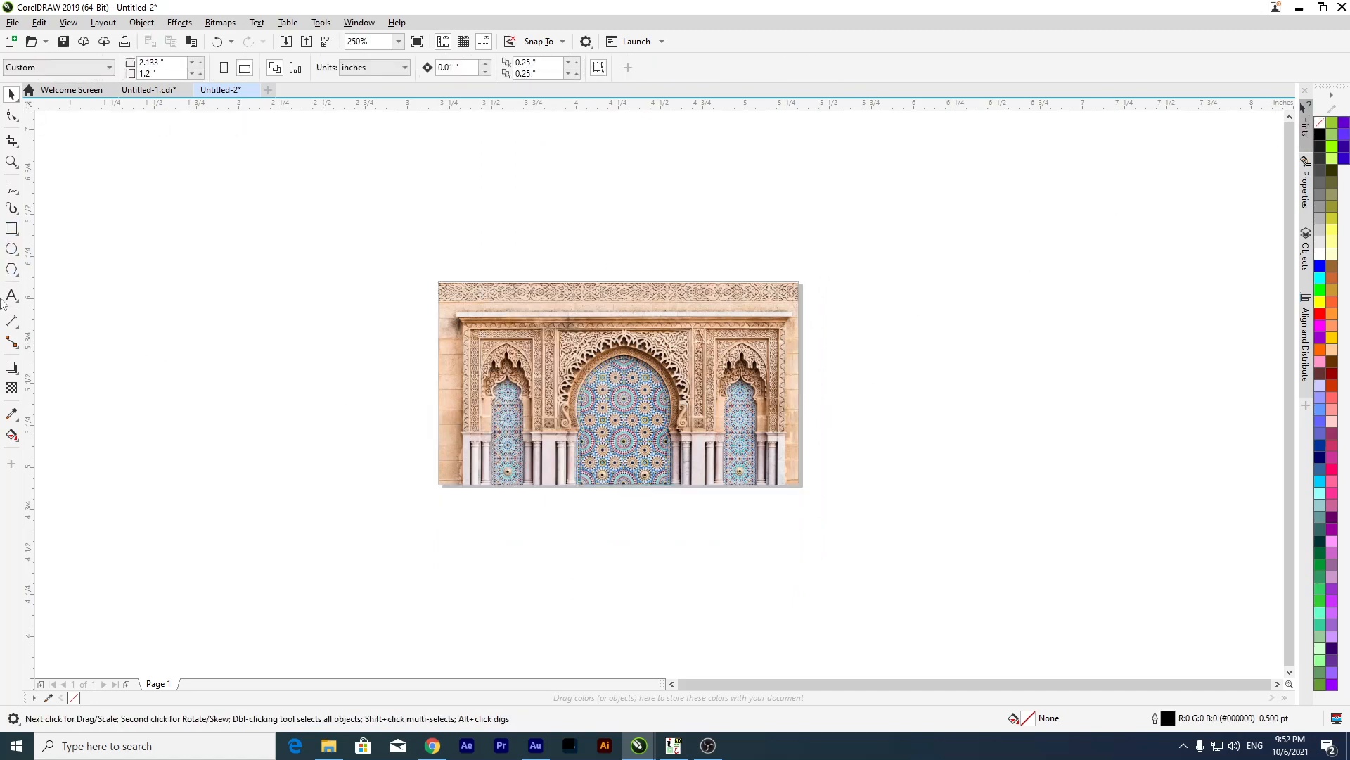
Add another rectangle matching the full page size and undo the trial move of the clipped photo.
{"action": "double_click", "coordinate": [10, 229]}
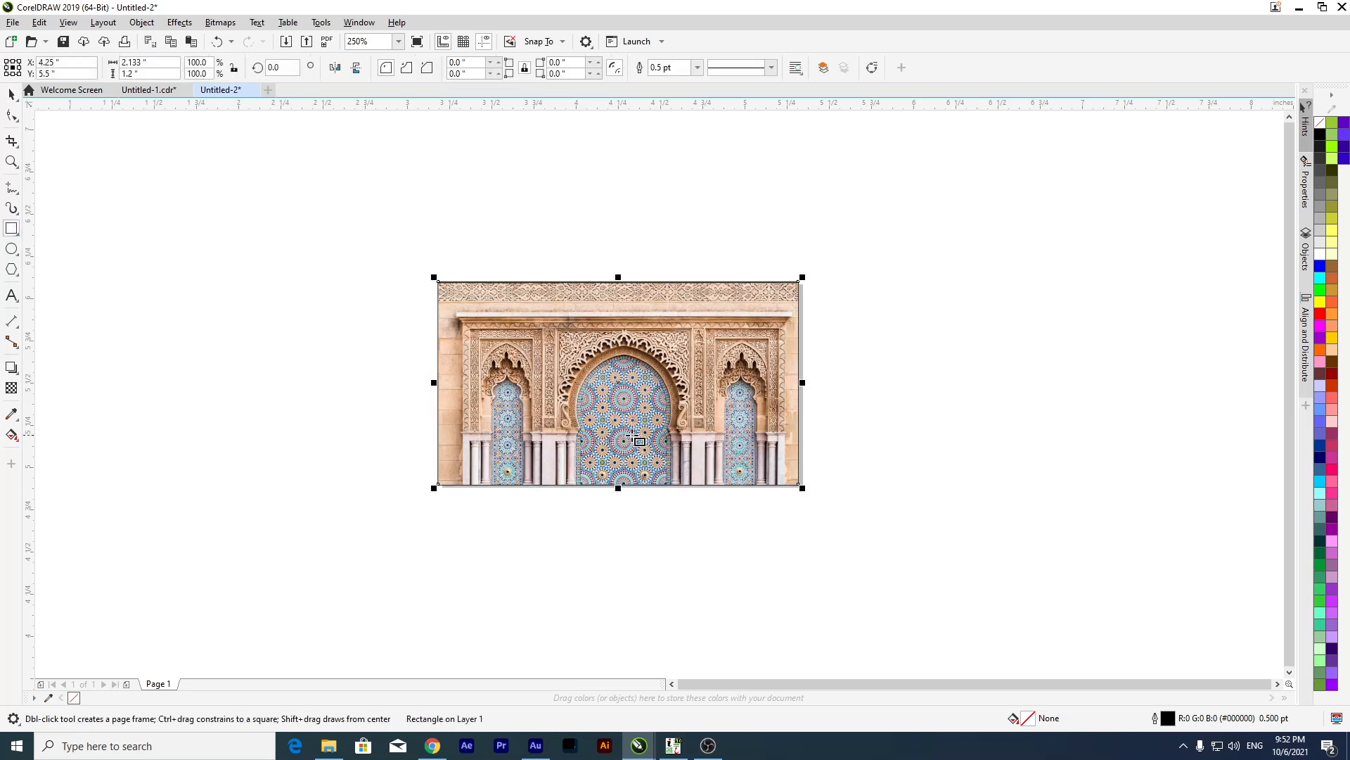
{"action": "left_click", "coordinate": [11, 95]}
{"action": "scroll", "coordinate": [472, 309], "scroll_direction": "down", "scroll_amount": 2}
{"action": "left_click_drag", "start_coordinate": [473, 310], "coordinate": [681, 326]}
{"action": "key", "text": "ctrl+z"}
{"action": "key", "text": "ctrl+z"}
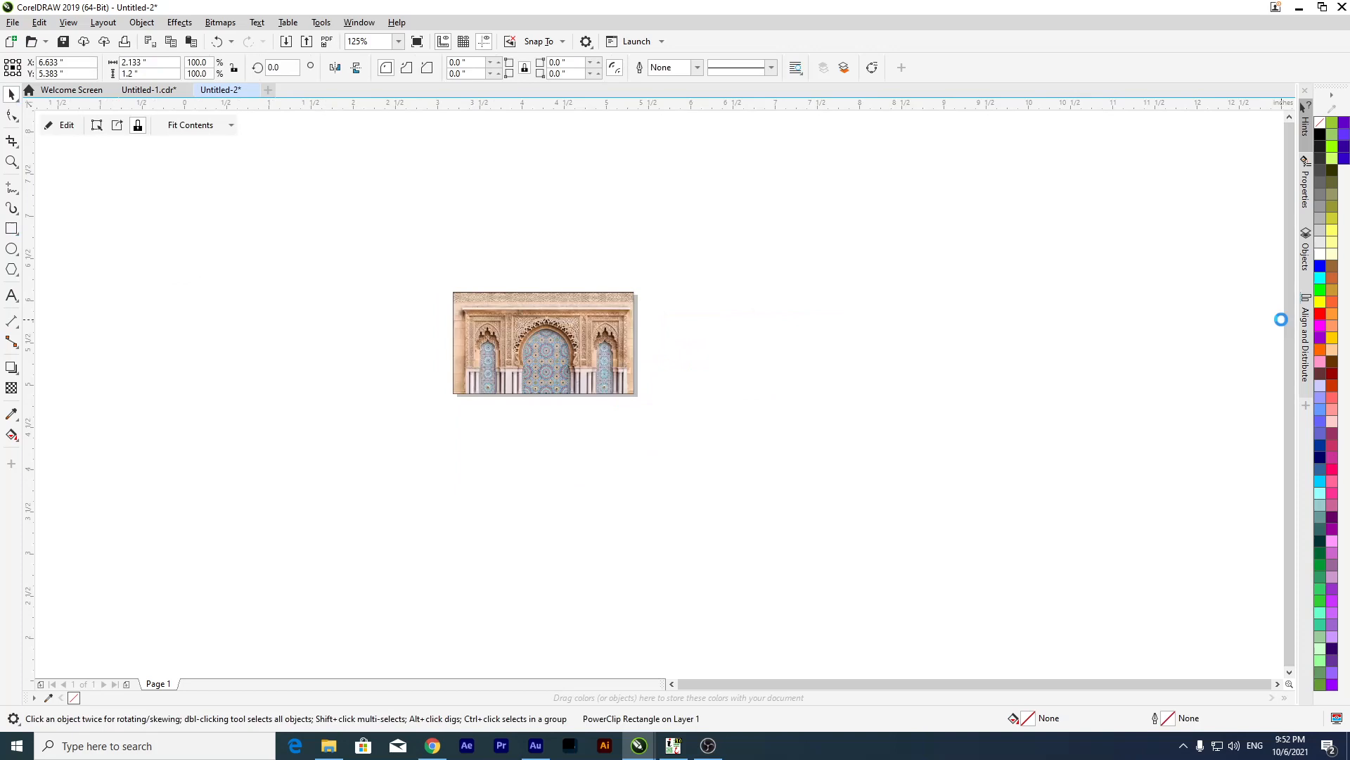
{"action": "key", "text": "ctrl+z"}
Move the new rectangle off the page to its right and the clipped photo off the page to its upper left.
{"action": "left_click", "coordinate": [675, 422]}
{"action": "scroll", "coordinate": [580, 365], "scroll_direction": "up", "scroll_amount": 2}
{"action": "left_click_drag", "start_coordinate": [720, 360], "coordinate": [546, 455]}
{"action": "left_click", "coordinate": [692, 365]}
{"action": "left_click_drag", "start_coordinate": [692, 365], "coordinate": [891, 416]}
{"action": "scroll", "coordinate": [703, 429], "scroll_direction": "down", "scroll_amount": 2}
{"action": "left_click_drag", "start_coordinate": [752, 405], "coordinate": [972, 395]}
{"action": "left_click_drag", "start_coordinate": [633, 395], "coordinate": [339, 314]}
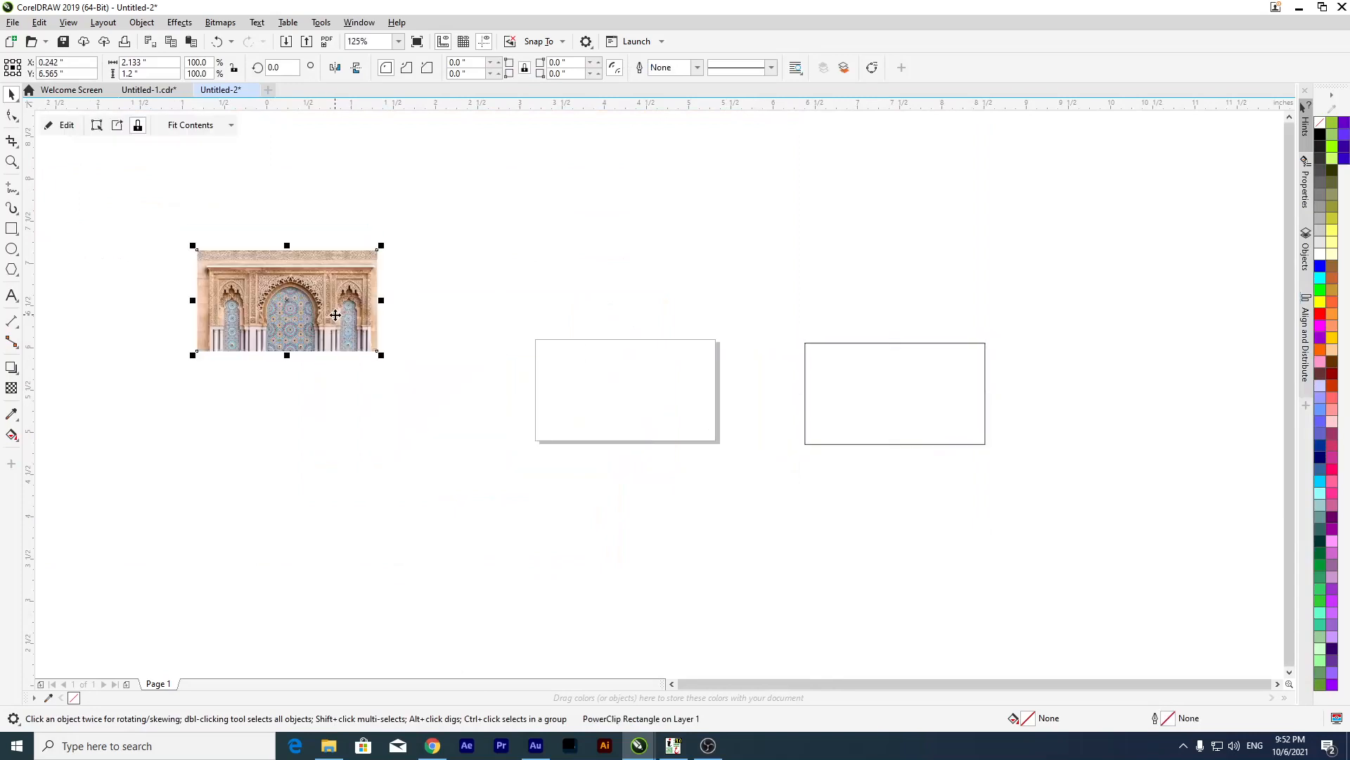
Center the clipped photo on the page, then fill the empty rectangle with red and remove its outline.
{"action": "key", "text": "p"}
{"action": "scroll", "coordinate": [941, 379], "scroll_direction": "up", "scroll_amount": 2}
{"action": "left_click", "coordinate": [1118, 362]}
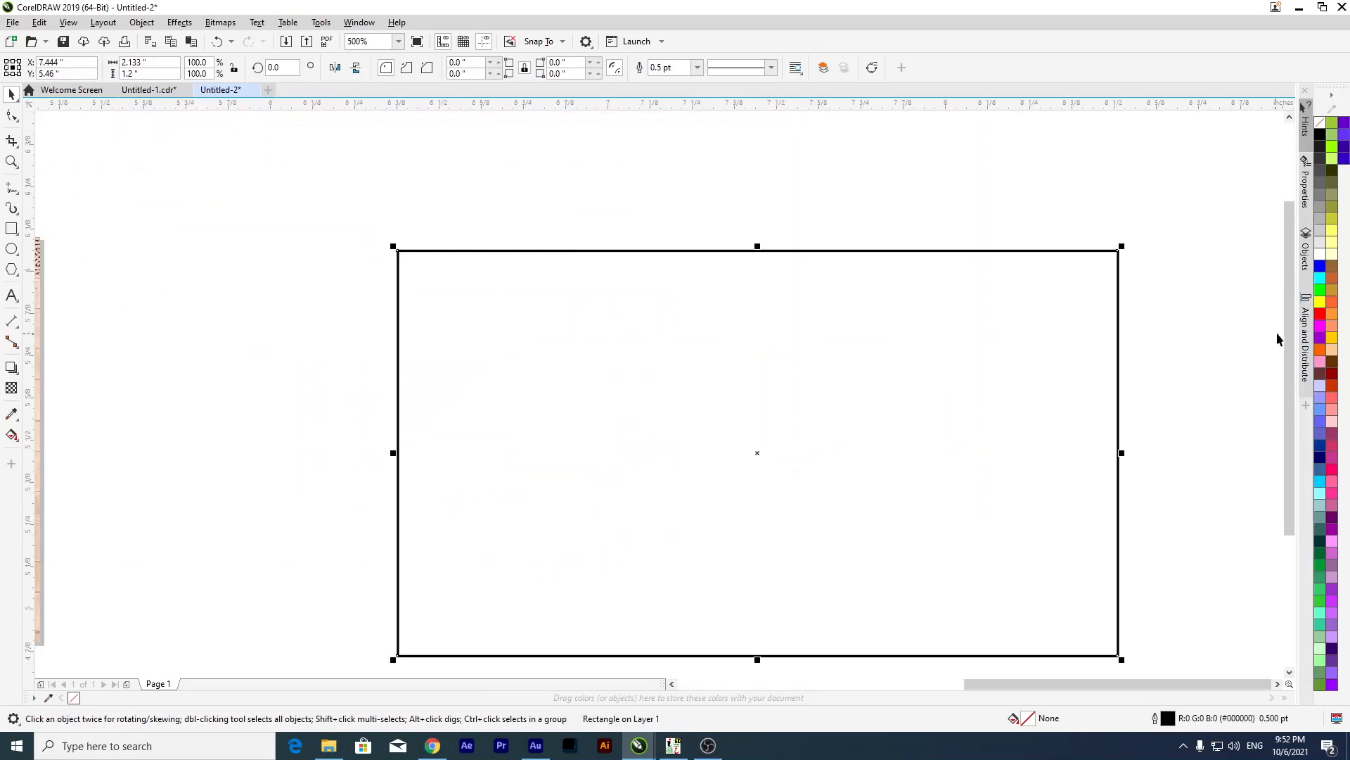
{"action": "left_click", "coordinate": [1321, 316]}
{"action": "right_click", "coordinate": [1320, 123]}
Move the red rectangle so it overlaps the clipped photo and bring it to the front.
{"action": "scroll", "coordinate": [1034, 232], "scroll_direction": "down", "scroll_amount": 2}
{"action": "left_click_drag", "start_coordinate": [1024, 250], "coordinate": [793, 285]}
{"action": "scroll", "coordinate": [787, 276], "scroll_direction": "up", "scroll_amount": 1}
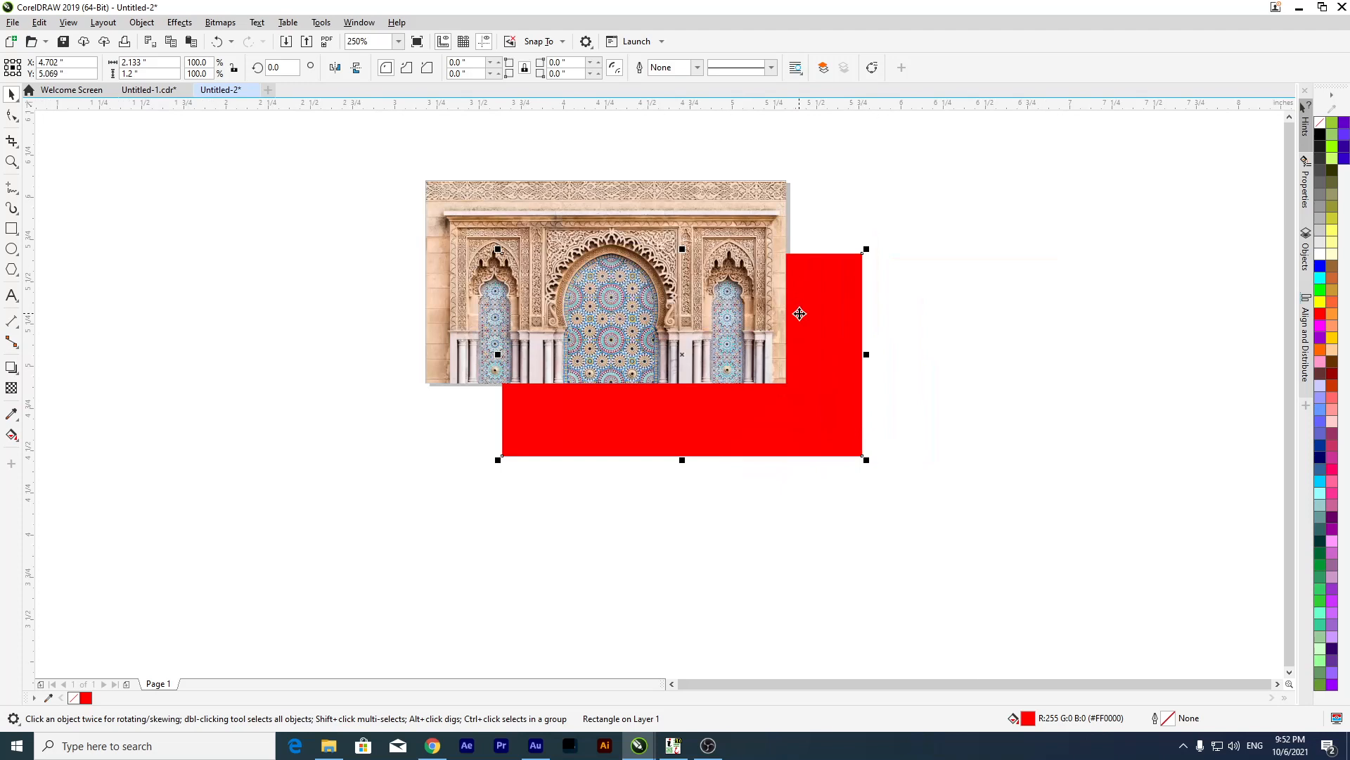
{"action": "key", "text": "shift+Page_Up"}
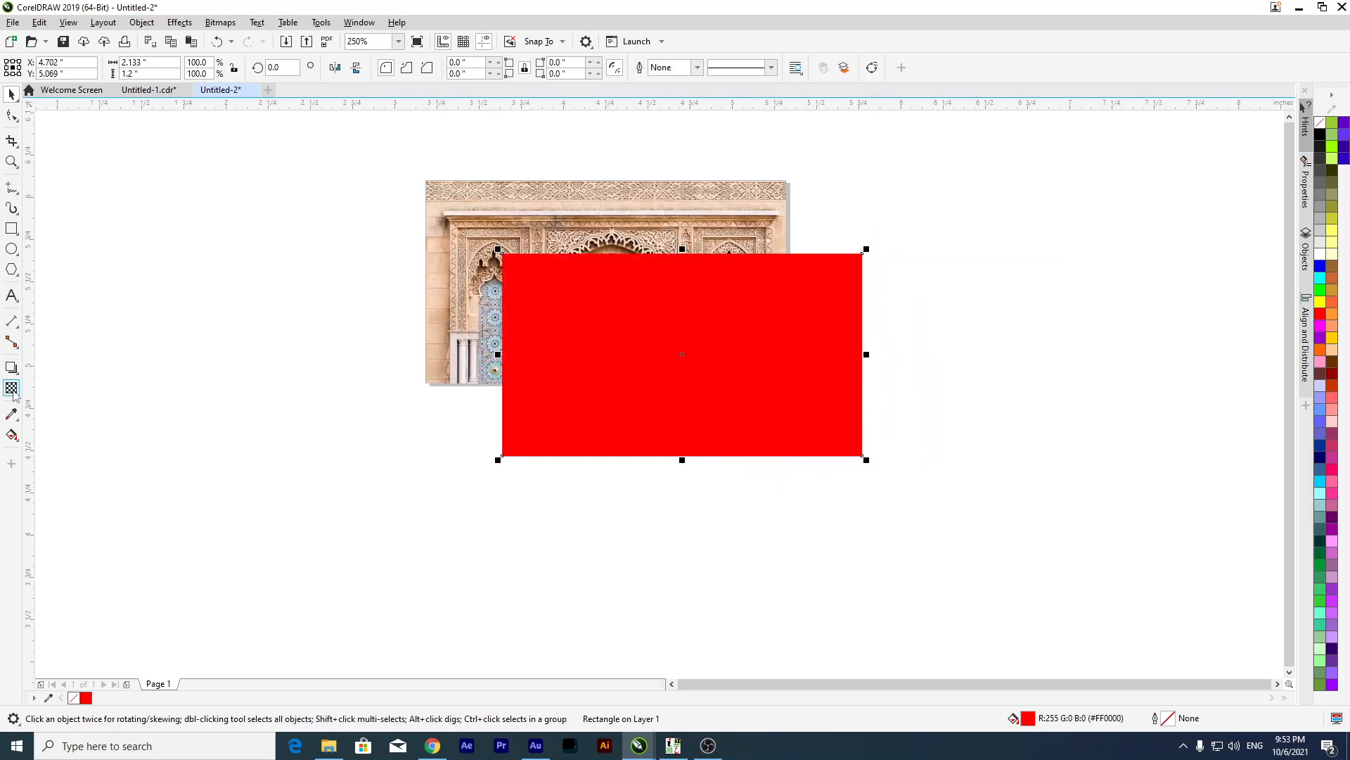
Set the red rectangle's transparency merge mode to Multiply.
{"action": "left_click", "coordinate": [11, 387]}
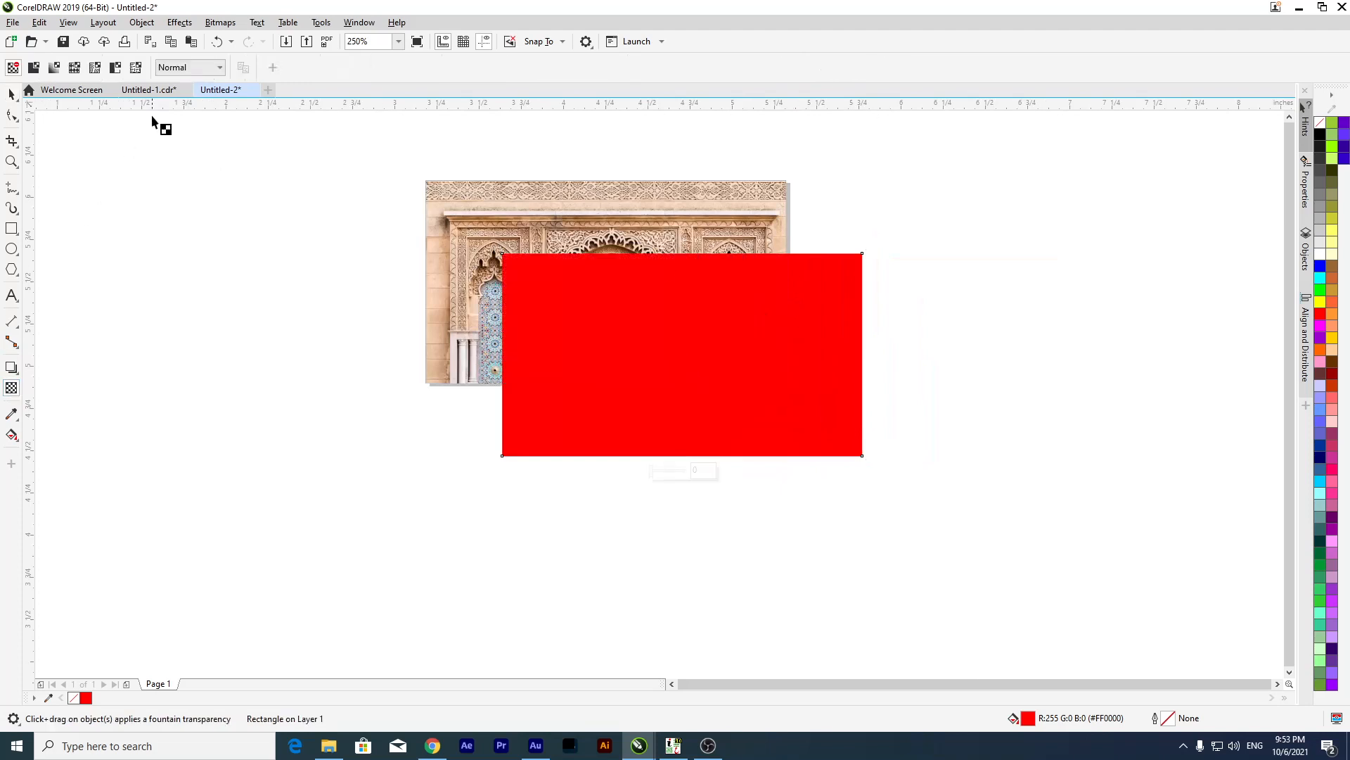
{"action": "left_click", "coordinate": [171, 73]}
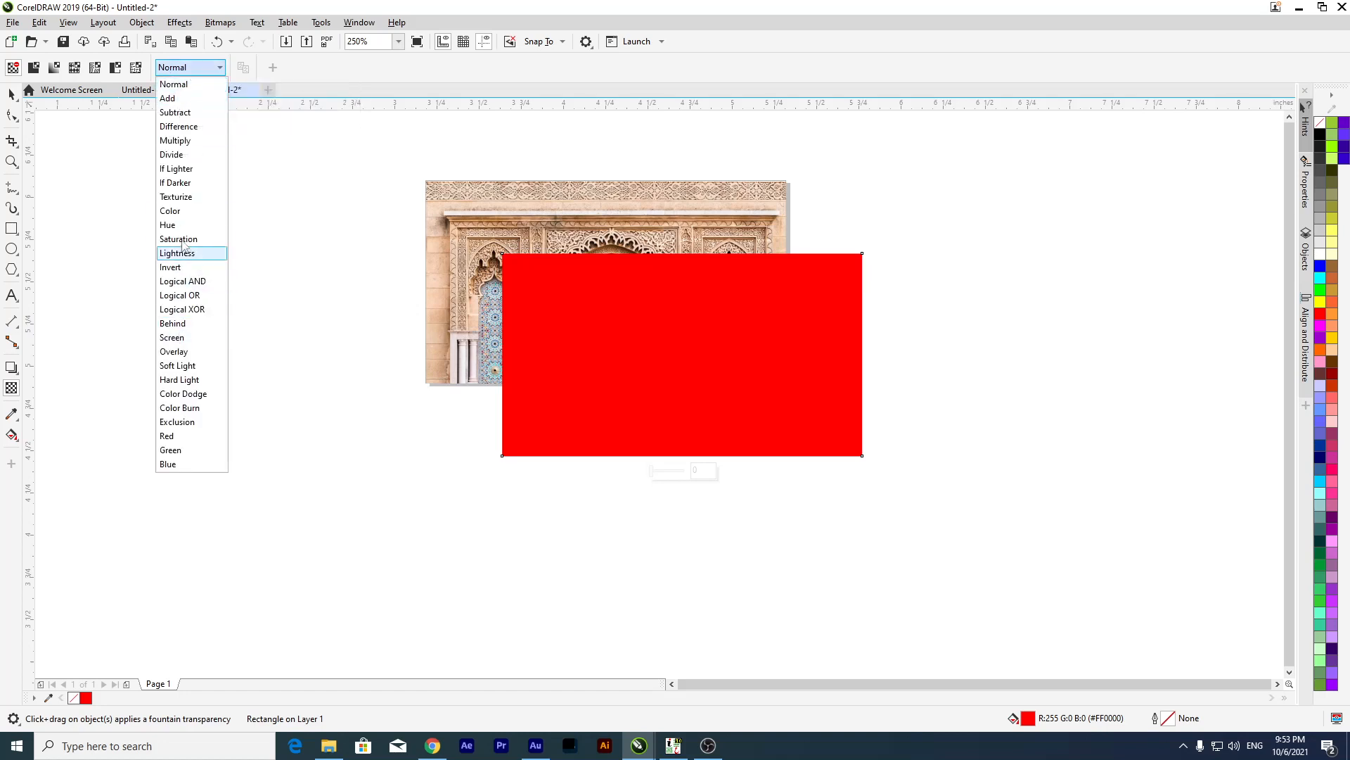
{"action": "left_click", "coordinate": [191, 141]}
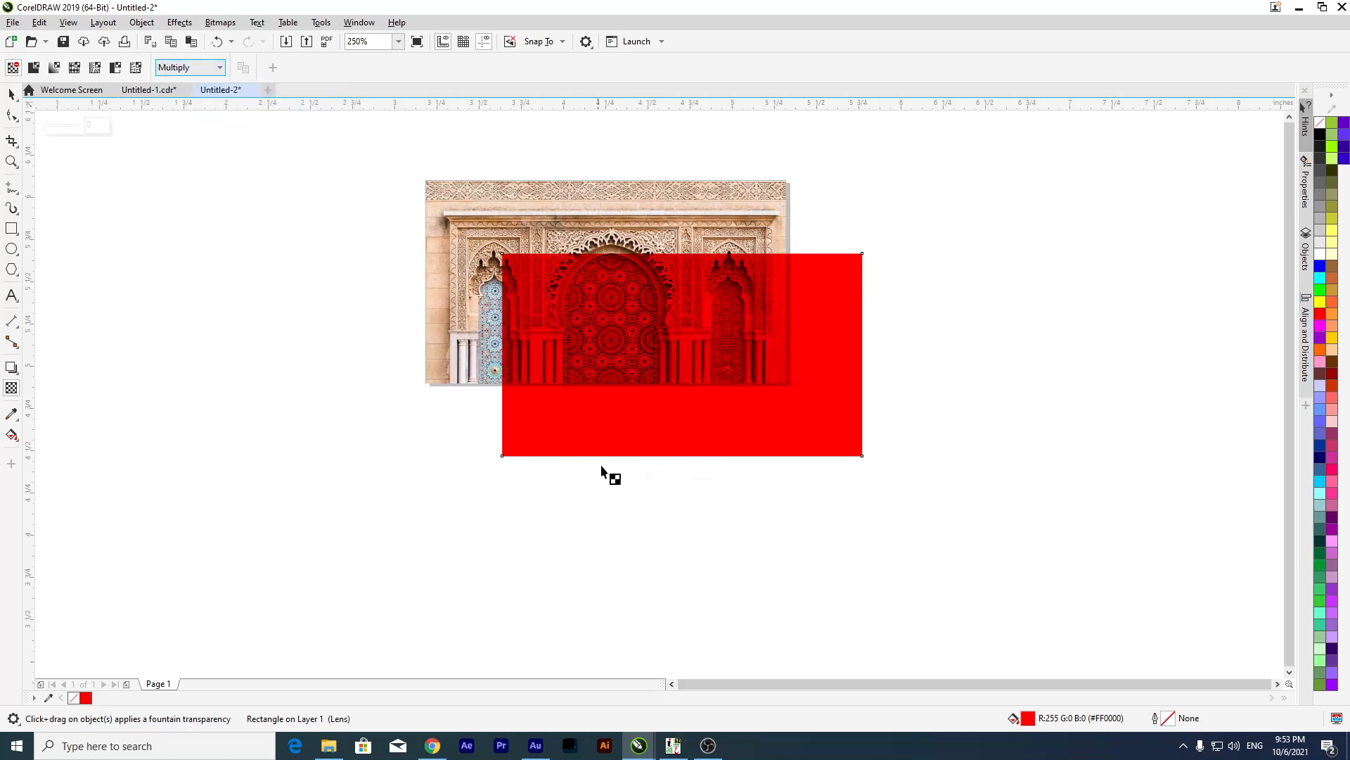
Center the red overlay over the photo on the page and enlarge it evenly to about 2.268 by 1.276 inches.
{"action": "left_click", "coordinate": [12, 95]}
{"action": "left_click_drag", "start_coordinate": [697, 420], "coordinate": [644, 377]}
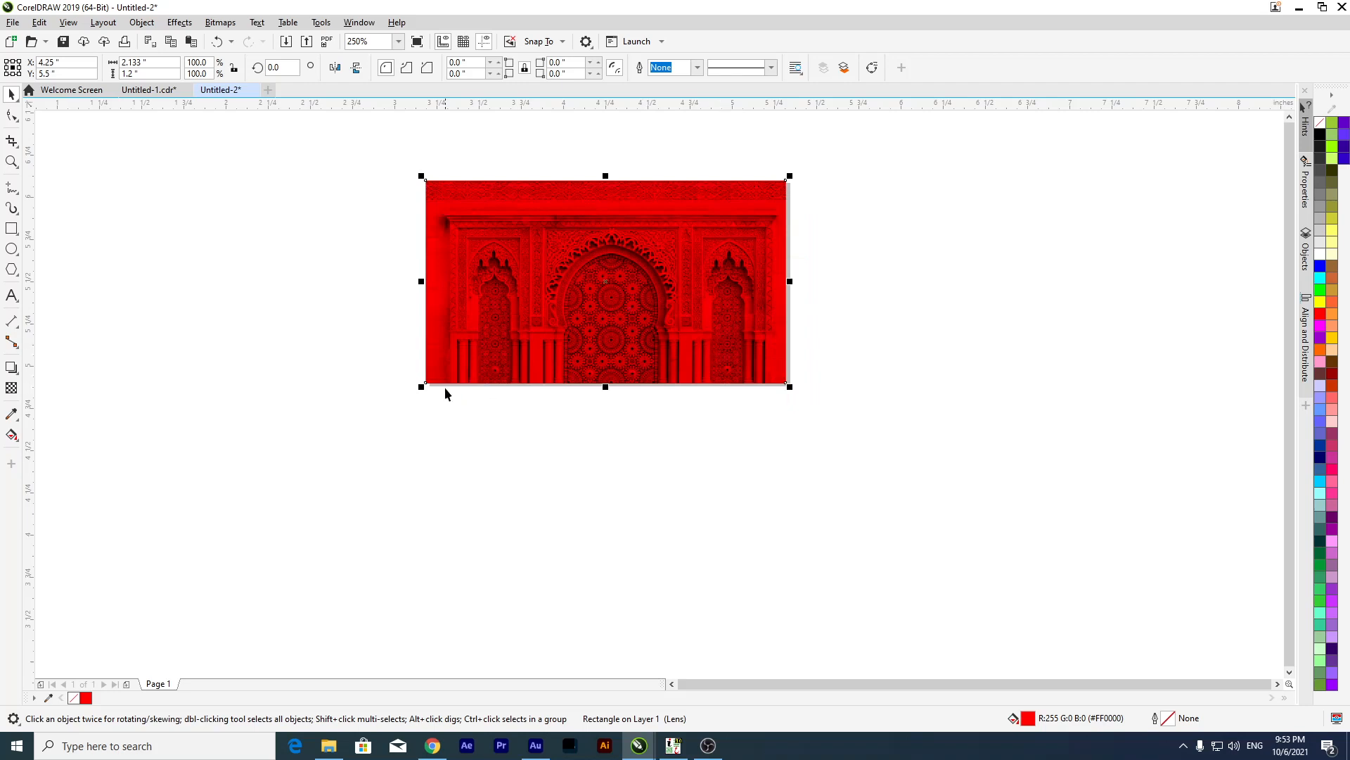
{"action": "left_click_drag", "start_coordinate": [421, 386], "coordinate": [412, 404]}
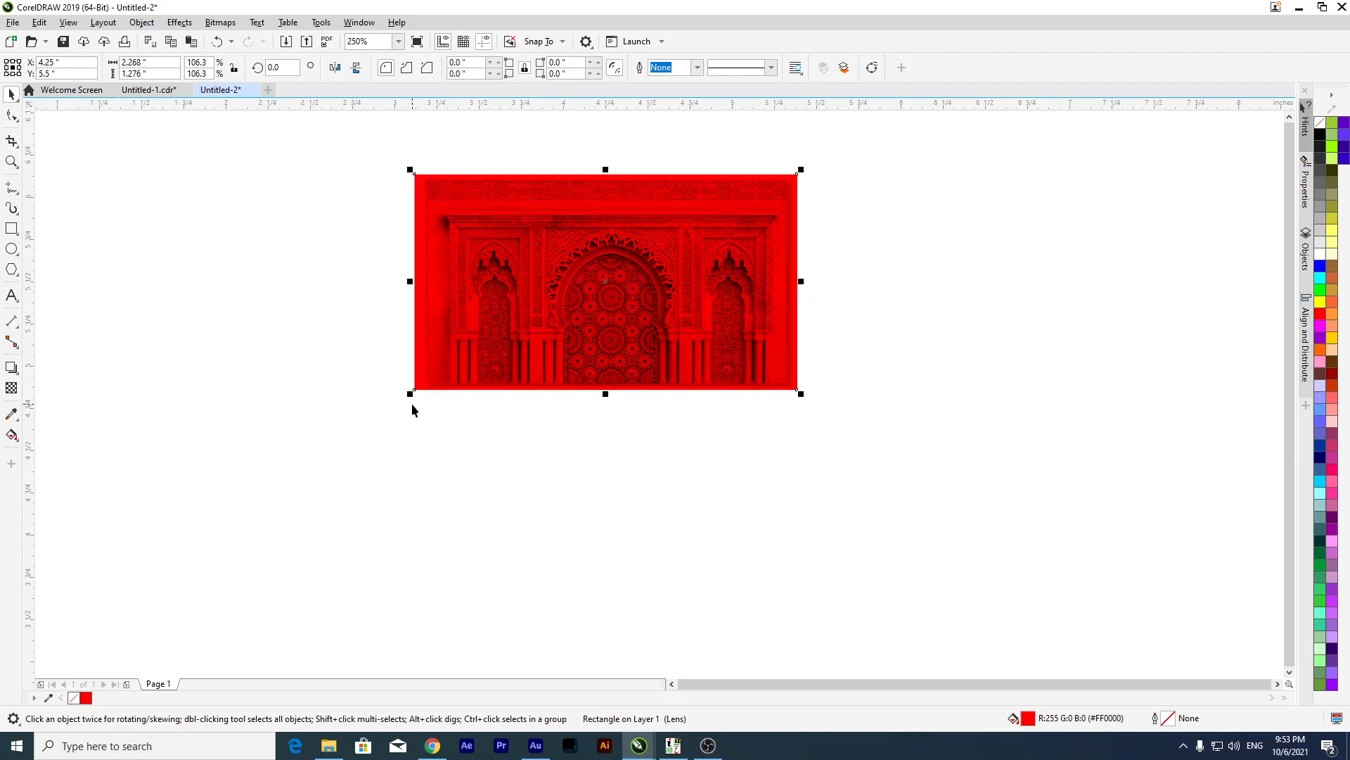
Edit the red overlay's fill, switching it from fountain to uniform with the artwork in view.
{"action": "key", "text": "F11"}
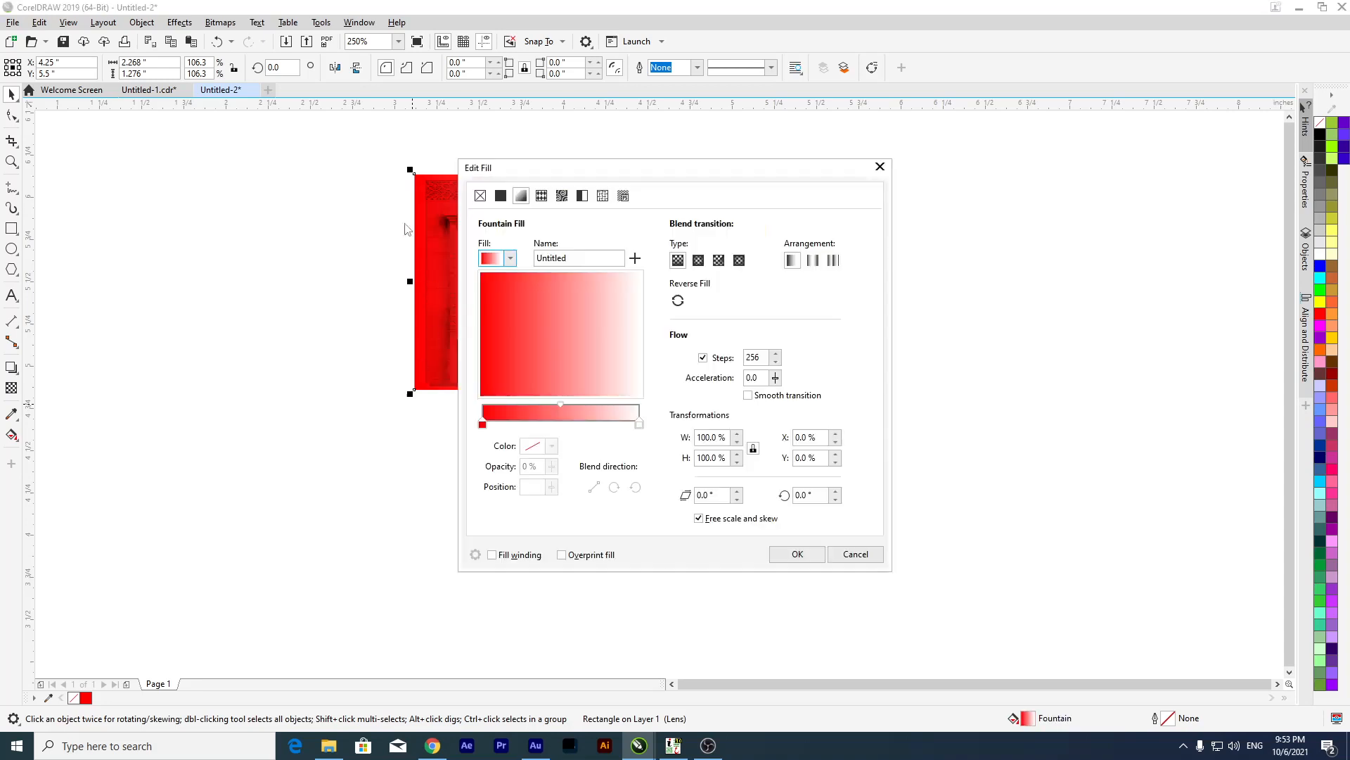
{"action": "left_click", "coordinate": [500, 195]}
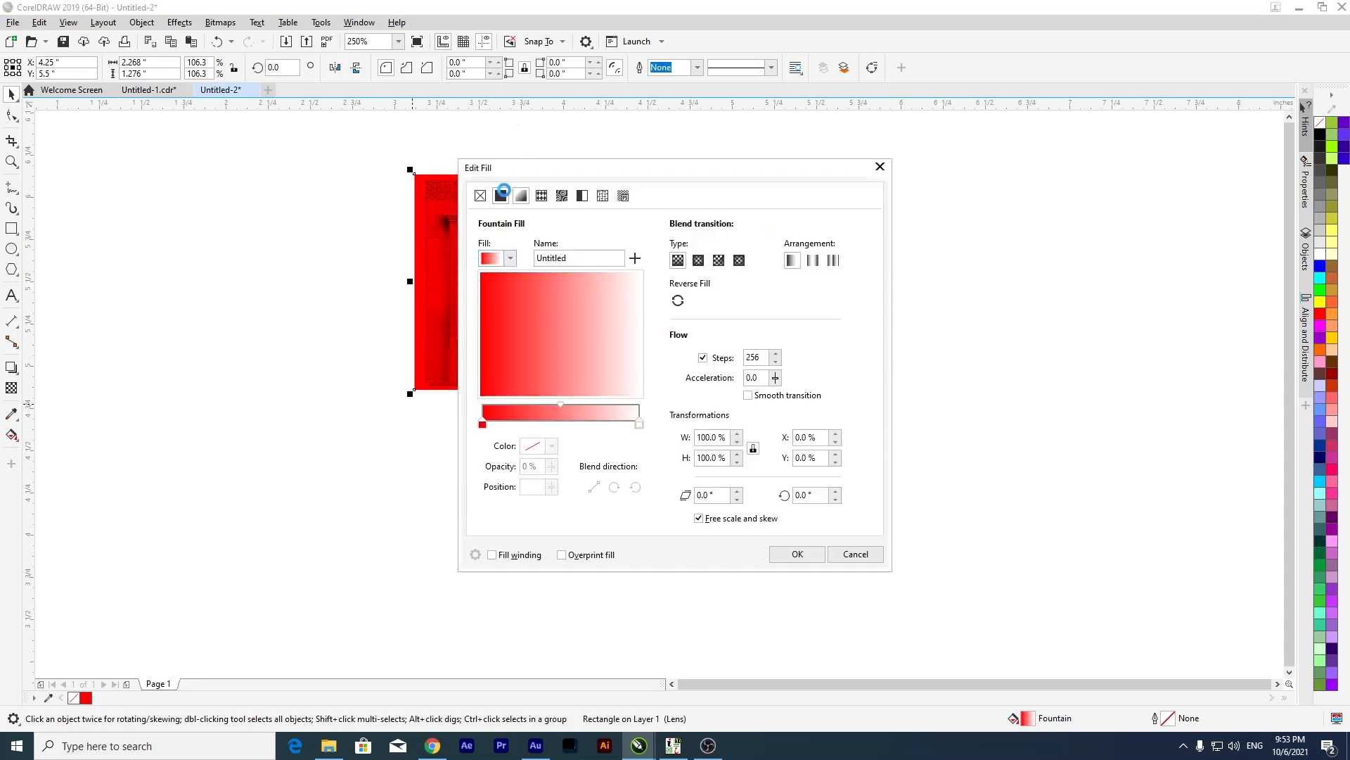
{"action": "left_click", "coordinate": [492, 244]}
{"action": "left_click_drag", "start_coordinate": [615, 167], "coordinate": [830, 131]}
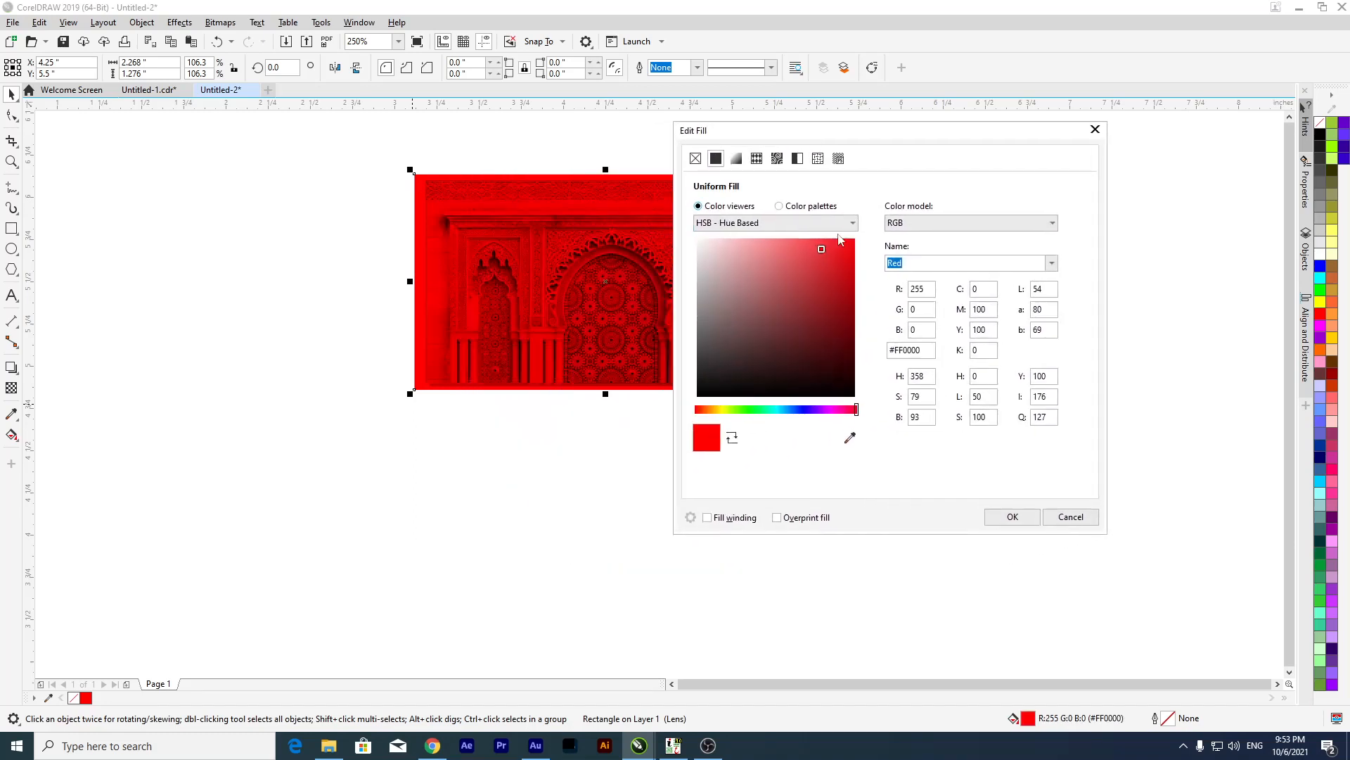
Try the muted red #D9292F as the overlay's fill and resample pure red from the color palette.
{"action": "left_click_drag", "start_coordinate": [823, 253], "coordinate": [827, 268]}
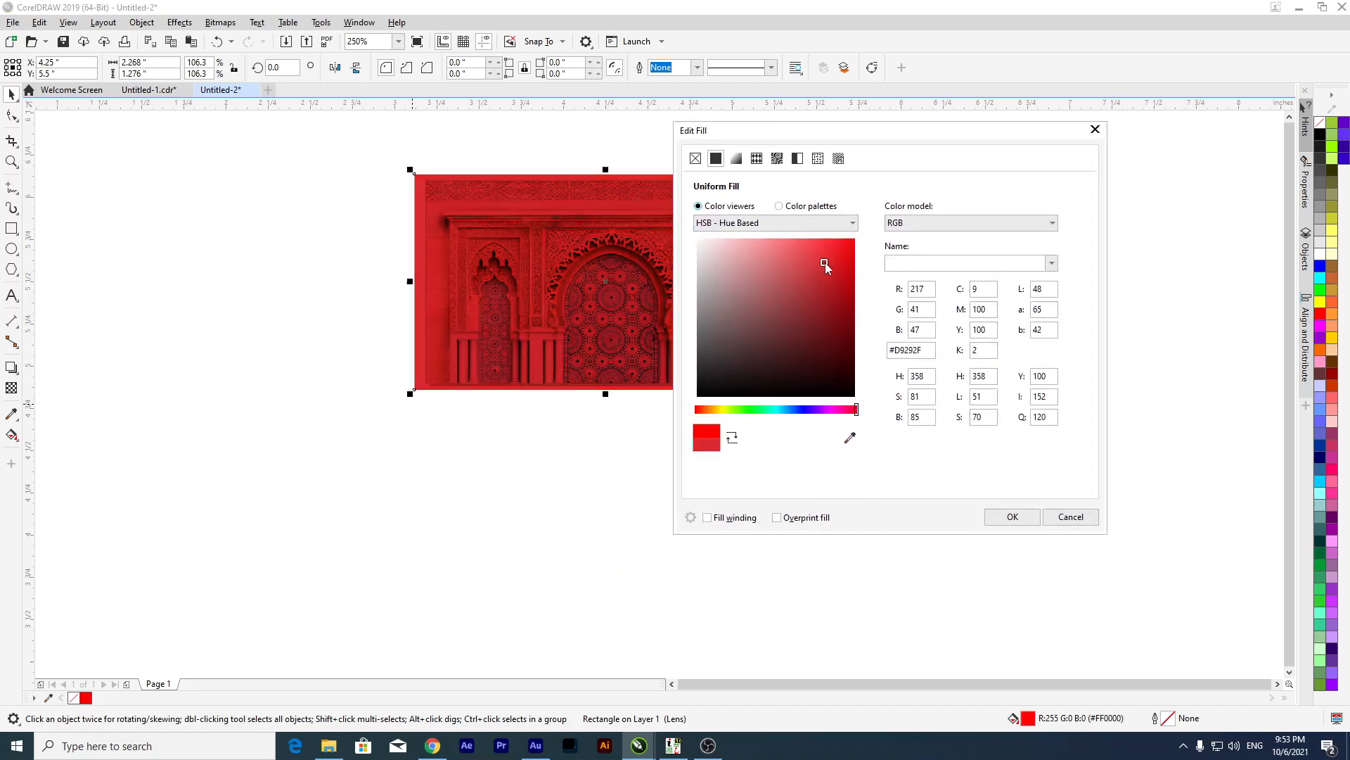
{"action": "left_click", "coordinate": [821, 225]}
{"action": "left_click", "coordinate": [821, 230]}
{"action": "left_click", "coordinate": [849, 438]}
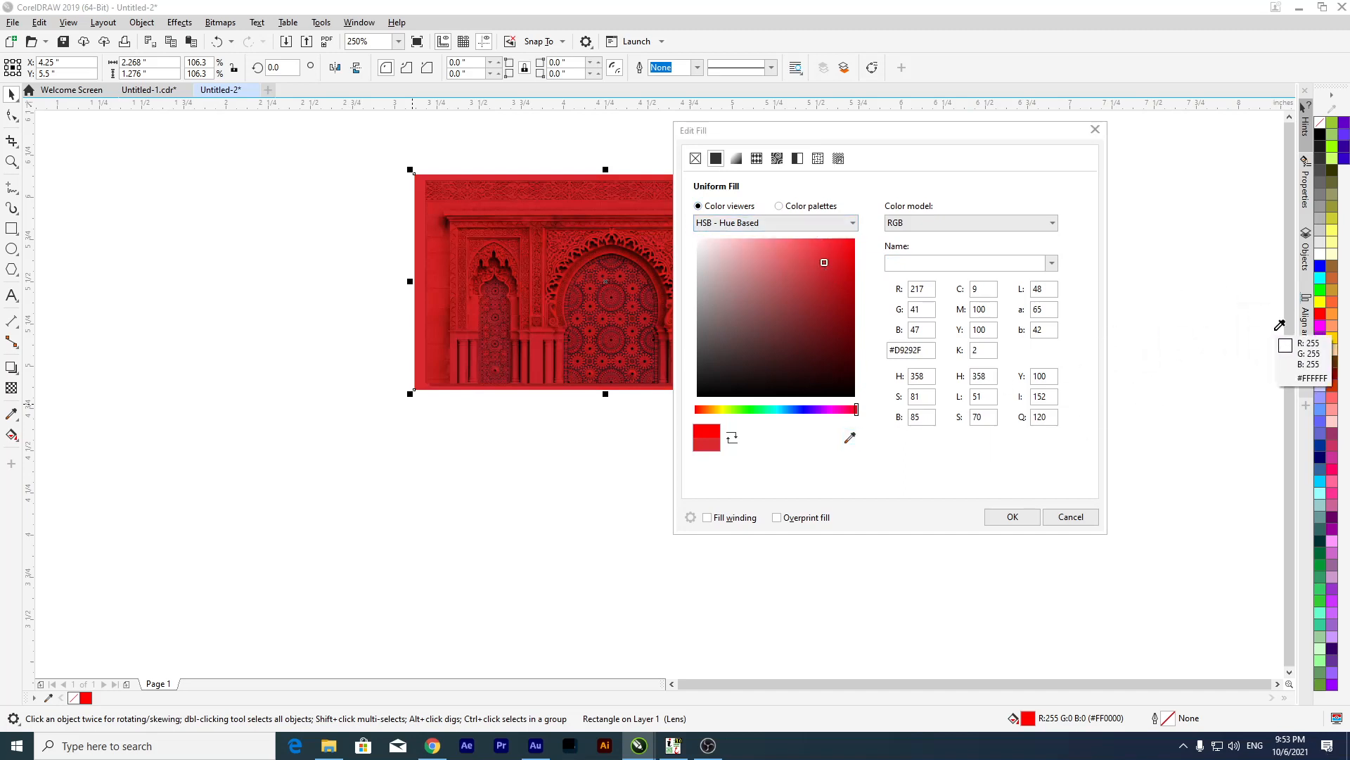
{"action": "left_click", "coordinate": [1320, 314]}
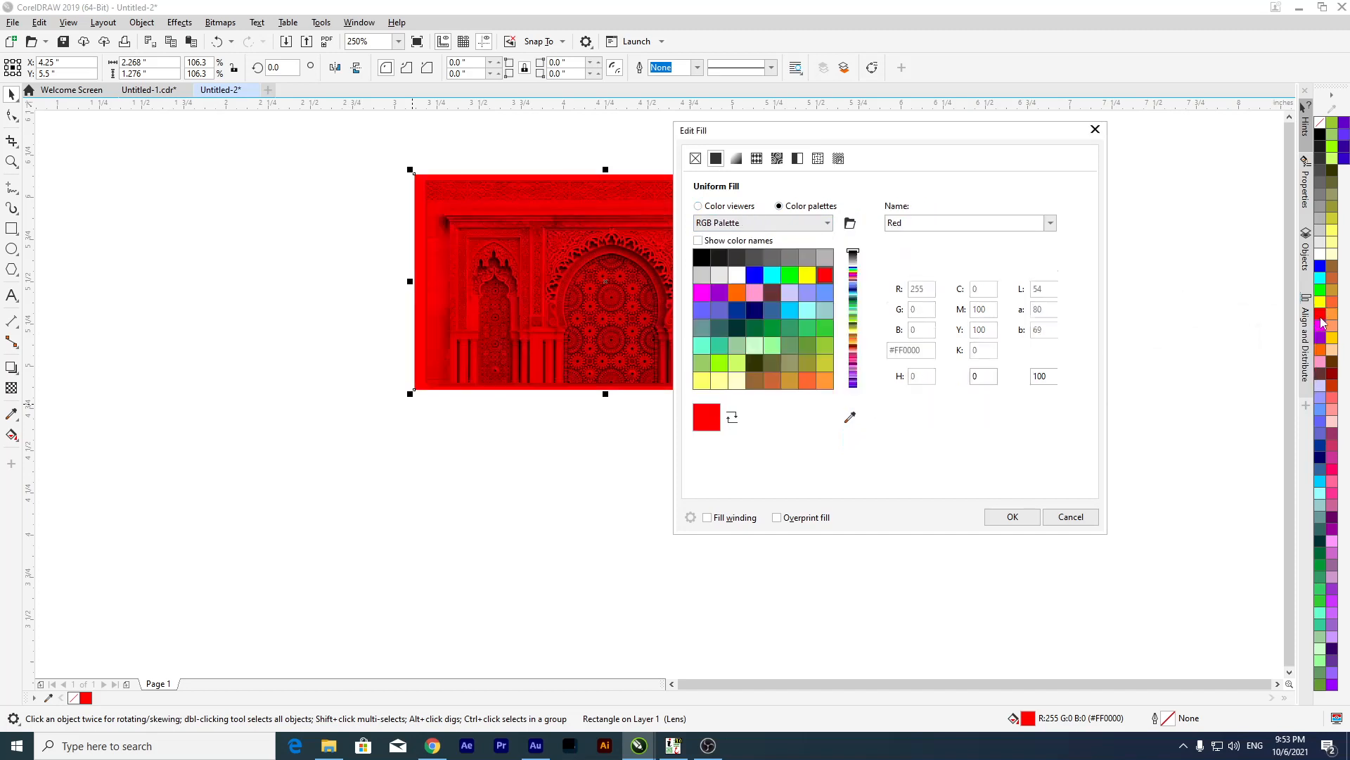
Set the overlay's uniform fill to the darker red #B50000 using the color viewer.
{"action": "left_click", "coordinate": [698, 206]}
{"action": "mouse_move", "coordinate": [855, 240]}
{"action": "left_mouse_down"}
{"action": "mouse_move", "coordinate": [864, 303]}
{"action": "mouse_move", "coordinate": [863, 275]}
{"action": "mouse_move", "coordinate": [863, 290]}
{"action": "left_mouse_up"}
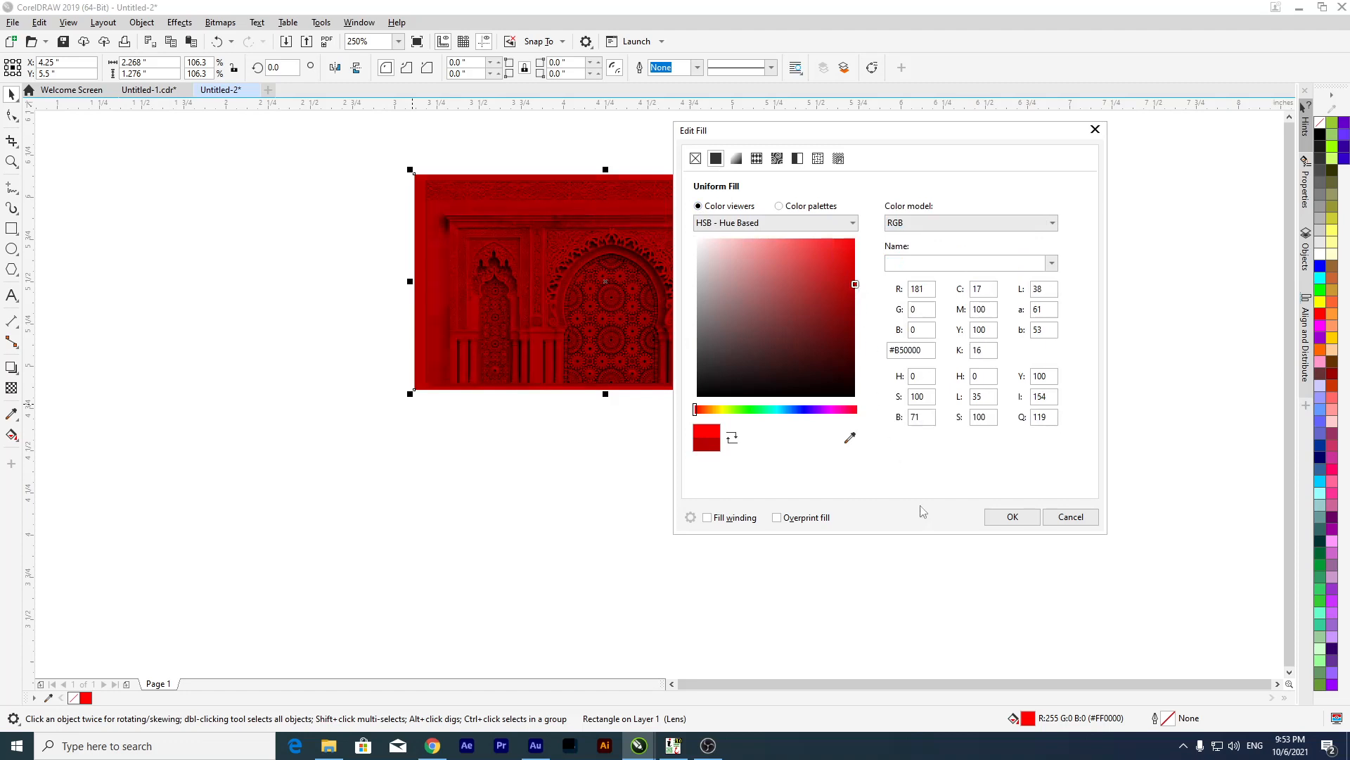
{"action": "left_click", "coordinate": [1013, 517]}
{"action": "left_click", "coordinate": [651, 340]}
Enlarge the dark red overlay evenly around its center to about 2.34 by 1.316 inches.
{"action": "scroll", "coordinate": [578, 297], "scroll_direction": "up", "scroll_amount": 2}
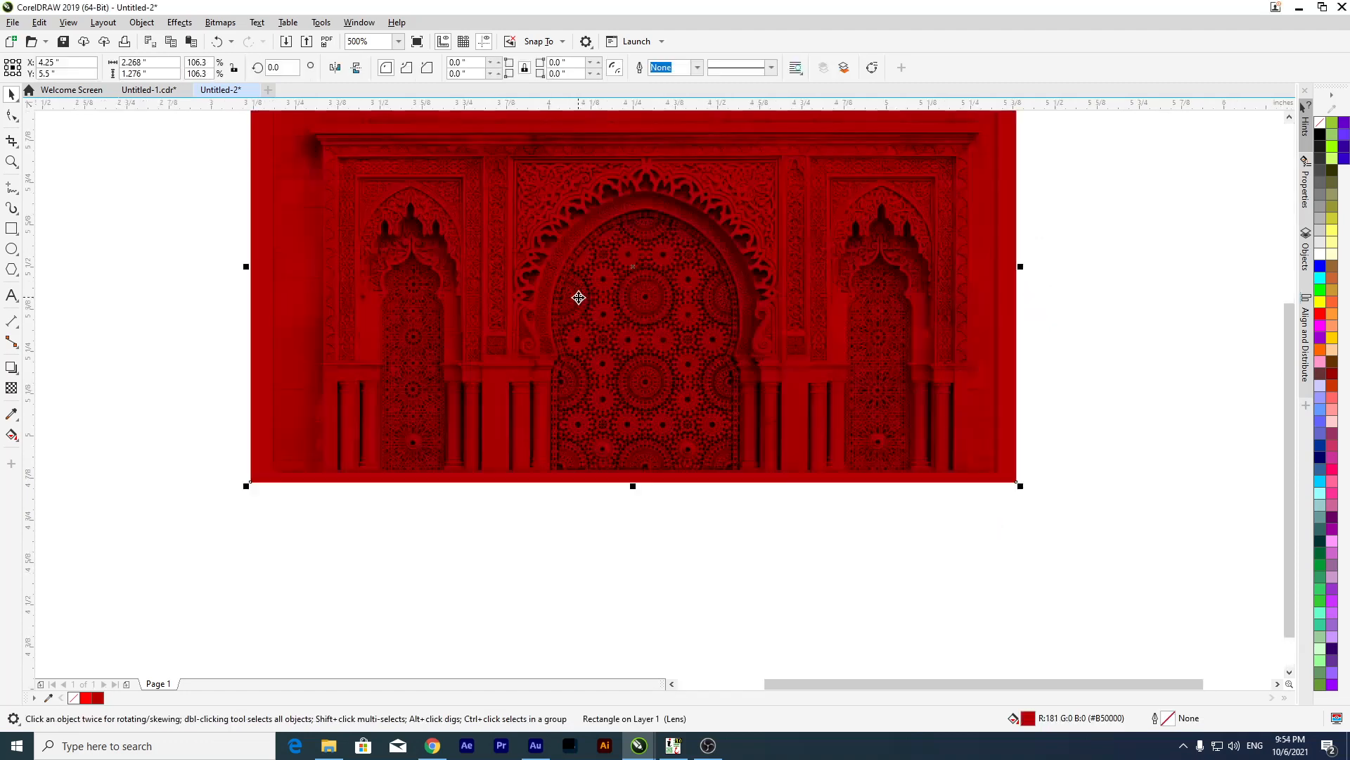
{"action": "scroll", "coordinate": [578, 298], "scroll_direction": "down", "scroll_amount": 4}
{"action": "scroll", "coordinate": [678, 304], "scroll_direction": "up", "scroll_amount": 4}
{"action": "left_click_drag", "start_coordinate": [741, 450], "coordinate": [751, 458]}
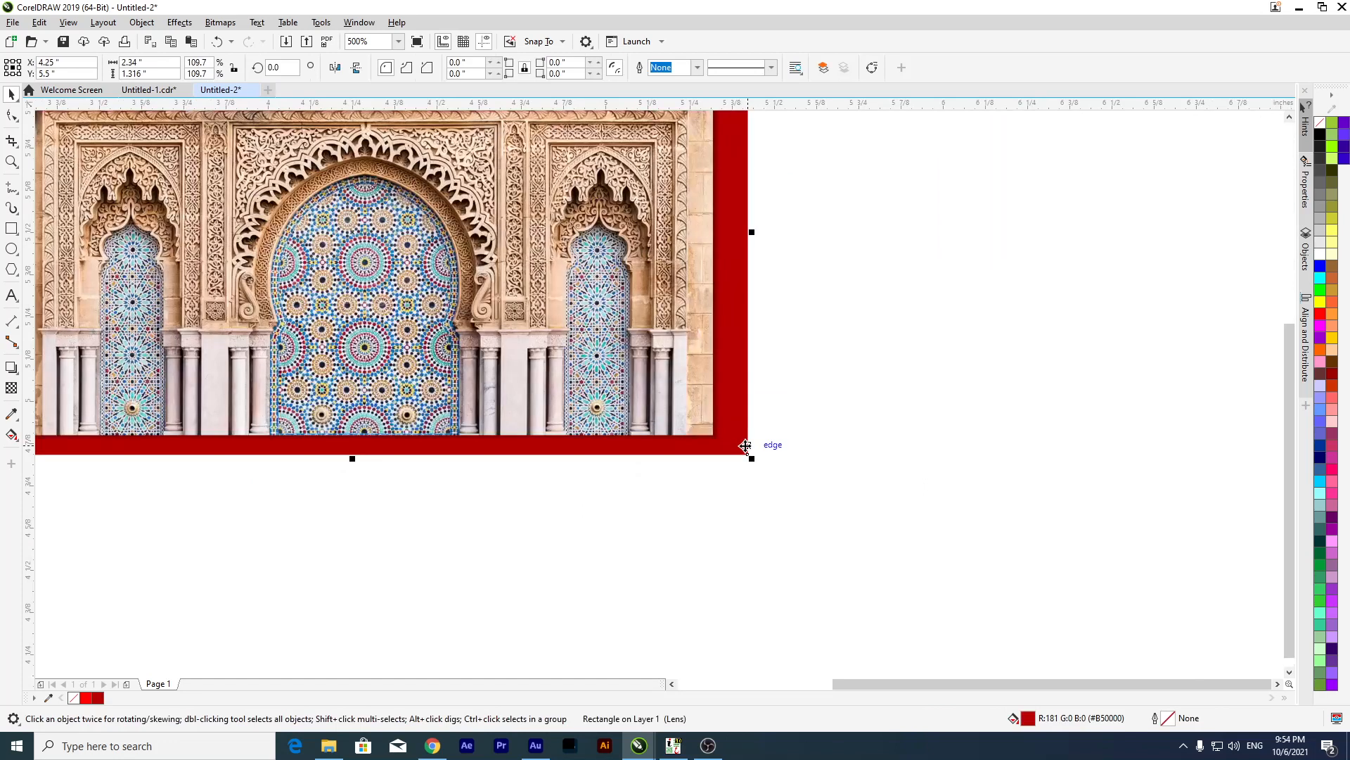
PowerClip the dark red overlay inside the page-sized frame that holds the fountain photo.
{"action": "right_click", "coordinate": [740, 428]}
{"action": "left_click", "coordinate": [795, 184]}
{"action": "left_click", "coordinate": [582, 252]}
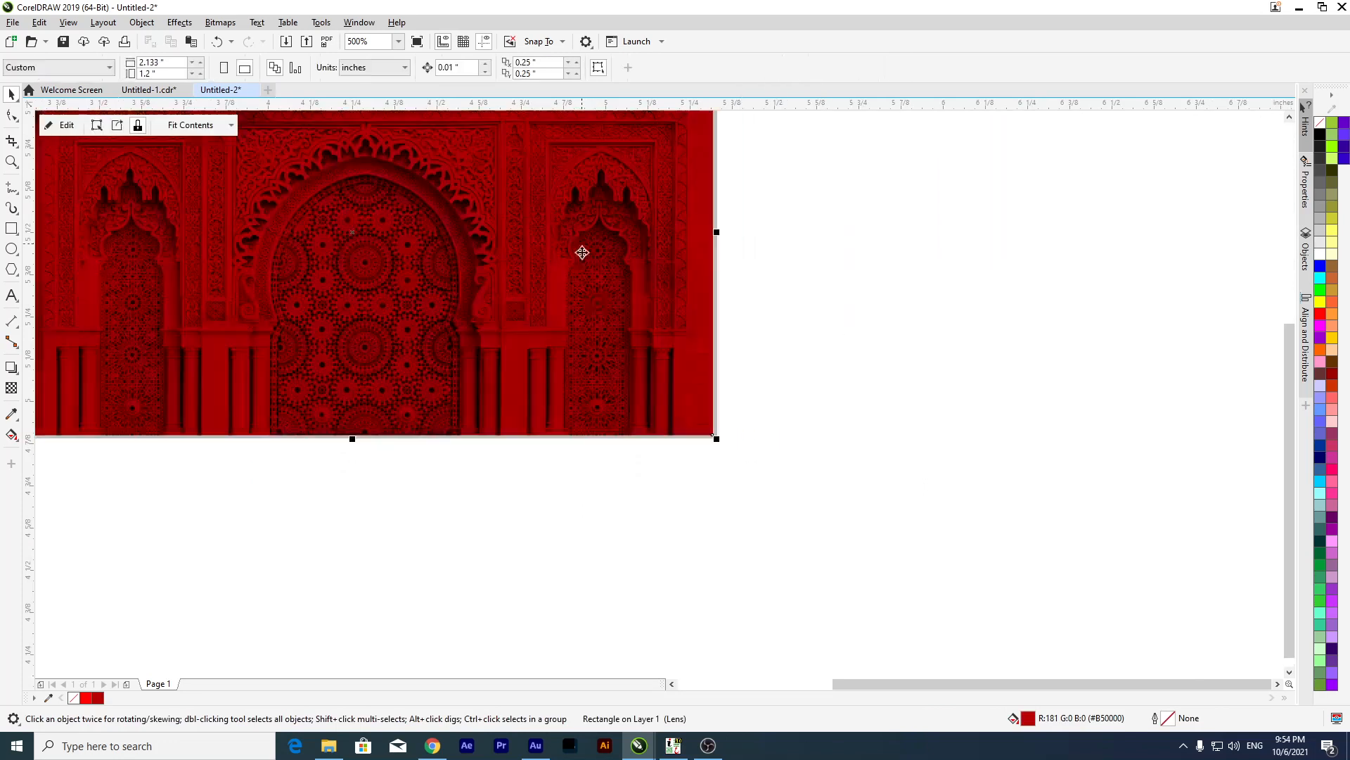
{"action": "scroll", "coordinate": [666, 322], "scroll_direction": "down", "scroll_amount": 6}
{"action": "key", "text": "shift+F2"}
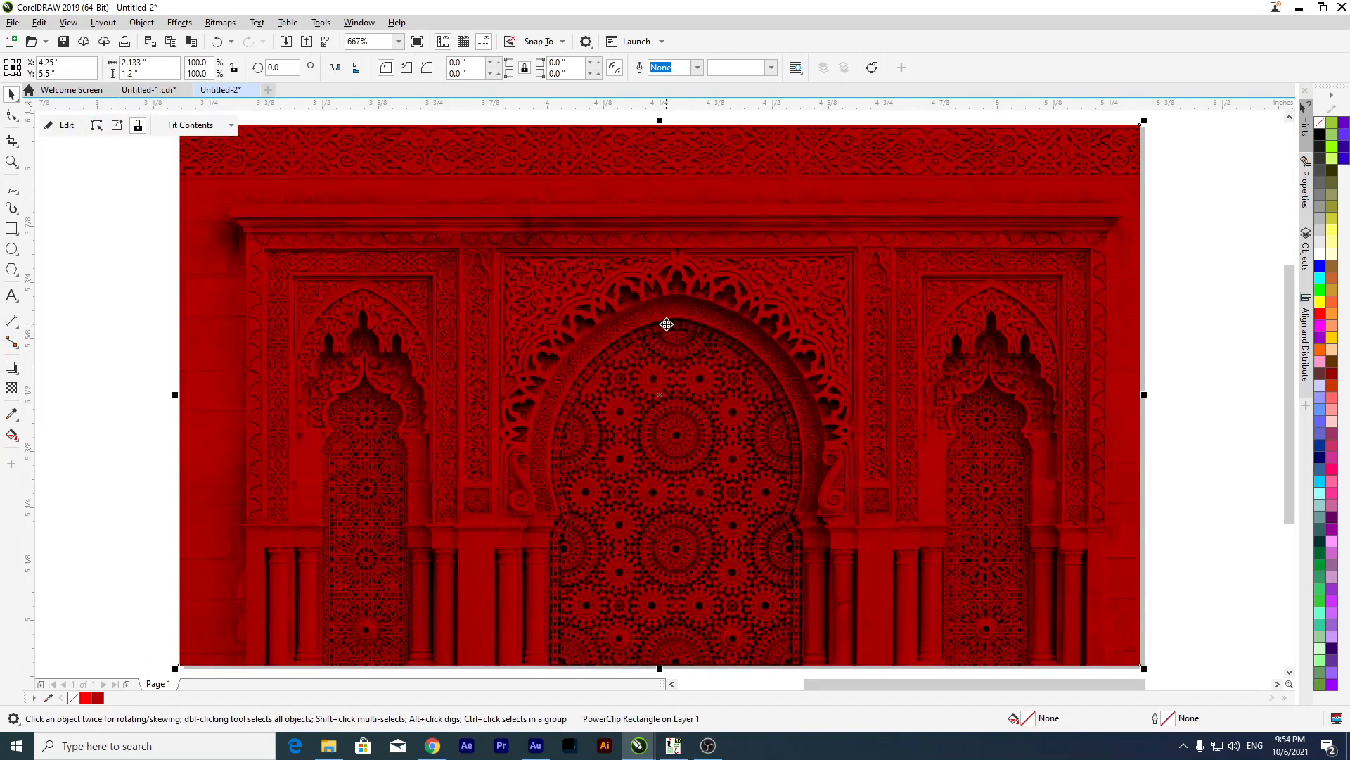
{"action": "scroll", "coordinate": [609, 325], "scroll_direction": "down", "scroll_amount": 3}
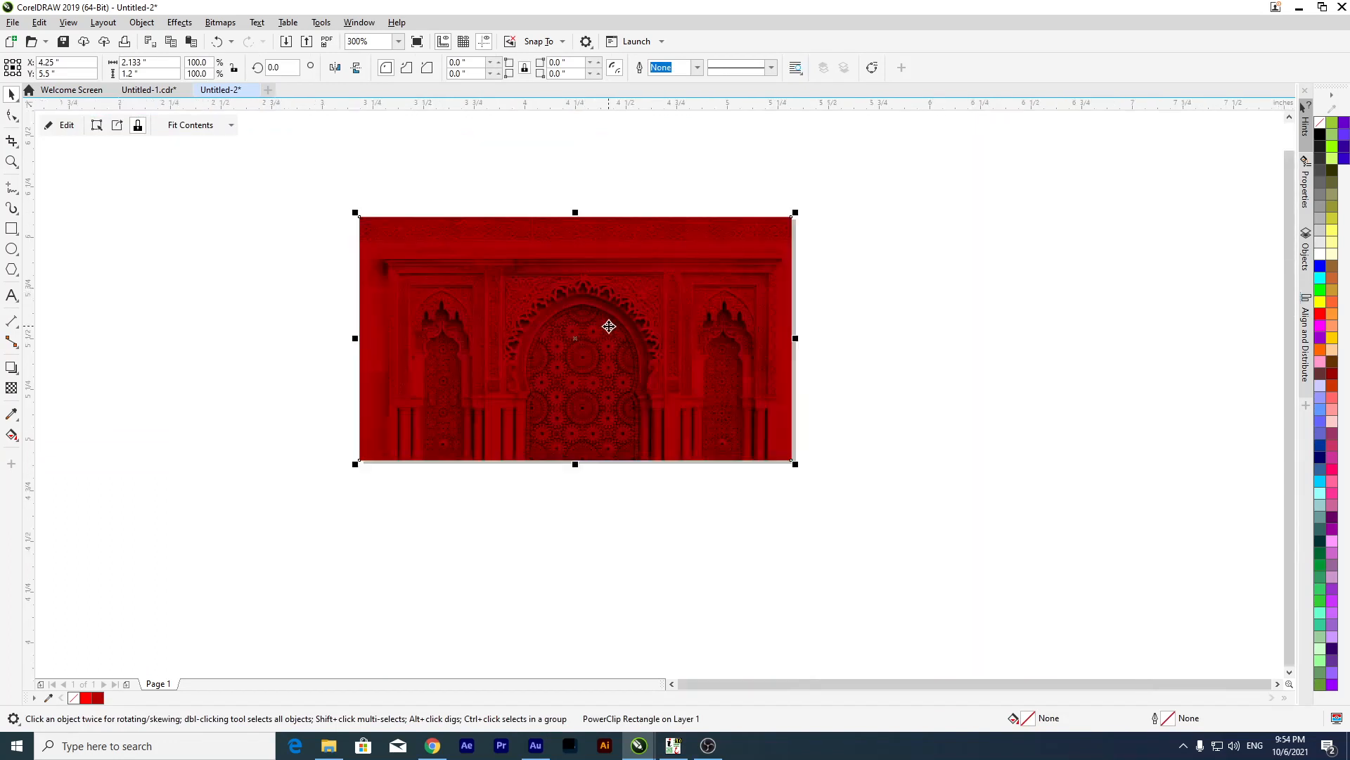
Switch to Chrome, search Google Images for "al hazrat" in a new tab, and filter the results by mazar.
{"action": "left_click", "coordinate": [433, 746]}
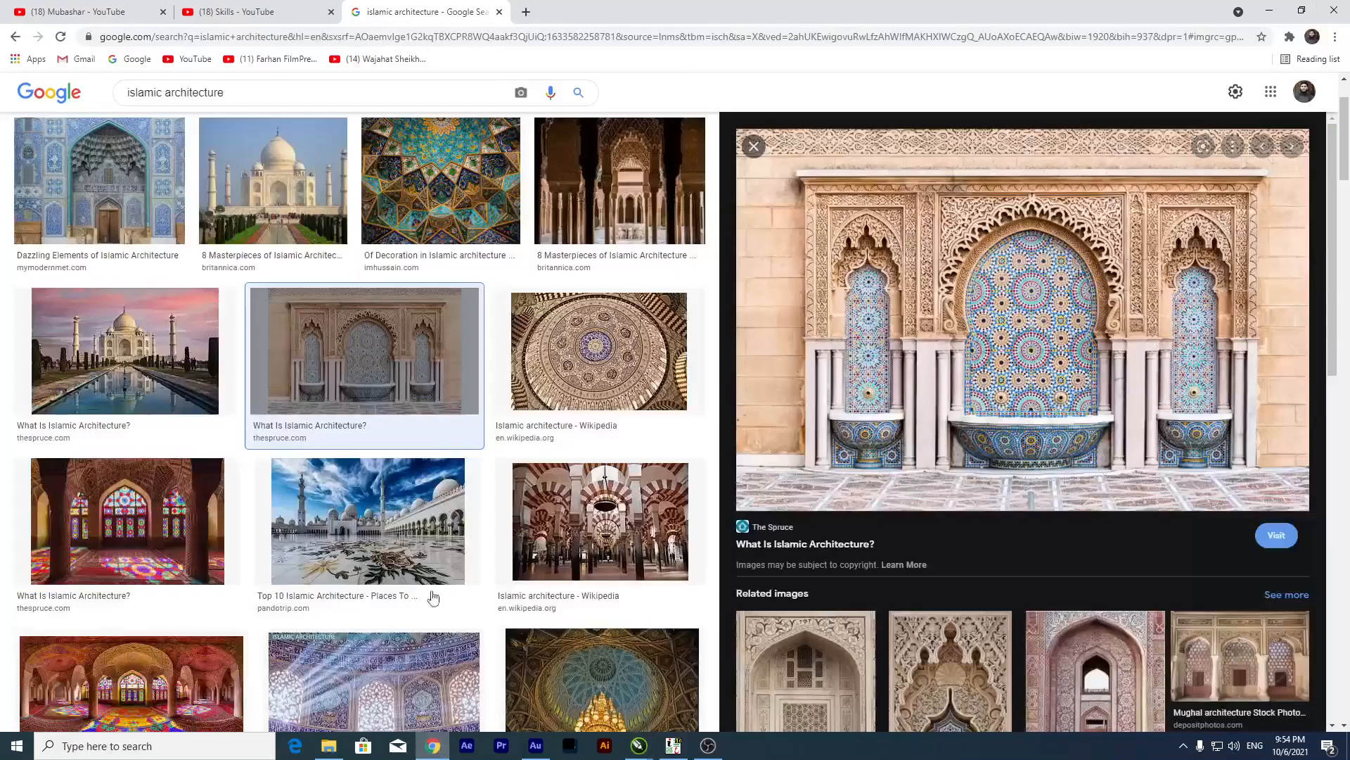
{"action": "left_click", "coordinate": [526, 12]}
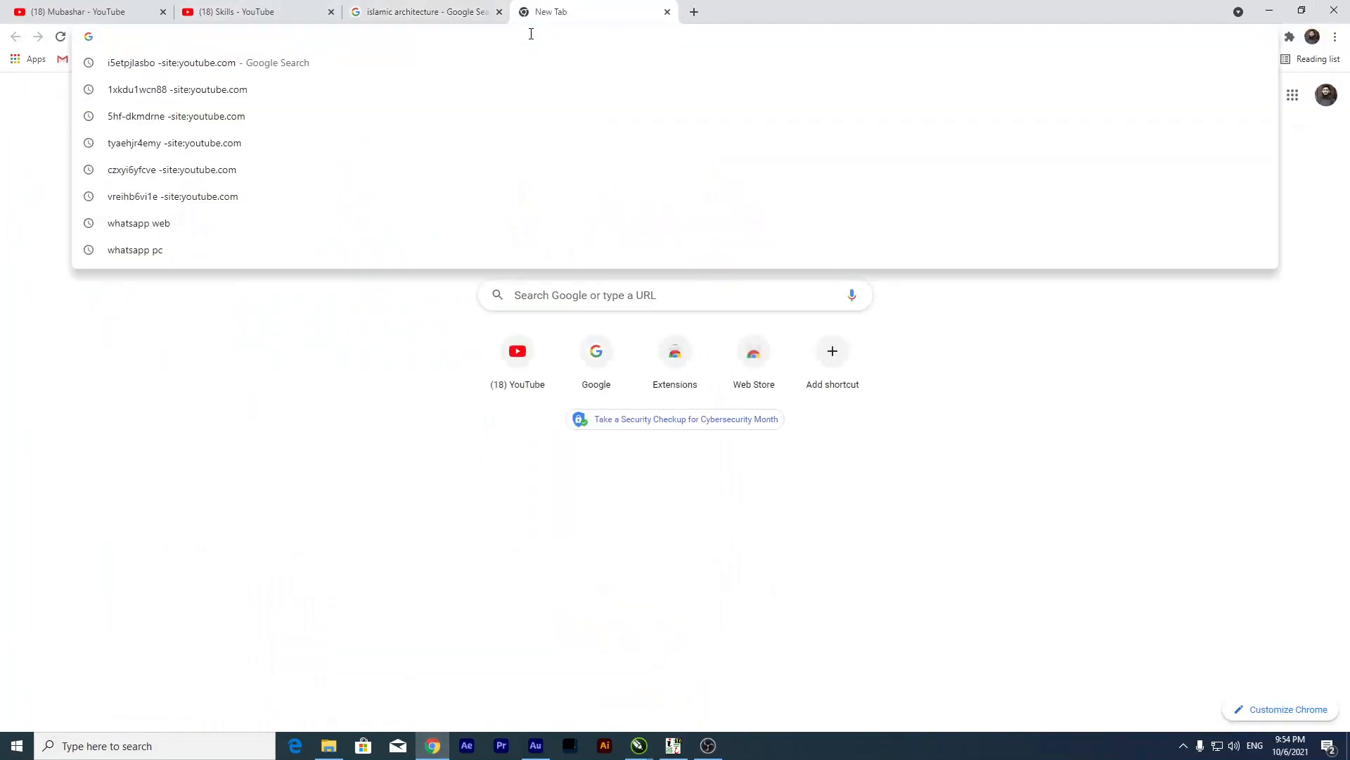
{"action": "type", "text": "g"}
{"action": "key", "text": "Return"}
{"action": "left_click", "coordinate": [563, 364]}
{"action": "type", "text": "al"}
{"action": "key", "text": "Down"}
{"action": "key", "text": "Return"}
{"action": "left_click", "coordinate": [198, 151]}
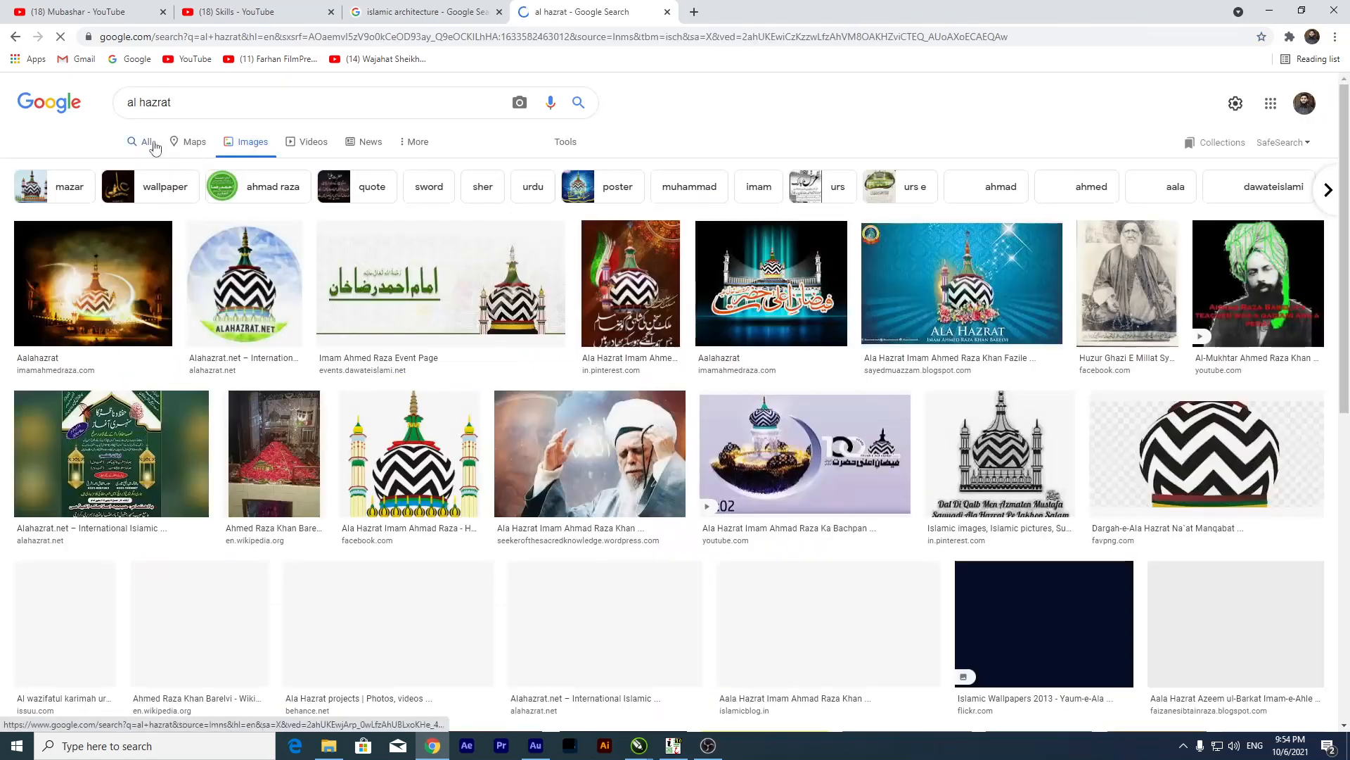
{"action": "left_click", "coordinate": [58, 188]}
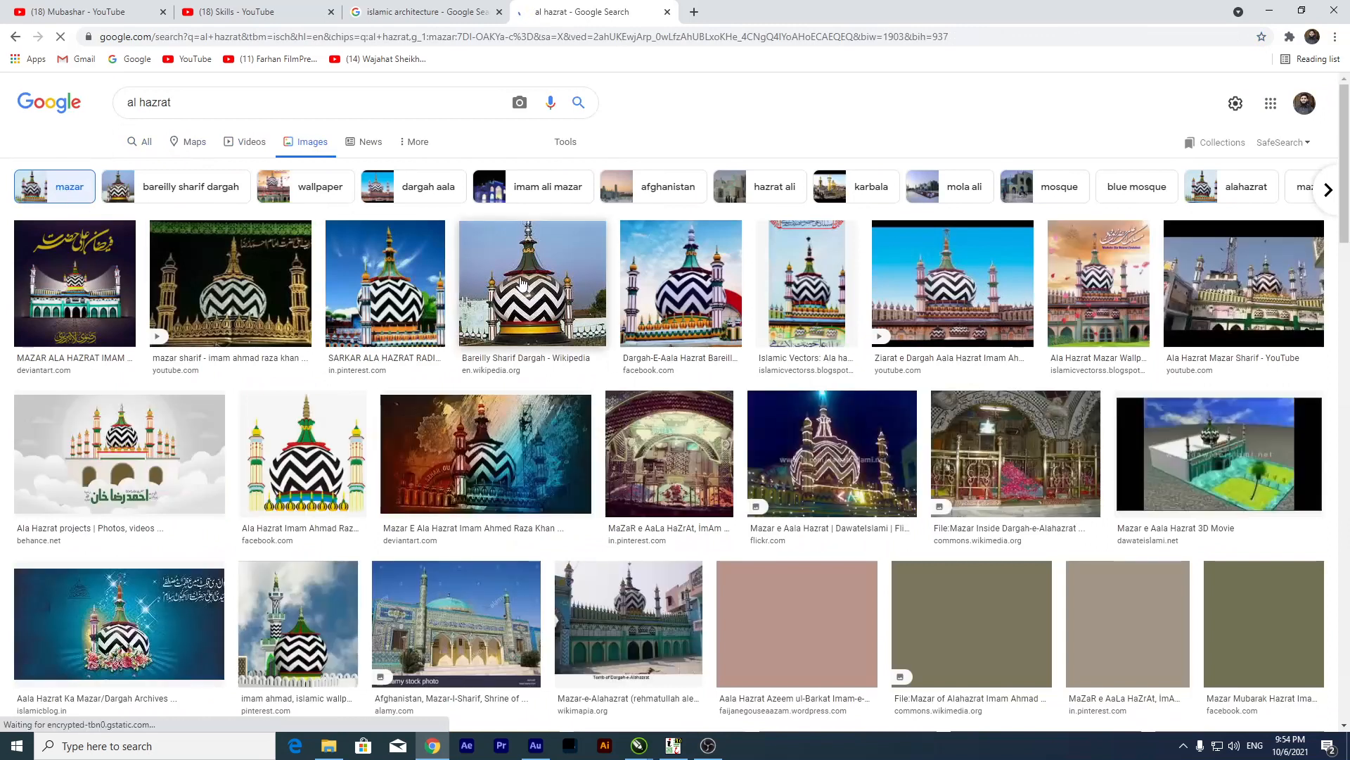
Browse the mazar results and related images, and copy the OrissaPOST photo of Bareilly dargah.
{"action": "left_click", "coordinate": [521, 284]}
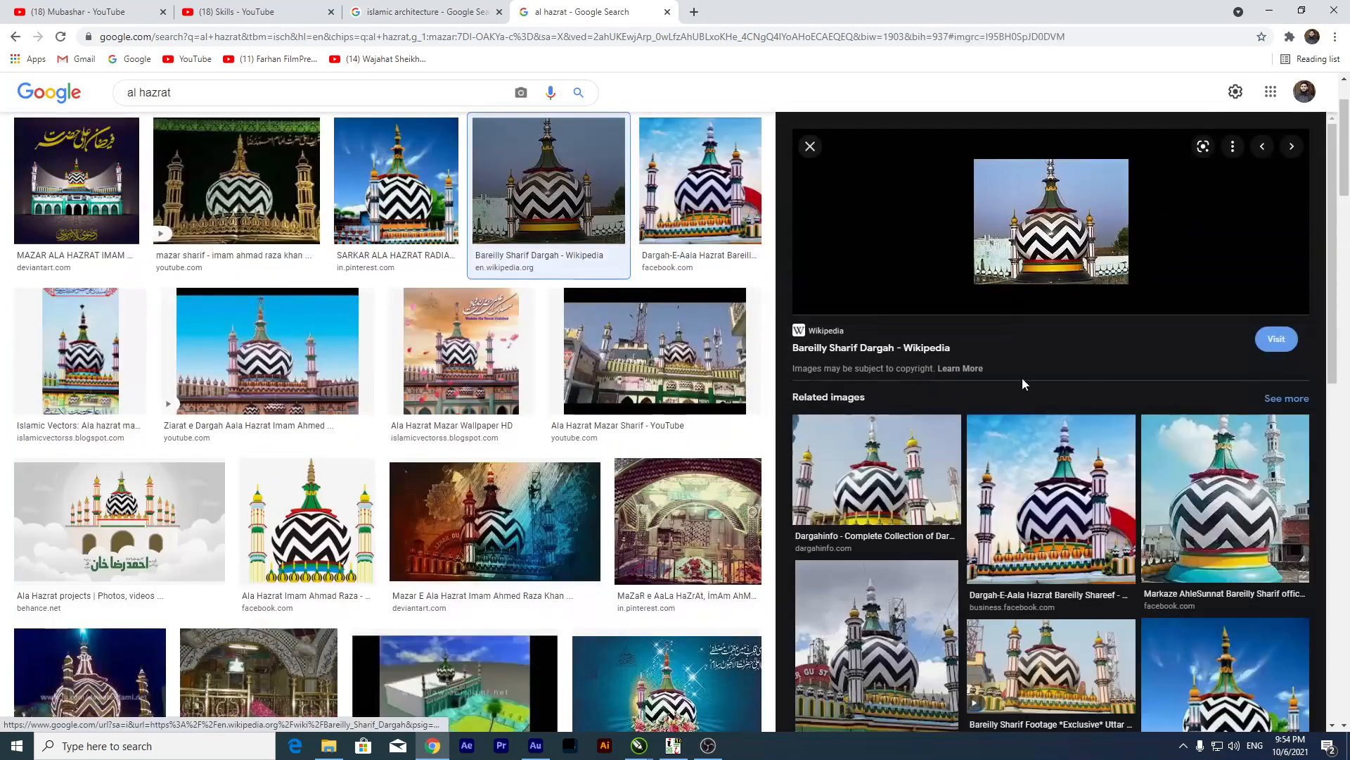
{"action": "scroll", "coordinate": [1024, 383], "scroll_direction": "down", "scroll_amount": 5}
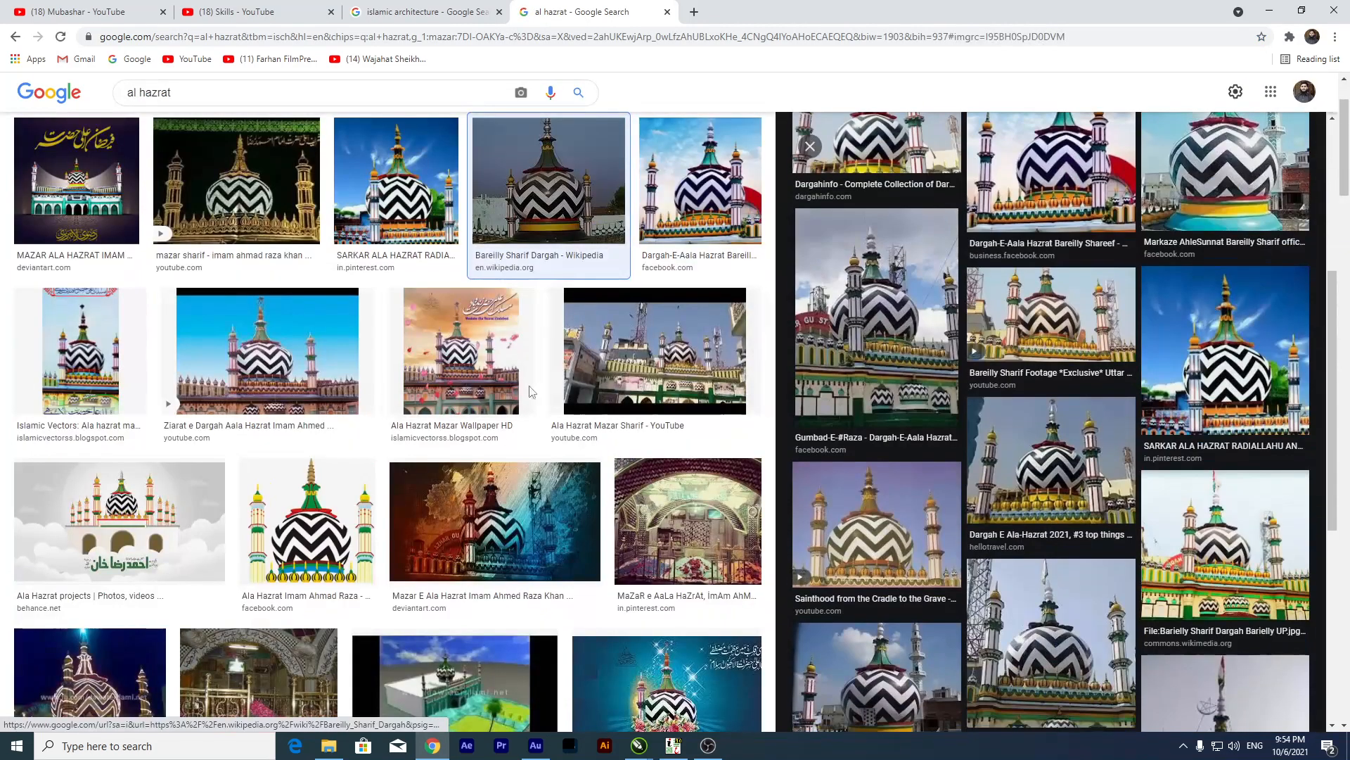
{"action": "left_click", "coordinate": [661, 347]}
{"action": "scroll", "coordinate": [1006, 330], "scroll_direction": "down", "scroll_amount": 2}
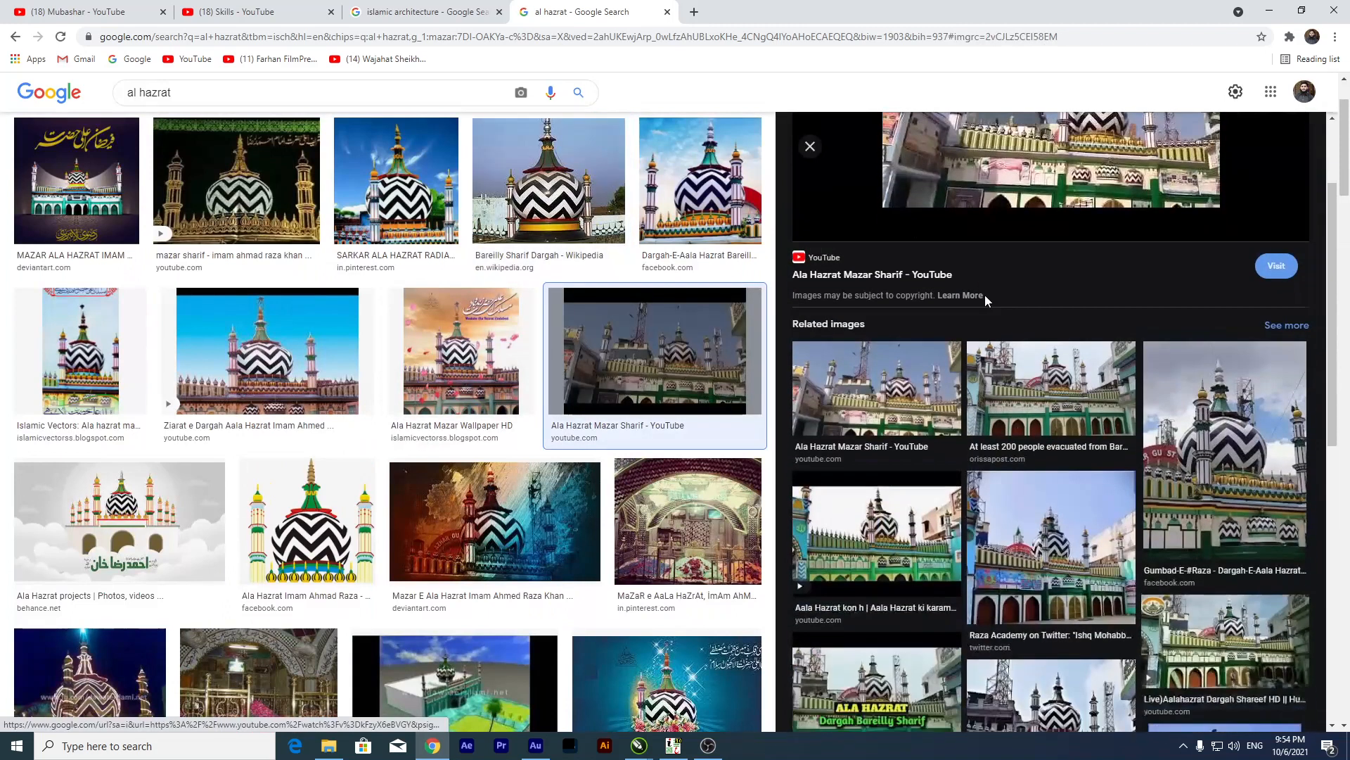
{"action": "left_click", "coordinate": [1060, 359]}
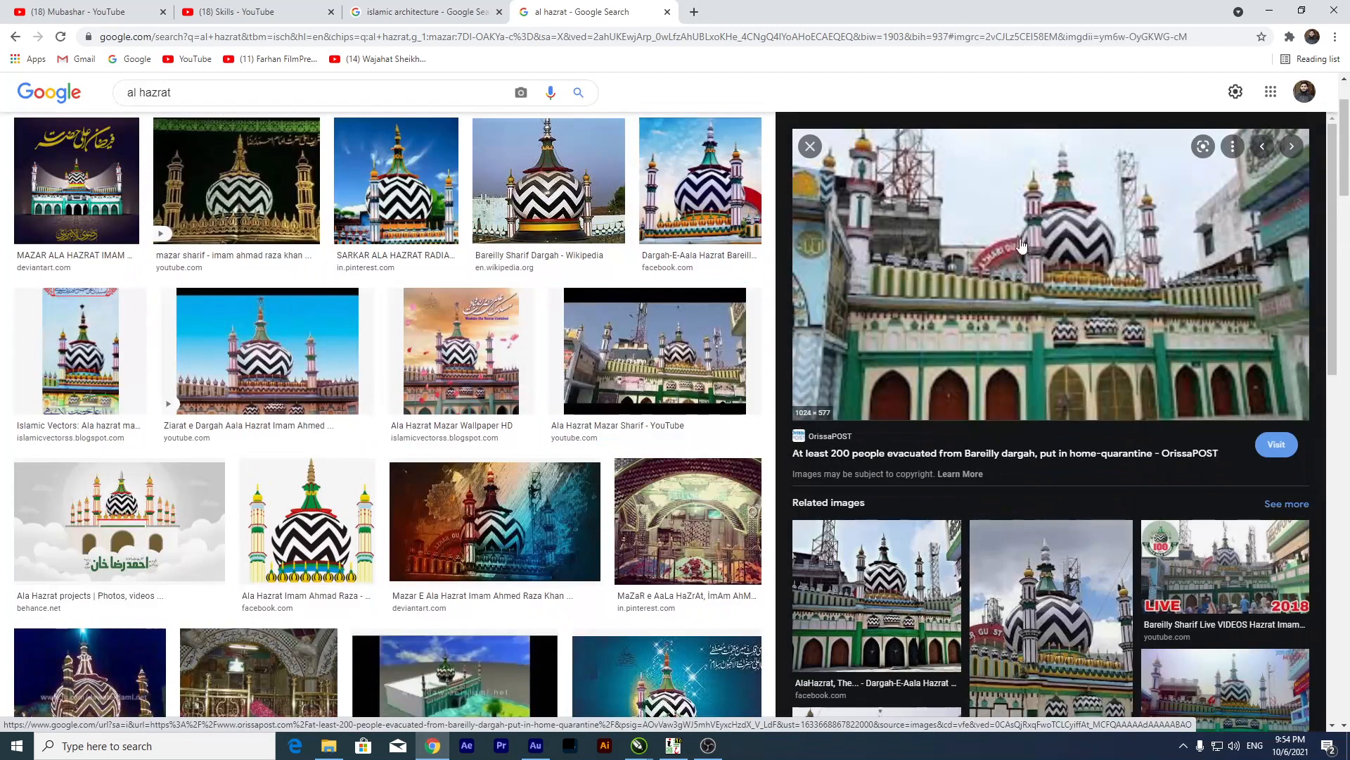
{"action": "scroll", "coordinate": [947, 302], "scroll_direction": "down", "scroll_amount": 3}
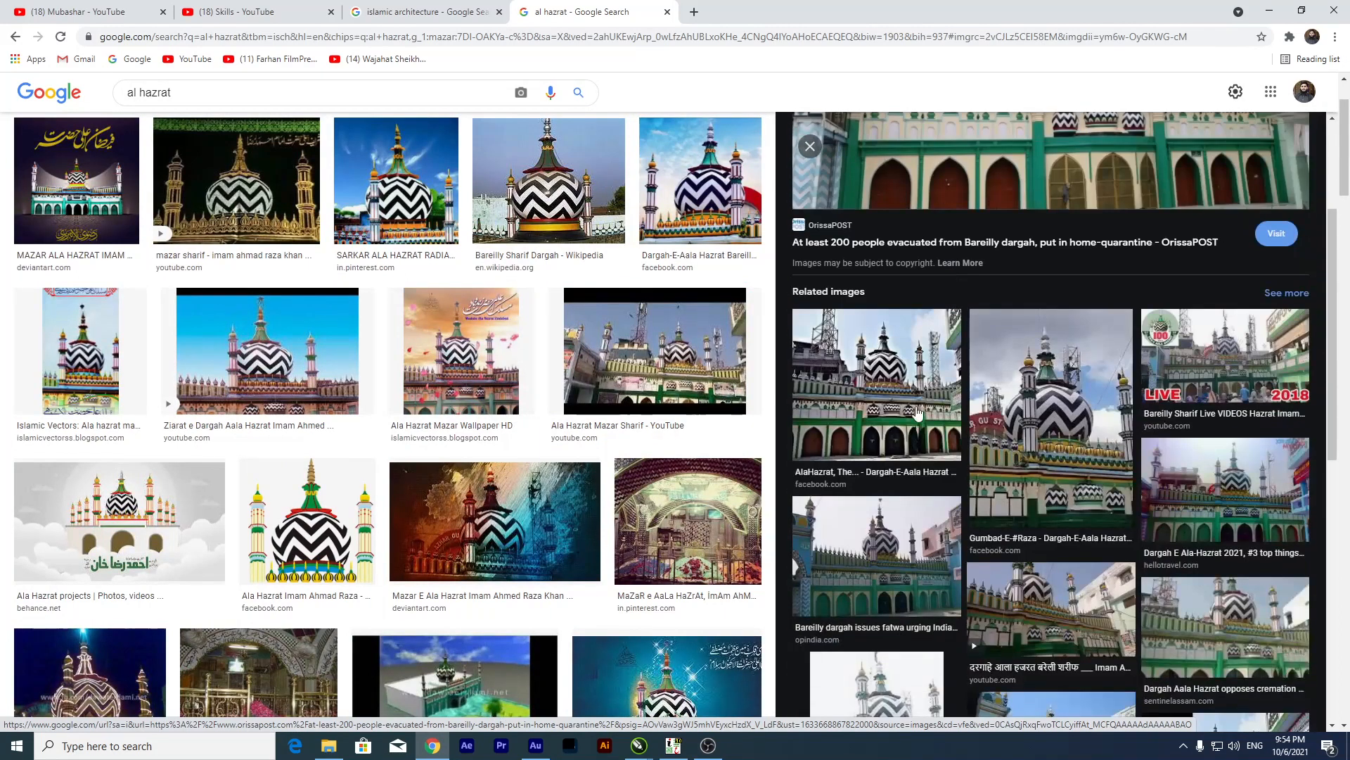
{"action": "scroll", "coordinate": [918, 413], "scroll_direction": "up", "scroll_amount": 3}
{"action": "right_click", "coordinate": [951, 209]}
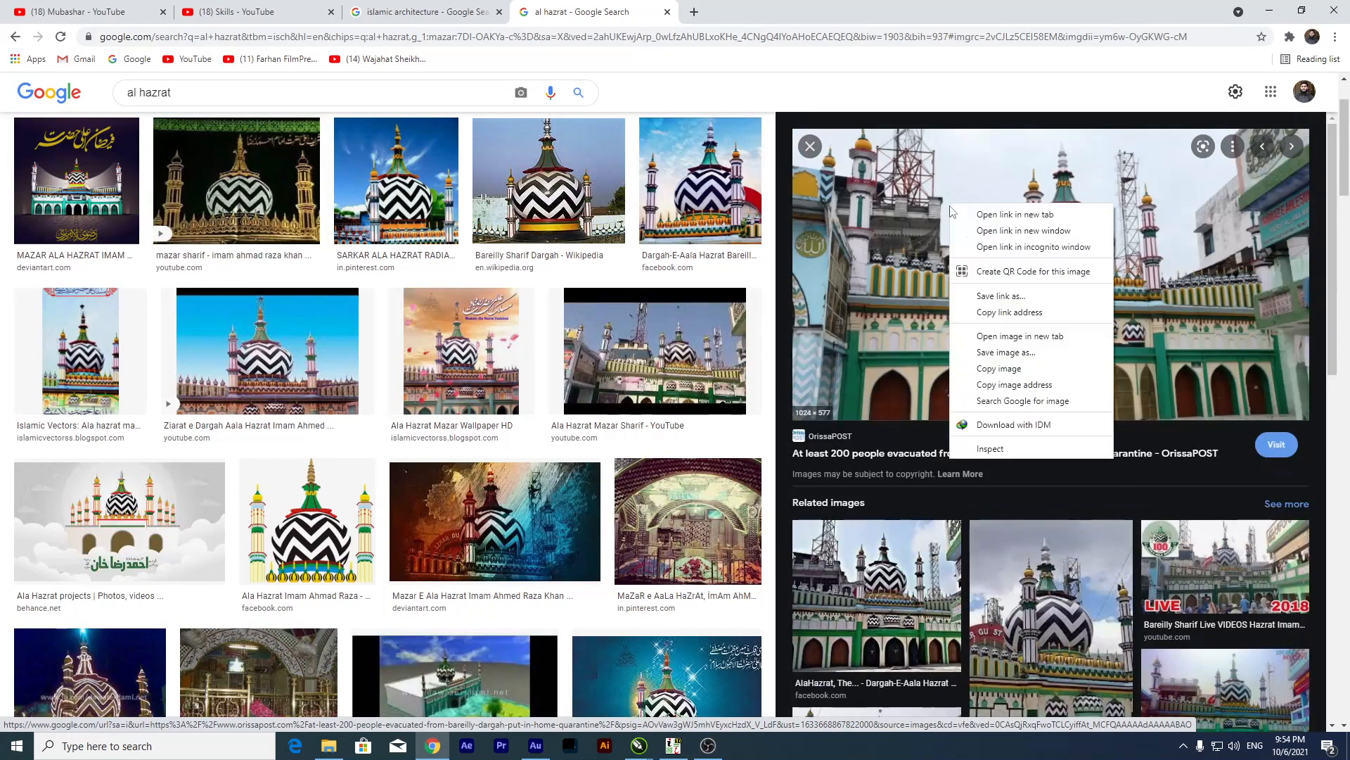
{"action": "left_click", "coordinate": [1009, 372]}
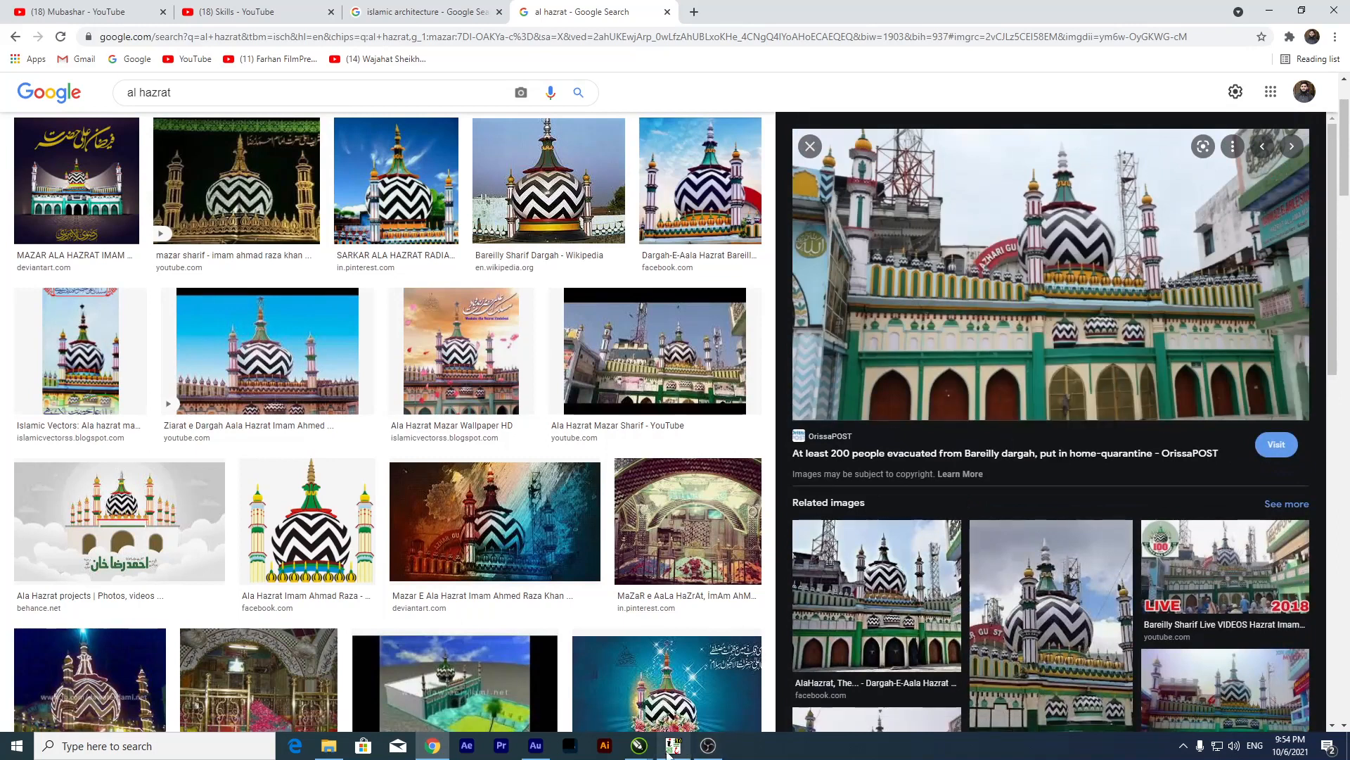
Paste the copied dargah photo into the Untitled-2 CorelDRAW document and place it beside the page on its left.
{"action": "mouse_move", "coordinate": [640, 749]}
{"action": "left_click", "coordinate": [685, 687]}
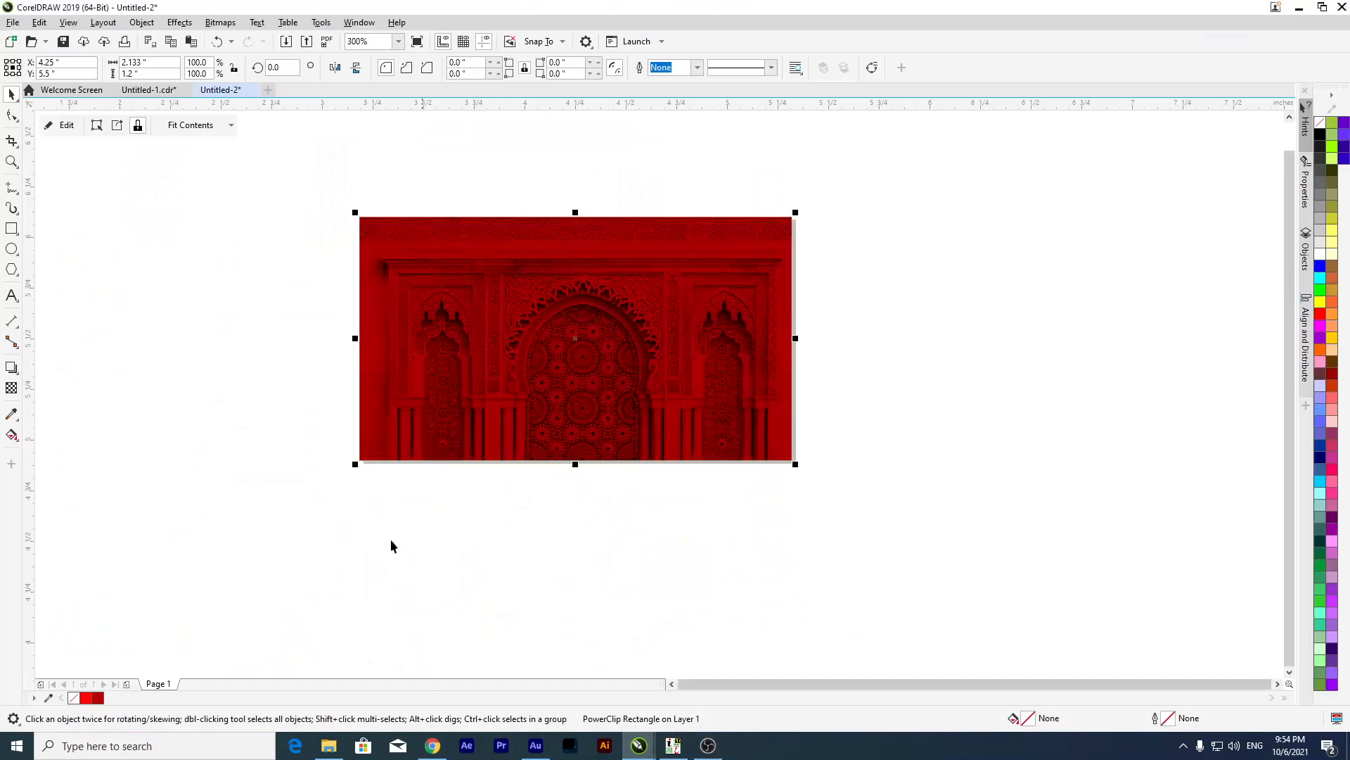
{"action": "key", "text": "ctrl+v"}
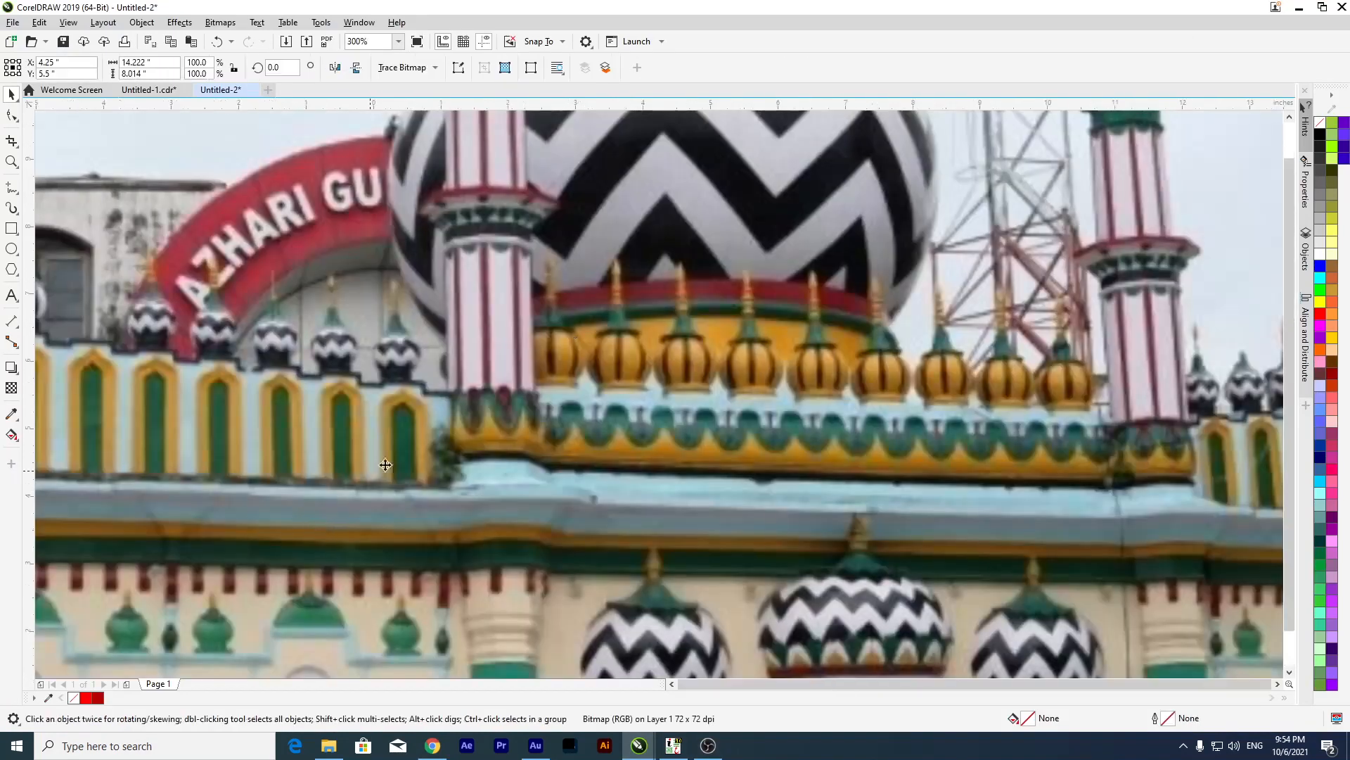
{"action": "scroll", "coordinate": [563, 315], "scroll_direction": "down", "scroll_amount": 5}
{"action": "left_click_drag", "start_coordinate": [563, 316], "coordinate": [199, 302]}
{"action": "left_click_drag", "start_coordinate": [310, 313], "coordinate": [492, 308]}
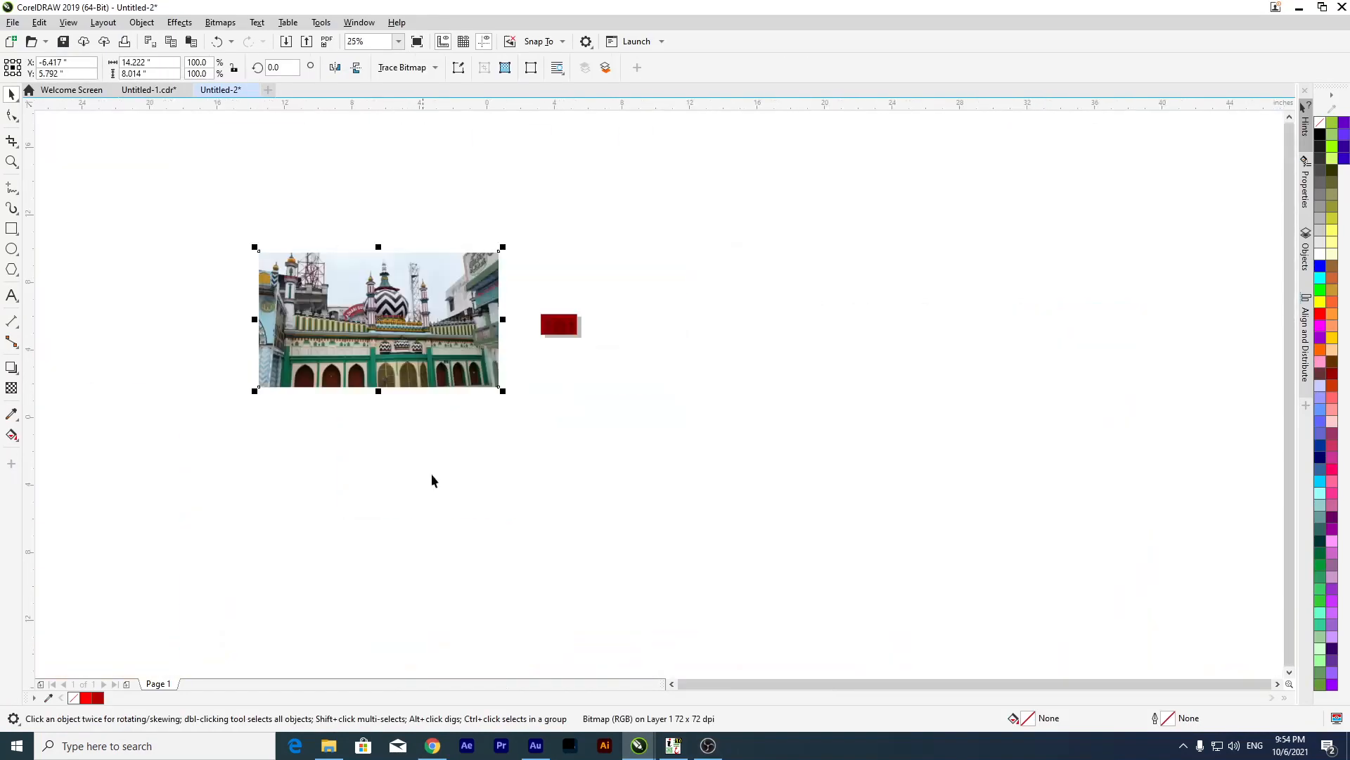
Switch to Chrome and browse the images related to the OrissaPOST and Facebook dargah photos for another usable picture.
{"action": "left_click", "coordinate": [445, 752]}
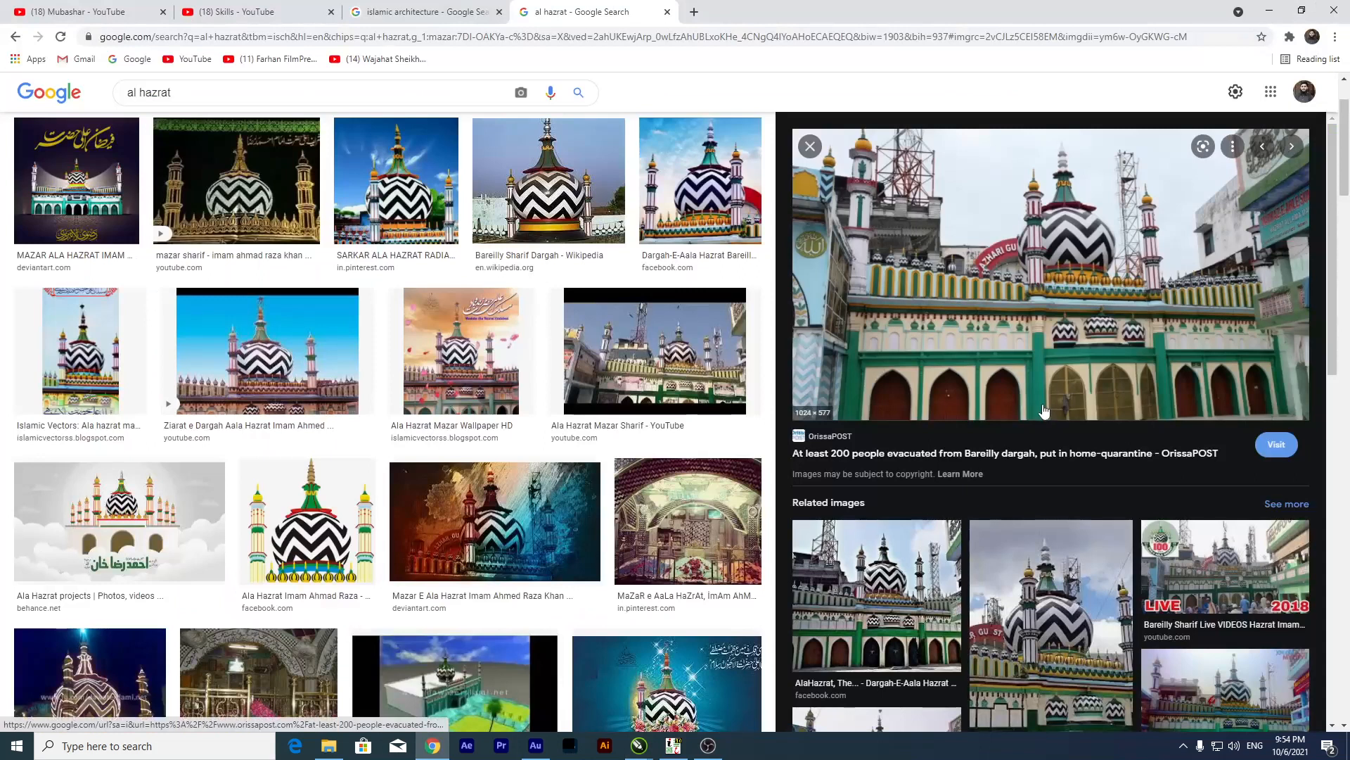
{"action": "scroll", "coordinate": [1044, 410], "scroll_direction": "down", "scroll_amount": 2}
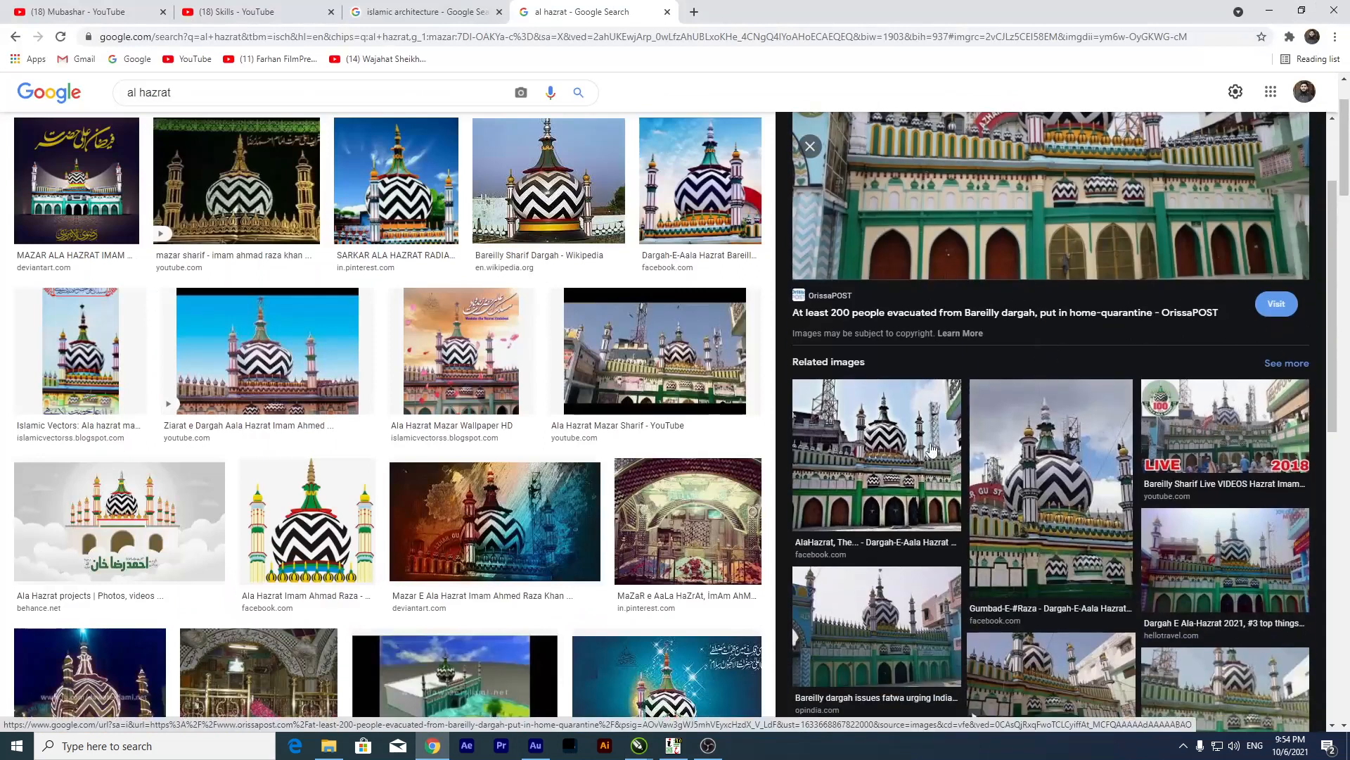
{"action": "left_click", "coordinate": [909, 460]}
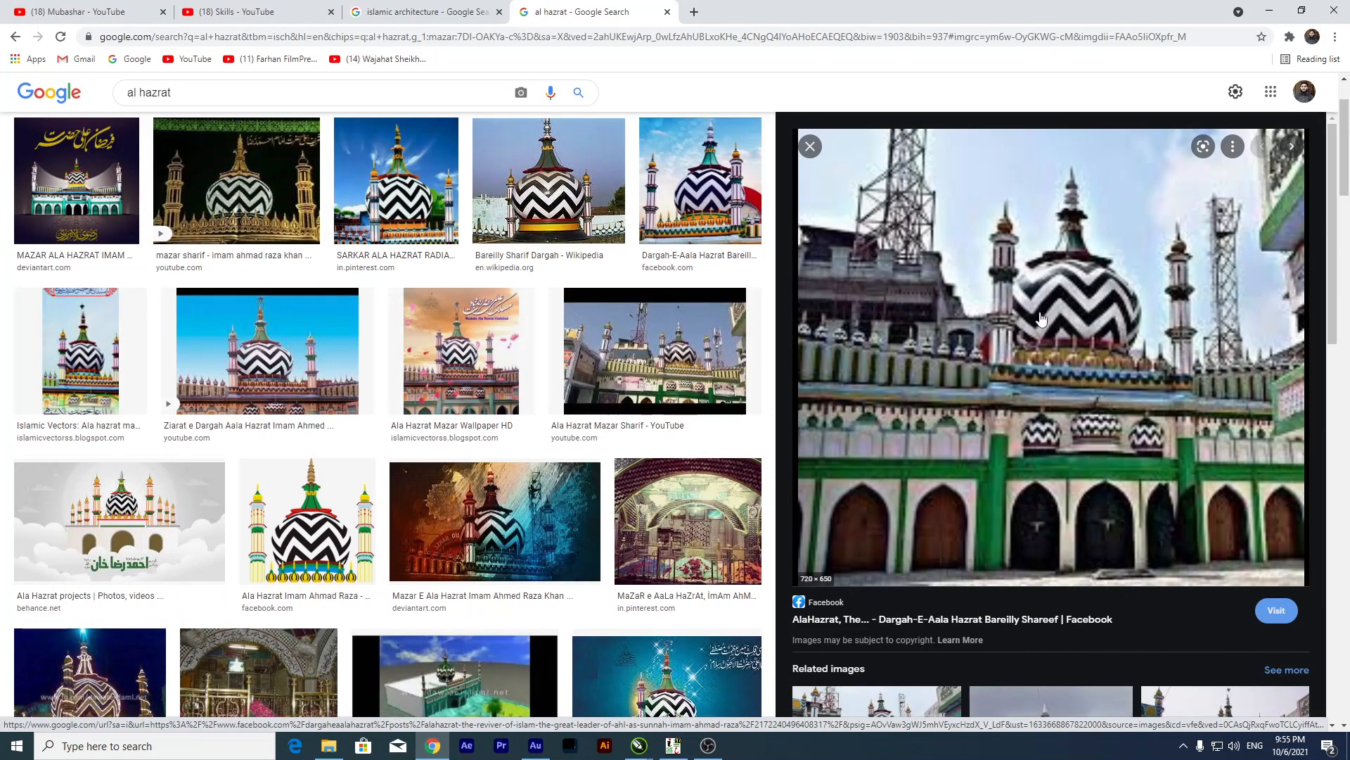
{"action": "scroll", "coordinate": [1041, 319], "scroll_direction": "down", "scroll_amount": 4}
{"action": "scroll", "coordinate": [982, 420], "scroll_direction": "up", "scroll_amount": 3}
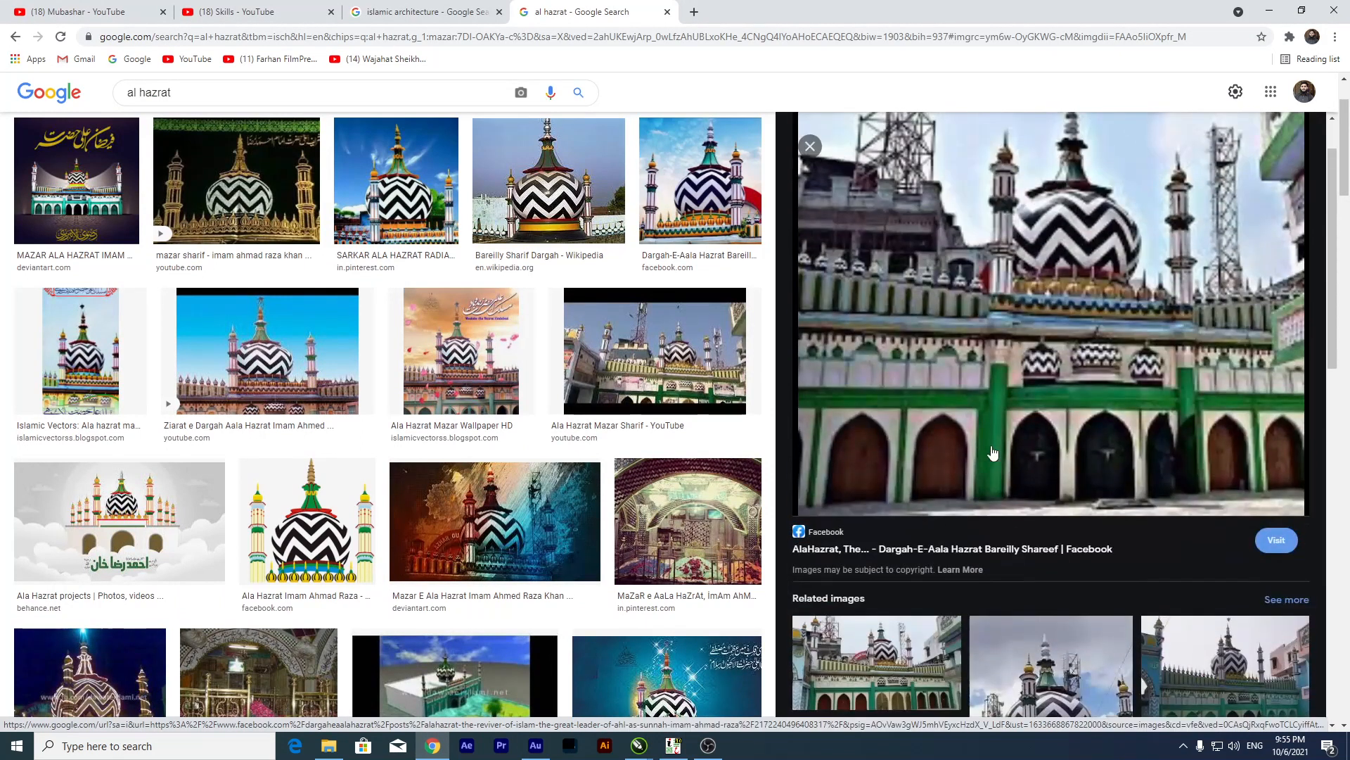
{"action": "scroll", "coordinate": [983, 420], "scroll_direction": "down", "scroll_amount": 2}
{"action": "scroll", "coordinate": [965, 374], "scroll_direction": "up", "scroll_amount": 1}
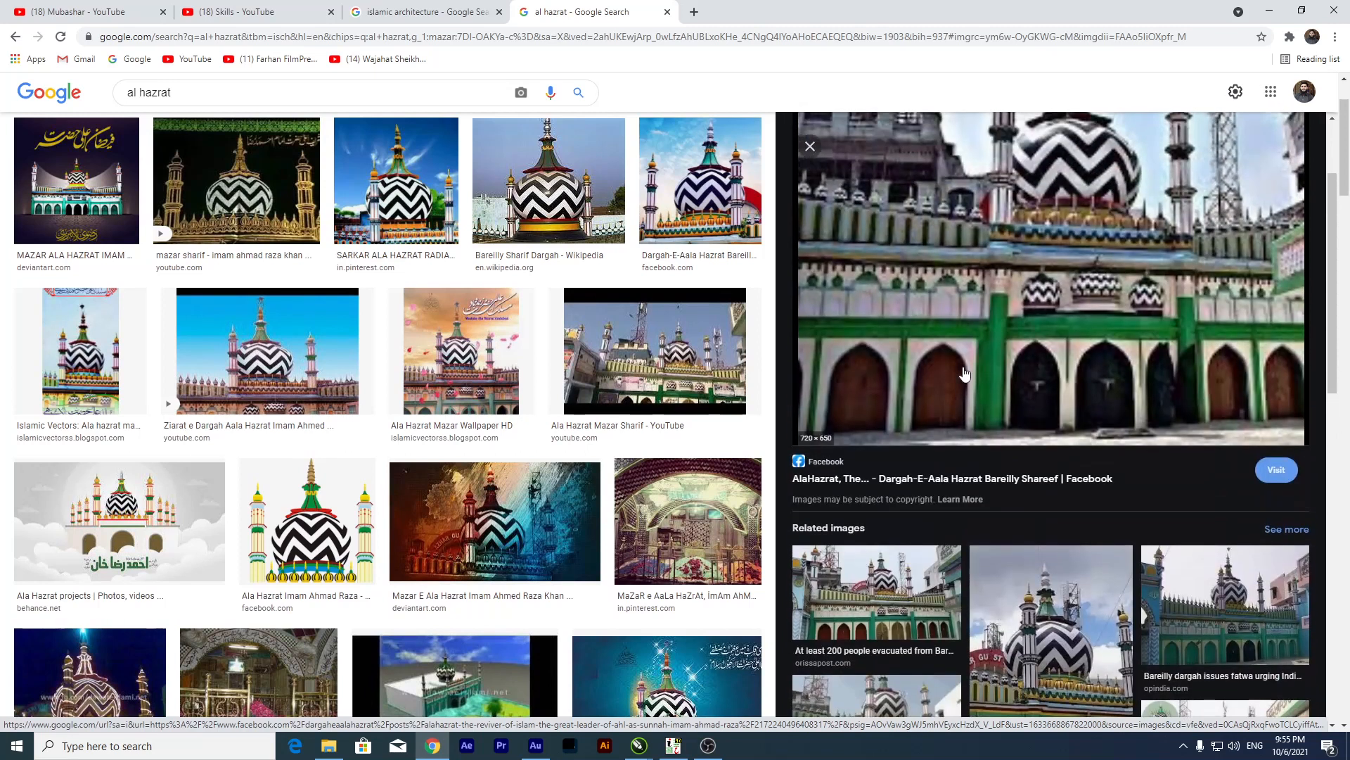
{"action": "scroll", "coordinate": [965, 374], "scroll_direction": "up", "scroll_amount": 2}
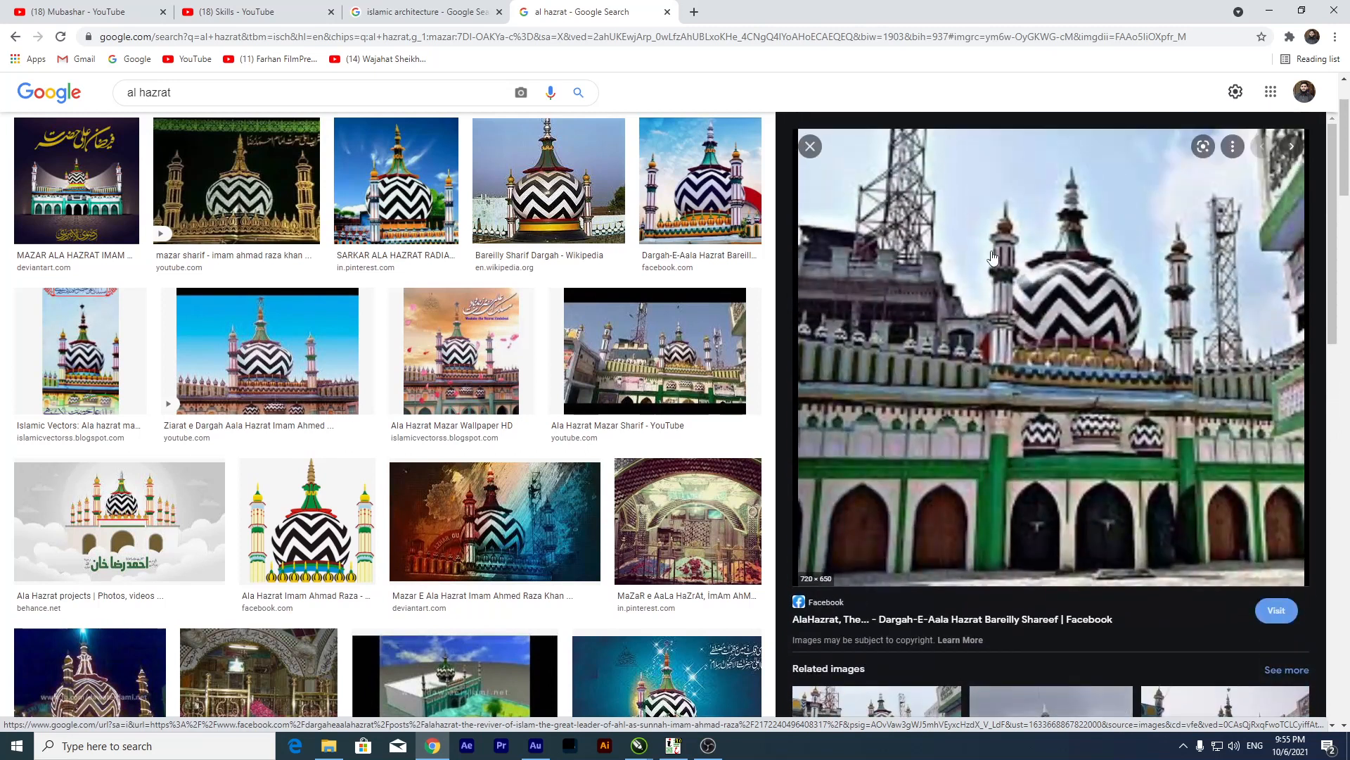
{"action": "scroll", "coordinate": [992, 257], "scroll_direction": "down", "scroll_amount": 6}
{"action": "scroll", "coordinate": [992, 257], "scroll_direction": "up", "scroll_amount": 3}
{"action": "scroll", "coordinate": [1260, 547], "scroll_direction": "up", "scroll_amount": 1}
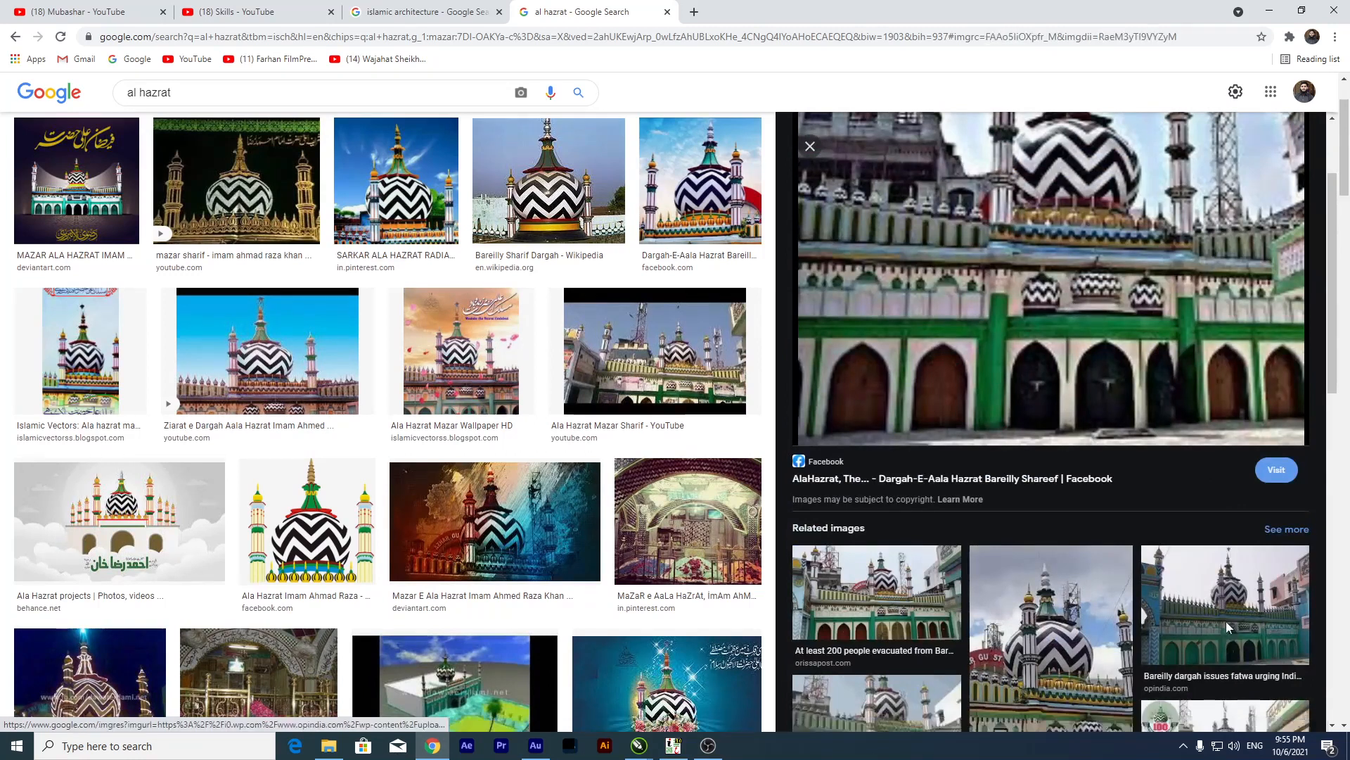
Copy the OpIndia photo of Bareilly dargah and paste it into the Untitled-2 CorelDRAW document, beside the page on its right.
{"action": "left_click", "coordinate": [1227, 623]}
{"action": "right_click", "coordinate": [979, 208]}
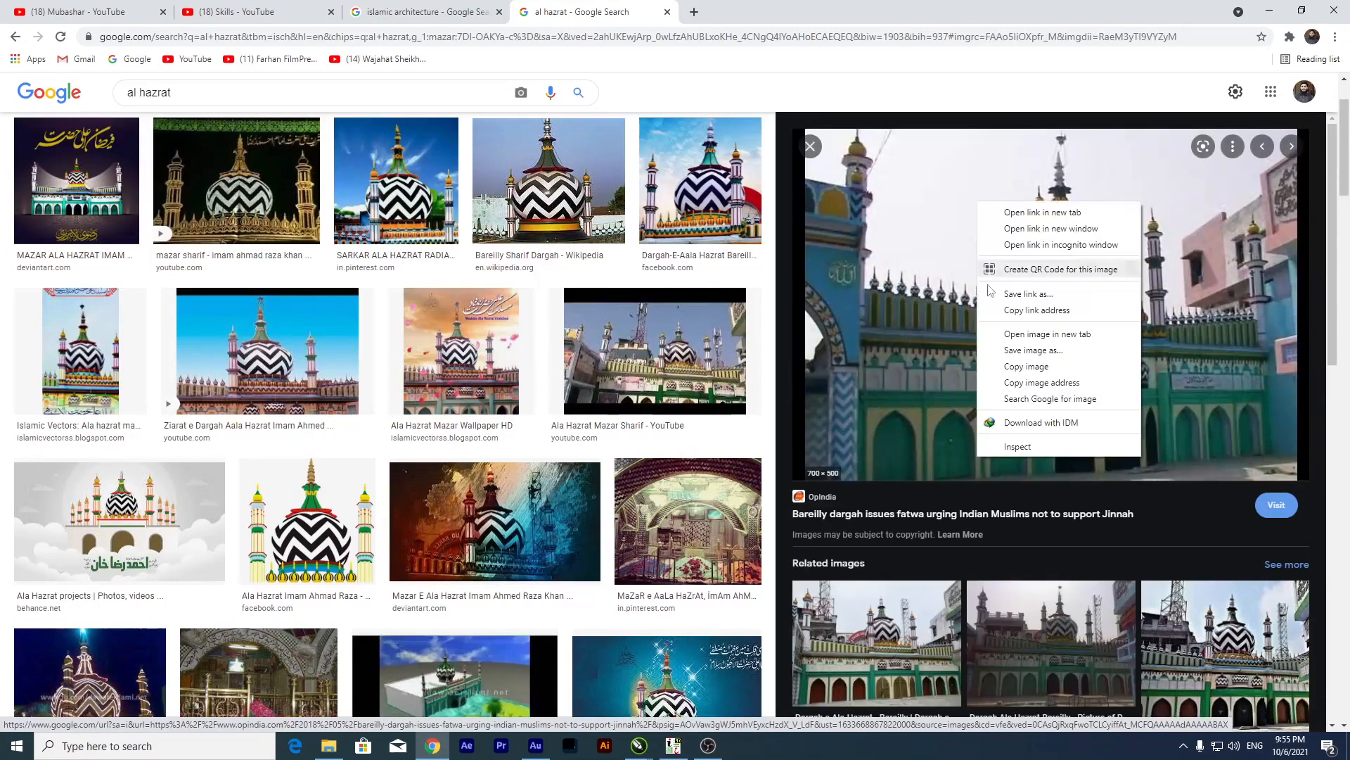
{"action": "left_click", "coordinate": [1028, 365]}
{"action": "mouse_move", "coordinate": [645, 752]}
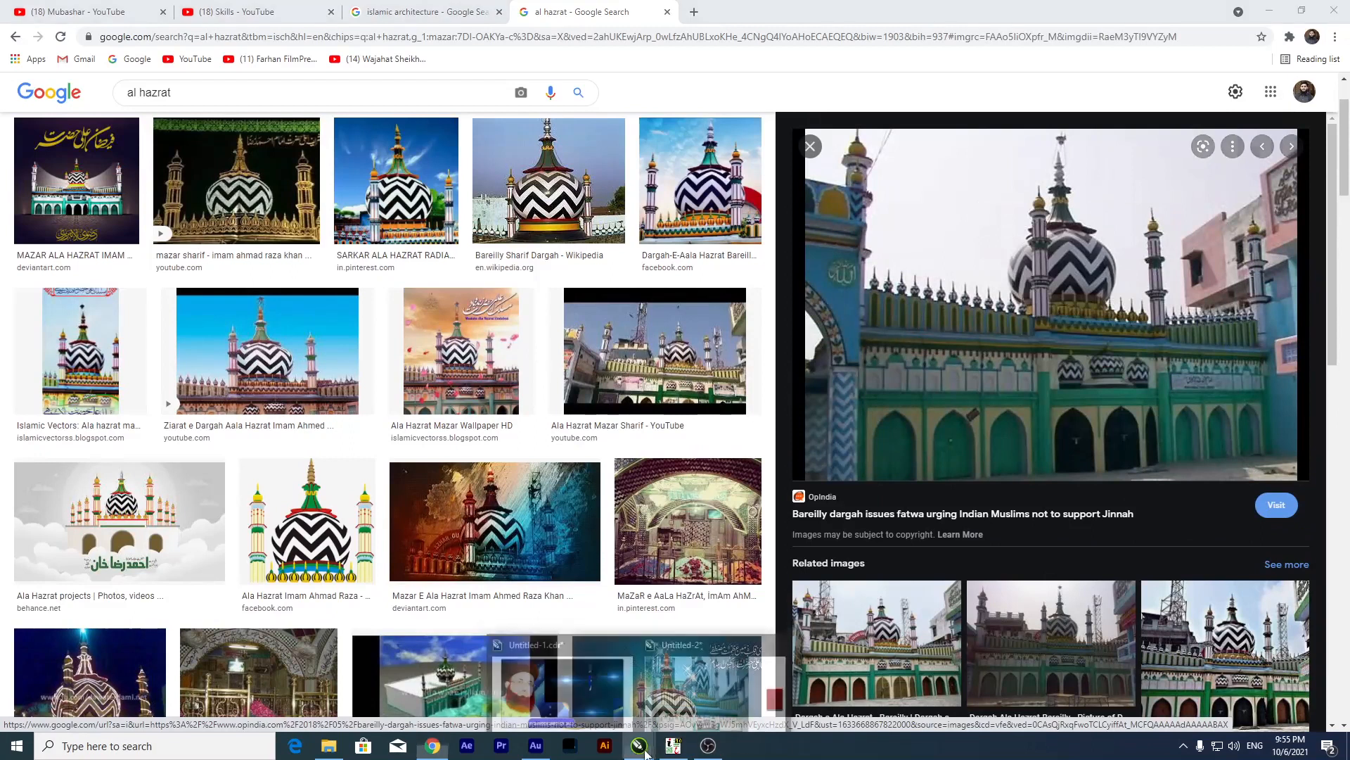
{"action": "left_click", "coordinate": [742, 679]}
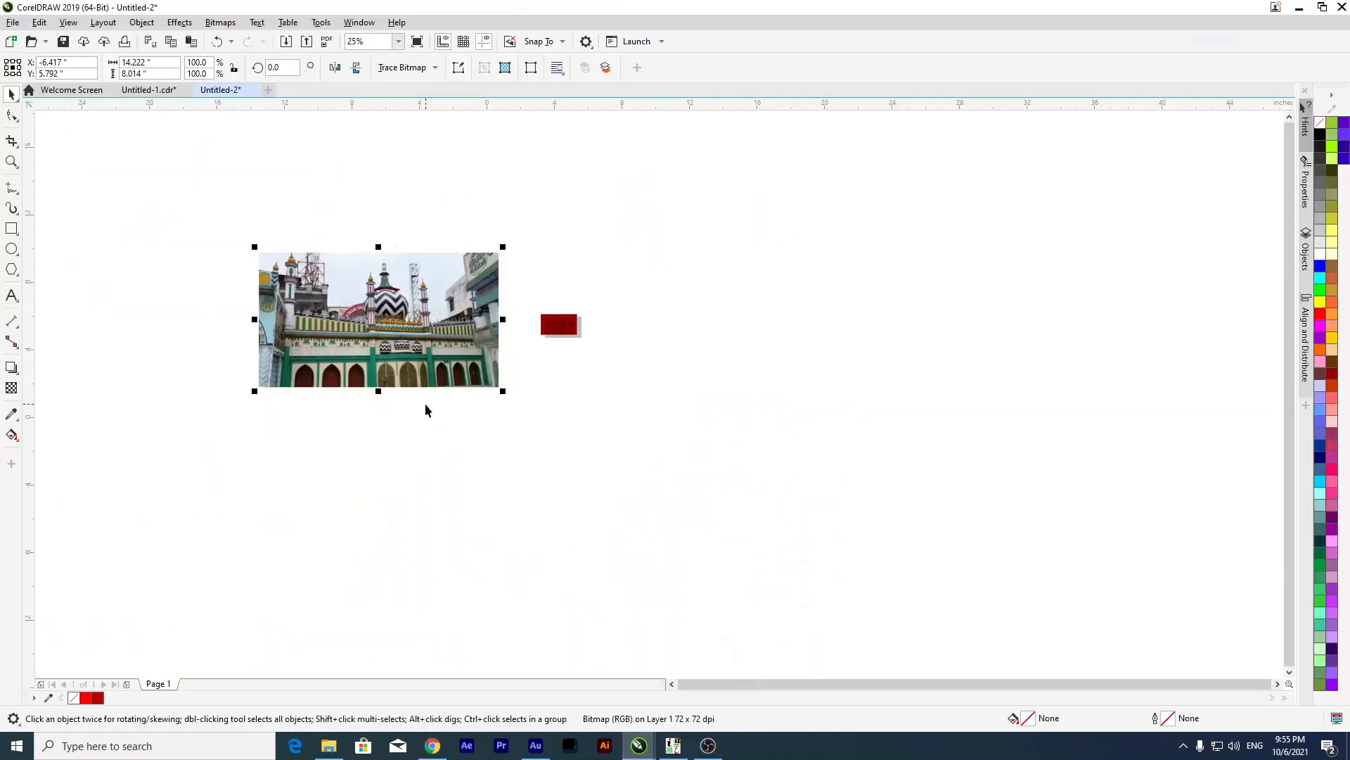
{"action": "key", "text": "ctrl+v"}
{"action": "left_click_drag", "start_coordinate": [622, 337], "coordinate": [773, 333]}
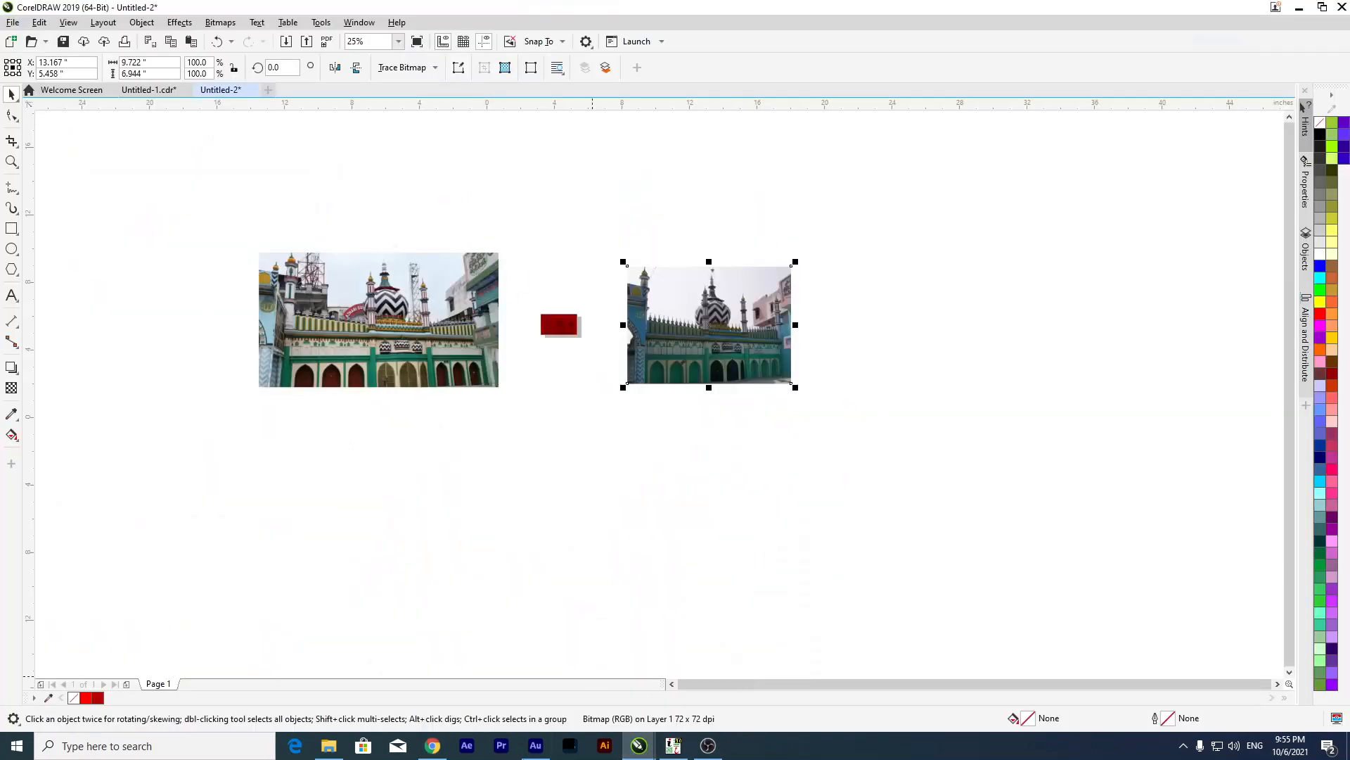
Switch back to Chrome and save the OpIndia dargah photo as dargah-aala-hazrat.jpg.
{"action": "left_click", "coordinate": [432, 746]}
{"action": "right_click", "coordinate": [1171, 259]}
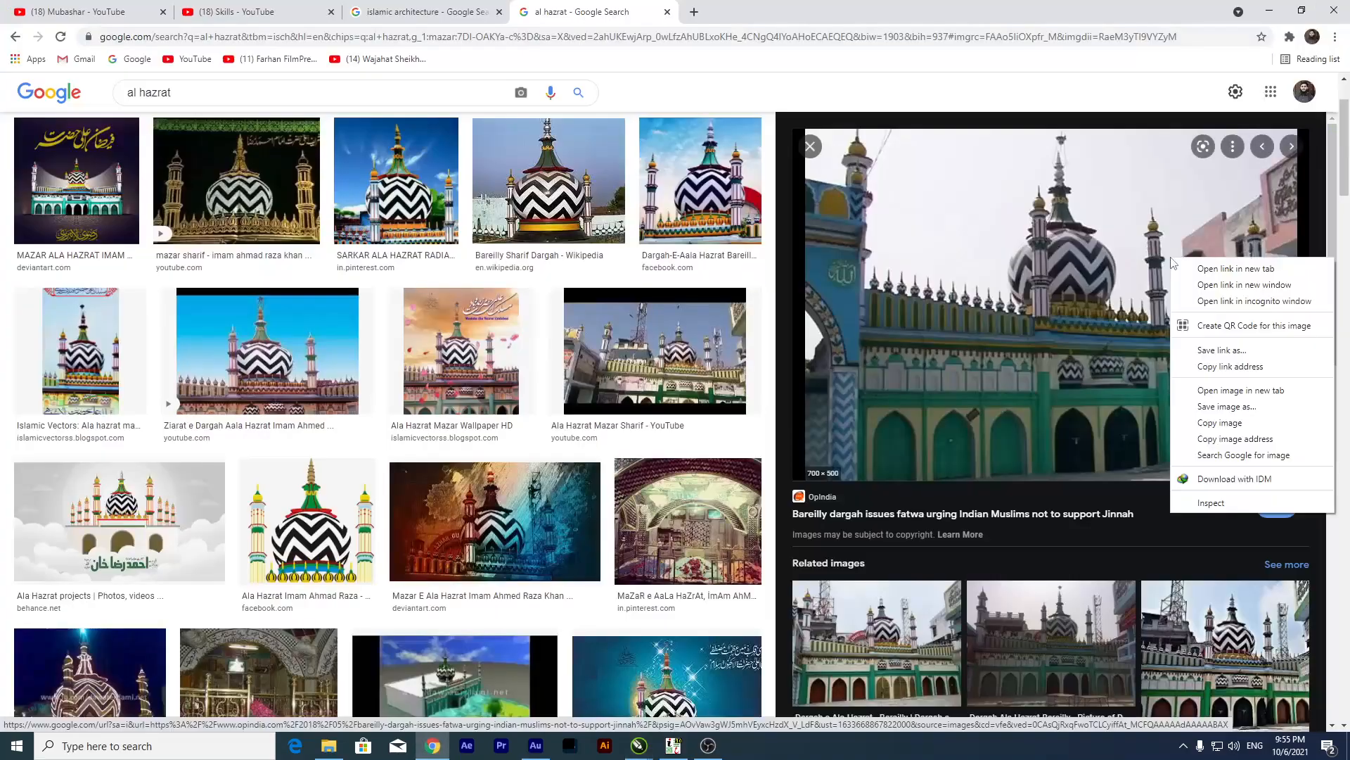
{"action": "left_click", "coordinate": [1215, 413]}
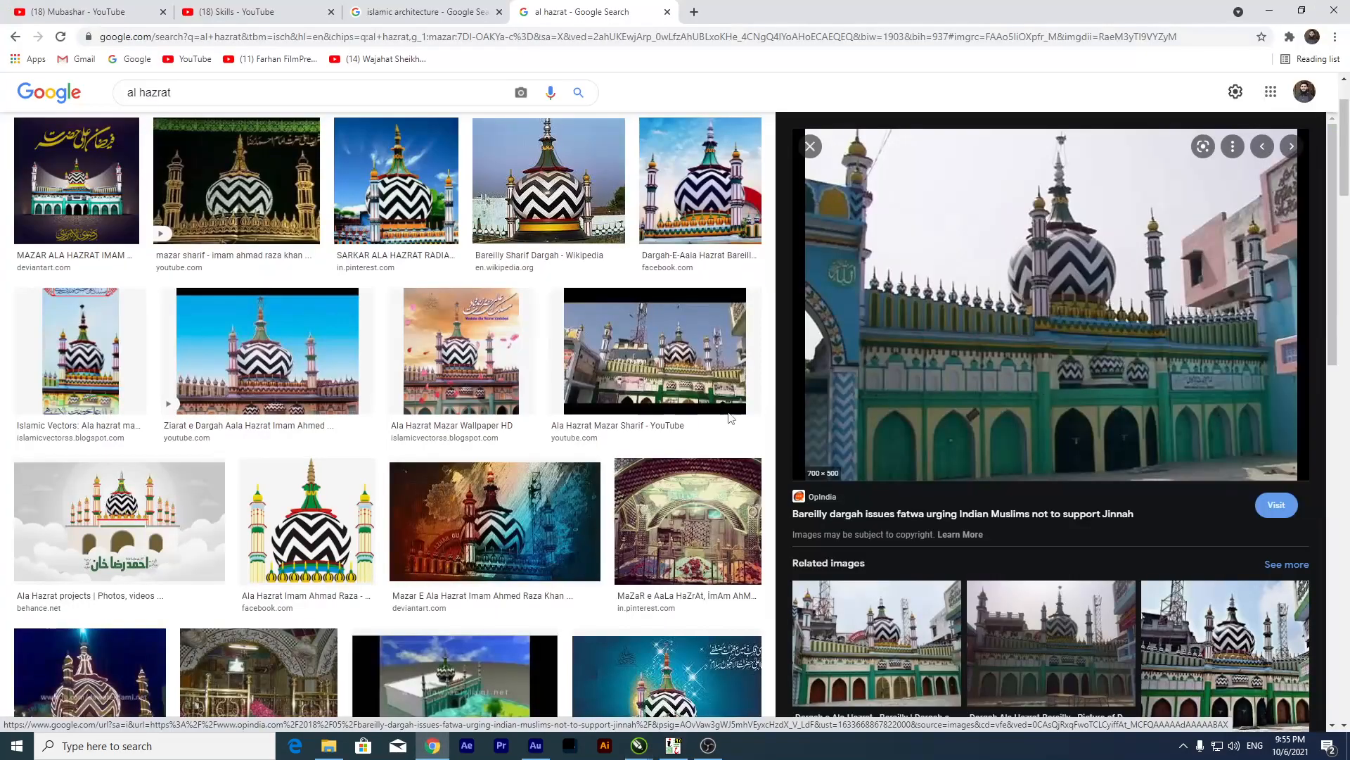
{"action": "key", "text": "Return"}
Browse further related dargah images, checking the NativePlanet, Facebook, Pinterest and Wikipedia photos for a clear view of the dome.
{"action": "scroll", "coordinate": [1106, 401], "scroll_direction": "down", "scroll_amount": 6}
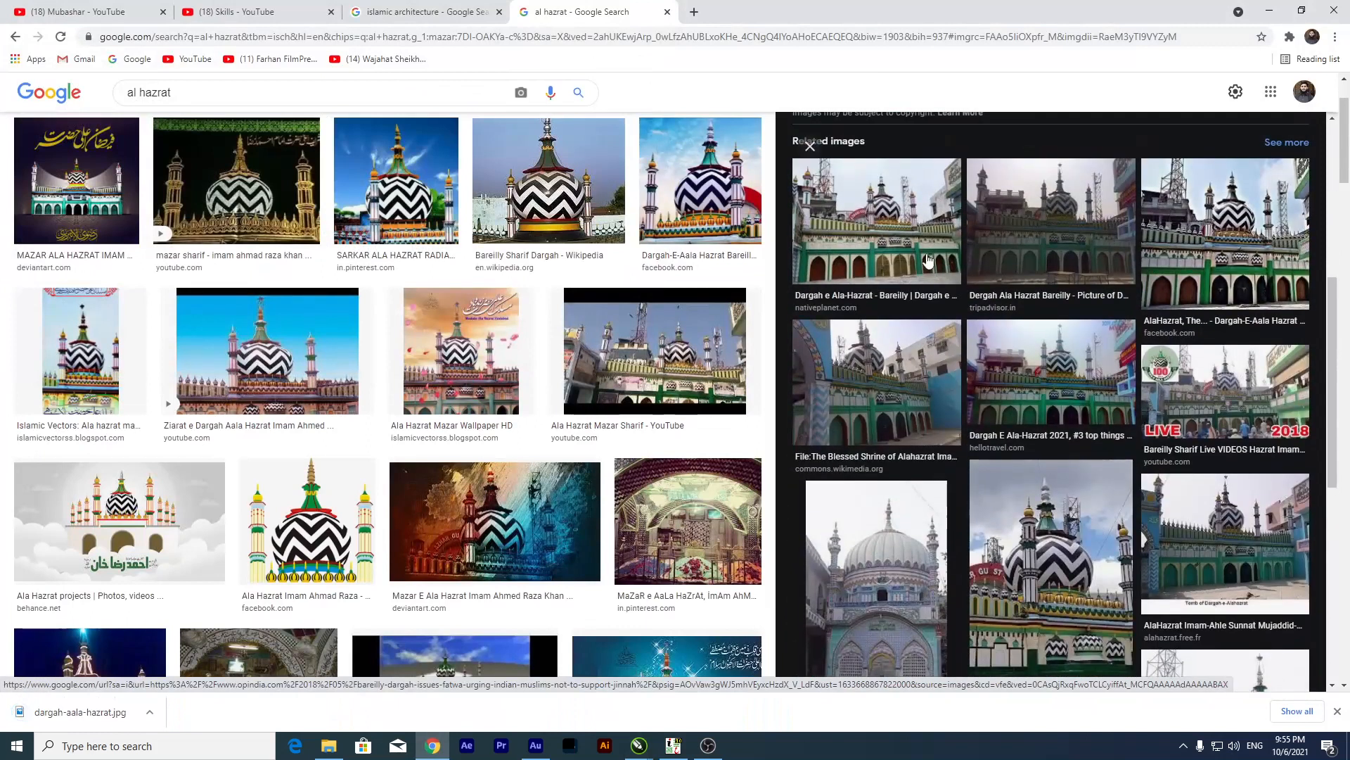
{"action": "left_click", "coordinate": [929, 262]}
{"action": "scroll", "coordinate": [1046, 353], "scroll_direction": "down", "scroll_amount": 3}
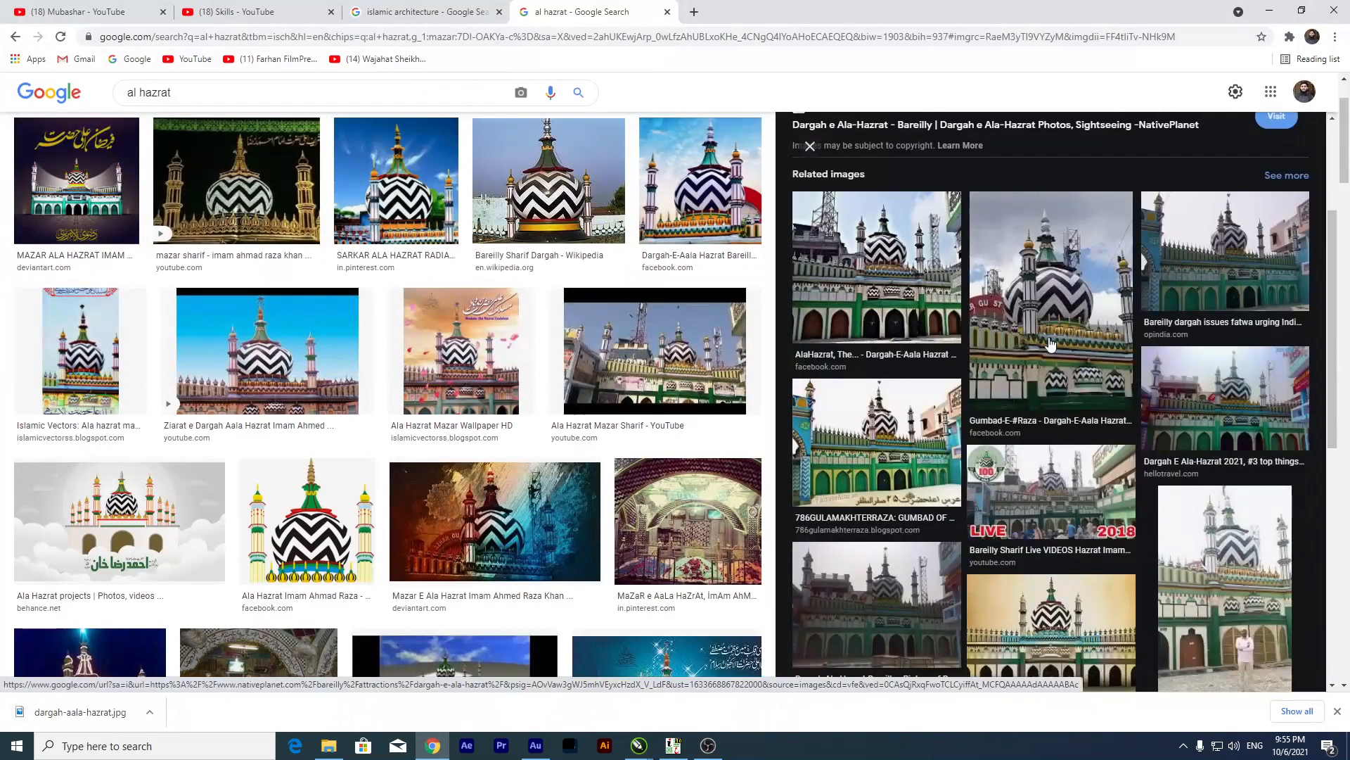
{"action": "left_click", "coordinate": [1048, 346]}
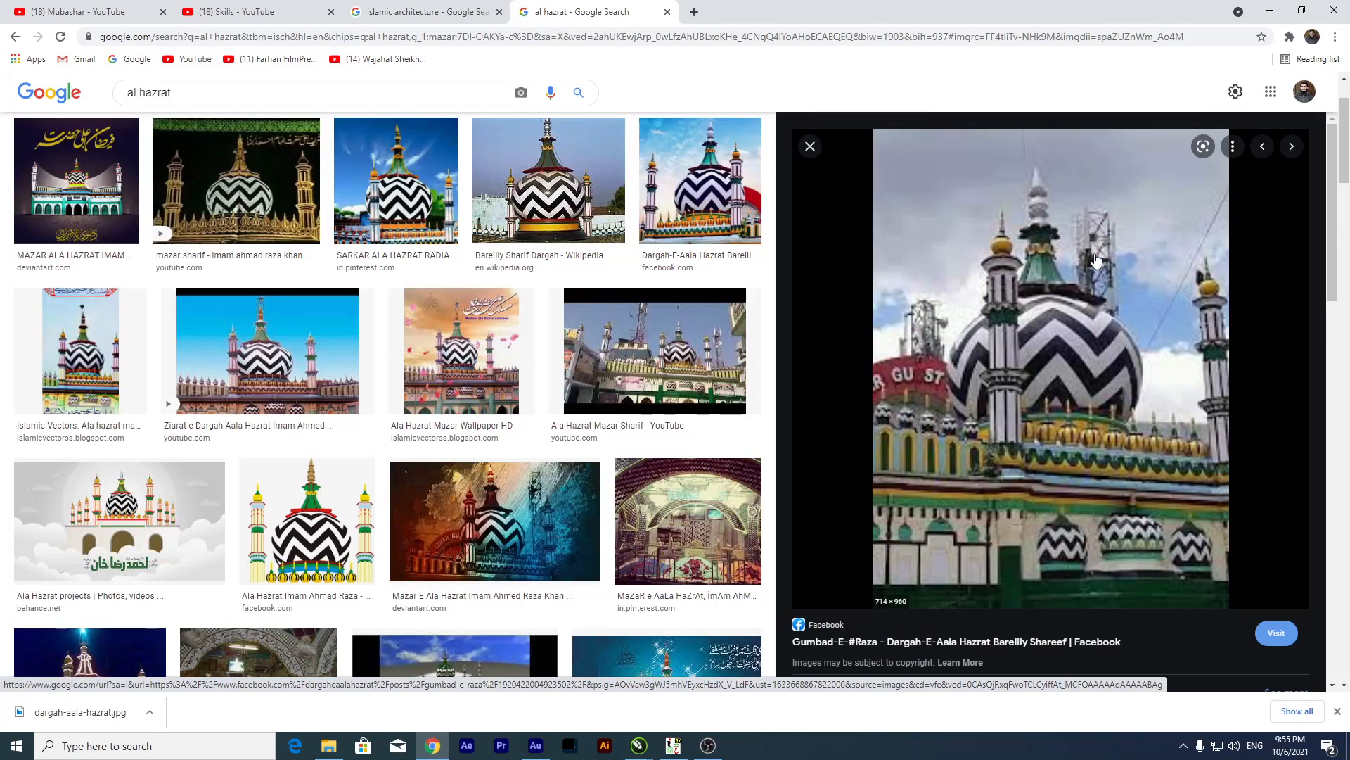
{"action": "scroll", "coordinate": [1096, 260], "scroll_direction": "down", "scroll_amount": 7}
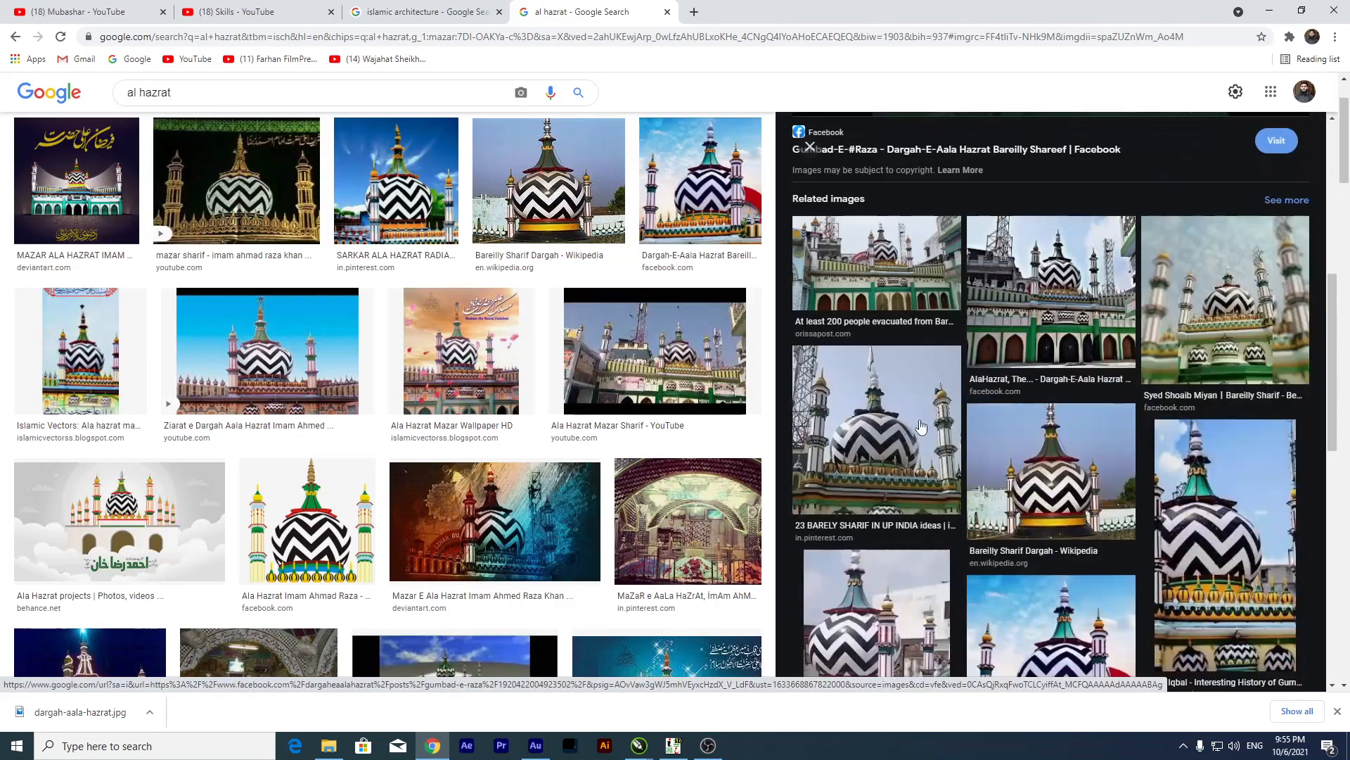
{"action": "scroll", "coordinate": [920, 428], "scroll_direction": "up", "scroll_amount": 7}
{"action": "scroll", "coordinate": [1043, 325], "scroll_direction": "down", "scroll_amount": 7}
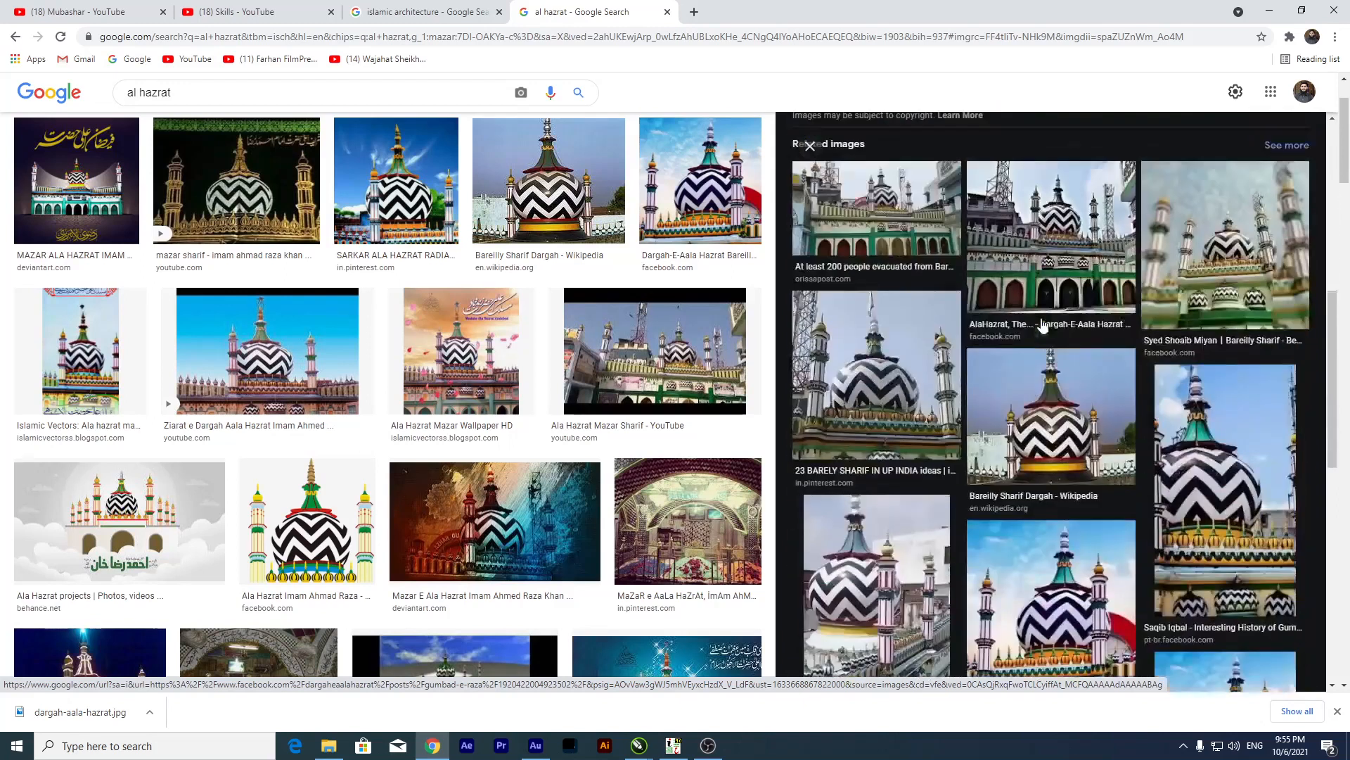
{"action": "scroll", "coordinate": [936, 401], "scroll_direction": "down", "scroll_amount": 2}
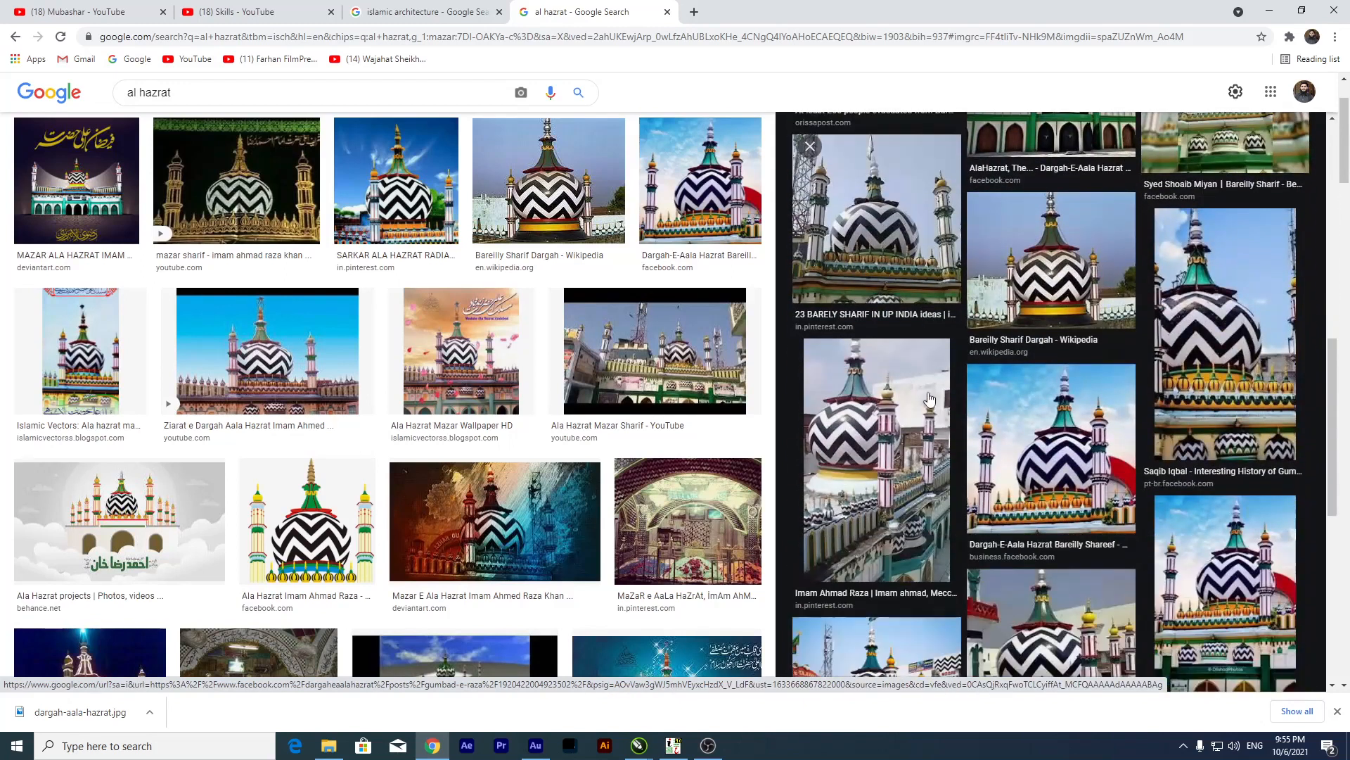
{"action": "scroll", "coordinate": [931, 399], "scroll_direction": "down", "scroll_amount": 1}
{"action": "left_click", "coordinate": [929, 399]}
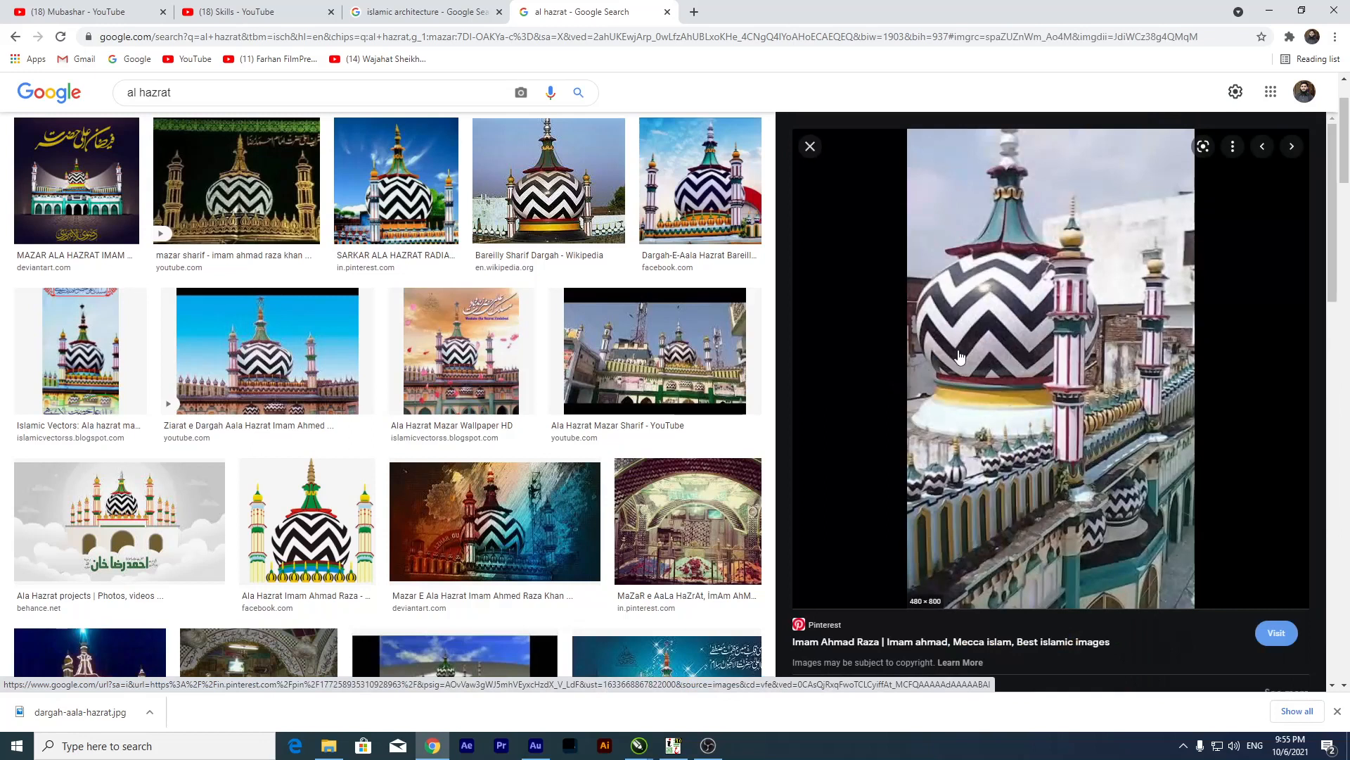
{"action": "scroll", "coordinate": [990, 317], "scroll_direction": "down", "scroll_amount": 5}
{"action": "scroll", "coordinate": [940, 371], "scroll_direction": "down", "scroll_amount": 3}
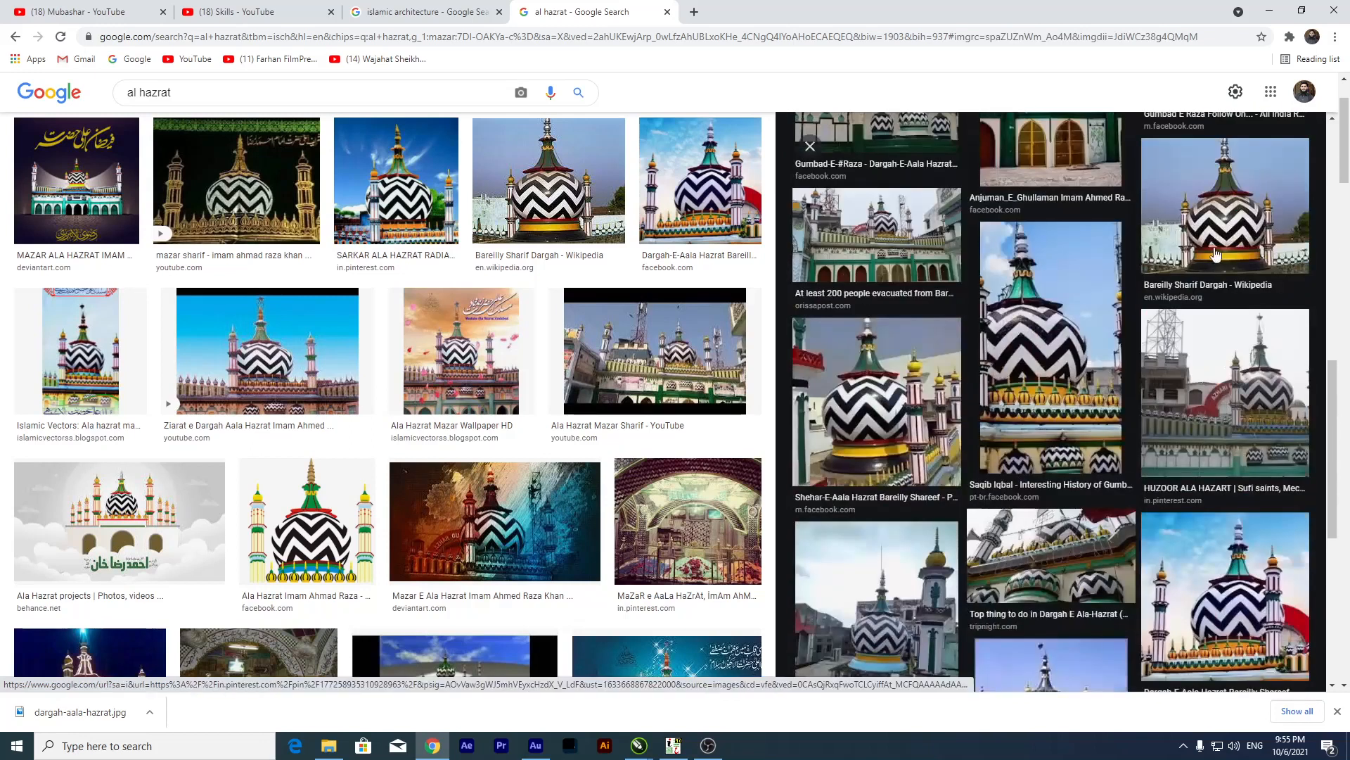
{"action": "left_click", "coordinate": [1195, 242]}
{"action": "scroll", "coordinate": [1189, 366], "scroll_direction": "down", "scroll_amount": 8}
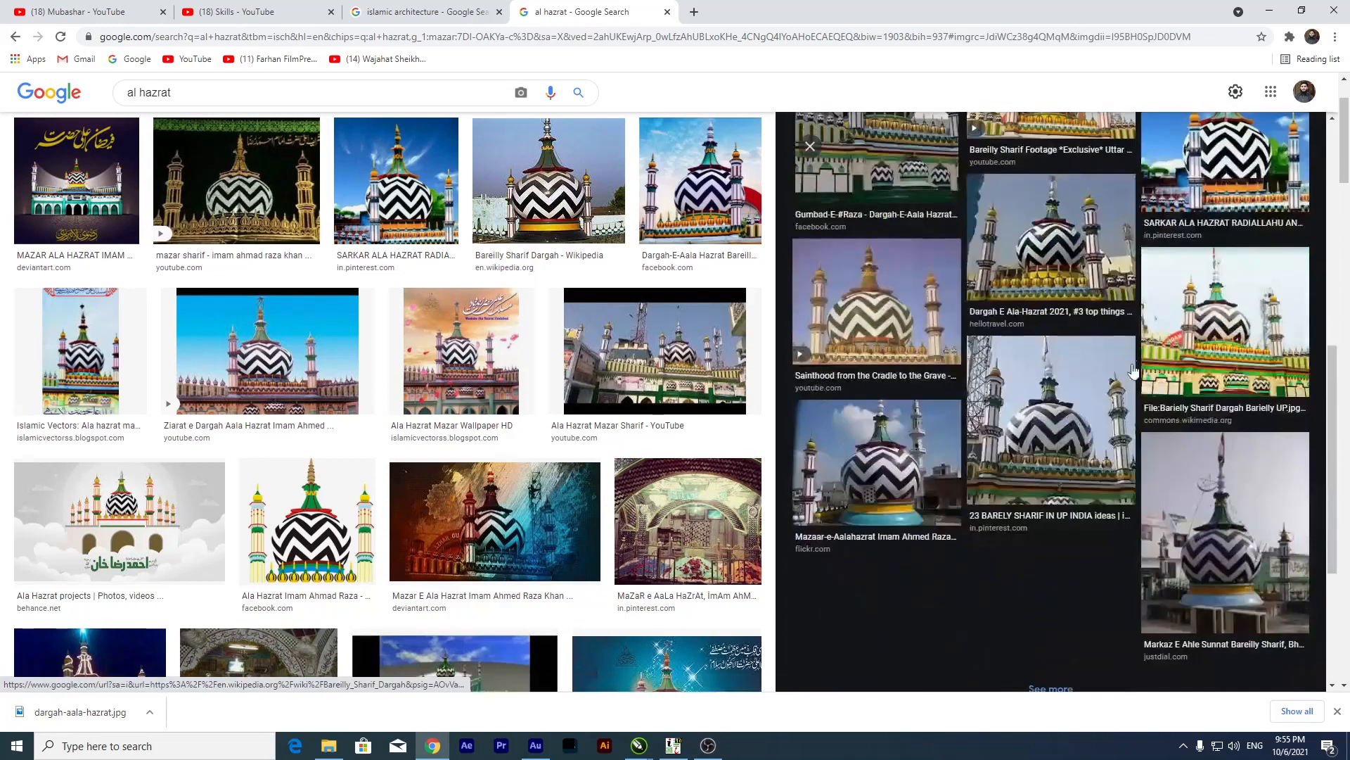
Open the Wikimedia Commons photo of the dargah and save it in Downloads as the JPEG image Barielly_Sharif_Dargah_Barielly_UP.
{"action": "left_click", "coordinate": [1197, 379]}
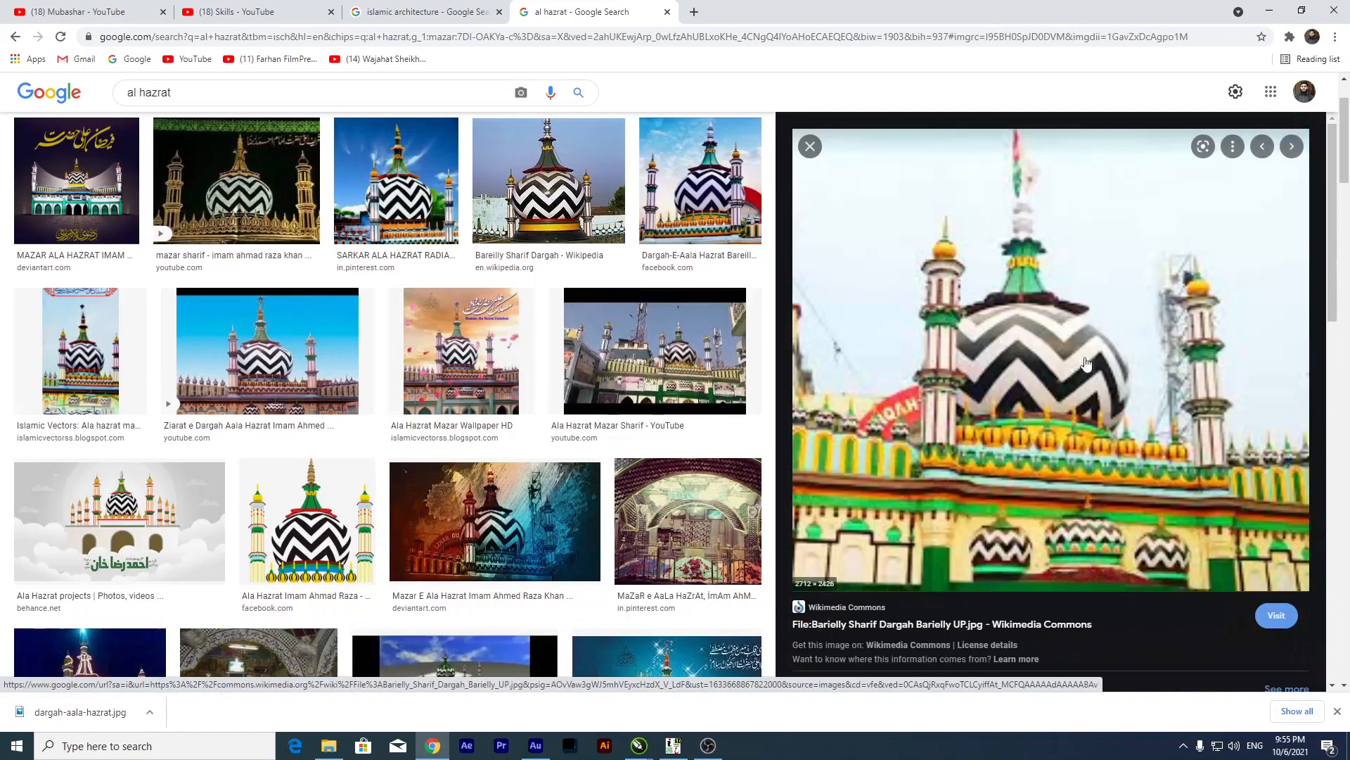
{"action": "scroll", "coordinate": [1087, 363], "scroll_direction": "down", "scroll_amount": 2}
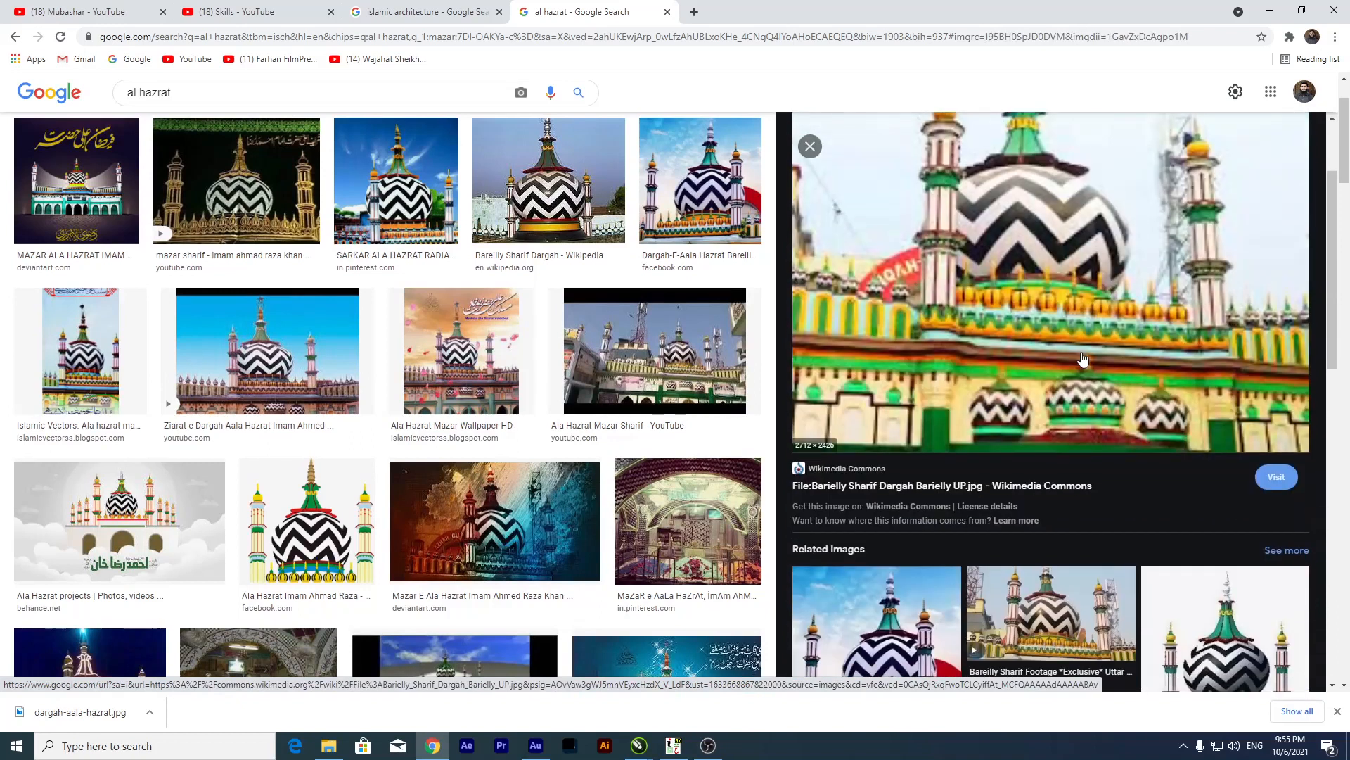
{"action": "scroll", "coordinate": [1077, 349], "scroll_direction": "up", "scroll_amount": 1}
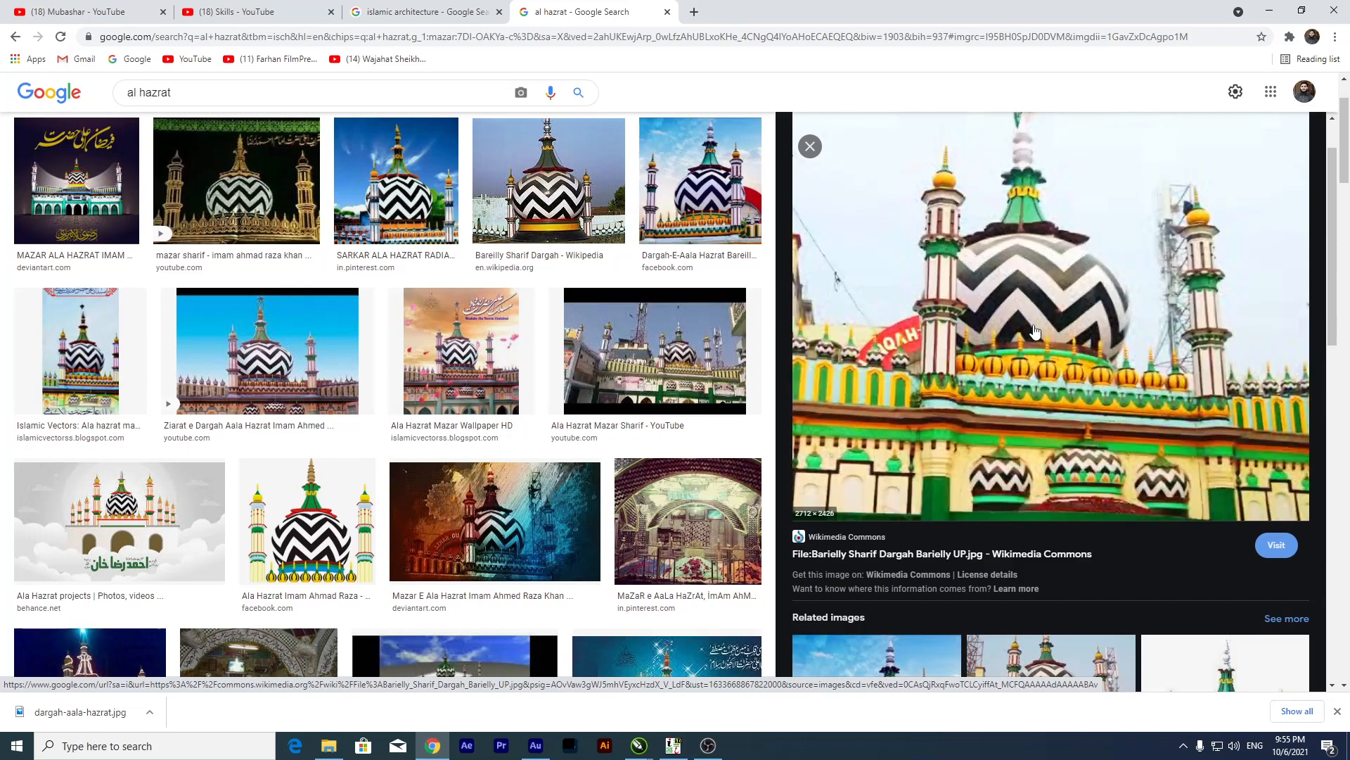
{"action": "scroll", "coordinate": [1035, 331], "scroll_direction": "down", "scroll_amount": 2}
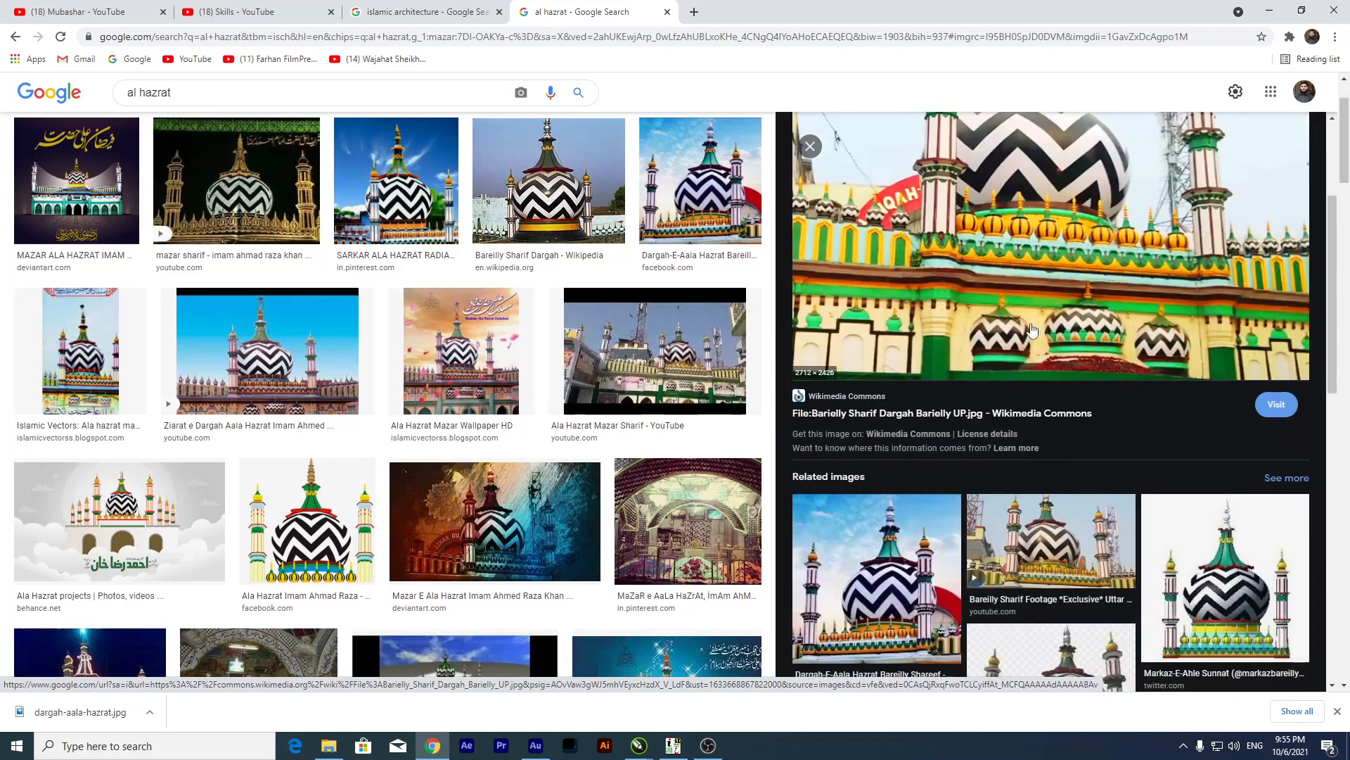
{"action": "scroll", "coordinate": [1032, 331], "scroll_direction": "up", "scroll_amount": 2}
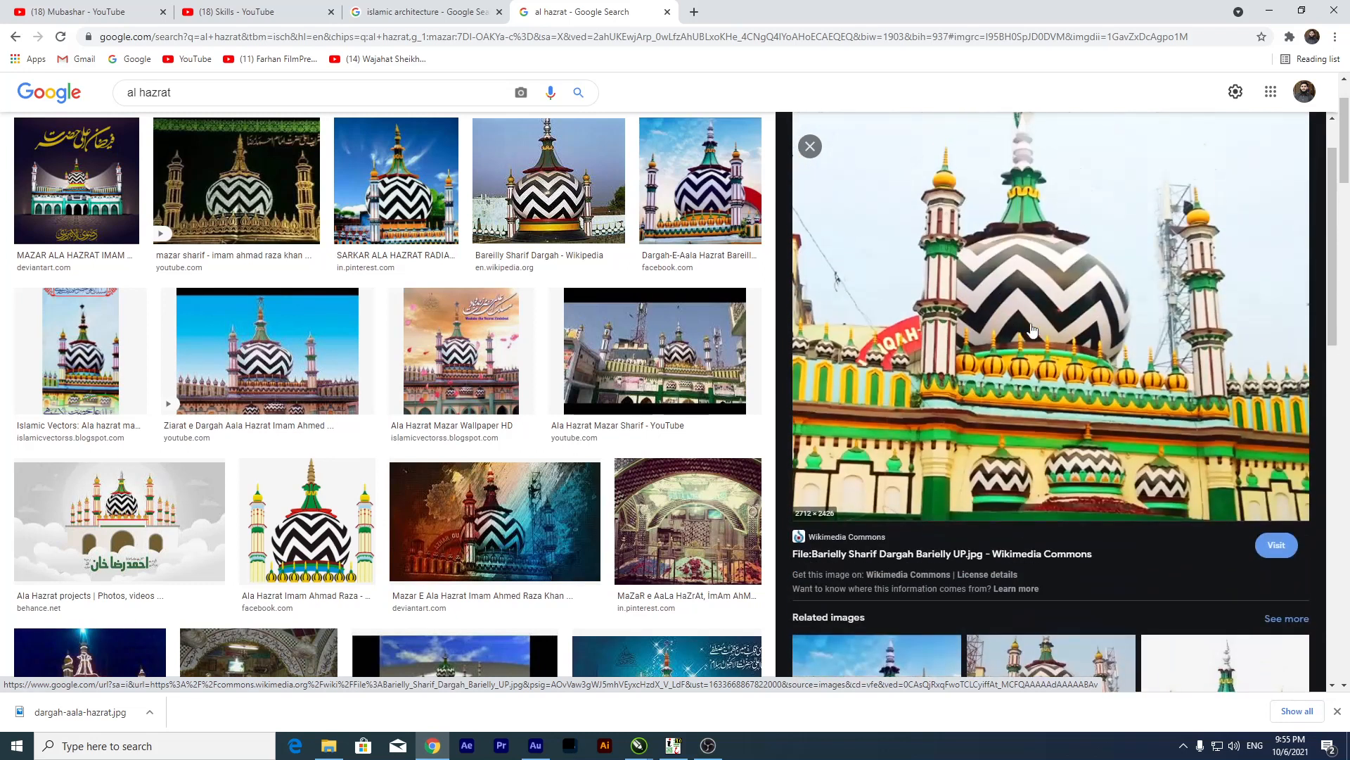
{"action": "right_click", "coordinate": [999, 289]}
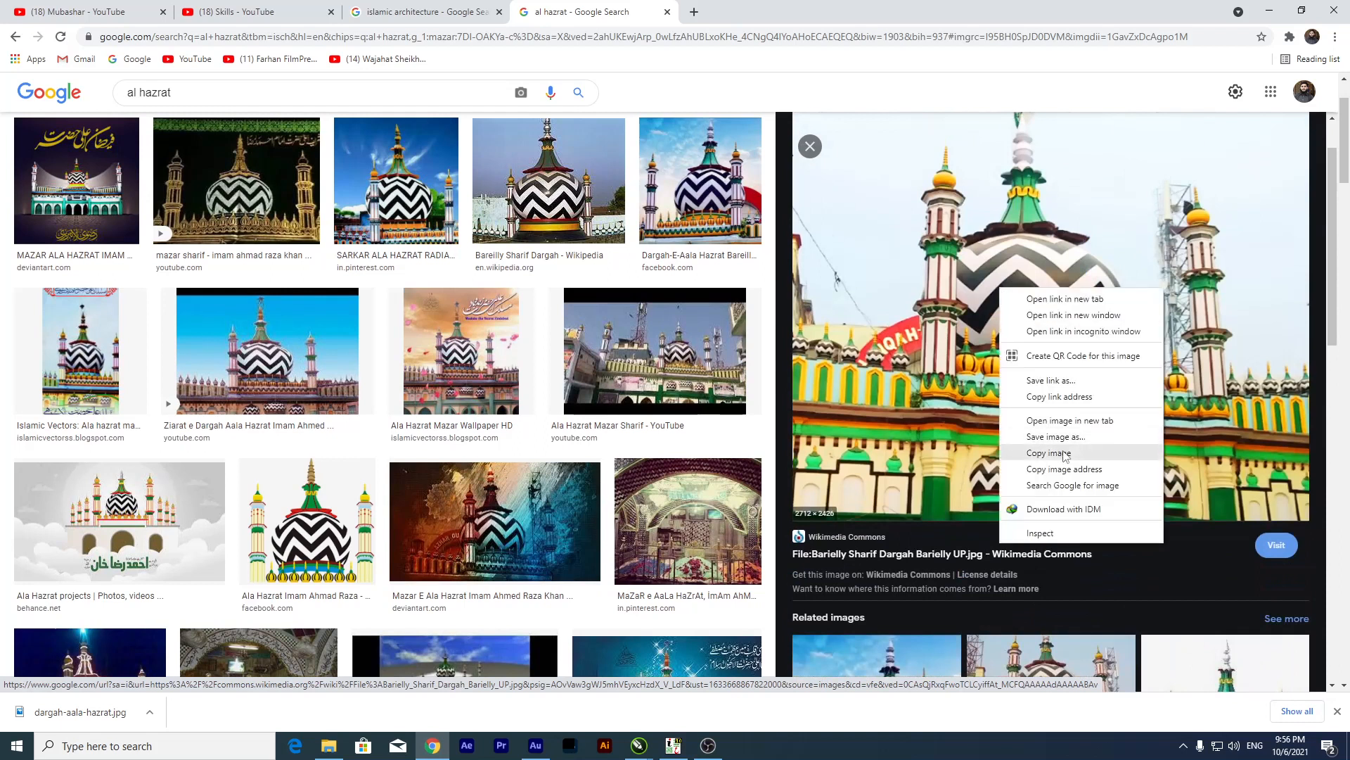
{"action": "left_click", "coordinate": [955, 449]}
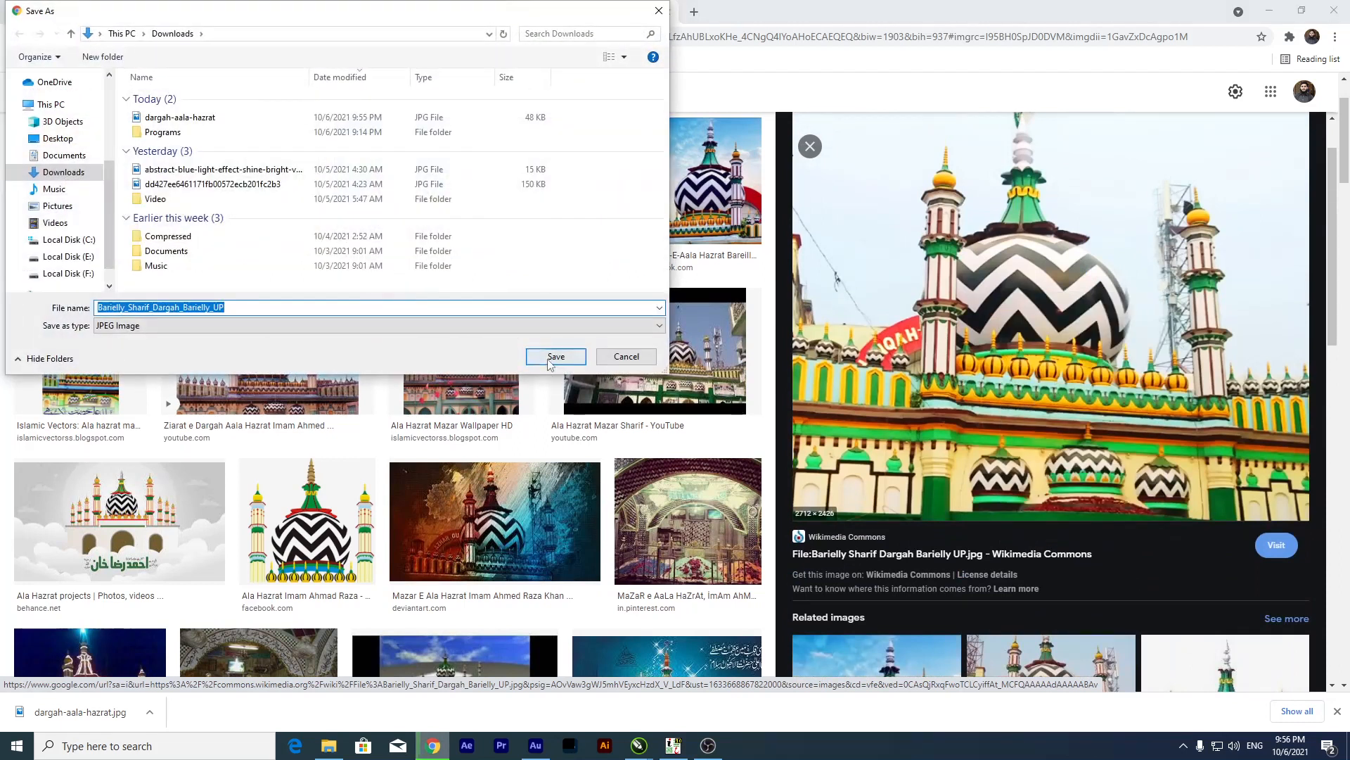
{"action": "left_click", "coordinate": [552, 355]}
Copy the Wikimedia Commons dargah photo and paste it into the Untitled-2 CorelDRAW document.
{"action": "right_click", "coordinate": [1023, 306]}
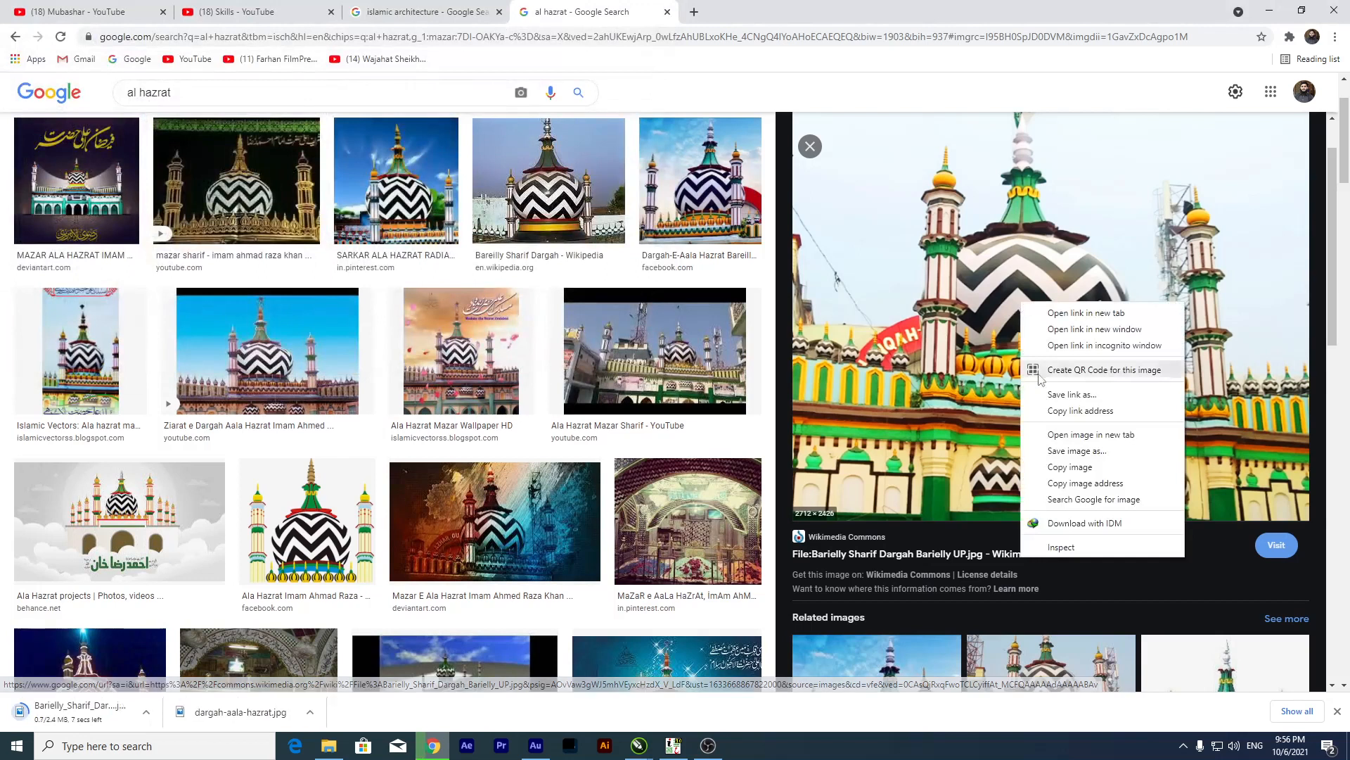
{"action": "left_click", "coordinate": [1070, 467]}
{"action": "mouse_move", "coordinate": [639, 746]}
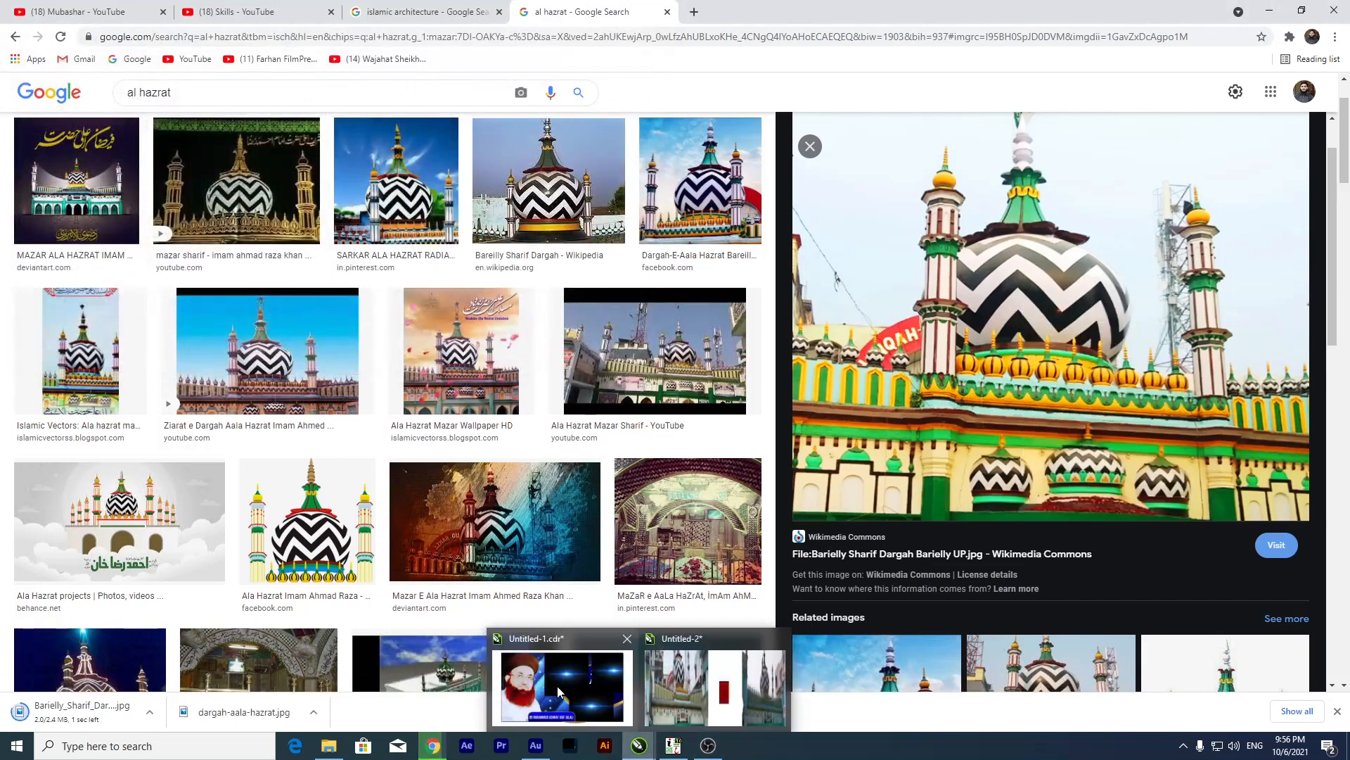
{"action": "left_click", "coordinate": [714, 677]}
{"action": "left_click", "coordinate": [551, 623]}
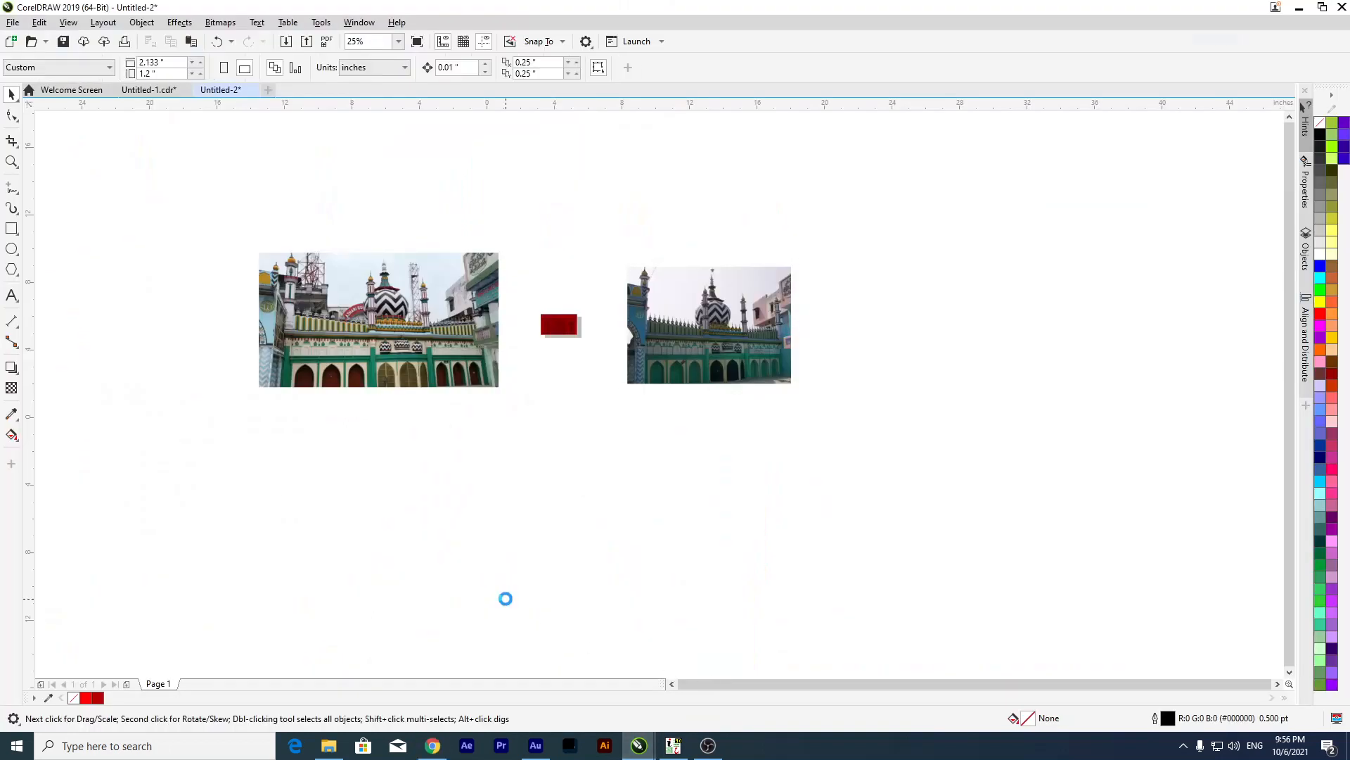
{"action": "key", "text": "ctrl+v"}
Move the pasted Wikimedia Commons photo to the left of the other photos and scale it down to about 21.8%.
{"action": "scroll", "coordinate": [633, 464], "scroll_direction": "down", "scroll_amount": 4}
{"action": "left_click_drag", "start_coordinate": [690, 426], "coordinate": [519, 430]}
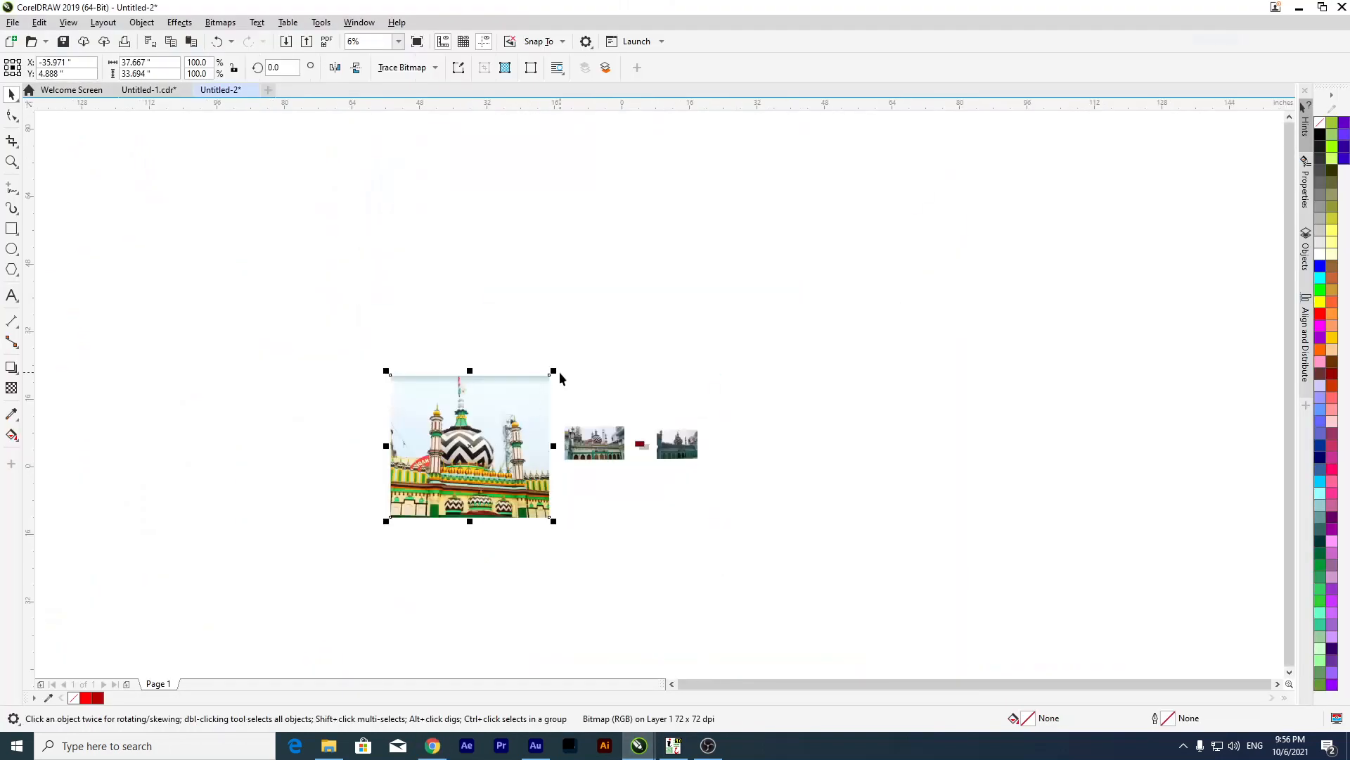
{"action": "left_click_drag", "start_coordinate": [557, 370], "coordinate": [536, 456]}
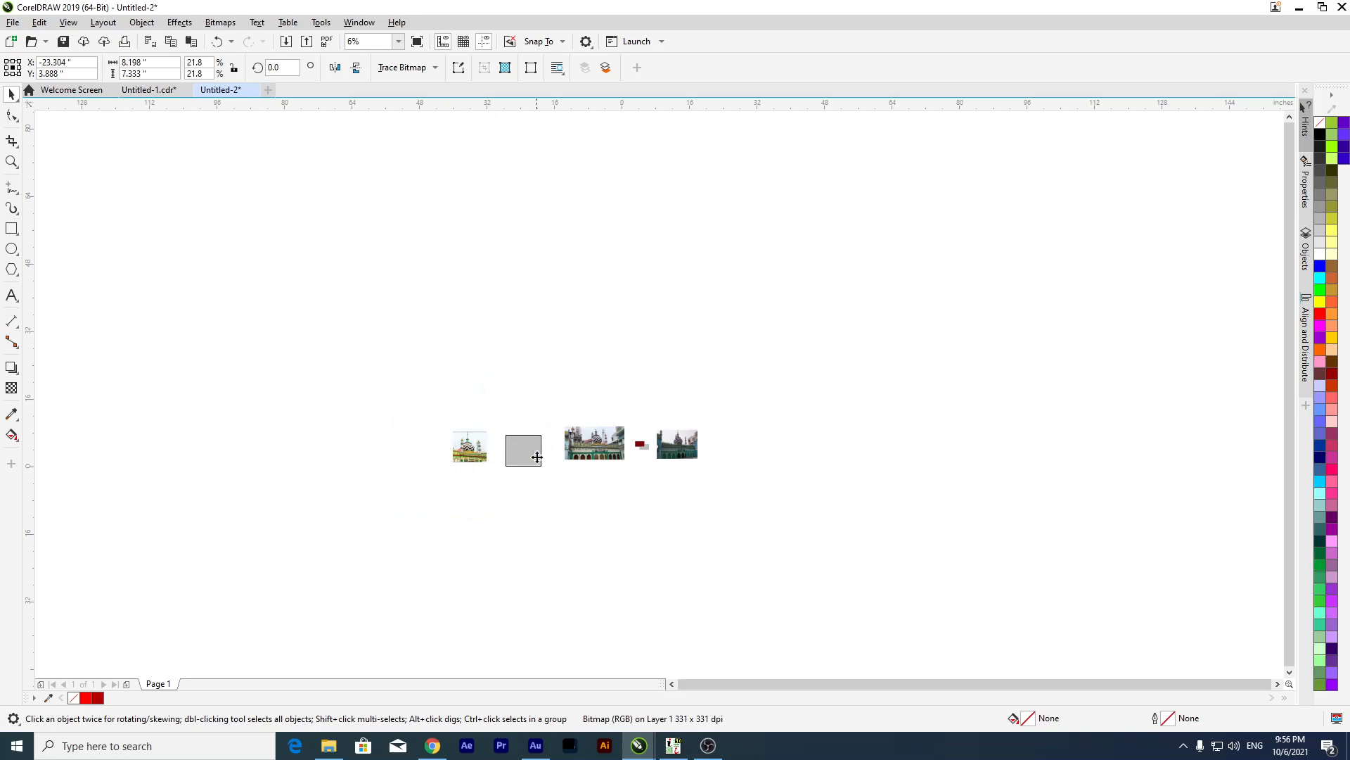
Switch to Chrome and look through further dargah images in the Google Images results, including the YouTube dargah photo.
{"action": "left_click", "coordinate": [433, 746]}
{"action": "left_click", "coordinate": [495, 520]}
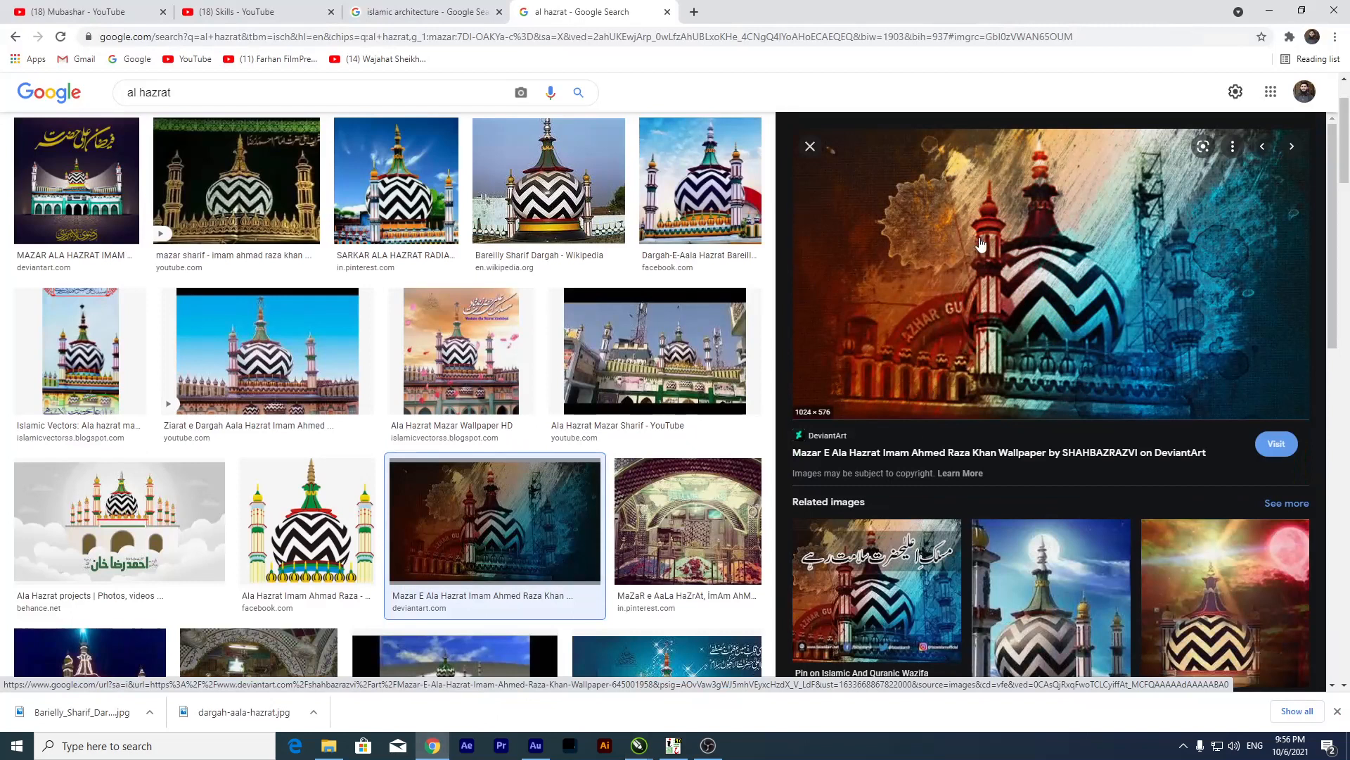
{"action": "left_click", "coordinate": [331, 351]}
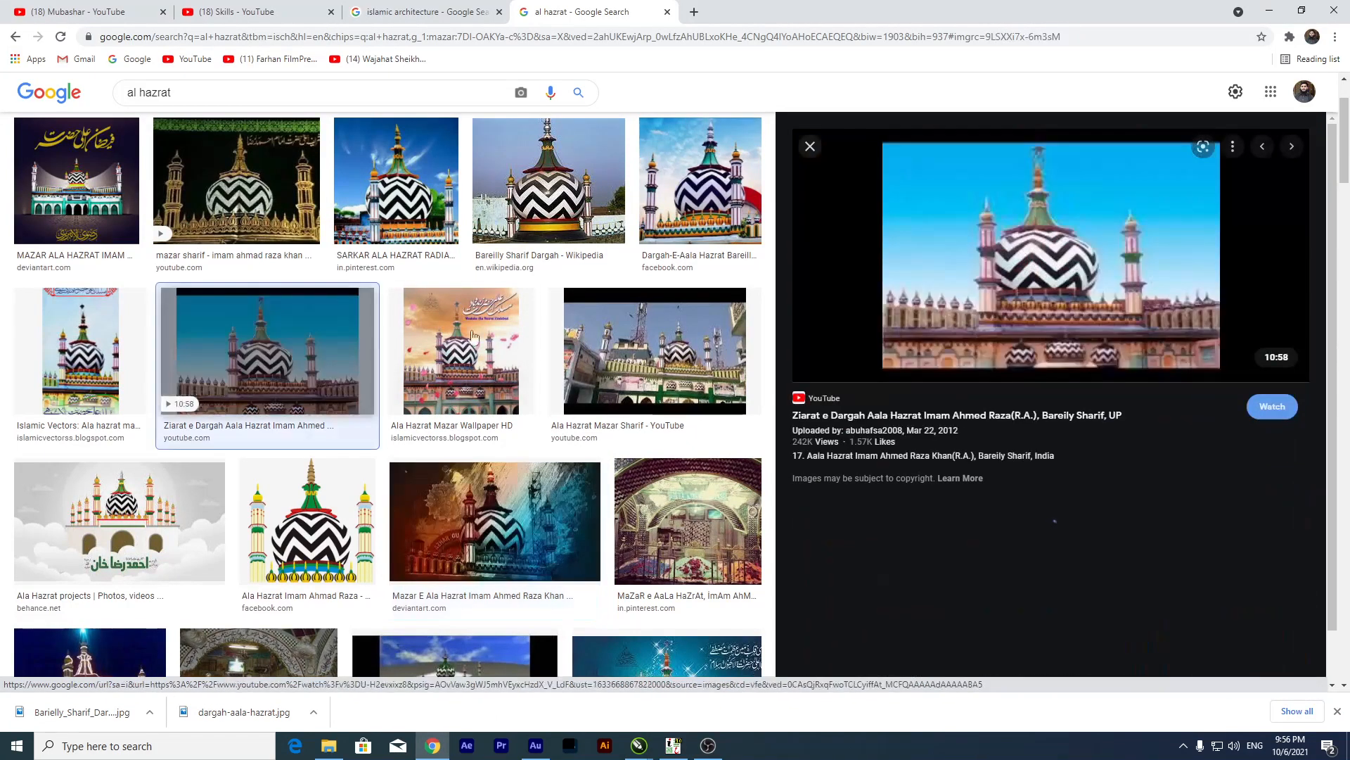
{"action": "scroll", "coordinate": [951, 349], "scroll_direction": "down", "scroll_amount": 4}
{"action": "scroll", "coordinate": [951, 350], "scroll_direction": "up", "scroll_amount": 4}
{"action": "scroll", "coordinate": [953, 349], "scroll_direction": "down", "scroll_amount": 7}
{"action": "scroll", "coordinate": [473, 455], "scroll_direction": "down", "scroll_amount": 5}
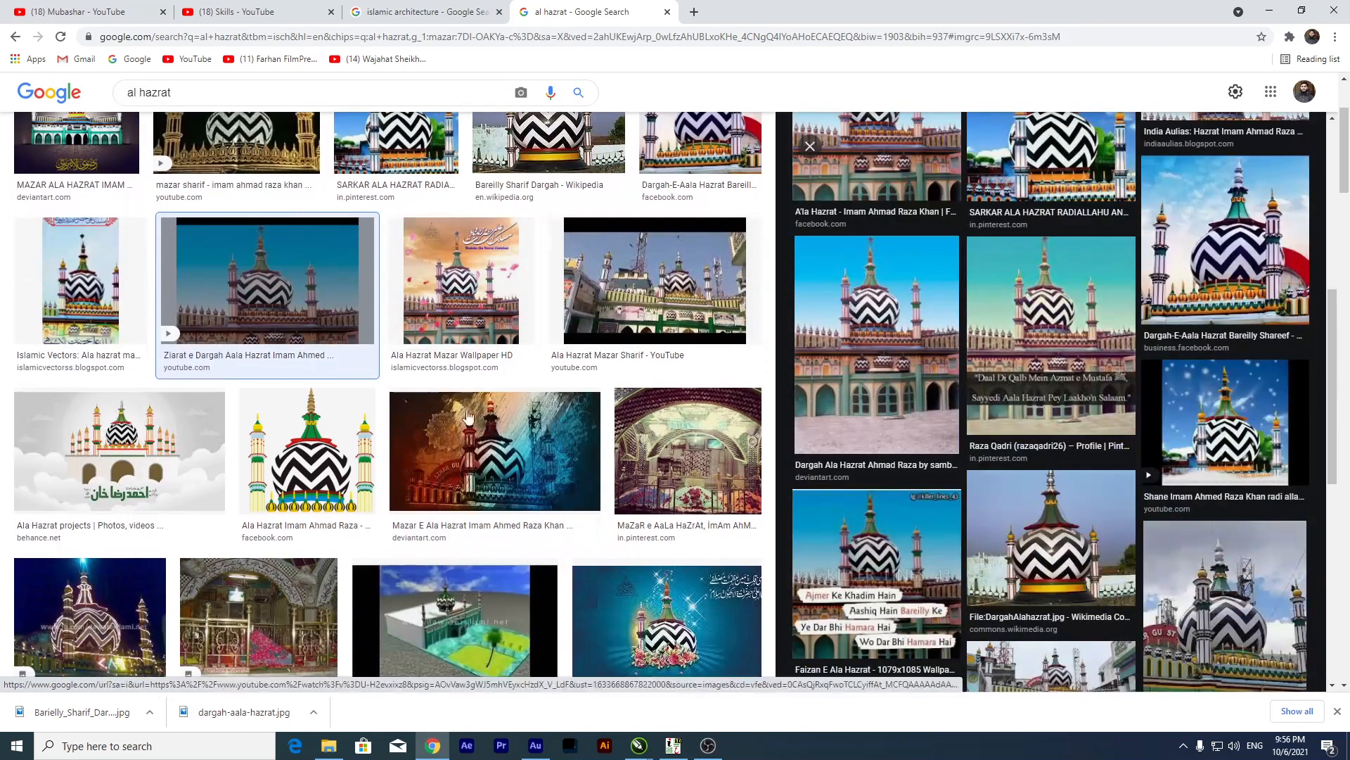
{"action": "scroll", "coordinate": [468, 471], "scroll_direction": "down", "scroll_amount": 1}
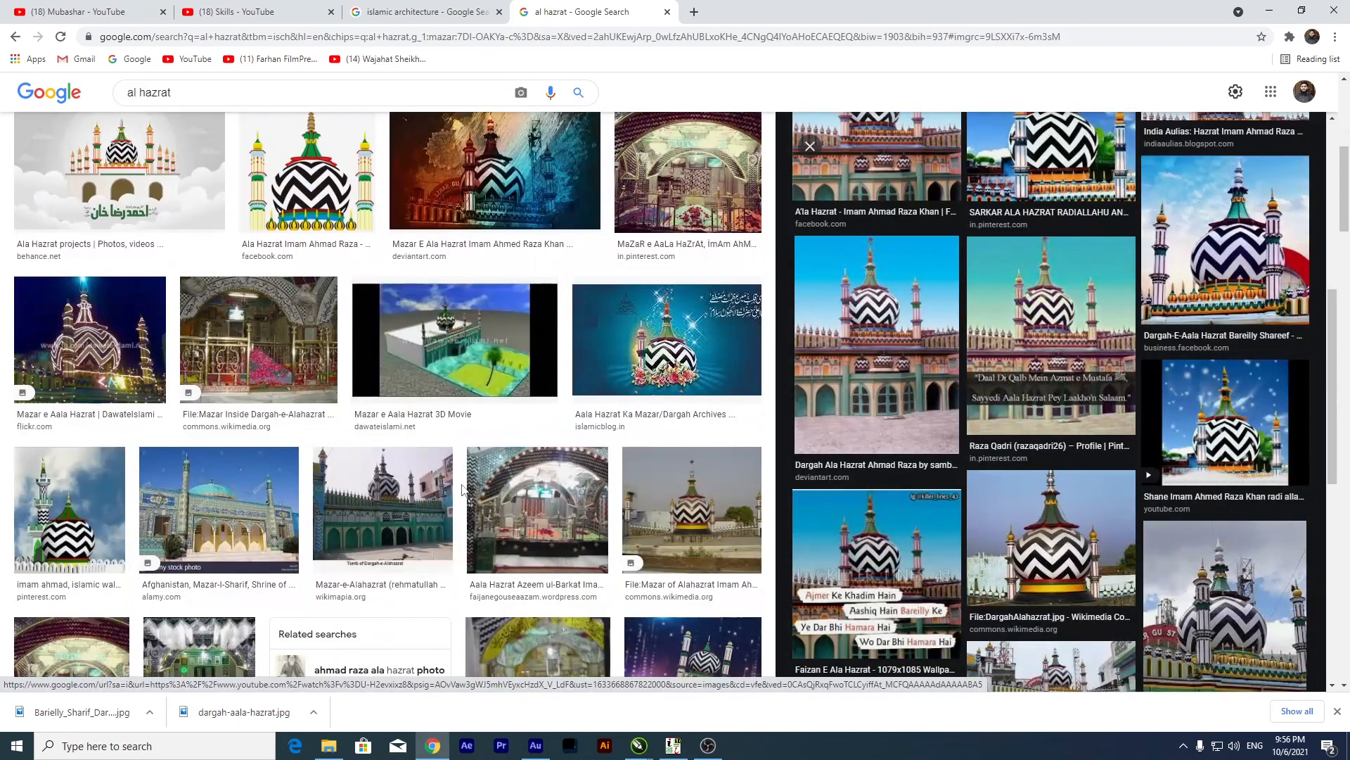
{"action": "scroll", "coordinate": [402, 469], "scroll_direction": "up", "scroll_amount": 2}
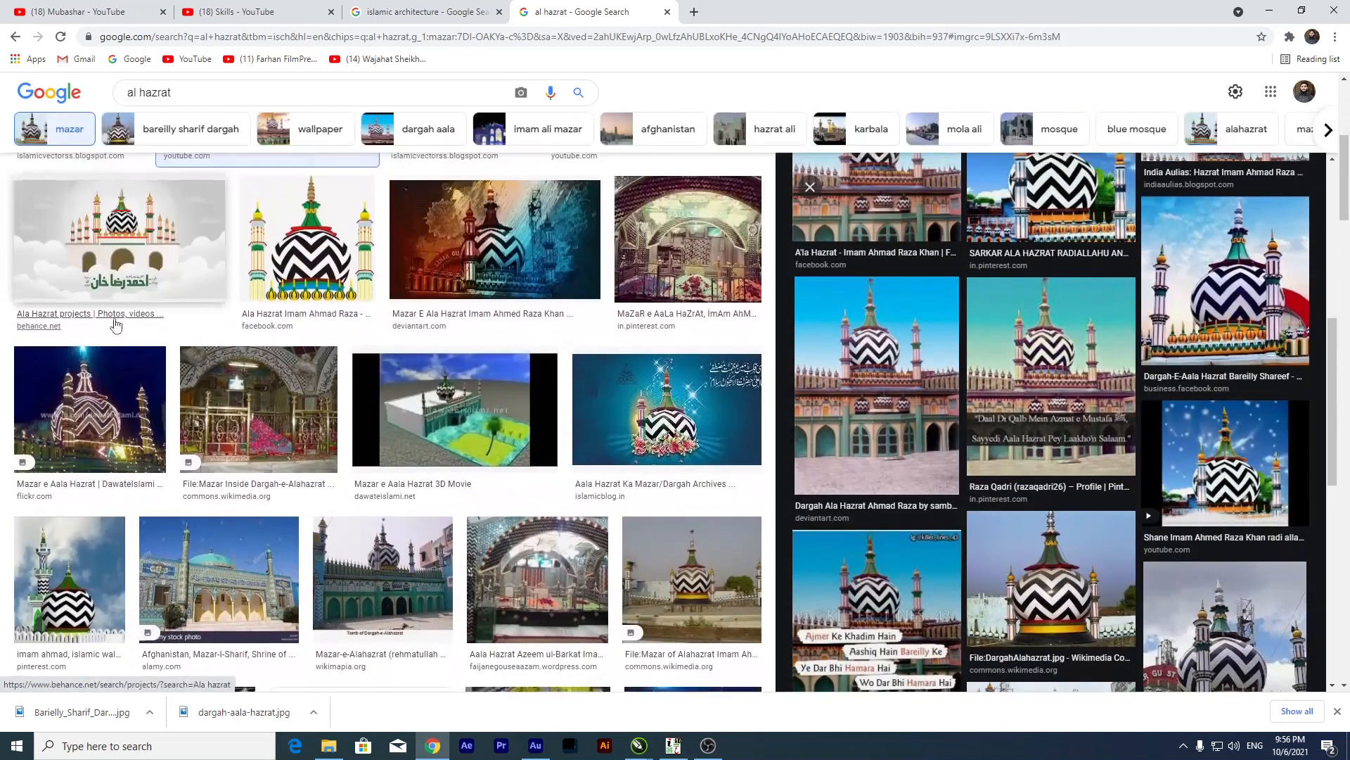
{"action": "left_click", "coordinate": [1277, 8]}
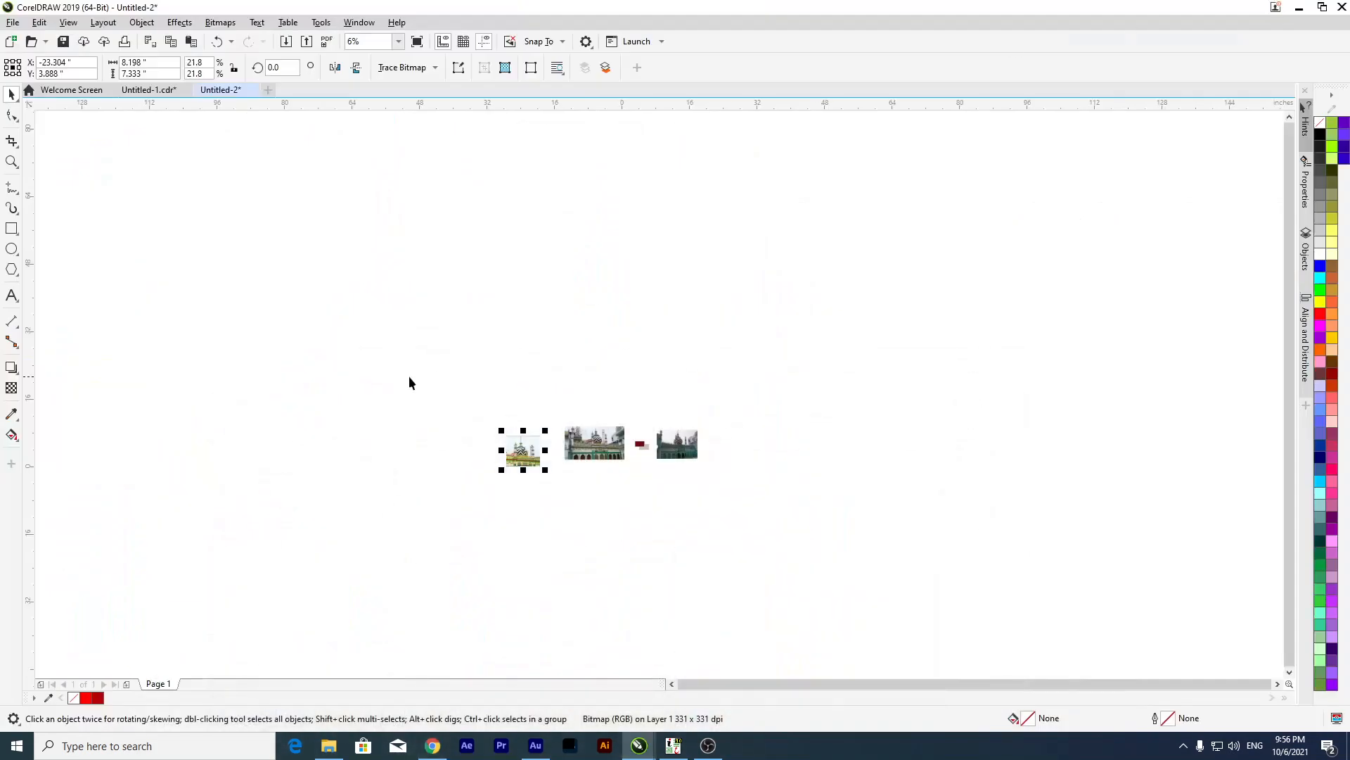
In CorelDRAW, rearrange the dargah photos so the smaller, darker one sits between the large photo and the red background.
{"action": "left_click", "coordinate": [553, 453]}
{"action": "scroll", "coordinate": [546, 453], "scroll_direction": "up", "scroll_amount": 3}
{"action": "scroll", "coordinate": [754, 434], "scroll_direction": "up", "scroll_amount": 3}
{"action": "scroll", "coordinate": [754, 434], "scroll_direction": "down", "scroll_amount": 2}
{"action": "left_click_drag", "start_coordinate": [754, 434], "coordinate": [567, 377]}
{"action": "left_click_drag", "start_coordinate": [1230, 427], "coordinate": [680, 465]}
{"action": "left_click_drag", "start_coordinate": [619, 422], "coordinate": [468, 390]}
{"action": "left_click", "coordinate": [796, 475]}
{"action": "left_click_drag", "start_coordinate": [795, 476], "coordinate": [779, 406]}
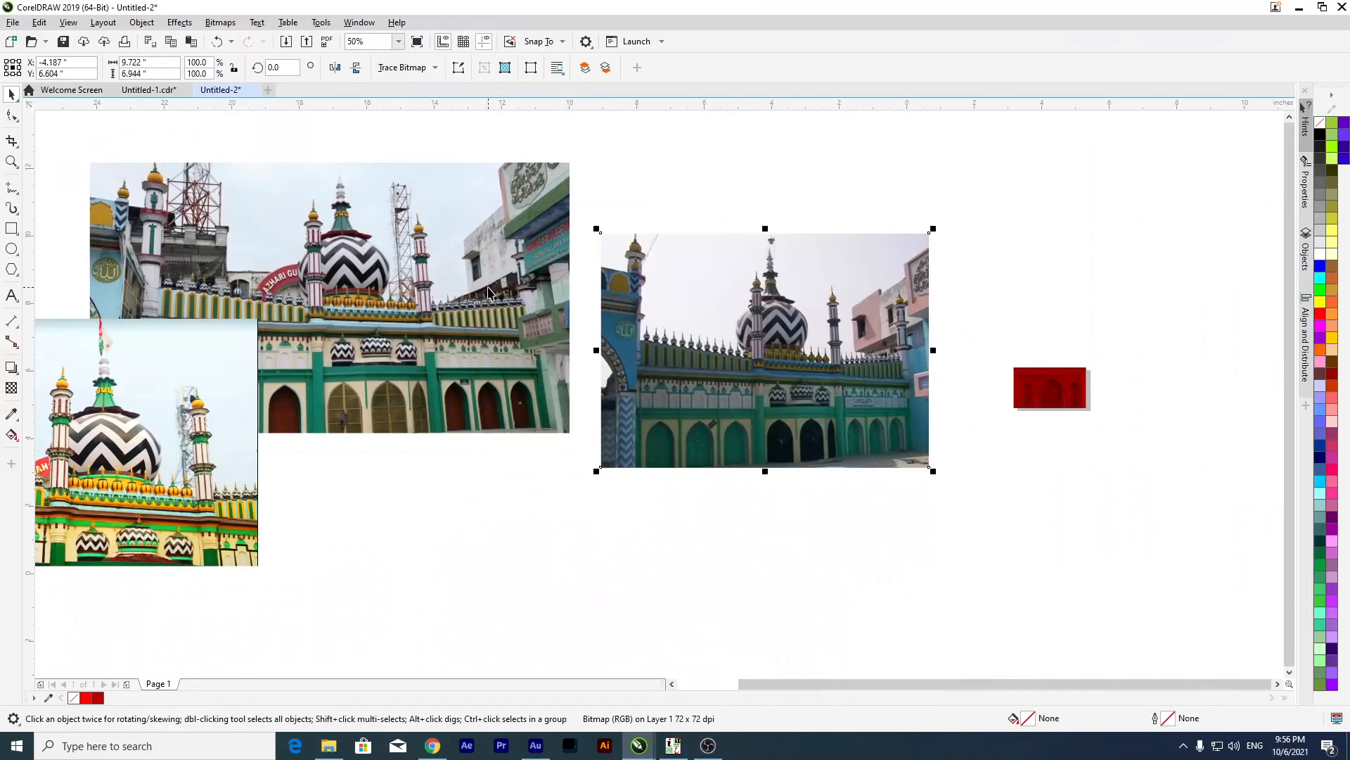
{"action": "left_click", "coordinate": [177, 24]}
{"action": "mouse_move", "coordinate": [227, 76]}
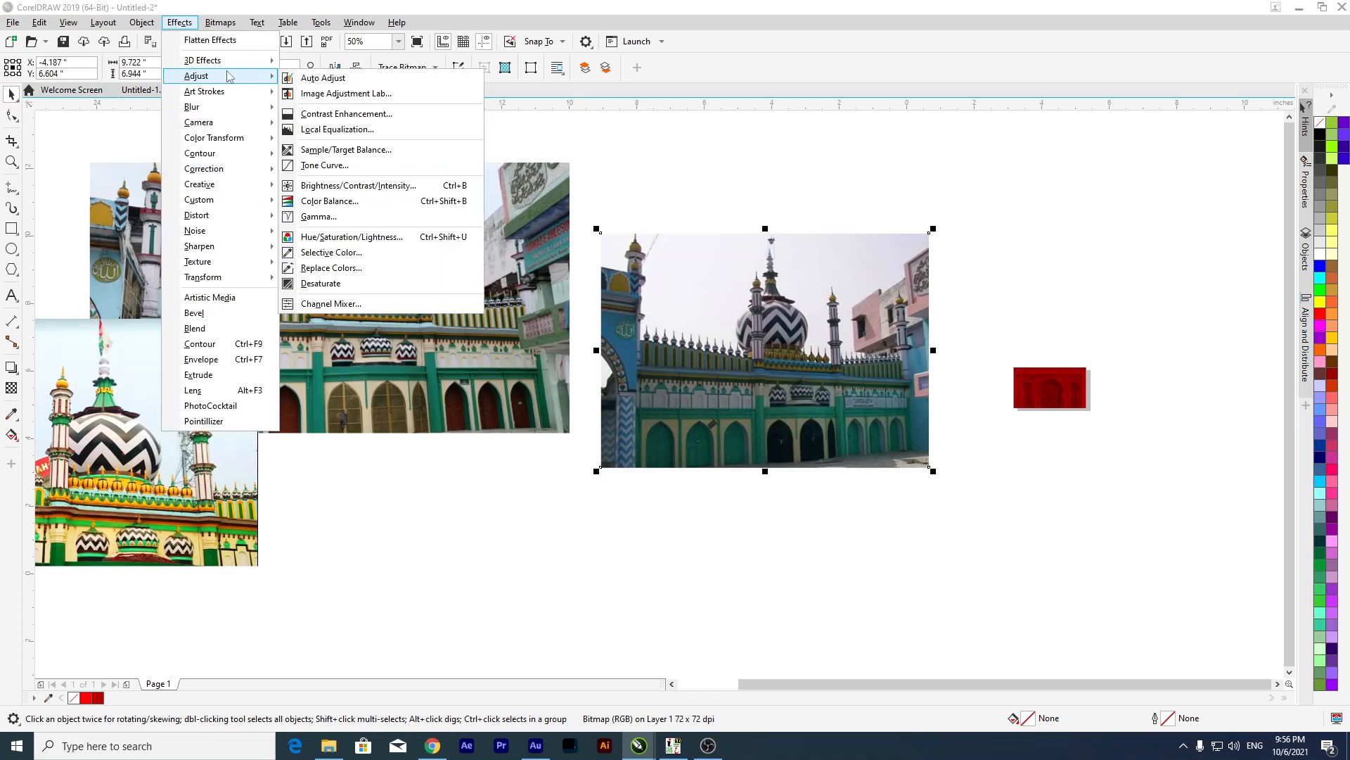
{"action": "left_click", "coordinate": [343, 94]}
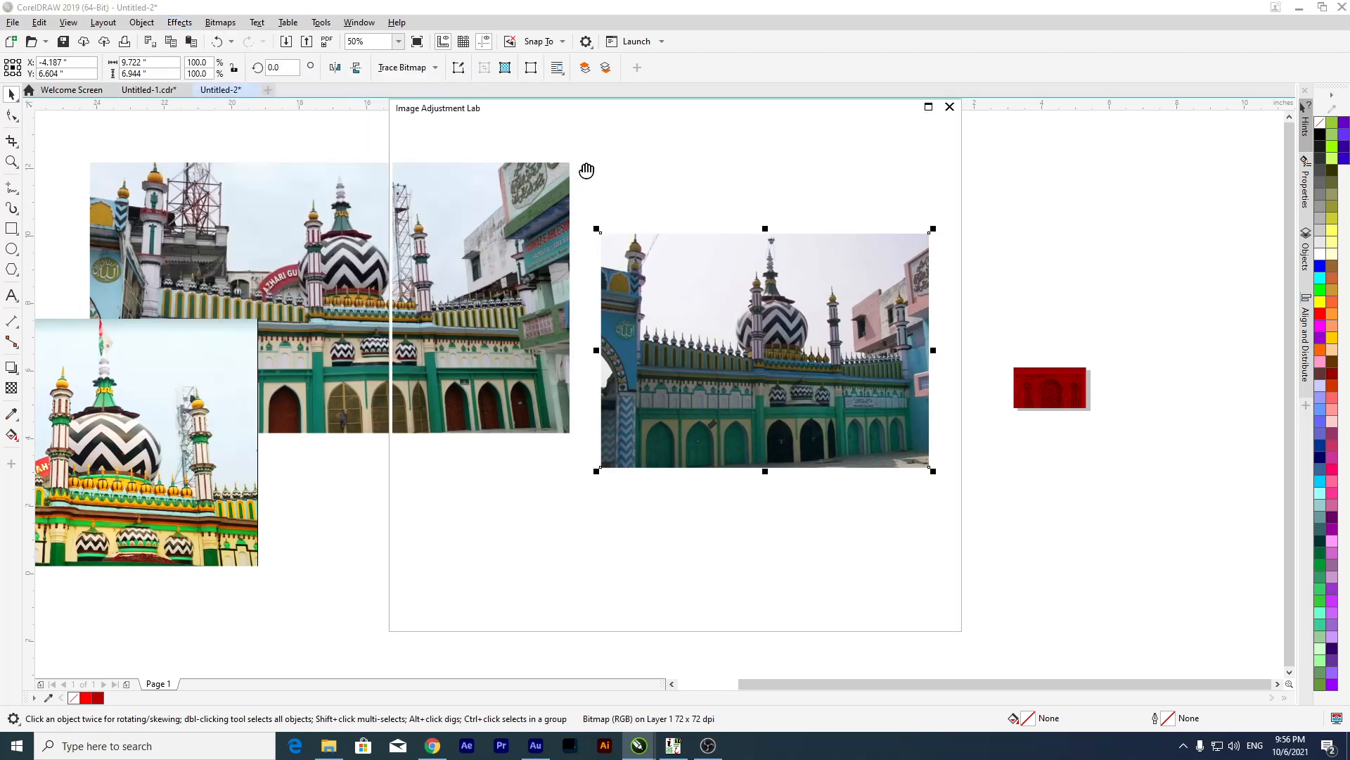
{"action": "left_click_drag", "start_coordinate": [642, 110], "coordinate": [511, 78]}
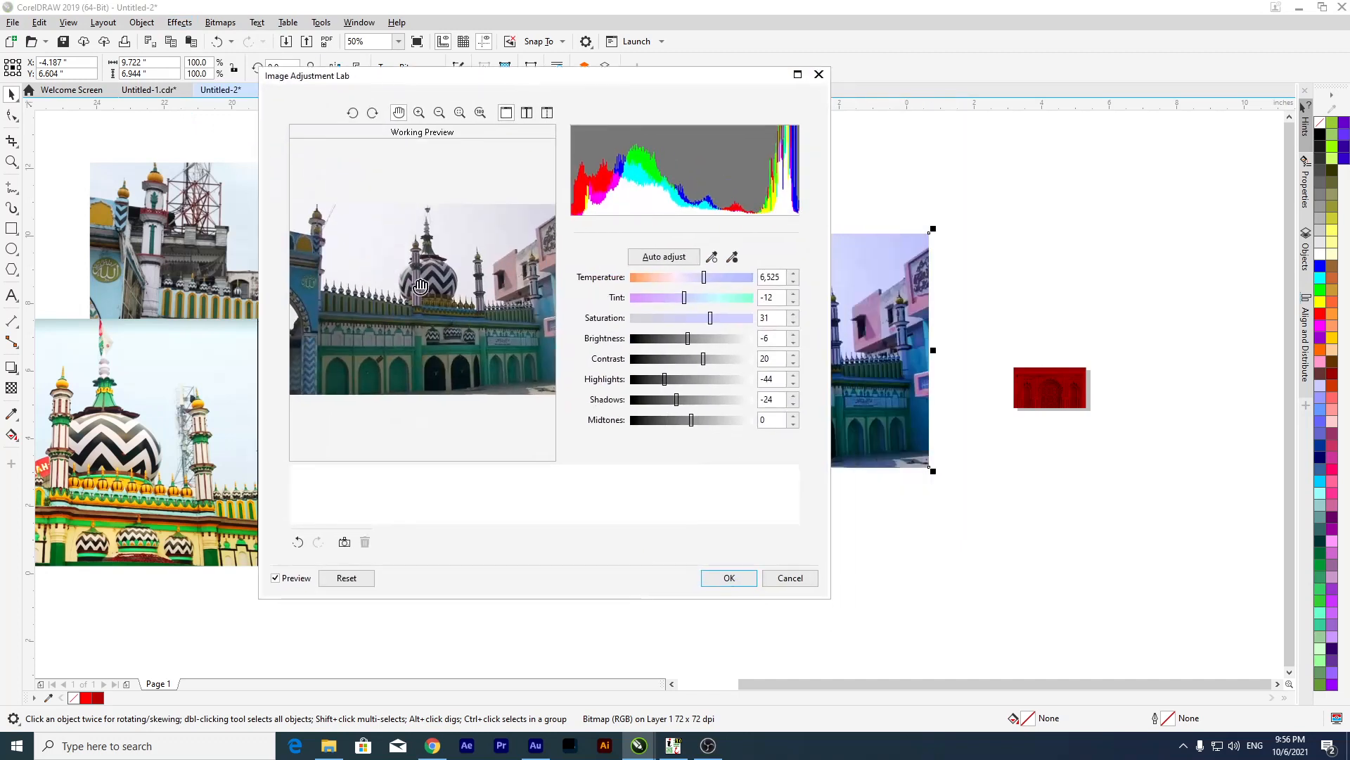
{"action": "left_click", "coordinate": [347, 579]}
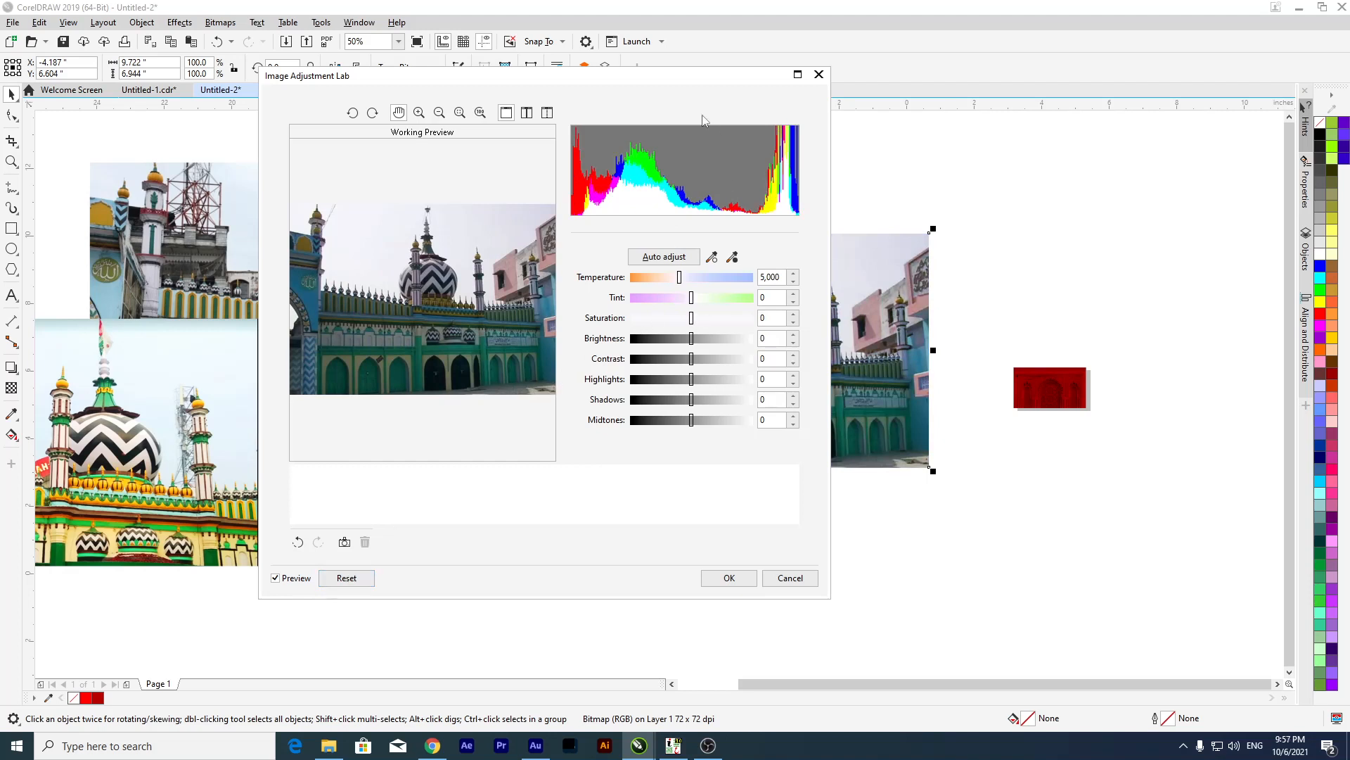
{"action": "left_click_drag", "start_coordinate": [719, 84], "coordinate": [580, 149]}
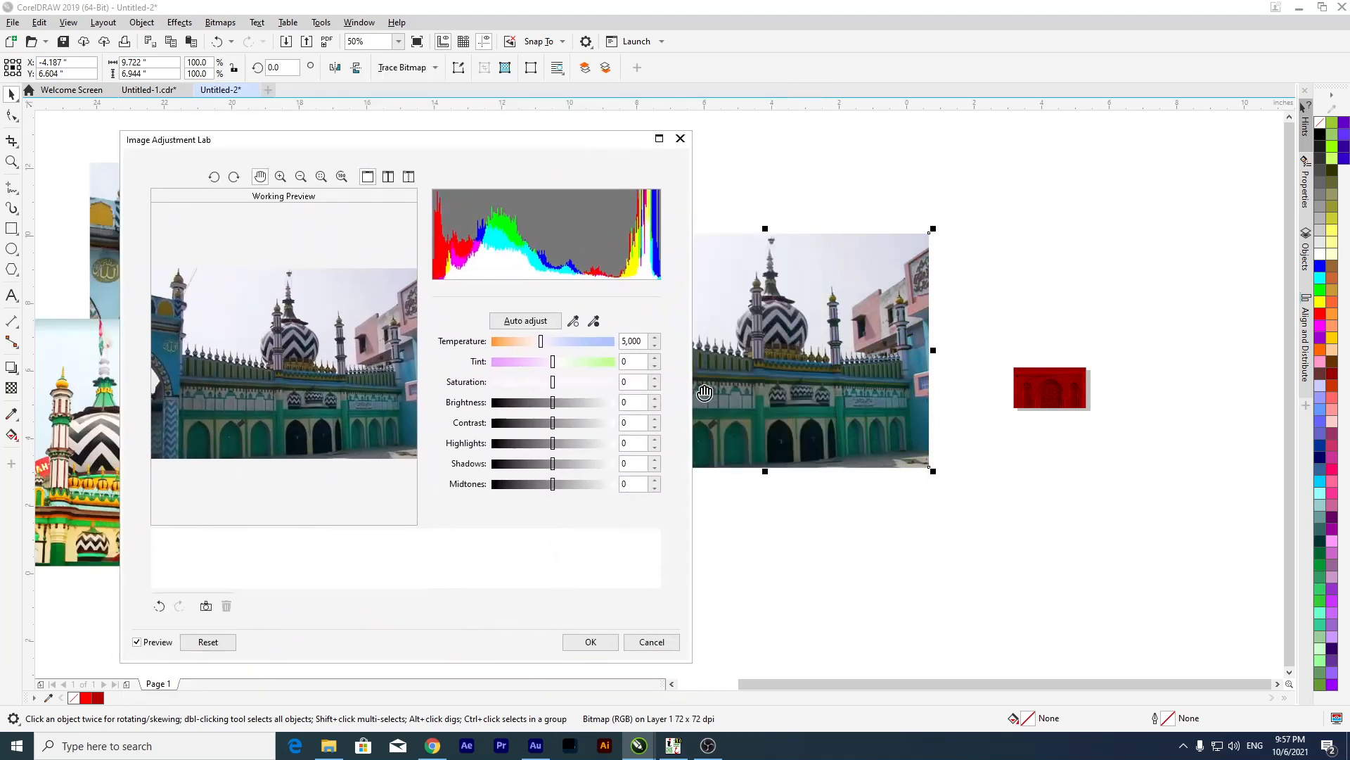
{"action": "left_click_drag", "start_coordinate": [553, 382], "coordinate": [569, 382]}
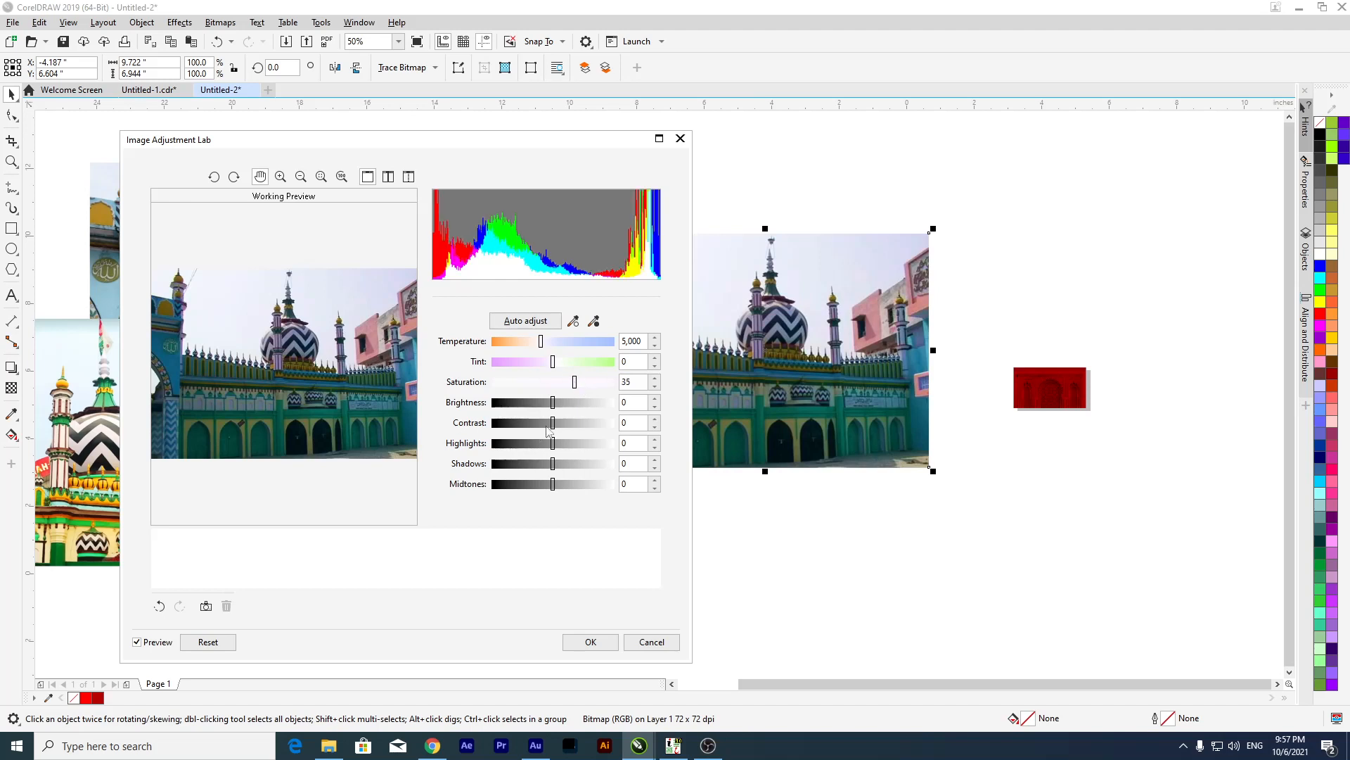
{"action": "left_click_drag", "start_coordinate": [556, 426], "coordinate": [569, 427]}
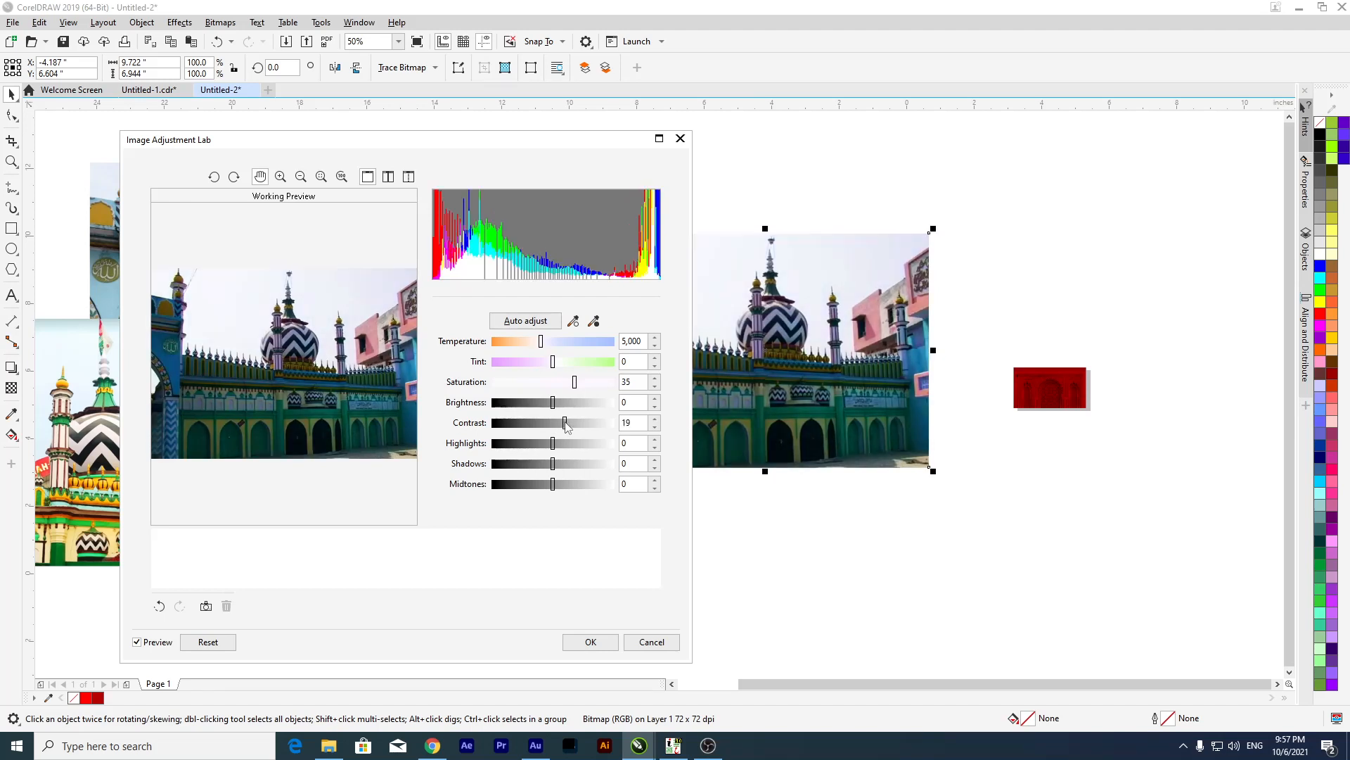
{"action": "left_click_drag", "start_coordinate": [553, 463], "coordinate": [541, 464]}
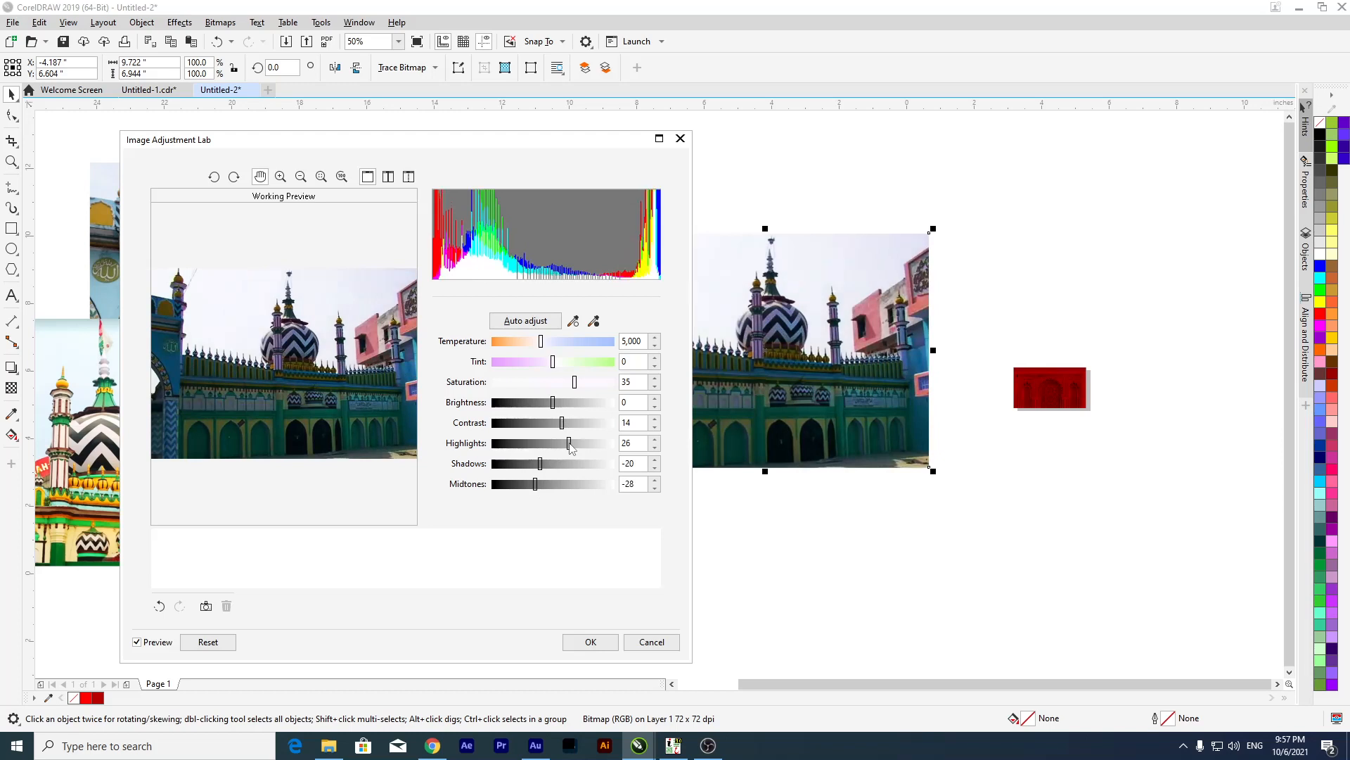
{"action": "left_click", "coordinate": [651, 643]}
Delete the smaller, darker dargah photo and move the large dargah photo toward the red background into the freed space.
{"action": "left_click", "coordinate": [714, 492]}
{"action": "left_click_drag", "start_coordinate": [723, 446], "coordinate": [762, 535]}
{"action": "key", "text": "Delete"}
{"action": "left_click_drag", "start_coordinate": [436, 358], "coordinate": [643, 427]}
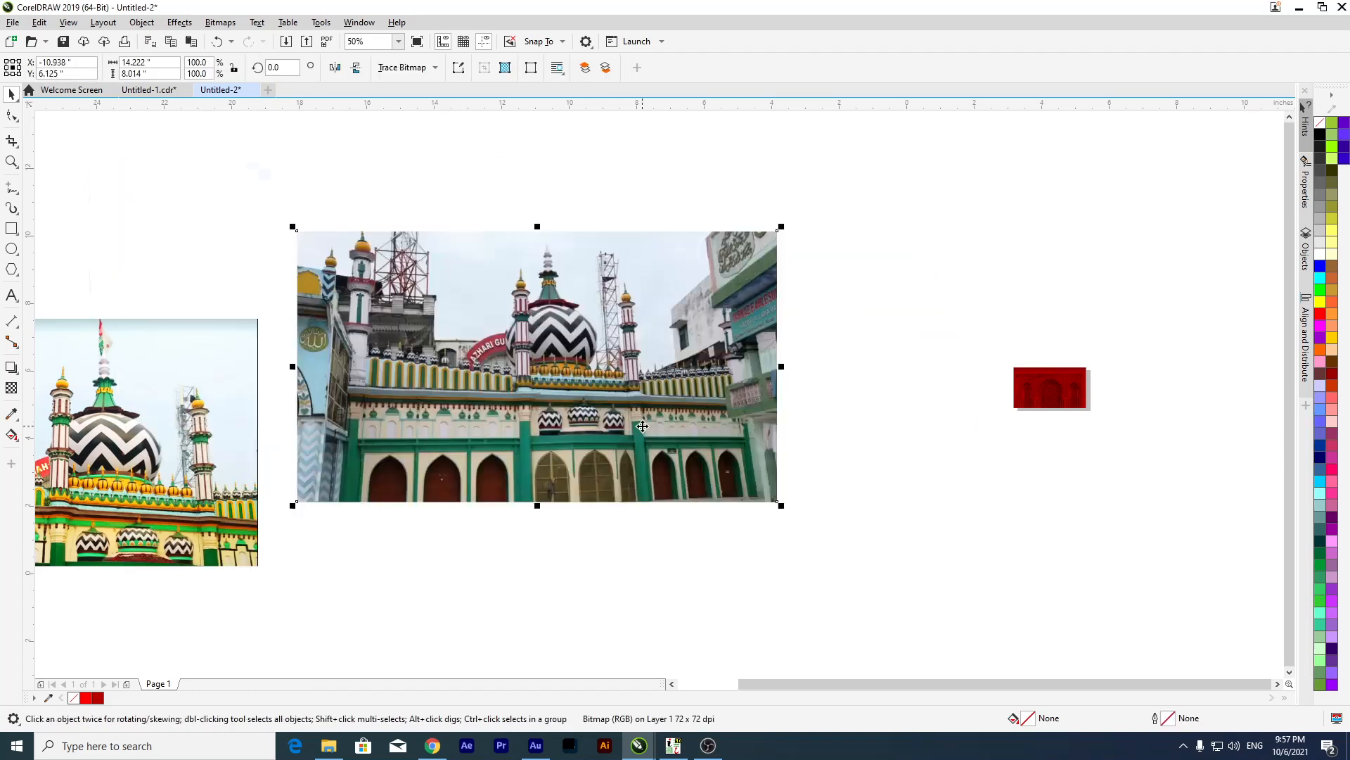
Open the large dargah photo in the Image Adjustment Lab, reset all settings and set Saturation to 50.
{"action": "left_click", "coordinate": [211, 23]}
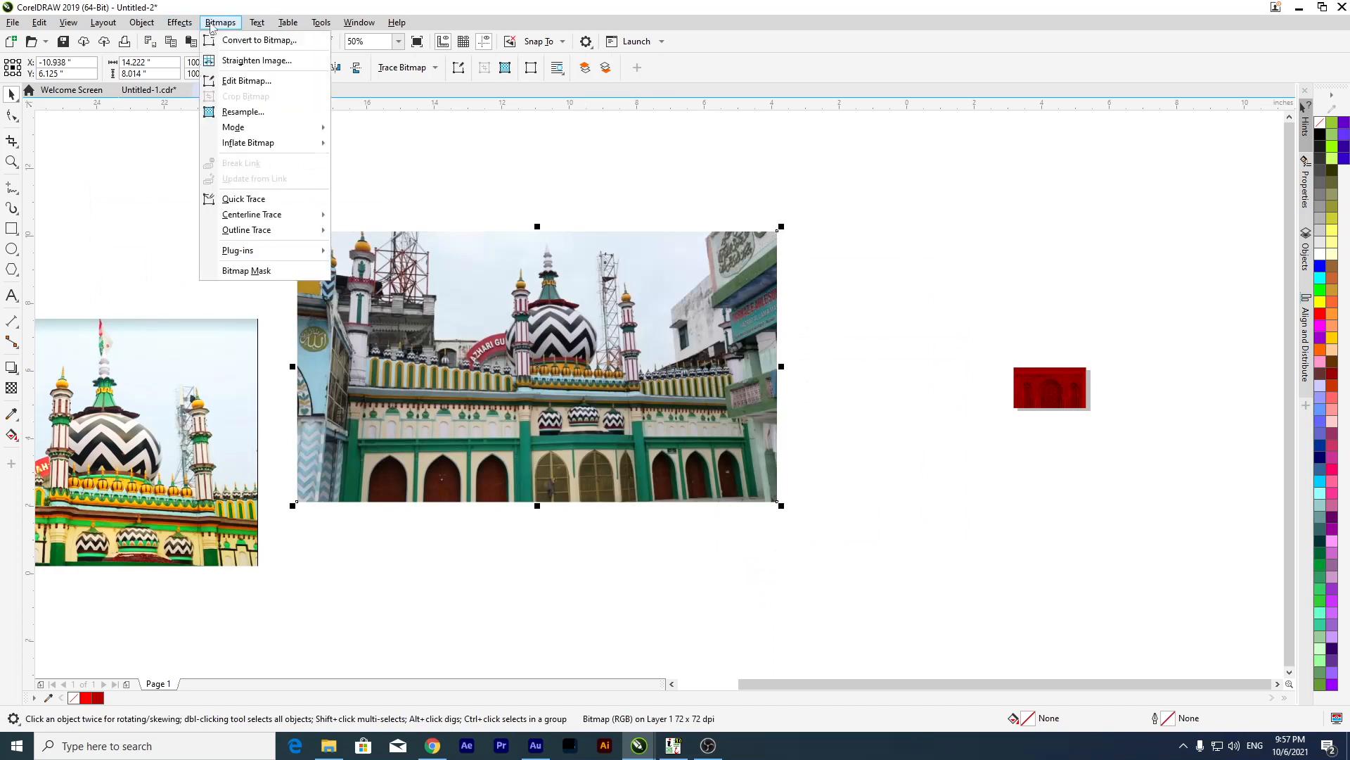
{"action": "mouse_move", "coordinate": [180, 22]}
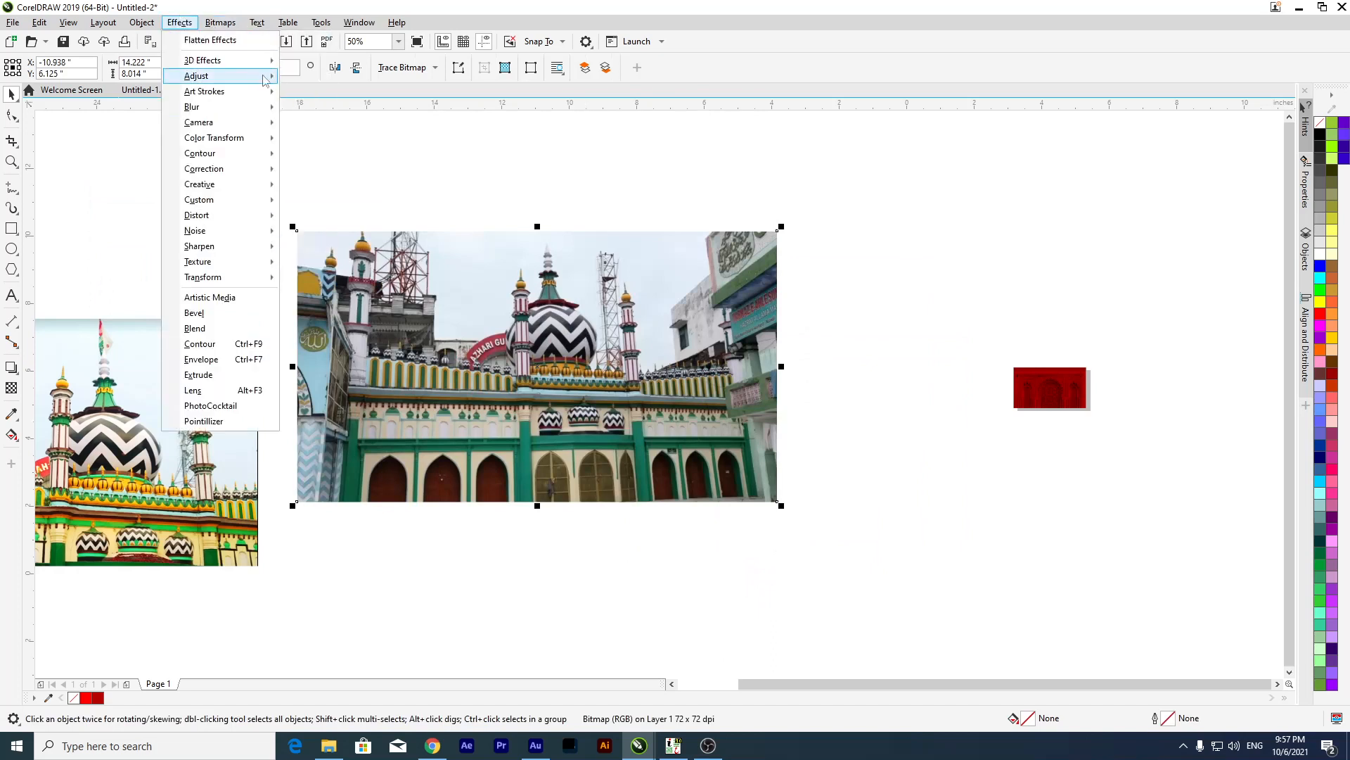
{"action": "mouse_move", "coordinate": [263, 76]}
{"action": "left_click", "coordinate": [340, 95]}
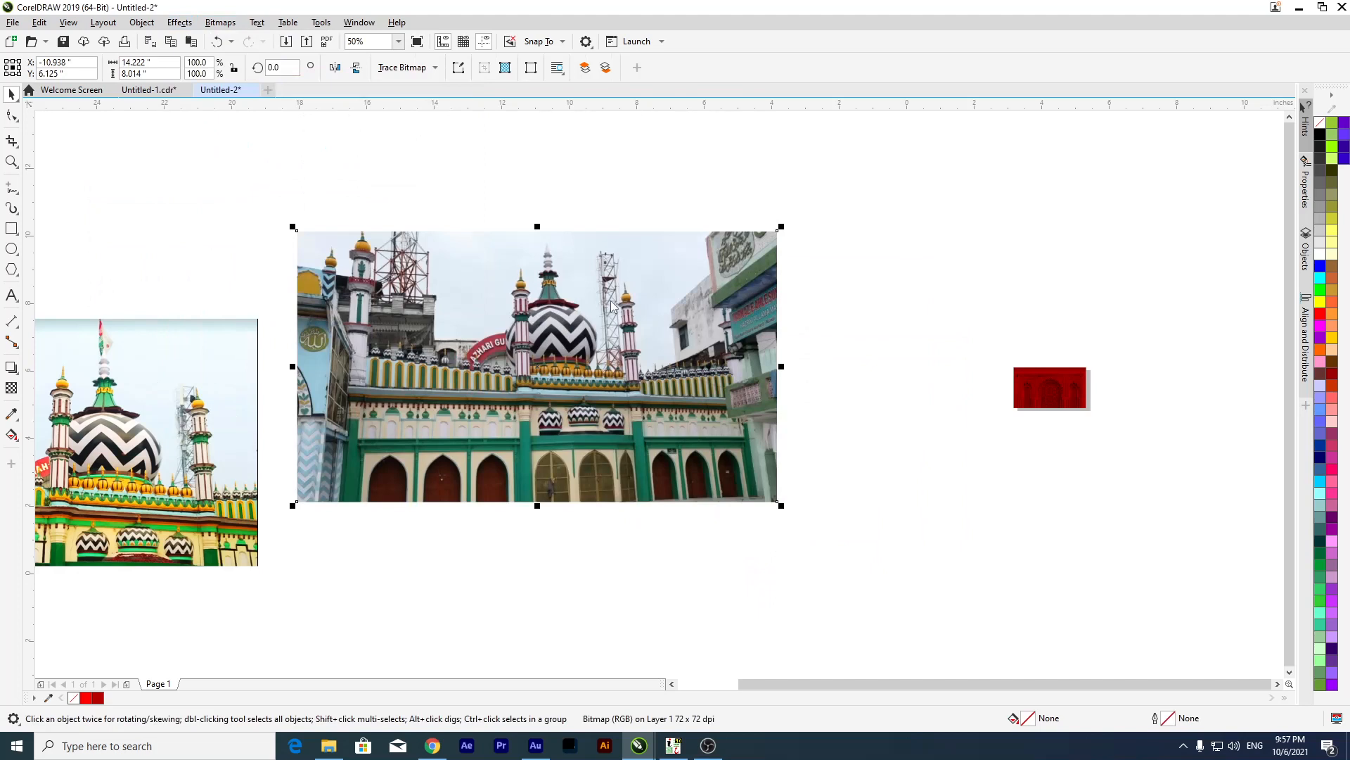
{"action": "left_click_drag", "start_coordinate": [633, 115], "coordinate": [575, 85]}
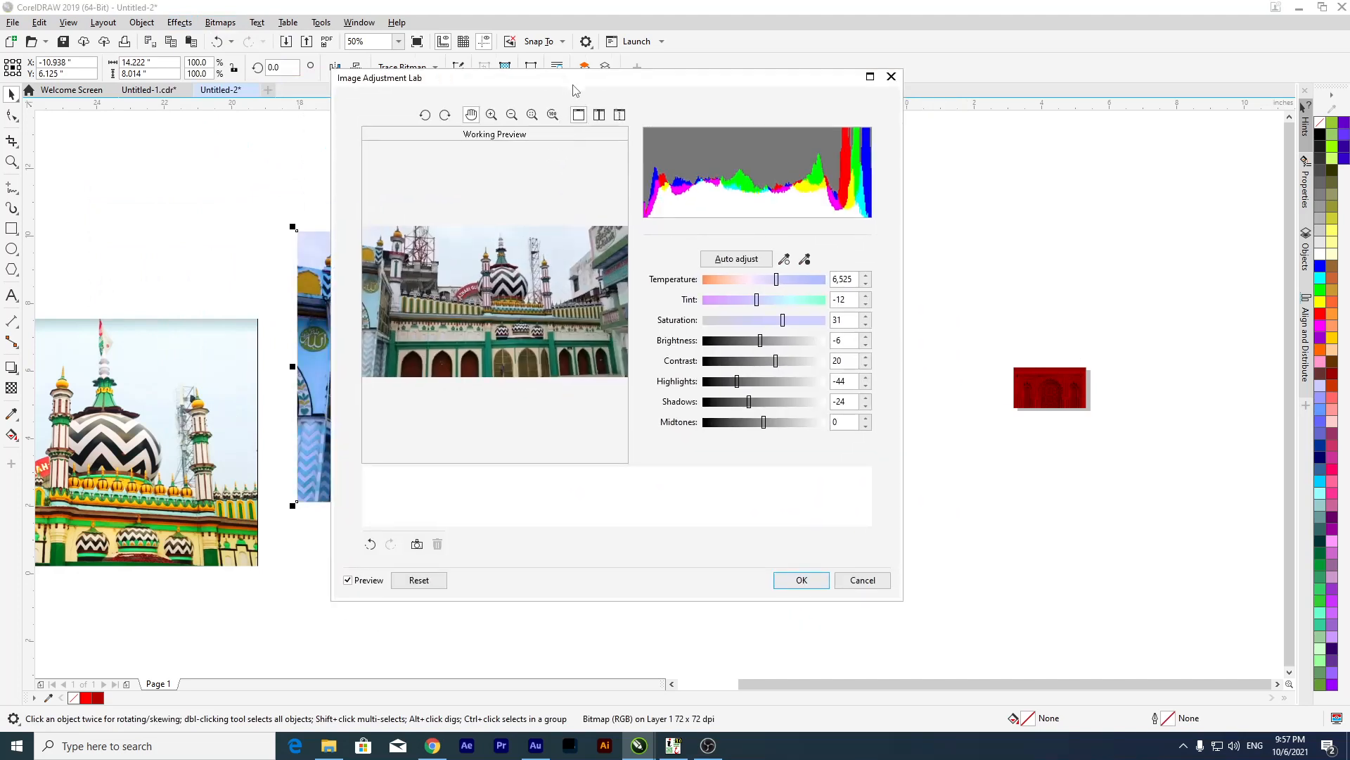
{"action": "left_click", "coordinate": [416, 581]}
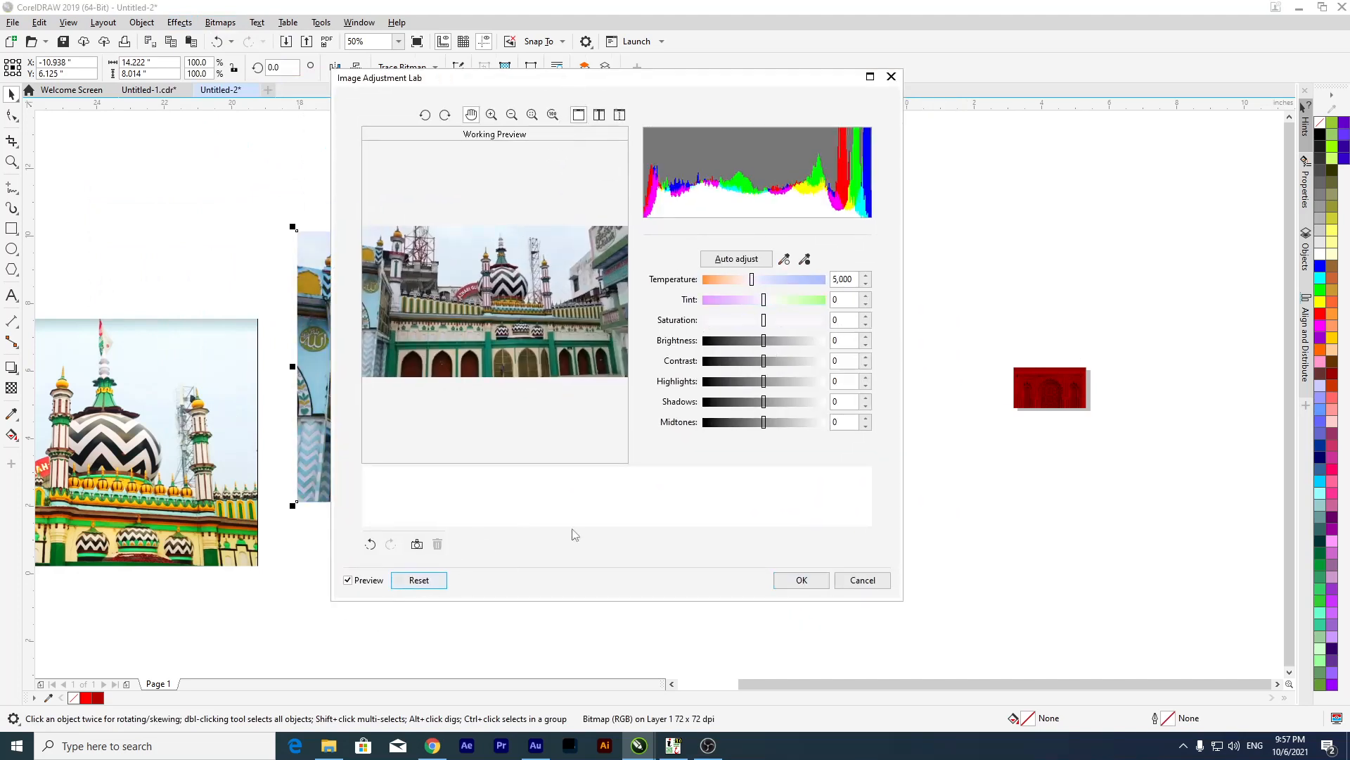
{"action": "left_click_drag", "start_coordinate": [764, 321], "coordinate": [796, 320]}
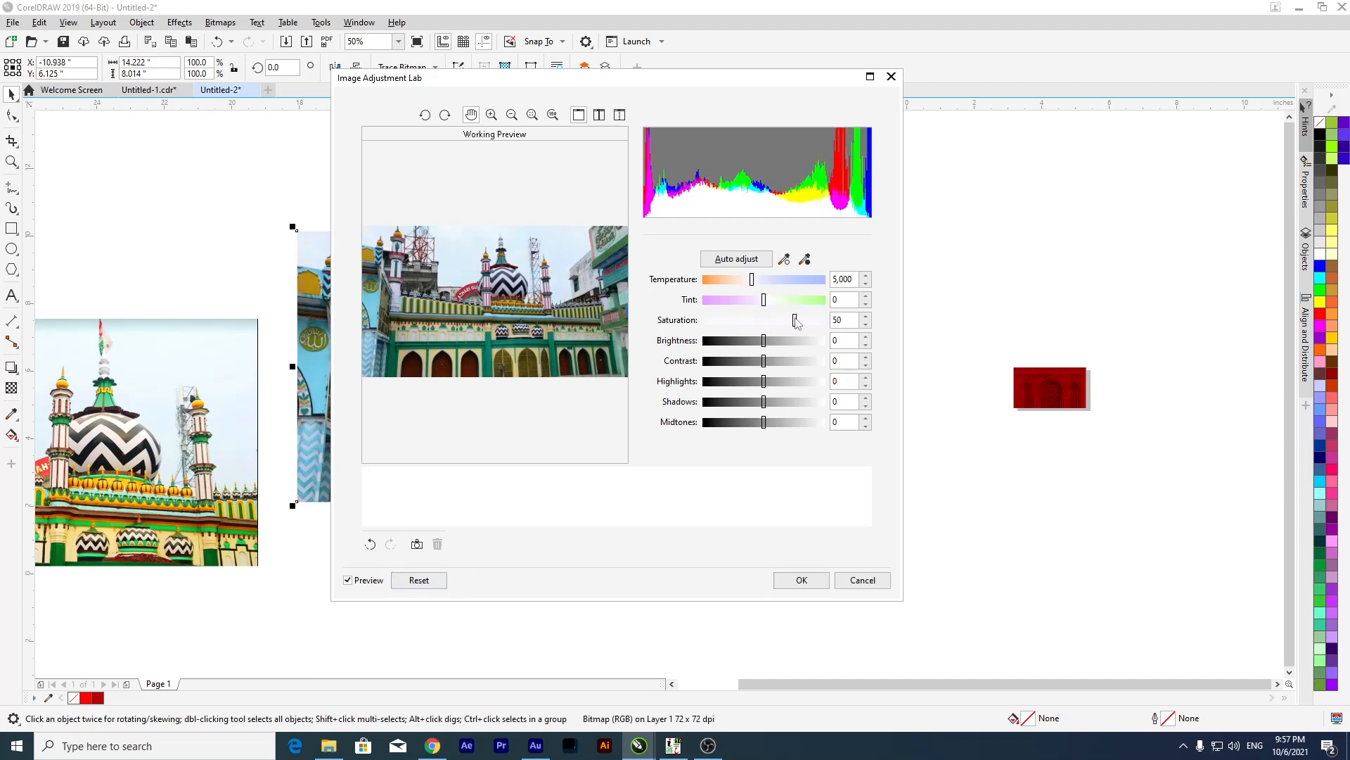
{"action": "left_click_drag", "start_coordinate": [700, 68], "coordinate": [761, 79]}
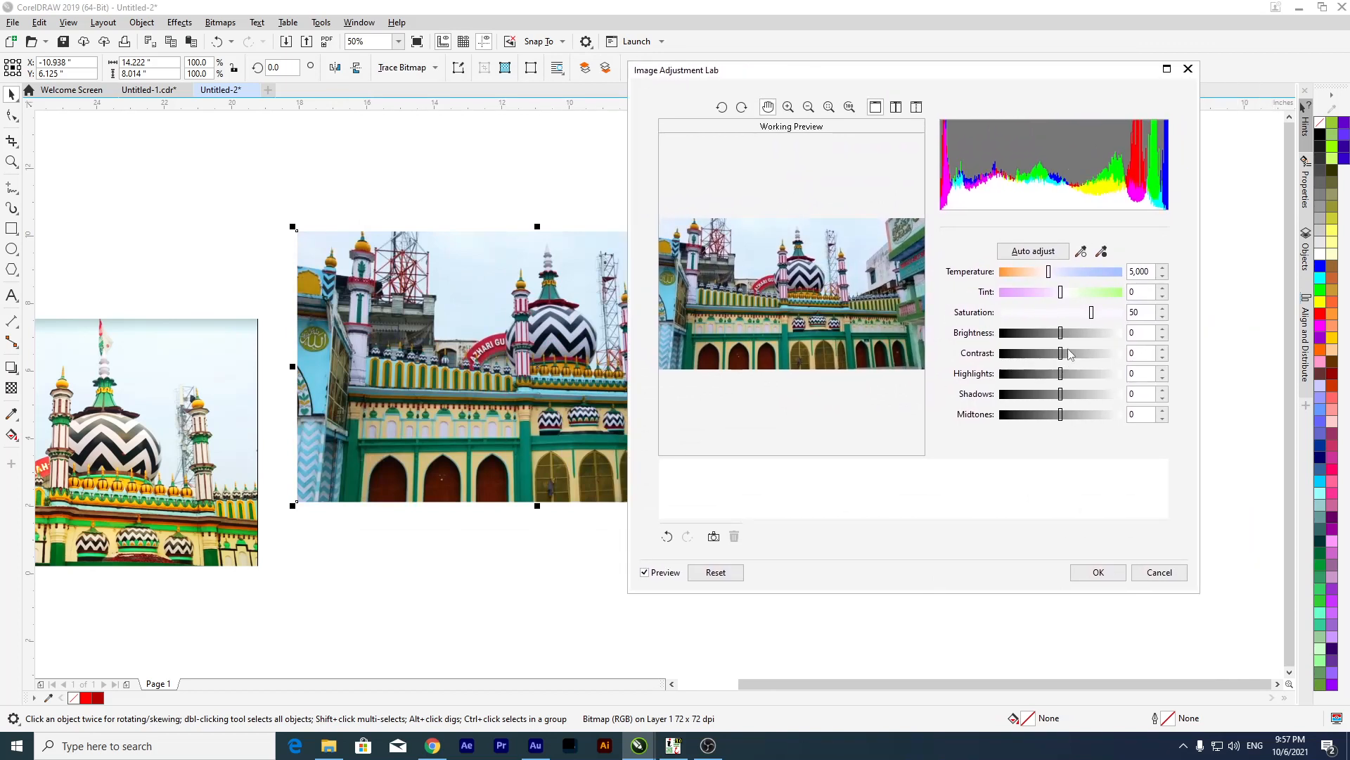
Set Contrast to 17, Highlights to 0, Shadows to -18 and Midtones to -18, and apply the adjustments to the photo.
{"action": "left_click_drag", "start_coordinate": [1058, 351], "coordinate": [1069, 353]}
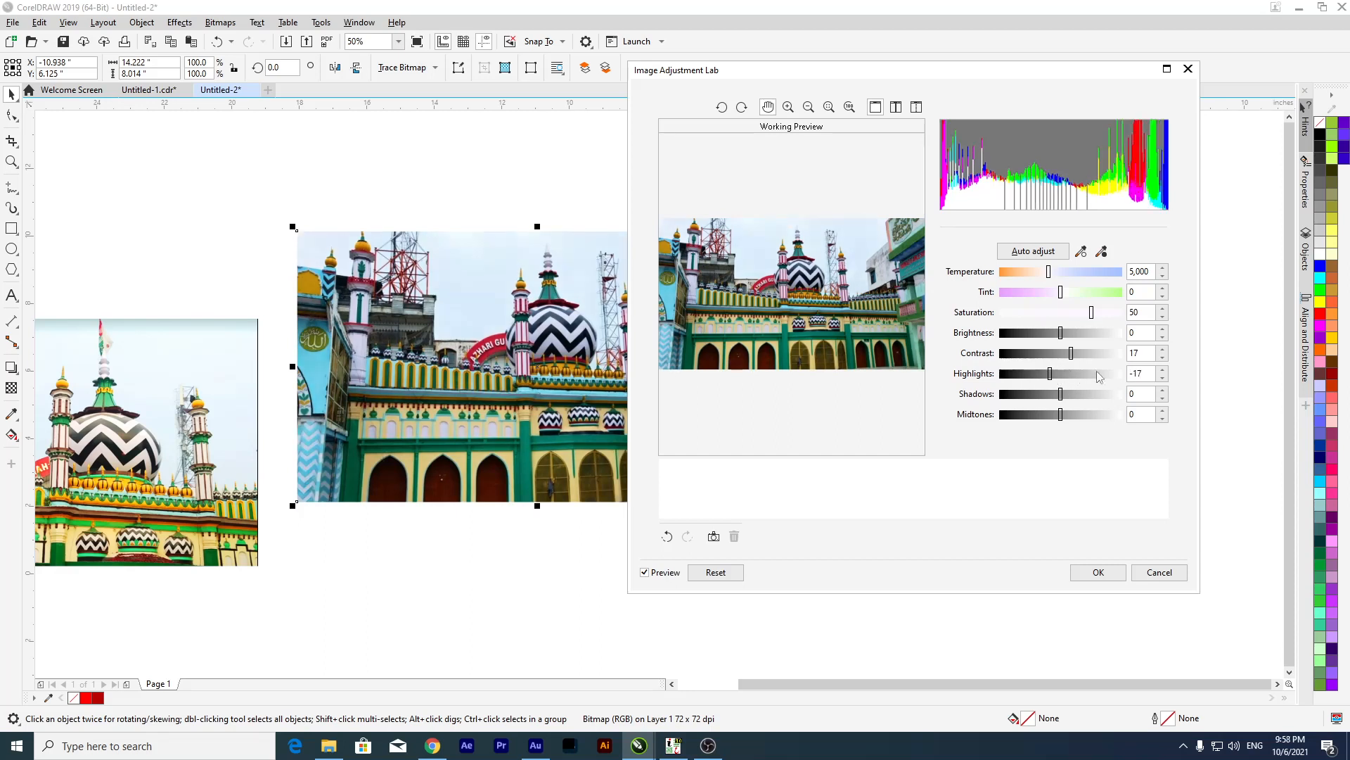
{"action": "type", "text": "0"}
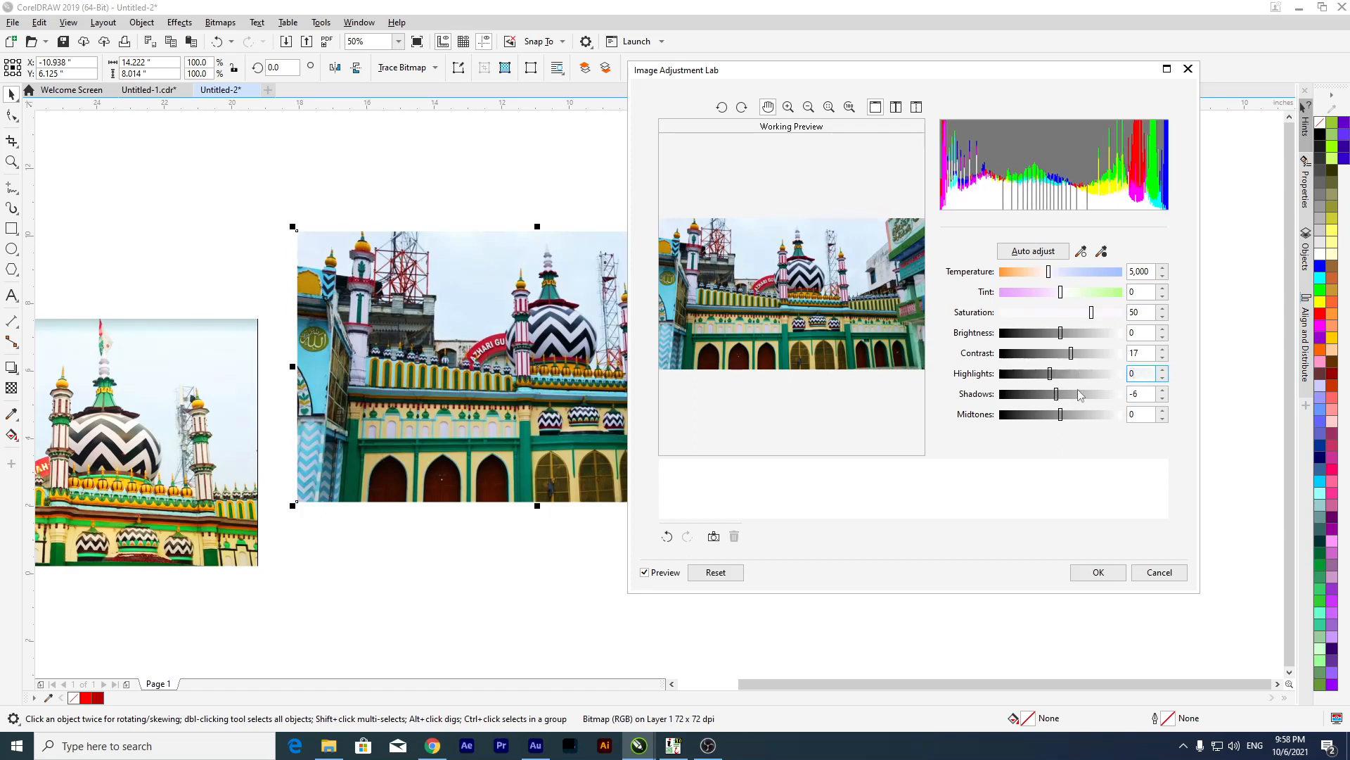
{"action": "left_click_drag", "start_coordinate": [1057, 394], "coordinate": [1047, 394]}
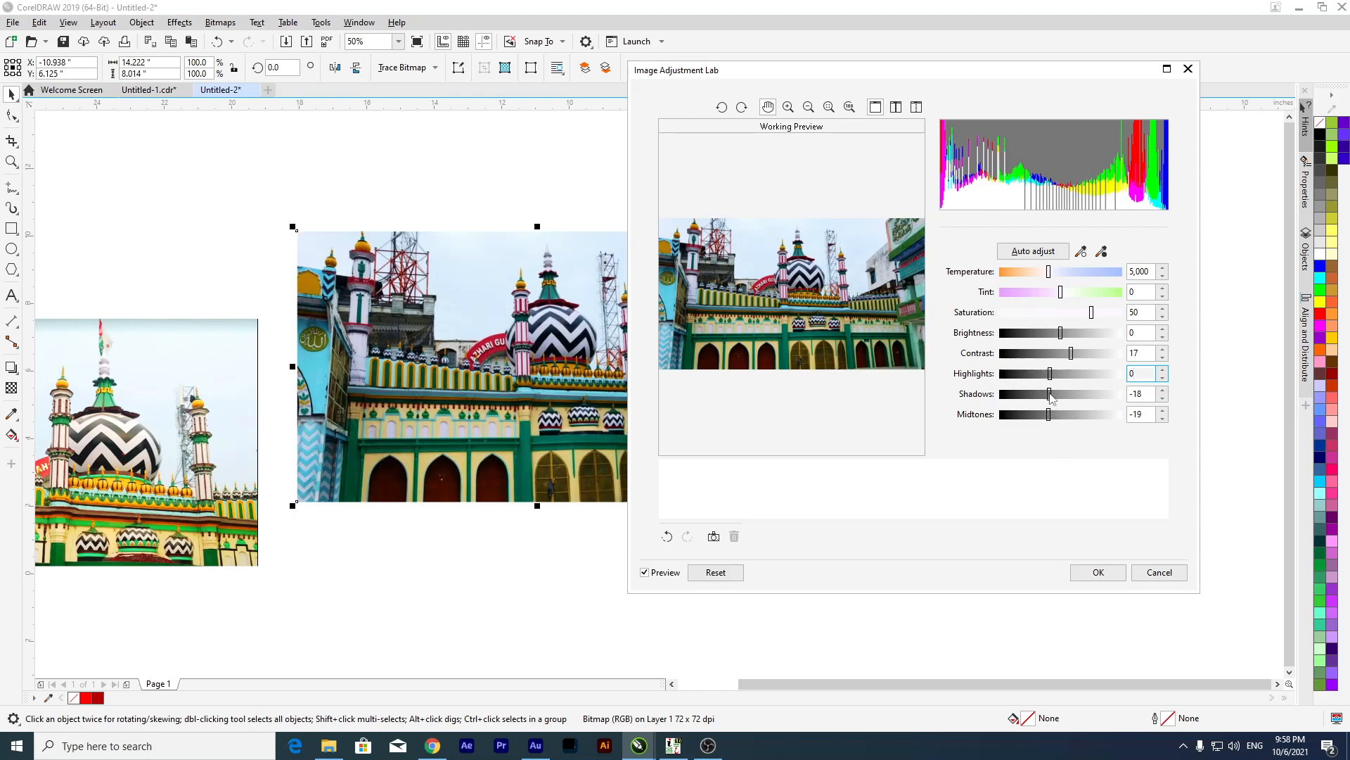
{"action": "left_click_drag", "start_coordinate": [1049, 414], "coordinate": [1047, 415]}
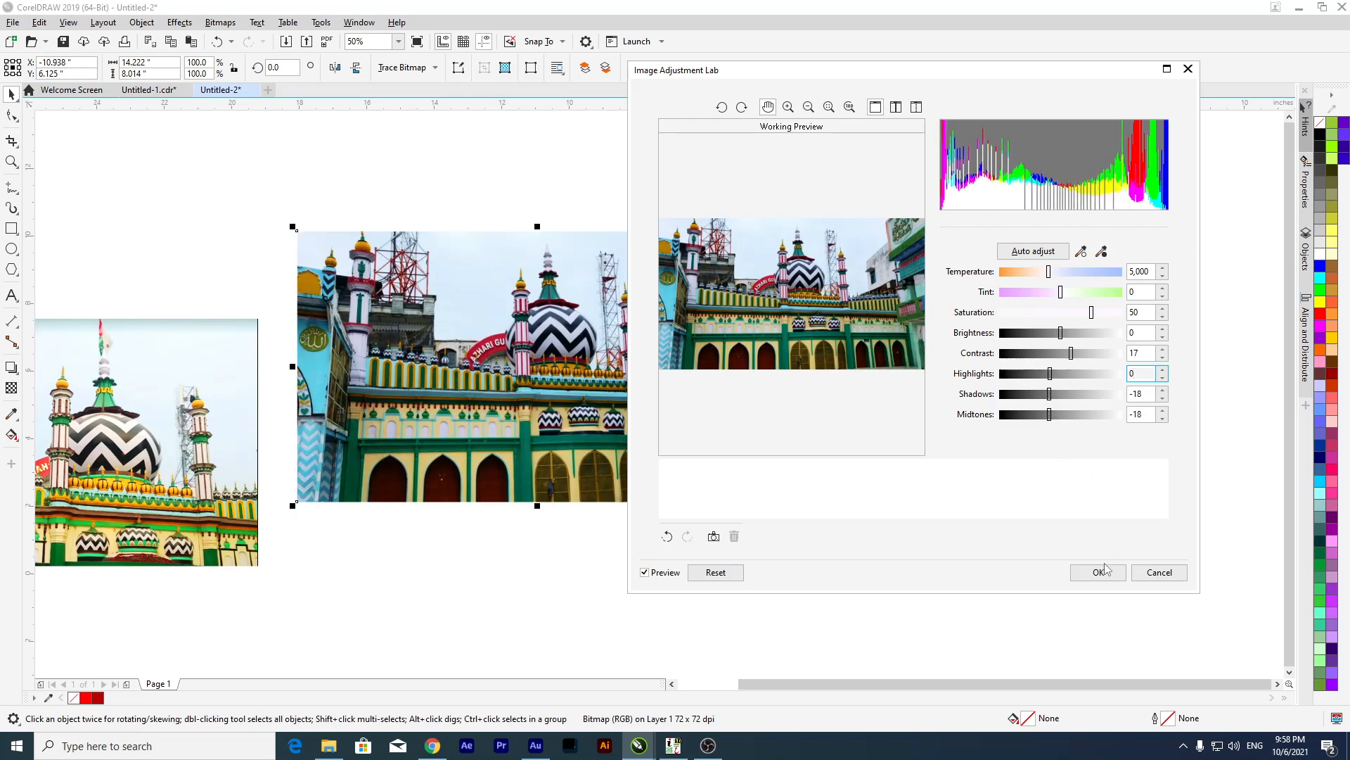
{"action": "left_click", "coordinate": [1098, 571]}
Delete the Wikimedia Commons photo, and move the adjusted dargah photo near the red background, scaled down to about 24.4%.
{"action": "left_click", "coordinate": [142, 395]}
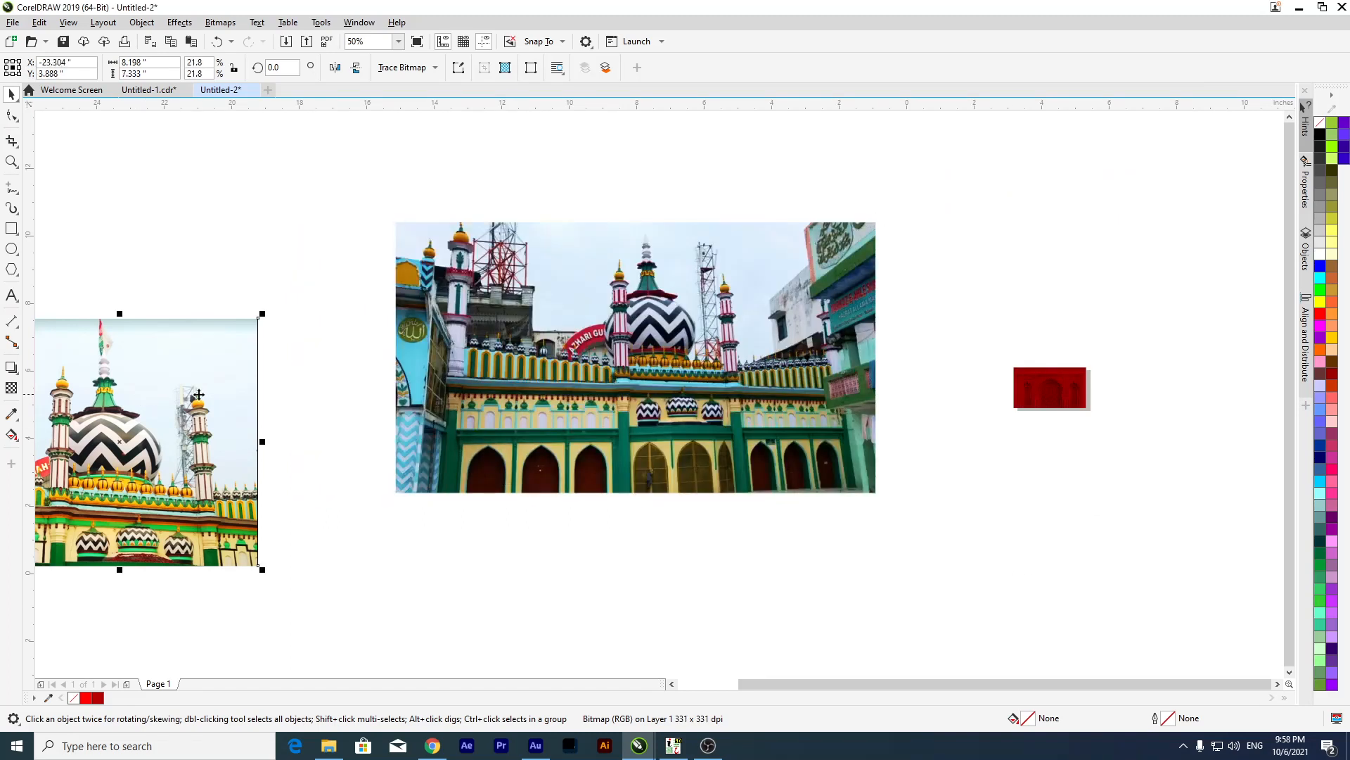
{"action": "key", "text": "Delete"}
{"action": "left_click_drag", "start_coordinate": [846, 241], "coordinate": [839, 281]}
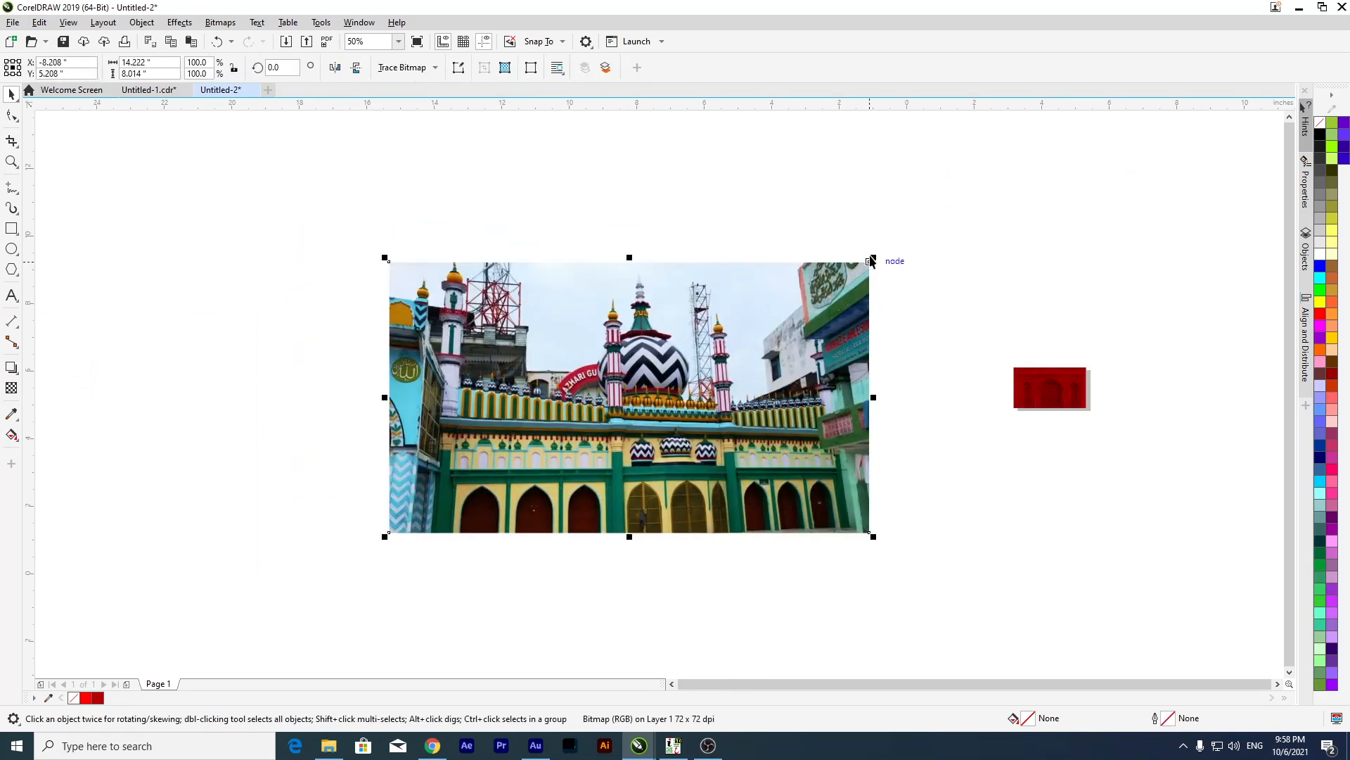
{"action": "left_click_drag", "start_coordinate": [873, 258], "coordinate": [750, 327]}
{"action": "left_click_drag", "start_coordinate": [723, 383], "coordinate": [1004, 275]}
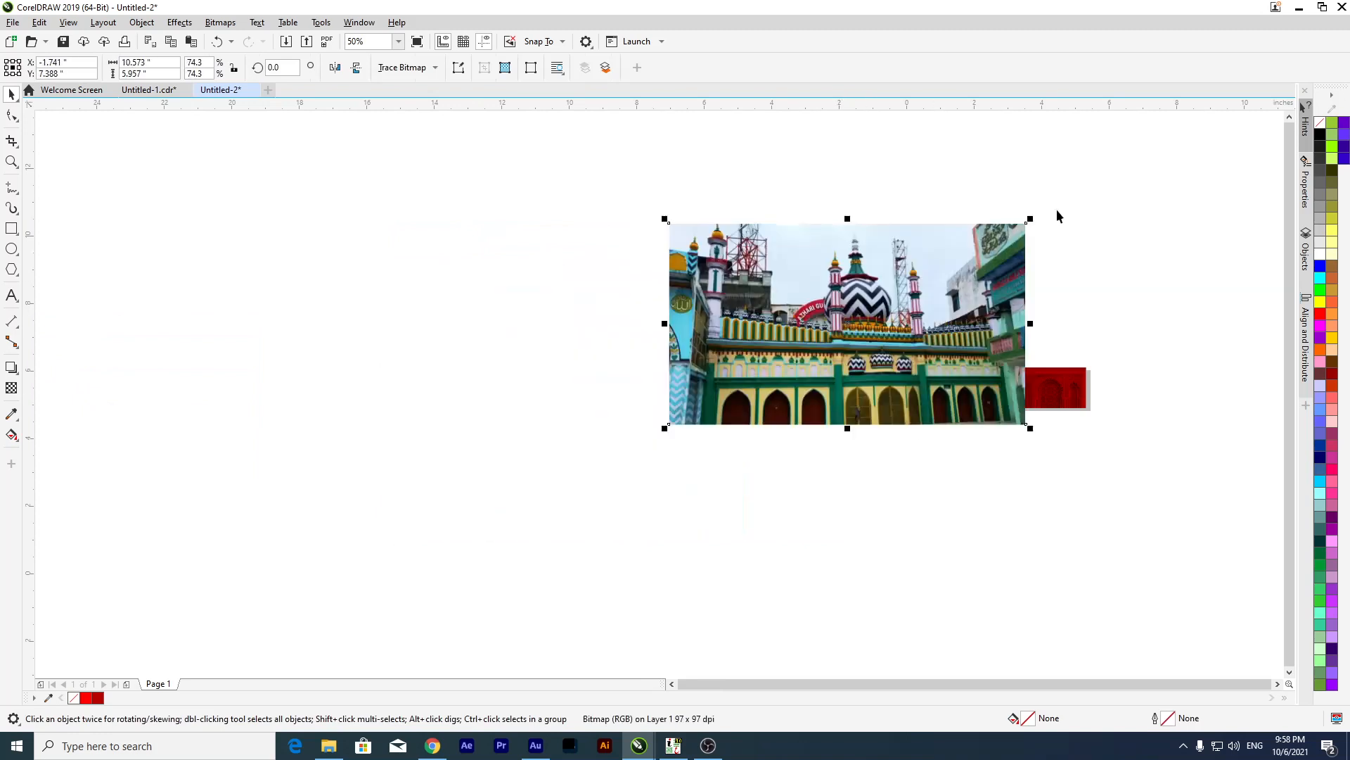
{"action": "left_click_drag", "start_coordinate": [1030, 223], "coordinate": [912, 286]}
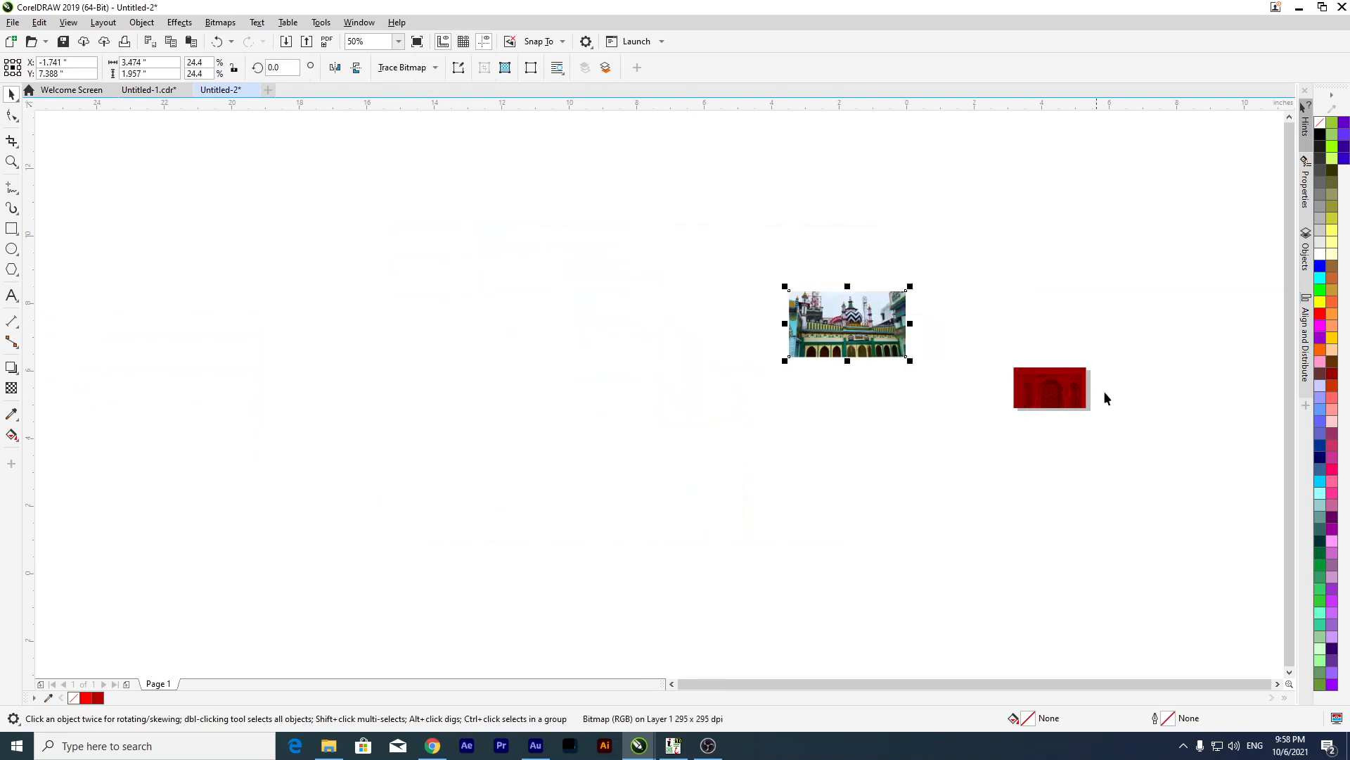
Shrink the dargah photo to slightly narrower than the red background and overlap it with the background's upper-left corner.
{"action": "scroll", "coordinate": [1128, 393], "scroll_direction": "up", "scroll_amount": 4}
{"action": "left_click_drag", "start_coordinate": [214, 236], "coordinate": [626, 434]}
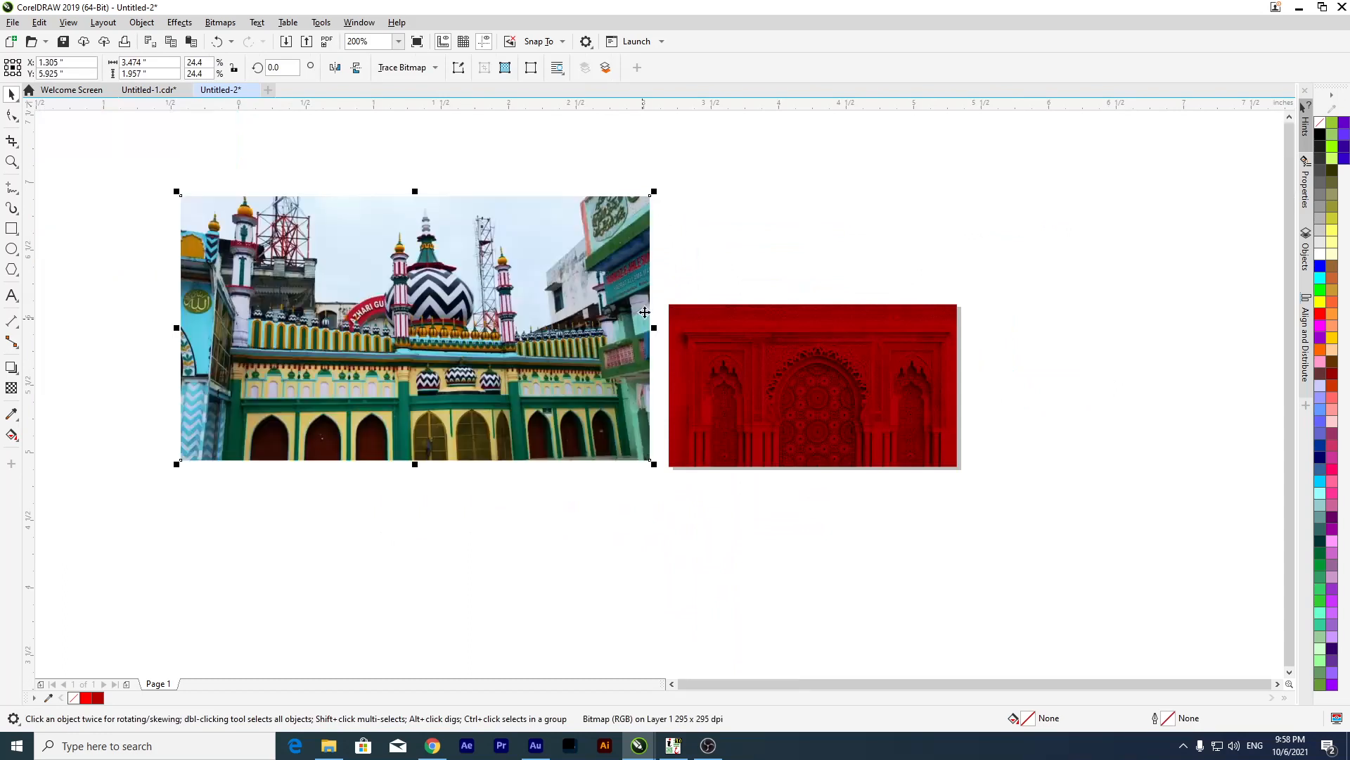
{"action": "left_click_drag", "start_coordinate": [653, 191], "coordinate": [551, 252]}
{"action": "left_click_drag", "start_coordinate": [422, 347], "coordinate": [580, 364]}
Apply a vertical fountain transparency to the dargah photo, fading it out downward from the middle of the building.
{"action": "left_click", "coordinate": [12, 369]}
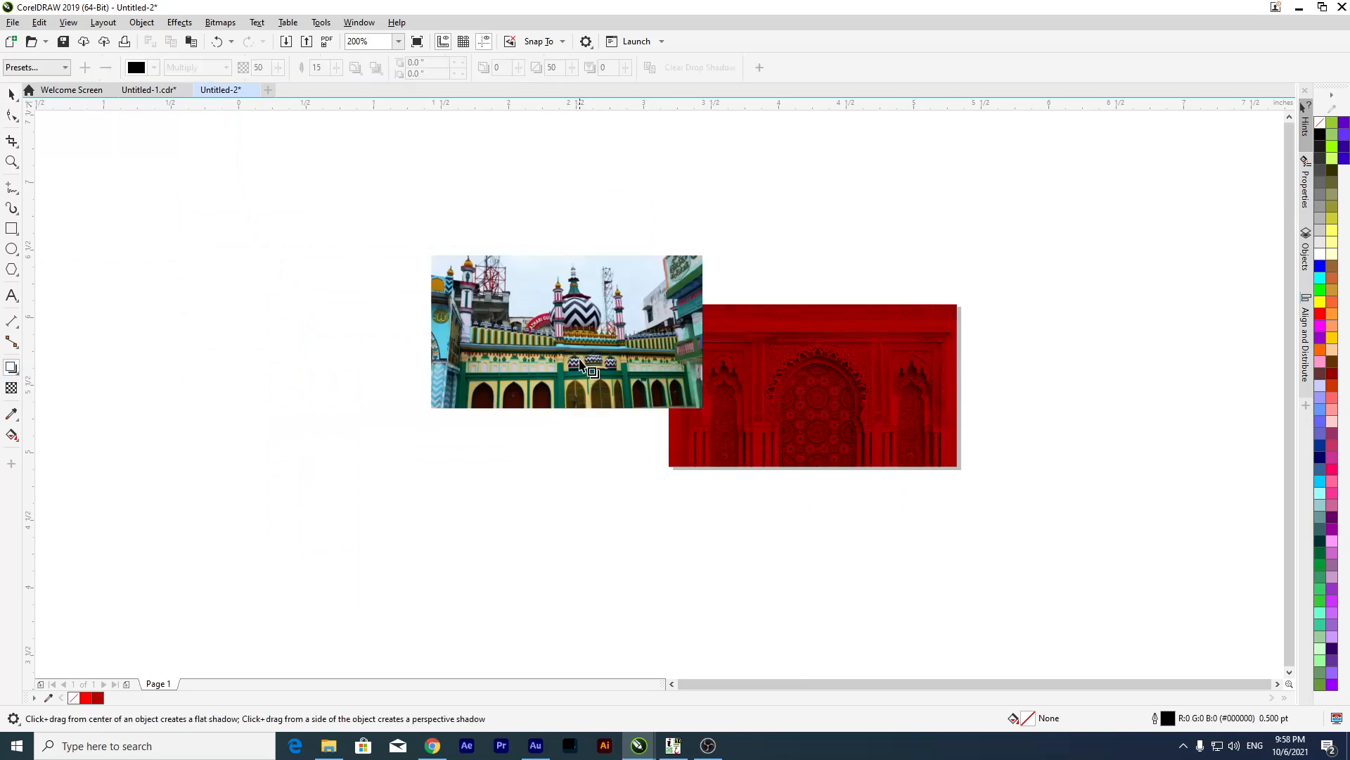
{"action": "left_click", "coordinate": [591, 372]}
{"action": "left_click", "coordinate": [11, 388]}
{"action": "left_click_drag", "start_coordinate": [579, 345], "coordinate": [578, 397]}
{"action": "scroll", "coordinate": [580, 360], "scroll_direction": "up", "scroll_amount": 2}
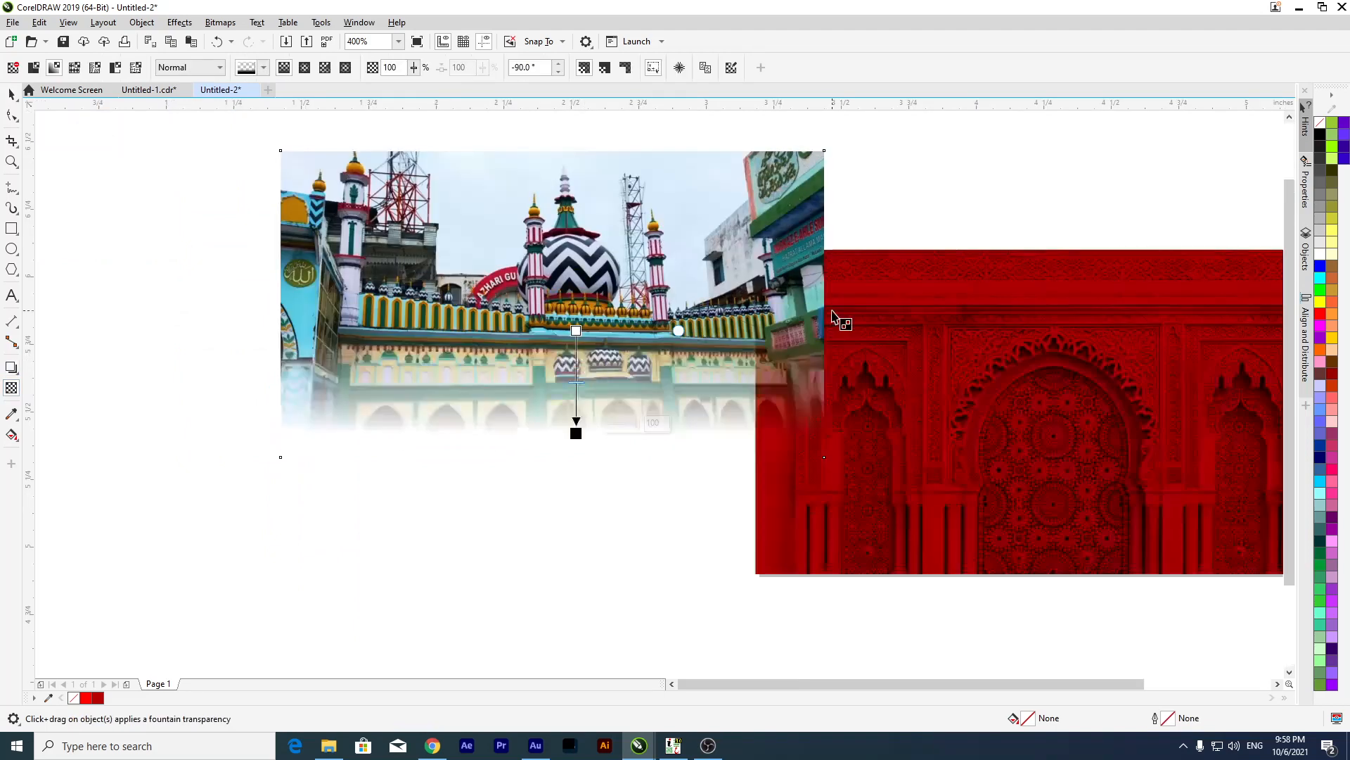
Try to convert the faded dargah photo to a bitmap, and undo the conversion.
{"action": "left_click", "coordinate": [220, 22]}
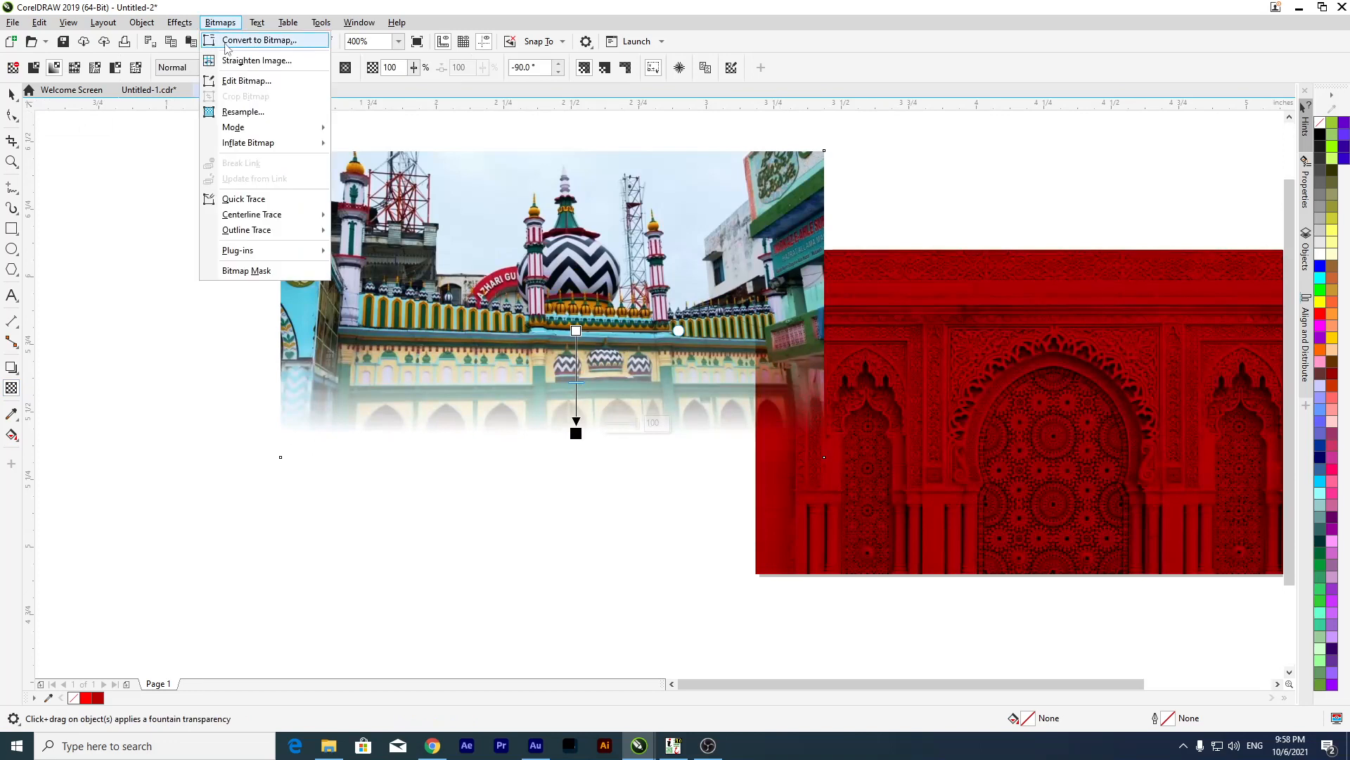
{"action": "left_click", "coordinate": [225, 42]}
{"action": "key", "text": "Return"}
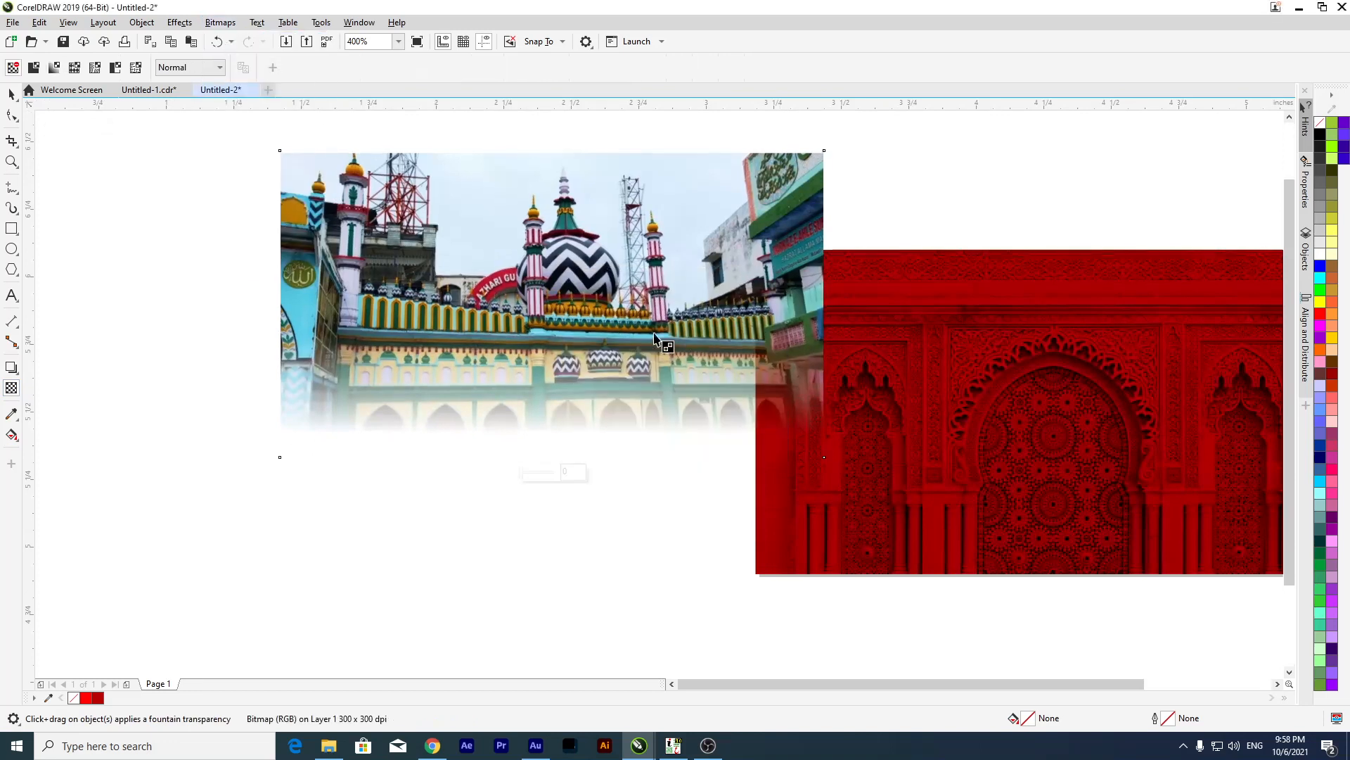
{"action": "scroll", "coordinate": [654, 338], "scroll_direction": "down", "scroll_amount": 2}
{"action": "scroll", "coordinate": [648, 320], "scroll_direction": "up", "scroll_amount": 2}
{"action": "key", "text": "ctrl+z"}
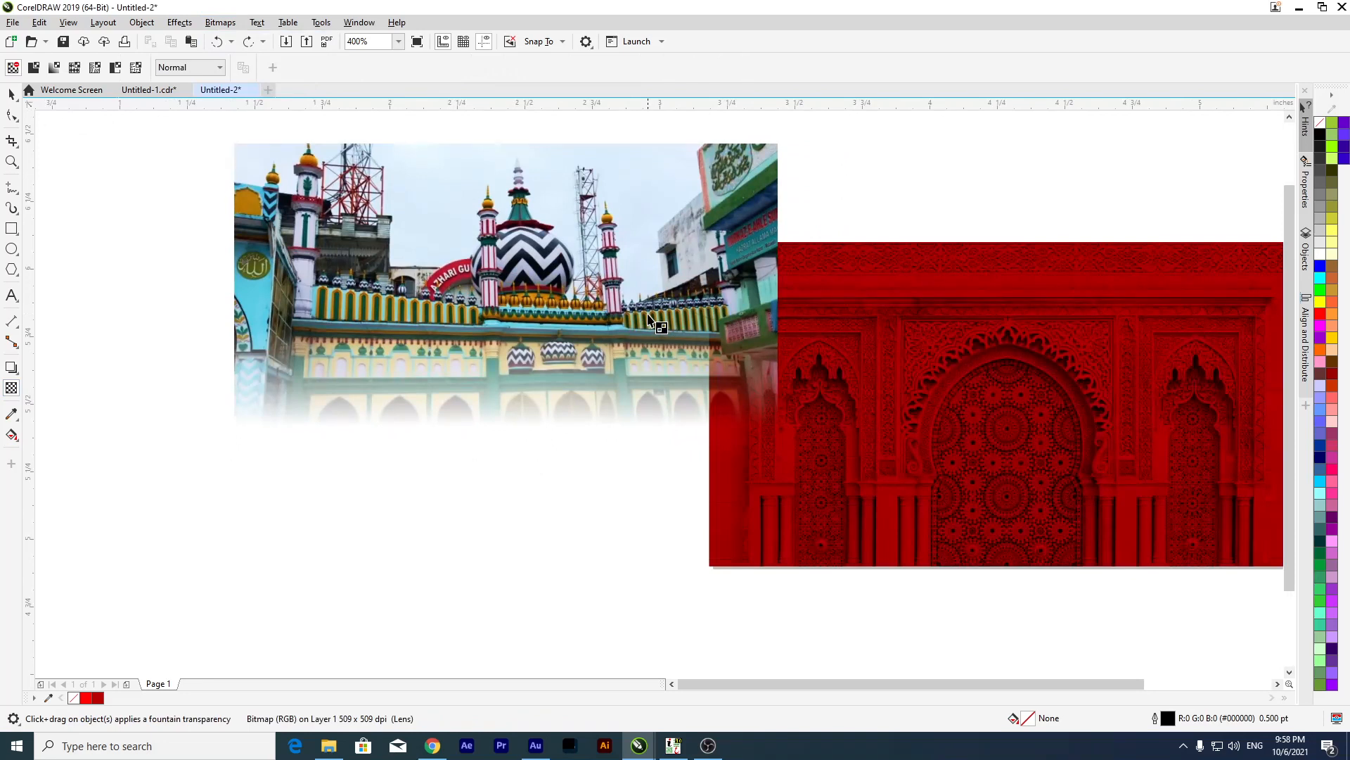
Move the faded dargah photo onto the red background, with its left and upper edges slightly outside the background.
{"action": "left_click", "coordinate": [11, 95]}
{"action": "left_click_drag", "start_coordinate": [448, 282], "coordinate": [488, 339]}
{"action": "left_click_drag", "start_coordinate": [677, 325], "coordinate": [529, 315]}
{"action": "scroll", "coordinate": [490, 274], "scroll_direction": "down", "scroll_amount": 2}
{"action": "scroll", "coordinate": [490, 274], "scroll_direction": "up", "scroll_amount": 4}
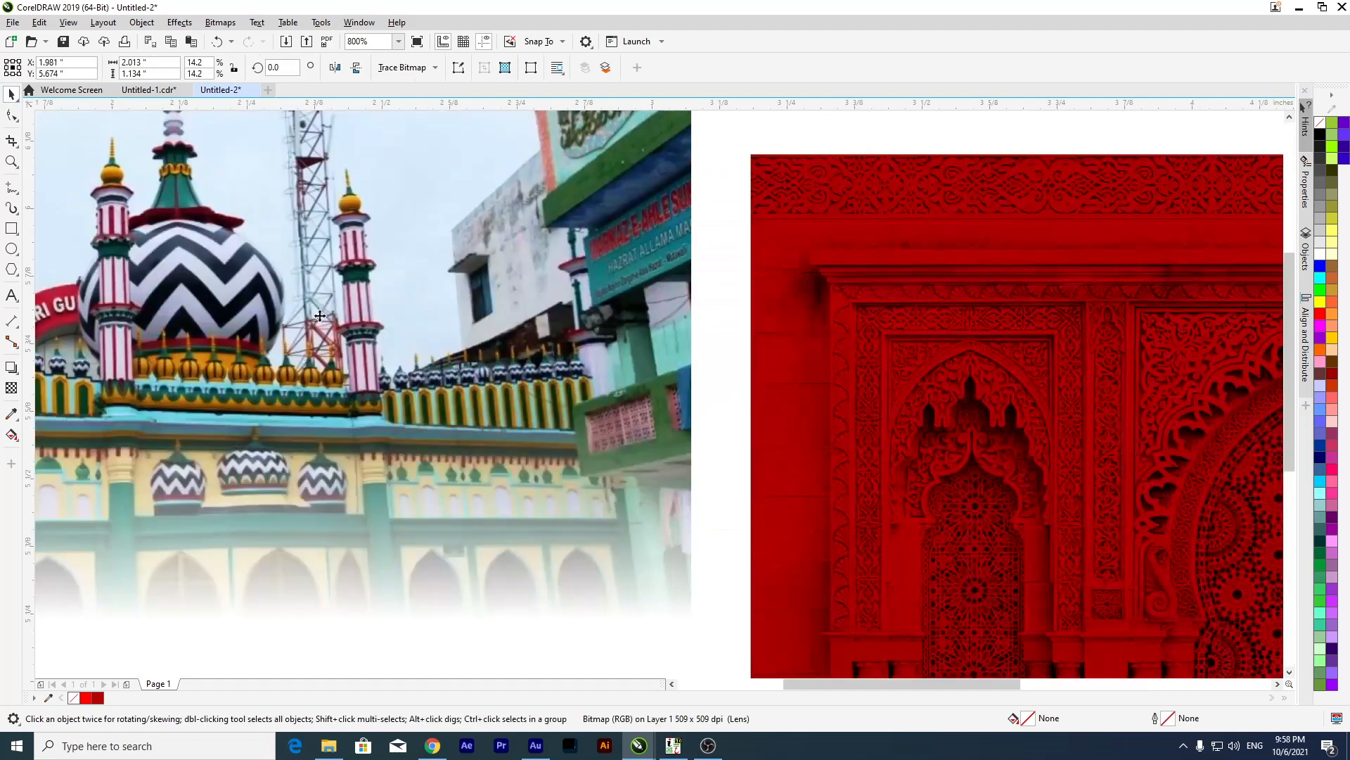
{"action": "scroll", "coordinate": [505, 254], "scroll_direction": "down", "scroll_amount": 2}
{"action": "left_click_drag", "start_coordinate": [365, 294], "coordinate": [918, 305]}
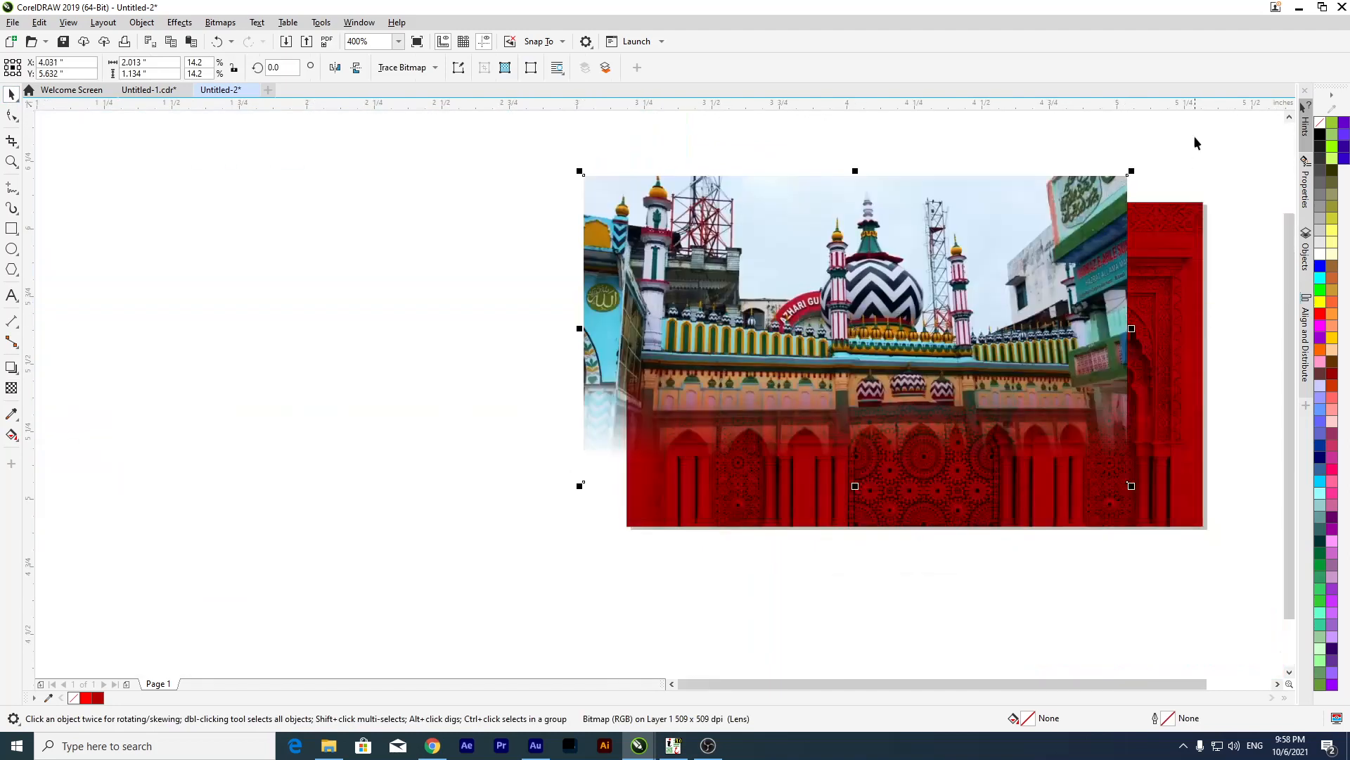
Scale the dargah photo down to about 11.7% and shift it to the right so its left edge meets the background's left edge.
{"action": "left_click_drag", "start_coordinate": [1133, 169], "coordinate": [1083, 200]}
{"action": "left_click_drag", "start_coordinate": [910, 320], "coordinate": [960, 331]}
{"action": "scroll", "coordinate": [842, 308], "scroll_direction": "down", "scroll_amount": 2}
{"action": "scroll", "coordinate": [842, 307], "scroll_direction": "up", "scroll_amount": 3}
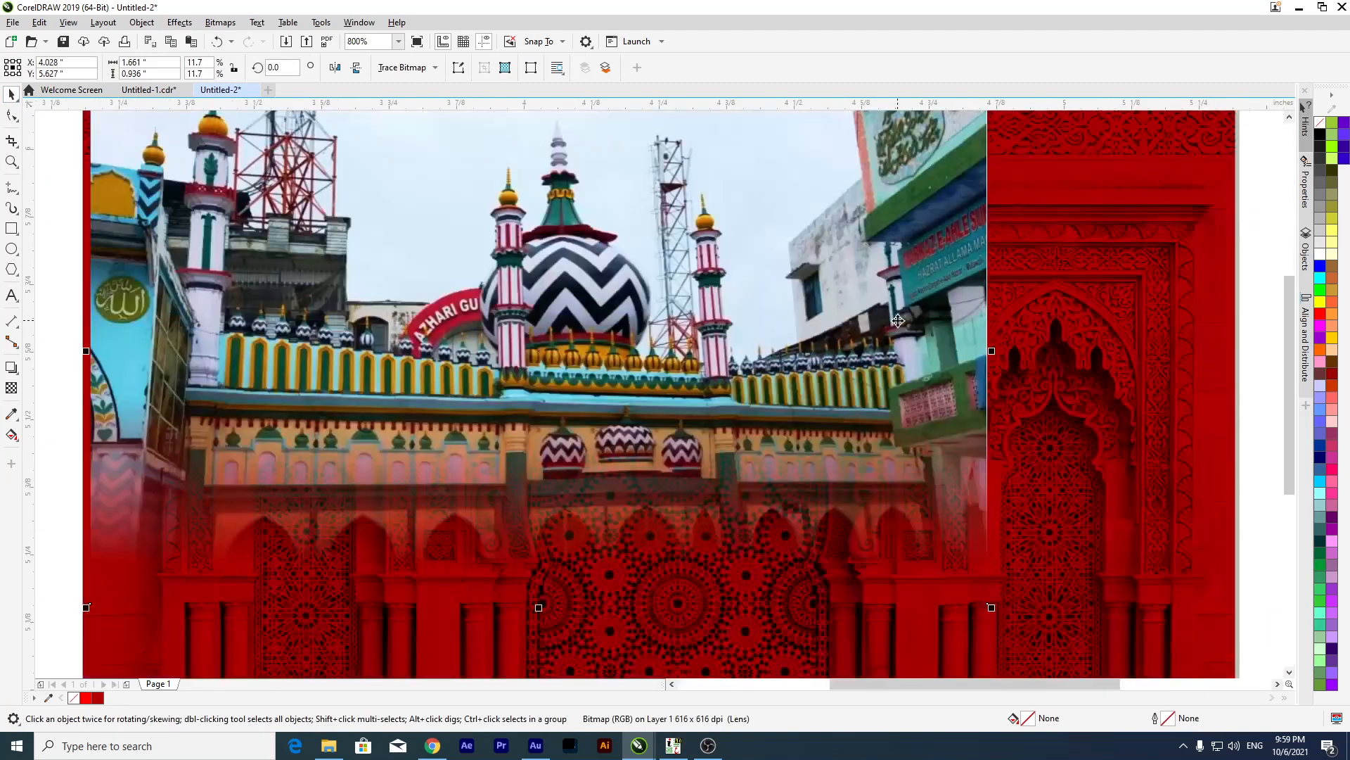
Enlarge the dargah photo to about 12.4% and nudge it so it slightly overhangs the red background's upper-left corner.
{"action": "scroll", "coordinate": [845, 294], "scroll_direction": "down", "scroll_amount": 1}
{"action": "scroll", "coordinate": [846, 294], "scroll_direction": "up", "scroll_amount": 1}
{"action": "key", "text": "ctrl+Up"}
{"action": "key", "text": "ctrl+Up"}
{"action": "key", "text": "ctrl+Up"}
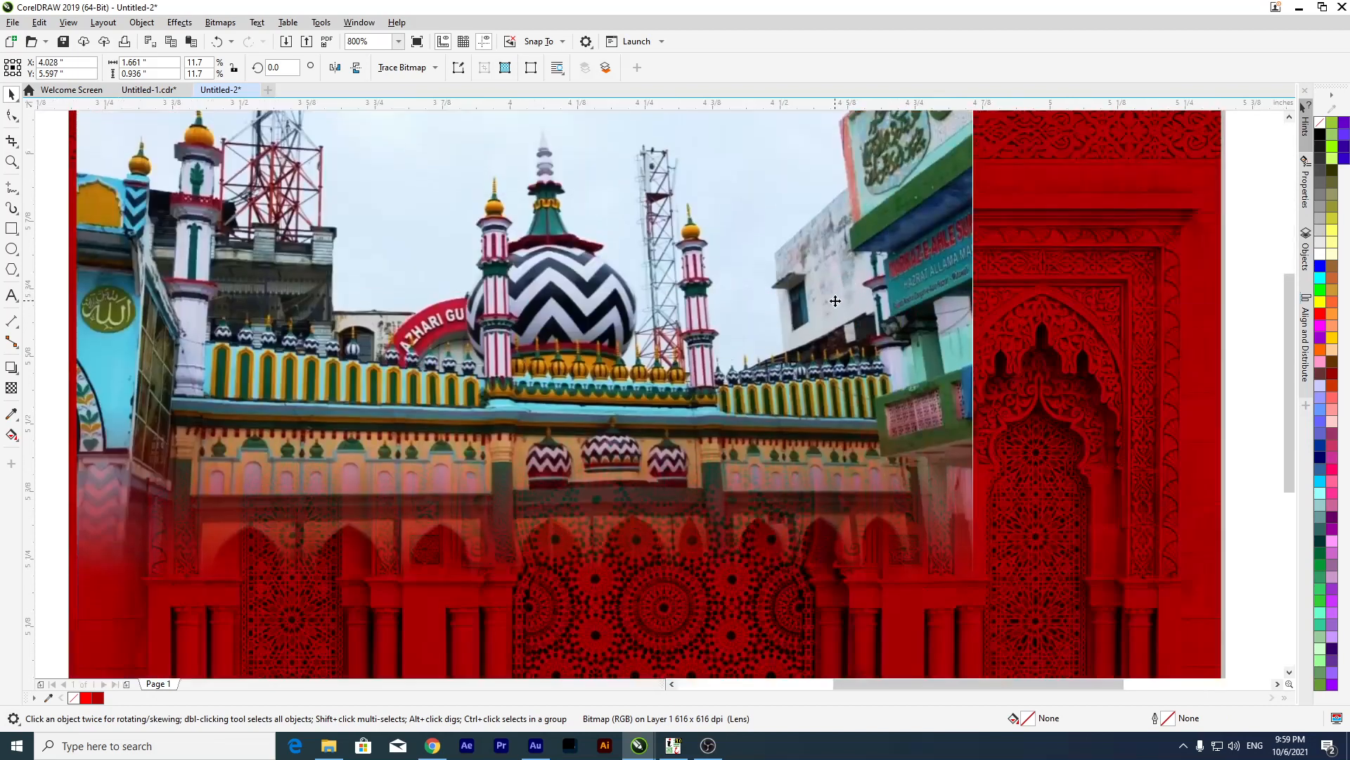
{"action": "key", "text": "ctrl+Down"}
{"action": "scroll", "coordinate": [835, 301], "scroll_direction": "down", "scroll_amount": 4}
{"action": "key", "text": "ctrl+Left"}
{"action": "key", "text": "ctrl+Left"}
{"action": "left_click_drag", "start_coordinate": [838, 389], "coordinate": [846, 393]}
{"action": "key", "text": "ctrl+Up"}
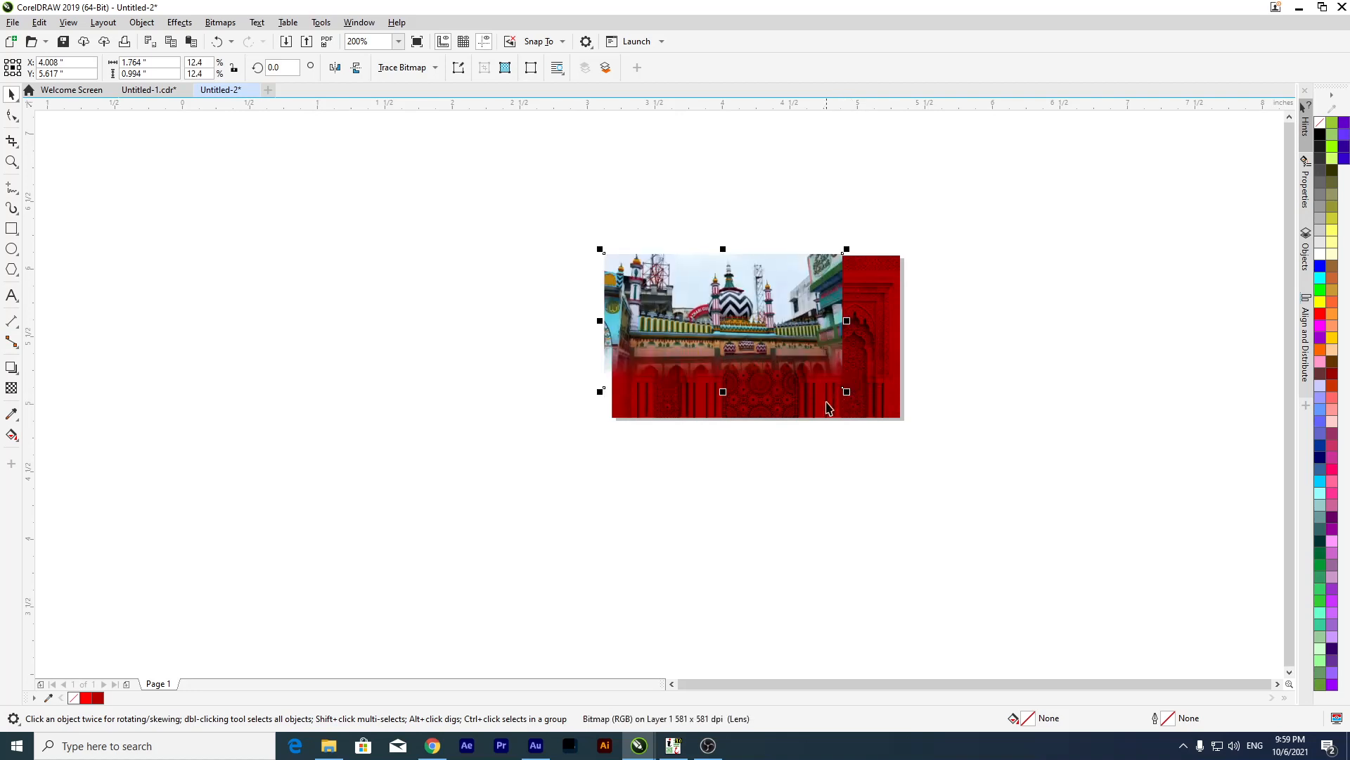
Convert the dargah photo to a 600 dpi RGB bitmap with anti-aliasing and a transparent background.
{"action": "left_click", "coordinate": [221, 22]}
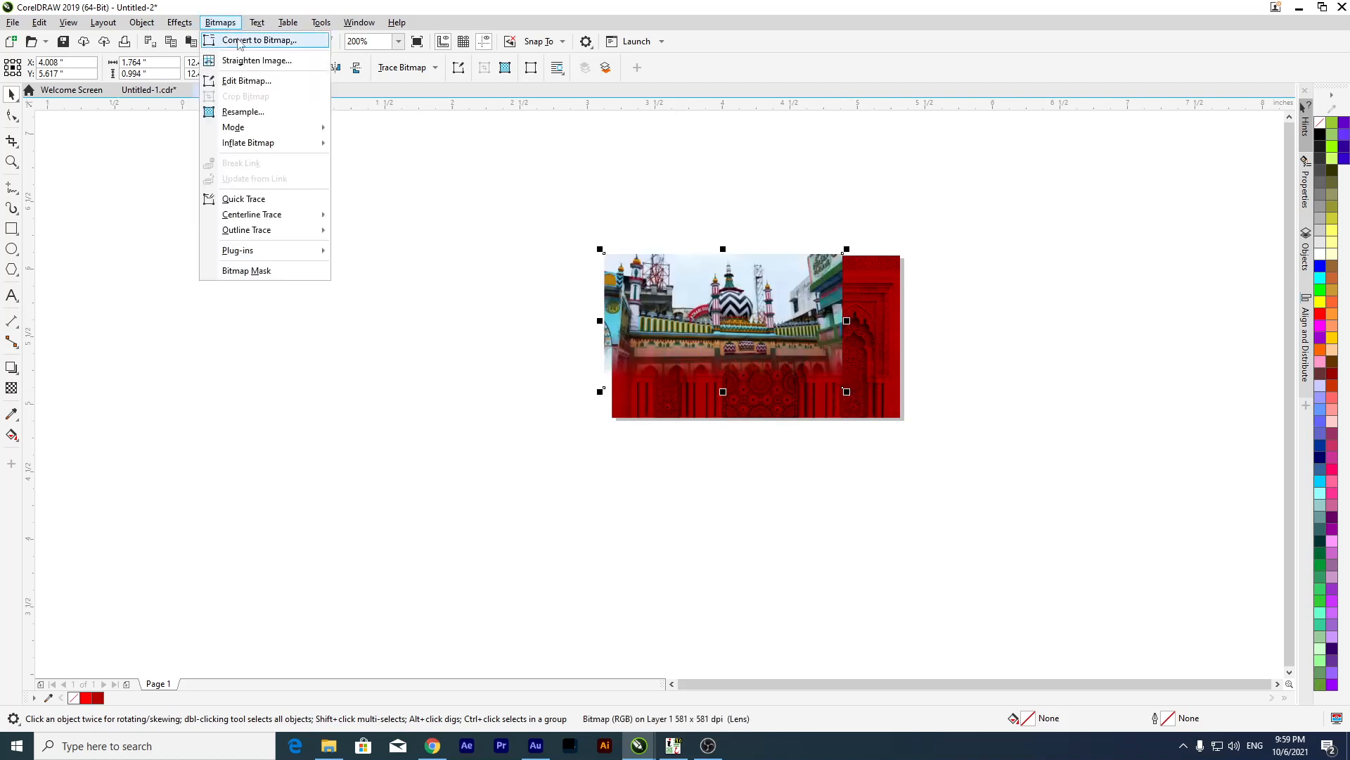
{"action": "left_click", "coordinate": [242, 38]}
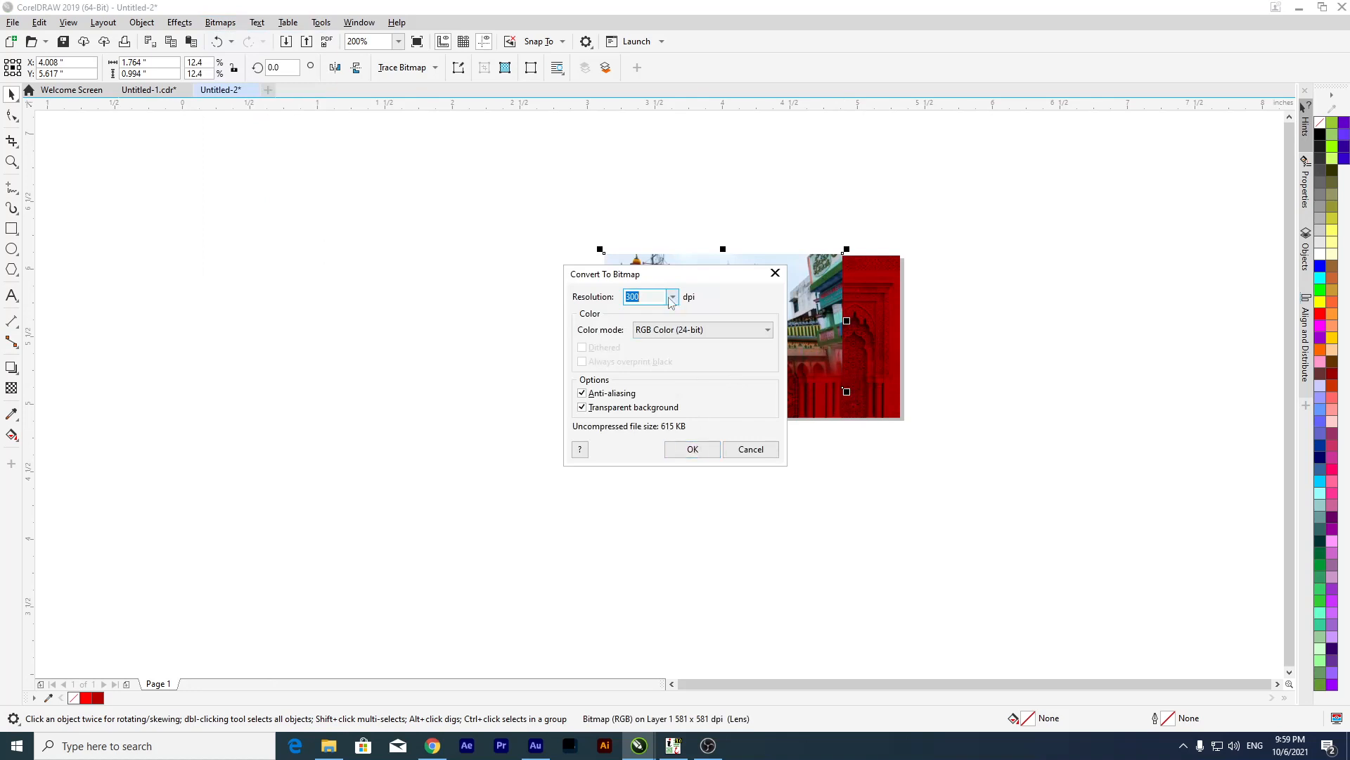
{"action": "type", "text": "3600"}
{"action": "left_click", "coordinate": [692, 449]}
{"action": "scroll", "coordinate": [806, 365], "scroll_direction": "up", "scroll_amount": 2}
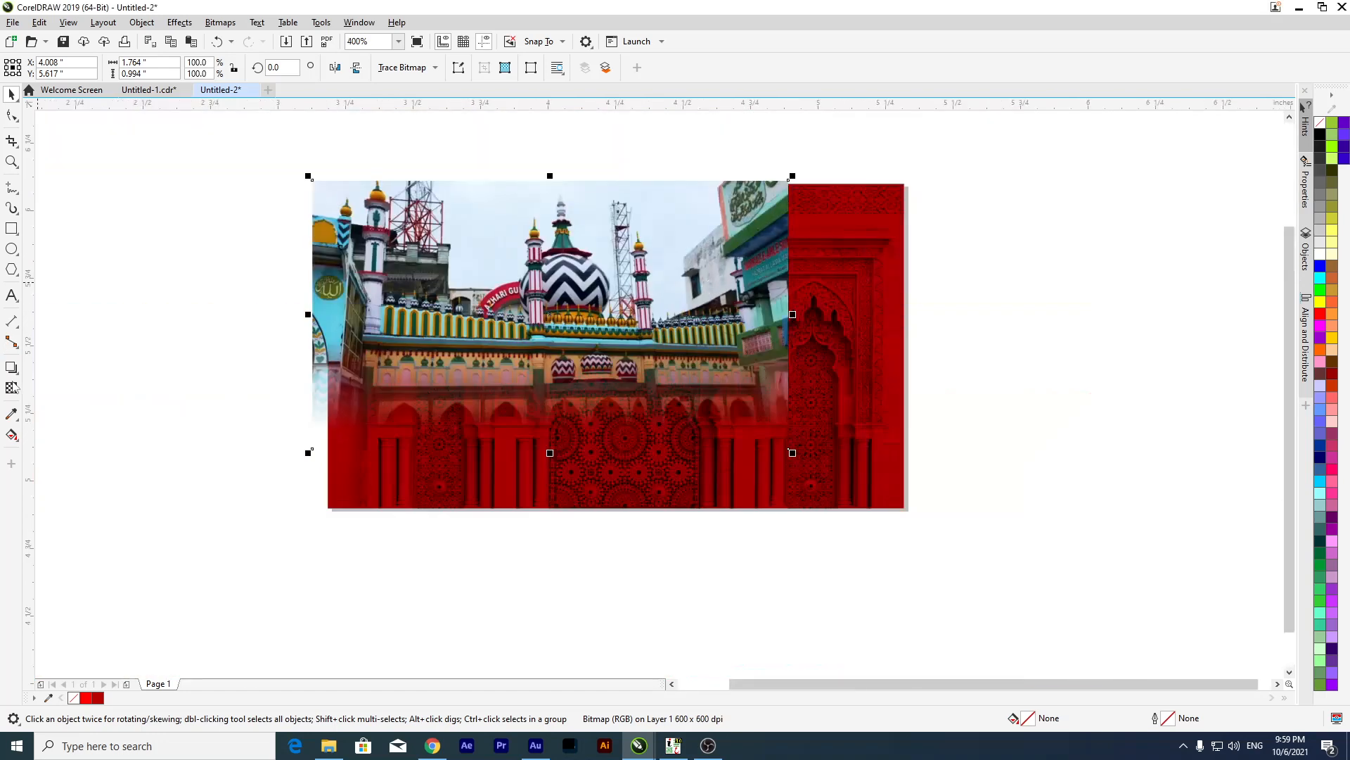
Apply a horizontal fountain transparency to the dargah photo, fading out its right side from the minaret beside the dome.
{"action": "left_click", "coordinate": [11, 387]}
{"action": "left_click_drag", "start_coordinate": [672, 288], "coordinate": [778, 288]}
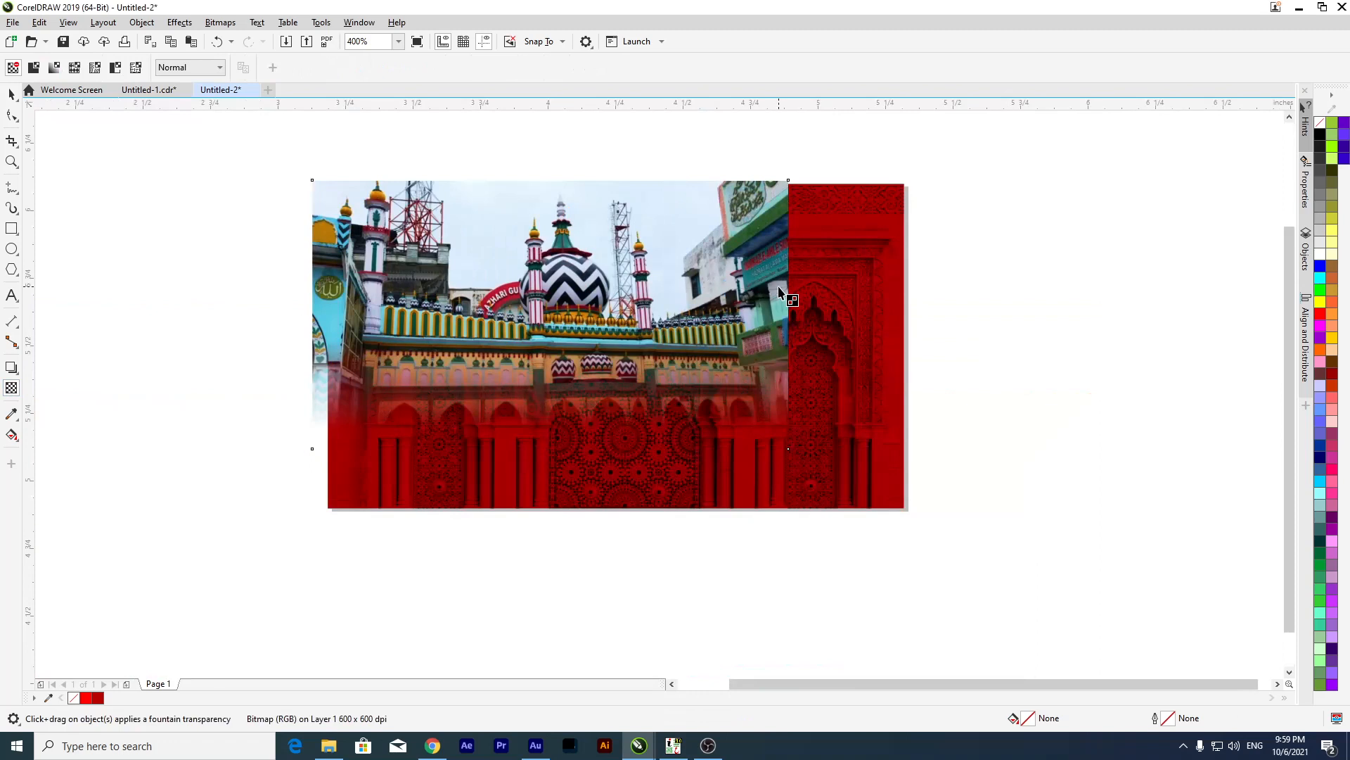
{"action": "left_click_drag", "start_coordinate": [671, 289], "coordinate": [643, 289]}
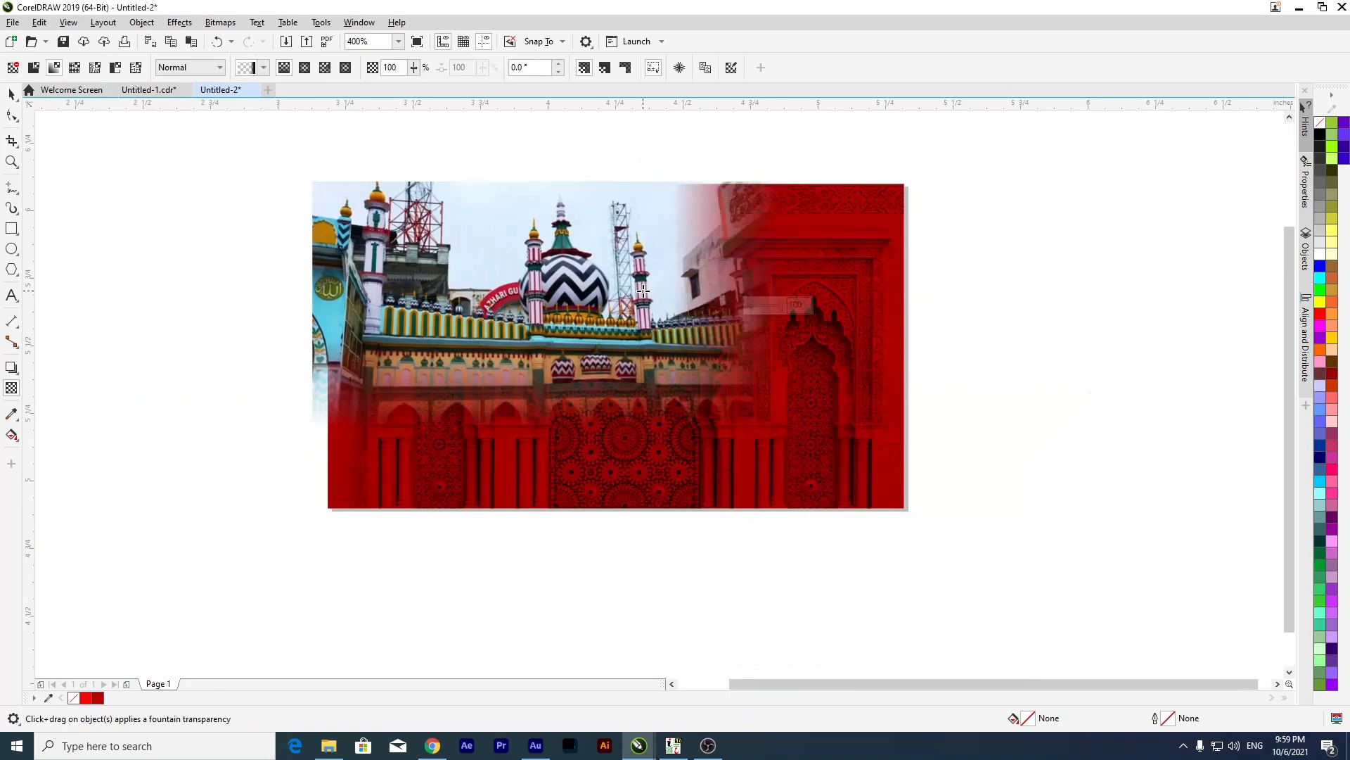
{"action": "left_click_drag", "start_coordinate": [778, 288], "coordinate": [762, 288]}
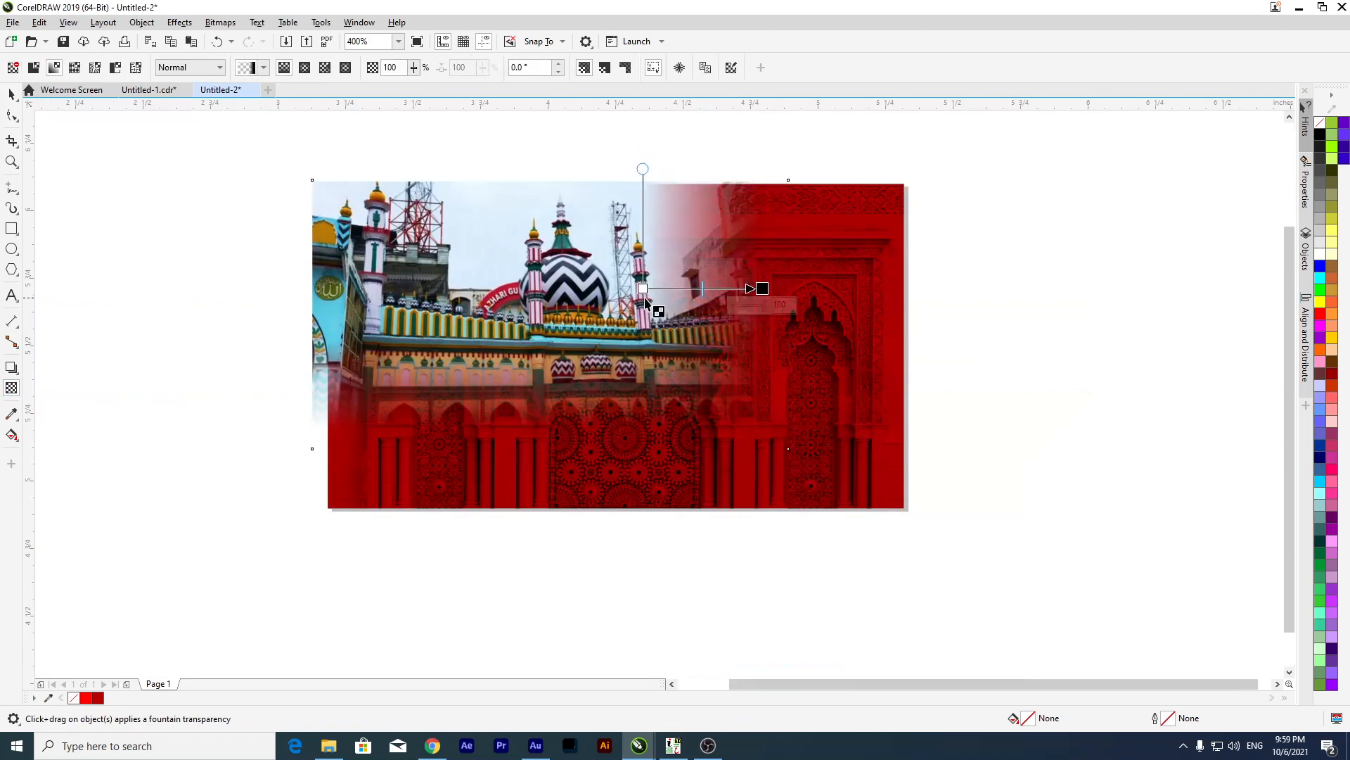
{"action": "left_click_drag", "start_coordinate": [643, 289], "coordinate": [635, 288]}
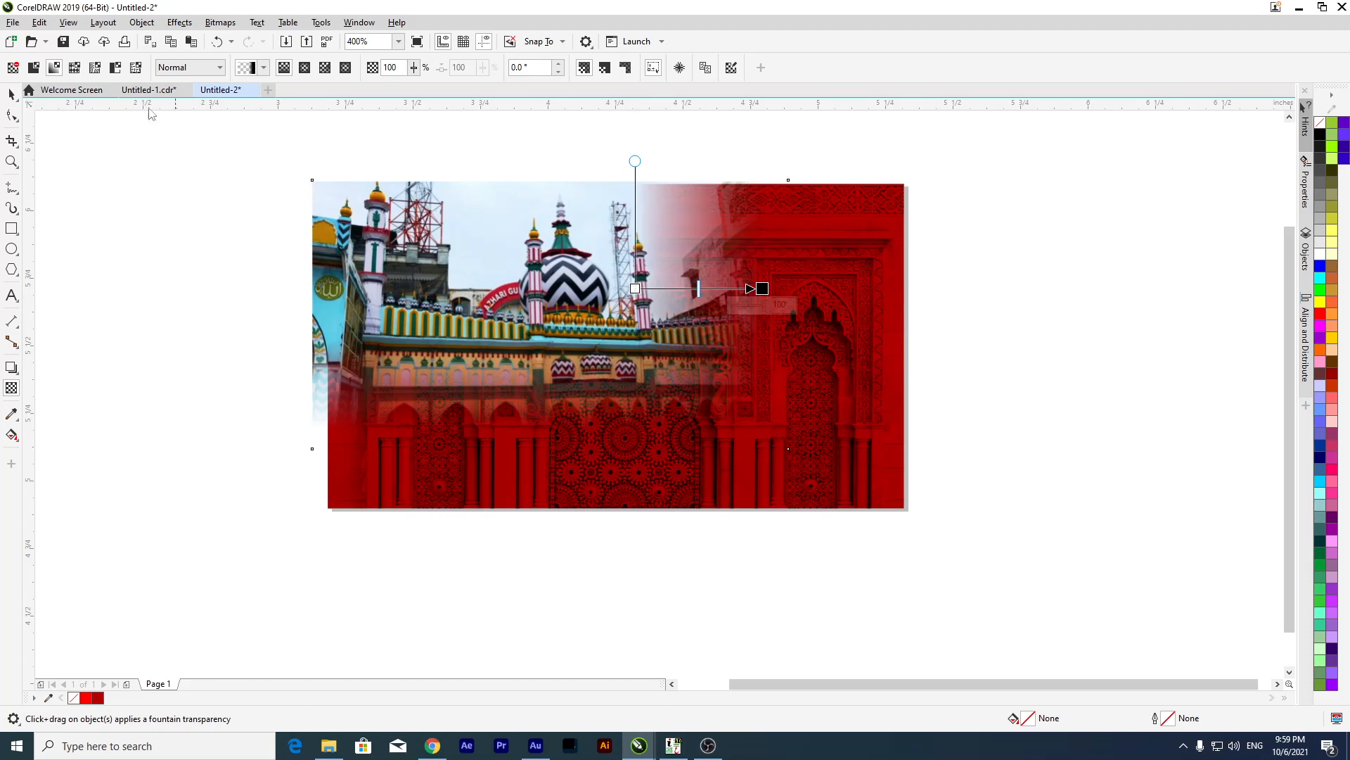
Convert the right-faded dargah photo to a 600 dpi bitmap again.
{"action": "left_click", "coordinate": [220, 22]}
{"action": "left_click", "coordinate": [242, 38]}
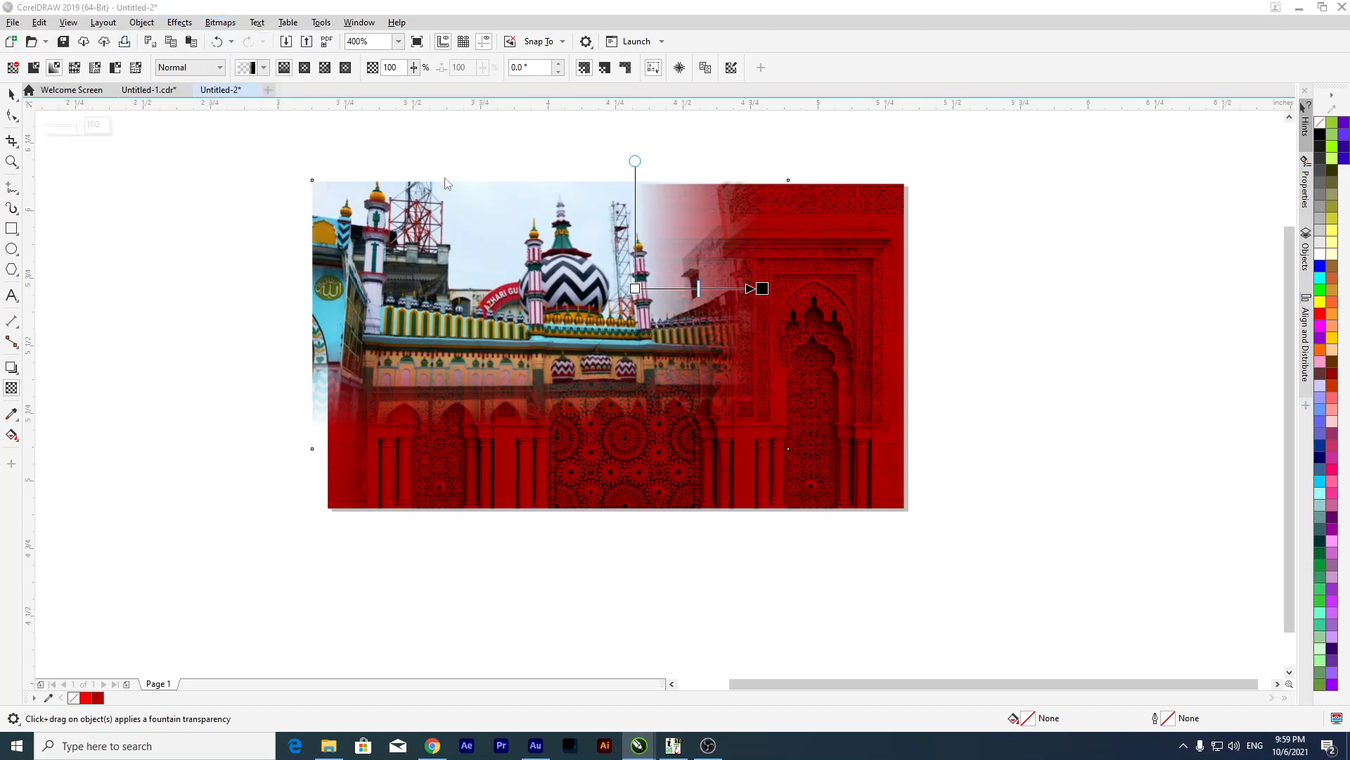
{"action": "left_click", "coordinate": [691, 450]}
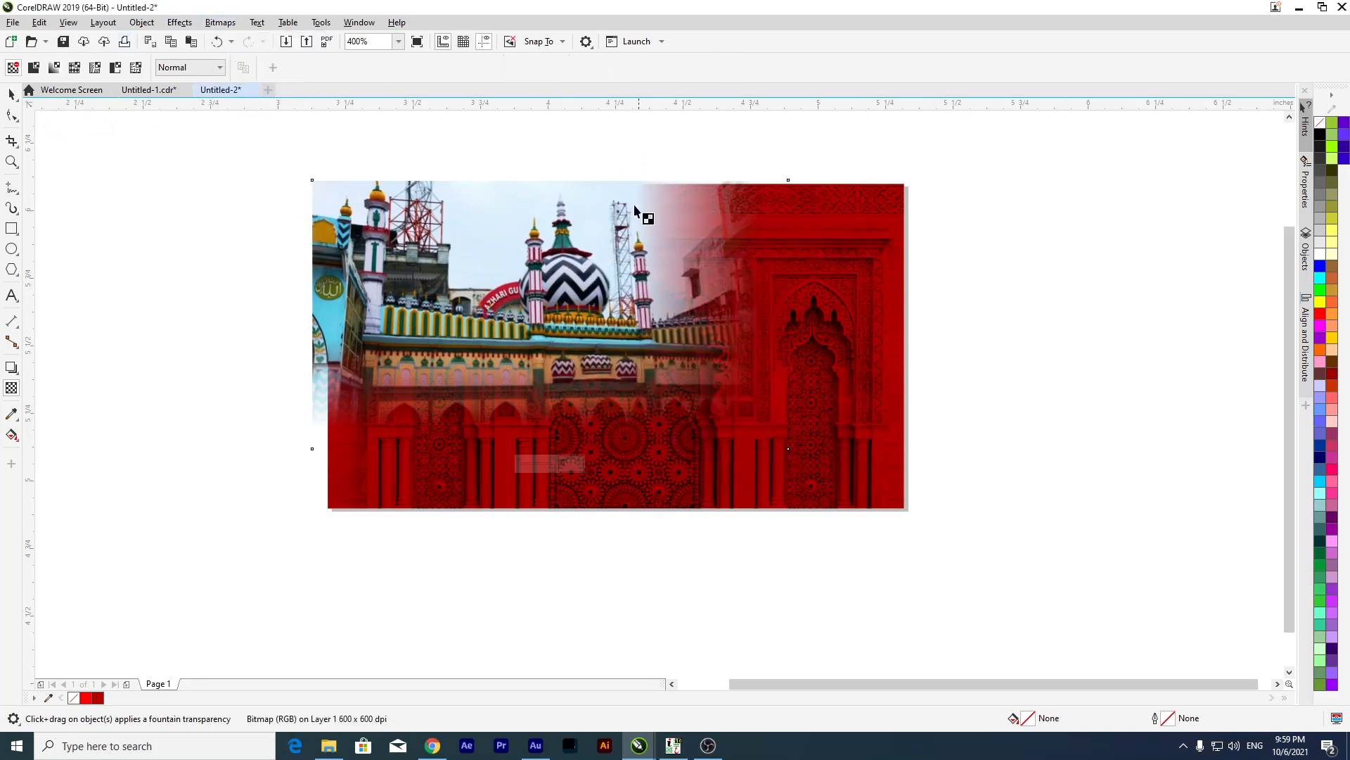
Apply a second horizontal fountain transparency that fades out the dargah photo's left side into the red background, and deselect the photo.
{"action": "left_click_drag", "start_coordinate": [442, 294], "coordinate": [351, 292]}
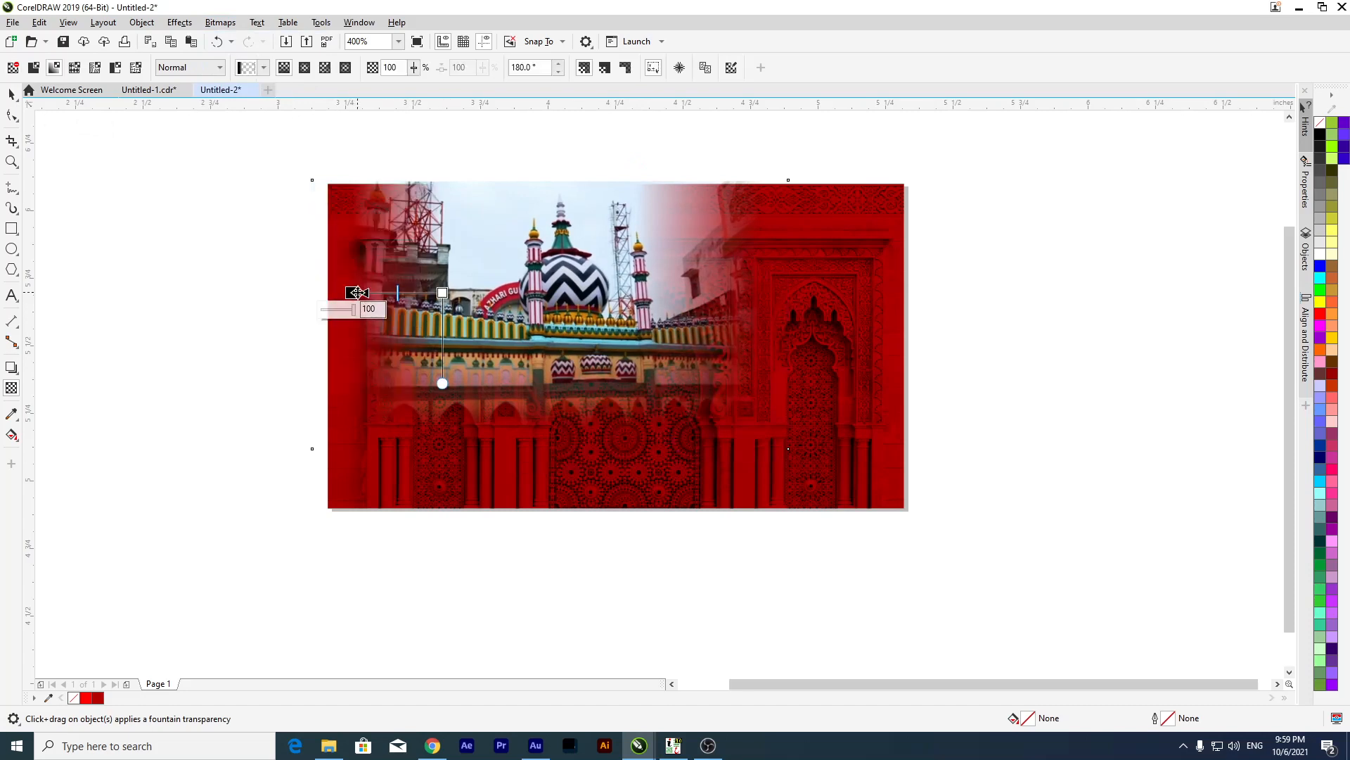
{"action": "left_click_drag", "start_coordinate": [352, 293], "coordinate": [339, 293]}
{"action": "left_click_drag", "start_coordinate": [429, 293], "coordinate": [439, 293]}
{"action": "left_click", "coordinate": [10, 95]}
{"action": "left_click", "coordinate": [73, 172]}
Shift the blended dargah photo slightly right and up on the red background.
{"action": "scroll", "coordinate": [549, 246], "scroll_direction": "down", "scroll_amount": 2}
{"action": "scroll", "coordinate": [598, 176], "scroll_direction": "up", "scroll_amount": 3}
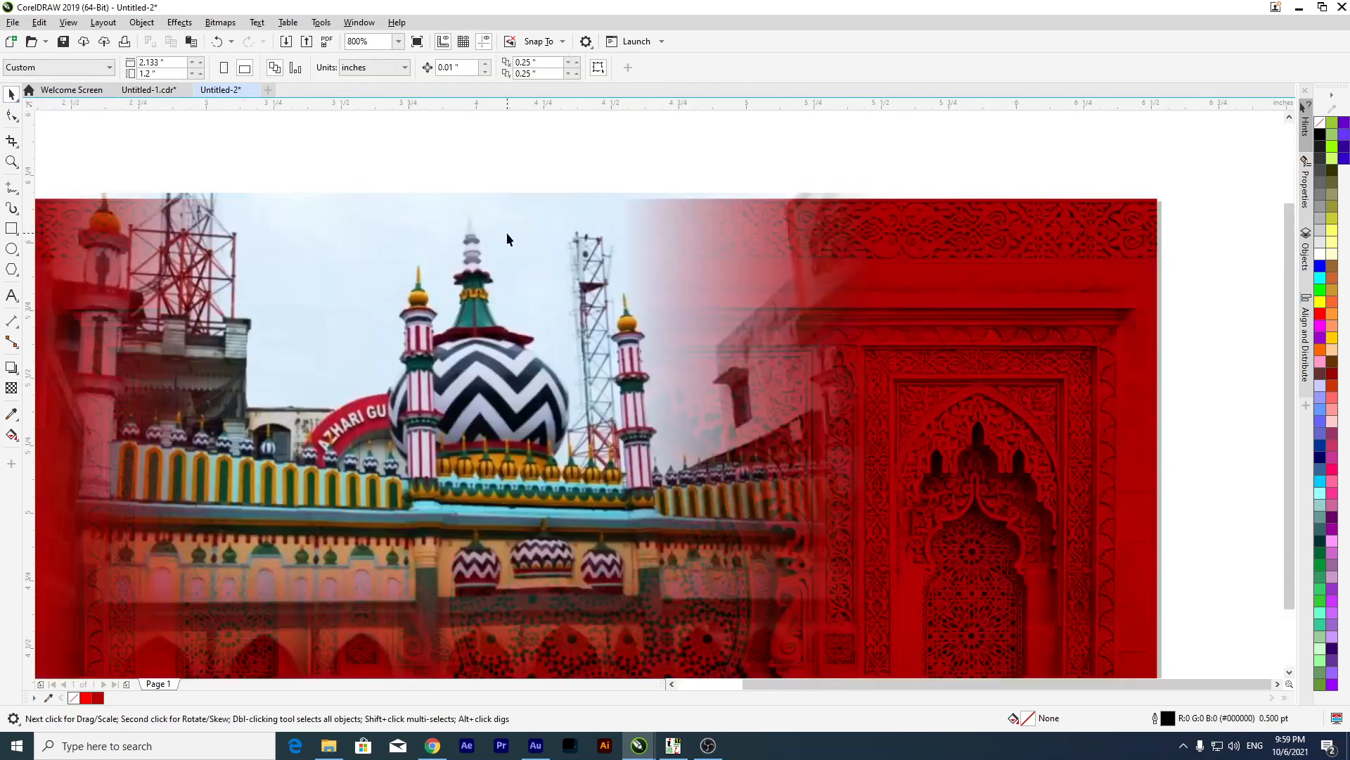
{"action": "scroll", "coordinate": [506, 234], "scroll_direction": "down", "scroll_amount": 2}
{"action": "scroll", "coordinate": [507, 264], "scroll_direction": "up", "scroll_amount": 1}
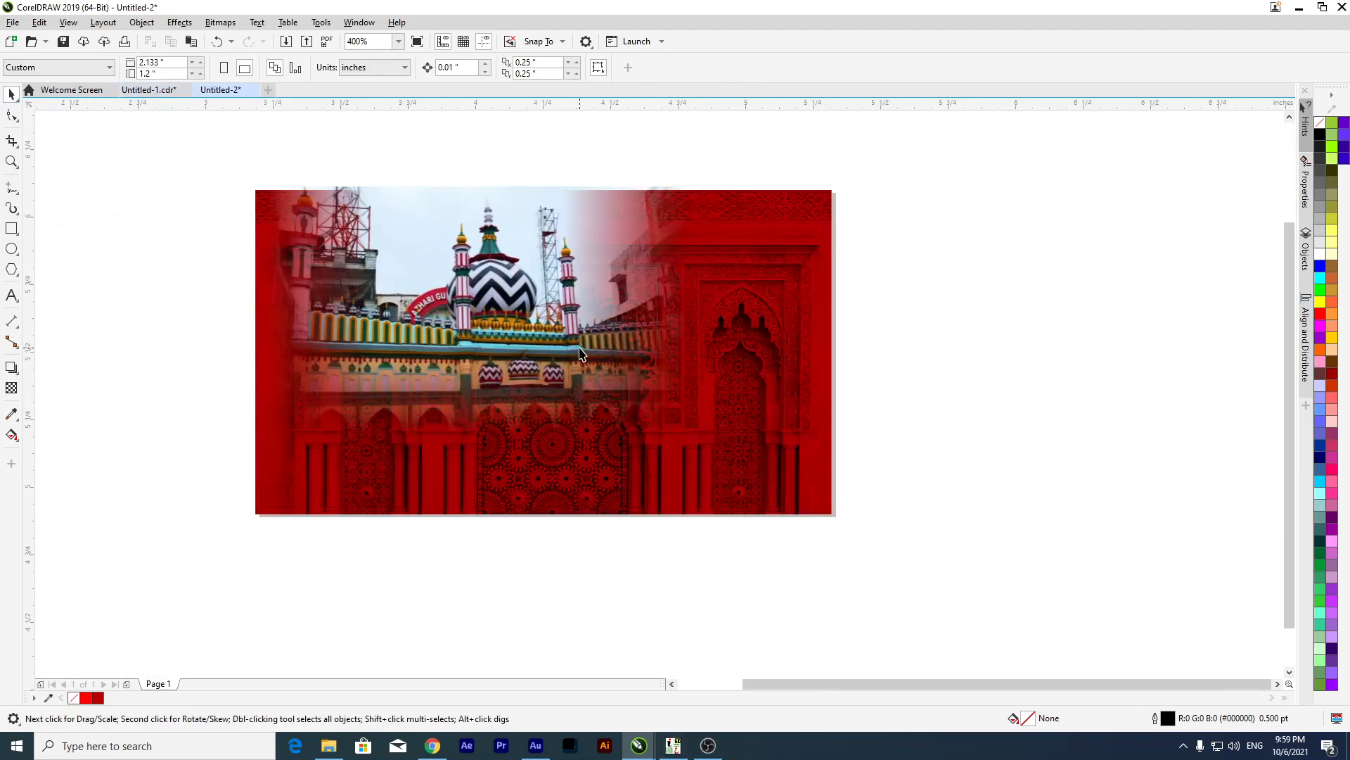
{"action": "left_click_drag", "start_coordinate": [551, 343], "coordinate": [556, 337]}
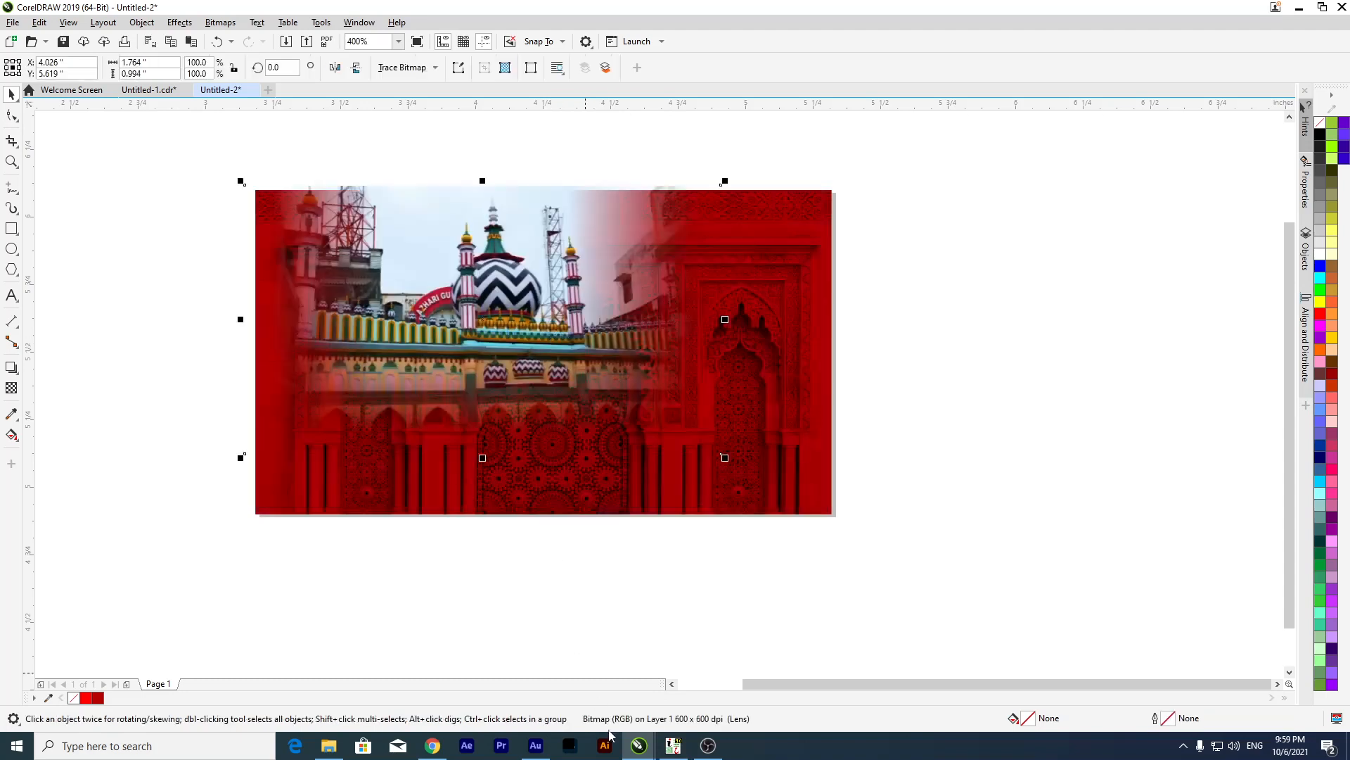
Examine the Urdu title in InPage and the finished blue thumbnail in Untitled-1.cdr, and return to Untitled-2.
{"action": "mouse_move", "coordinate": [645, 753]}
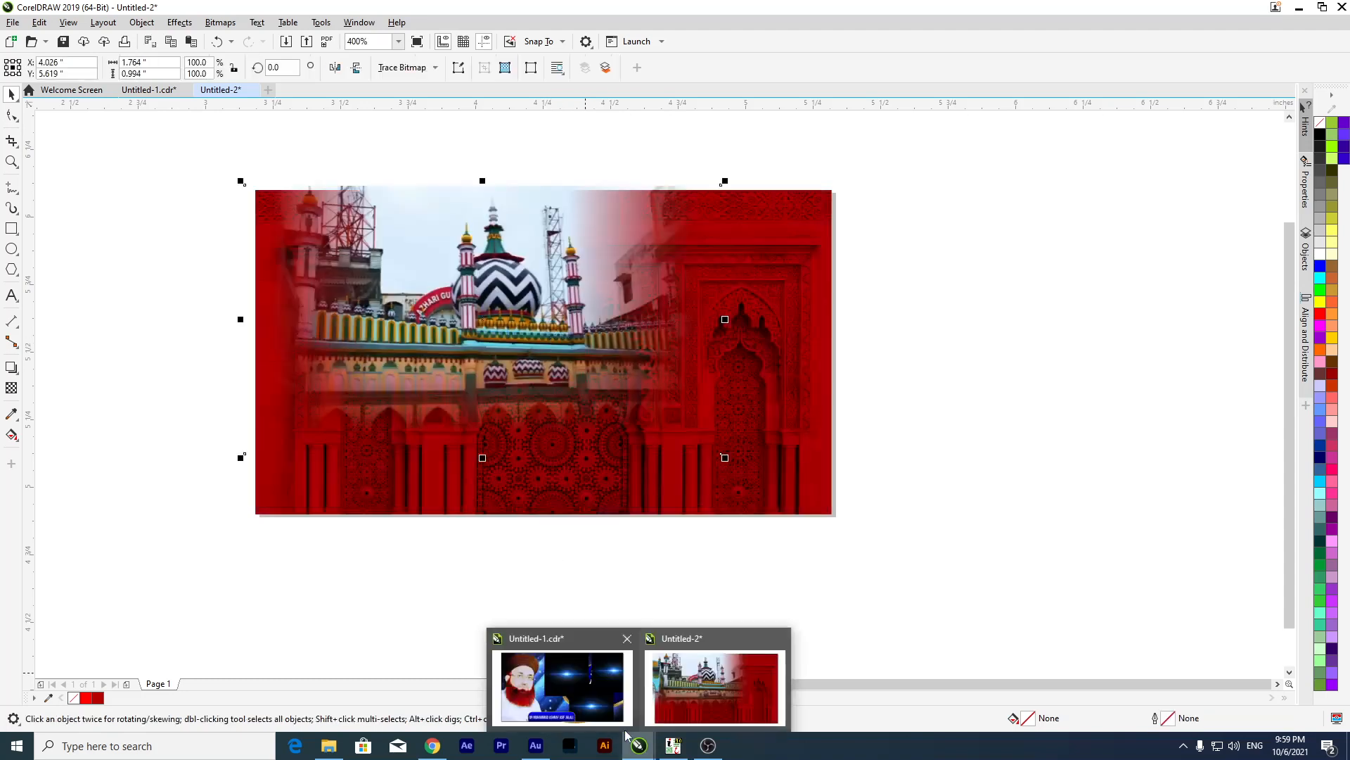
{"action": "left_click", "coordinate": [673, 745]}
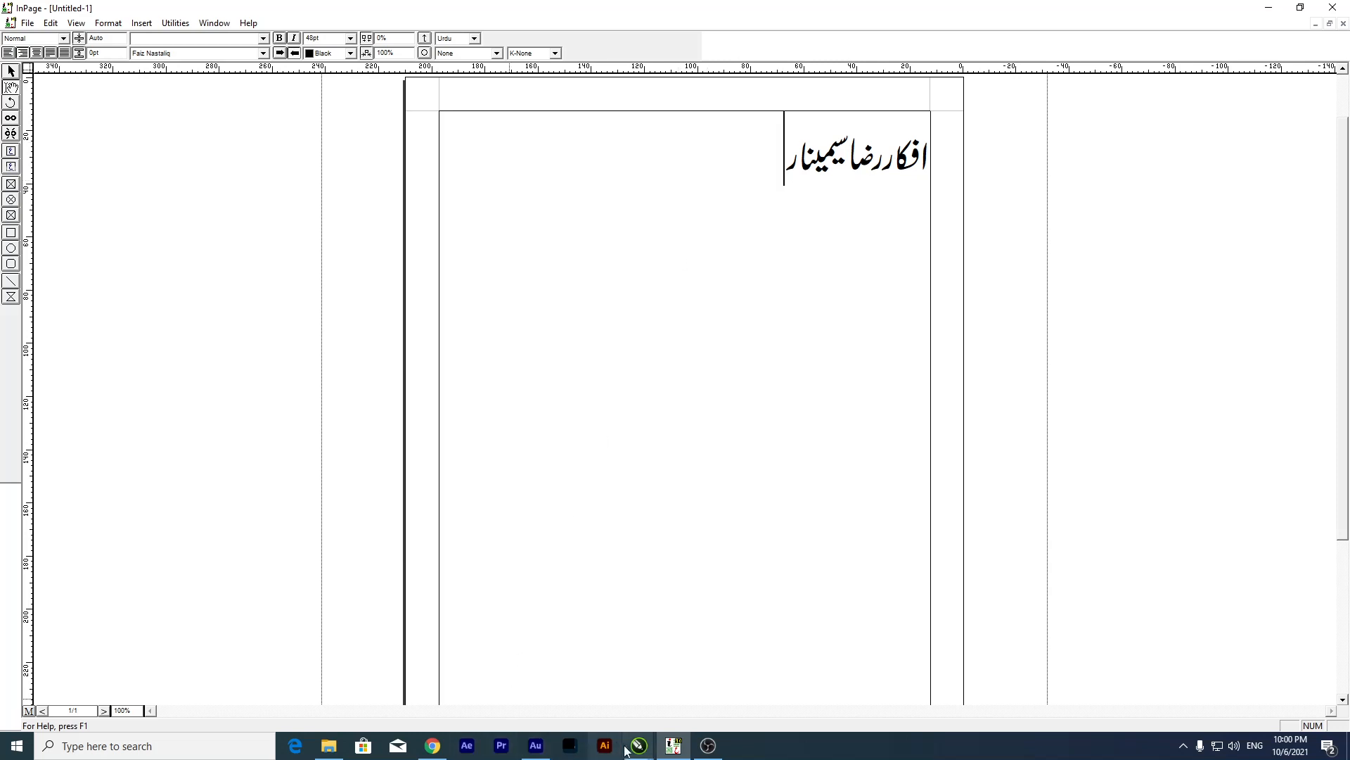
{"action": "mouse_move", "coordinate": [639, 745]}
{"action": "left_click", "coordinate": [580, 691]}
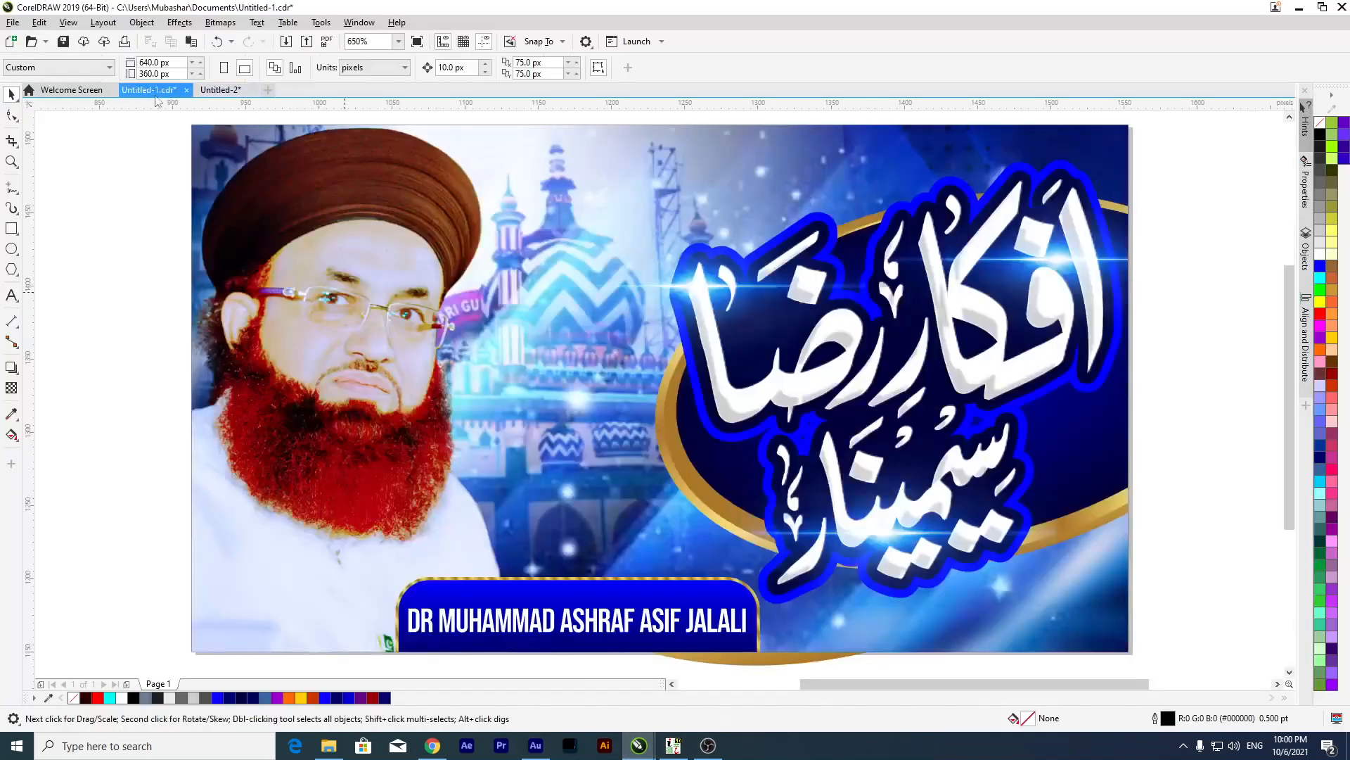
{"action": "left_click", "coordinate": [220, 90]}
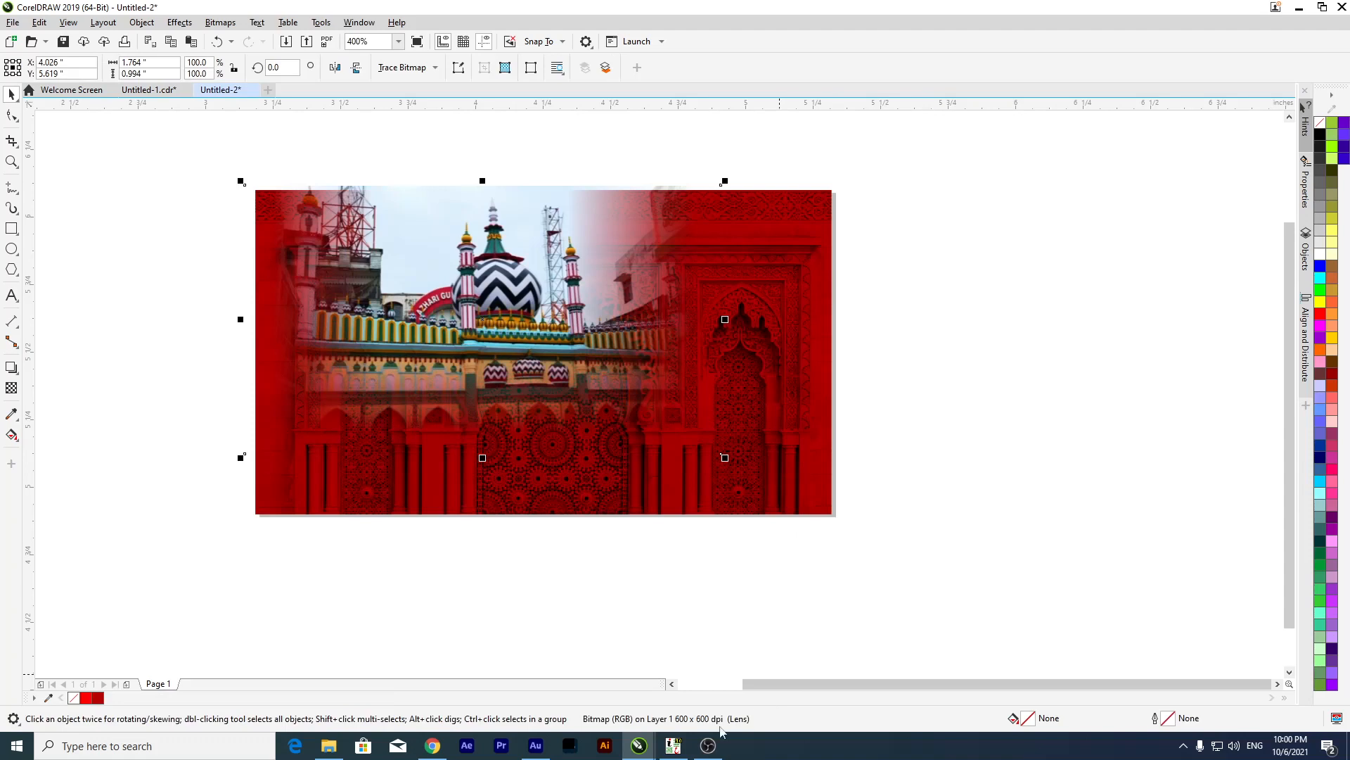
Switch to InPage and copy the Urdu title text "افکاررضا سیمینار".
{"action": "left_click", "coordinate": [674, 746]}
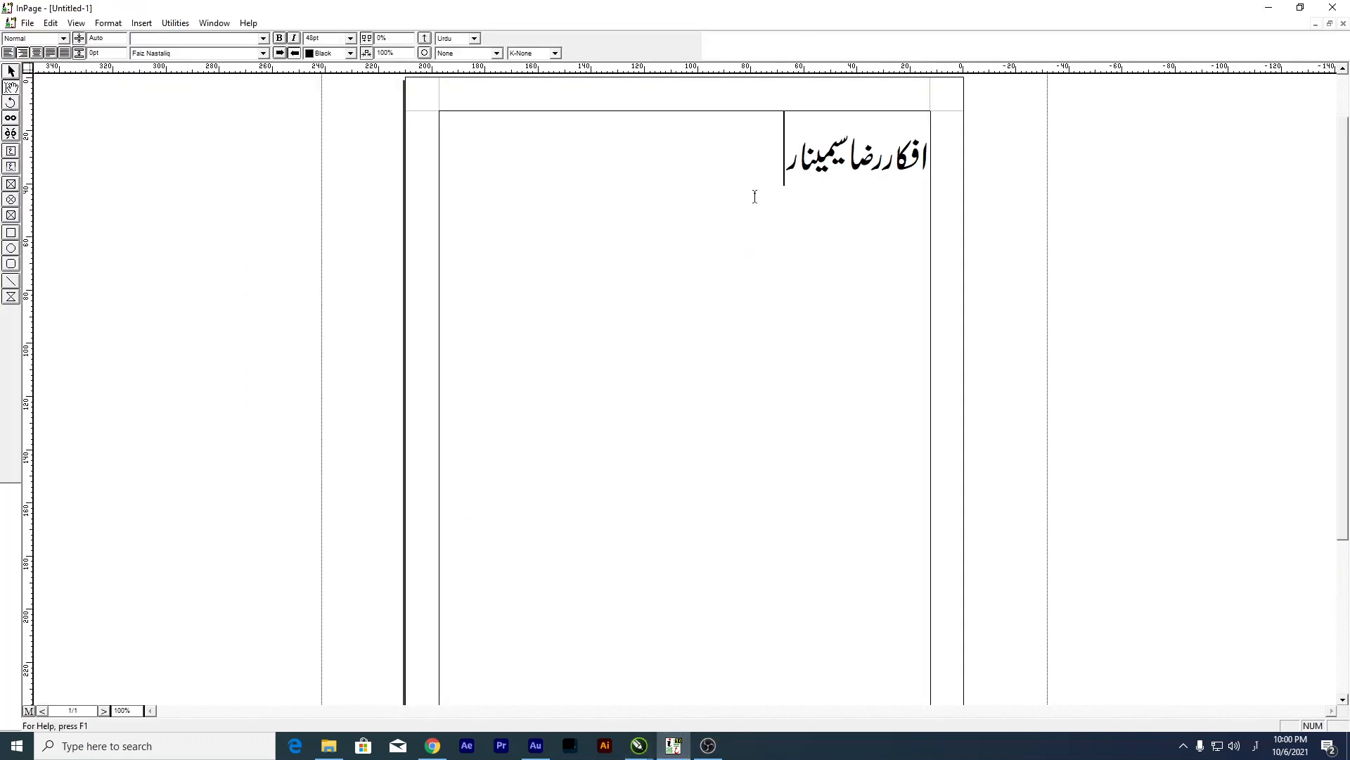
{"action": "left_click_drag", "start_coordinate": [755, 197], "coordinate": [973, 167]}
{"action": "key", "text": "ctrl+c"}
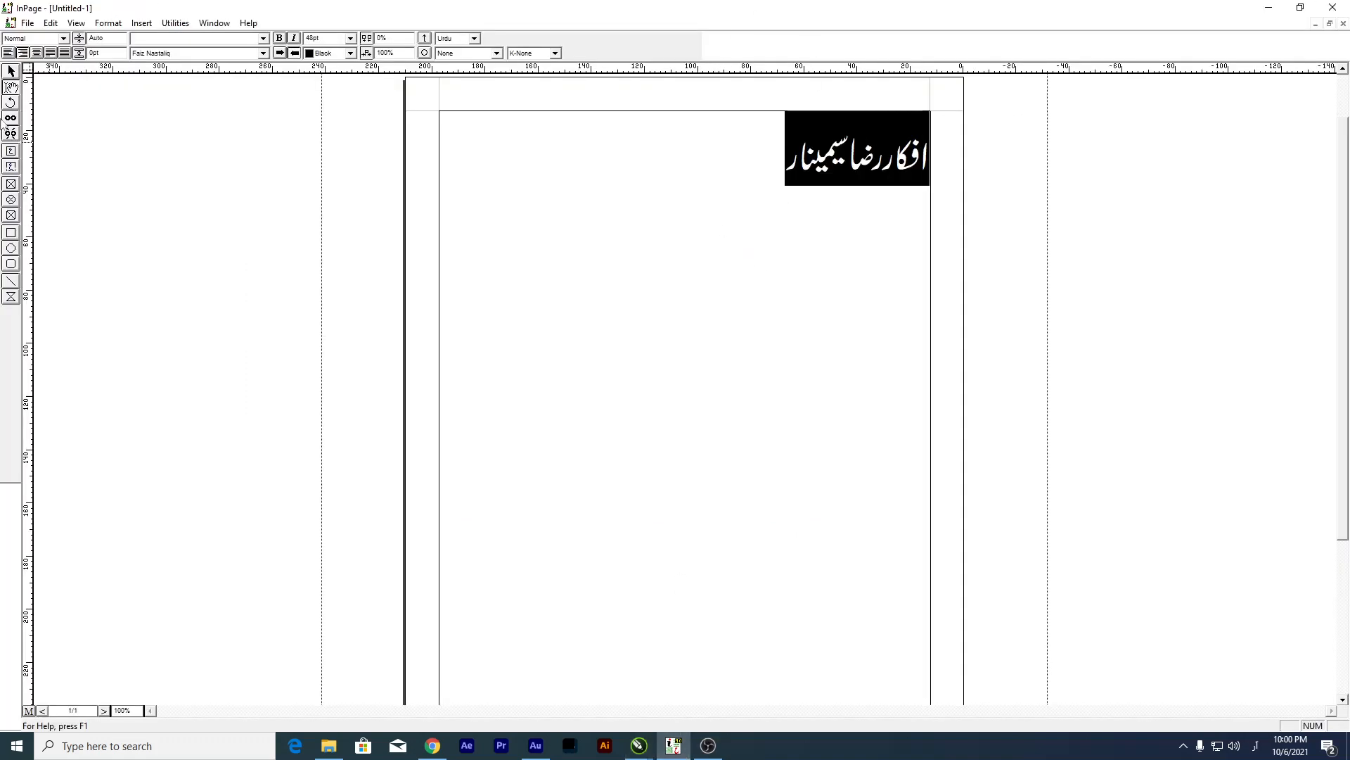
{"action": "left_click", "coordinate": [28, 23]}
{"action": "left_click", "coordinate": [78, 188]}
{"action": "left_click", "coordinate": [810, 314]}
{"action": "left_click", "coordinate": [839, 496]}
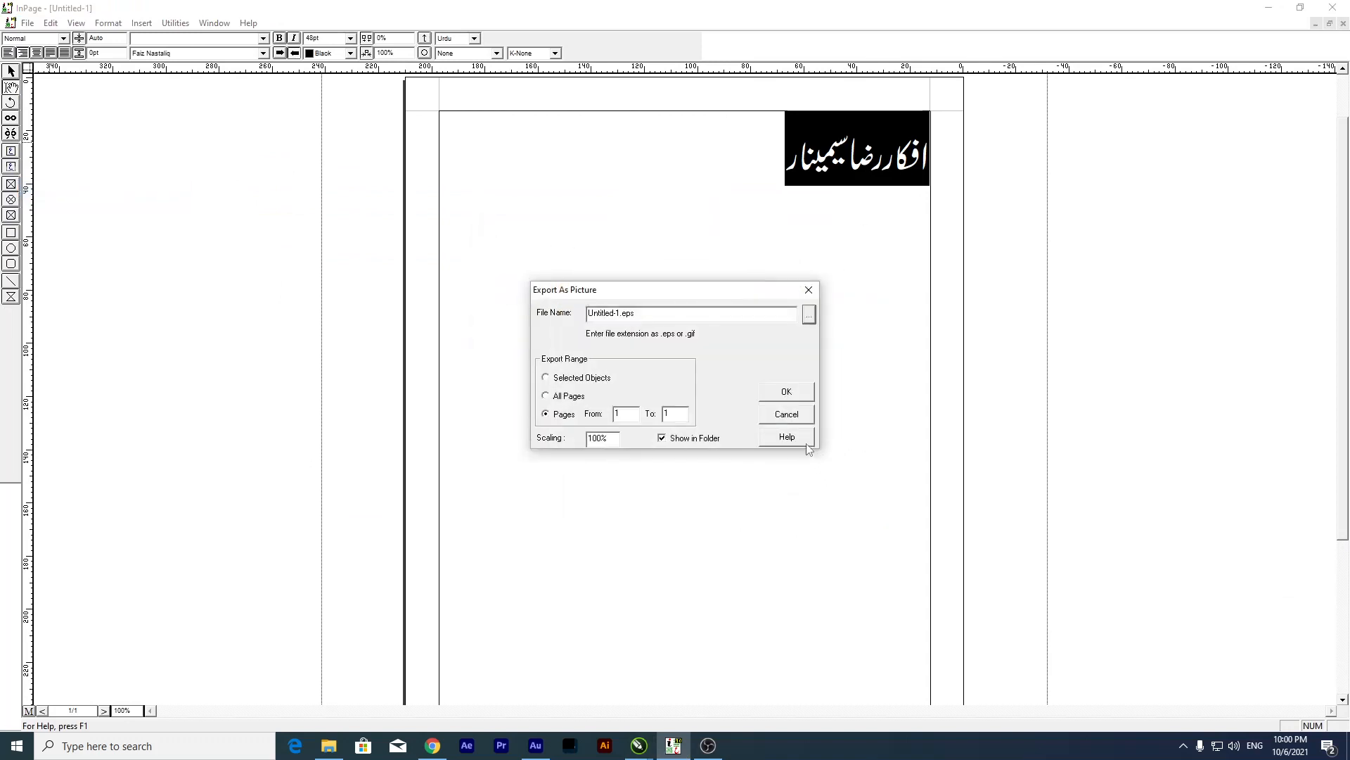
{"action": "left_click", "coordinate": [785, 413]}
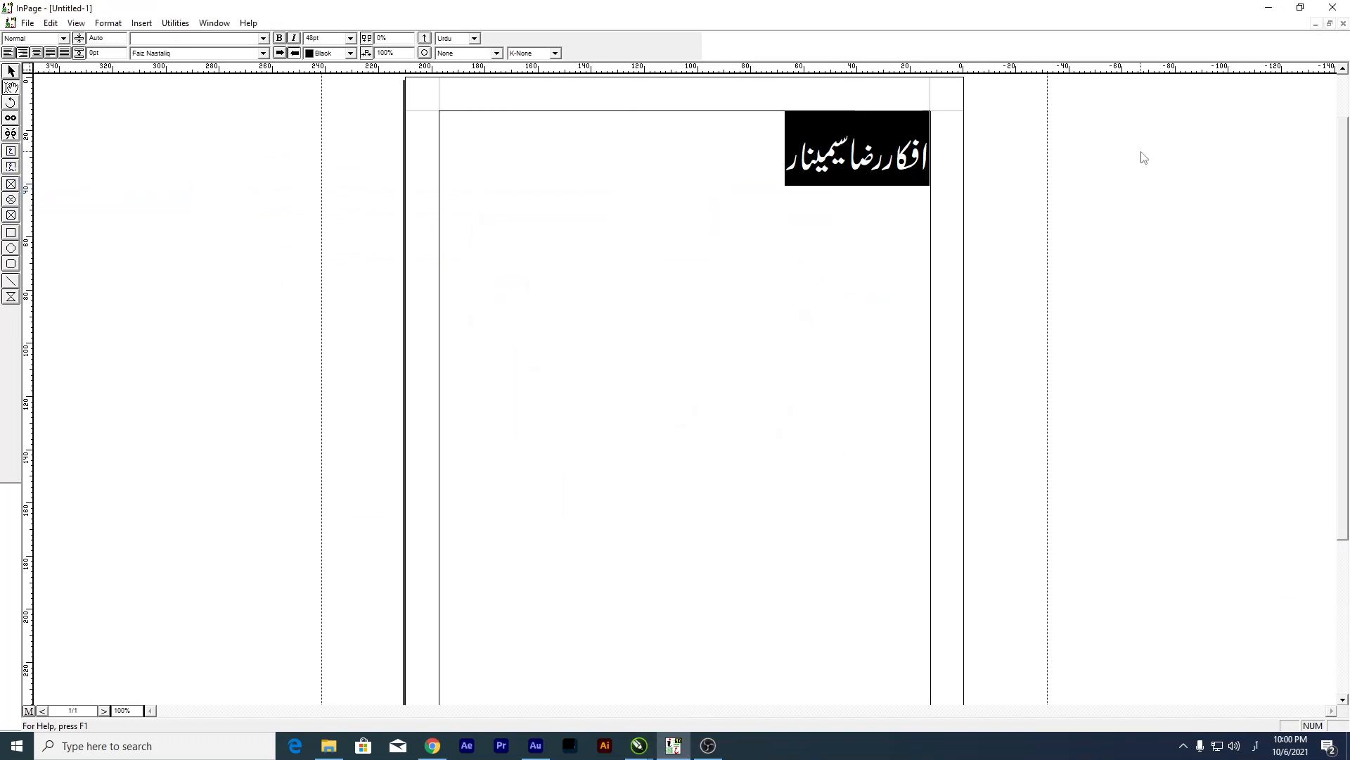
Export the InPage page as an EPS picture in Documents, naming the file with the copied Urdu title.
{"action": "left_click", "coordinate": [27, 23]}
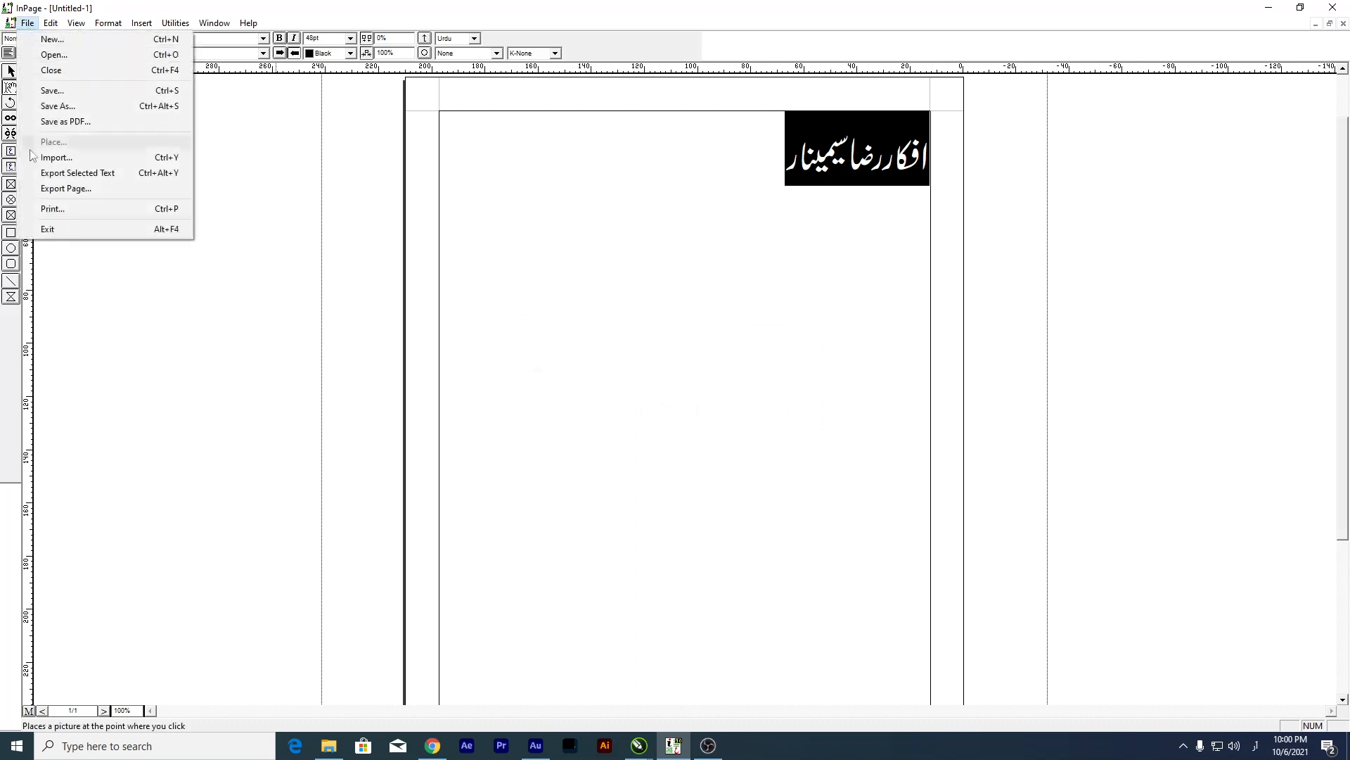
{"action": "left_click", "coordinate": [117, 188]}
{"action": "left_click", "coordinate": [808, 318]}
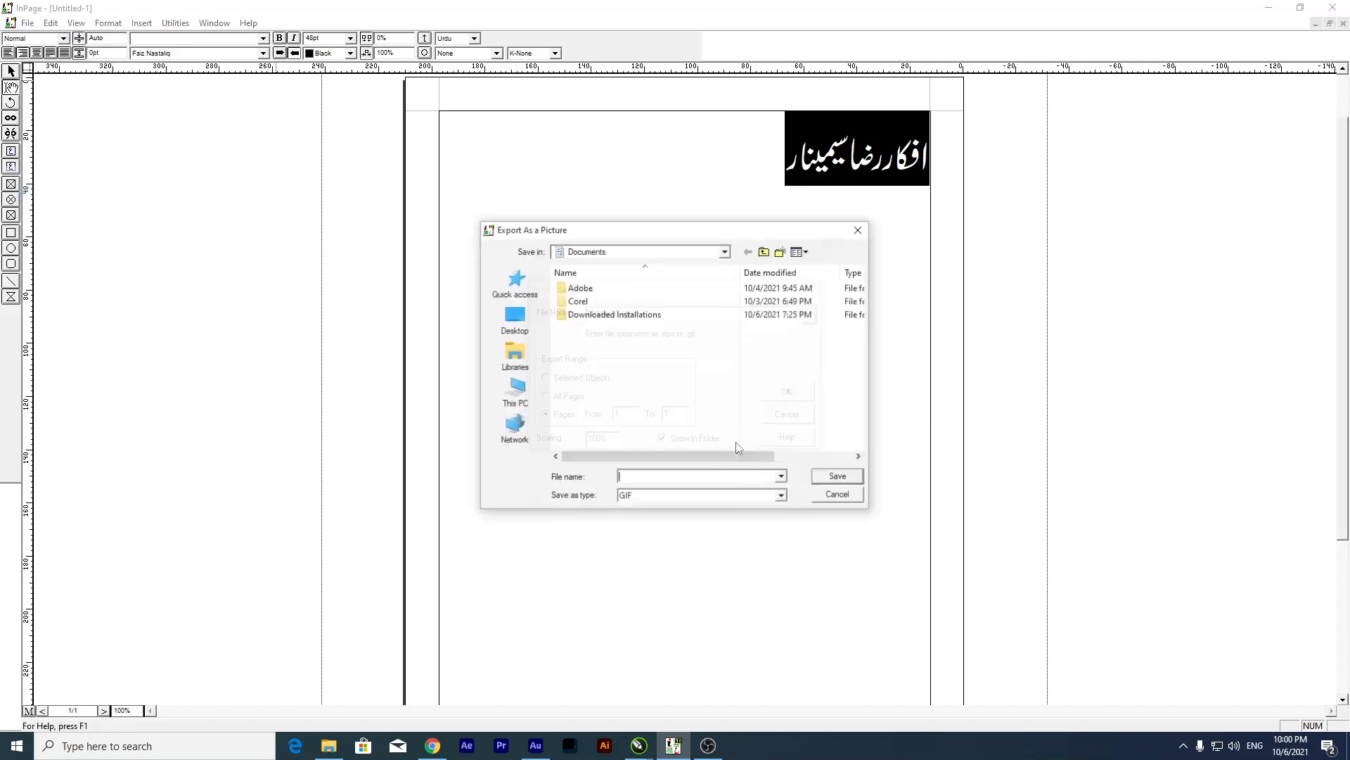
{"action": "left_click", "coordinate": [699, 497]}
{"action": "left_click", "coordinate": [695, 507]}
{"action": "left_click", "coordinate": [655, 478]}
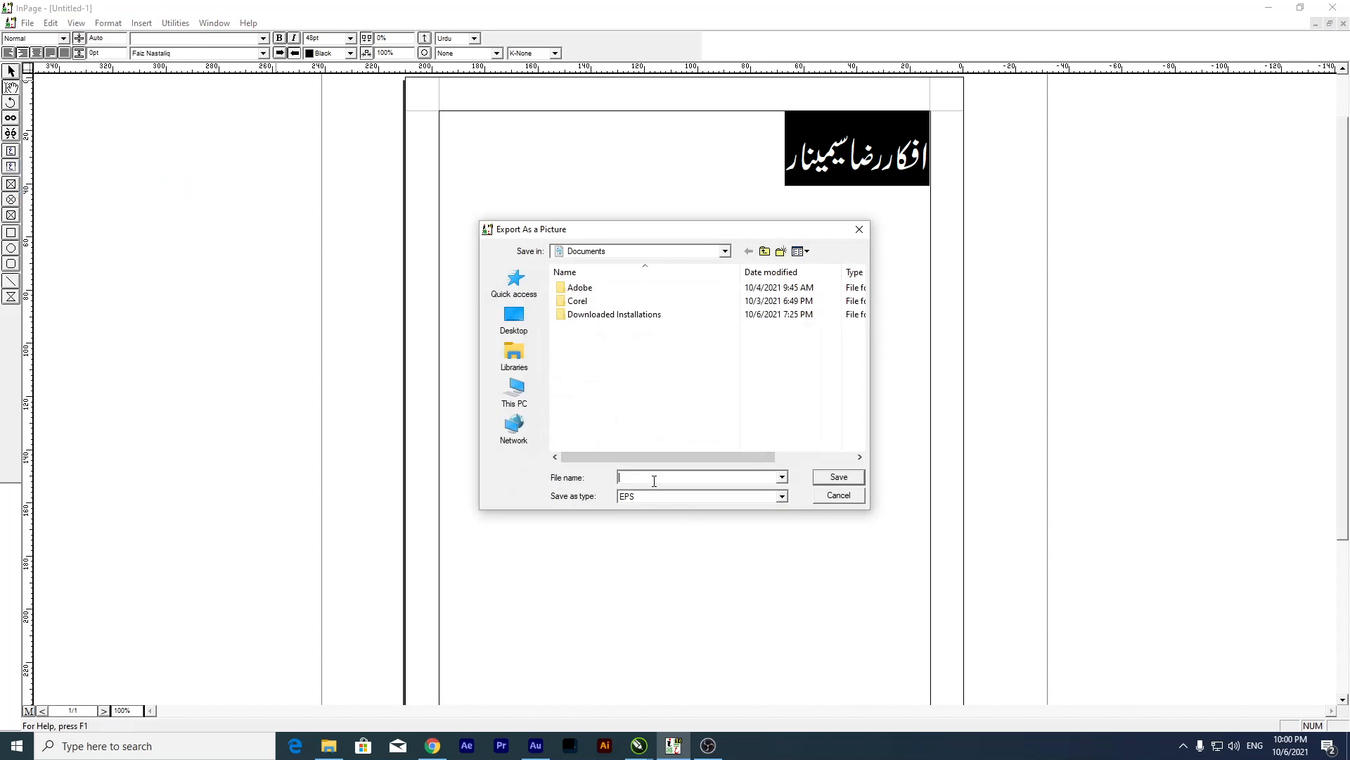
{"action": "key", "text": "ctrl+v"}
{"action": "left_click", "coordinate": [827, 476]}
{"action": "left_click", "coordinate": [784, 392]}
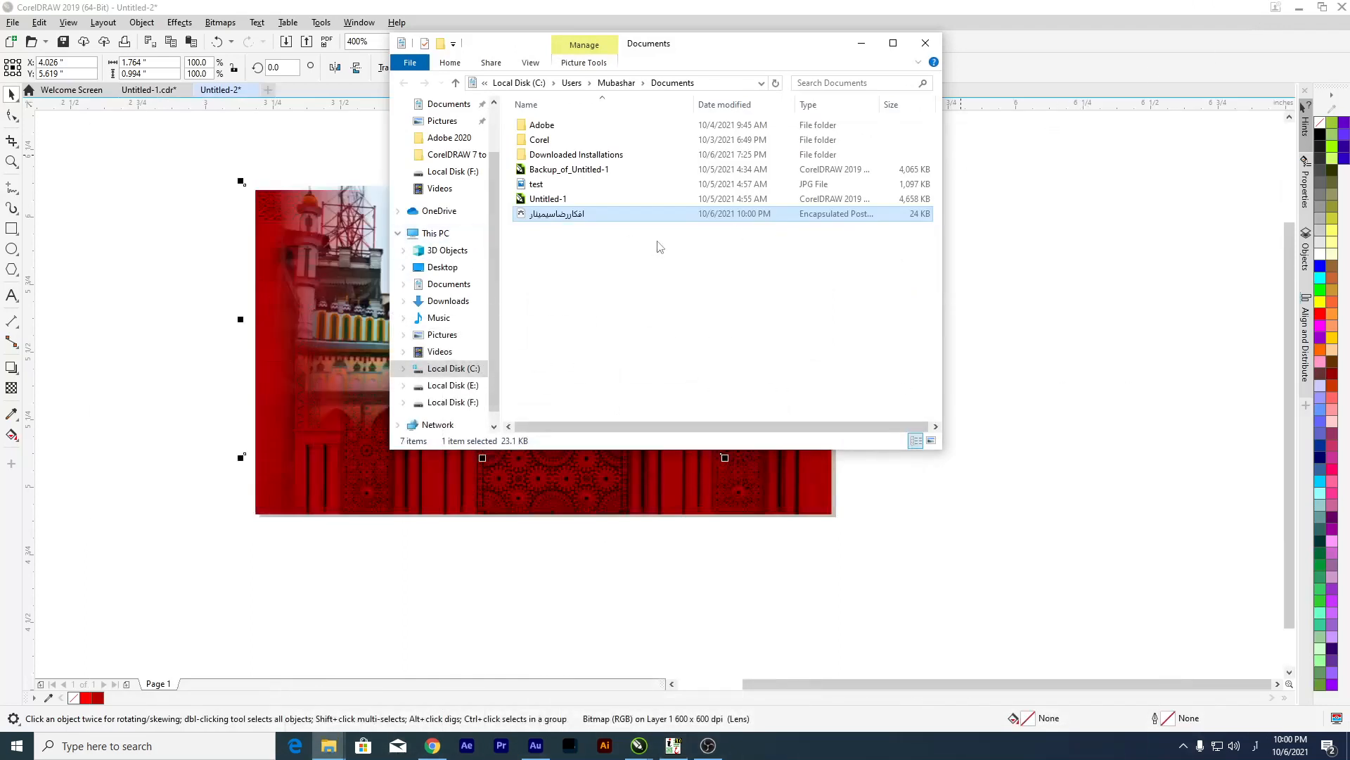
Import the exported Urdu title EPS from Documents into the CorelDRAW Untitled-2 document as editable, with text kept as text.
{"action": "left_click_drag", "start_coordinate": [550, 225], "coordinate": [1103, 324]}
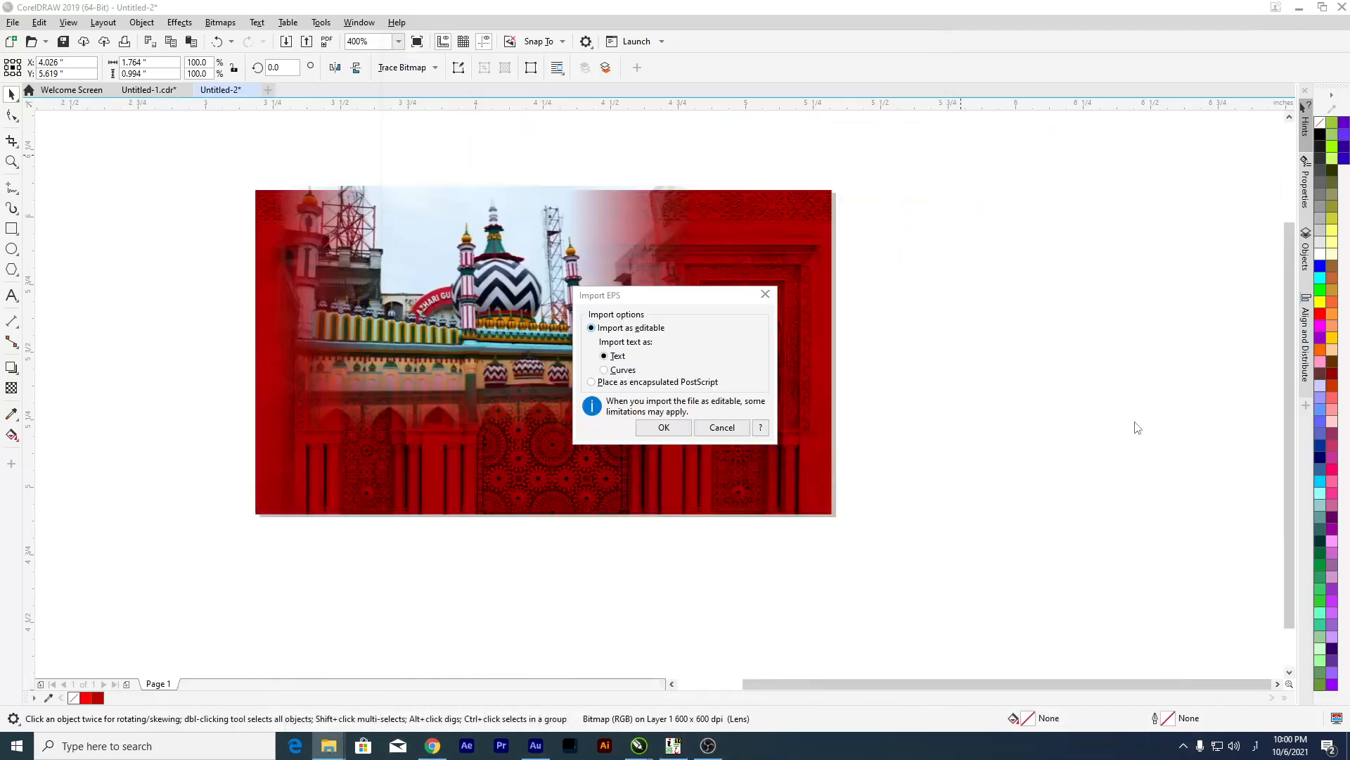
{"action": "left_click", "coordinate": [661, 426]}
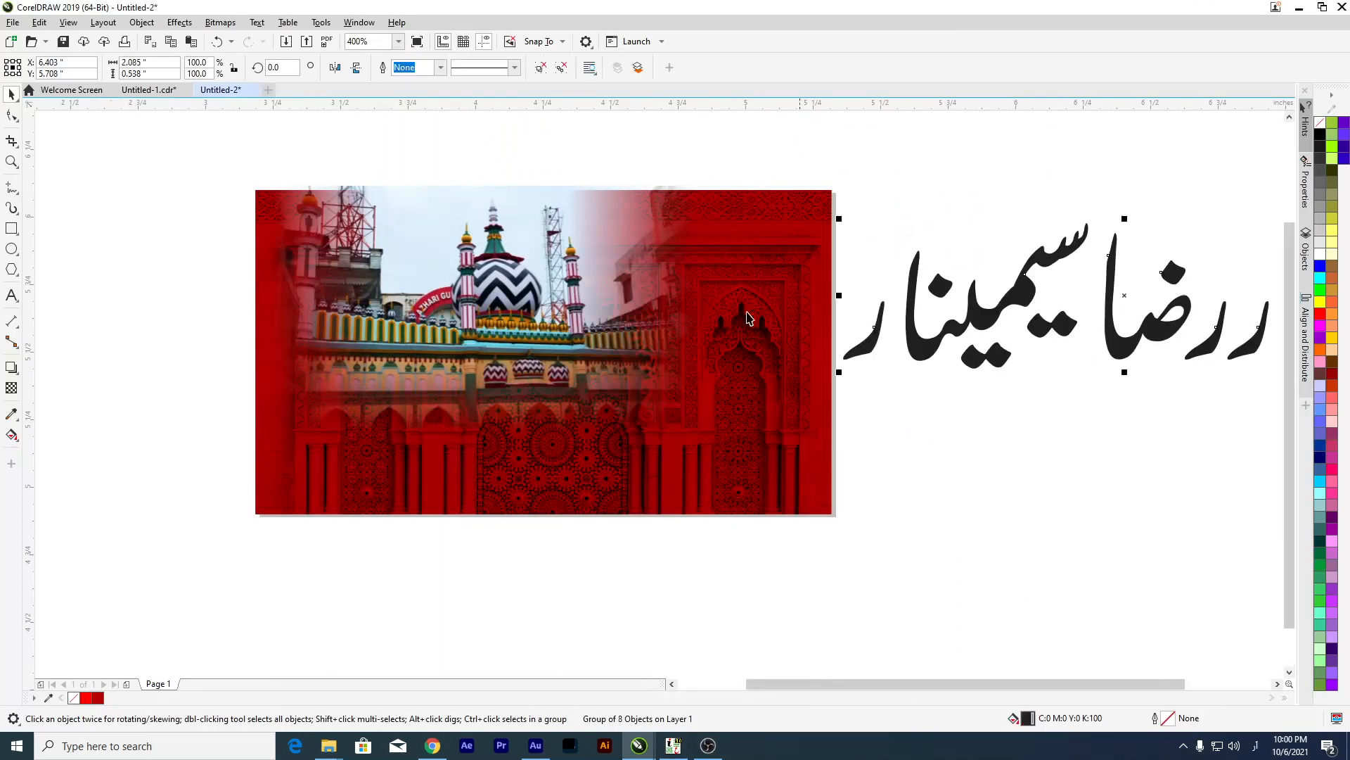
Move the imported Urdu title to the empty area beside the page and ungroup it into separate letters.
{"action": "scroll", "coordinate": [749, 317], "scroll_direction": "down", "scroll_amount": 3}
{"action": "scroll", "coordinate": [895, 328], "scroll_direction": "up", "scroll_amount": 3}
{"action": "left_click_drag", "start_coordinate": [626, 426], "coordinate": [727, 407]}
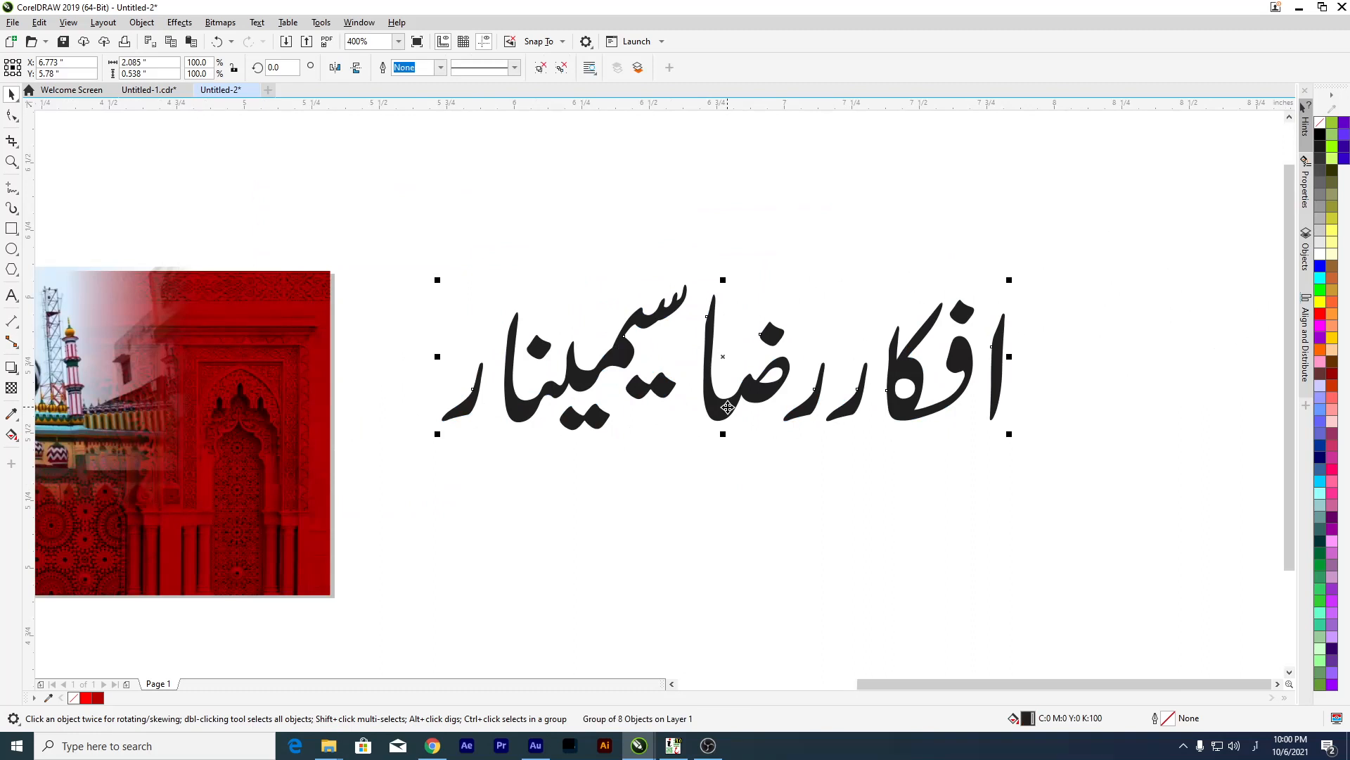
{"action": "left_click_drag", "start_coordinate": [708, 328], "coordinate": [765, 294]}
{"action": "left_click", "coordinate": [872, 463]}
{"action": "left_click_drag", "start_coordinate": [903, 380], "coordinate": [829, 378]}
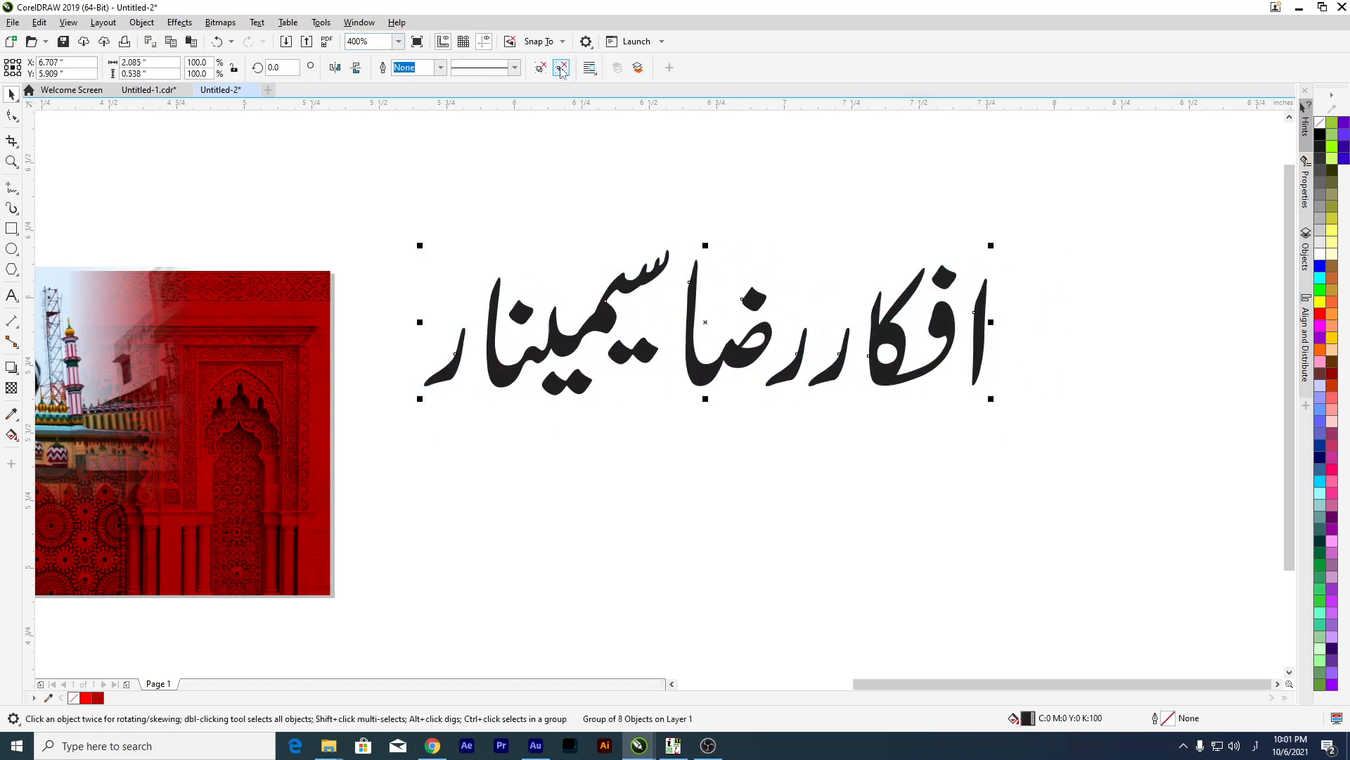
{"action": "left_click", "coordinate": [602, 223]}
Tighten the word افکار by moving its opening alif and its final ر closer to the letters between them.
{"action": "scroll", "coordinate": [951, 299], "scroll_direction": "up", "scroll_amount": 2}
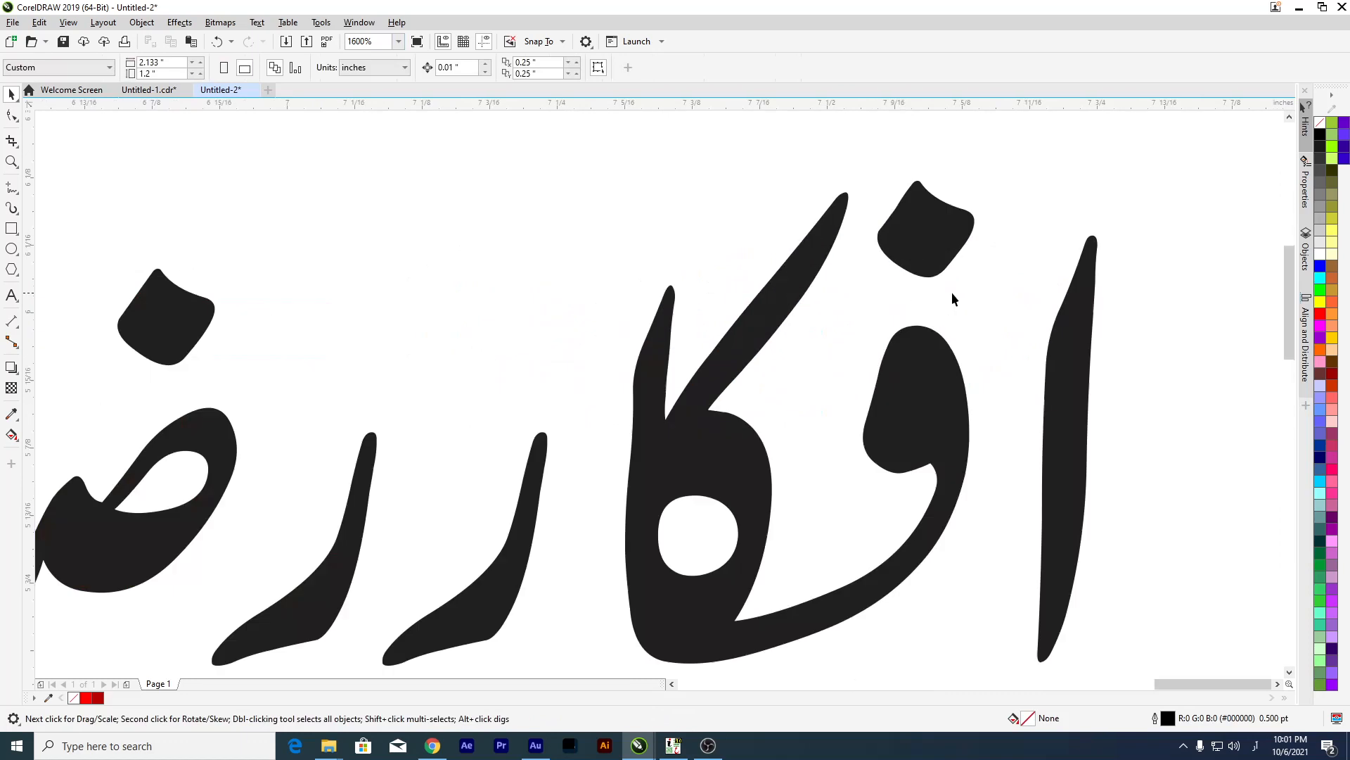
{"action": "left_click_drag", "start_coordinate": [1071, 356], "coordinate": [1046, 339]}
{"action": "left_click_drag", "start_coordinate": [1023, 304], "coordinate": [1022, 282]}
{"action": "scroll", "coordinate": [851, 341], "scroll_direction": "down", "scroll_amount": 1}
{"action": "scroll", "coordinate": [675, 479], "scroll_direction": "up", "scroll_amount": 1}
{"action": "left_click_drag", "start_coordinate": [669, 482], "coordinate": [720, 477]}
{"action": "scroll", "coordinate": [721, 477], "scroll_direction": "down", "scroll_amount": 2}
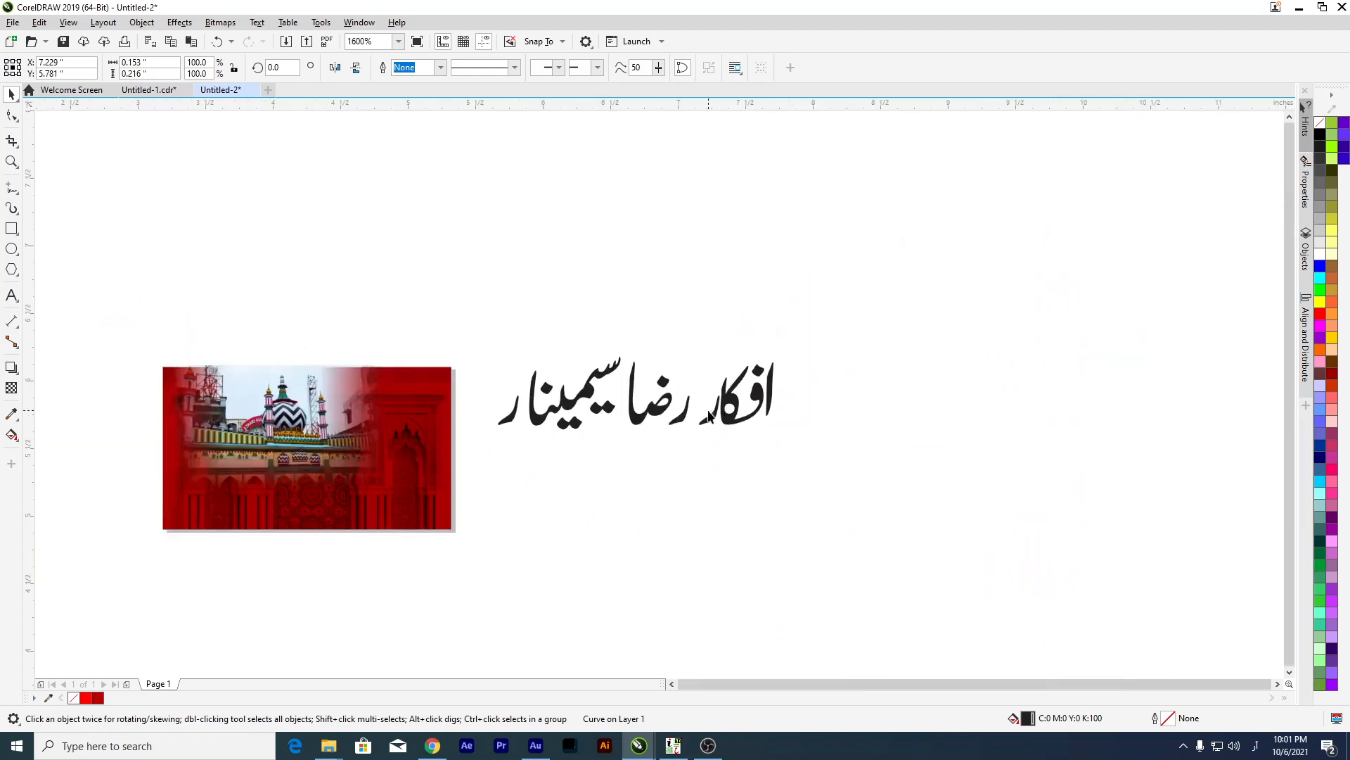
Nest the letters of رضا closely against افکار, with its ر above the other ر, and weld both words into one object.
{"action": "scroll", "coordinate": [689, 434], "scroll_direction": "up", "scroll_amount": 1}
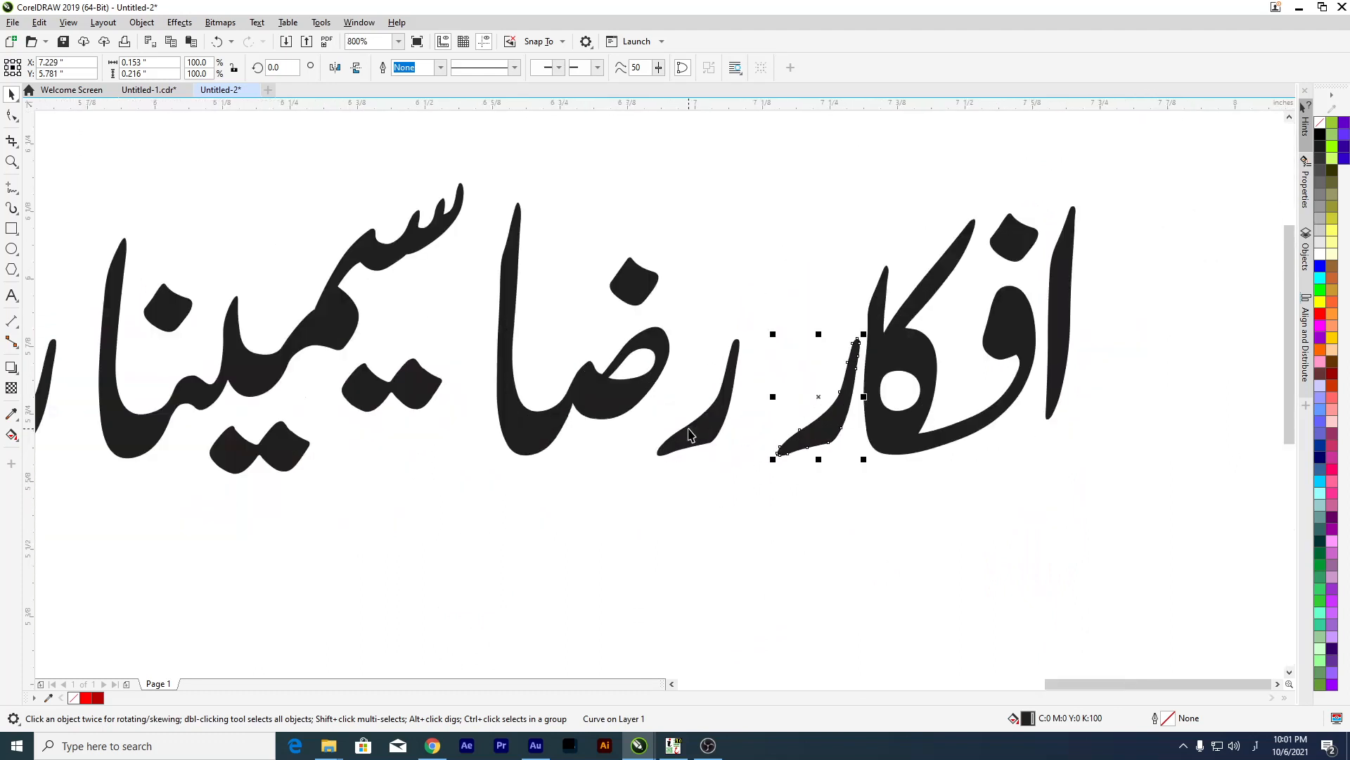
{"action": "mouse_move", "coordinate": [689, 440]}
{"action": "left_mouse_down"}
{"action": "mouse_move", "coordinate": [751, 438]}
{"action": "mouse_move", "coordinate": [767, 407]}
{"action": "mouse_move", "coordinate": [783, 408]}
{"action": "left_mouse_up"}
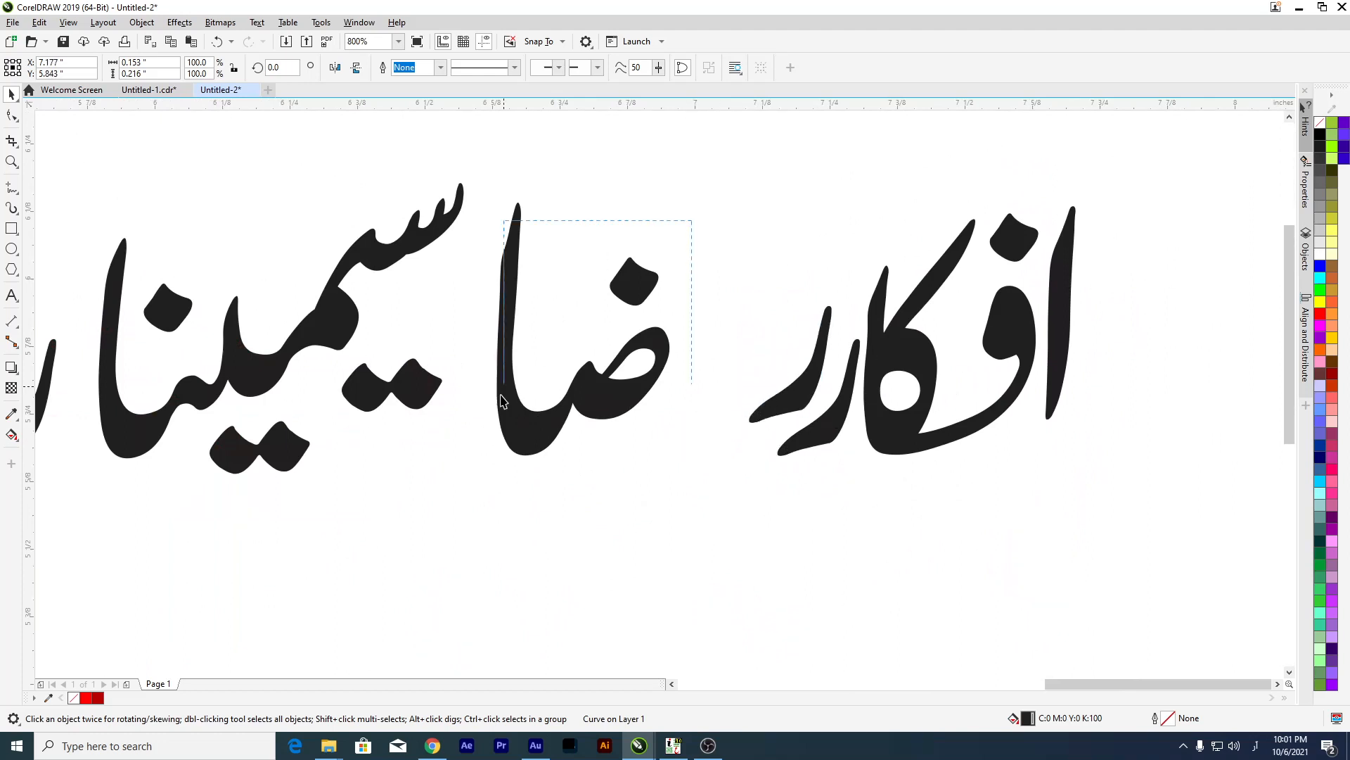
{"action": "left_click_drag", "start_coordinate": [706, 164], "coordinate": [533, 398]}
{"action": "left_click_drag", "start_coordinate": [518, 453], "coordinate": [638, 443]}
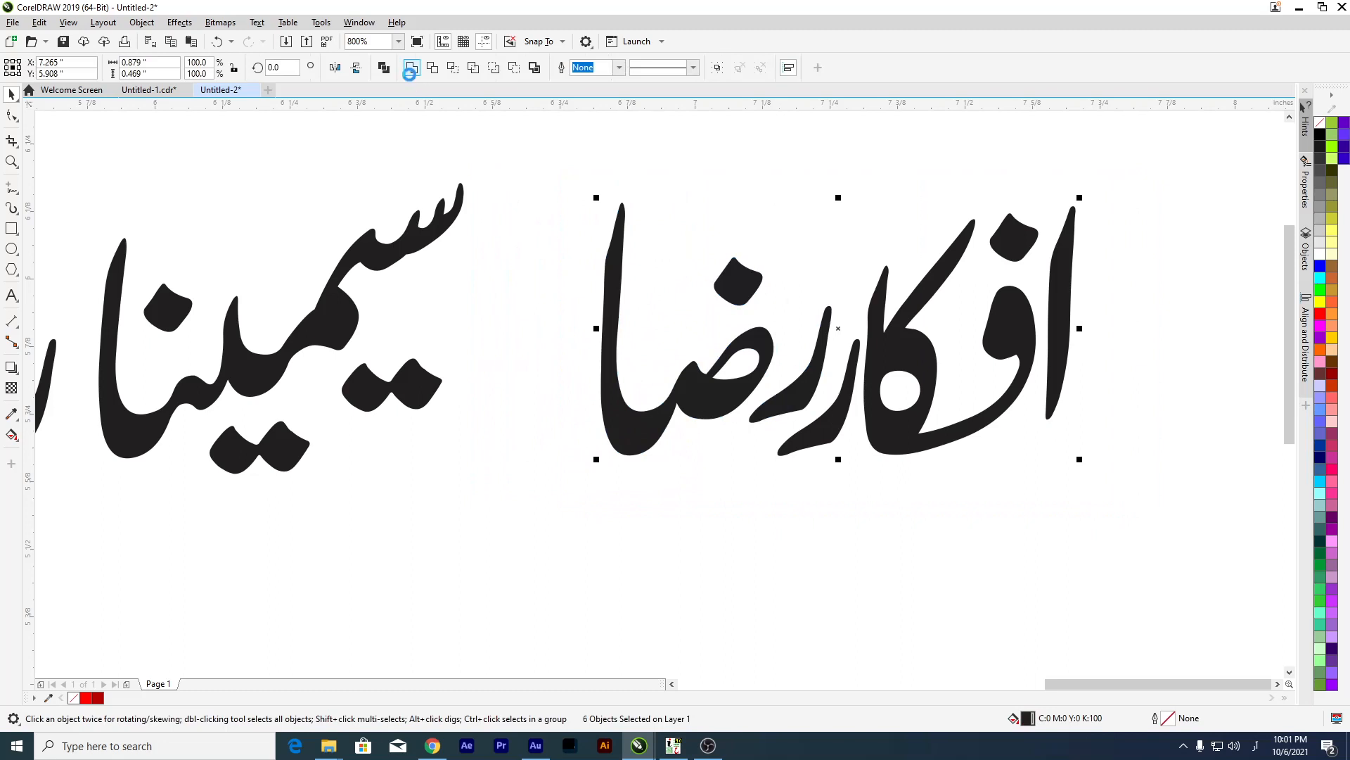
{"action": "left_click", "coordinate": [412, 68]}
{"action": "left_click_drag", "start_coordinate": [724, 391], "coordinate": [725, 350]}
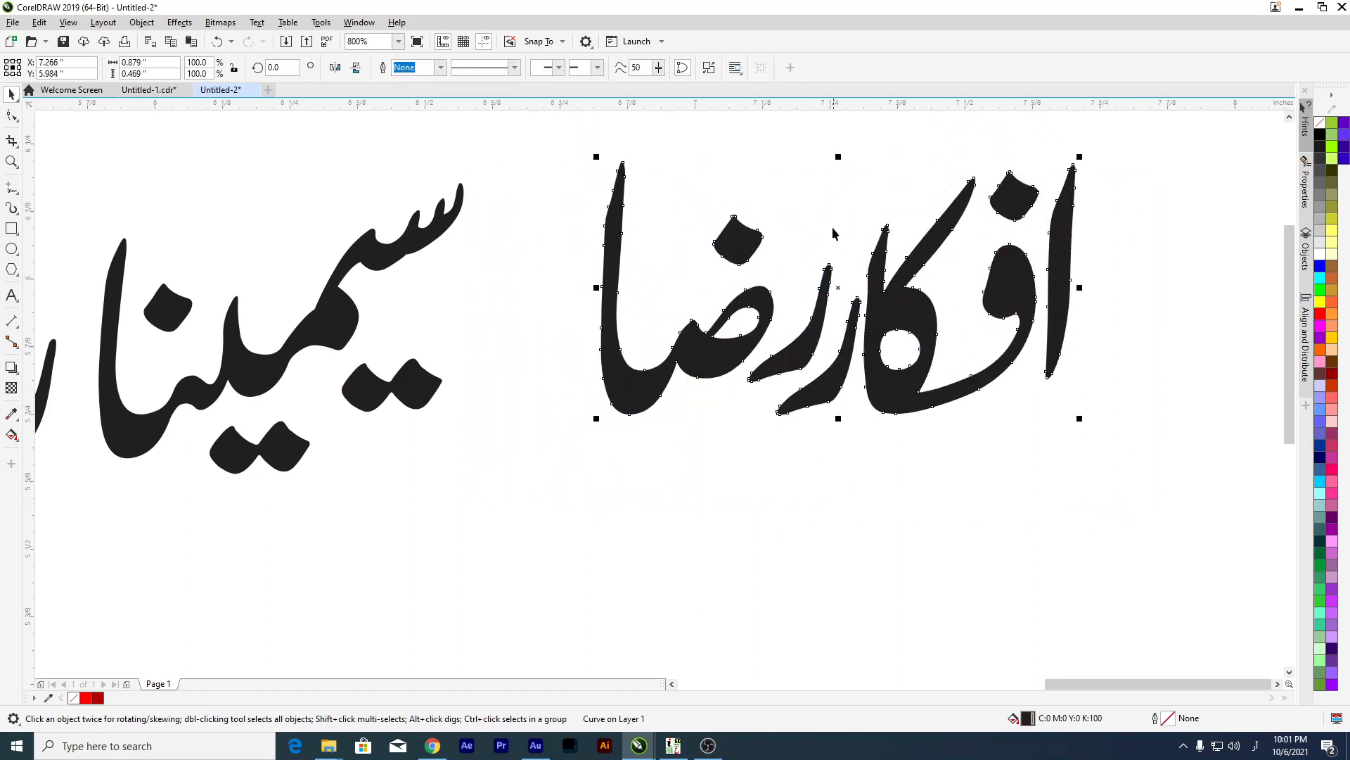
Close the gap before the final ر of سیمینار and move the whole word closer to the welded words.
{"action": "scroll", "coordinate": [148, 407], "scroll_direction": "down", "scroll_amount": 5}
{"action": "scroll", "coordinate": [601, 247], "scroll_direction": "up", "scroll_amount": 5}
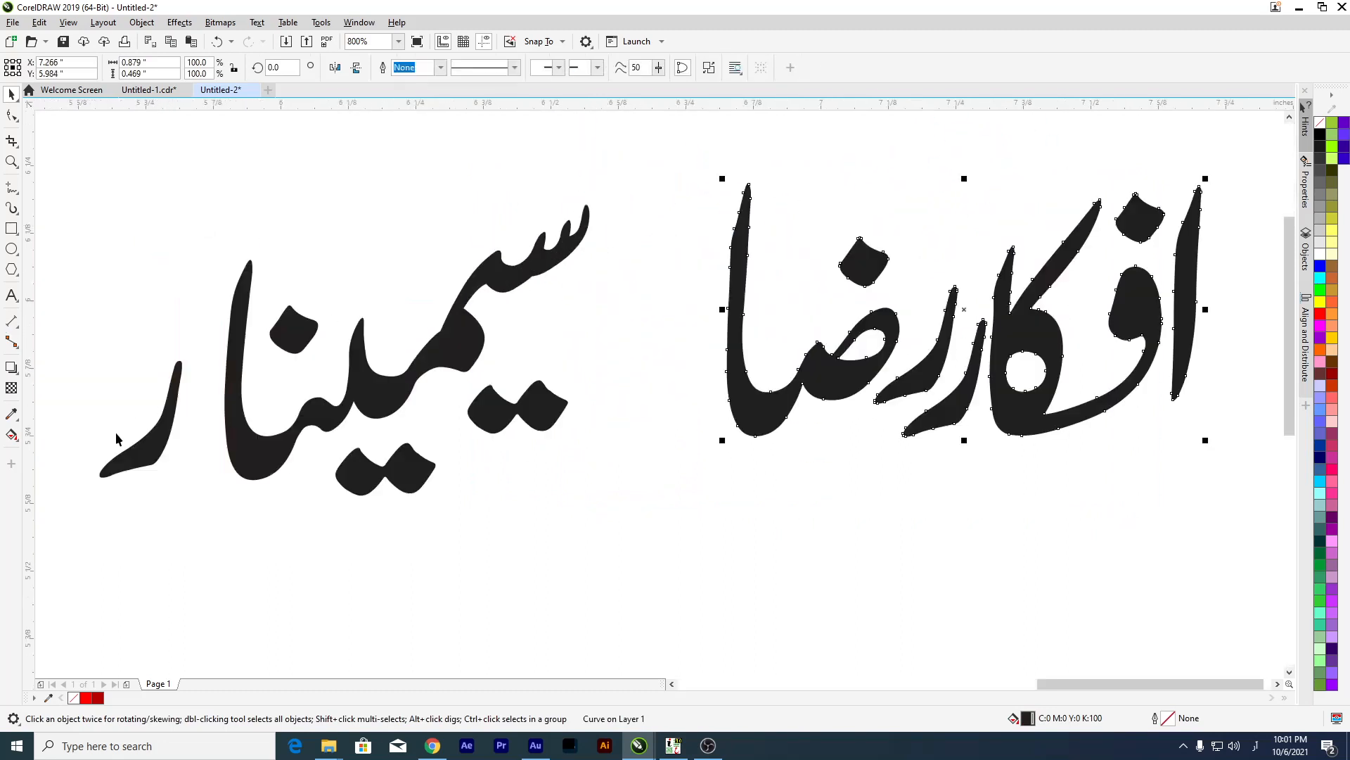
{"action": "left_click_drag", "start_coordinate": [166, 467], "coordinate": [198, 463]}
{"action": "left_click_drag", "start_coordinate": [659, 156], "coordinate": [88, 501]}
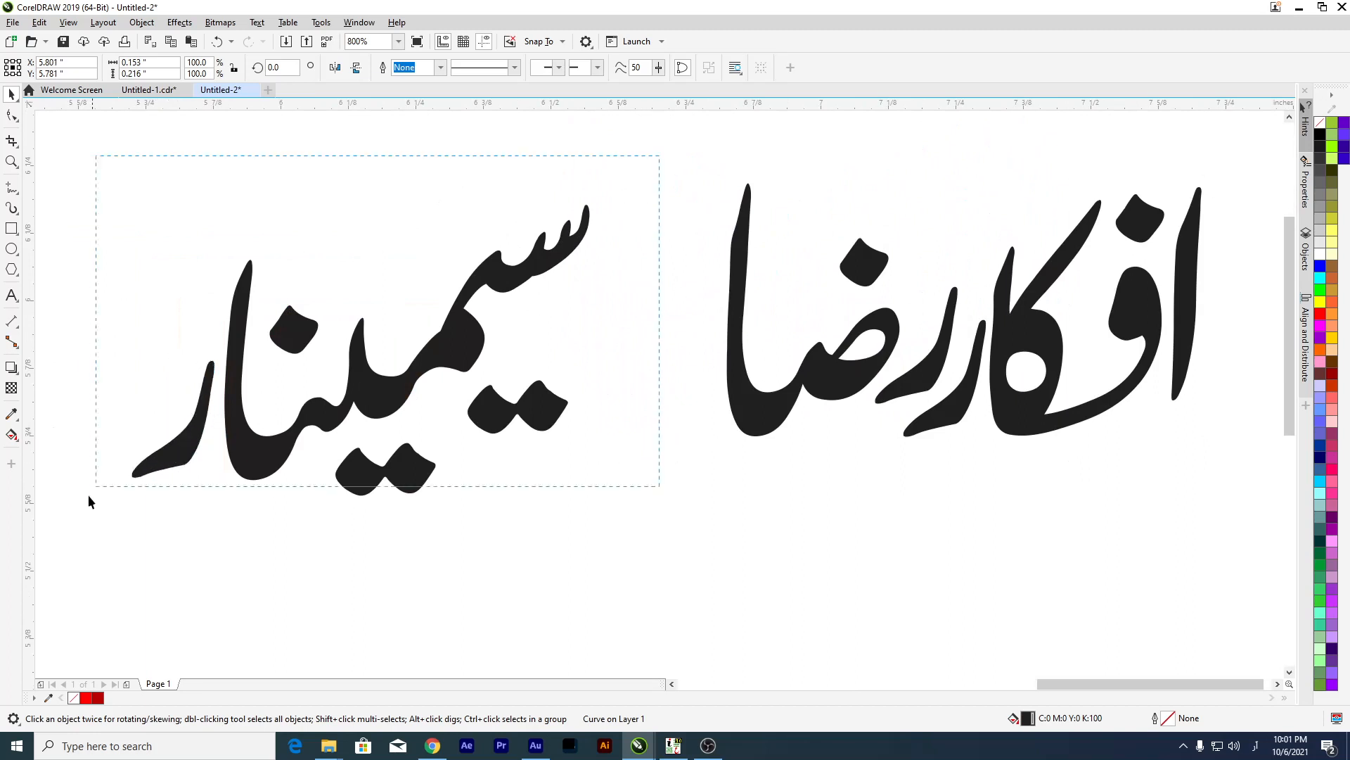
{"action": "left_click_drag", "start_coordinate": [248, 451], "coordinate": [350, 490]}
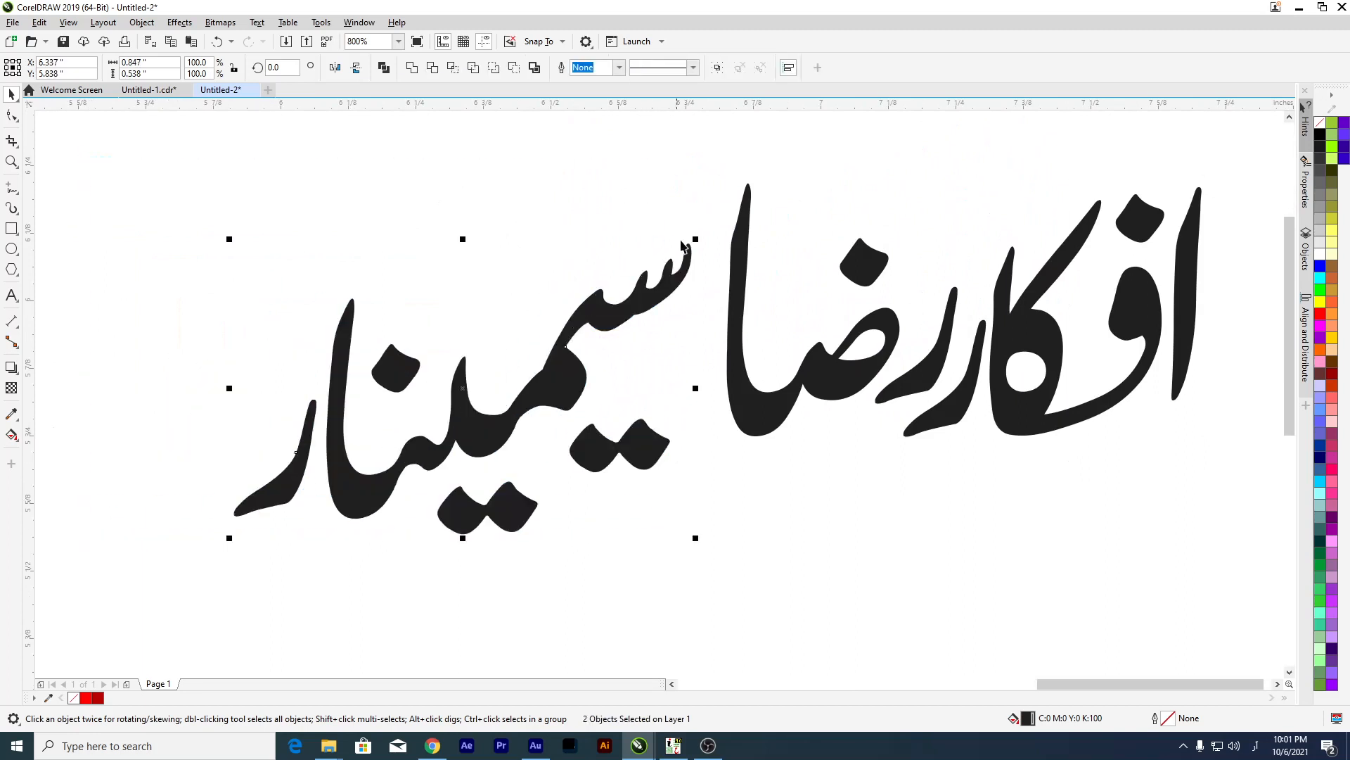
Scale سیمینار to about 0.604 × 0.383 in, place it beneath افکار رضا, and rotate it to about 354.7°.
{"action": "left_click_drag", "start_coordinate": [696, 239], "coordinate": [630, 281]}
{"action": "left_click_drag", "start_coordinate": [457, 424], "coordinate": [943, 555]}
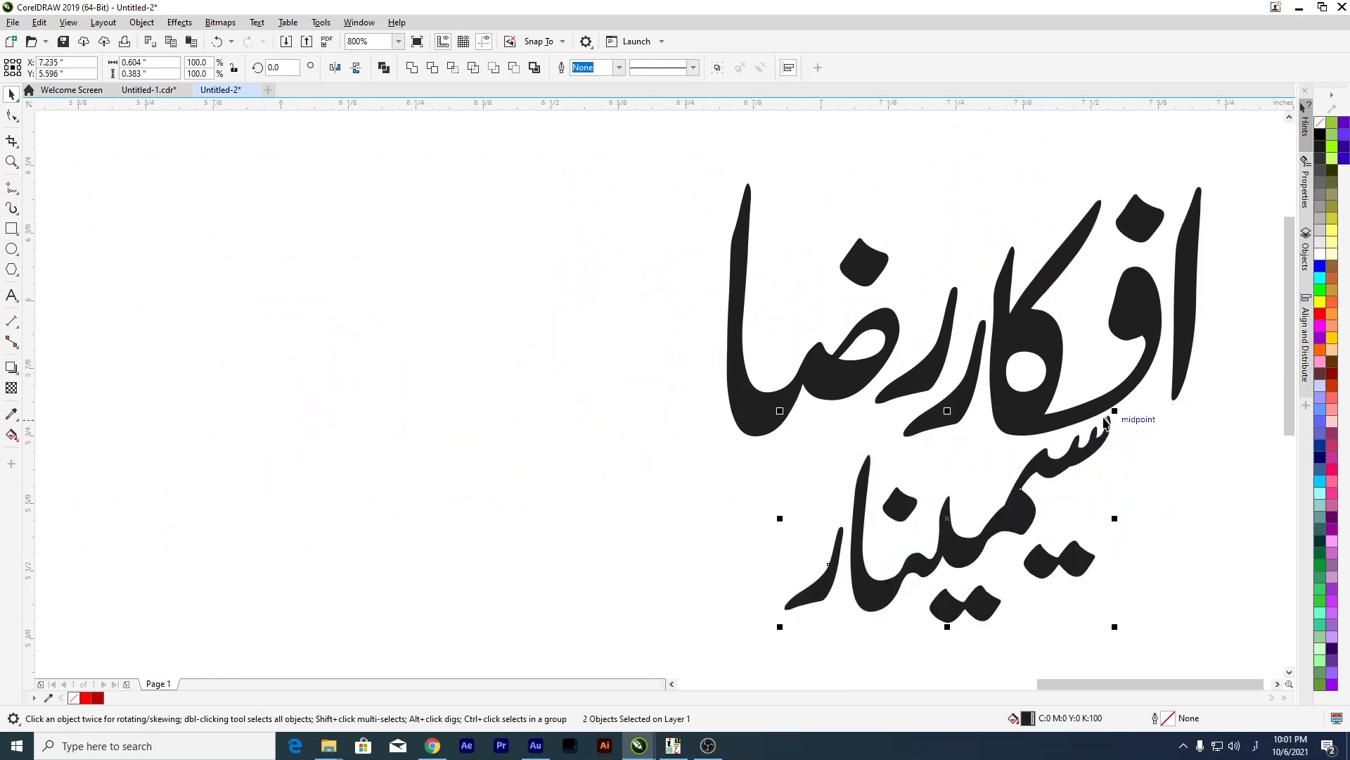
{"action": "left_click_drag", "start_coordinate": [1114, 414], "coordinate": [1106, 437]}
{"action": "left_click", "coordinate": [1033, 465]}
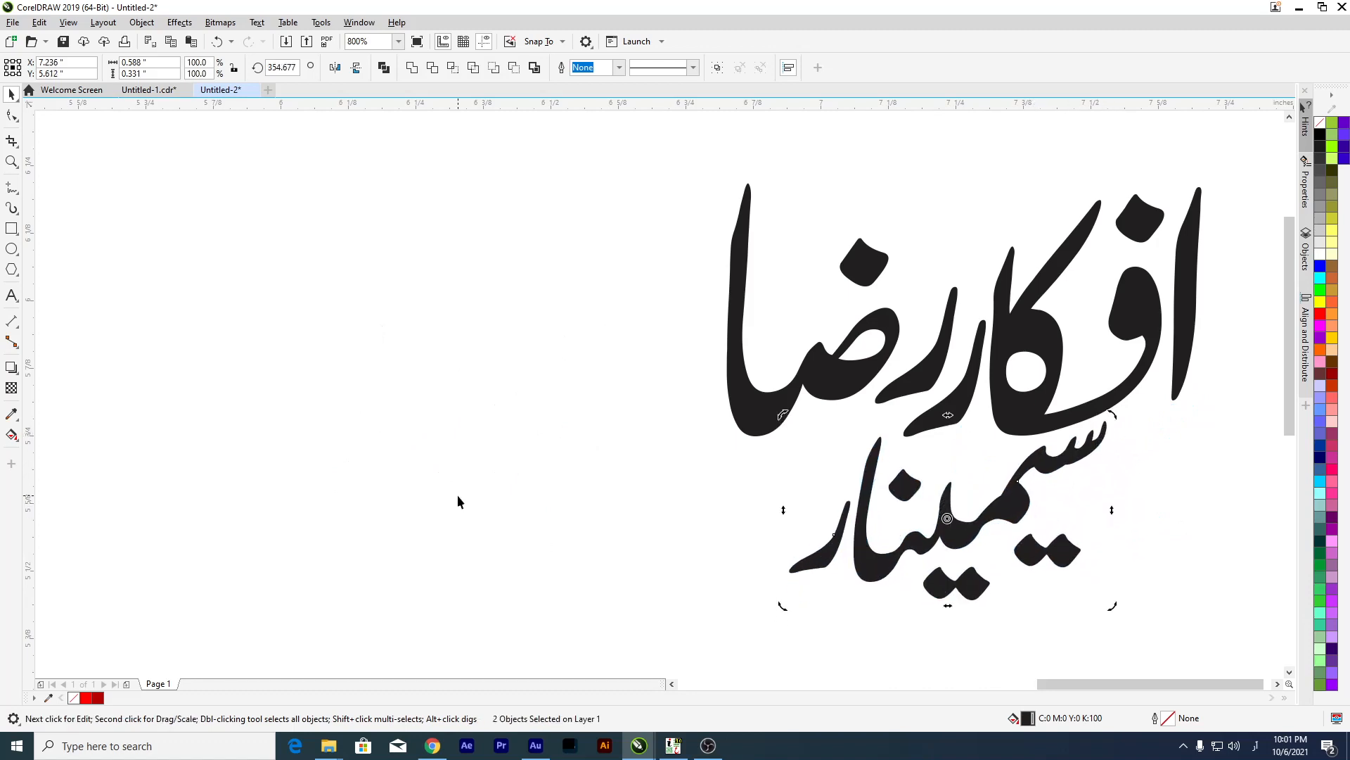
Compare the stacked title with the finished one in Untitled-1.cdr and weld all its parts into one object in Untitled-2.
{"action": "left_click", "coordinate": [458, 501]}
{"action": "scroll", "coordinate": [507, 376], "scroll_direction": "down", "scroll_amount": 2}
{"action": "left_click_drag", "start_coordinate": [946, 552], "coordinate": [946, 552]}
{"action": "left_click_drag", "start_coordinate": [767, 397], "coordinate": [727, 395]}
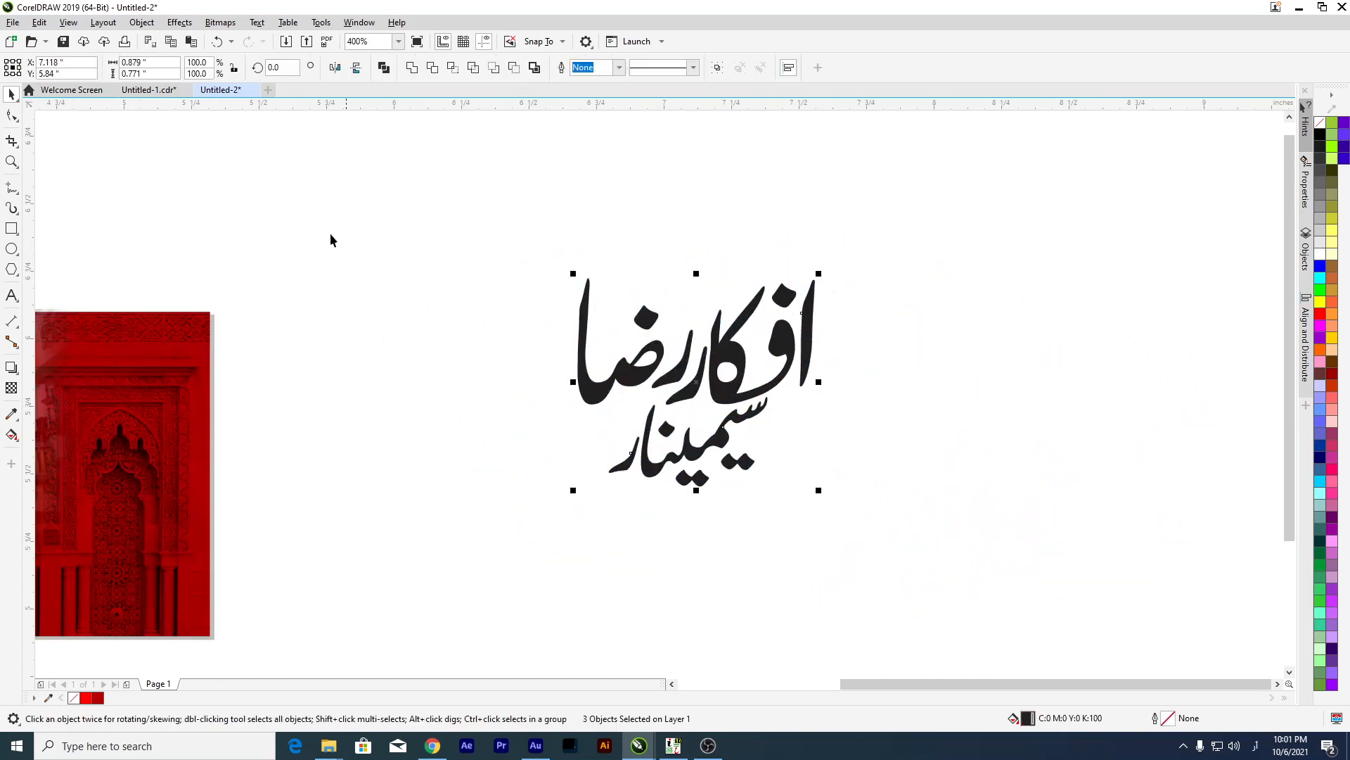
{"action": "left_click", "coordinate": [149, 89]}
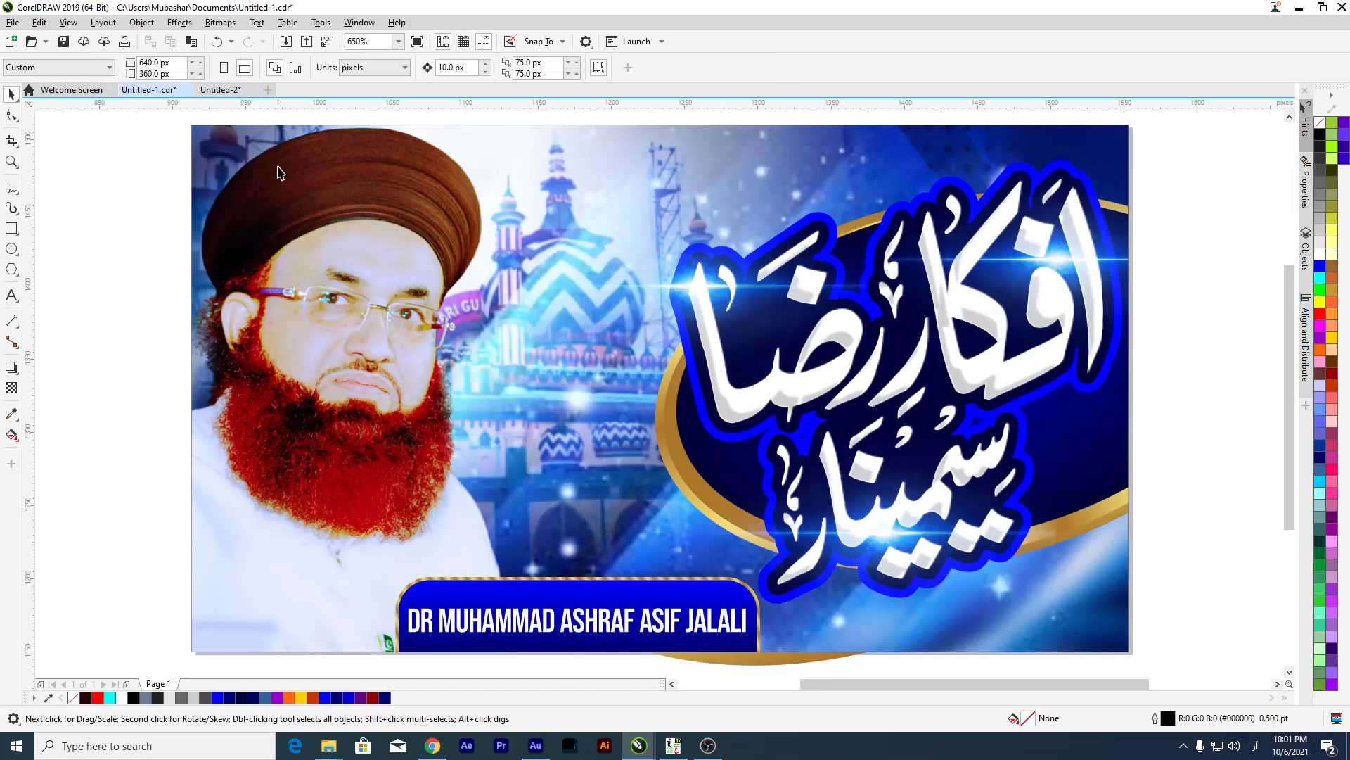
{"action": "left_click", "coordinate": [220, 89]}
{"action": "left_click_drag", "start_coordinate": [477, 607], "coordinate": [478, 606]}
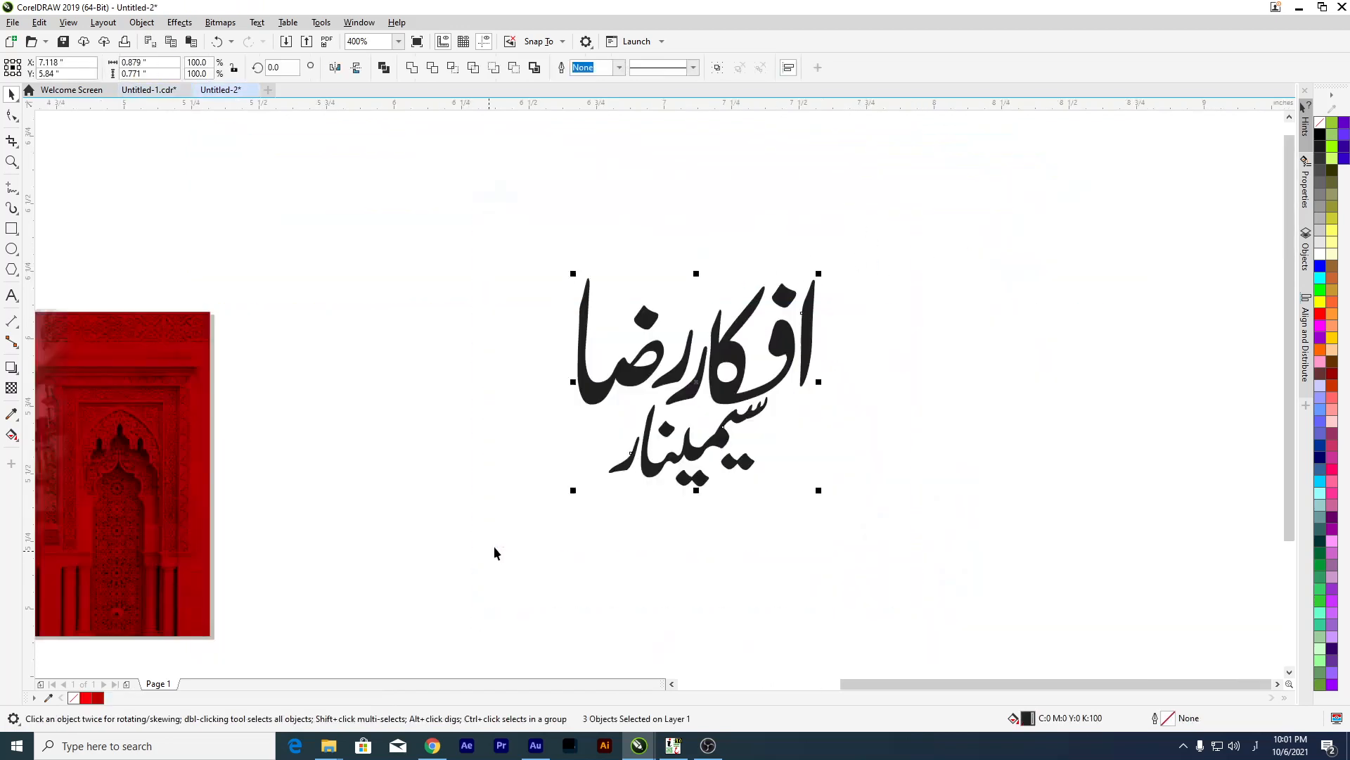
{"action": "left_click", "coordinate": [412, 69]}
Scale the welded title to about 81.1%, position it beside the page, and fill it with black.
{"action": "left_click_drag", "start_coordinate": [712, 395], "coordinate": [588, 457]}
{"action": "scroll", "coordinate": [782, 285], "scroll_direction": "down", "scroll_amount": 2}
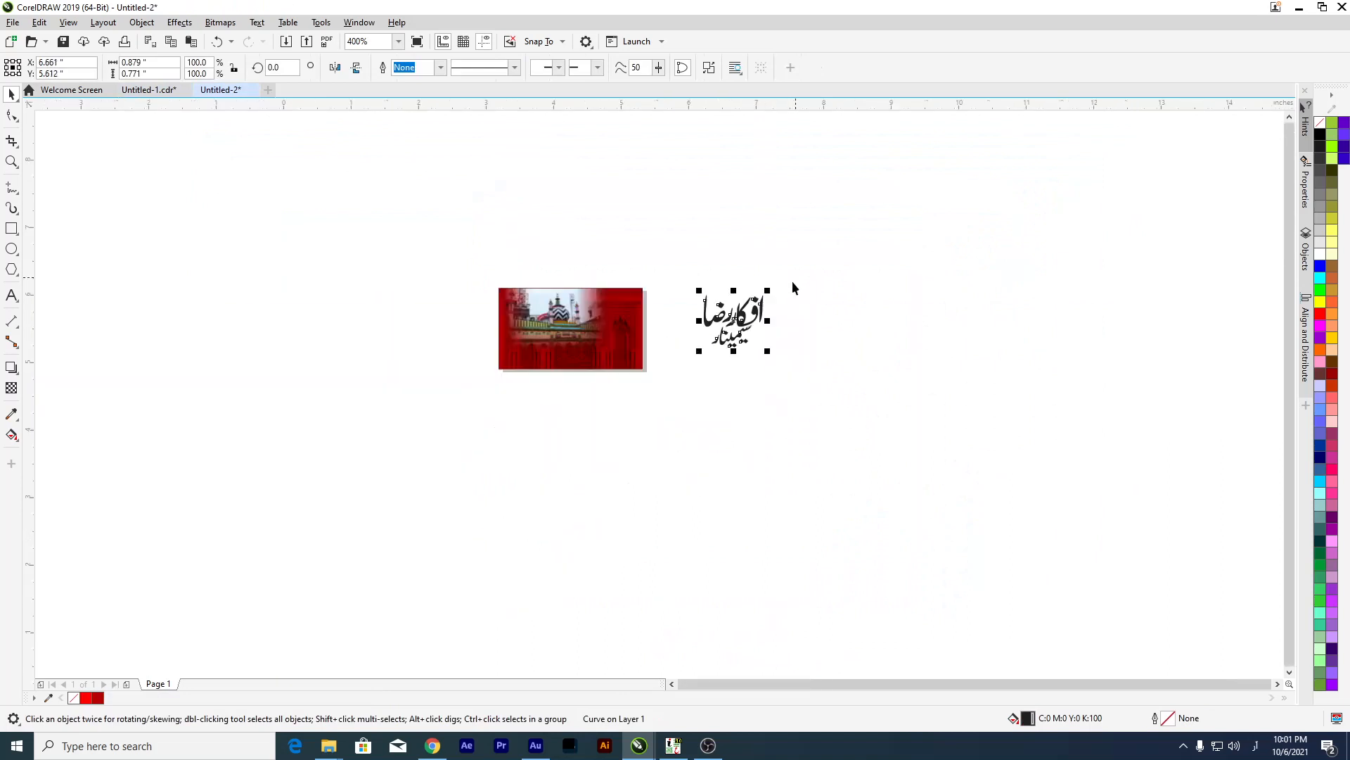
{"action": "scroll", "coordinate": [678, 331], "scroll_direction": "up", "scroll_amount": 2}
{"action": "left_click_drag", "start_coordinate": [1030, 183], "coordinate": [983, 224]}
{"action": "left_click_drag", "start_coordinate": [919, 300], "coordinate": [990, 239]}
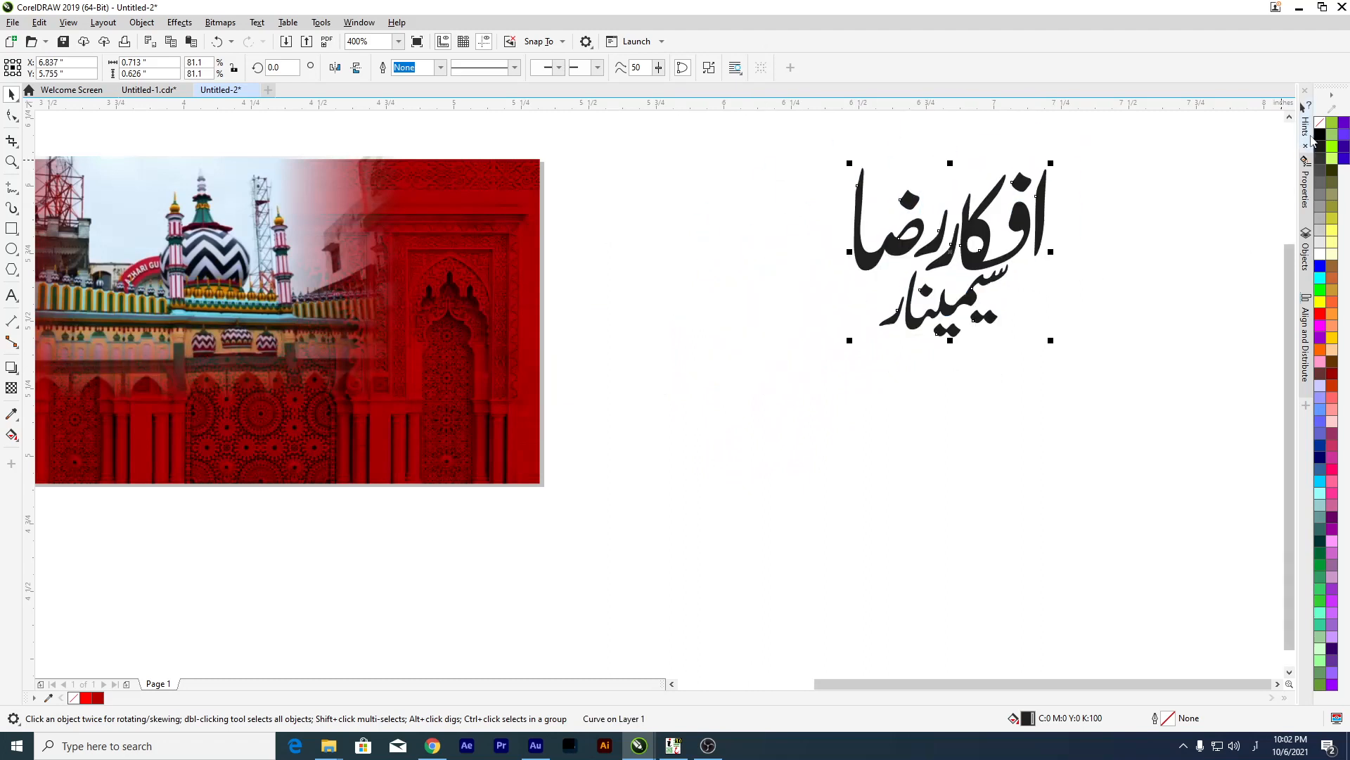
{"action": "key", "text": "Escape"}
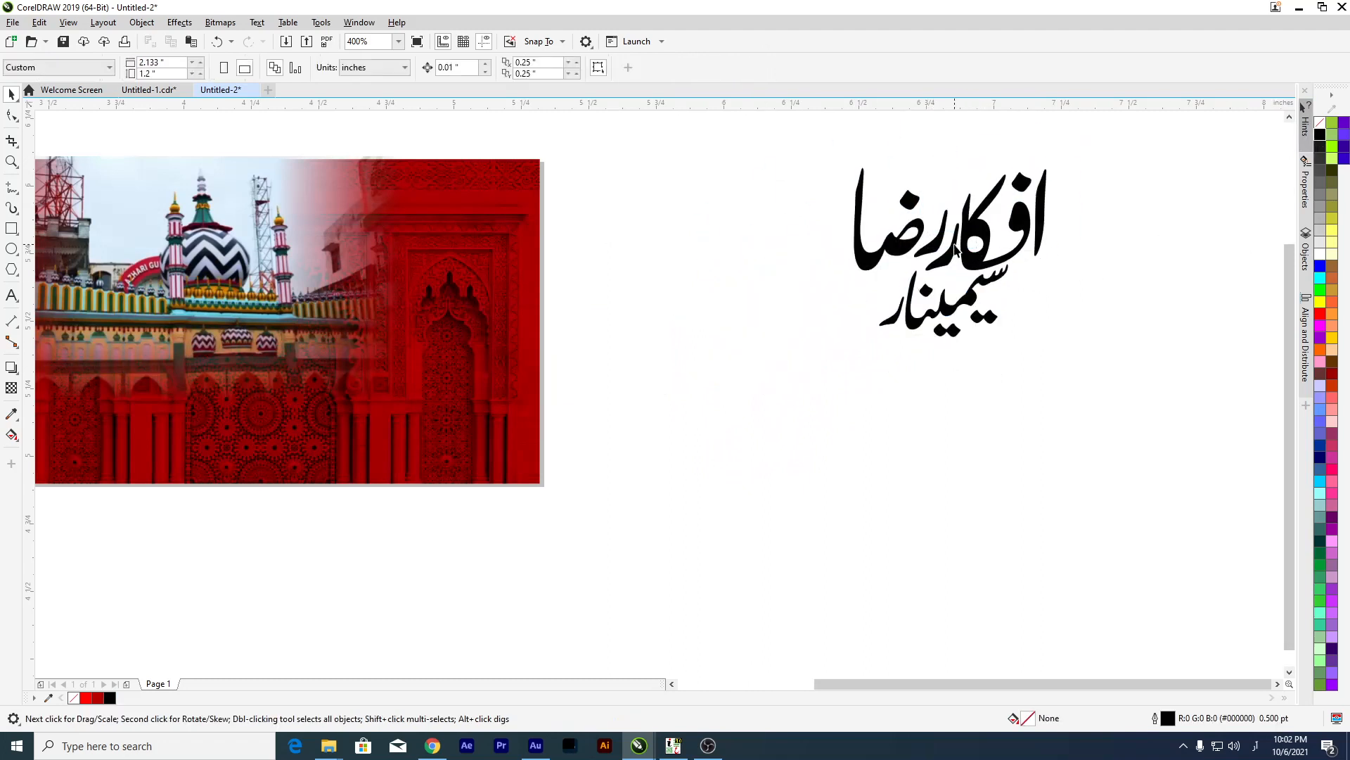
Draw a horizontal ellipse about 1.62 × 0.932 in on the empty area below the Urdu title.
{"action": "scroll", "coordinate": [323, 250], "scroll_direction": "down", "scroll_amount": 2}
{"action": "scroll", "coordinate": [298, 261], "scroll_direction": "up", "scroll_amount": 1}
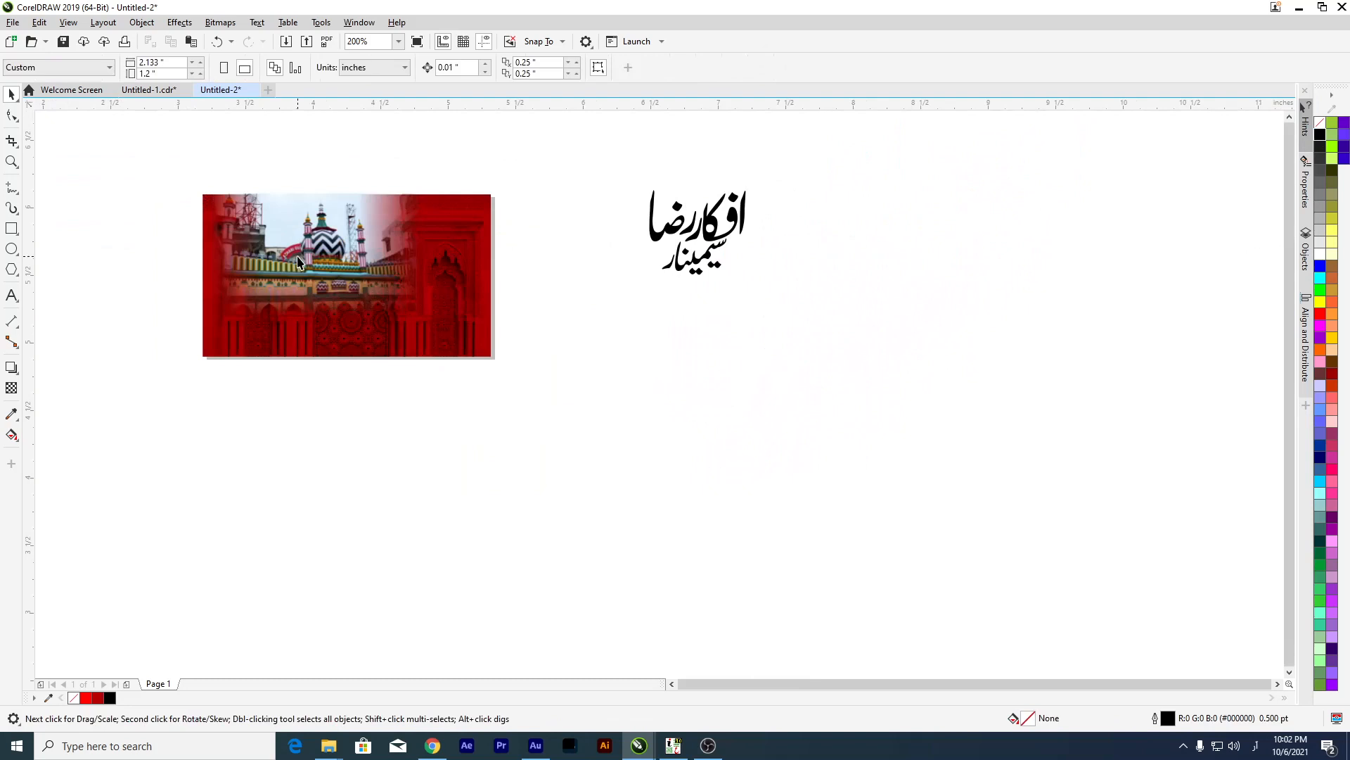
{"action": "left_click", "coordinate": [12, 252]}
{"action": "left_click_drag", "start_coordinate": [554, 380], "coordinate": [774, 507]}
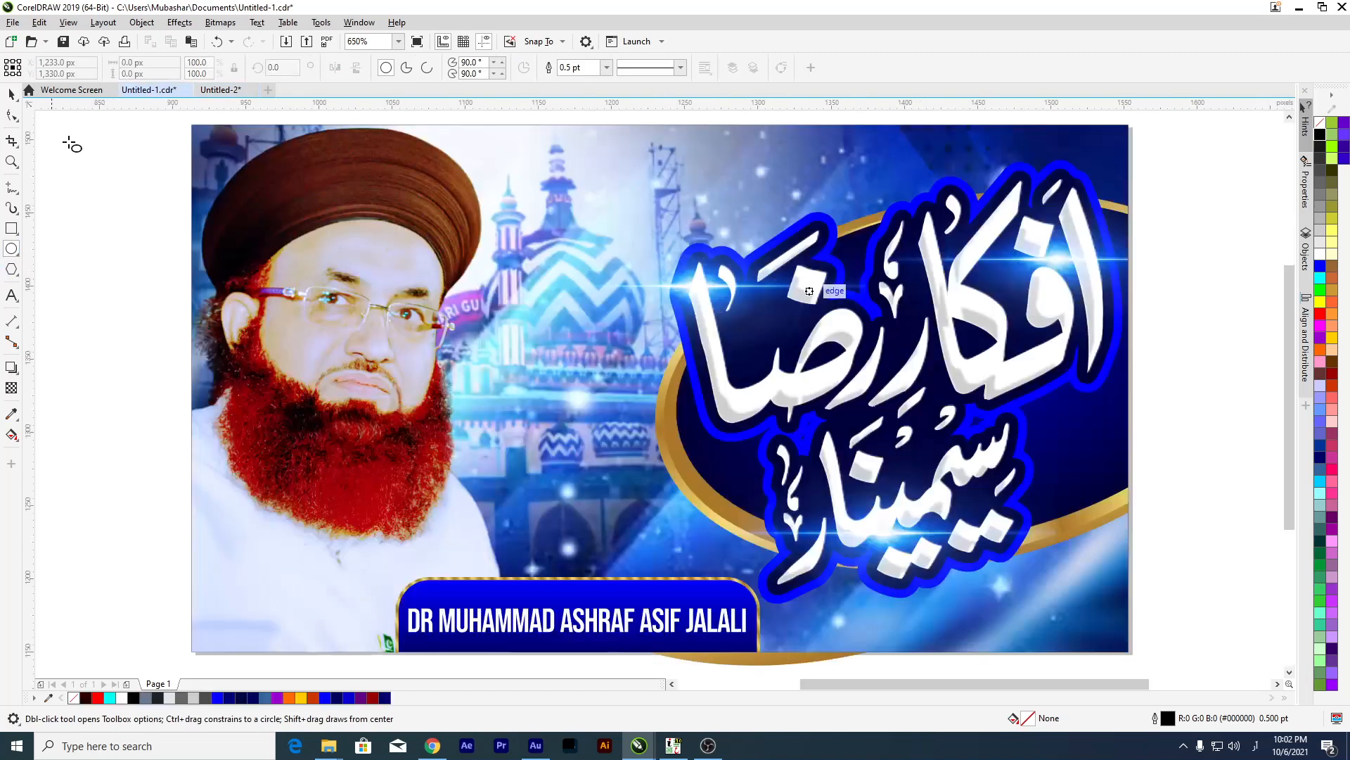
{"action": "left_click", "coordinate": [220, 89]}
{"action": "key", "text": "space"}
Reposition the ellipse below the Urdu title, near the lower corner of the page, keeping its size.
{"action": "left_click_drag", "start_coordinate": [668, 430], "coordinate": [656, 381]}
{"action": "scroll", "coordinate": [628, 402], "scroll_direction": "up", "scroll_amount": 2}
{"action": "scroll", "coordinate": [595, 363], "scroll_direction": "down", "scroll_amount": 1}
{"action": "left_click", "coordinate": [657, 381]}
{"action": "left_click_drag", "start_coordinate": [898, 280], "coordinate": [884, 252]}
{"action": "key", "text": "ctrl+z"}
{"action": "left_click", "coordinate": [736, 403]}
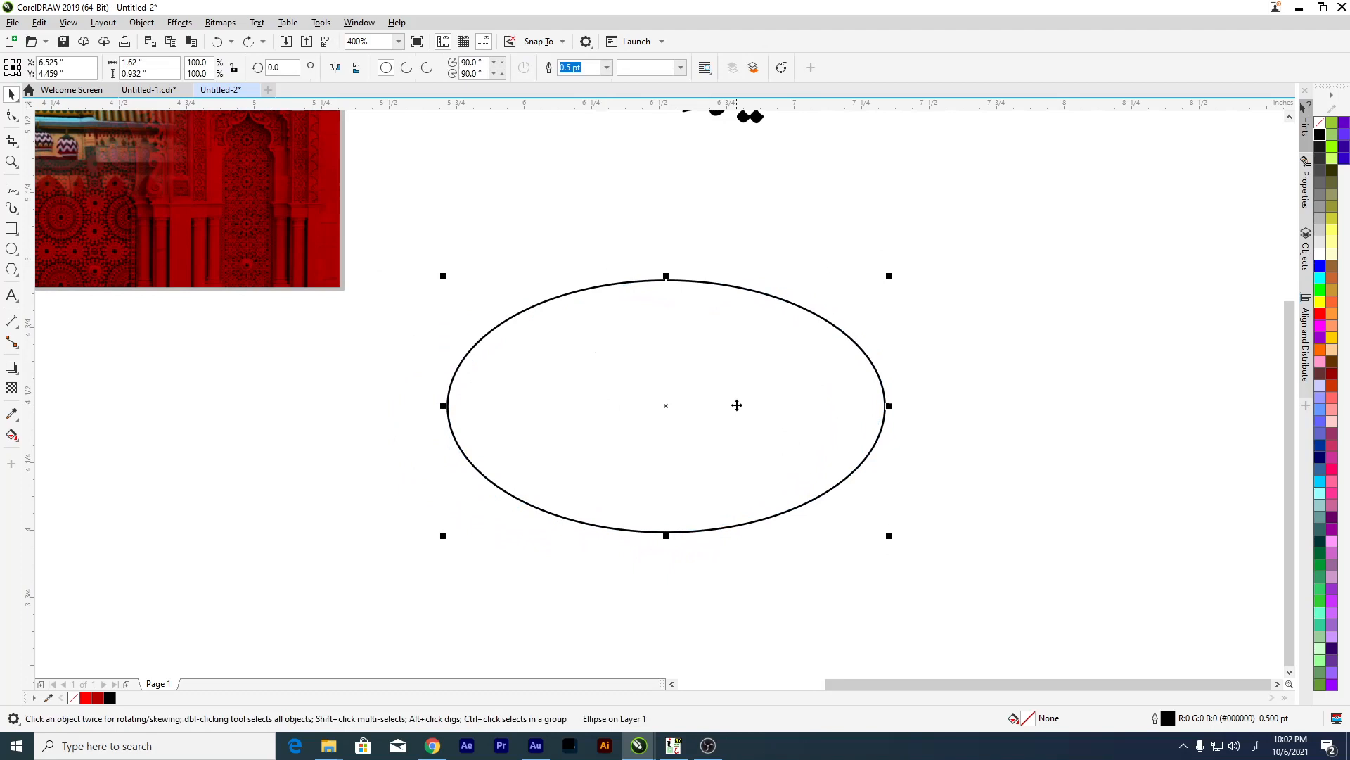
{"action": "left_click_drag", "start_coordinate": [665, 386], "coordinate": [564, 392]}
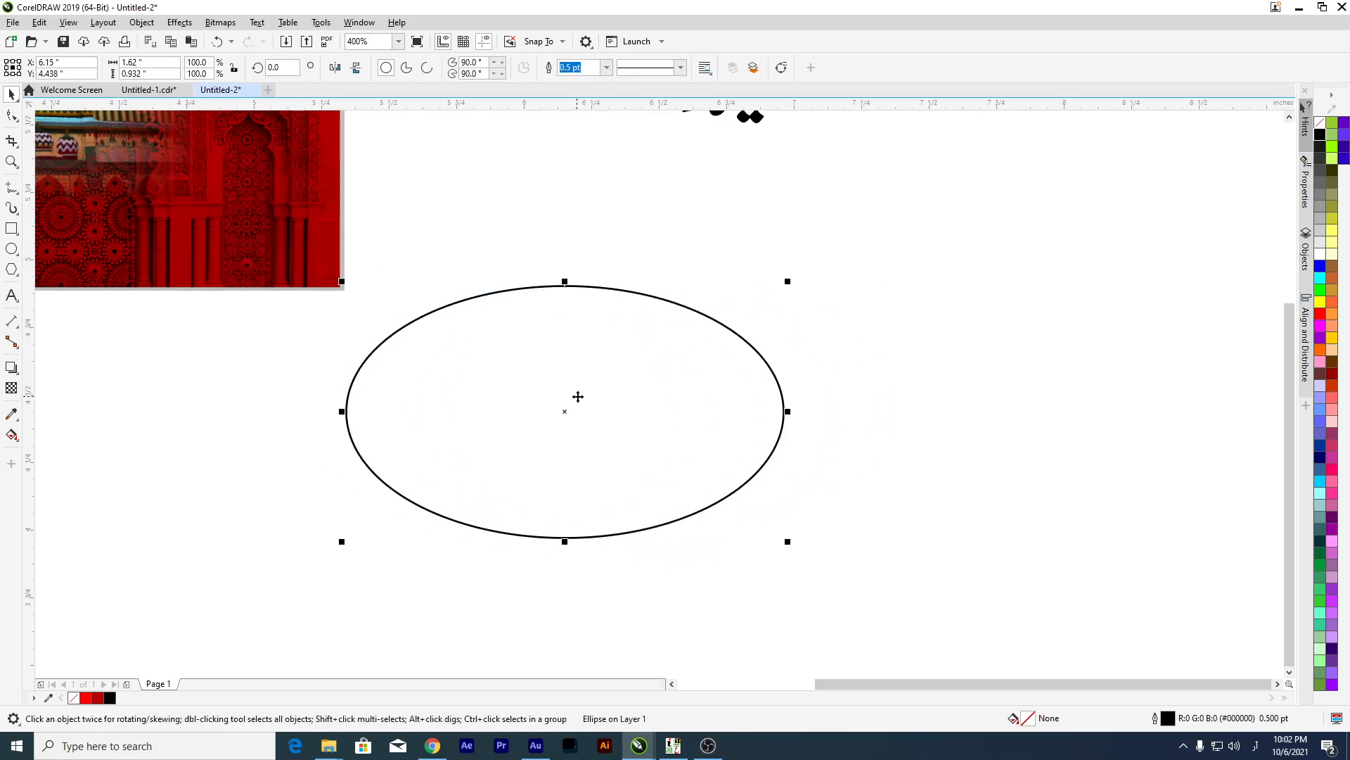
Apply an elliptical fountain fill to the ellipse, running from its centre to its lower edge.
{"action": "key", "text": "g"}
{"action": "left_click_drag", "start_coordinate": [572, 288], "coordinate": [571, 538]}
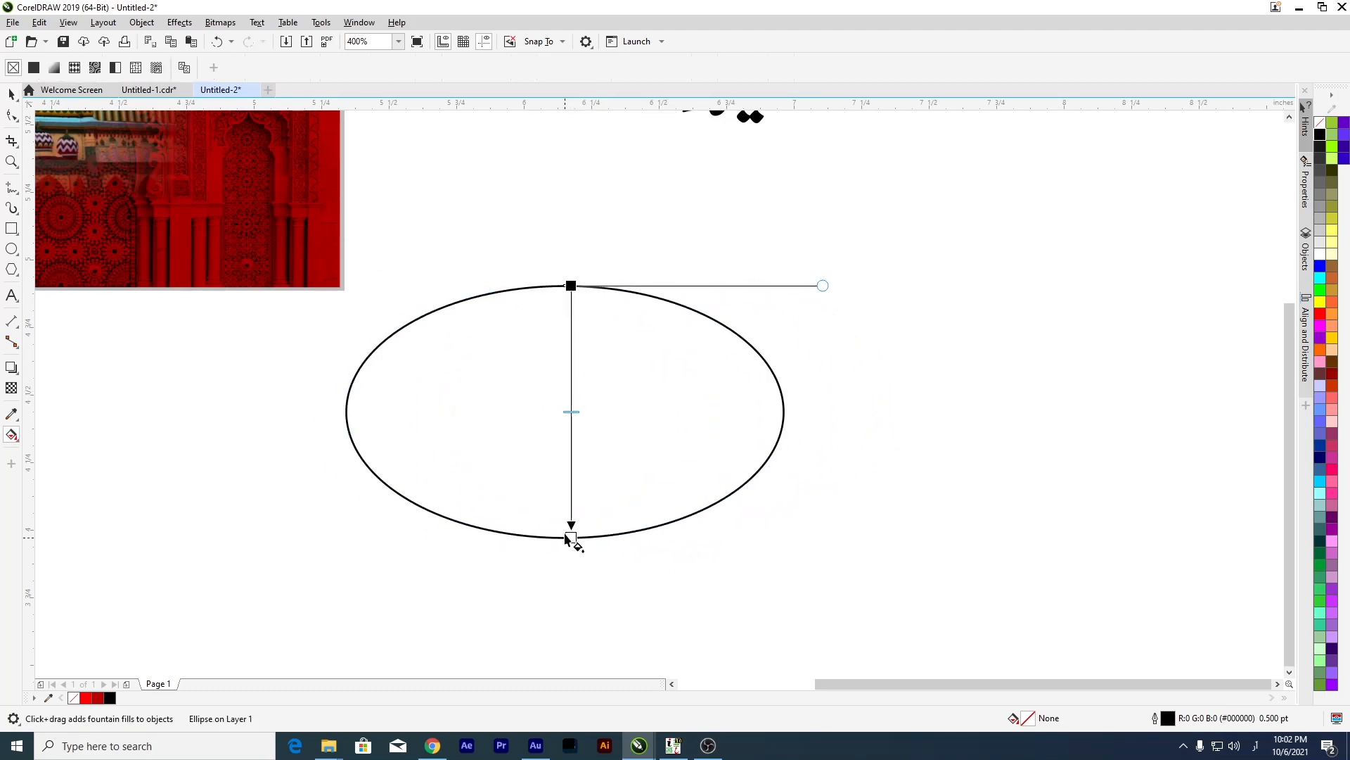
{"action": "left_click", "coordinate": [12, 94]}
{"action": "key", "text": "g"}
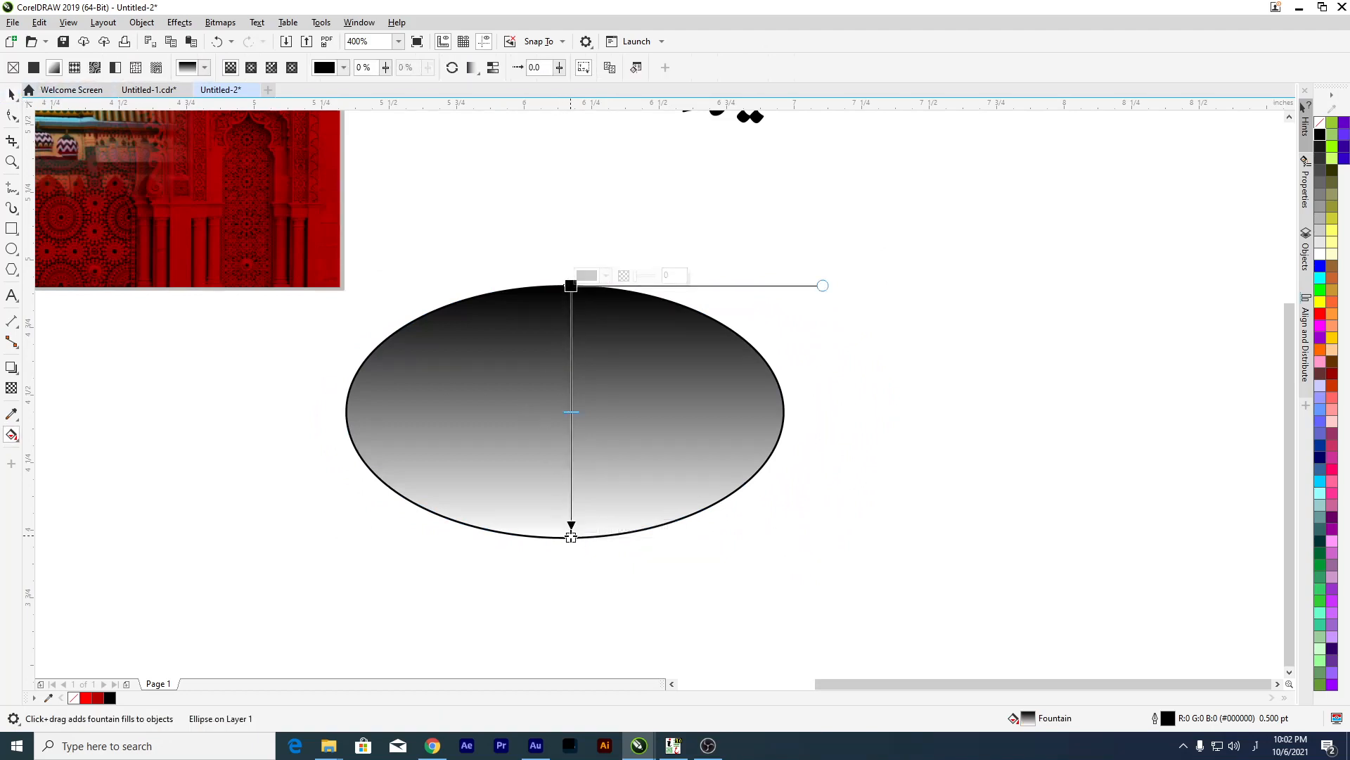
{"action": "left_click", "coordinate": [251, 66]}
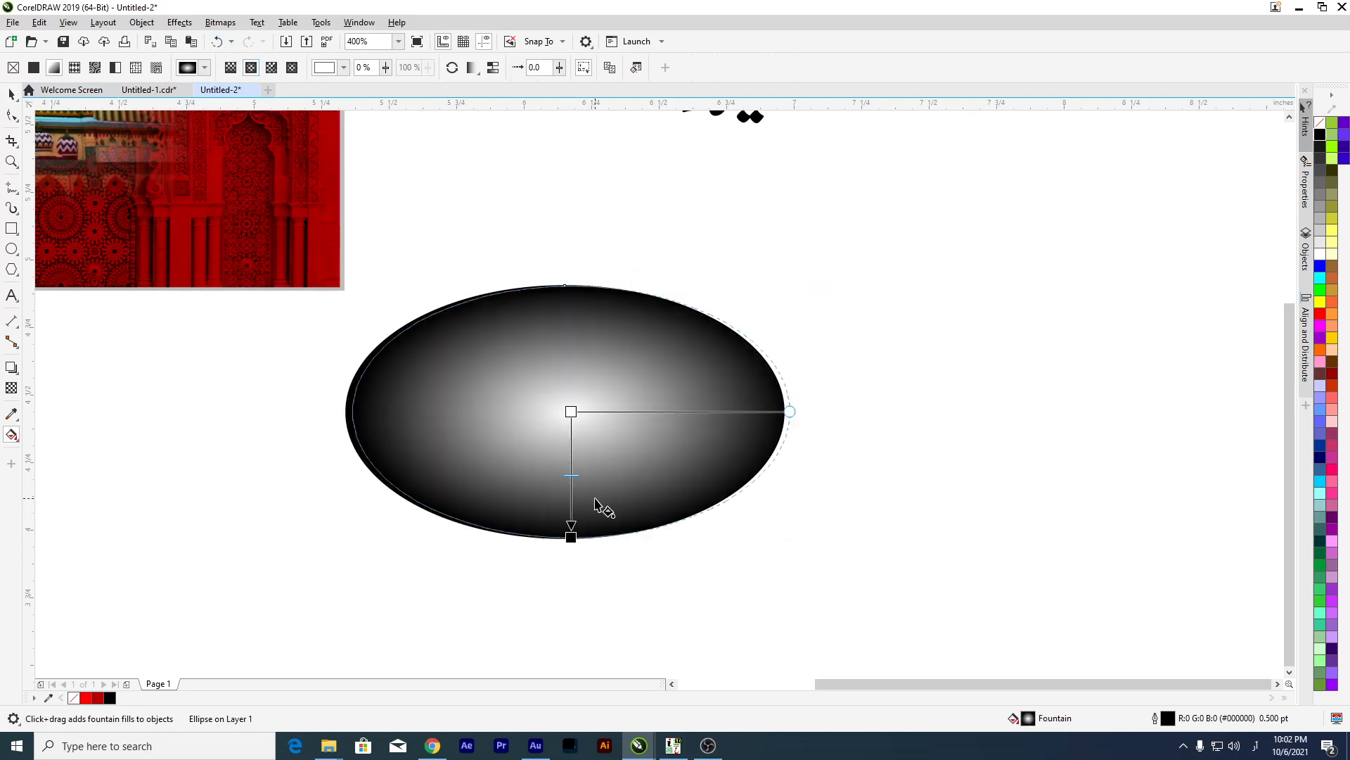
{"action": "left_click_drag", "start_coordinate": [571, 540], "coordinate": [575, 540]}
Colour the ellipse's fountain fill dark red at the outer edge and bright red at the centre.
{"action": "left_click", "coordinate": [1332, 374]}
{"action": "left_click", "coordinate": [570, 411]}
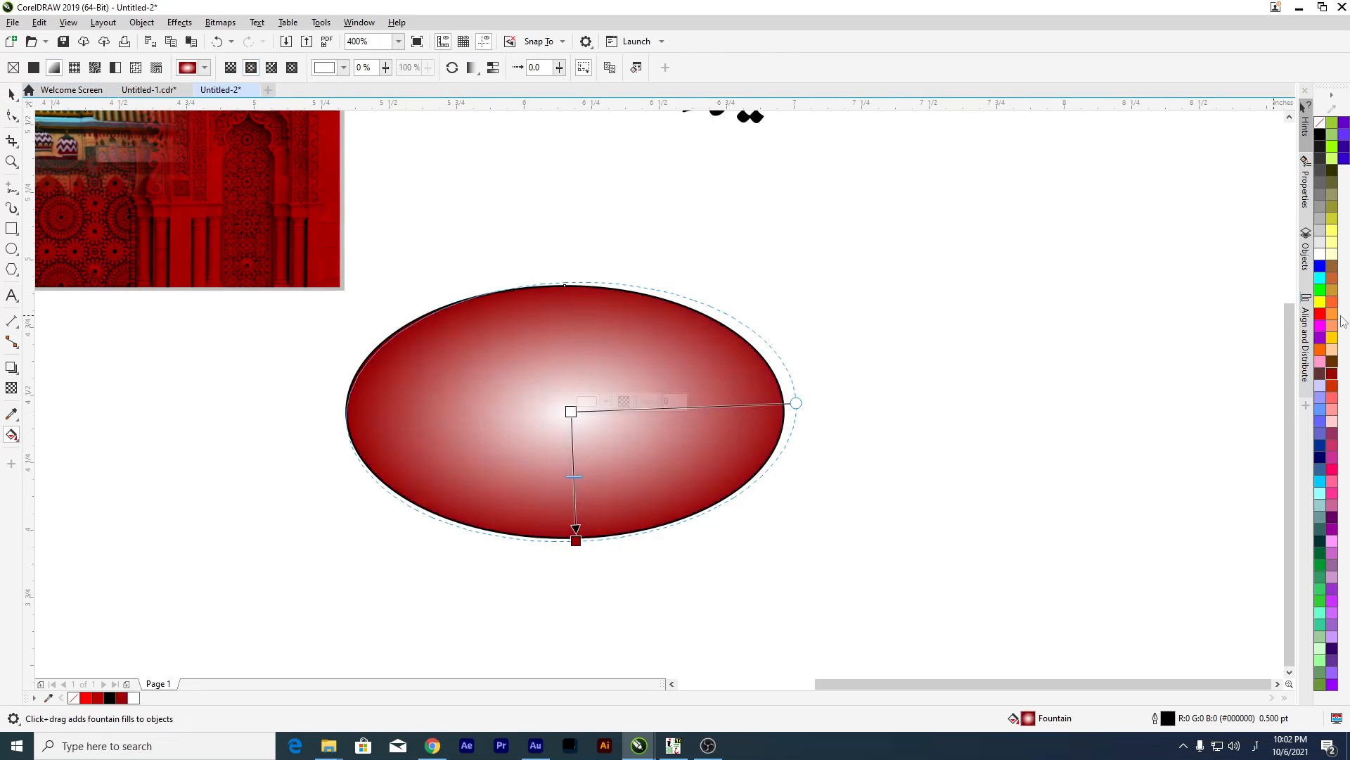
{"action": "left_click", "coordinate": [1320, 313]}
{"action": "scroll", "coordinate": [608, 405], "scroll_direction": "down", "scroll_amount": 1}
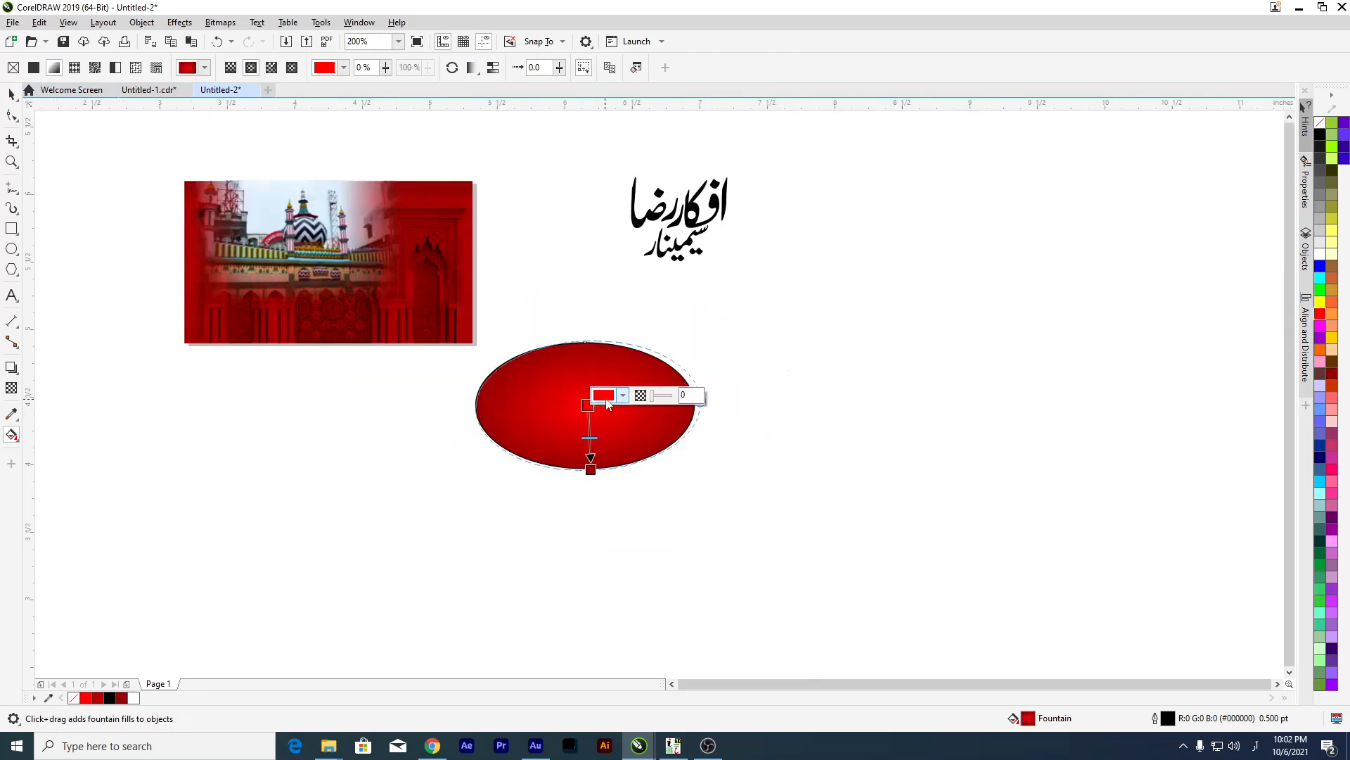
{"action": "scroll", "coordinate": [512, 392], "scroll_direction": "up", "scroll_amount": 2}
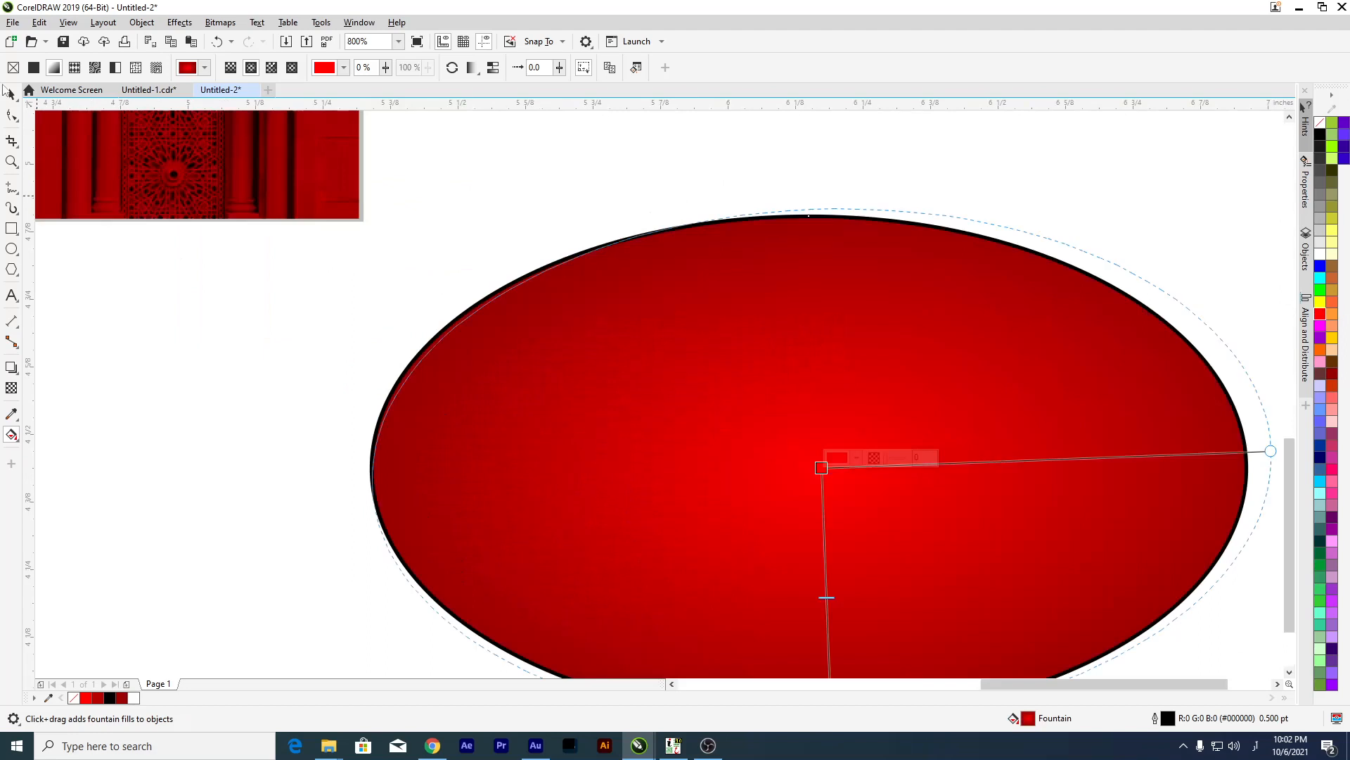
Remove the red ellipse's outline and place a duplicate of the ellipse to its right.
{"action": "key", "text": "space"}
{"action": "scroll", "coordinate": [497, 289], "scroll_direction": "down", "scroll_amount": 2}
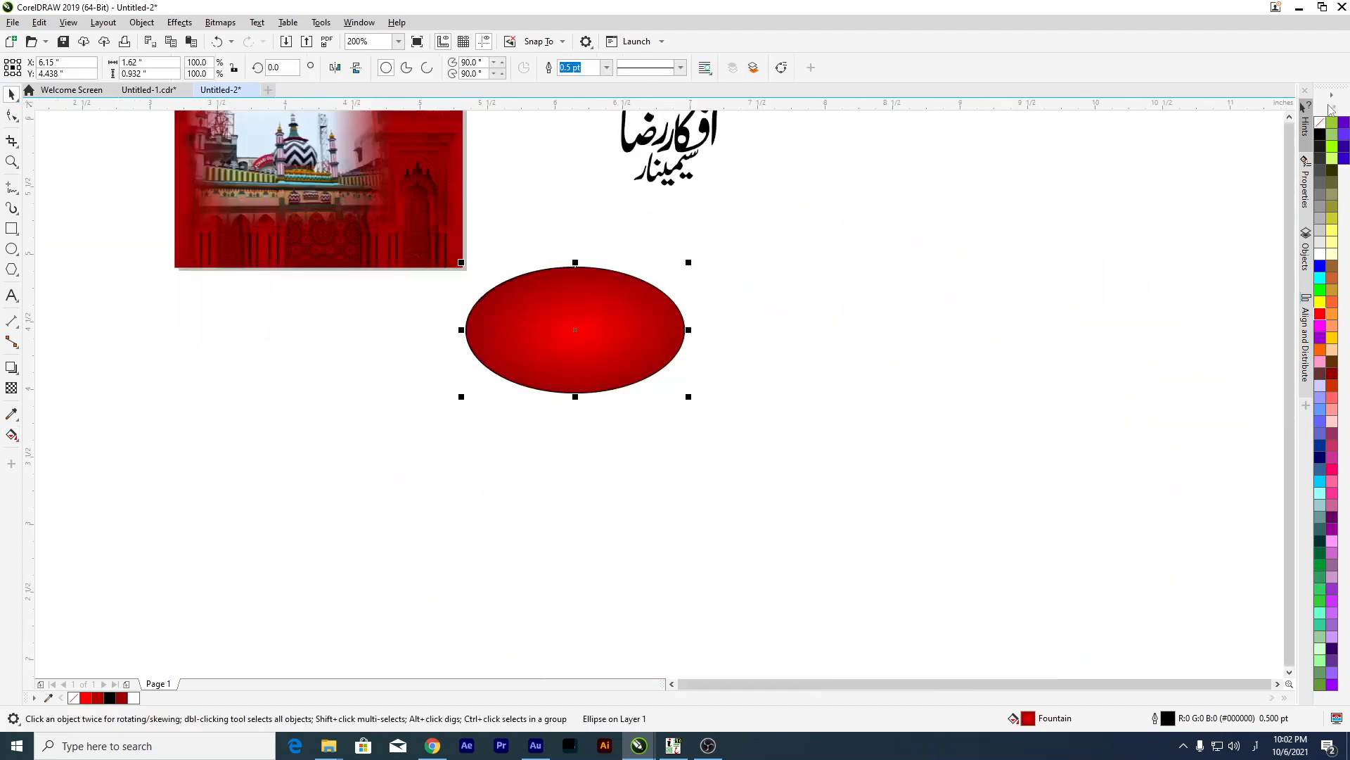
{"action": "right_click", "coordinate": [1320, 122]}
{"action": "left_click_drag", "start_coordinate": [526, 304], "coordinate": [806, 304]}
{"action": "scroll", "coordinate": [908, 292], "scroll_direction": "up", "scroll_amount": 1}
{"action": "left_click_drag", "start_coordinate": [898, 296], "coordinate": [838, 270]}
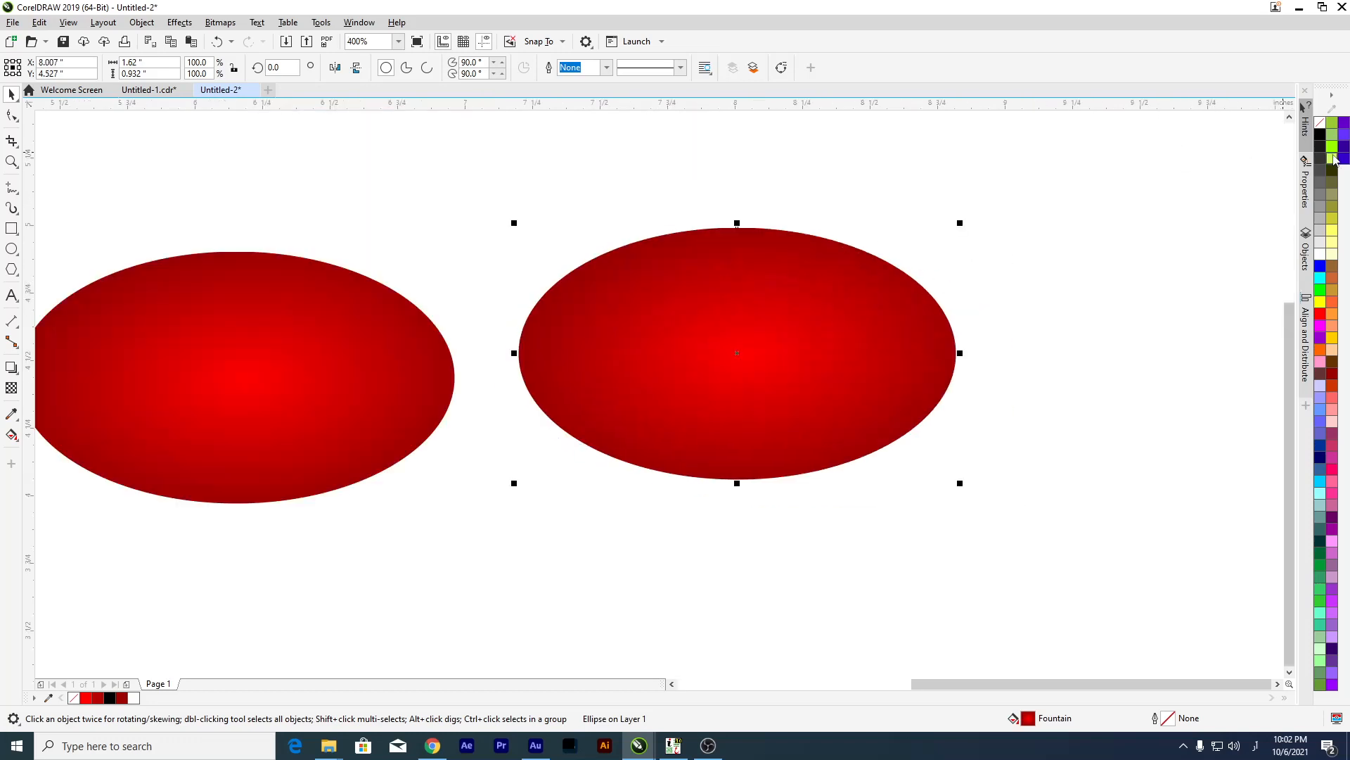
Give the duplicate ellipse no fill and a black outline, and move it farther right of the red ellipse.
{"action": "left_click", "coordinate": [1320, 137]}
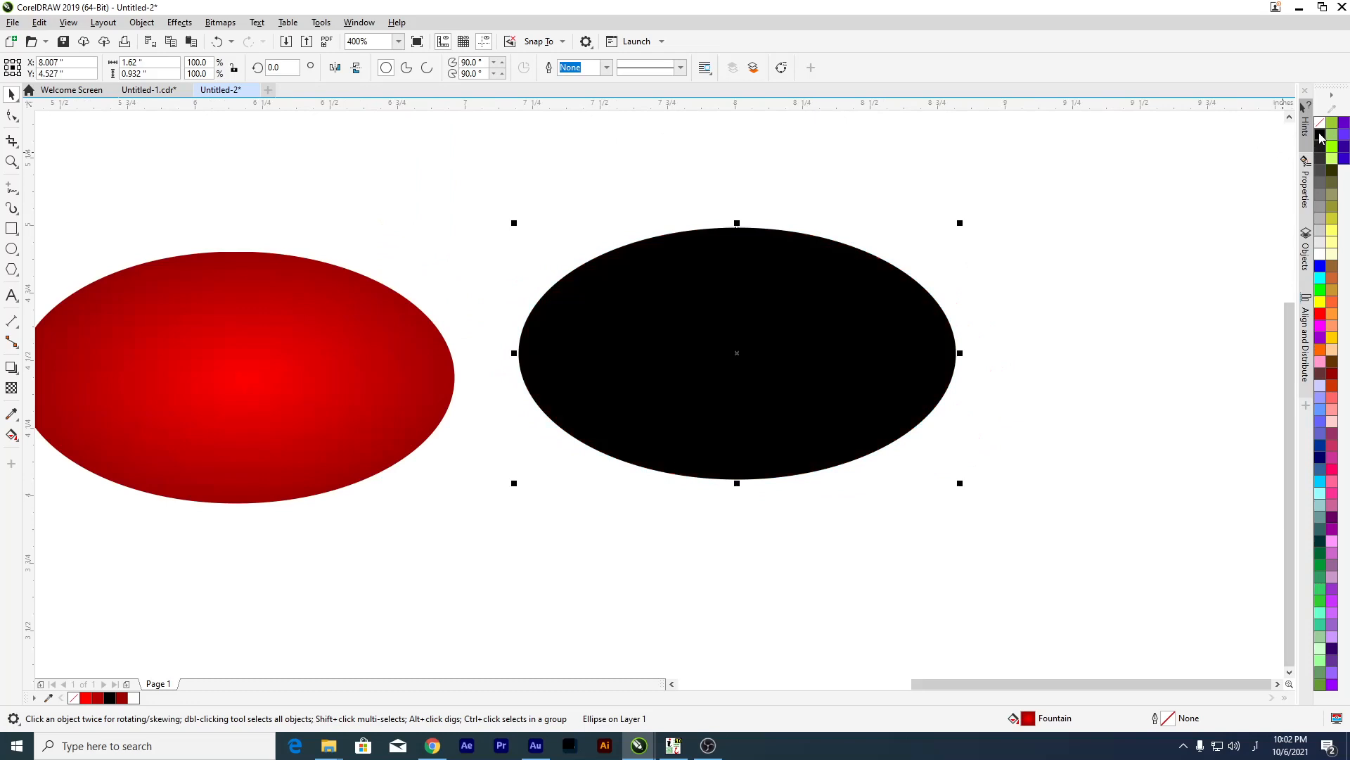
{"action": "left_click_drag", "start_coordinate": [675, 333], "coordinate": [733, 302]}
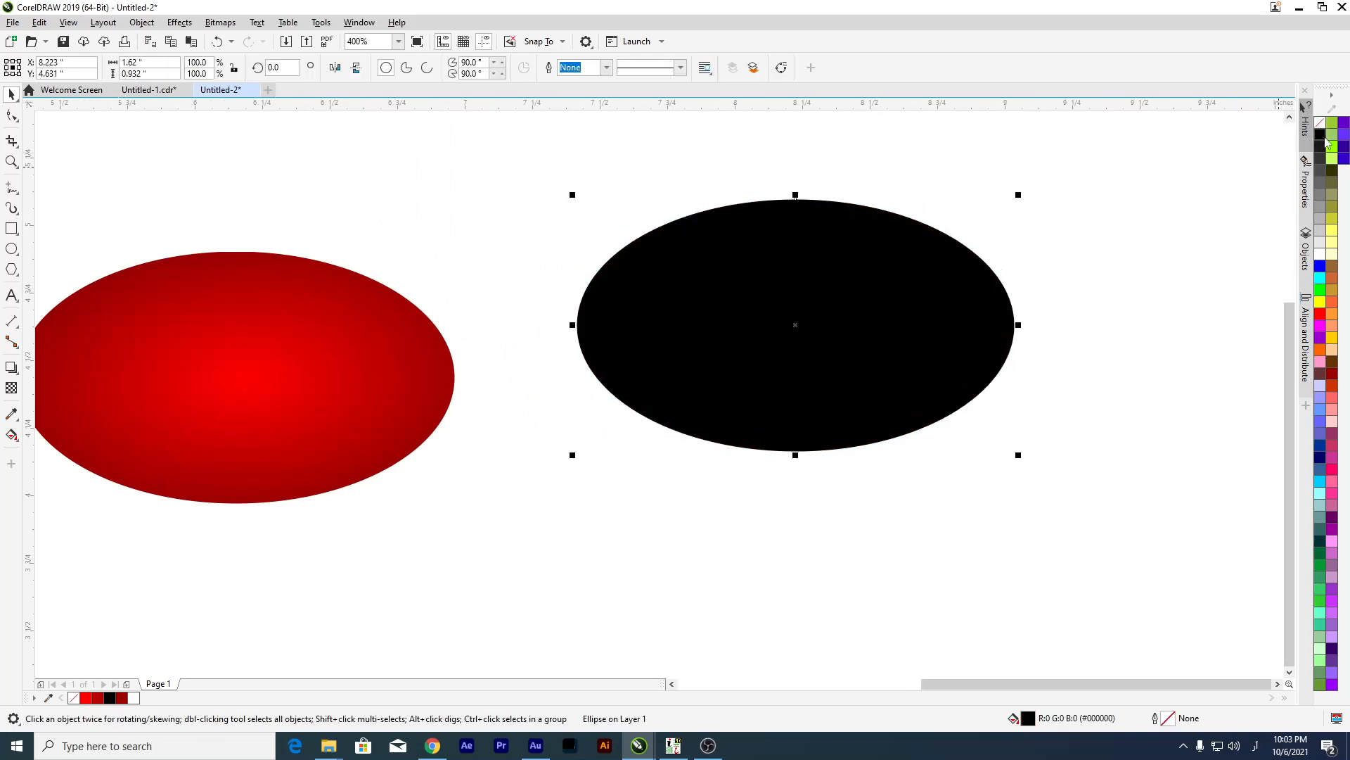
{"action": "left_click", "coordinate": [1320, 122]}
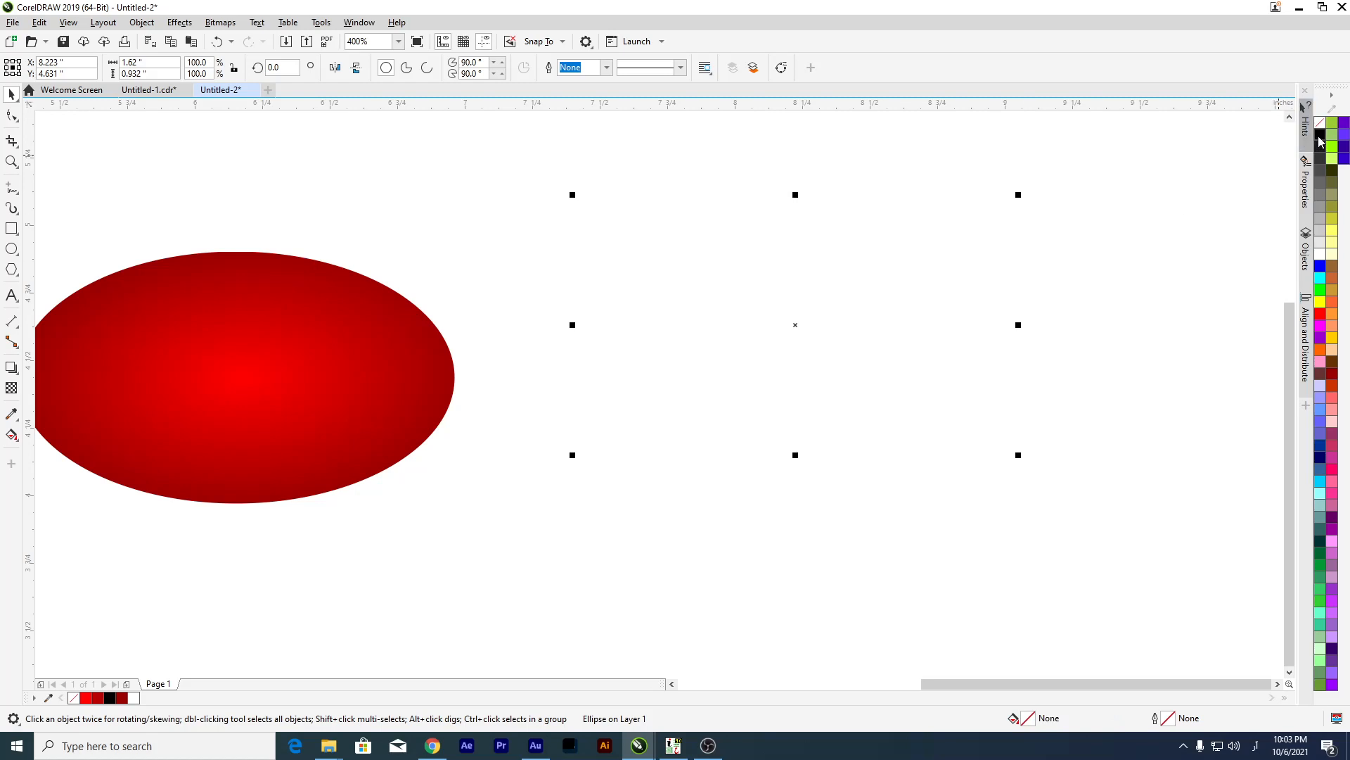
{"action": "right_click", "coordinate": [1320, 137]}
{"action": "left_click_drag", "start_coordinate": [817, 314], "coordinate": [883, 318]}
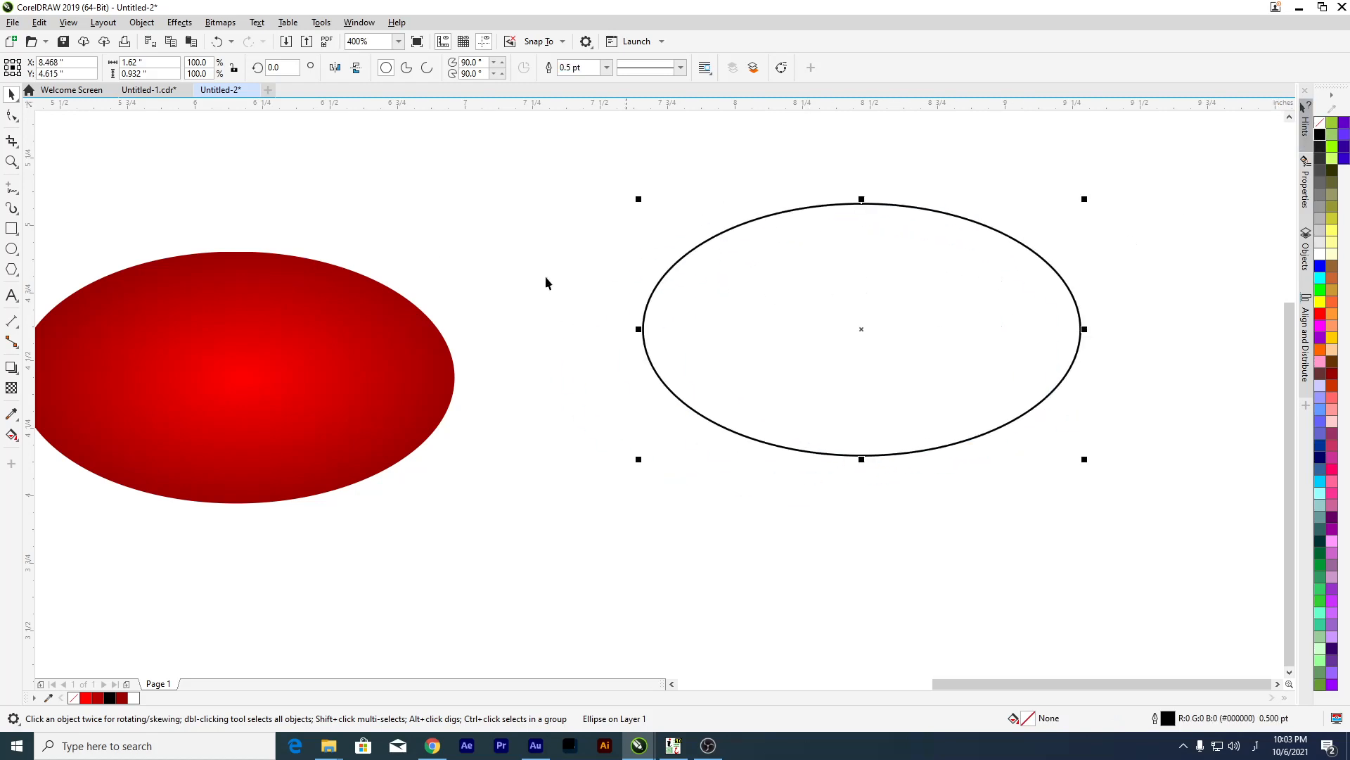
Apply a two-step inward contour with a 0.015" offset to the black-outlined ellipse.
{"action": "left_click", "coordinate": [11, 367]}
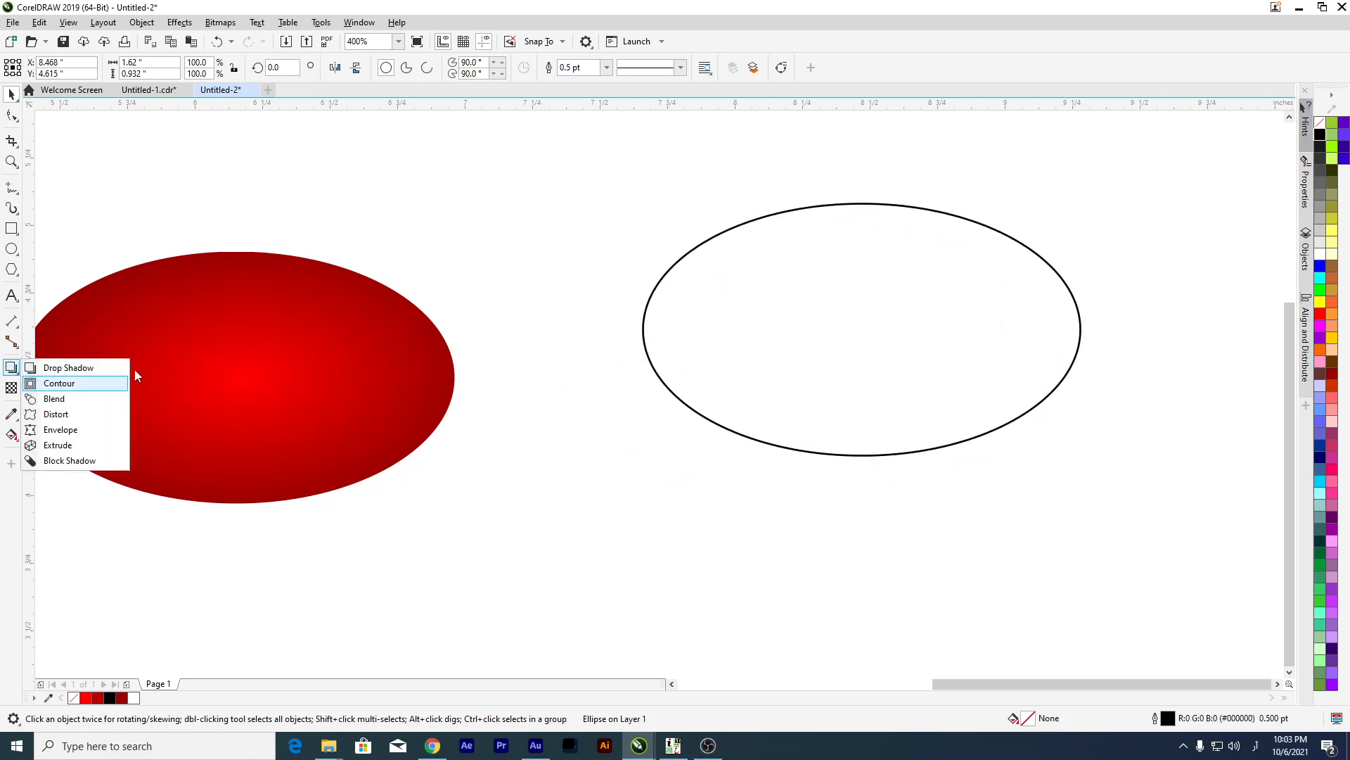
{"action": "left_click", "coordinate": [42, 383]}
{"action": "scroll", "coordinate": [853, 205], "scroll_direction": "up", "scroll_amount": 2}
{"action": "left_click_drag", "start_coordinate": [870, 210], "coordinate": [871, 224]}
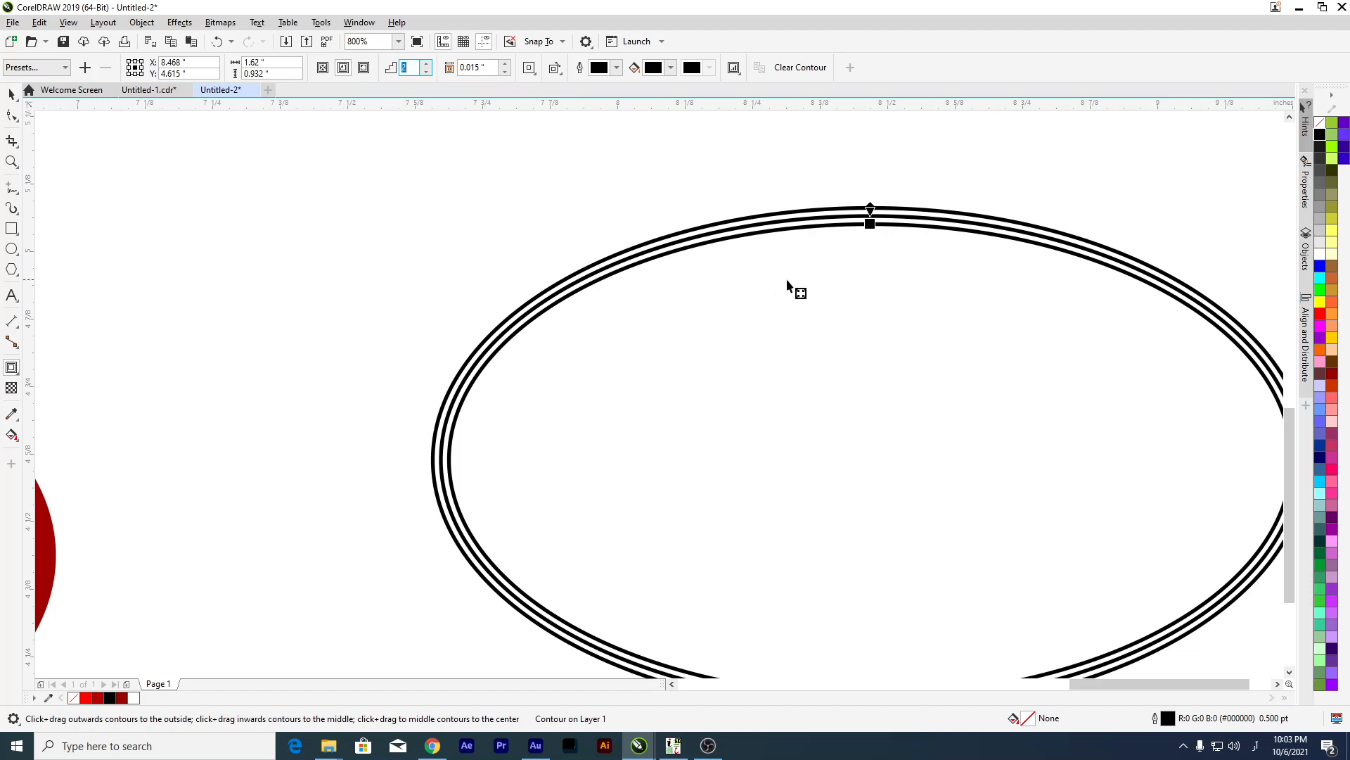
{"action": "scroll", "coordinate": [894, 239], "scroll_direction": "up", "scroll_amount": 1}
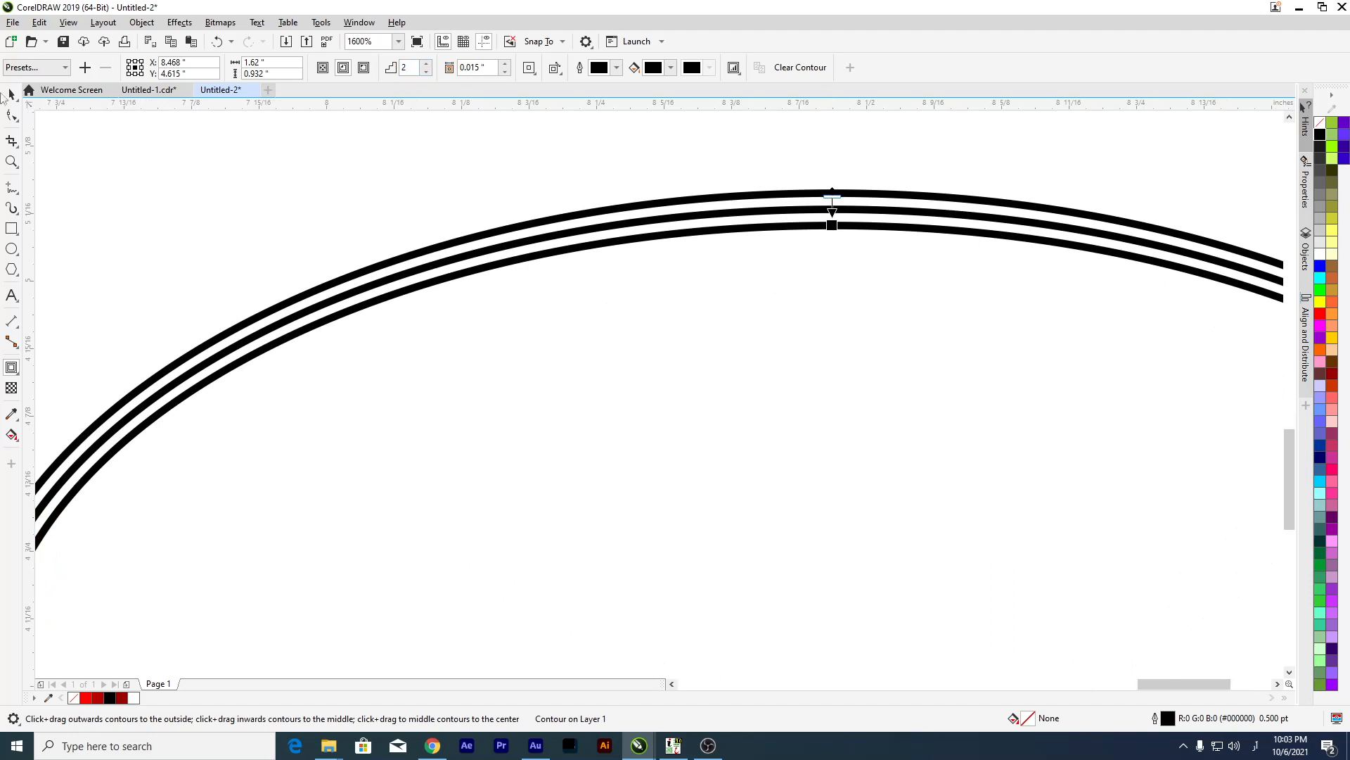
Duplicate the red ellipse to the right of the contoured ellipse, with a smaller concentric copy scaled to 93.3%.
{"action": "left_click", "coordinate": [10, 94]}
{"action": "scroll", "coordinate": [534, 186], "scroll_direction": "down", "scroll_amount": 2}
{"action": "scroll", "coordinate": [557, 195], "scroll_direction": "up", "scroll_amount": 1}
{"action": "left_click_drag", "start_coordinate": [649, 234], "coordinate": [421, 213]}
{"action": "scroll", "coordinate": [437, 206], "scroll_direction": "down", "scroll_amount": 2}
{"action": "left_click_drag", "start_coordinate": [213, 287], "coordinate": [802, 280]}
{"action": "right_click", "coordinate": [803, 280]}
{"action": "left_click_drag", "start_coordinate": [886, 203], "coordinate": [891, 213]}
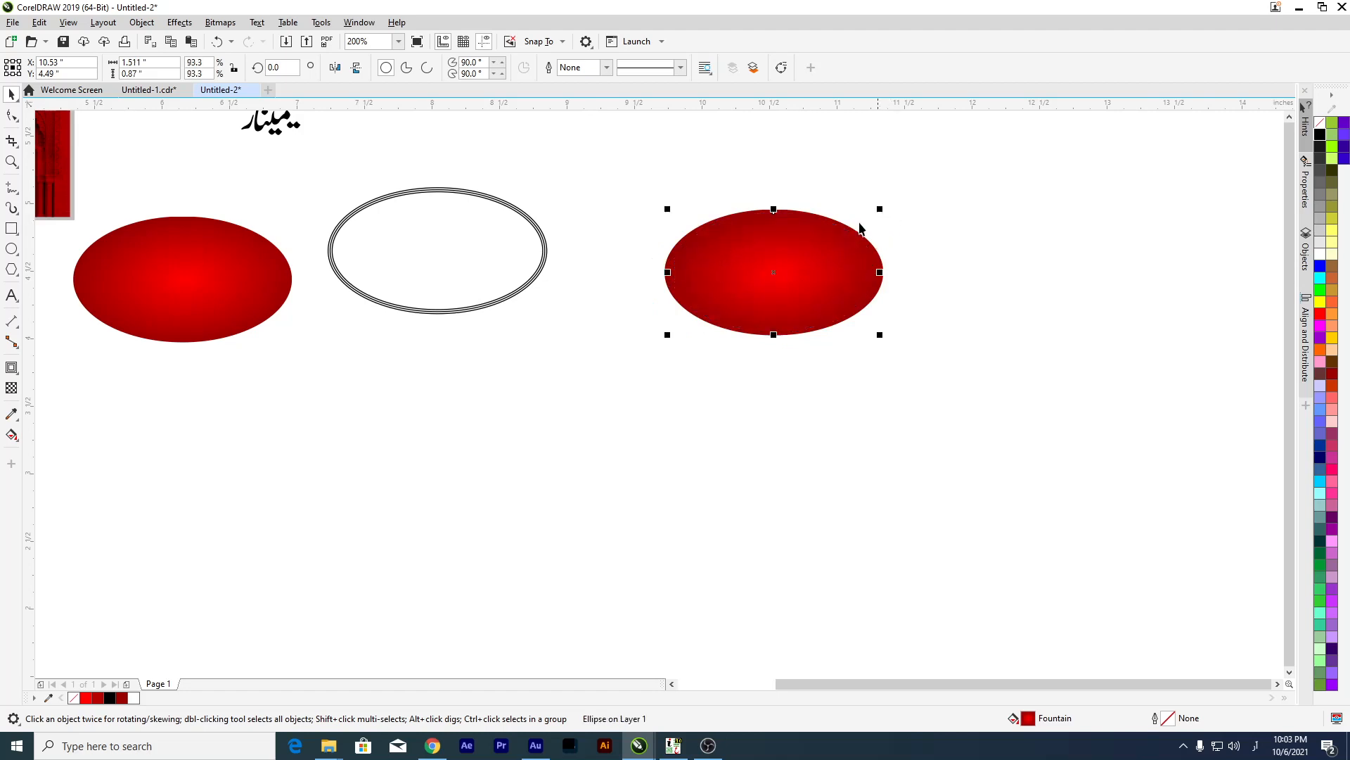
Fill the smaller concentric ellipse blue for comparison and delete it.
{"action": "left_click", "coordinate": [1321, 265]}
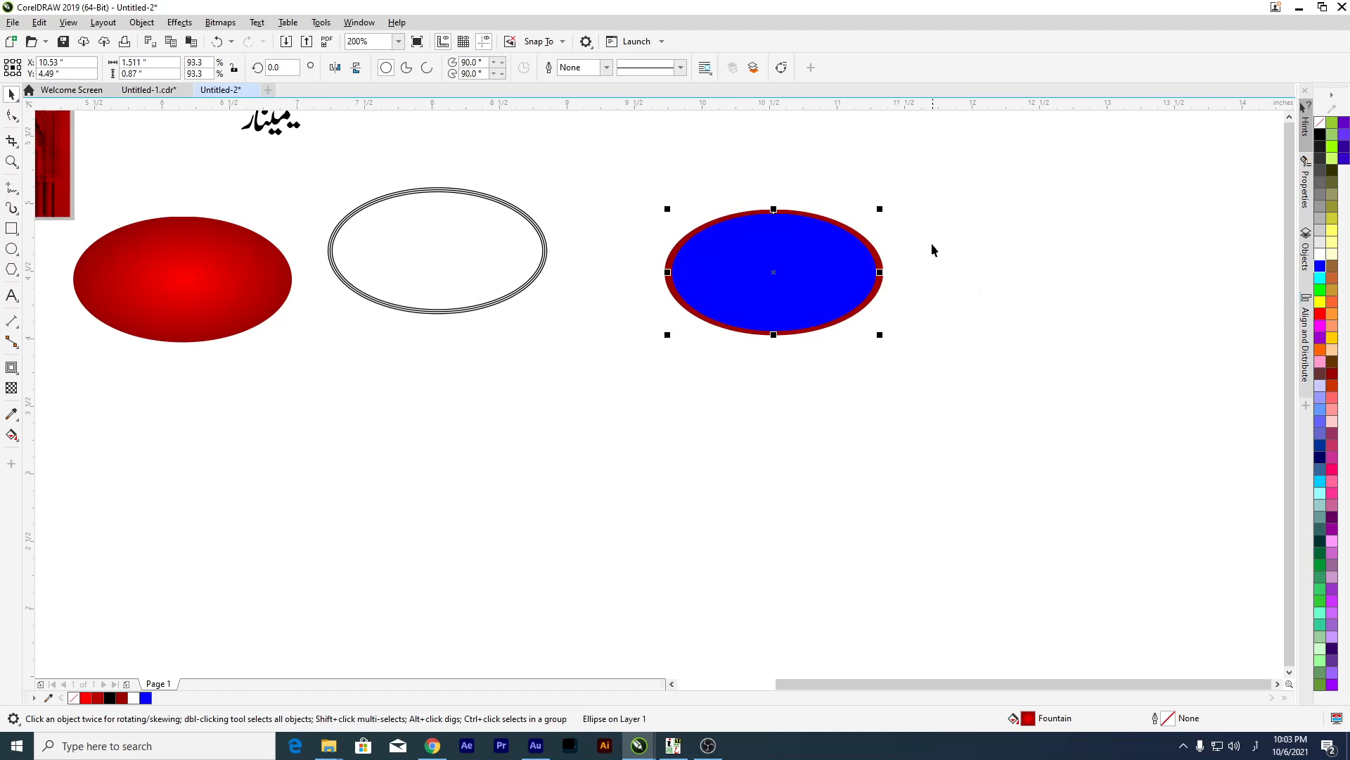
{"action": "scroll", "coordinate": [942, 261], "scroll_direction": "up", "scroll_amount": 2}
{"action": "scroll", "coordinate": [832, 286], "scroll_direction": "down", "scroll_amount": 2}
{"action": "left_click_drag", "start_coordinate": [755, 295], "coordinate": [749, 353]}
{"action": "key", "text": "Delete"}
Reposition the contoured ellipse between the two red ellipses and break its contour apart.
{"action": "scroll", "coordinate": [310, 257], "scroll_direction": "up", "scroll_amount": 1}
{"action": "left_click_drag", "start_coordinate": [367, 210], "coordinate": [443, 218]}
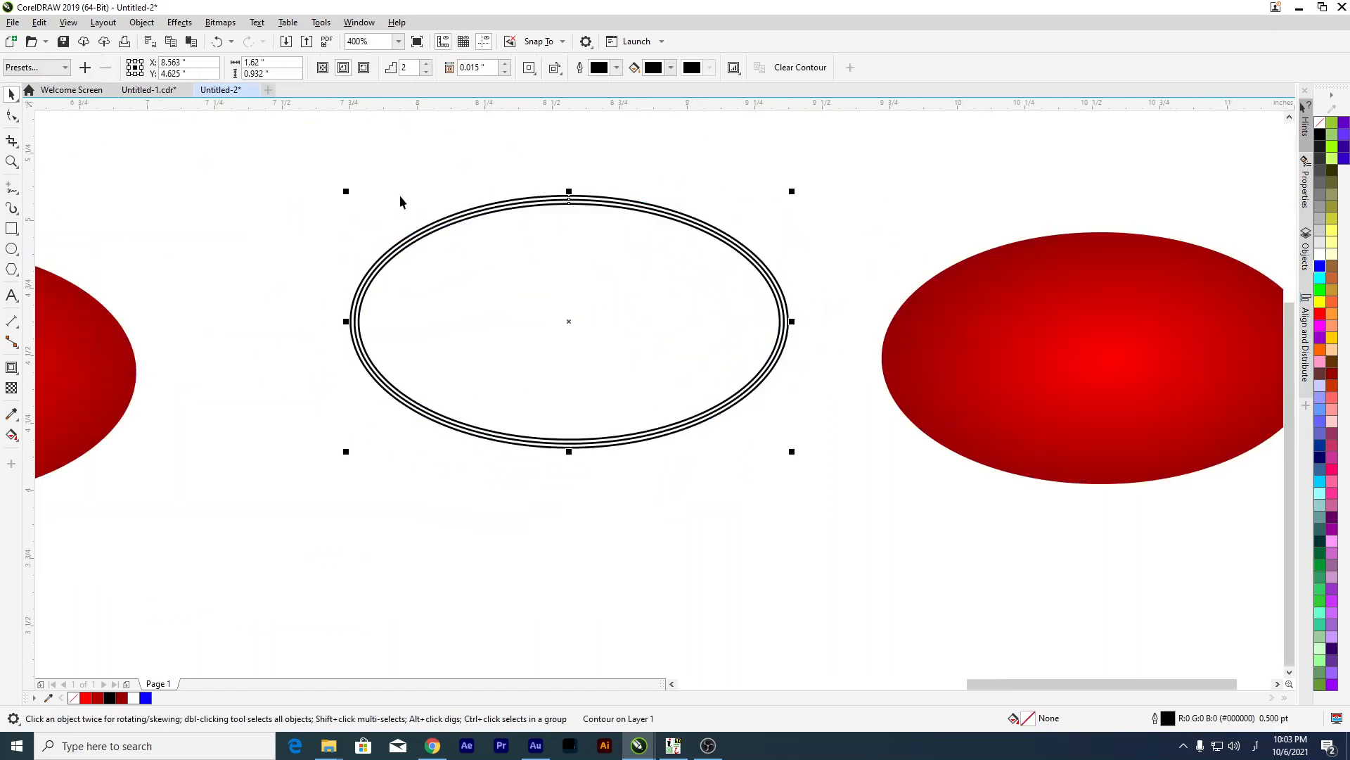
{"action": "left_click_drag", "start_coordinate": [597, 238], "coordinate": [560, 261]}
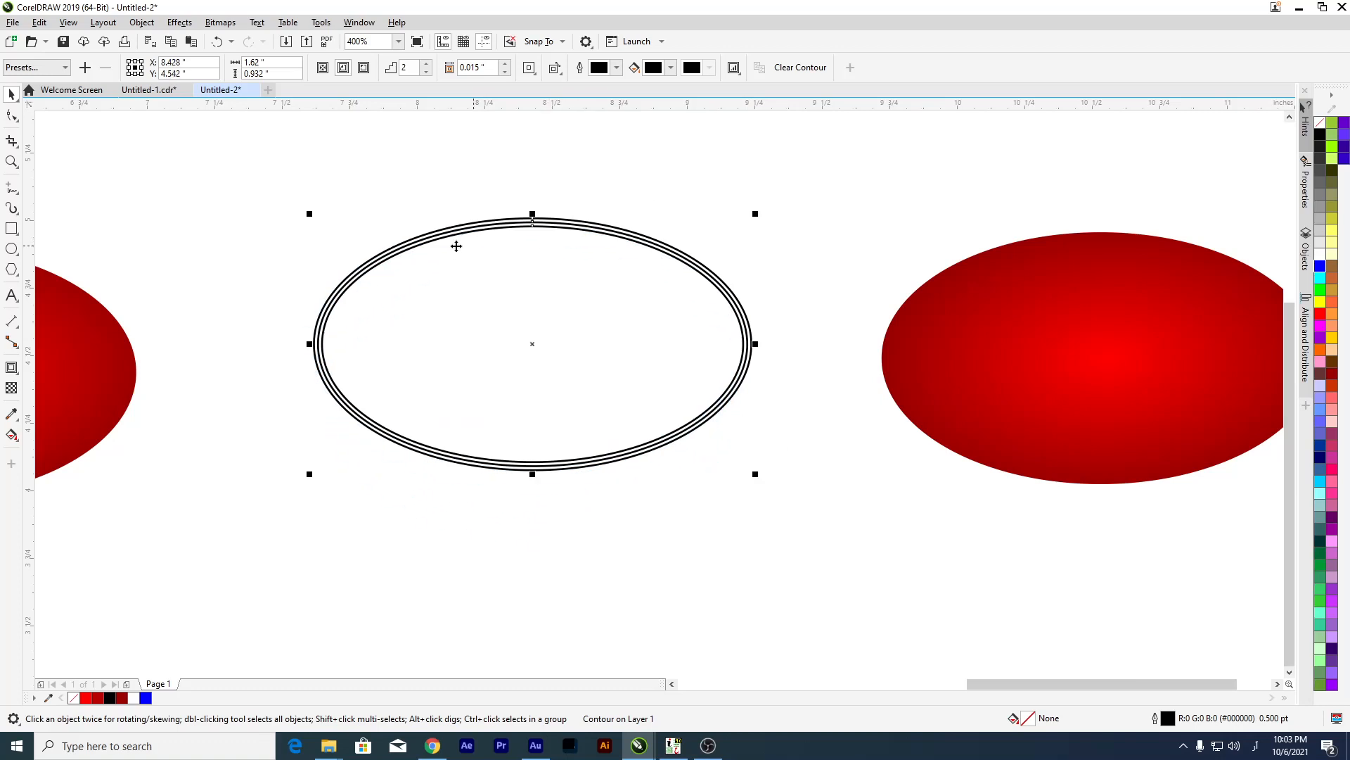
{"action": "scroll", "coordinate": [458, 244], "scroll_direction": "up", "scroll_amount": 1}
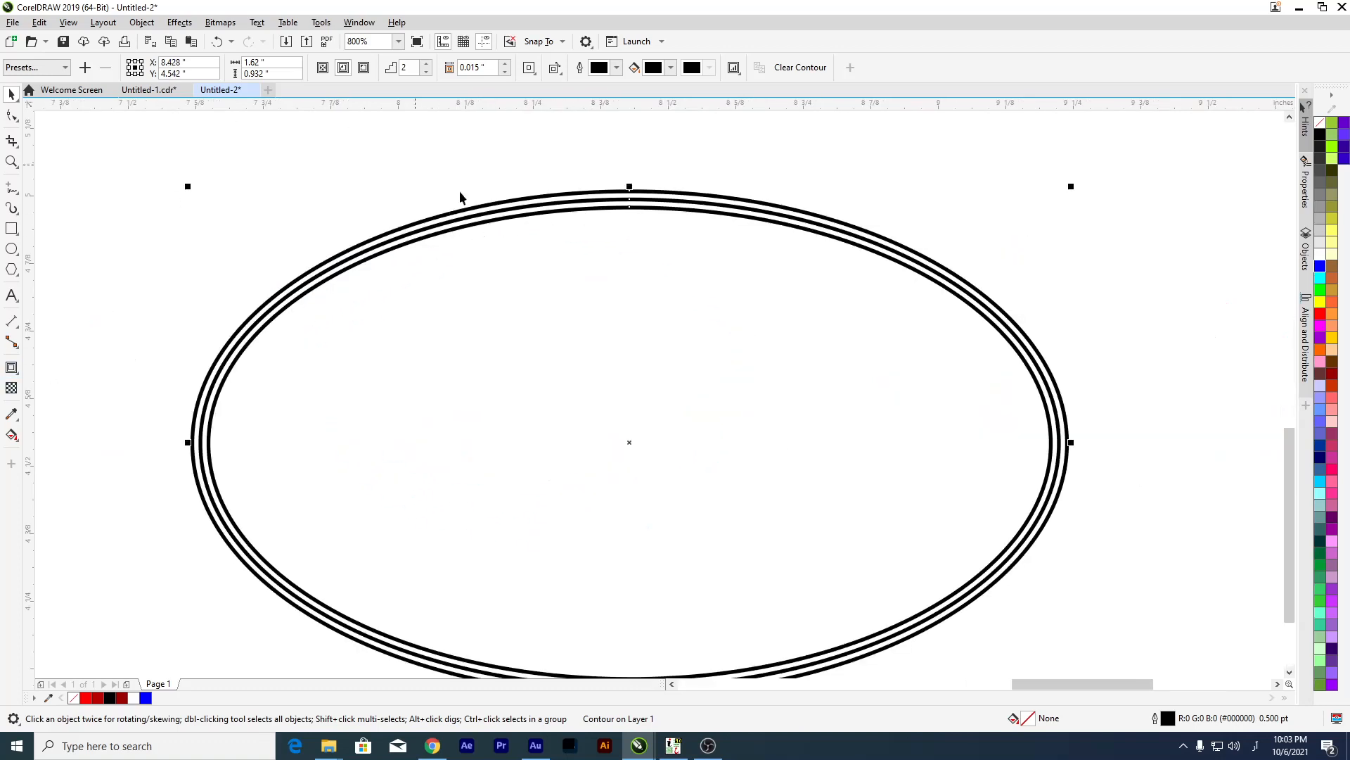
{"action": "left_click_drag", "start_coordinate": [630, 197], "coordinate": [573, 150]}
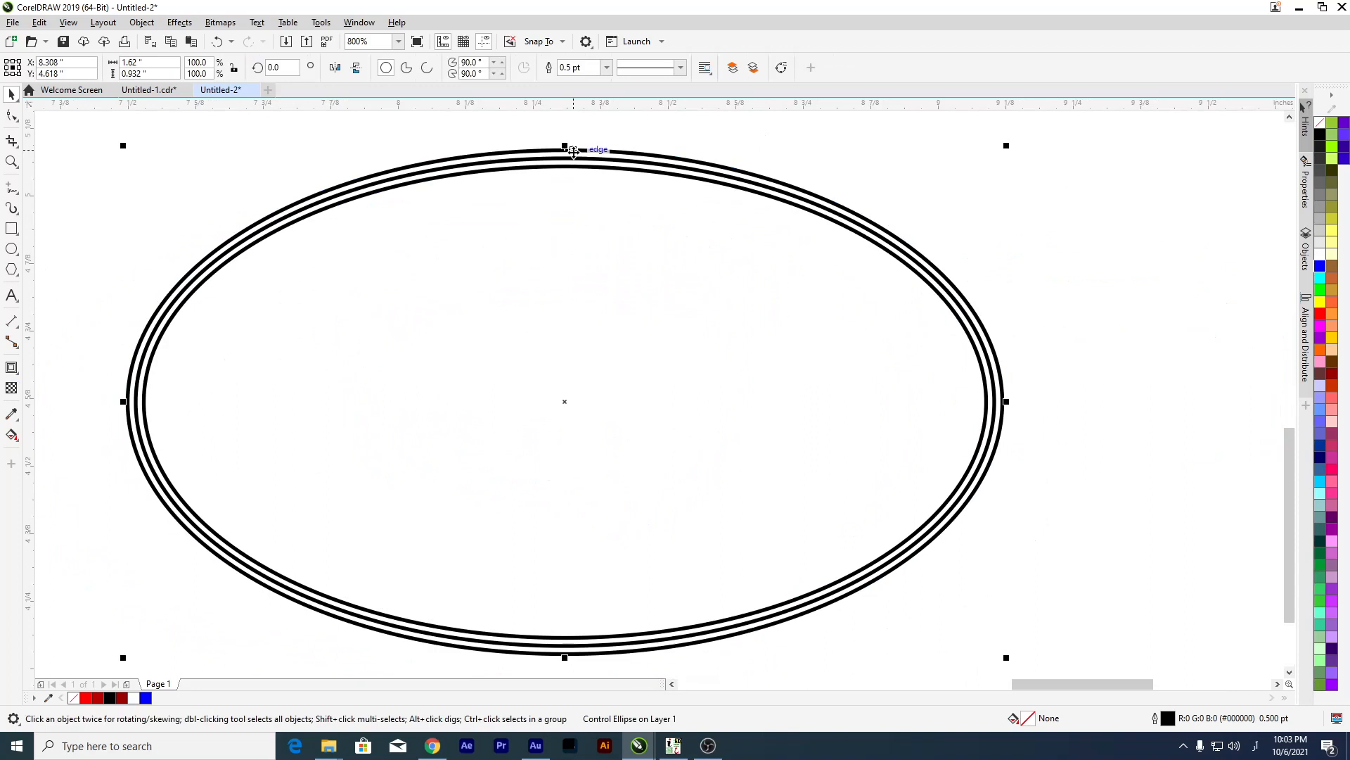
{"action": "right_click", "coordinate": [573, 150]}
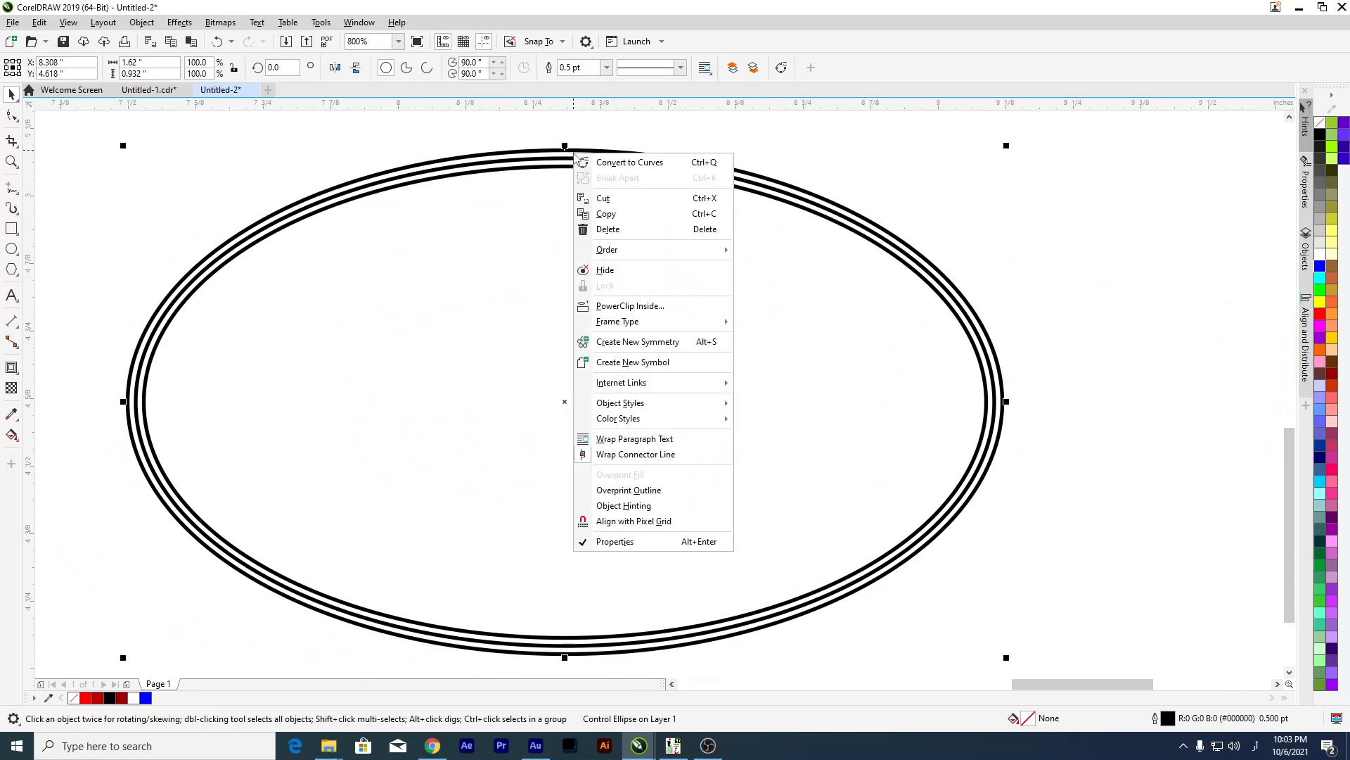
{"action": "left_click", "coordinate": [498, 160]}
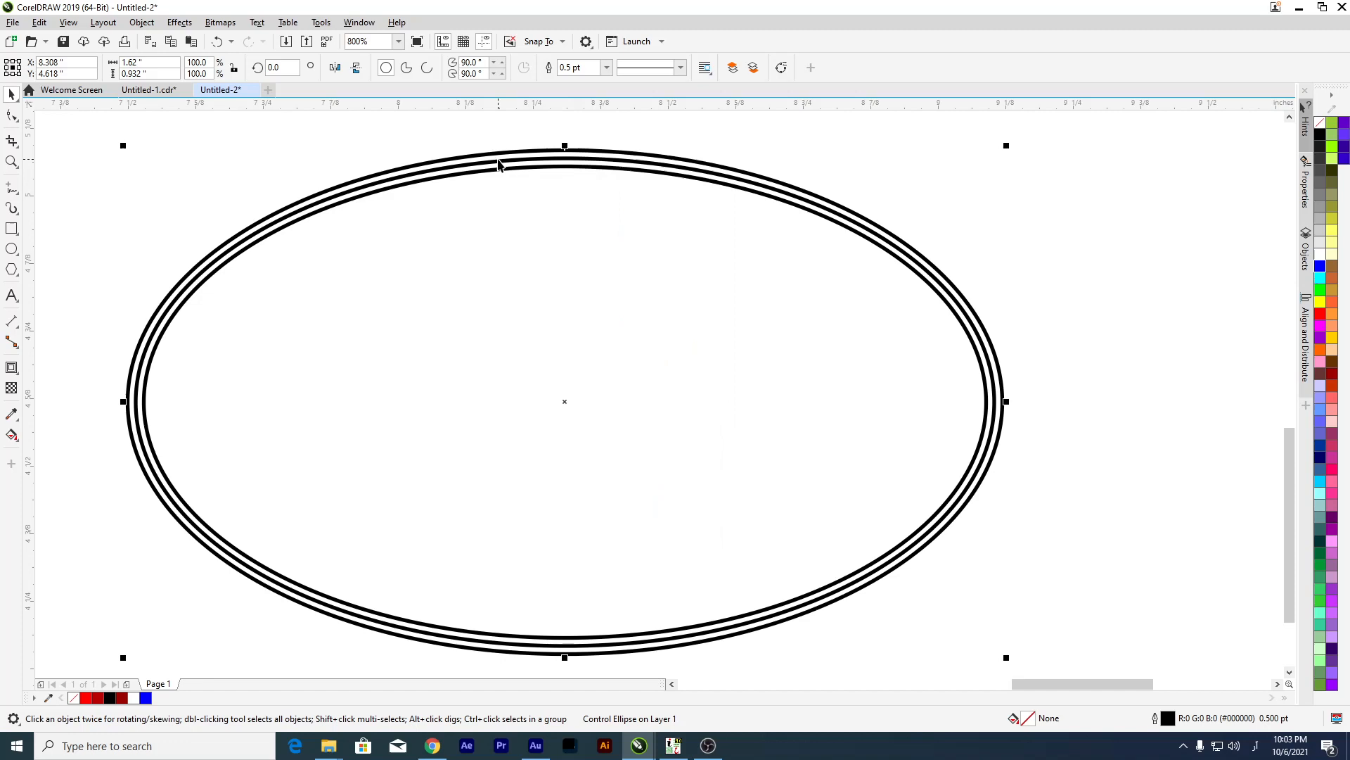
{"action": "left_click", "coordinate": [505, 173]}
{"action": "right_click", "coordinate": [506, 177]}
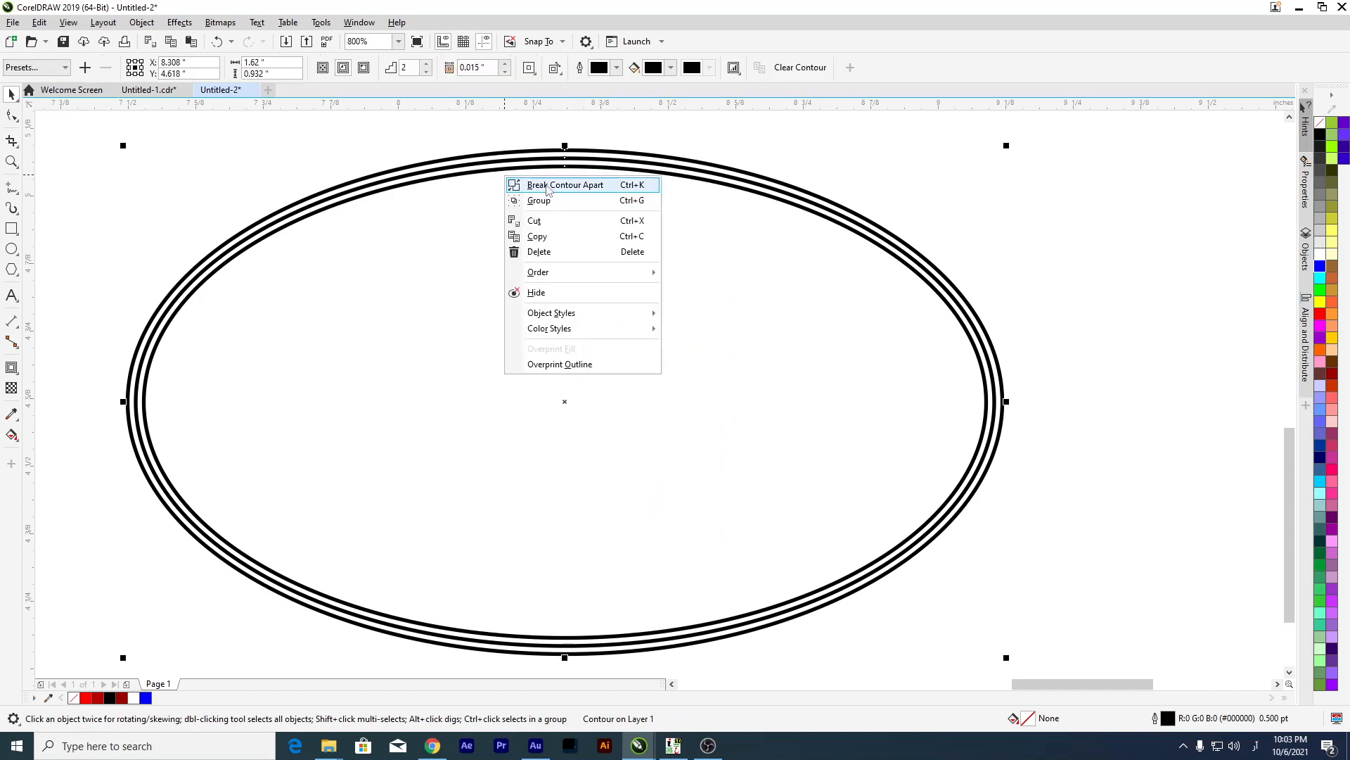
{"action": "left_click", "coordinate": [598, 191]}
Move the outer outlined ellipse away from the two inner contour rings and ungroup those rings.
{"action": "scroll", "coordinate": [436, 155], "scroll_direction": "down", "scroll_amount": 2}
{"action": "left_click_drag", "start_coordinate": [480, 221], "coordinate": [497, 366]}
{"action": "left_click_drag", "start_coordinate": [463, 256], "coordinate": [272, 431]}
{"action": "left_click_drag", "start_coordinate": [446, 365], "coordinate": [493, 346]}
{"action": "left_click", "coordinate": [562, 68]}
{"action": "left_click", "coordinate": [412, 215]}
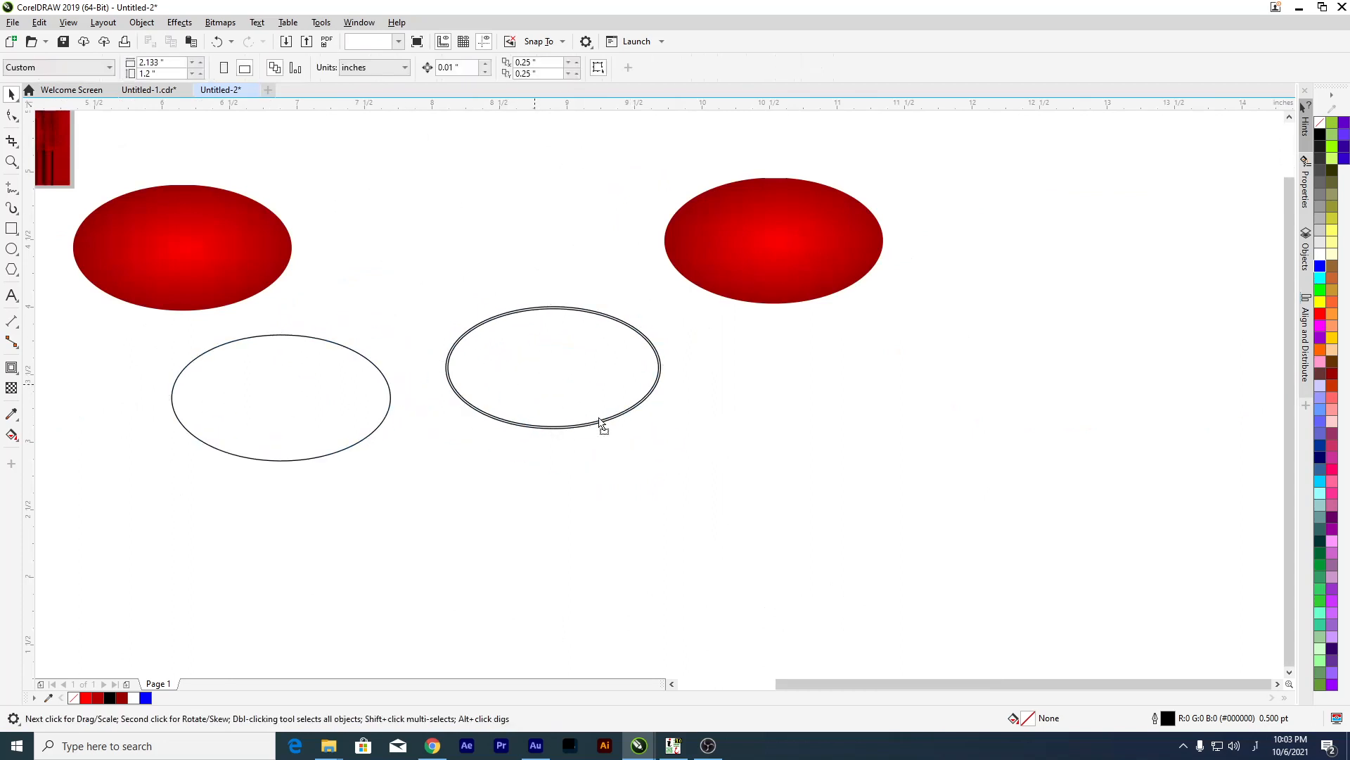
Spread the three outlined ellipses apart, placing the largest between the red ellipses and the smallest to the lower right.
{"action": "left_click_drag", "start_coordinate": [598, 420], "coordinate": [371, 562]}
{"action": "left_click_drag", "start_coordinate": [754, 455], "coordinate": [850, 442]}
{"action": "left_click_drag", "start_coordinate": [292, 536], "coordinate": [452, 374]}
{"action": "left_click_drag", "start_coordinate": [265, 446], "coordinate": [452, 249]}
{"action": "left_click_drag", "start_coordinate": [488, 307], "coordinate": [500, 337]}
{"action": "mouse_move", "coordinate": [439, 189]}
{"action": "left_mouse_down"}
{"action": "mouse_move", "coordinate": [438, 259]}
{"action": "mouse_move", "coordinate": [430, 208]}
{"action": "left_mouse_up"}
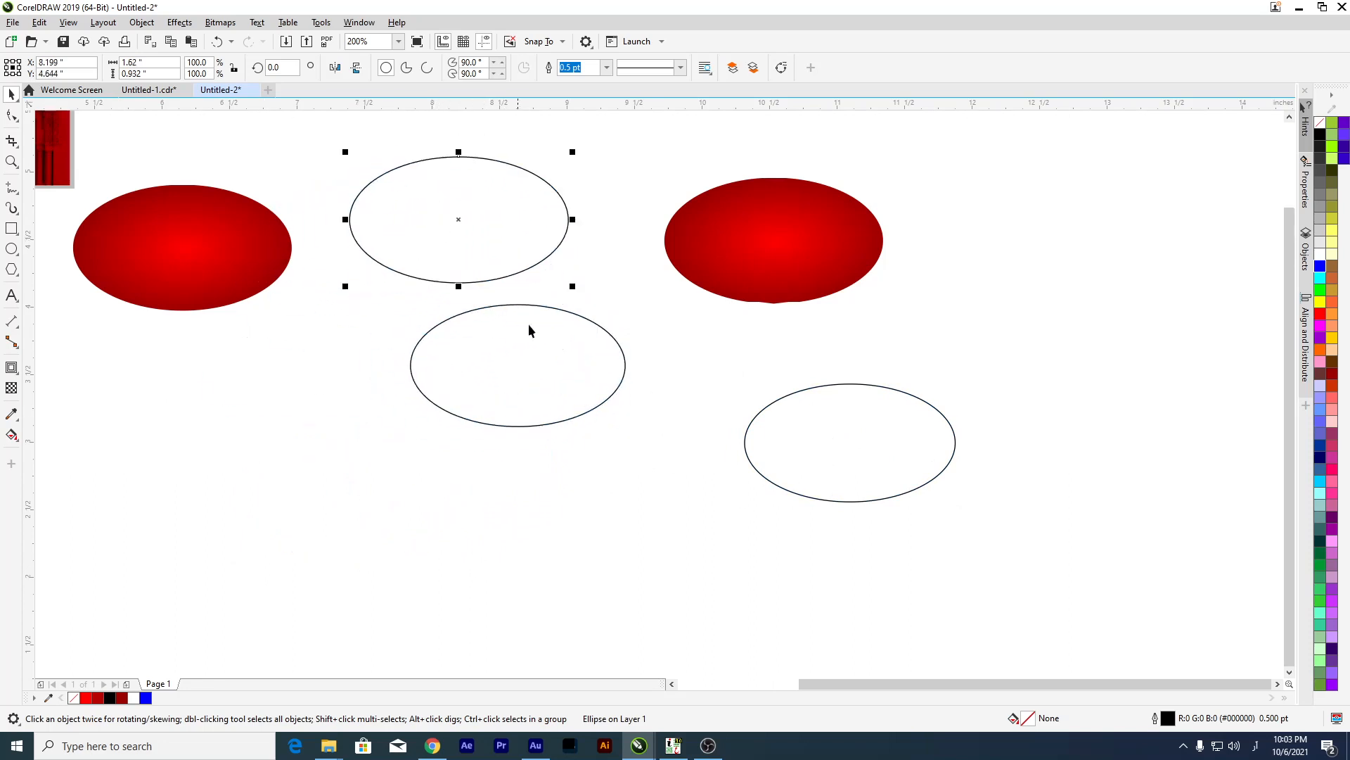
Copy the gold gradient ellipse from Untitled-1.cdr and paste it into Untitled-2.
{"action": "left_click", "coordinate": [151, 92]}
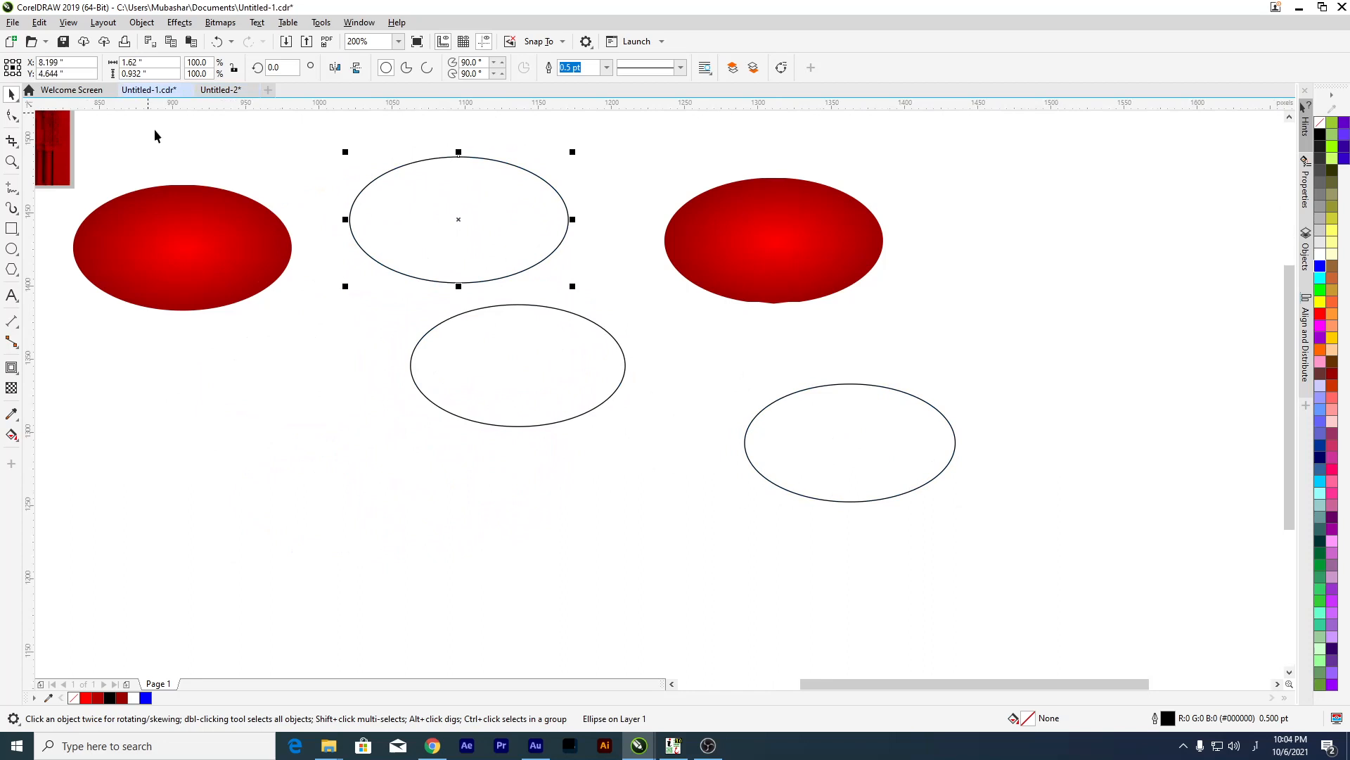
{"action": "scroll", "coordinate": [571, 269], "scroll_direction": "down", "scroll_amount": 2}
{"action": "scroll", "coordinate": [585, 350], "scroll_direction": "up", "scroll_amount": 1}
{"action": "left_click_drag", "start_coordinate": [653, 373], "coordinate": [559, 605]}
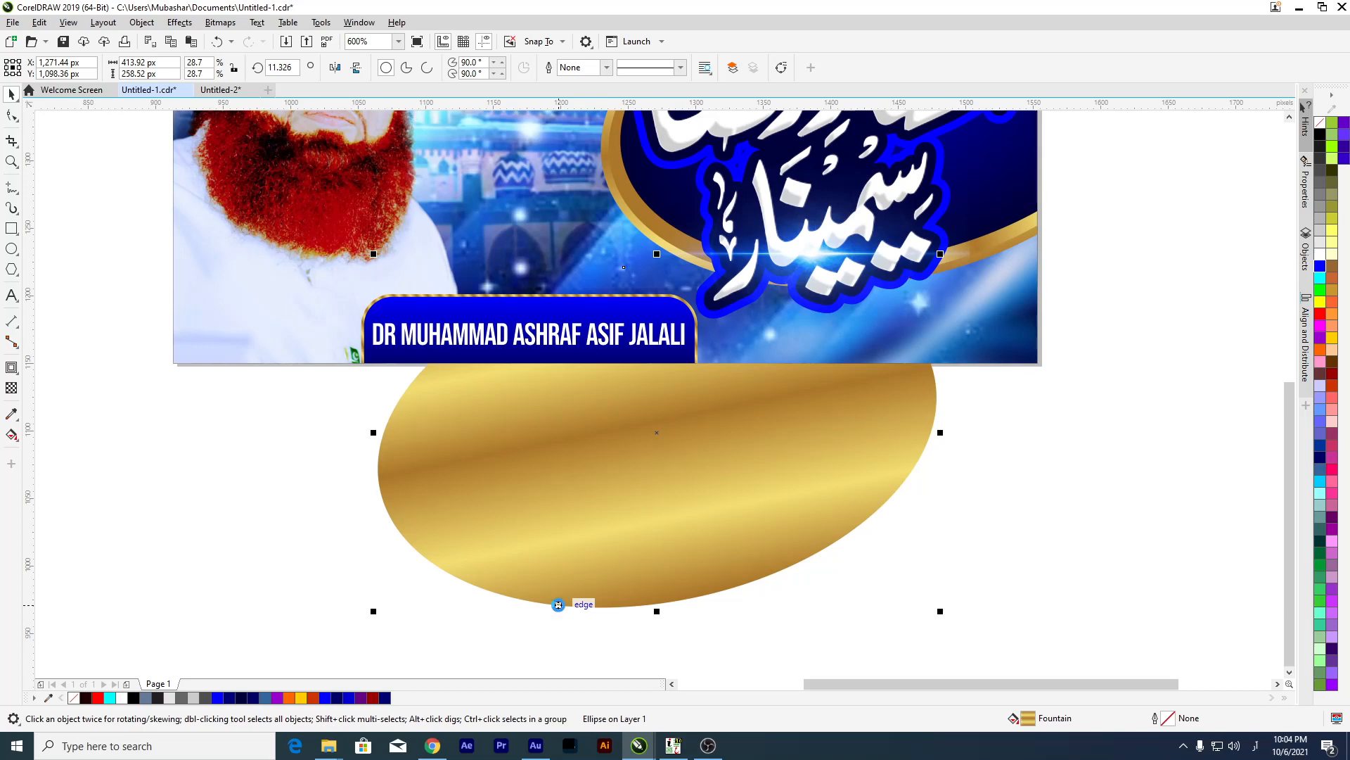
{"action": "left_click", "coordinate": [220, 90]}
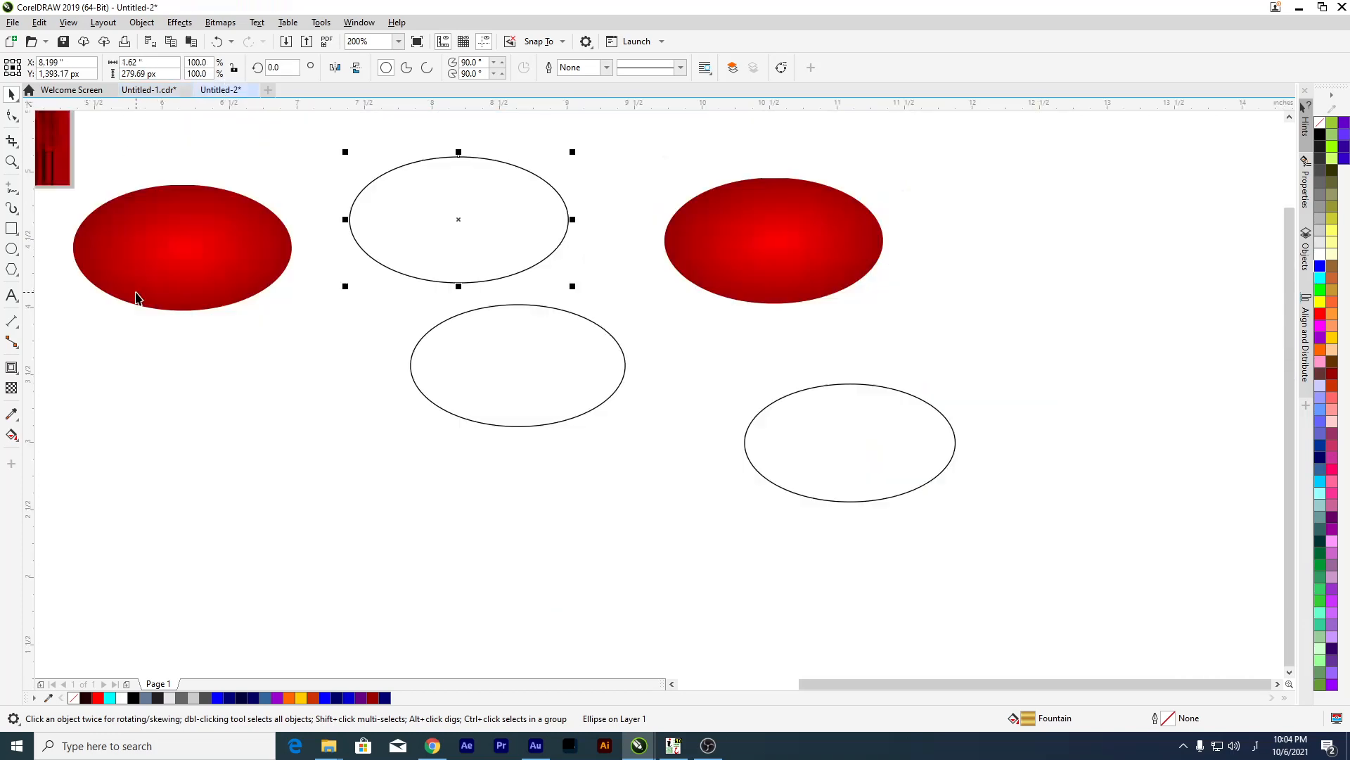
{"action": "key", "text": "ctrl+v"}
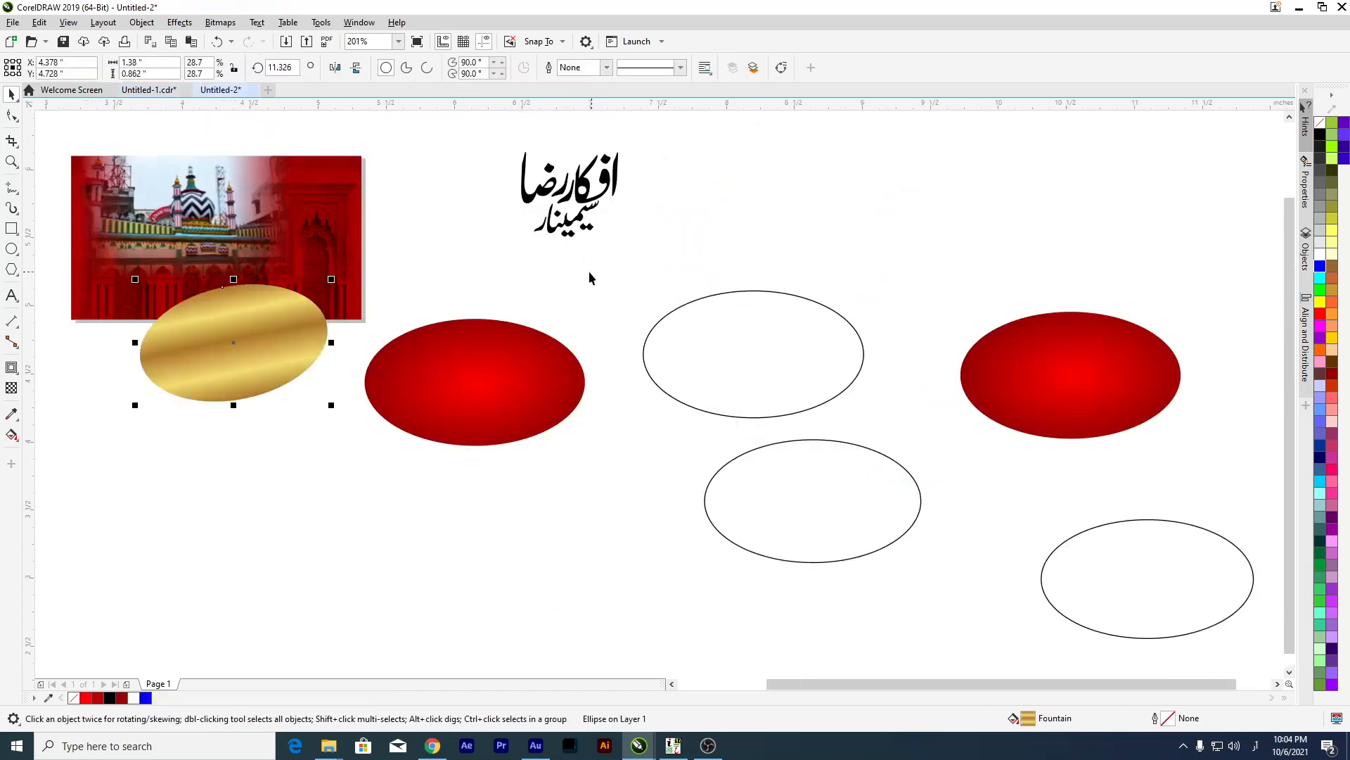
Copy the pasted ellipse's gold fountain fill onto the largest outlined ellipse and delete the pasted one.
{"action": "left_click_drag", "start_coordinate": [268, 350], "coordinate": [746, 339]}
{"action": "left_click_drag", "start_coordinate": [787, 193], "coordinate": [850, 211]}
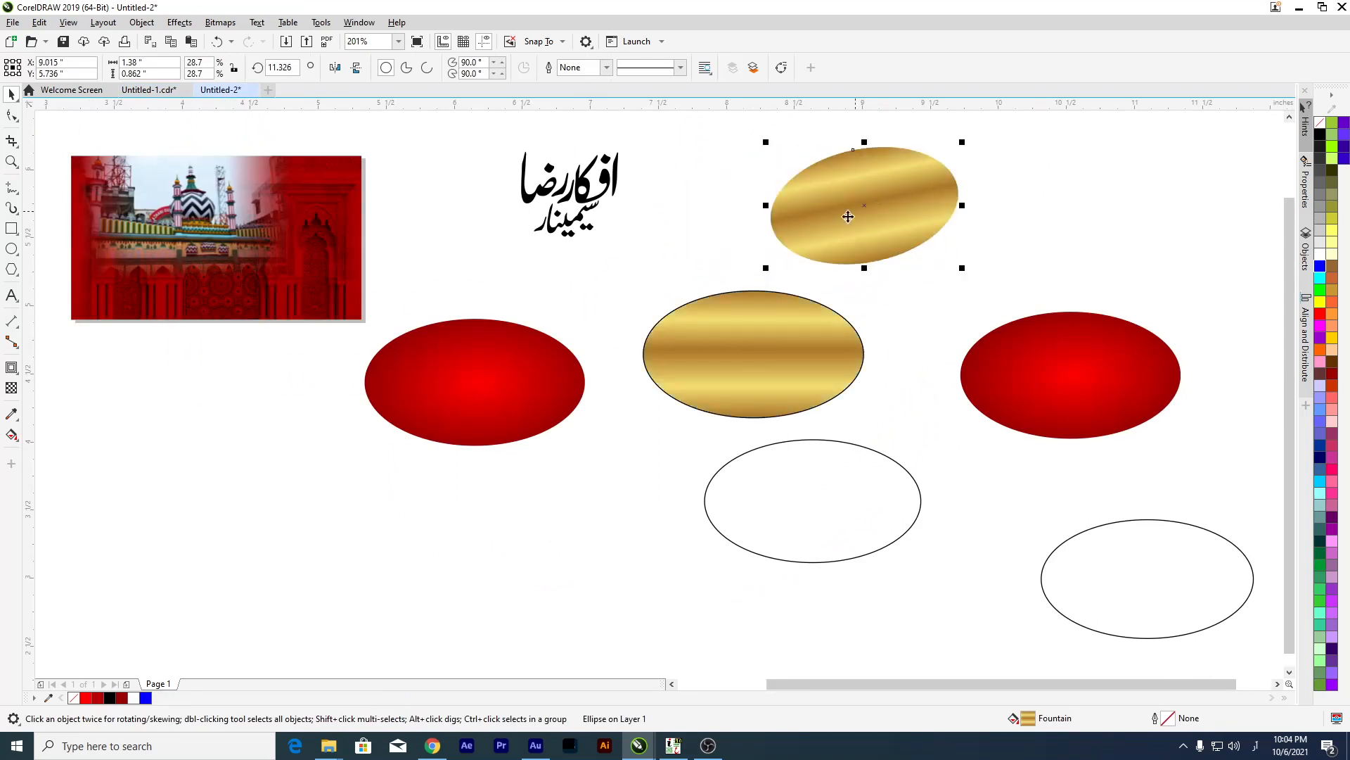
{"action": "key", "text": "Delete"}
Tilt the gold ellipse's fountain fill from its upper right to its lower left and remove the black outline.
{"action": "left_click_drag", "start_coordinate": [770, 363], "coordinate": [733, 351]}
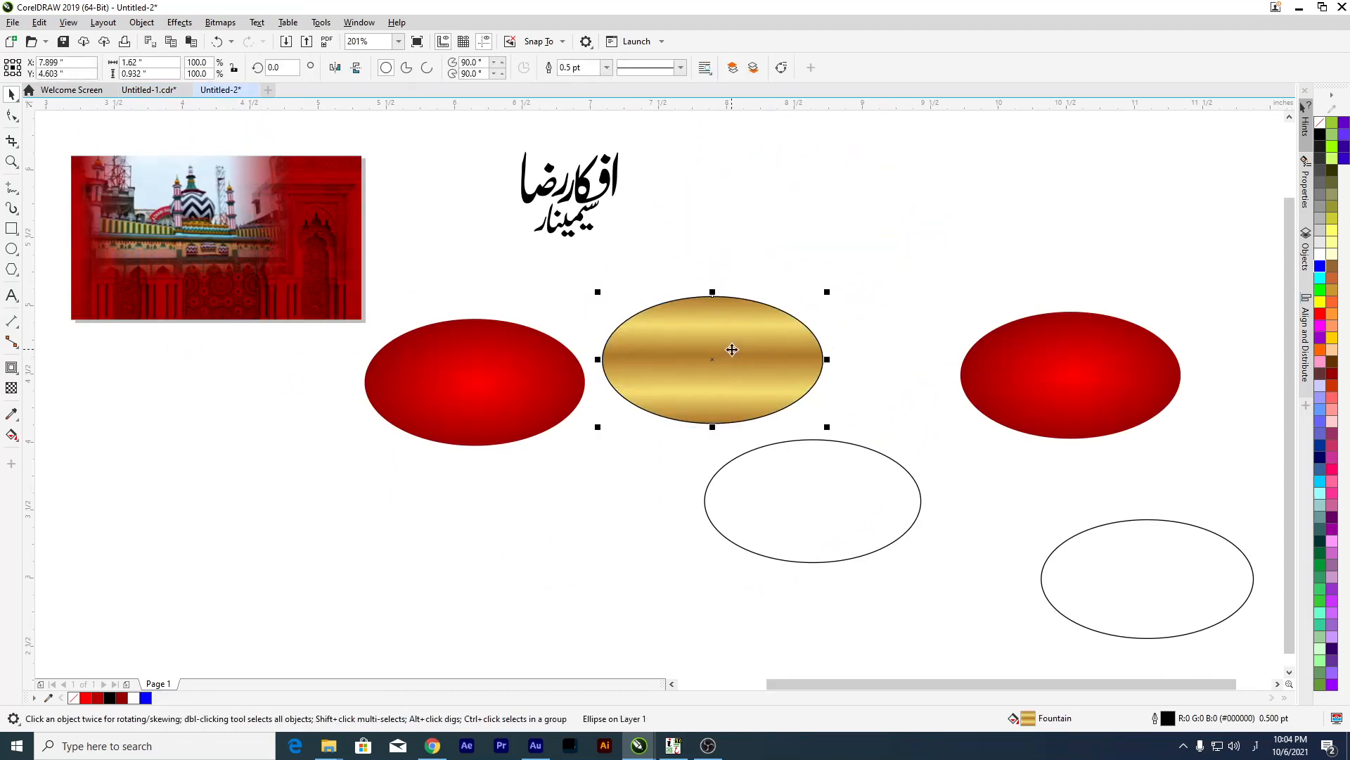
{"action": "key", "text": "g"}
{"action": "left_click_drag", "start_coordinate": [691, 291], "coordinate": [764, 279]}
{"action": "left_click_drag", "start_coordinate": [690, 421], "coordinate": [679, 441]}
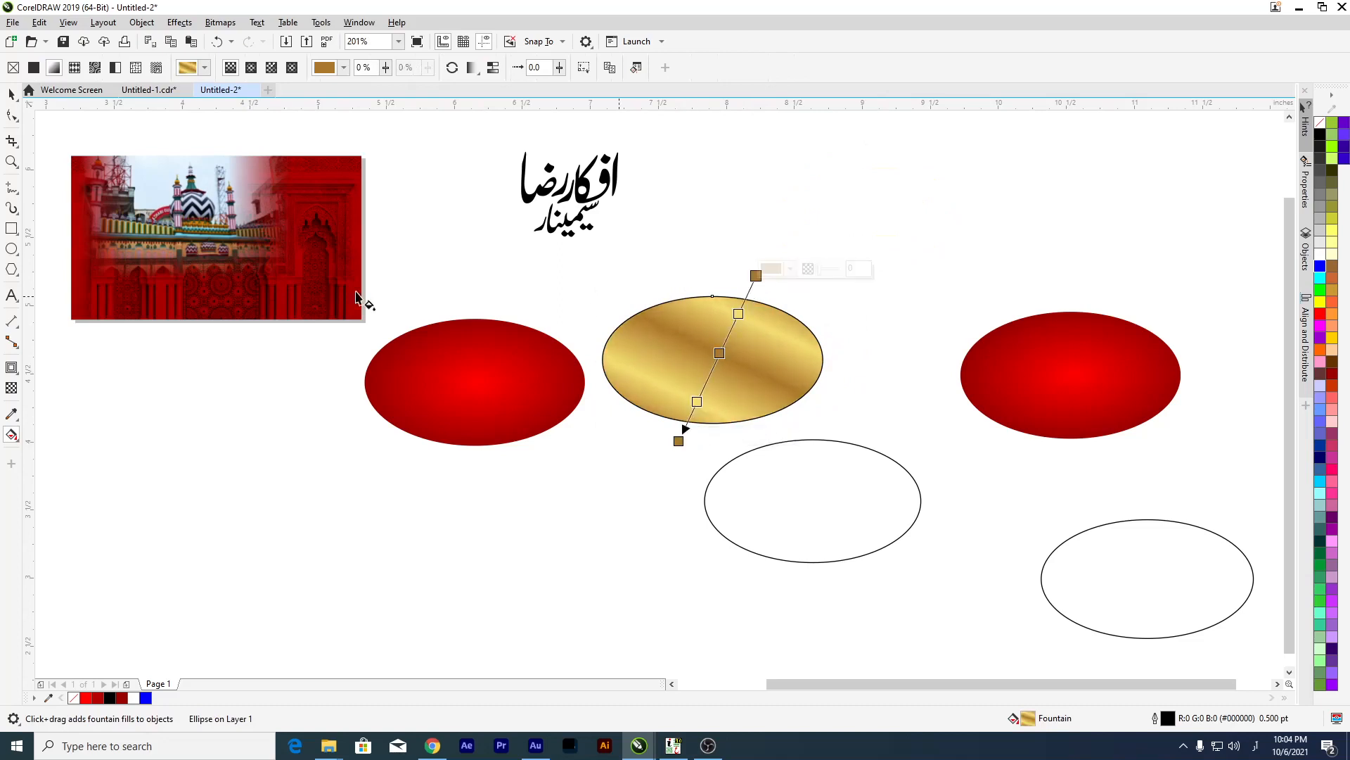
{"action": "left_click", "coordinate": [11, 93]}
{"action": "right_click", "coordinate": [1320, 122]}
{"action": "left_click_drag", "start_coordinate": [715, 350], "coordinate": [753, 331]}
Centre the middle-sized outlined ellipse on the gold ellipse and delete that outlined ellipse.
{"action": "left_click", "coordinate": [822, 506]}
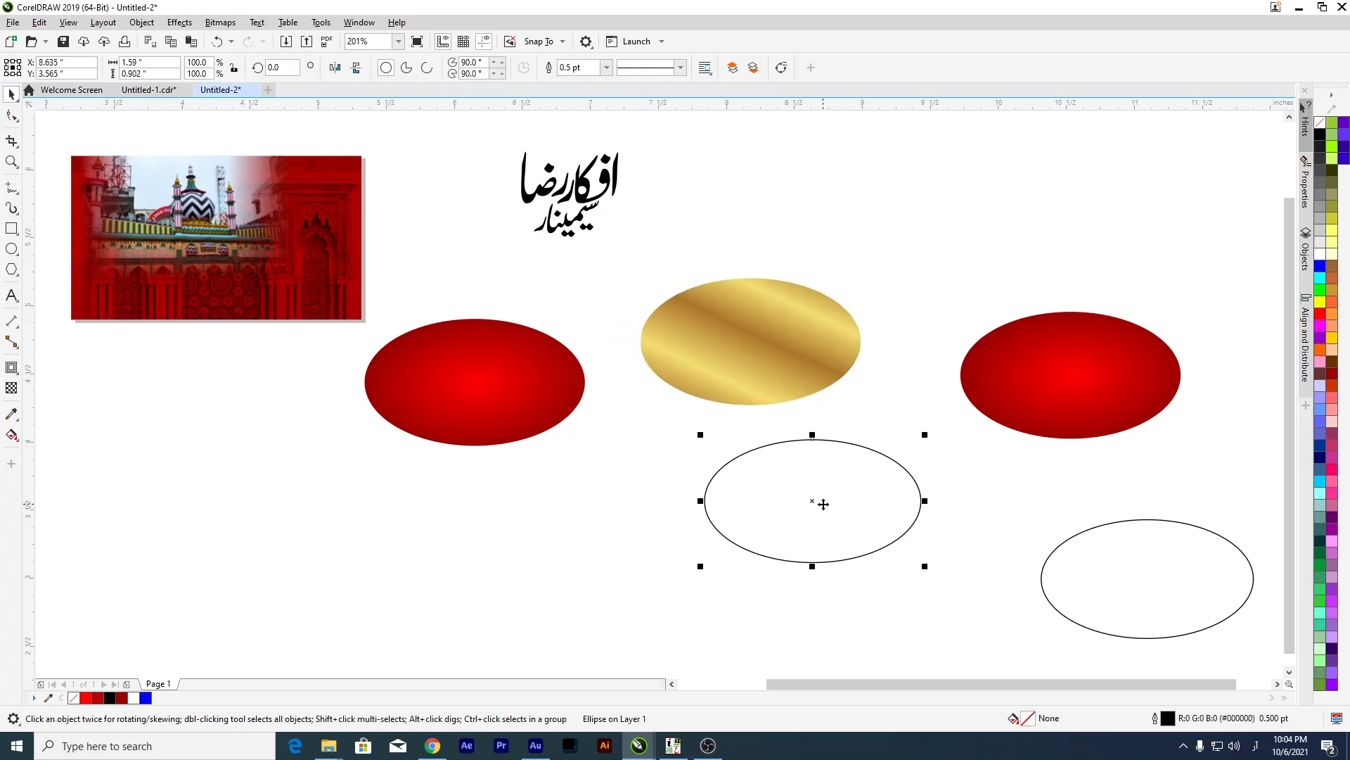
{"action": "left_click", "coordinate": [757, 344], "text": "shift"}
{"action": "key", "text": "c"}
{"action": "key", "text": "e"}
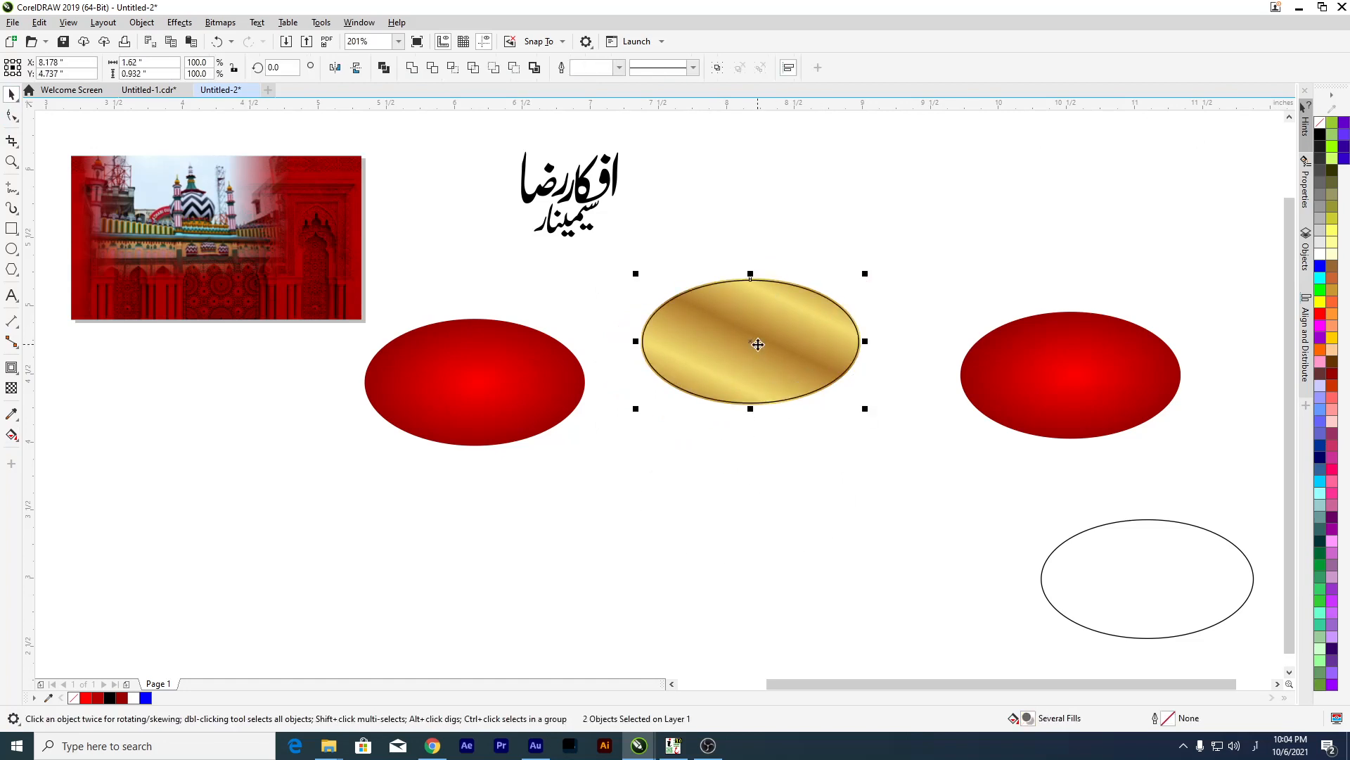
{"action": "left_click", "coordinate": [775, 418]}
{"action": "scroll", "coordinate": [798, 285], "scroll_direction": "up", "scroll_amount": 4}
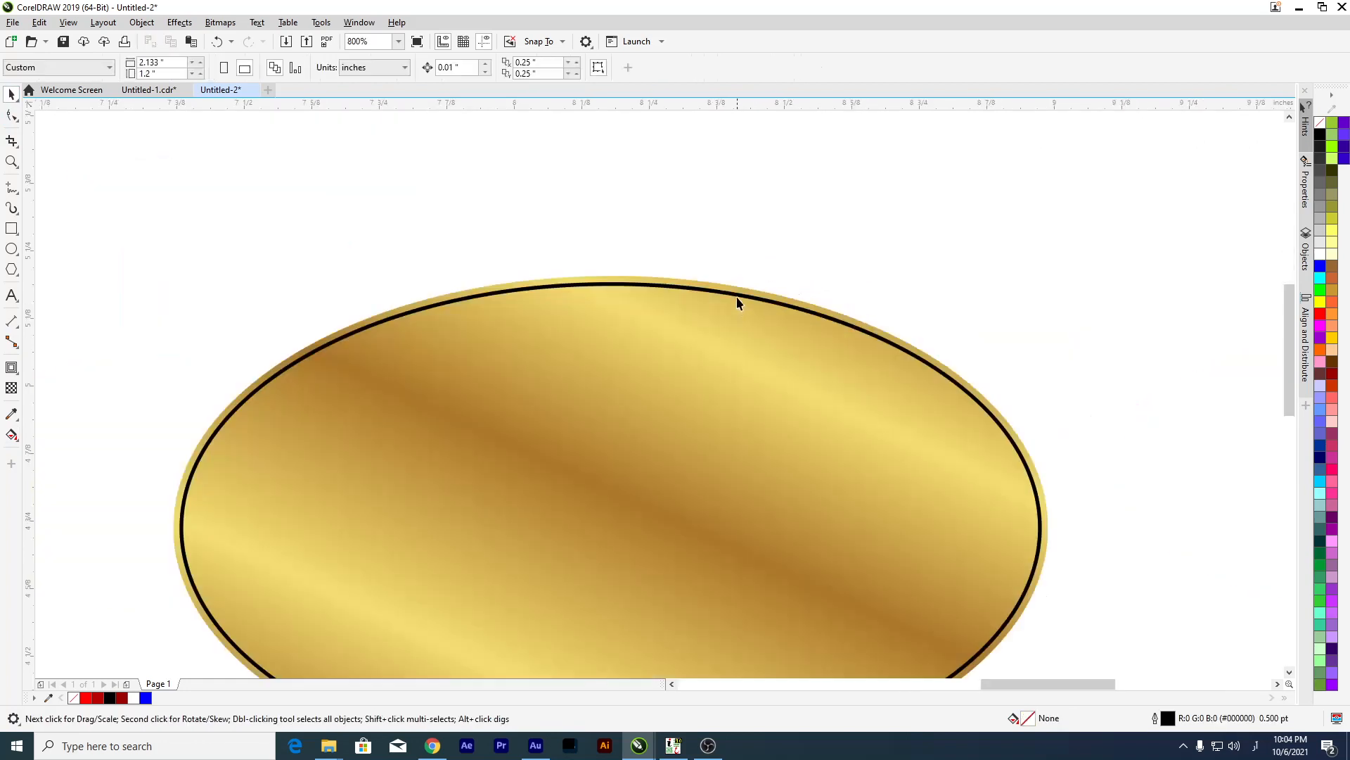
{"action": "left_click", "coordinate": [736, 296]}
{"action": "key", "text": "Delete"}
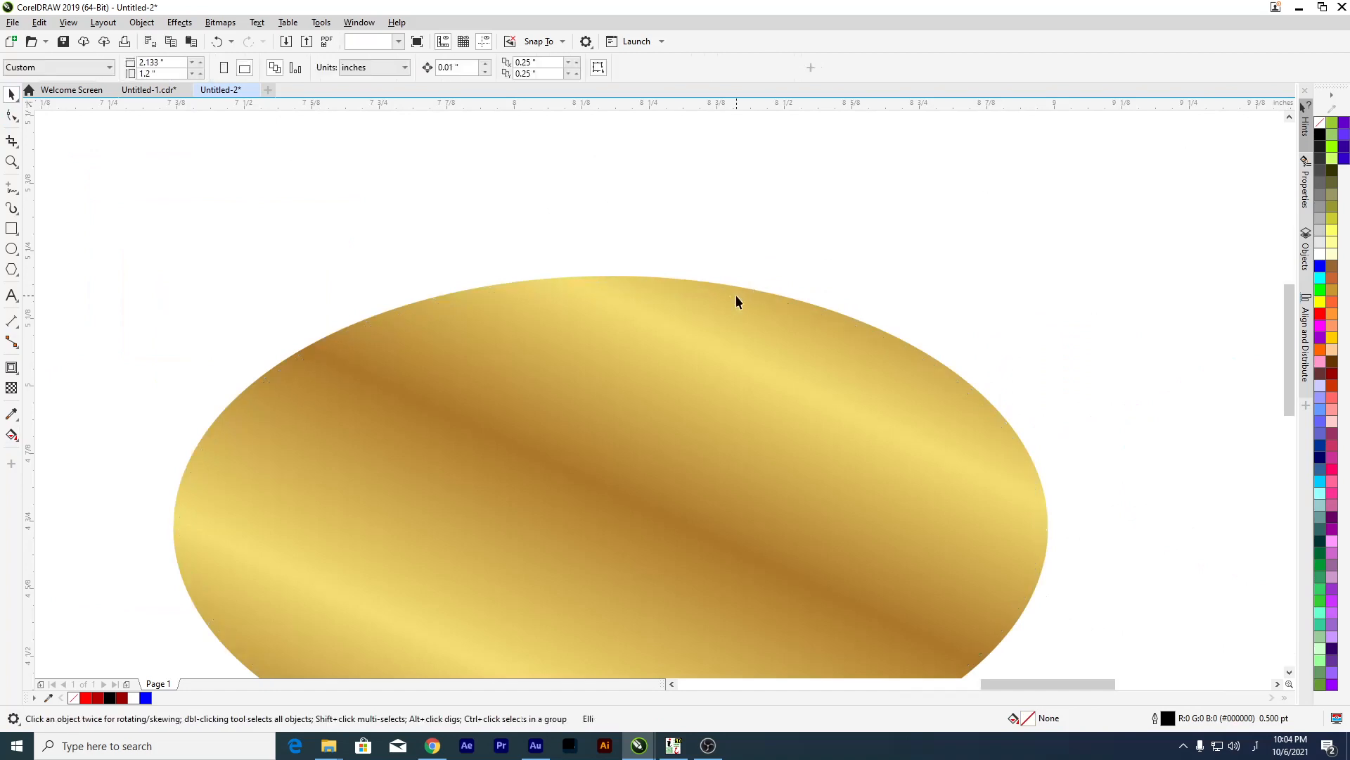
Apply a two-step inward contour with a 0.03" offset to the gold ellipse.
{"action": "scroll", "coordinate": [736, 296], "scroll_direction": "down", "scroll_amount": 4}
{"action": "left_click_drag", "start_coordinate": [582, 336], "coordinate": [530, 328]}
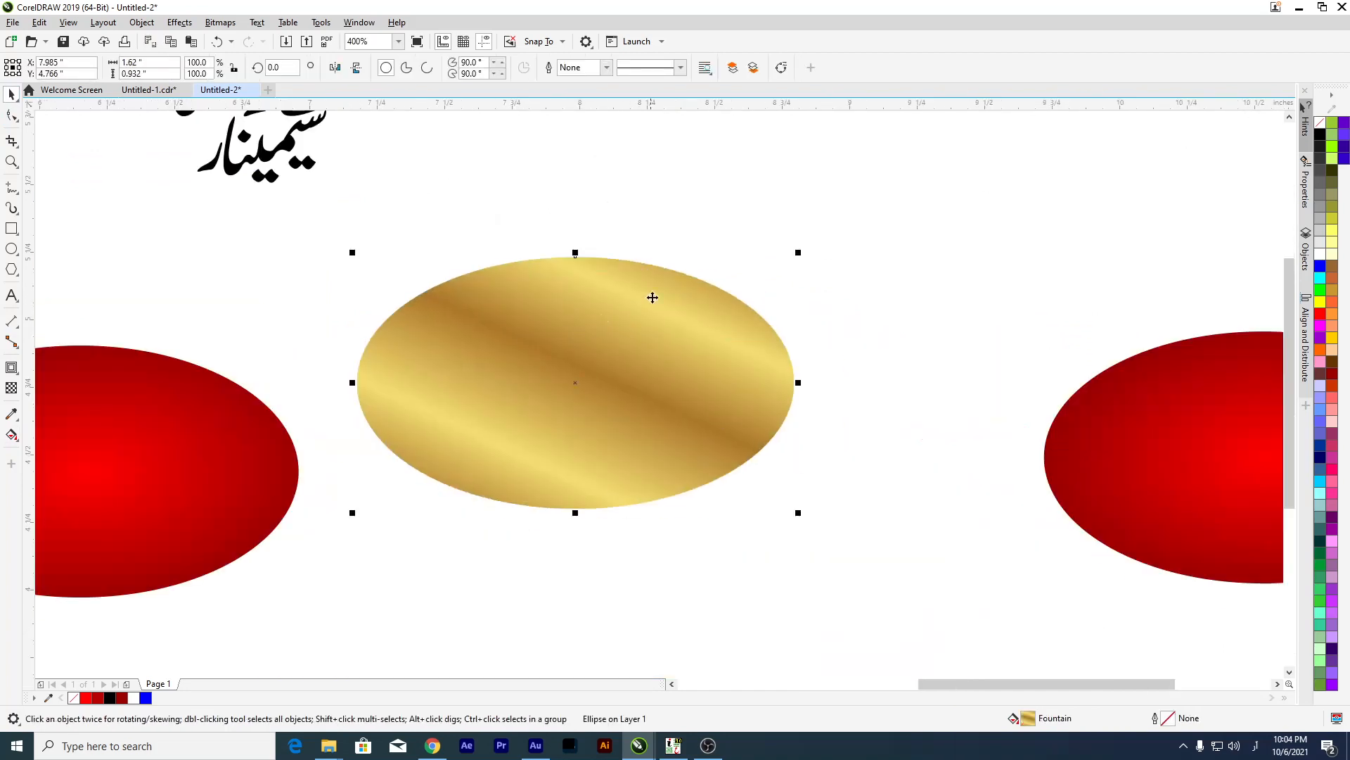
{"action": "left_click", "coordinate": [597, 356]}
{"action": "left_click", "coordinate": [11, 366]}
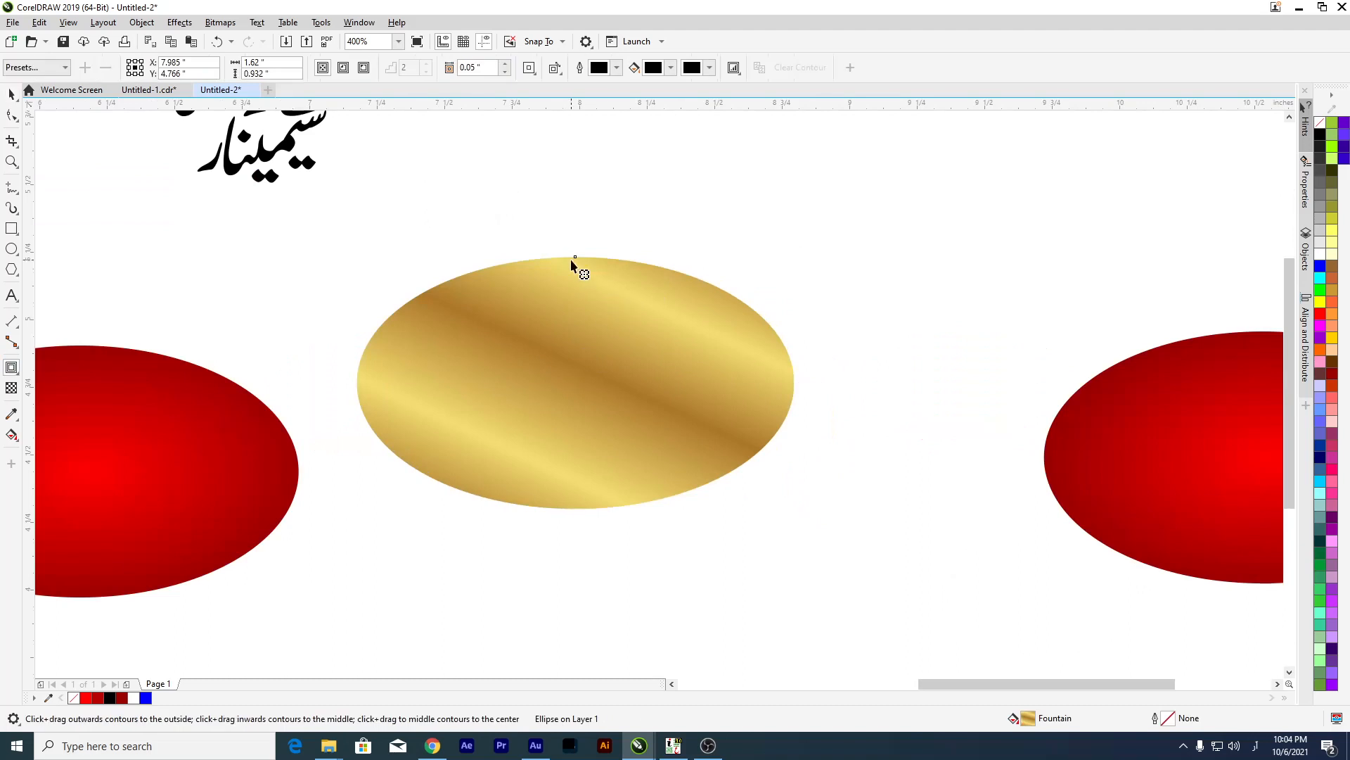
{"action": "left_click_drag", "start_coordinate": [575, 259], "coordinate": [575, 262]}
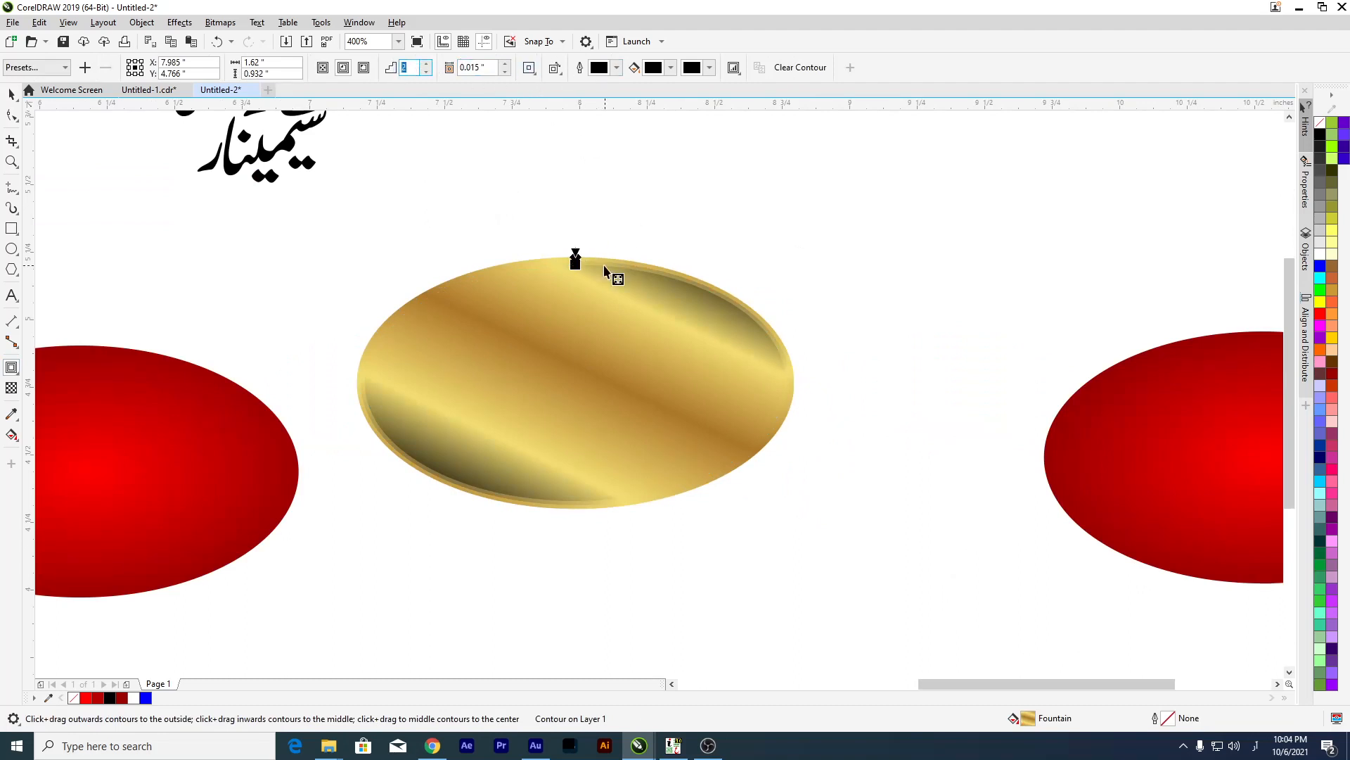
{"action": "left_click_drag", "start_coordinate": [575, 262], "coordinate": [580, 273]}
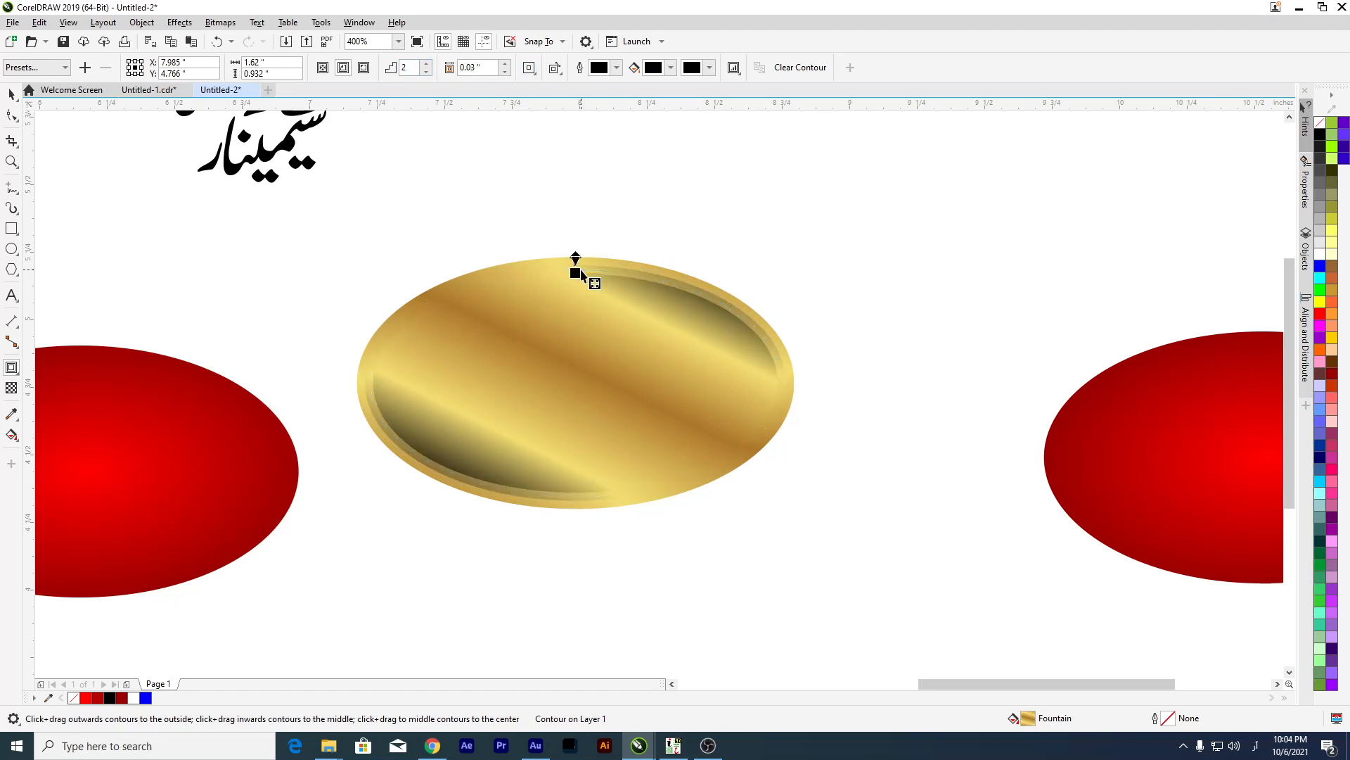
Move the contoured gold ellipse up and to the right and break its contour apart.
{"action": "left_click", "coordinate": [11, 94]}
{"action": "left_click_drag", "start_coordinate": [488, 337], "coordinate": [583, 303]}
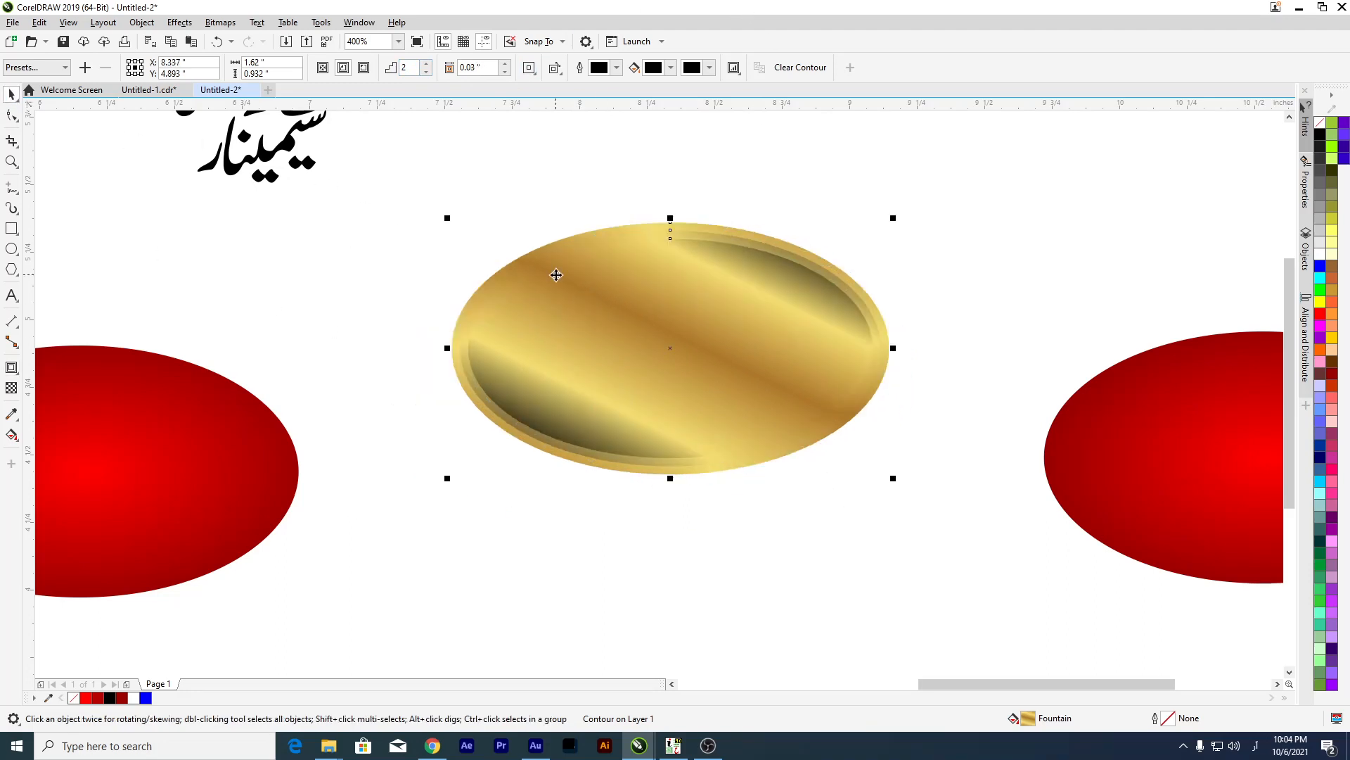
{"action": "key", "text": "ctrl+k"}
Delete the leftover outlined ellipse and both red ellipses, keeping the photo, title and gold ellipse.
{"action": "scroll", "coordinate": [556, 279], "scroll_direction": "down", "scroll_amount": 2}
{"action": "left_click_drag", "start_coordinate": [758, 442], "coordinate": [847, 454]}
{"action": "key", "text": "Delete"}
{"action": "left_click_drag", "start_coordinate": [418, 346], "coordinate": [754, 487]}
{"action": "key", "text": "Delete"}
{"action": "left_click_drag", "start_coordinate": [718, 339], "coordinate": [978, 482]}
{"action": "key", "text": "Delete"}
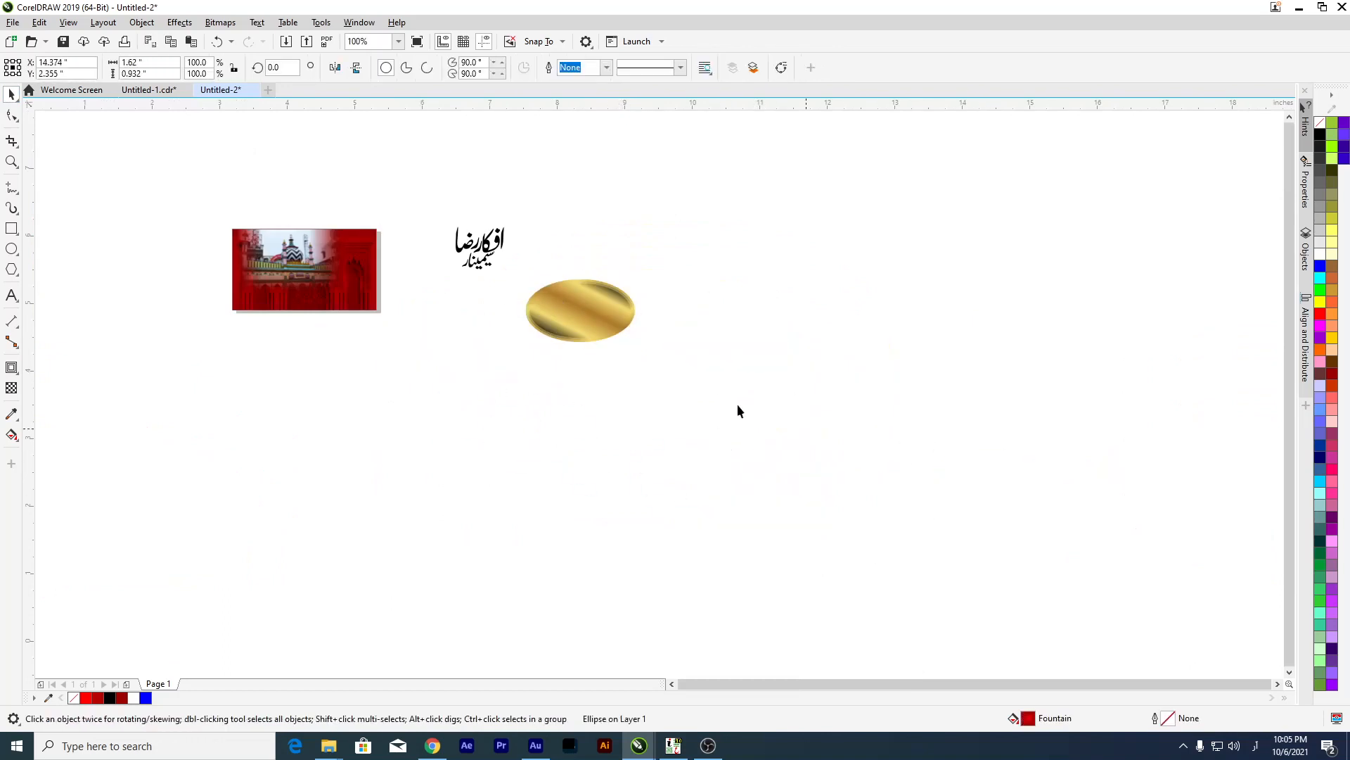
Separate the three gold ellipses, ungrouping the inner contour pieces and placing the smallest below the middle-sized one.
{"action": "scroll", "coordinate": [562, 300], "scroll_direction": "up", "scroll_amount": 2}
{"action": "left_click_drag", "start_coordinate": [562, 300], "coordinate": [313, 457]}
{"action": "left_click_drag", "start_coordinate": [680, 365], "coordinate": [856, 351]}
{"action": "left_click_drag", "start_coordinate": [242, 448], "coordinate": [335, 369]}
{"action": "left_click", "coordinate": [560, 67]}
{"action": "left_click_drag", "start_coordinate": [408, 336], "coordinate": [386, 569]}
{"action": "left_click_drag", "start_coordinate": [365, 377], "coordinate": [384, 343]}
Copy the largest ellipse's gold fill onto the middle-sized ellipse and redirect its gradient from upper left to lower right.
{"action": "left_click", "coordinate": [778, 332]}
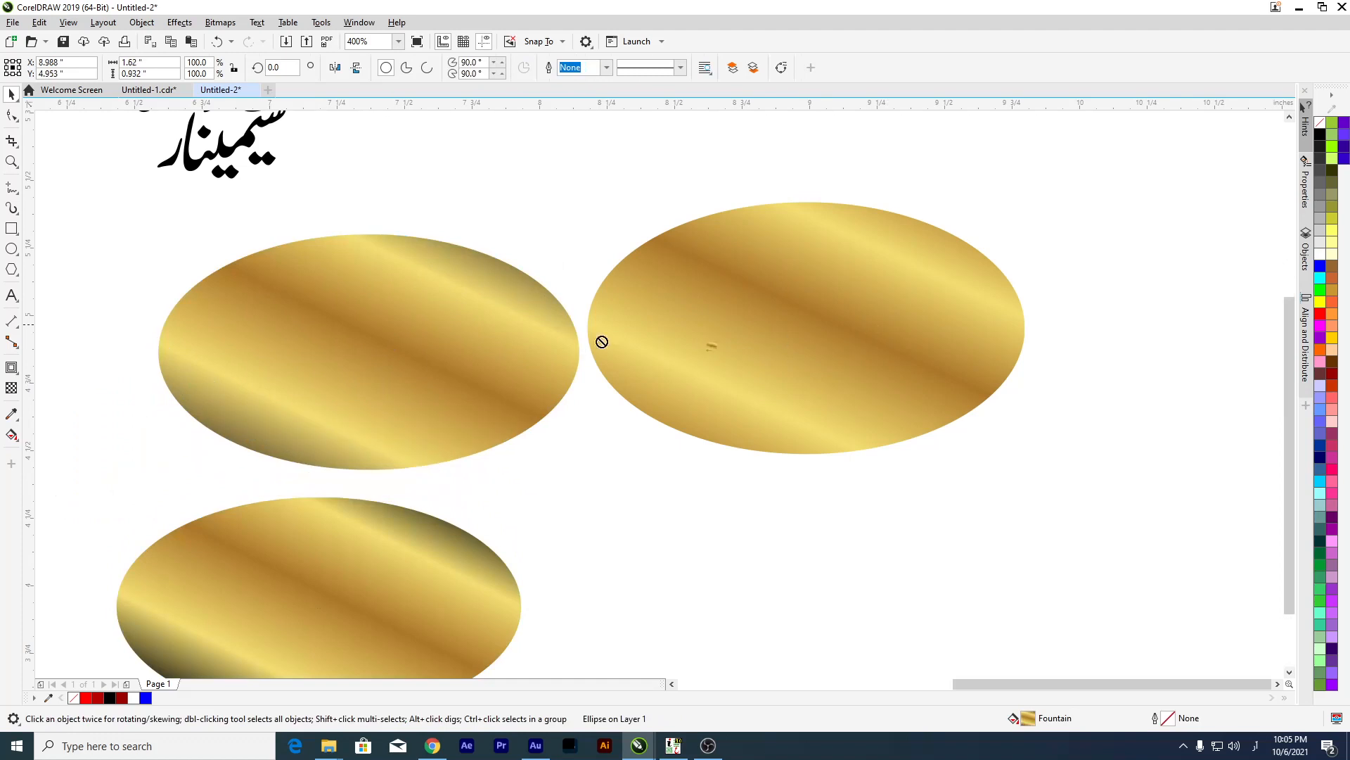
{"action": "left_click", "coordinate": [432, 370]}
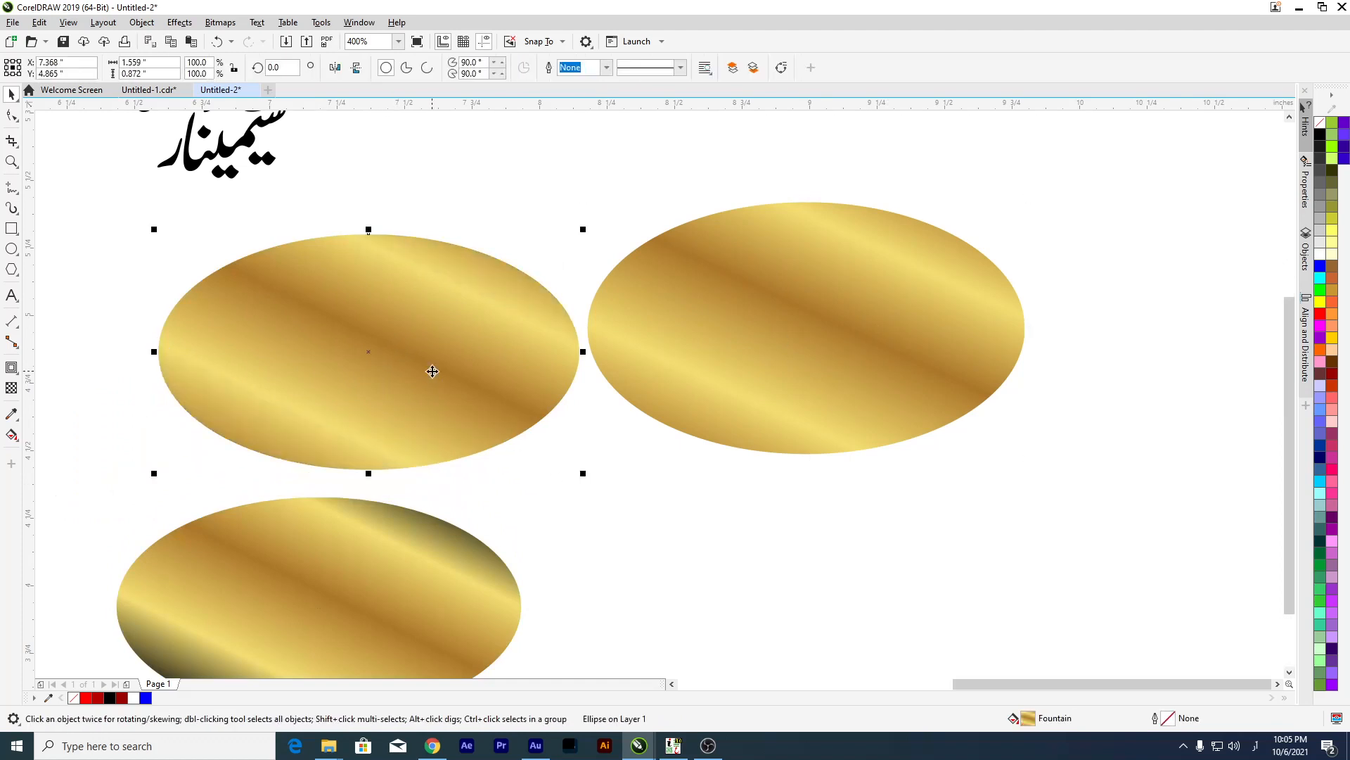
{"action": "key", "text": "g"}
{"action": "left_click_drag", "start_coordinate": [452, 197], "coordinate": [170, 225]}
{"action": "left_click_drag", "start_coordinate": [303, 502], "coordinate": [461, 438]}
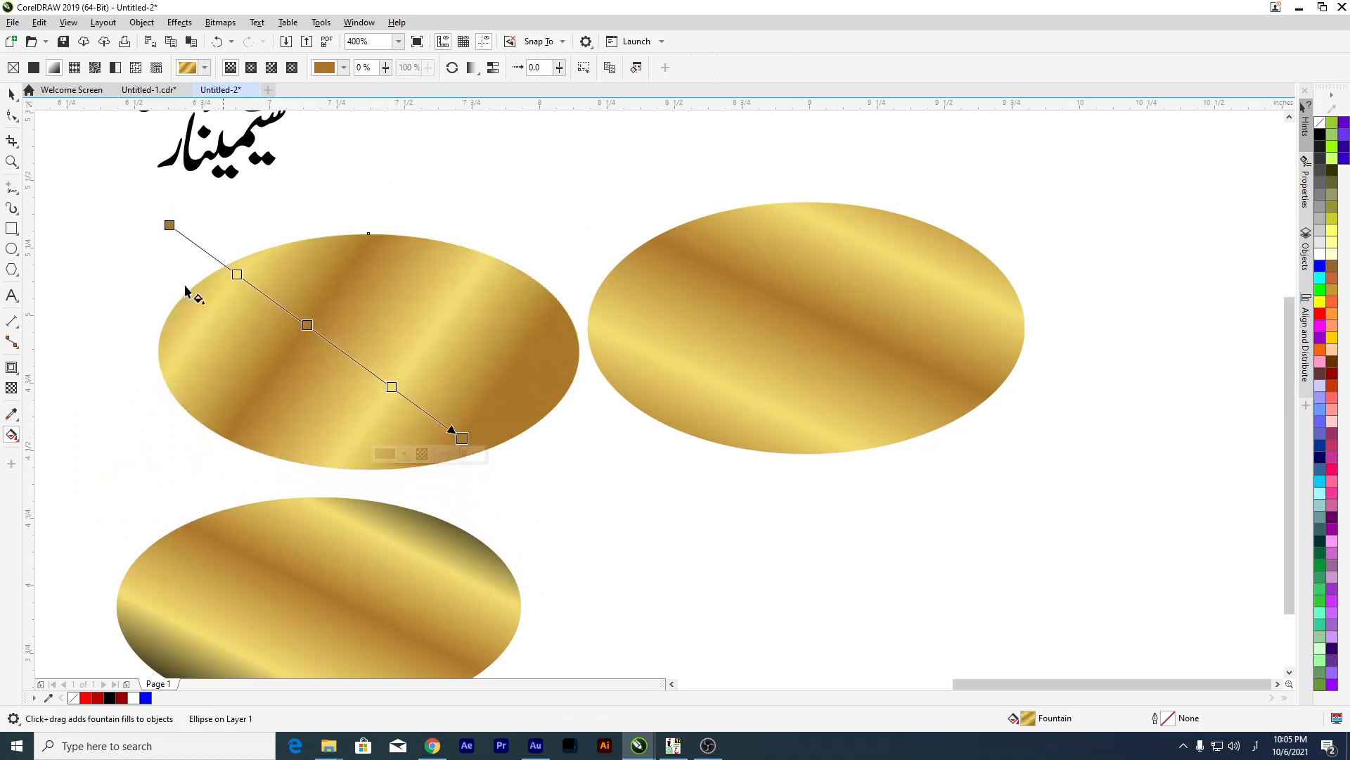
Centre the middle-sized gold ellipse horizontally and vertically on the largest gold ellipse.
{"action": "left_click", "coordinate": [11, 93]}
{"action": "left_click_drag", "start_coordinate": [282, 329], "coordinate": [607, 404]}
{"action": "left_click", "coordinate": [913, 284], "text": "shift"}
{"action": "key", "text": "c"}
{"action": "key", "text": "e"}
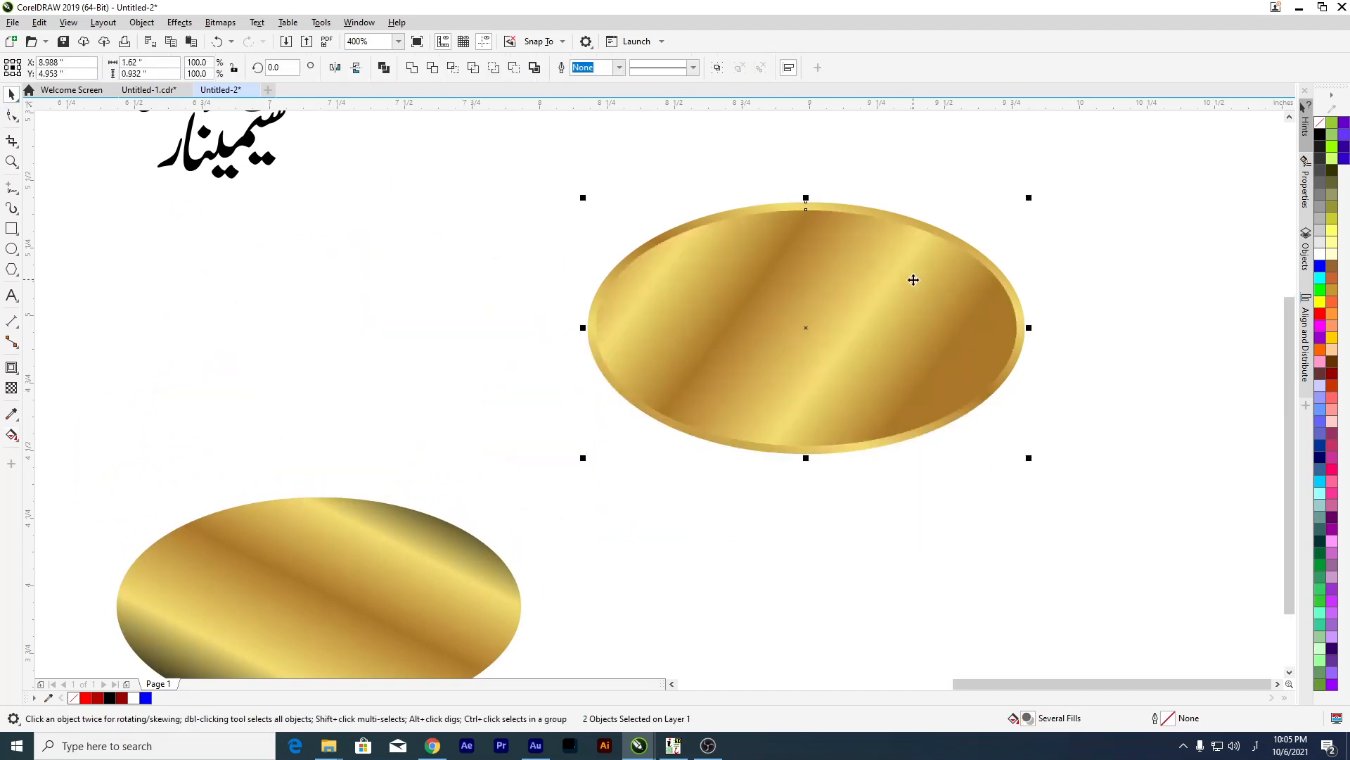
Move the two concentric gold ellipses together a short distance left, closer to the smallest gold ellipse.
{"action": "left_click", "coordinate": [488, 192]}
{"action": "left_click_drag", "start_coordinate": [521, 181], "coordinate": [1171, 528]}
{"action": "left_click_drag", "start_coordinate": [863, 347], "coordinate": [738, 331]}
{"action": "scroll", "coordinate": [788, 231], "scroll_direction": "up", "scroll_amount": 2}
{"action": "left_click", "coordinate": [1063, 221]}
{"action": "left_click", "coordinate": [738, 324]}
{"action": "scroll", "coordinate": [739, 324], "scroll_direction": "down", "scroll_amount": 4}
{"action": "left_click_drag", "start_coordinate": [541, 485], "coordinate": [889, 503]}
{"action": "key", "text": "Delete"}
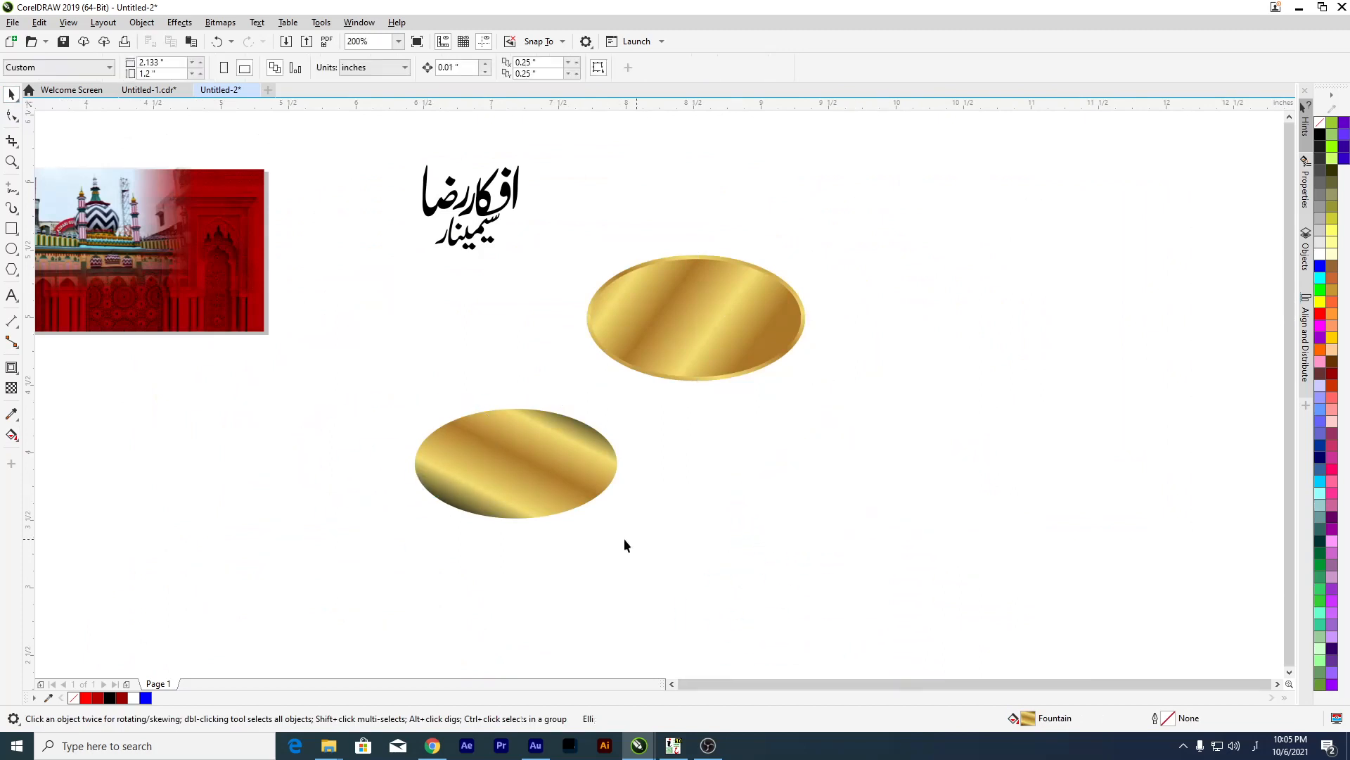
Move the smallest gold ellipse under the concentric pair, and shift it back away to the lower left.
{"action": "left_click_drag", "start_coordinate": [555, 471], "coordinate": [744, 438]}
{"action": "scroll", "coordinate": [756, 256], "scroll_direction": "up", "scroll_amount": 4}
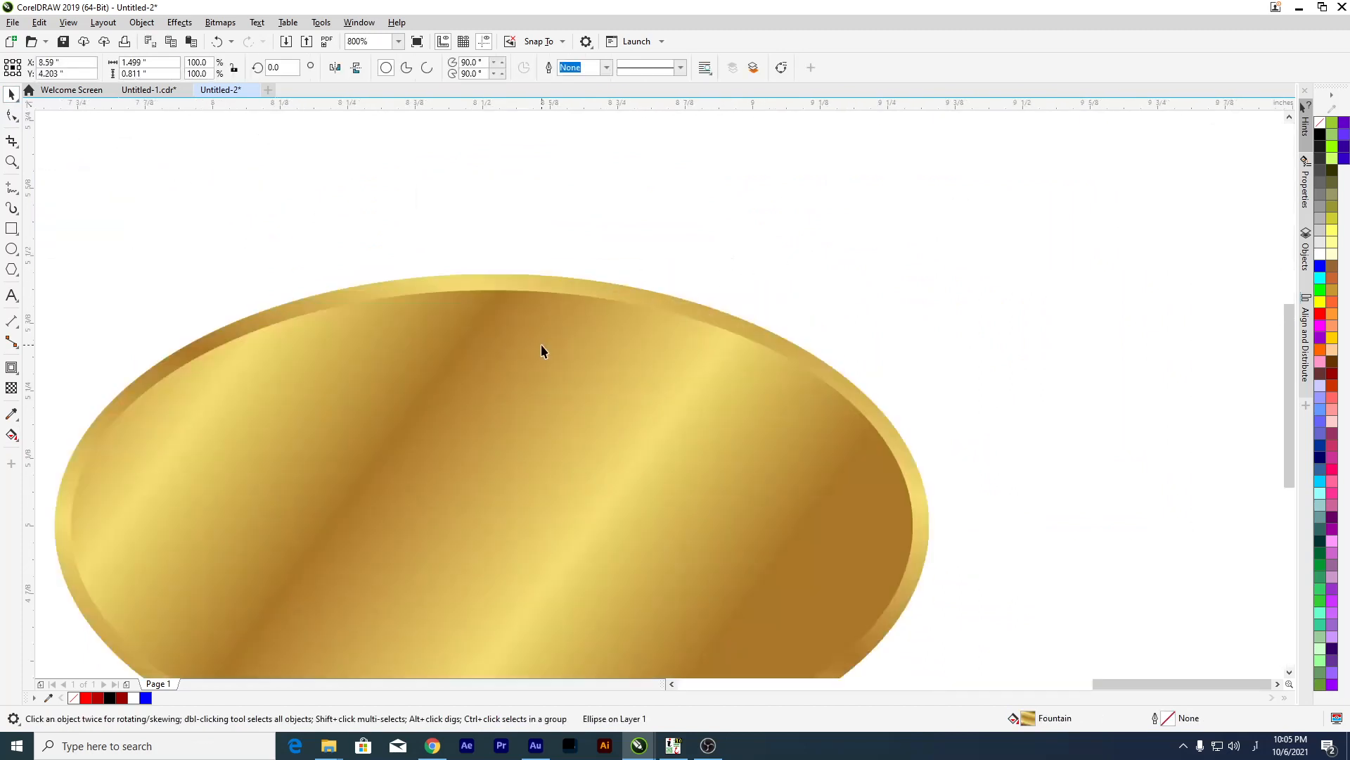
{"action": "scroll", "coordinate": [559, 352], "scroll_direction": "down", "scroll_amount": 2}
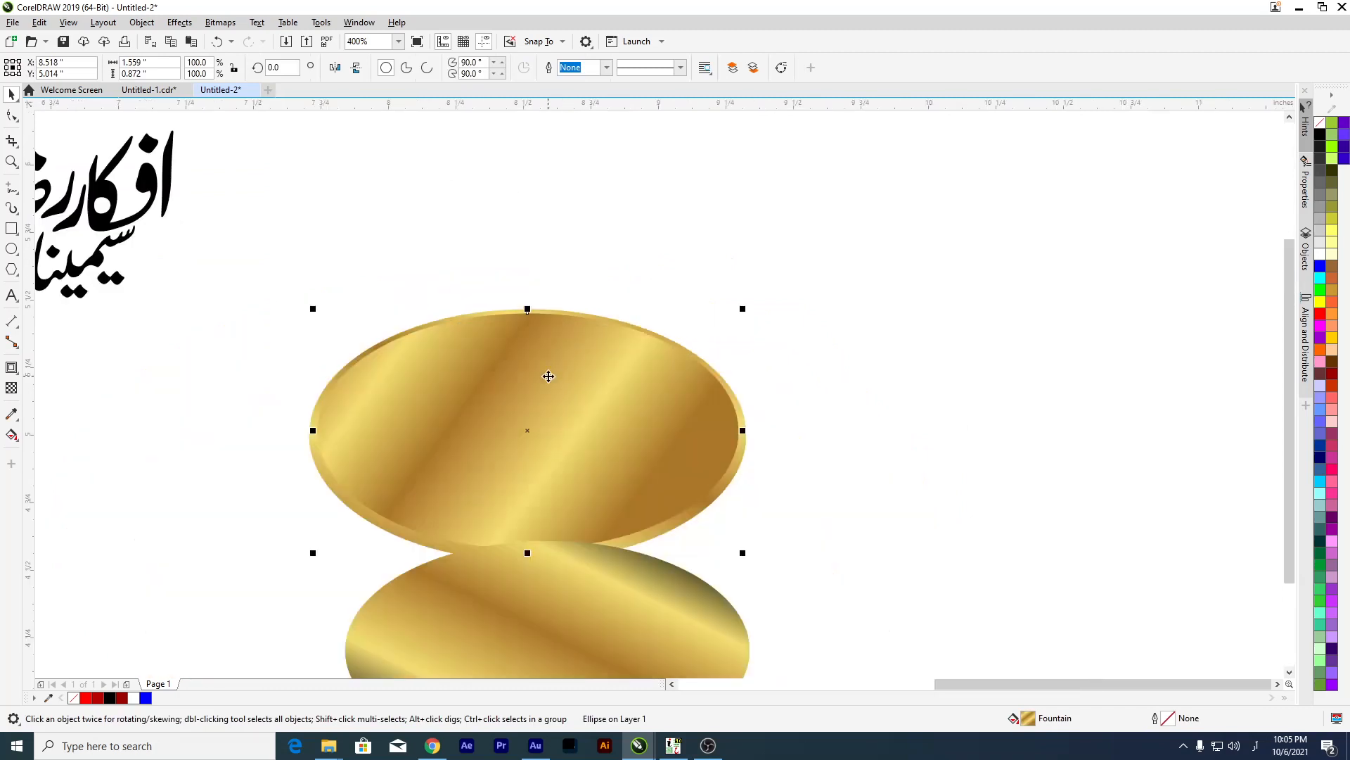
{"action": "scroll", "coordinate": [640, 293], "scroll_direction": "down", "scroll_amount": 4}
{"action": "left_click_drag", "start_coordinate": [618, 390], "coordinate": [507, 409]}
Pull the middle-sized gold ellipse off the largest one, and re-centre it there horizontally and vertically.
{"action": "scroll", "coordinate": [611, 323], "scroll_direction": "up", "scroll_amount": 4}
{"action": "left_click_drag", "start_coordinate": [611, 330], "coordinate": [767, 407]}
{"action": "left_click_drag", "start_coordinate": [344, 595], "coordinate": [314, 595]}
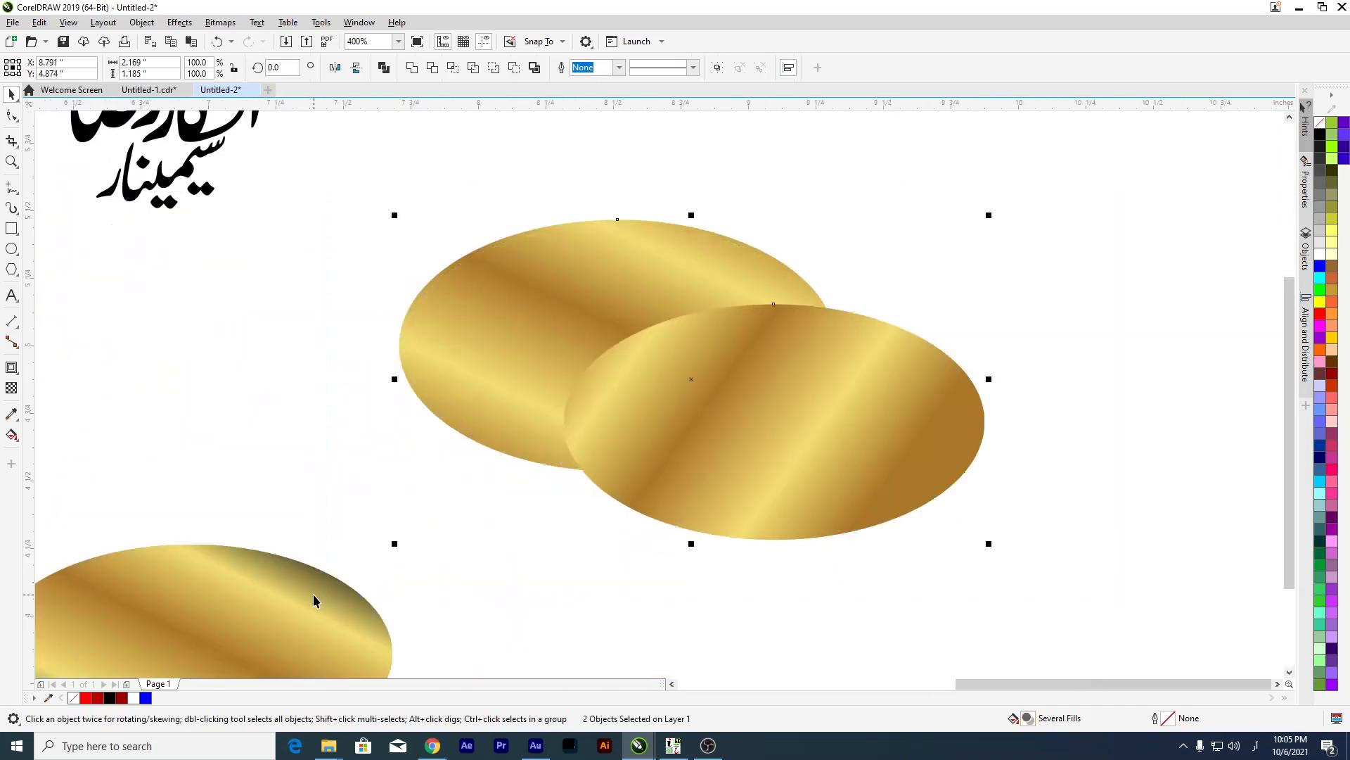
{"action": "key", "text": "c"}
{"action": "key", "text": "e"}
{"action": "left_click", "coordinate": [662, 537]}
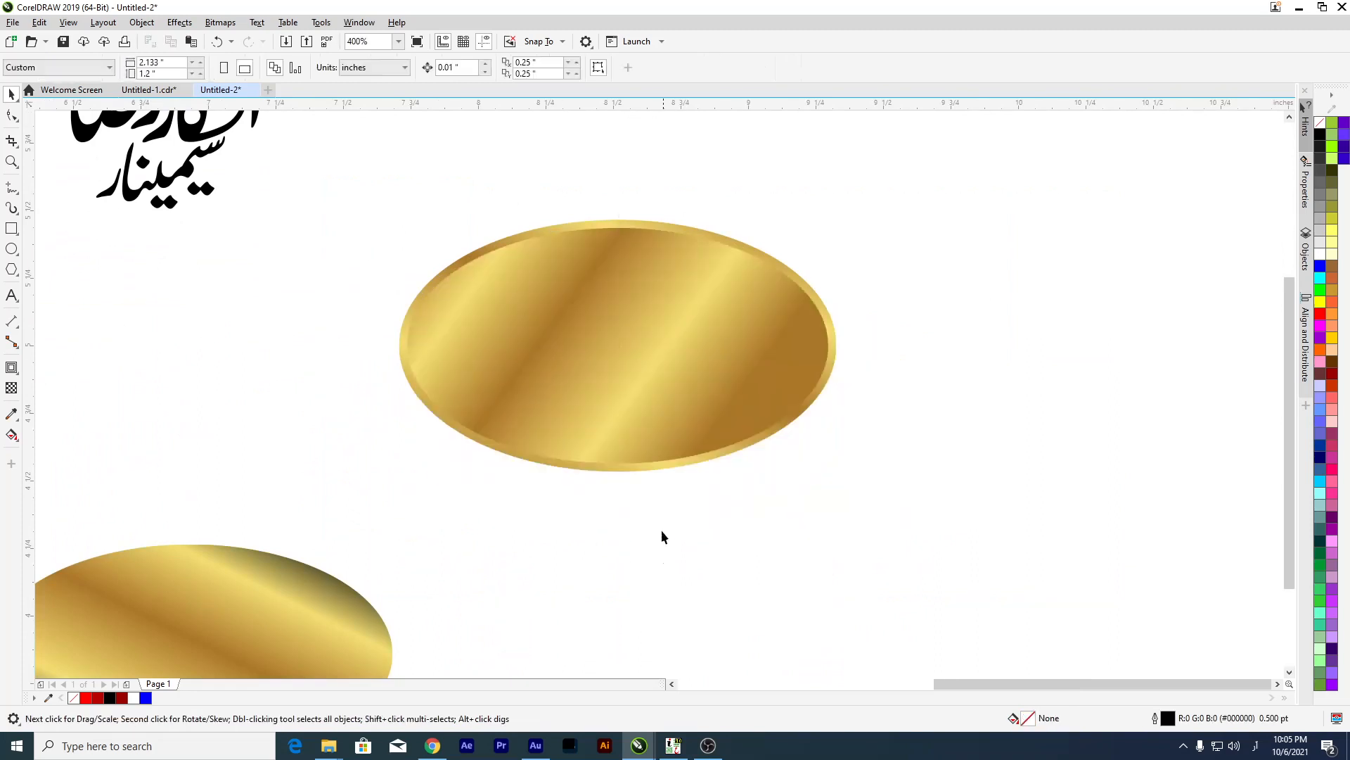
Move the smallest gold ellipse over the concentric pair and centre all three on each other horizontally and vertically.
{"action": "left_click_drag", "start_coordinate": [316, 594], "coordinate": [835, 462]}
{"action": "left_click_drag", "start_coordinate": [699, 476], "coordinate": [603, 370]}
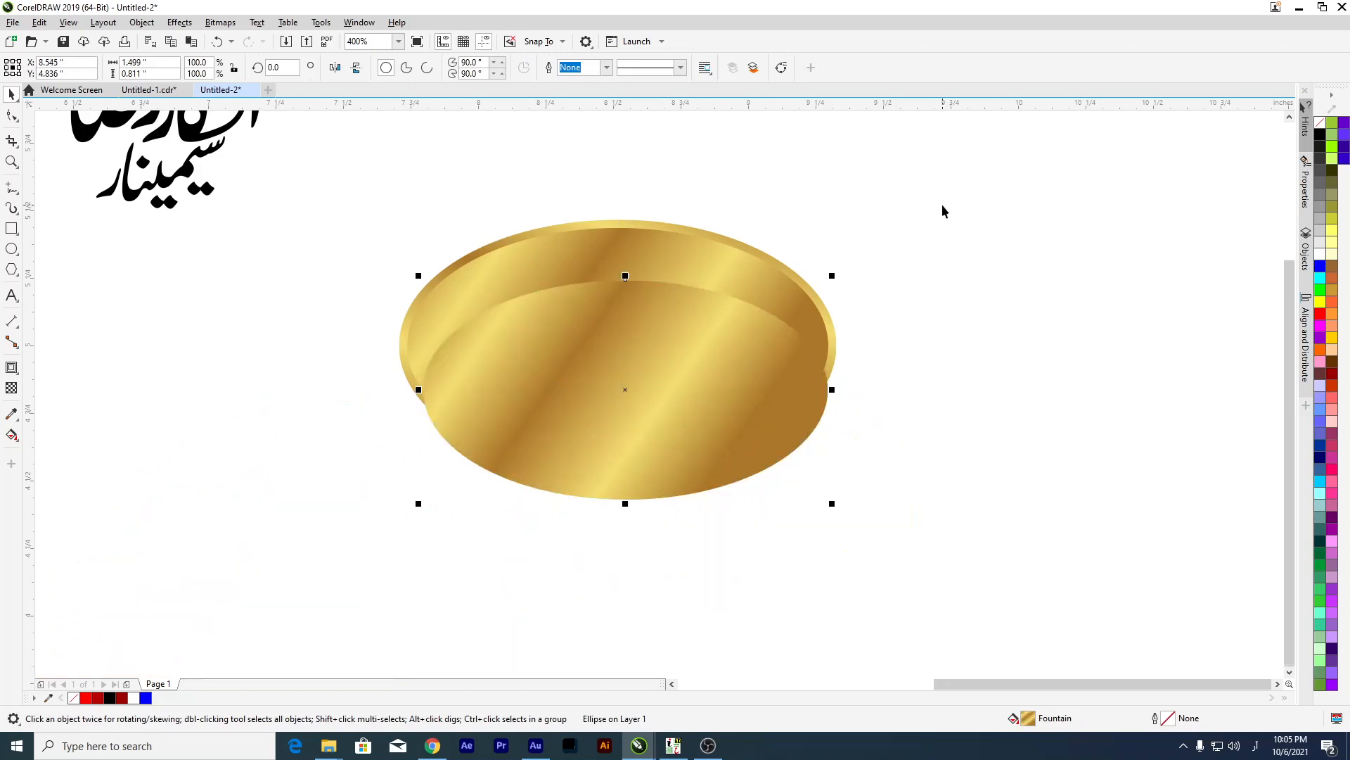
{"action": "left_click_drag", "start_coordinate": [365, 530], "coordinate": [357, 547]}
{"action": "key", "text": "e"}
{"action": "key", "text": "c"}
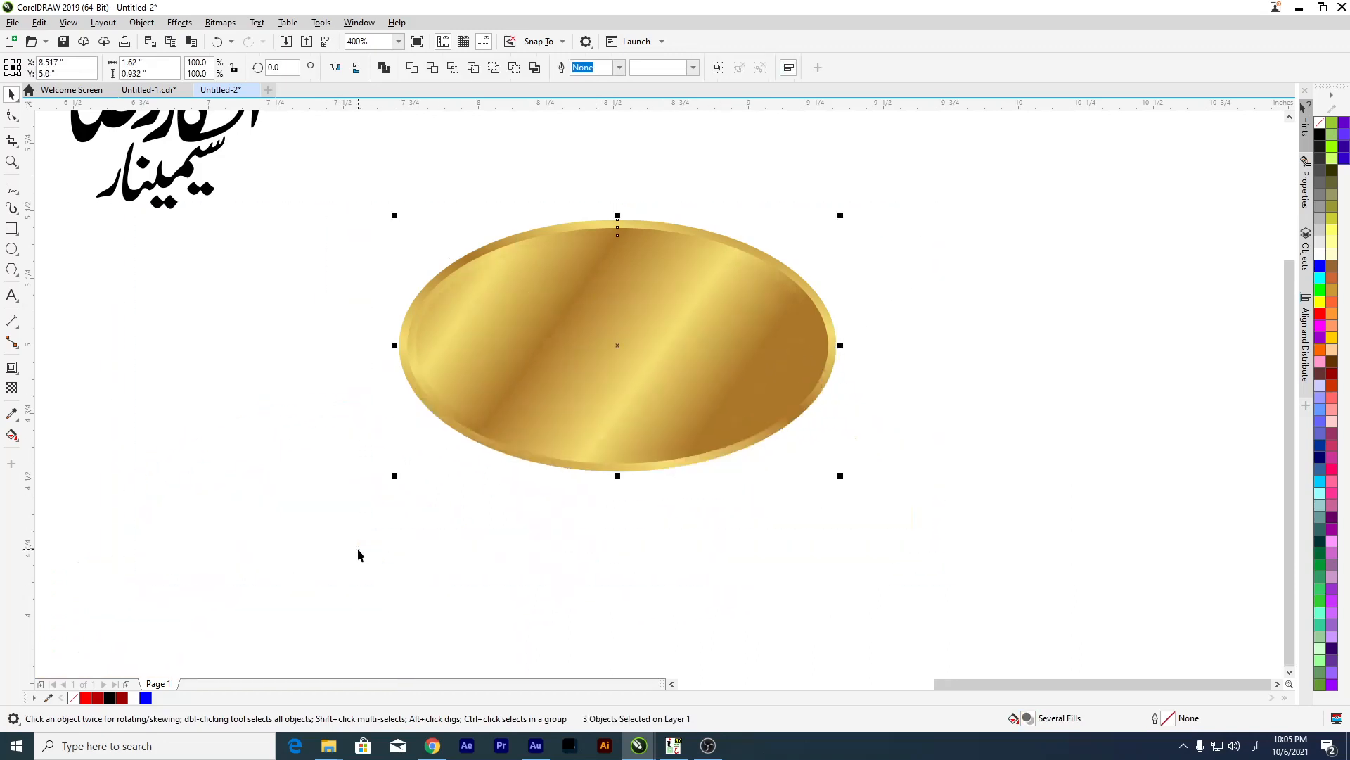
{"action": "left_click", "coordinate": [298, 640]}
Fill the innermost ellipse with solid red, leaving the two gold ellipses around it as a border.
{"action": "left_click", "coordinate": [601, 303]}
{"action": "scroll", "coordinate": [618, 251], "scroll_direction": "up", "scroll_amount": 1}
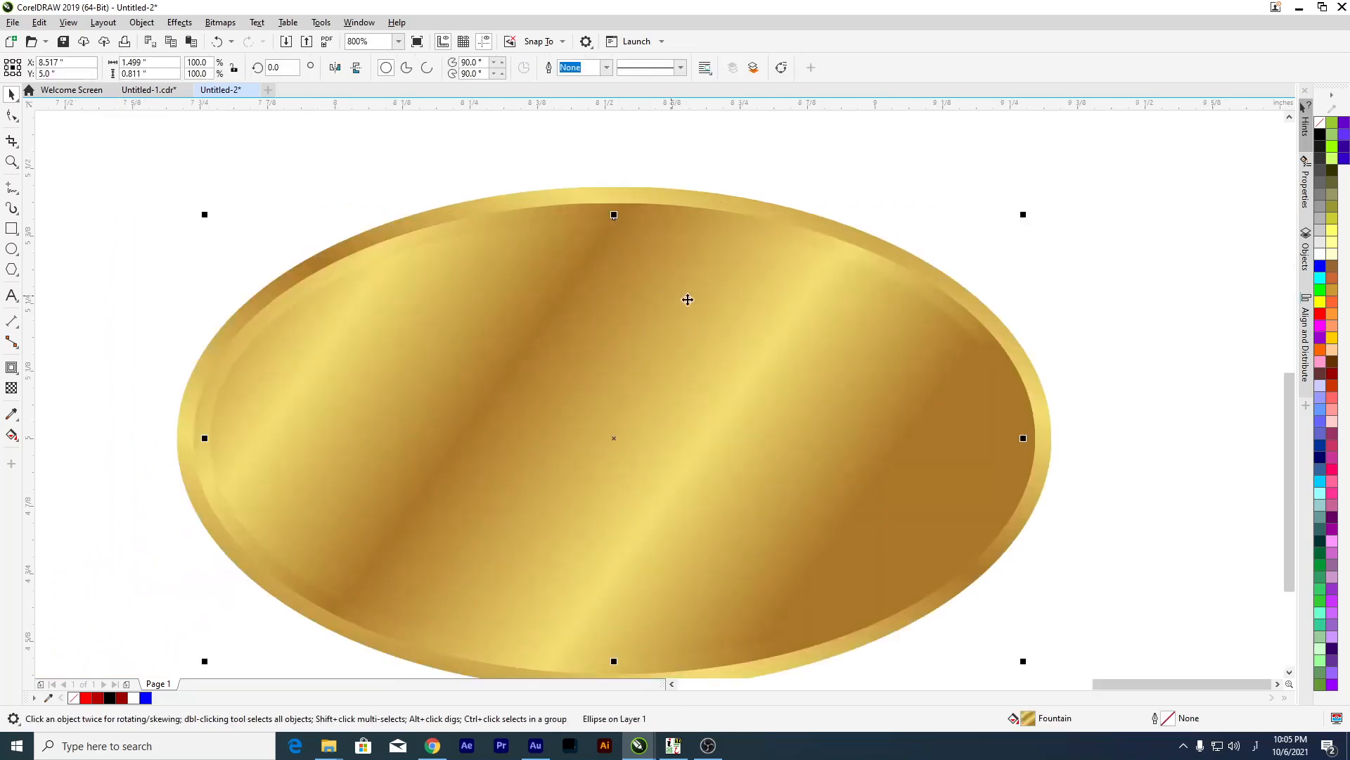
{"action": "left_click", "coordinate": [1320, 313]}
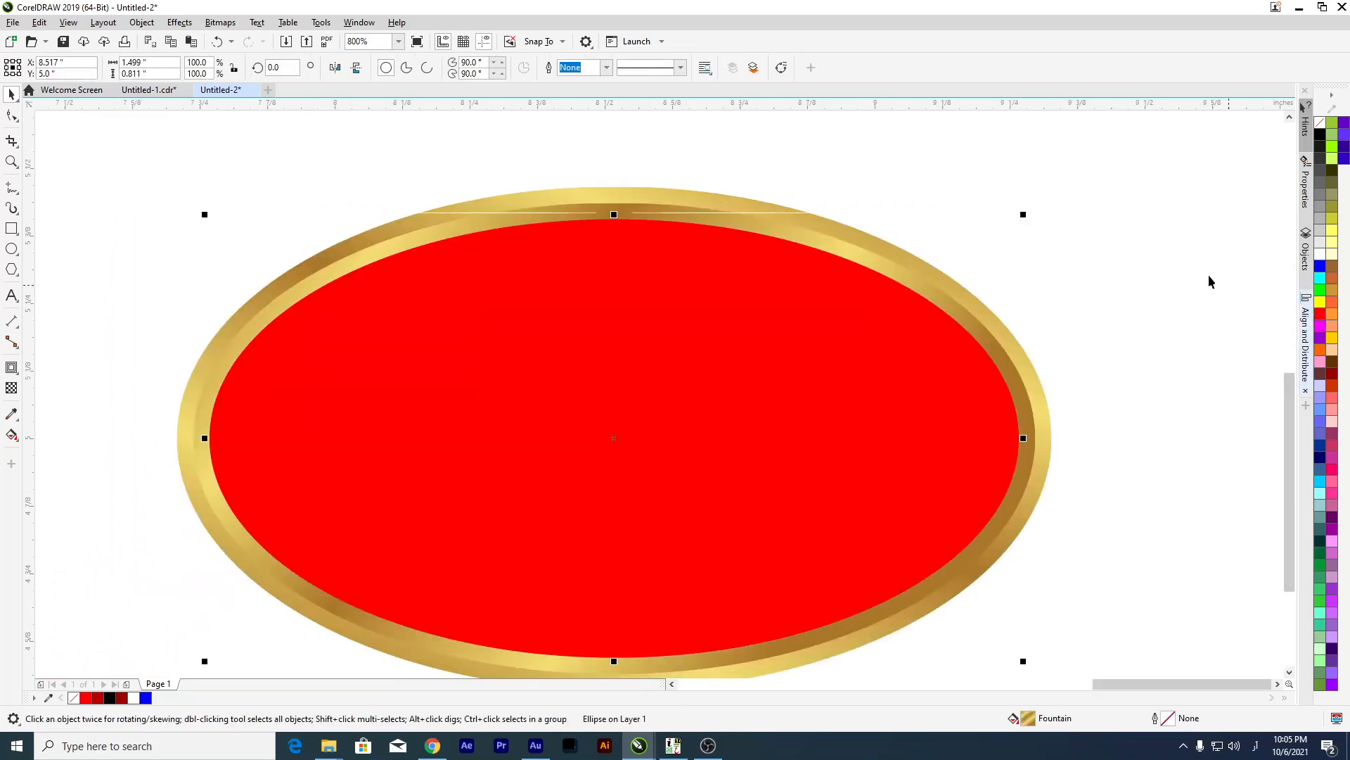
{"action": "key", "text": "Escape"}
{"action": "scroll", "coordinate": [692, 262], "scroll_direction": "down", "scroll_amount": 1}
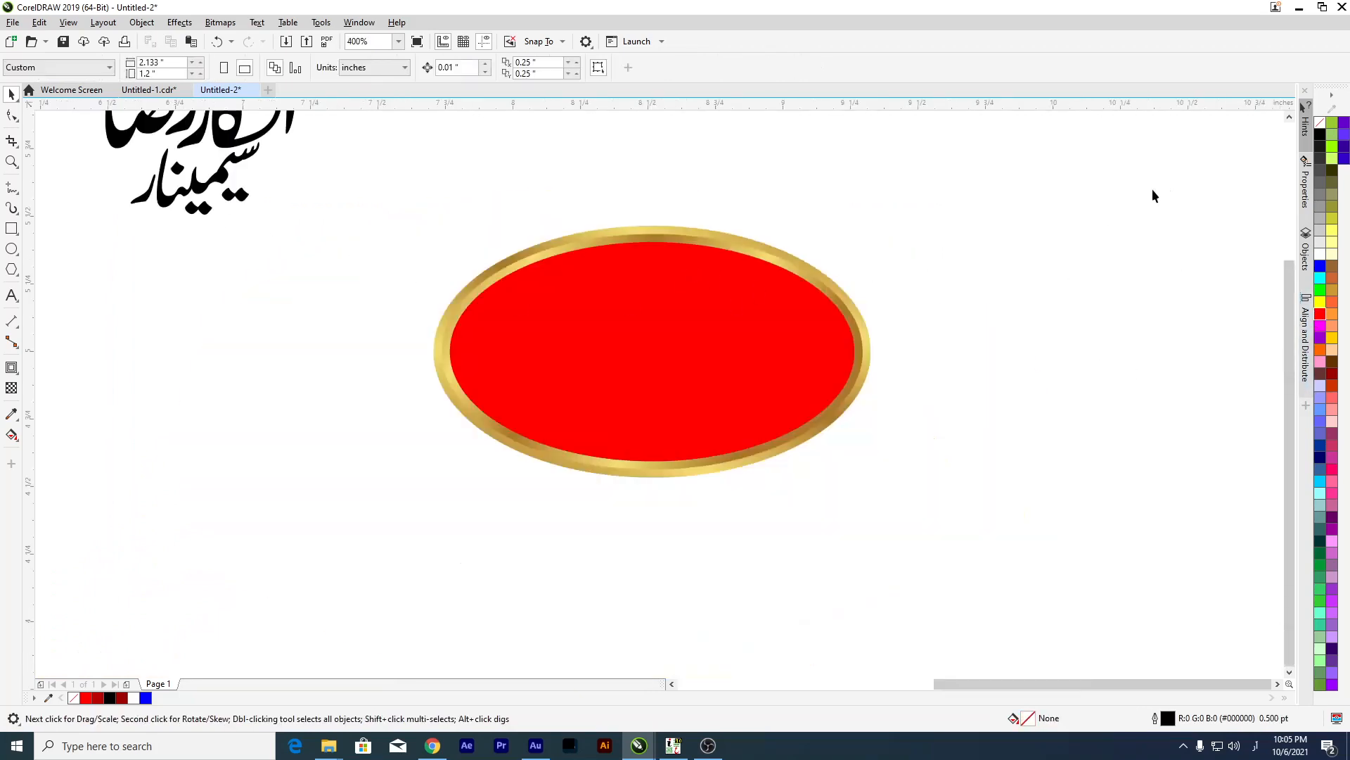
Move the three nested ellipses together to just below the dargah photo.
{"action": "left_click_drag", "start_coordinate": [521, 438], "coordinate": [968, 234]}
{"action": "left_click_drag", "start_coordinate": [1009, 172], "coordinate": [310, 582]}
{"action": "left_click_drag", "start_coordinate": [441, 564], "coordinate": [456, 567]}
{"action": "mouse_move", "coordinate": [582, 377]}
{"action": "left_mouse_down"}
{"action": "mouse_move", "coordinate": [595, 369]}
{"action": "mouse_move", "coordinate": [561, 381]}
{"action": "mouse_move", "coordinate": [582, 392]}
{"action": "mouse_move", "coordinate": [581, 380]}
{"action": "left_mouse_up"}
{"action": "left_click", "coordinate": [582, 382]}
{"action": "left_click_drag", "start_coordinate": [388, 169], "coordinate": [973, 535]}
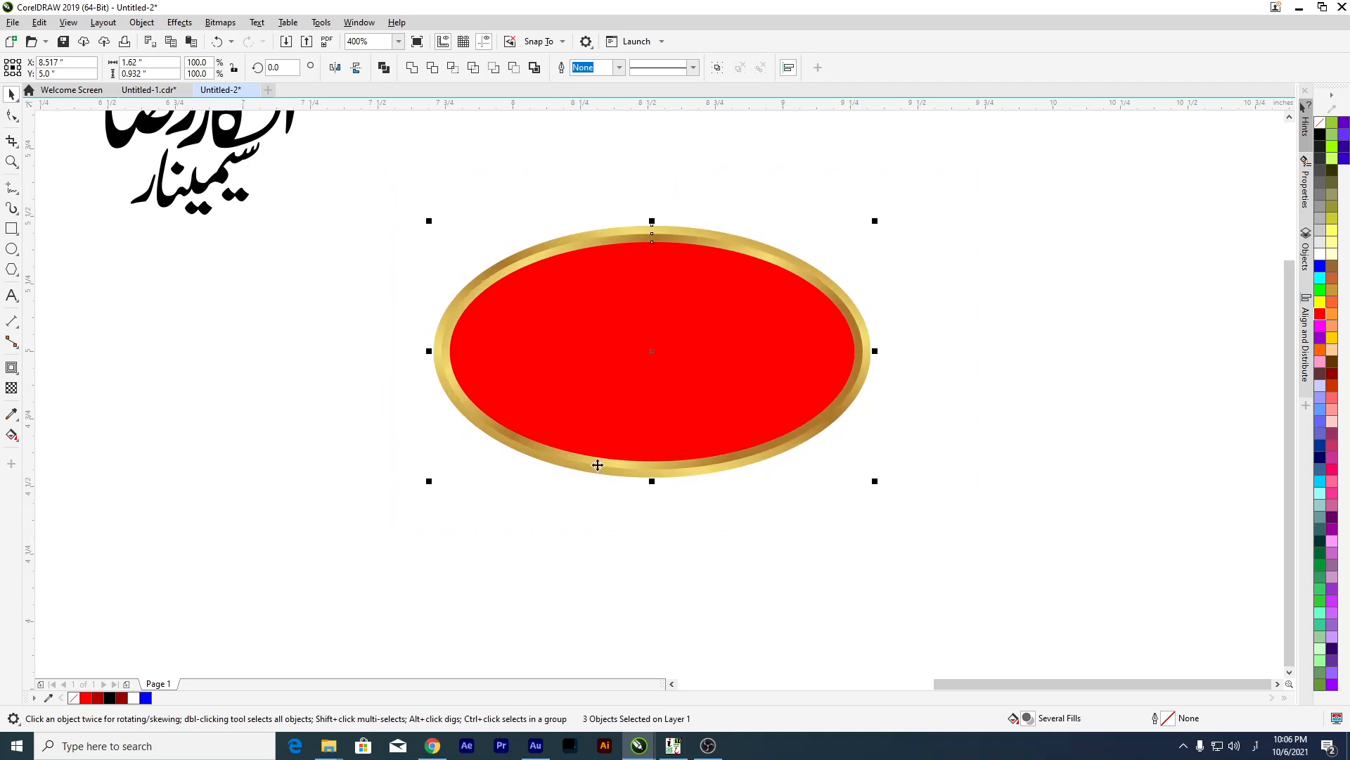
{"action": "left_click", "coordinate": [391, 335]}
{"action": "left_click_drag", "start_coordinate": [366, 203], "coordinate": [972, 529]}
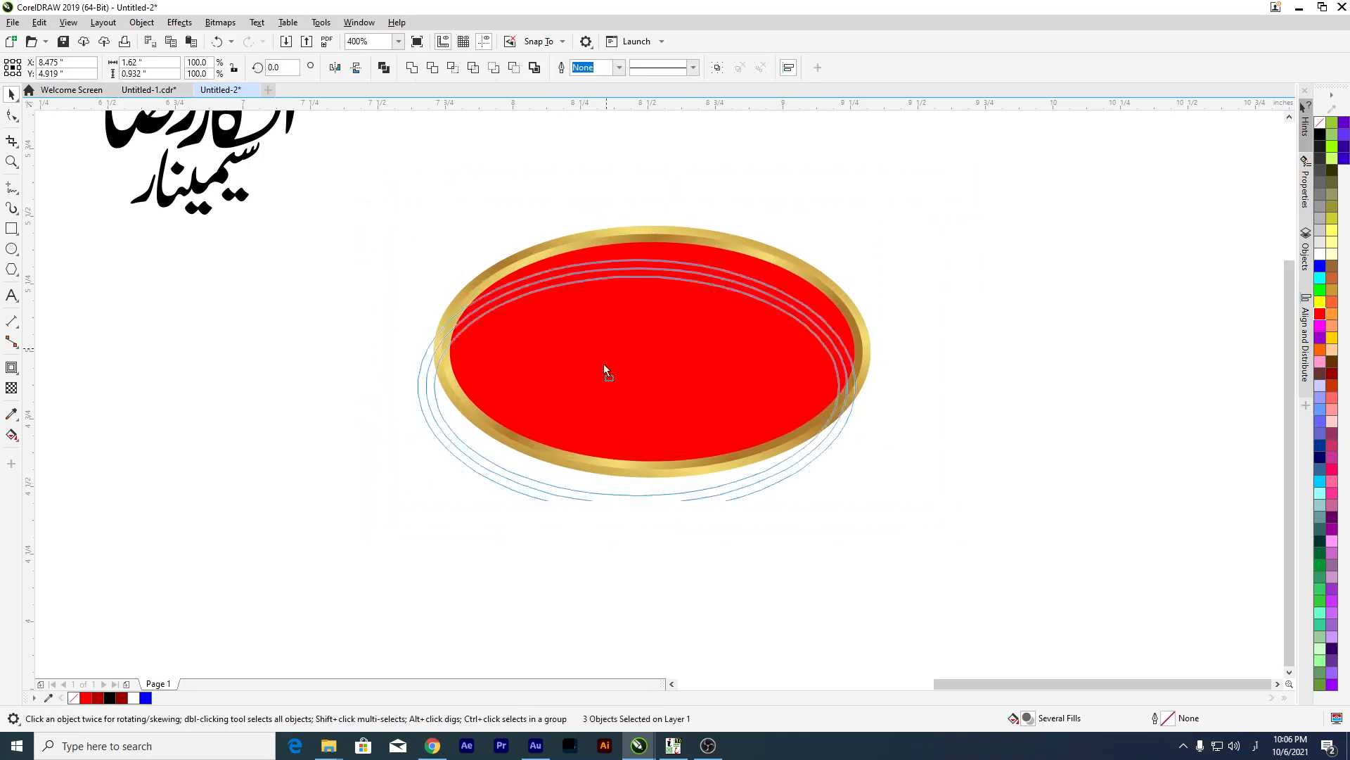
{"action": "scroll", "coordinate": [1132, 303], "scroll_direction": "down", "scroll_amount": 2}
{"action": "left_click_drag", "start_coordinate": [1038, 306], "coordinate": [751, 370]}
{"action": "scroll", "coordinate": [819, 336], "scroll_direction": "up", "scroll_amount": 2}
{"action": "left_click_drag", "start_coordinate": [687, 437], "coordinate": [786, 343]}
{"action": "scroll", "coordinate": [786, 344], "scroll_direction": "up", "scroll_amount": 2}
Give the inner red ellipse an elliptical fountain fill with gold and brown bands ending in red.
{"action": "left_click", "coordinate": [633, 442]}
{"action": "key", "text": "g"}
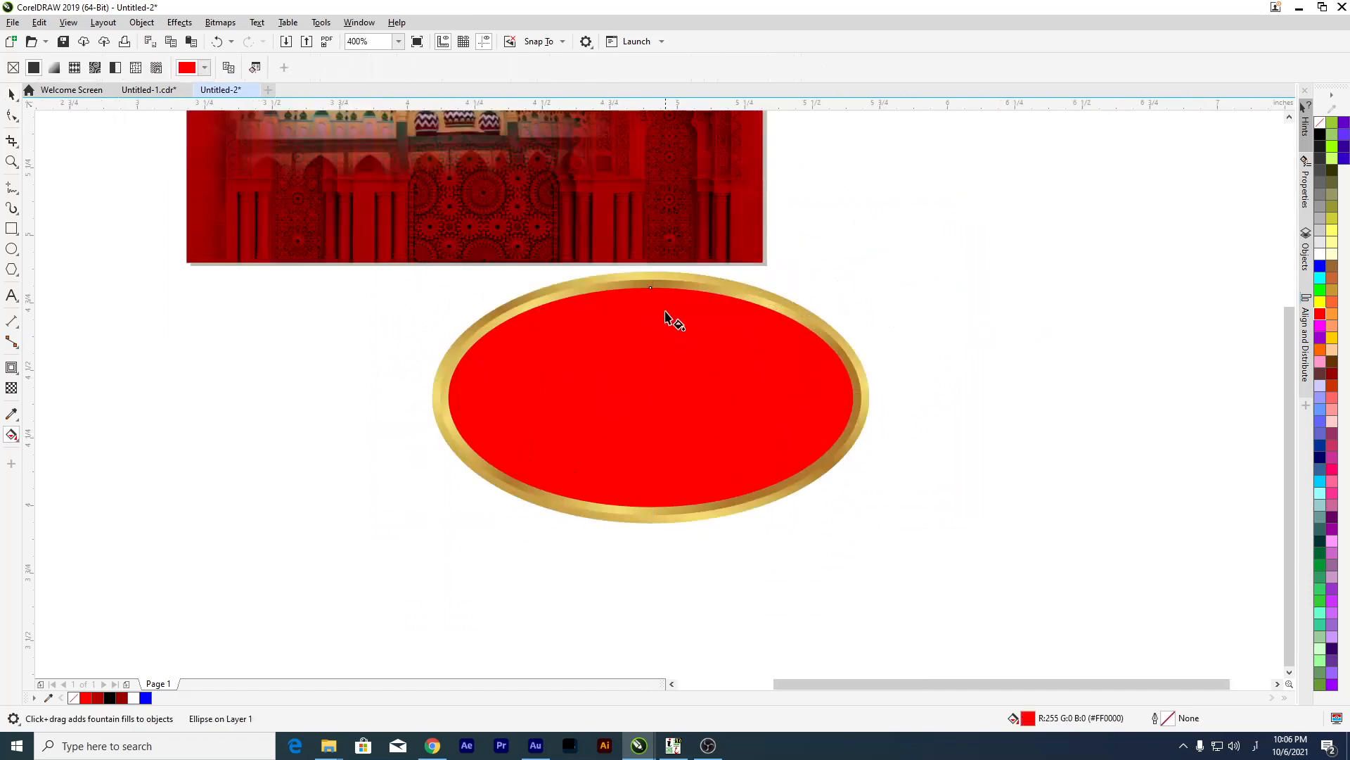
{"action": "left_click_drag", "start_coordinate": [658, 291], "coordinate": [659, 500]}
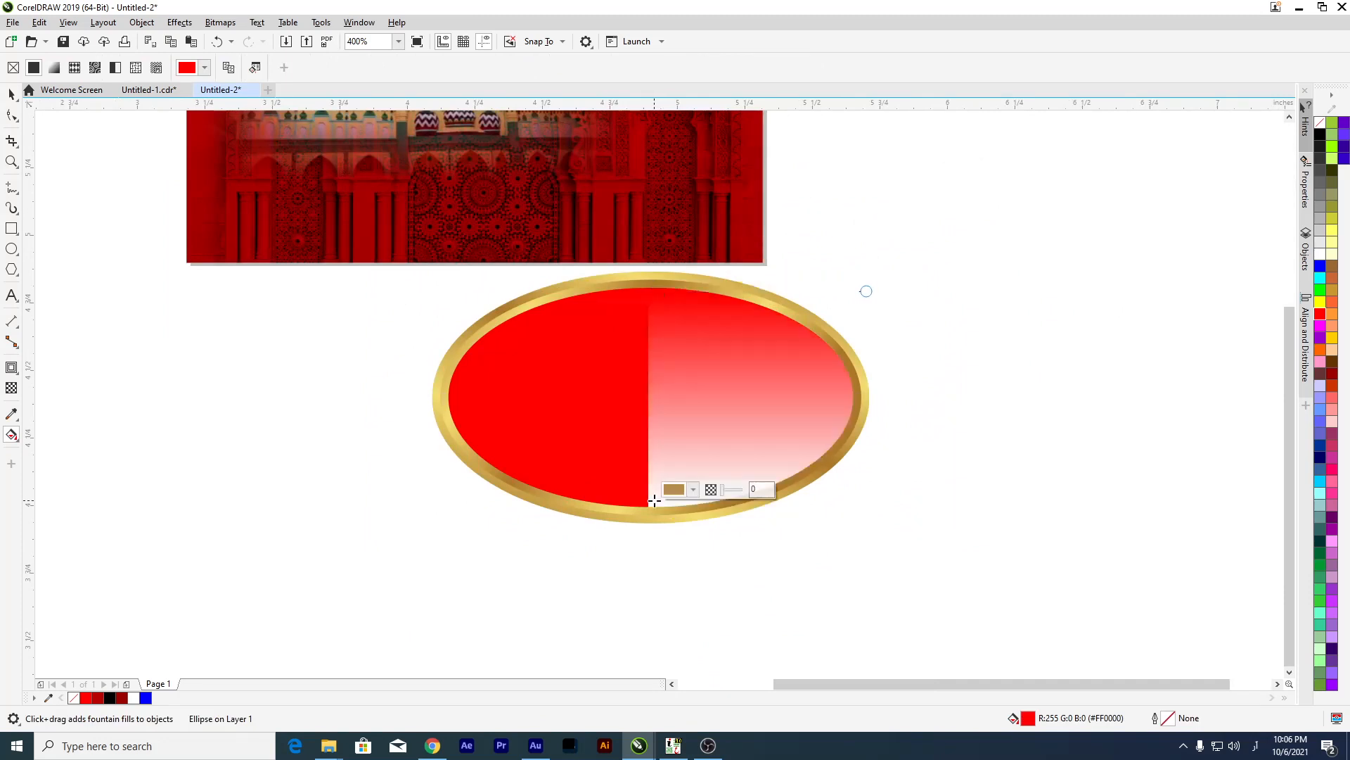
{"action": "left_click", "coordinate": [256, 67]}
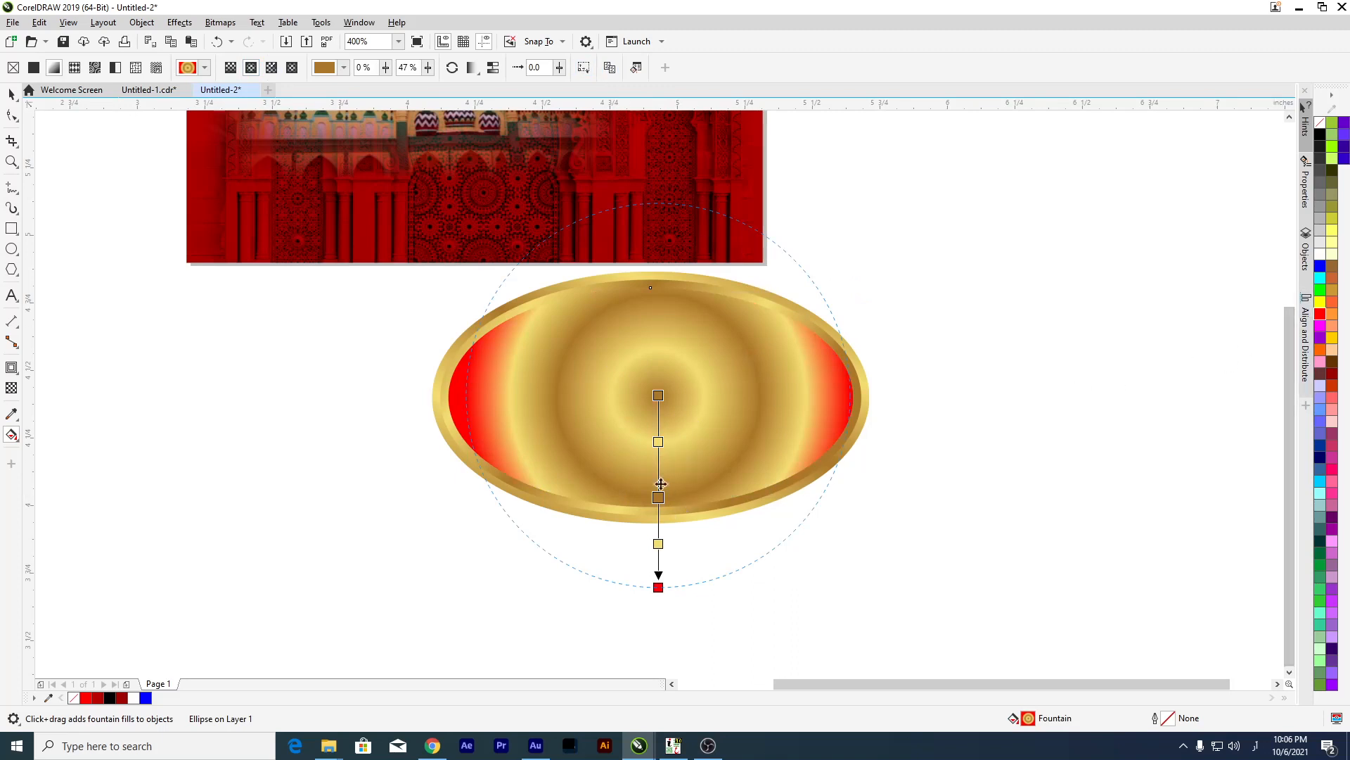
Remove the gradient's intermediate gold stops and recolour it to run from red at the centre to dark red outside.
{"action": "left_click", "coordinate": [658, 442]}
{"action": "left_click_drag", "start_coordinate": [657, 441], "coordinate": [662, 544]}
{"action": "double_click", "coordinate": [658, 543]}
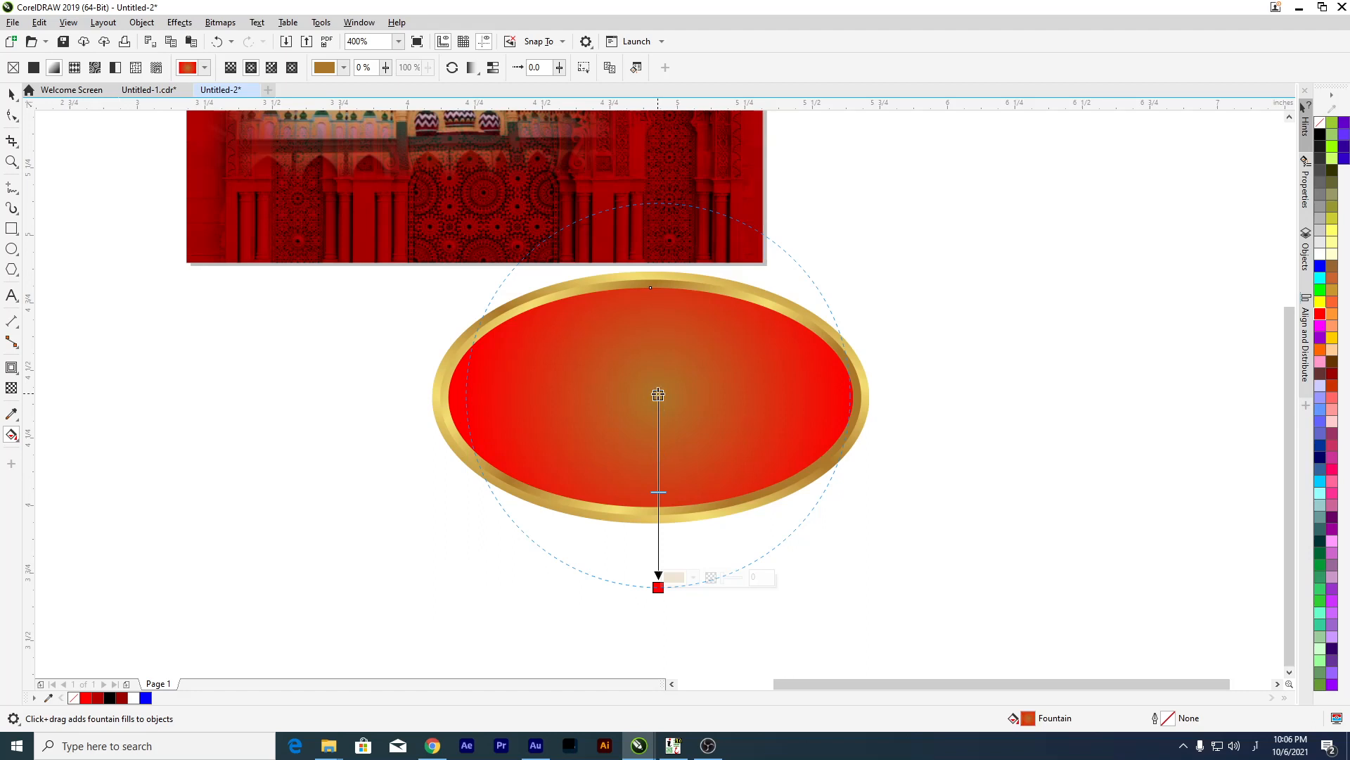
{"action": "left_click", "coordinate": [1333, 359]}
{"action": "left_click", "coordinate": [454, 68]}
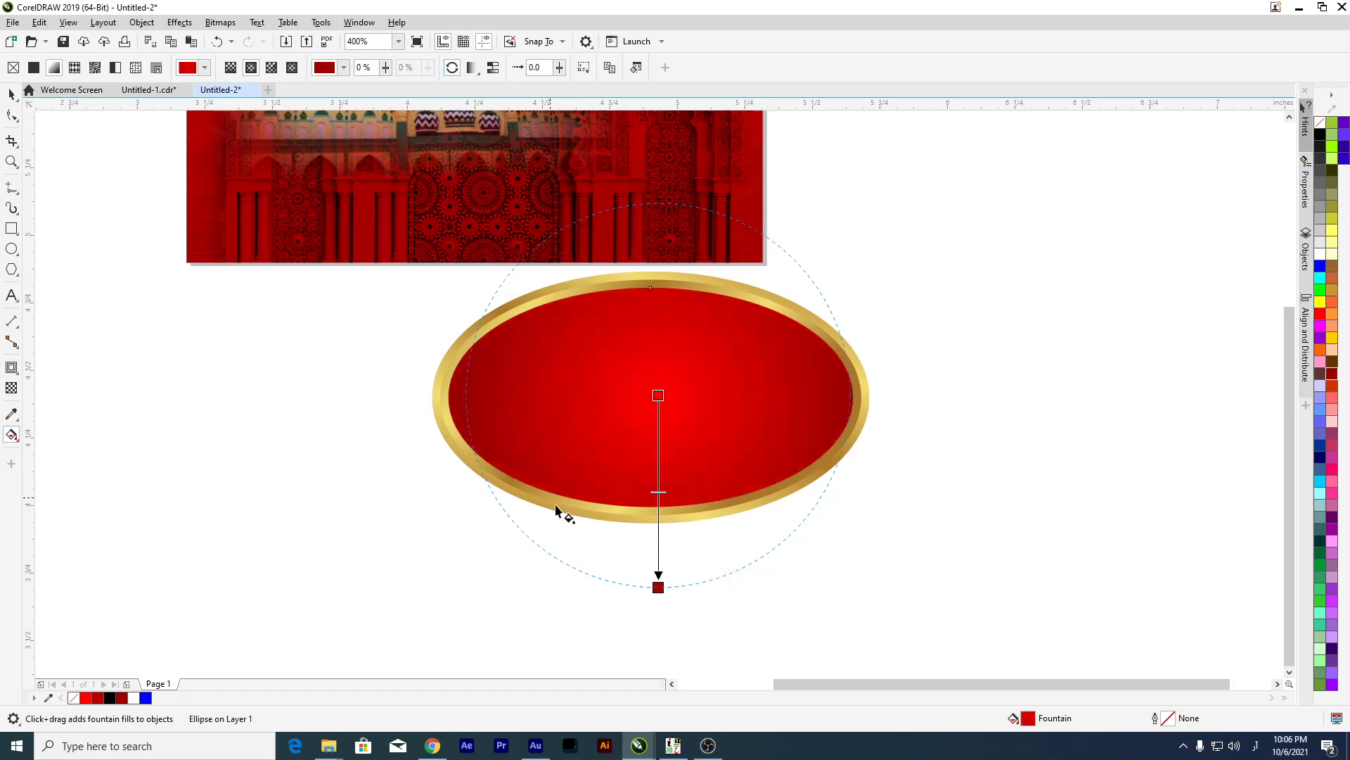
Redirect the gradient's outer end to the inner ellipse's right edge and set its centre colour to #E60000.
{"action": "left_click_drag", "start_coordinate": [658, 586], "coordinate": [840, 420]}
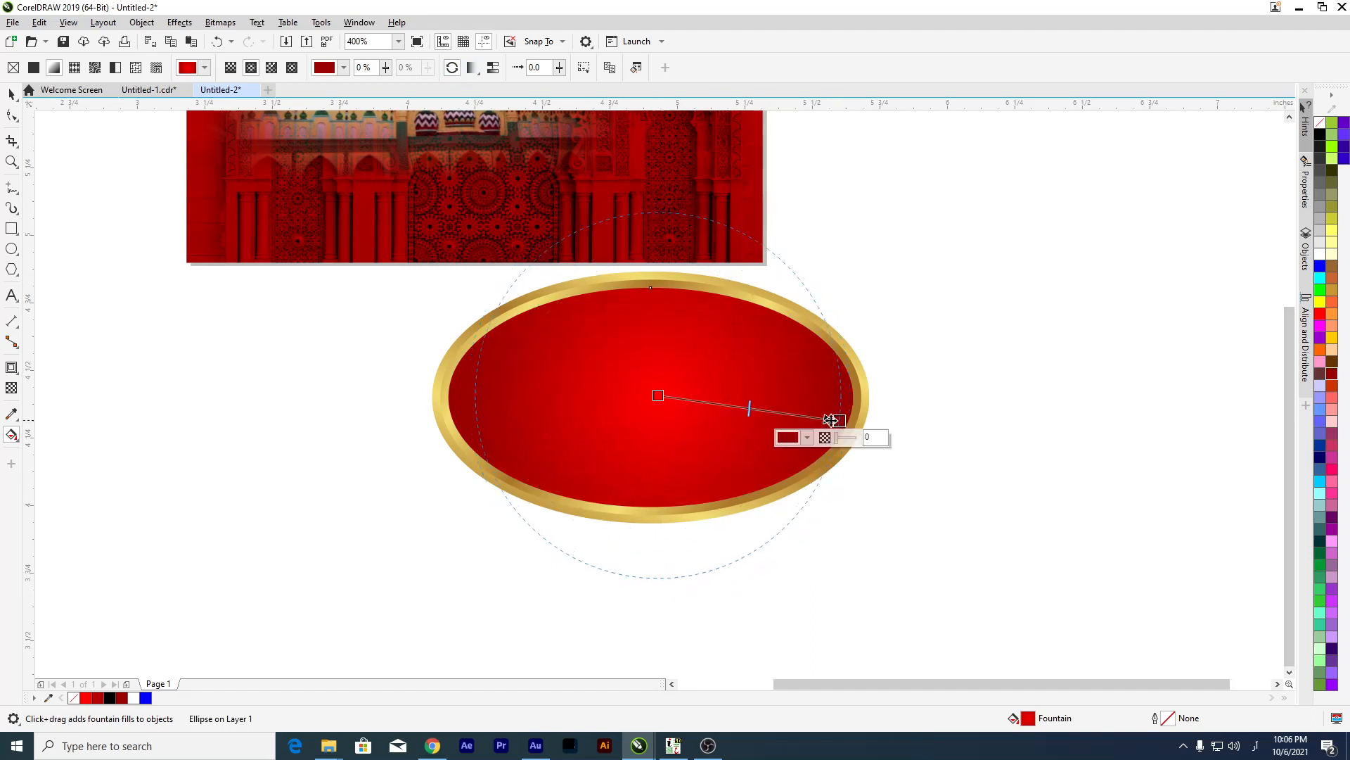
{"action": "left_click", "coordinate": [659, 396]}
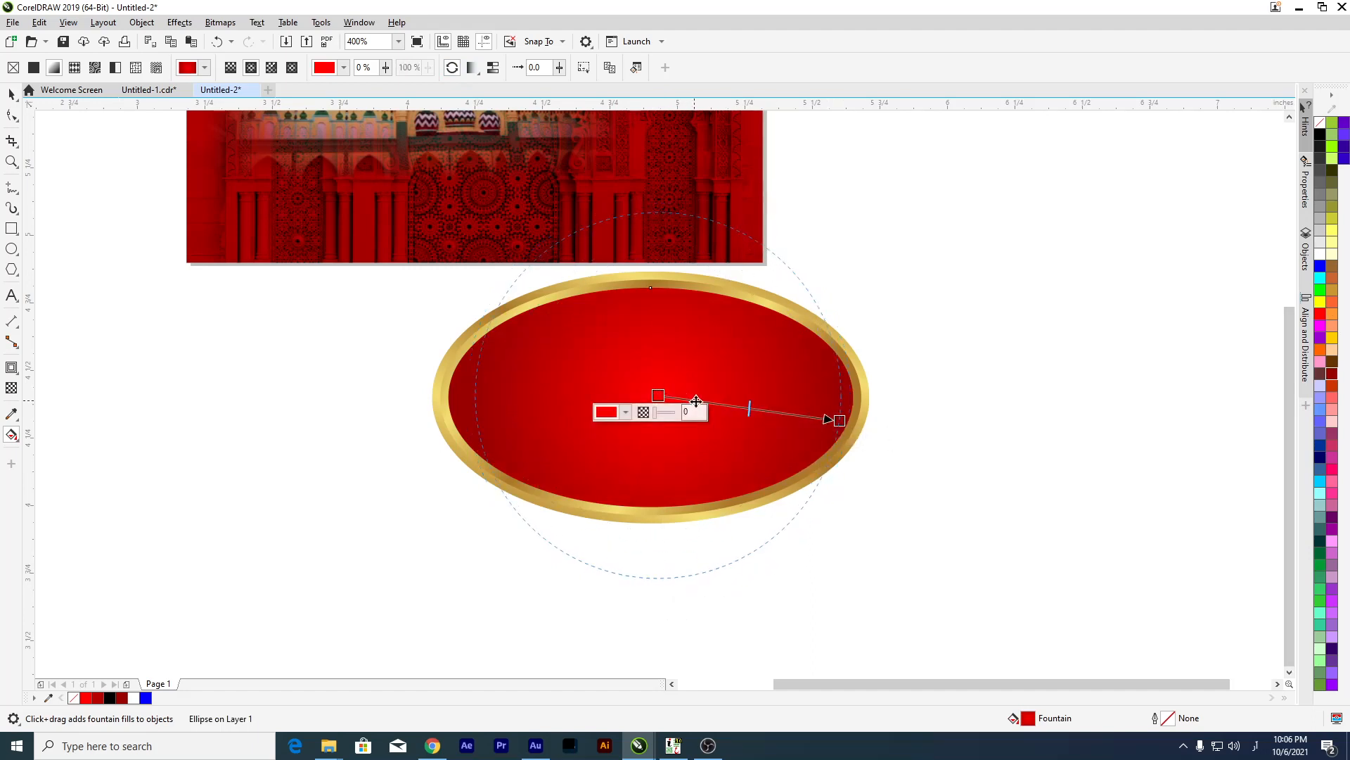
{"action": "left_click", "coordinate": [626, 413]}
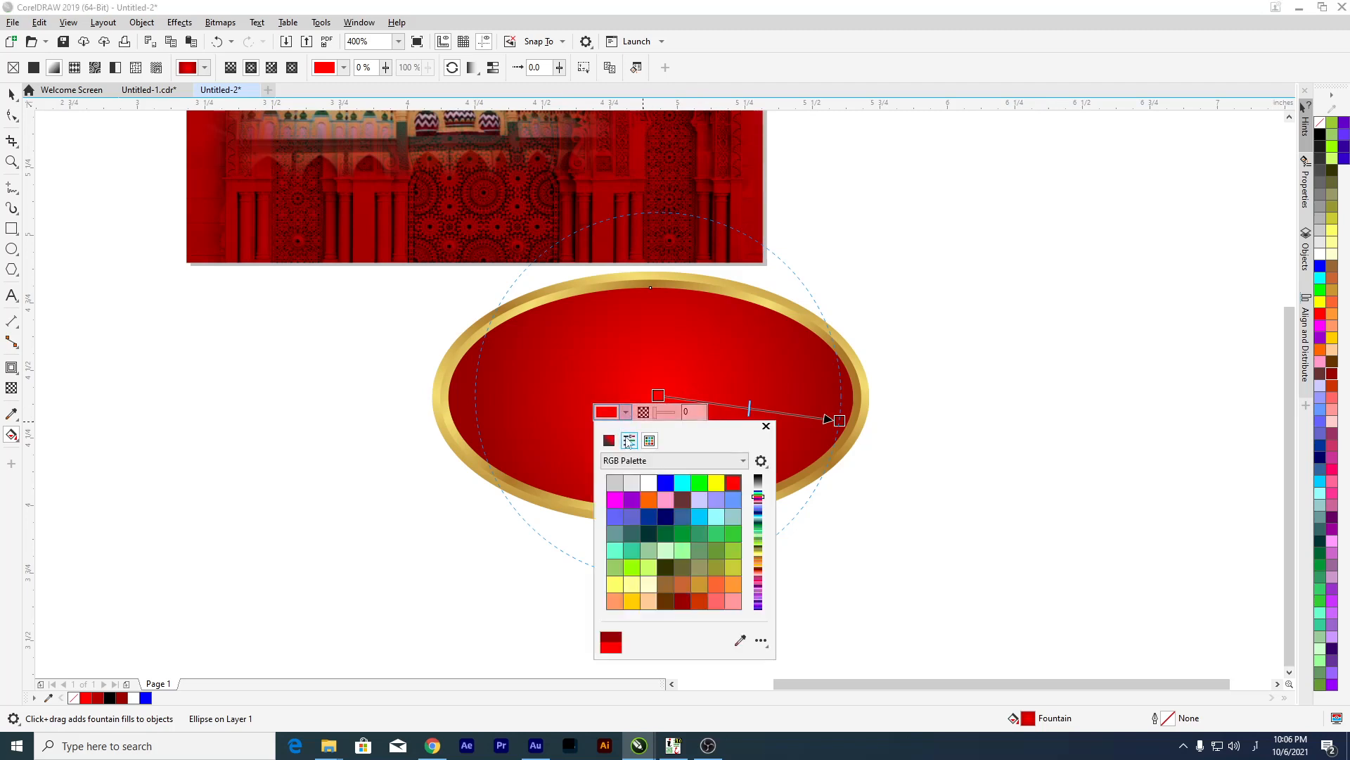
{"action": "left_click", "coordinate": [609, 441]}
{"action": "left_click_drag", "start_coordinate": [679, 484], "coordinate": [698, 476]}
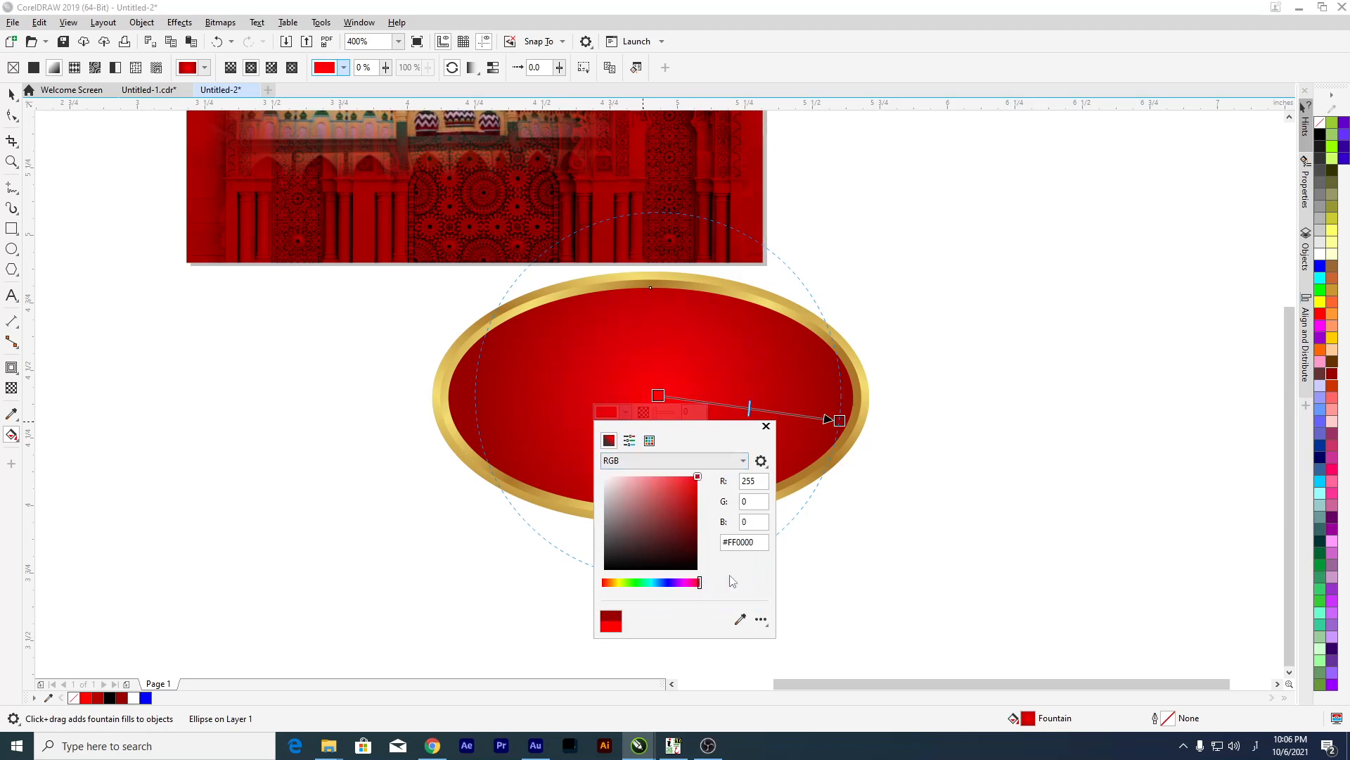
{"action": "left_click_drag", "start_coordinate": [699, 476], "coordinate": [703, 490]}
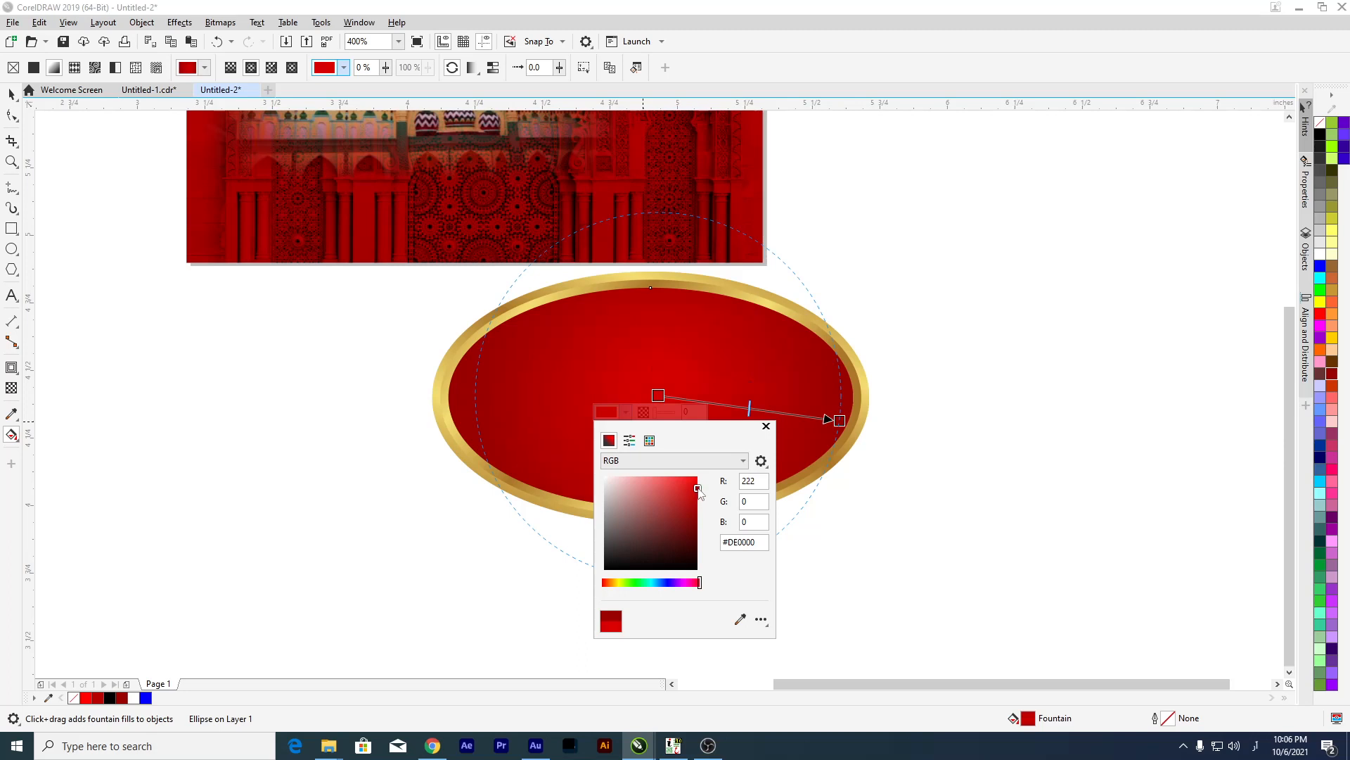
{"action": "left_click_drag", "start_coordinate": [699, 489], "coordinate": [700, 487]}
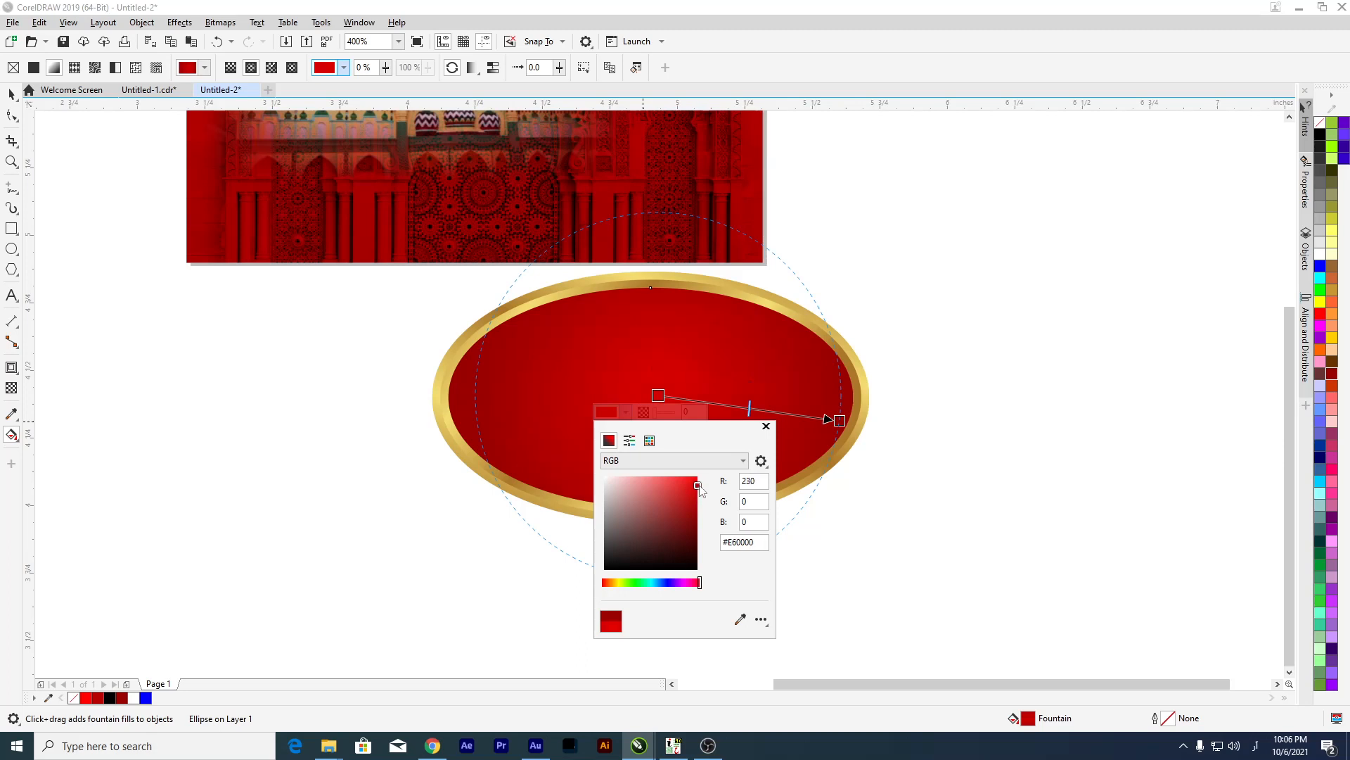
Set the outer colour of the inner ellipse's gradient to #7D0000.
{"action": "left_click", "coordinate": [840, 421]}
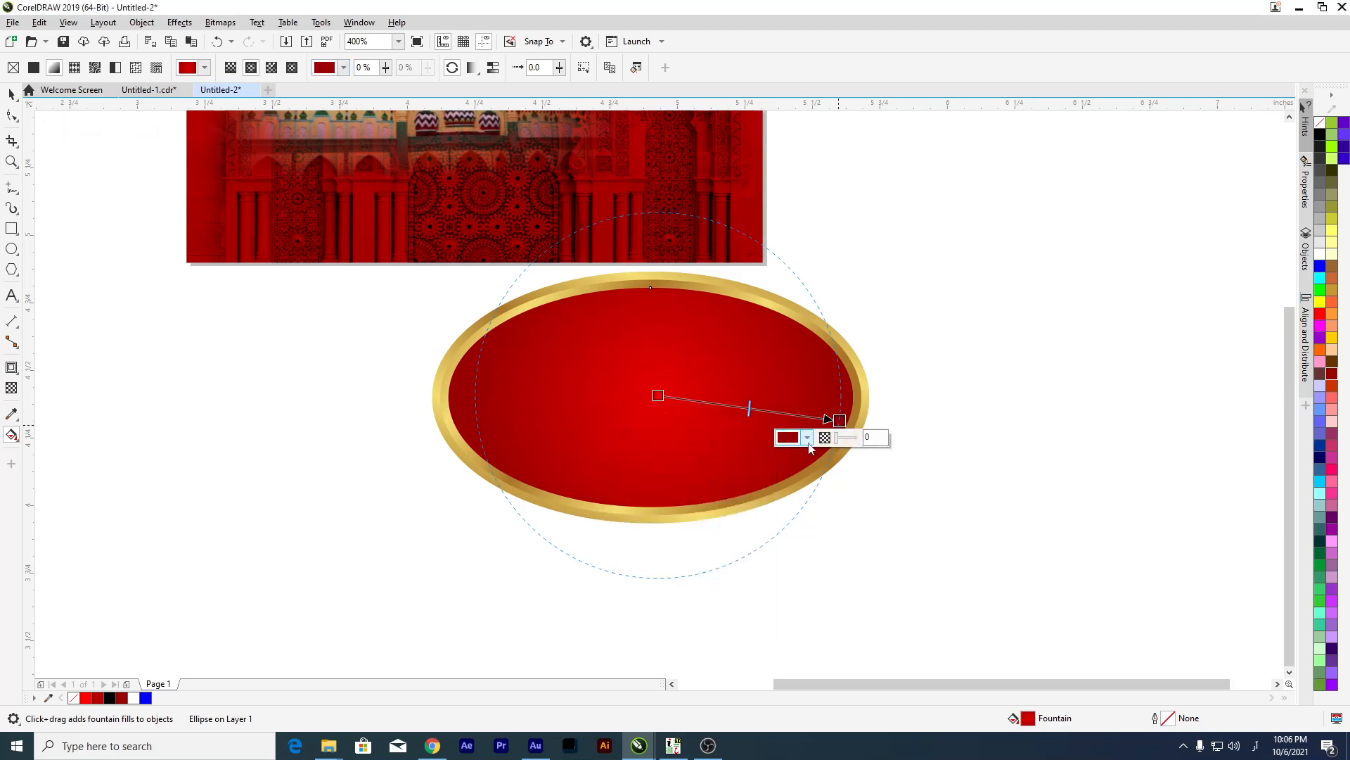
{"action": "left_click", "coordinate": [808, 437]}
{"action": "left_click", "coordinate": [831, 466]}
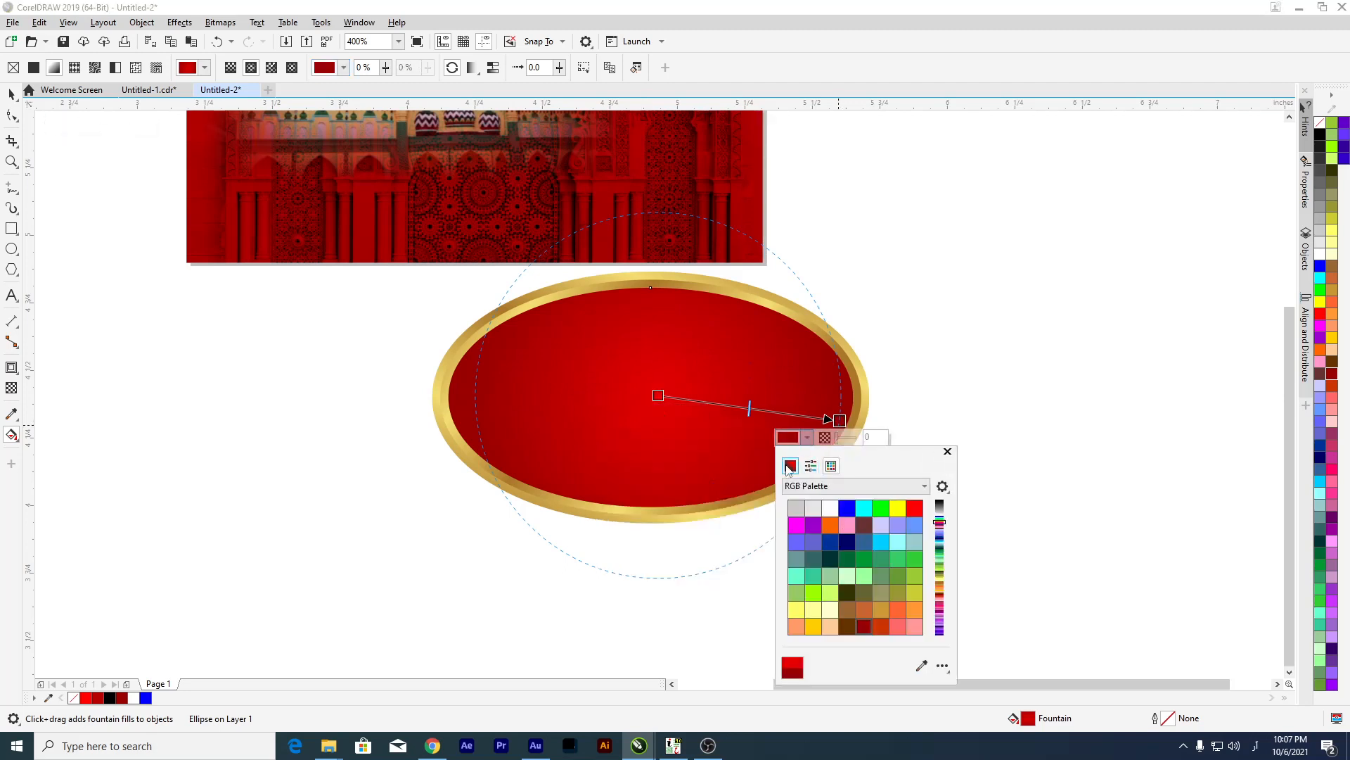
{"action": "left_click", "coordinate": [790, 466]}
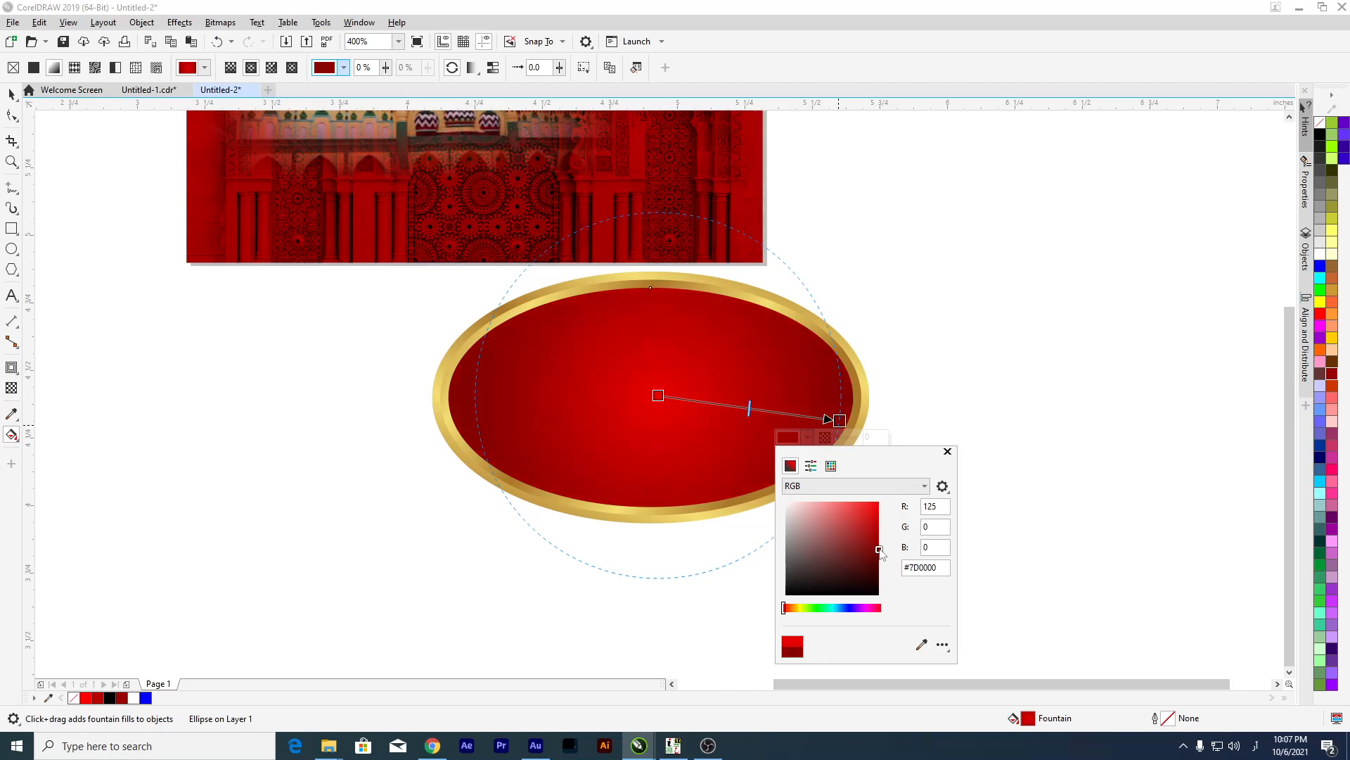
{"action": "left_click", "coordinate": [223, 328]}
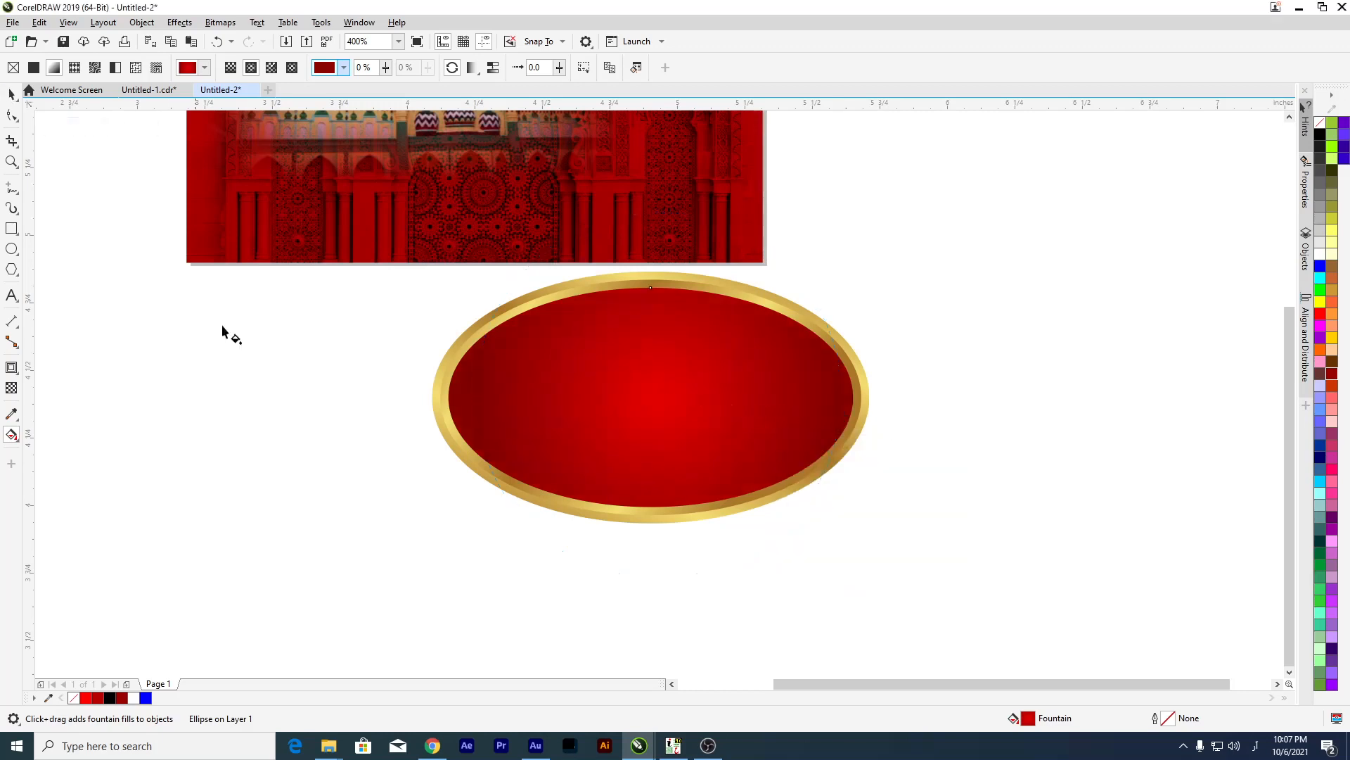
Move the three nested ellipses onto the right side of the photo and scale them to about 1.078 × 0.62 inches.
{"action": "scroll", "coordinate": [605, 360], "scroll_direction": "down", "scroll_amount": 2}
{"action": "scroll", "coordinate": [627, 342], "scroll_direction": "up", "scroll_amount": 1}
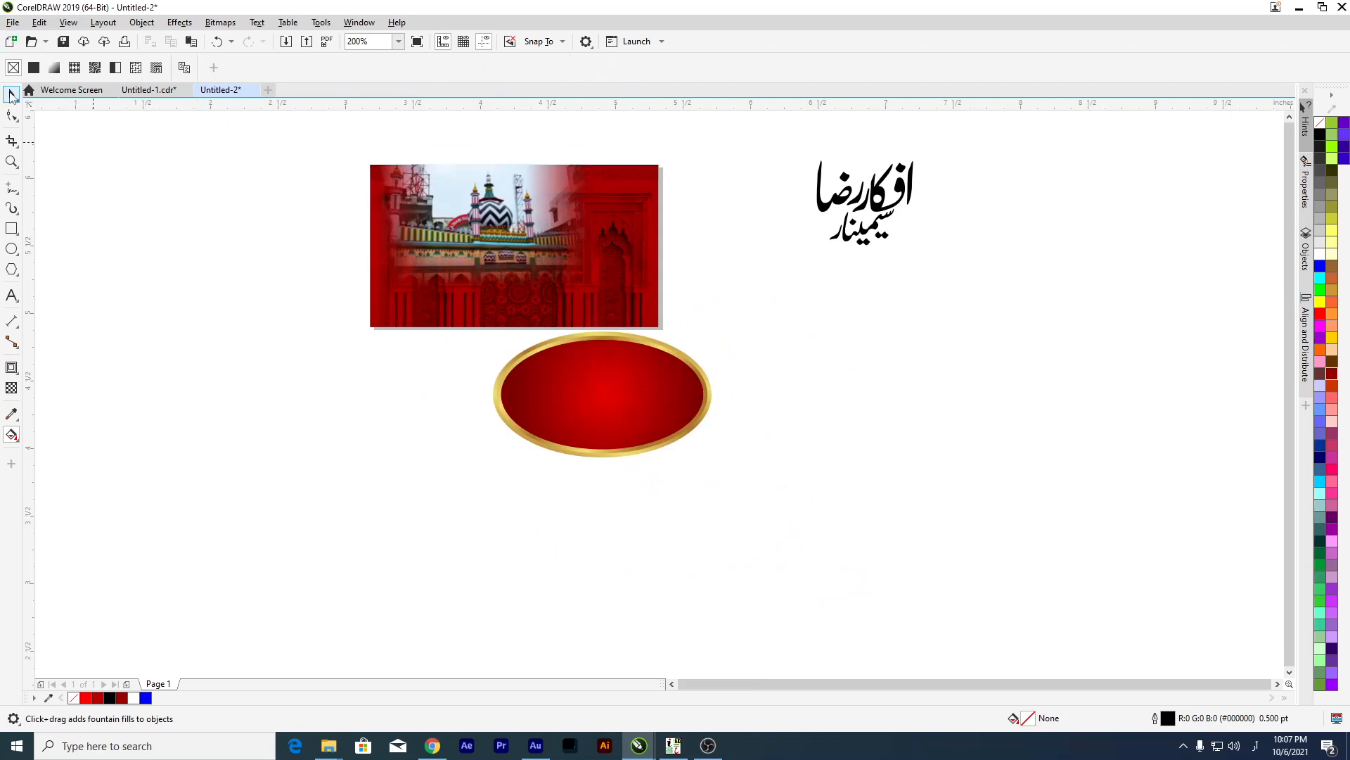
{"action": "left_click", "coordinate": [11, 94]}
{"action": "left_click_drag", "start_coordinate": [426, 350], "coordinate": [425, 346]}
{"action": "left_click_drag", "start_coordinate": [565, 391], "coordinate": [808, 392]}
{"action": "left_click_drag", "start_coordinate": [961, 325], "coordinate": [667, 234]}
{"action": "scroll", "coordinate": [667, 234], "scroll_direction": "up", "scroll_amount": 2}
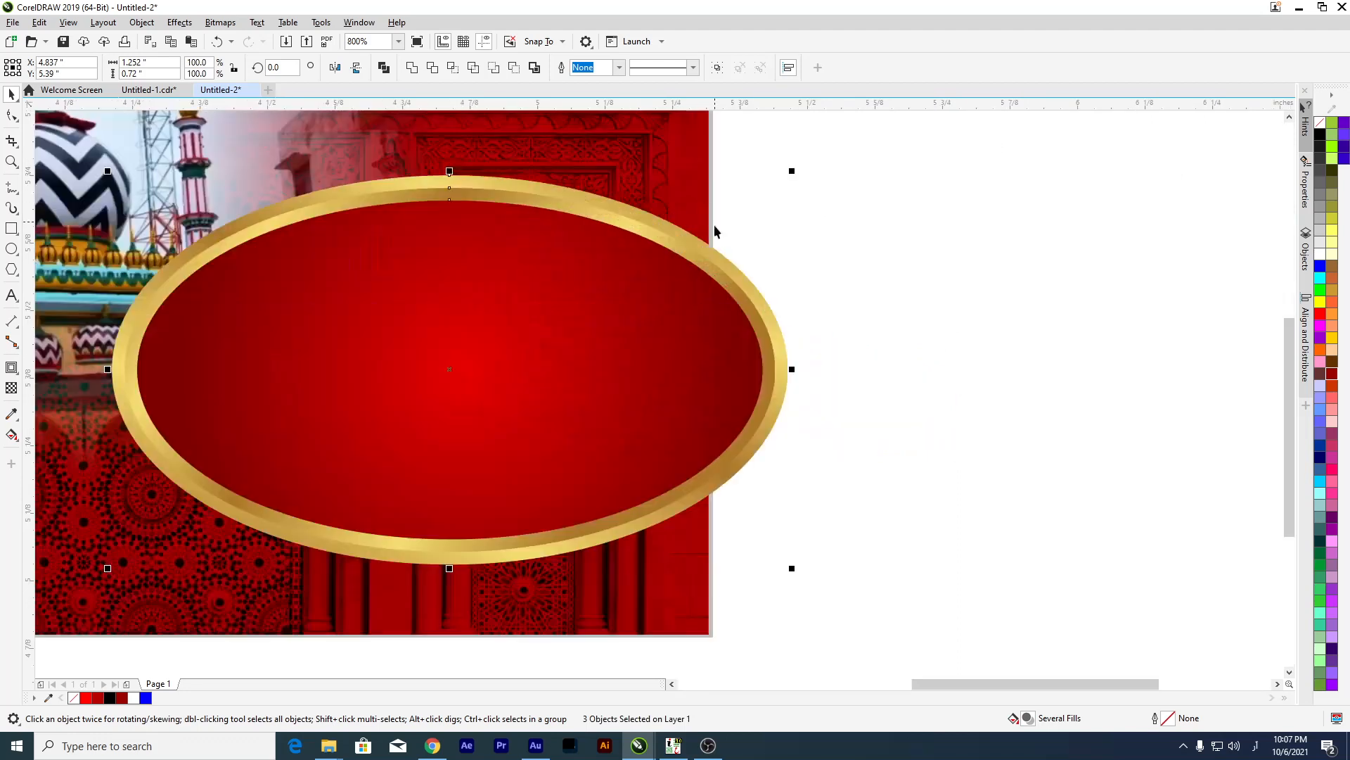
{"action": "left_click_drag", "start_coordinate": [793, 169], "coordinate": [769, 199]}
{"action": "scroll", "coordinate": [630, 248], "scroll_direction": "down", "scroll_amount": 1}
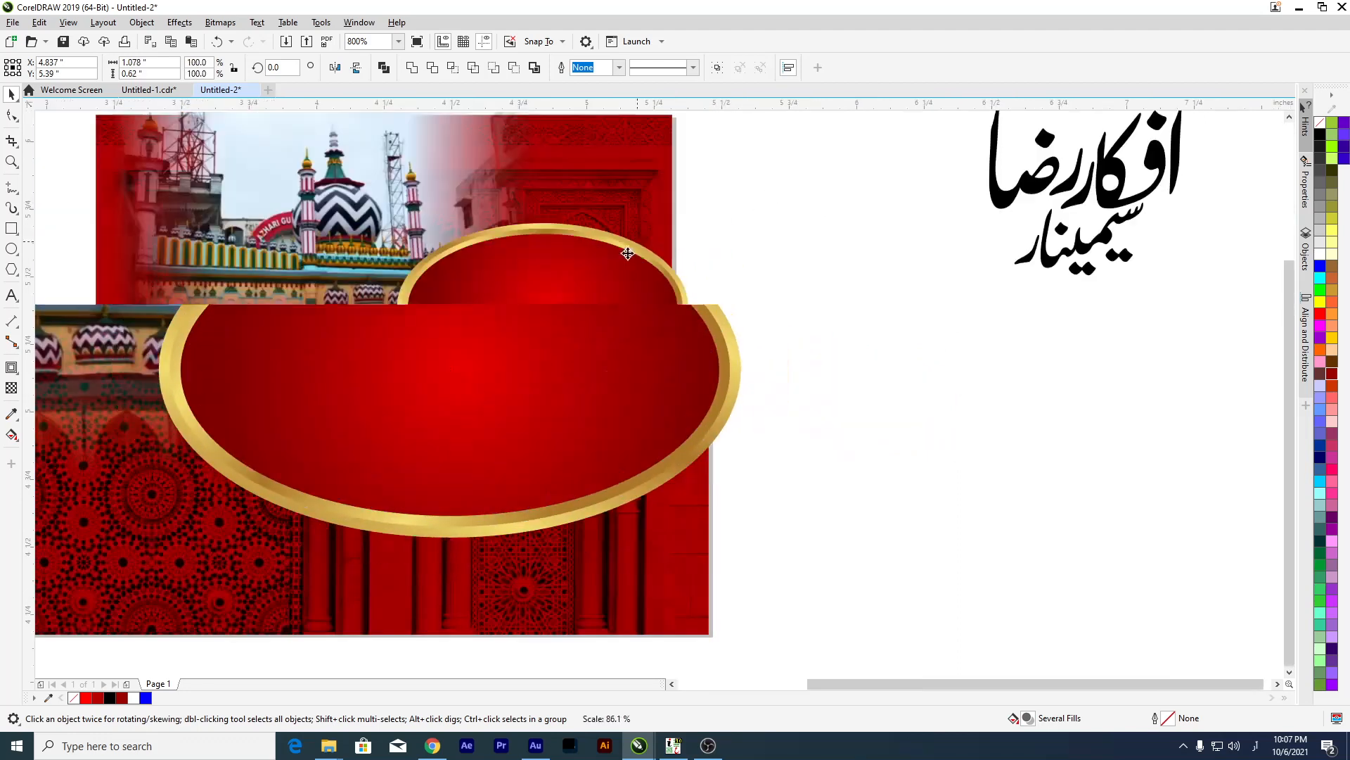
Try rotating the nested ellipses by about 7.5° on the photo, and undo the latest changes.
{"action": "left_click", "coordinate": [609, 274]}
{"action": "left_click_drag", "start_coordinate": [696, 219], "coordinate": [686, 193]}
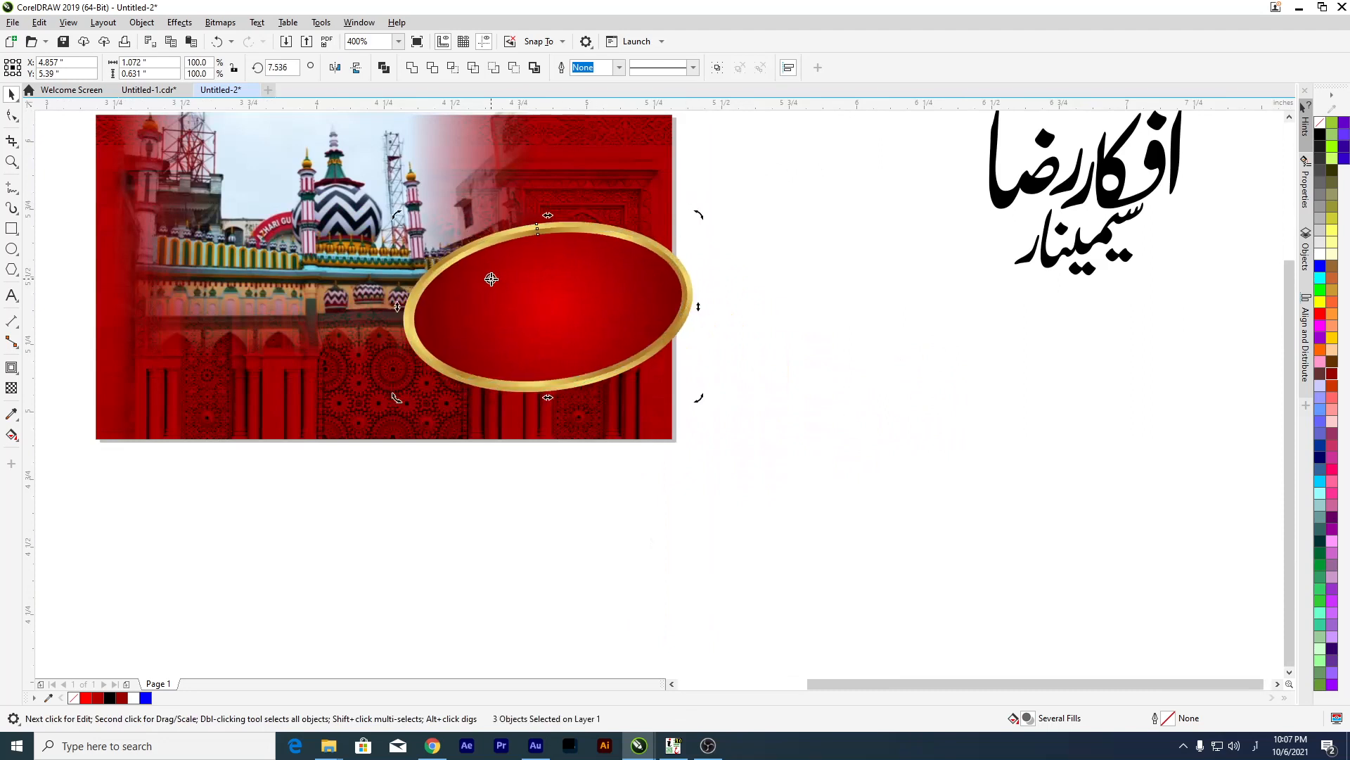
{"action": "key", "text": "ctrl+z"}
{"action": "key", "text": "ctrl+z"}
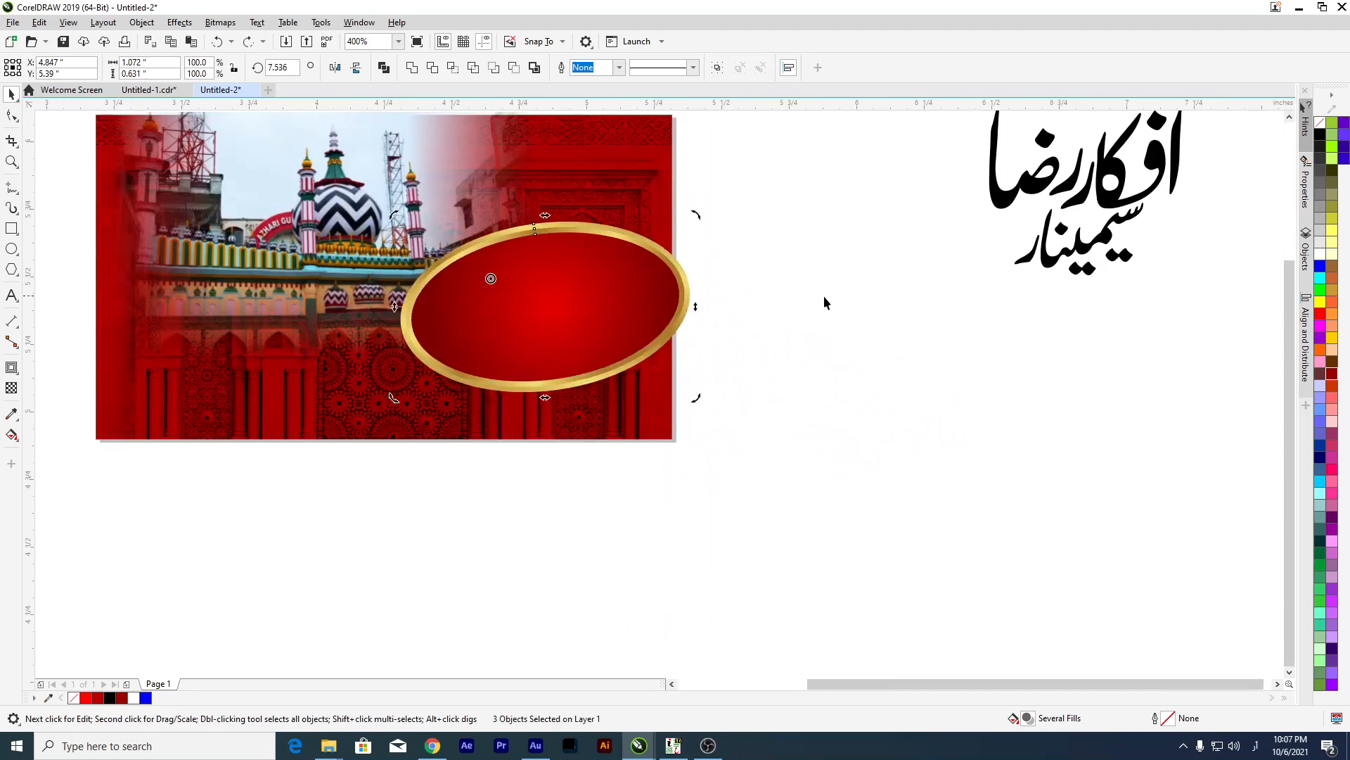
{"action": "key", "text": "ctrl+z"}
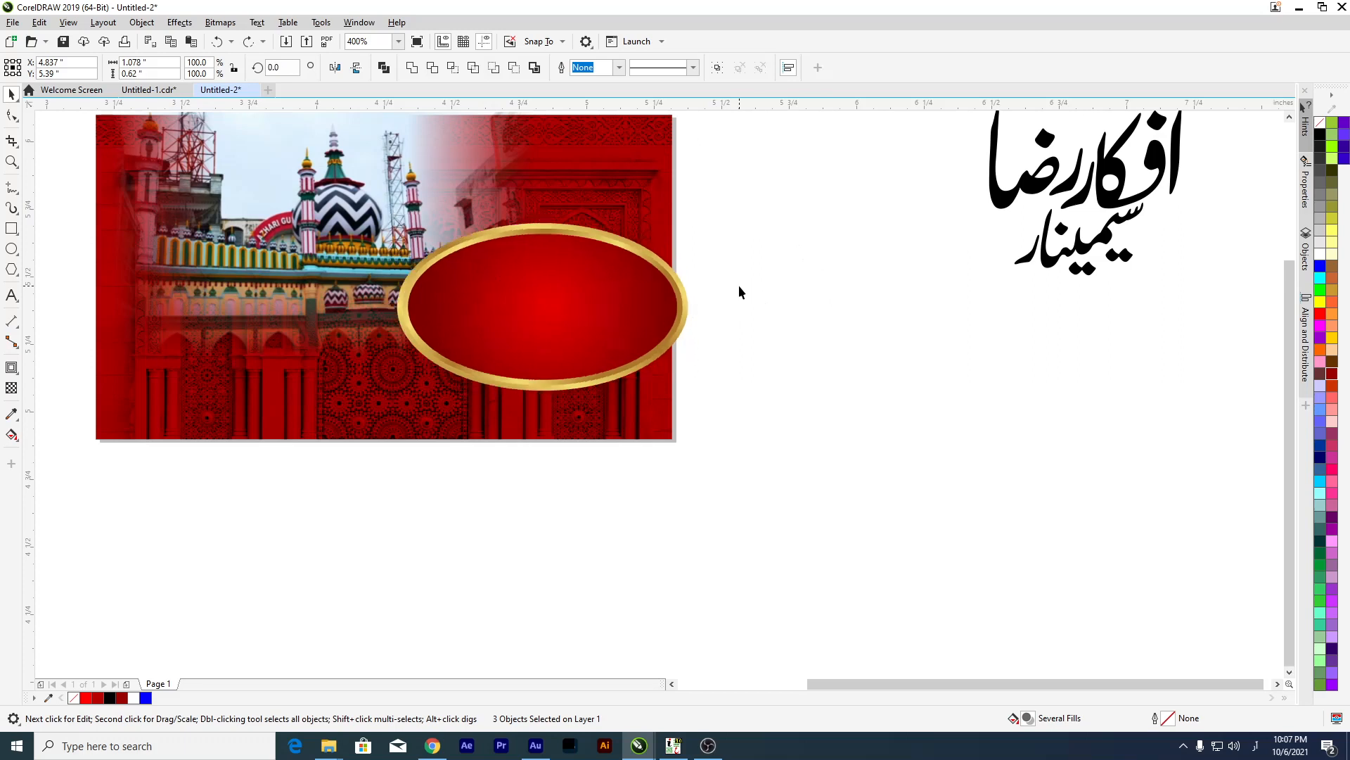
{"action": "key", "text": "ctrl+z"}
Switch to Untitled-1 and examine how its finished thumbnail places the tilted gold-bordered ellipse and title.
{"action": "left_click_drag", "start_coordinate": [1002, 563], "coordinate": [751, 350]}
{"action": "left_click", "coordinate": [148, 90]}
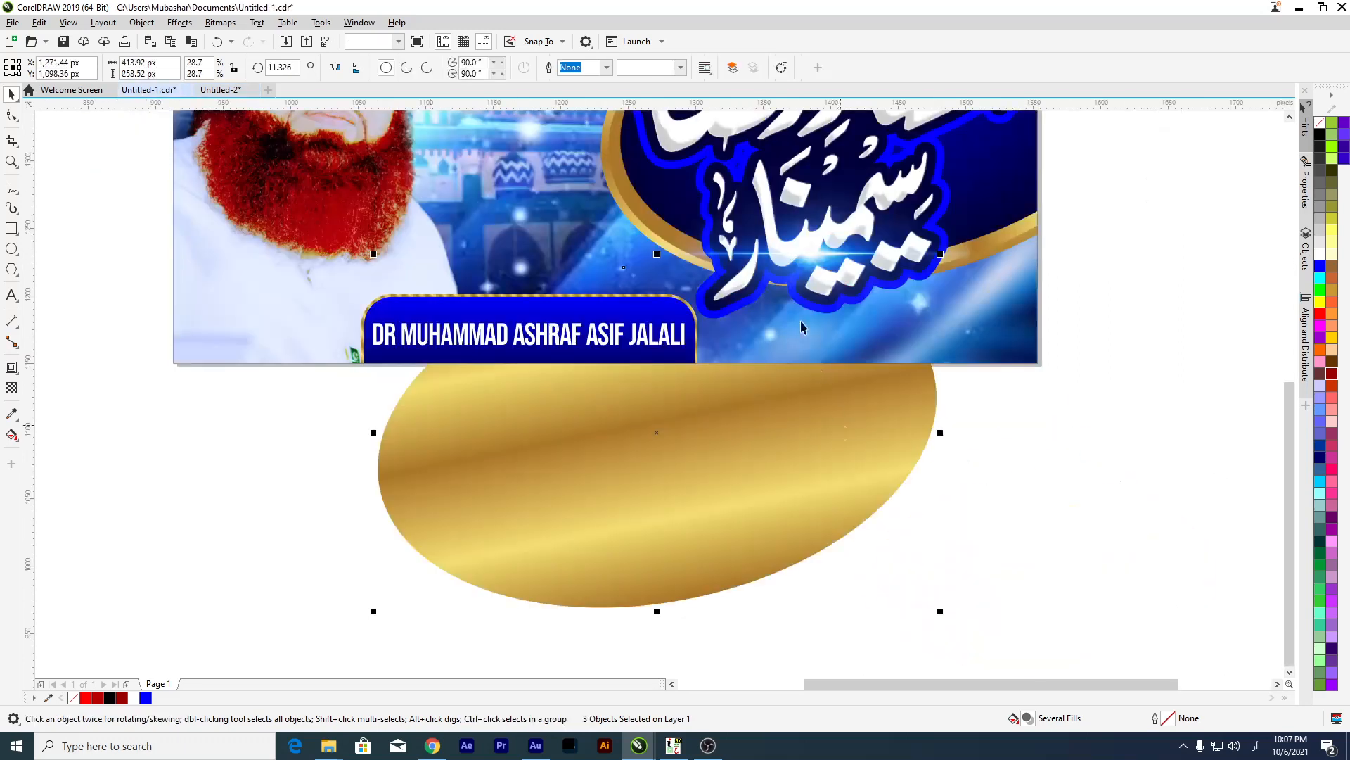
{"action": "scroll", "coordinate": [965, 283], "scroll_direction": "up", "scroll_amount": 2}
{"action": "scroll", "coordinate": [881, 341], "scroll_direction": "down", "scroll_amount": 3}
{"action": "scroll", "coordinate": [949, 211], "scroll_direction": "down", "scroll_amount": 2}
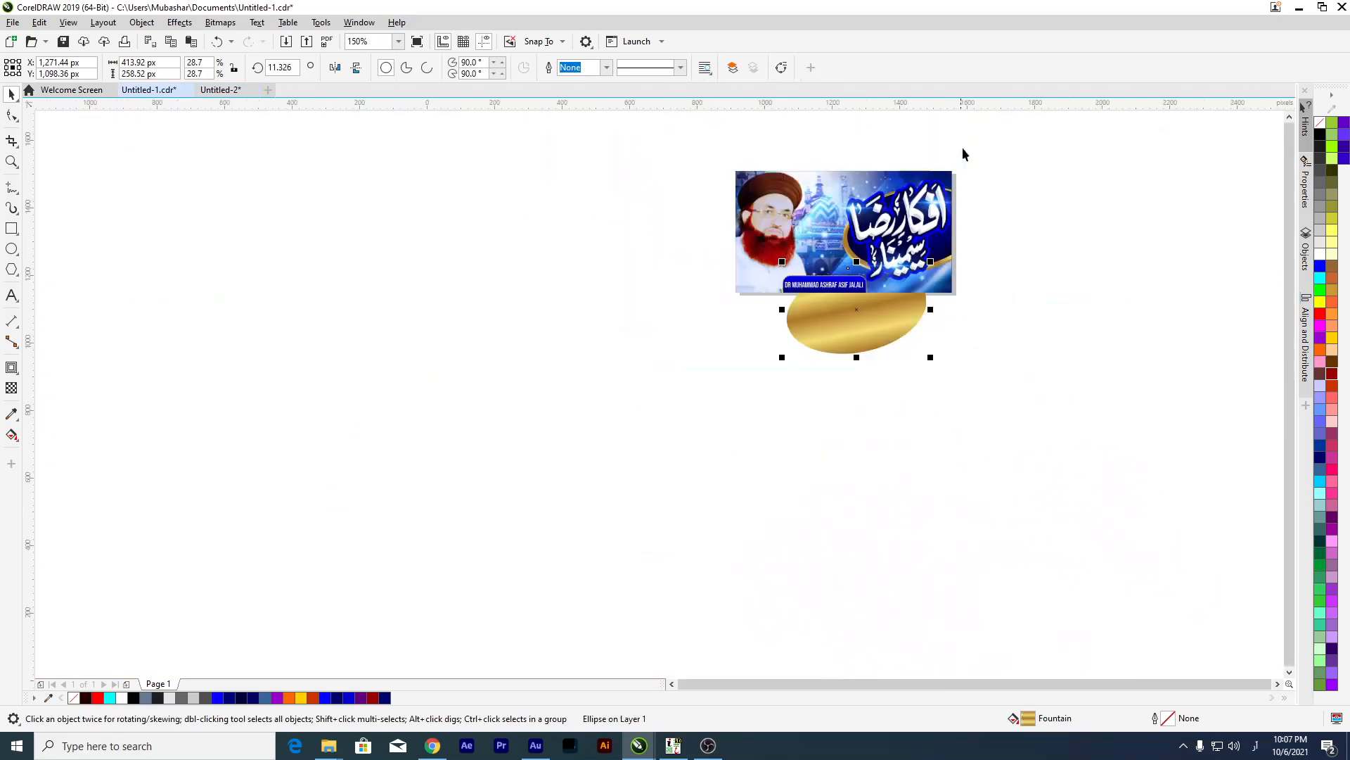
Return to Untitled-2 and move the three nested ellipses off the photo onto the blank area beneath the Urdu title.
{"action": "scroll", "coordinate": [959, 202], "scroll_direction": "up", "scroll_amount": 4}
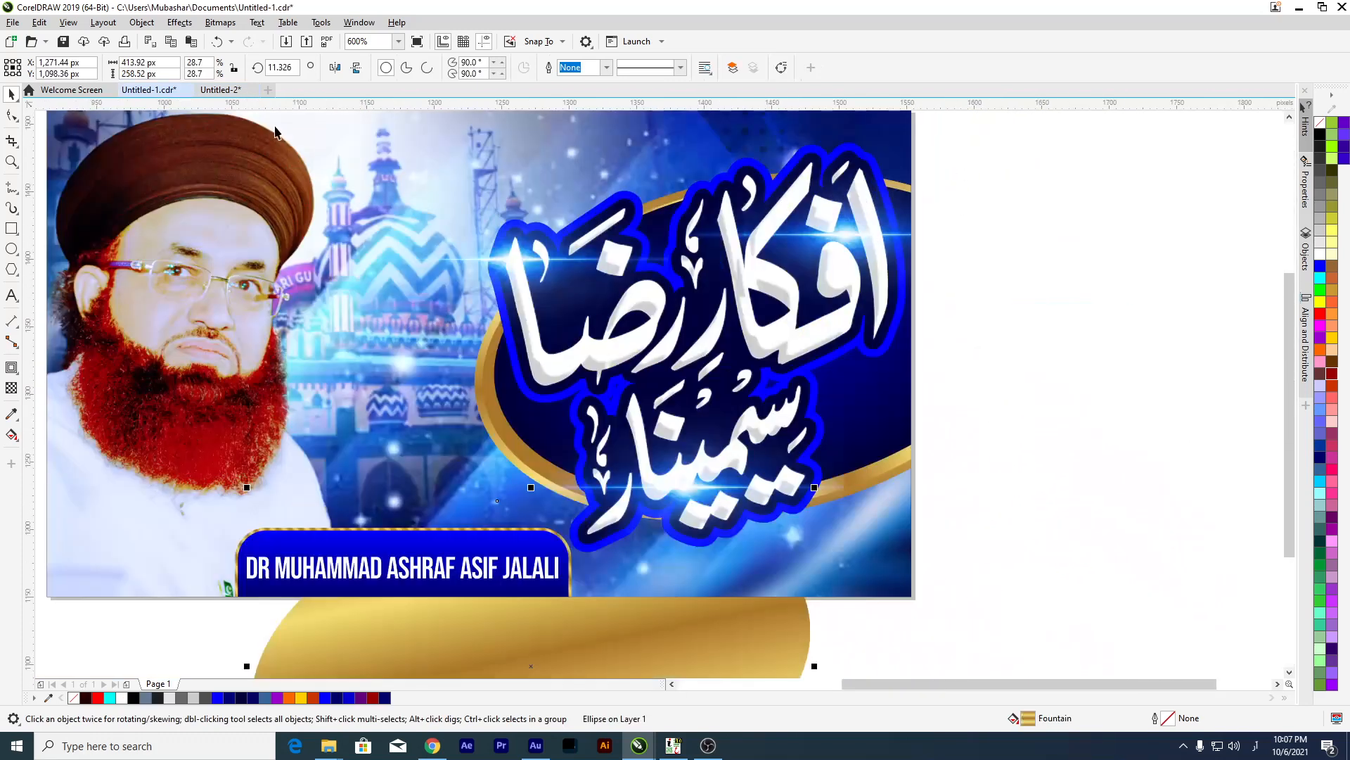
{"action": "left_click", "coordinate": [215, 90]}
{"action": "scroll", "coordinate": [521, 281], "scroll_direction": "down", "scroll_amount": 3}
{"action": "scroll", "coordinate": [539, 284], "scroll_direction": "up", "scroll_amount": 2}
{"action": "left_click_drag", "start_coordinate": [691, 438], "coordinate": [382, 260]}
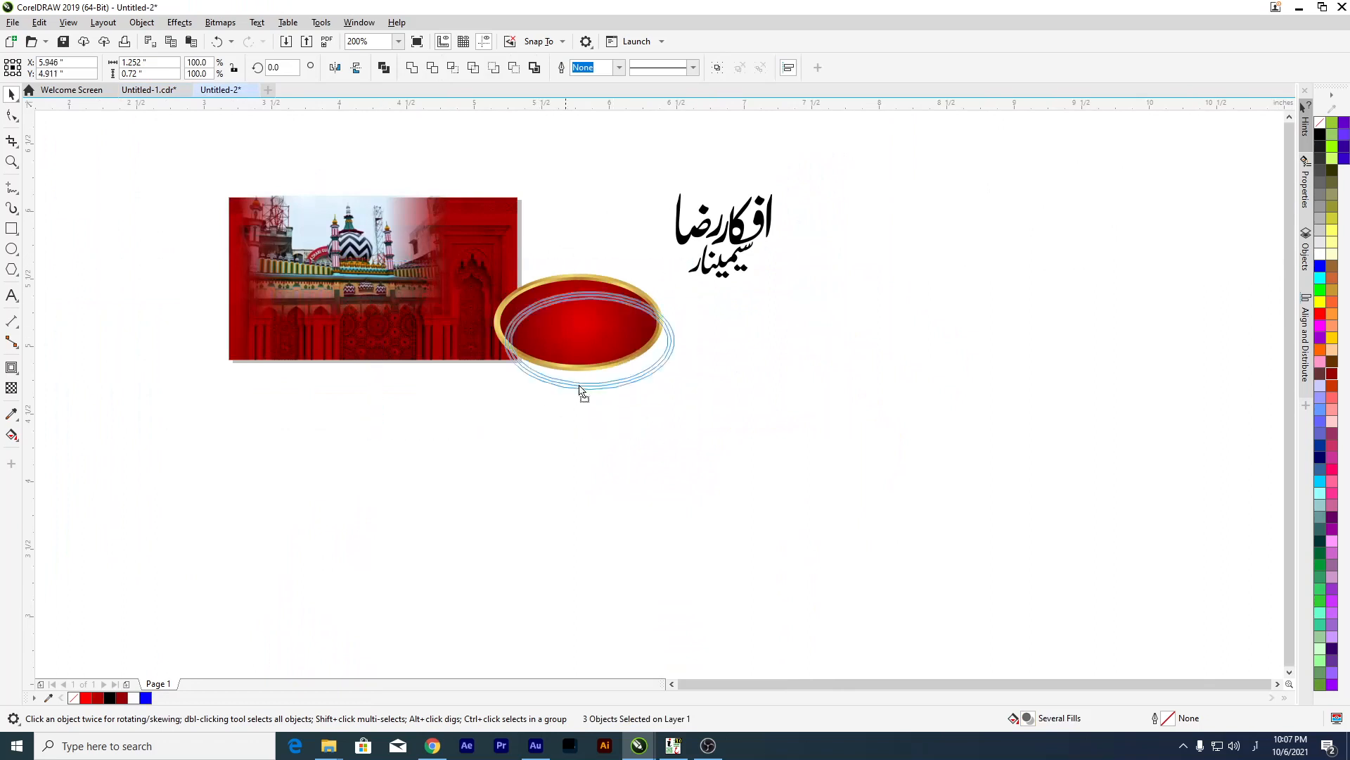
{"action": "left_click_drag", "start_coordinate": [542, 331], "coordinate": [622, 450]}
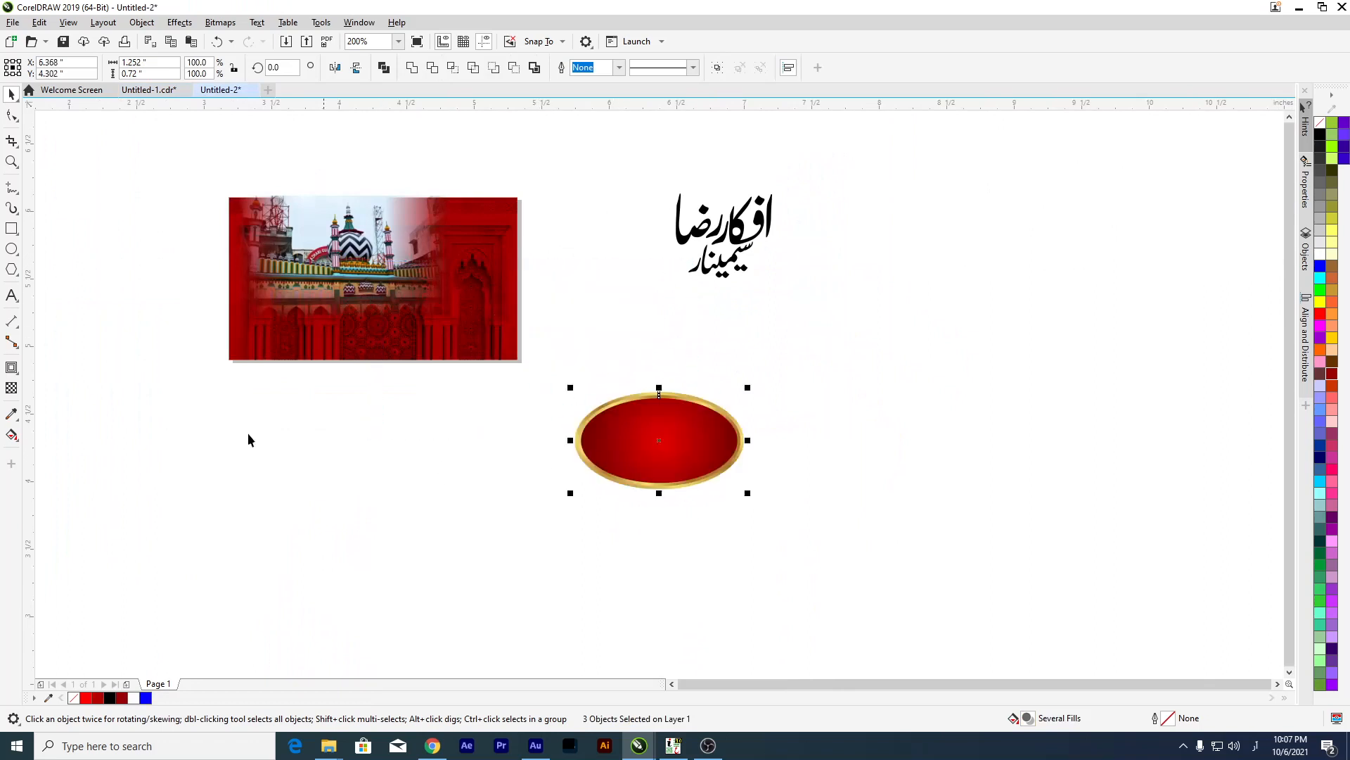
Draw an unfilled rectangle about 1.448 × 0.516 inches just above the nested ellipses.
{"action": "left_click", "coordinate": [11, 228]}
{"action": "left_click_drag", "start_coordinate": [597, 310], "coordinate": [795, 380]}
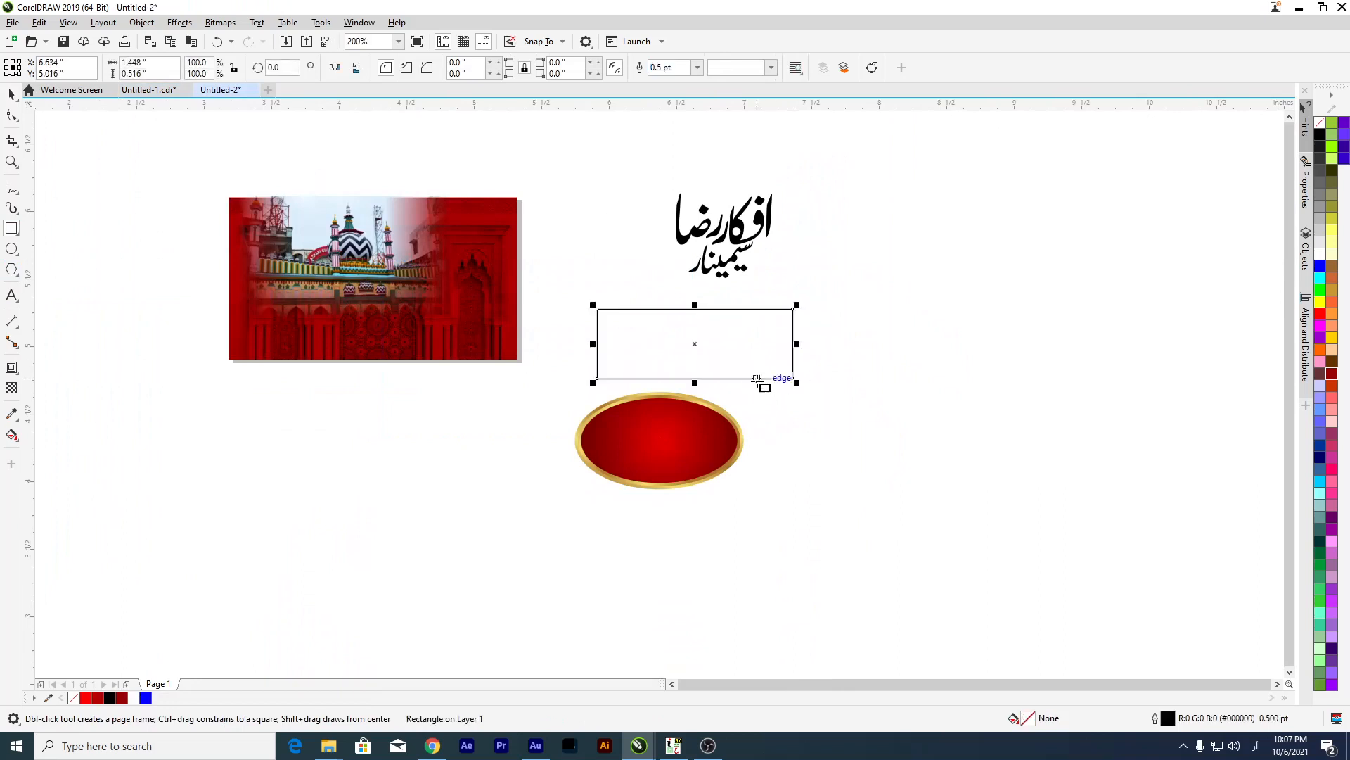
{"action": "scroll", "coordinate": [760, 386], "scroll_direction": "up", "scroll_amount": 2}
{"action": "scroll", "coordinate": [525, 277], "scroll_direction": "down", "scroll_amount": 1}
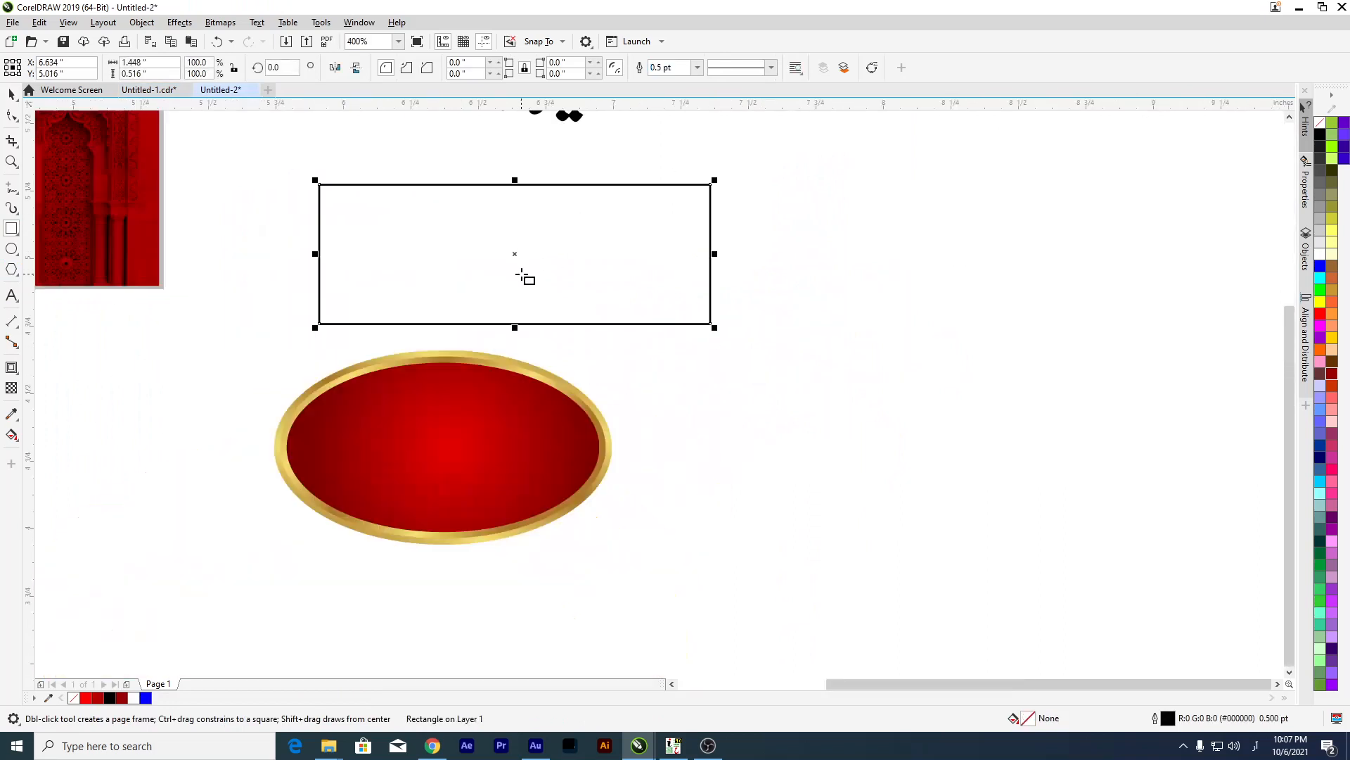
Rotate the rectangle to 270° so it stands upright, and place it to the right of the nested ellipses.
{"action": "left_click", "coordinate": [13, 114]}
{"action": "left_click_drag", "start_coordinate": [430, 249], "coordinate": [579, 249]}
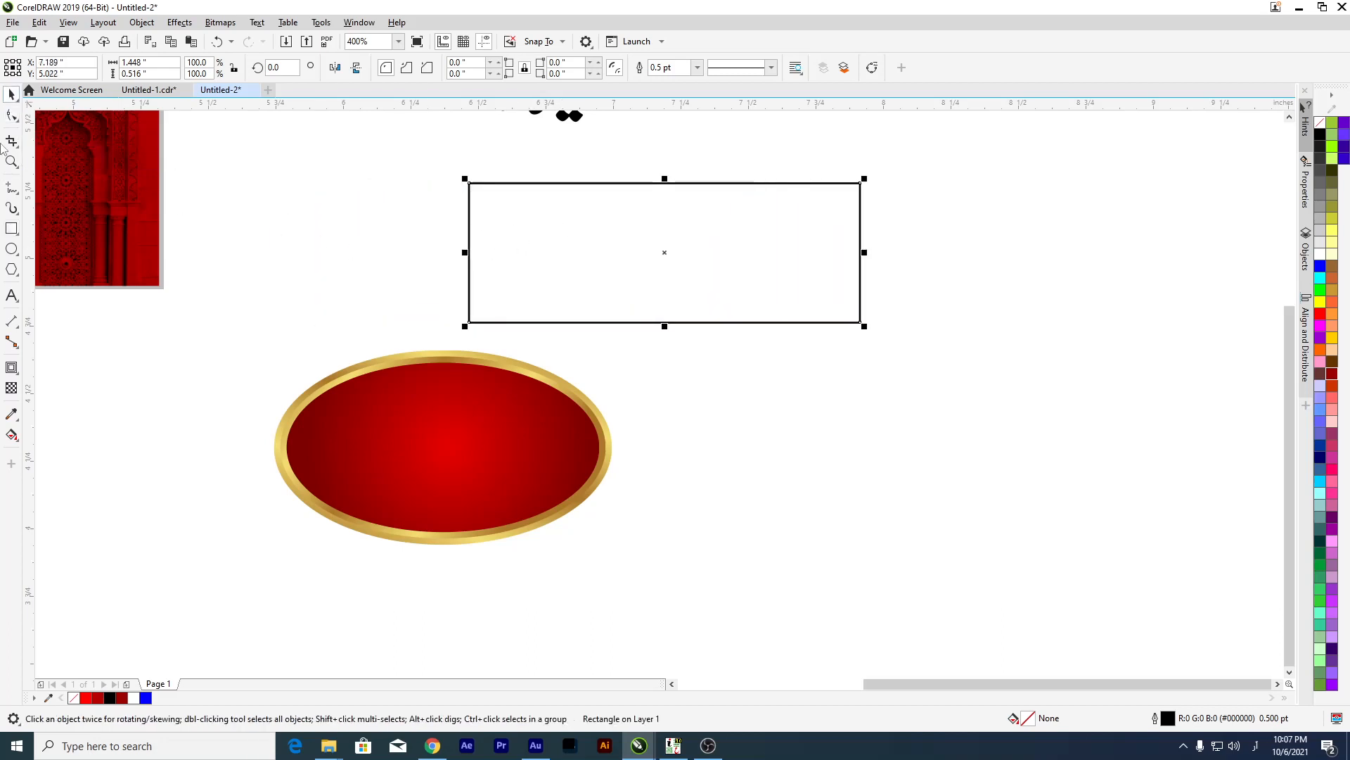
{"action": "left_click", "coordinate": [611, 242]}
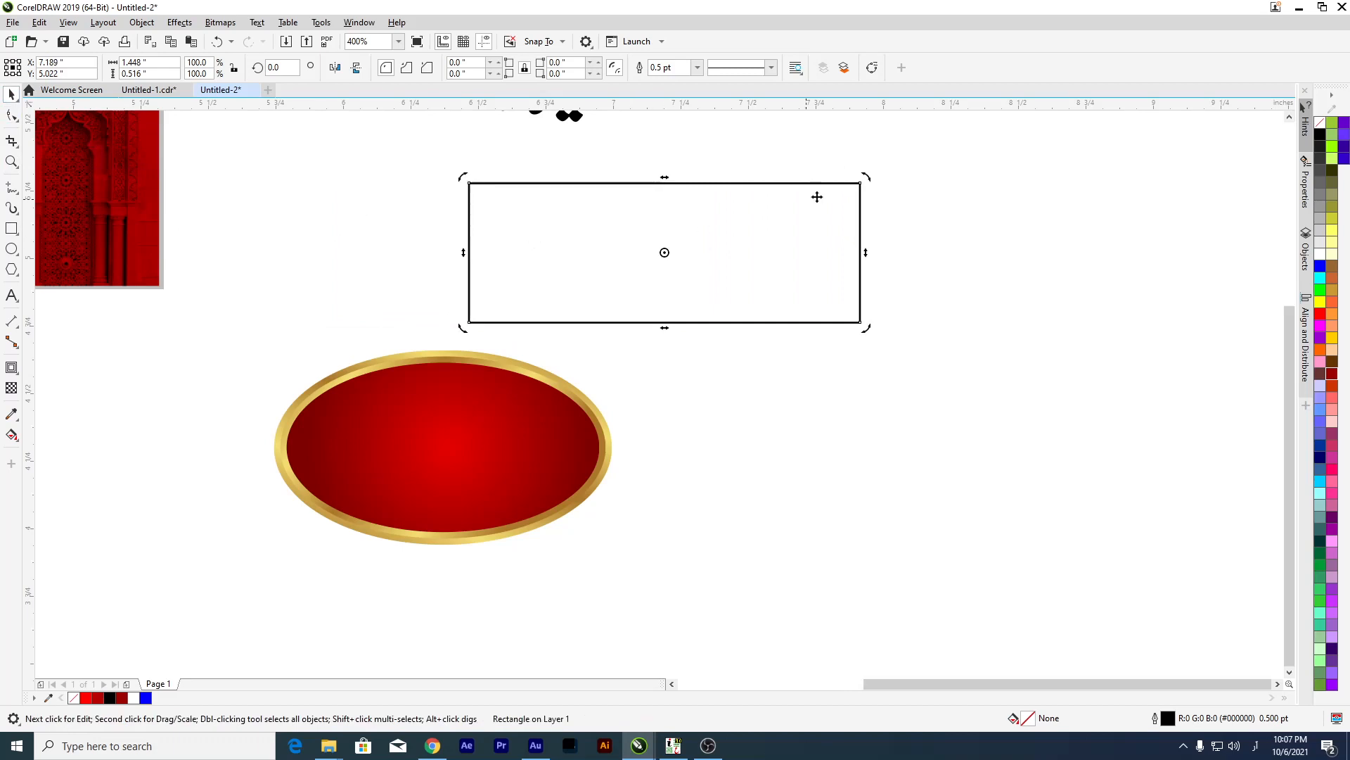
{"action": "left_click_drag", "start_coordinate": [871, 180], "coordinate": [704, 346]}
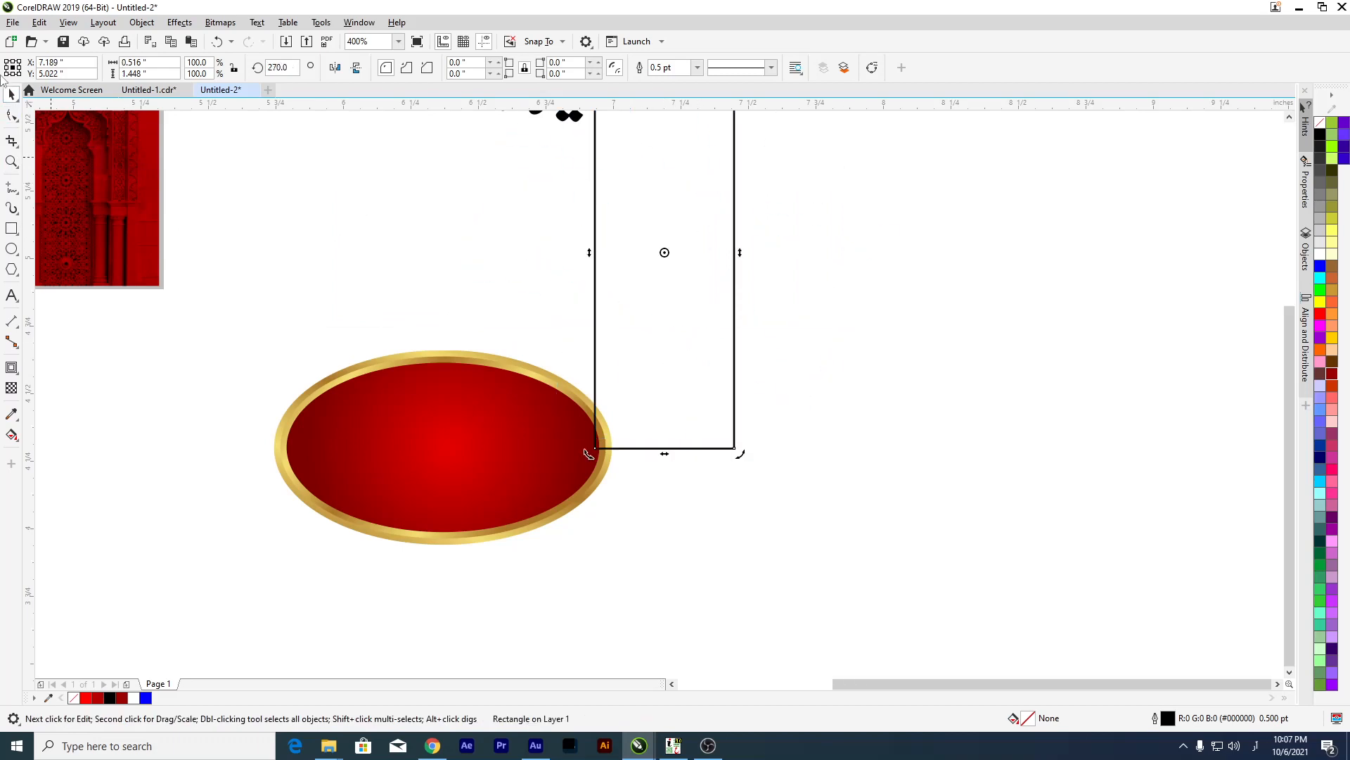
{"action": "left_click_drag", "start_coordinate": [652, 202], "coordinate": [760, 331]}
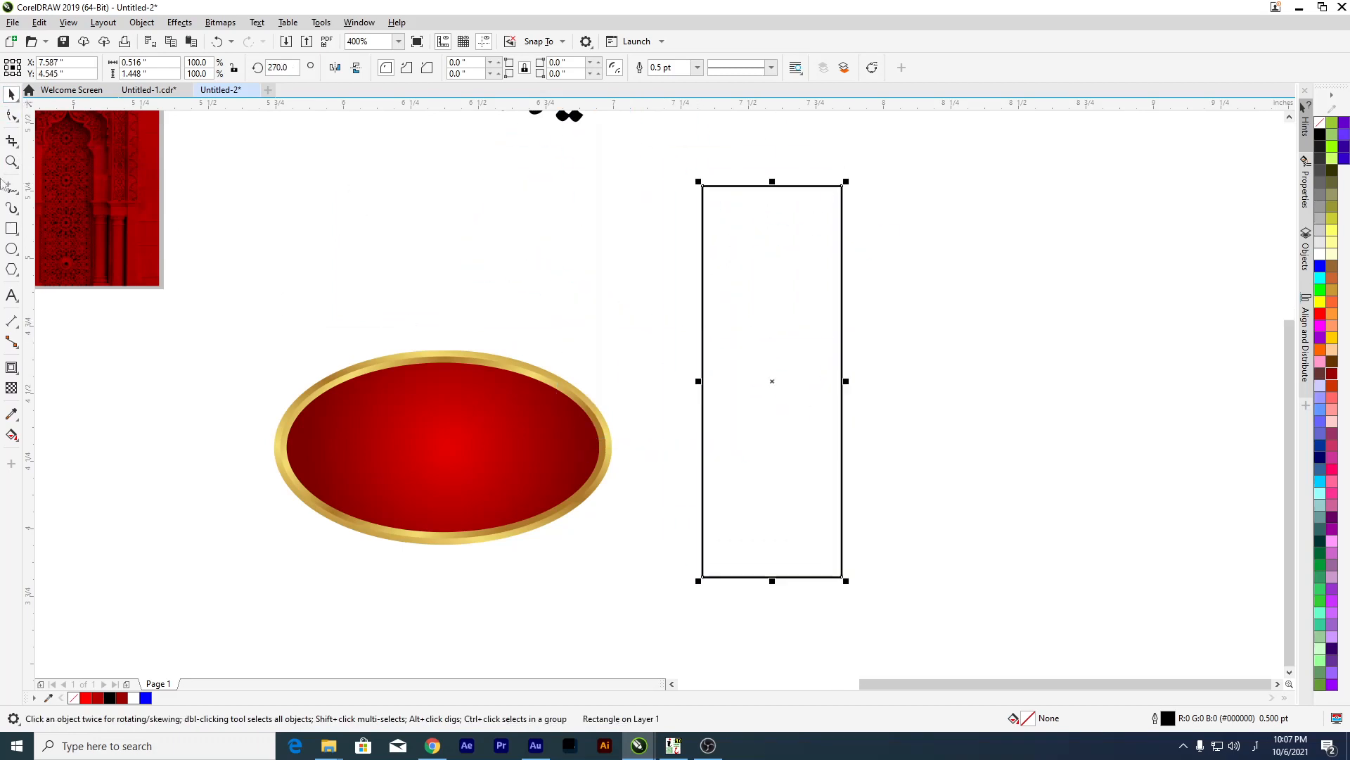
Round all four corners of the upright rectangle to a radius of 0.258 inches with the Shape tool, forming a capsule.
{"action": "left_click", "coordinate": [12, 116]}
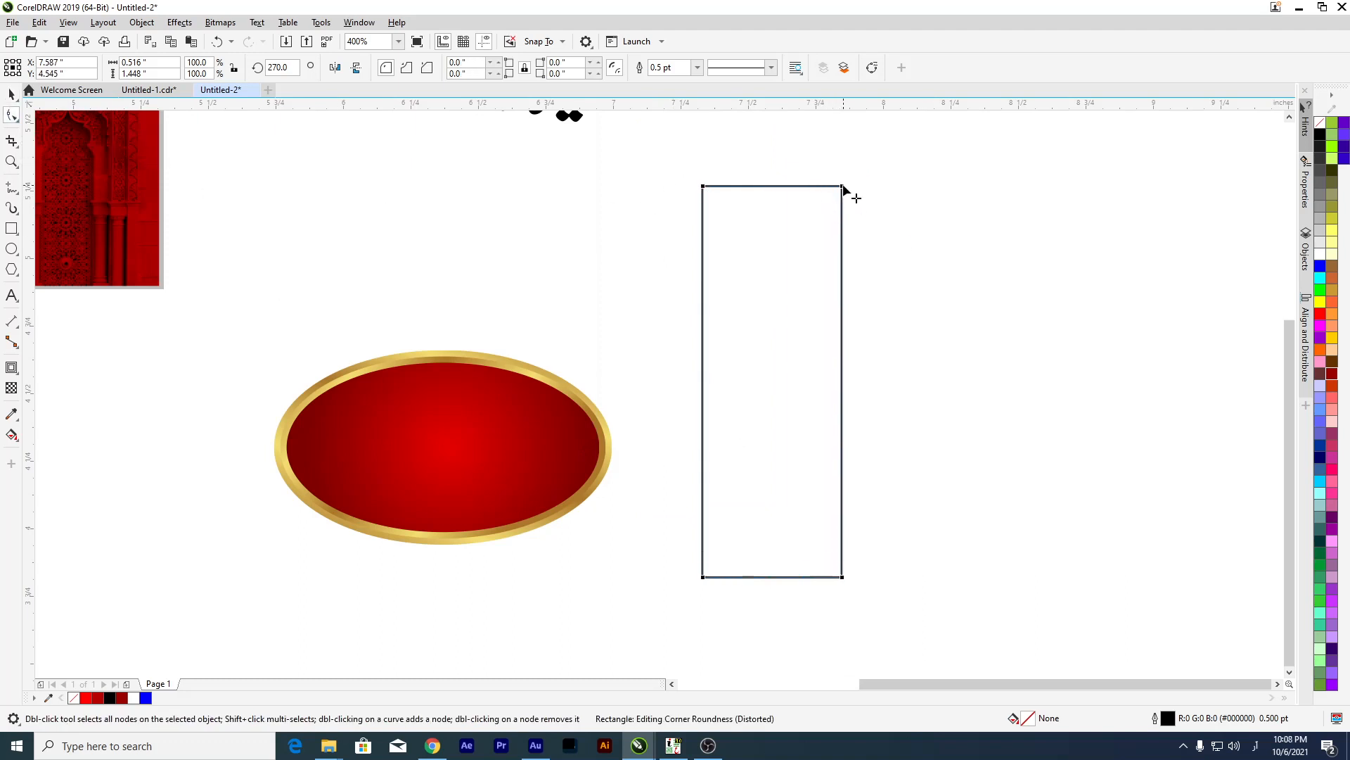
{"action": "mouse_move", "coordinate": [703, 187]}
{"action": "left_mouse_down"}
{"action": "mouse_move", "coordinate": [715, 242]}
{"action": "mouse_move", "coordinate": [698, 196]}
{"action": "left_mouse_up"}
{"action": "left_click_drag", "start_coordinate": [842, 188], "coordinate": [821, 277]}
{"action": "left_click_drag", "start_coordinate": [703, 188], "coordinate": [831, 277]}
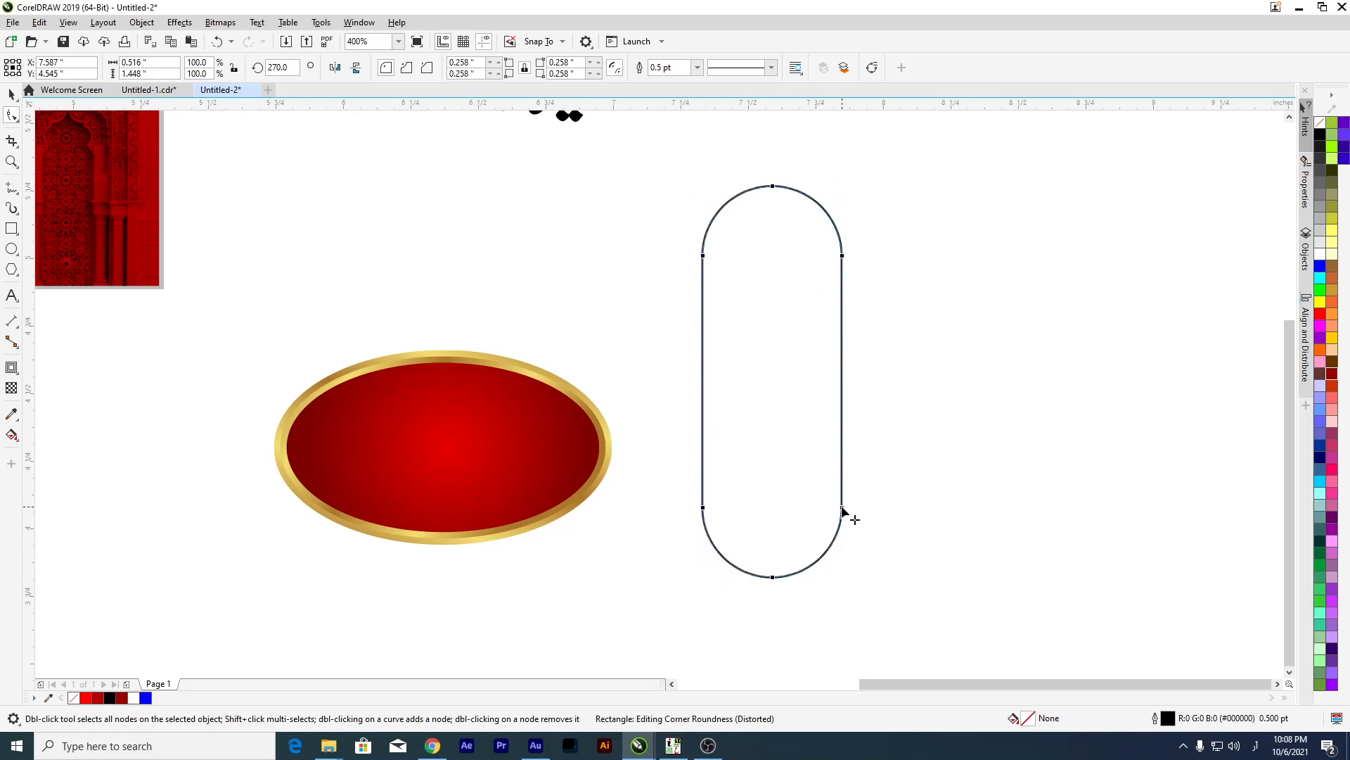
Square off the rectangle's corners, round only the top two to 0.258 inches, and rotate the shape to about 14 degrees.
{"action": "left_click_drag", "start_coordinate": [843, 509], "coordinate": [946, 599]}
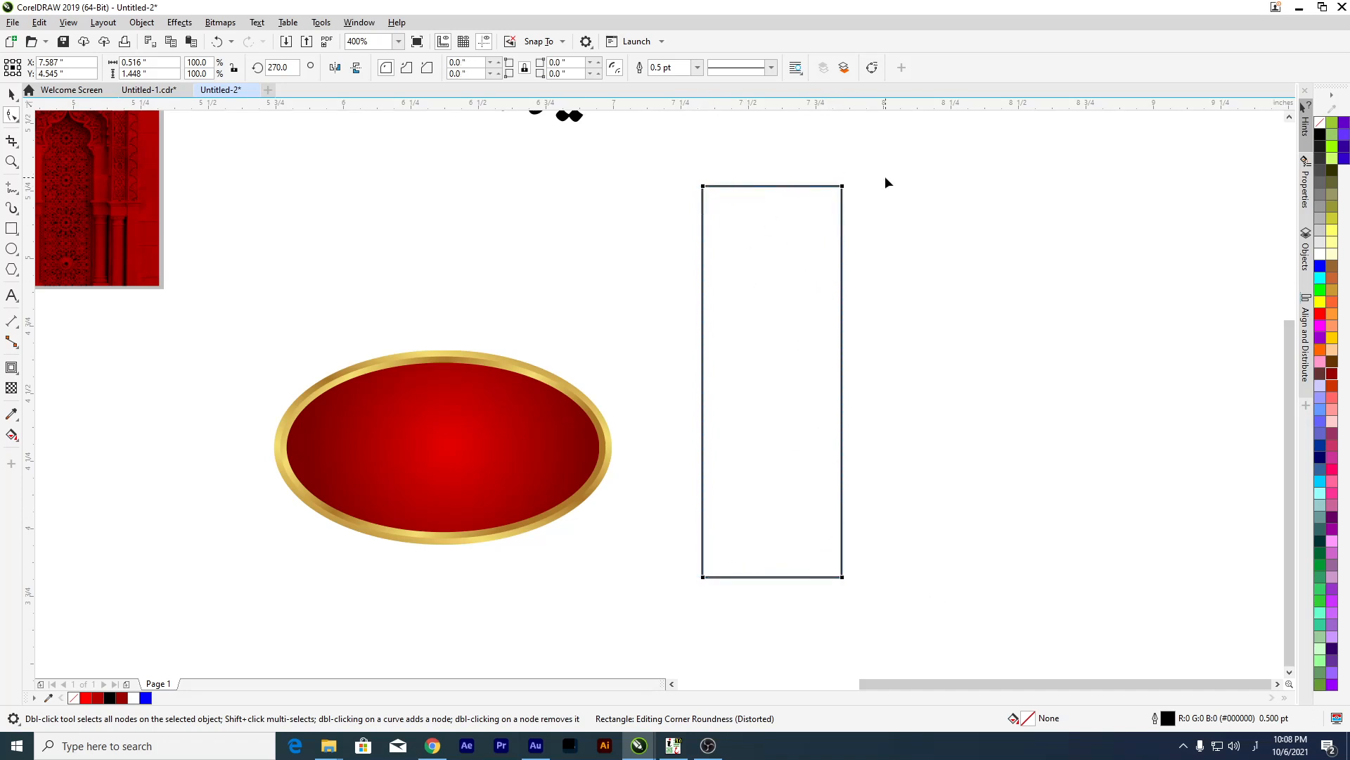
{"action": "left_click_drag", "start_coordinate": [845, 189], "coordinate": [846, 248]}
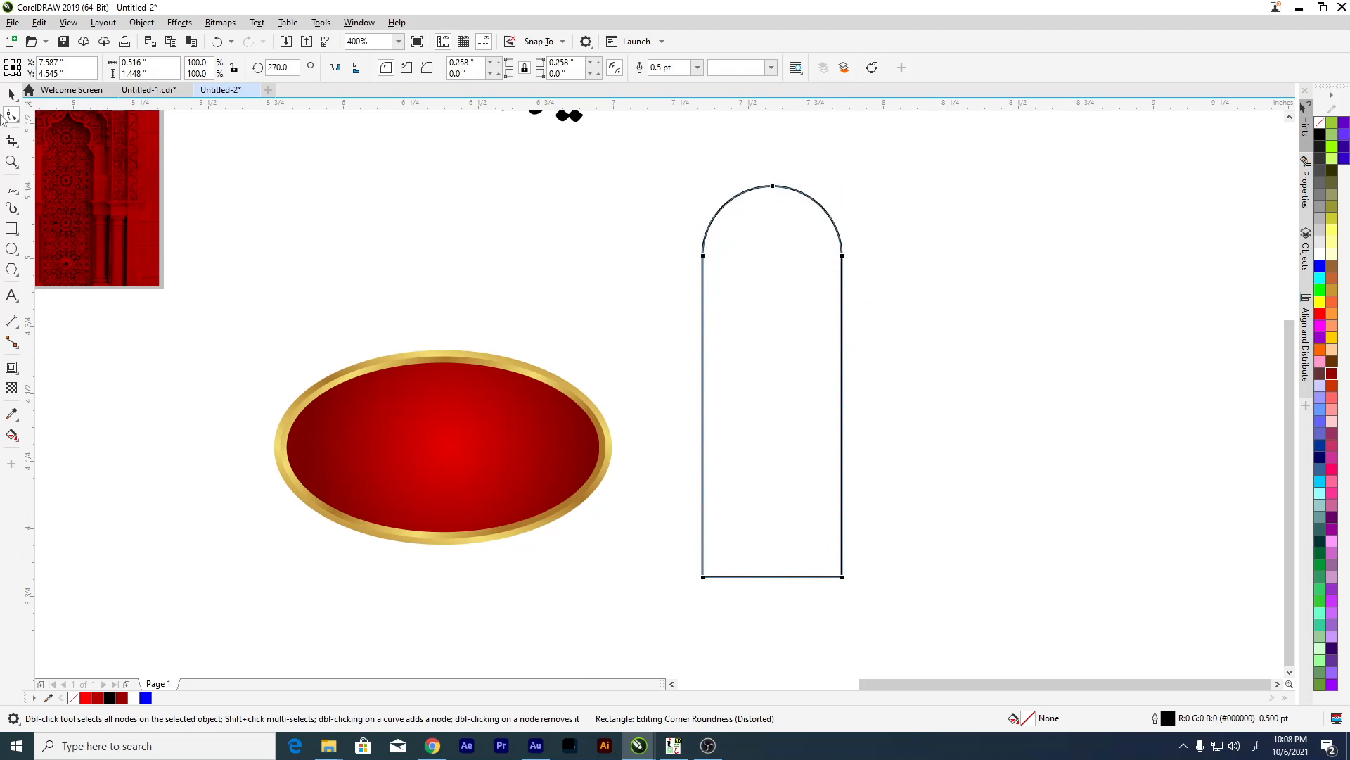
{"action": "left_click", "coordinate": [11, 94]}
{"action": "left_click_drag", "start_coordinate": [723, 302], "coordinate": [611, 346]}
{"action": "left_click", "coordinate": [612, 346]}
{"action": "left_click_drag", "start_coordinate": [619, 612], "coordinate": [893, 220]}
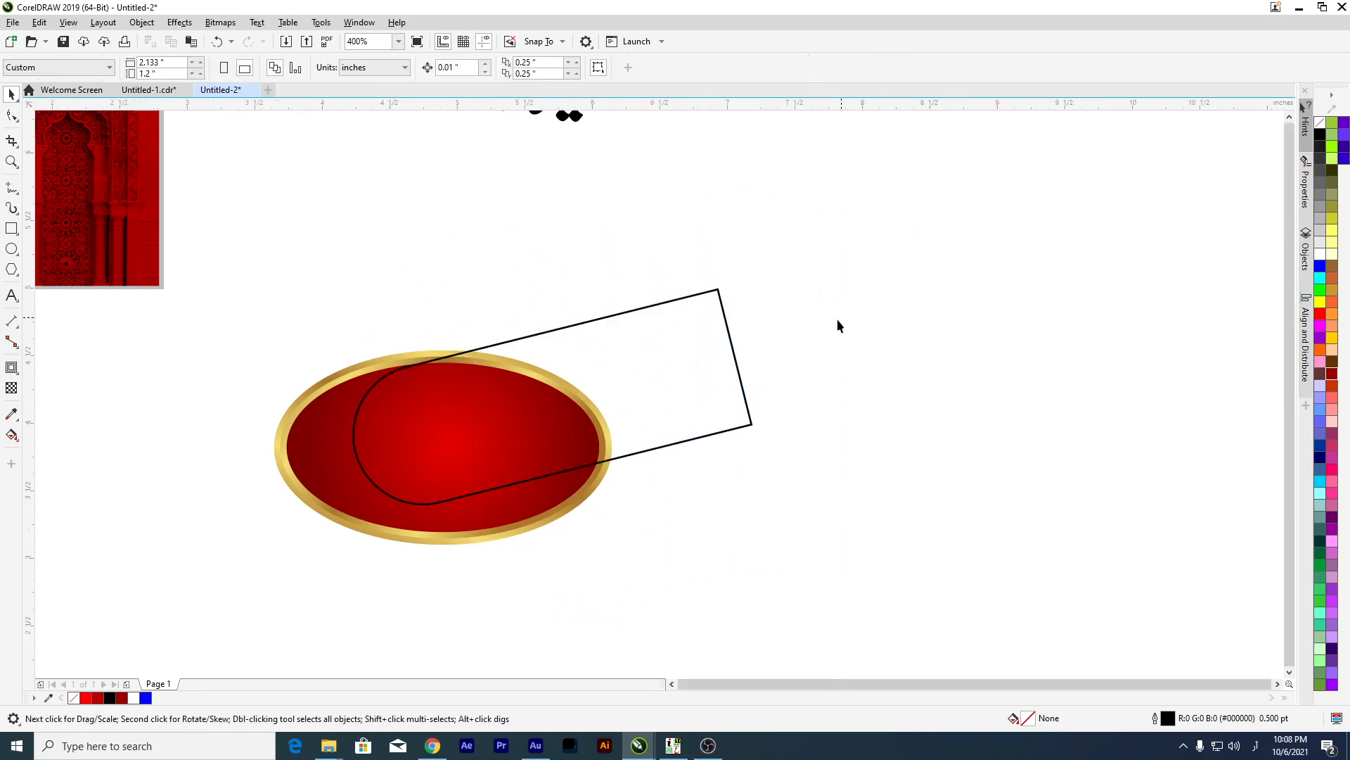
Compare the rounded shape against the red poster, enlarge it to about 104.9%, and place it in the empty area near the ellipse.
{"action": "scroll", "coordinate": [837, 318], "scroll_direction": "down", "scroll_amount": 1}
{"action": "left_click_drag", "start_coordinate": [752, 330], "coordinate": [531, 190]}
{"action": "scroll", "coordinate": [490, 197], "scroll_direction": "up", "scroll_amount": 1}
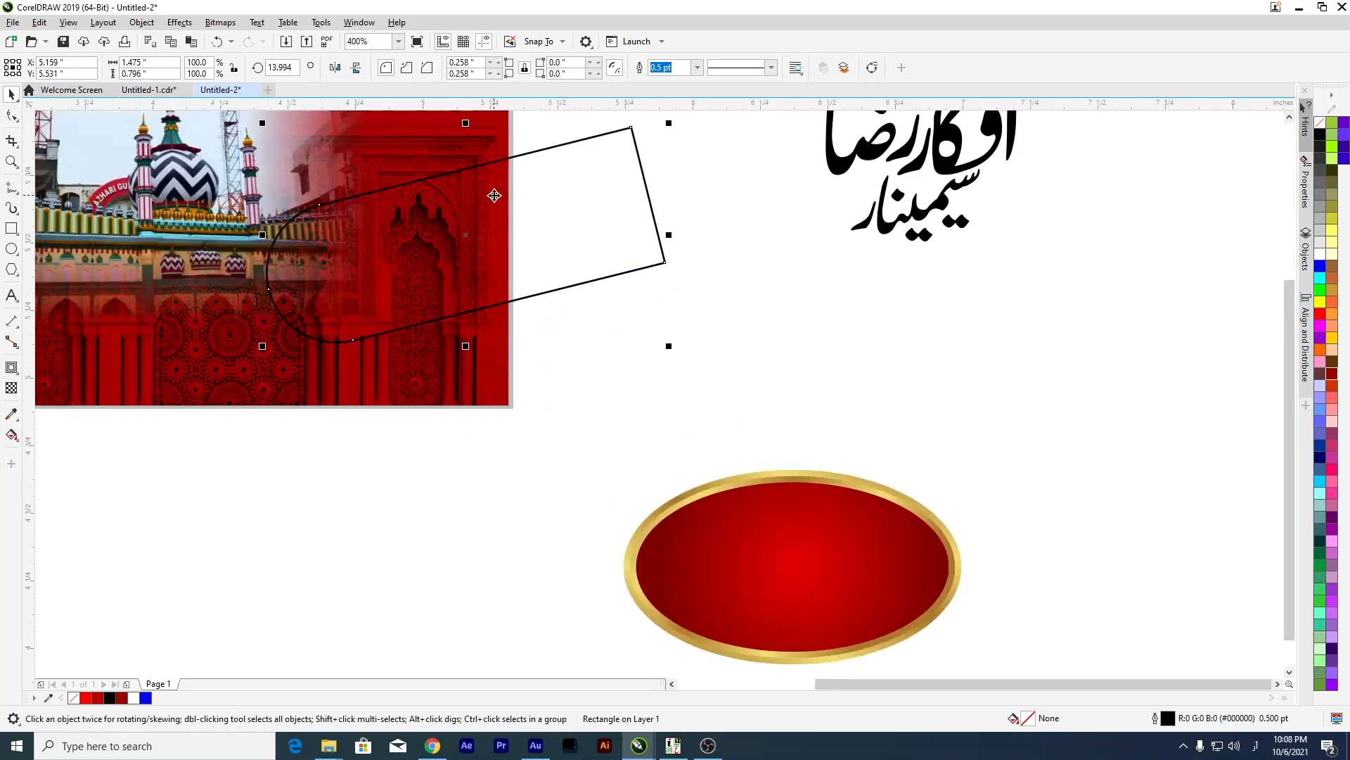
{"action": "left_click_drag", "start_coordinate": [669, 342], "coordinate": [679, 358]}
{"action": "scroll", "coordinate": [527, 277], "scroll_direction": "down", "scroll_amount": 1}
{"action": "left_click_drag", "start_coordinate": [601, 224], "coordinate": [924, 302]}
{"action": "scroll", "coordinate": [950, 316], "scroll_direction": "up", "scroll_amount": 2}
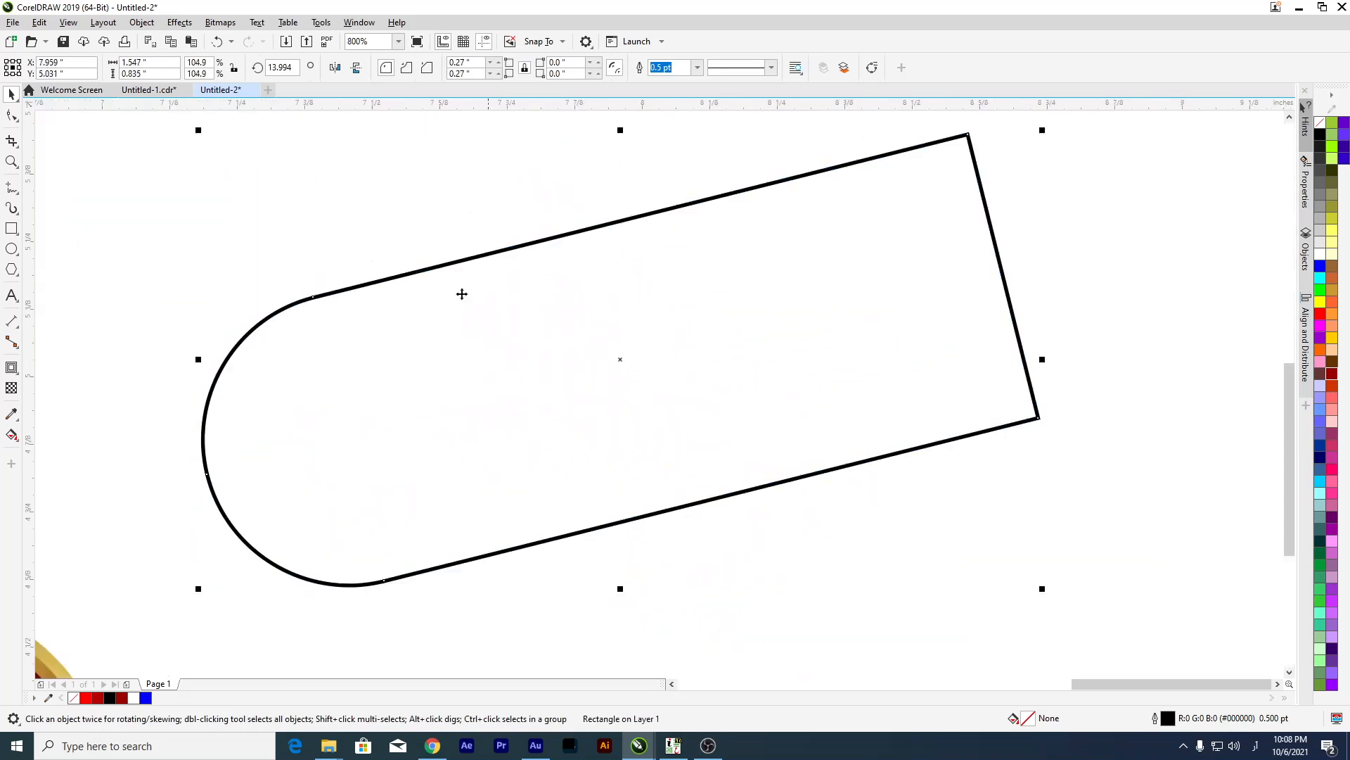
Add an inside contour of two steps with an offset of about 0.019 inches to the rounded shape.
{"action": "left_click", "coordinate": [12, 367]}
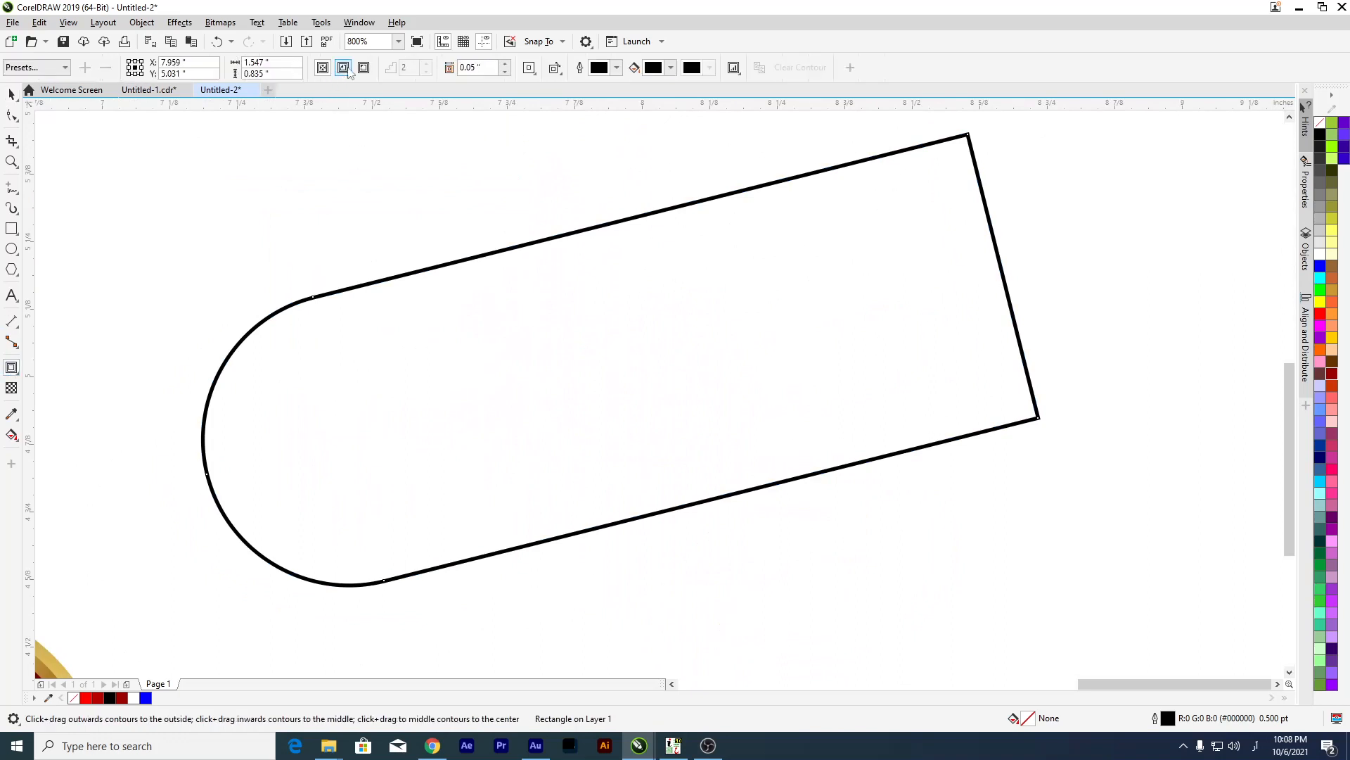
{"action": "left_click_drag", "start_coordinate": [504, 253], "coordinate": [456, 159]}
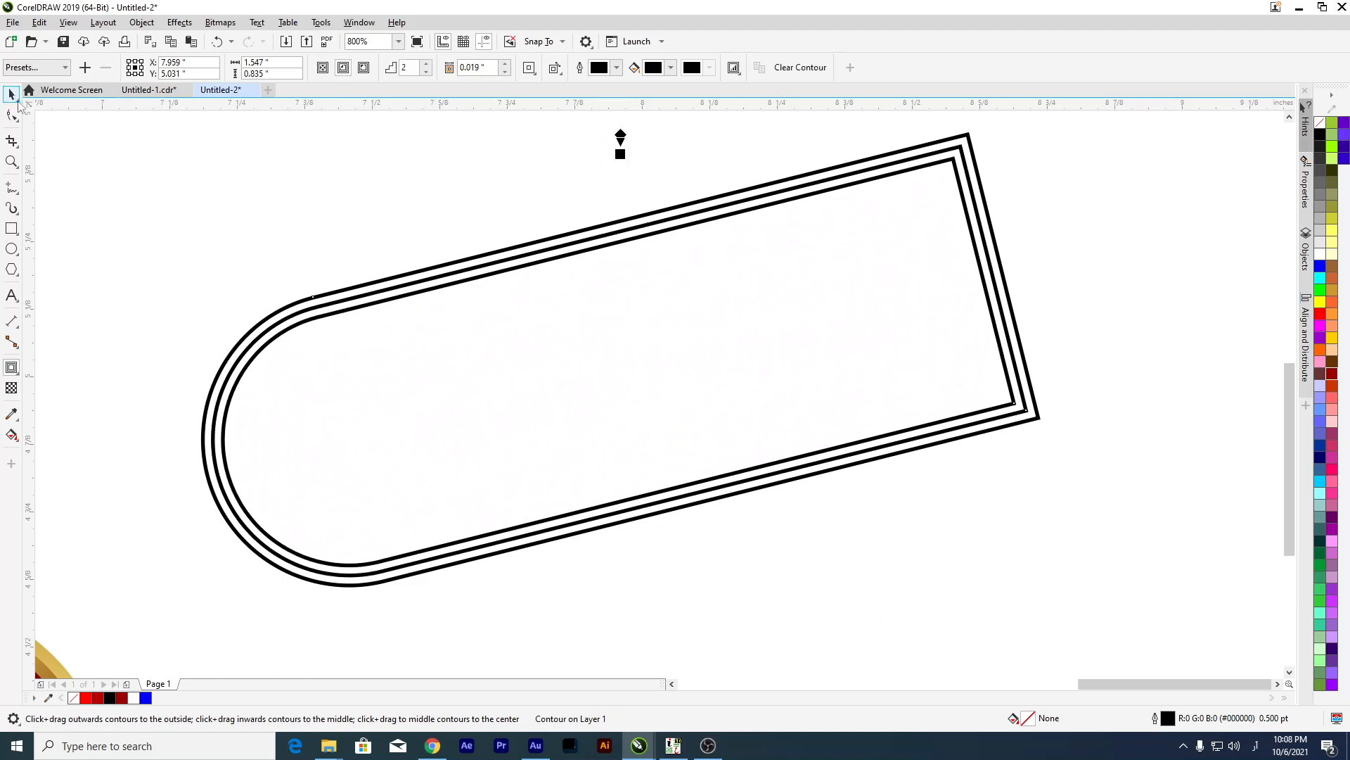
{"action": "left_click", "coordinate": [17, 102]}
{"action": "left_click", "coordinate": [450, 190]}
Break the contour apart, move its two inner outlines away from the original shape, and ungroup them.
{"action": "scroll", "coordinate": [689, 284], "scroll_direction": "down", "scroll_amount": 2}
{"action": "left_click_drag", "start_coordinate": [688, 305], "coordinate": [785, 502]}
{"action": "scroll", "coordinate": [608, 307], "scroll_direction": "up", "scroll_amount": 1}
{"action": "key", "text": "ctrl+k"}
{"action": "left_click", "coordinate": [480, 280]}
{"action": "left_click_drag", "start_coordinate": [735, 373], "coordinate": [473, 363]}
{"action": "left_click", "coordinate": [783, 513]}
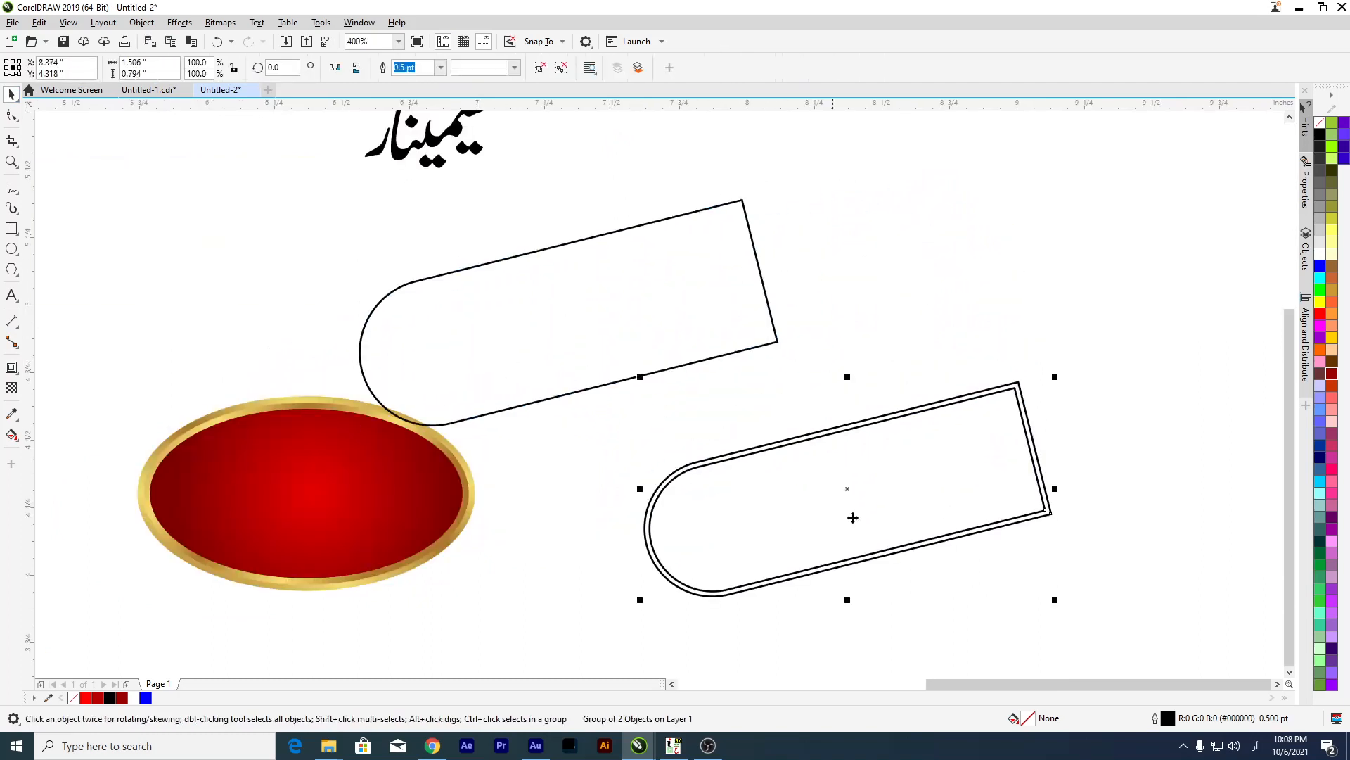
{"action": "key", "text": "ctrl+u"}
{"action": "left_click", "coordinate": [926, 385]}
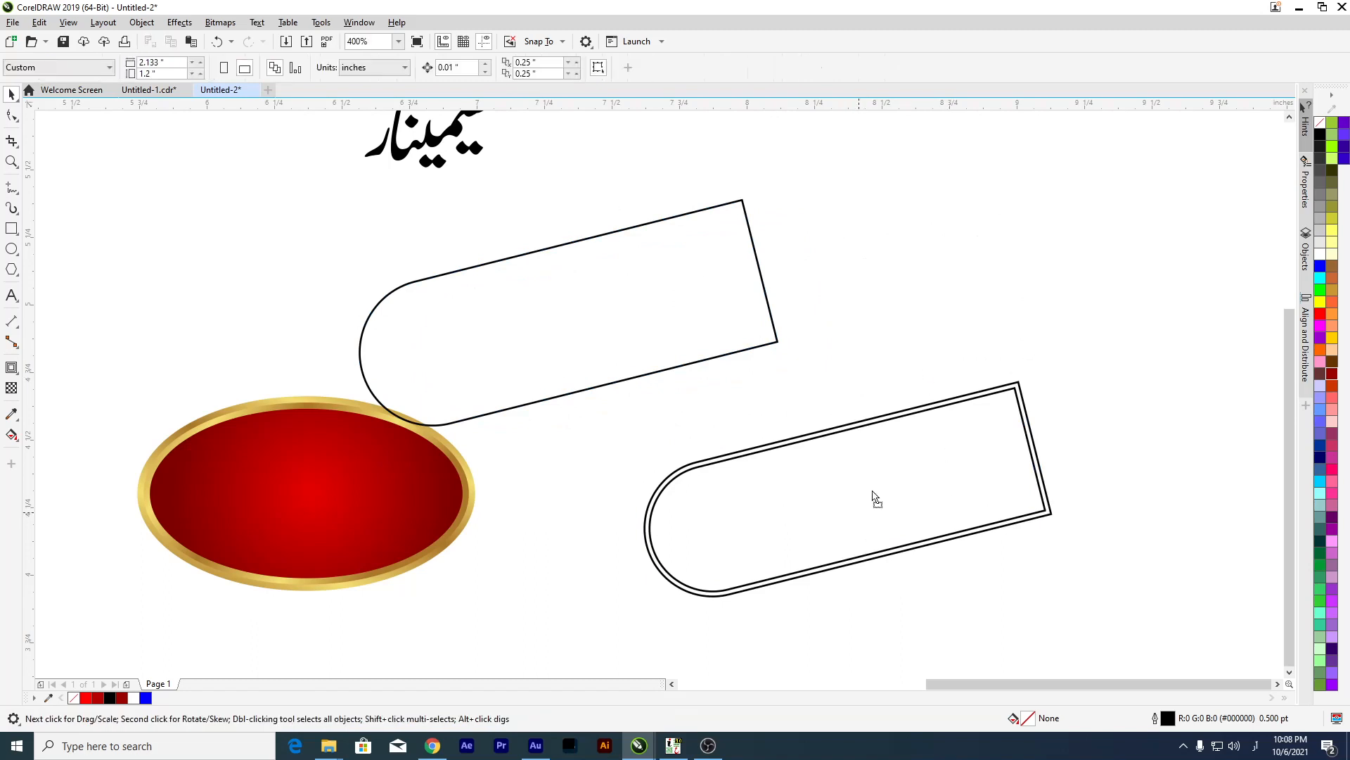
Move the innermost outline away and copy the ellipse's red radial fill onto the middle-sized shape.
{"action": "left_click_drag", "start_coordinate": [856, 525], "coordinate": [956, 353]}
{"action": "left_click_drag", "start_coordinate": [316, 515], "coordinate": [821, 559]}
{"action": "left_click", "coordinate": [848, 356]}
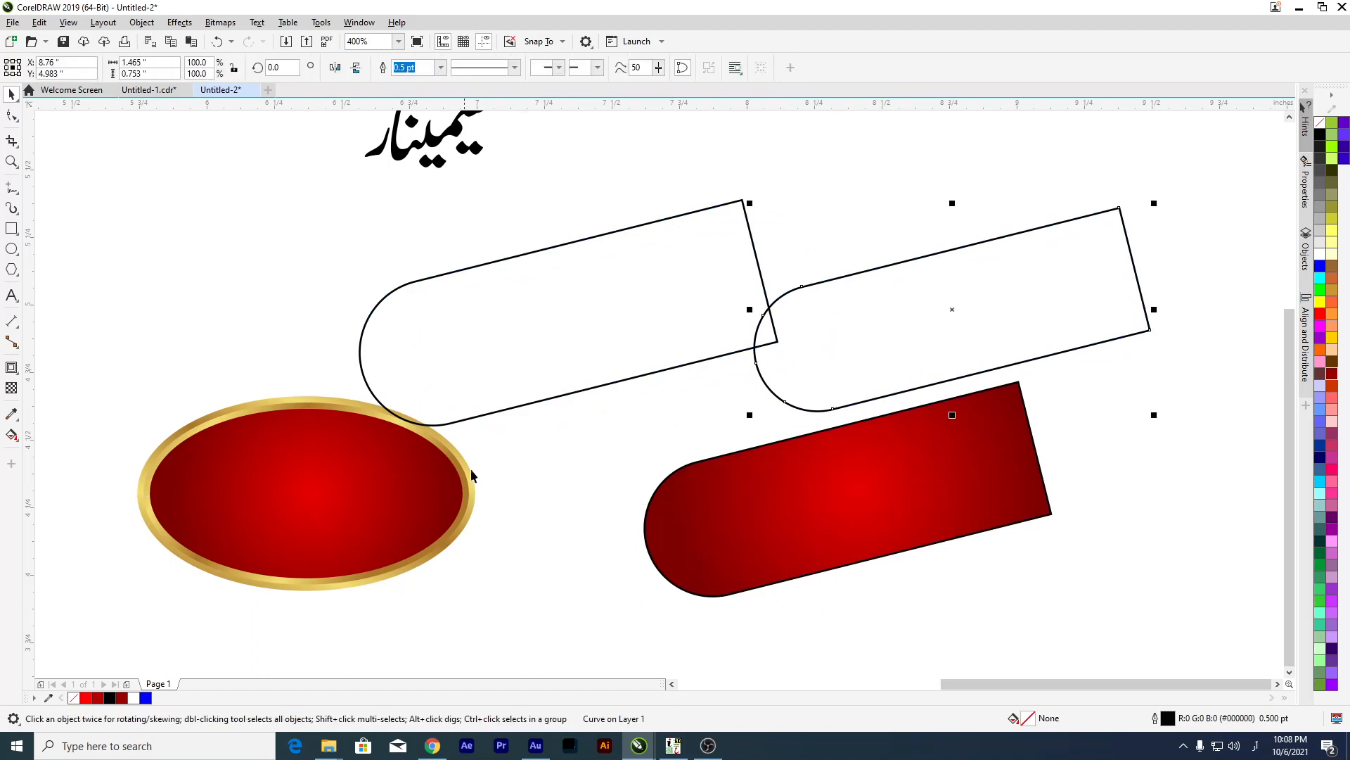
Copy the ellipse border's gold gradient onto the largest and smallest shapes and reposition both above the red one.
{"action": "left_click_drag", "start_coordinate": [472, 485], "coordinate": [536, 481]}
{"action": "left_click_drag", "start_coordinate": [901, 359], "coordinate": [651, 334]}
{"action": "left_click_drag", "start_coordinate": [552, 365], "coordinate": [560, 302]}
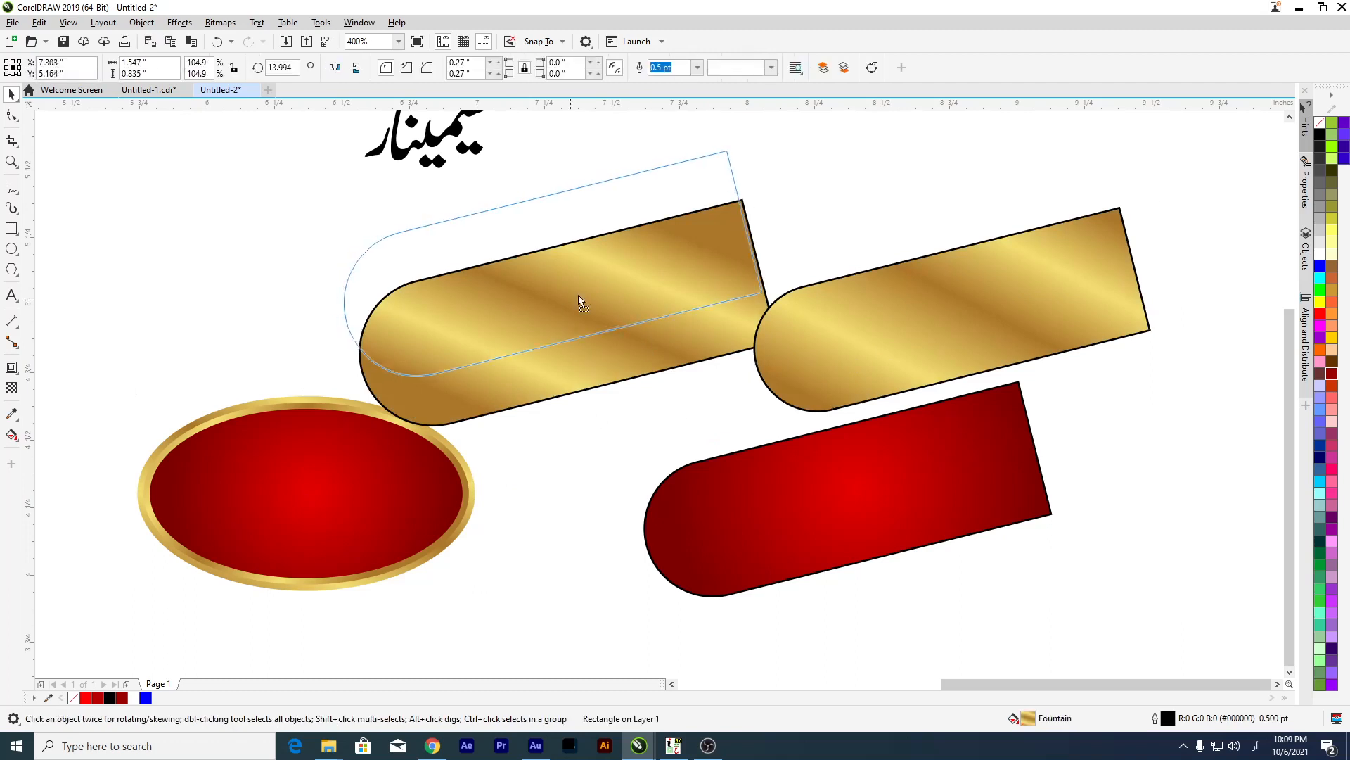
{"action": "left_click_drag", "start_coordinate": [818, 294], "coordinate": [776, 314]}
{"action": "left_click_drag", "start_coordinate": [909, 358], "coordinate": [724, 374]}
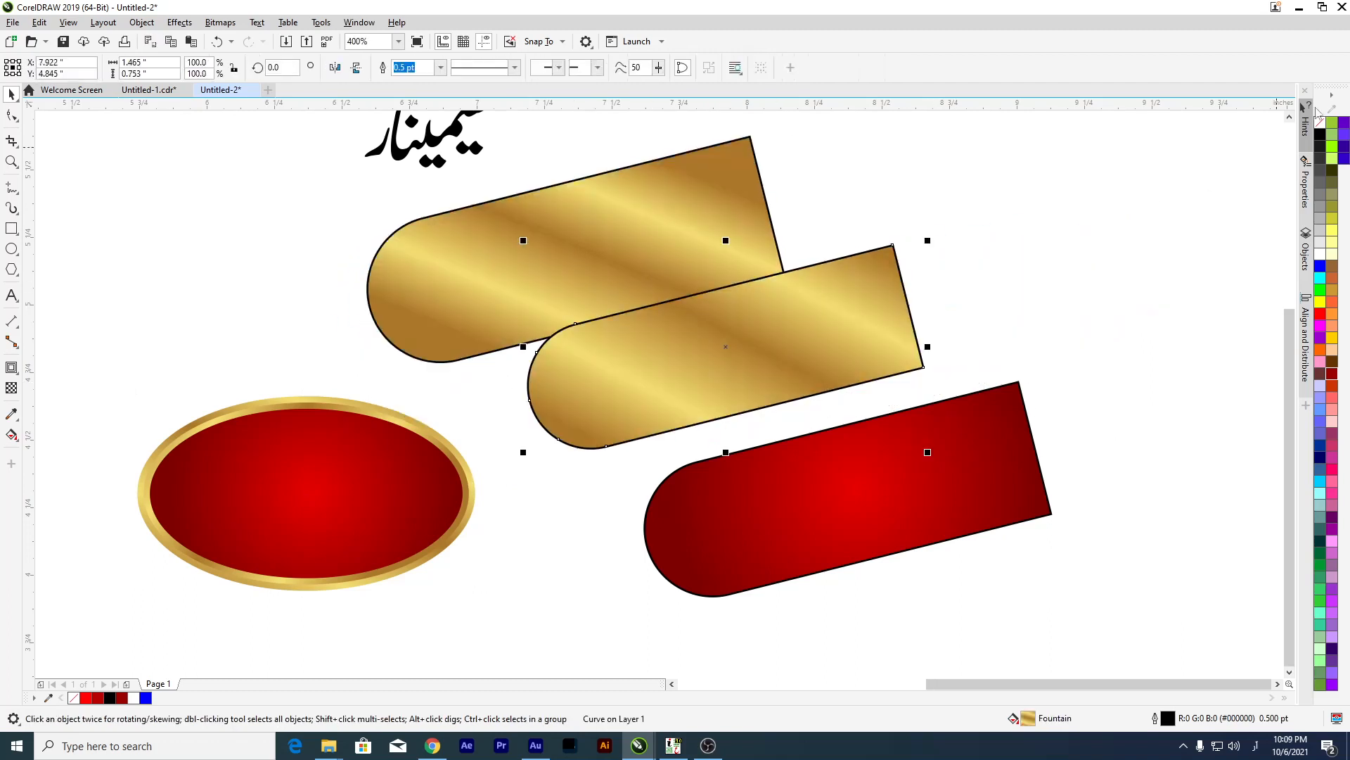
Remove the outlines from the two gold shapes.
{"action": "right_click", "coordinate": [1320, 122]}
{"action": "right_click", "coordinate": [656, 214]}
{"action": "key", "text": "Escape"}
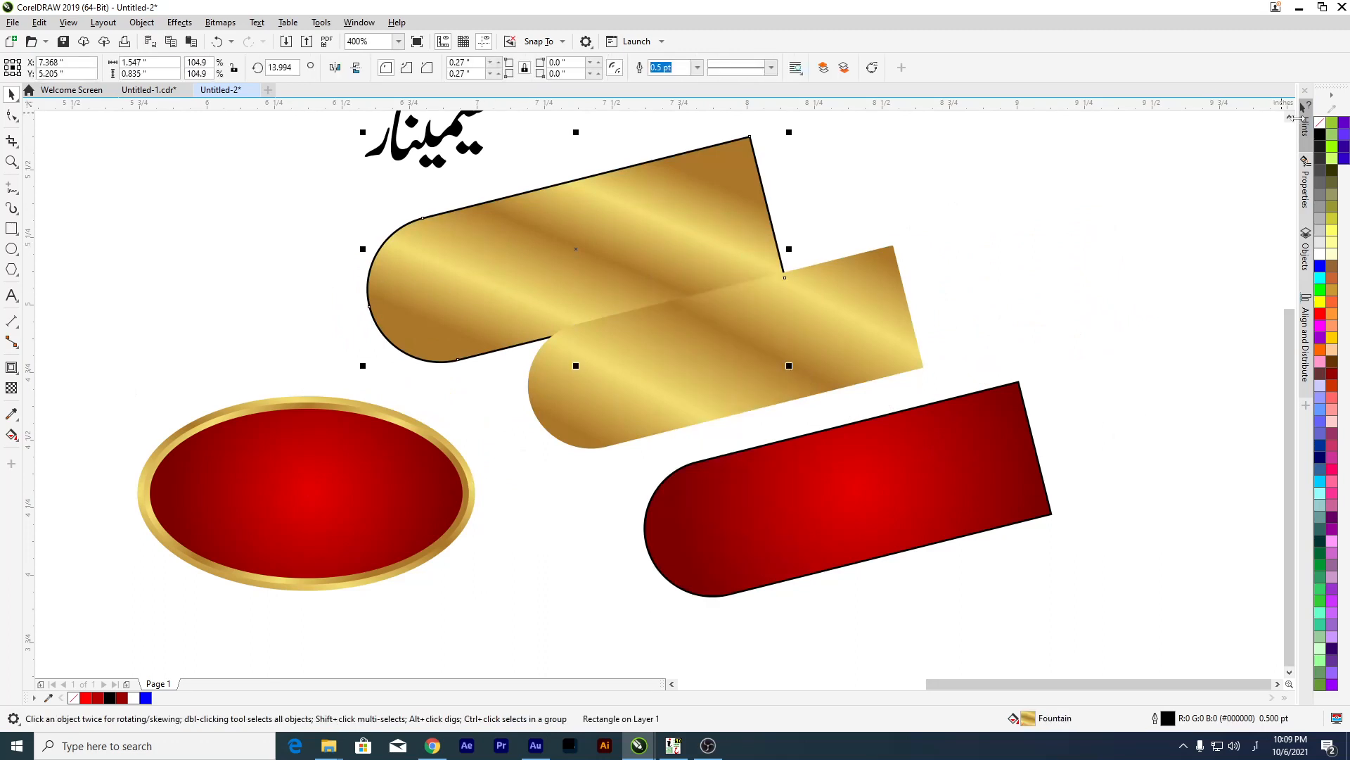
{"action": "right_click", "coordinate": [1321, 124]}
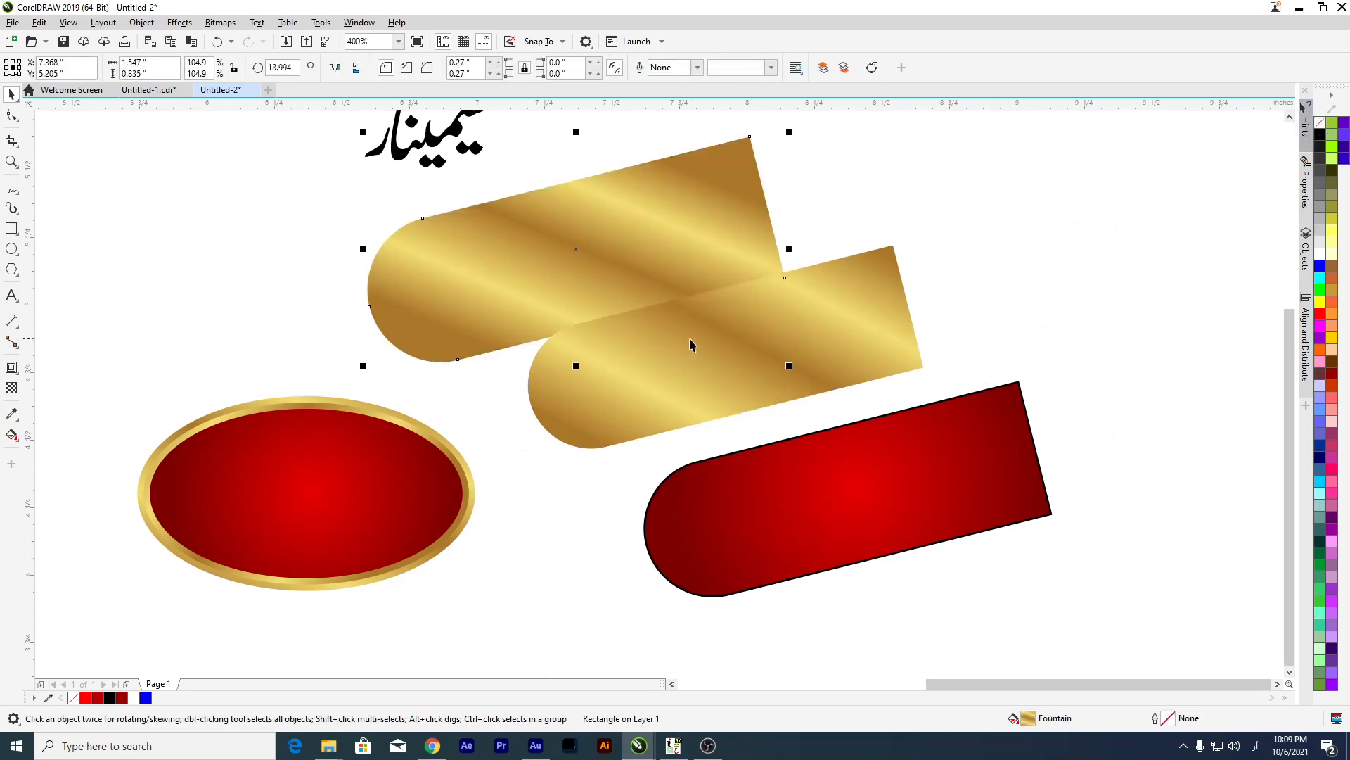
Shift the smaller gold shape slightly and redirect its gradient diagonally from the upper edge to the lower rounded end.
{"action": "left_click_drag", "start_coordinate": [690, 344], "coordinate": [724, 334]}
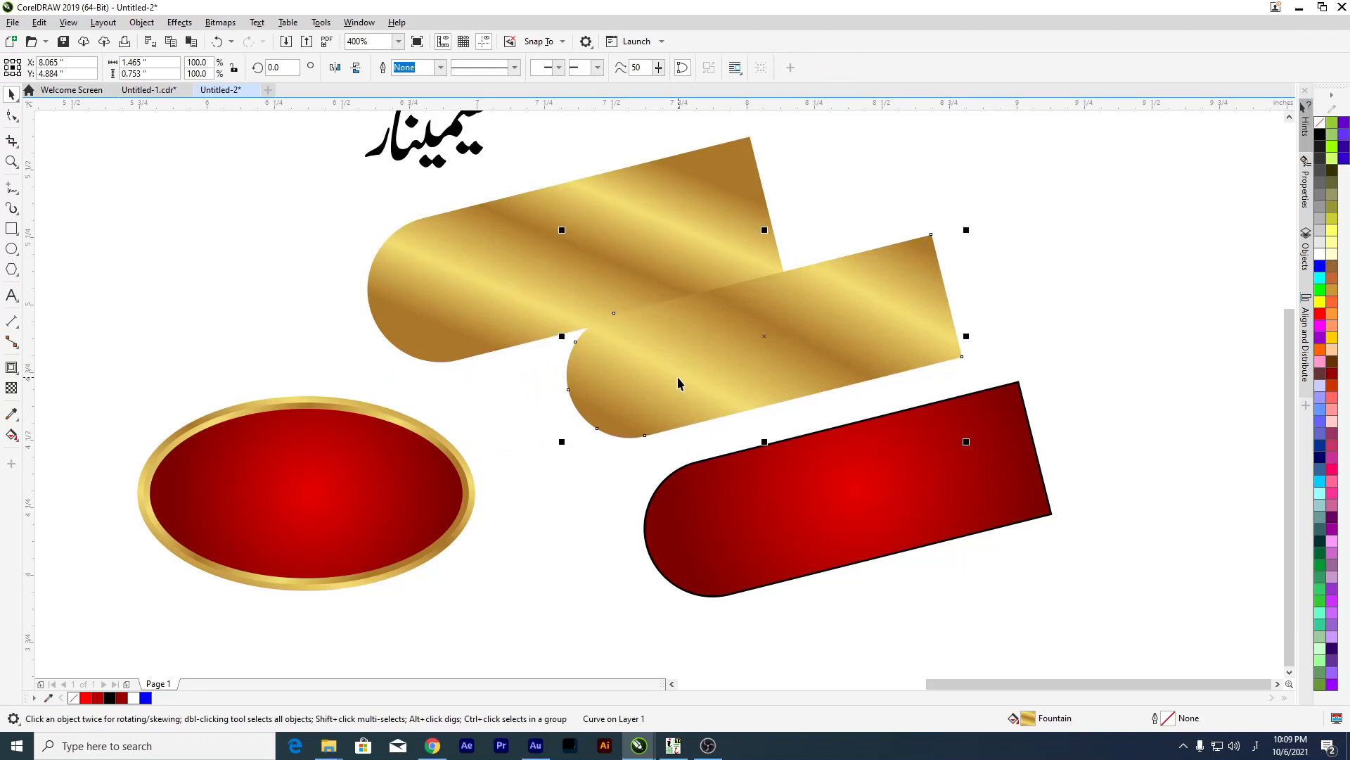
{"action": "key", "text": "g"}
{"action": "left_click_drag", "start_coordinate": [844, 203], "coordinate": [507, 384]}
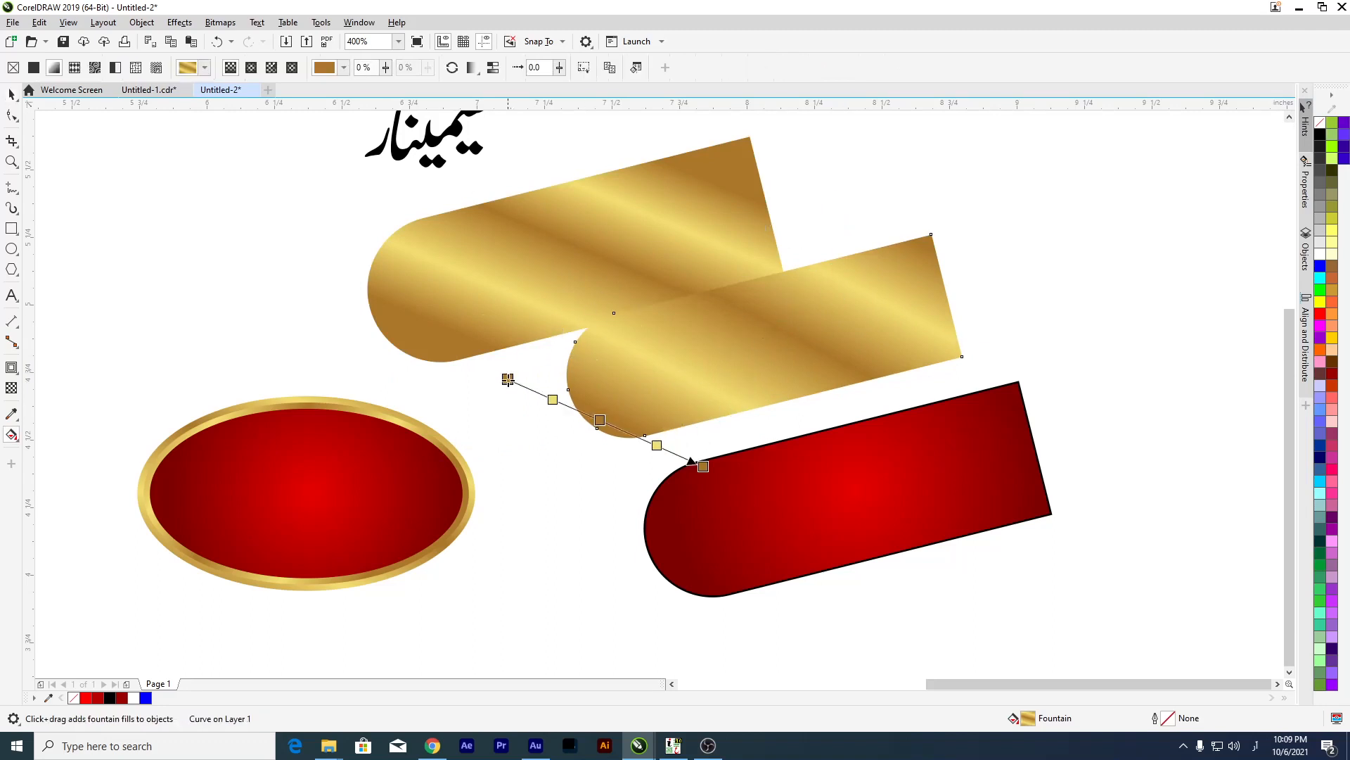
{"action": "left_click_drag", "start_coordinate": [884, 252], "coordinate": [583, 444]}
{"action": "left_click_drag", "start_coordinate": [885, 255], "coordinate": [873, 213]}
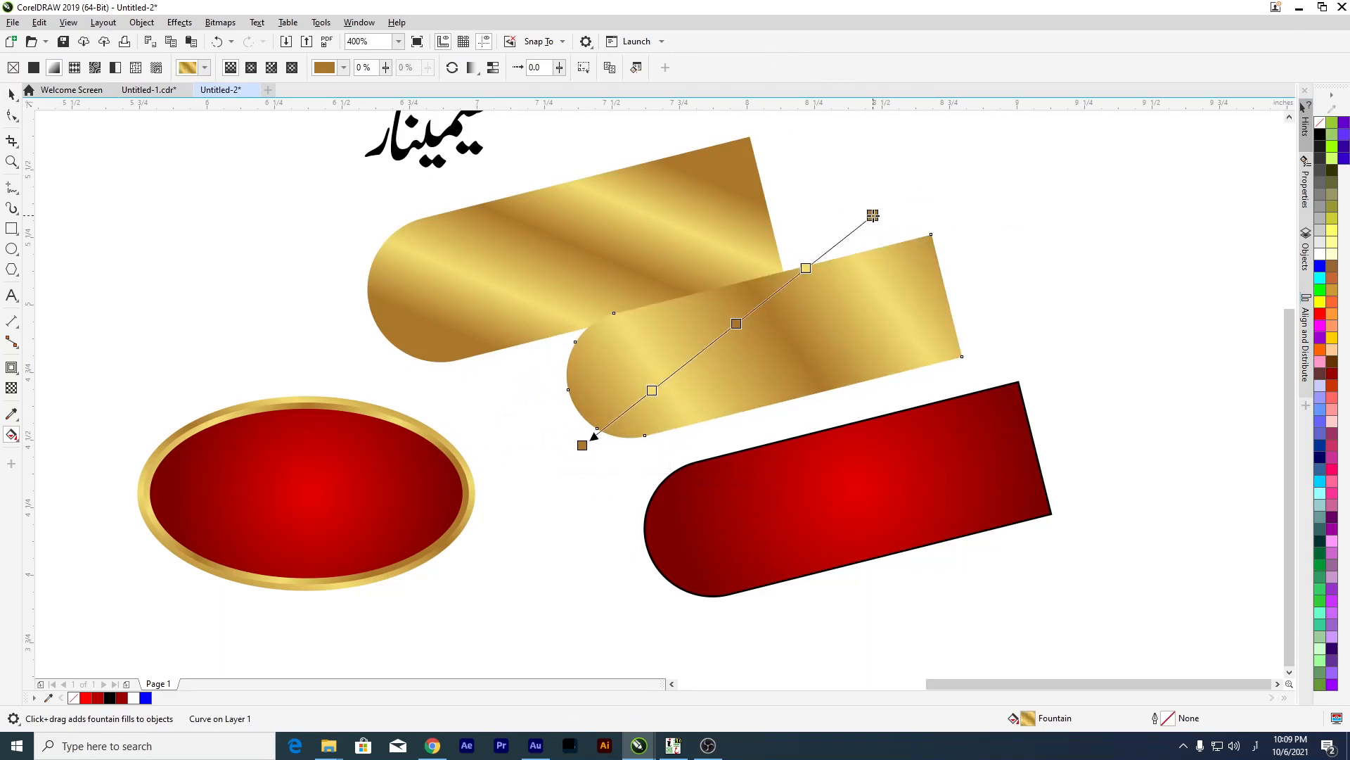
{"action": "left_click_drag", "start_coordinate": [581, 444], "coordinate": [626, 480]}
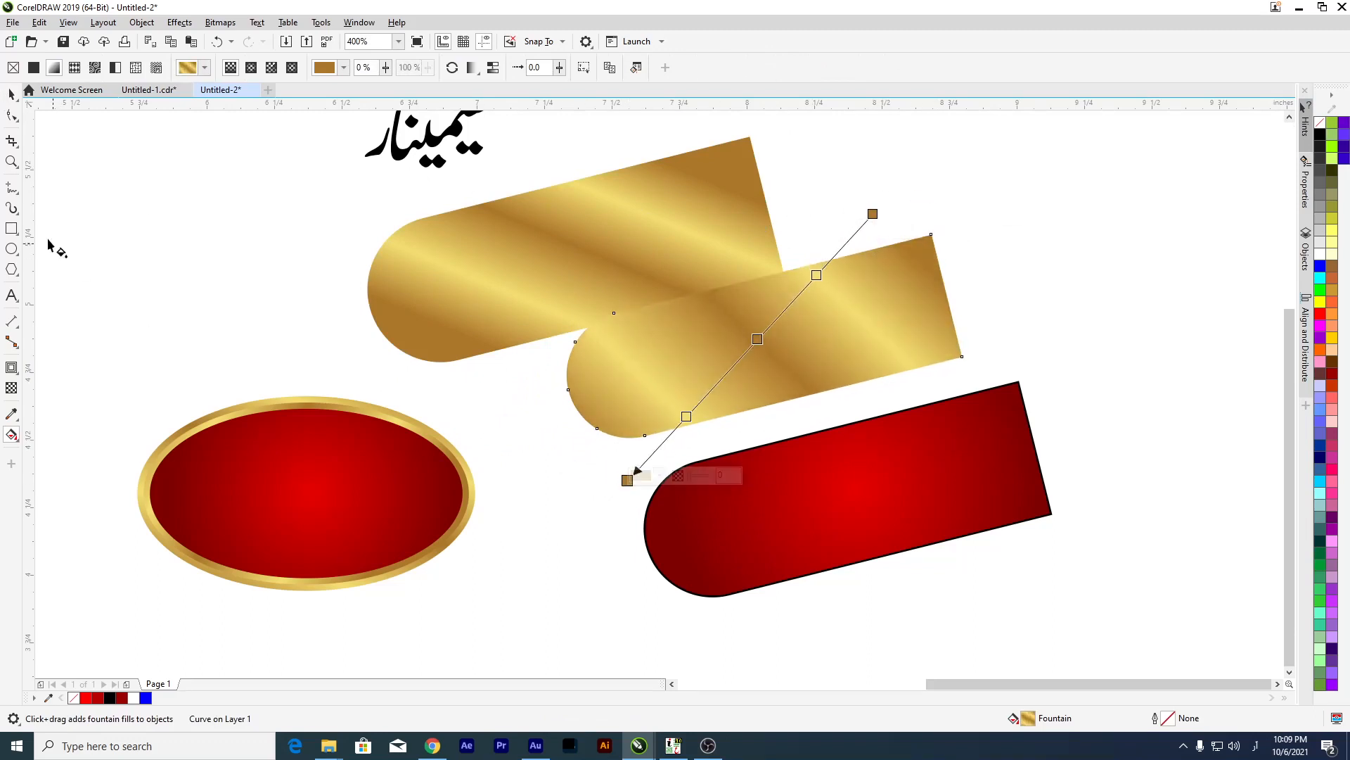
Centre the smaller gold shape and the red shape horizontally and vertically on the largest gold shape.
{"action": "left_click", "coordinate": [11, 93]}
{"action": "left_click", "coordinate": [445, 310], "text": "shift"}
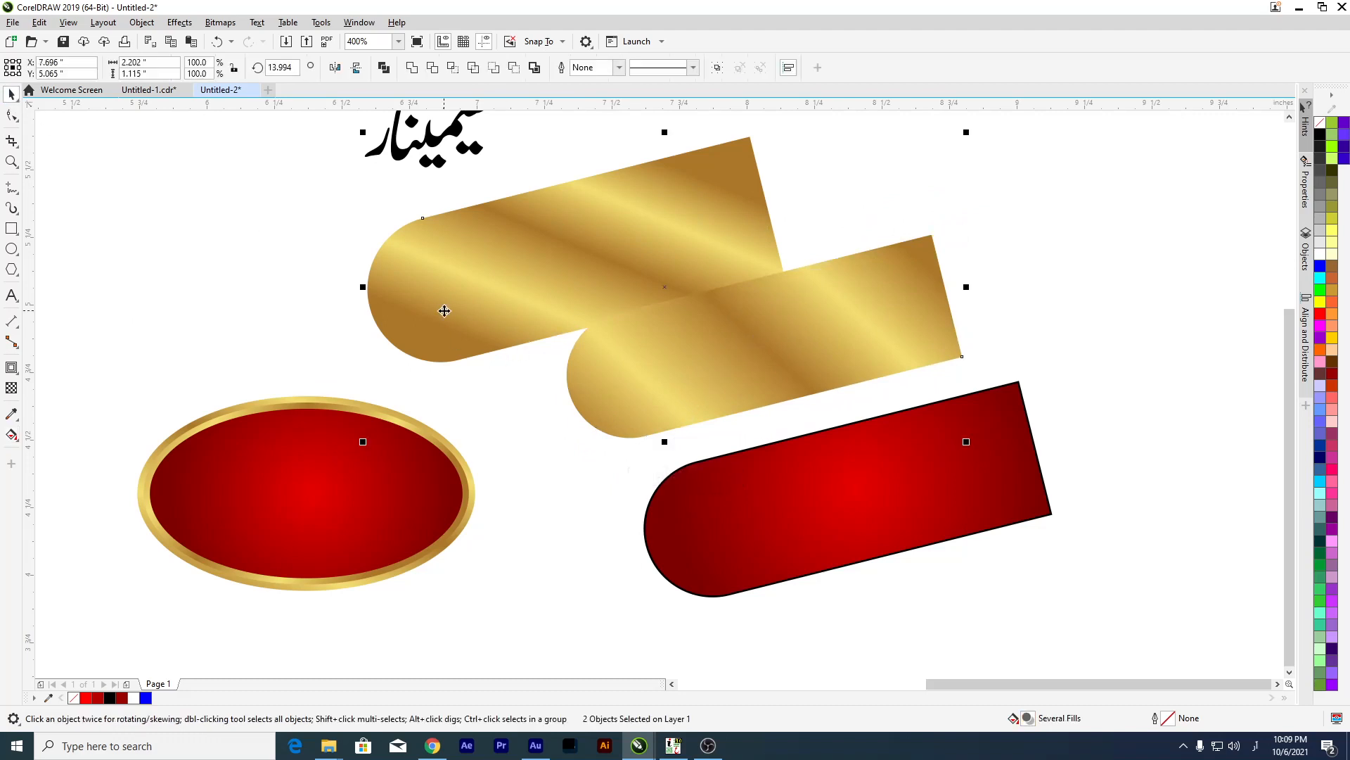
{"action": "key", "text": "c"}
{"action": "key", "text": "e"}
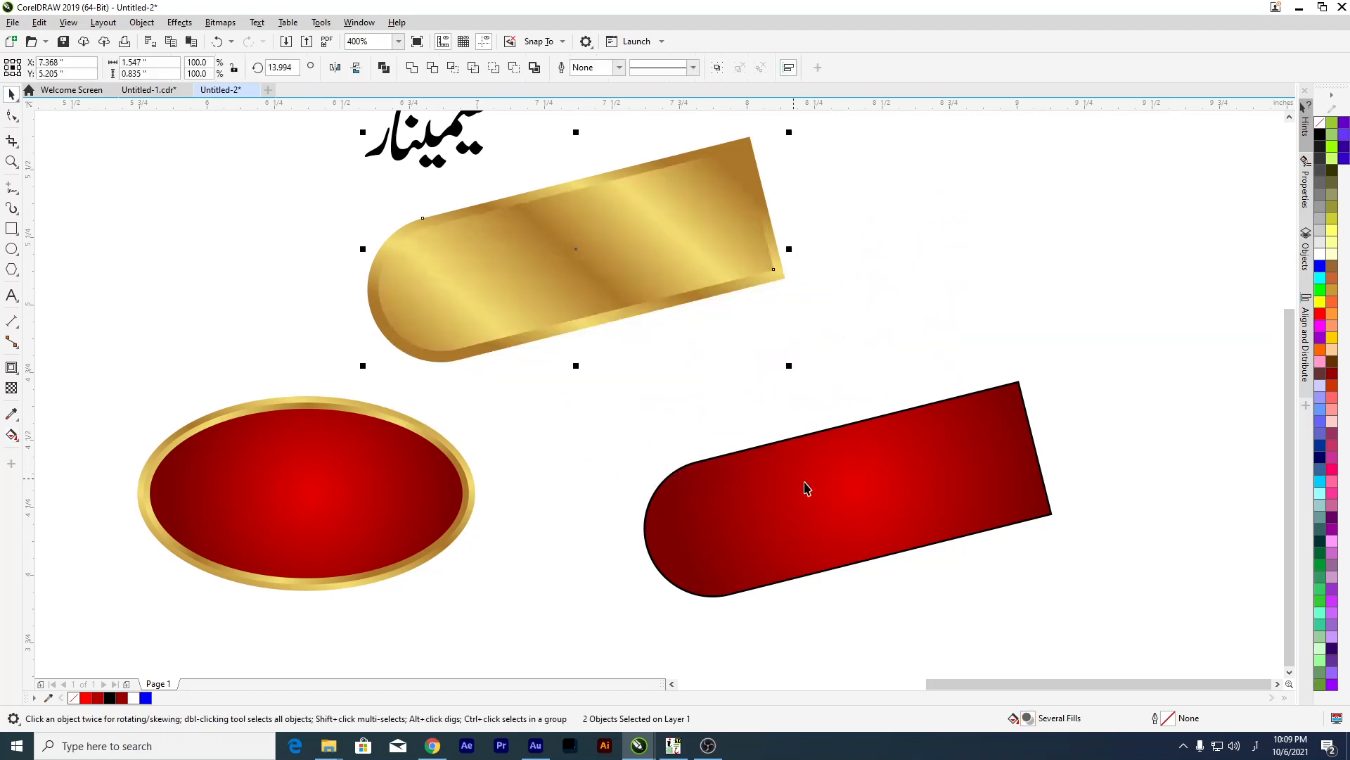
{"action": "left_click", "coordinate": [807, 488]}
{"action": "left_click", "coordinate": [618, 236], "text": "shift"}
{"action": "key", "text": "c"}
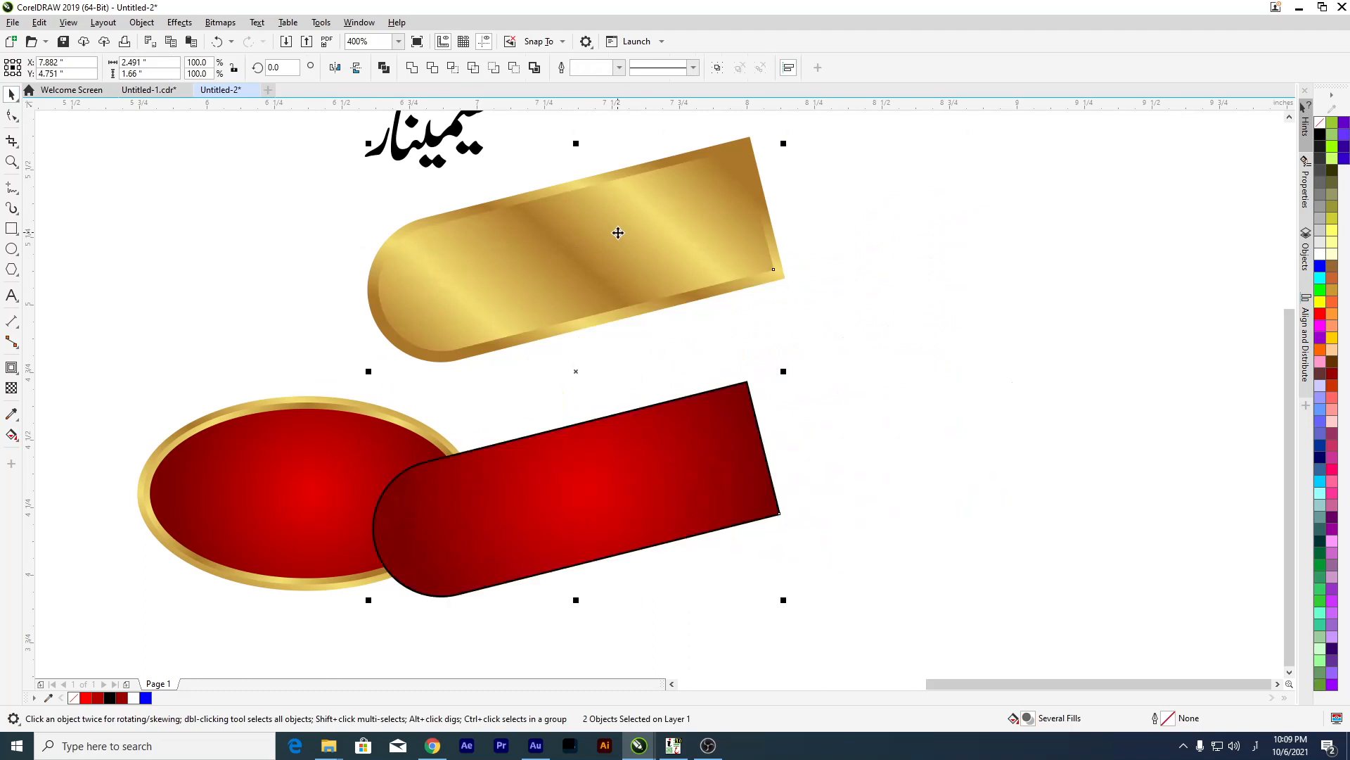
{"action": "key", "text": "e"}
{"action": "key", "text": "Escape"}
Move the smallest gold shape off the stack toward the lower right and copy the red radial fill onto it.
{"action": "scroll", "coordinate": [689, 155], "scroll_direction": "up", "scroll_amount": 2}
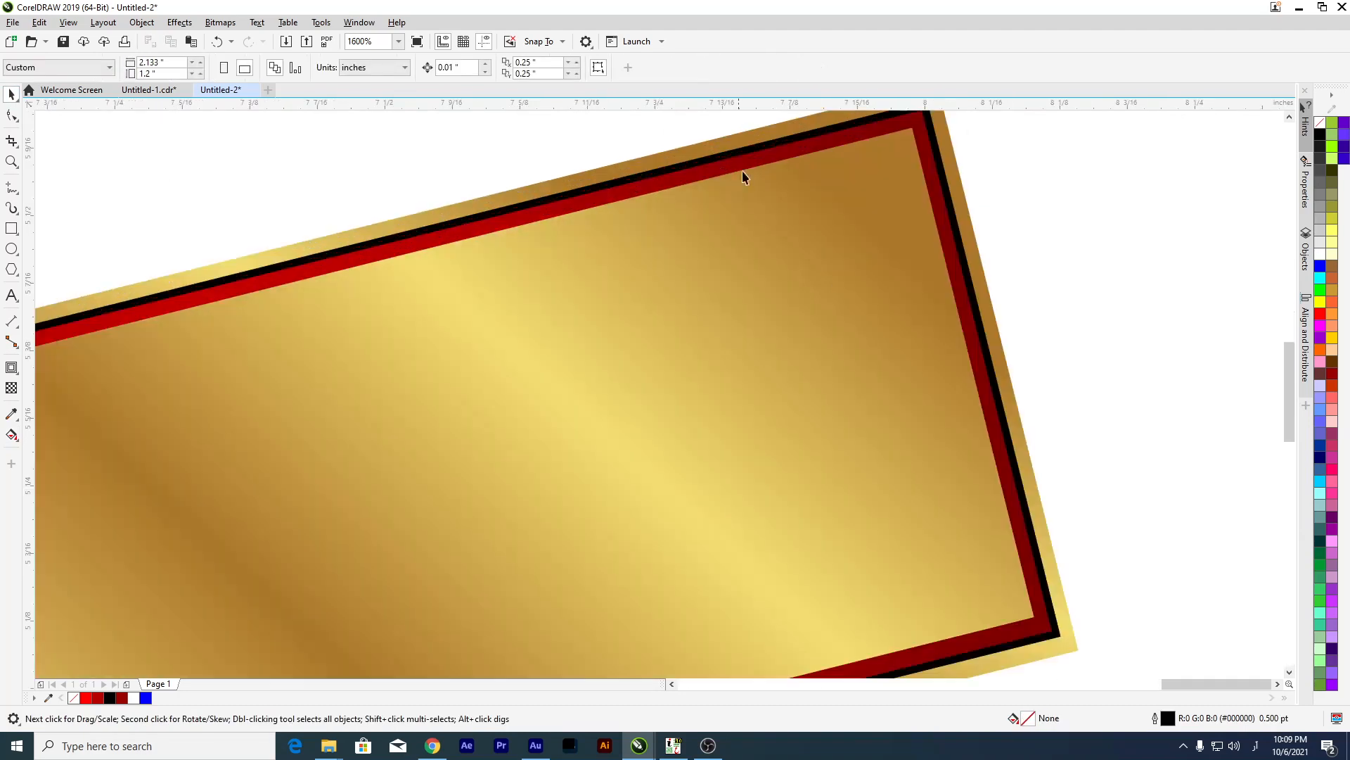
{"action": "scroll", "coordinate": [732, 172], "scroll_direction": "down", "scroll_amount": 1}
{"action": "left_click_drag", "start_coordinate": [600, 304], "coordinate": [828, 467]}
{"action": "left_click_drag", "start_coordinate": [559, 358], "coordinate": [739, 526]}
{"action": "scroll", "coordinate": [739, 526], "scroll_direction": "down", "scroll_amount": 3}
{"action": "scroll", "coordinate": [798, 394], "scroll_direction": "up", "scroll_amount": 4}
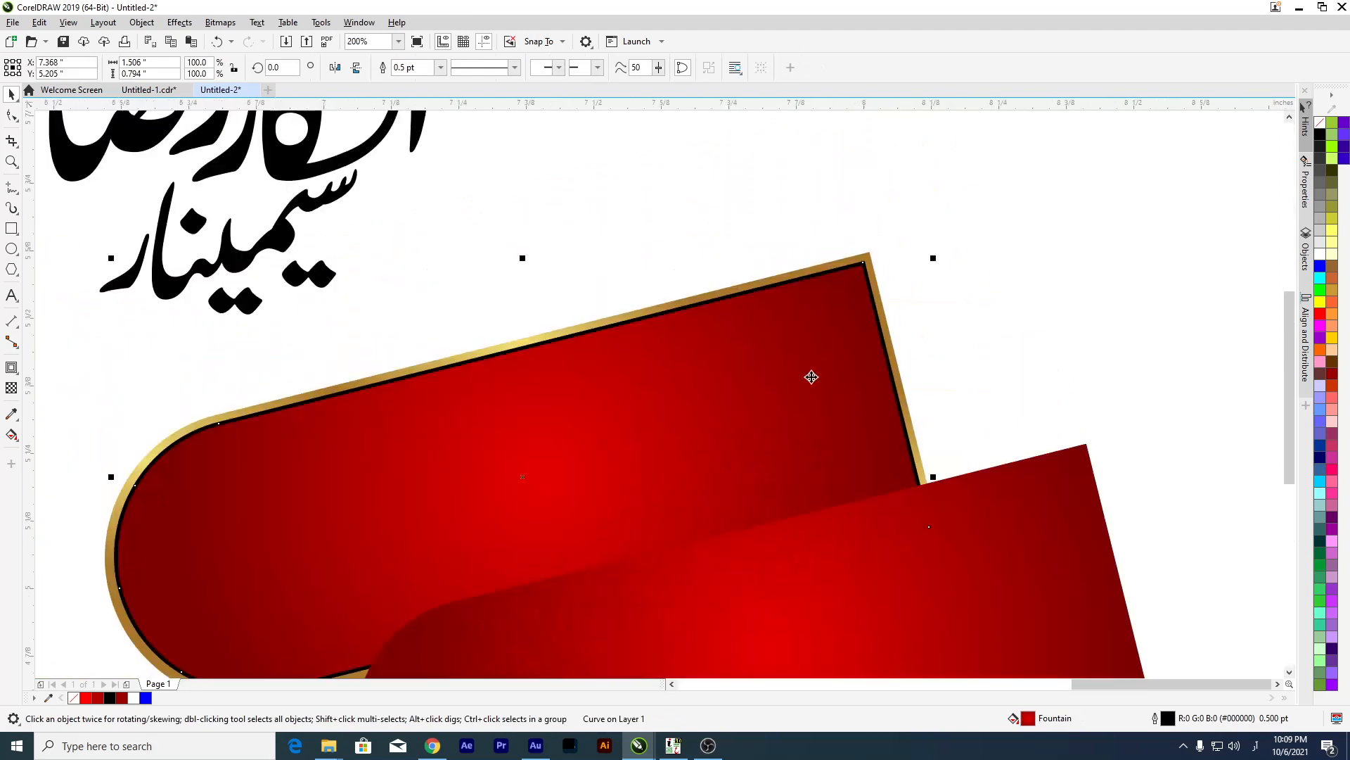
Copy the largest shape's gold gradient onto the black-outlined middle shape and remove its outline.
{"action": "left_click", "coordinate": [877, 204]}
{"action": "left_click_drag", "start_coordinate": [861, 200], "coordinate": [738, 365]}
{"action": "left_click", "coordinate": [704, 359]}
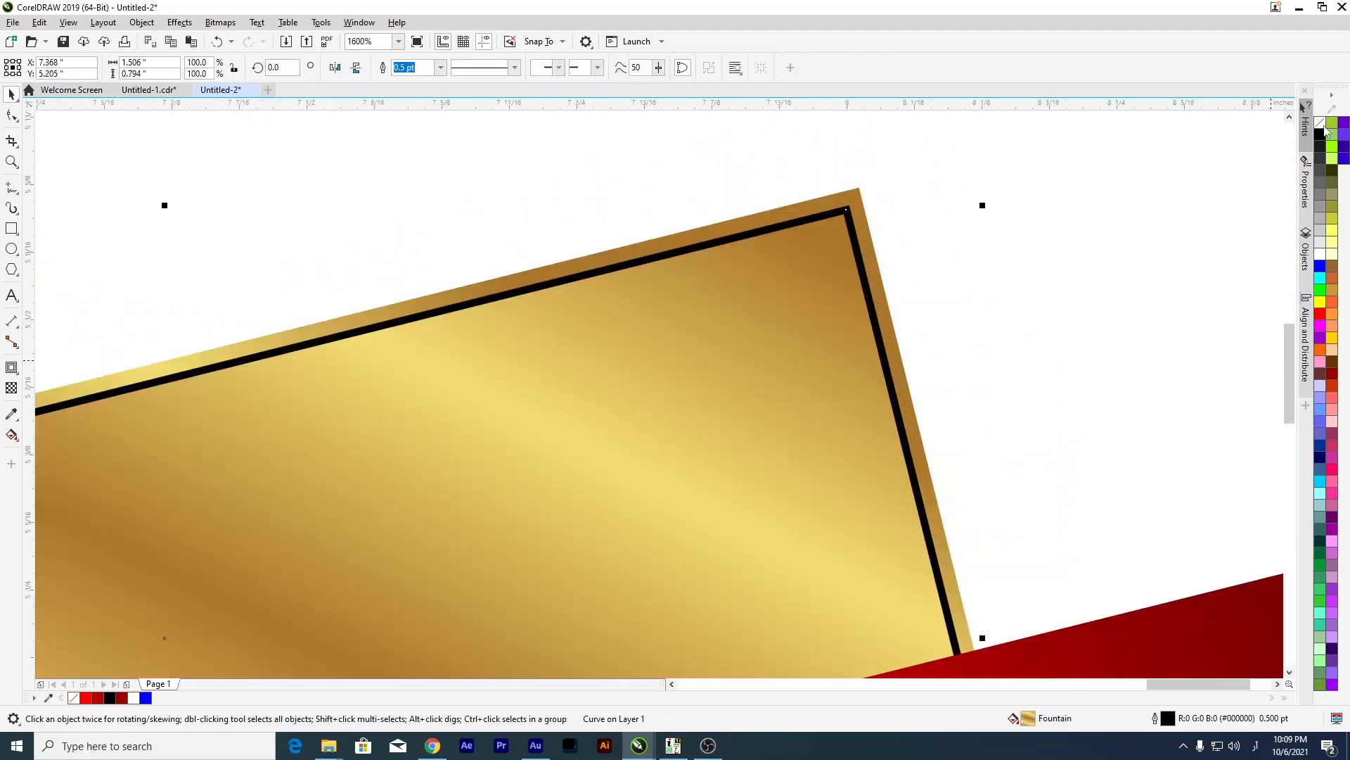
{"action": "right_click", "coordinate": [1320, 123]}
{"action": "left_click", "coordinate": [893, 323]}
{"action": "left_click", "coordinate": [732, 323]}
Redirect the middle shape's gold gradient to run lengthwise from the rounded end to just beyond the square end.
{"action": "scroll", "coordinate": [716, 338], "scroll_direction": "down", "scroll_amount": 2}
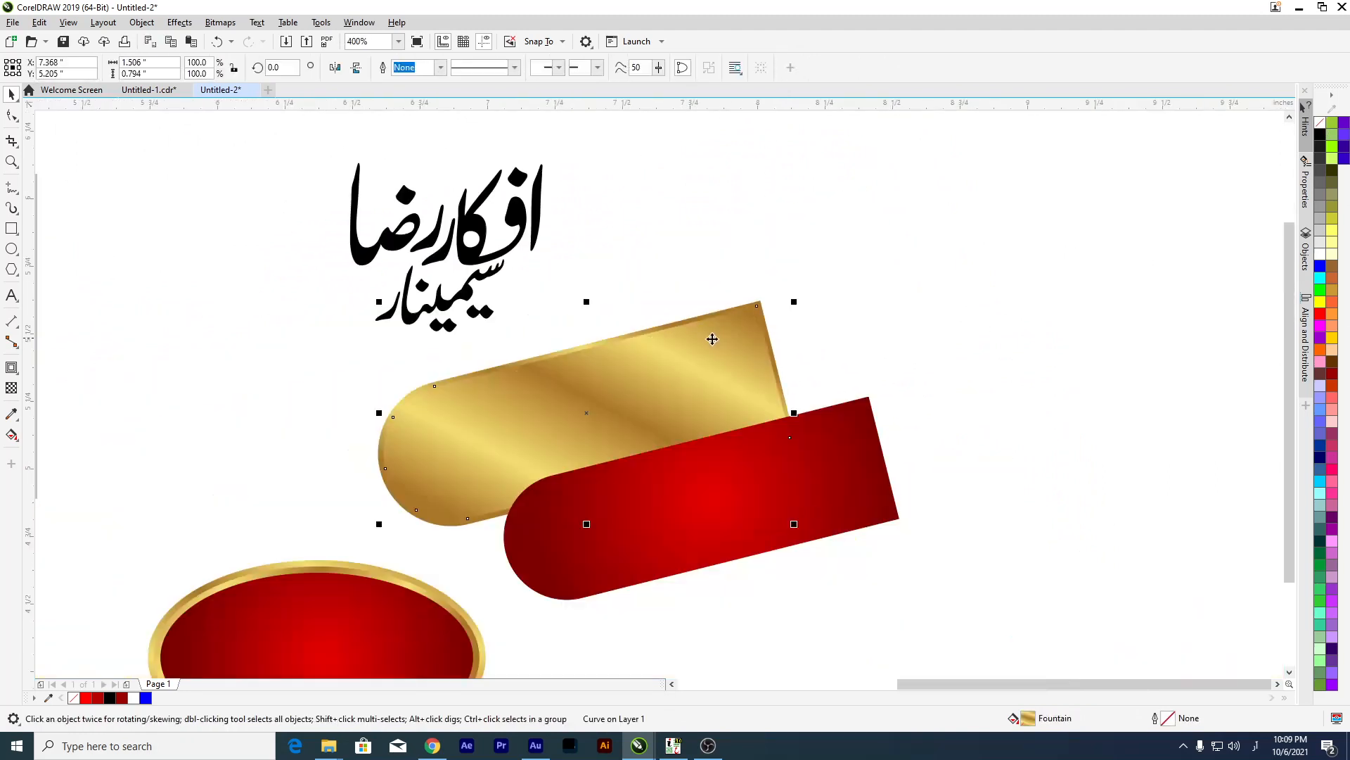
{"action": "key", "text": "g"}
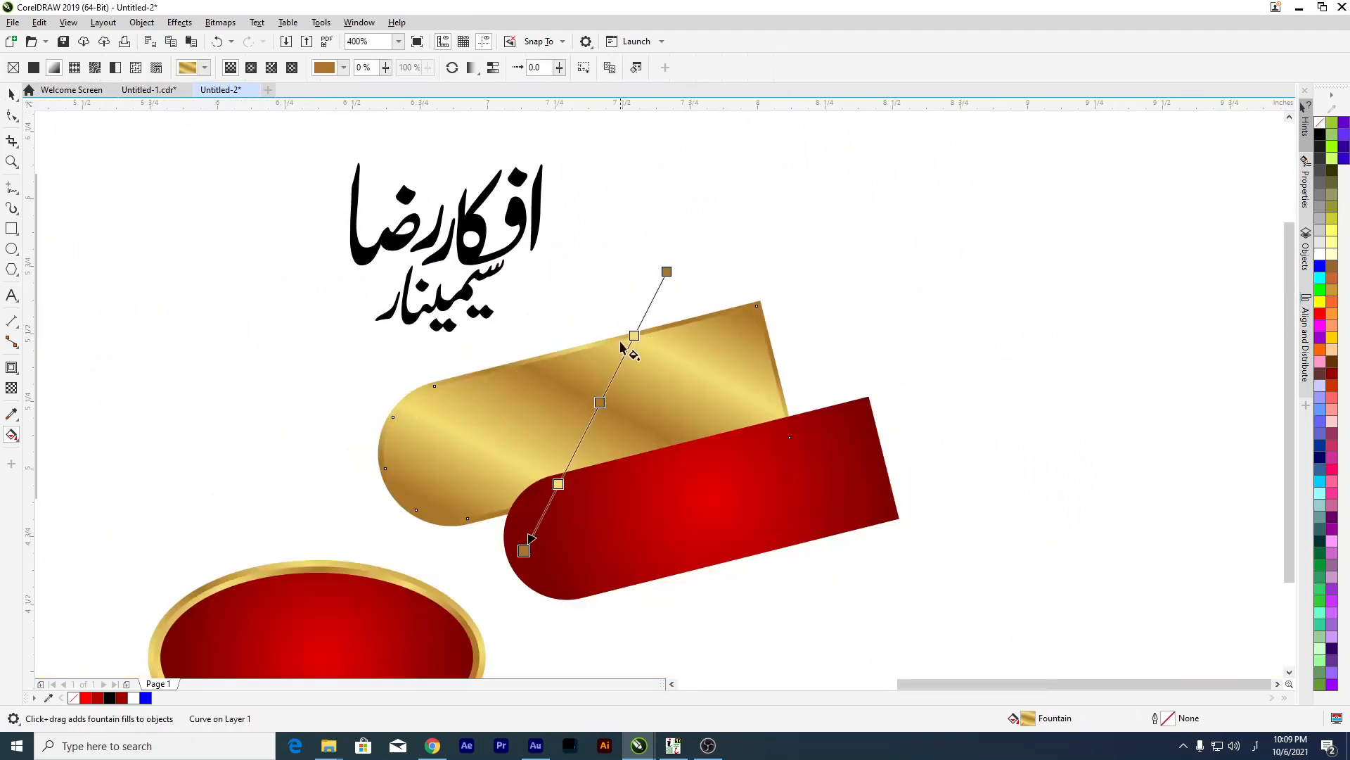
{"action": "left_click_drag", "start_coordinate": [661, 276], "coordinate": [308, 378]}
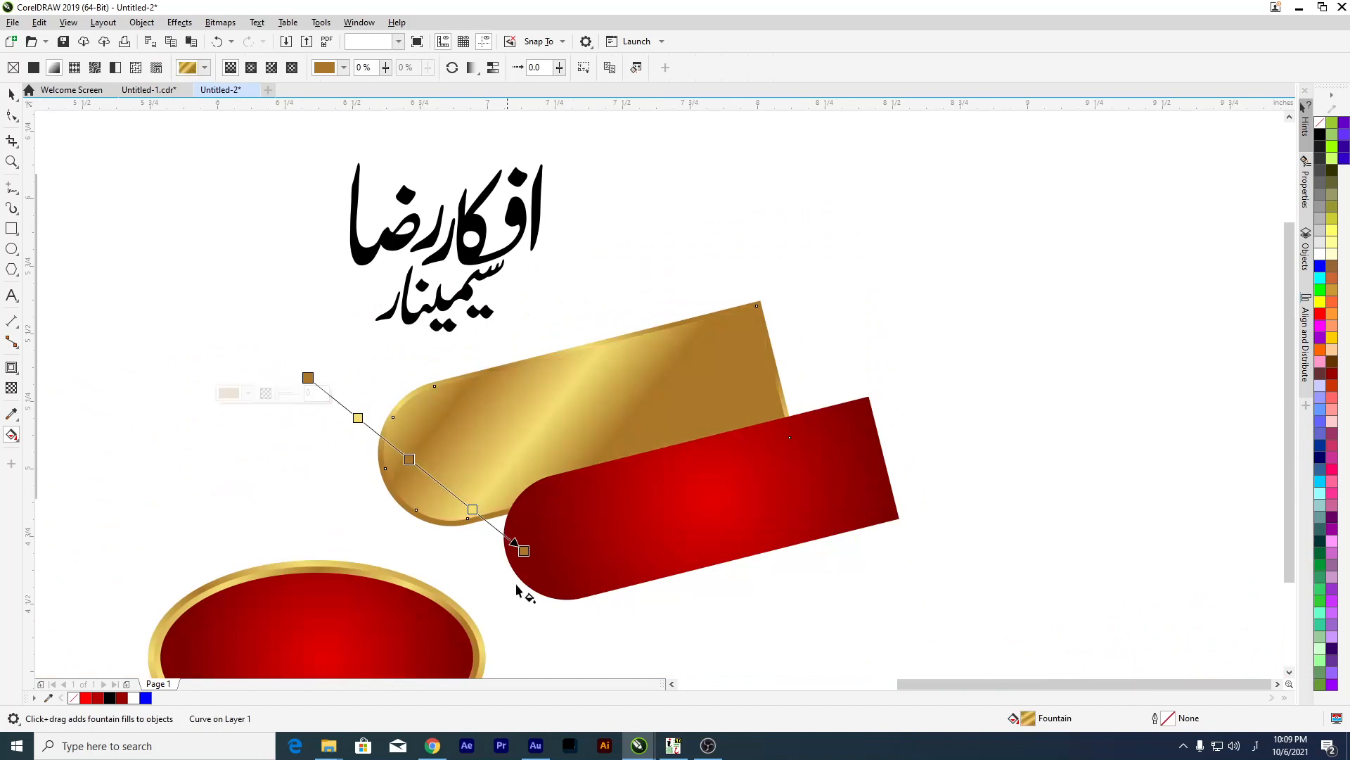
{"action": "left_click_drag", "start_coordinate": [524, 550], "coordinate": [844, 389]}
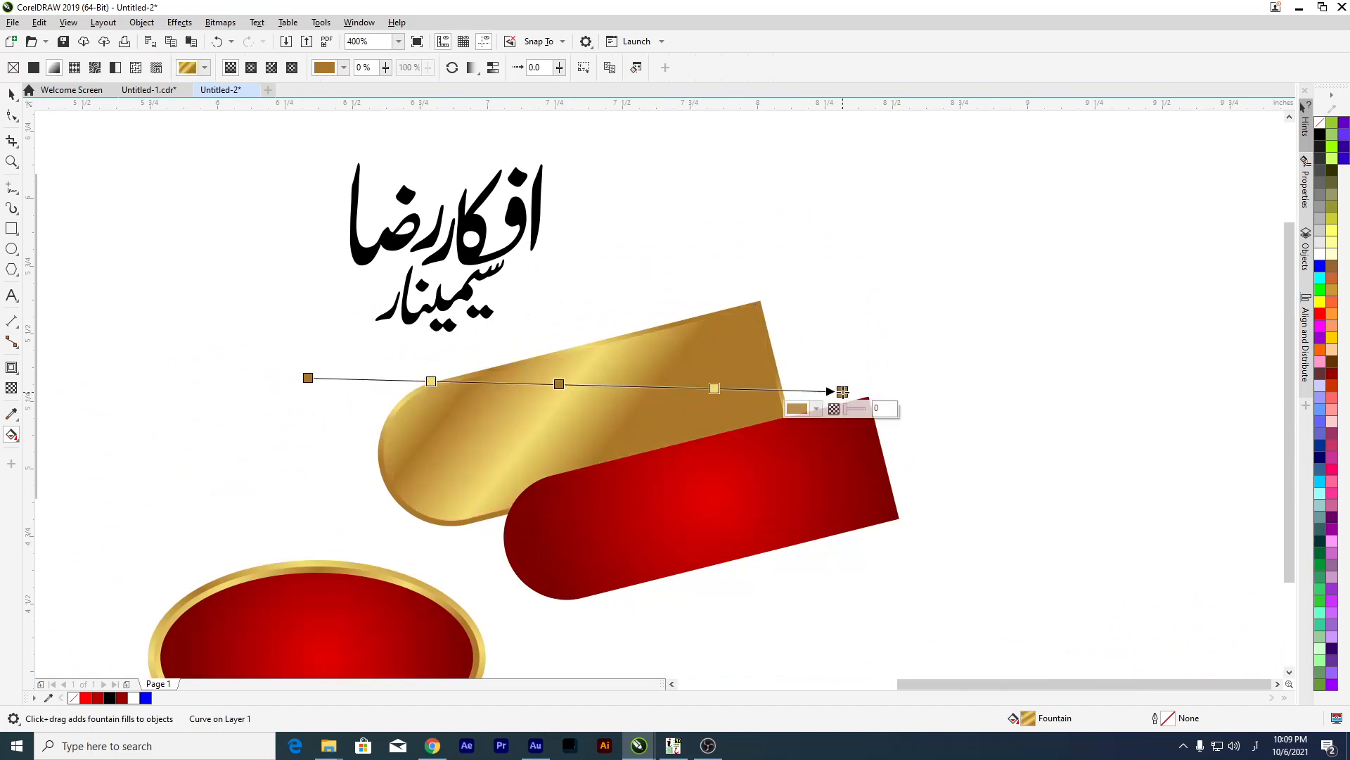
{"action": "scroll", "coordinate": [742, 285], "scroll_direction": "down", "scroll_amount": 2}
{"action": "scroll", "coordinate": [626, 341], "scroll_direction": "up", "scroll_amount": 2}
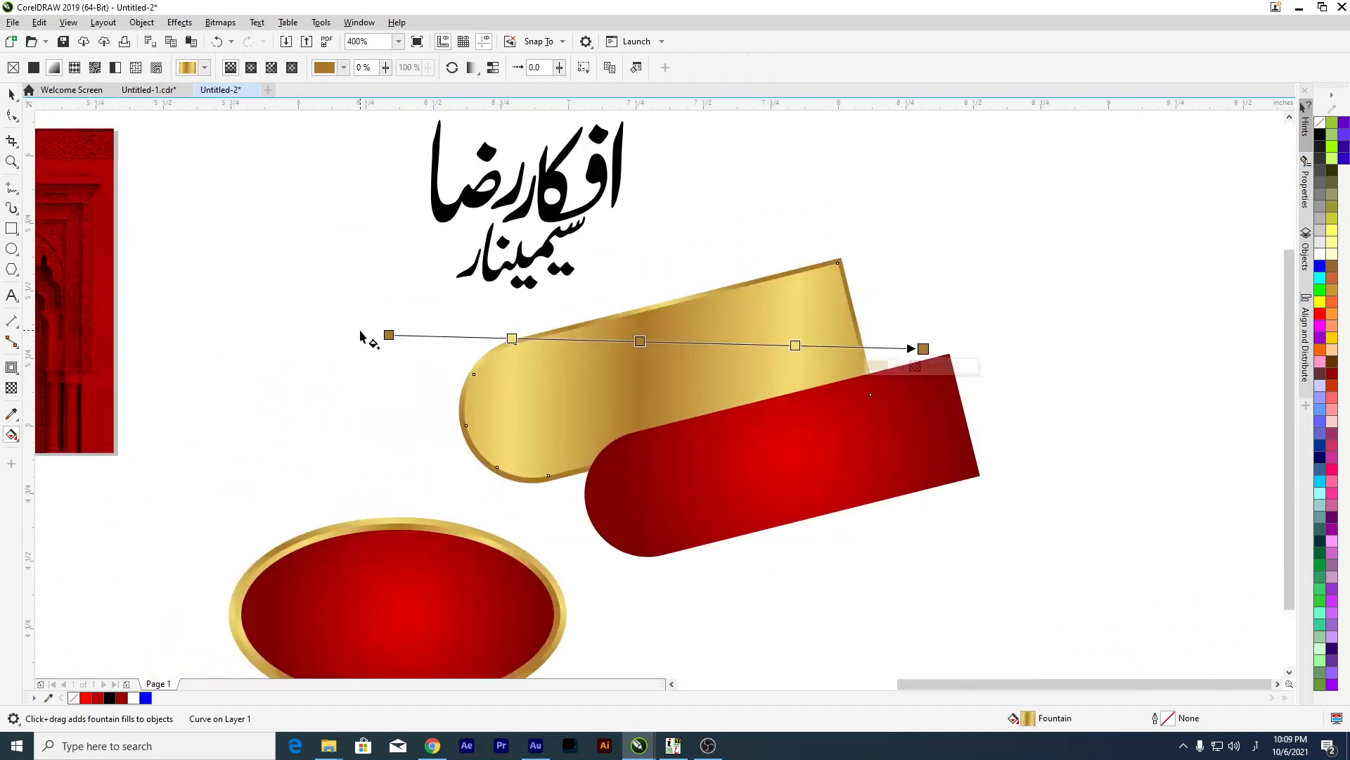
{"action": "left_click_drag", "start_coordinate": [388, 333], "coordinate": [440, 382]}
{"action": "scroll", "coordinate": [882, 356], "scroll_direction": "up", "scroll_amount": 2}
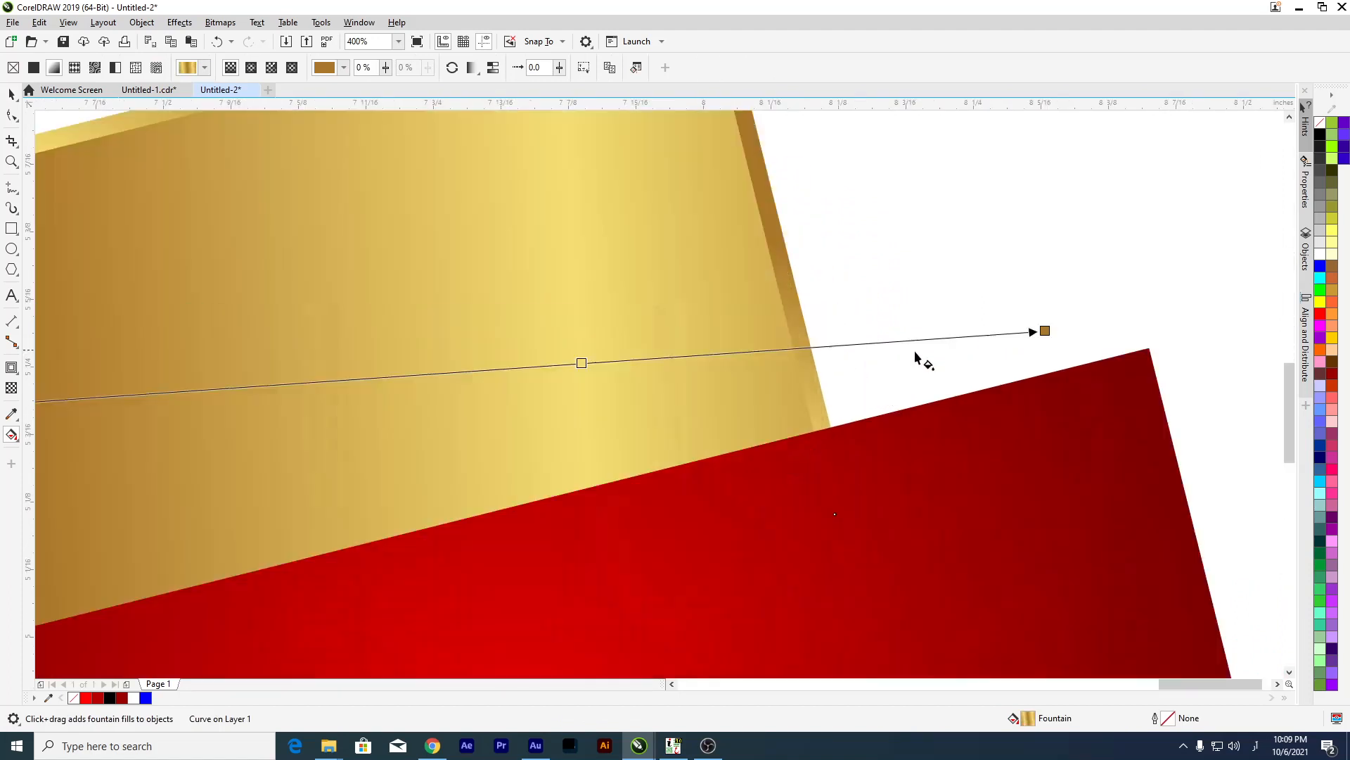
{"action": "left_click_drag", "start_coordinate": [1046, 332], "coordinate": [889, 304]}
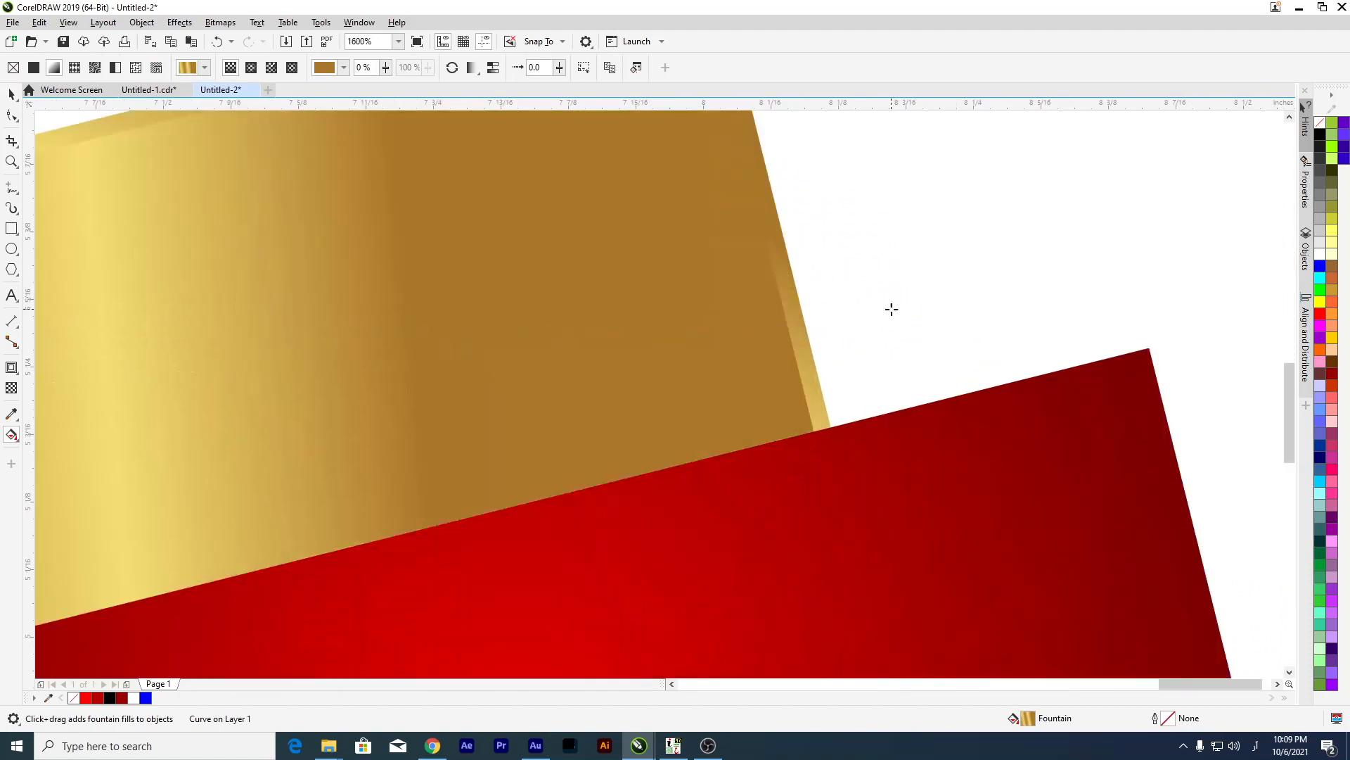
{"action": "scroll", "coordinate": [889, 304], "scroll_direction": "down", "scroll_amount": 1}
Reverse the middle shape's gold gradient and set it to Repeat and Mirror.
{"action": "left_click", "coordinate": [452, 67]}
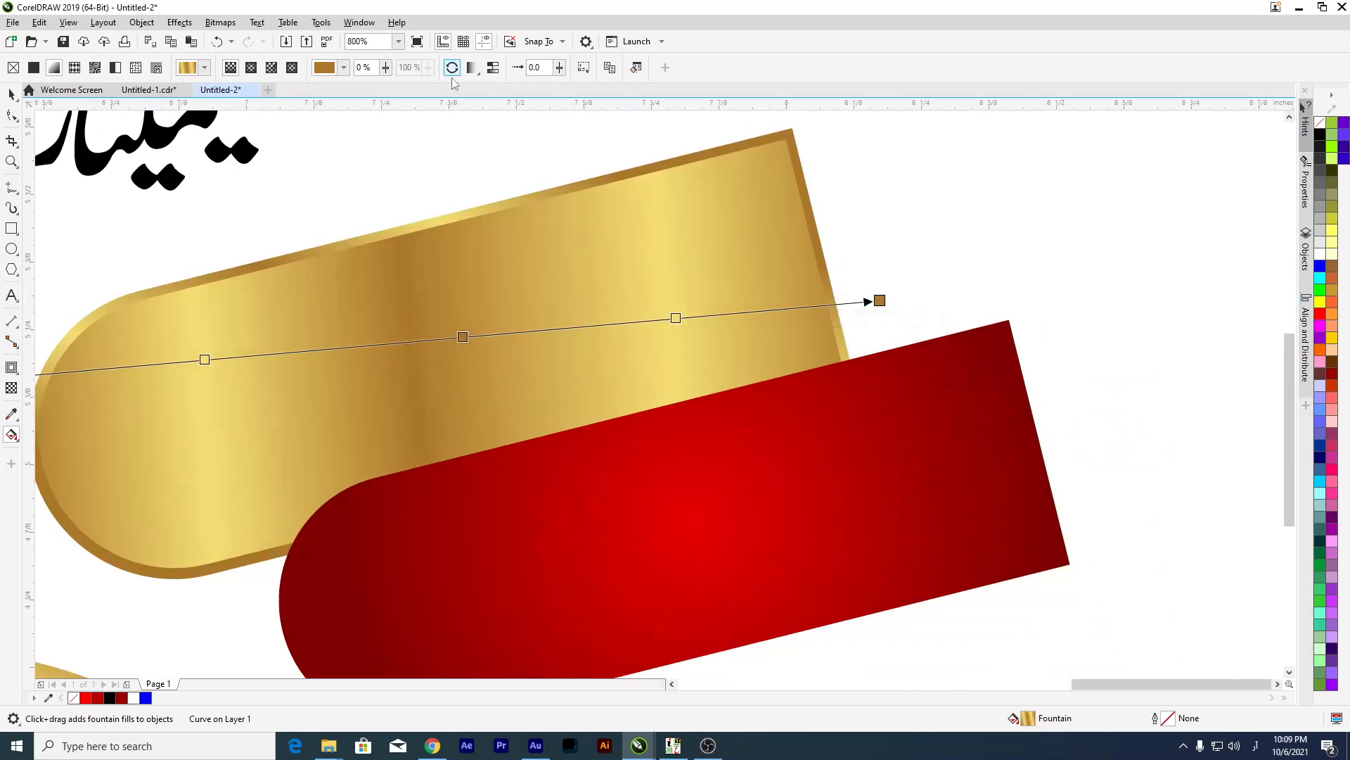
{"action": "left_click", "coordinate": [473, 68]}
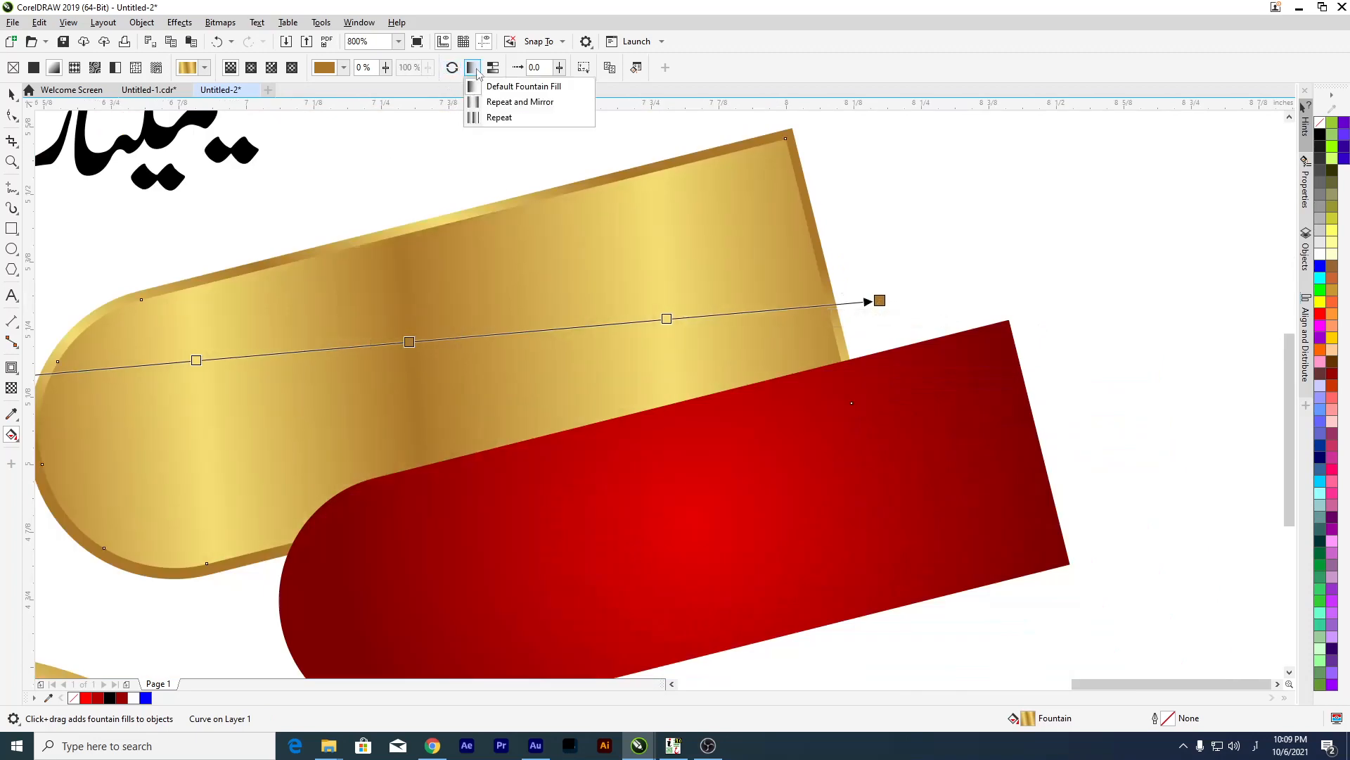
{"action": "left_click", "coordinate": [502, 102]}
Shorten the middle shape's gradient and angle it slightly downward to produce repeating, slanted gold bands.
{"action": "left_click_drag", "start_coordinate": [880, 301], "coordinate": [323, 331]}
{"action": "scroll", "coordinate": [546, 302], "scroll_direction": "down", "scroll_amount": 2}
{"action": "scroll", "coordinate": [498, 301], "scroll_direction": "up", "scroll_amount": 1}
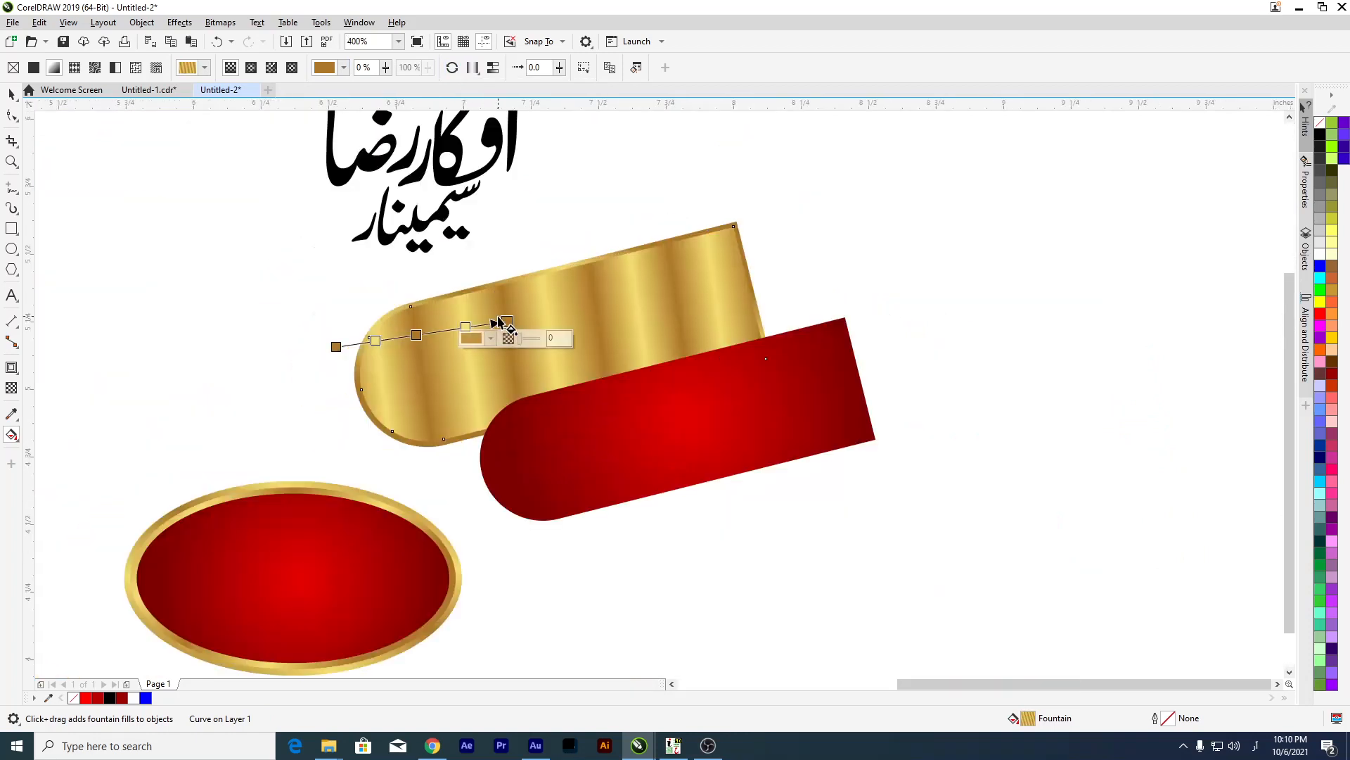
{"action": "left_click_drag", "start_coordinate": [505, 321], "coordinate": [528, 380]}
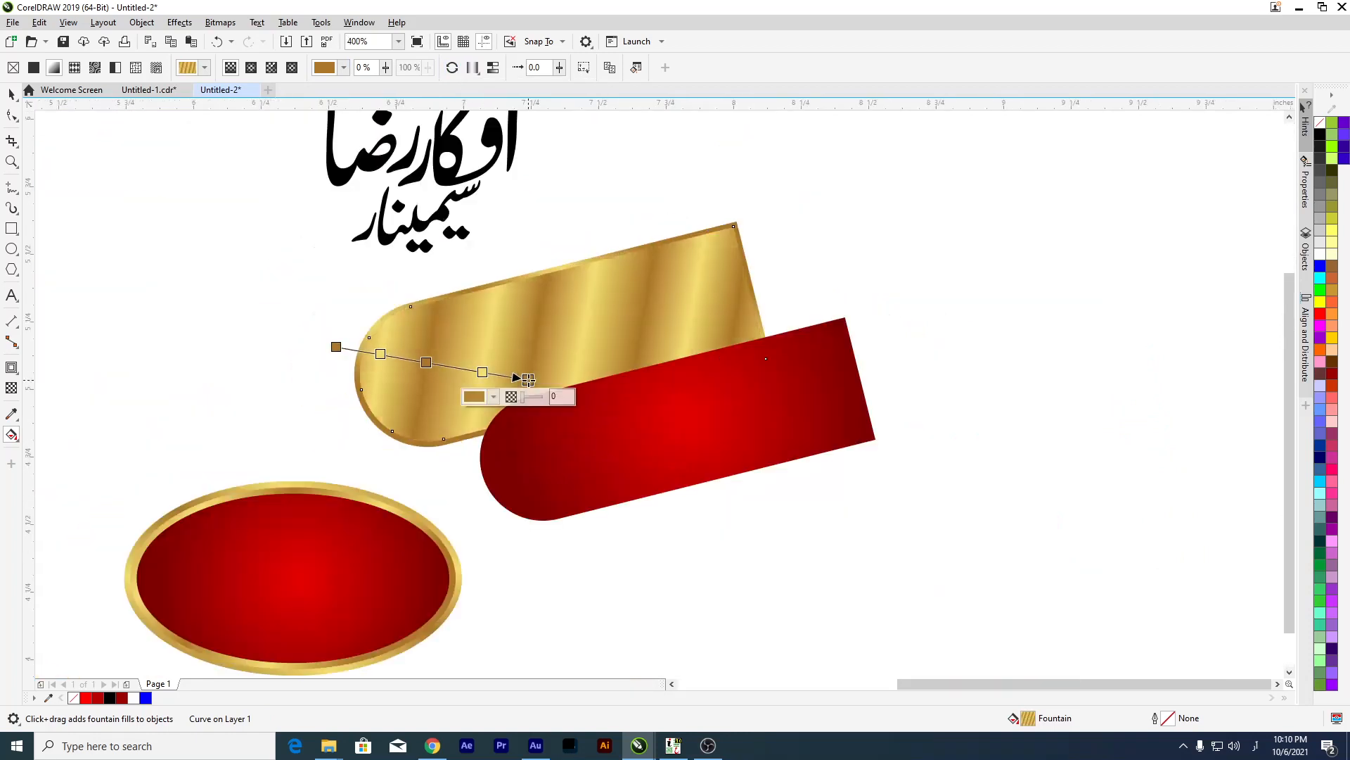
Centre the red radial-filled shape horizontally and vertically on the gold-banded round-ended shape.
{"action": "left_click", "coordinate": [12, 94]}
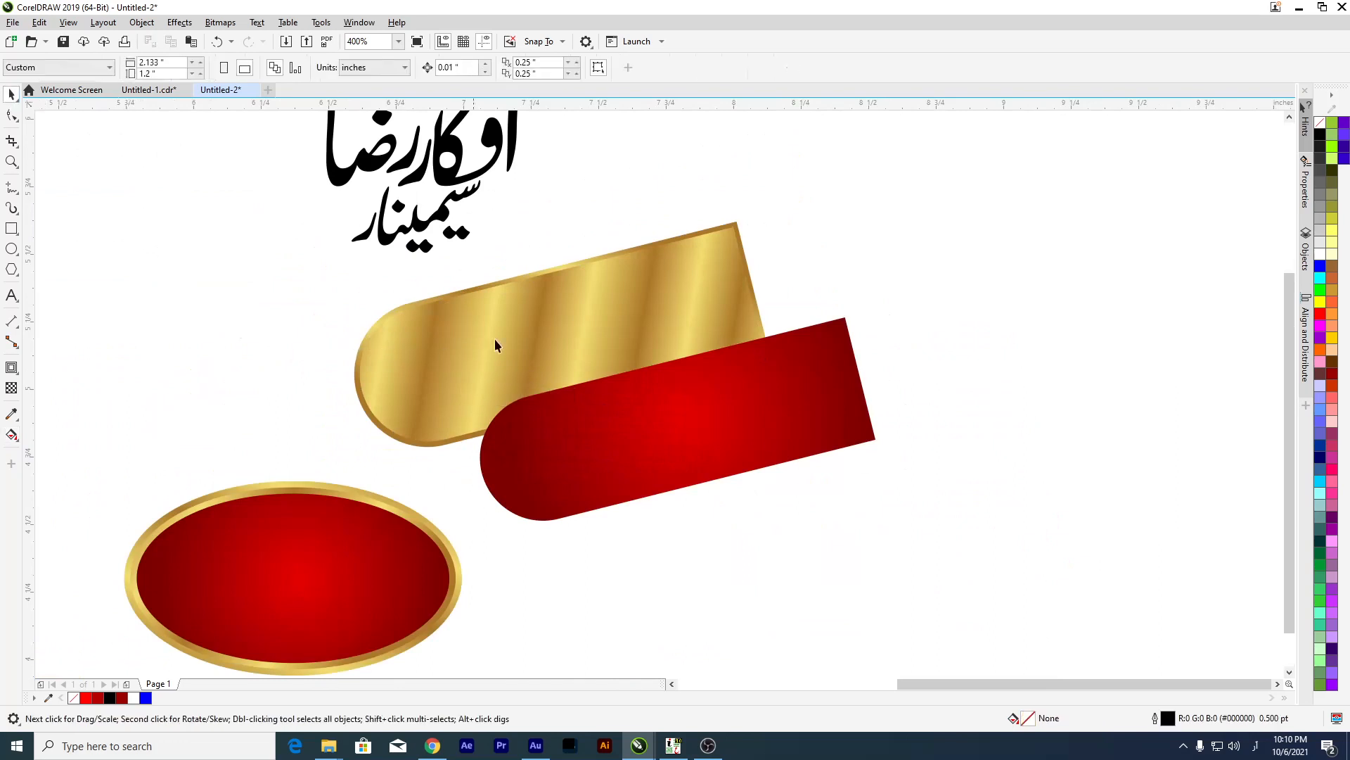
{"action": "scroll", "coordinate": [555, 318], "scroll_direction": "up", "scroll_amount": 1}
{"action": "left_click", "coordinate": [535, 223]}
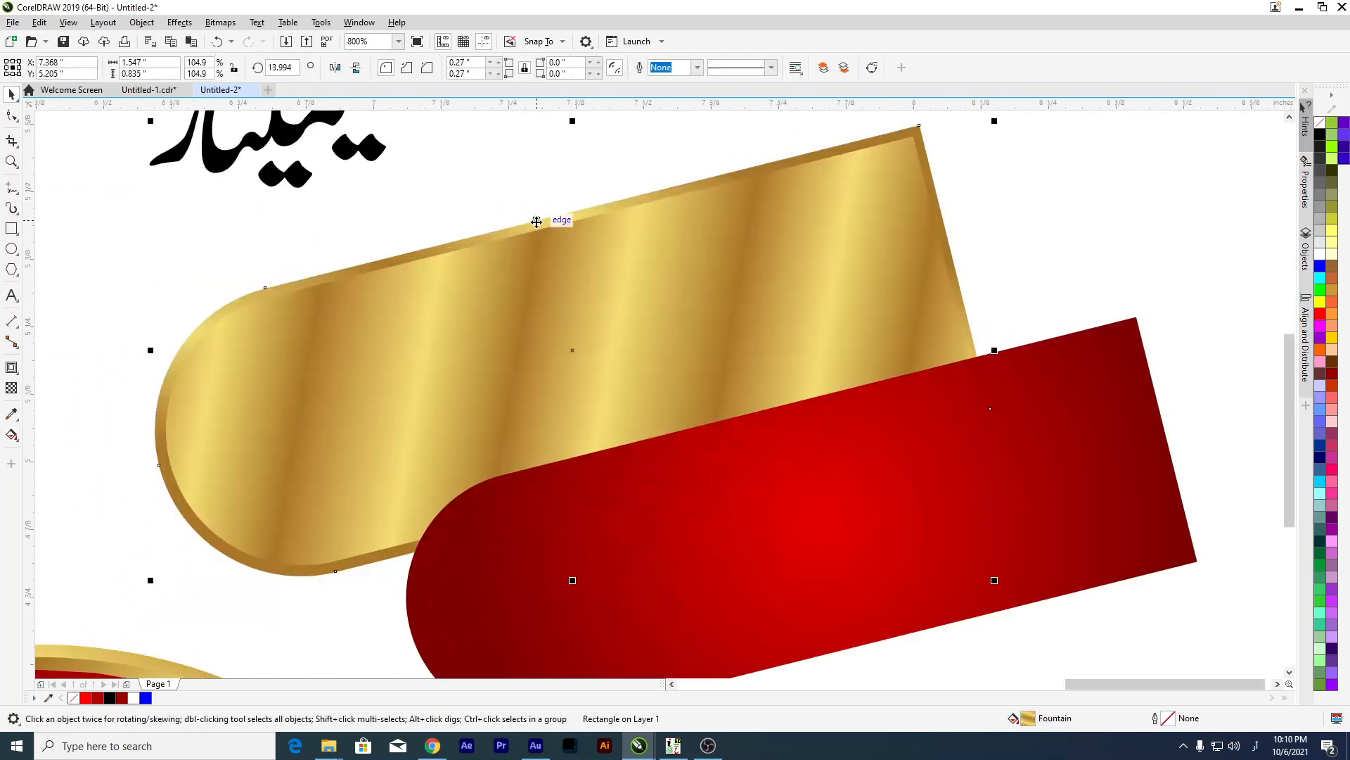
{"action": "scroll", "coordinate": [462, 256], "scroll_direction": "down", "scroll_amount": 1}
{"action": "left_click", "coordinate": [707, 457]}
{"action": "left_click", "coordinate": [673, 403]}
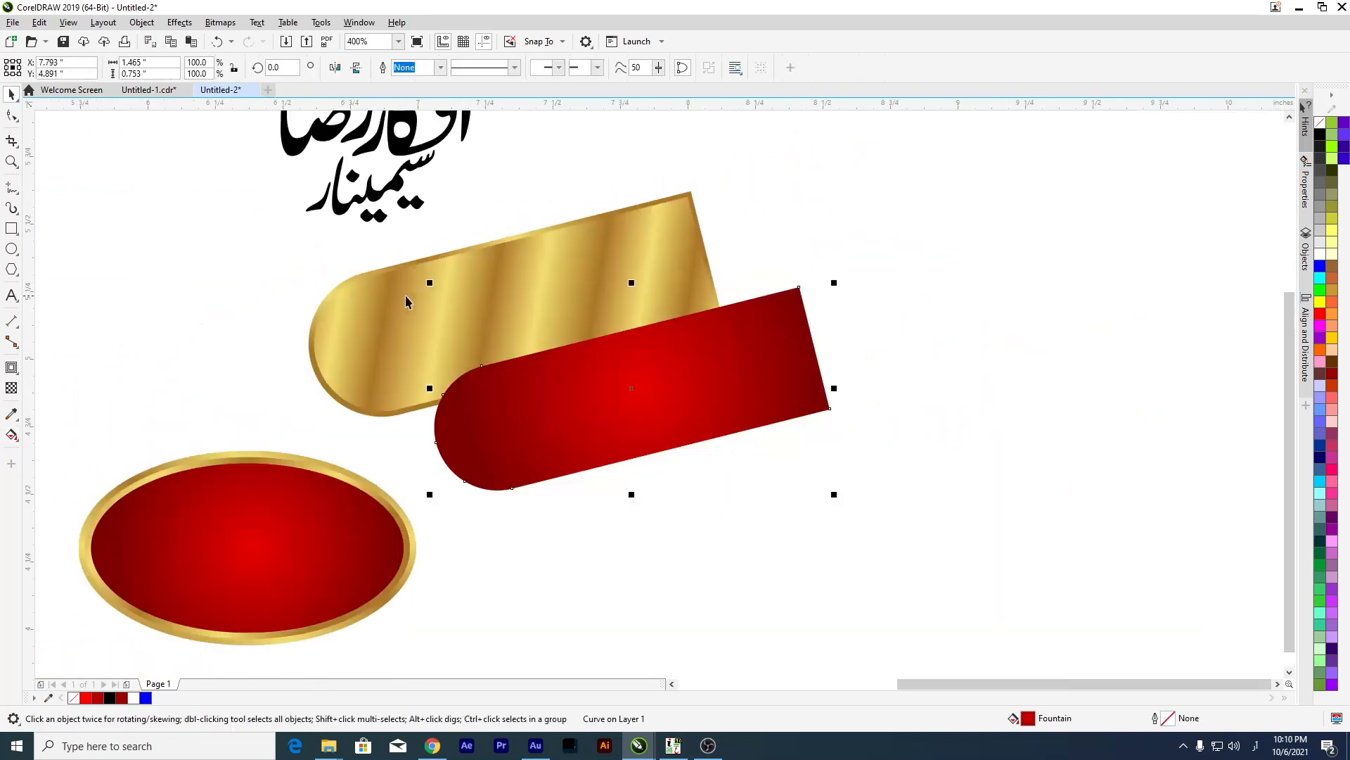
{"action": "left_click", "coordinate": [383, 296], "text": "shift"}
{"action": "key", "text": "c"}
{"action": "key", "text": "e"}
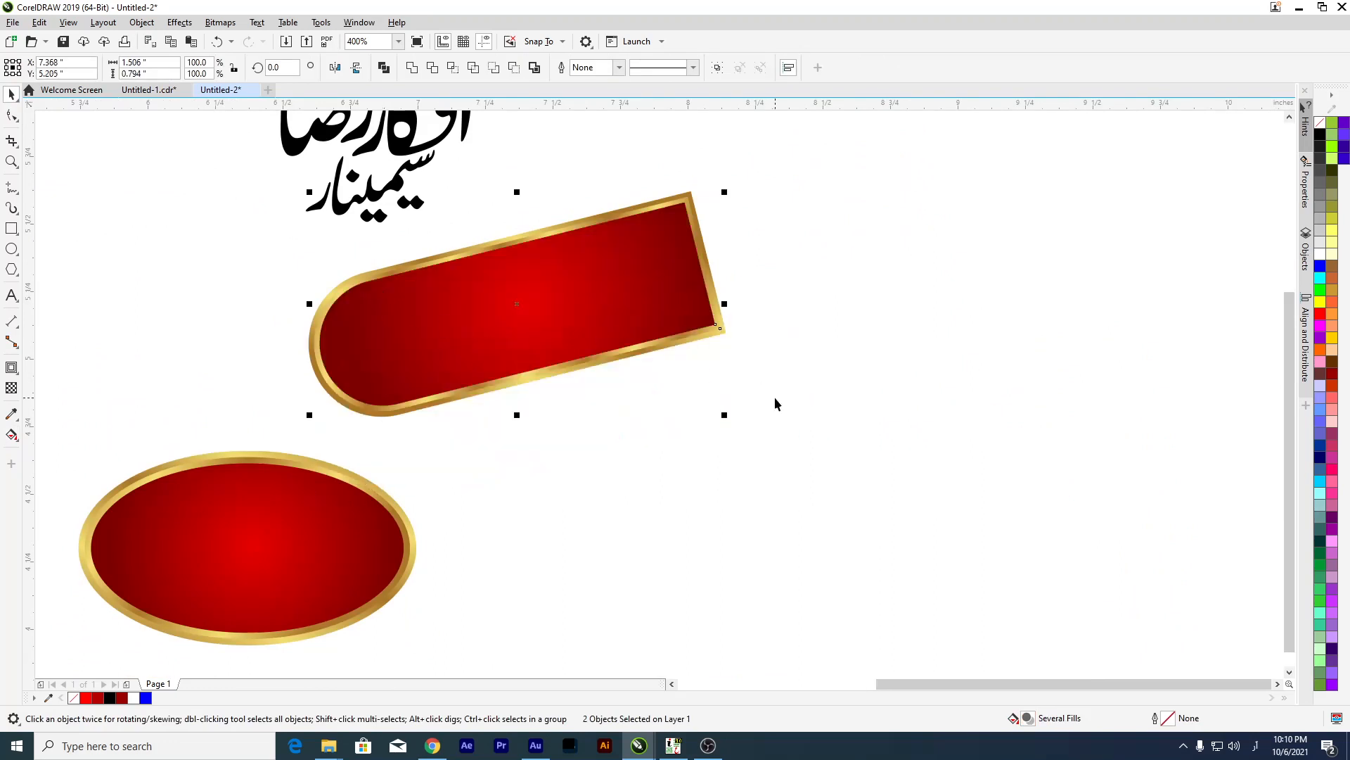
{"action": "left_click", "coordinate": [794, 210]}
Move the complete gold-bordered banner onto the mosque poster and enlarge it to about 1.64 × 0.89 in.
{"action": "left_click_drag", "start_coordinate": [173, 443], "coordinate": [247, 470]}
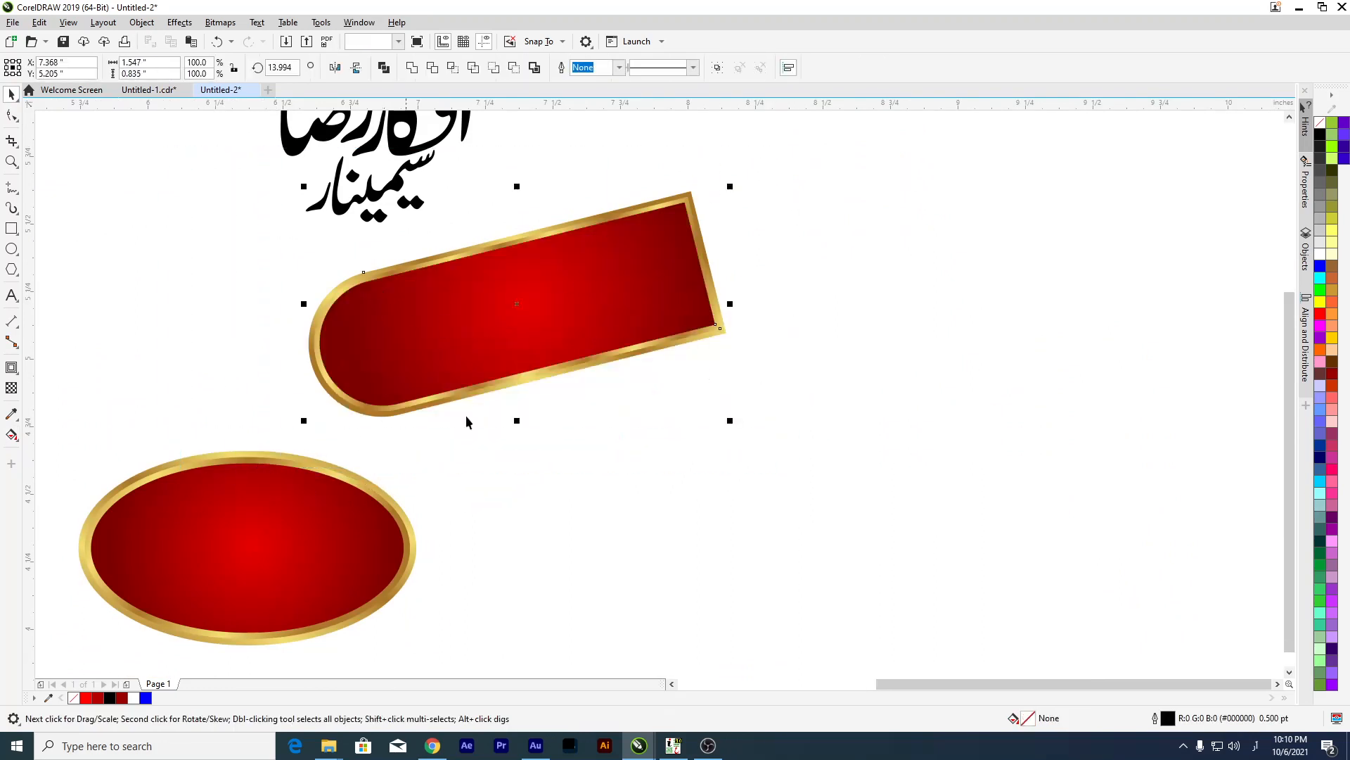
{"action": "scroll", "coordinate": [735, 355], "scroll_direction": "down", "scroll_amount": 2}
{"action": "scroll", "coordinate": [742, 332], "scroll_direction": "up", "scroll_amount": 2}
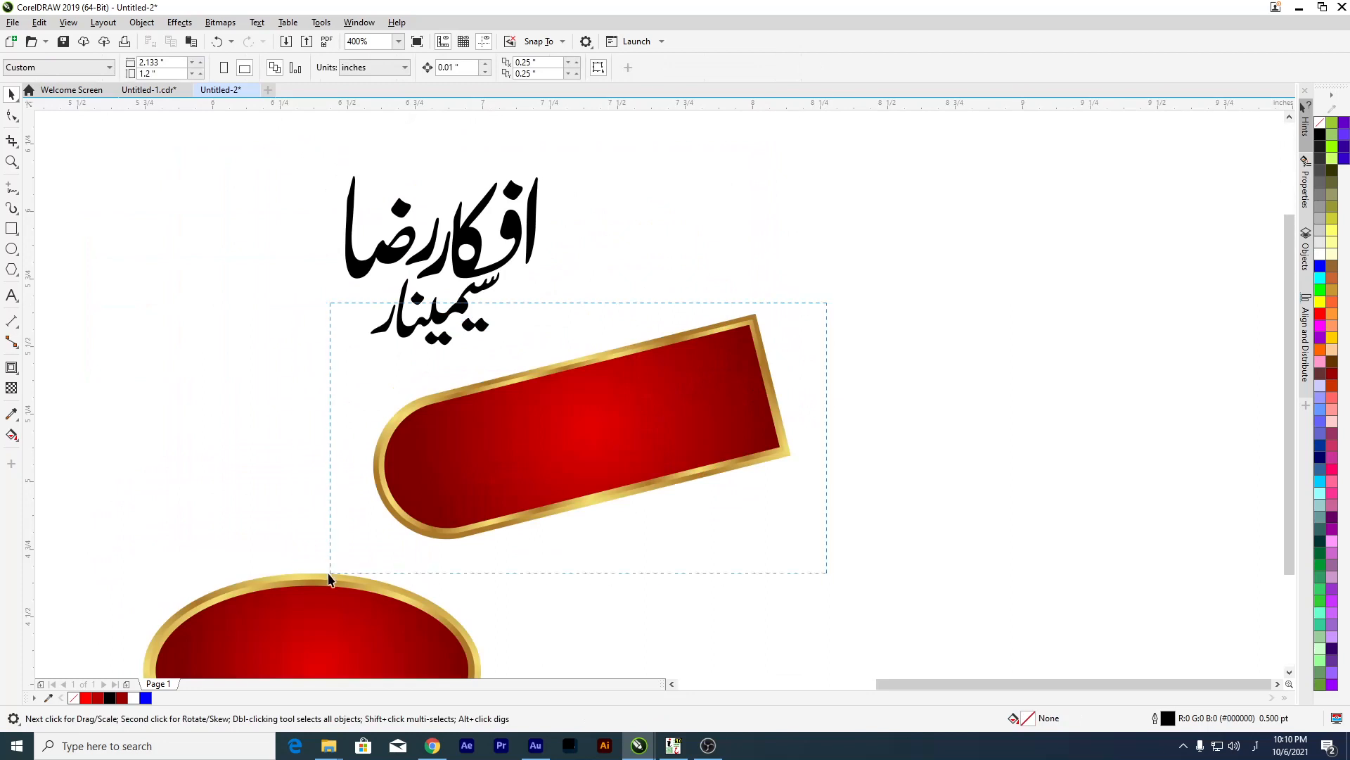
{"action": "left_click_drag", "start_coordinate": [300, 561], "coordinate": [301, 560]}
{"action": "left_click_drag", "start_coordinate": [518, 466], "coordinate": [218, 446]}
{"action": "scroll", "coordinate": [550, 384], "scroll_direction": "down", "scroll_amount": 2}
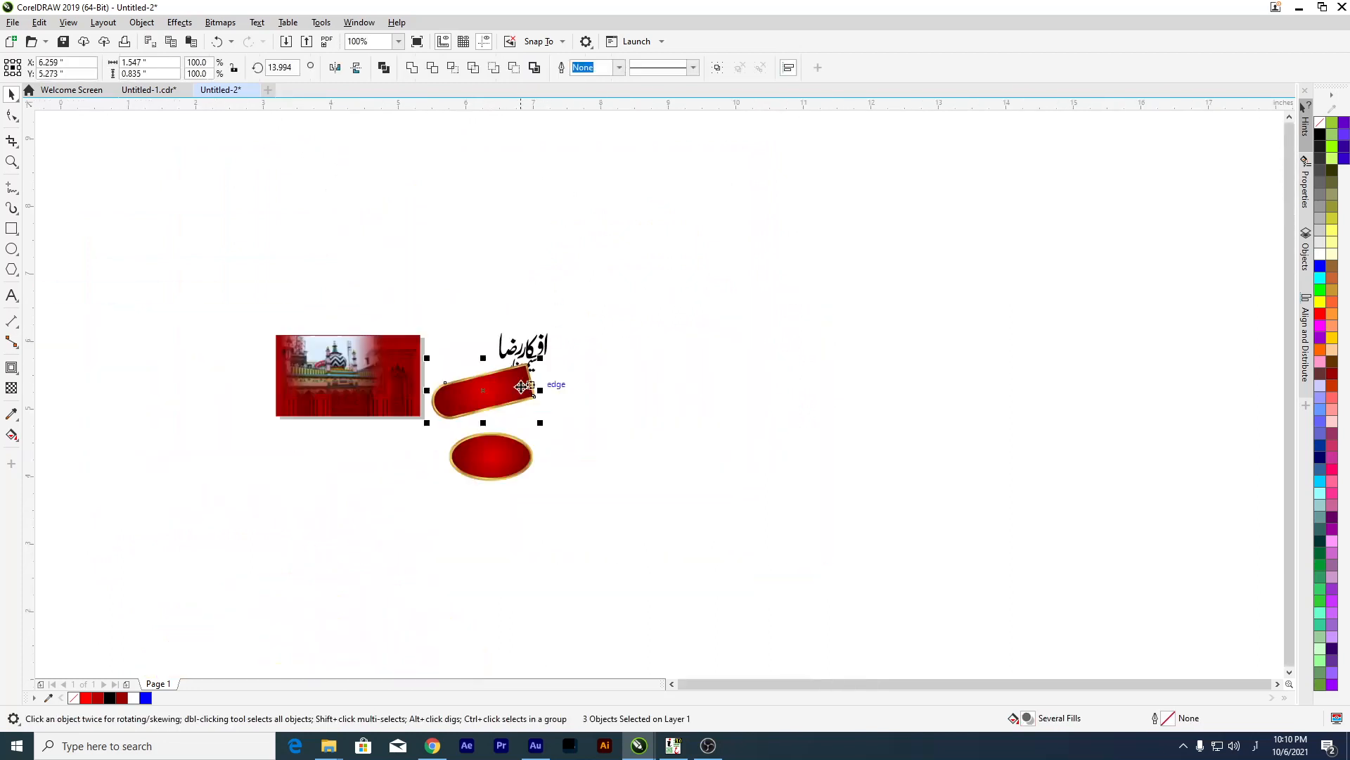
{"action": "scroll", "coordinate": [334, 370], "scroll_direction": "up", "scroll_amount": 2}
{"action": "mouse_move", "coordinate": [808, 479]}
{"action": "left_mouse_down"}
{"action": "mouse_move", "coordinate": [527, 382]}
{"action": "mouse_move", "coordinate": [578, 387]}
{"action": "mouse_move", "coordinate": [588, 402]}
{"action": "left_mouse_up"}
{"action": "left_click_drag", "start_coordinate": [812, 489], "coordinate": [825, 497]}
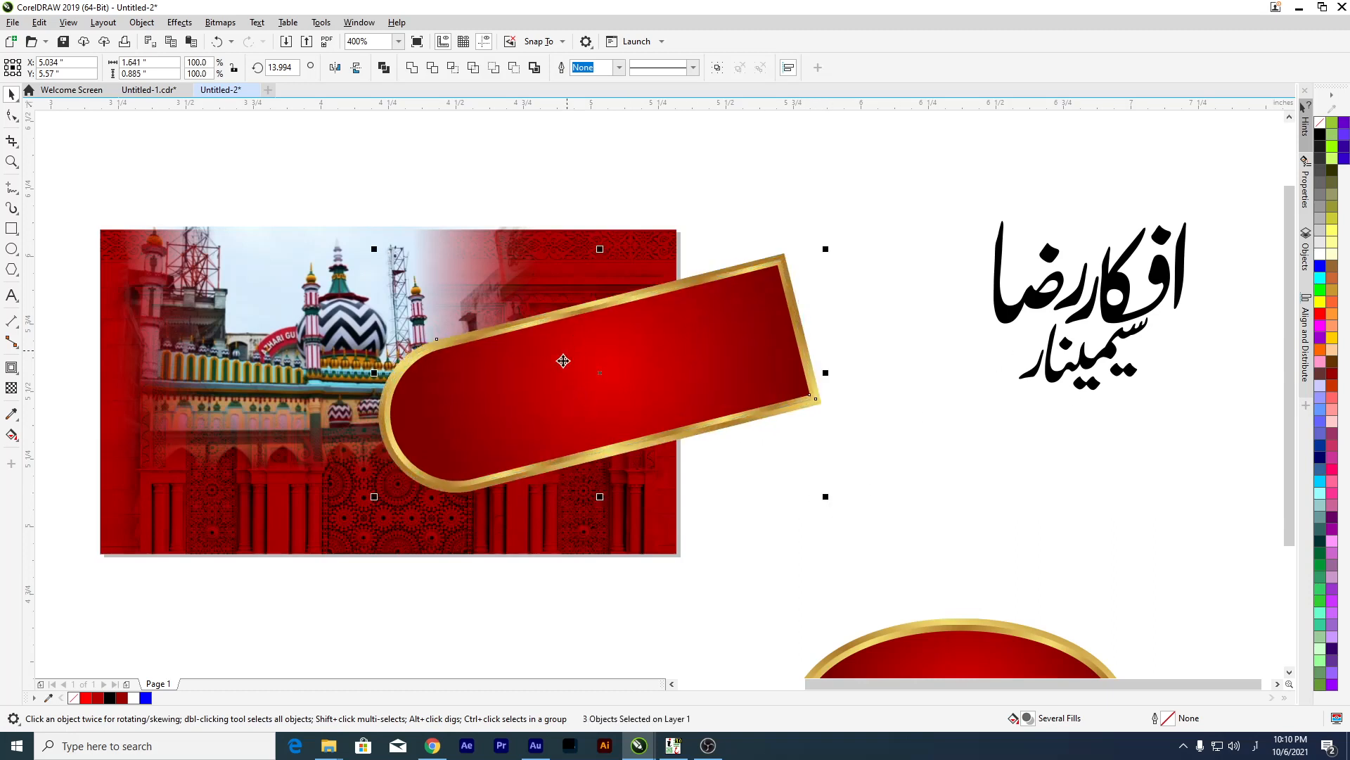
Delete the round-ended banner and place the gold-bordered ellipse on the poster, tilted about 17°.
{"action": "key", "text": "Delete"}
{"action": "scroll", "coordinate": [568, 350], "scroll_direction": "down", "scroll_amount": 2}
{"action": "scroll", "coordinate": [649, 412], "scroll_direction": "up", "scroll_amount": 1}
{"action": "left_click_drag", "start_coordinate": [651, 488], "coordinate": [472, 329]}
{"action": "left_click", "coordinate": [476, 318]}
{"action": "left_click_drag", "start_coordinate": [546, 263], "coordinate": [533, 243]}
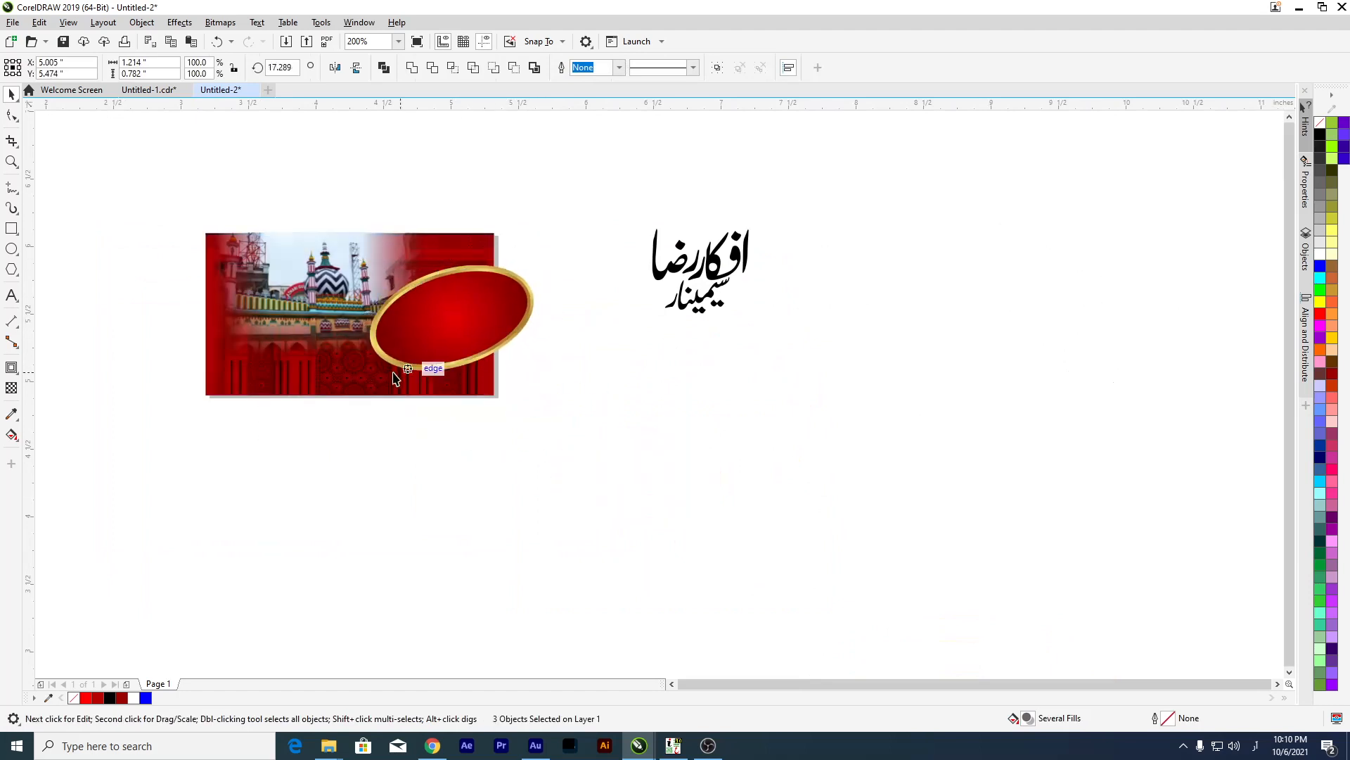
{"action": "left_click_drag", "start_coordinate": [467, 331], "coordinate": [446, 343]}
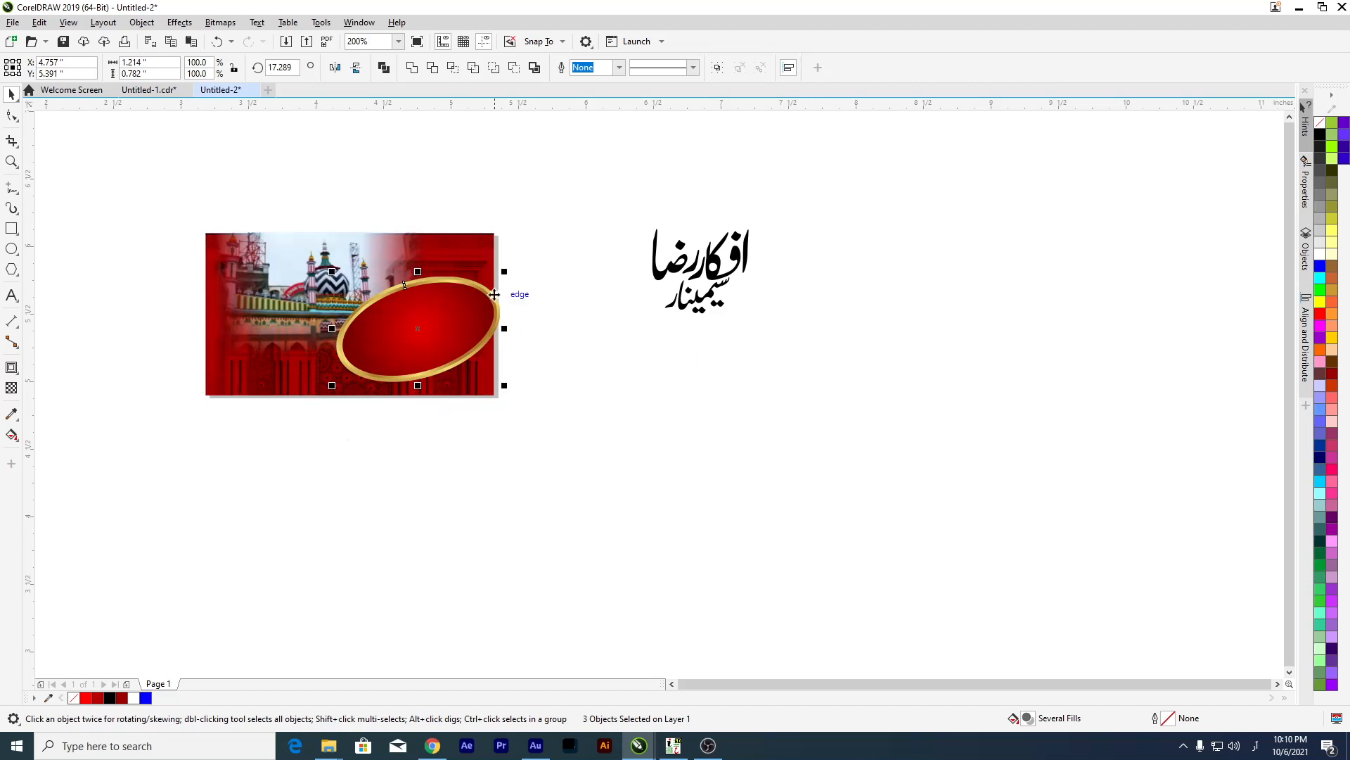
Reduce the ellipse's tilt to about 9° and move it off the poster, beyond the calligraphy.
{"action": "left_click", "coordinate": [495, 294]}
{"action": "left_click_drag", "start_coordinate": [504, 272], "coordinate": [507, 289]}
{"action": "left_click_drag", "start_coordinate": [413, 296], "coordinate": [859, 317]}
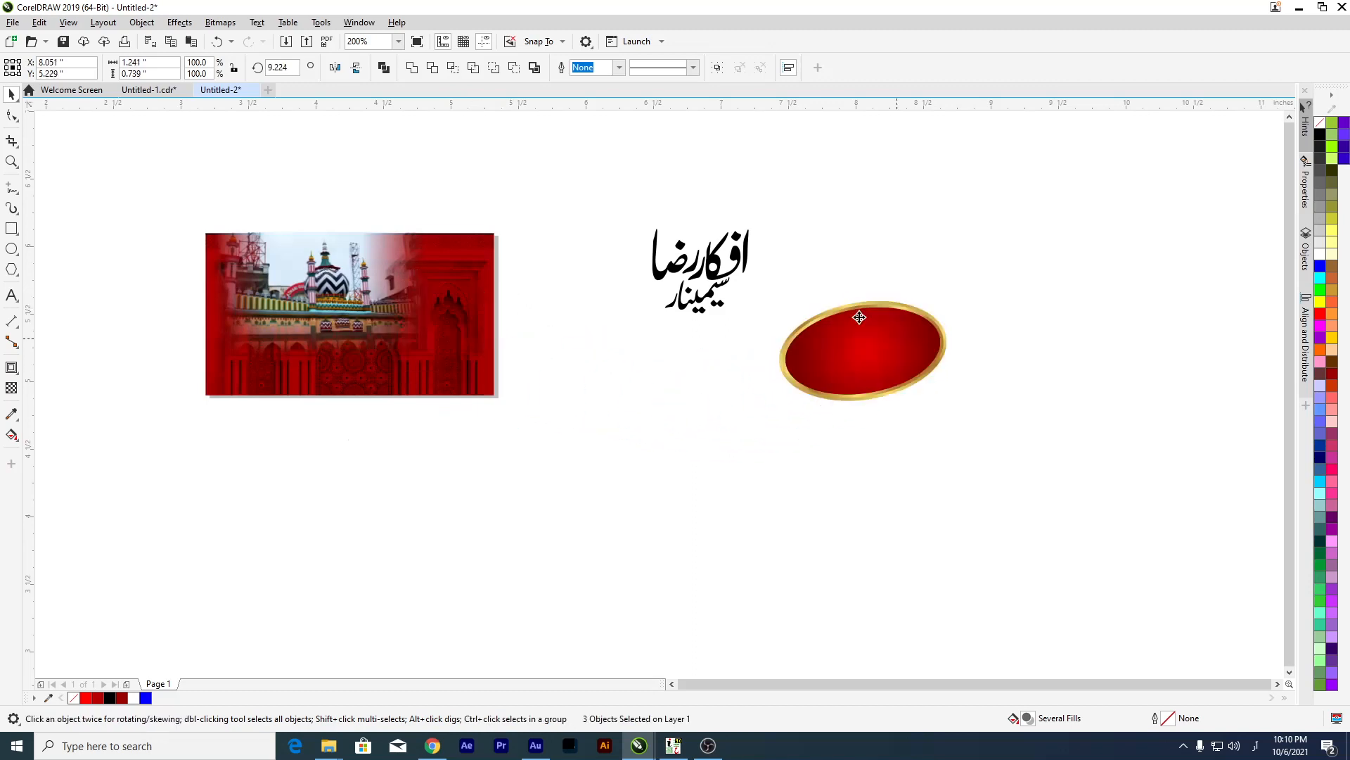
Move the black calligraphy onto the ellipse, bring it to the front and enlarge it to about 0.88 × 0.77 in.
{"action": "left_click_drag", "start_coordinate": [707, 295], "coordinate": [683, 389]}
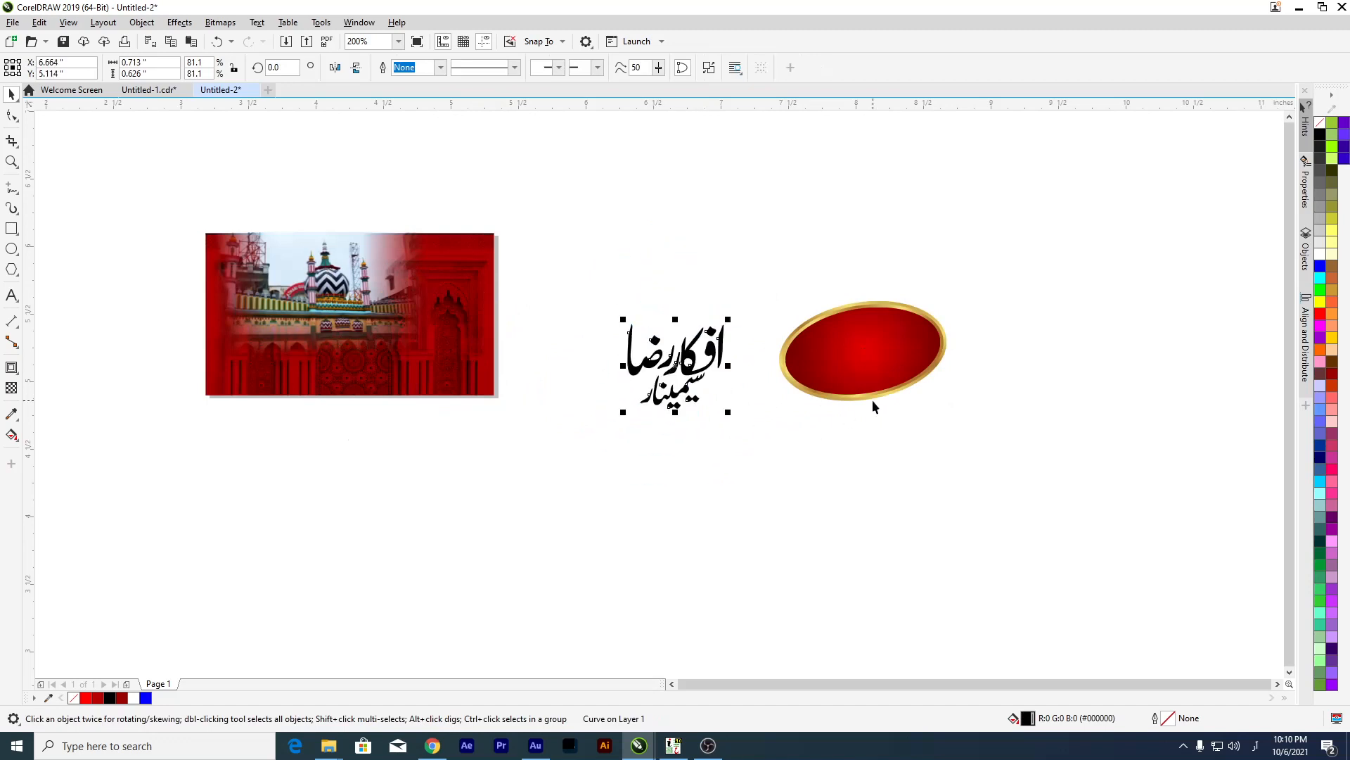
{"action": "scroll", "coordinate": [874, 398], "scroll_direction": "up", "scroll_amount": 1}
{"action": "left_click_drag", "start_coordinate": [557, 383], "coordinate": [934, 351]}
{"action": "key", "text": "shift+Page_Up"}
{"action": "left_click_drag", "start_coordinate": [752, 392], "coordinate": [737, 431]}
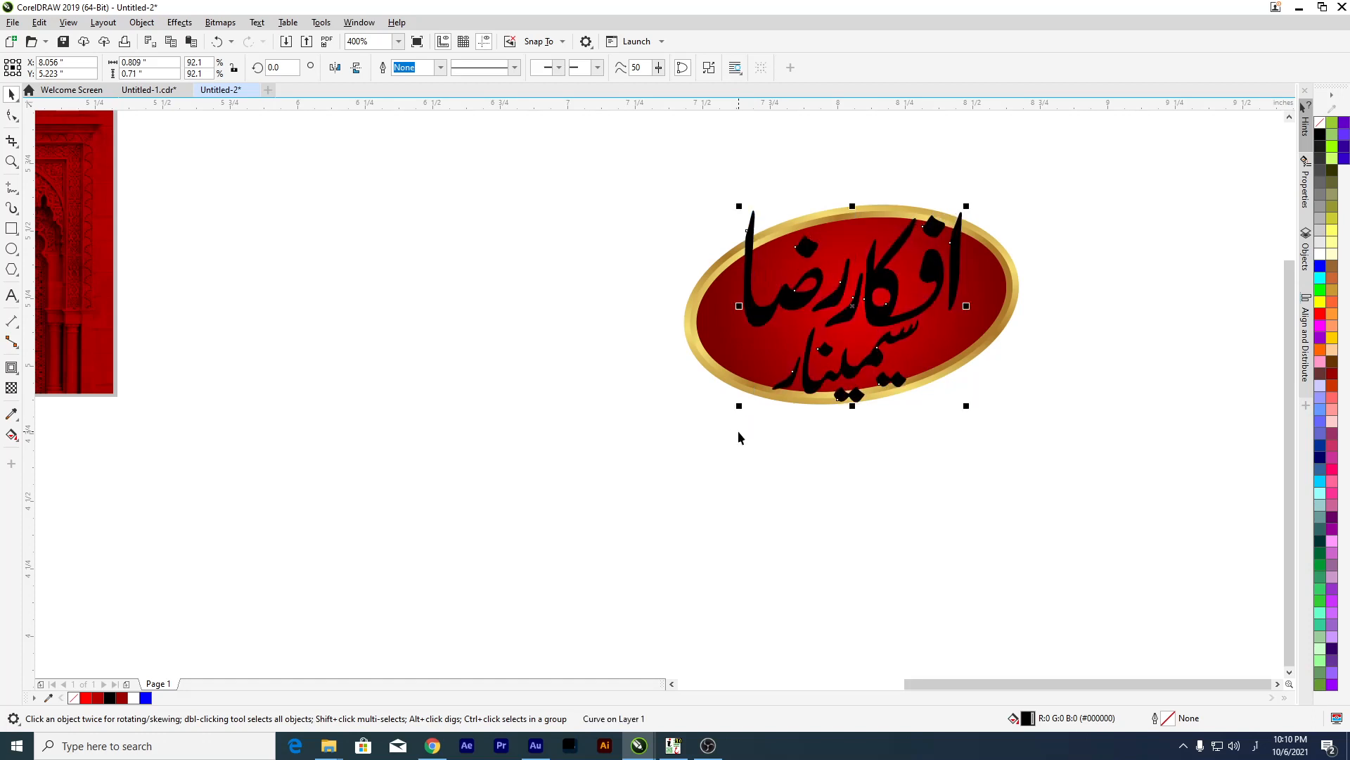
{"action": "left_click_drag", "start_coordinate": [746, 411], "coordinate": [736, 426]}
Move the calligraphy off the ellipse, duplicate it and place the two copies on opposite sides of the ellipse.
{"action": "left_click_drag", "start_coordinate": [808, 386], "coordinate": [637, 591]}
{"action": "right_click", "coordinate": [637, 591]}
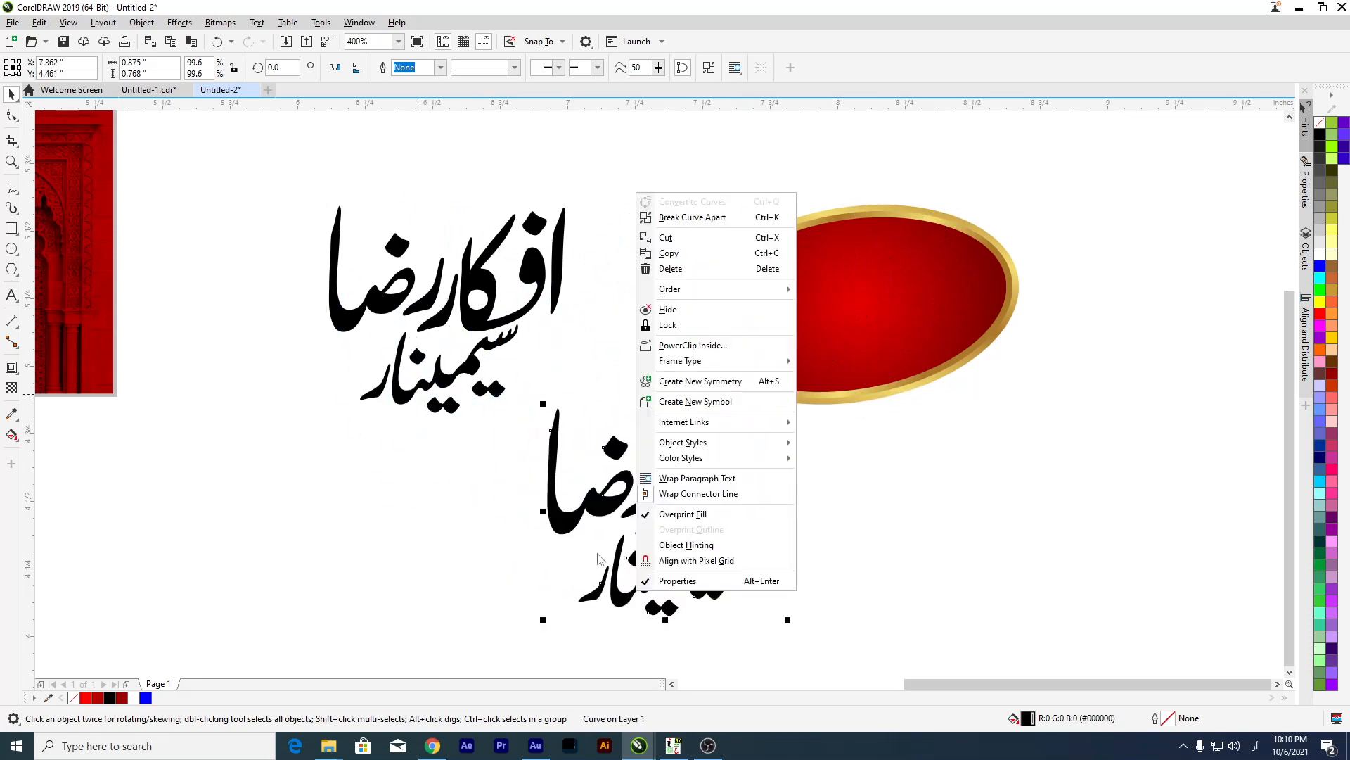
{"action": "left_click", "coordinate": [386, 556]}
{"action": "left_click_drag", "start_coordinate": [573, 494], "coordinate": [489, 489]}
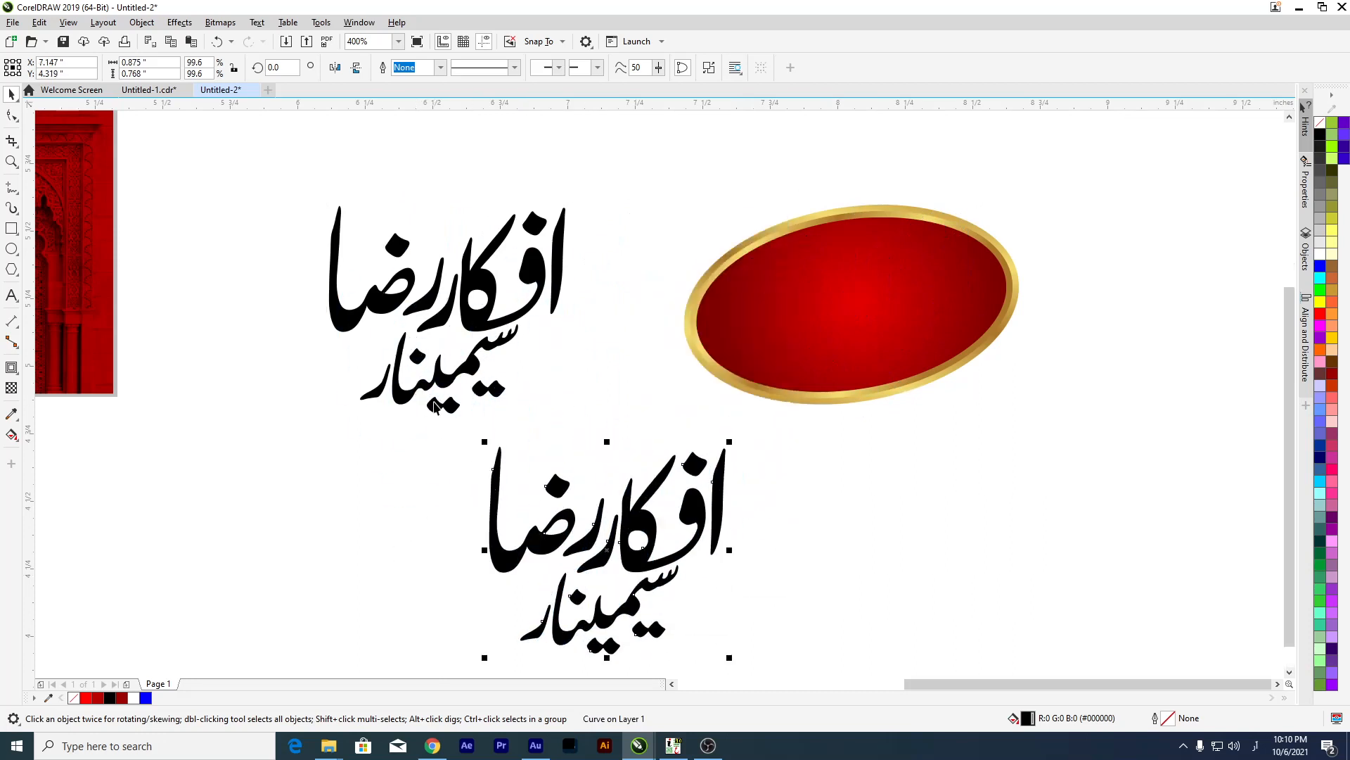
{"action": "left_click_drag", "start_coordinate": [432, 385], "coordinate": [395, 360]}
{"action": "left_click_drag", "start_coordinate": [550, 538], "coordinate": [493, 504]}
{"action": "left_click_drag", "start_coordinate": [592, 495], "coordinate": [912, 338]}
{"action": "scroll", "coordinate": [538, 479], "scroll_direction": "down", "scroll_amount": 1}
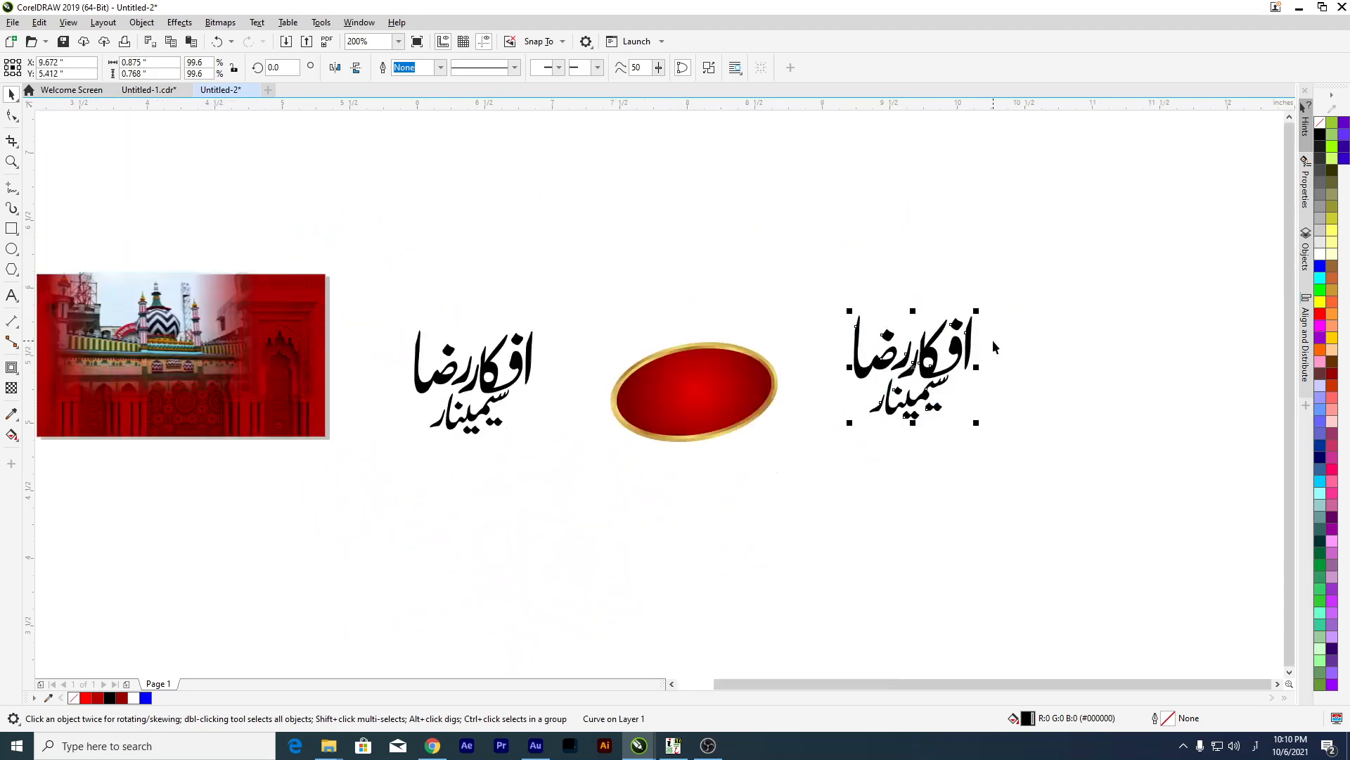
Give the selected calligraphy copy an 8 pt blue outline with round corners and caps, behind fill and scaling with object, and separate it.
{"action": "key", "text": "F12"}
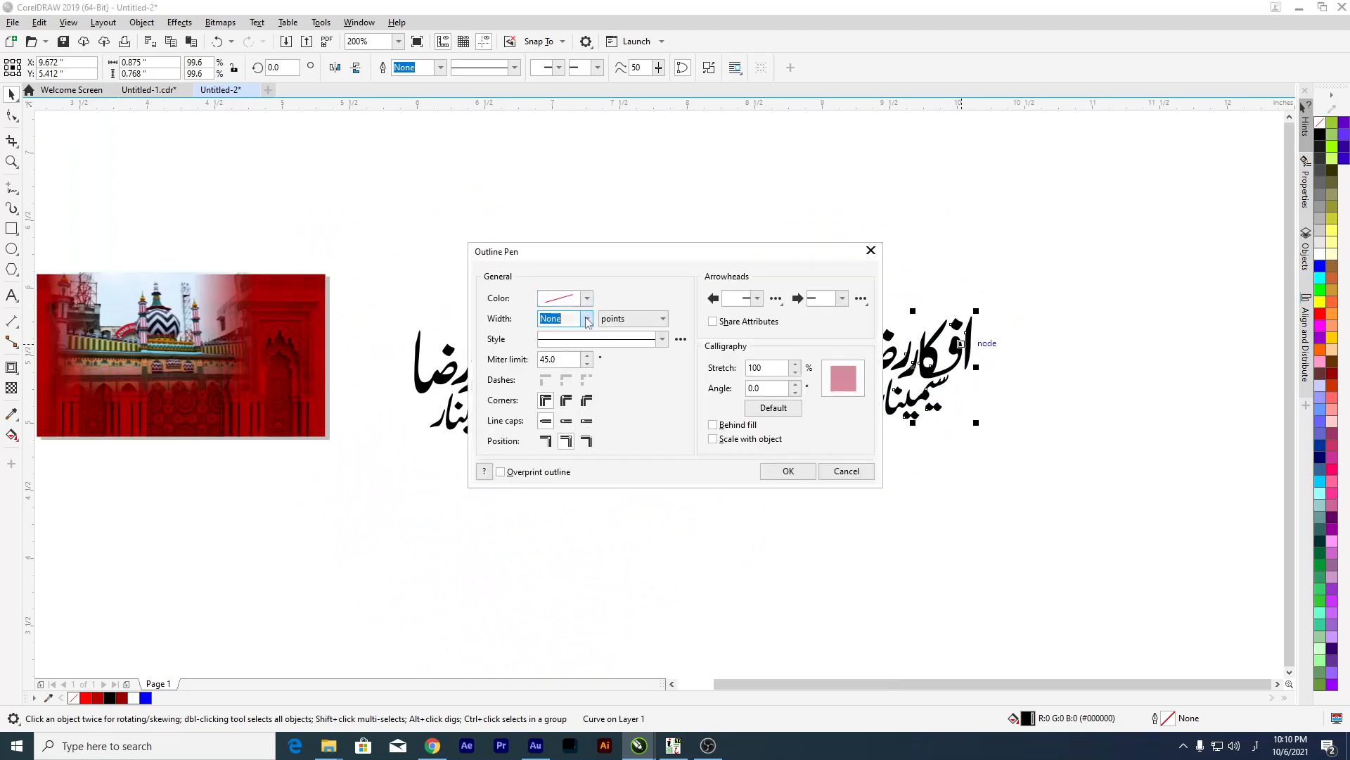
{"action": "left_click", "coordinate": [586, 319]}
{"action": "left_click", "coordinate": [550, 427]}
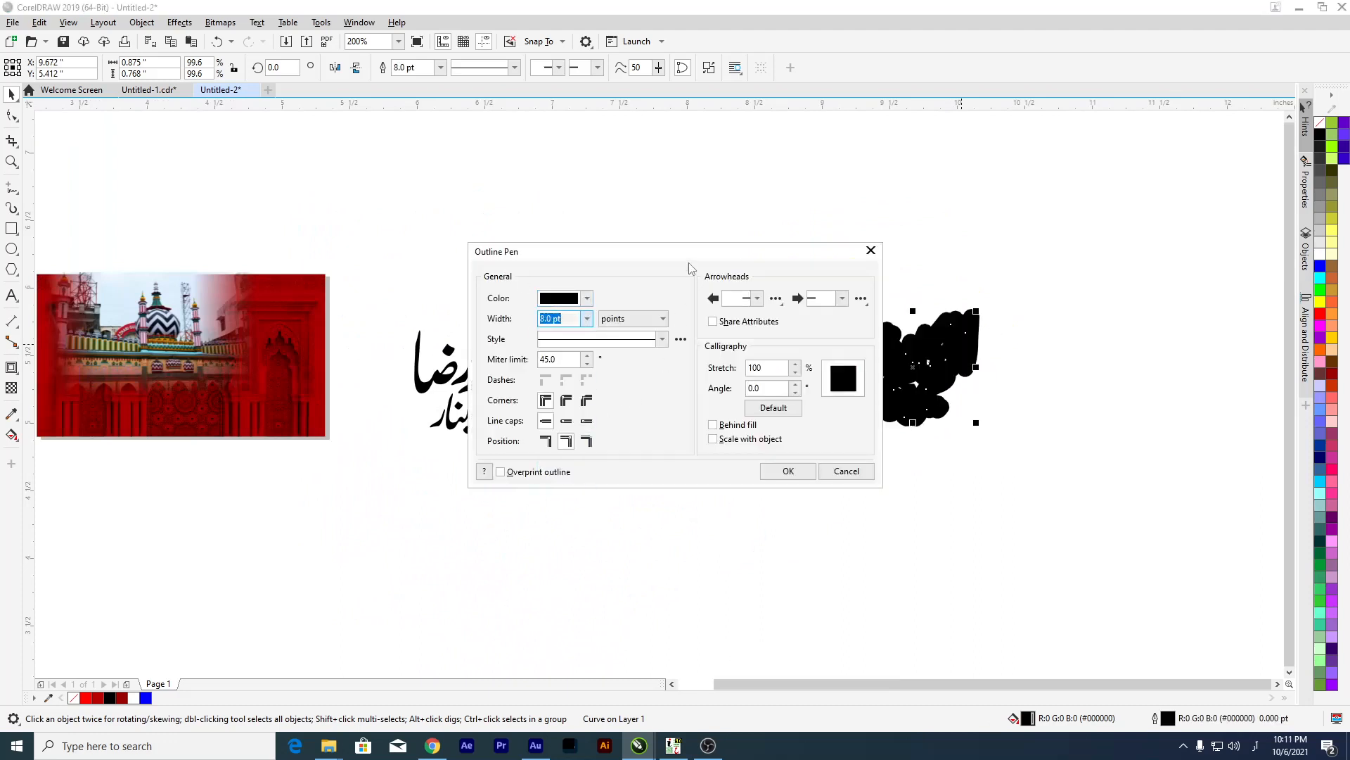
{"action": "left_click", "coordinate": [567, 401]}
{"action": "left_click", "coordinate": [566, 421]}
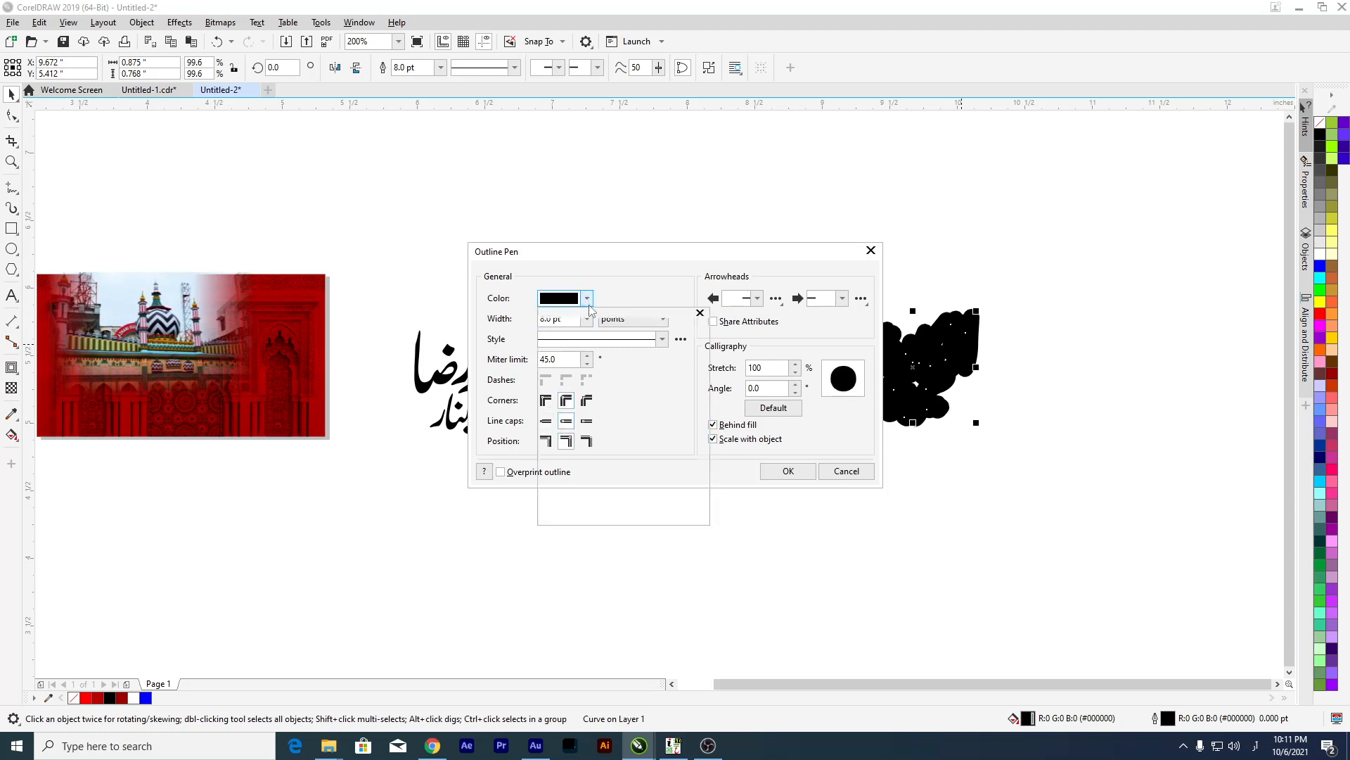
{"action": "left_click", "coordinate": [588, 306]}
{"action": "left_click_drag", "start_coordinate": [616, 386], "coordinate": [771, 264]}
{"action": "left_click", "coordinate": [789, 471]}
{"action": "scroll", "coordinate": [908, 358], "scroll_direction": "up", "scroll_amount": 4}
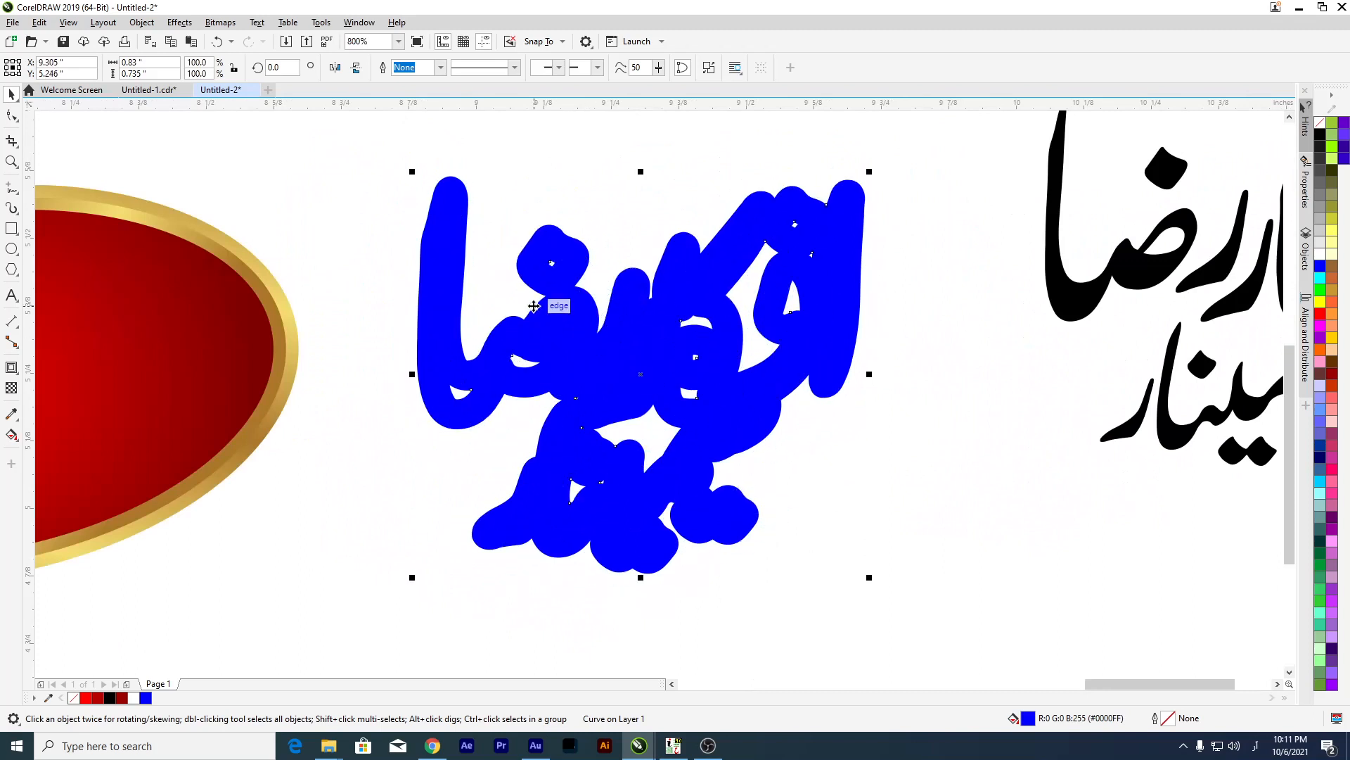
Convert the blue outline shape to a 300 dpi RGB bitmap with a transparent background.
{"action": "left_click", "coordinate": [220, 23]}
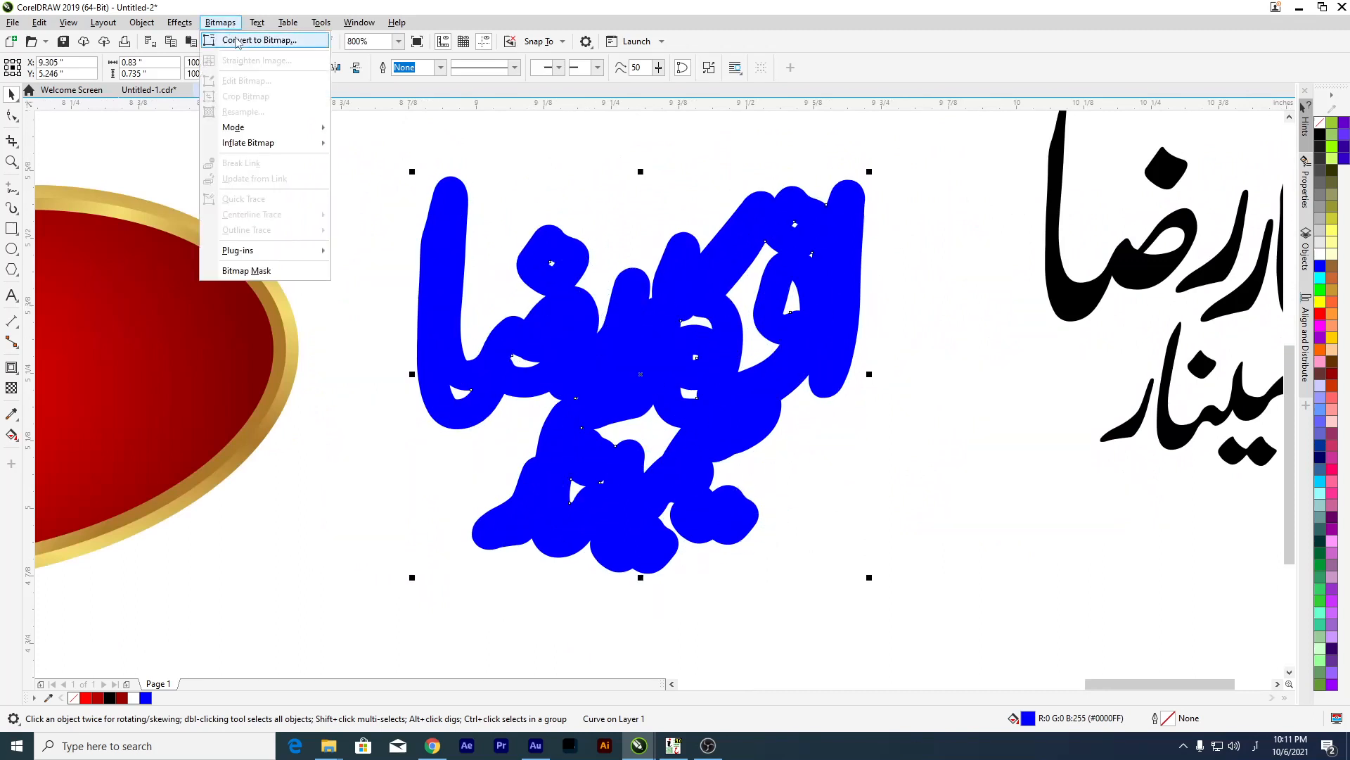
{"action": "left_click", "coordinate": [236, 41]}
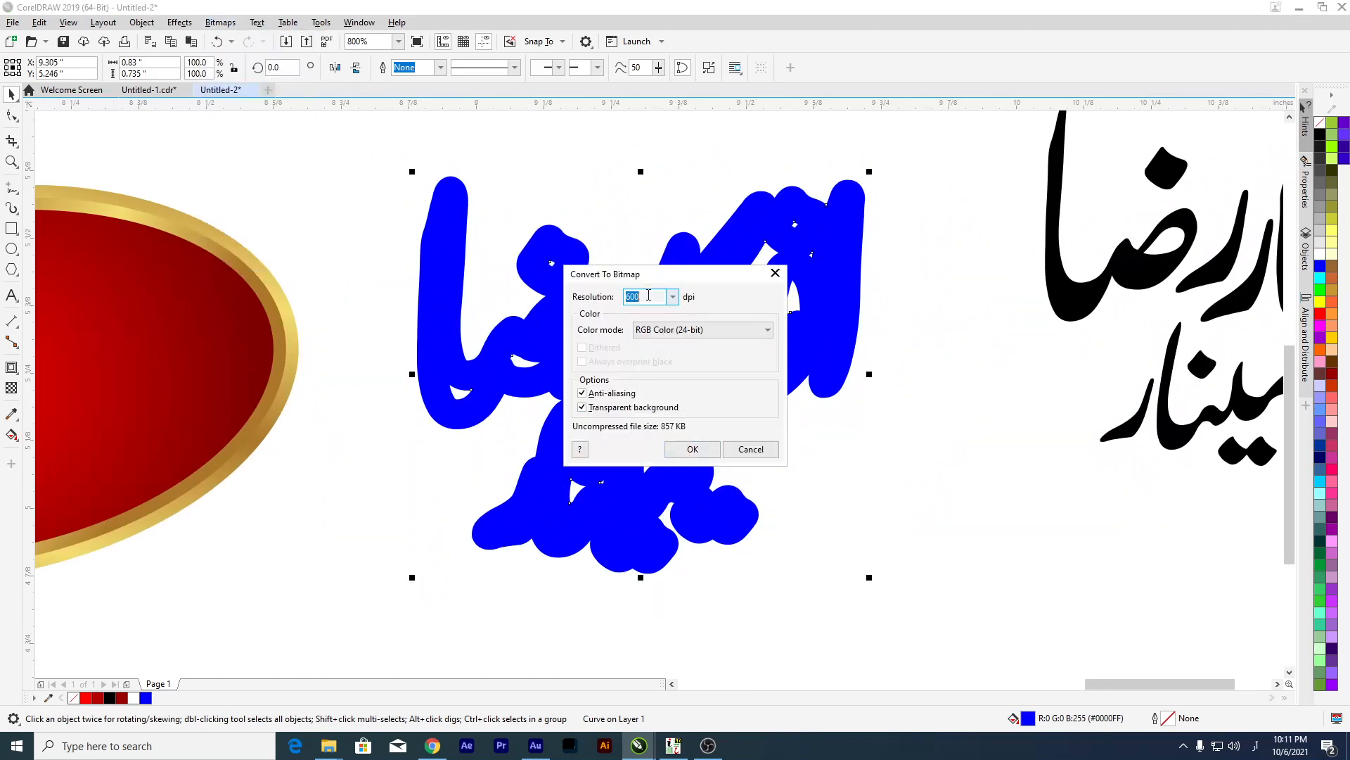
{"action": "type", "text": "3"}
{"action": "left_click", "coordinate": [695, 452]}
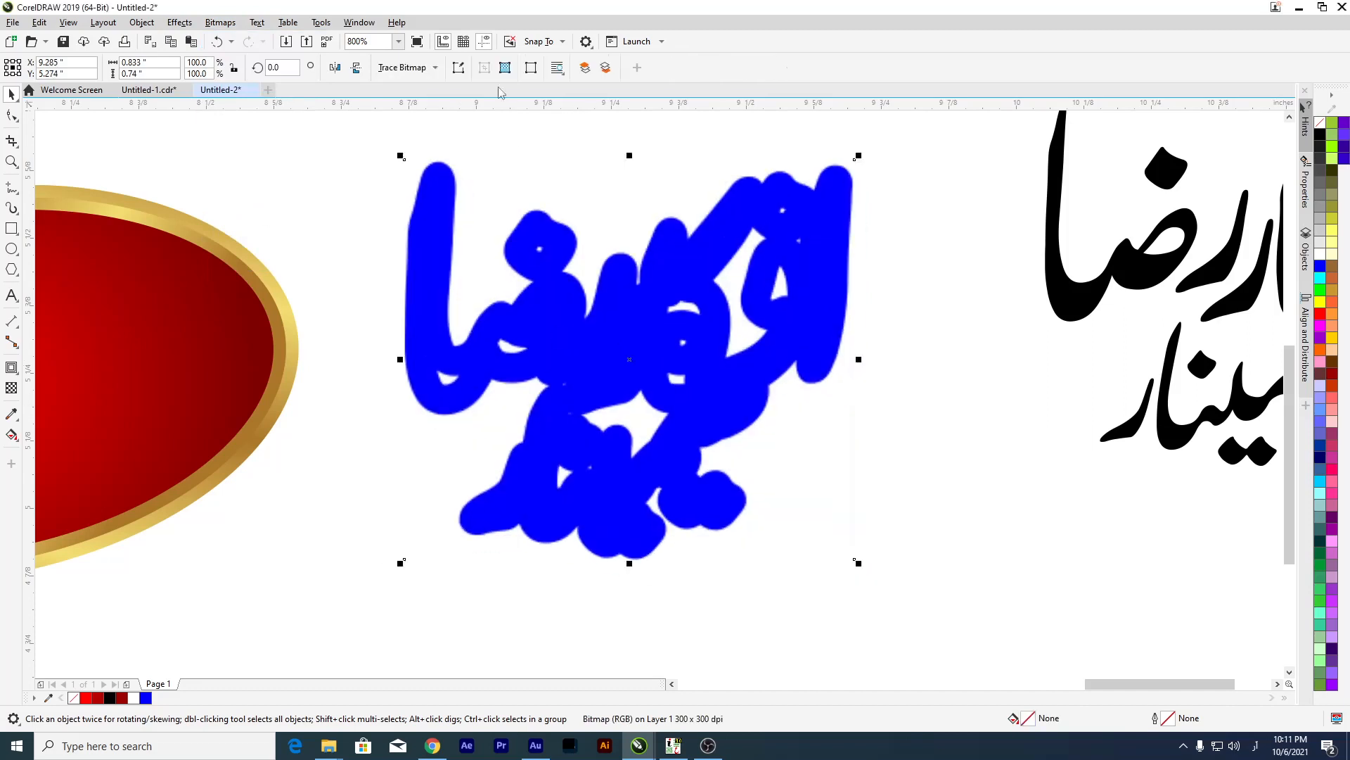
Quick Trace the blue bitmap, move the traced silhouette aside and delete the leftover bitmap.
{"action": "scroll", "coordinate": [576, 224], "scroll_direction": "down", "scroll_amount": 1}
{"action": "left_click_drag", "start_coordinate": [587, 296], "coordinate": [556, 294]}
{"action": "scroll", "coordinate": [574, 158], "scroll_direction": "up", "scroll_amount": 1}
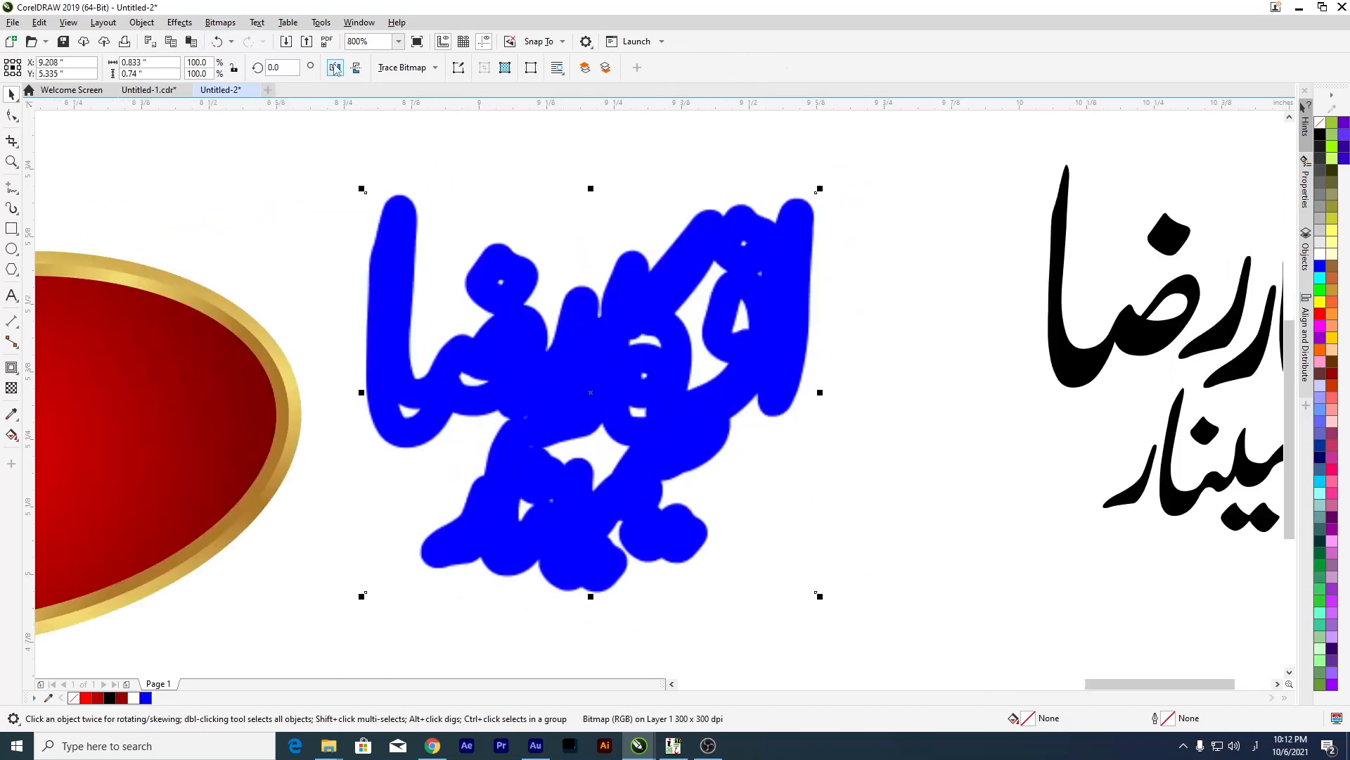
{"action": "left_click", "coordinate": [422, 69]}
{"action": "left_click", "coordinate": [420, 86]}
{"action": "scroll", "coordinate": [582, 274], "scroll_direction": "down", "scroll_amount": 2}
{"action": "left_click_drag", "start_coordinate": [537, 321], "coordinate": [619, 425]}
{"action": "mouse_move", "coordinate": [509, 296]}
{"action": "left_mouse_down"}
{"action": "mouse_move", "coordinate": [505, 192]}
{"action": "mouse_move", "coordinate": [374, 186]}
{"action": "mouse_move", "coordinate": [462, 185]}
{"action": "left_mouse_up"}
{"action": "key", "text": "Delete"}
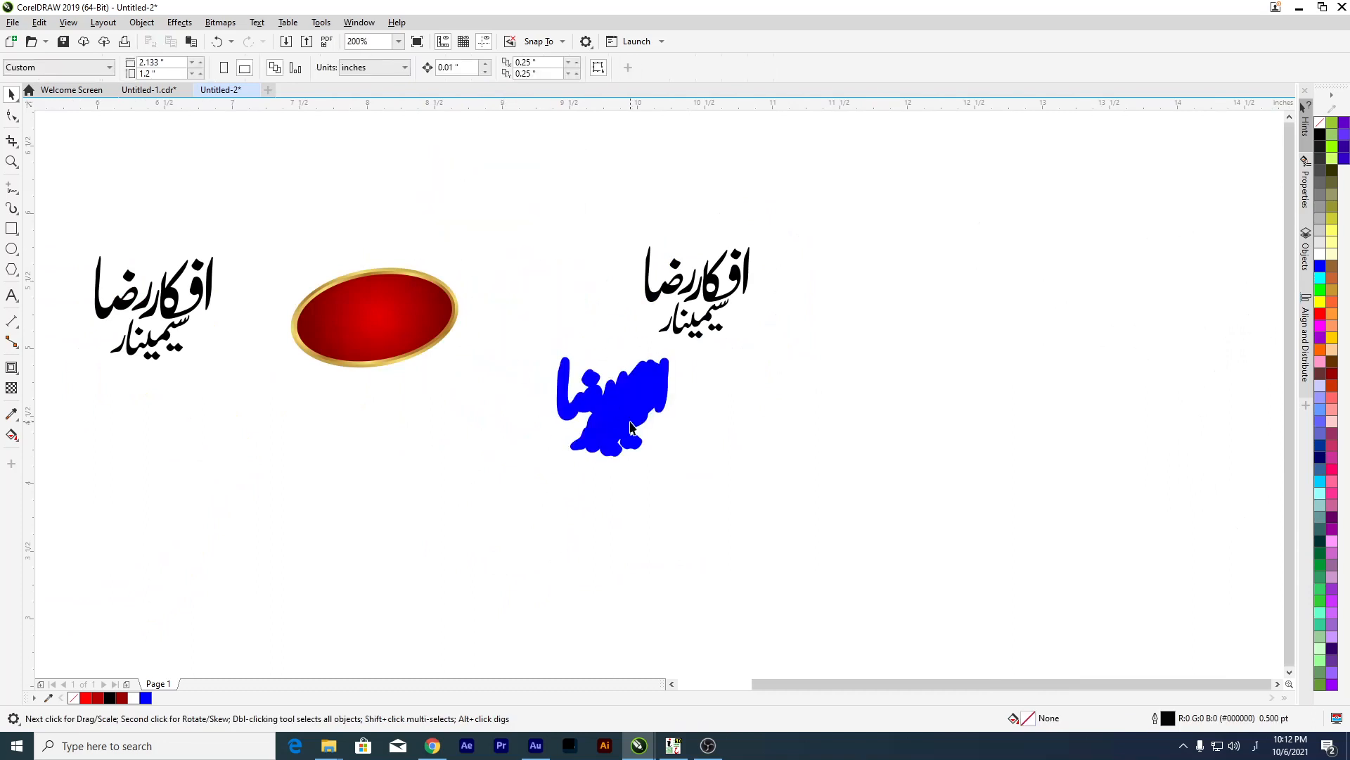
Reposition the traced blue silhouette and centre the nearby black calligraphy copy on it.
{"action": "left_click_drag", "start_coordinate": [638, 424], "coordinate": [564, 273]}
{"action": "scroll", "coordinate": [571, 273], "scroll_direction": "up", "scroll_amount": 2}
{"action": "left_click_drag", "start_coordinate": [400, 209], "coordinate": [497, 322]}
{"action": "scroll", "coordinate": [484, 307], "scroll_direction": "down", "scroll_amount": 2}
{"action": "scroll", "coordinate": [495, 252], "scroll_direction": "up", "scroll_amount": 1}
{"action": "left_click", "coordinate": [670, 404]}
{"action": "left_click", "coordinate": [498, 337], "text": "shift"}
{"action": "key", "text": "c"}
{"action": "key", "text": "e"}
Send the blue silhouette behind the black calligraphy.
{"action": "left_click", "coordinate": [561, 416]}
{"action": "left_click", "coordinate": [501, 360]}
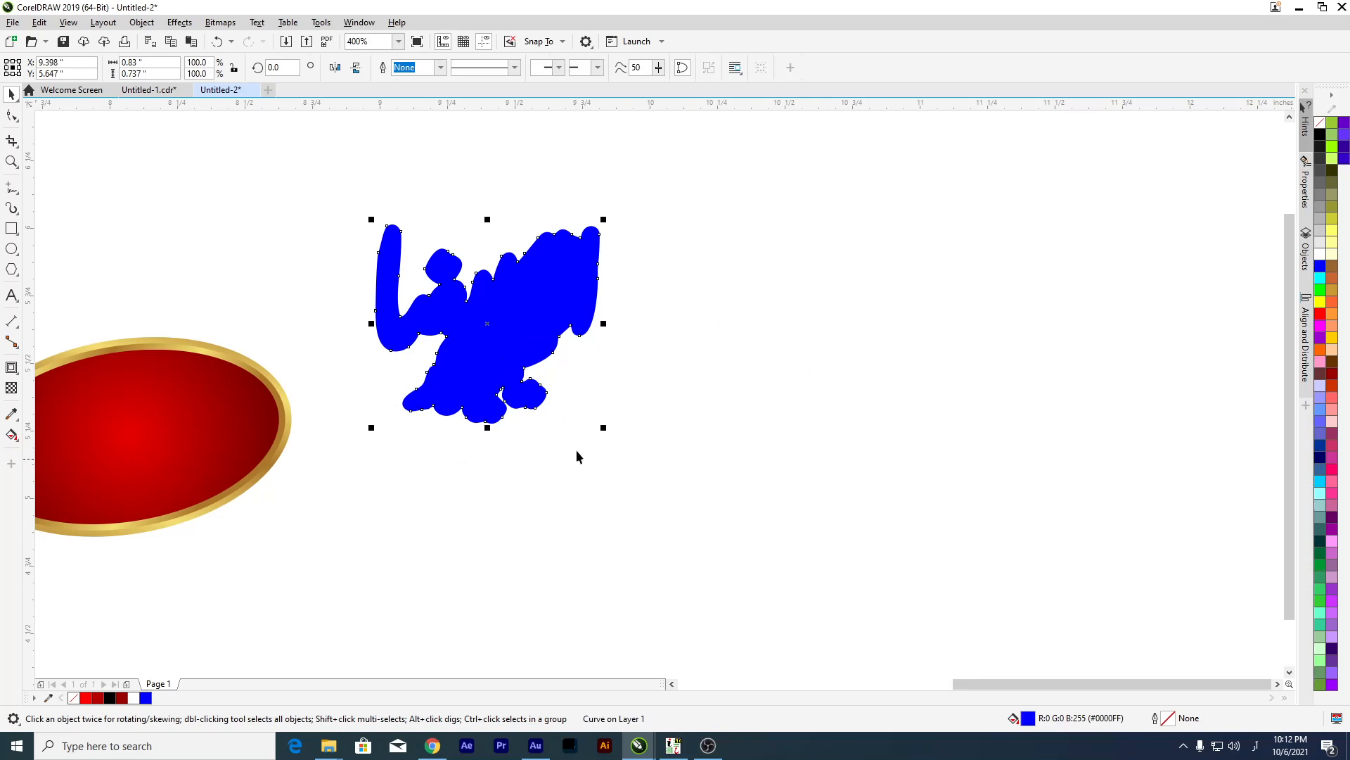
{"action": "key", "text": "shift+Page_Down"}
{"action": "left_click", "coordinate": [567, 481]}
Recolour the black calligraphy on the blue silhouette white.
{"action": "scroll", "coordinate": [749, 361], "scroll_direction": "up", "scroll_amount": 2}
{"action": "left_click", "coordinate": [628, 361]}
{"action": "left_click", "coordinate": [834, 542]}
{"action": "left_click", "coordinate": [624, 361]}
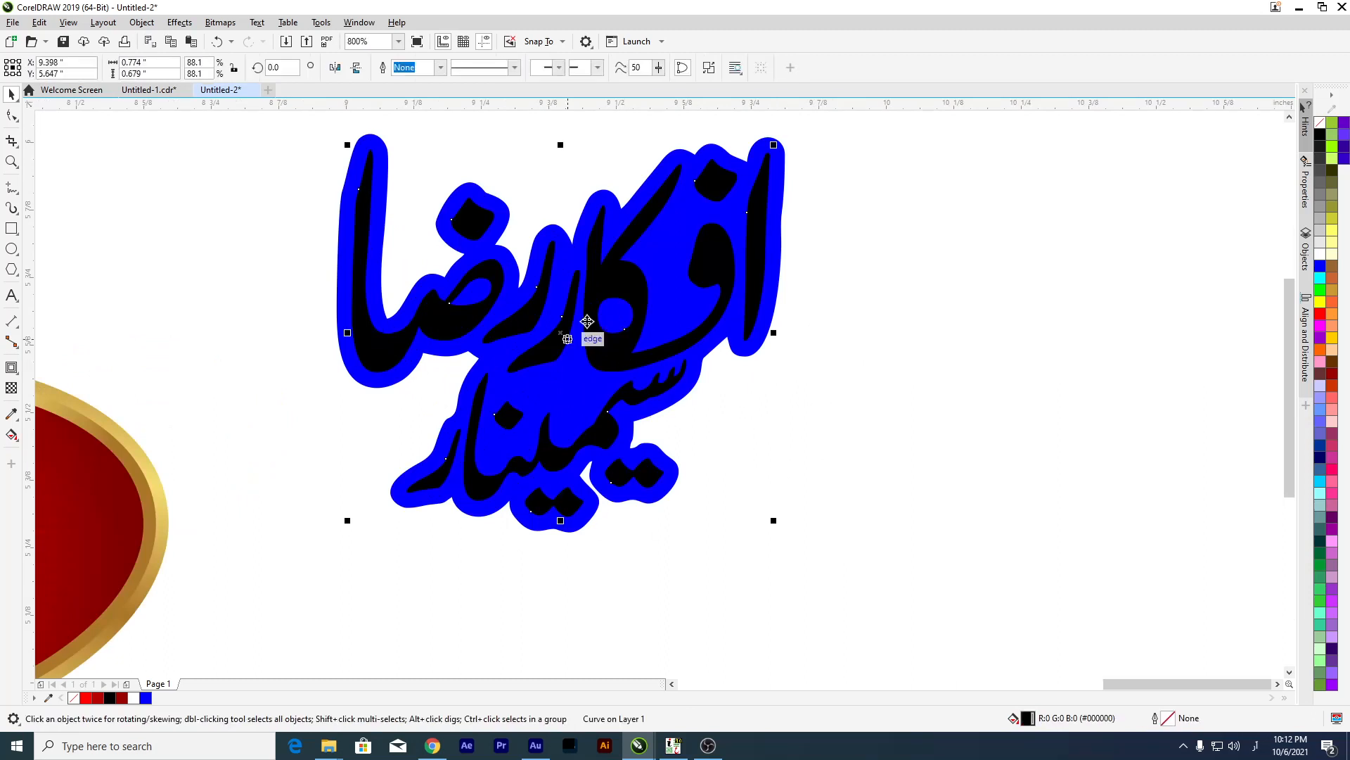
{"action": "left_click", "coordinate": [622, 348]}
{"action": "key", "text": "Delete"}
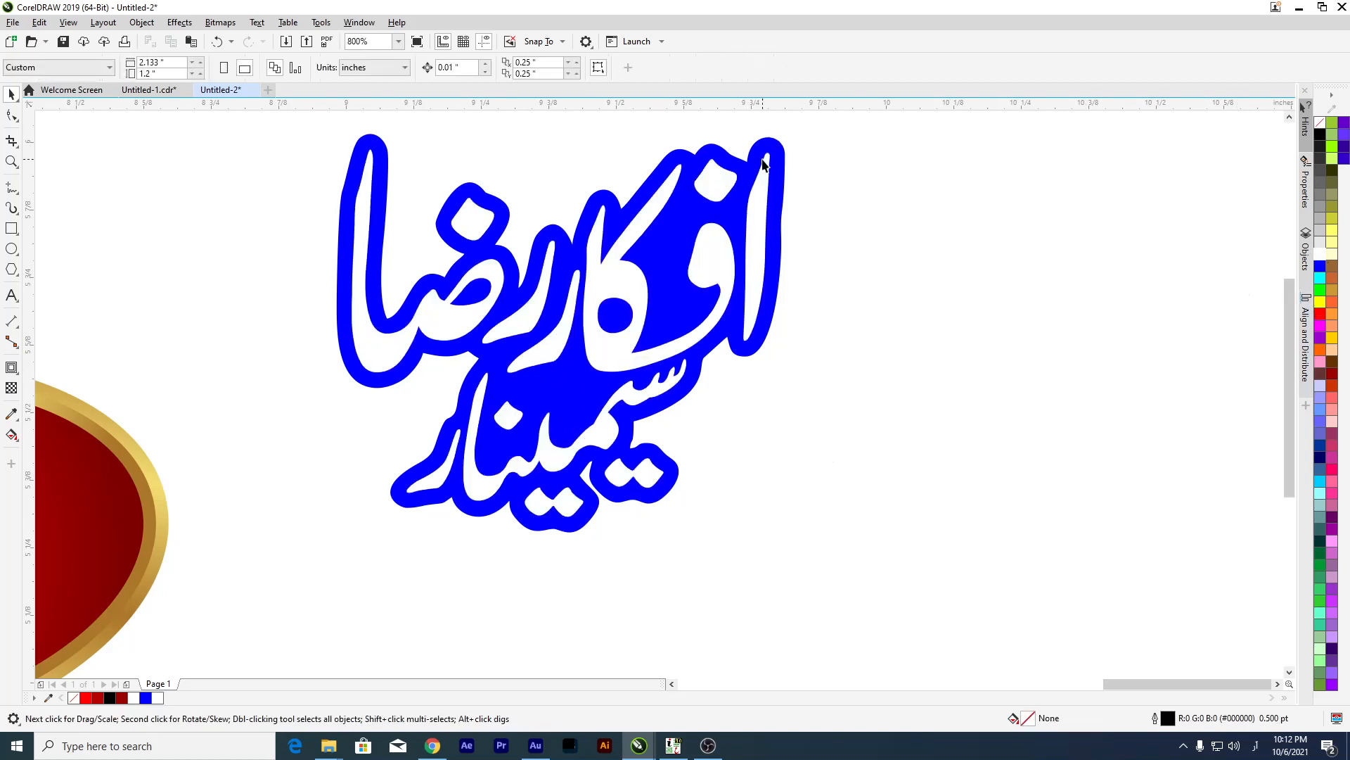
Fill the blue silhouette behind the white calligraphy with dark red #990000.
{"action": "scroll", "coordinate": [806, 158], "scroll_direction": "up", "scroll_amount": 2}
{"action": "left_click", "coordinate": [800, 152]}
{"action": "scroll", "coordinate": [812, 209], "scroll_direction": "down", "scroll_amount": 2}
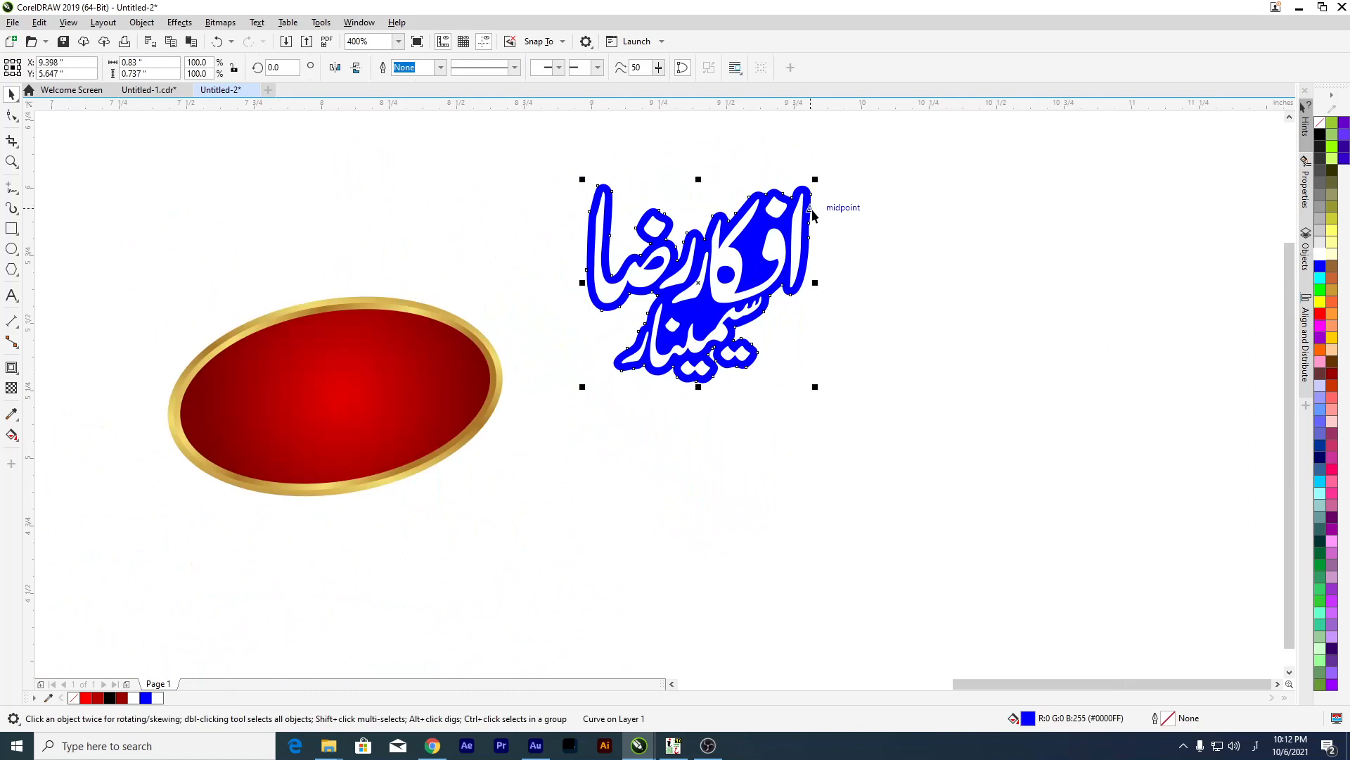
{"action": "scroll", "coordinate": [811, 209], "scroll_direction": "up", "scroll_amount": 1}
{"action": "left_click", "coordinate": [950, 238]}
{"action": "left_click", "coordinate": [804, 182]}
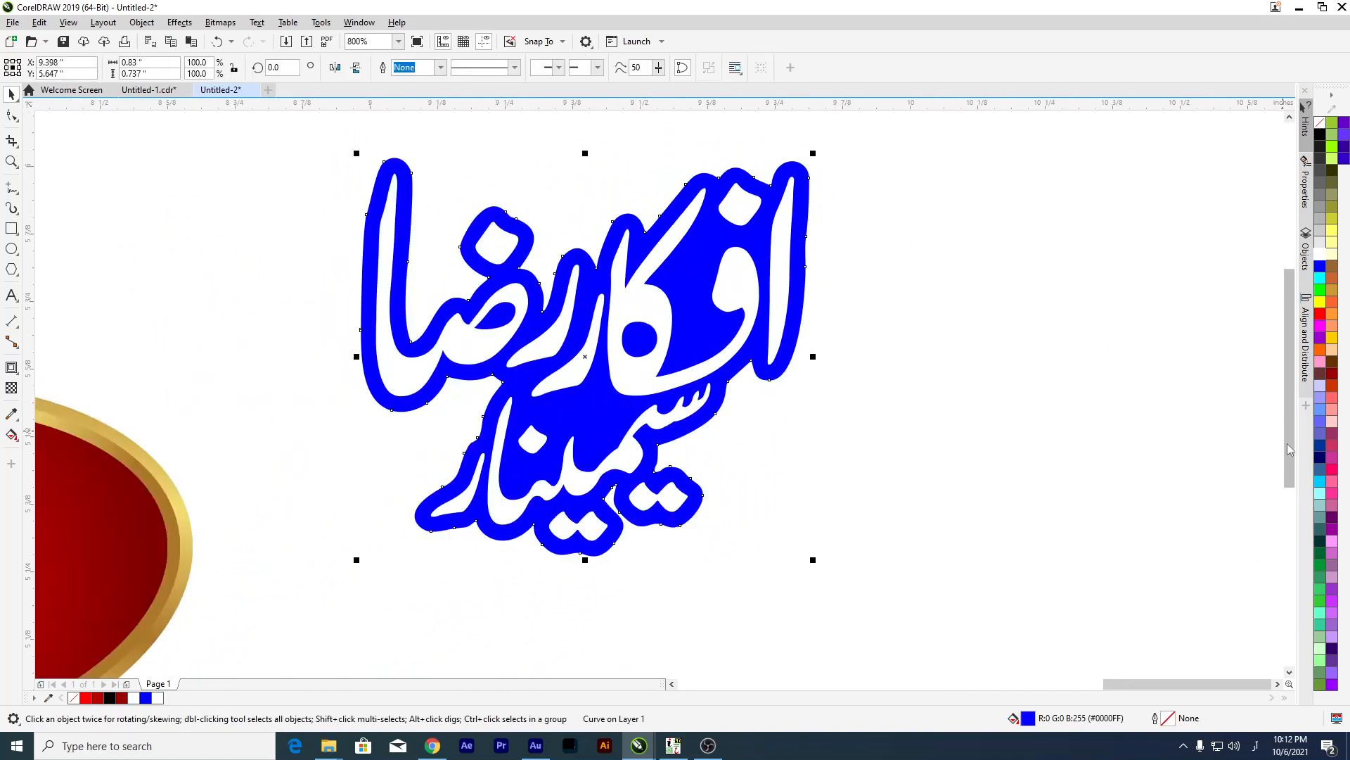
{"action": "left_click", "coordinate": [1334, 379]}
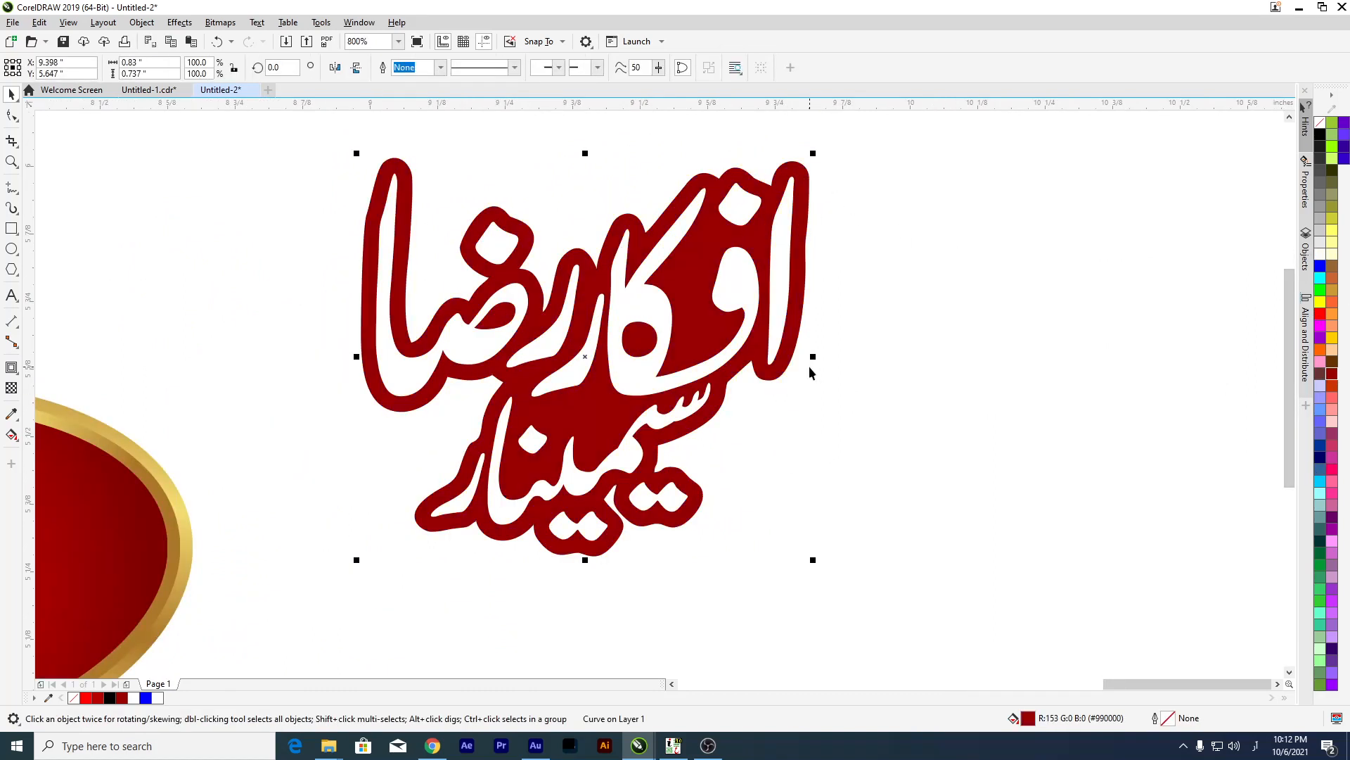
Darken the silhouette's uniform fill to maroon #5C0000.
{"action": "key", "text": "F12"}
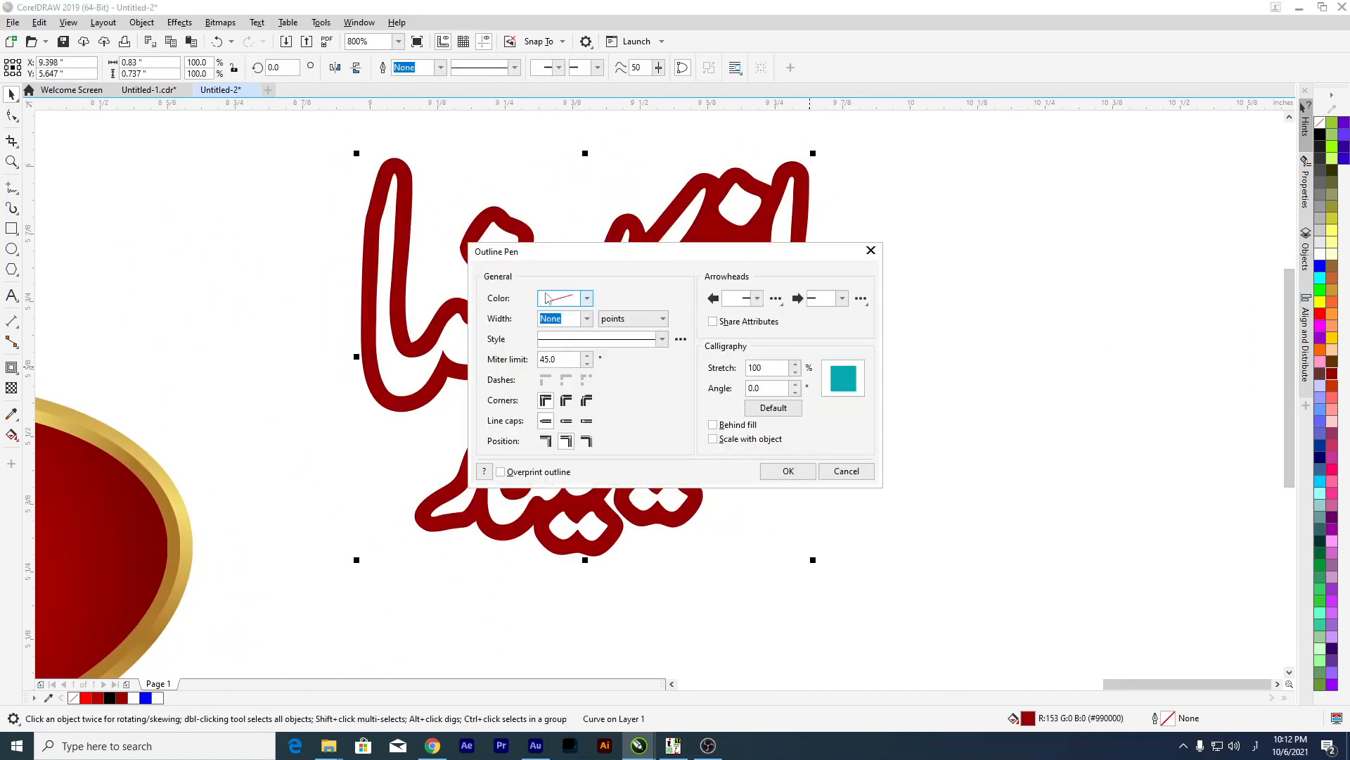
{"action": "left_click", "coordinate": [844, 471]}
{"action": "key", "text": "shift+F11"}
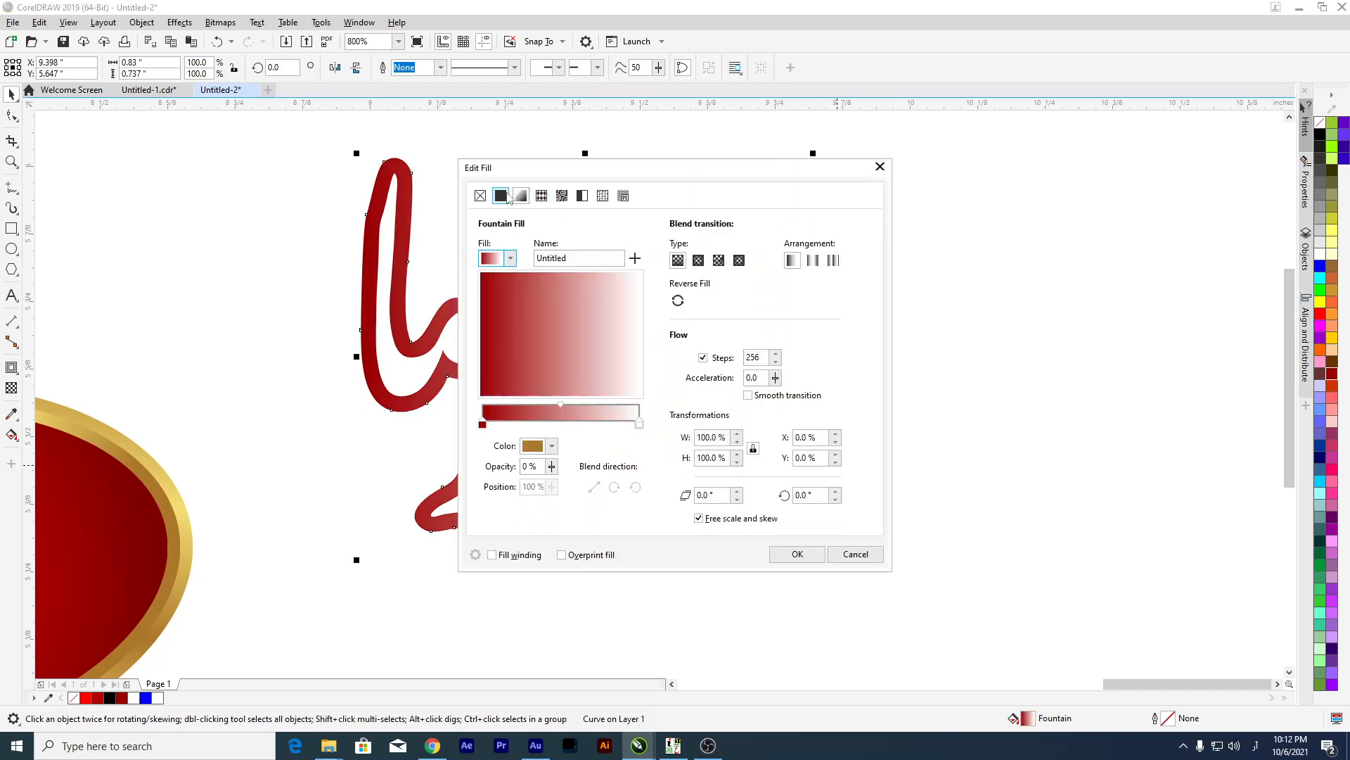
{"action": "left_click", "coordinate": [490, 243]}
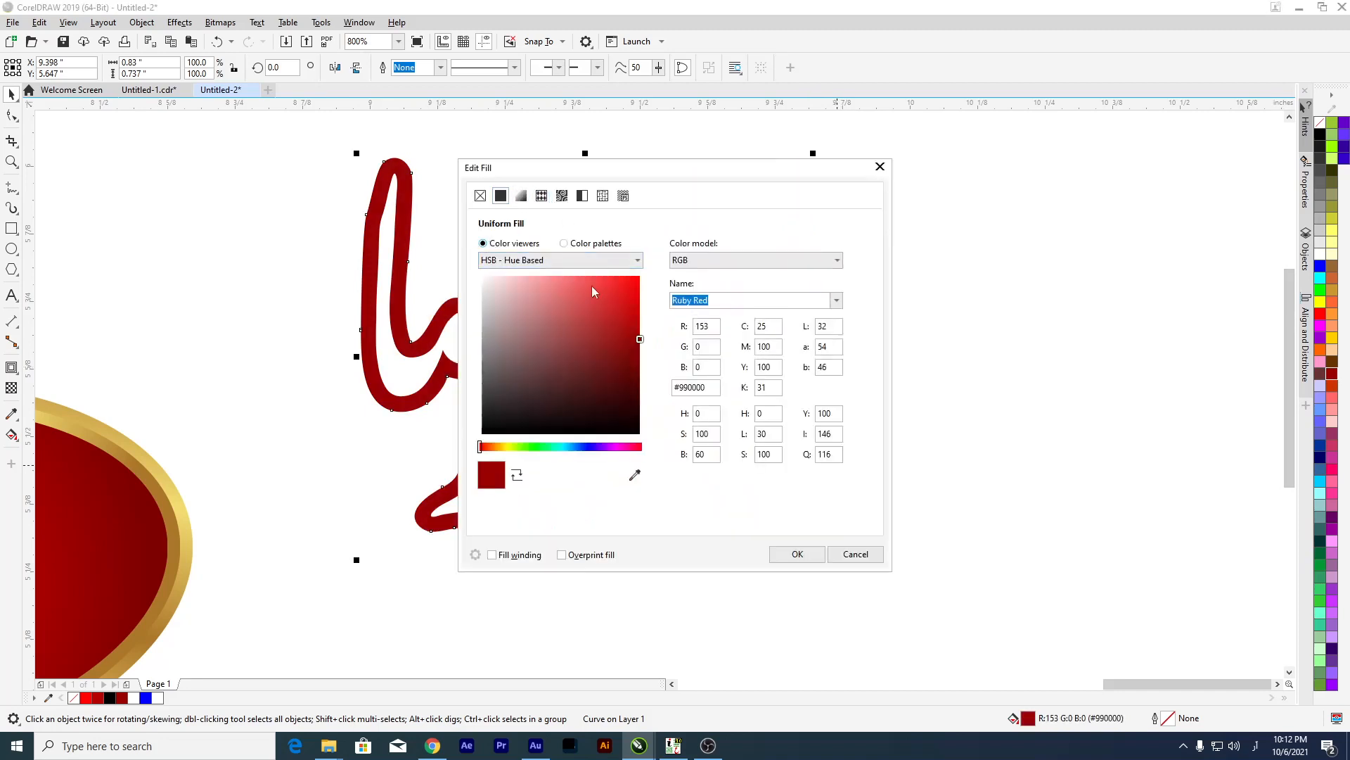
{"action": "left_click_drag", "start_coordinate": [640, 339], "coordinate": [641, 374]}
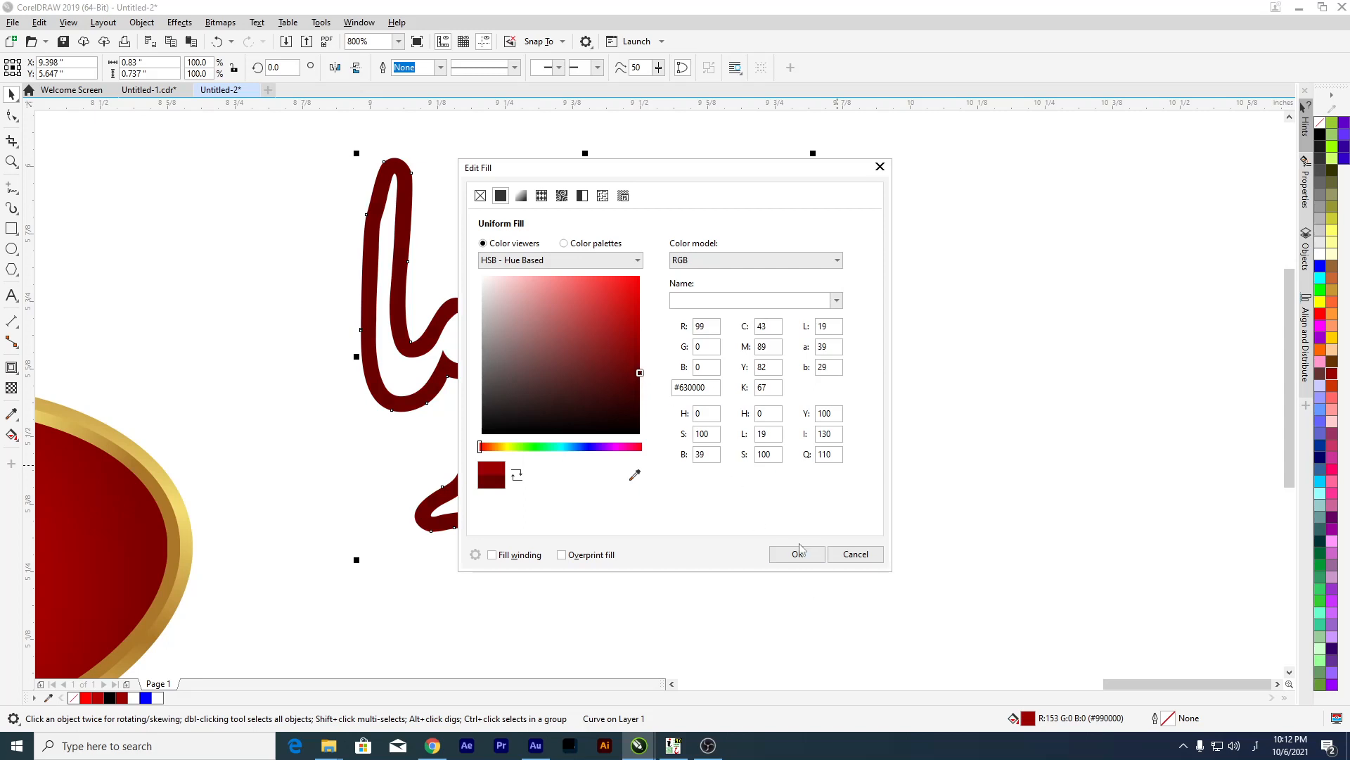
{"action": "left_click_drag", "start_coordinate": [642, 378], "coordinate": [645, 382]}
{"action": "left_click", "coordinate": [797, 554]}
{"action": "left_click", "coordinate": [787, 528]}
{"action": "scroll", "coordinate": [714, 271], "scroll_direction": "down", "scroll_amount": 3}
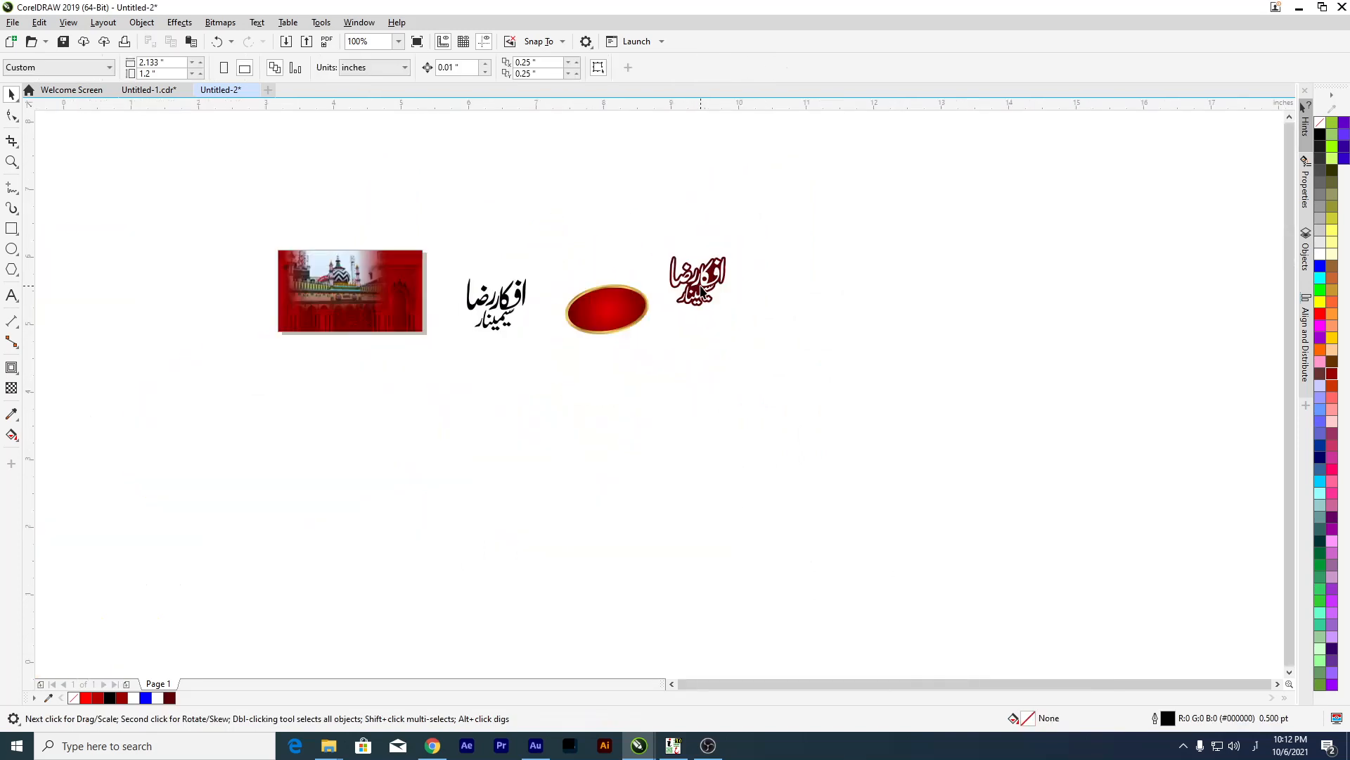
Move the white calligraphy and its maroon silhouette together slightly lower, beside the gold-bordered ellipse.
{"action": "scroll", "coordinate": [701, 283], "scroll_direction": "up", "scroll_amount": 2}
{"action": "left_click_drag", "start_coordinate": [867, 380], "coordinate": [869, 382]}
{"action": "left_click_drag", "start_coordinate": [691, 291], "coordinate": [700, 334]}
{"action": "left_click", "coordinate": [804, 503]}
Apply an elliptical fountain fill to the maroon silhouette, running from a light centre to dark edges.
{"action": "left_click", "coordinate": [698, 344]}
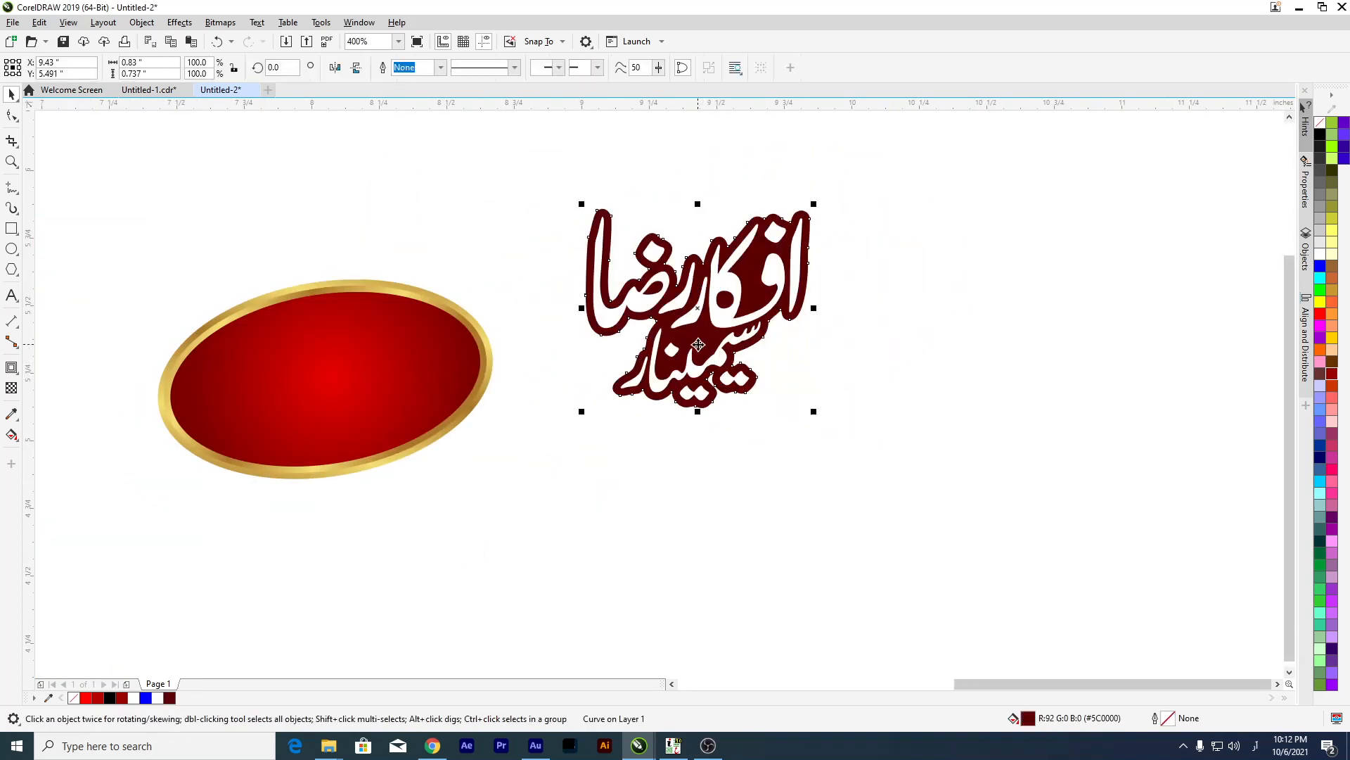
{"action": "key", "text": "g"}
{"action": "left_click_drag", "start_coordinate": [703, 316], "coordinate": [726, 413]}
{"action": "scroll", "coordinate": [690, 292], "scroll_direction": "up", "scroll_amount": 2}
{"action": "left_click_drag", "start_coordinate": [722, 321], "coordinate": [848, 644]}
{"action": "left_click", "coordinate": [251, 67]}
{"action": "scroll", "coordinate": [689, 373], "scroll_direction": "down", "scroll_amount": 2}
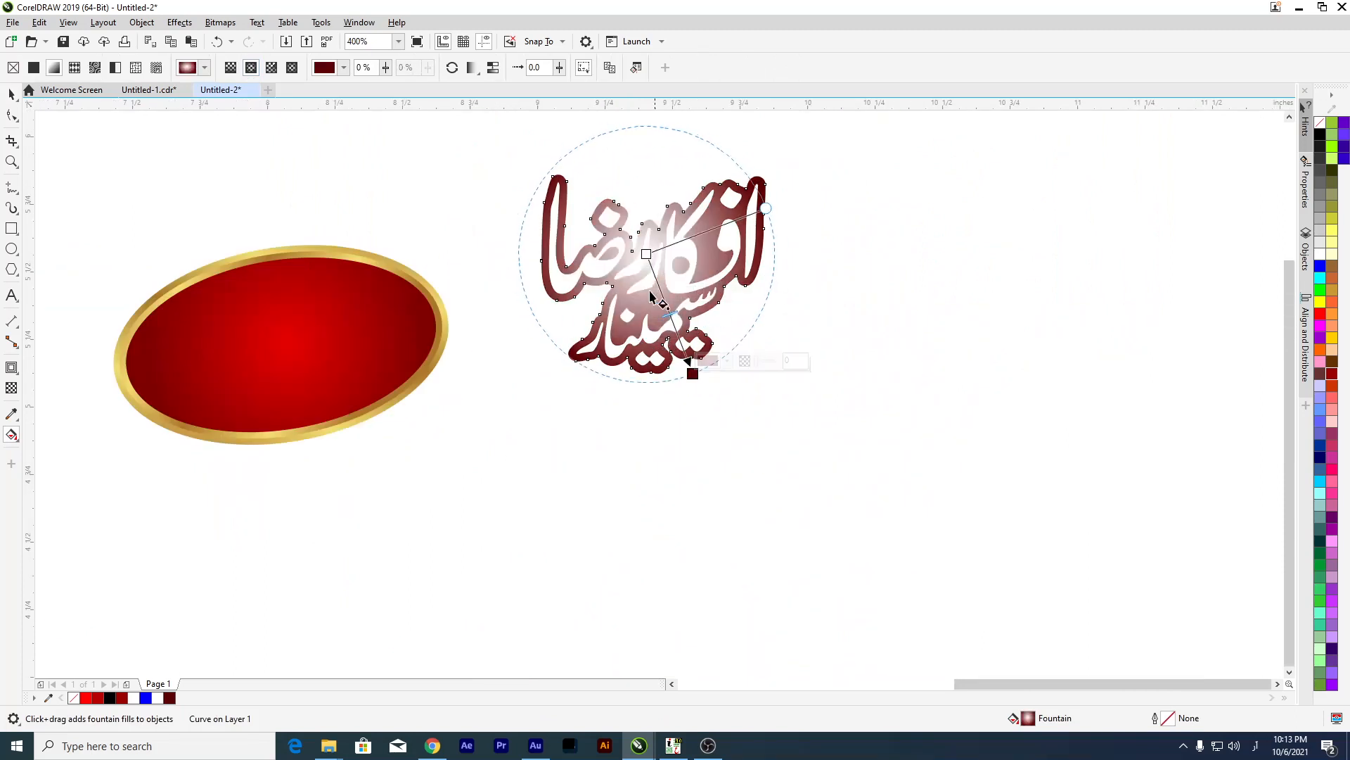
Colour the centre of the silhouette's fountain fill dark red and reposition the gradient centre within the lettering.
{"action": "left_click_drag", "start_coordinate": [645, 255], "coordinate": [643, 267]}
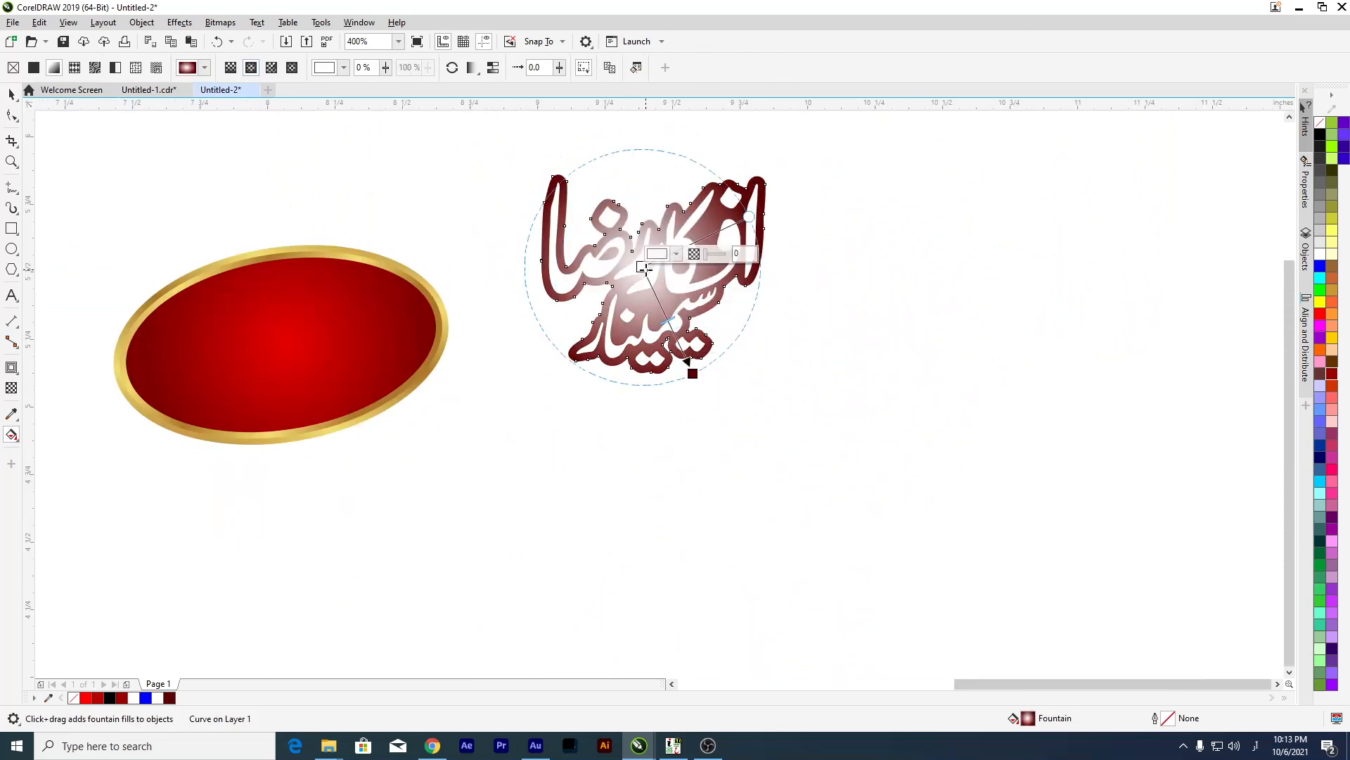
{"action": "left_click", "coordinate": [1333, 378]}
{"action": "scroll", "coordinate": [630, 251], "scroll_direction": "up", "scroll_amount": 3}
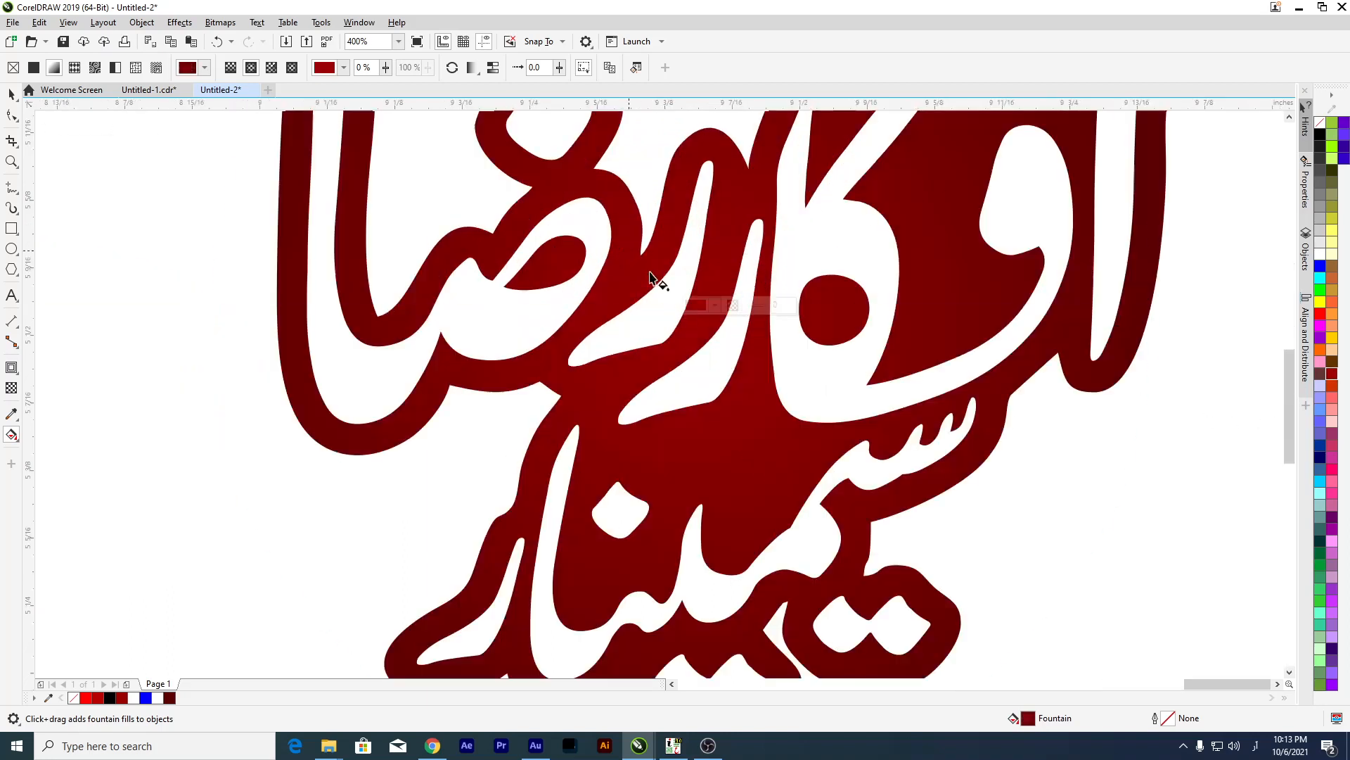
{"action": "scroll", "coordinate": [663, 366], "scroll_direction": "down", "scroll_amount": 3}
{"action": "scroll", "coordinate": [658, 383], "scroll_direction": "up", "scroll_amount": 2}
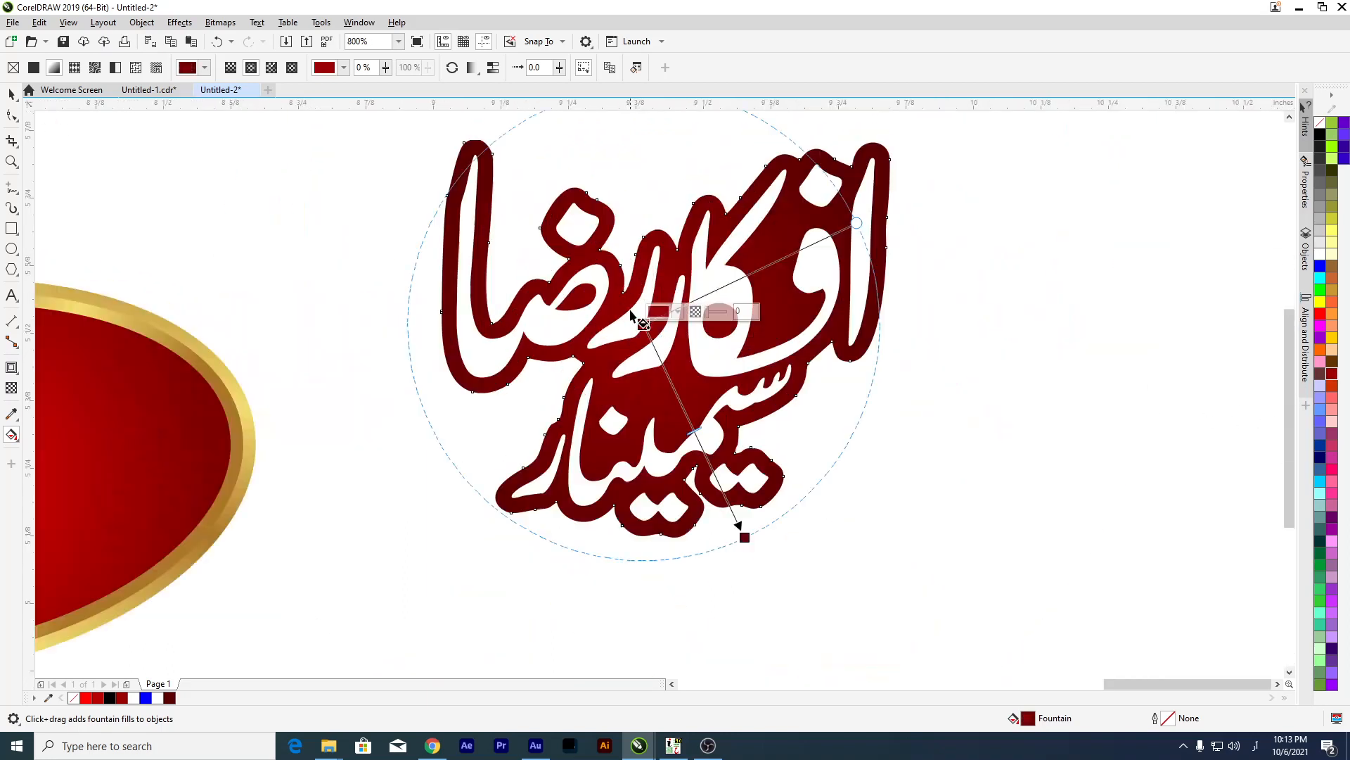
{"action": "left_click_drag", "start_coordinate": [642, 323], "coordinate": [668, 331]}
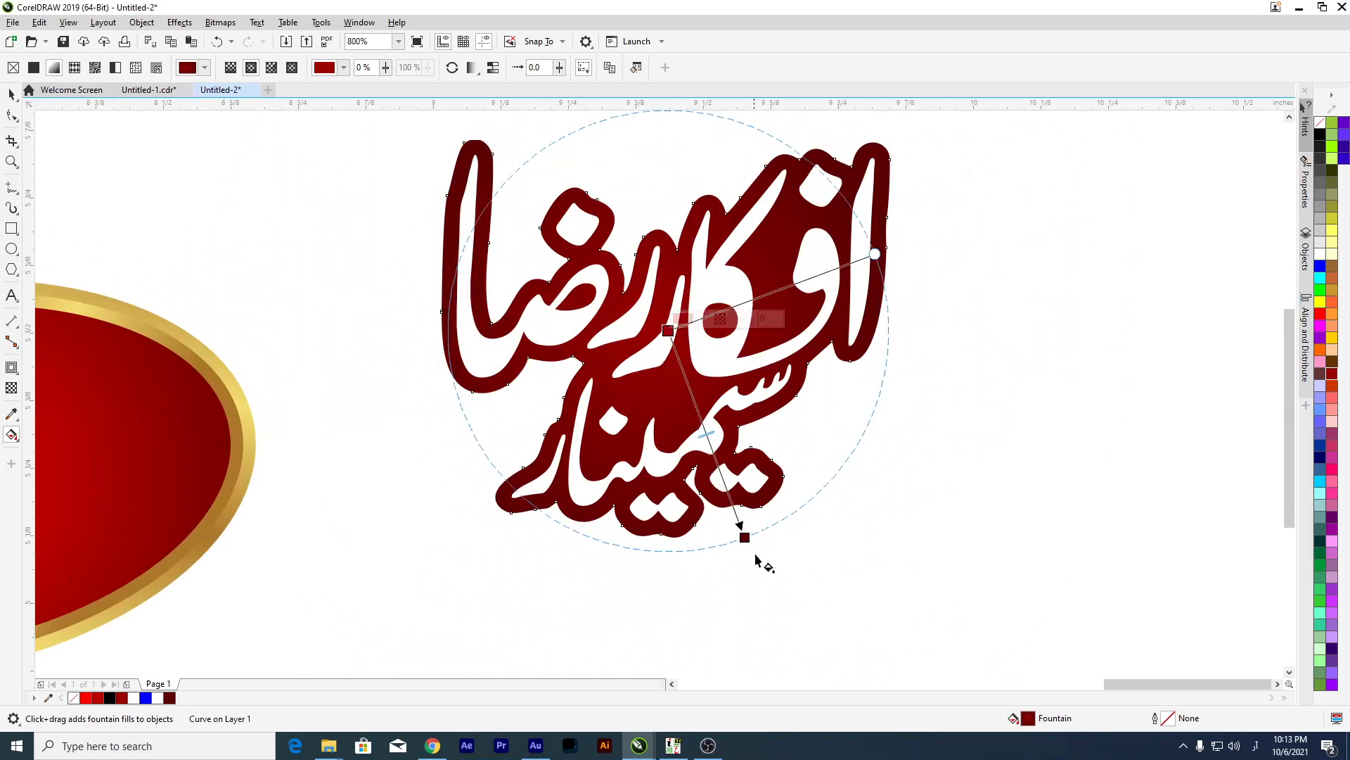
Set the outer colour of the silhouette's fountain fill to very dark red #400000.
{"action": "left_click", "coordinate": [744, 536]}
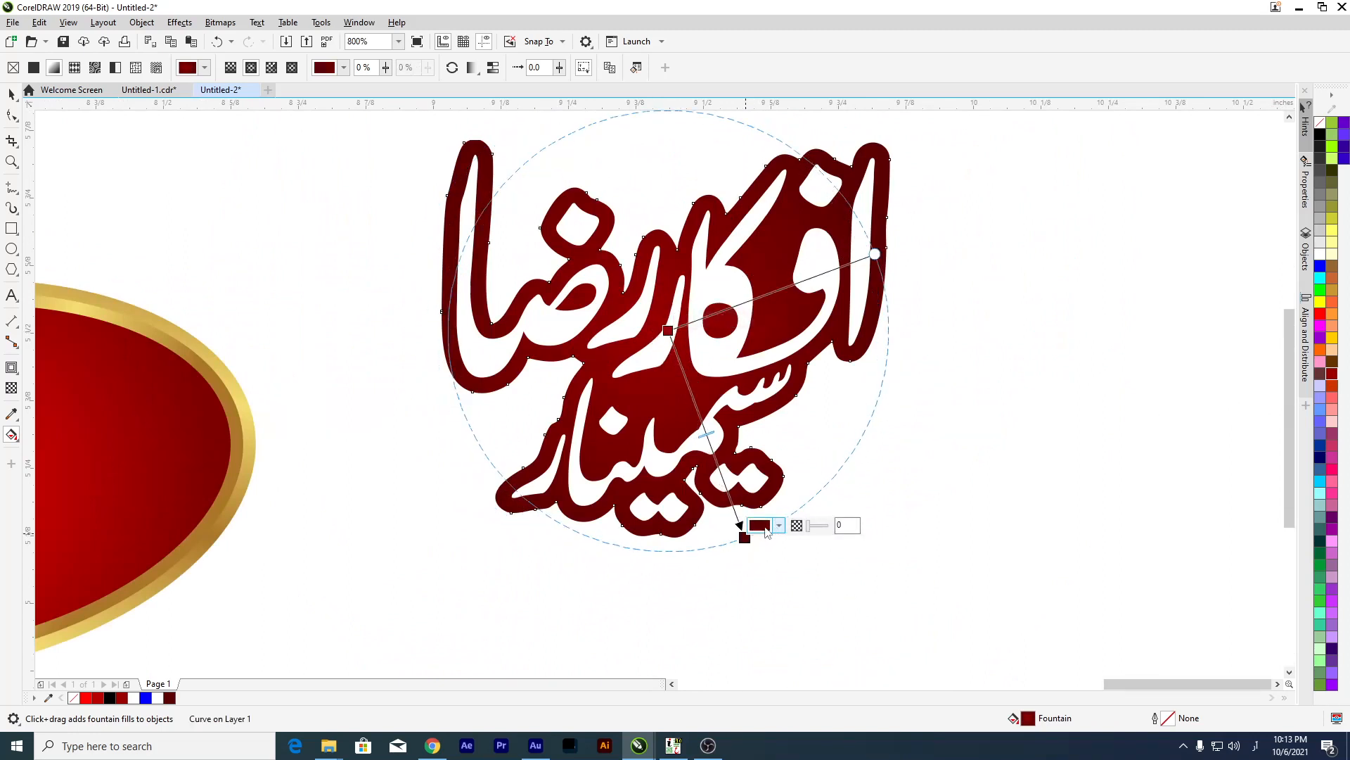
{"action": "left_click", "coordinate": [761, 524]}
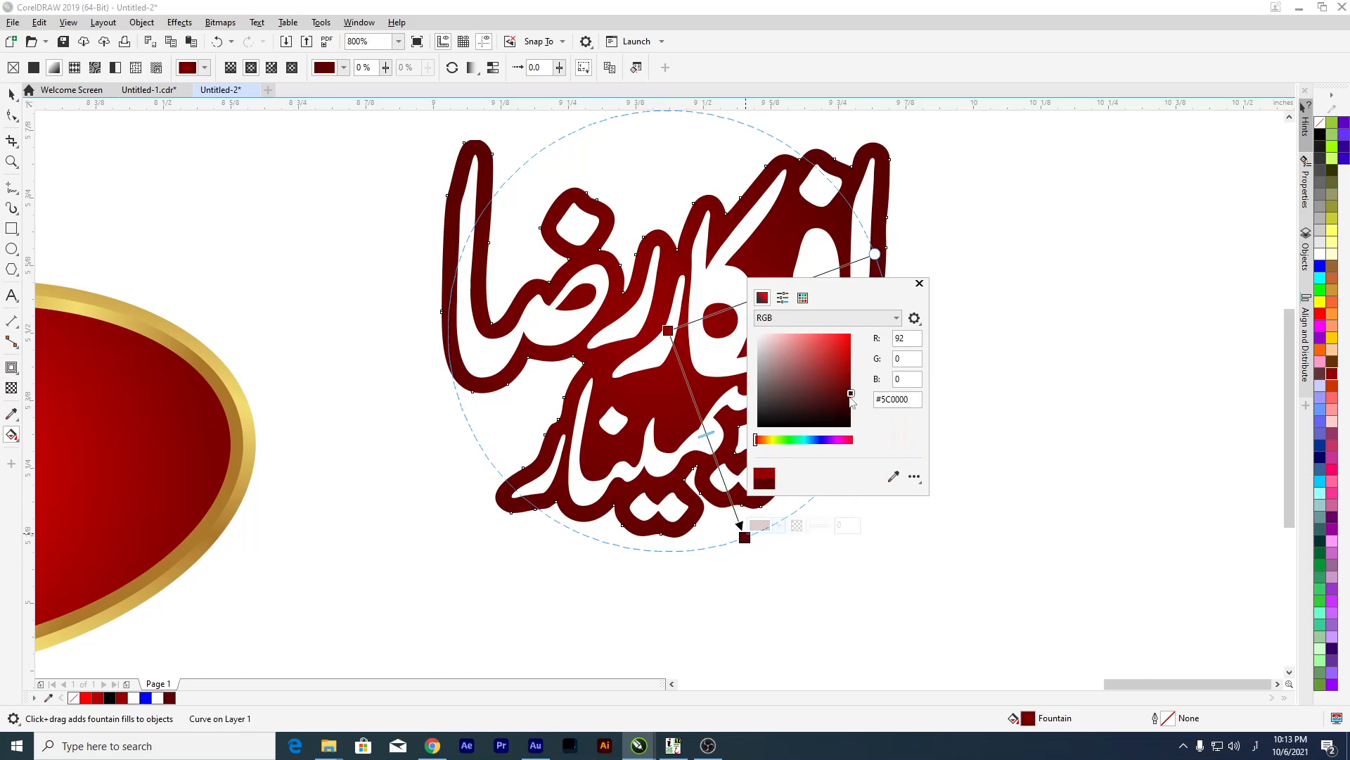
{"action": "left_click_drag", "start_coordinate": [851, 396], "coordinate": [837, 398]}
{"action": "left_click_drag", "start_coordinate": [832, 399], "coordinate": [856, 403]}
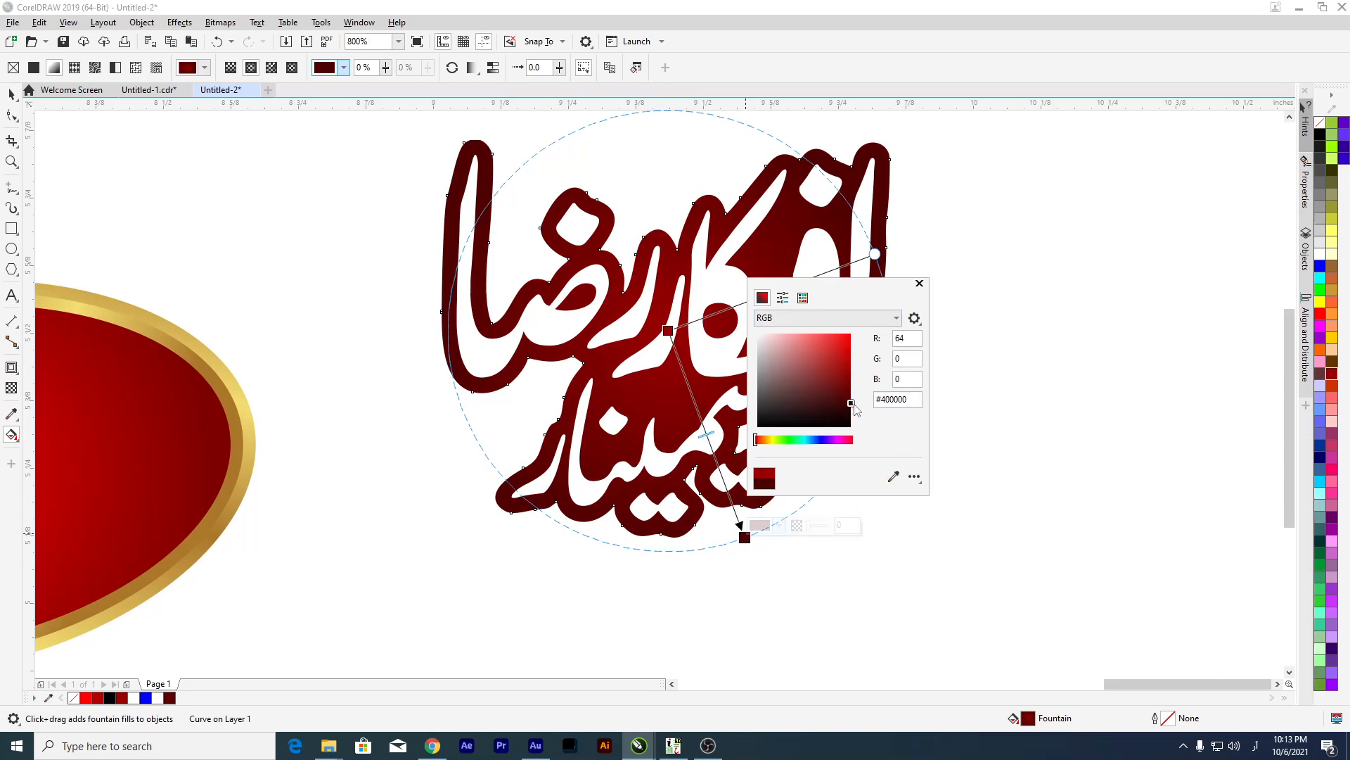
{"action": "left_click", "coordinate": [1069, 355]}
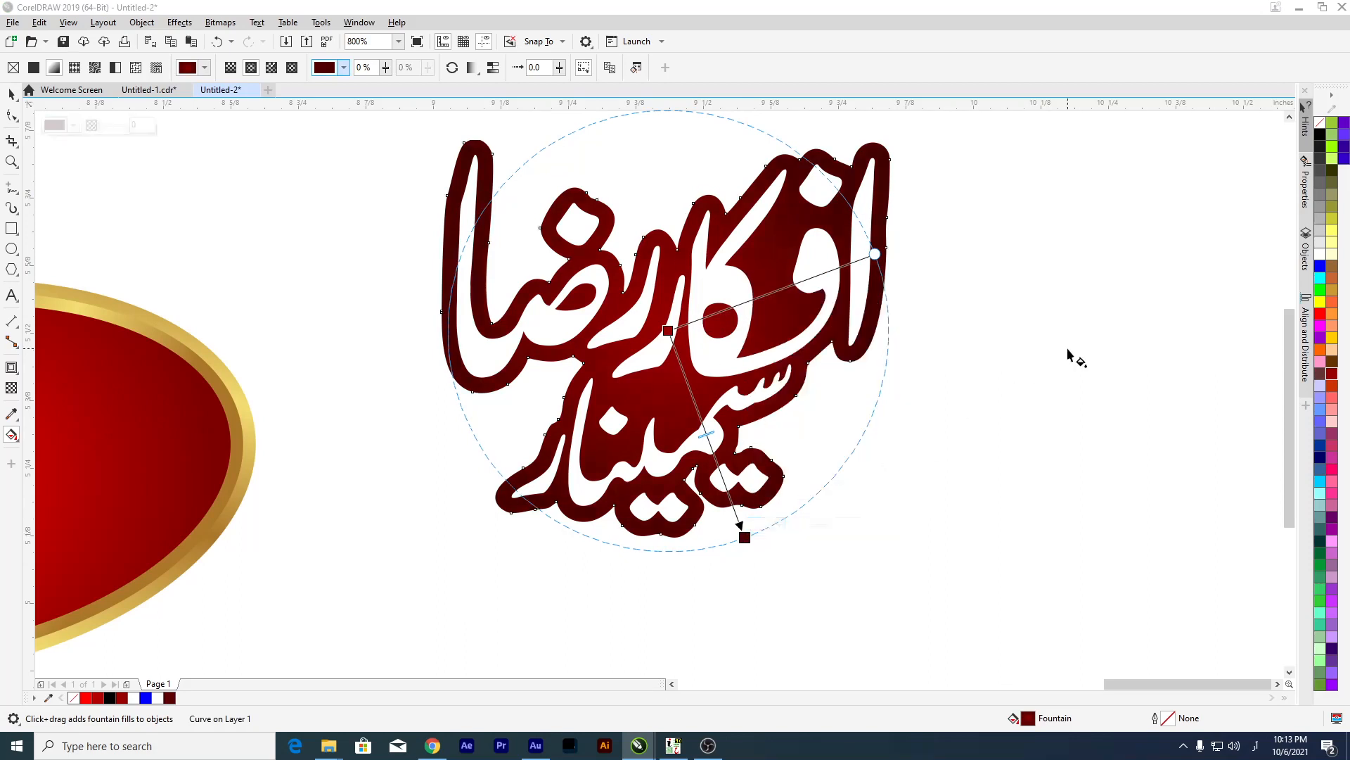
{"action": "left_click", "coordinate": [10, 97]}
{"action": "scroll", "coordinate": [755, 222], "scroll_direction": "down", "scroll_amount": 2}
{"action": "scroll", "coordinate": [742, 208], "scroll_direction": "up", "scroll_amount": 1}
{"action": "left_click", "coordinate": [520, 173]}
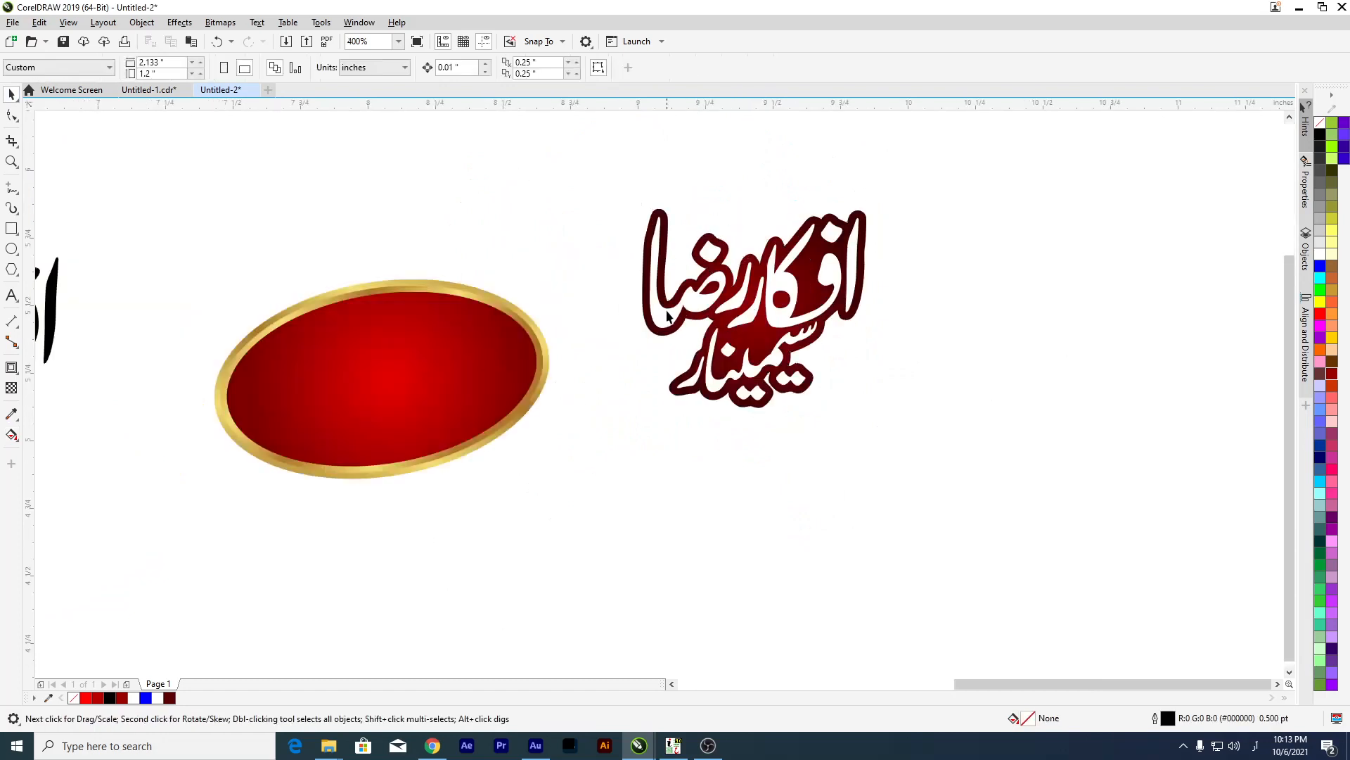
Place a copy of the white calligraphy beside the silhouette and colour the copy red.
{"action": "left_click_drag", "start_coordinate": [662, 317], "coordinate": [1014, 287]}
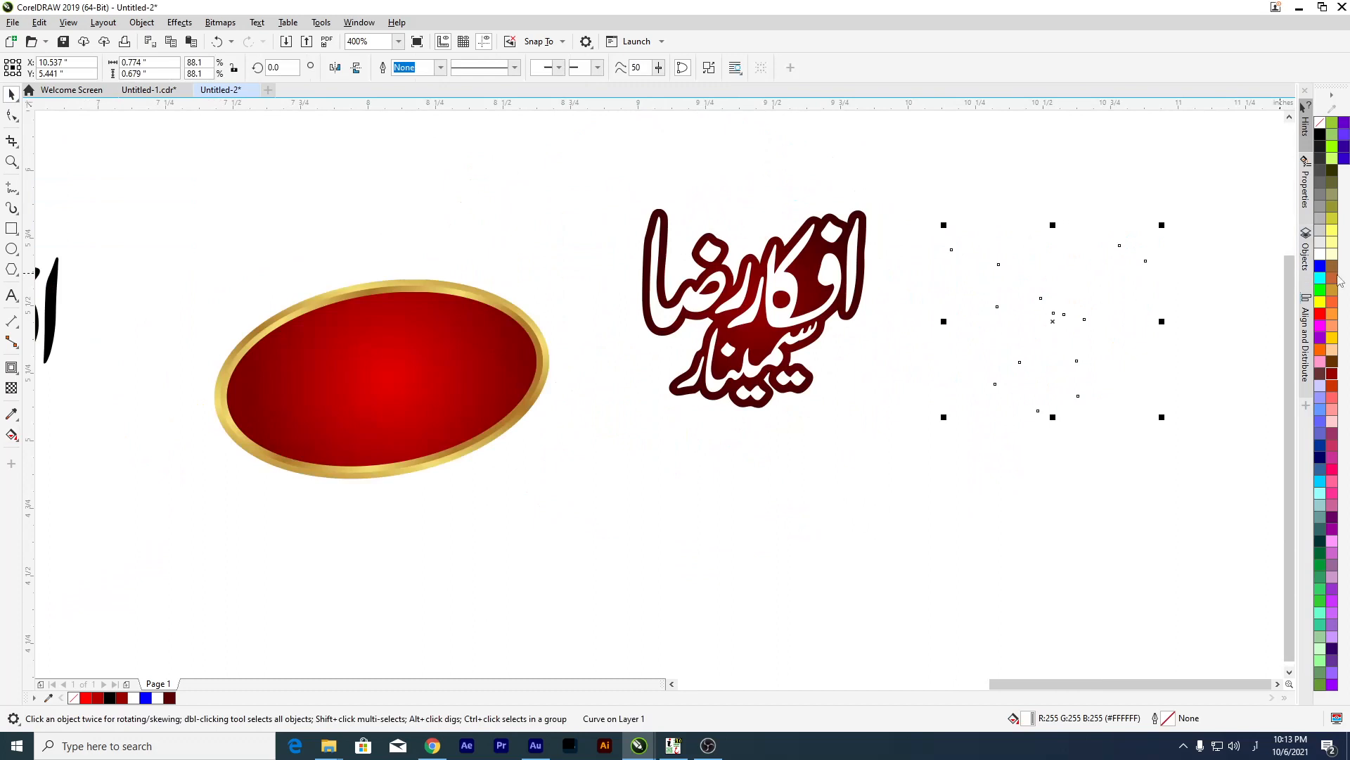
{"action": "left_click", "coordinate": [1321, 313]}
{"action": "left_click_drag", "start_coordinate": [1085, 336], "coordinate": [990, 352]}
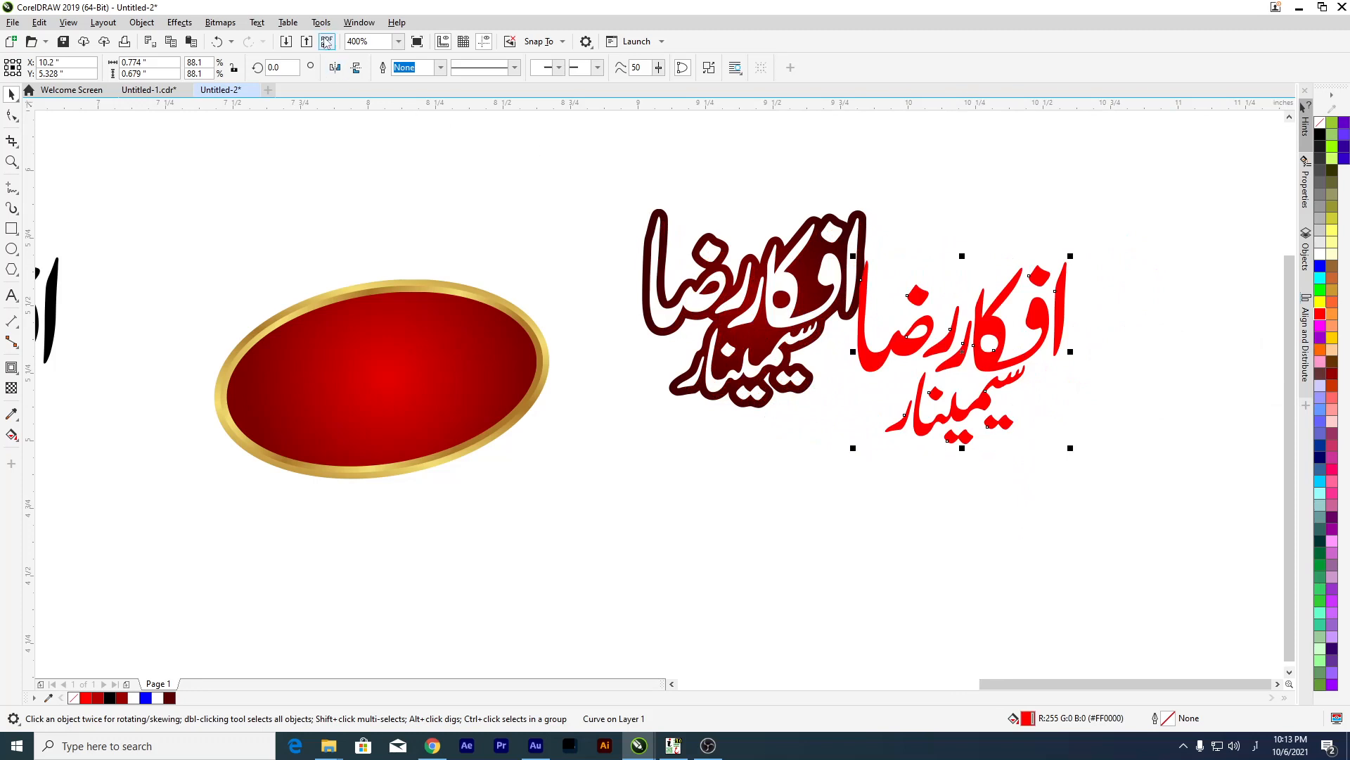
Apply the Emboss effect to the red calligraphy copy with depth 18, level 20, direction 45° and original color.
{"action": "left_click", "coordinate": [180, 24]}
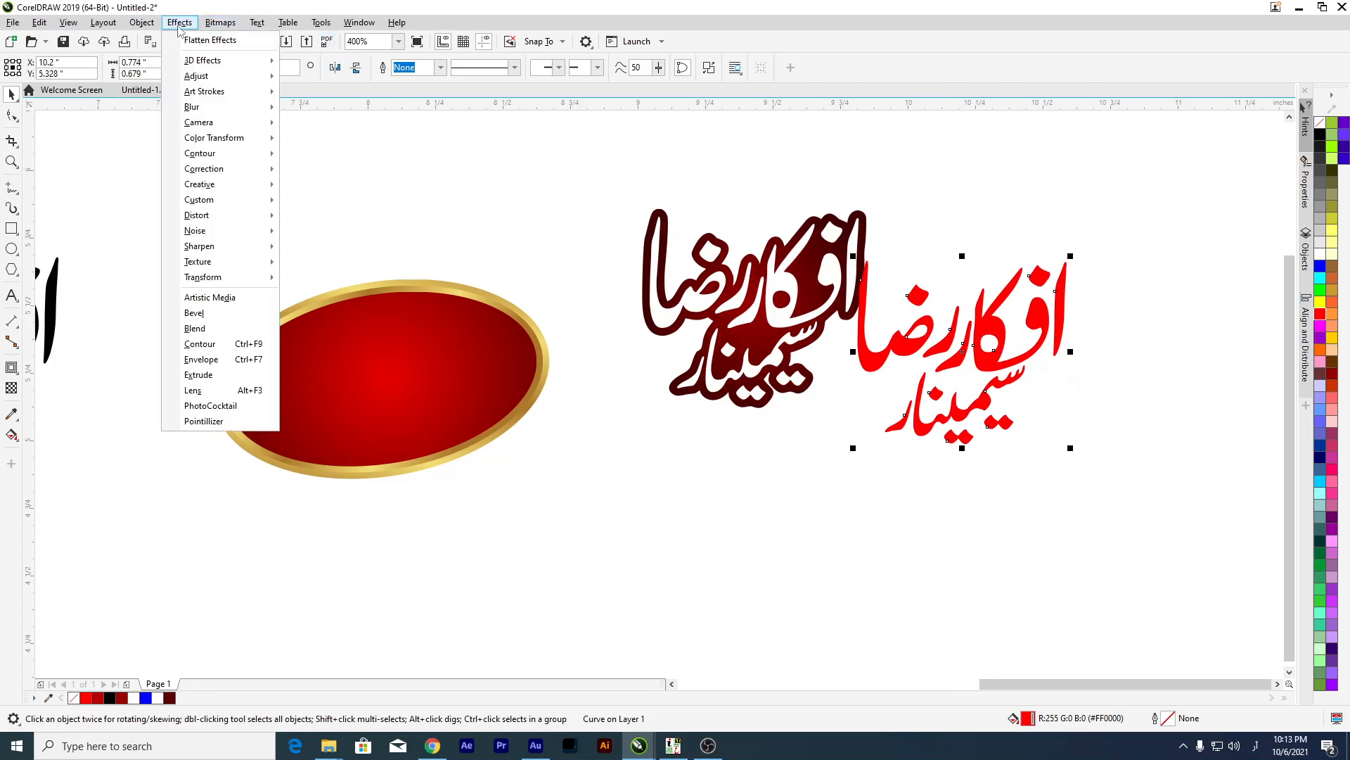
{"action": "mouse_move", "coordinate": [258, 82]}
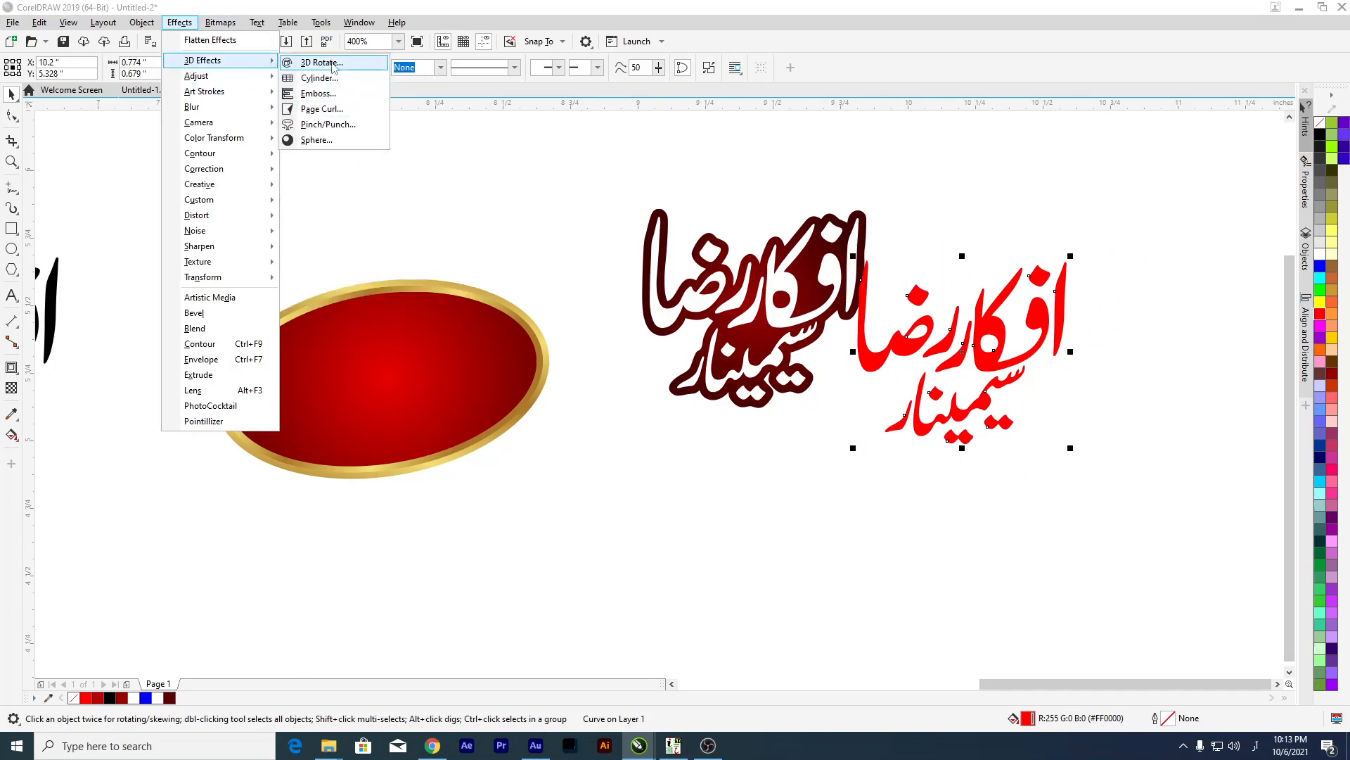
{"action": "left_click", "coordinate": [318, 94]}
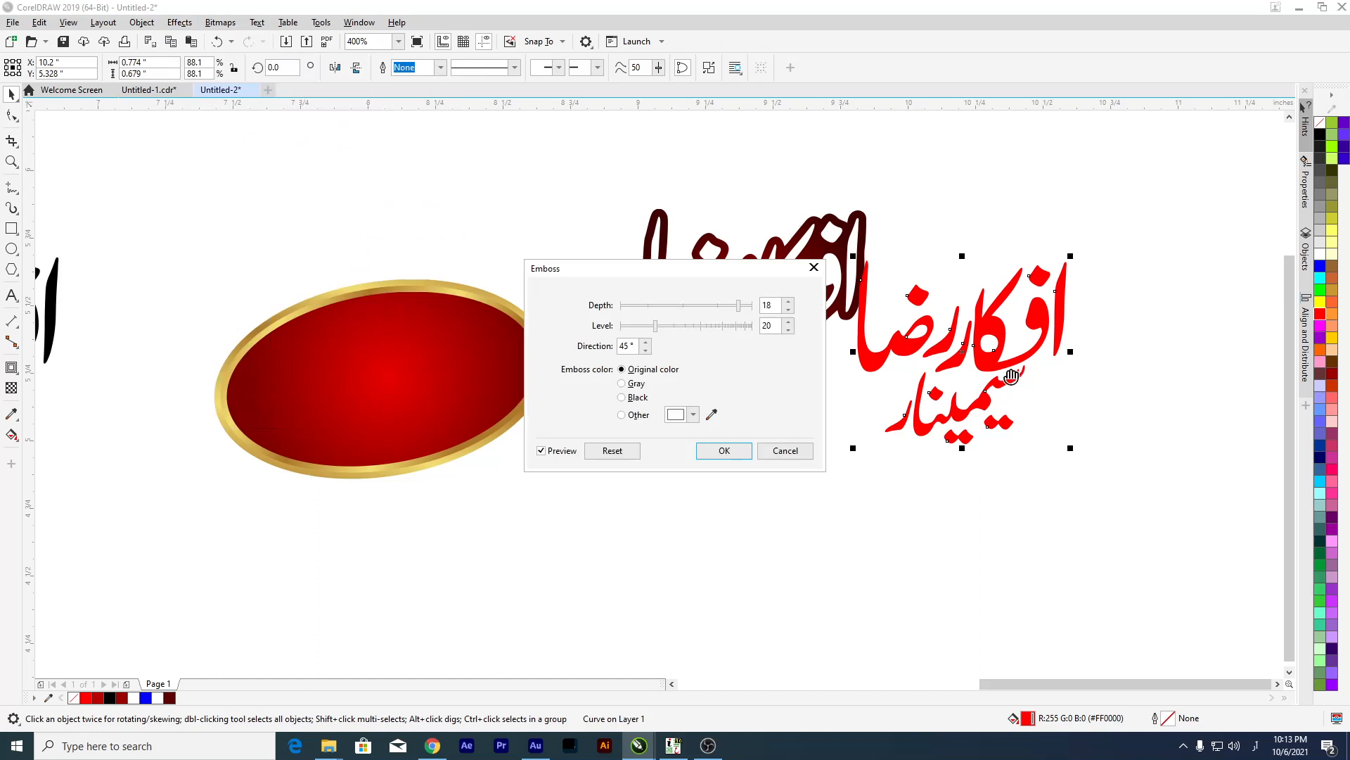
{"action": "left_click_drag", "start_coordinate": [722, 277], "coordinate": [677, 161]}
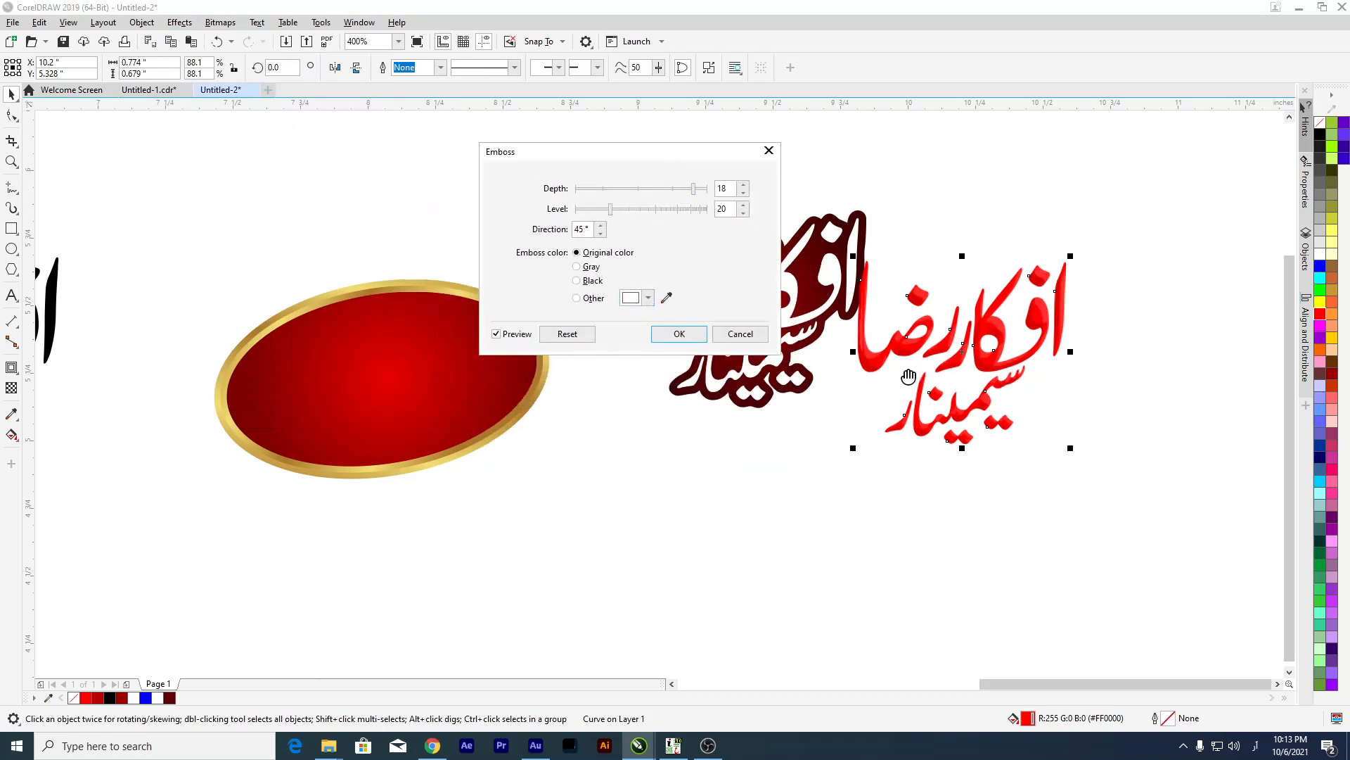
{"action": "left_click", "coordinate": [680, 335]}
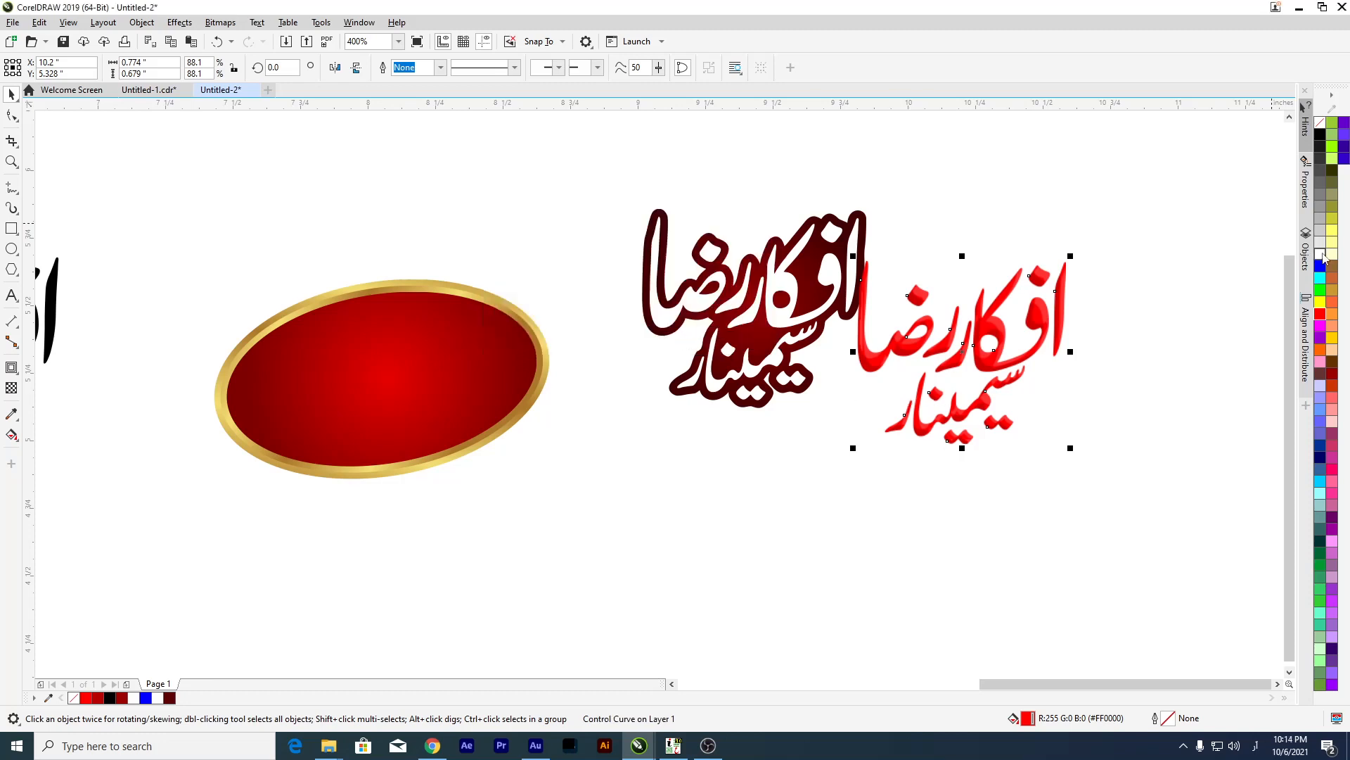
Recolour the embossed calligraphy white and move the plain white calligraphy off the silhouette.
{"action": "left_click", "coordinate": [1321, 255]}
{"action": "left_click_drag", "start_coordinate": [1019, 356], "coordinate": [1059, 386]}
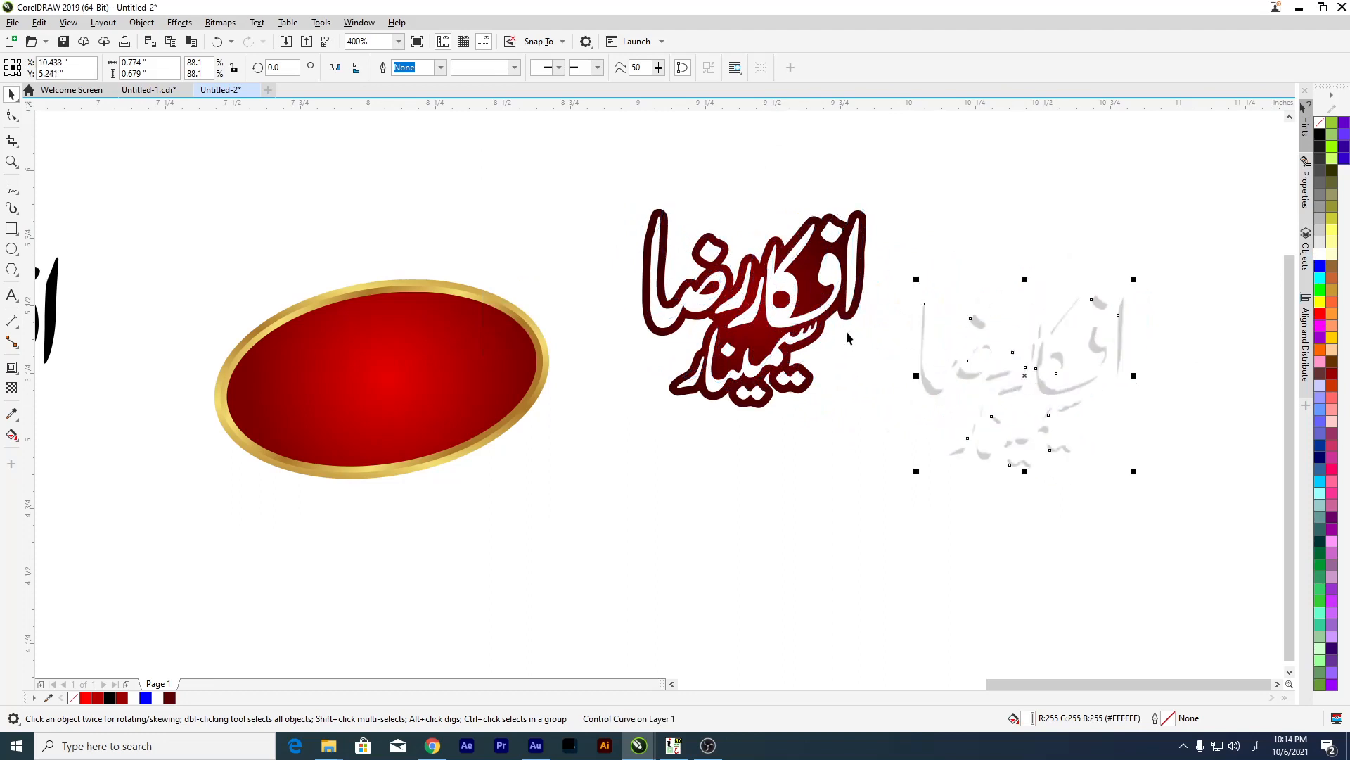
{"action": "left_click_drag", "start_coordinate": [786, 328], "coordinate": [761, 505]}
Centre the embossed calligraphy horizontally and vertically on the dark red silhouette.
{"action": "left_click", "coordinate": [929, 385]}
{"action": "left_click", "coordinate": [802, 319], "text": "shift"}
{"action": "key", "text": "c"}
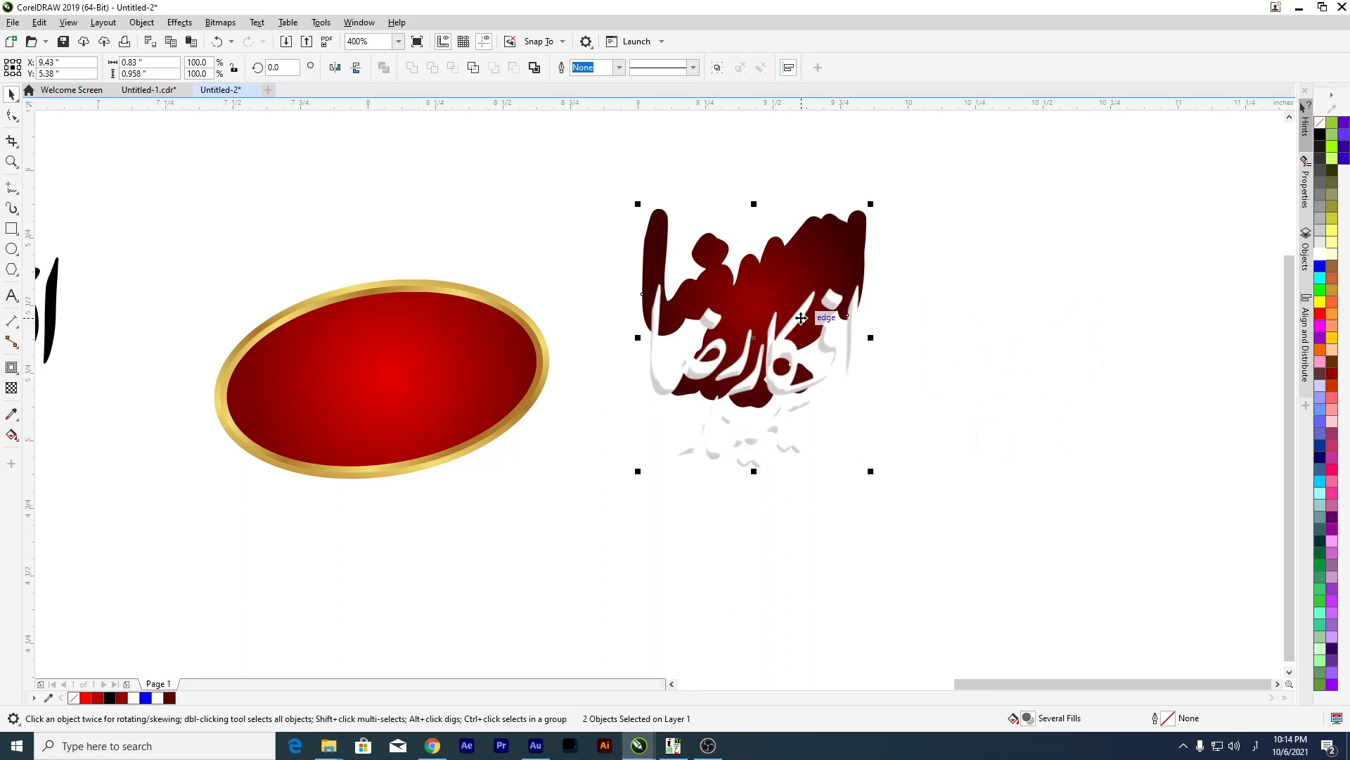
{"action": "key", "text": "e"}
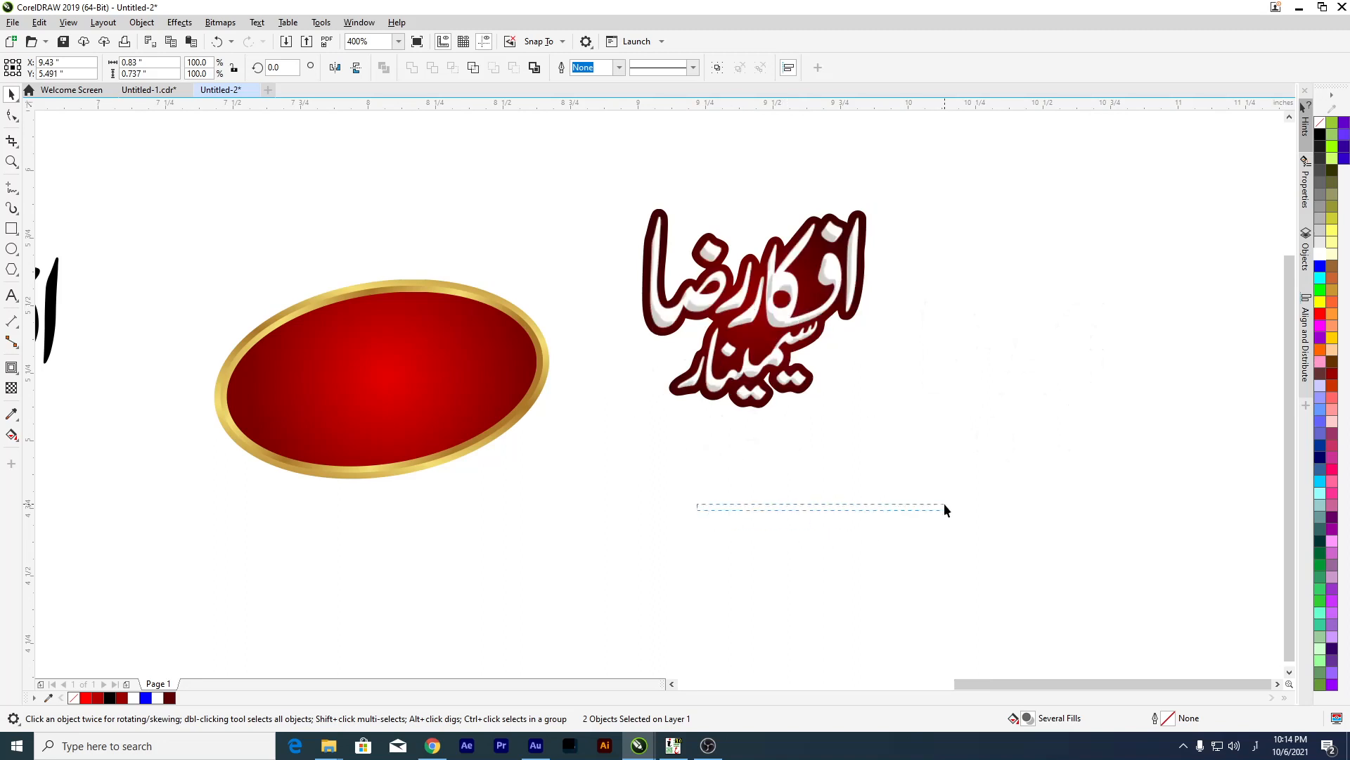
Delete the leftover plain white calligraphy below the silhouette.
{"action": "left_click_drag", "start_coordinate": [944, 503], "coordinate": [946, 503]}
{"action": "left_click_drag", "start_coordinate": [679, 505], "coordinate": [779, 514]}
{"action": "left_click_drag", "start_coordinate": [533, 654], "coordinate": [531, 654]}
{"action": "left_click_drag", "start_coordinate": [747, 551], "coordinate": [1050, 546]}
{"action": "key", "text": "Delete"}
Shift the embossed calligraphy aside and give the dark red silhouette a 2.0 pt outline.
{"action": "scroll", "coordinate": [686, 385], "scroll_direction": "up", "scroll_amount": 1}
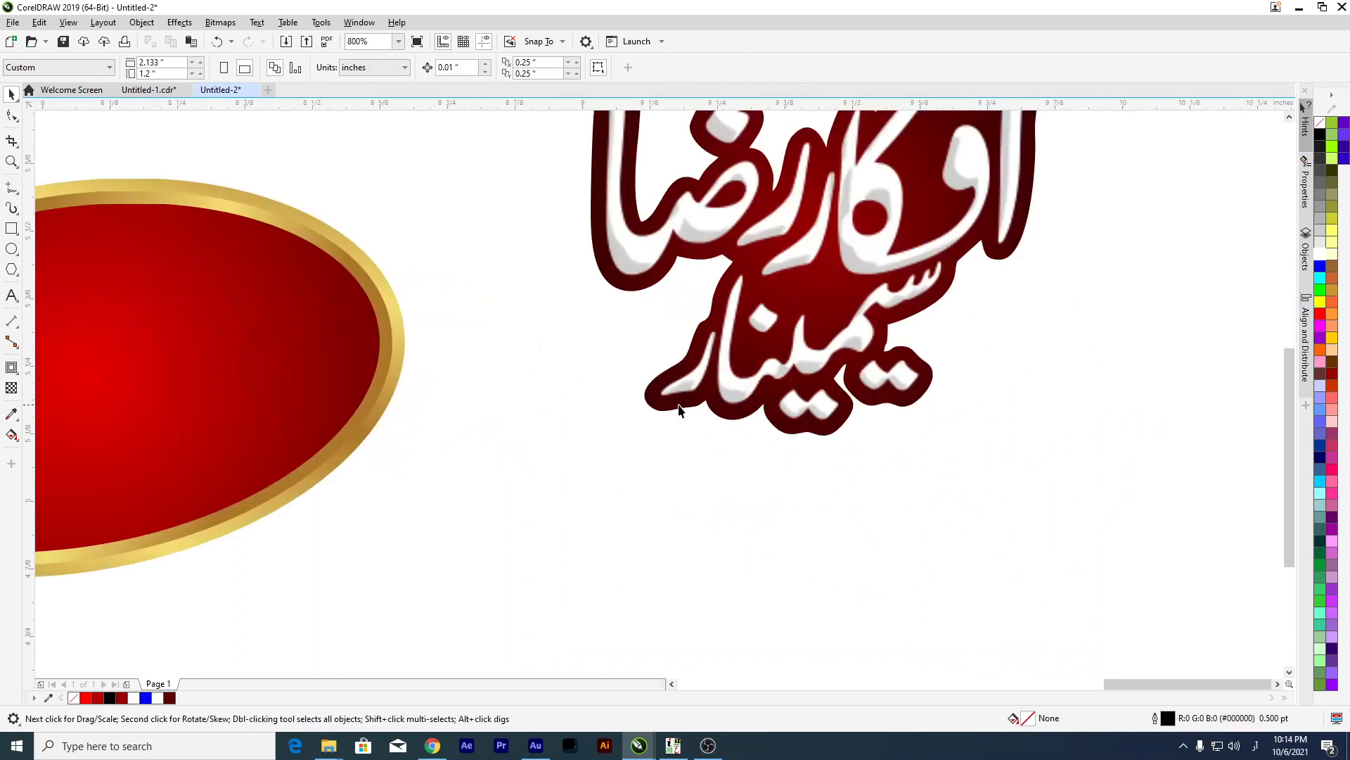
{"action": "left_click_drag", "start_coordinate": [676, 405], "coordinate": [857, 398]}
{"action": "left_click", "coordinate": [676, 390]}
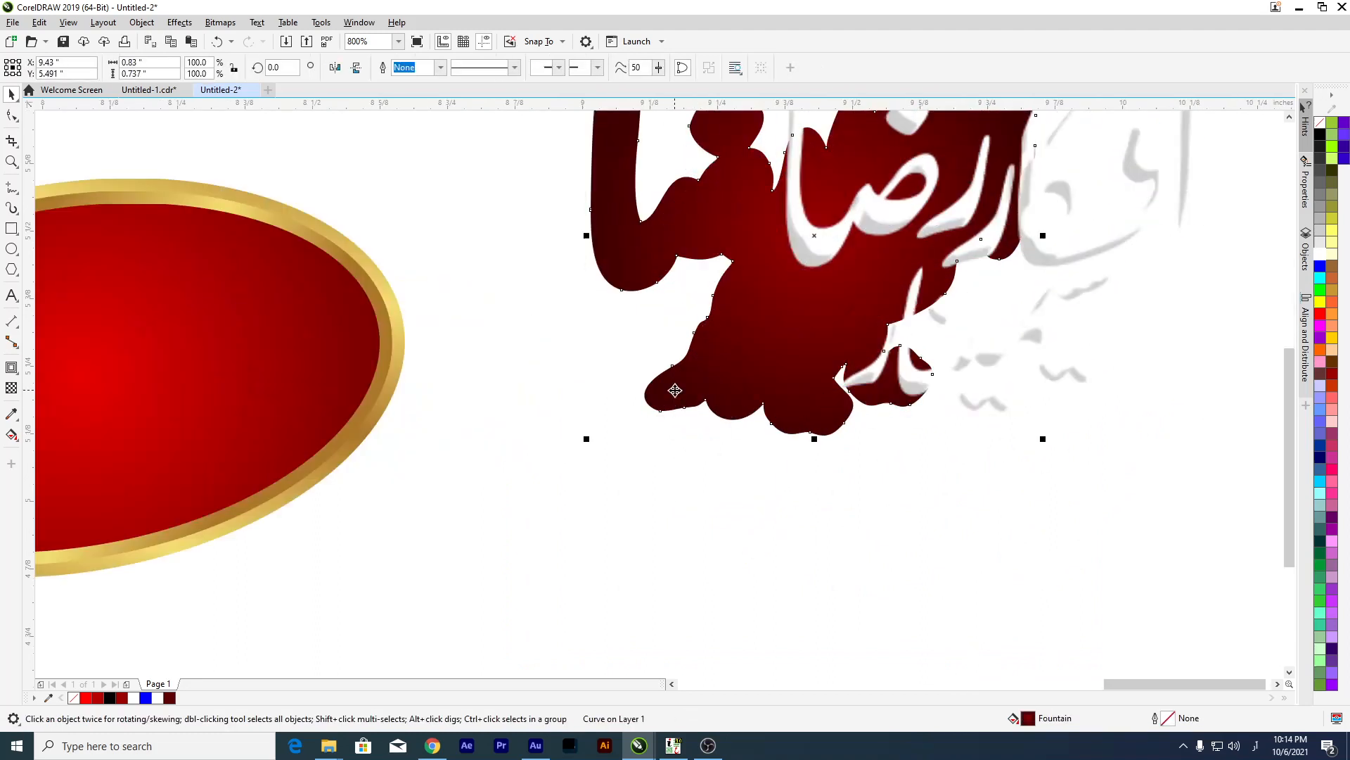
{"action": "key", "text": "F12"}
{"action": "left_click", "coordinate": [587, 319]}
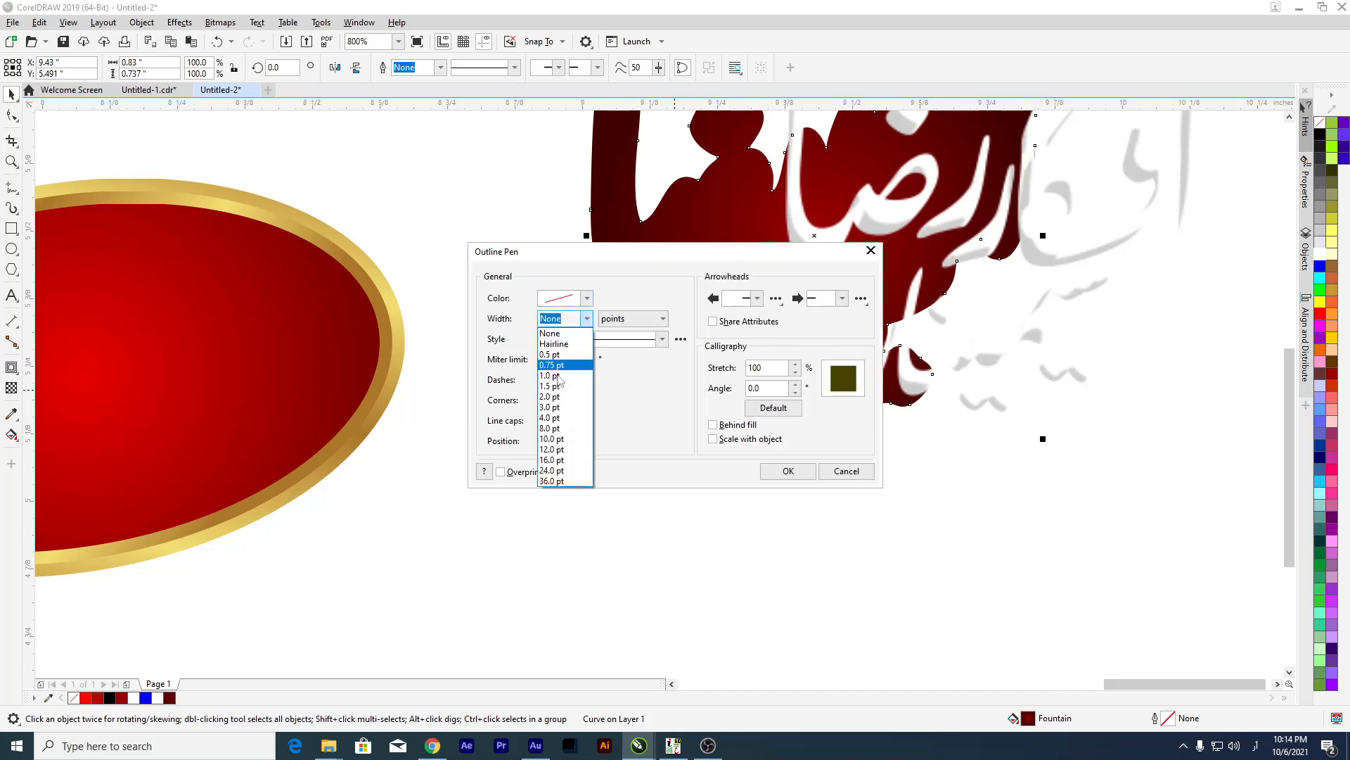
{"action": "left_click", "coordinate": [550, 398]}
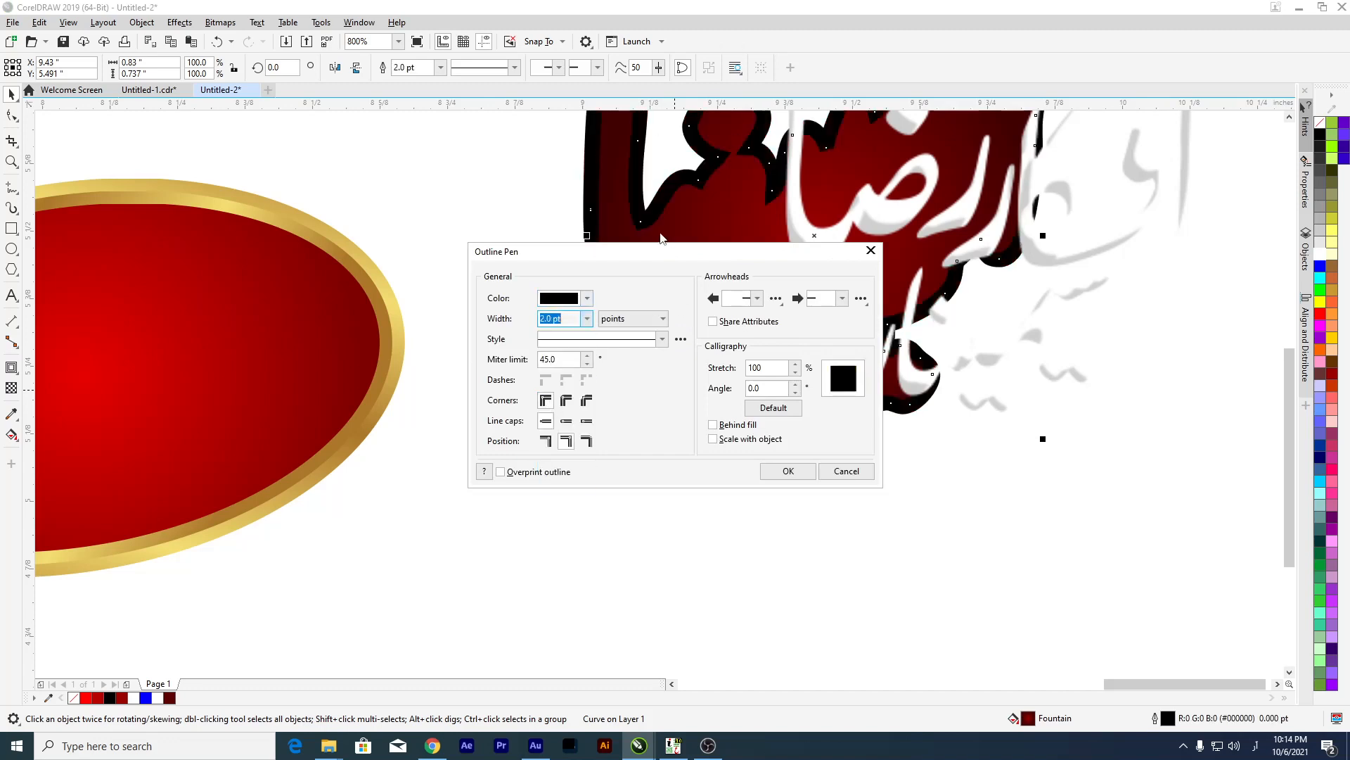
Colour the silhouette's outline #A88686 and give it round corners and caps, behind fill, scaling with object and overprinting.
{"action": "left_click", "coordinate": [588, 298]}
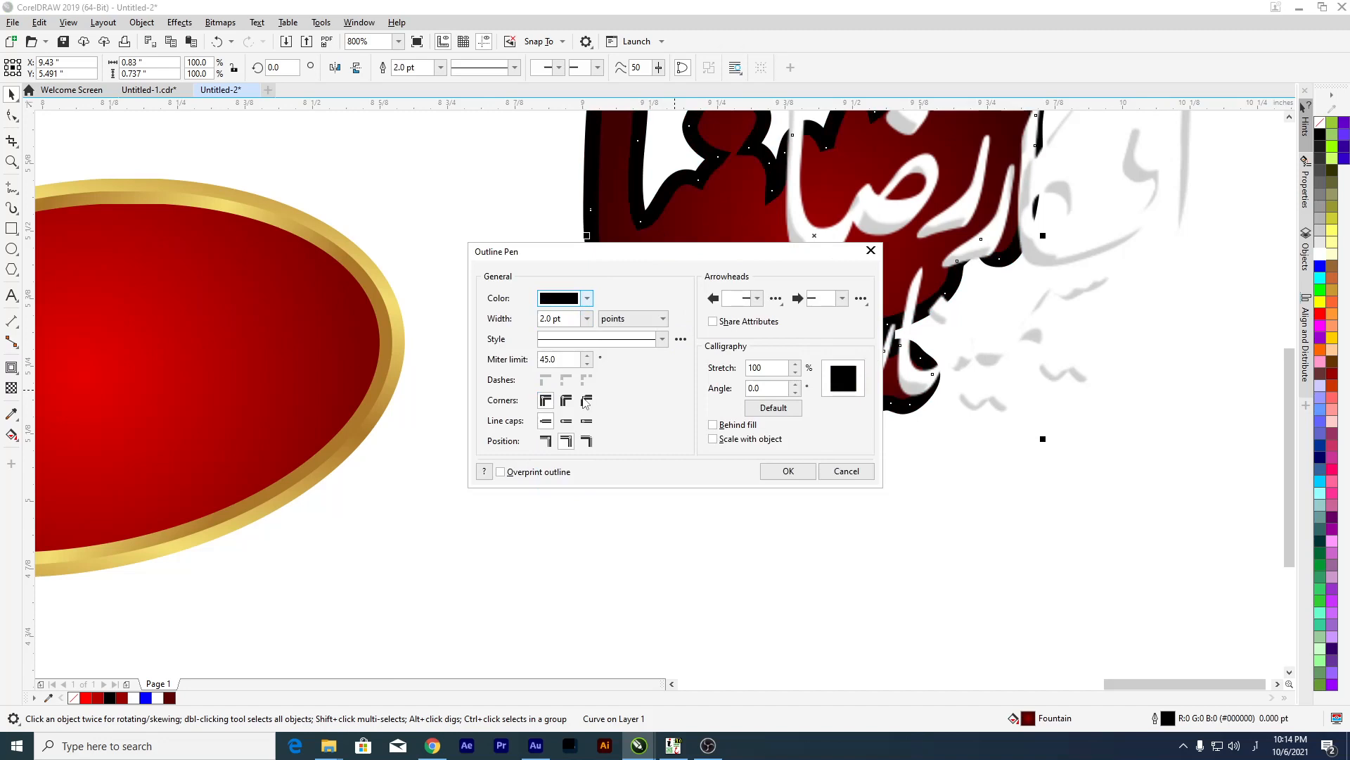
{"action": "left_click", "coordinate": [566, 394]}
{"action": "left_click", "coordinate": [731, 459]}
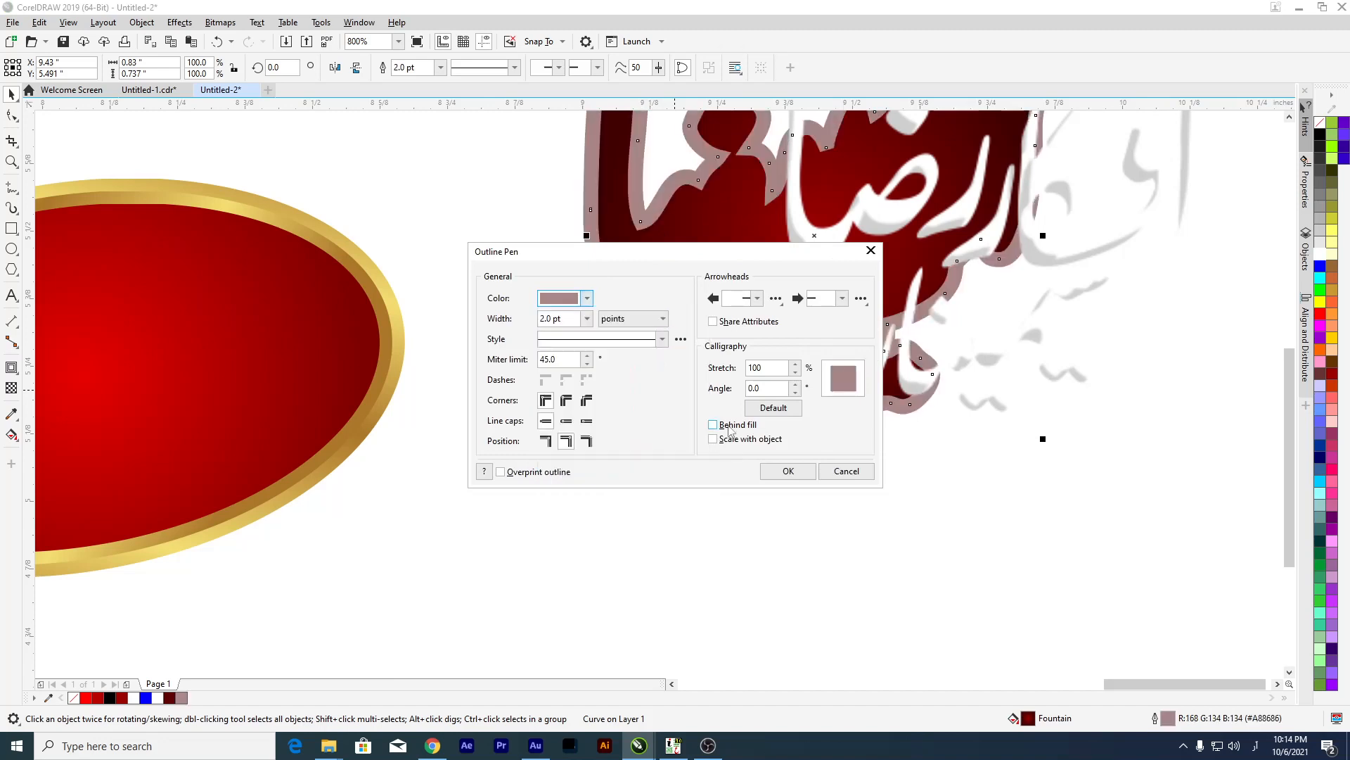
{"action": "left_click", "coordinate": [724, 430]}
{"action": "left_click", "coordinate": [567, 400]}
{"action": "left_click", "coordinate": [566, 420]}
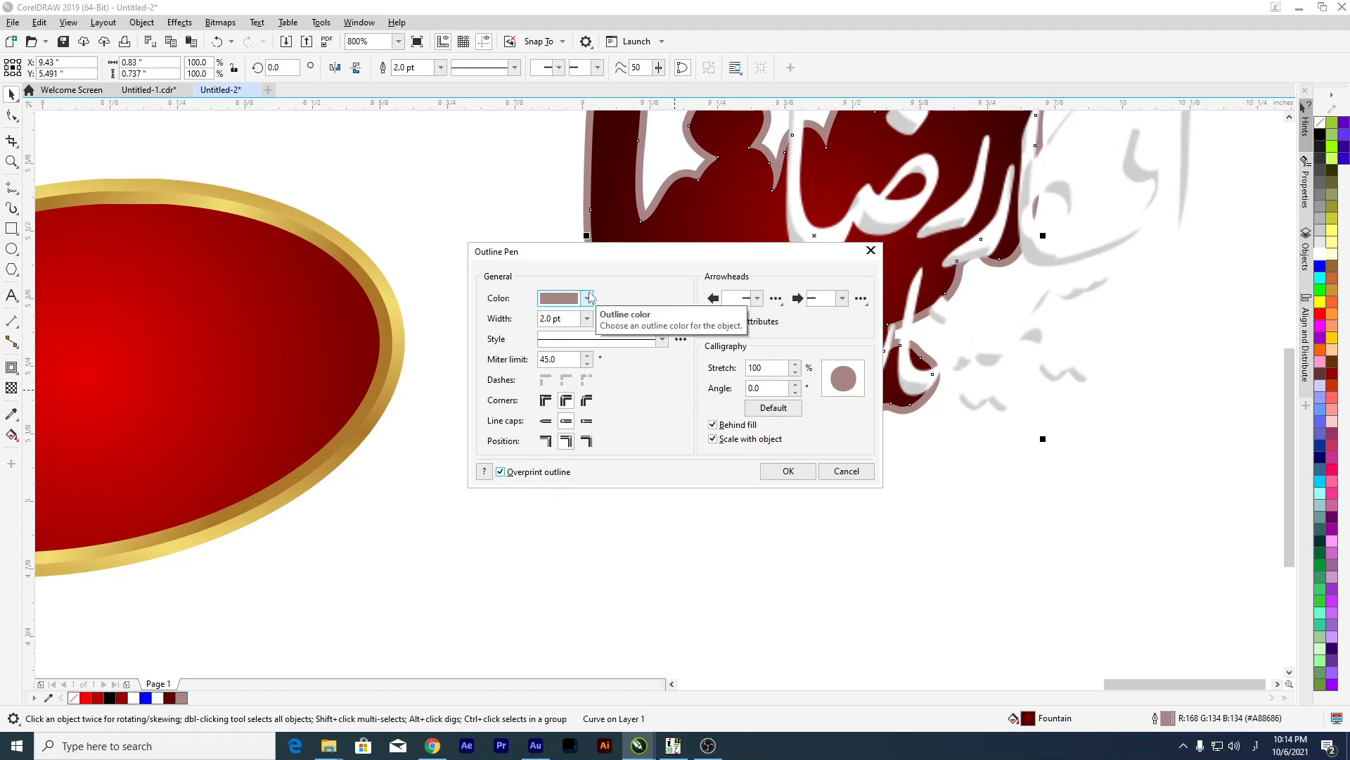
Set the silhouette's outline colour to white #FFFFFF and apply the outline settings.
{"action": "left_click", "coordinate": [587, 299]}
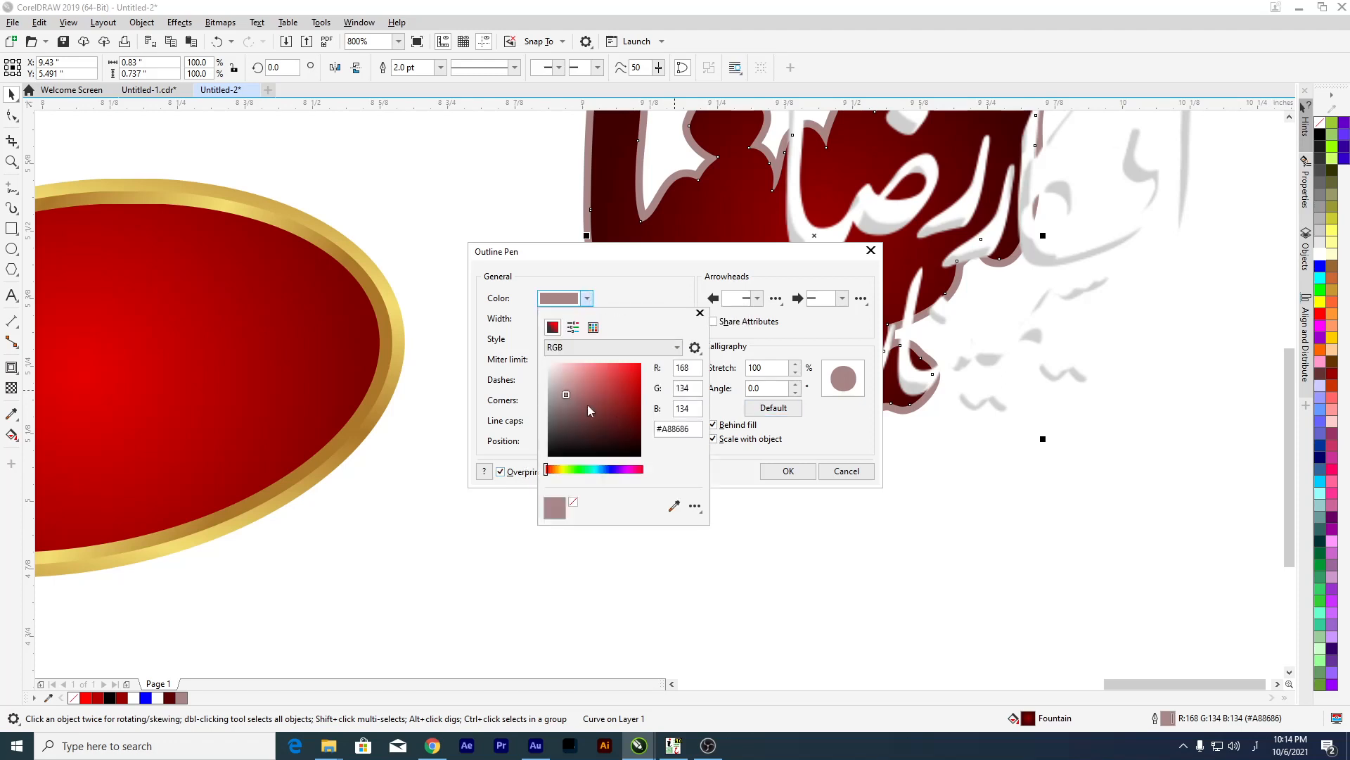
{"action": "left_click", "coordinate": [549, 363]}
{"action": "left_click", "coordinate": [654, 267]}
{"action": "left_click", "coordinate": [784, 470]}
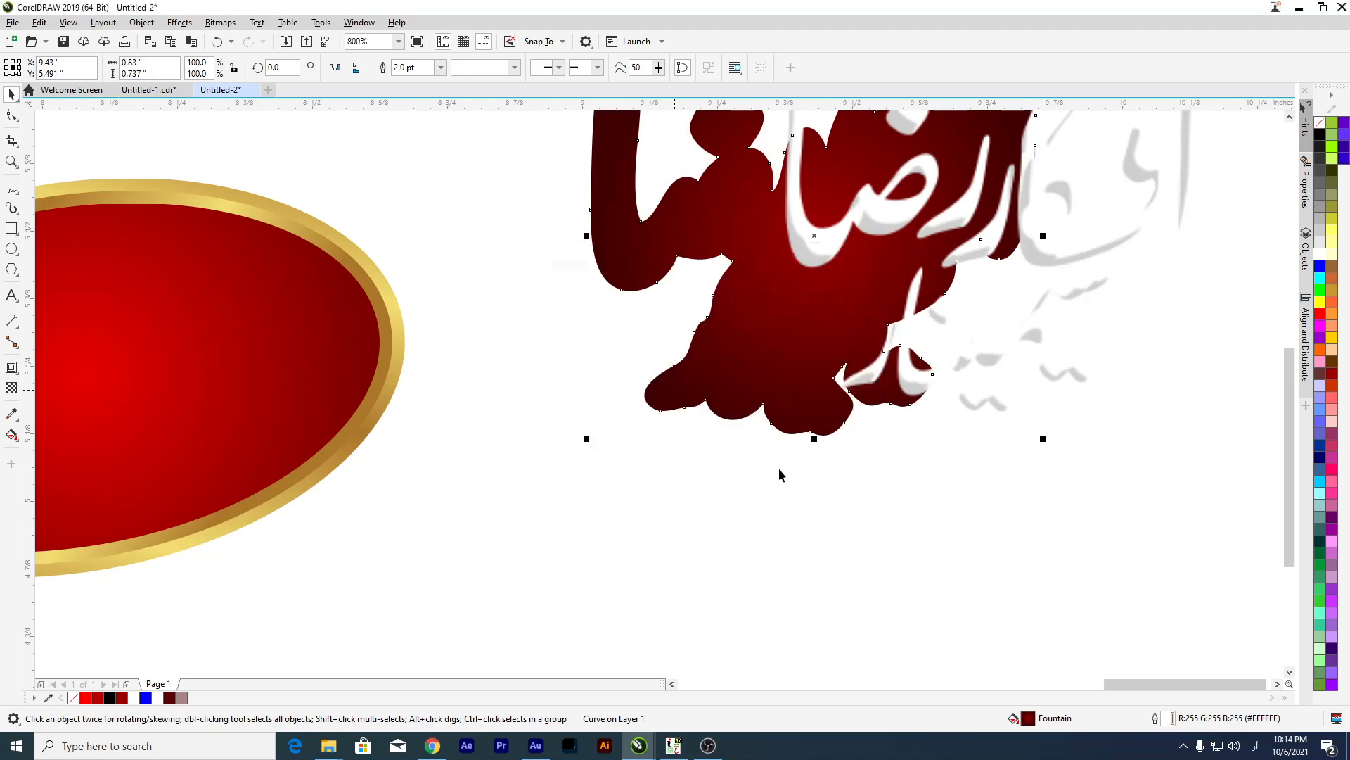
Move the outlined silhouette and the embossed calligraphy together onto the gold-bordered red ellipse.
{"action": "scroll", "coordinate": [725, 466], "scroll_direction": "down", "scroll_amount": 4}
{"action": "left_click_drag", "start_coordinate": [696, 494], "coordinate": [672, 536]}
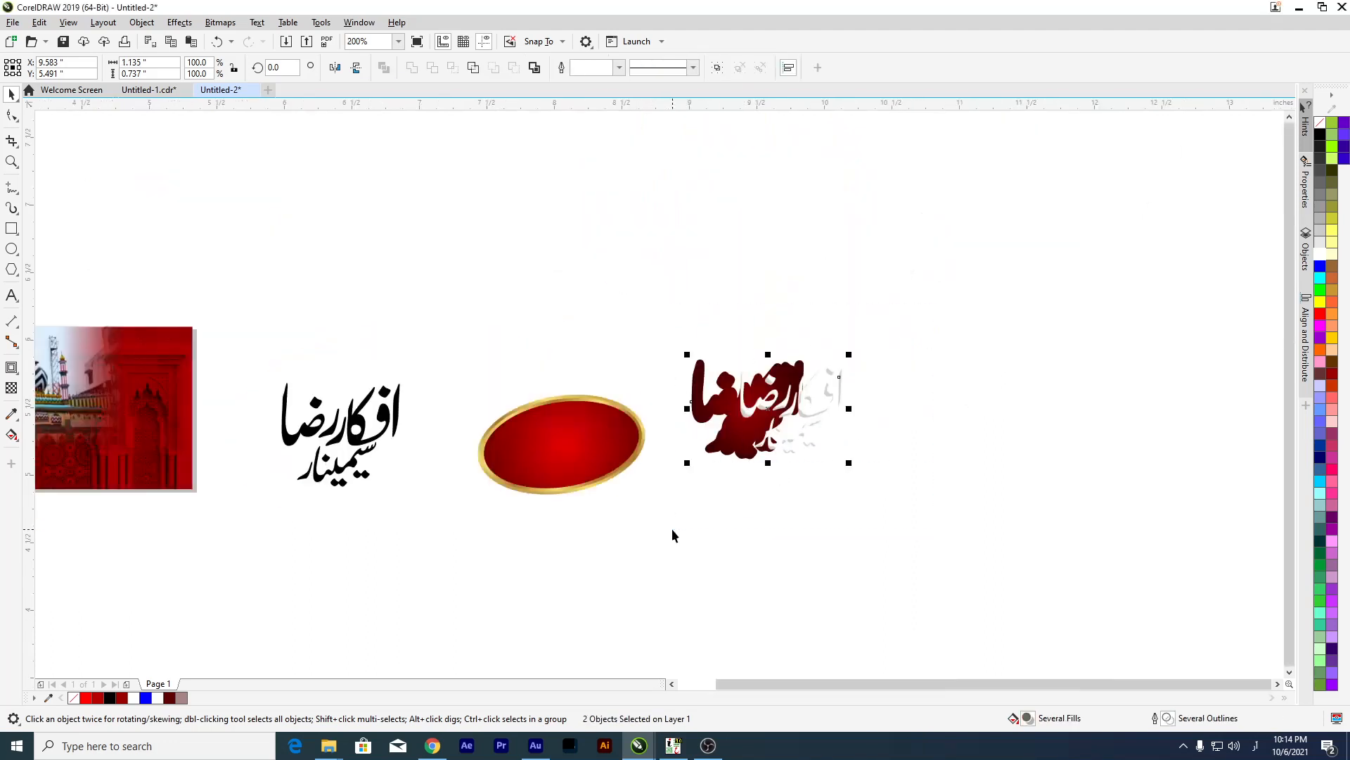
{"action": "left_click_drag", "start_coordinate": [649, 317], "coordinate": [845, 504]}
{"action": "left_click_drag", "start_coordinate": [774, 423], "coordinate": [594, 462]}
{"action": "scroll", "coordinate": [595, 463], "scroll_direction": "up", "scroll_amount": 2}
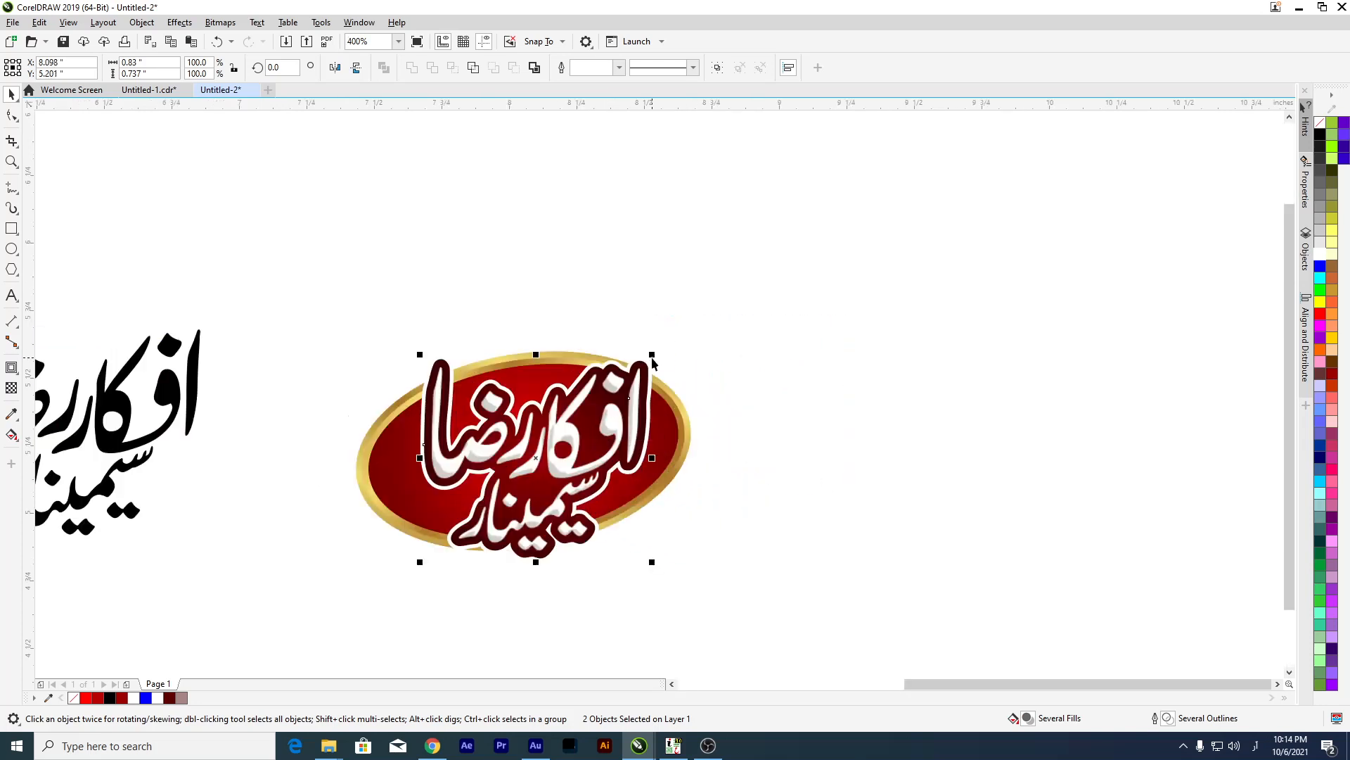
Enlarge the calligraphy and silhouette together to about 0.9 inches wide and nudge them to the middle of the ellipse.
{"action": "left_click_drag", "start_coordinate": [653, 357], "coordinate": [640, 367]}
{"action": "key", "text": "Left"}
{"action": "key", "text": "Left"}
{"action": "key", "text": "Up"}
{"action": "key", "text": "Up"}
{"action": "left_click_drag", "start_coordinate": [426, 546], "coordinate": [407, 571]}
{"action": "left_click", "coordinate": [562, 584]}
{"action": "scroll", "coordinate": [562, 583], "scroll_direction": "up", "scroll_amount": 2}
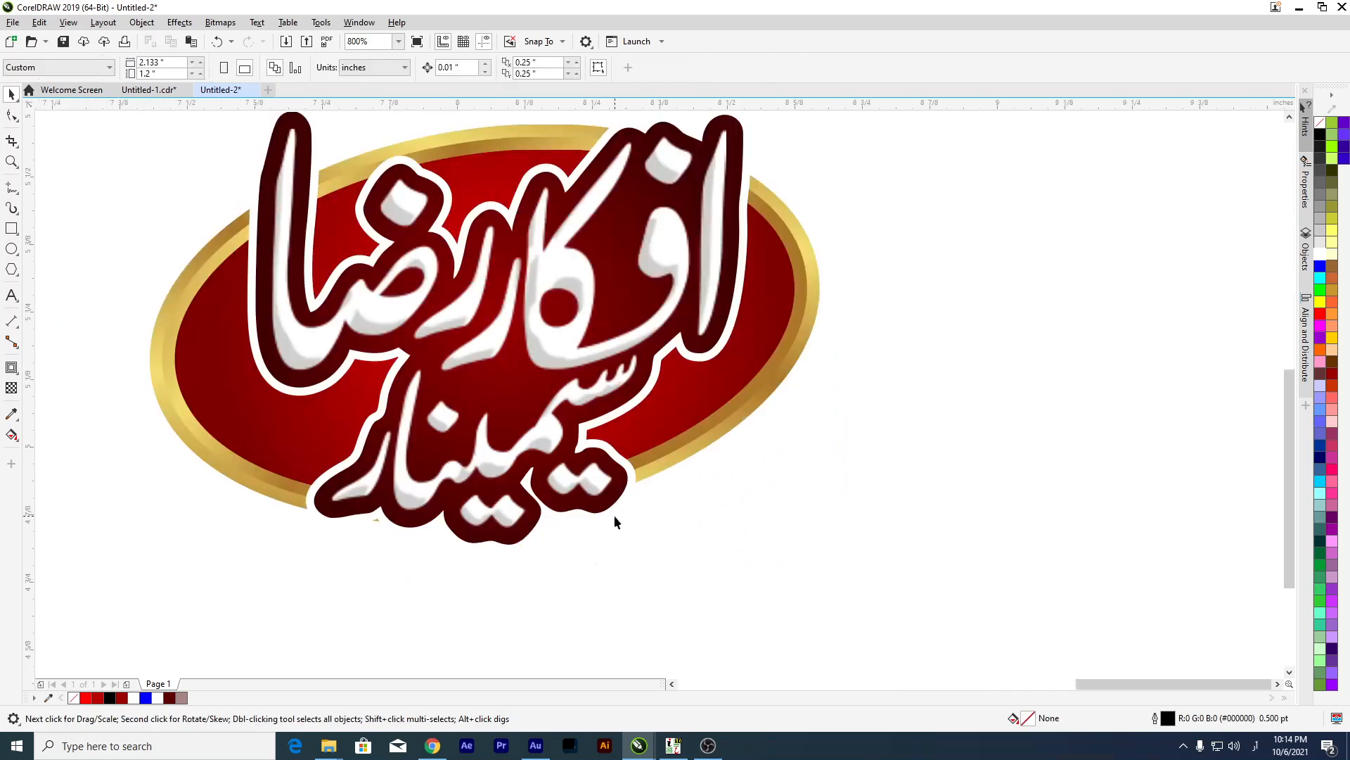
{"action": "left_click", "coordinate": [580, 441]}
{"action": "key", "text": "F12"}
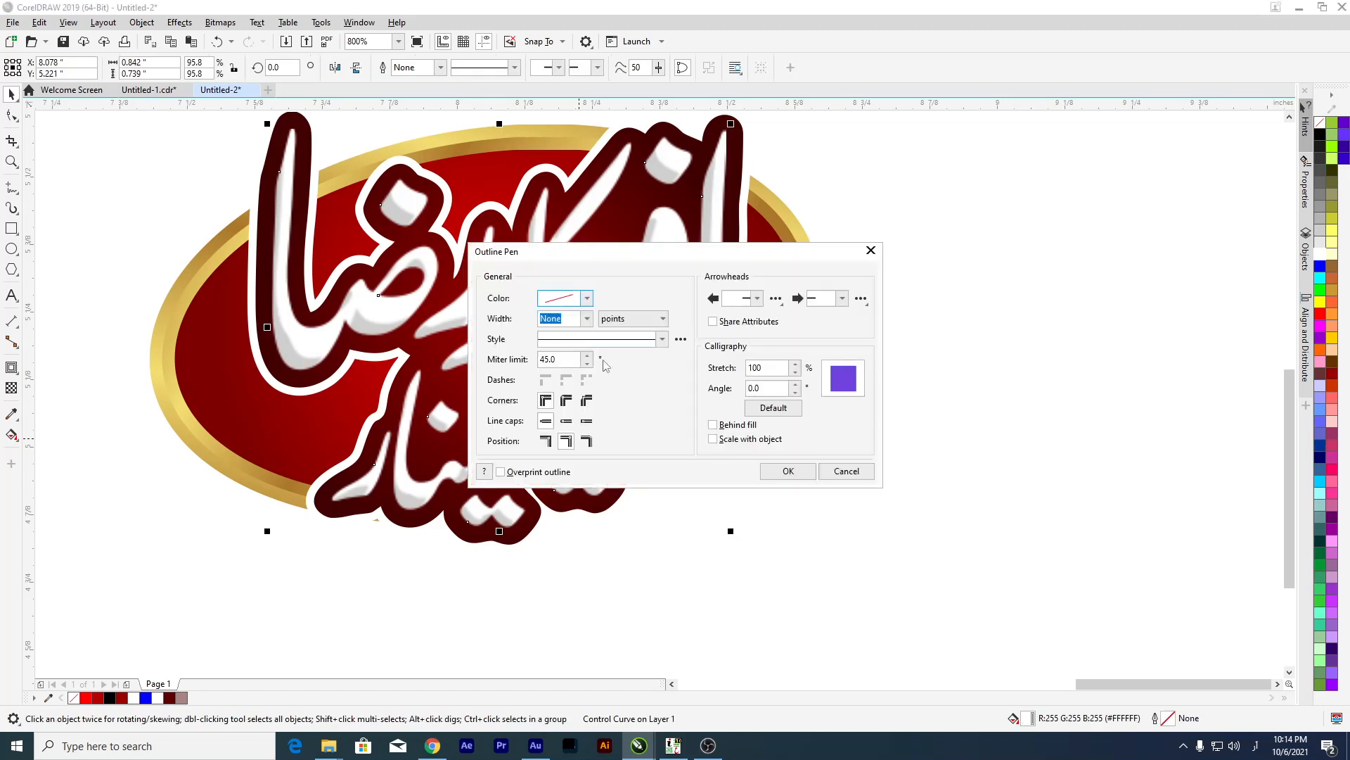
{"action": "left_click", "coordinate": [847, 470]}
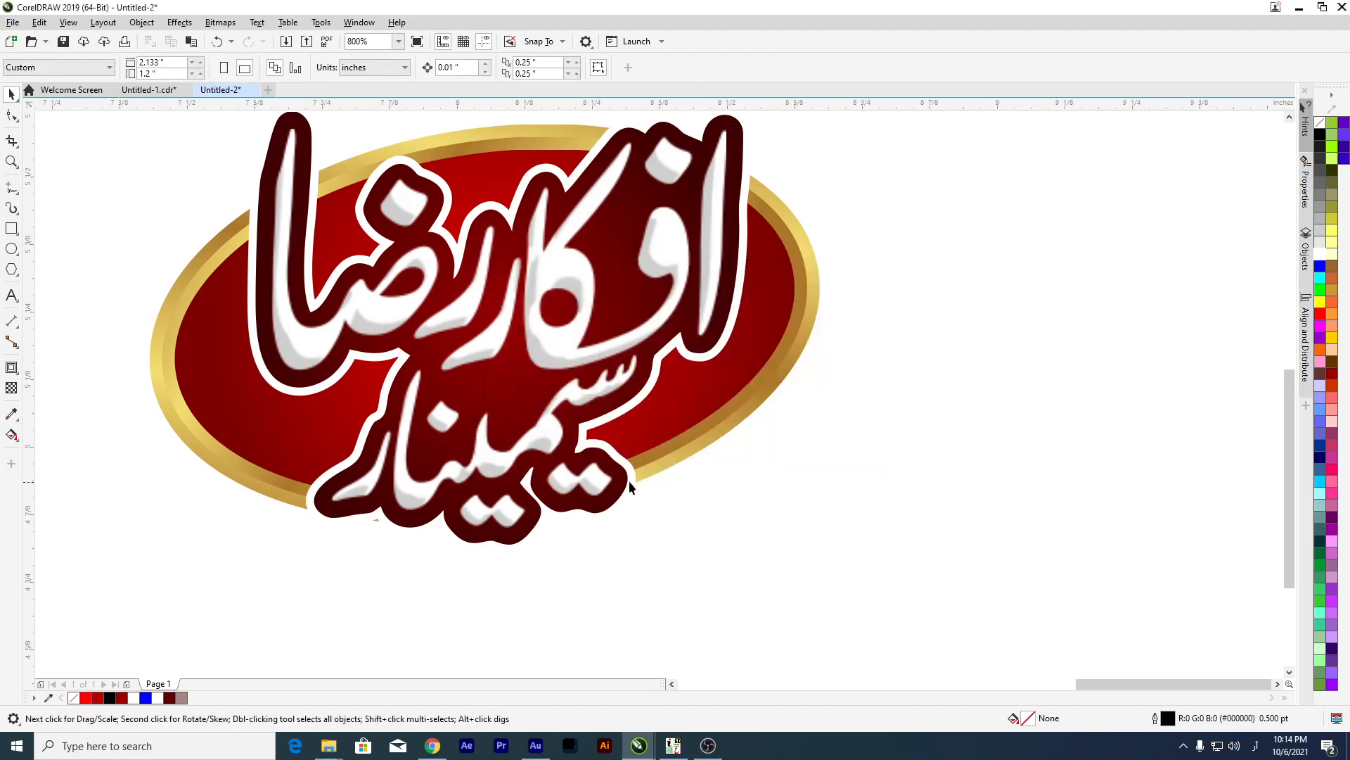
Shift the embossed calligraphy aside and set the silhouette's outline width to 1.5 pt.
{"action": "left_click_drag", "start_coordinate": [627, 473], "coordinate": [993, 459]}
{"action": "left_click", "coordinate": [482, 478]}
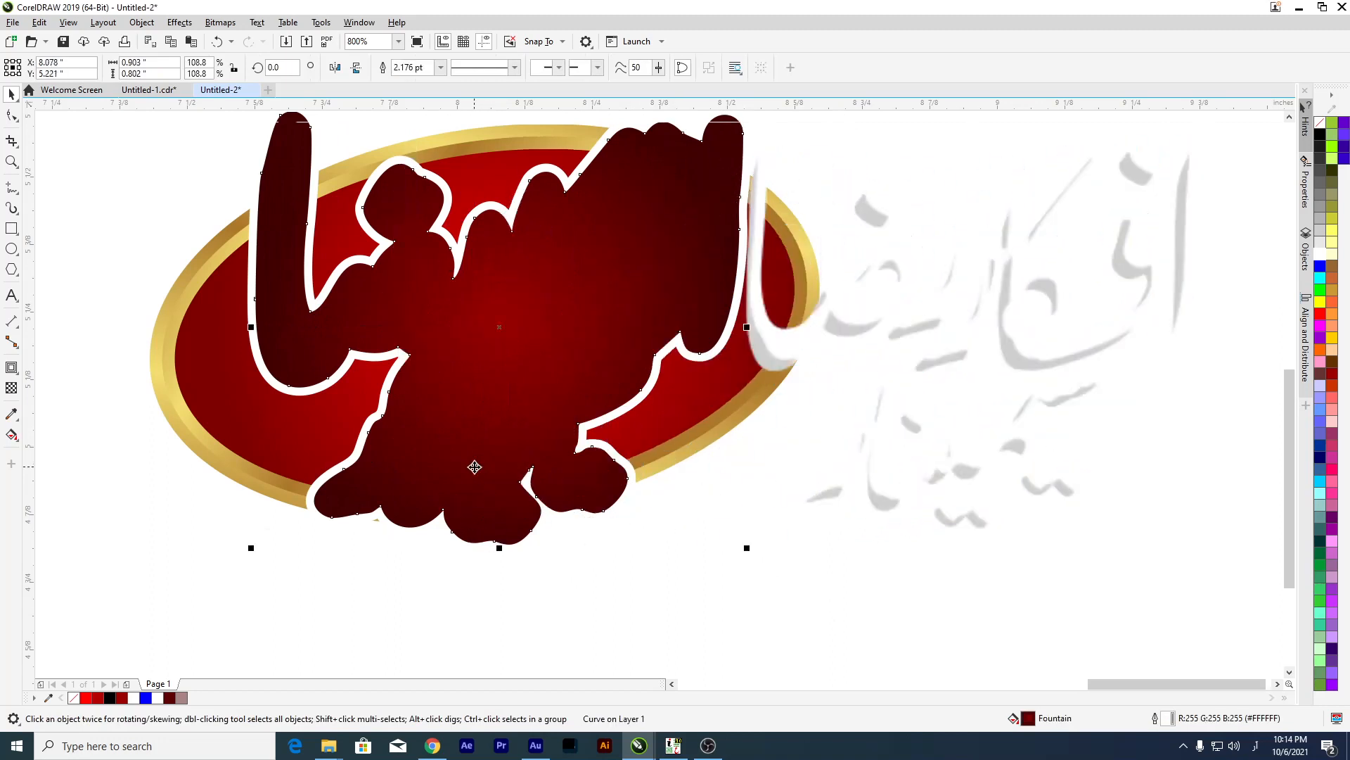
{"action": "key", "text": "F12"}
{"action": "left_click", "coordinate": [587, 318]}
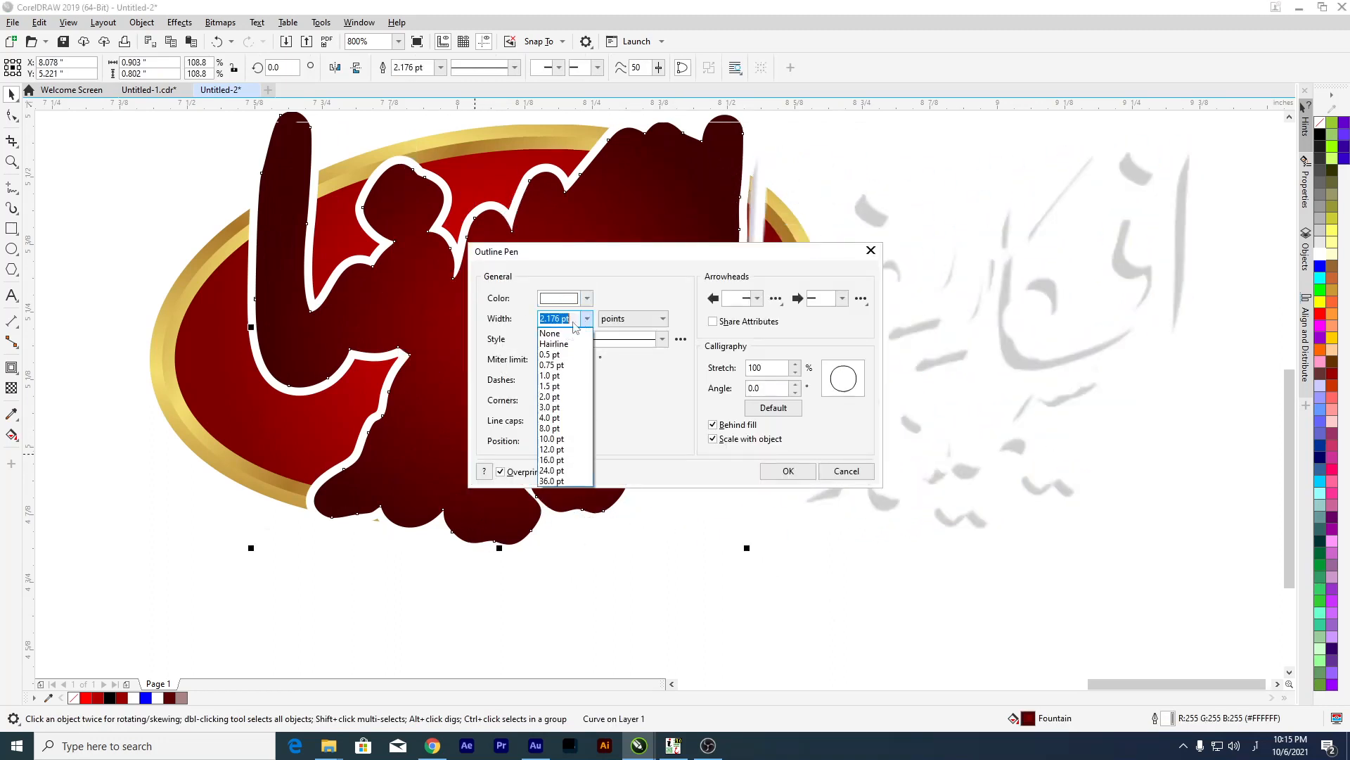
{"action": "left_click", "coordinate": [560, 364]}
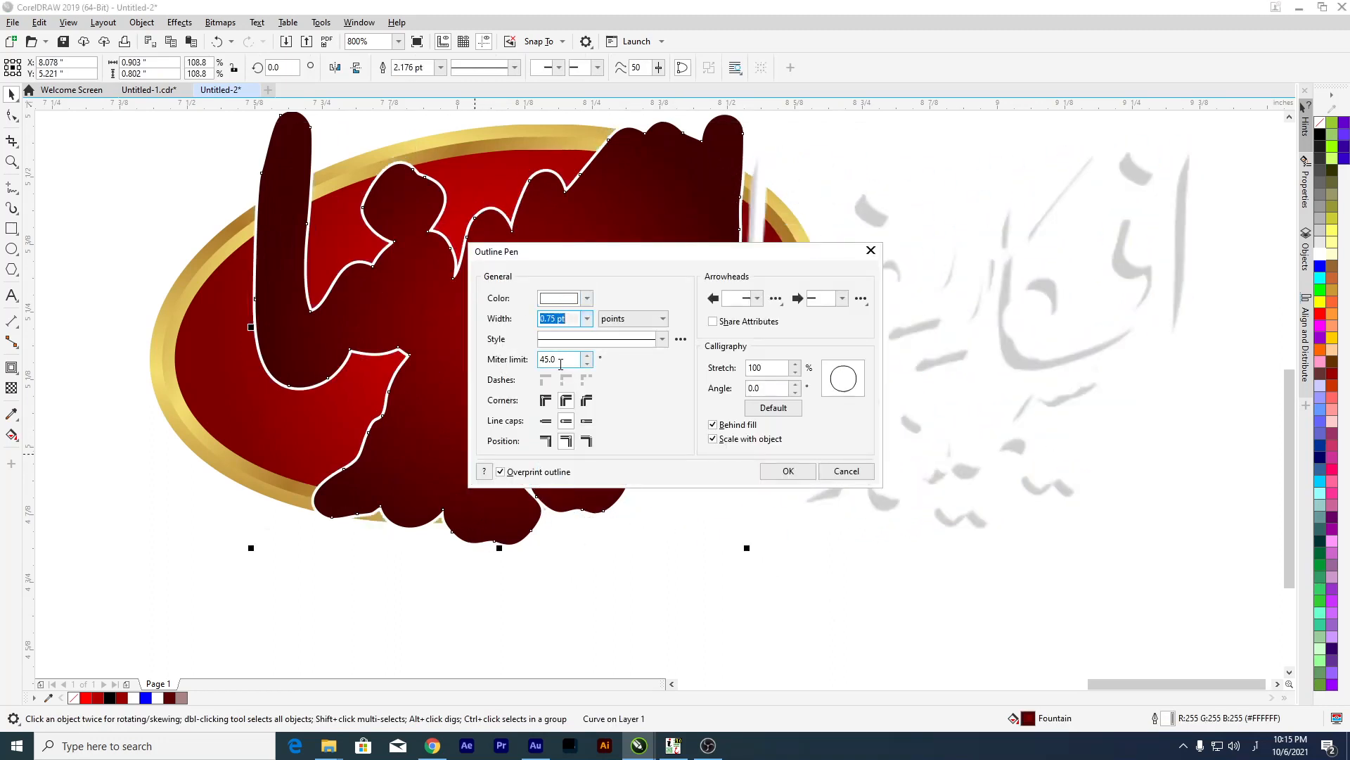
{"action": "left_click", "coordinate": [588, 319]}
{"action": "left_click", "coordinate": [581, 381]}
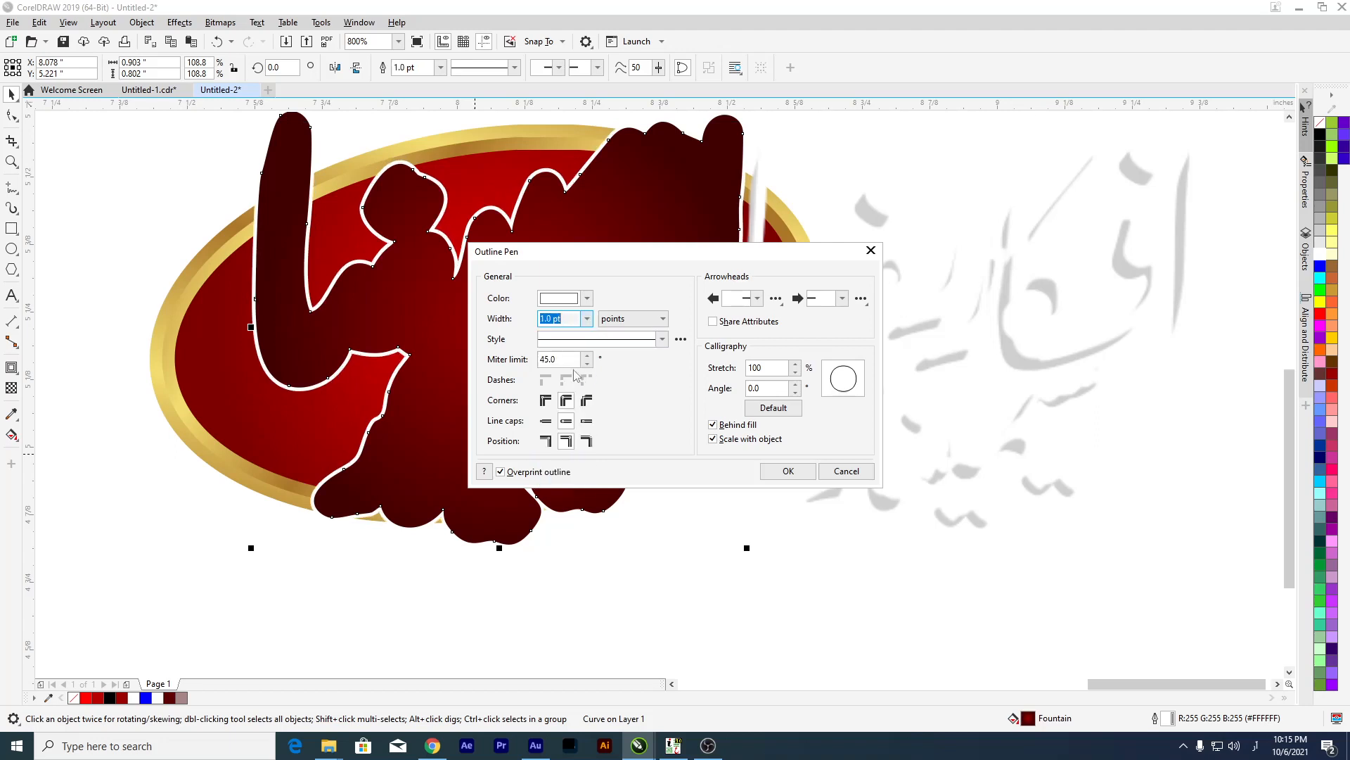
{"action": "left_click", "coordinate": [588, 319]}
{"action": "left_click", "coordinate": [579, 389]}
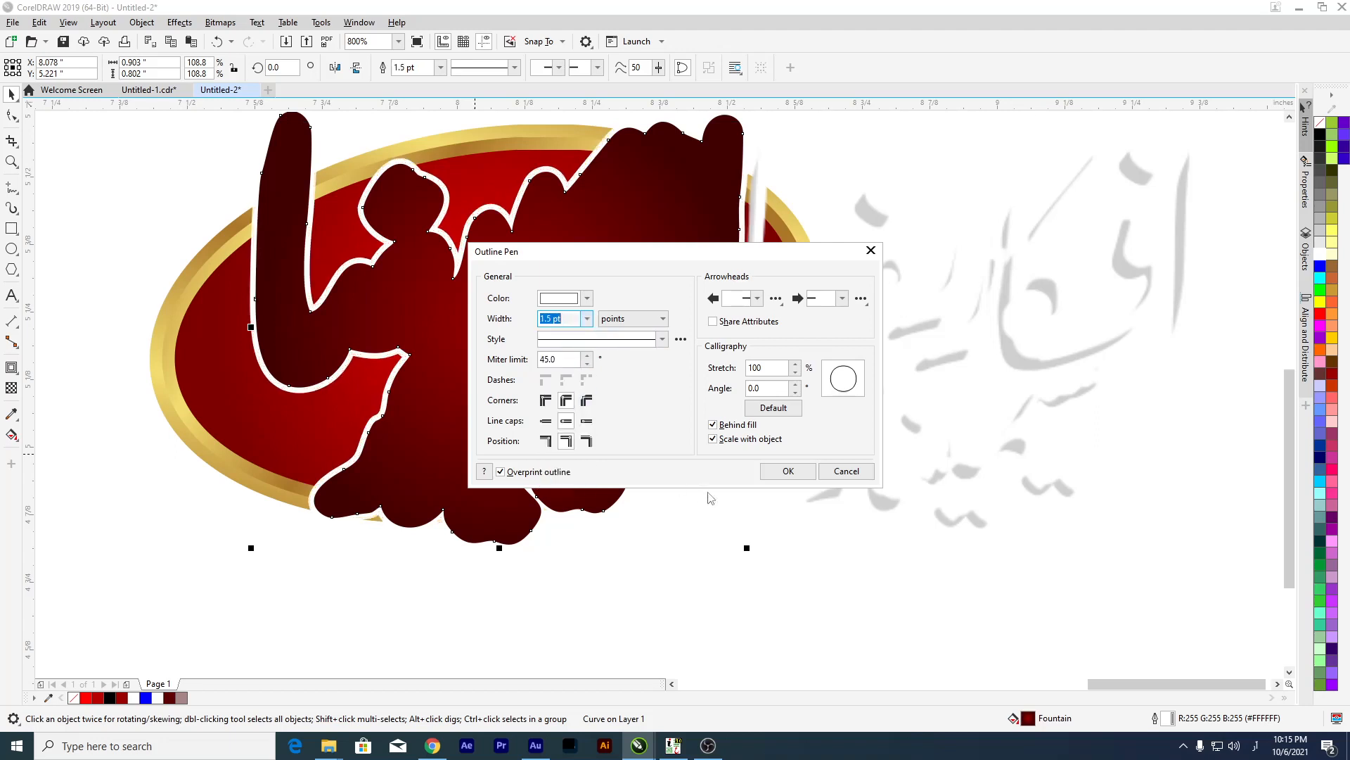
Set the silhouette's outline colour to red #FF0000 and apply the outline settings.
{"action": "left_click", "coordinate": [586, 298]}
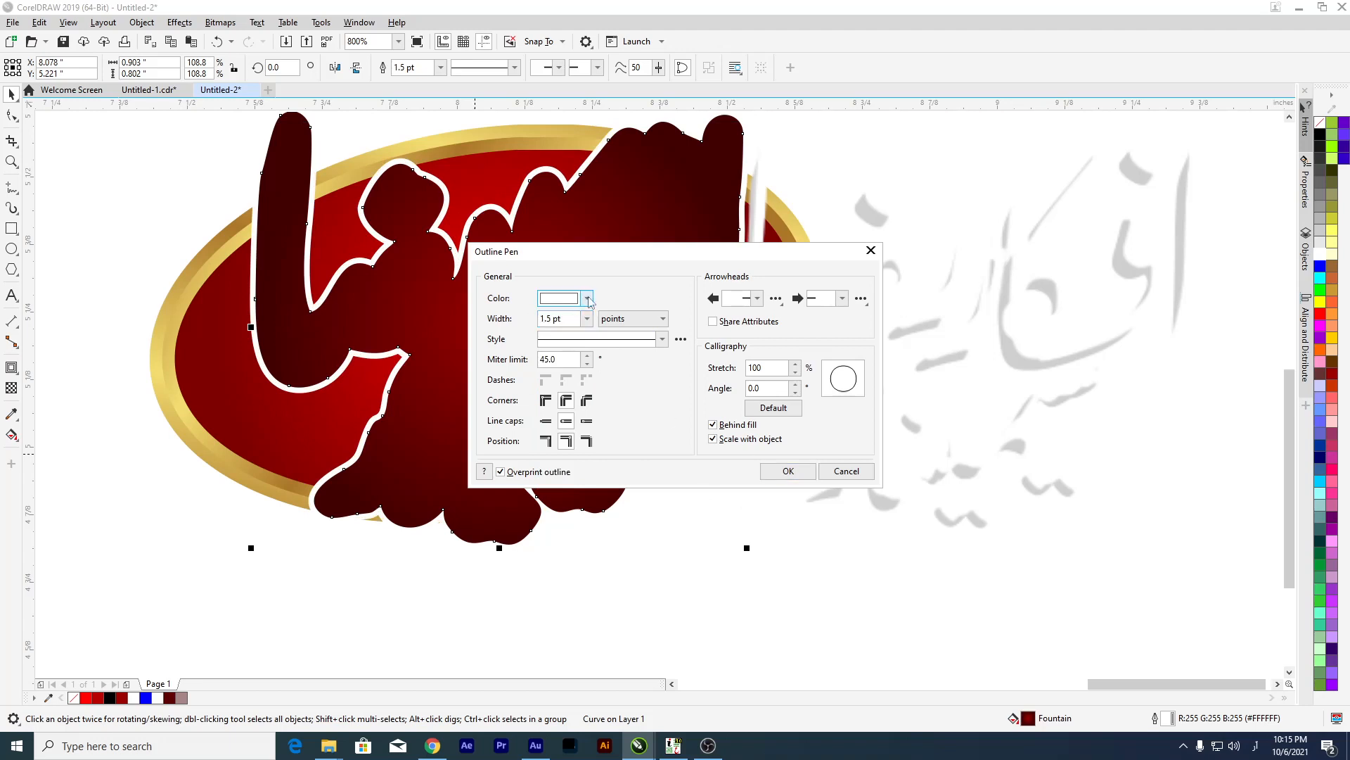
{"action": "left_click_drag", "start_coordinate": [611, 413], "coordinate": [692, 331]}
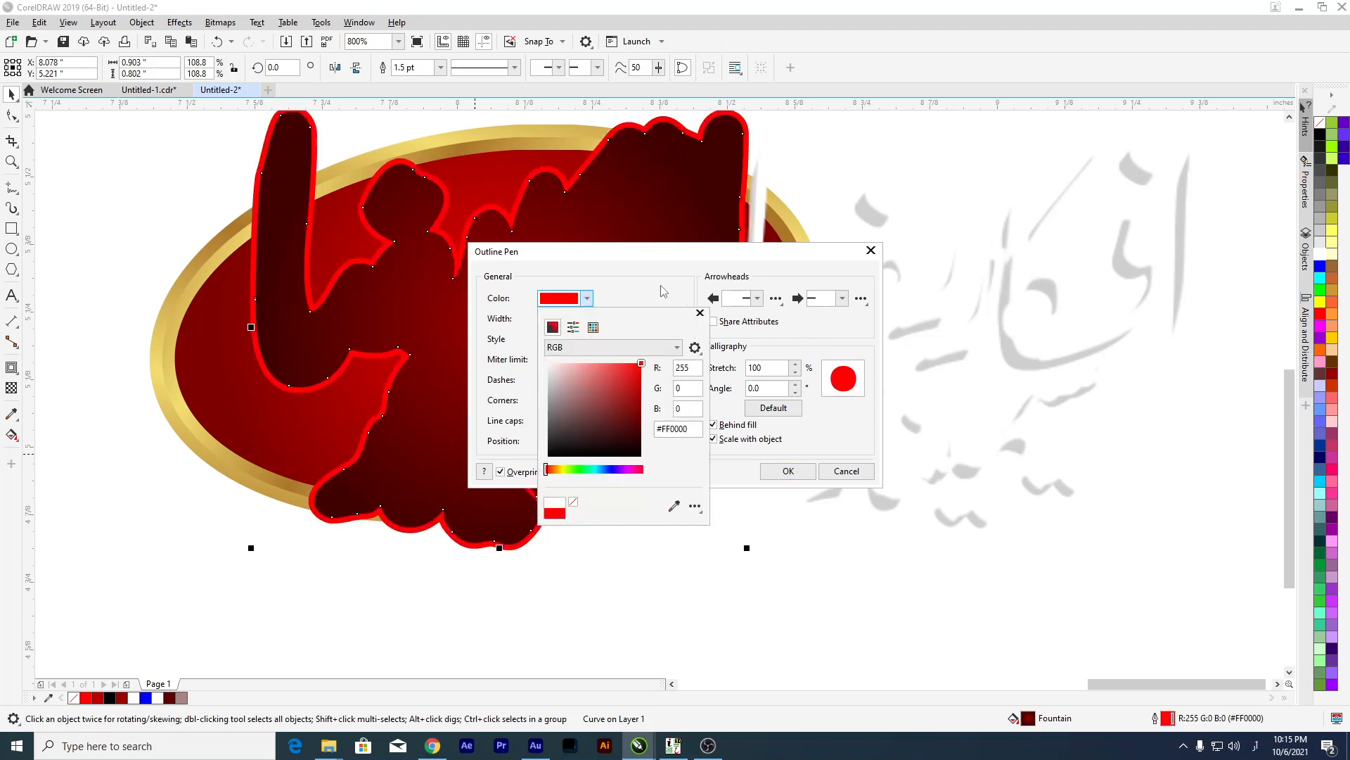
{"action": "left_click", "coordinate": [780, 480]}
{"action": "left_click", "coordinate": [781, 472]}
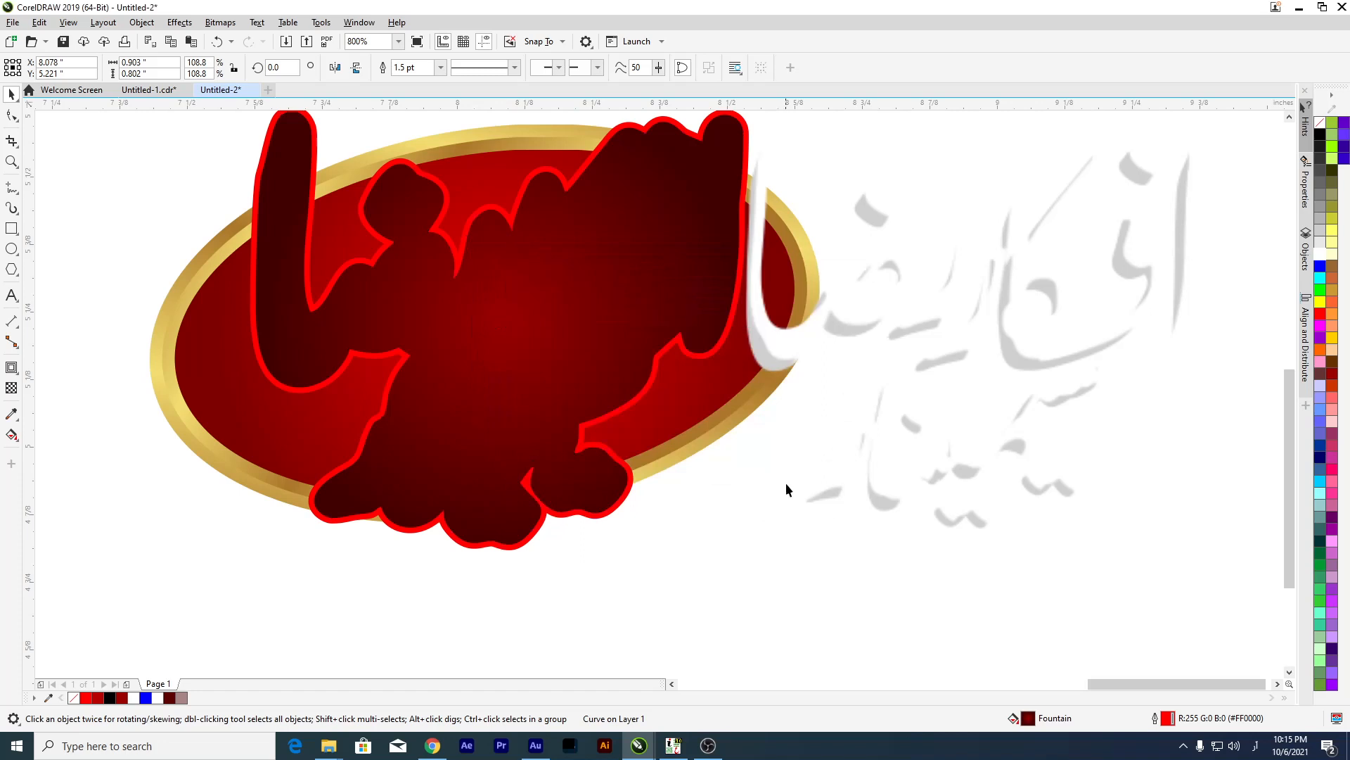
Centre the embossed calligraphy and the red-outlined silhouette on each other and move them back onto the ellipse.
{"action": "left_click", "coordinate": [879, 449], "text": "shift"}
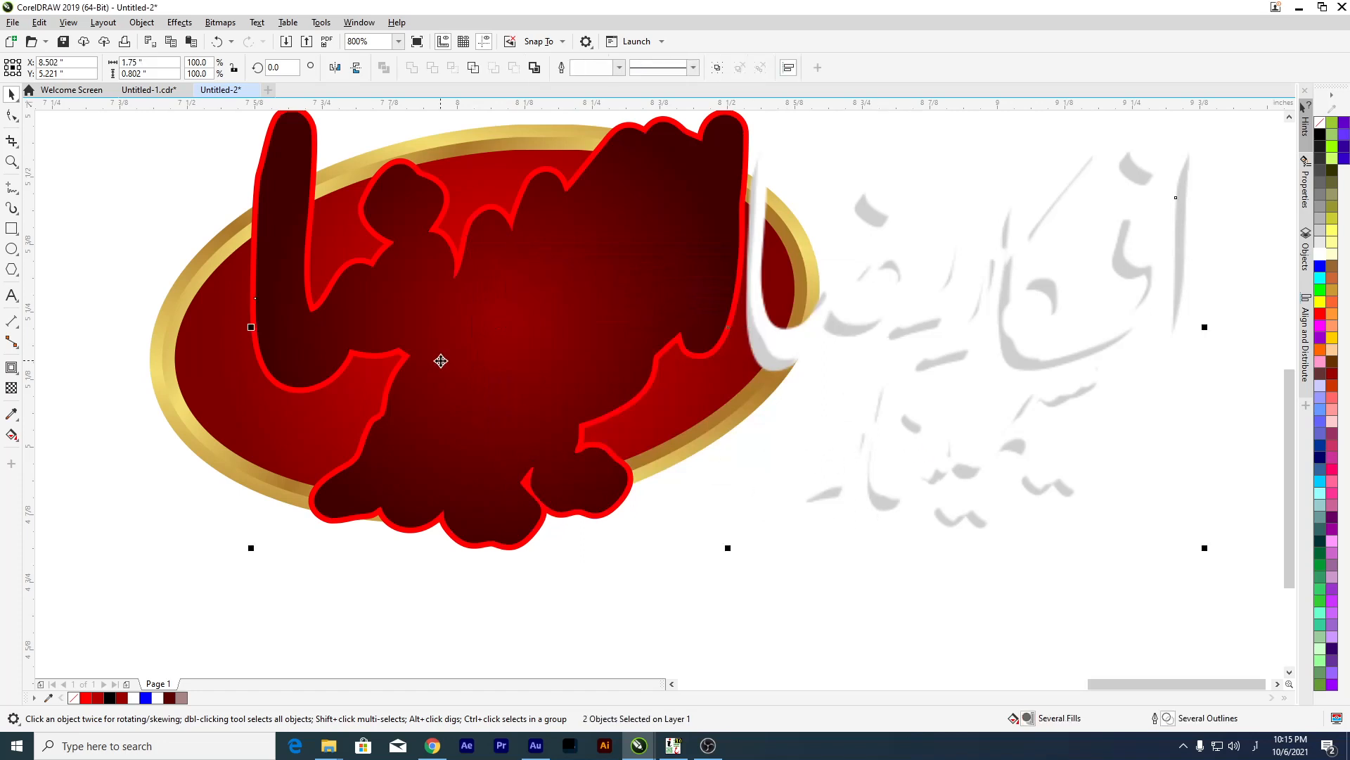
{"action": "key", "text": "c"}
{"action": "key", "text": "e"}
{"action": "scroll", "coordinate": [615, 389], "scroll_direction": "down", "scroll_amount": 2}
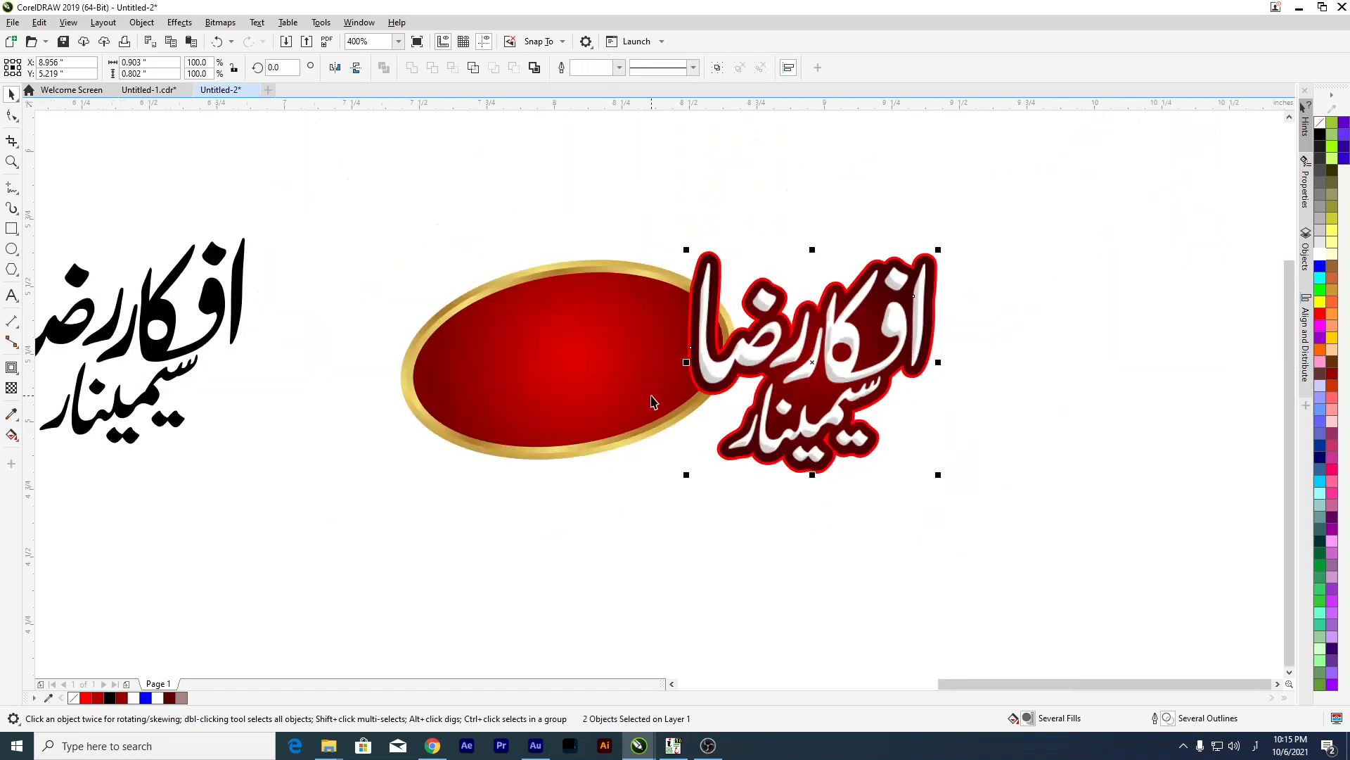
{"action": "left_click_drag", "start_coordinate": [995, 218], "coordinate": [616, 549]}
{"action": "left_click_drag", "start_coordinate": [797, 429], "coordinate": [564, 431]}
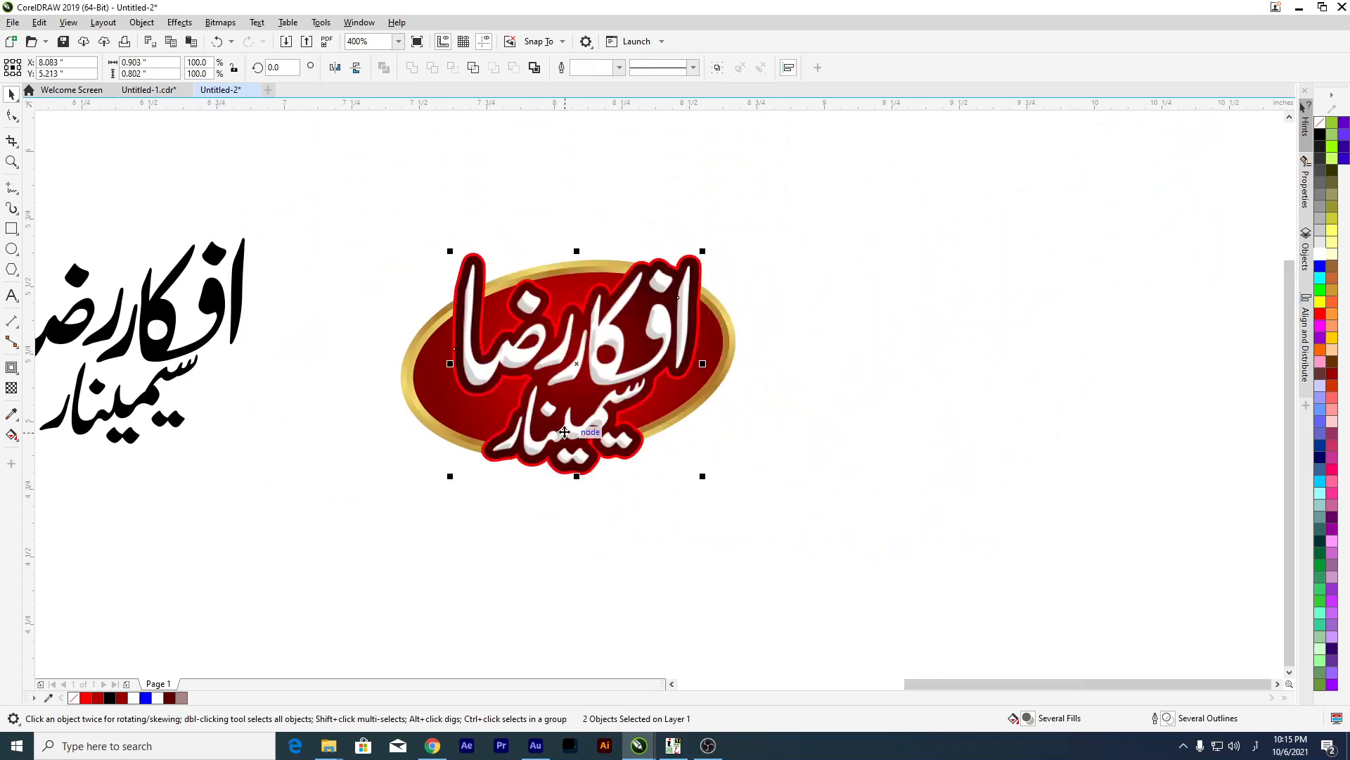
Move the complete title with its ellipse onto the right part of the poster's red shrine background.
{"action": "left_click_drag", "start_coordinate": [868, 169], "coordinate": [401, 527]}
{"action": "scroll", "coordinate": [552, 434], "scroll_direction": "down", "scroll_amount": 4}
{"action": "scroll", "coordinate": [556, 434], "scroll_direction": "up", "scroll_amount": 2}
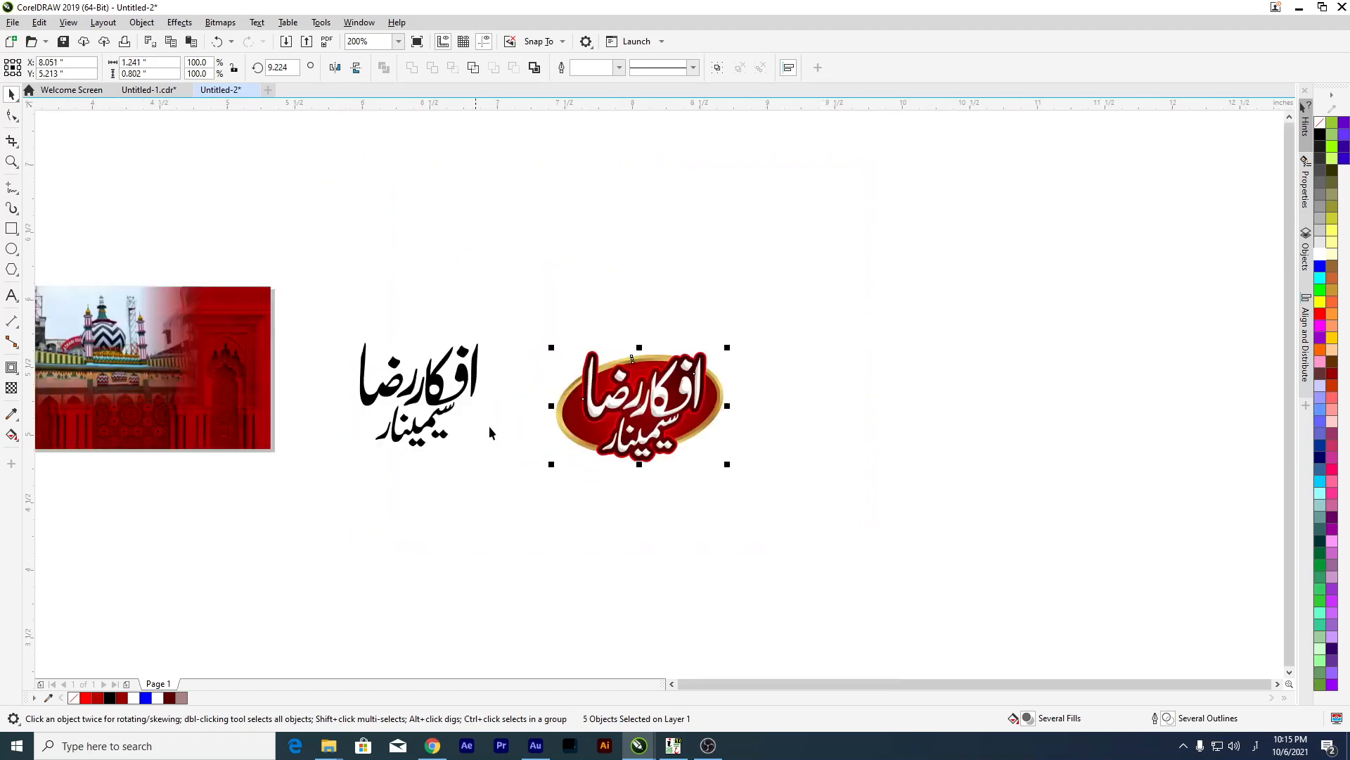
{"action": "left_click_drag", "start_coordinate": [638, 427], "coordinate": [211, 404]}
{"action": "scroll", "coordinate": [161, 391], "scroll_direction": "up", "scroll_amount": 4}
{"action": "scroll", "coordinate": [171, 390], "scroll_direction": "down", "scroll_amount": 4}
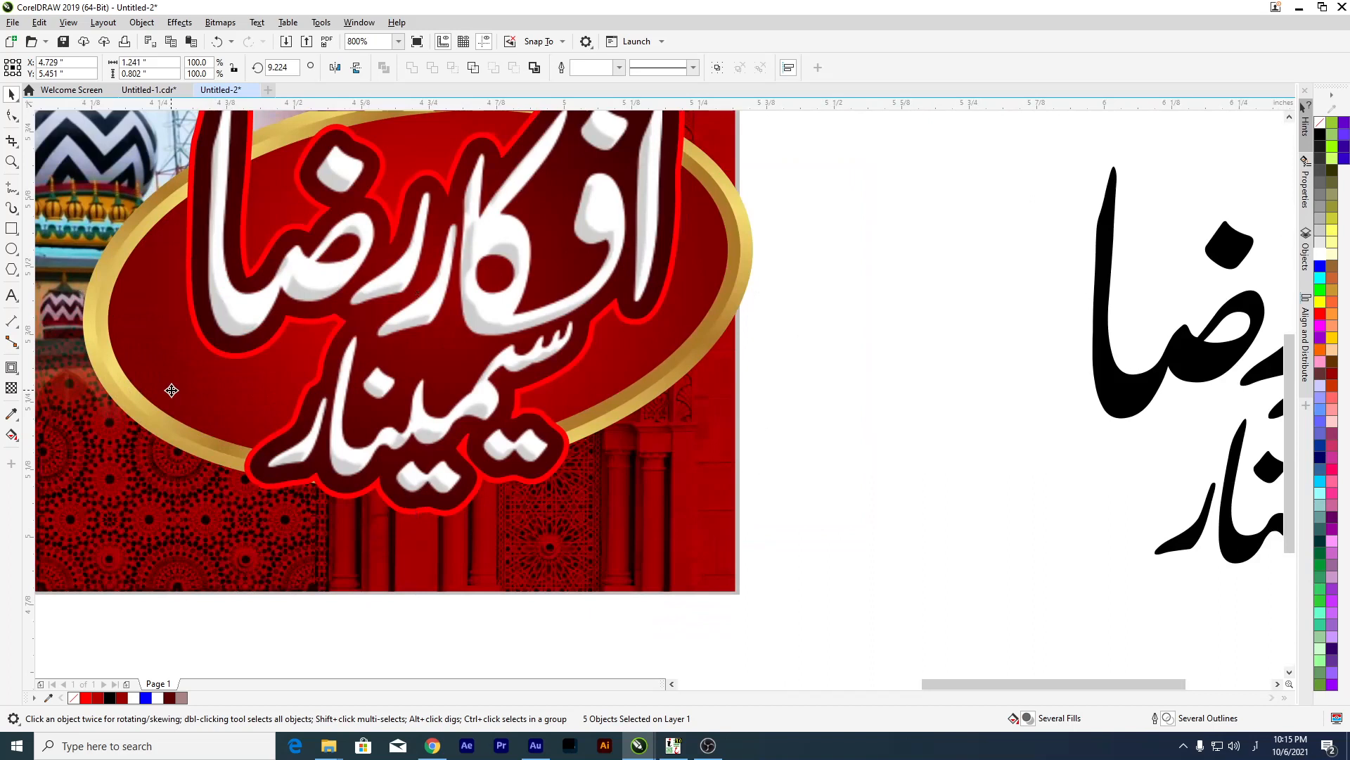
{"action": "scroll", "coordinate": [202, 365], "scroll_direction": "up", "scroll_amount": 1}
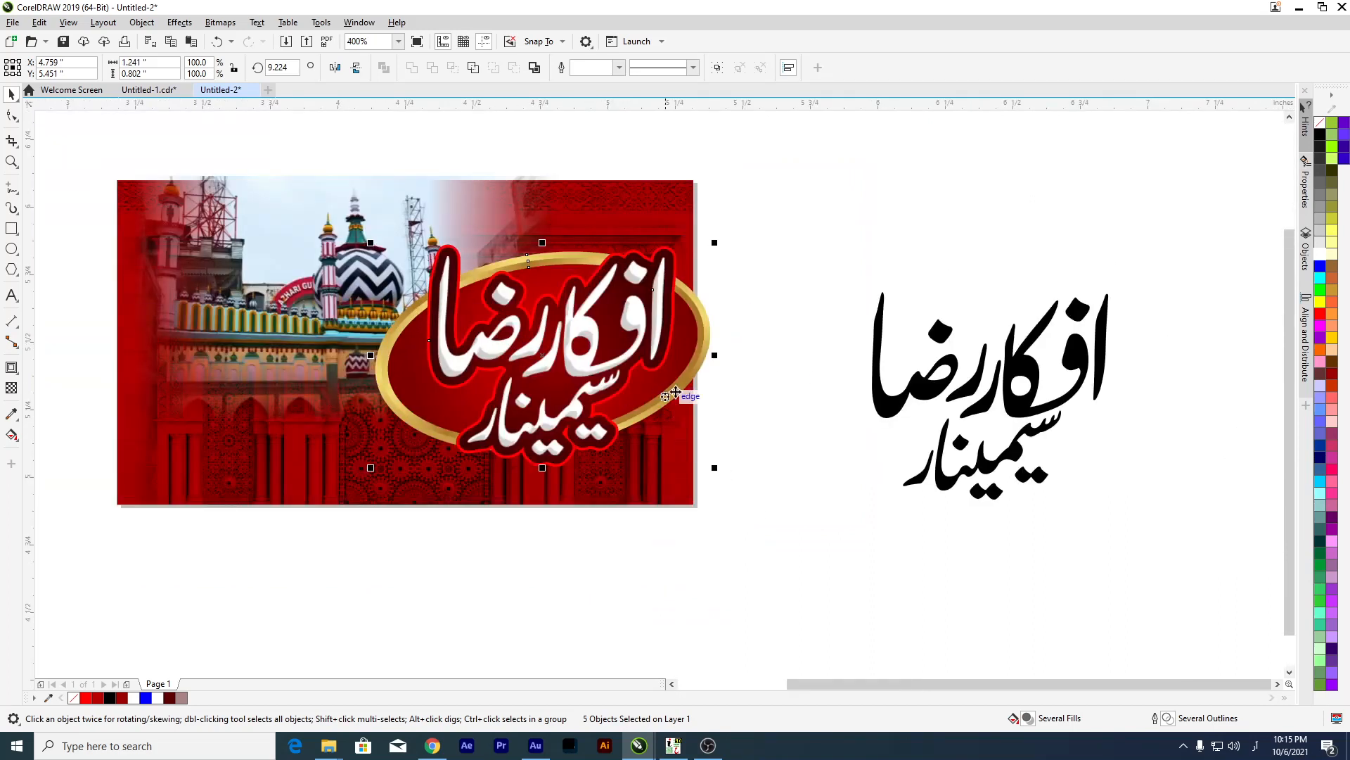
{"action": "left_click", "coordinate": [800, 621]}
{"action": "left_click_drag", "start_coordinate": [420, 397], "coordinate": [425, 396]}
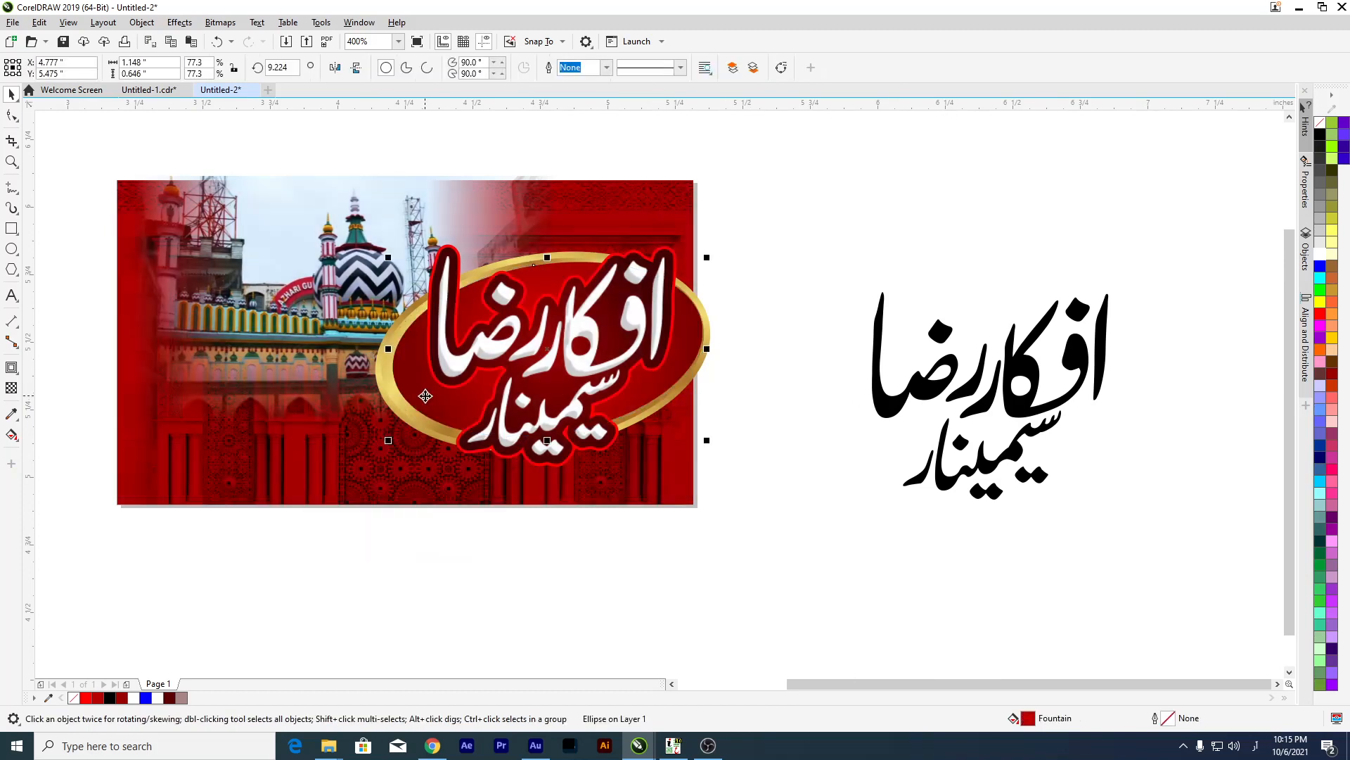
{"action": "key", "text": "ctrl+z"}
{"action": "left_click_drag", "start_coordinate": [815, 201], "coordinate": [313, 492]}
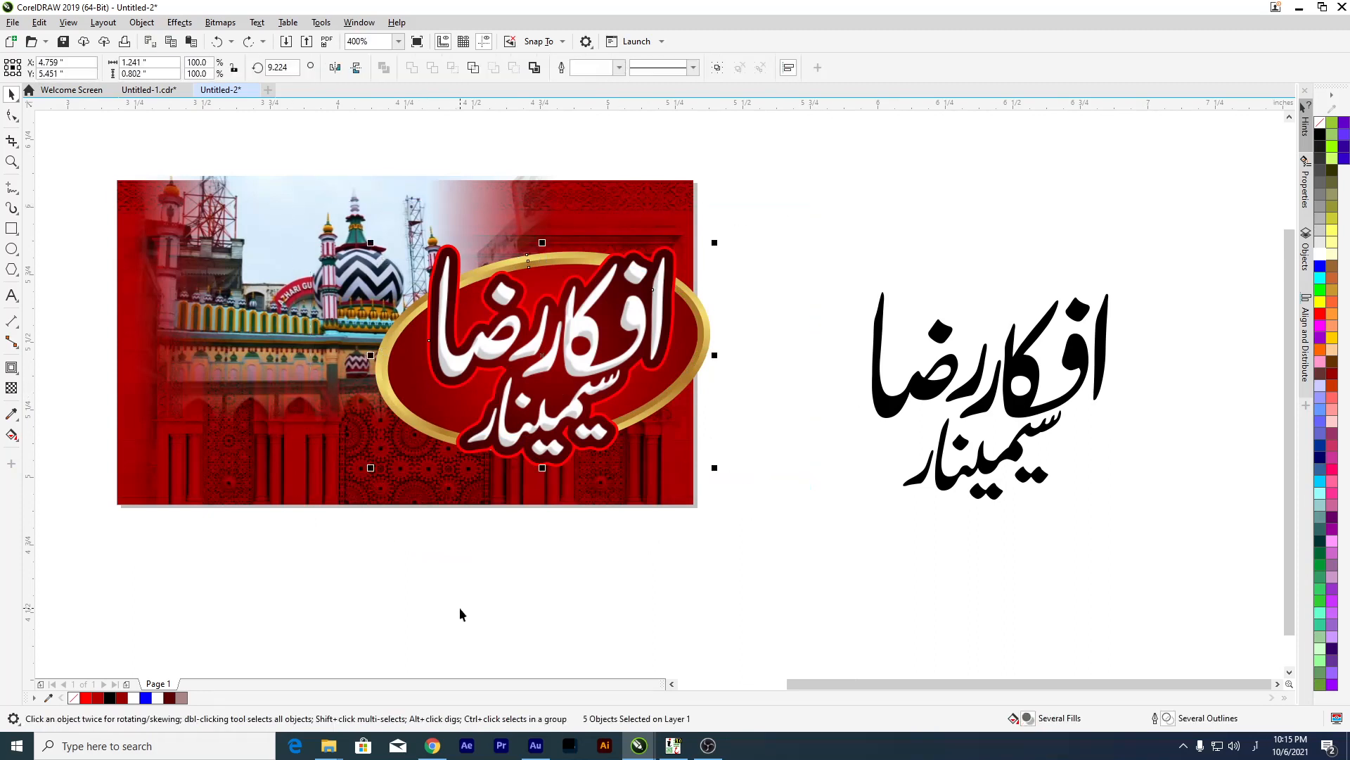
{"action": "left_click", "coordinate": [461, 614]}
Shift the embossed calligraphy aside on the poster and select the silhouette behind it.
{"action": "scroll", "coordinate": [503, 391], "scroll_direction": "up", "scroll_amount": 1}
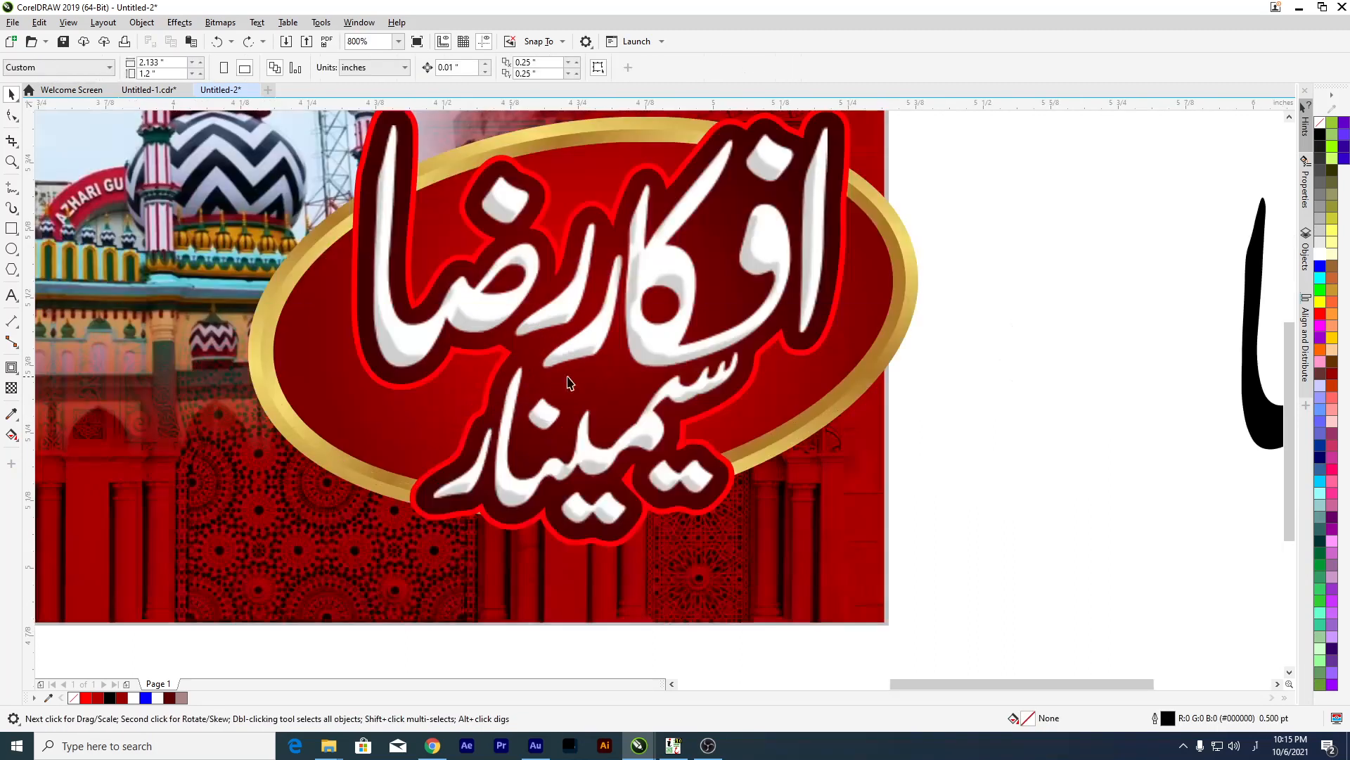
{"action": "left_click", "coordinate": [429, 512]}
{"action": "left_click_drag", "start_coordinate": [431, 509], "coordinate": [580, 511]}
{"action": "left_click", "coordinate": [452, 491]}
{"action": "key", "text": "F12"}
{"action": "left_click", "coordinate": [587, 318]}
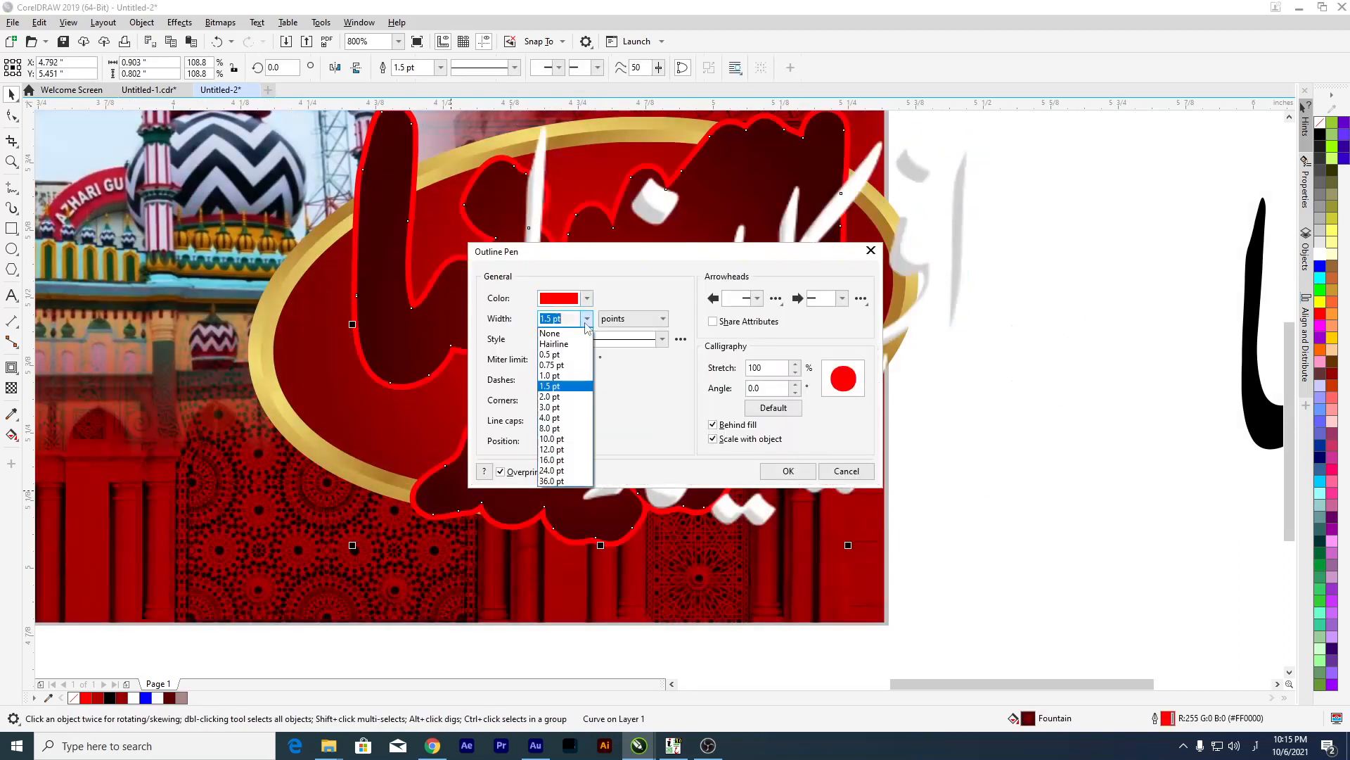
{"action": "left_click", "coordinate": [586, 321]}
{"action": "left_click", "coordinate": [846, 471]}
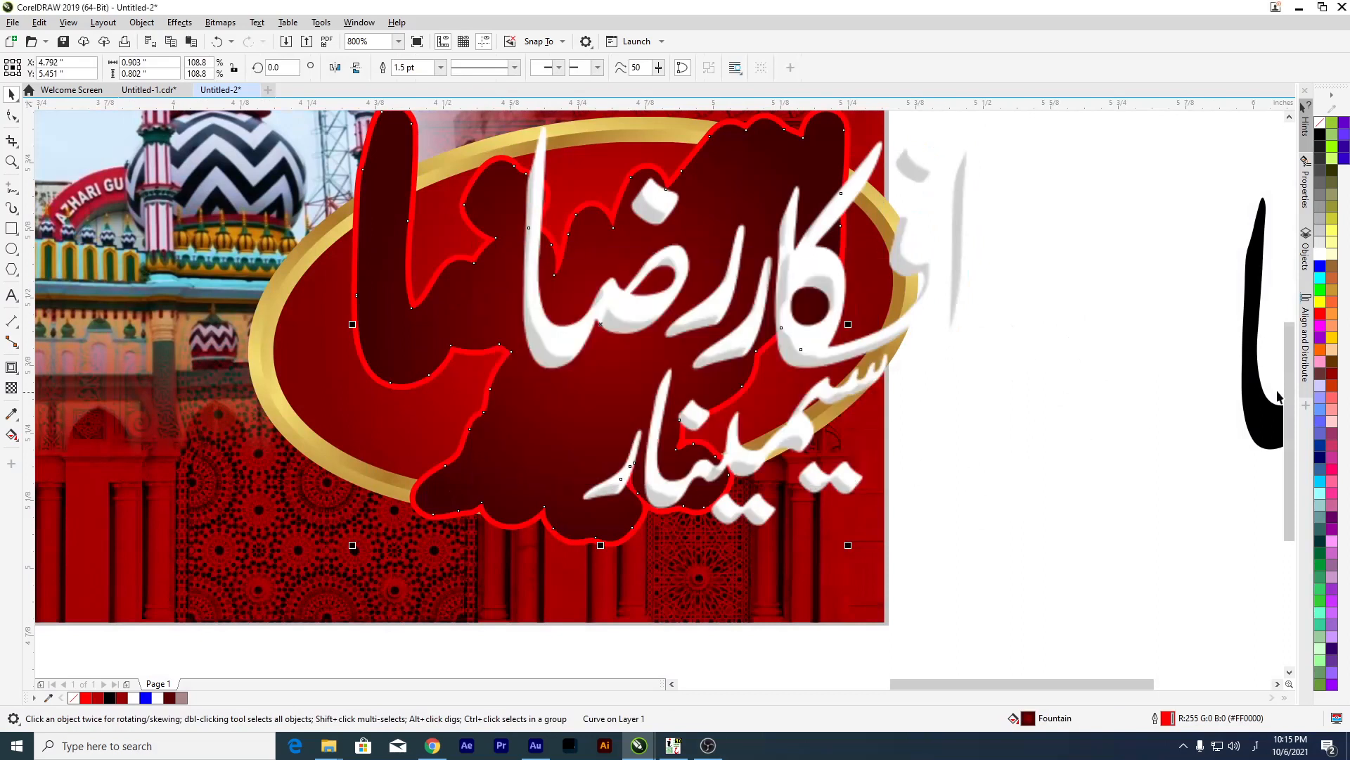
Try dark red #990000 and black fills on the silhouette, then fill it red #FF0000 with a white #FFFFFF outline.
{"action": "left_click", "coordinate": [1330, 385]}
{"action": "left_click", "coordinate": [1333, 377]}
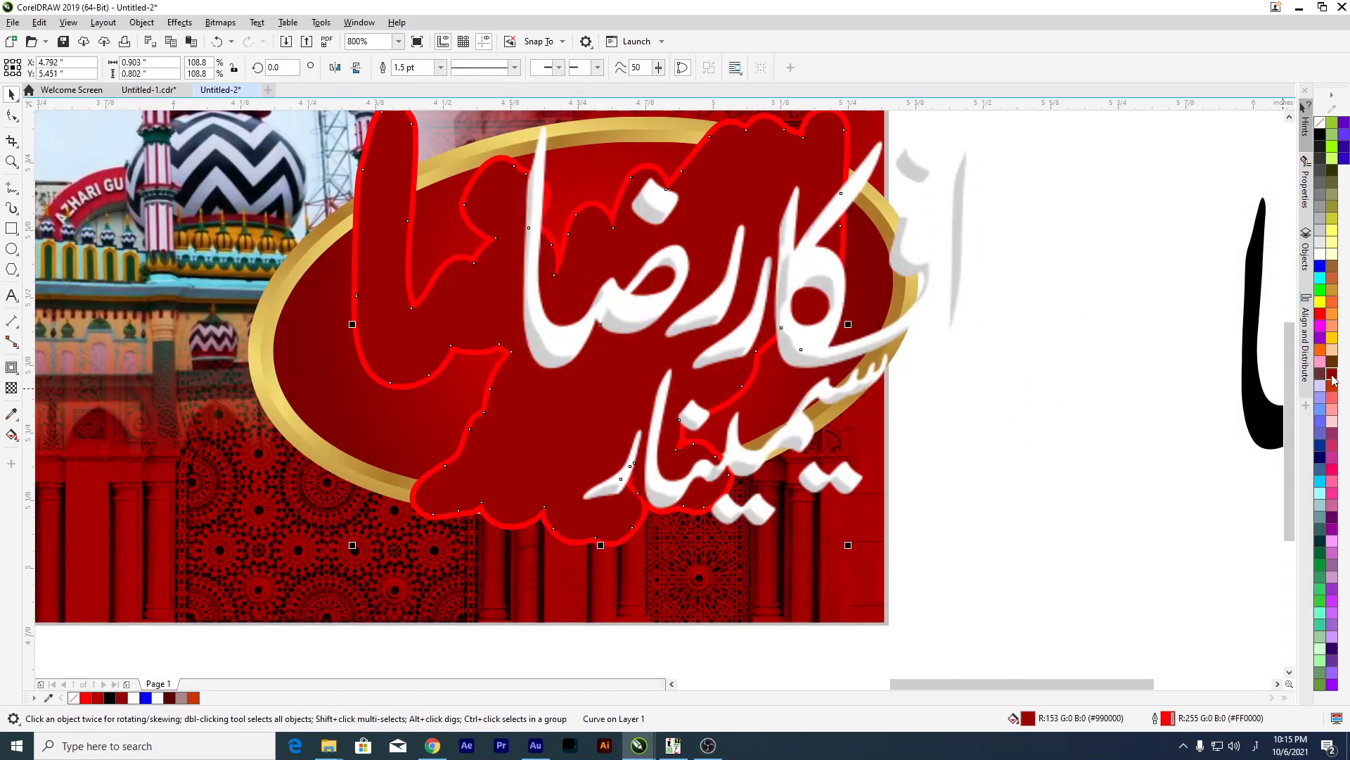
{"action": "left_click", "coordinate": [1320, 136]}
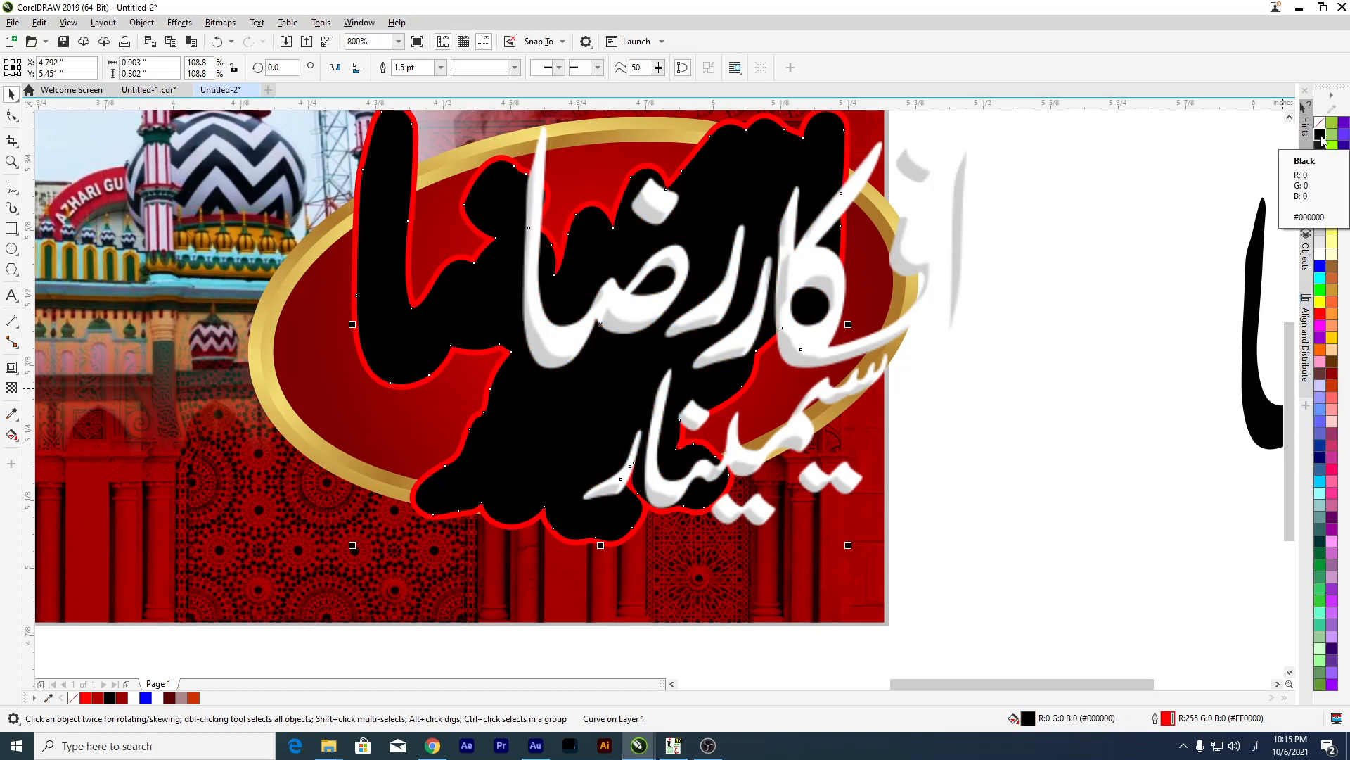
{"action": "left_click", "coordinate": [1320, 316]}
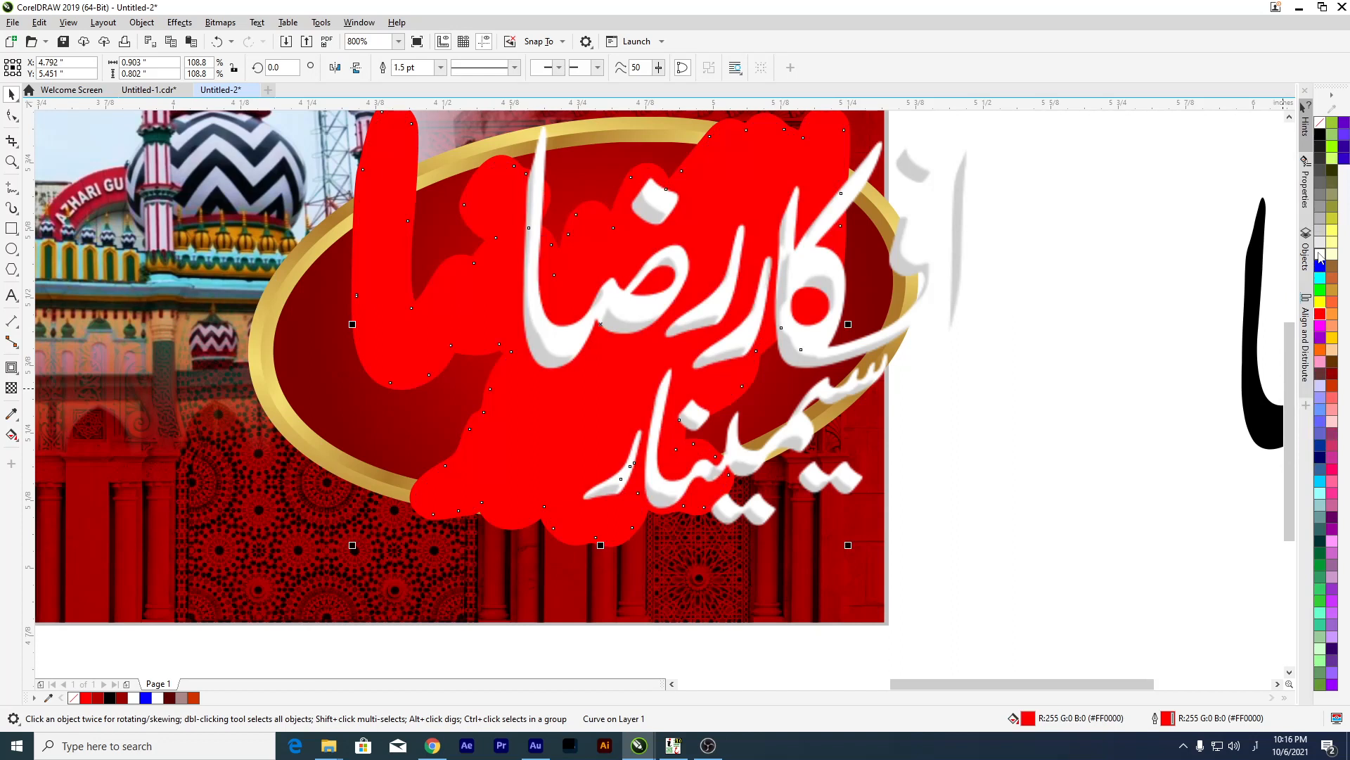
{"action": "right_click", "coordinate": [1320, 258]}
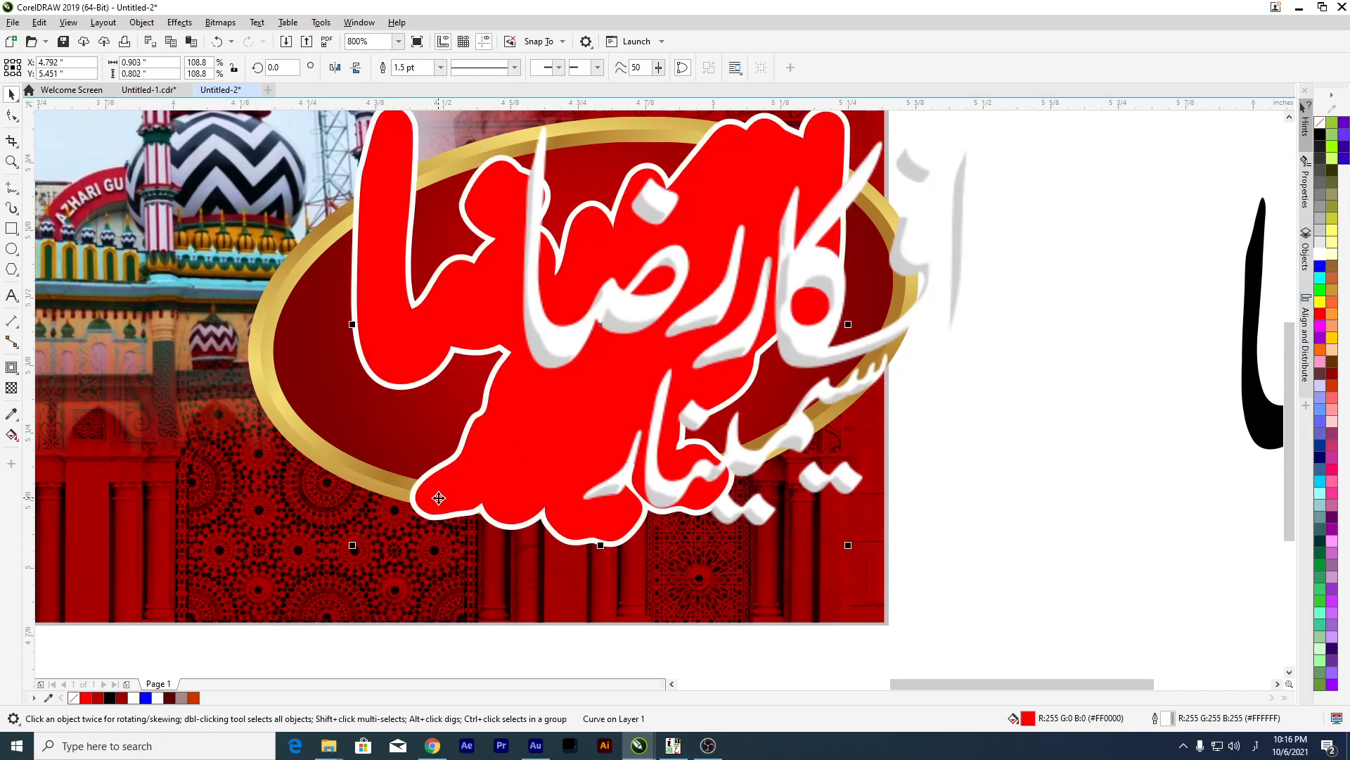
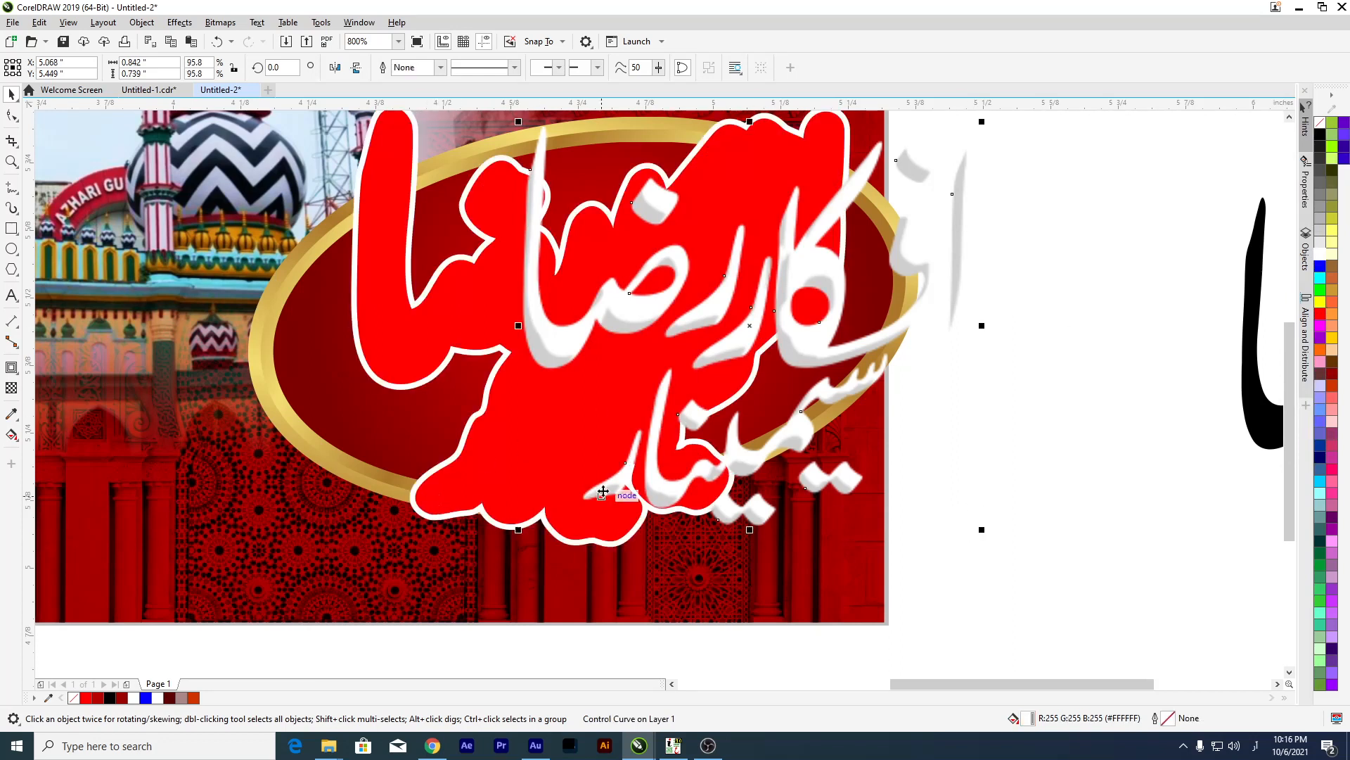
Centre the embossed calligraphy and silhouette on each other and position them over the middle of the poster's ellipse.
{"action": "left_click", "coordinate": [606, 318], "text": "shift"}
{"action": "key", "text": "c"}
{"action": "key", "text": "e"}
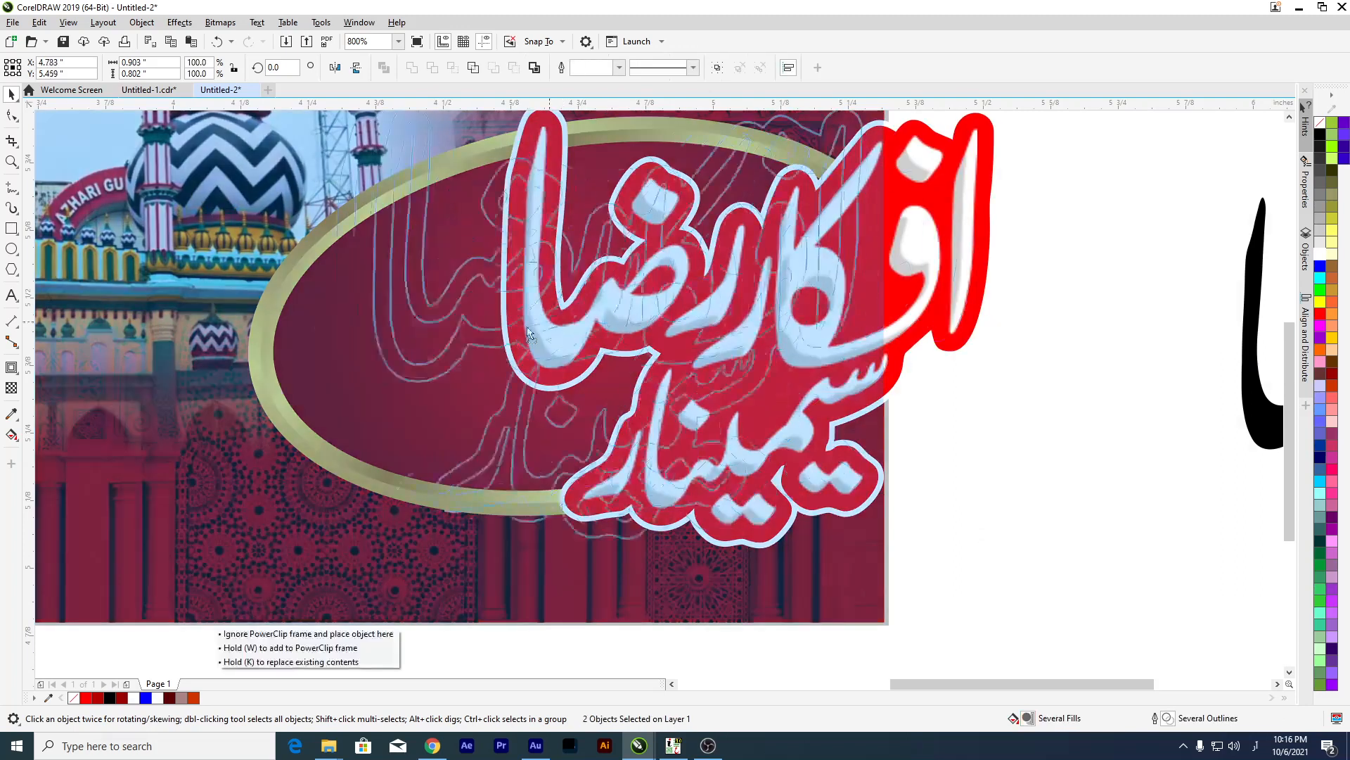
{"action": "key", "text": "Down"}
{"action": "key", "text": "Down"}
{"action": "key", "text": "Down"}
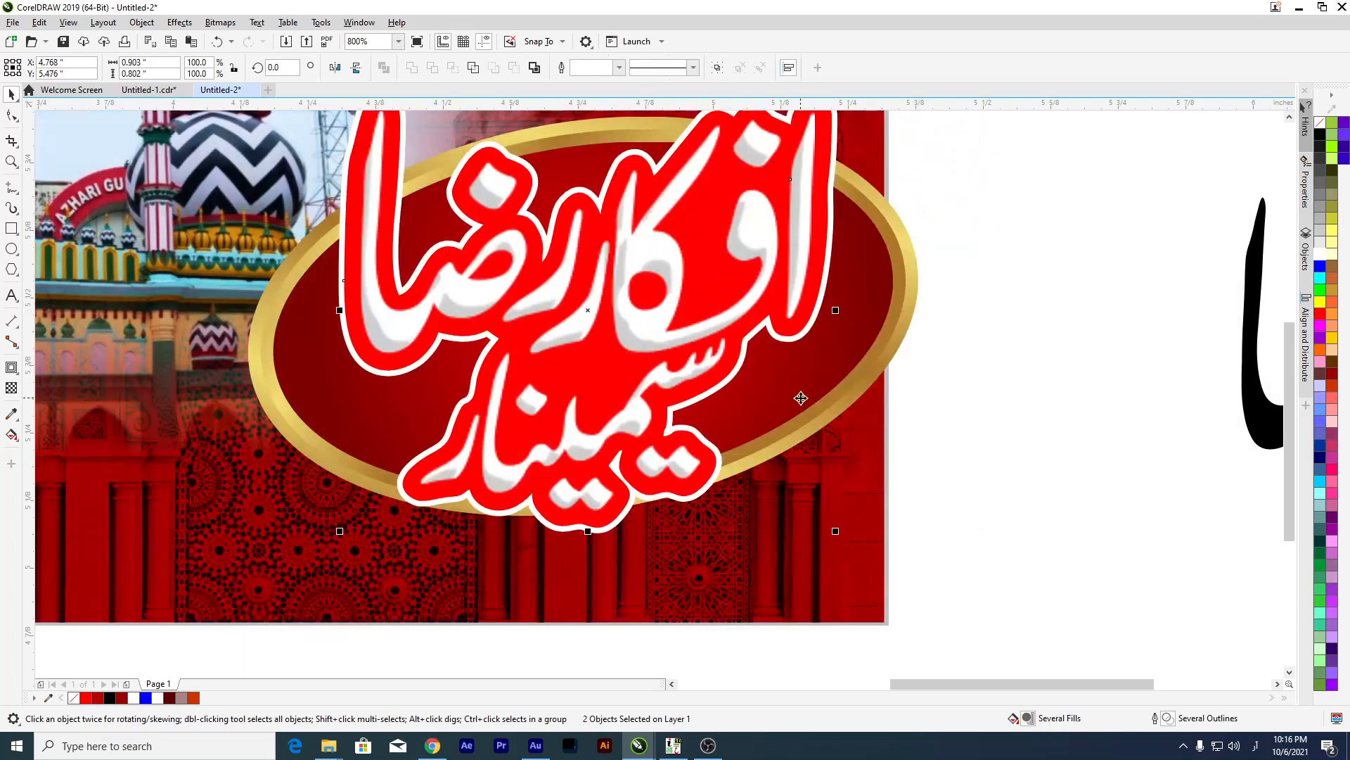
{"action": "left_click", "coordinate": [966, 385]}
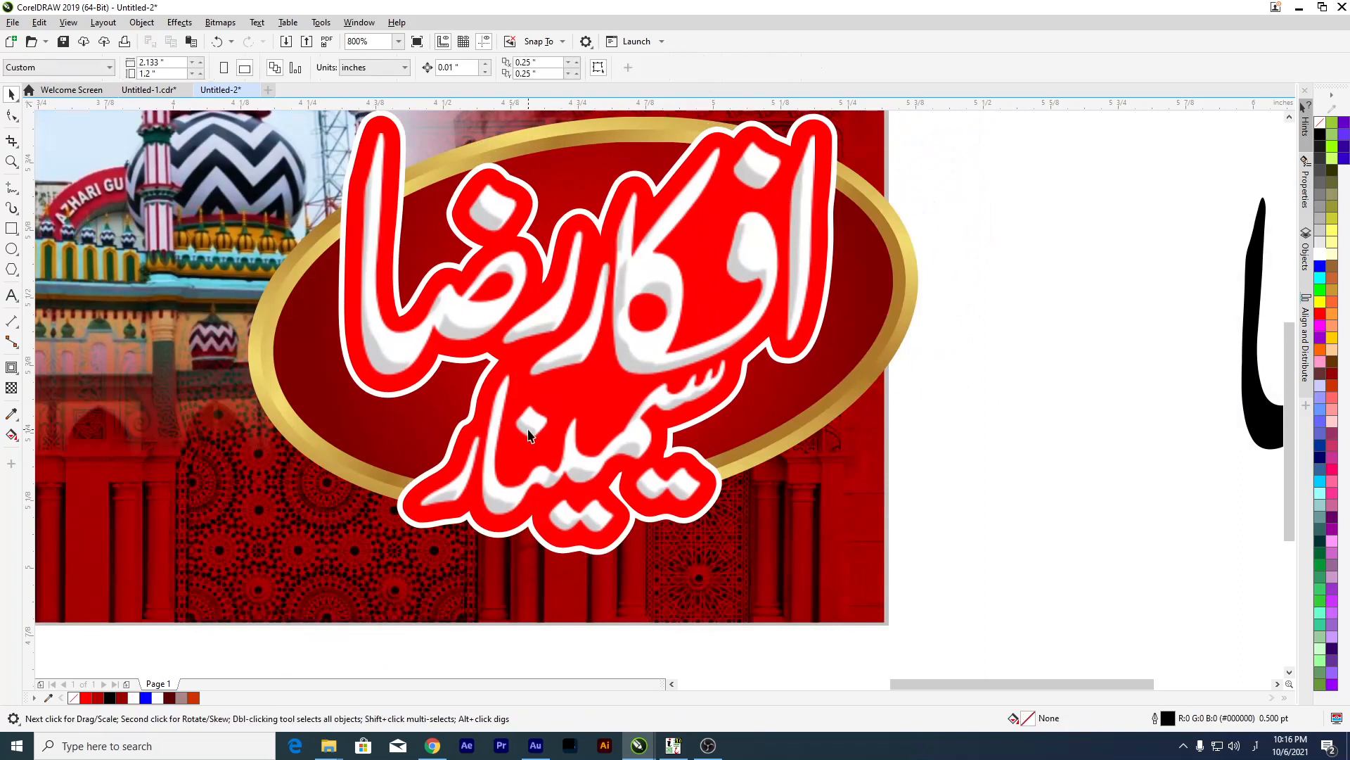
Shift the embossed calligraphy off the silhouette and fill the silhouette with dark red #990000.
{"action": "left_click_drag", "start_coordinate": [528, 434], "coordinate": [859, 380]}
{"action": "left_click", "coordinate": [626, 401]}
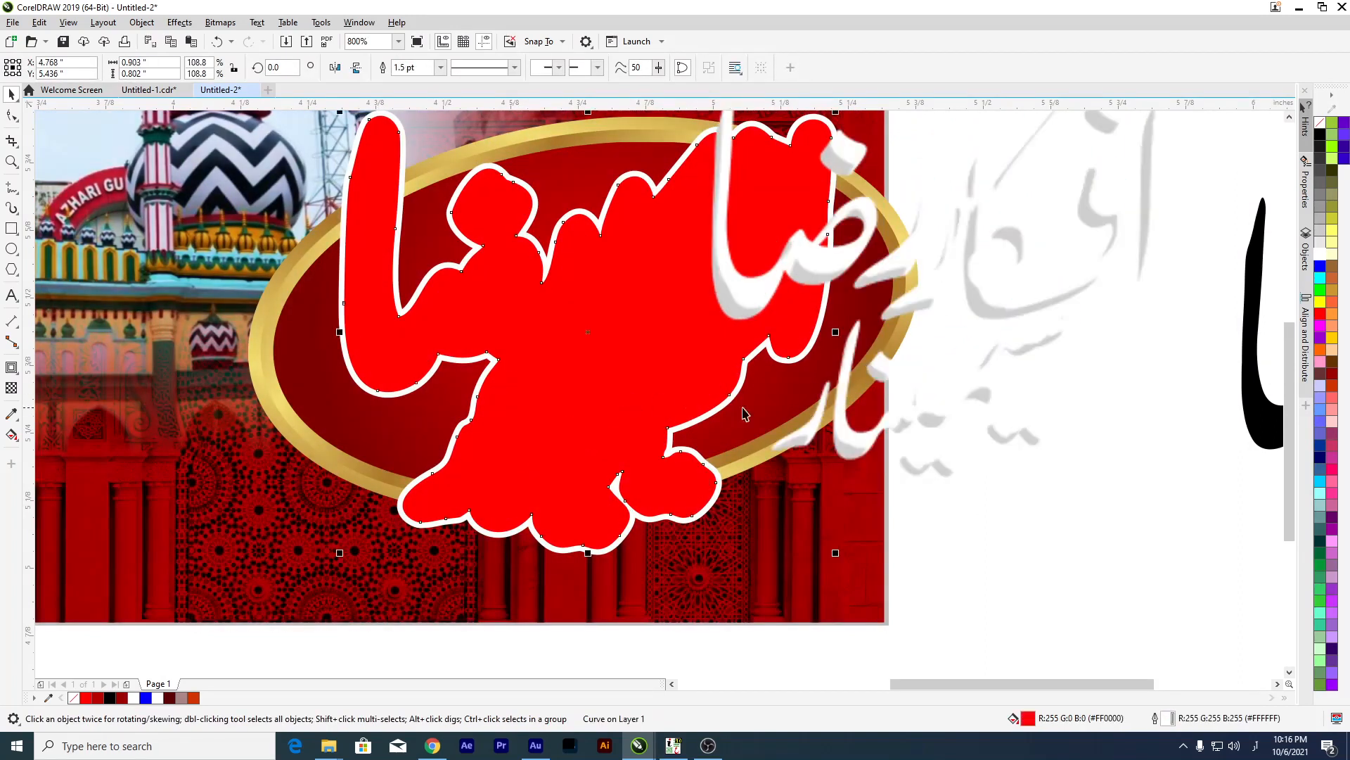
{"action": "left_click", "coordinate": [1335, 379]}
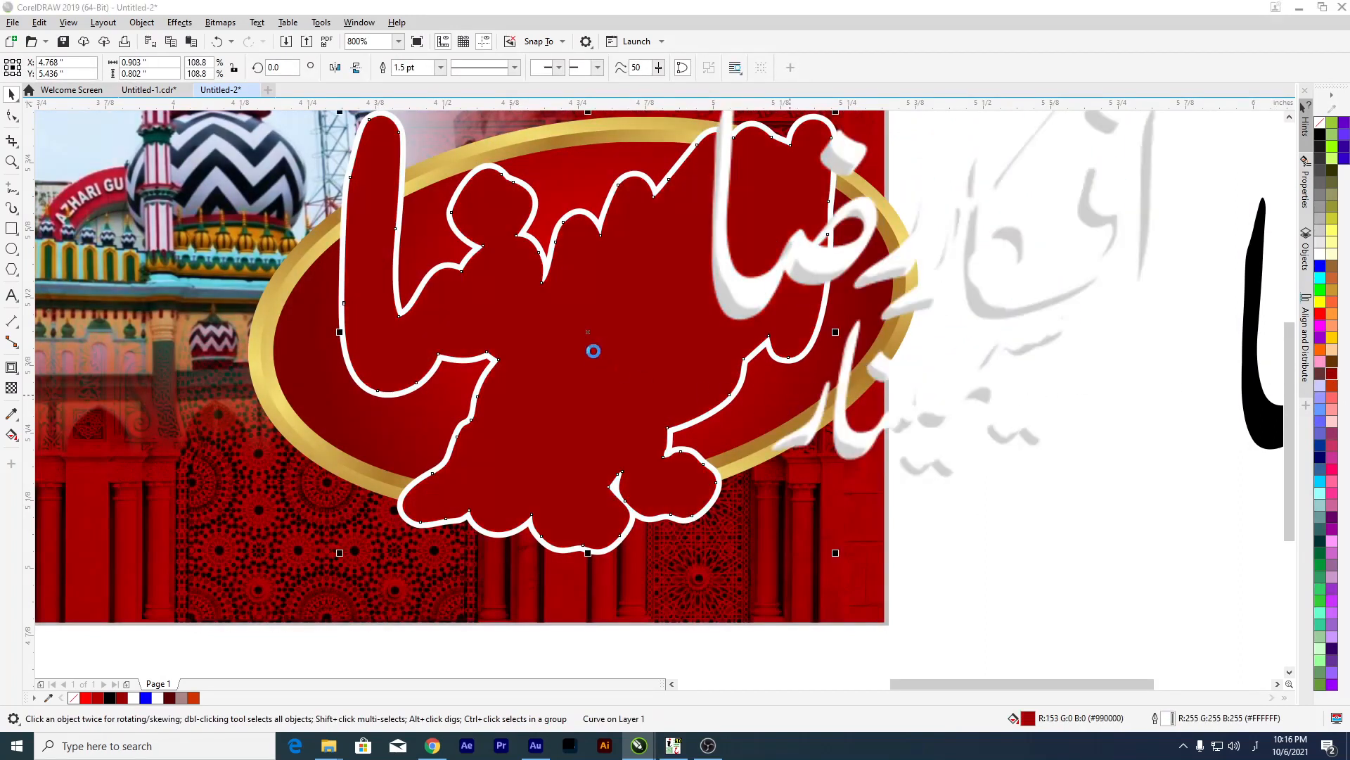
Give the silhouette behind the calligraphy a uniform very dark red #3D0000 fill.
{"action": "key", "text": "F11"}
{"action": "left_click", "coordinate": [501, 196]}
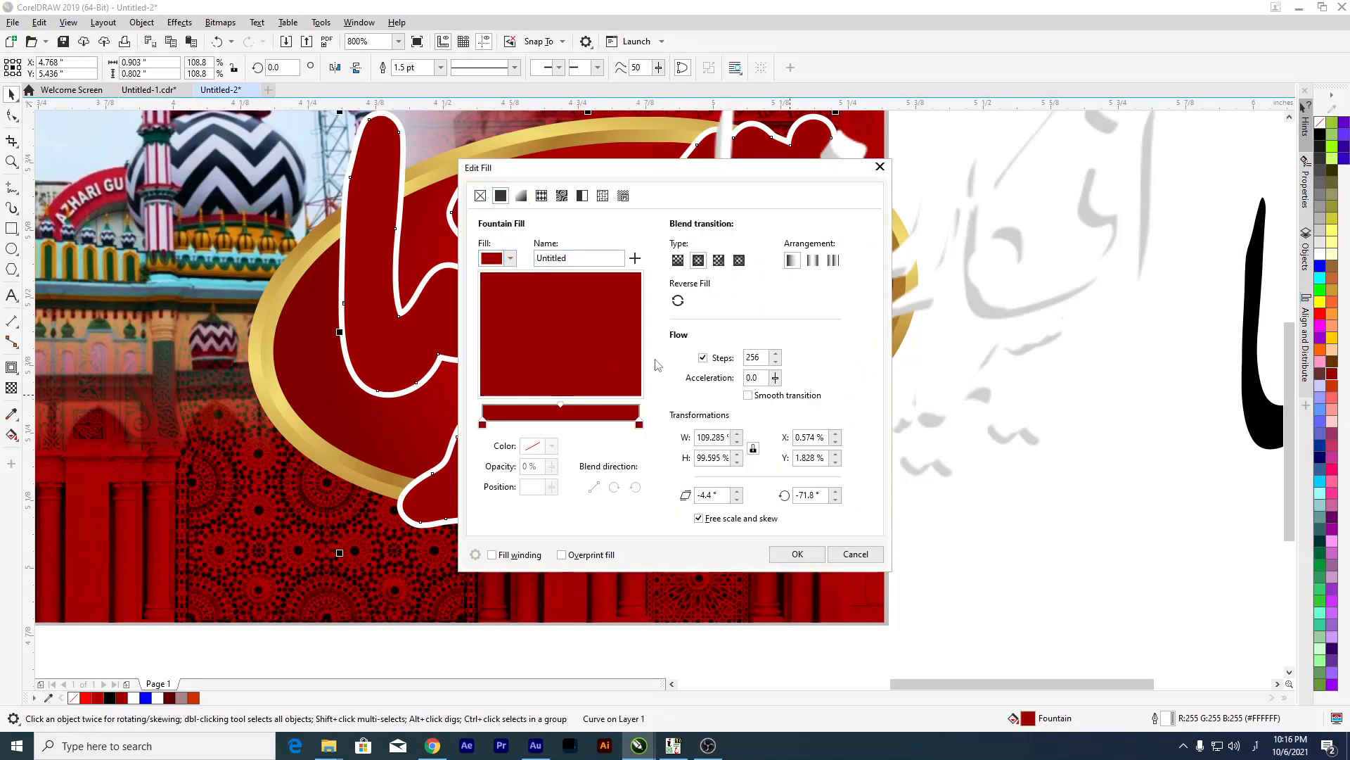
{"action": "left_click_drag", "start_coordinate": [637, 344], "coordinate": [654, 399]}
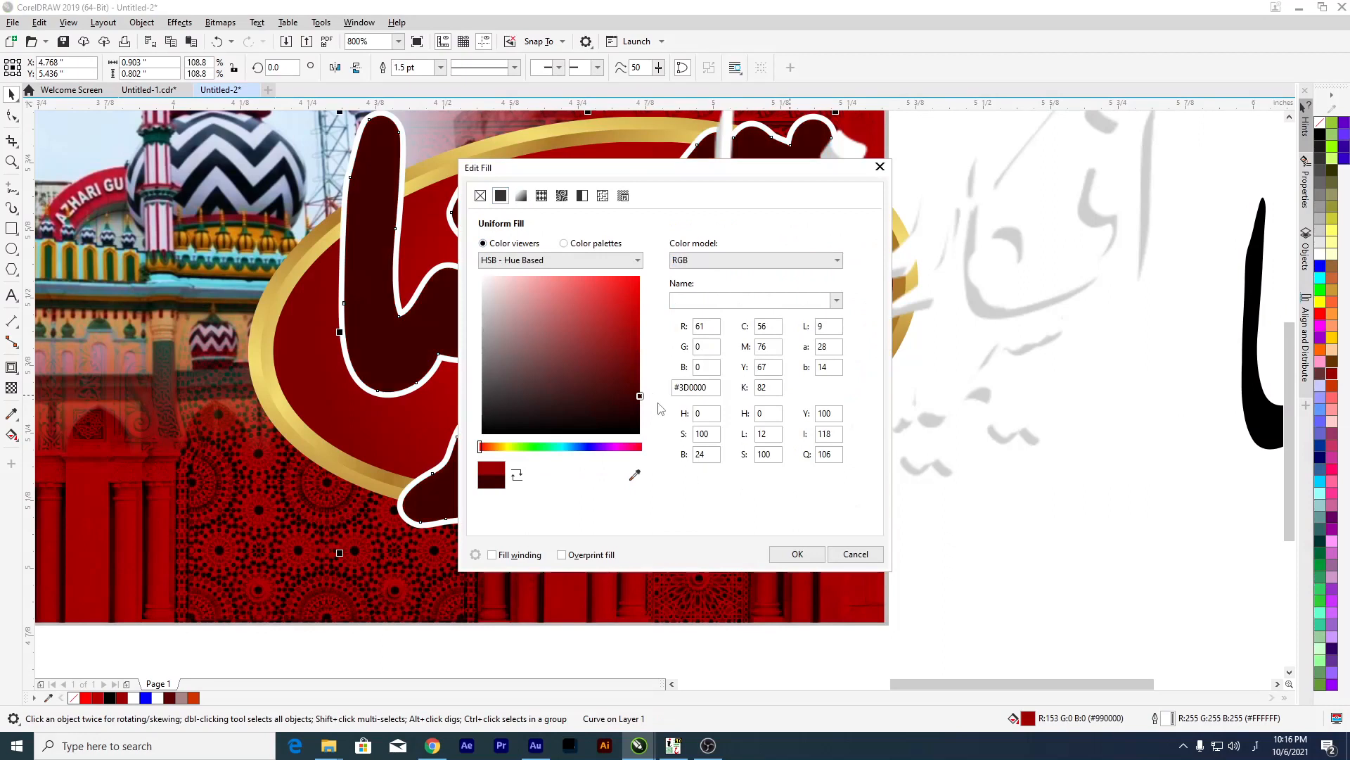
{"action": "left_click", "coordinate": [795, 554]}
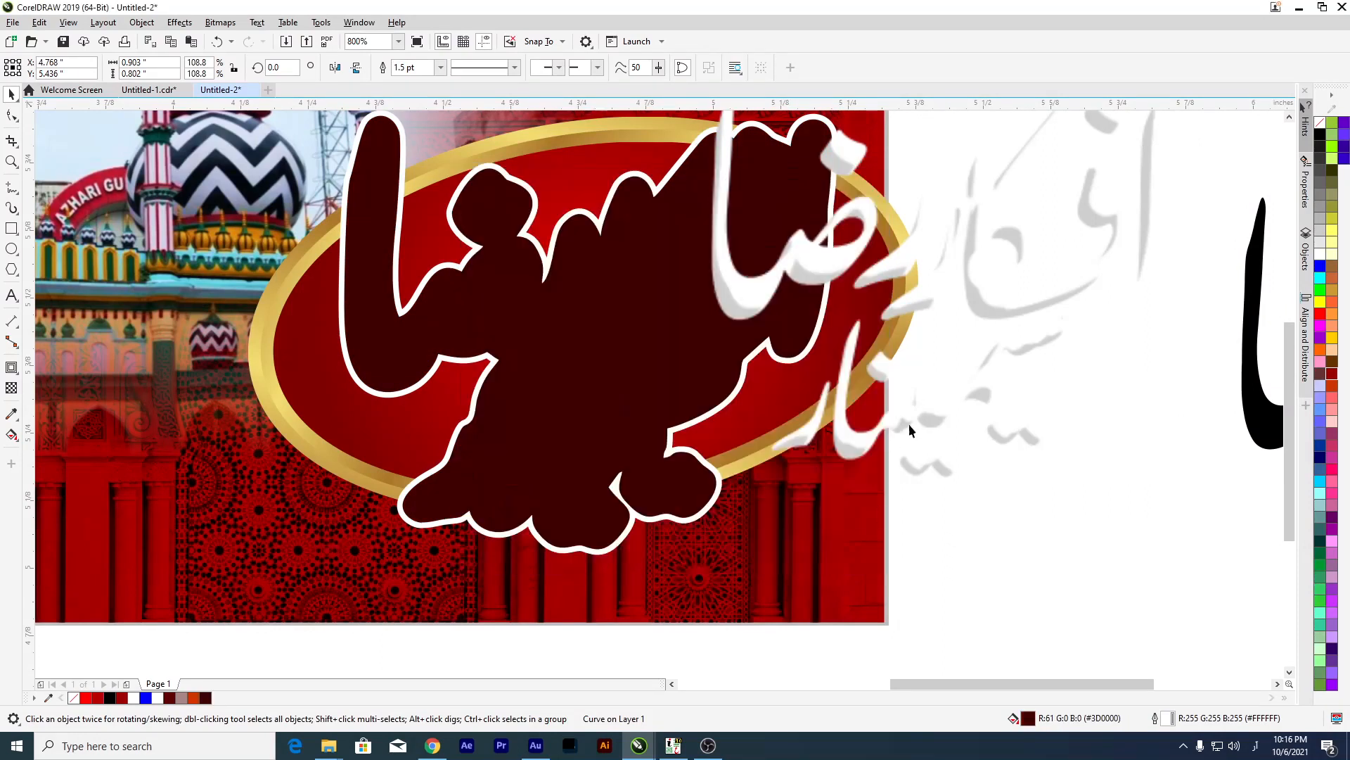
{"action": "key", "text": "Escape"}
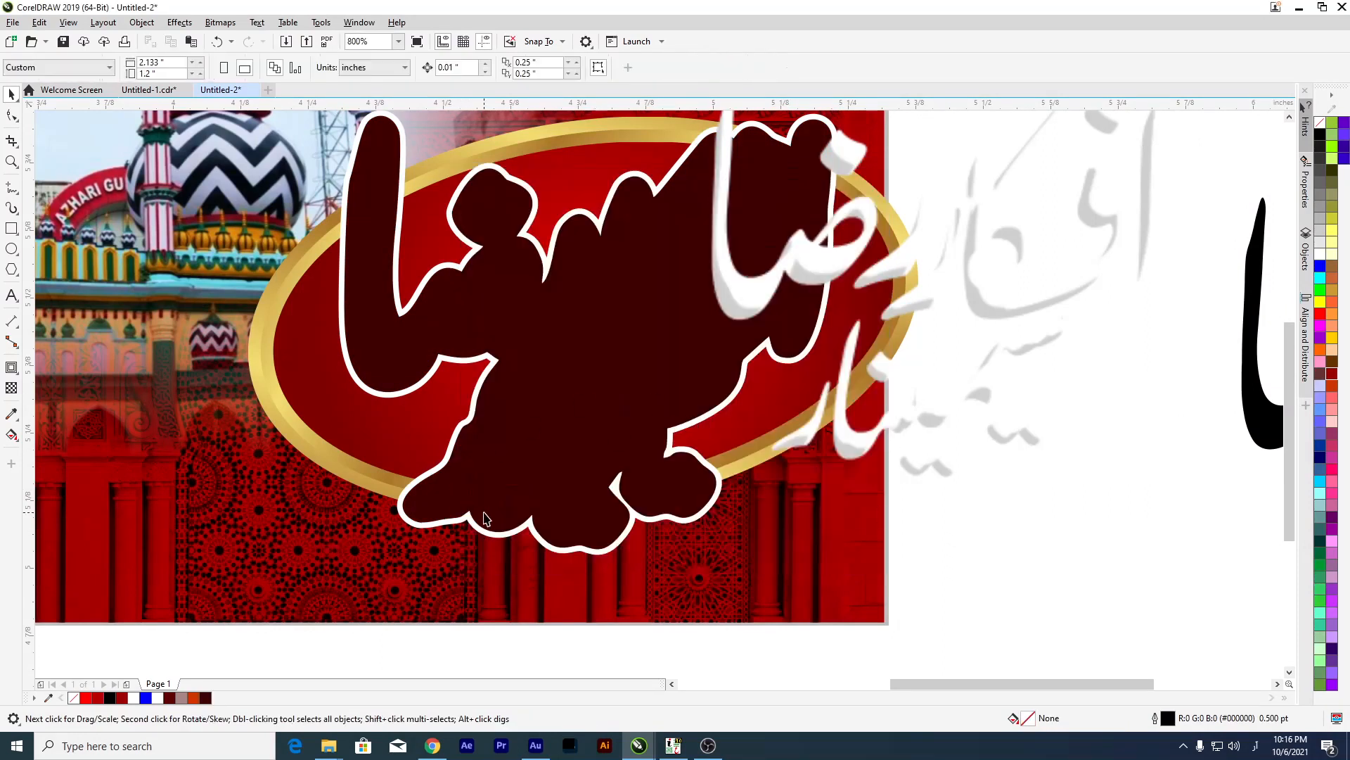
Shift the embossed calligraphy further towards the shrine photo and select the exposed silhouette.
{"action": "scroll", "coordinate": [820, 436], "scroll_direction": "down", "scroll_amount": 2}
{"action": "left_click_drag", "start_coordinate": [819, 450], "coordinate": [736, 454]}
{"action": "scroll", "coordinate": [744, 491], "scroll_direction": "up", "scroll_amount": 3}
{"action": "scroll", "coordinate": [778, 504], "scroll_direction": "down", "scroll_amount": 4}
{"action": "scroll", "coordinate": [943, 351], "scroll_direction": "up", "scroll_amount": 2}
{"action": "left_click", "coordinate": [831, 400]}
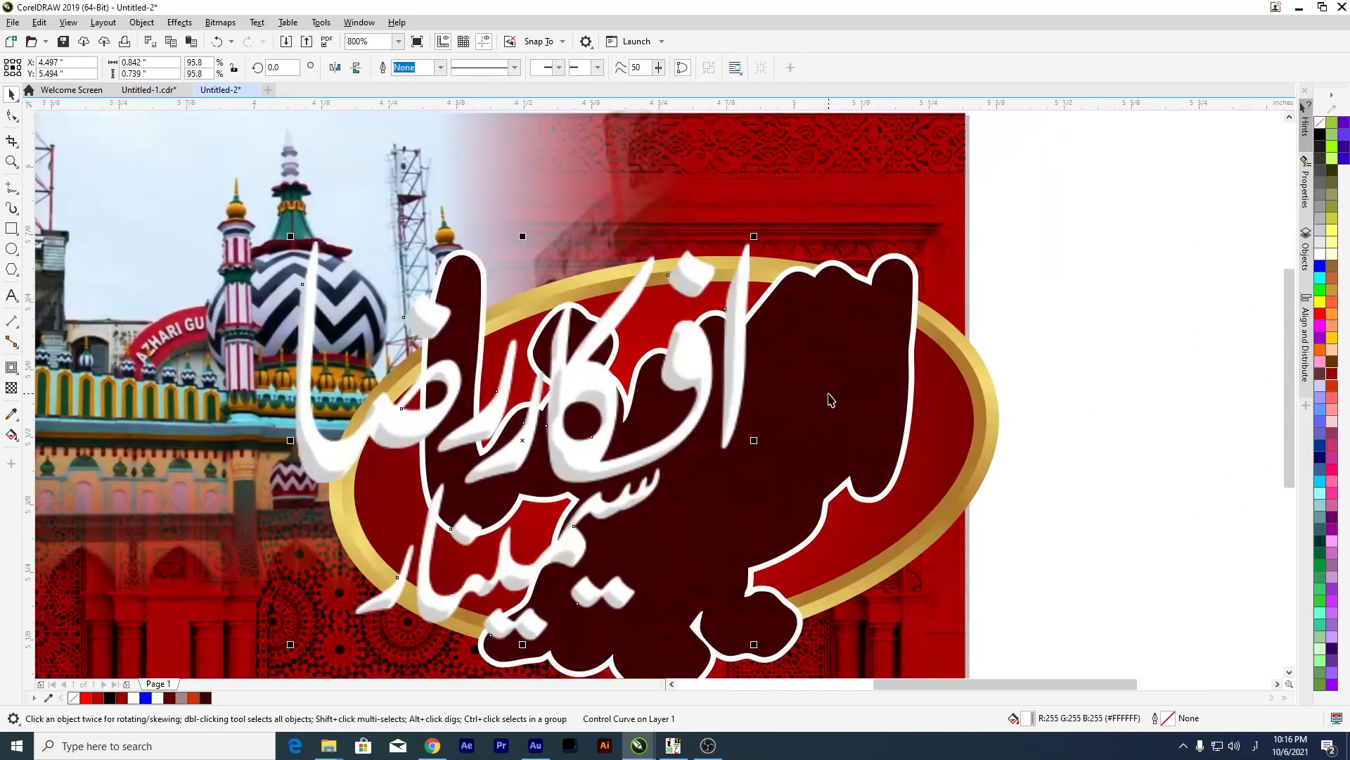
{"action": "left_click", "coordinate": [831, 400]}
{"action": "key", "text": "F12"}
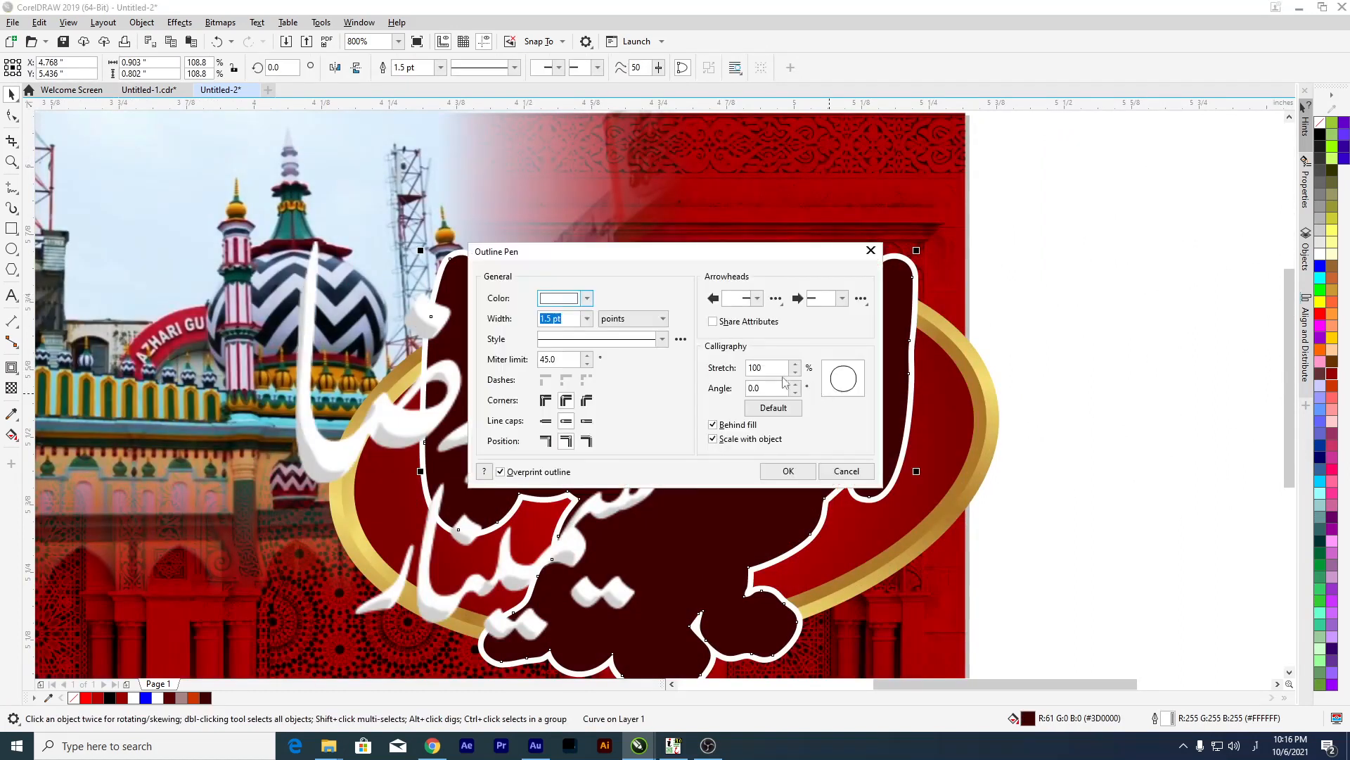
{"action": "left_click", "coordinate": [847, 471]}
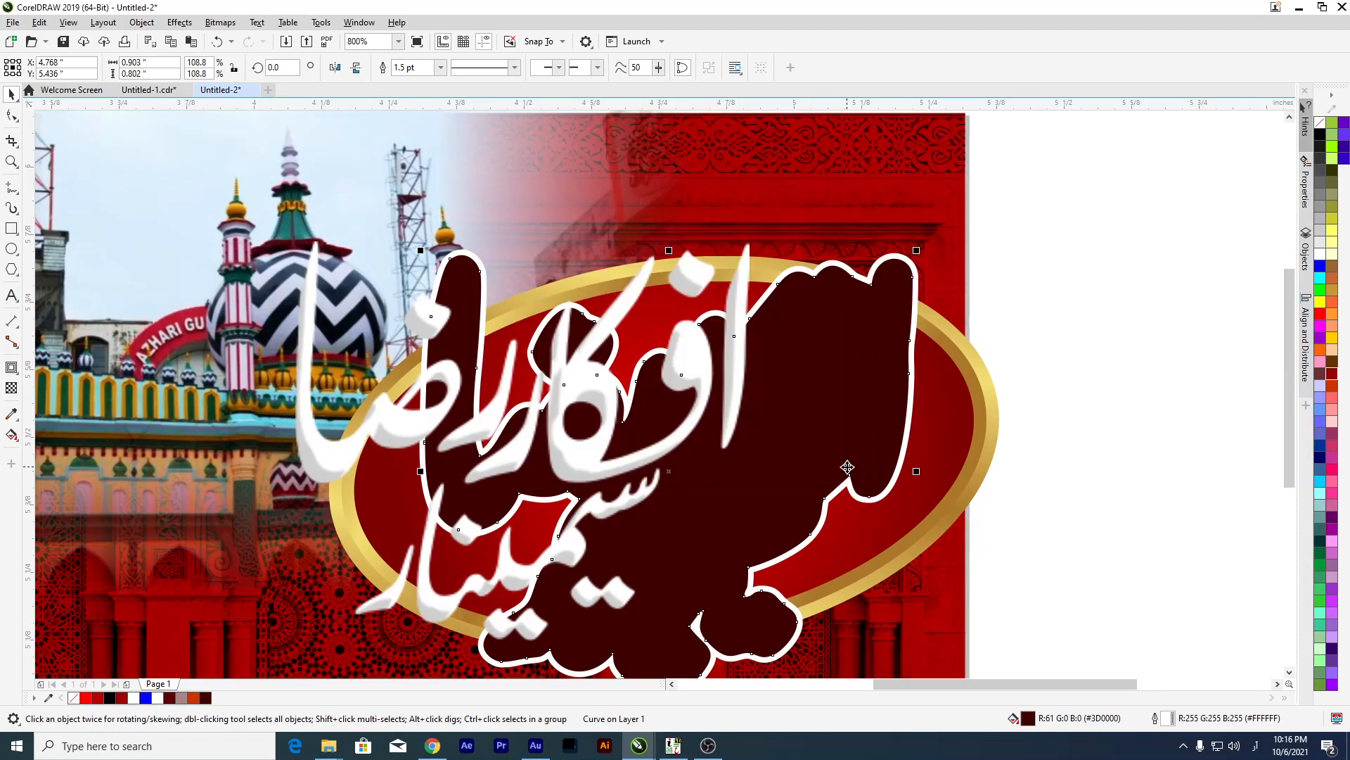
{"action": "key", "text": "F11"}
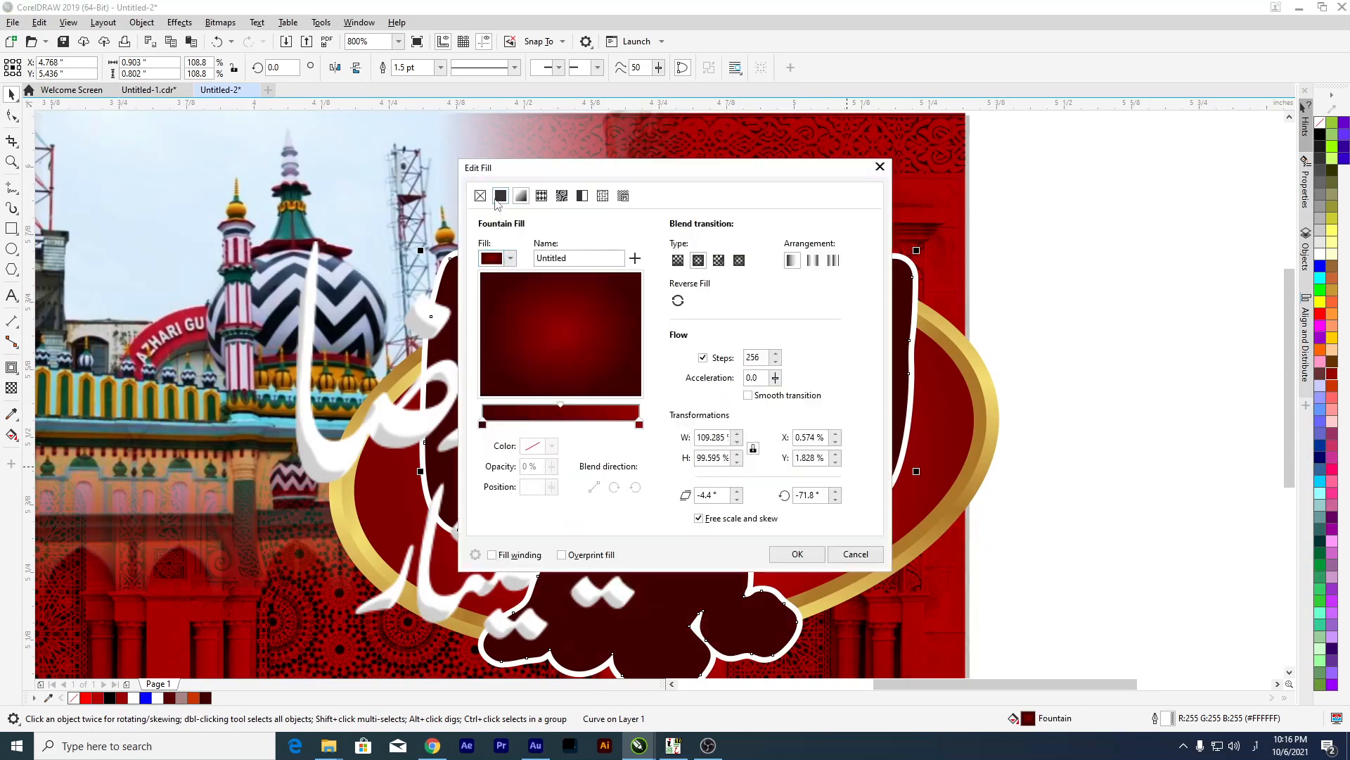
{"action": "left_click", "coordinate": [500, 195]}
{"action": "left_click", "coordinate": [855, 553]}
Give the silhouette a uniform dark red #9C0606 fill.
{"action": "left_click", "coordinate": [1086, 317]}
{"action": "left_click", "coordinate": [847, 431]}
{"action": "key", "text": "F11"}
{"action": "left_click", "coordinate": [501, 196]}
{"action": "left_click_drag", "start_coordinate": [647, 399], "coordinate": [651, 377]}
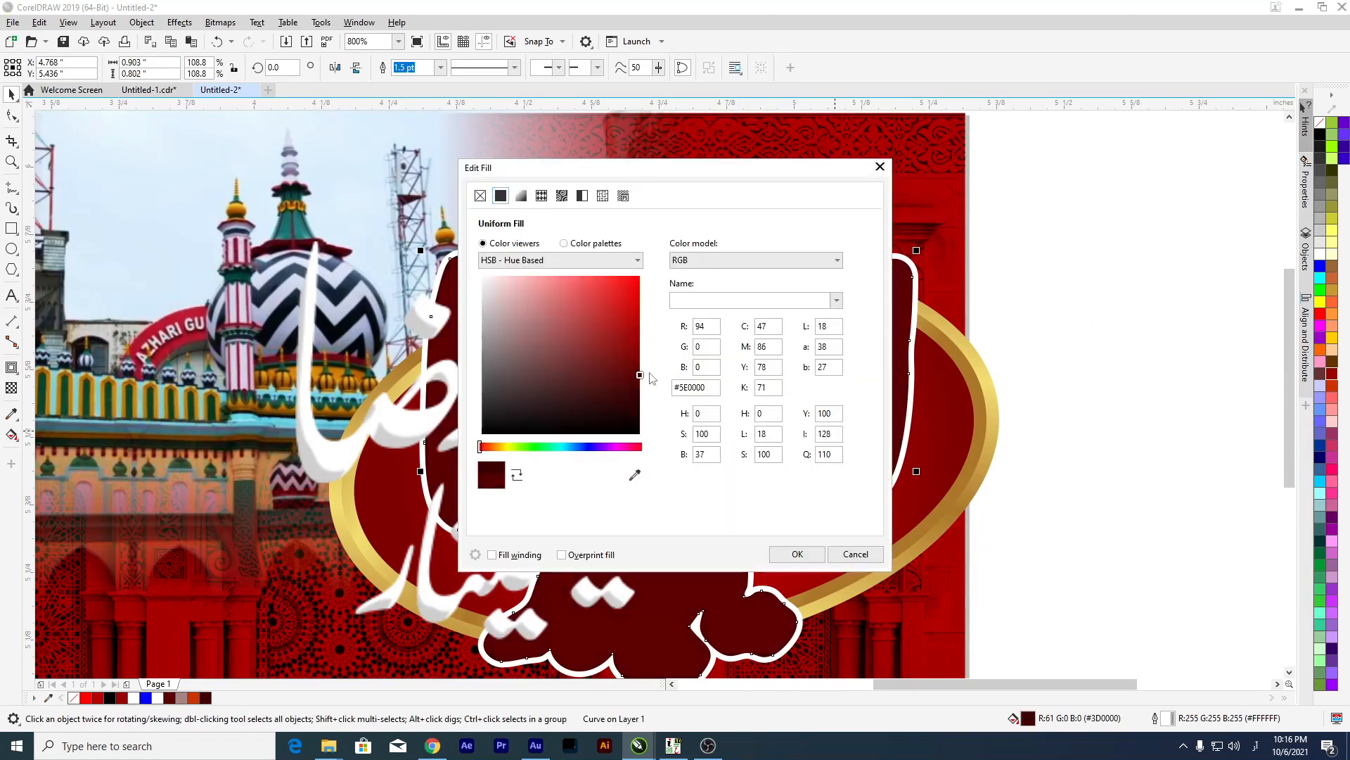
{"action": "mouse_move", "coordinate": [642, 378]}
{"action": "left_mouse_down"}
{"action": "mouse_move", "coordinate": [641, 344]}
{"action": "mouse_move", "coordinate": [616, 345]}
{"action": "mouse_move", "coordinate": [625, 332]}
{"action": "mouse_move", "coordinate": [627, 352]}
{"action": "mouse_move", "coordinate": [640, 345]}
{"action": "left_mouse_up"}
{"action": "left_click_drag", "start_coordinate": [603, 451], "coordinate": [714, 448]}
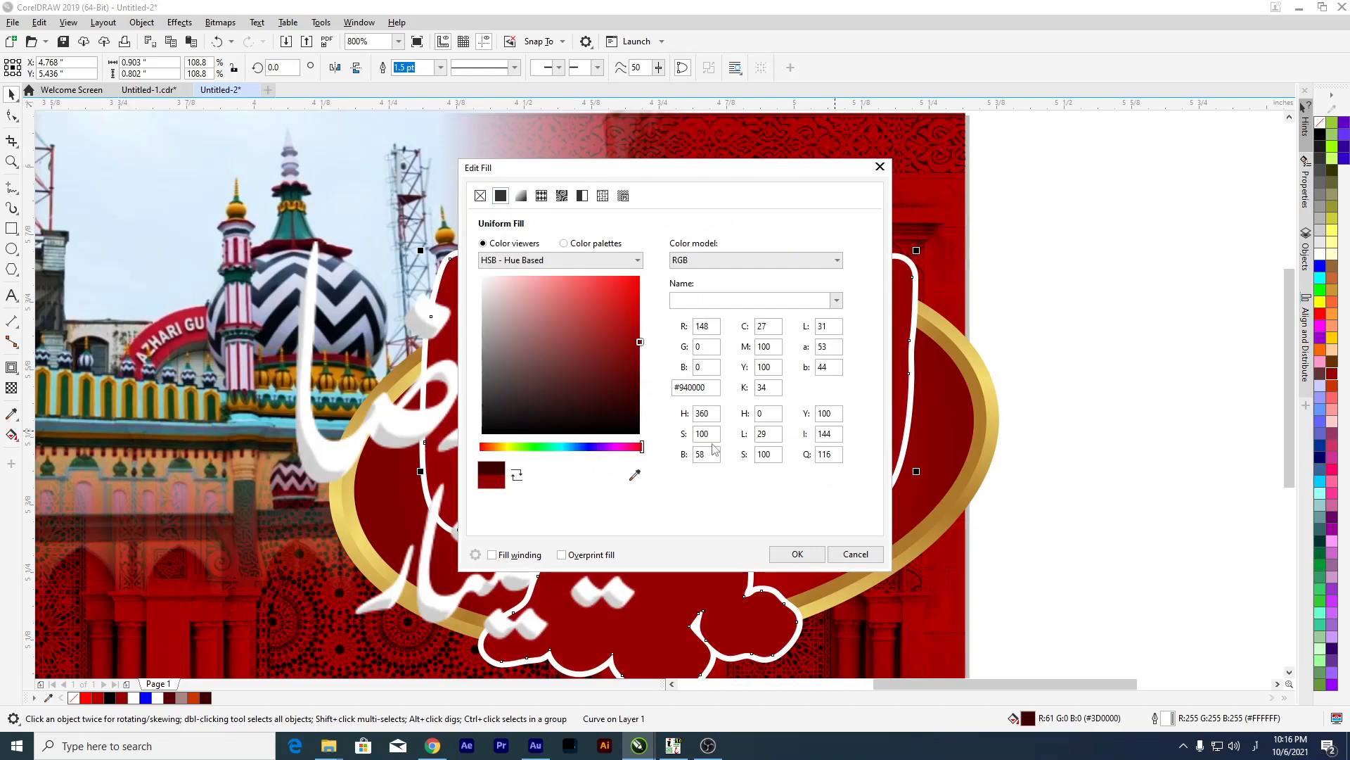
{"action": "left_click_drag", "start_coordinate": [642, 340], "coordinate": [638, 339]}
{"action": "left_click", "coordinate": [798, 554]}
Centre the embossed calligraphy and the silhouette on each other over the ellipse.
{"action": "scroll", "coordinate": [721, 419], "scroll_direction": "down", "scroll_amount": 2}
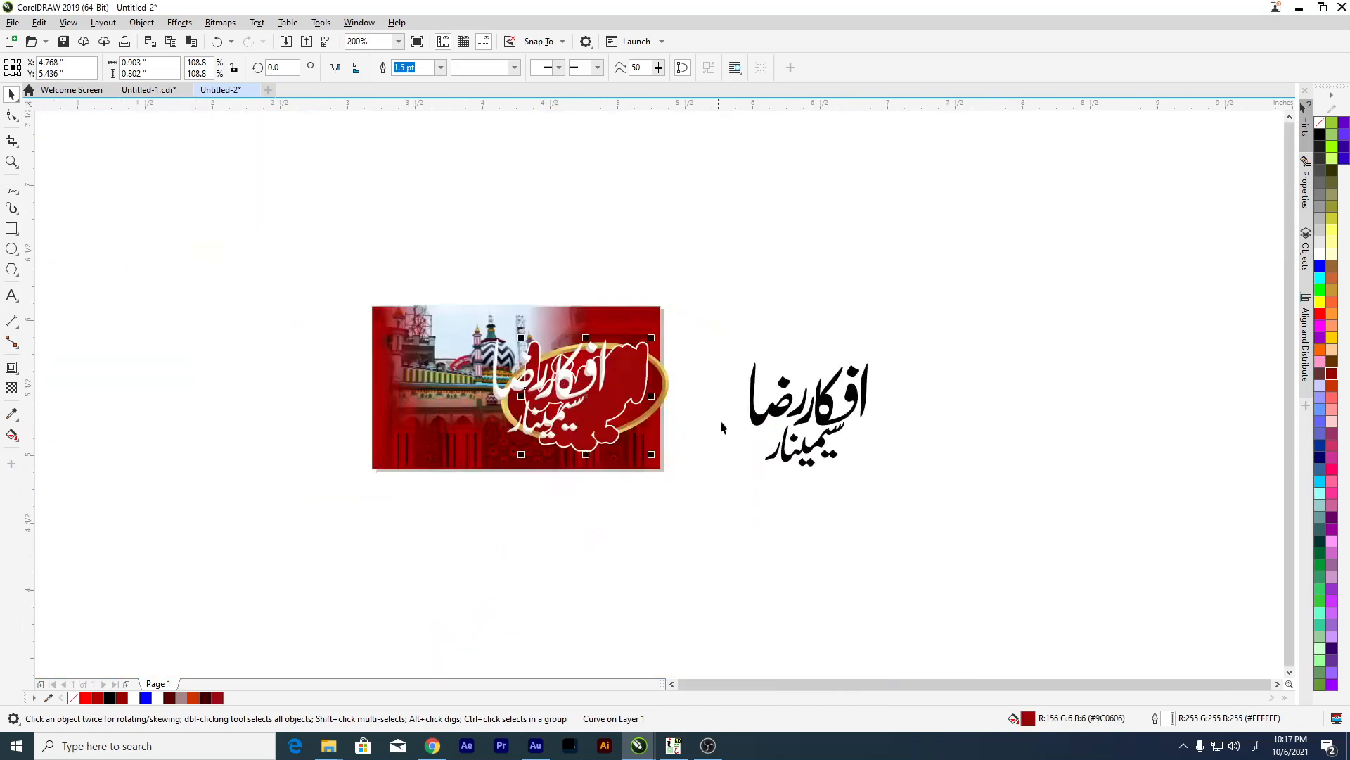
{"action": "left_click", "coordinate": [724, 421]}
{"action": "left_click_drag", "start_coordinate": [559, 402], "coordinate": [632, 385]}
{"action": "scroll", "coordinate": [605, 396], "scroll_direction": "up", "scroll_amount": 2}
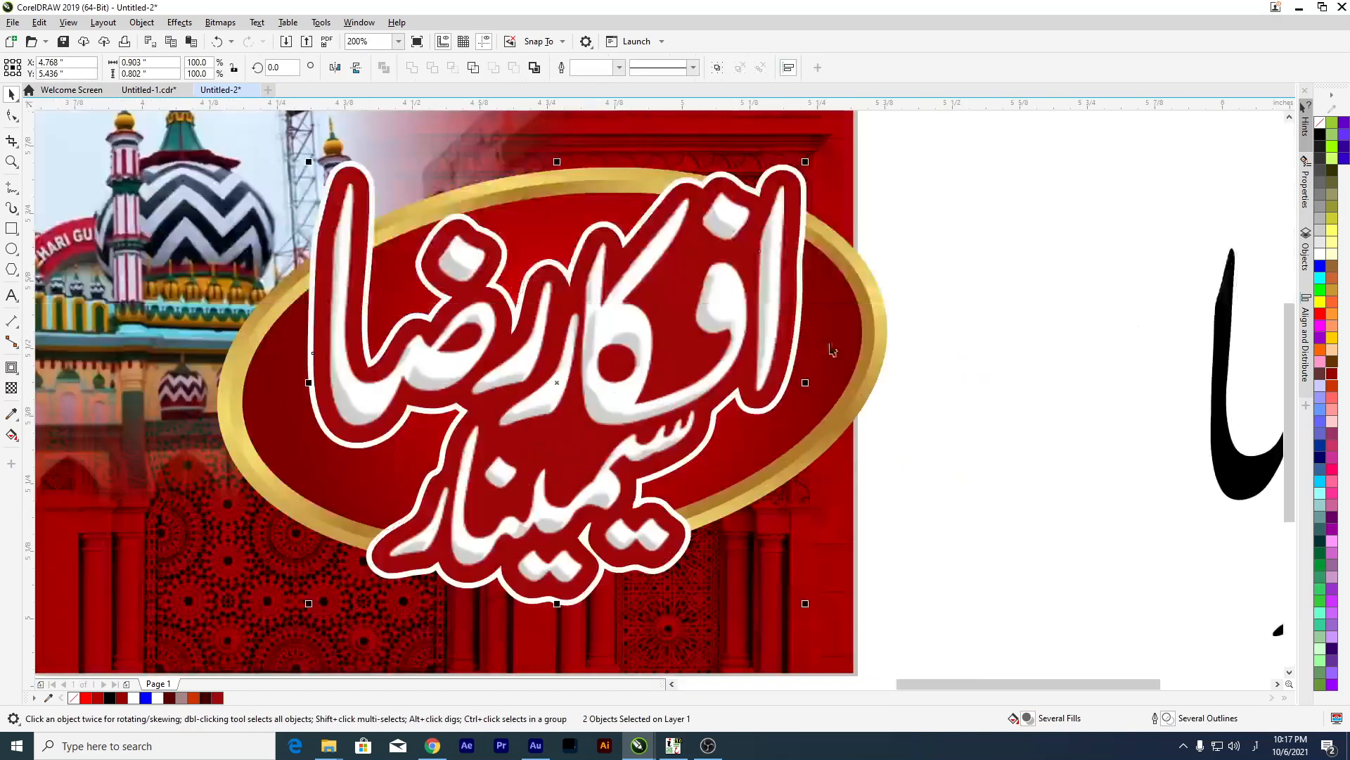
{"action": "left_click", "coordinate": [934, 293]}
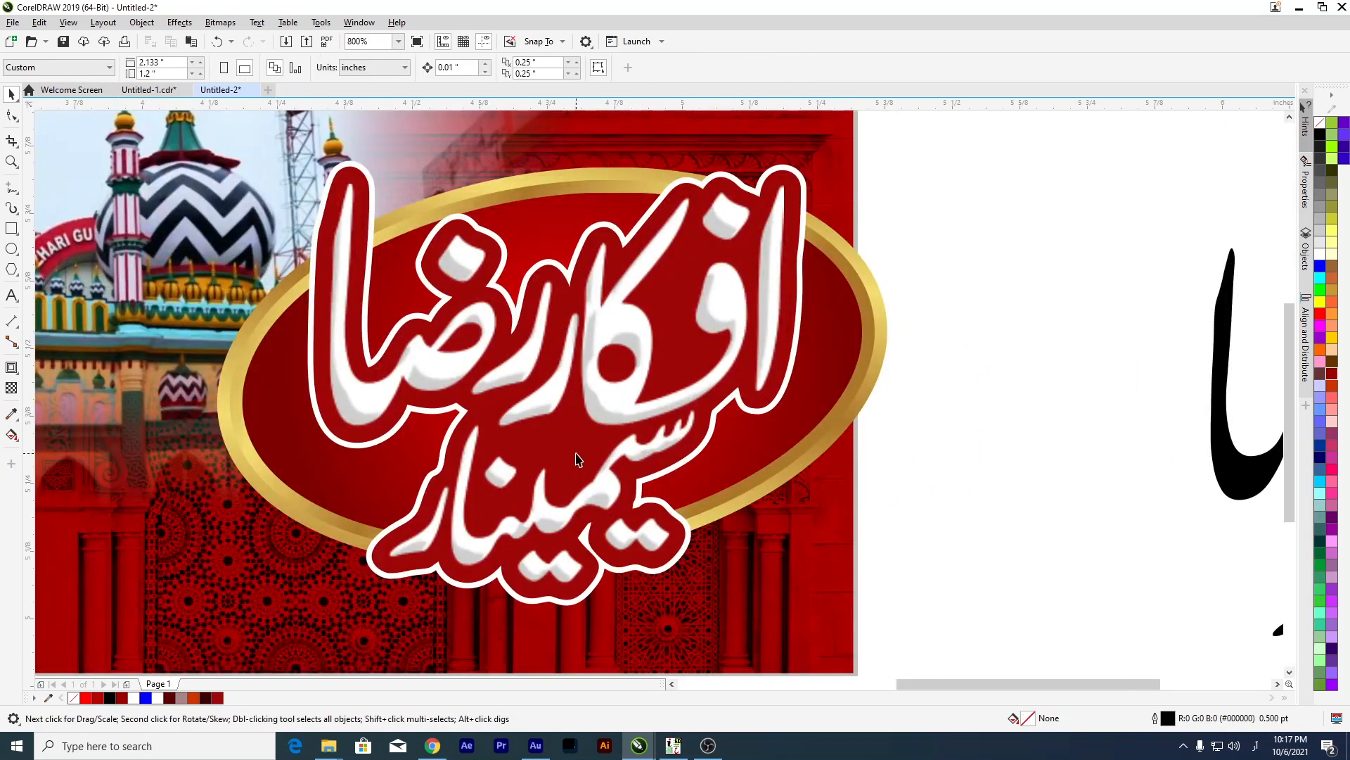
Shift the calligraphy off the silhouette, try a dark red #990000 fill on it, and return it to white #FFFFFF.
{"action": "scroll", "coordinate": [567, 421], "scroll_direction": "down", "scroll_amount": 1}
{"action": "left_click", "coordinate": [569, 408]}
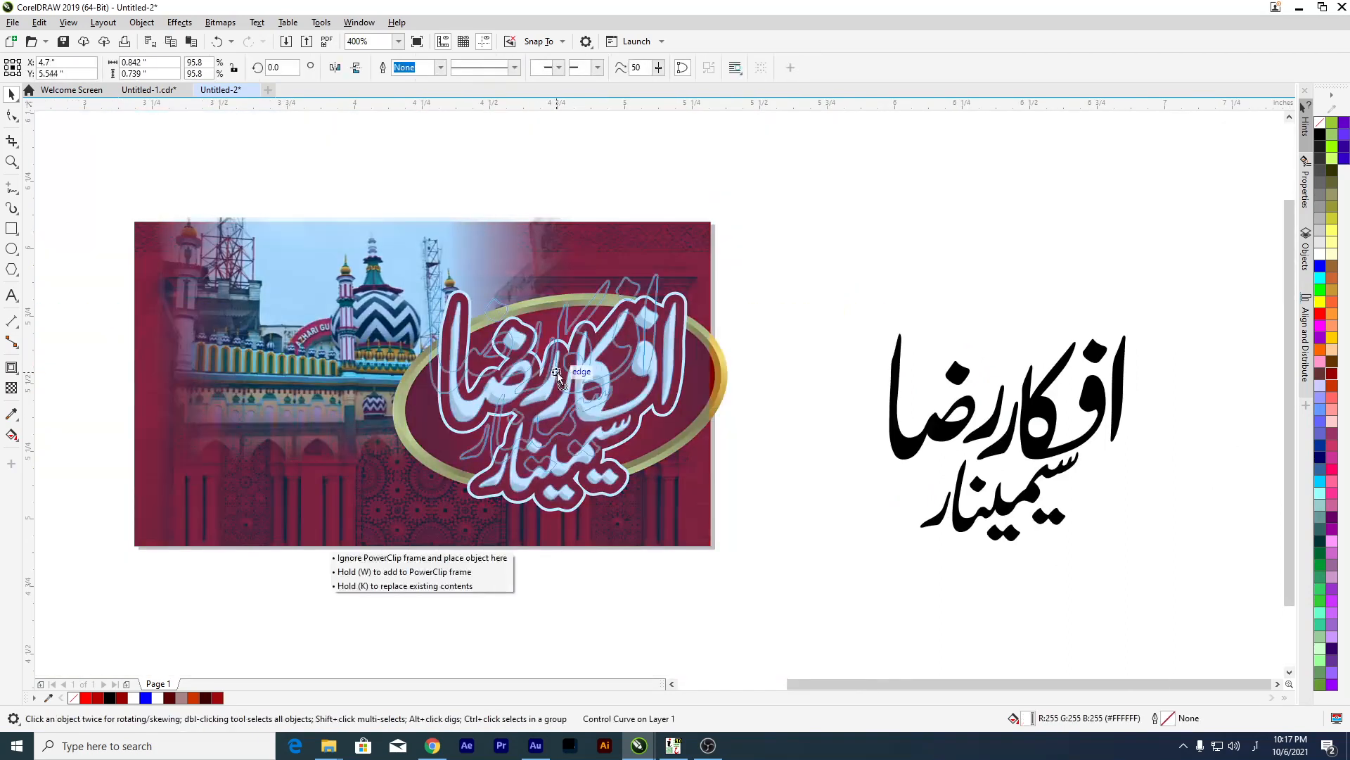
{"action": "left_click", "coordinate": [1334, 374]}
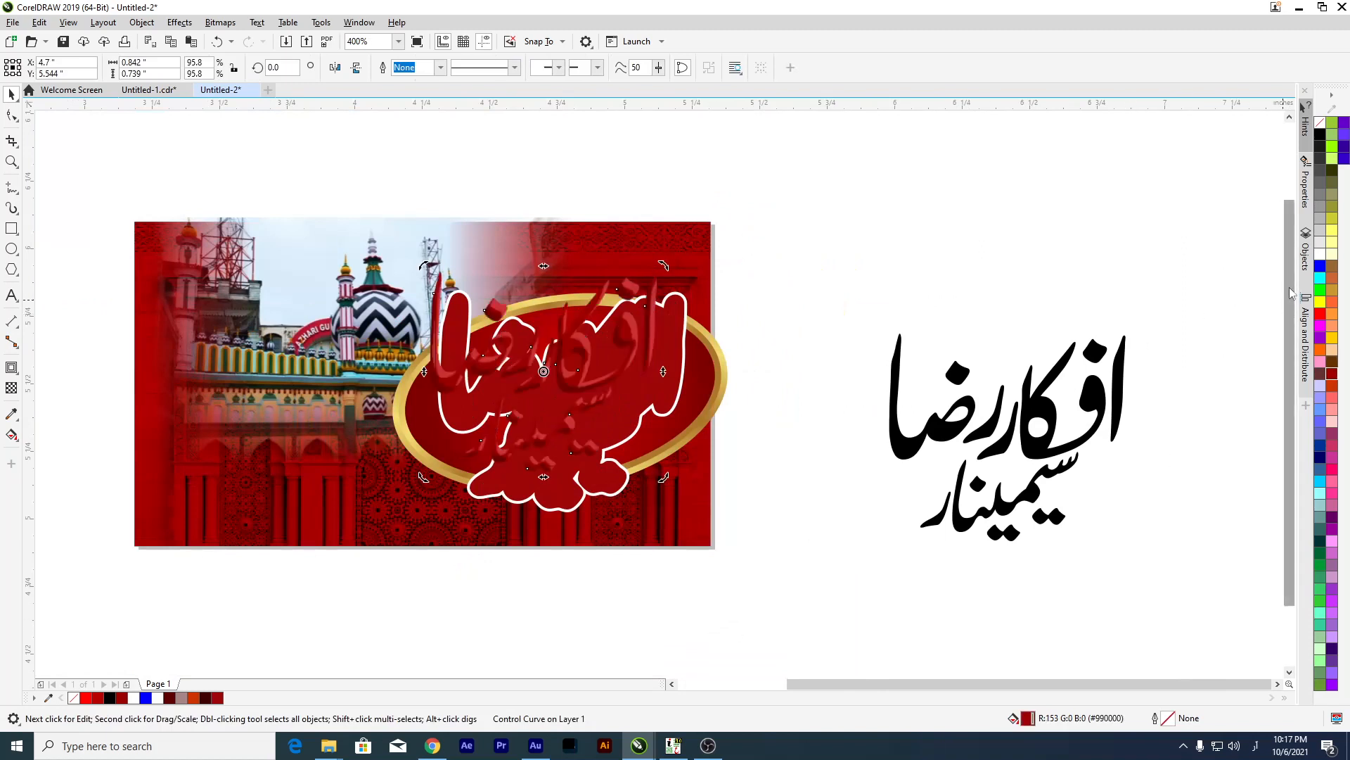
{"action": "left_click", "coordinate": [1320, 256]}
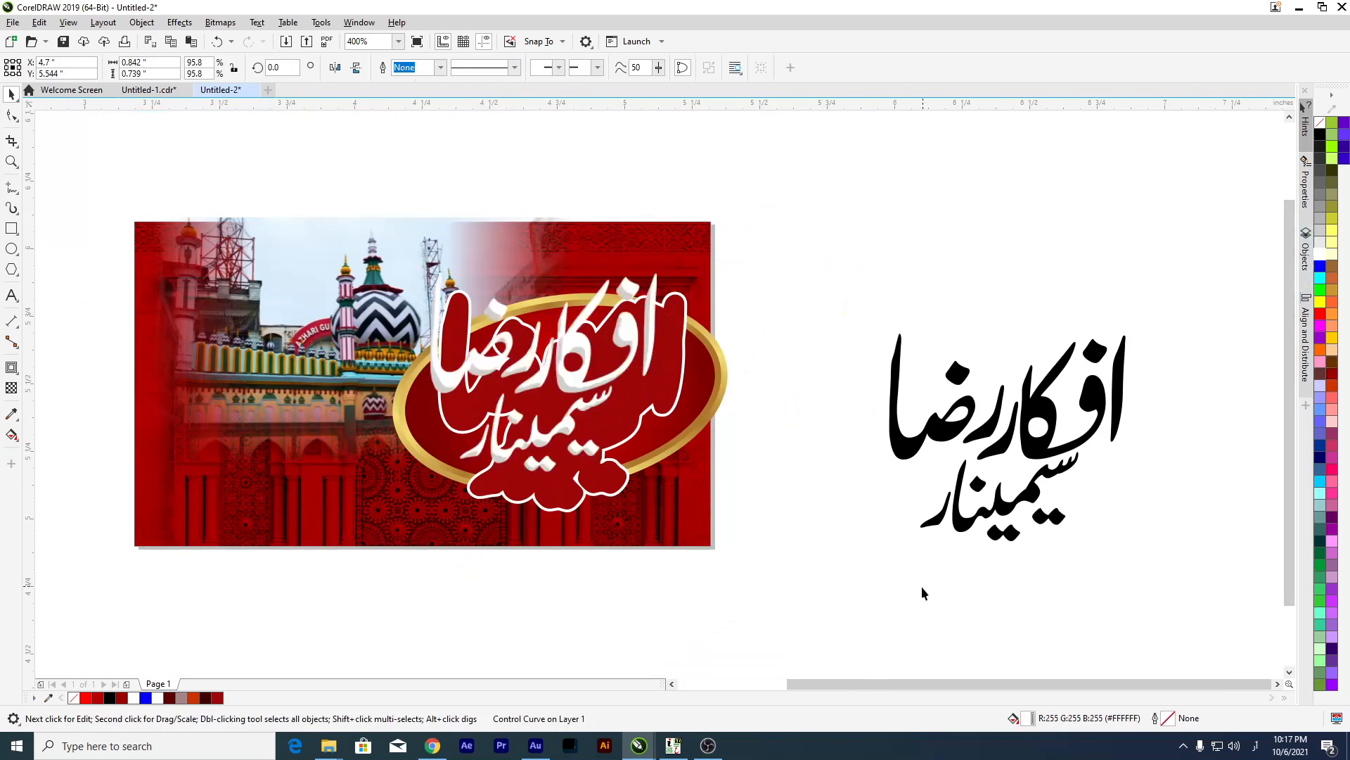
{"action": "left_click", "coordinate": [754, 506]}
{"action": "left_click", "coordinate": [681, 370]}
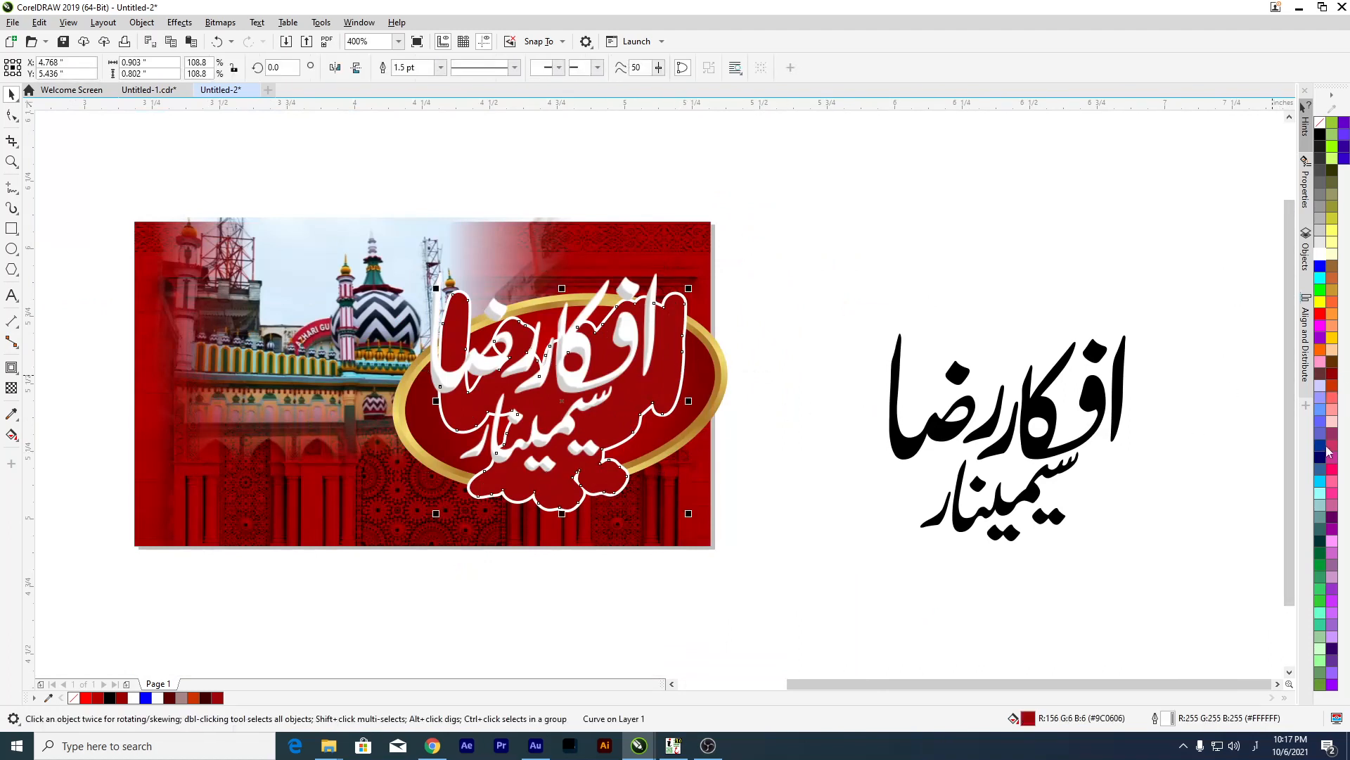
Realign the shifted calligraphy with the silhouette by centring both horizontally and vertically.
{"action": "left_click_drag", "start_coordinate": [817, 226], "coordinate": [411, 619]}
{"action": "key", "text": "c"}
{"action": "key", "text": "e"}
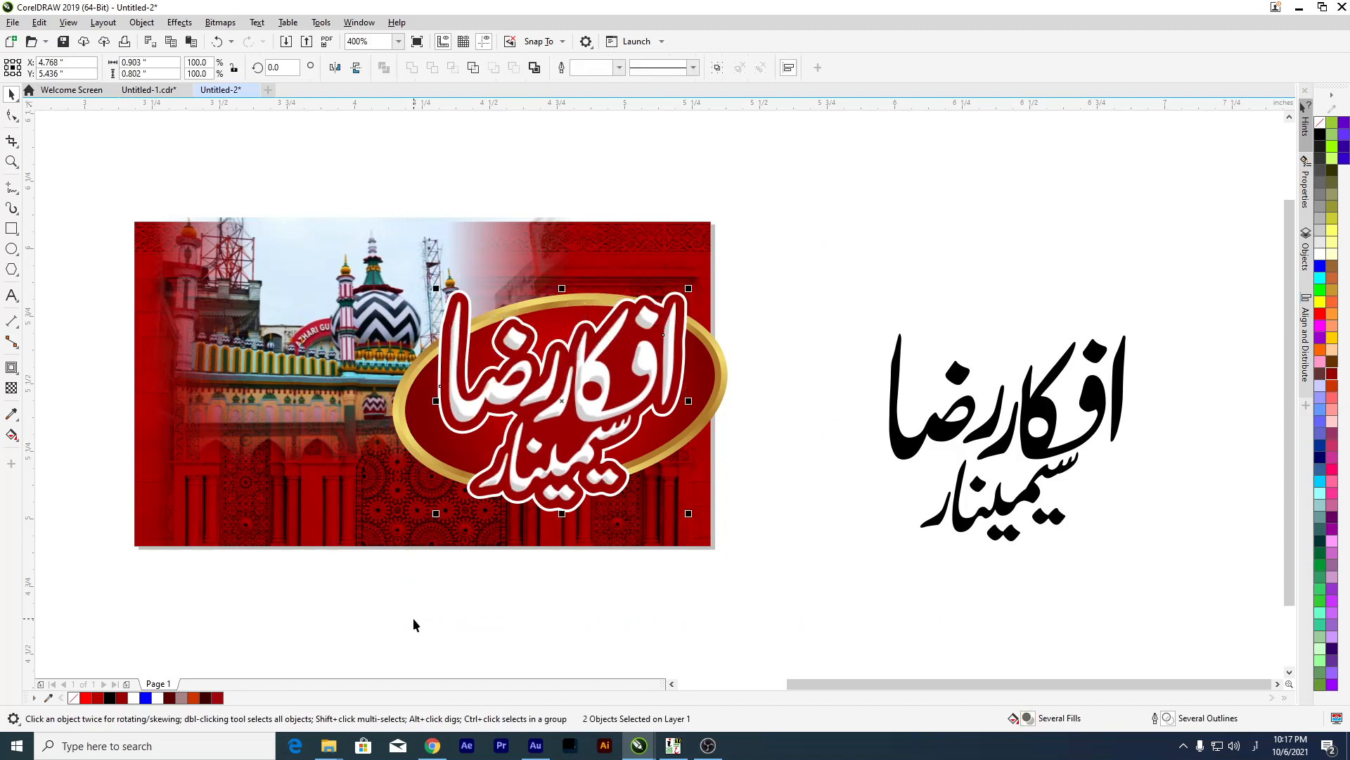
{"action": "left_click", "coordinate": [471, 672]}
Darken the outer colour of the red ellipse's fountain fill to about #540000.
{"action": "left_click", "coordinate": [427, 434]}
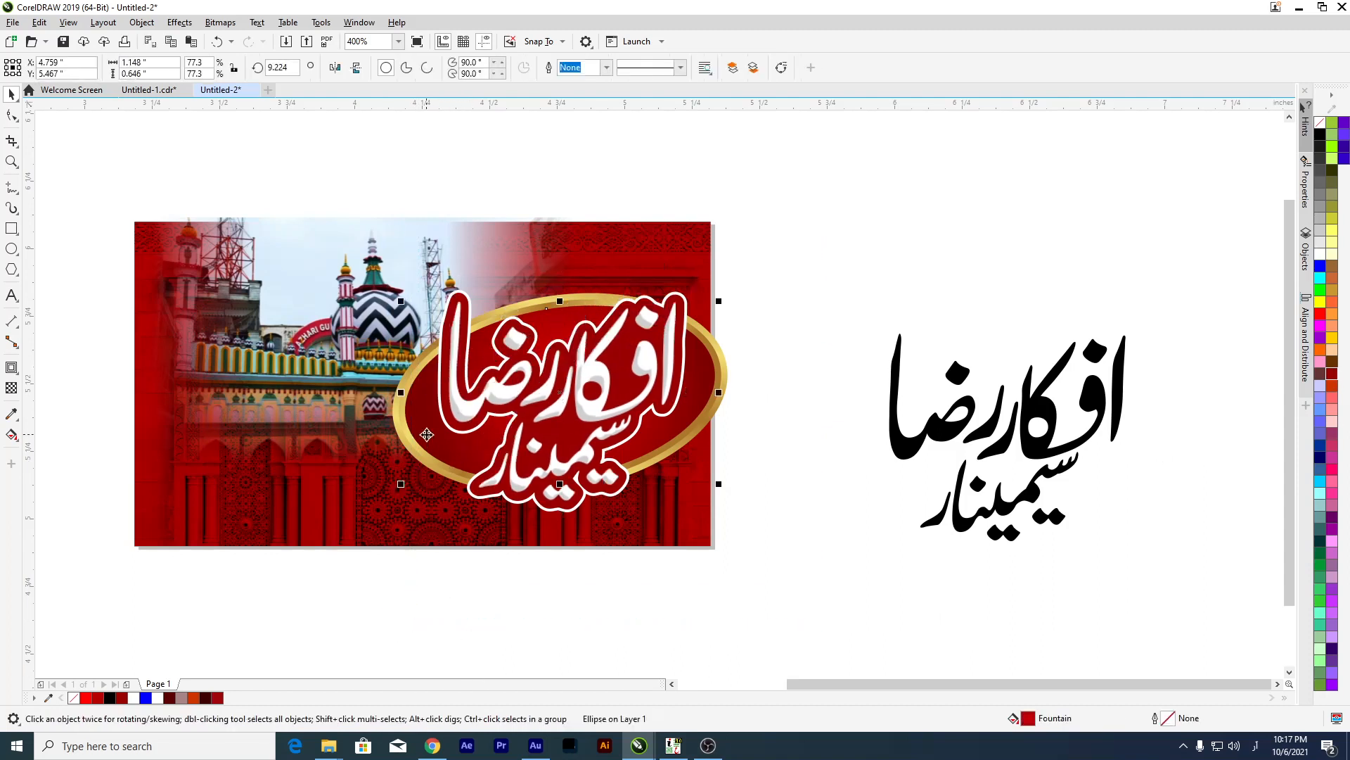
{"action": "key", "text": "g"}
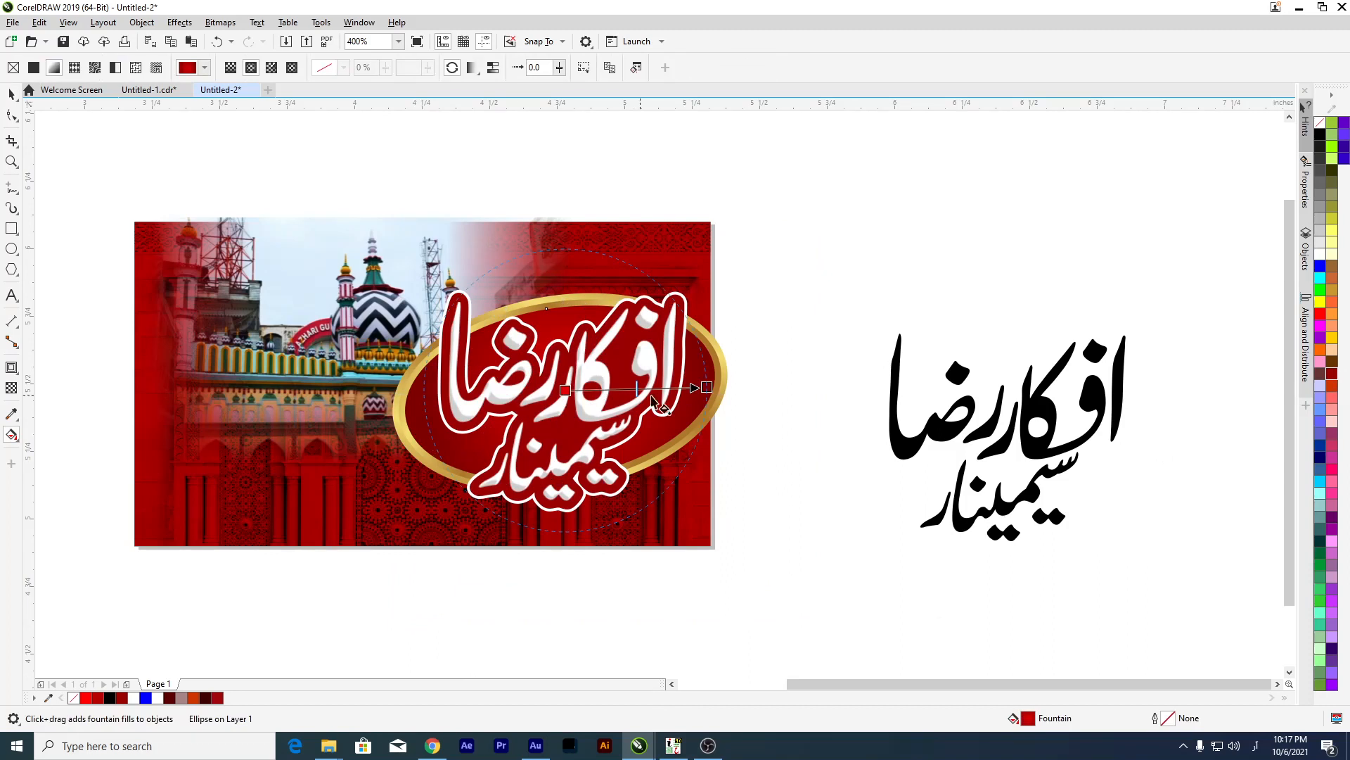
{"action": "left_click", "coordinate": [706, 386]}
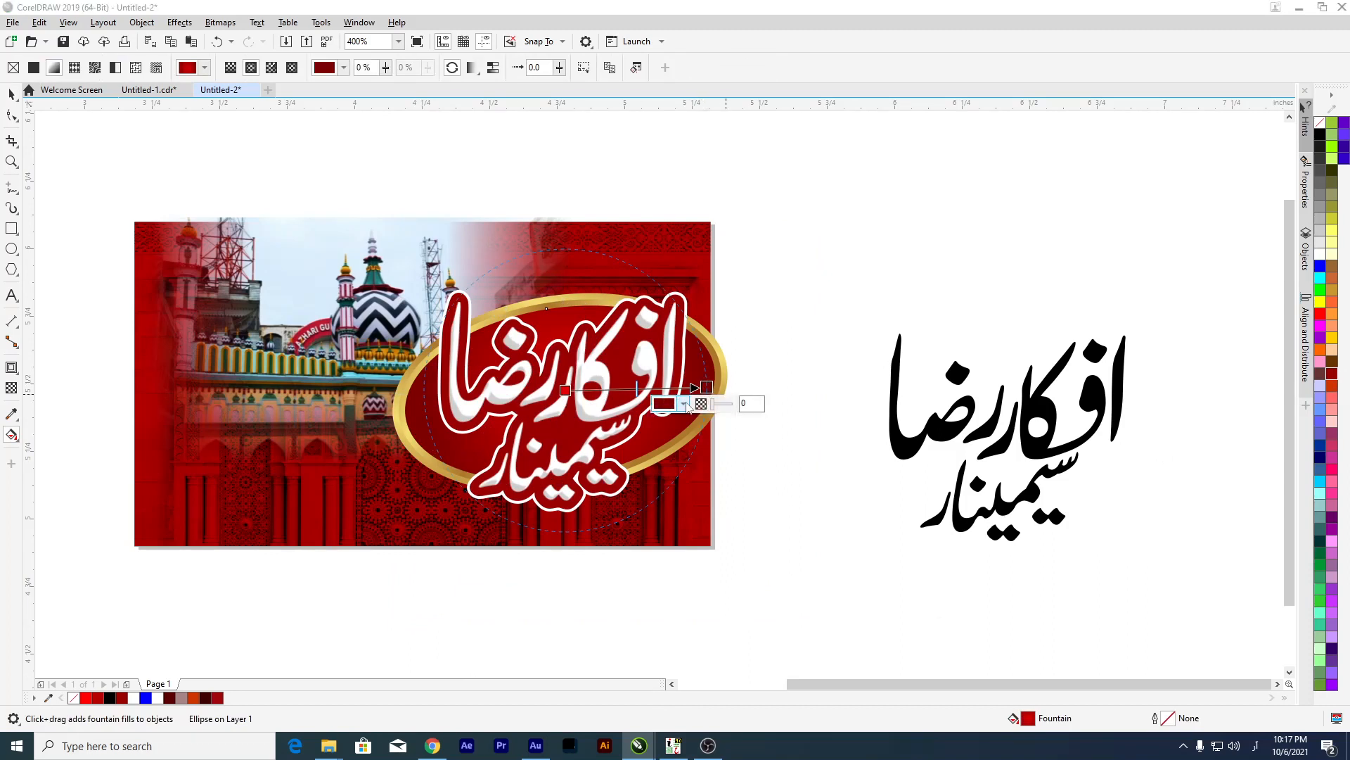
{"action": "left_click", "coordinate": [683, 403]}
{"action": "left_click_drag", "start_coordinate": [756, 519], "coordinate": [763, 535]}
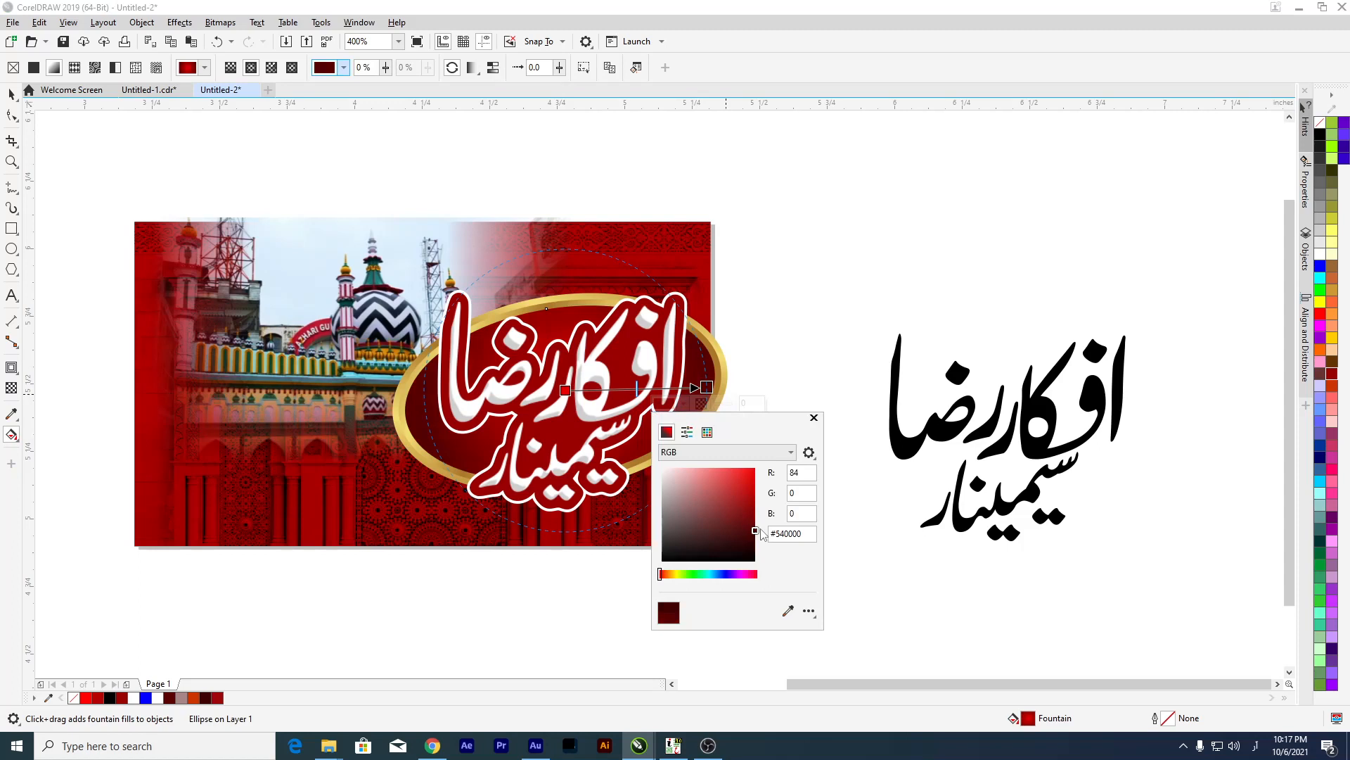
{"action": "left_click_drag", "start_coordinate": [757, 532], "coordinate": [758, 534]}
{"action": "left_click", "coordinate": [11, 92]}
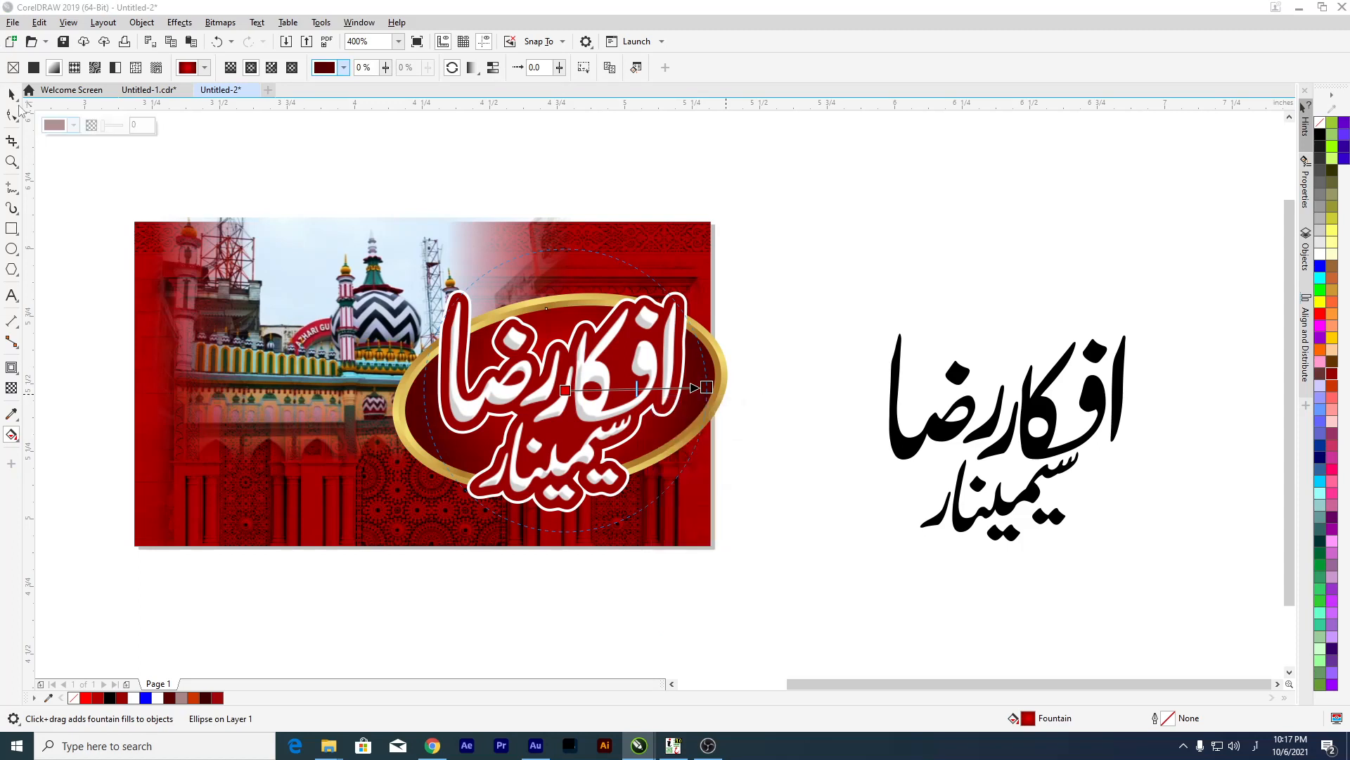
Nudge the calligraphy and silhouette together 0.03 inches up and 0.01 inches left over the ellipse.
{"action": "key", "text": "Escape"}
{"action": "scroll", "coordinate": [640, 315], "scroll_direction": "down", "scroll_amount": 4}
{"action": "scroll", "coordinate": [640, 316], "scroll_direction": "up", "scroll_amount": 4}
{"action": "left_click_drag", "start_coordinate": [858, 192], "coordinate": [521, 518]}
{"action": "key", "text": "Up"}
{"action": "key", "text": "Up"}
{"action": "key", "text": "Up"}
{"action": "key", "text": "Left"}
Nudge the whole title, including the gold-bordered ellipse, 0.03 inches to the left.
{"action": "left_click_drag", "start_coordinate": [867, 193], "coordinate": [447, 522]}
{"action": "key", "text": "Left"}
{"action": "key", "text": "Left"}
{"action": "key", "text": "Left"}
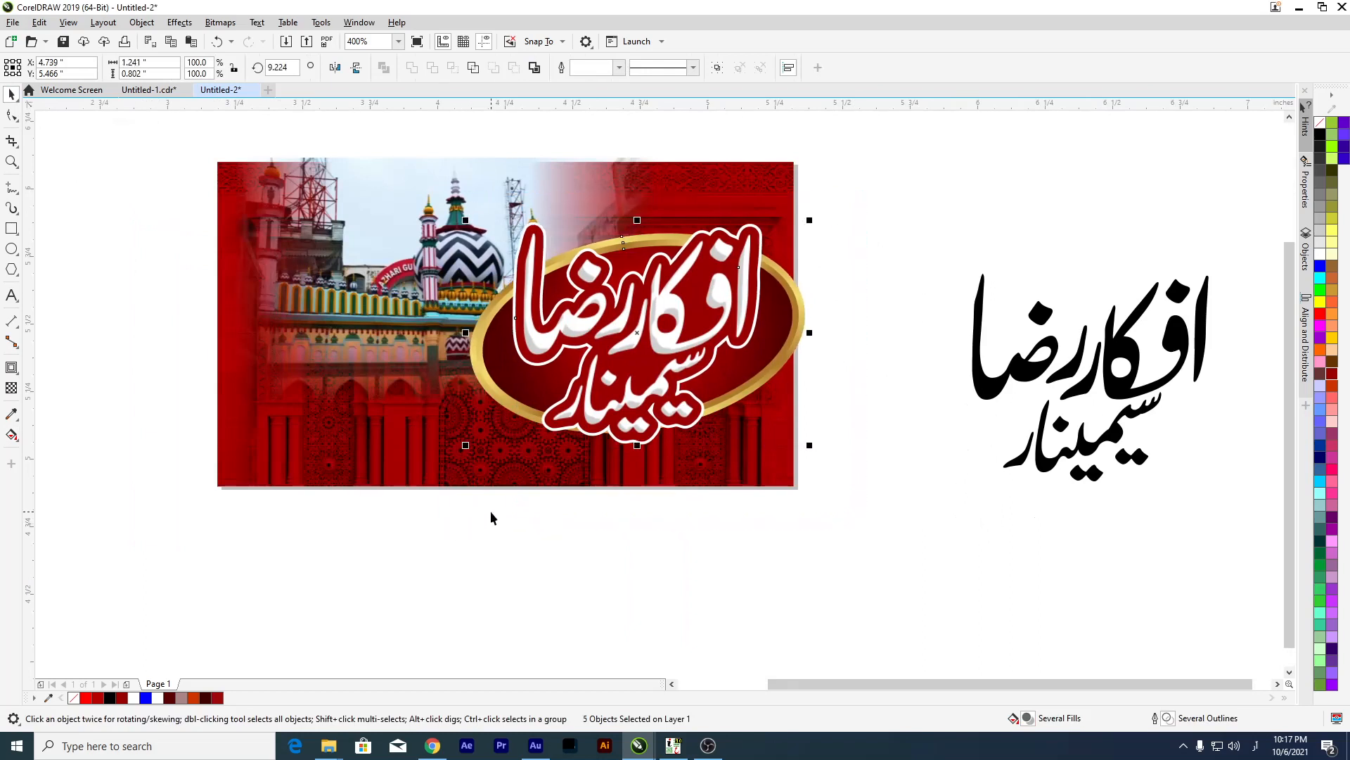
{"action": "scroll", "coordinate": [492, 447], "scroll_direction": "down", "scroll_amount": 2}
{"action": "scroll", "coordinate": [552, 389], "scroll_direction": "up", "scroll_amount": 2}
Delete the spare black calligraphy beside the poster.
{"action": "left_click_drag", "start_coordinate": [950, 453], "coordinate": [939, 389]}
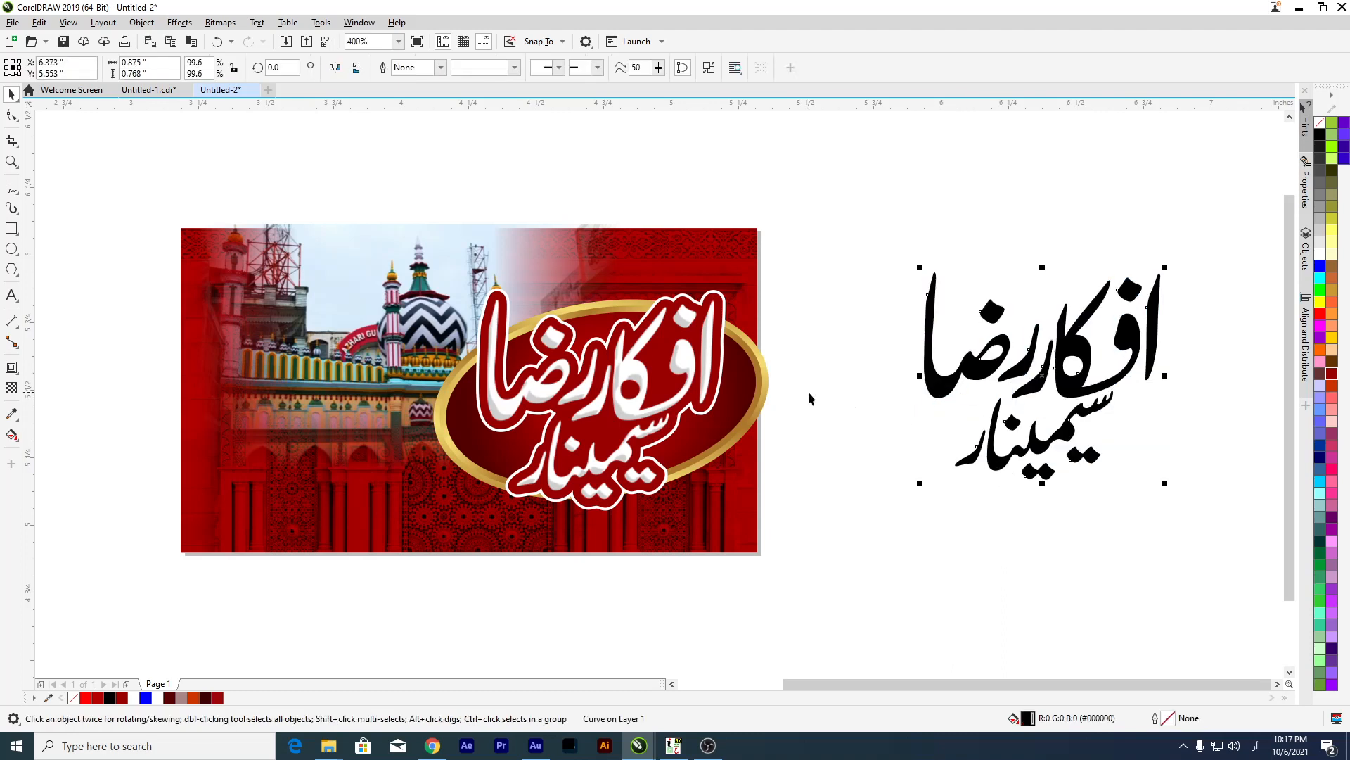
{"action": "key", "text": "Delete"}
{"action": "scroll", "coordinate": [808, 391], "scroll_direction": "up", "scroll_amount": 2}
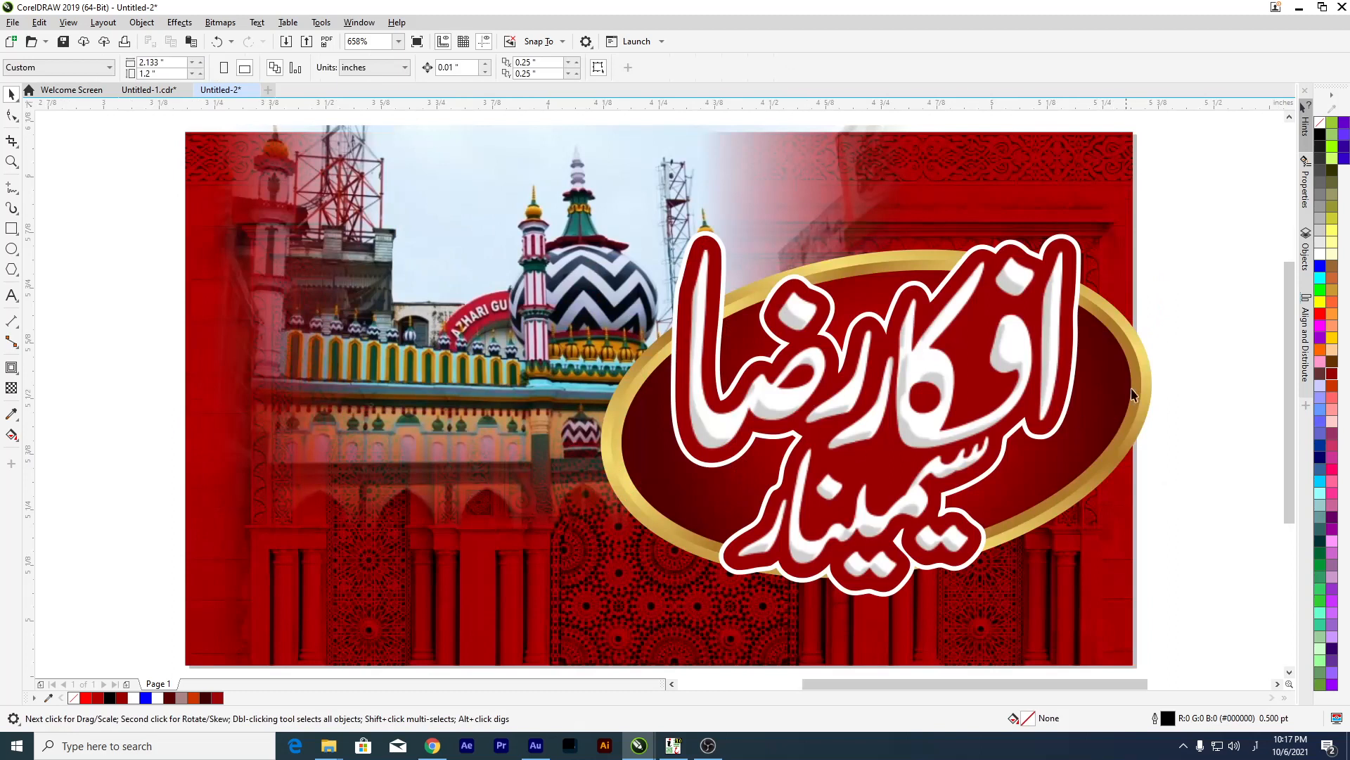
Scale the whole title with its ellipse down to about 1.17 by 0.75 inches.
{"action": "scroll", "coordinate": [694, 367], "scroll_direction": "down", "scroll_amount": 3}
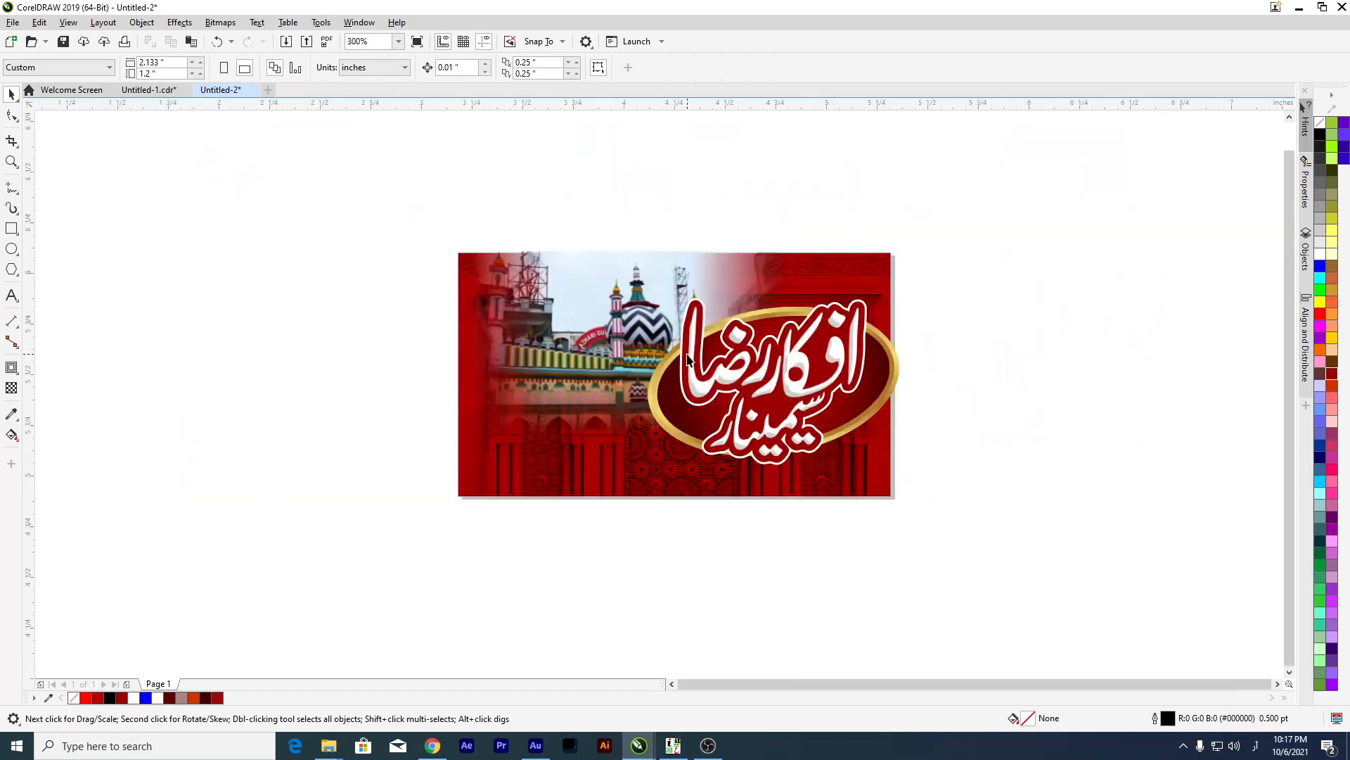
{"action": "mouse_move", "coordinate": [963, 268]}
{"action": "left_mouse_down"}
{"action": "mouse_move", "coordinate": [648, 483]}
{"action": "mouse_move", "coordinate": [774, 473]}
{"action": "mouse_move", "coordinate": [693, 473]}
{"action": "left_mouse_up"}
{"action": "left_click", "coordinate": [588, 331]}
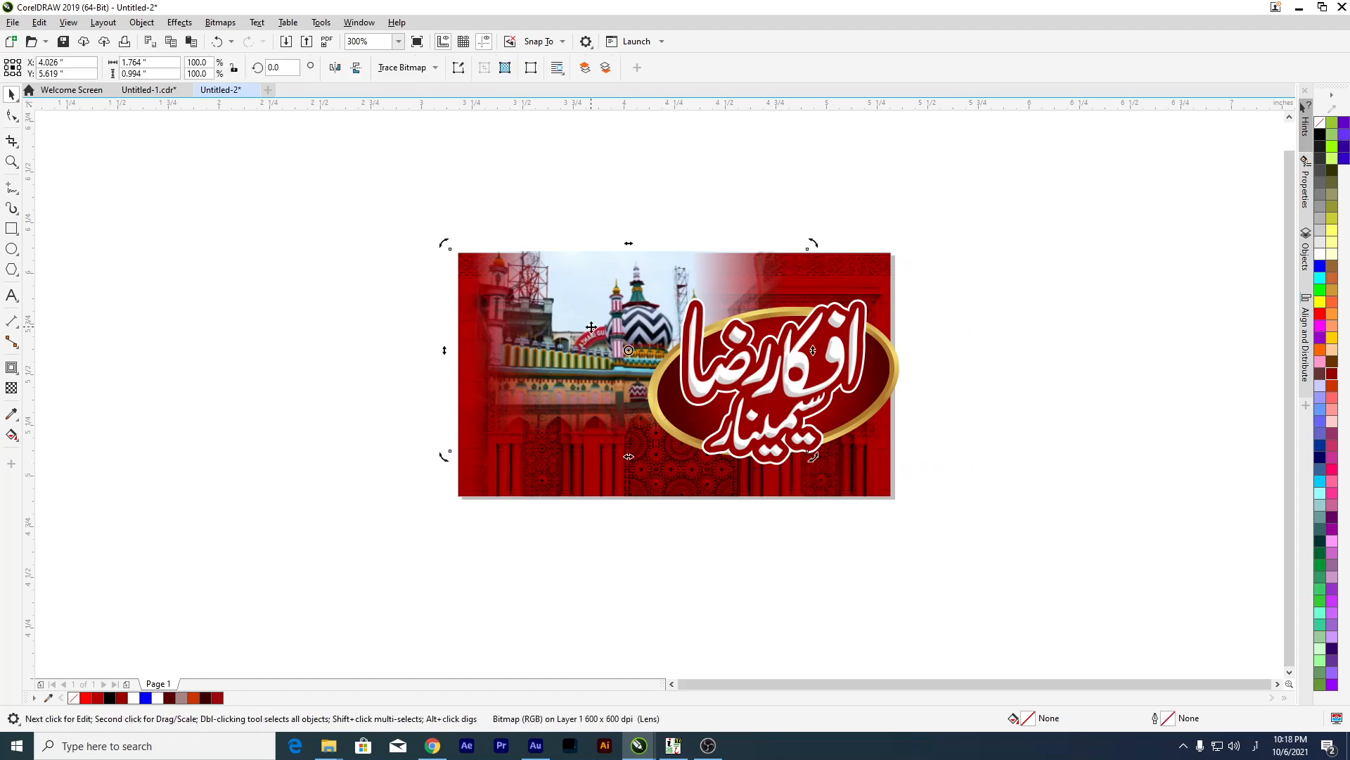
{"action": "left_click_drag", "start_coordinate": [1081, 278], "coordinate": [636, 502]}
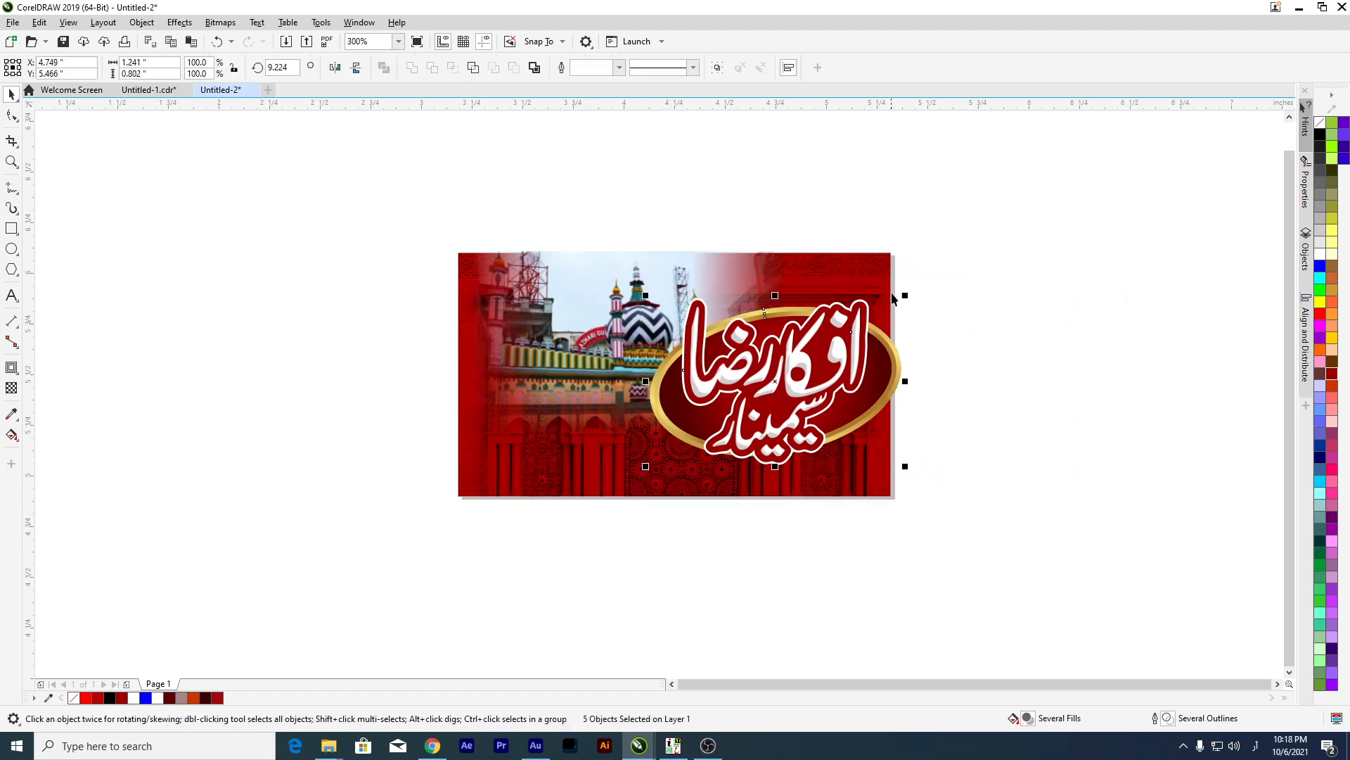
{"action": "left_click_drag", "start_coordinate": [904, 293], "coordinate": [896, 305]}
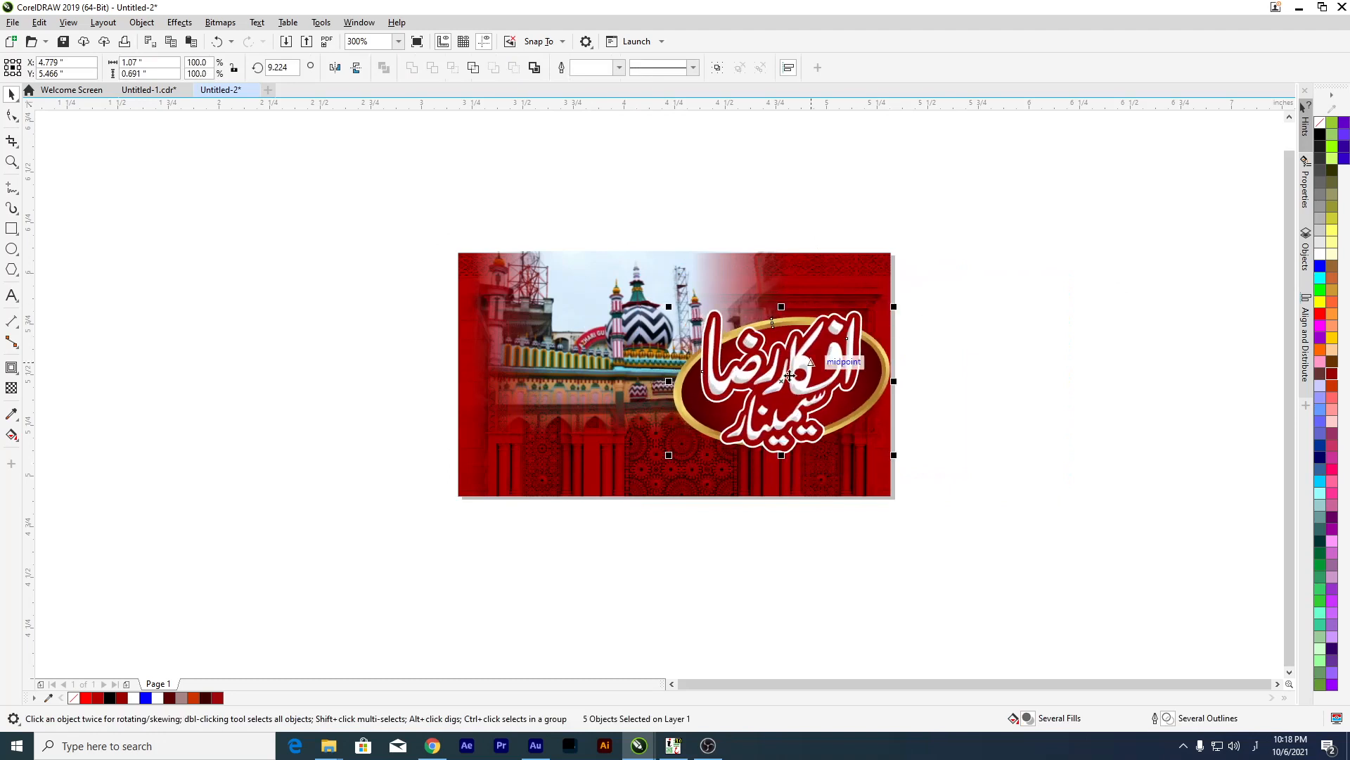
{"action": "left_click_drag", "start_coordinate": [667, 458], "coordinate": [649, 465]}
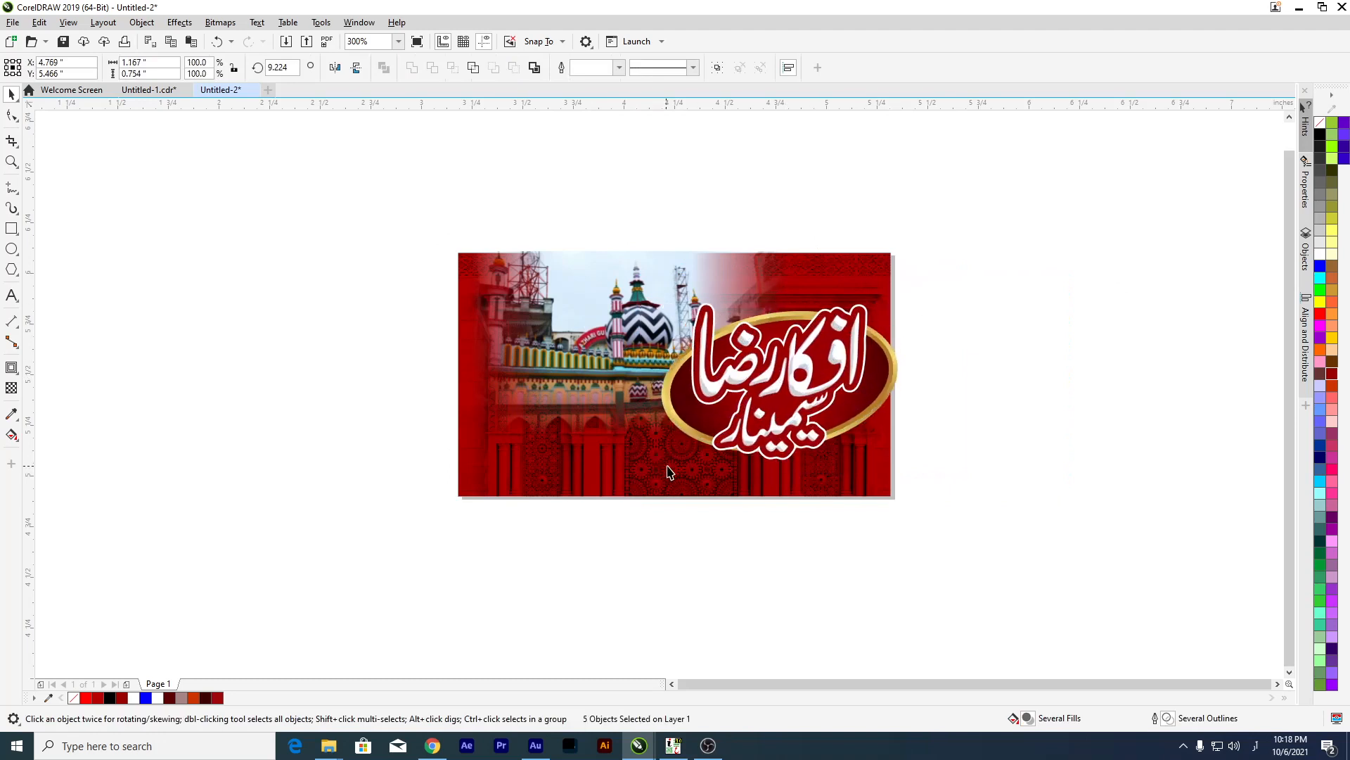
{"action": "left_click", "coordinate": [605, 557]}
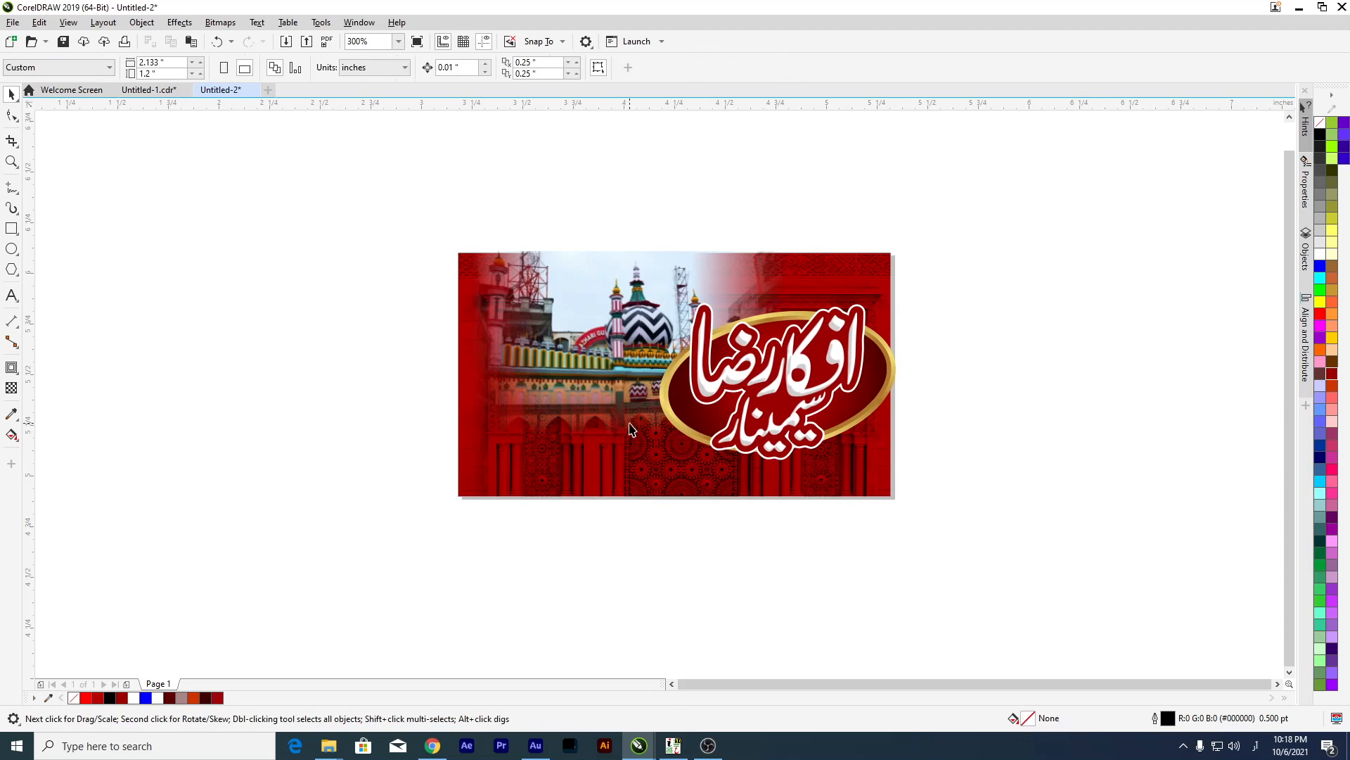
Switch to Chrome and search Google Images for "smoke effect".
{"action": "scroll", "coordinate": [629, 429], "scroll_direction": "up", "scroll_amount": 3}
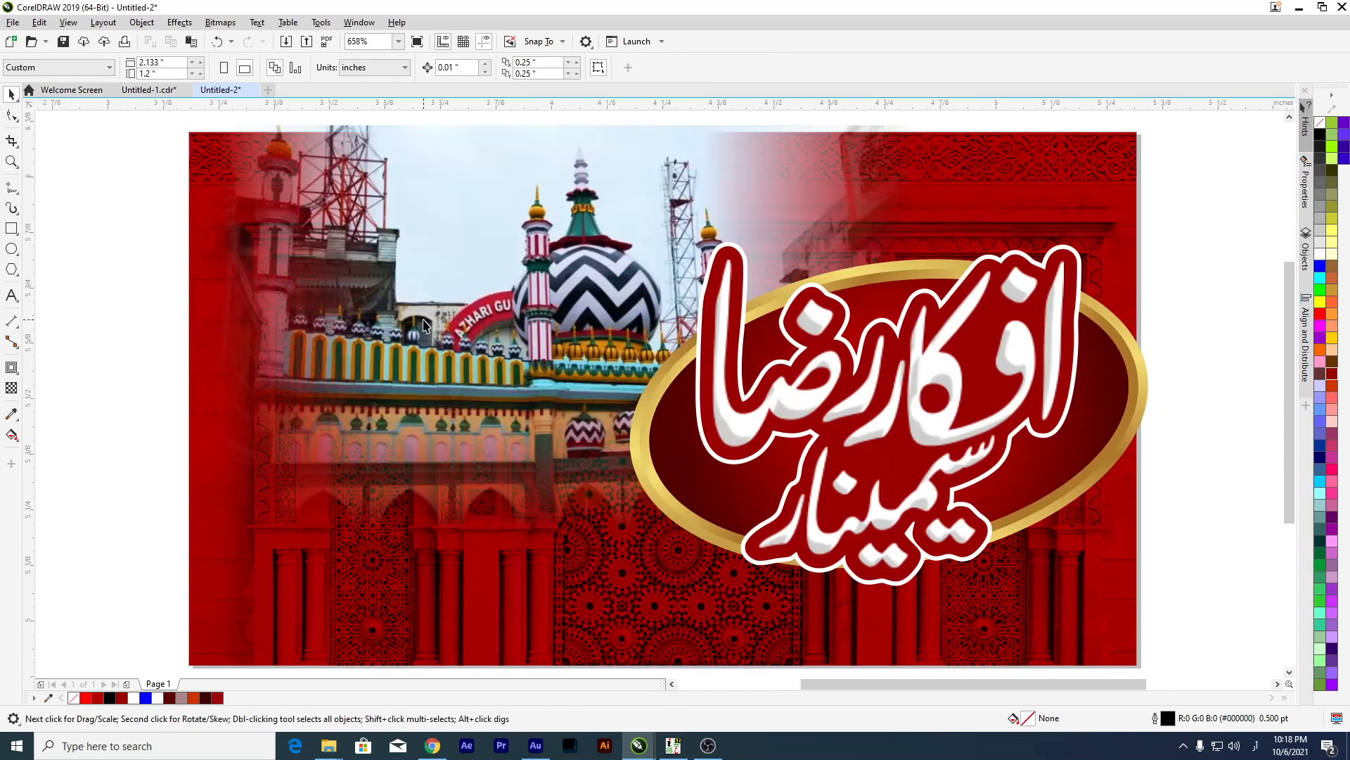
{"action": "scroll", "coordinate": [285, 338], "scroll_direction": "down", "scroll_amount": 3}
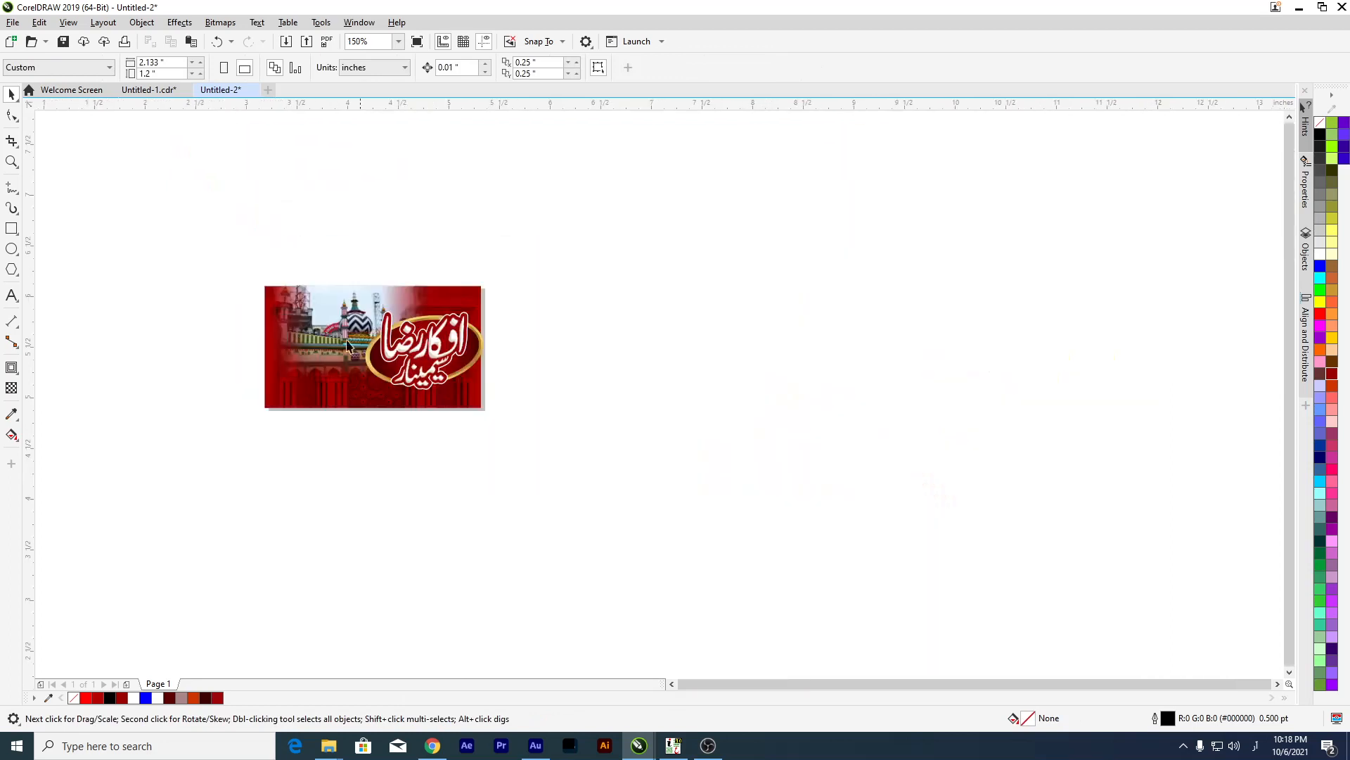
{"action": "left_click", "coordinate": [433, 746]}
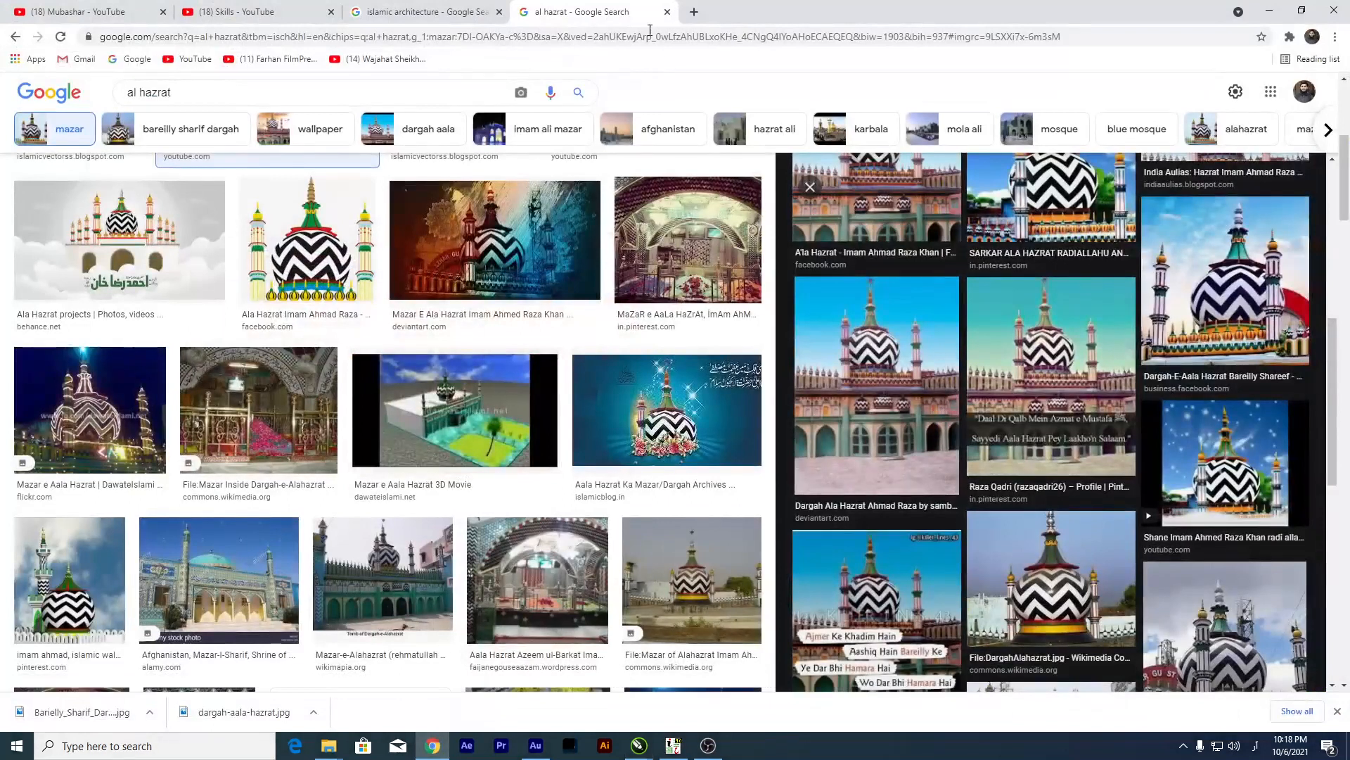
{"action": "left_click_drag", "start_coordinate": [353, 92], "coordinate": [4, 98]}
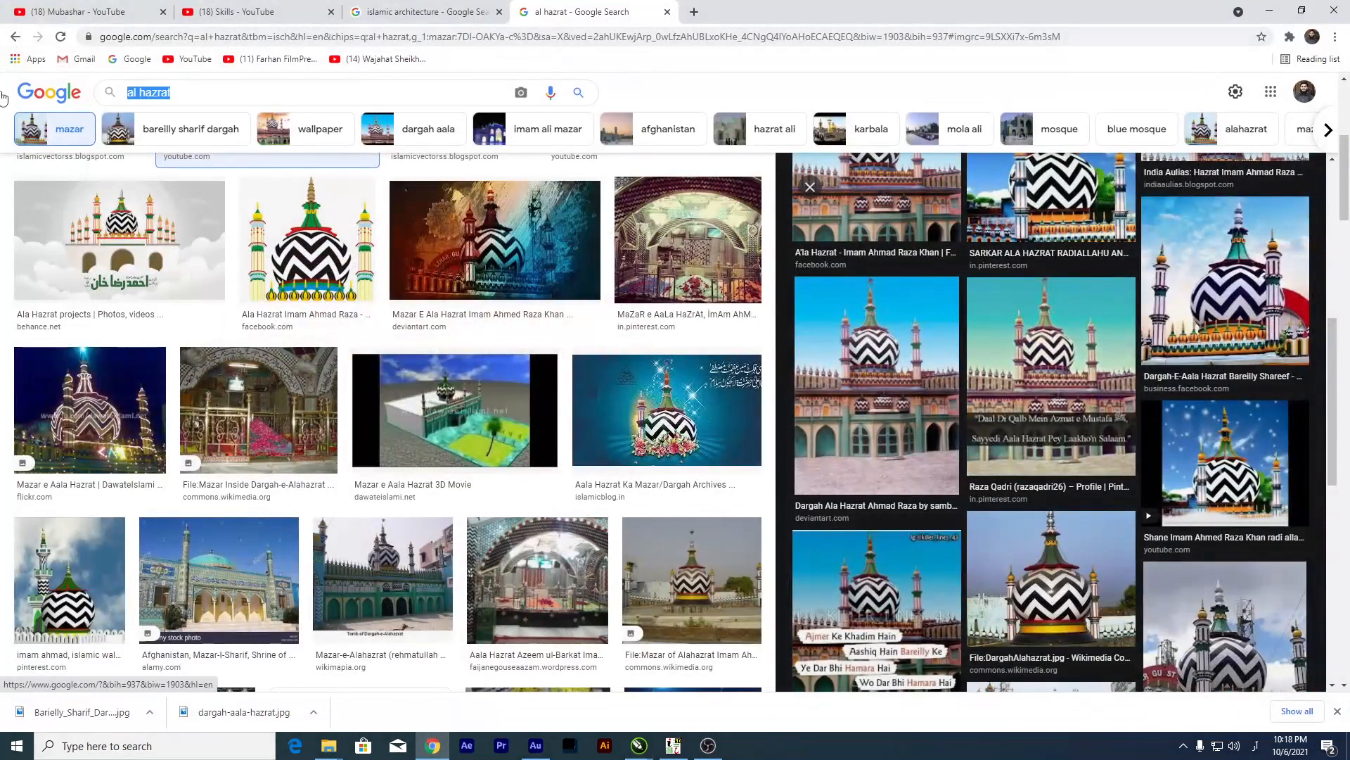
{"action": "type", "text": "س"}
{"action": "key", "text": "BackSpace"}
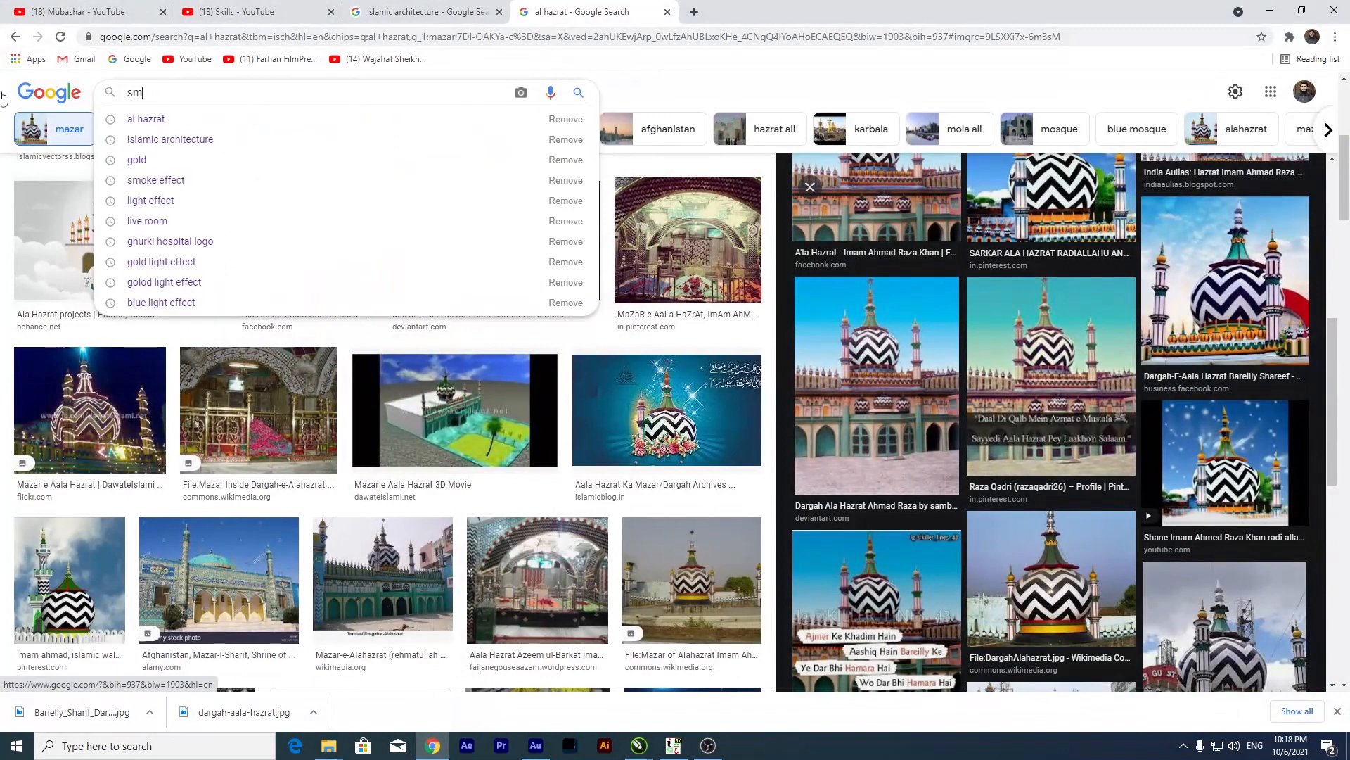
{"action": "type", "text": "o"}
{"action": "key", "text": "Down"}
{"action": "key", "text": "Return"}
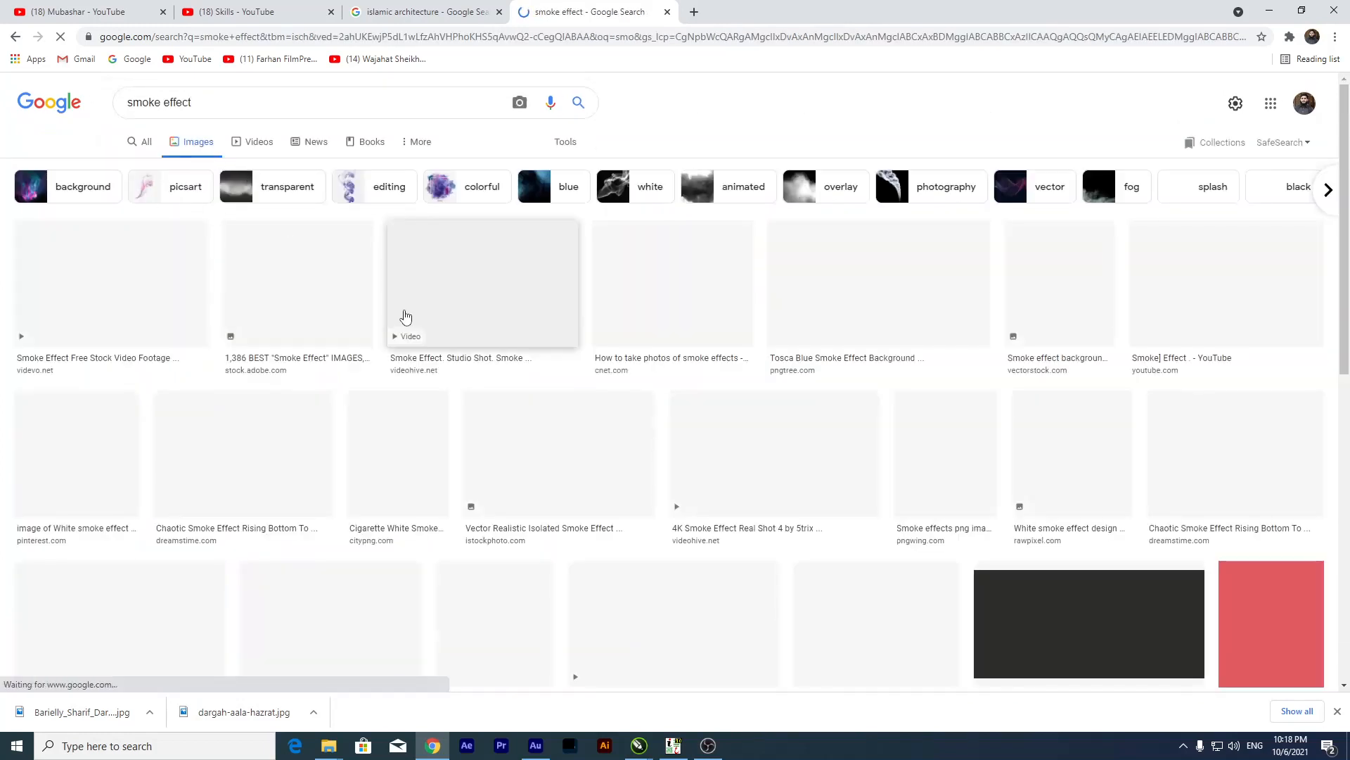
Copy the white smoke on black image from the YouTube result and paste it into the Untitled-2 document in CorelDRAW.
{"action": "scroll", "coordinate": [506, 356], "scroll_direction": "down", "scroll_amount": 2}
{"action": "scroll", "coordinate": [265, 364], "scroll_direction": "up", "scroll_amount": 2}
{"action": "left_click", "coordinate": [1244, 310]}
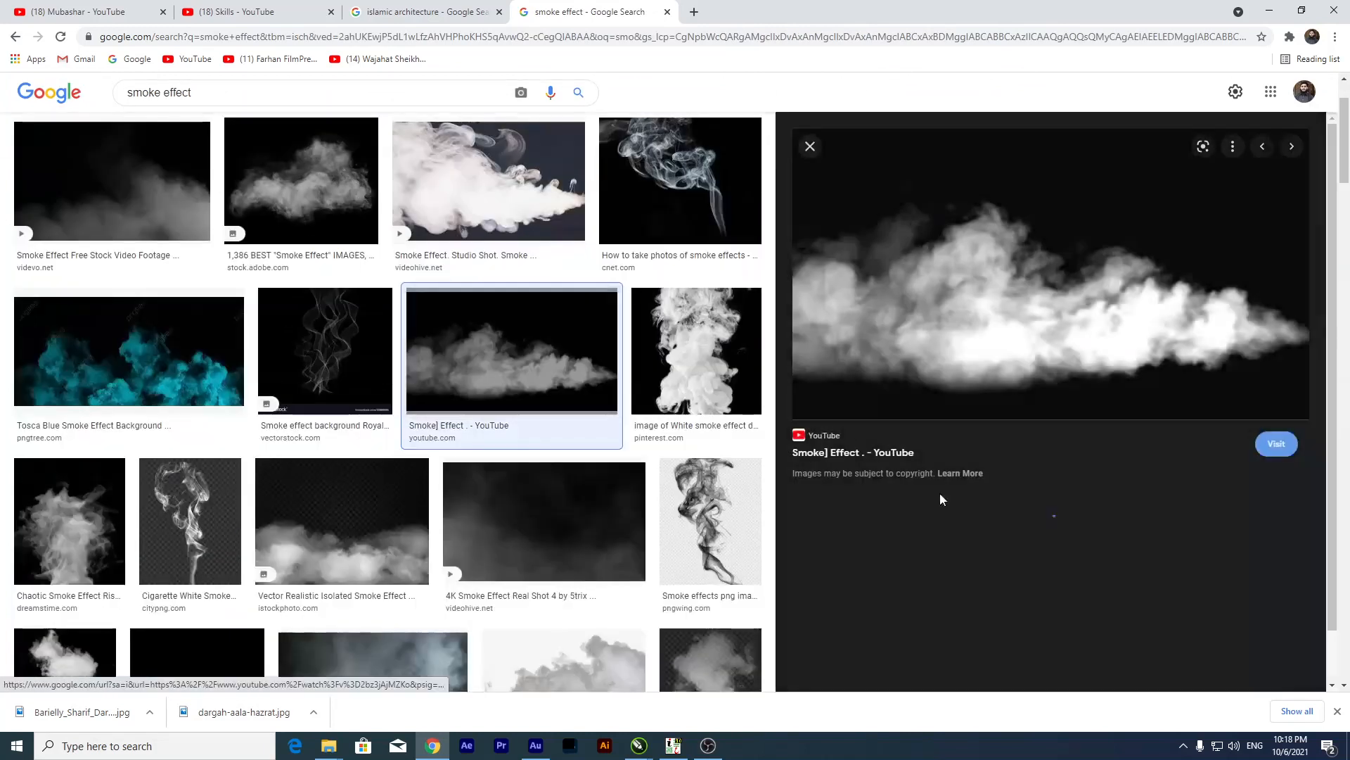
{"action": "right_click", "coordinate": [938, 231]}
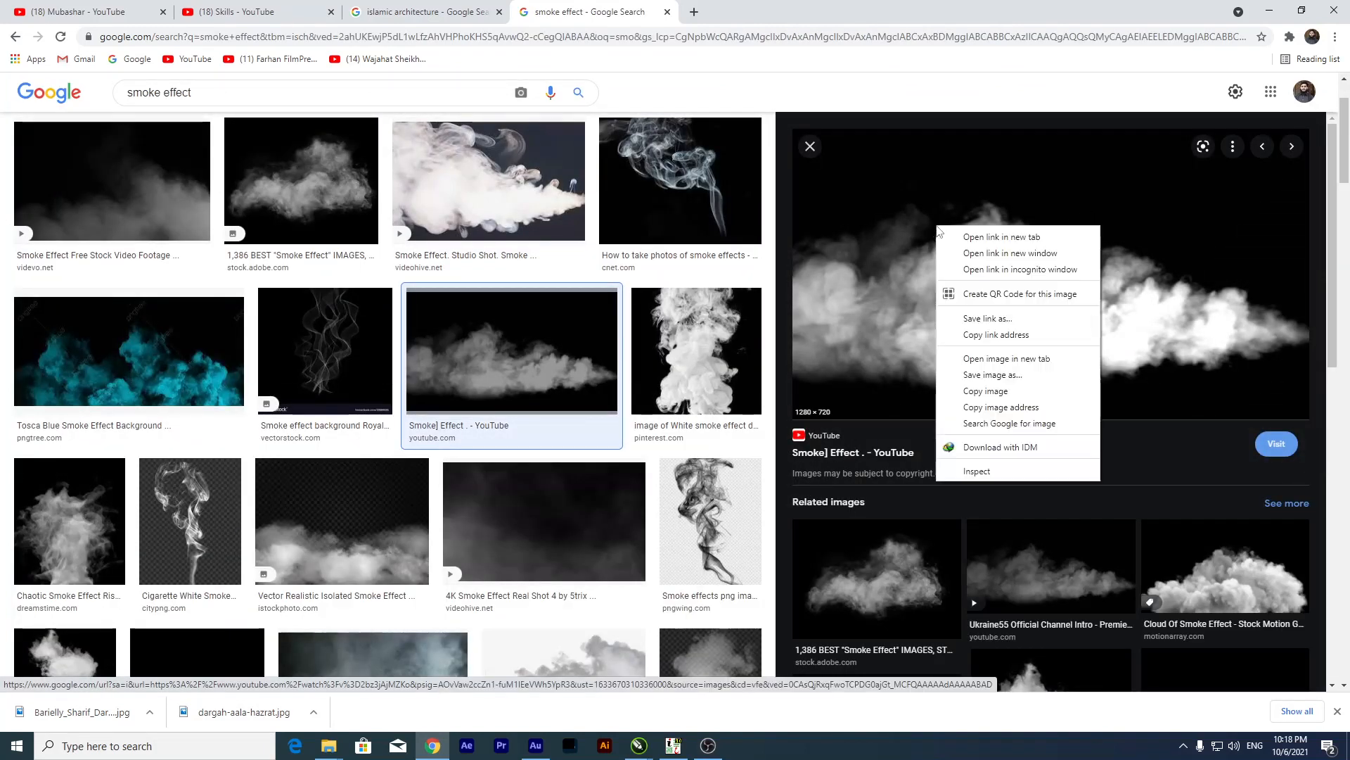
{"action": "left_click", "coordinate": [994, 391]}
{"action": "mouse_move", "coordinate": [638, 745]}
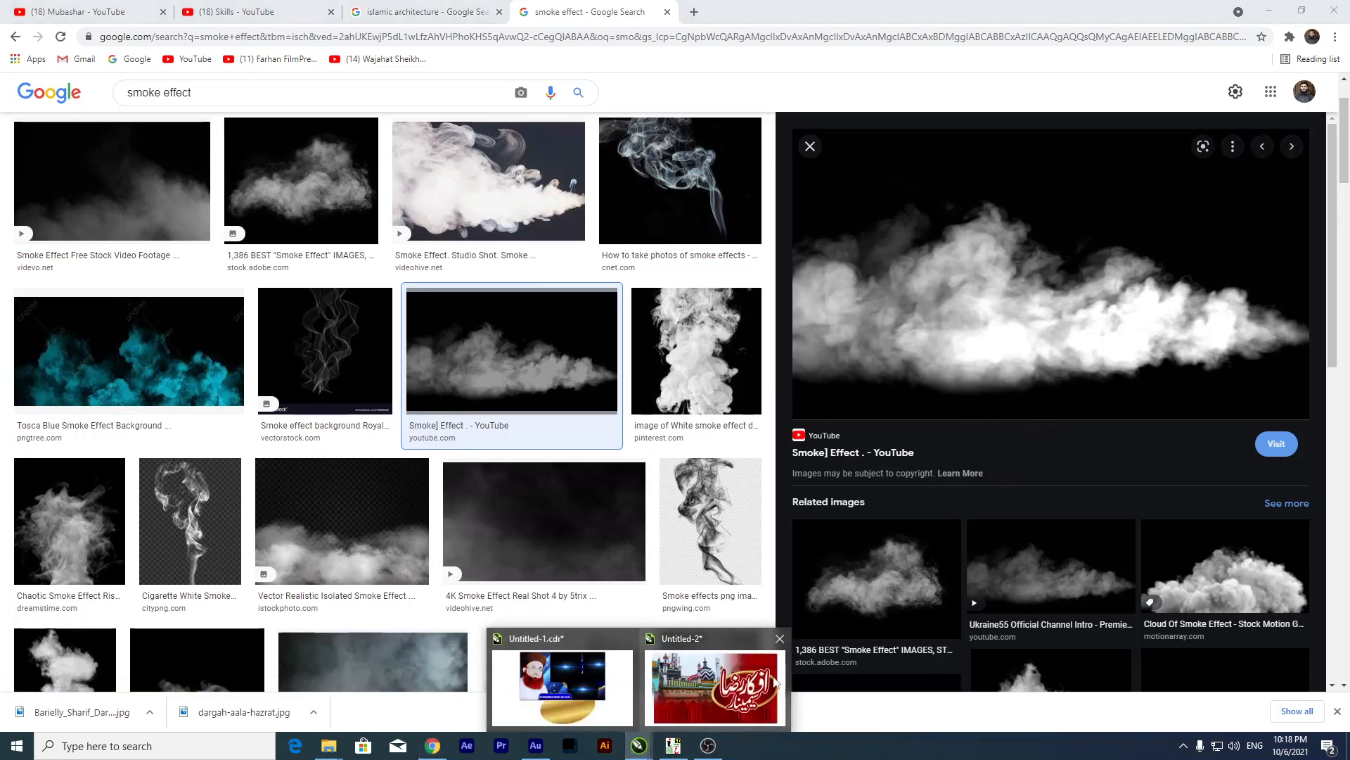
{"action": "left_click", "coordinate": [708, 659]}
{"action": "key", "text": "ctrl+v"}
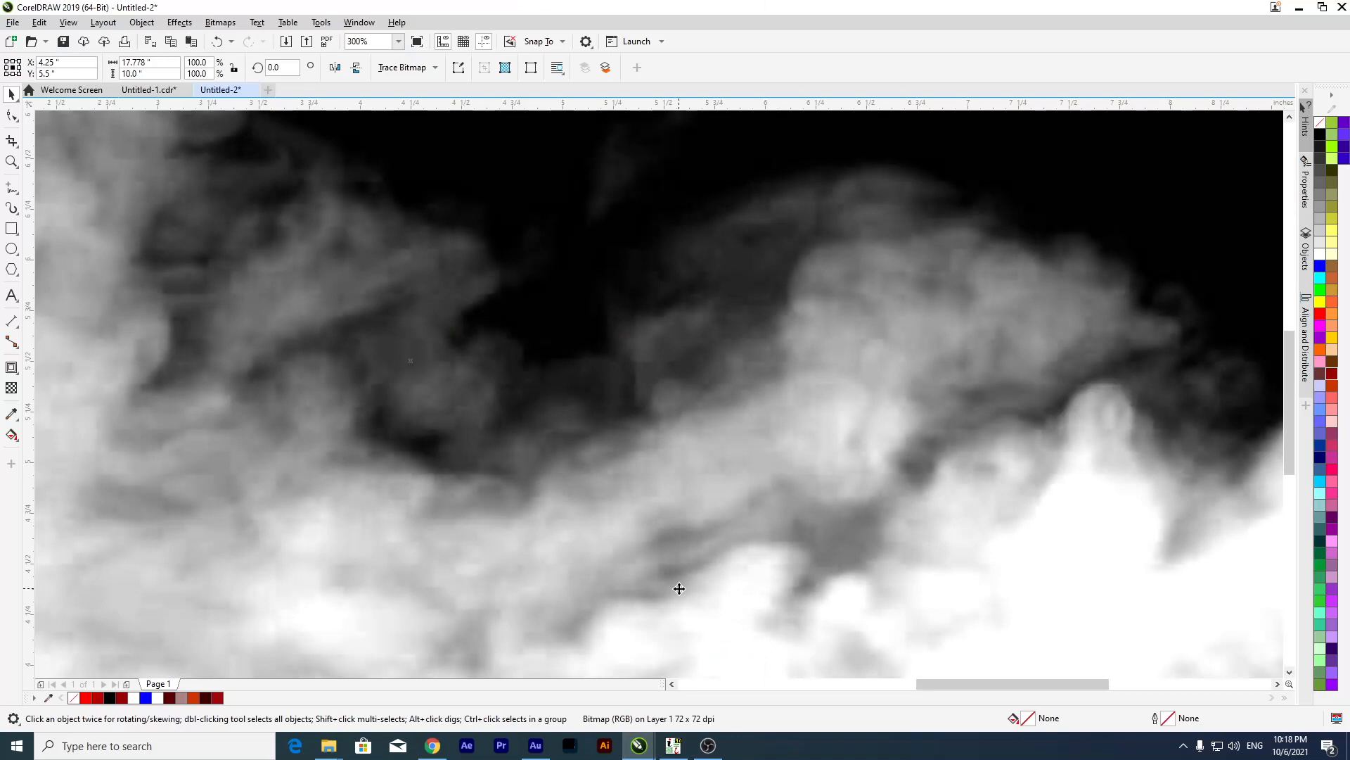
Scale the pasted smoke image down to about 4.74 by 2.66 inches and place it beside the poster.
{"action": "scroll", "coordinate": [666, 392], "scroll_direction": "down", "scroll_amount": 5}
{"action": "left_click_drag", "start_coordinate": [619, 418], "coordinate": [394, 391]}
{"action": "scroll", "coordinate": [478, 380], "scroll_direction": "up", "scroll_amount": 3}
{"action": "left_click_drag", "start_coordinate": [632, 557], "coordinate": [380, 380]}
{"action": "left_click_drag", "start_coordinate": [257, 298], "coordinate": [949, 401]}
{"action": "scroll", "coordinate": [1173, 419], "scroll_direction": "up", "scroll_amount": 2}
{"action": "left_click_drag", "start_coordinate": [647, 424], "coordinate": [744, 425]}
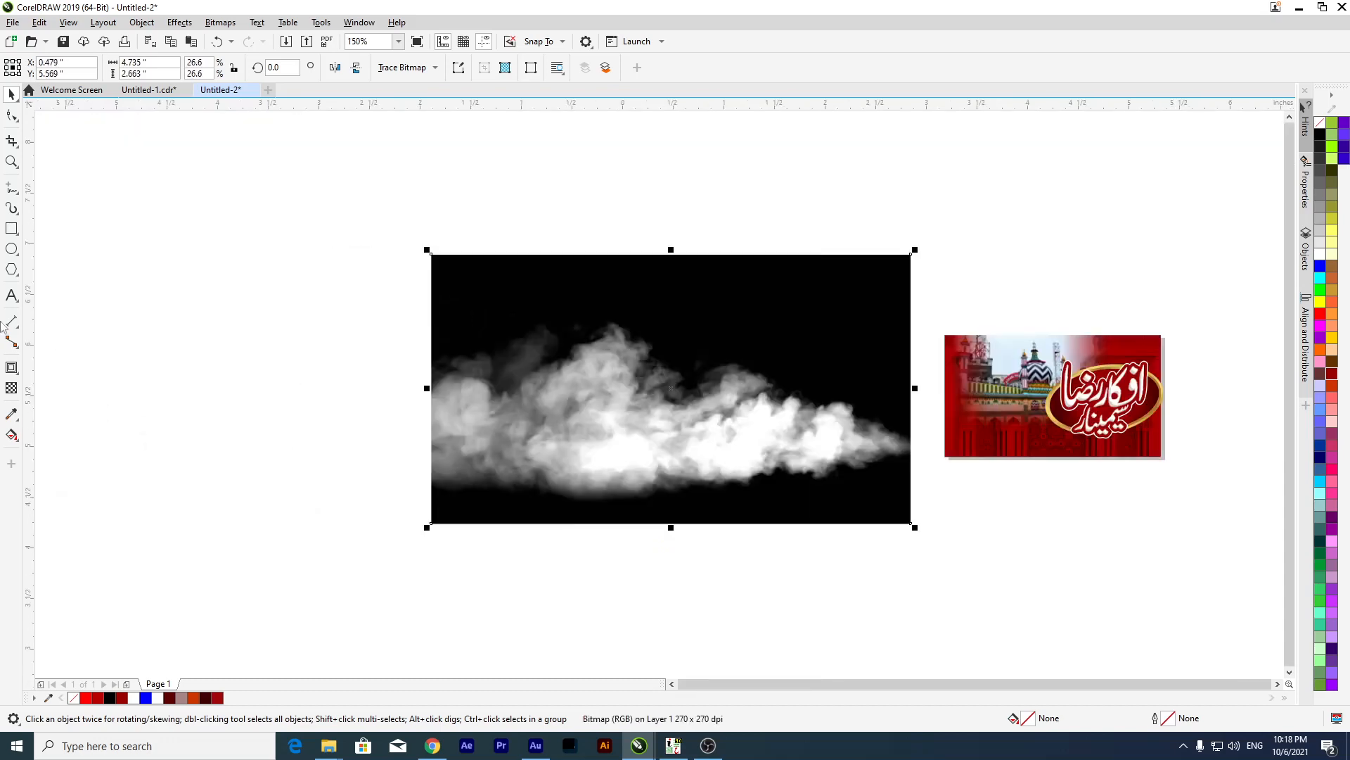
Apply the Screen transparency merge mode to the smoke image to hide its black background.
{"action": "left_click", "coordinate": [11, 387]}
{"action": "left_click", "coordinate": [176, 68]}
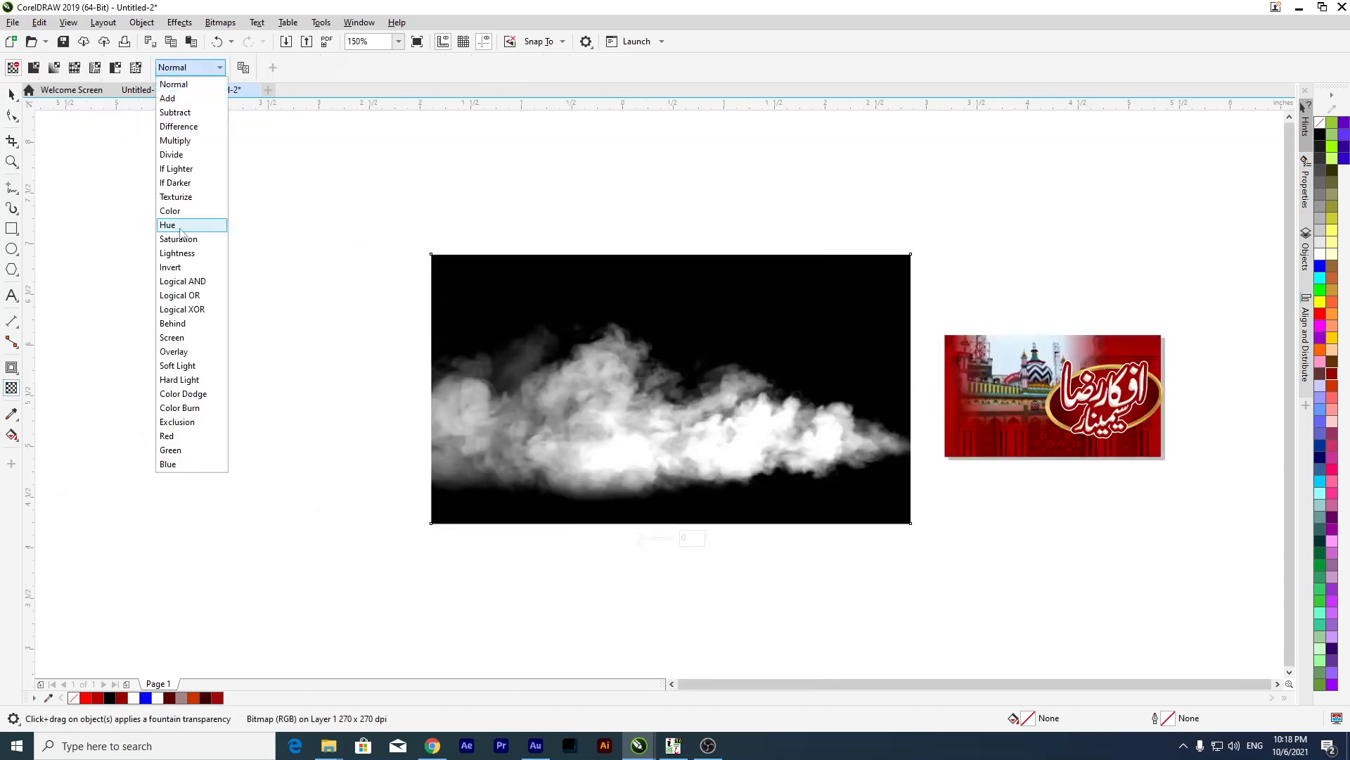
{"action": "left_click", "coordinate": [172, 338]}
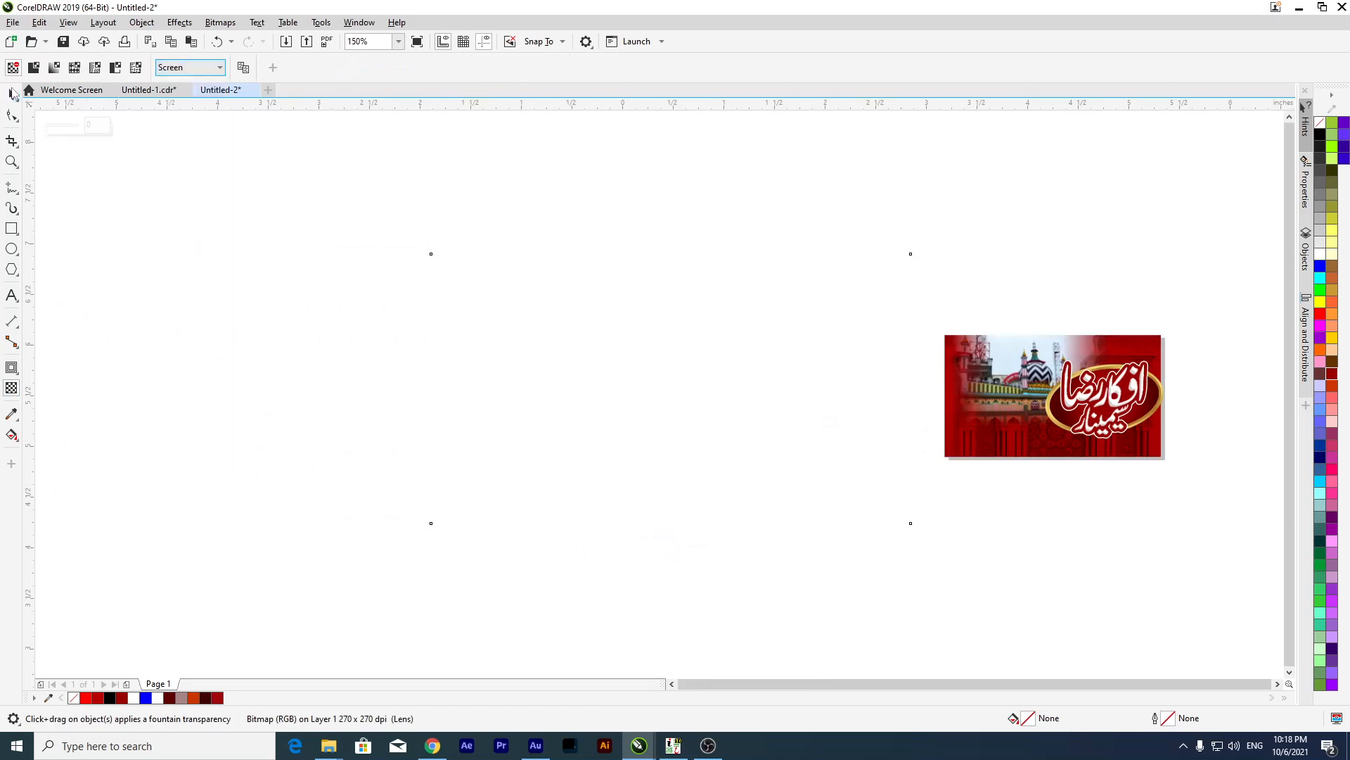
{"action": "left_click", "coordinate": [13, 93]}
Move the smoke over the poster's lower part and scale it to about 3.12 by 1.76 inches.
{"action": "left_click_drag", "start_coordinate": [814, 488], "coordinate": [1168, 490]}
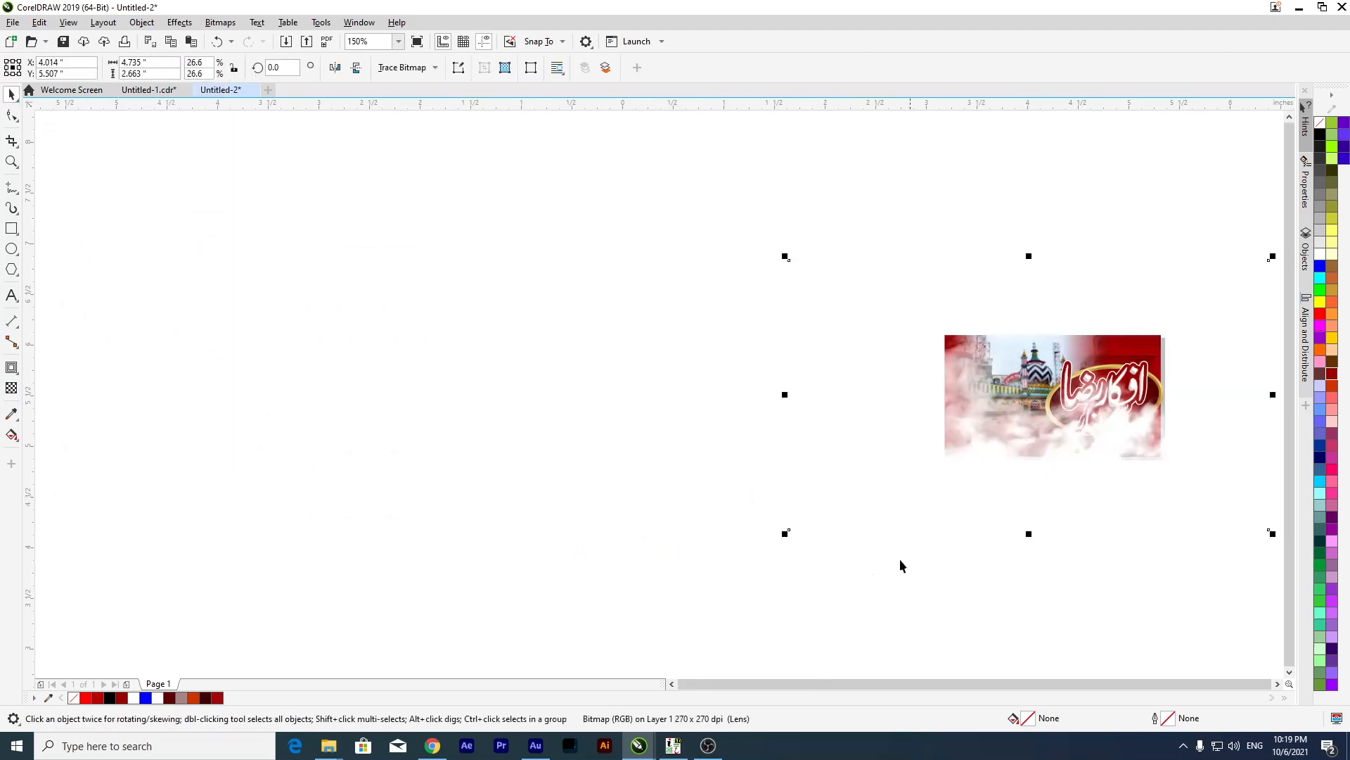
{"action": "left_click_drag", "start_coordinate": [785, 537], "coordinate": [877, 518]}
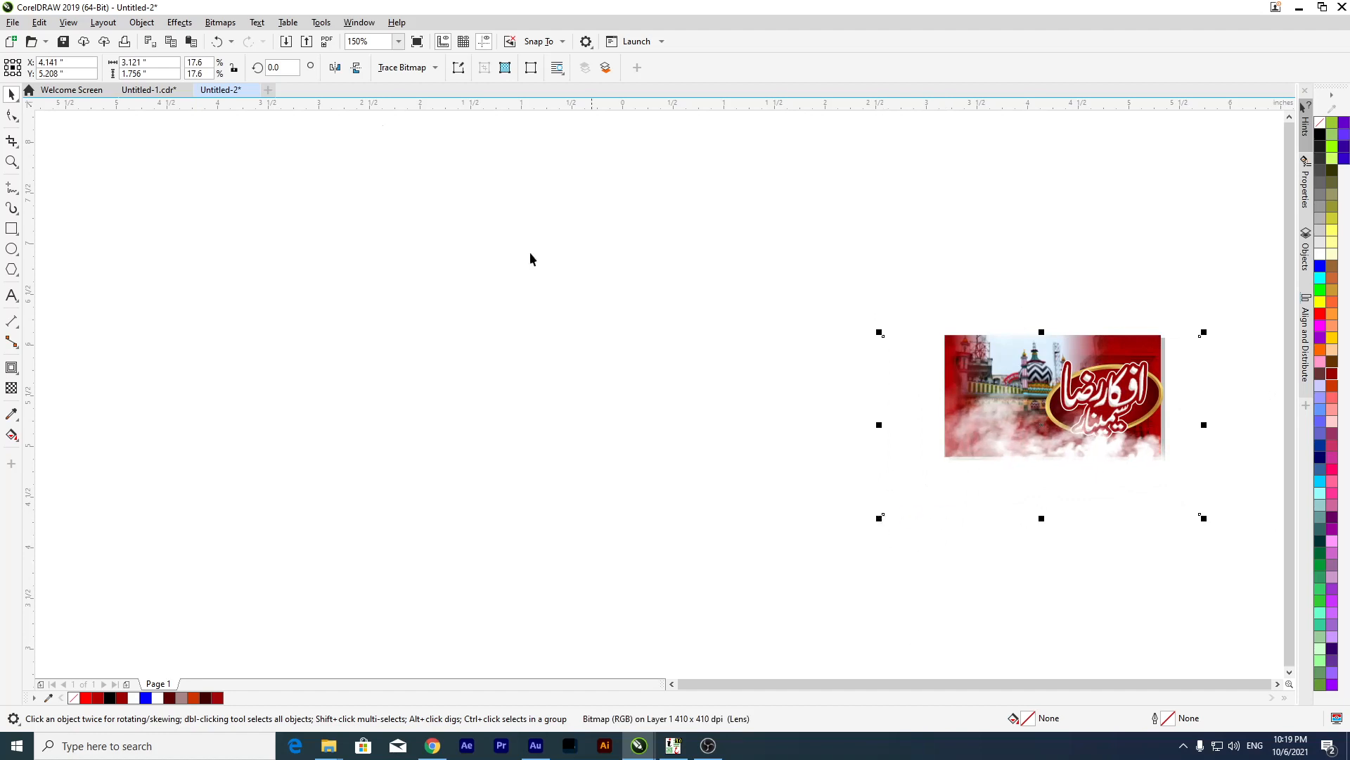
{"action": "scroll", "coordinate": [519, 257], "scroll_direction": "down", "scroll_amount": 3}
{"action": "scroll", "coordinate": [651, 389], "scroll_direction": "up", "scroll_amount": 5}
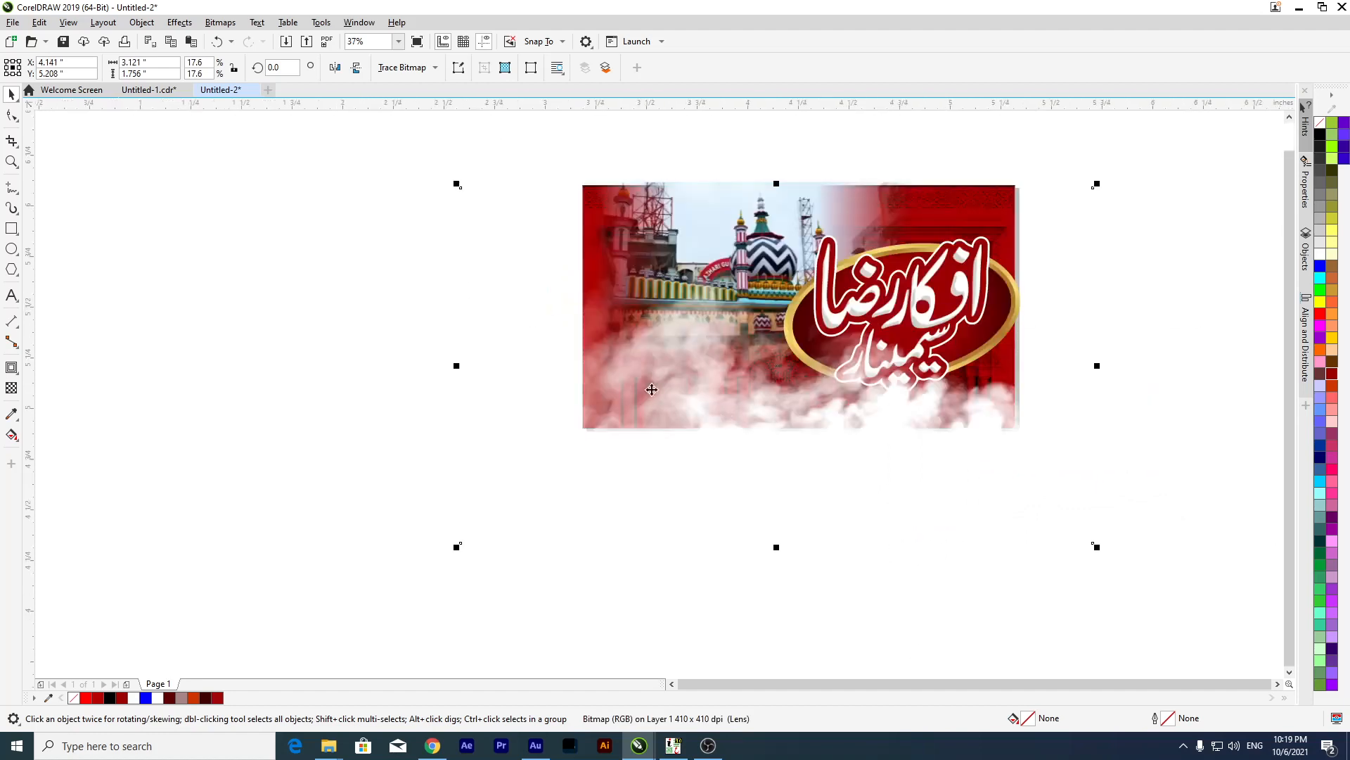
PowerClip the smoke inside the poster's red background frame, behind the title, and finish editing the frame's contents.
{"action": "right_click", "coordinate": [737, 470]}
{"action": "left_click", "coordinate": [245, 334]}
{"action": "left_click", "coordinate": [566, 514]}
{"action": "right_click", "coordinate": [554, 496]}
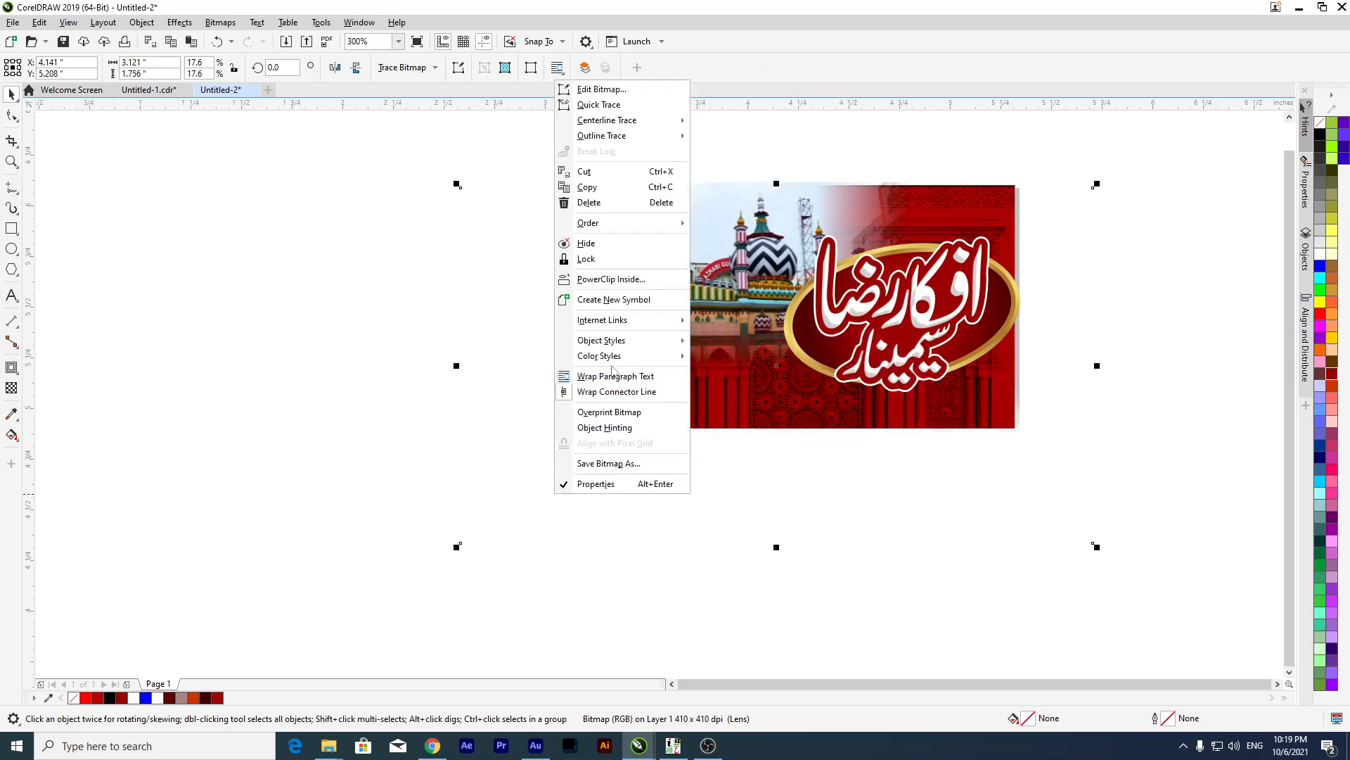
{"action": "left_click", "coordinate": [614, 281]}
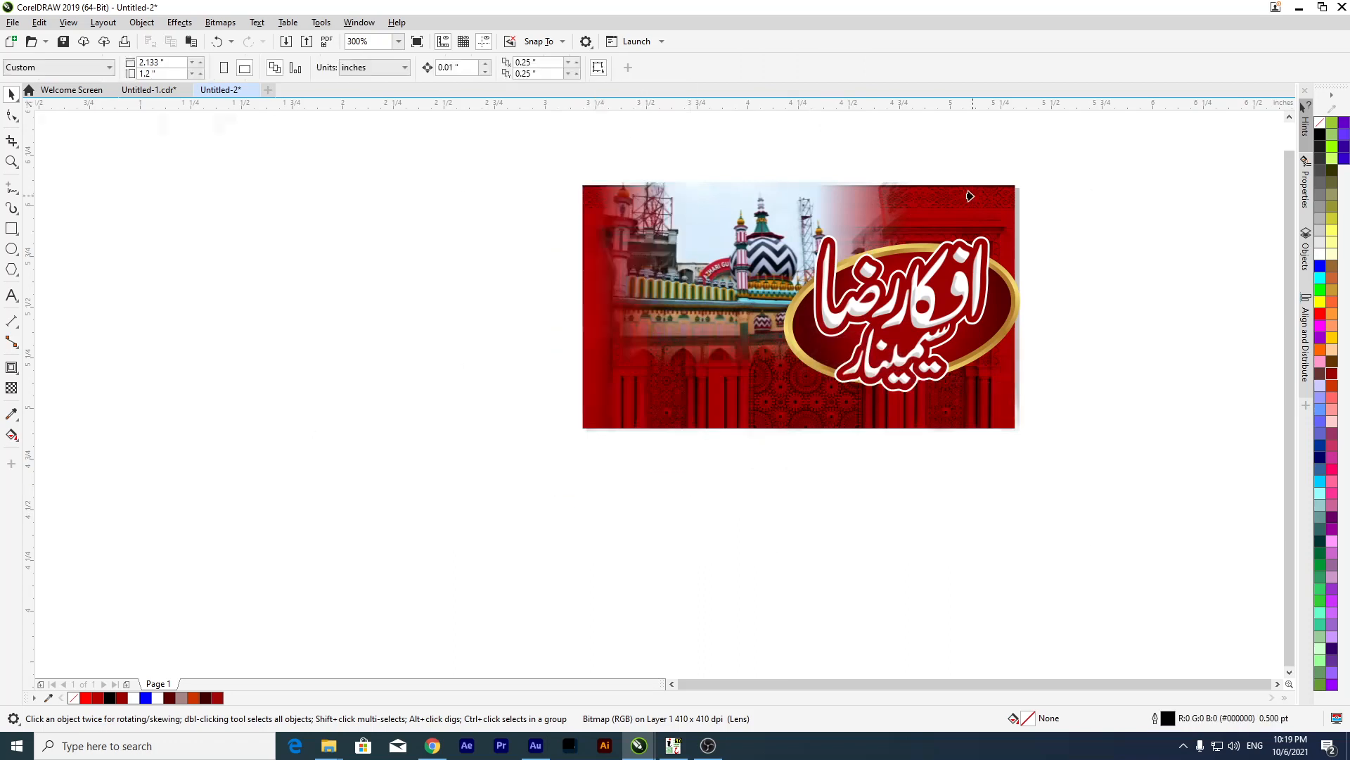
{"action": "left_click", "coordinate": [973, 196]}
{"action": "double_click", "coordinate": [723, 401]}
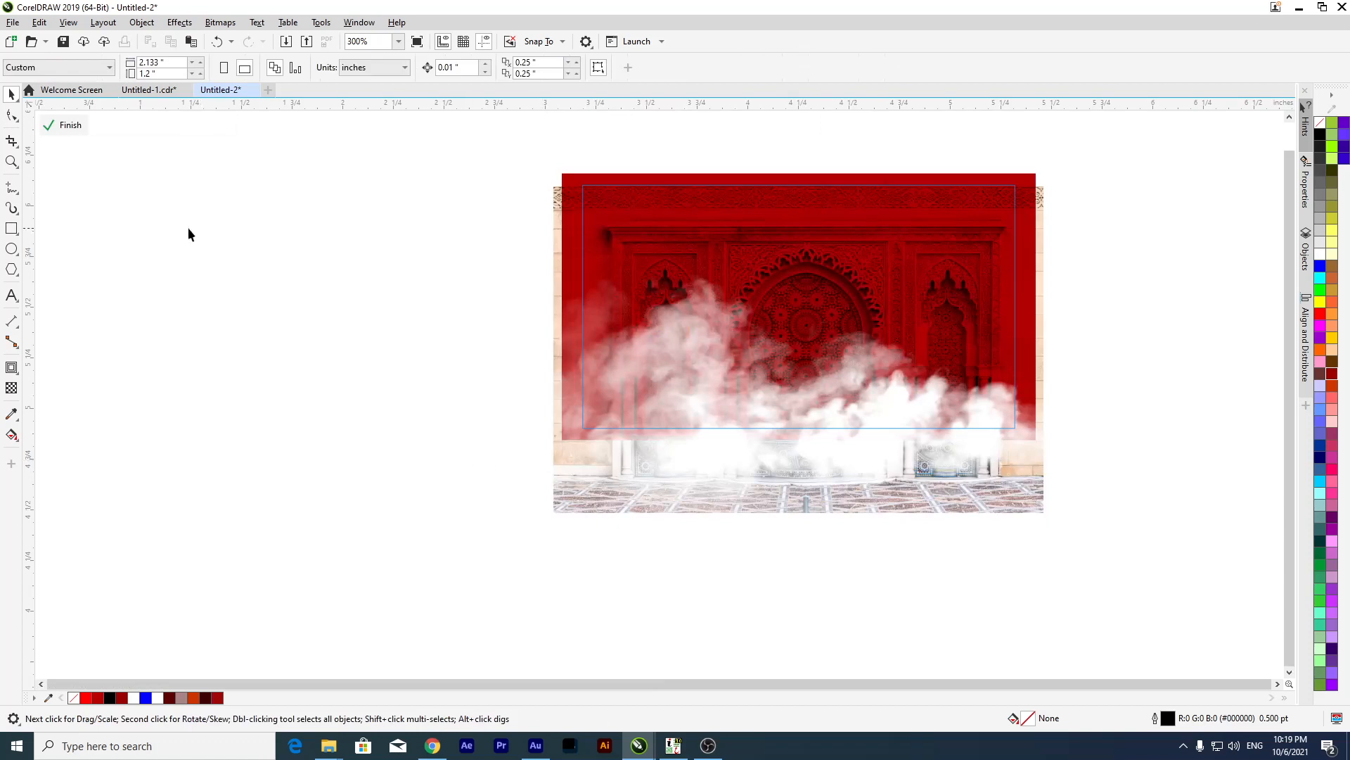
{"action": "left_click", "coordinate": [71, 126]}
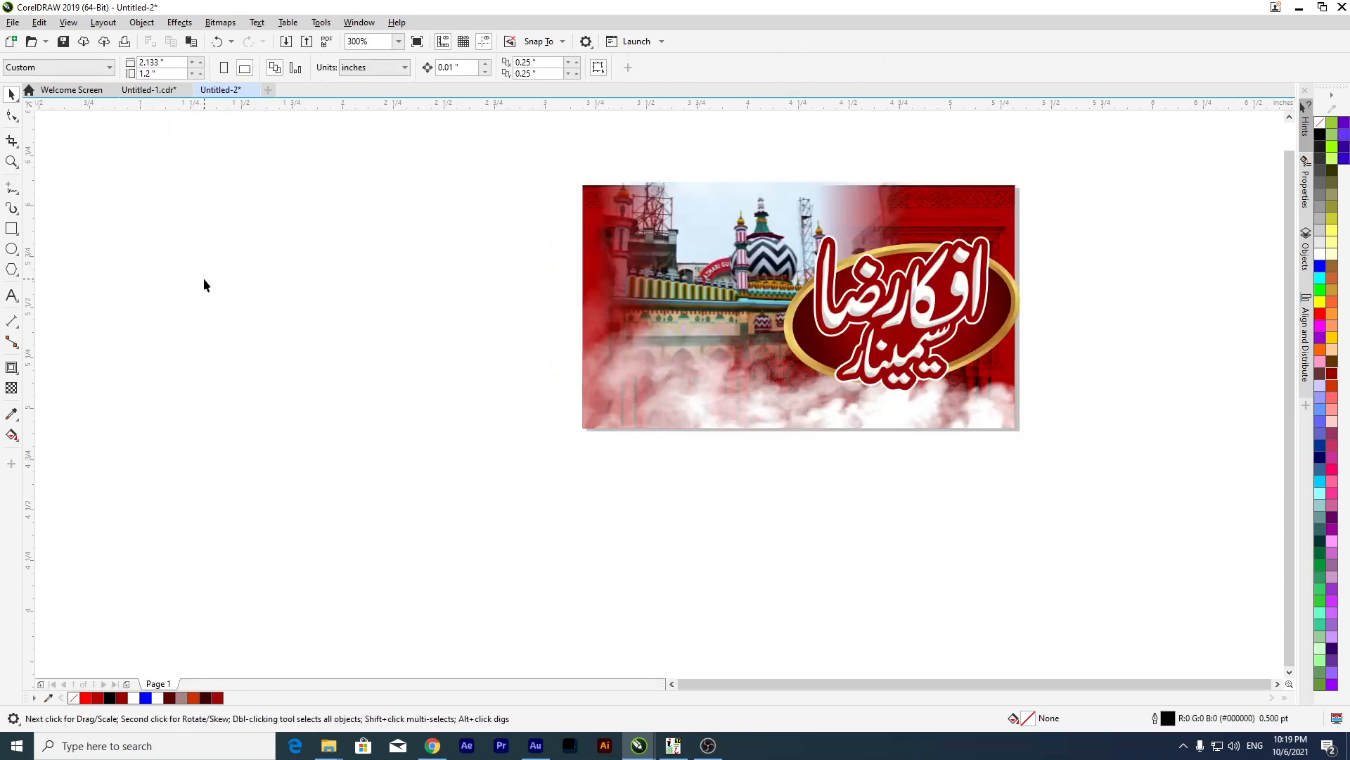
{"action": "key", "text": "F4"}
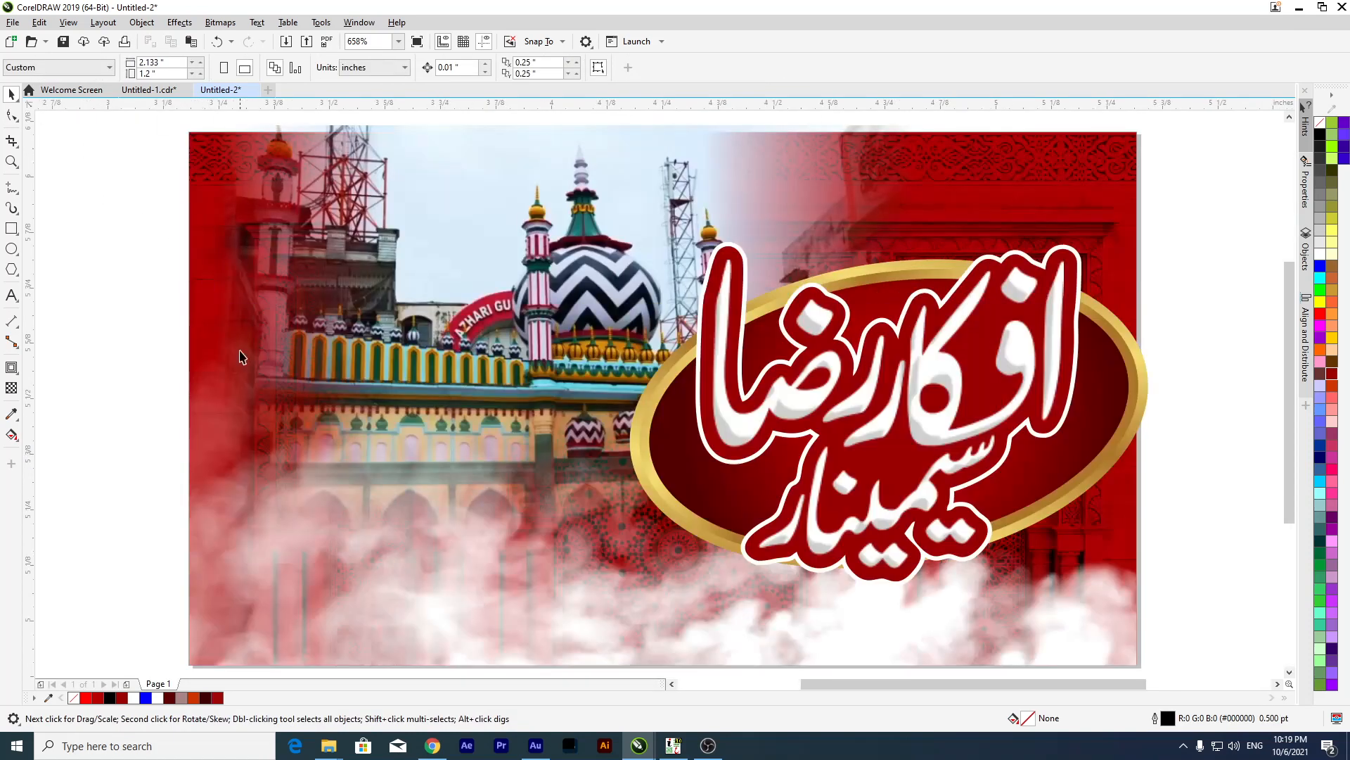
Open the All CDR folder on Local Disk (F:) in a maximized File Explorer window.
{"action": "left_click", "coordinate": [330, 746]}
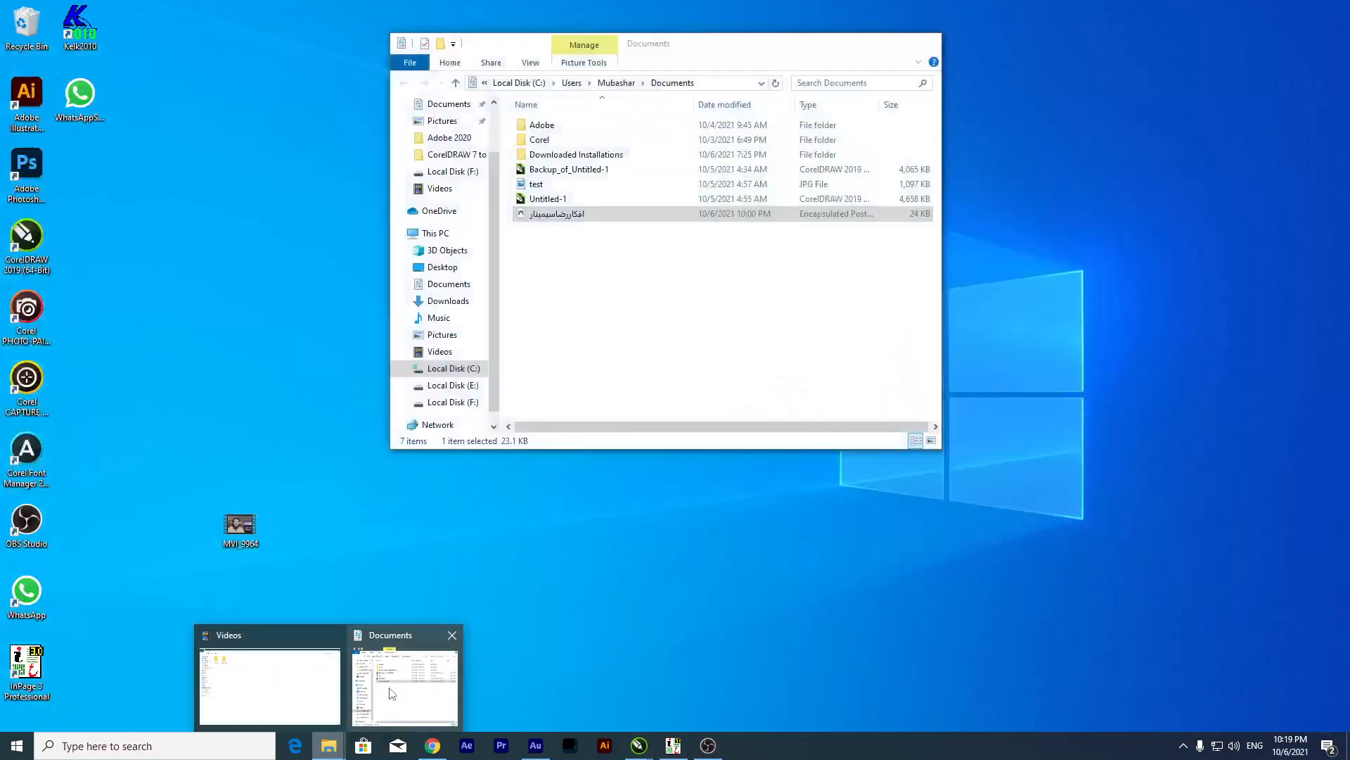
{"action": "left_click", "coordinate": [404, 686]}
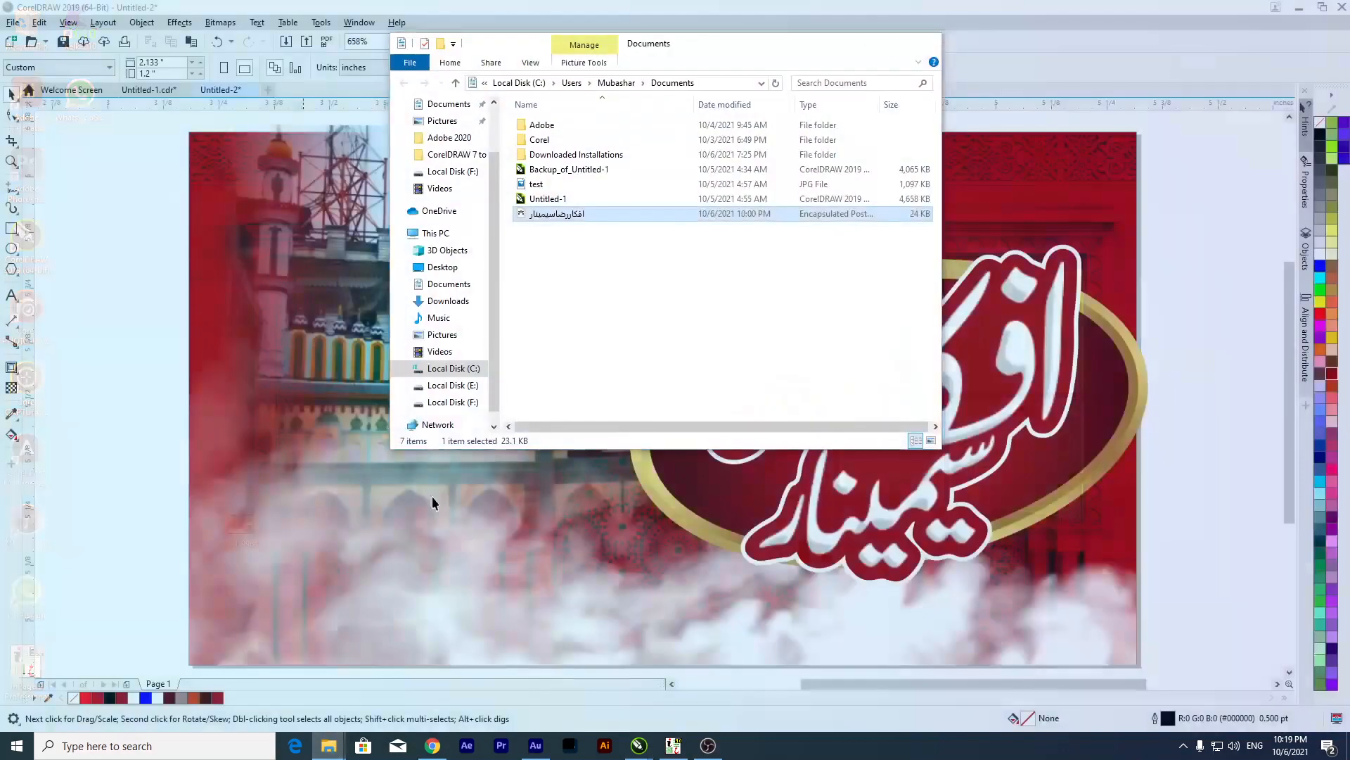
{"action": "left_click", "coordinate": [450, 401]}
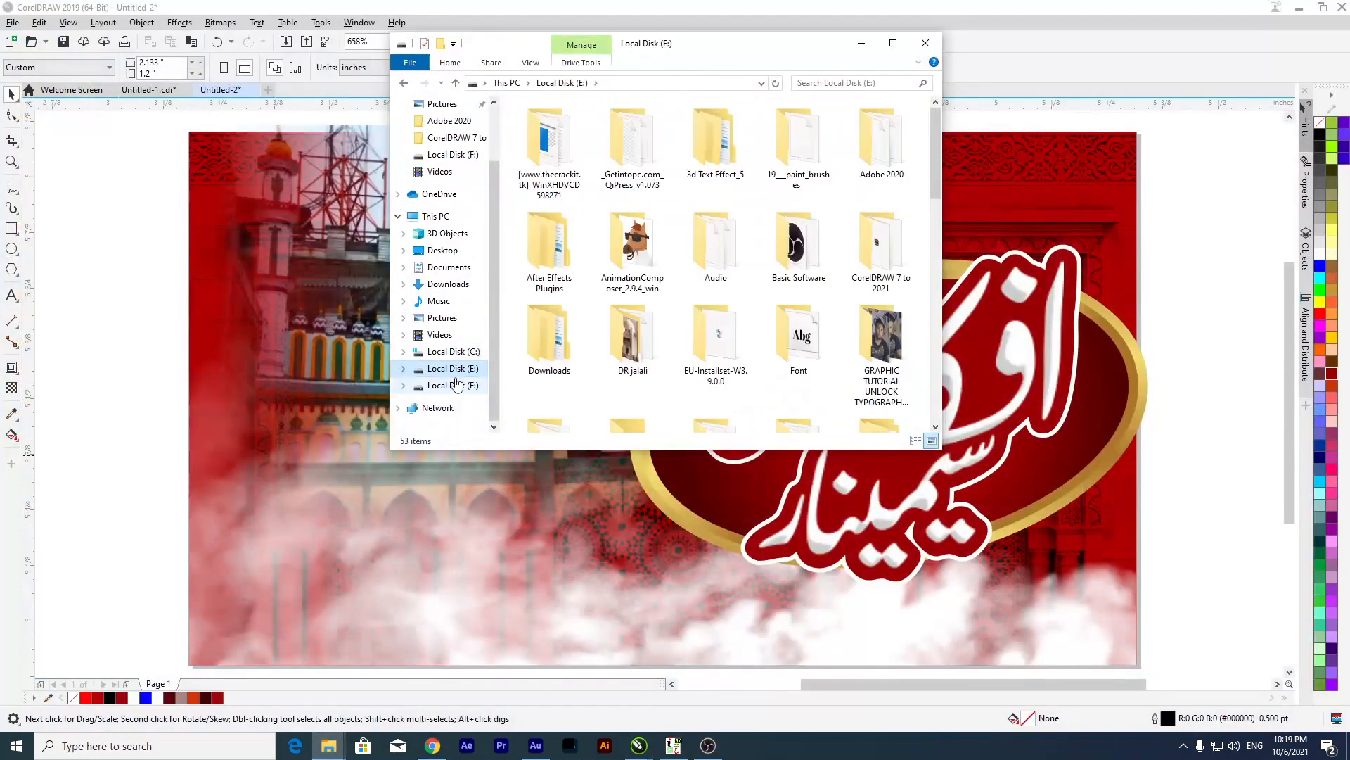
{"action": "left_click", "coordinate": [861, 43]}
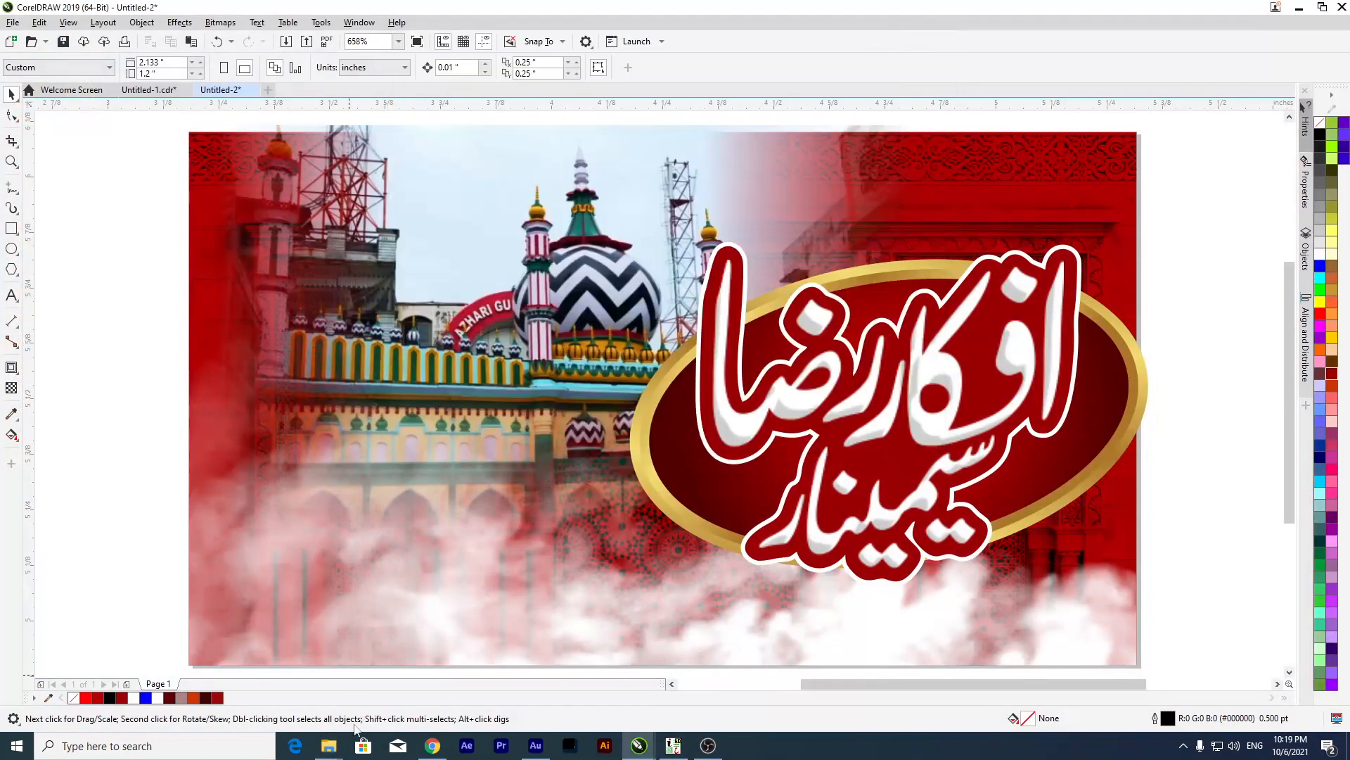
{"action": "mouse_move", "coordinate": [343, 756]}
{"action": "left_click", "coordinate": [413, 678]}
{"action": "scroll", "coordinate": [785, 294], "scroll_direction": "down", "scroll_amount": 6}
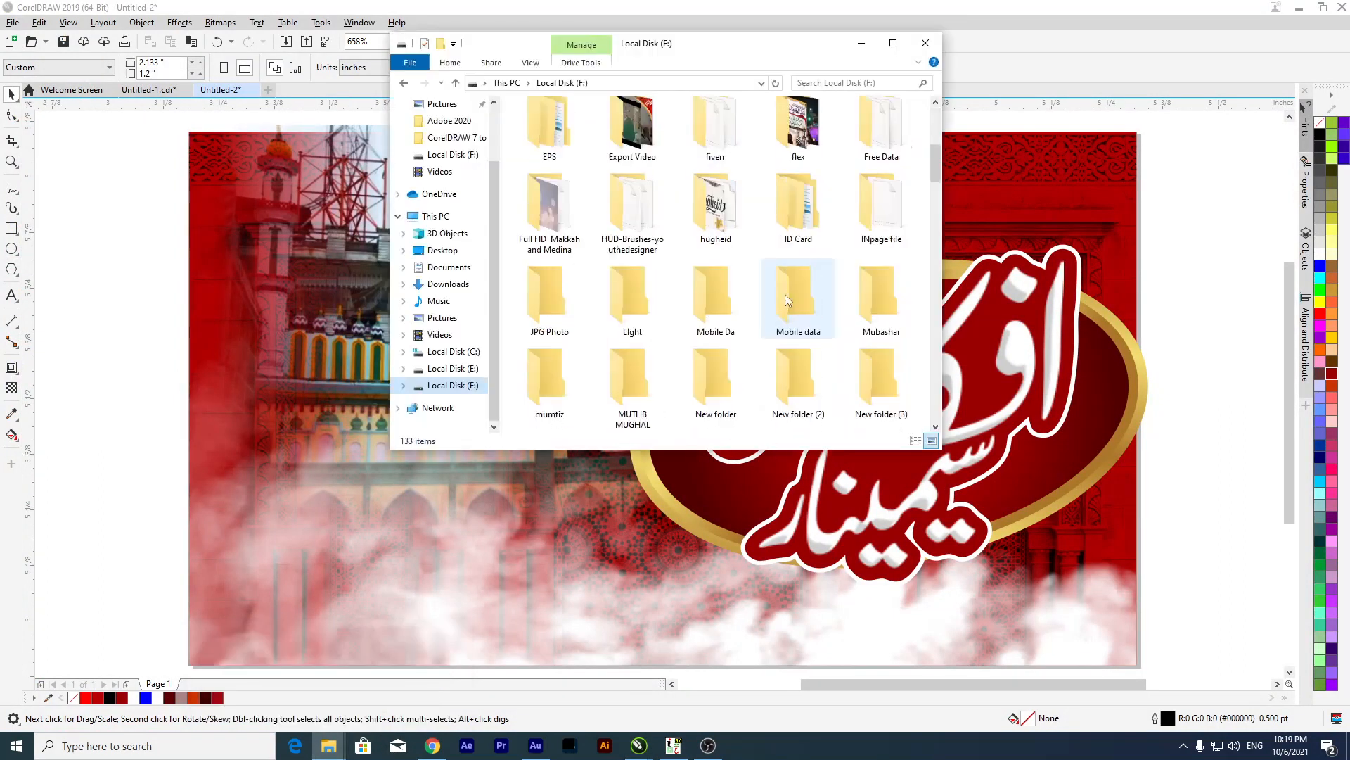
{"action": "left_click_drag", "start_coordinate": [935, 175], "coordinate": [926, 387]}
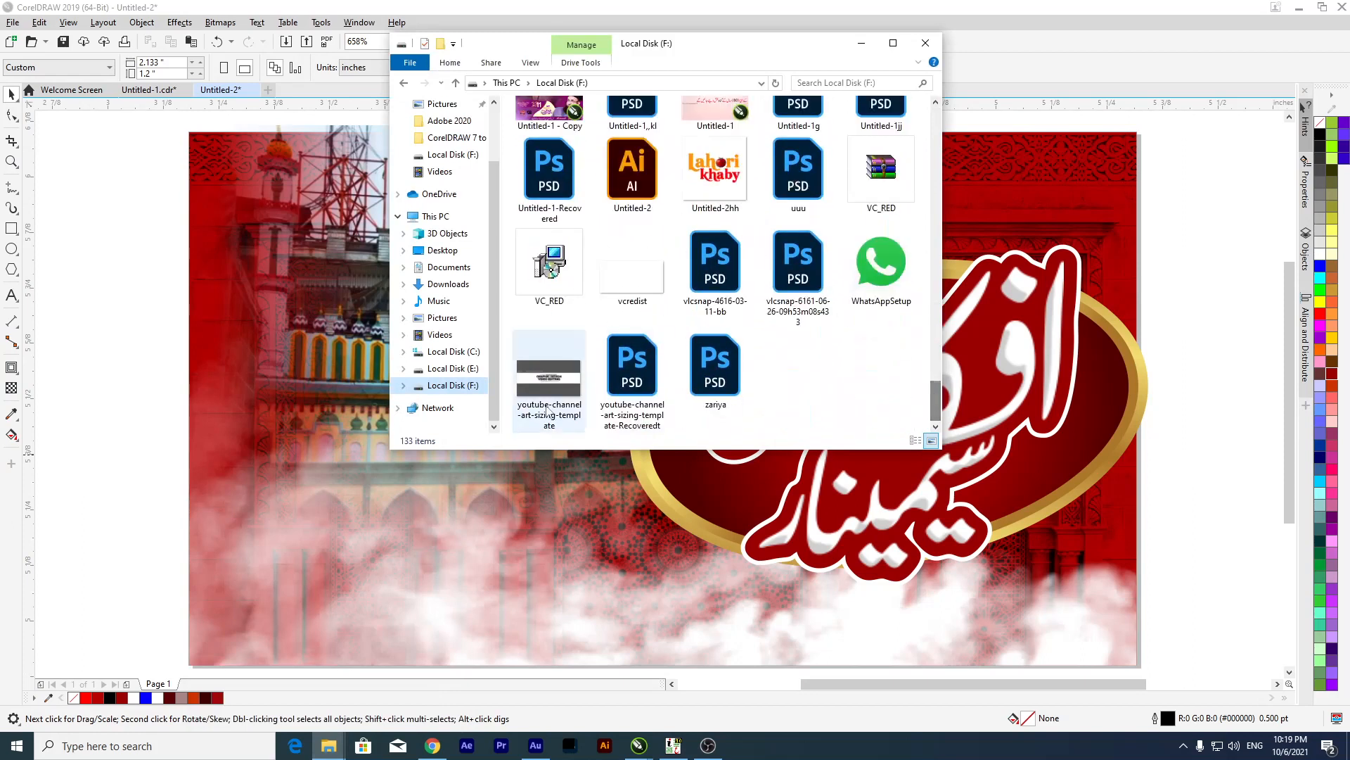
{"action": "scroll", "coordinate": [731, 241], "scroll_direction": "up", "scroll_amount": 15}
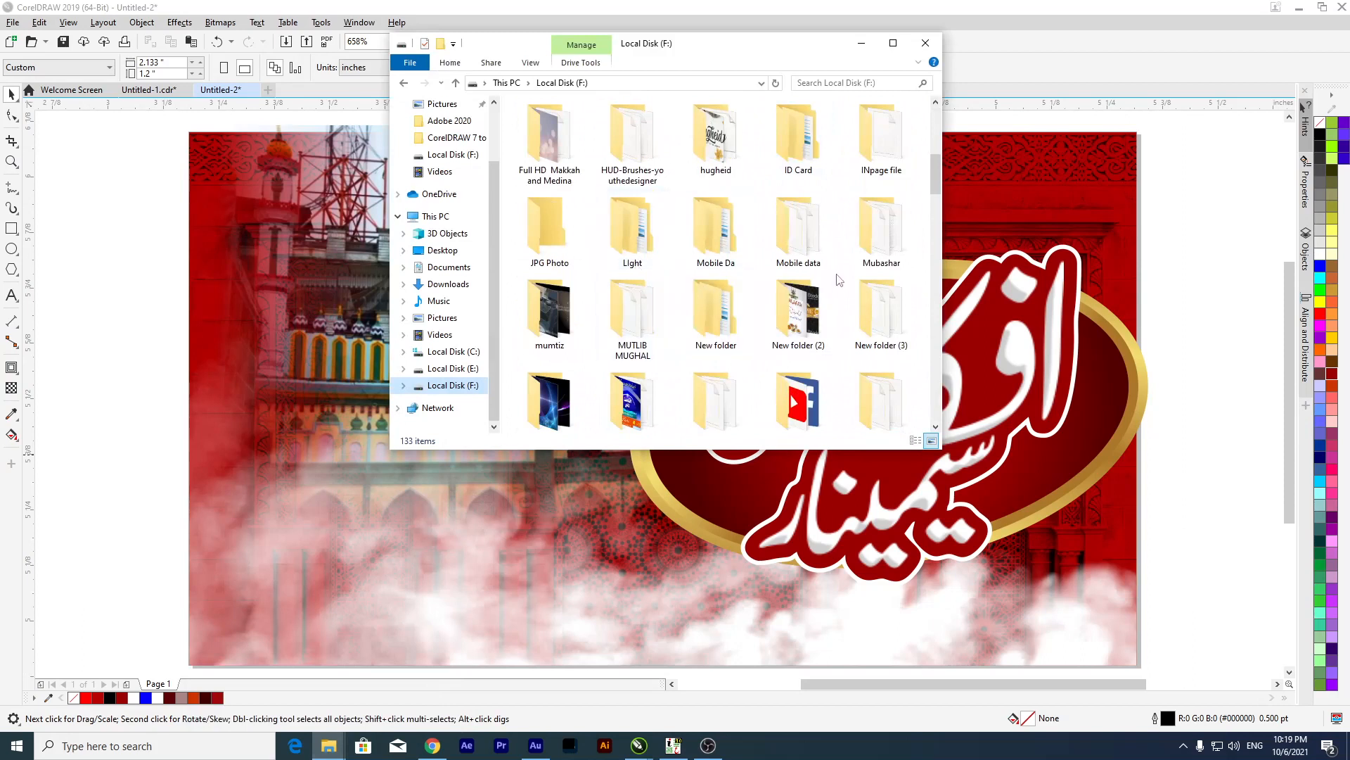
{"action": "scroll", "coordinate": [866, 155], "scroll_direction": "up", "scroll_amount": 5}
{"action": "double_click", "coordinate": [633, 251]}
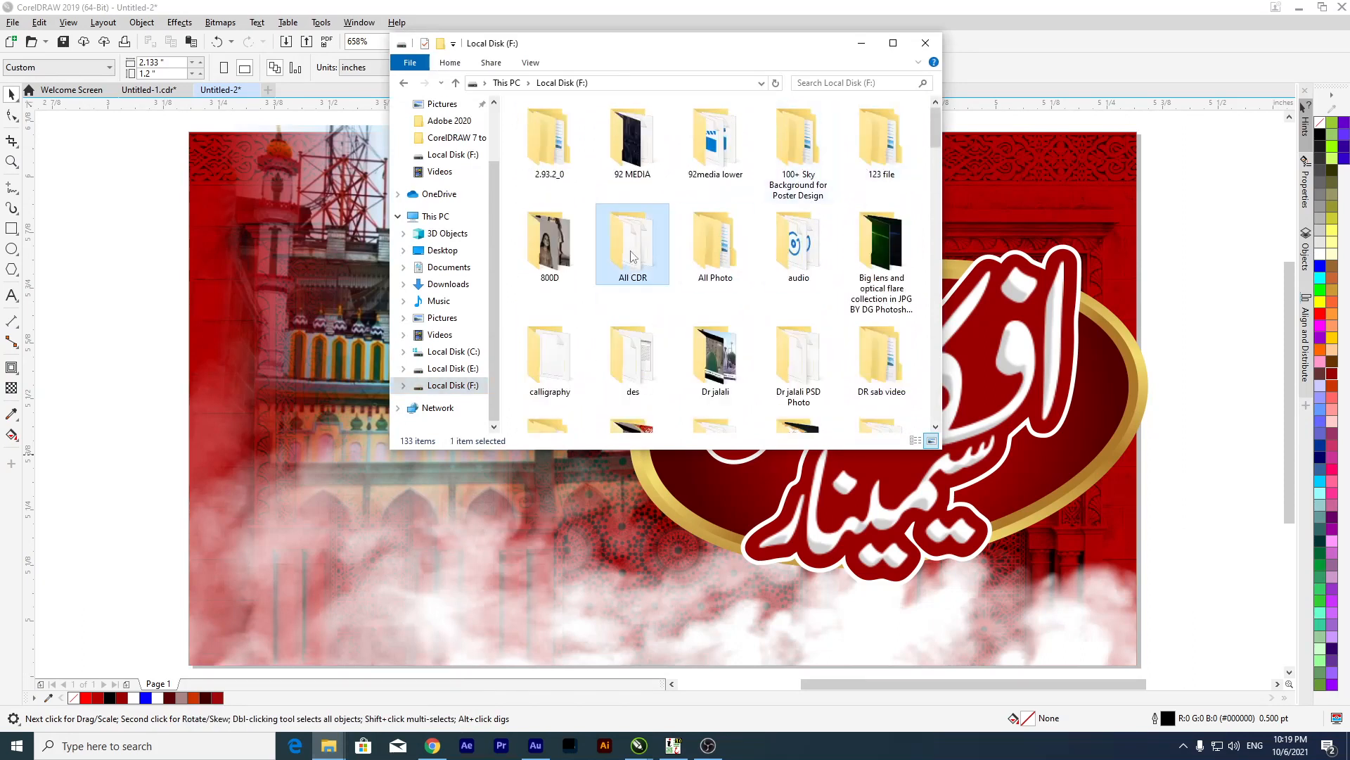
{"action": "left_click", "coordinate": [893, 43]}
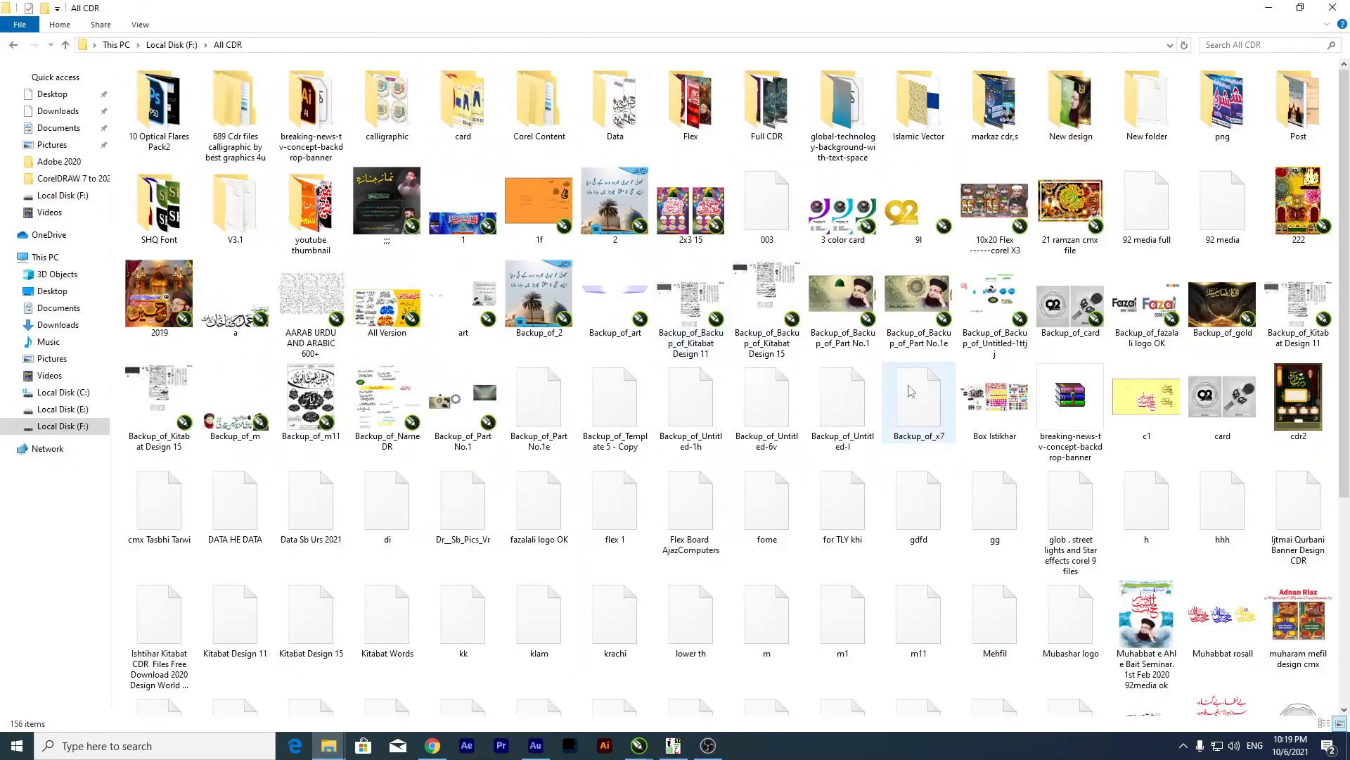
Browse the design files in the folder and open Backup_of_Backup_of_Part No.1e in CorelDRAW.
{"action": "scroll", "coordinate": [906, 369], "scroll_direction": "down", "scroll_amount": 2}
{"action": "scroll", "coordinate": [915, 380], "scroll_direction": "up", "scroll_amount": 3}
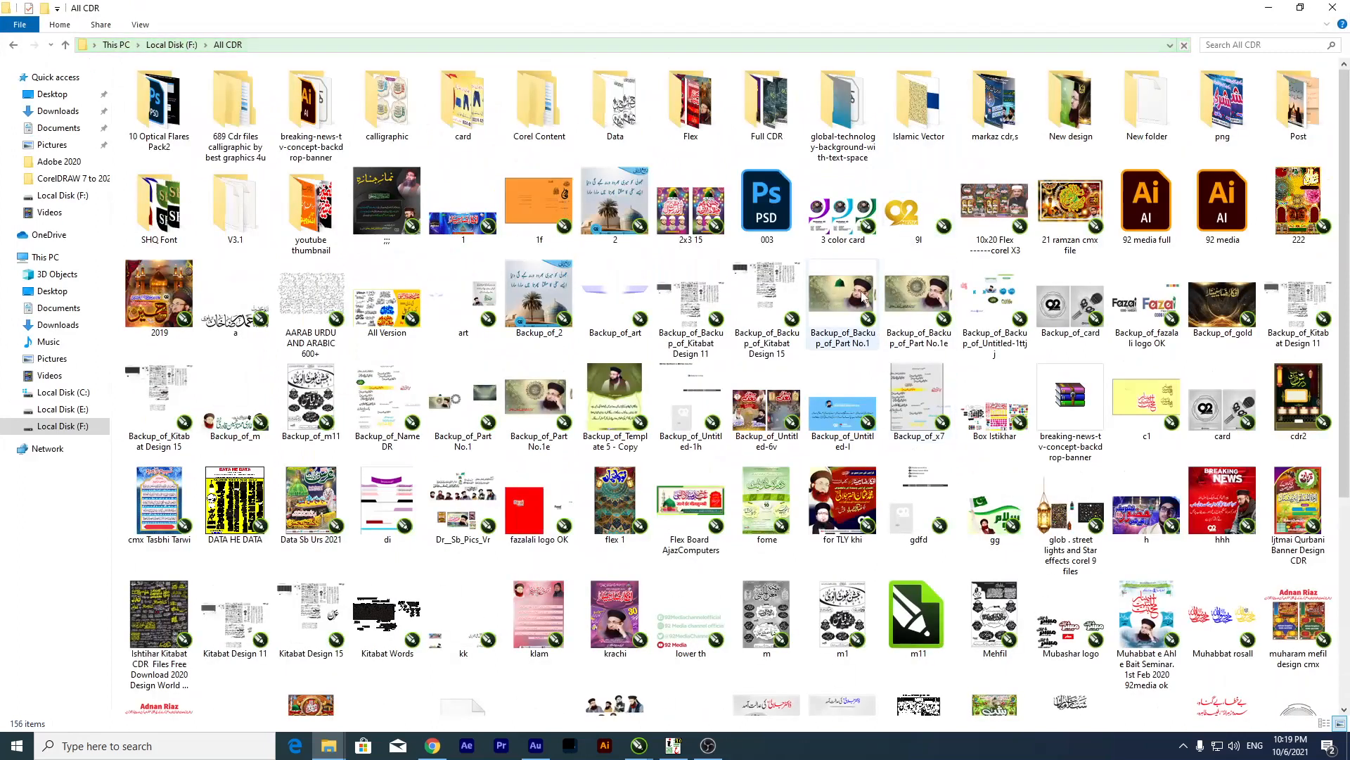
{"action": "scroll", "coordinate": [837, 295], "scroll_direction": "down", "scroll_amount": 5}
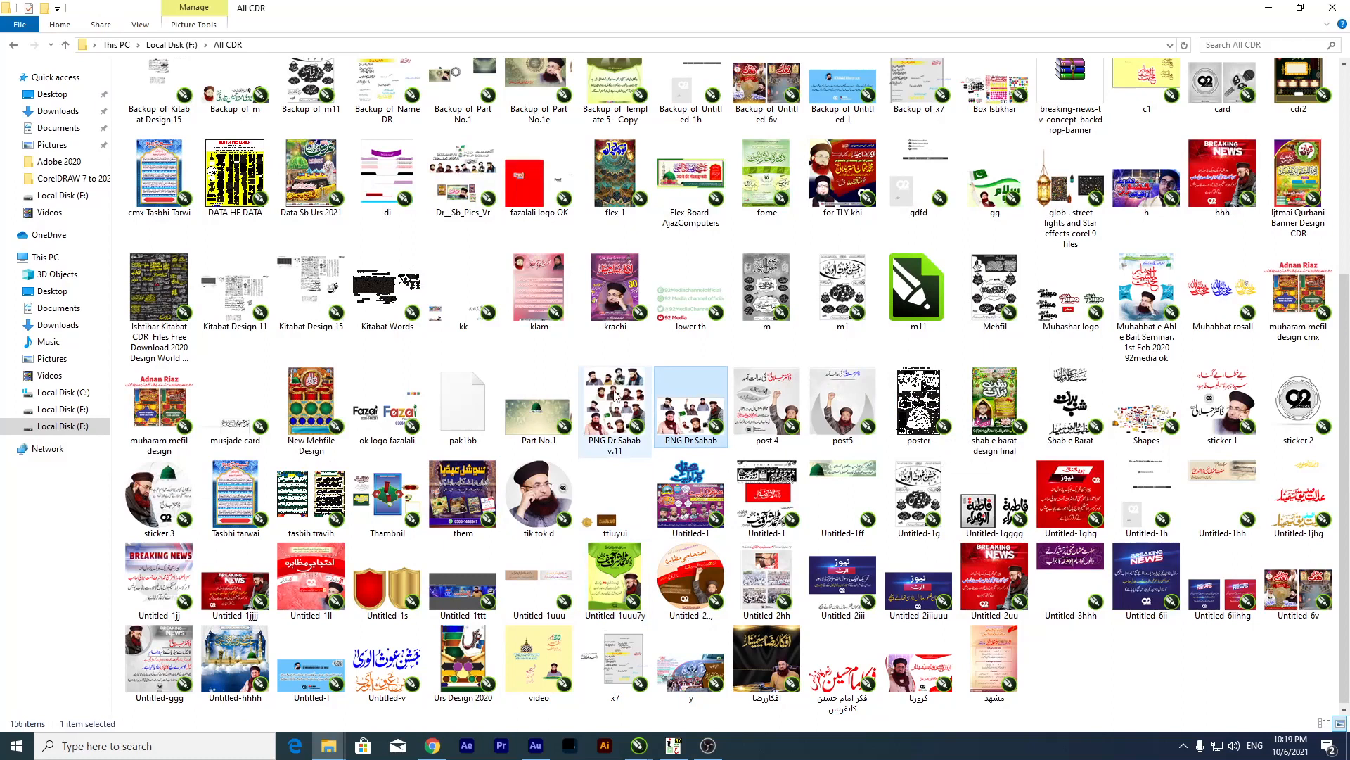
{"action": "scroll", "coordinate": [623, 396], "scroll_direction": "up", "scroll_amount": 15}
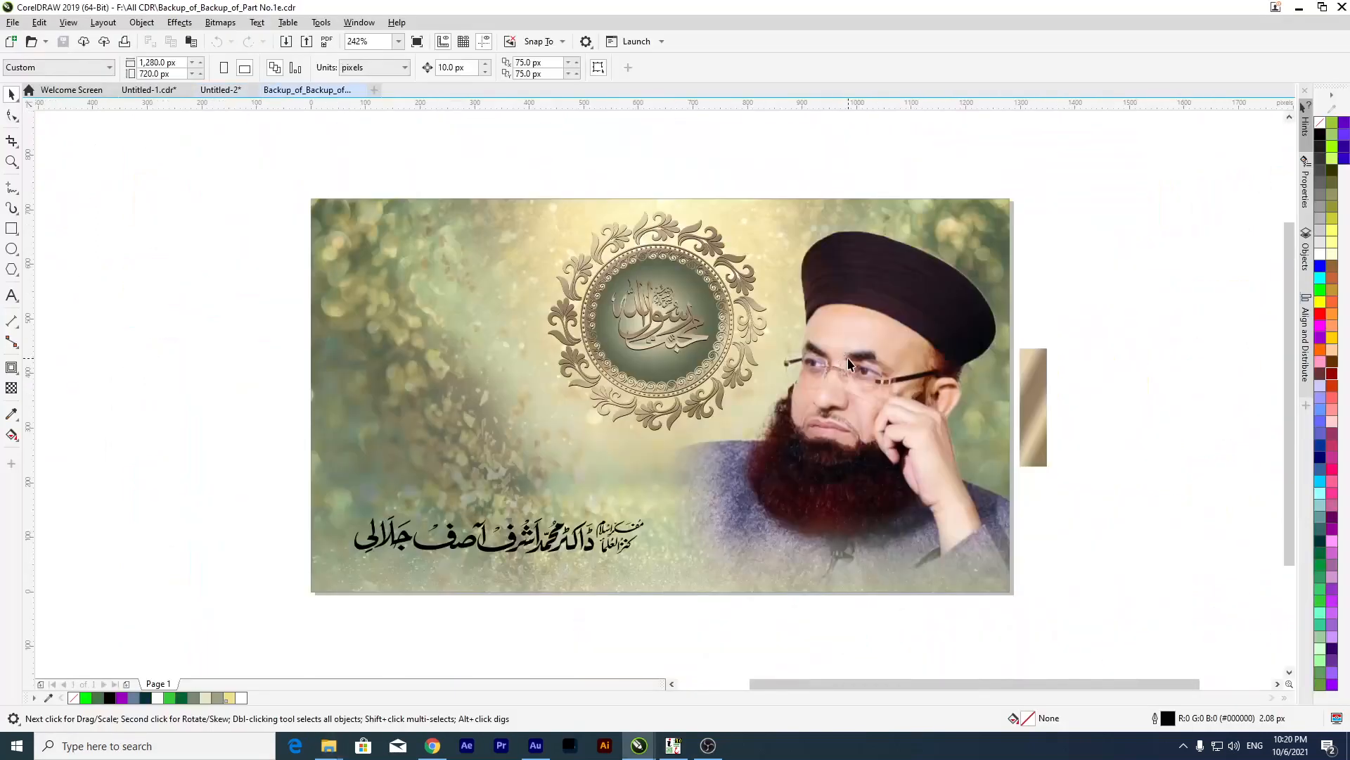
Copy the speaker's portrait out of the backup design's PowerClip and paste it into the Untitled-2 poster.
{"action": "double_click", "coordinate": [955, 414]}
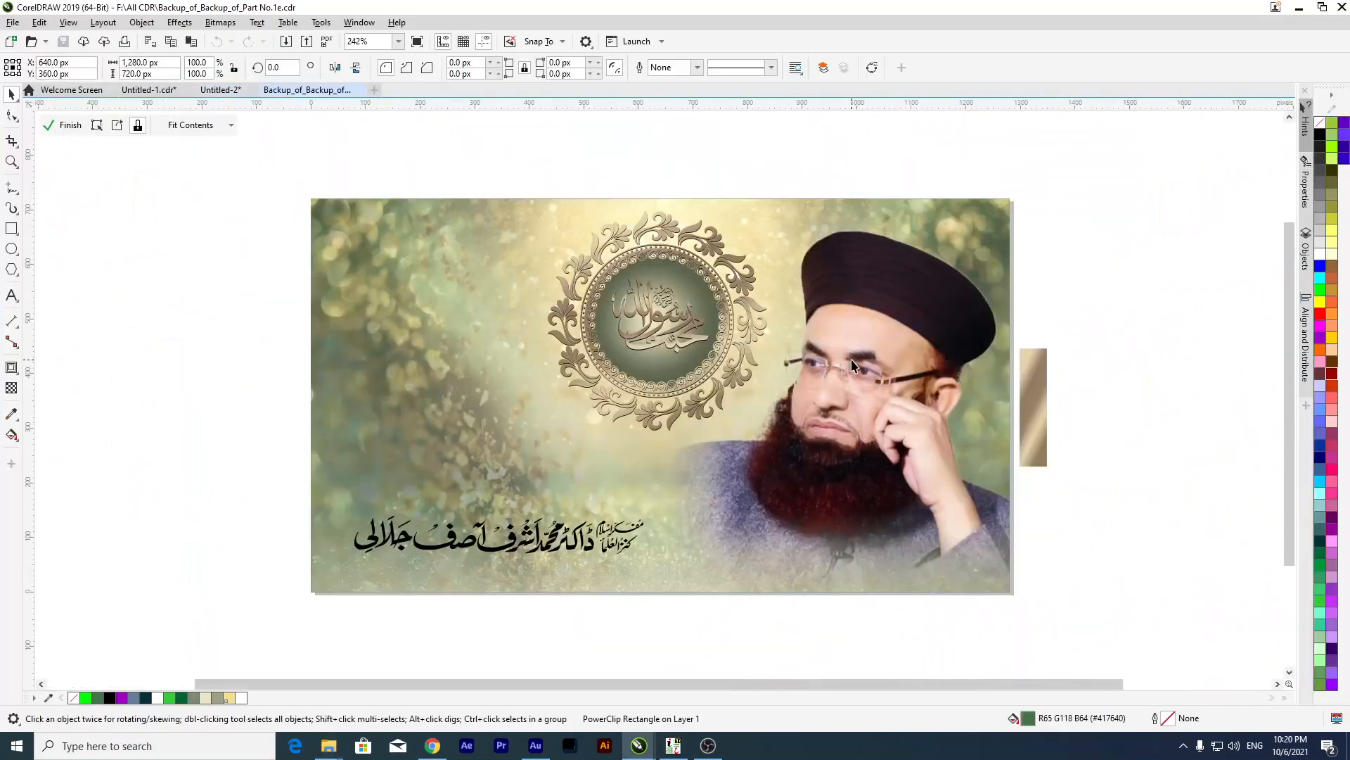
{"action": "left_click_drag", "start_coordinate": [955, 414], "coordinate": [501, 467]}
{"action": "left_click_drag", "start_coordinate": [837, 453], "coordinate": [890, 477]}
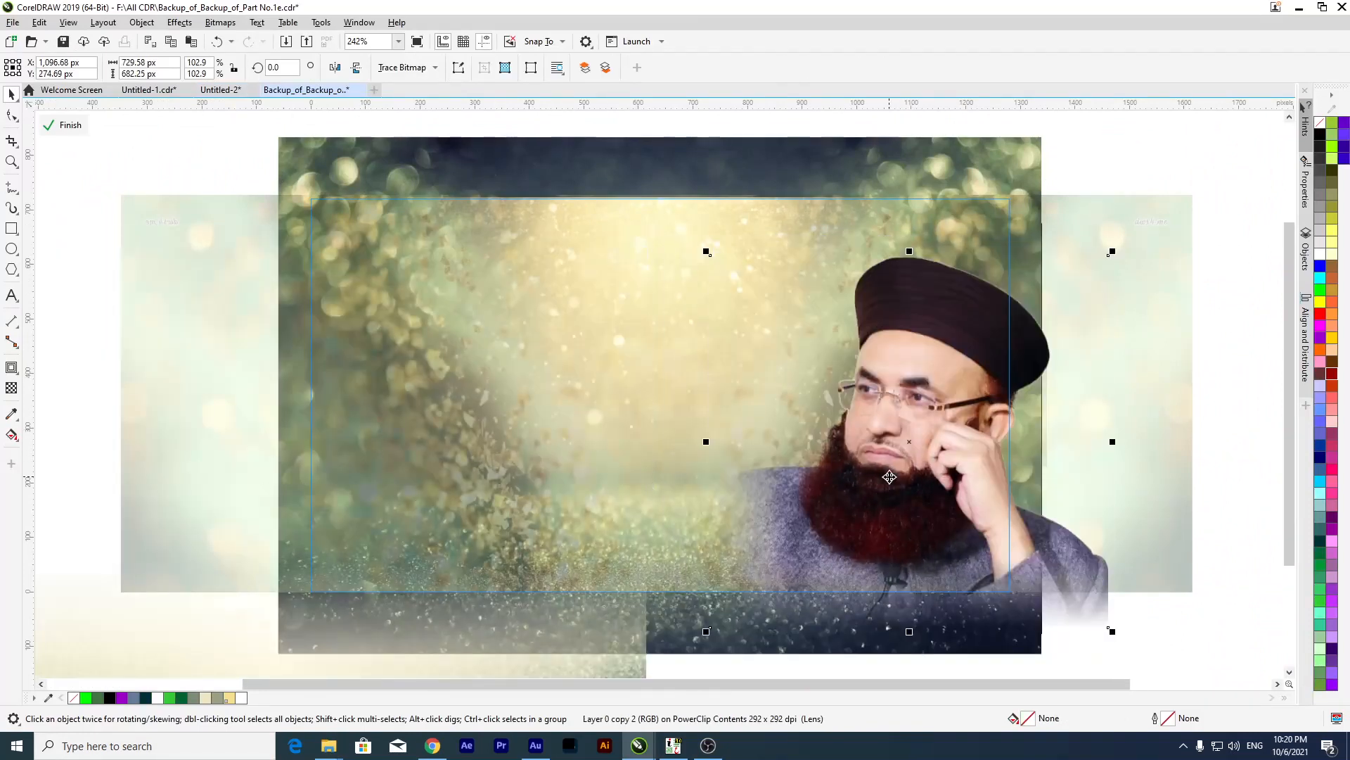
{"action": "left_click", "coordinate": [216, 89]}
{"action": "key", "text": "ctrl+v"}
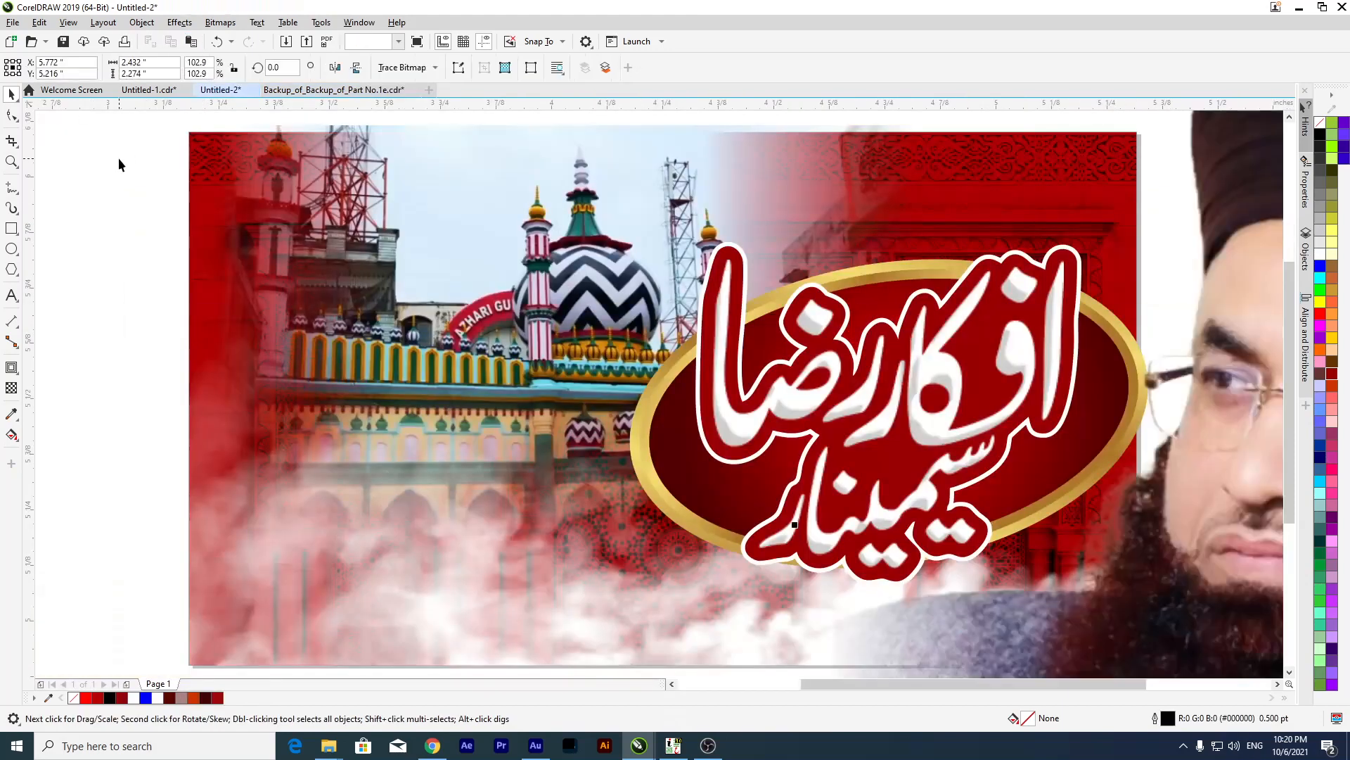
{"action": "key", "text": "shift+F2"}
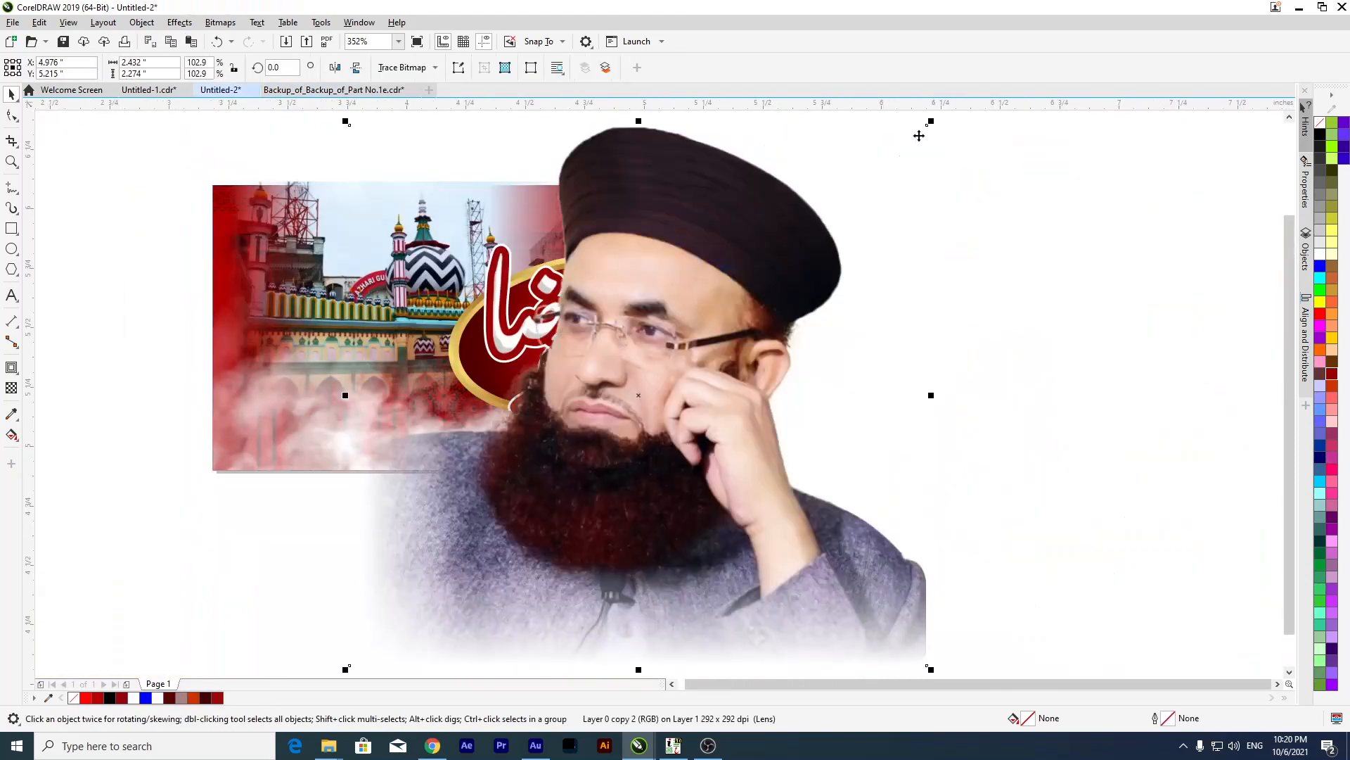
Shrink the portrait to about 0.91 by 0.85 inches and place it, mirrored horizontally, over the poster's left part.
{"action": "left_click_drag", "start_coordinate": [930, 126], "coordinate": [749, 290]}
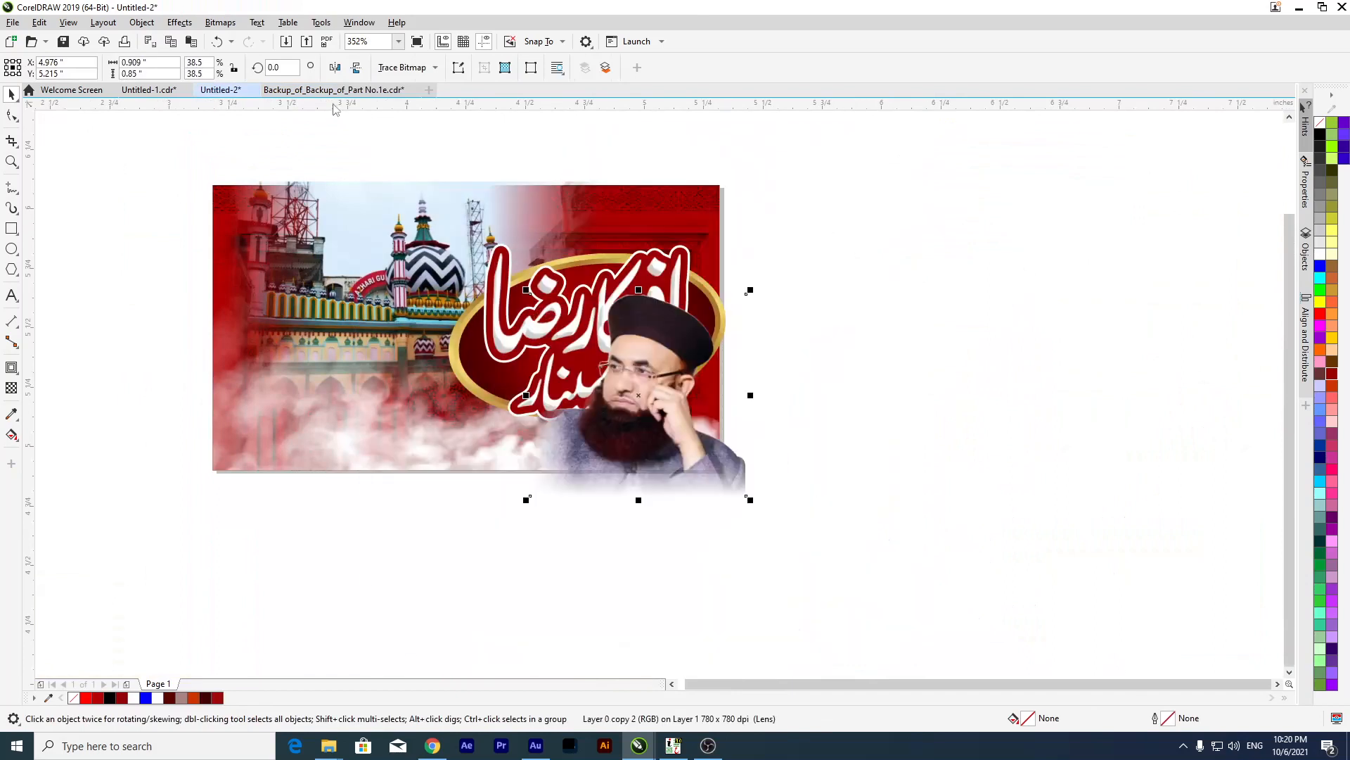
{"action": "left_click", "coordinate": [335, 67]}
{"action": "left_click_drag", "start_coordinate": [631, 435], "coordinate": [299, 418]}
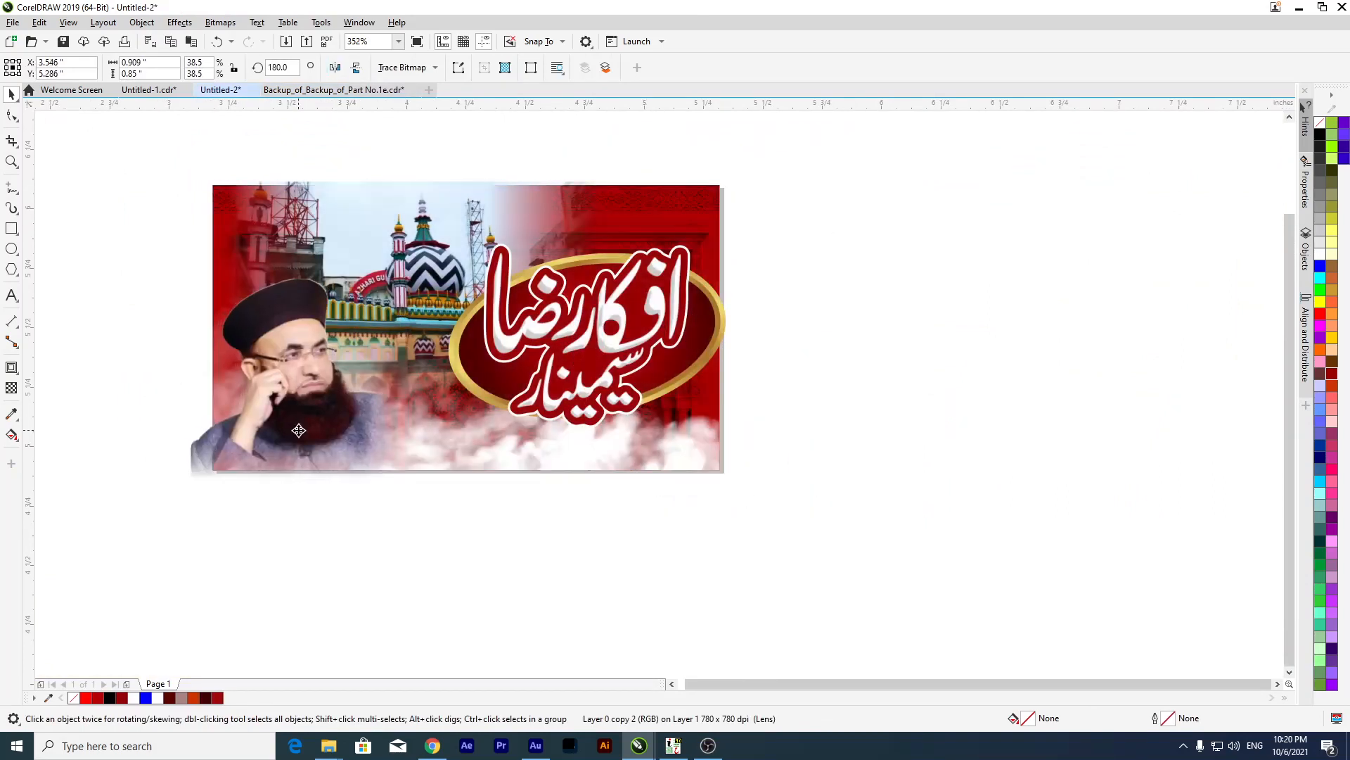
Enlarge the portrait to about 1.5 by 1.4 inches and position it along the poster's left edge.
{"action": "left_click_drag", "start_coordinate": [199, 472], "coordinate": [137, 581]}
{"action": "left_click_drag", "start_coordinate": [299, 493], "coordinate": [266, 471]}
{"action": "left_click_drag", "start_coordinate": [440, 502], "coordinate": [469, 528]}
{"action": "left_click_drag", "start_coordinate": [209, 448], "coordinate": [212, 441]}
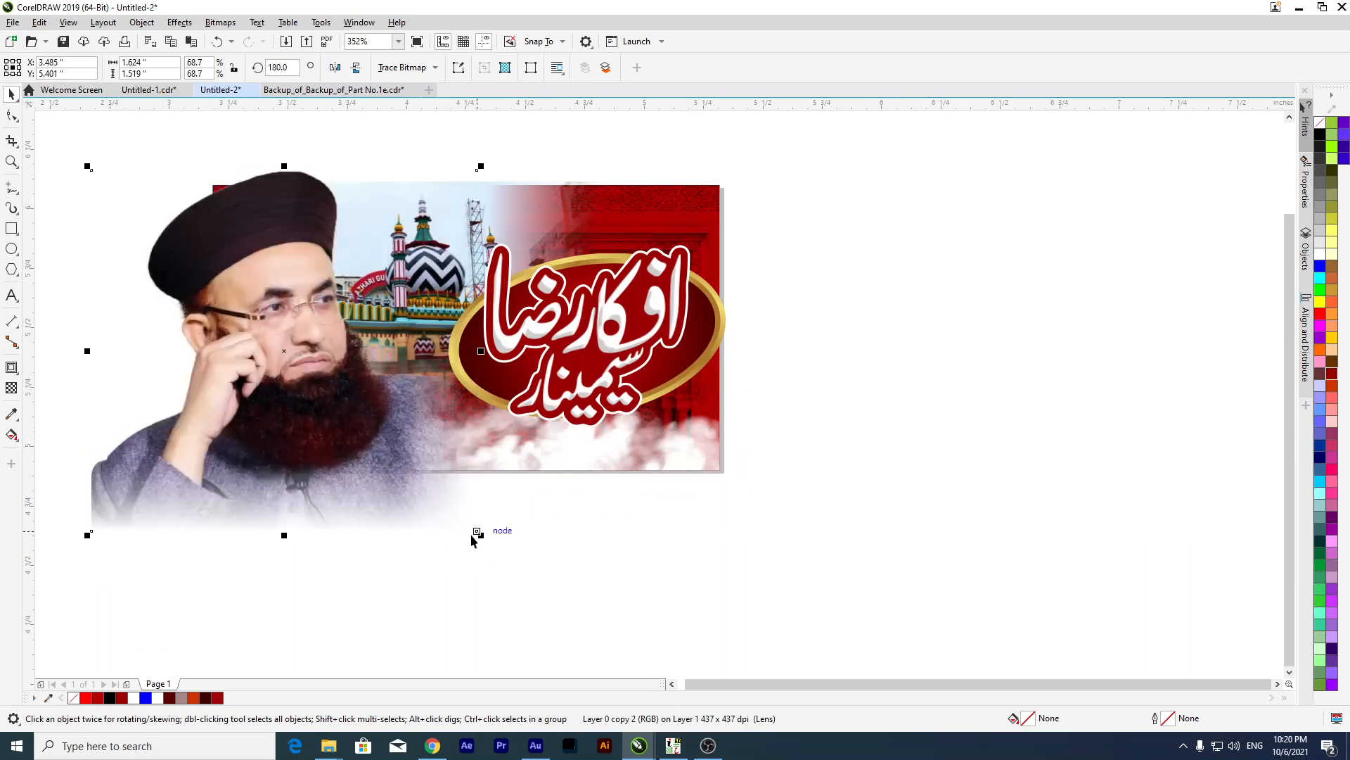
{"action": "left_click_drag", "start_coordinate": [480, 535], "coordinate": [471, 521]}
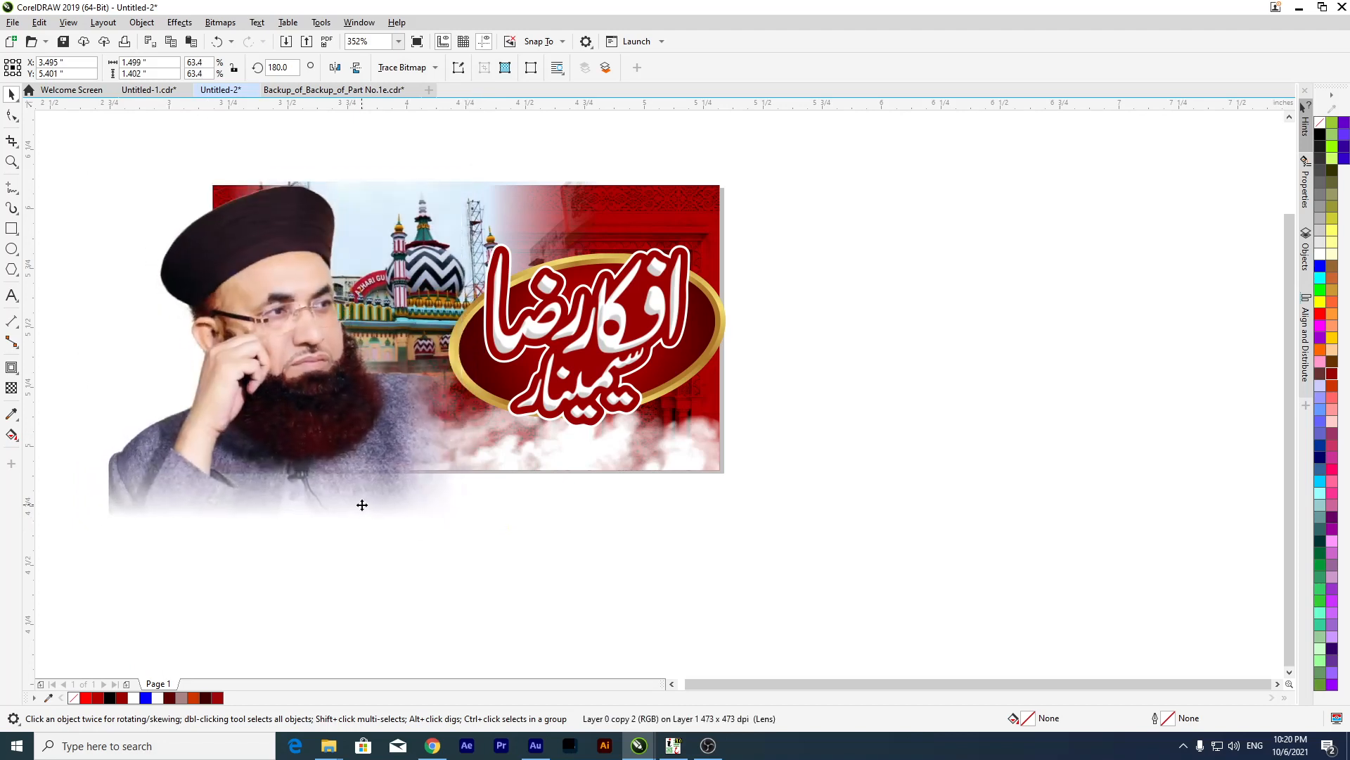
{"action": "key", "text": "Up"}
PowerClip the portrait inside the poster's red background frame and check it among the frame's contents.
{"action": "right_click", "coordinate": [328, 420]}
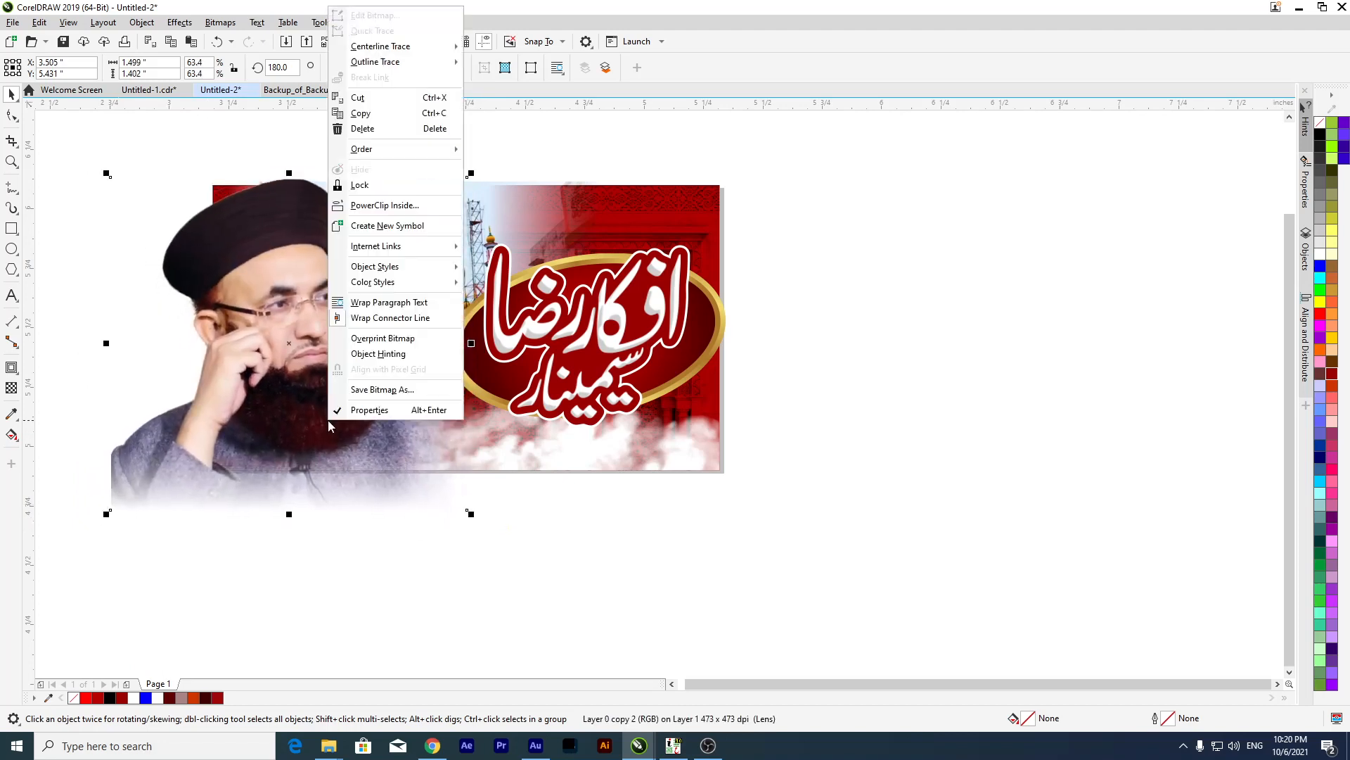
{"action": "left_click", "coordinate": [385, 205]}
{"action": "left_click", "coordinate": [444, 397]}
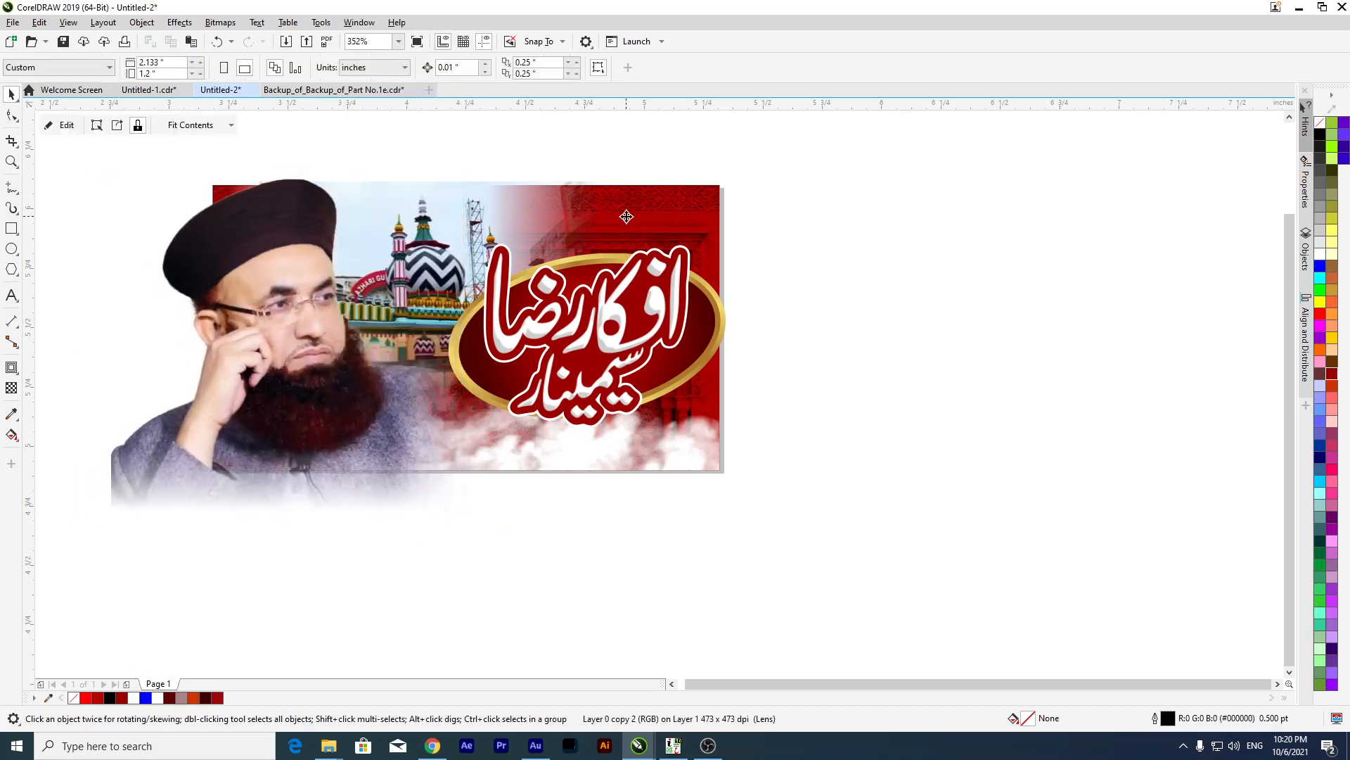
{"action": "double_click", "coordinate": [323, 415]}
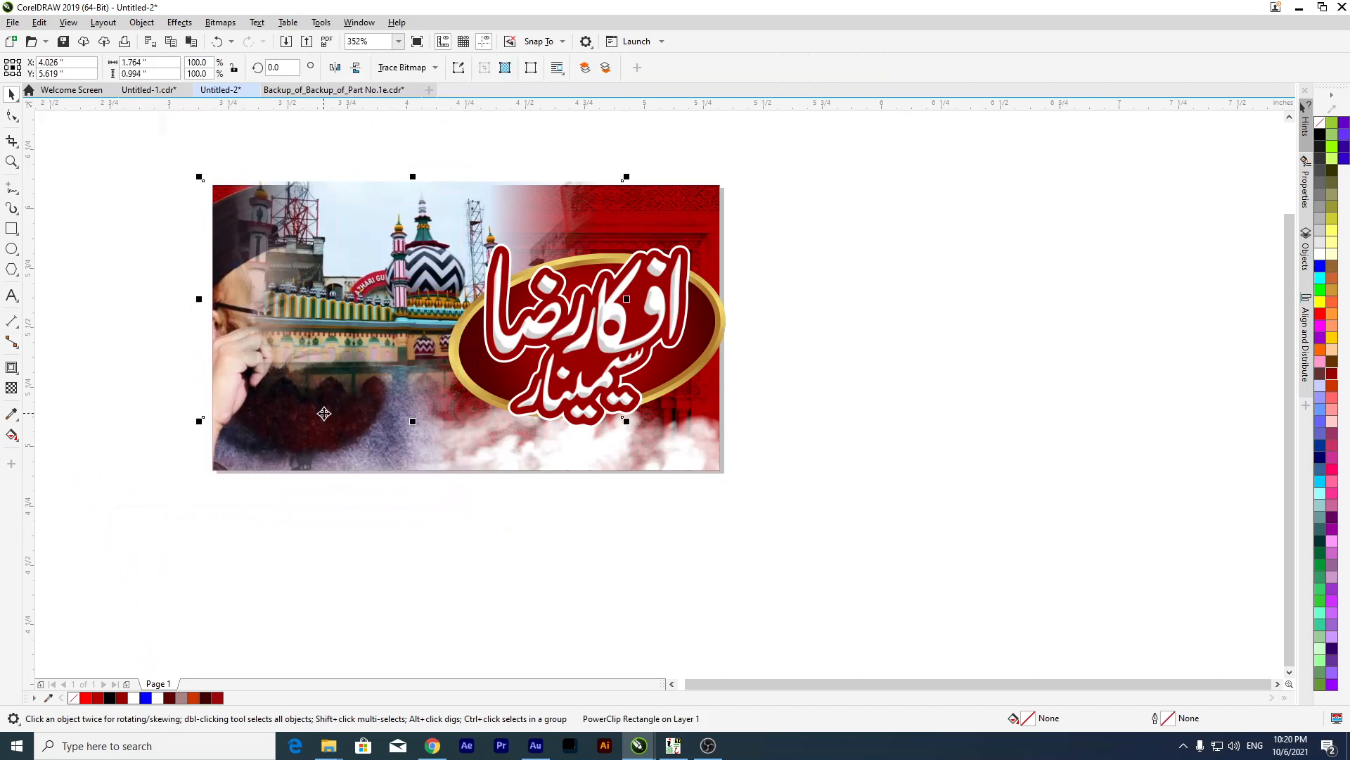
{"action": "left_click", "coordinate": [747, 450]}
{"action": "left_click", "coordinate": [671, 444]}
{"action": "left_click", "coordinate": [670, 444], "text": "ctrl"}
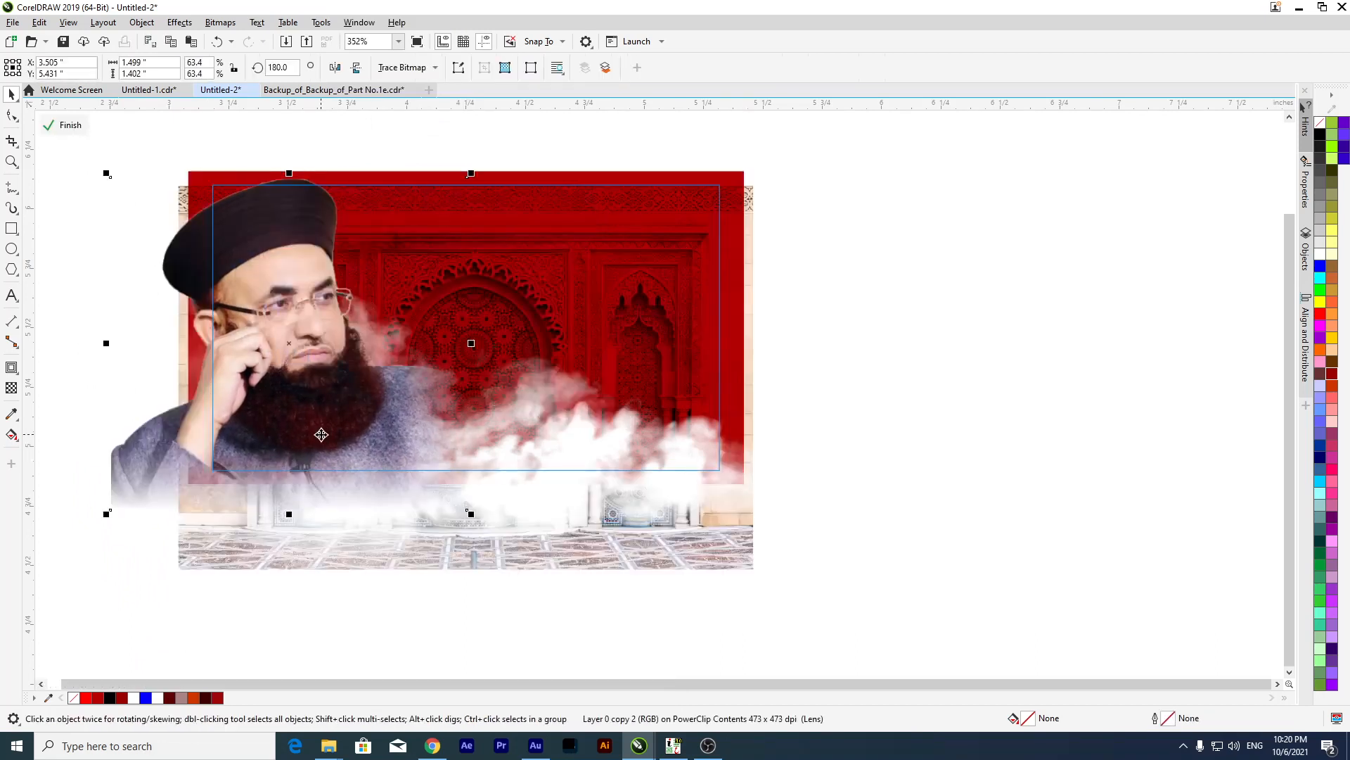
{"action": "left_click", "coordinate": [70, 126]}
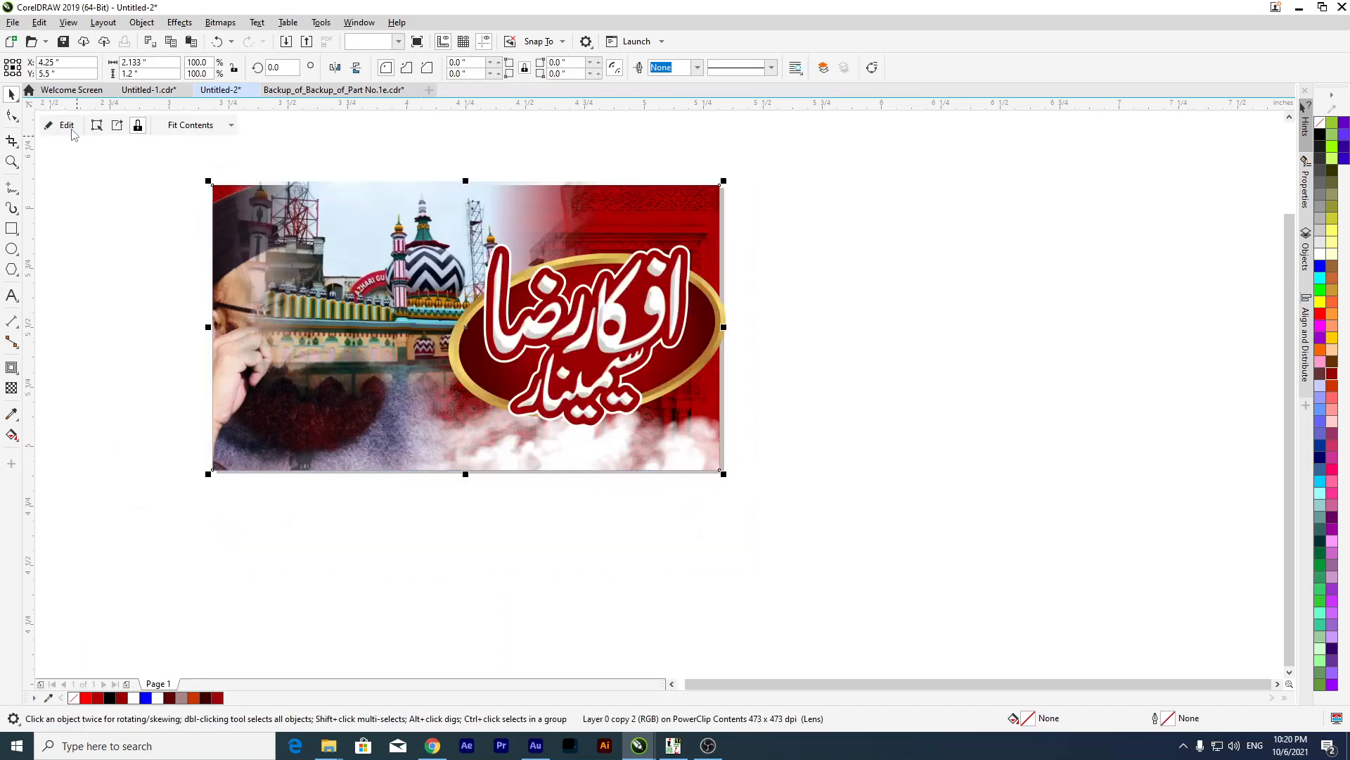
PowerClip the shrine photo inside the poster's background frame and order it behind the portrait.
{"action": "left_click", "coordinate": [334, 372]}
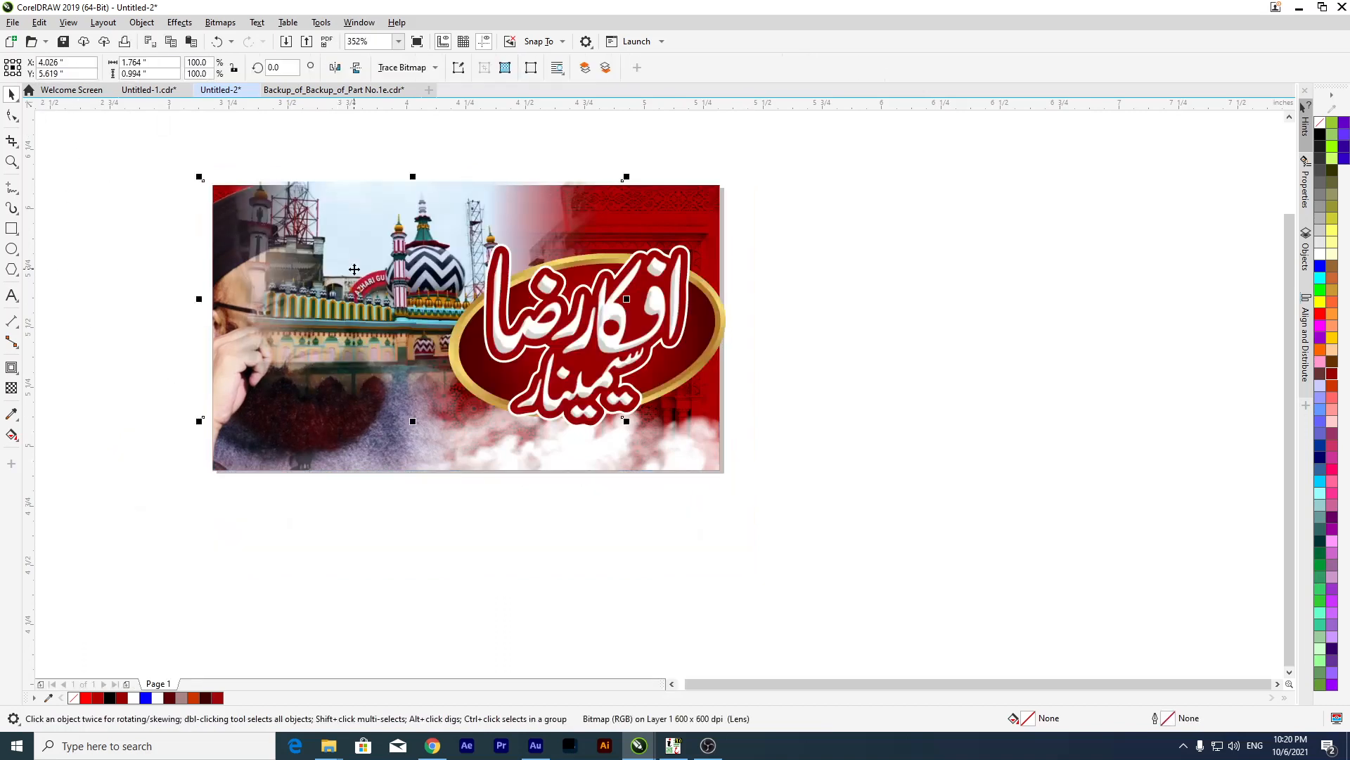
{"action": "right_click", "coordinate": [354, 270]}
{"action": "left_click", "coordinate": [437, 469]}
{"action": "left_click", "coordinate": [649, 449]}
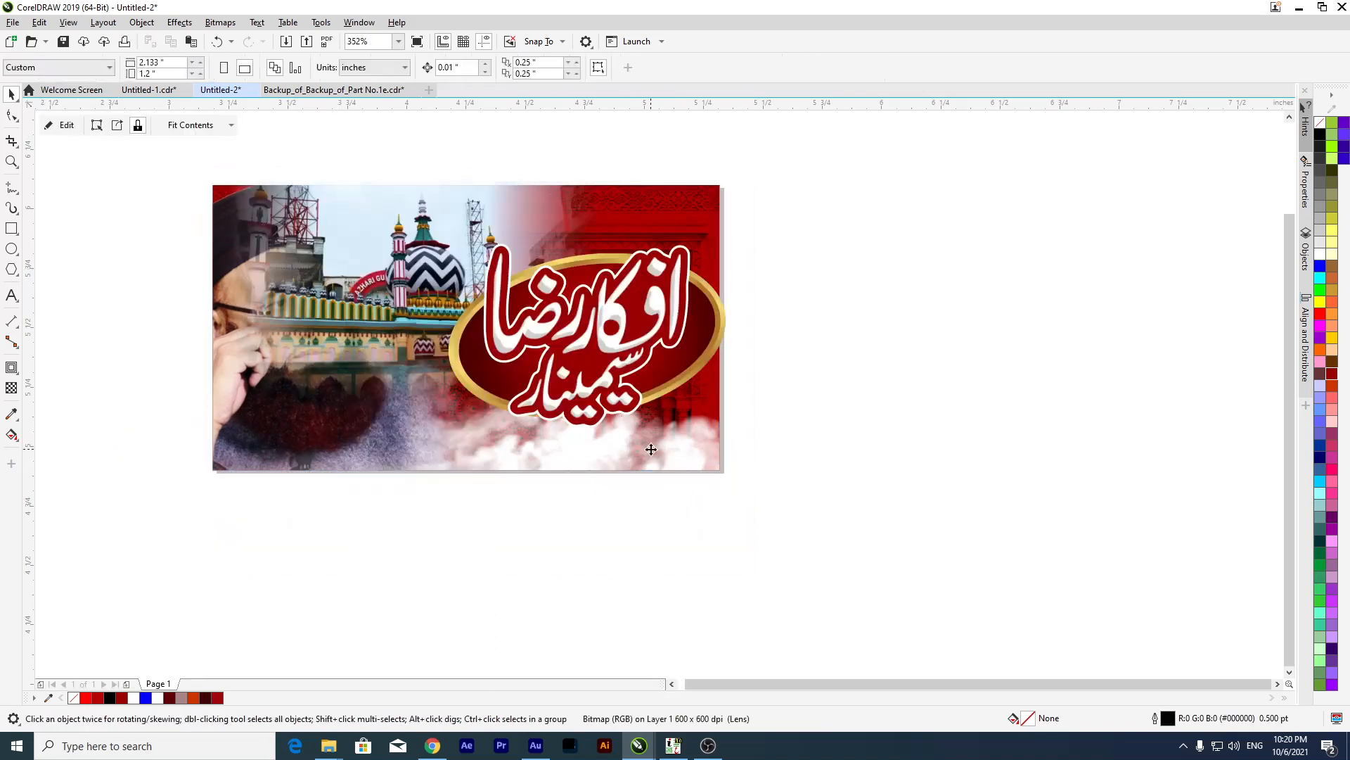
{"action": "left_click", "coordinate": [583, 451], "text": "ctrl"}
{"action": "left_click", "coordinate": [370, 281]}
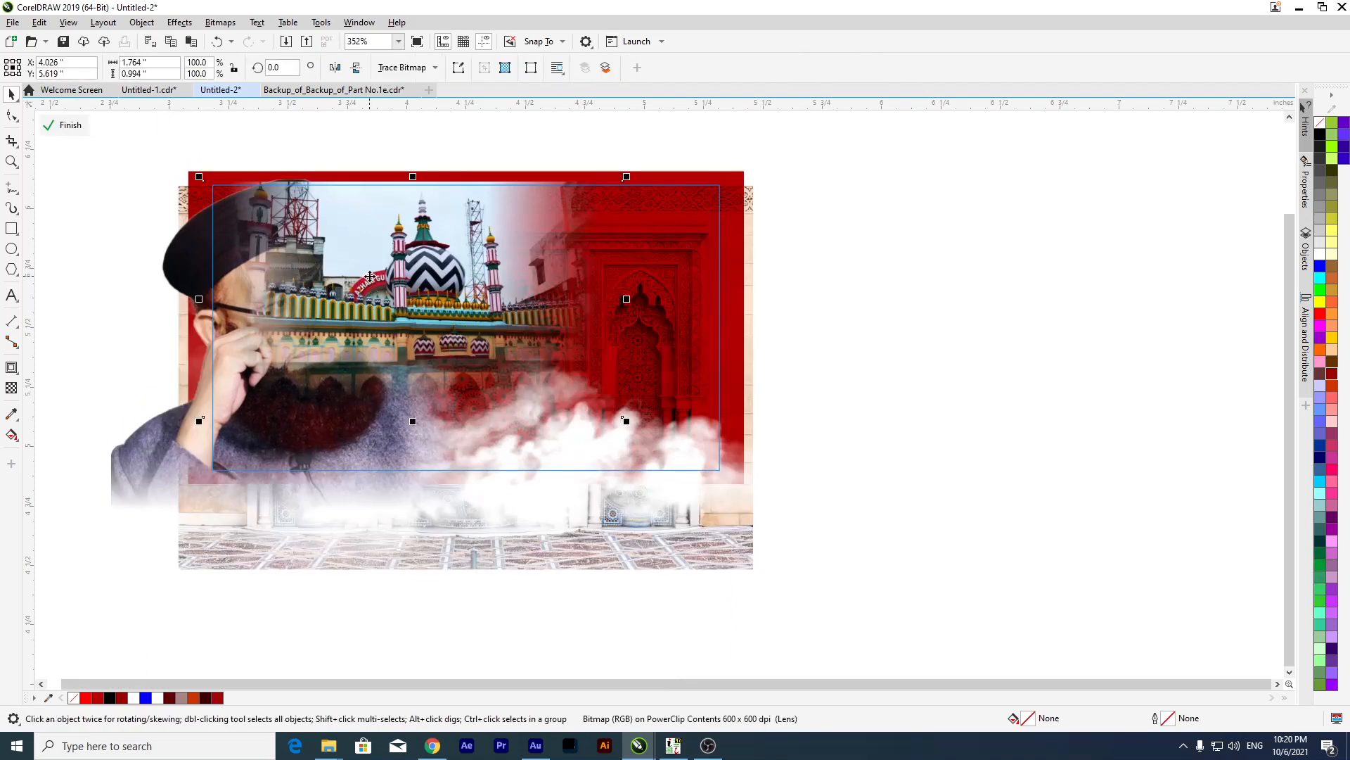
{"action": "left_click", "coordinate": [65, 125]}
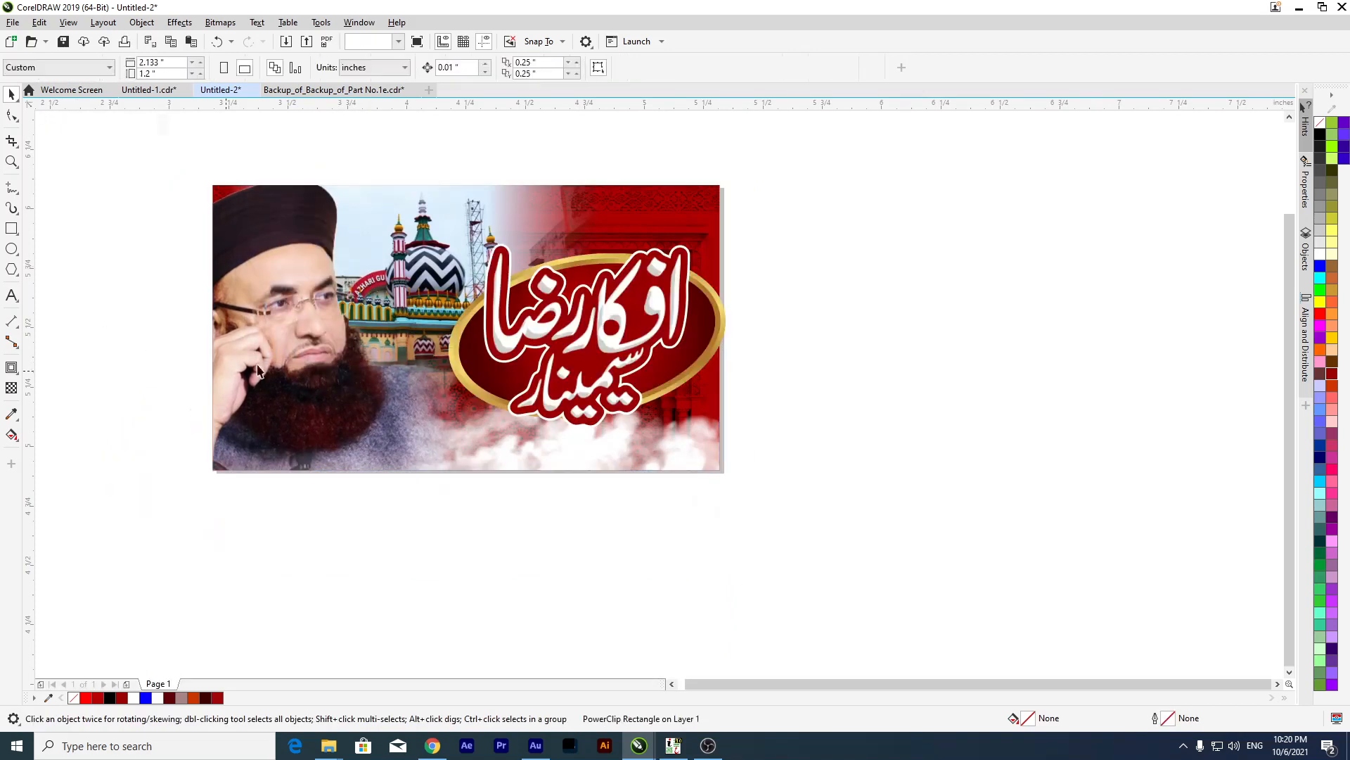
Inside the background frame, shift the portrait toward the left edge and scale it to about 1.55 by 1.45 inches.
{"action": "left_click", "coordinate": [258, 270], "text": "ctrl"}
{"action": "left_click", "coordinate": [258, 281]}
{"action": "left_click_drag", "start_coordinate": [259, 283], "coordinate": [252, 283]}
{"action": "left_click_drag", "start_coordinate": [92, 517], "coordinate": [86, 538]}
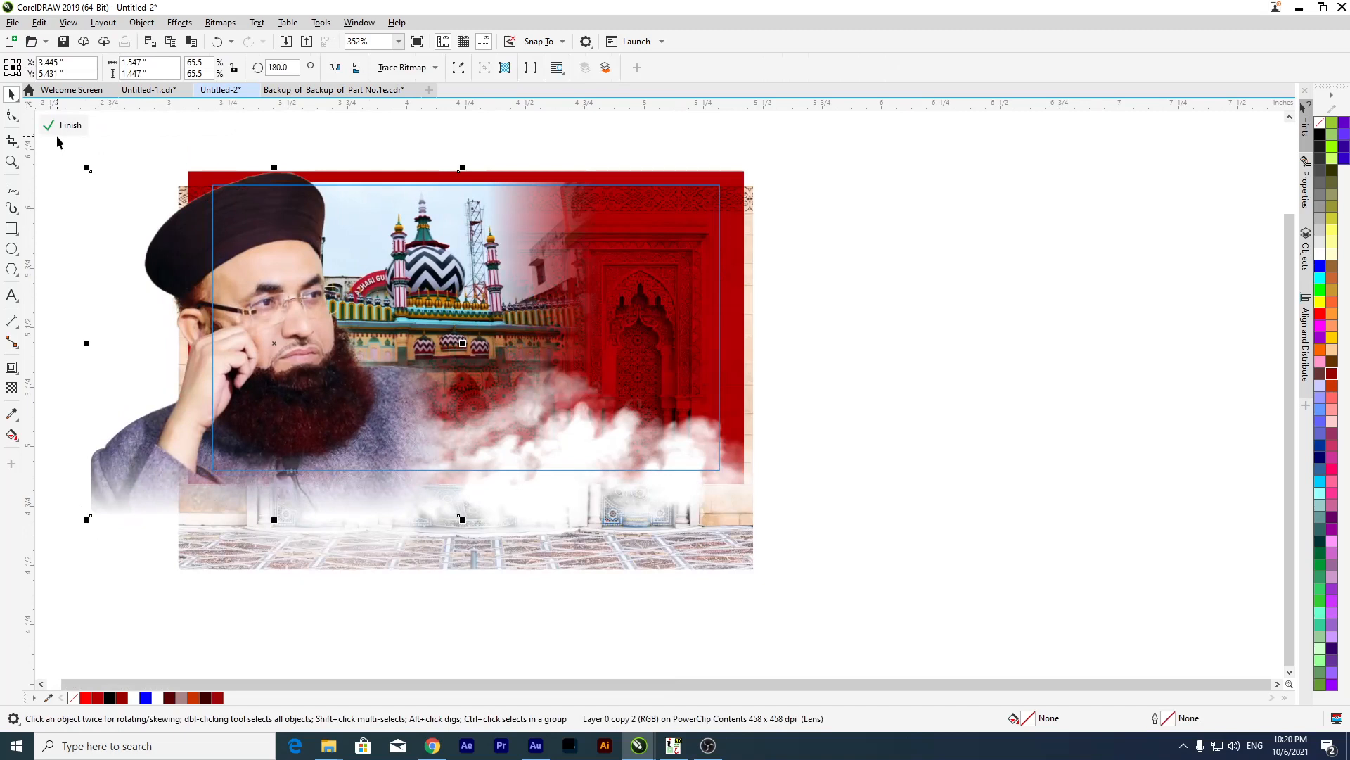
{"action": "key", "text": "Up"}
{"action": "key", "text": "Right"}
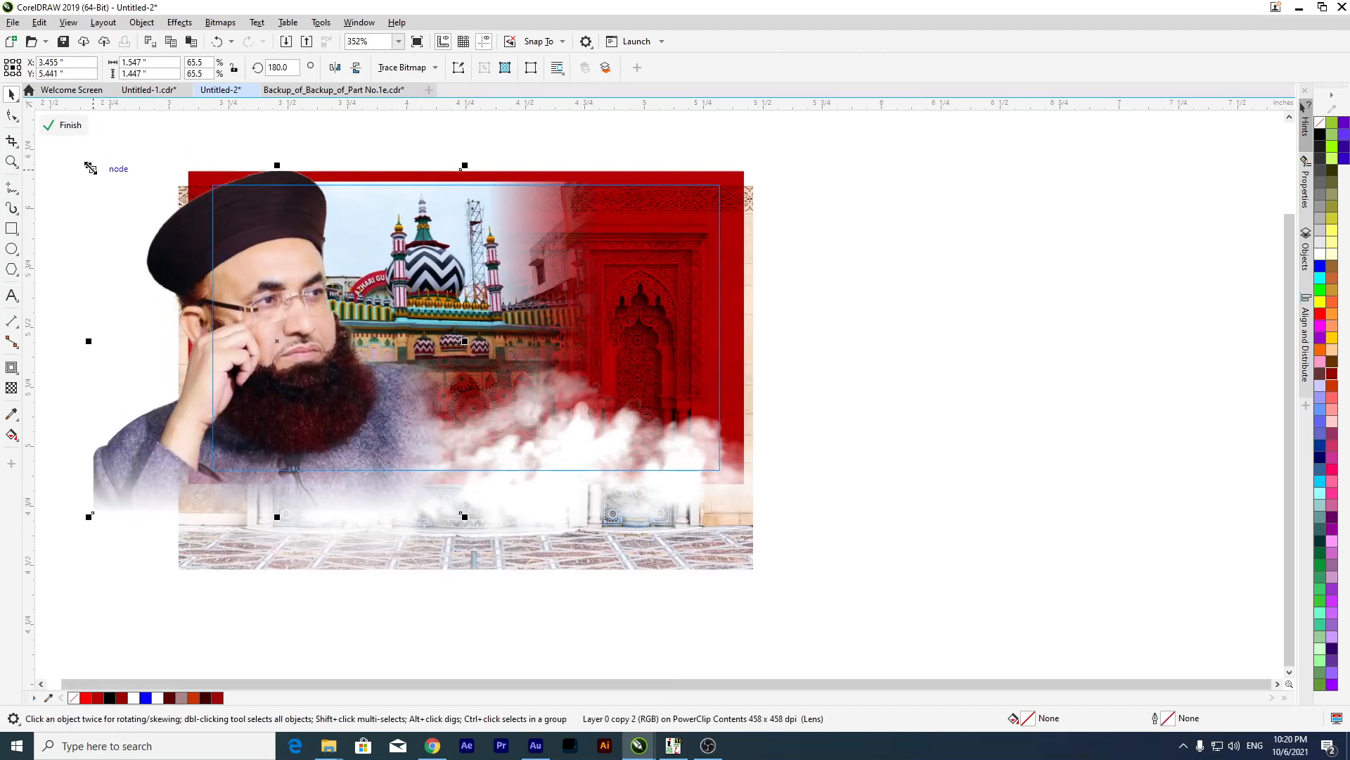
{"action": "left_click", "coordinate": [66, 125]}
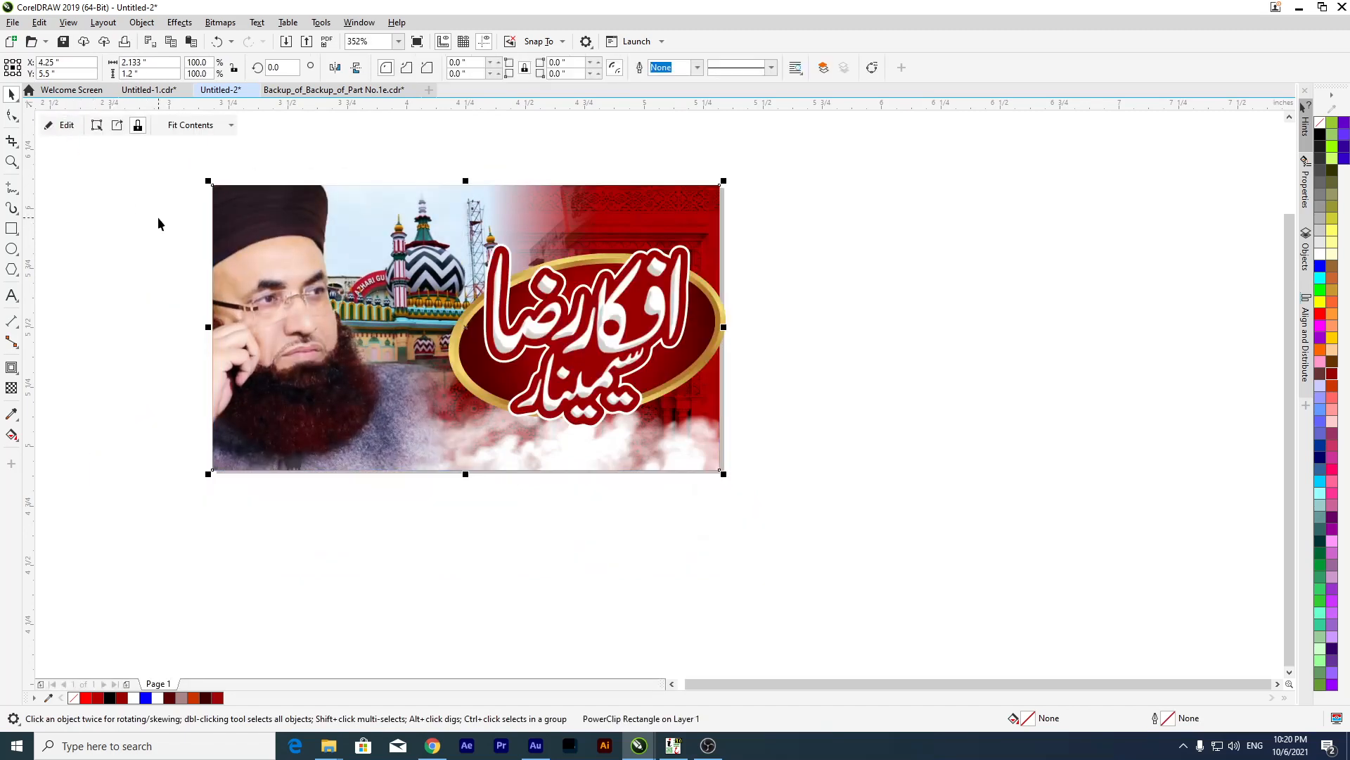
Enlarge the clipped portrait slightly, nudge it to the right, and finish editing the background frame's contents.
{"action": "left_click", "coordinate": [290, 298], "text": "ctrl"}
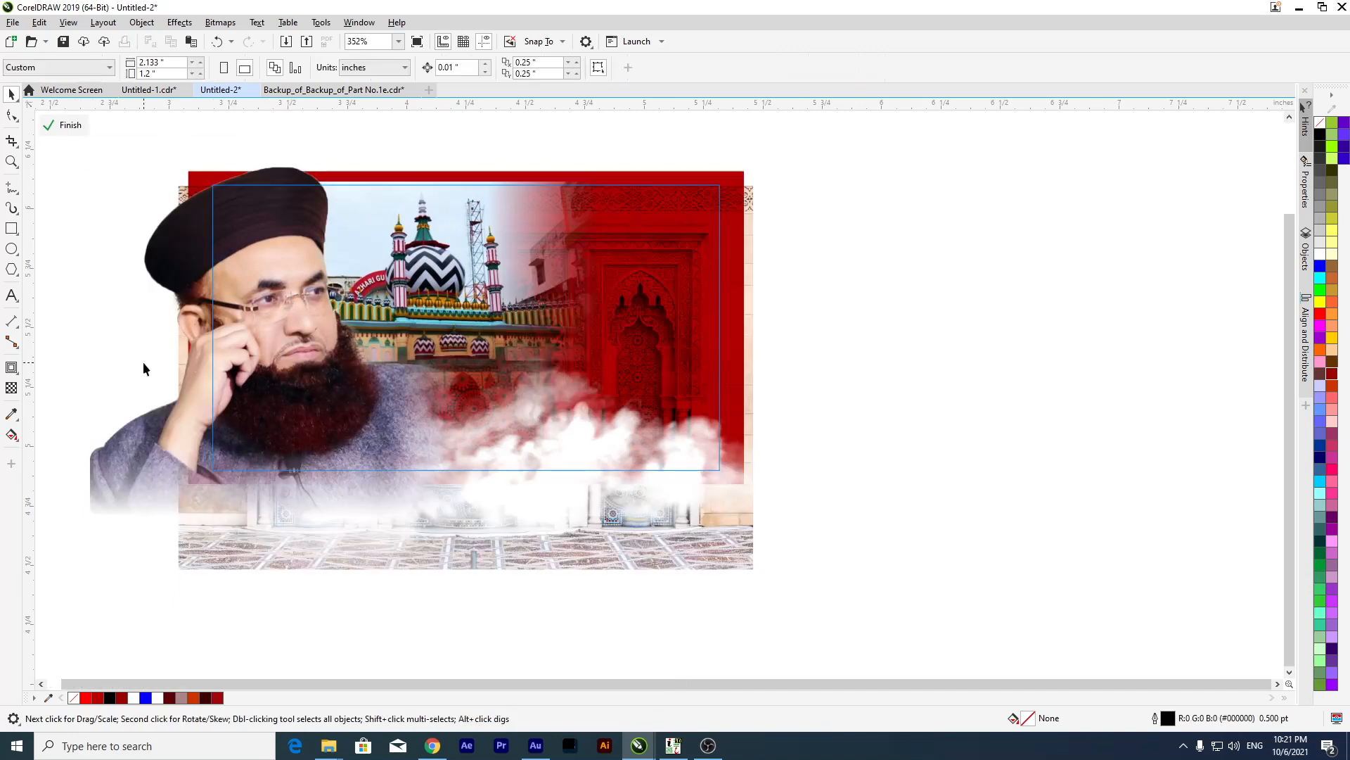
{"action": "left_click", "coordinate": [149, 455]}
{"action": "key", "text": "Right"}
{"action": "key", "text": "Right"}
{"action": "left_click", "coordinate": [68, 127]}
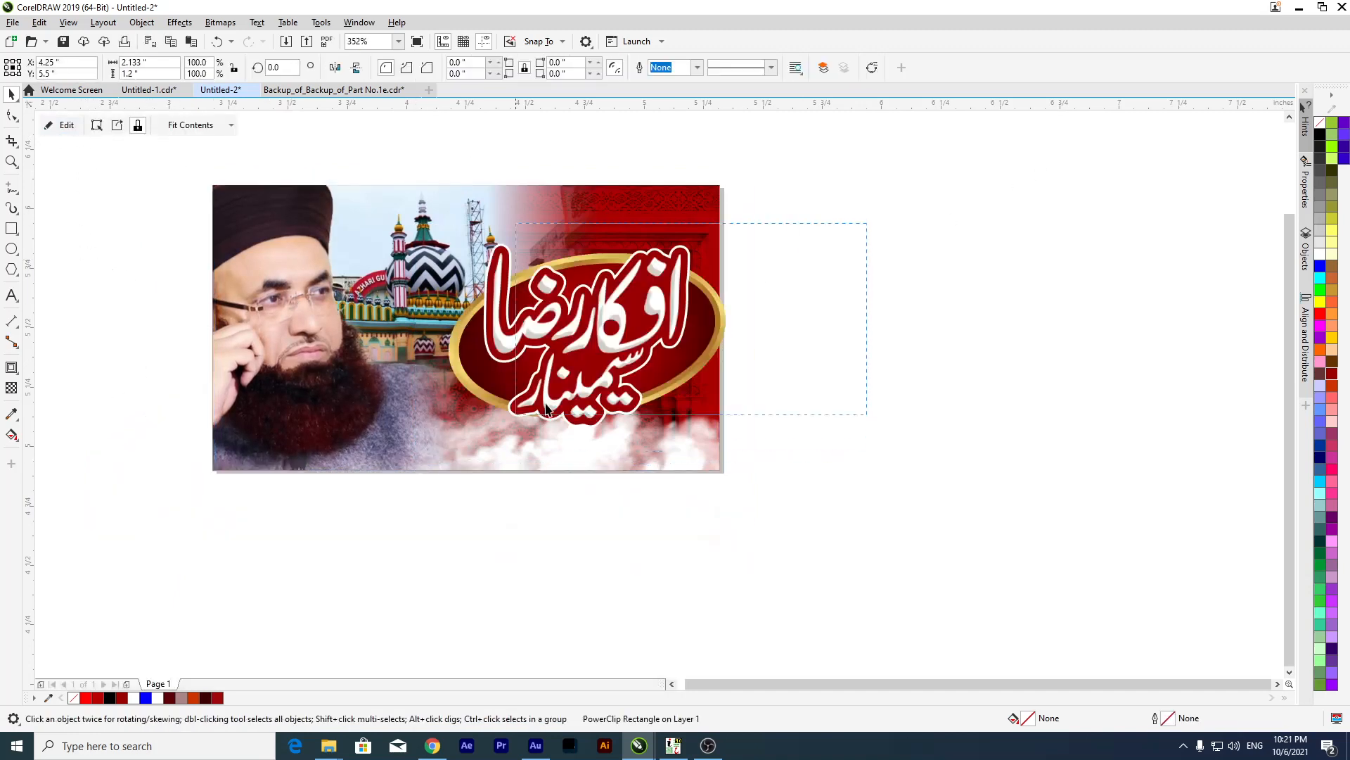
{"action": "left_click", "coordinate": [813, 316]}
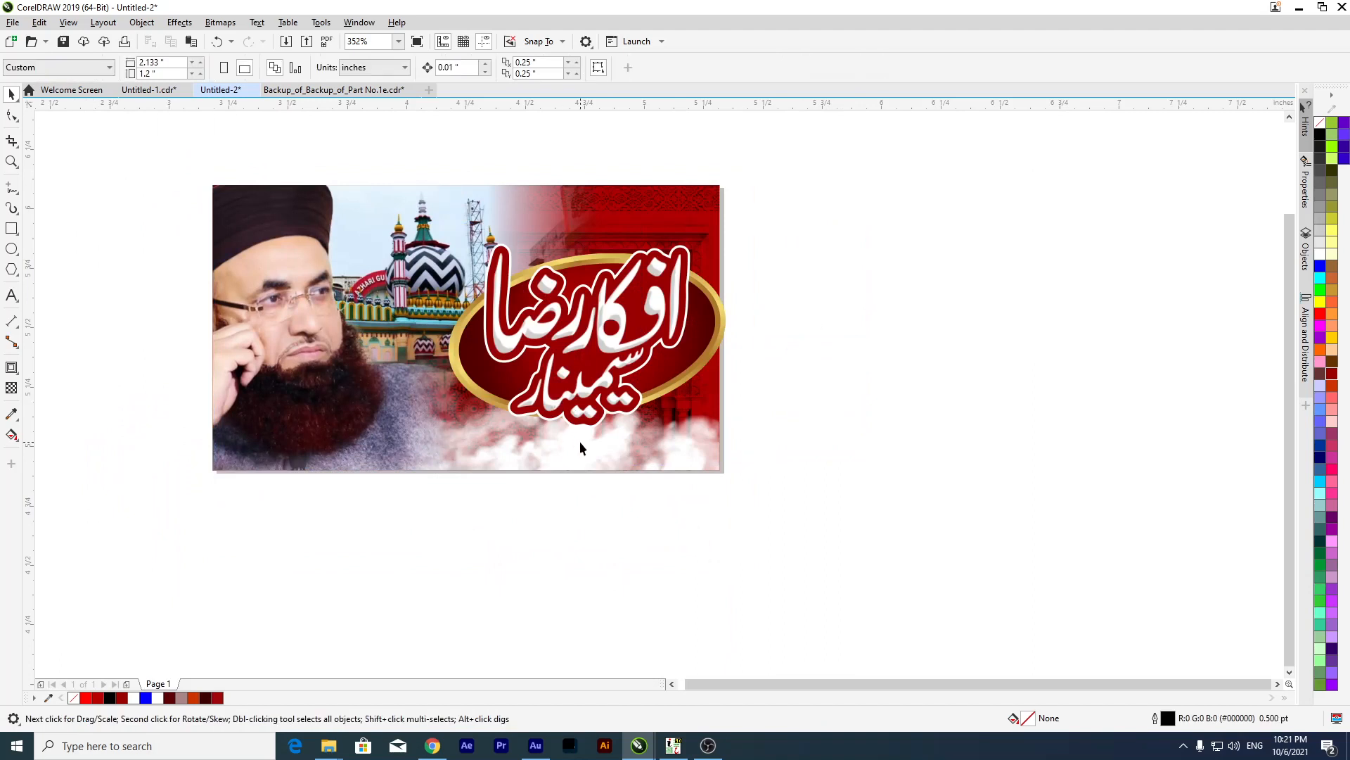
Delete the smoke from the background frame's contents and finish editing the frame.
{"action": "double_click", "coordinate": [540, 464]}
{"action": "key", "text": "Delete"}
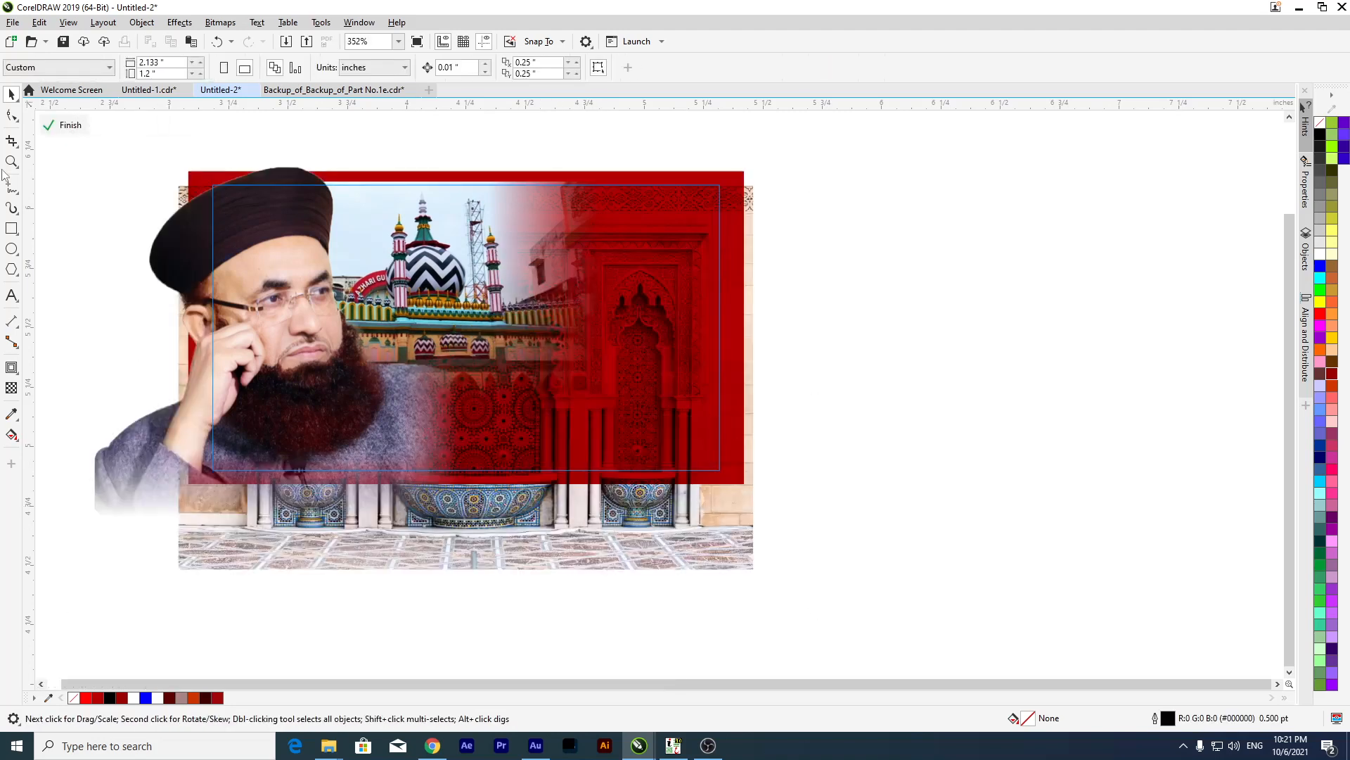
{"action": "left_click", "coordinate": [62, 126]}
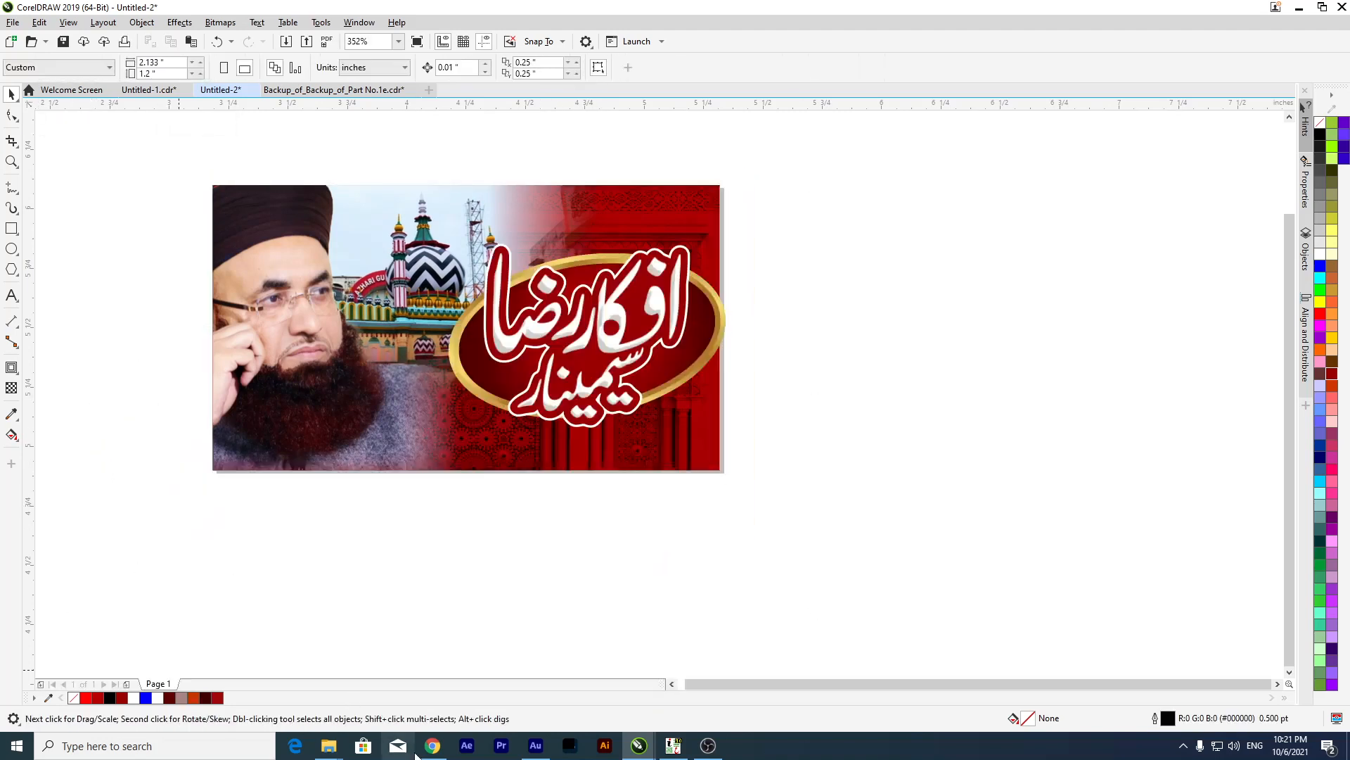
Switch to Chrome and search Google Images for "red background" in a new tab.
{"action": "left_click", "coordinate": [432, 746]}
{"action": "left_click", "coordinate": [694, 11]}
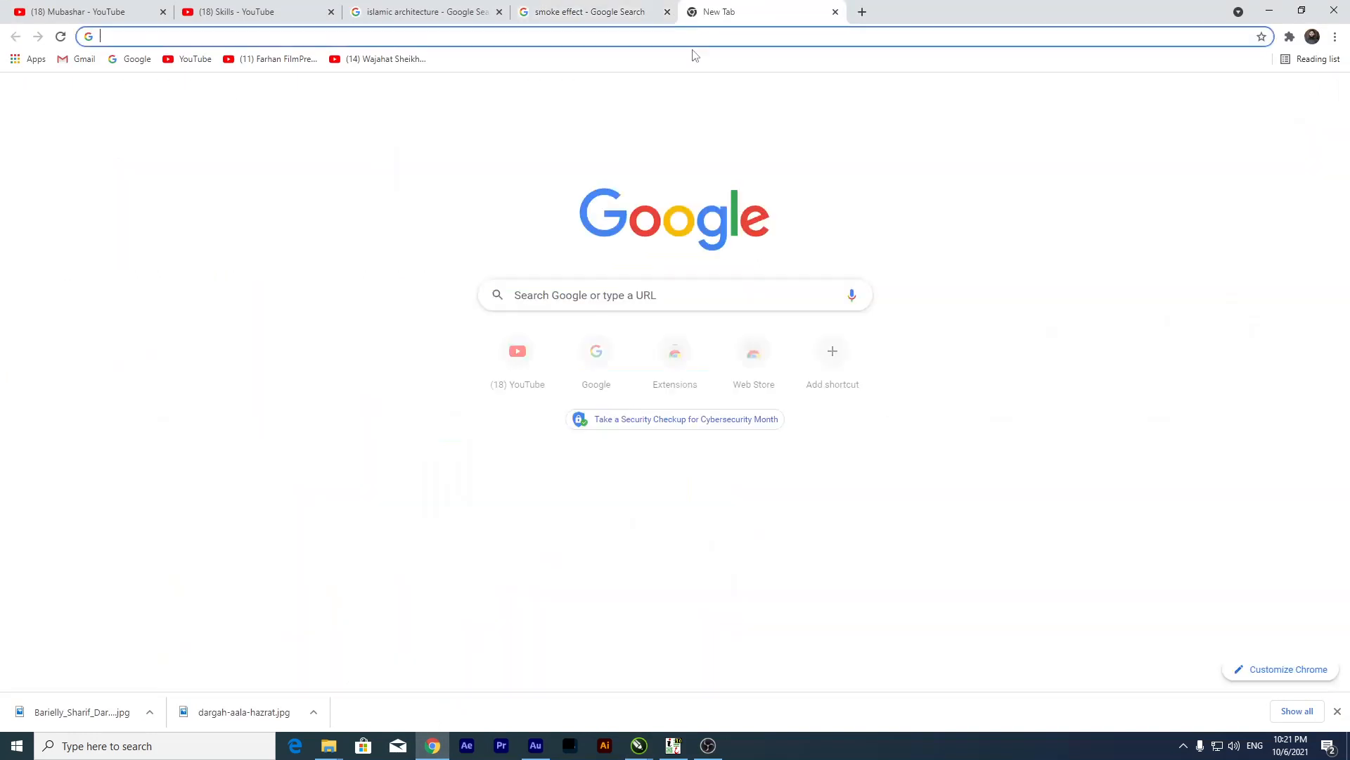
{"action": "left_click", "coordinate": [685, 36]}
{"action": "type", "text": "g"}
{"action": "key", "text": "Return"}
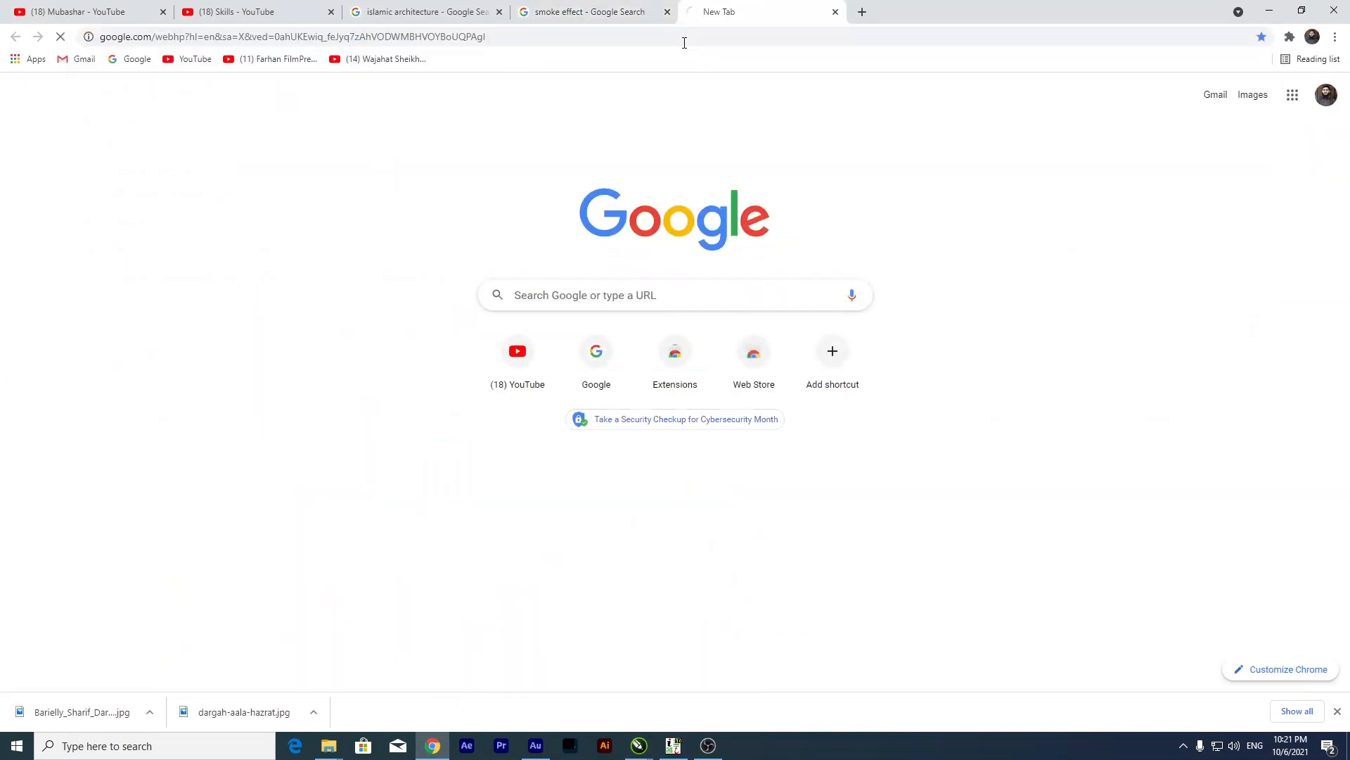
{"action": "type", "text": "red"}
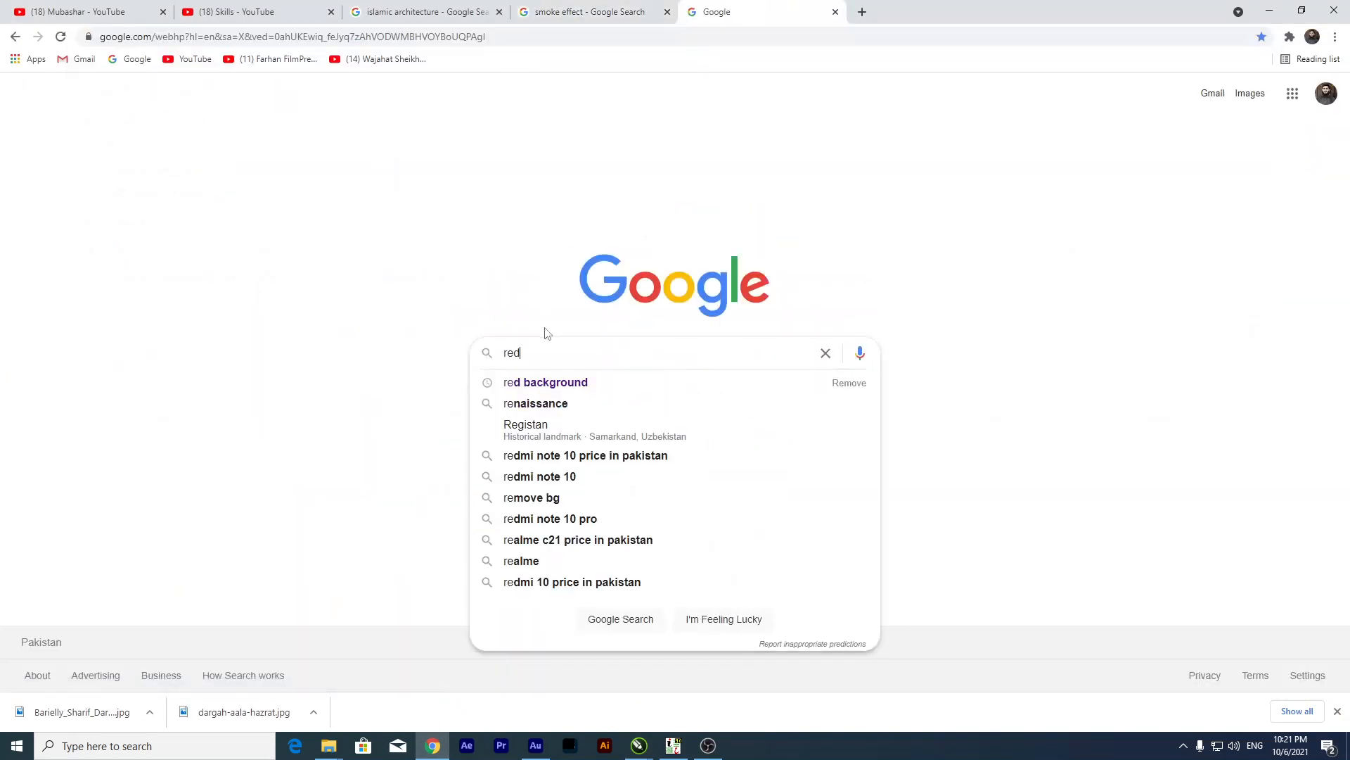
{"action": "key", "text": "Down"}
{"action": "key", "text": "Return"}
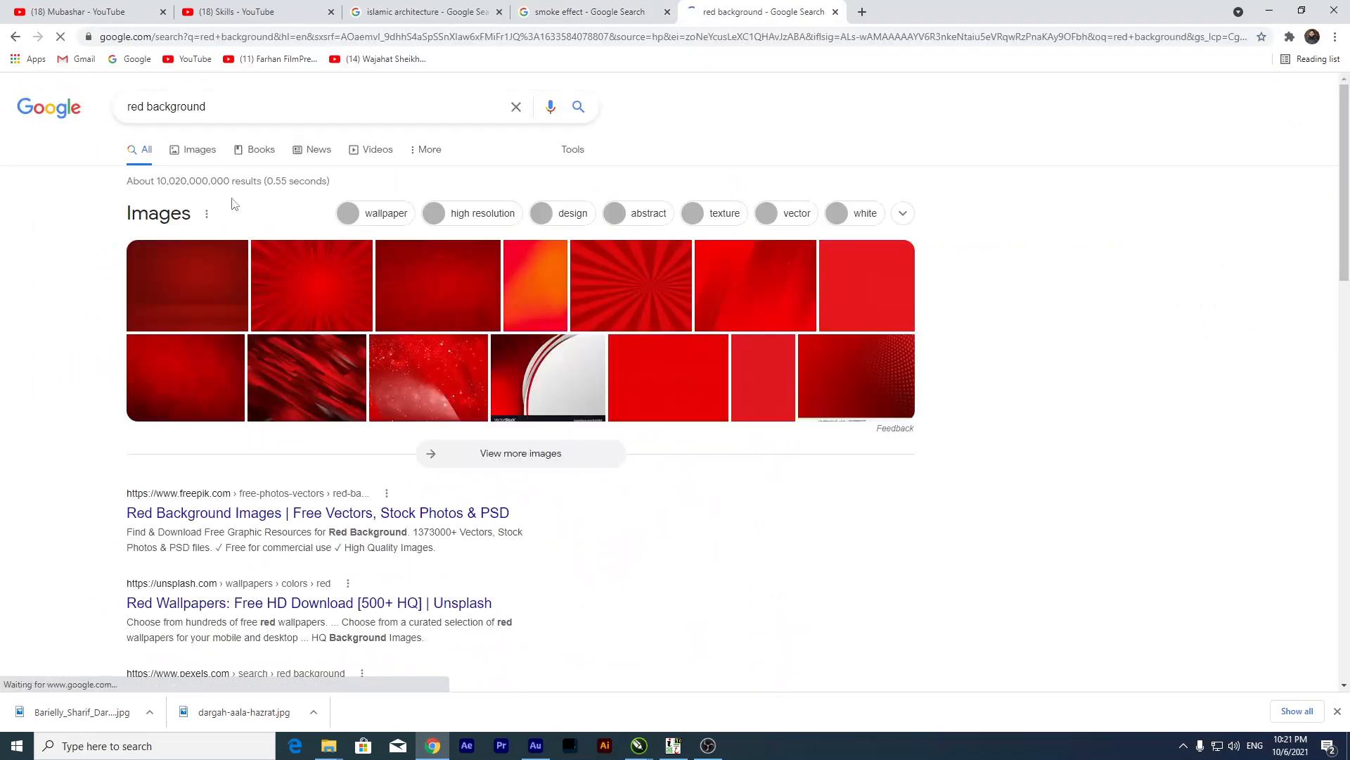
{"action": "left_click", "coordinate": [194, 149]}
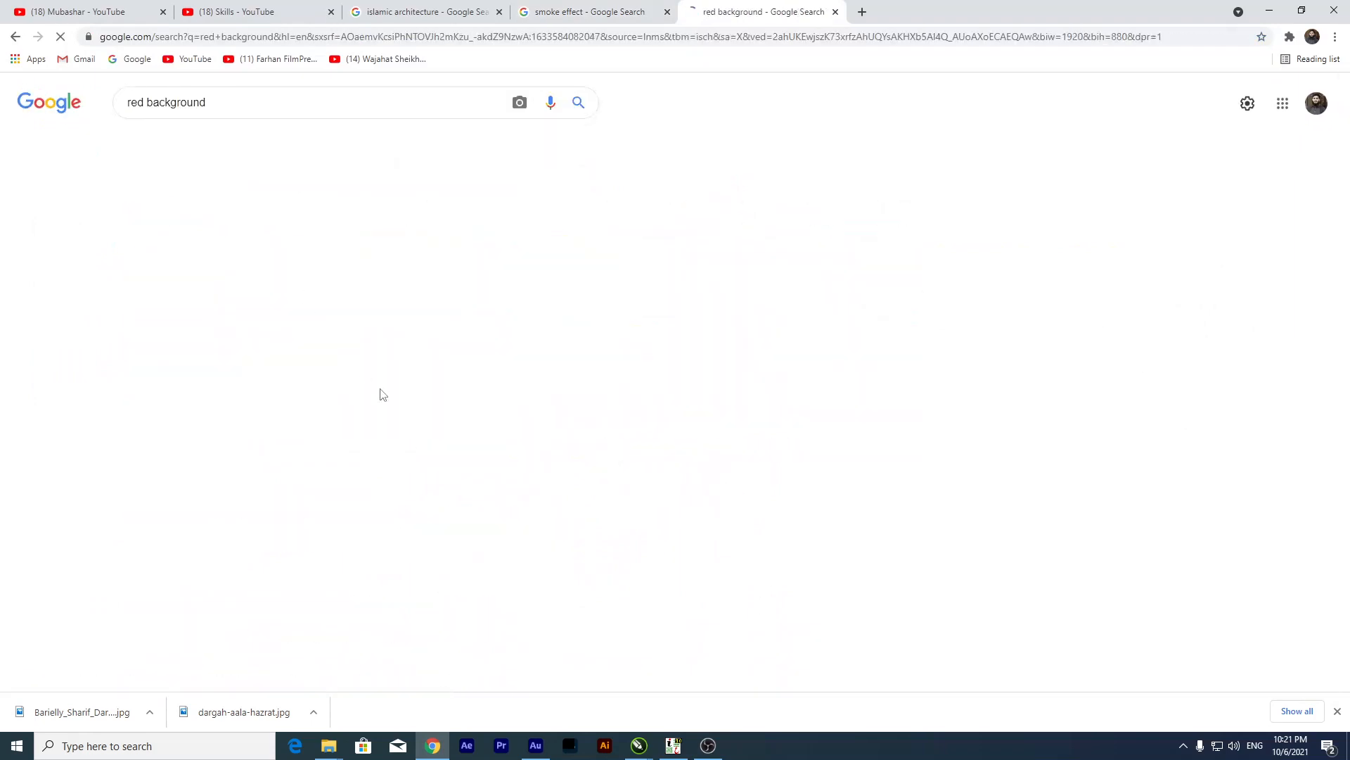
Browse the red background images and preview the Pngtree golden-wave picture and the Lovepik Red Gold Background.
{"action": "scroll", "coordinate": [498, 421], "scroll_direction": "down", "scroll_amount": 2}
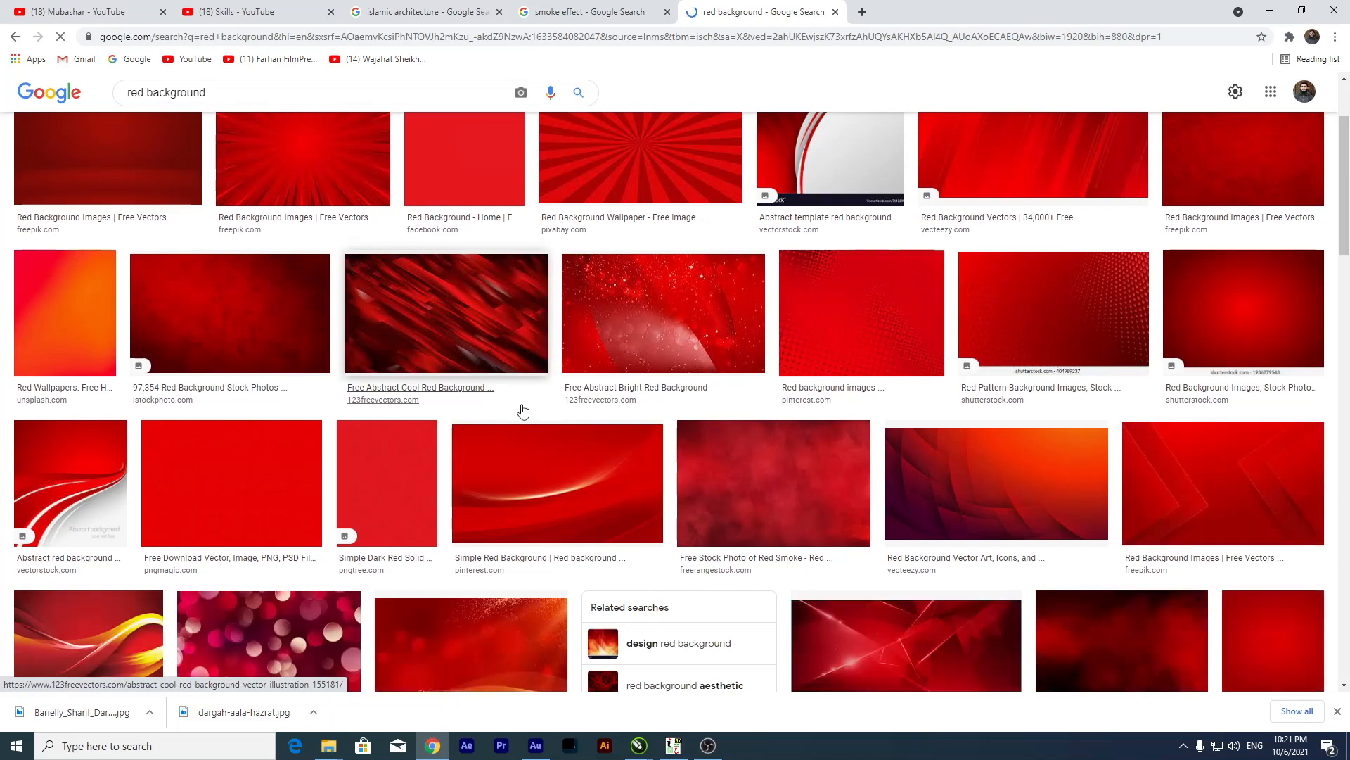
{"action": "scroll", "coordinate": [535, 394], "scroll_direction": "down", "scroll_amount": 2}
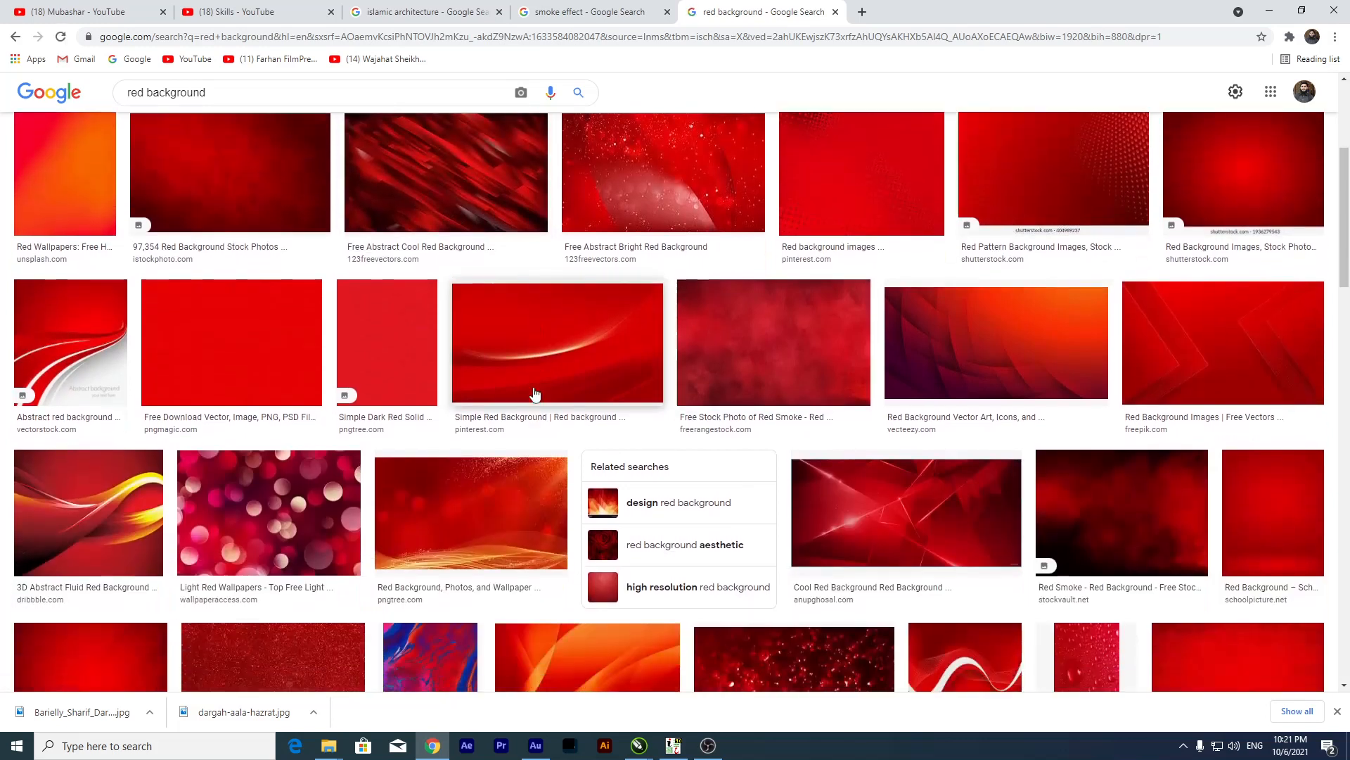
{"action": "scroll", "coordinate": [330, 416], "scroll_direction": "down", "scroll_amount": 3}
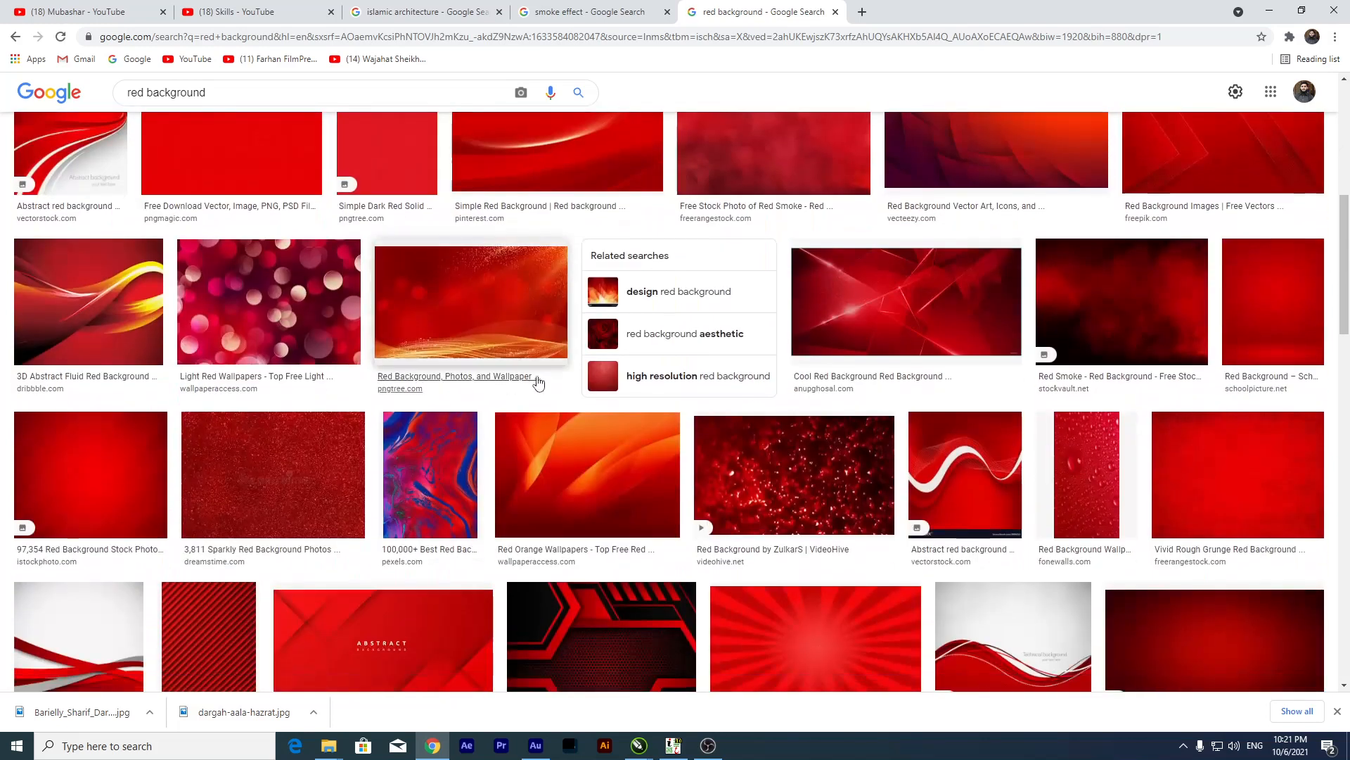
{"action": "left_click", "coordinate": [431, 324]}
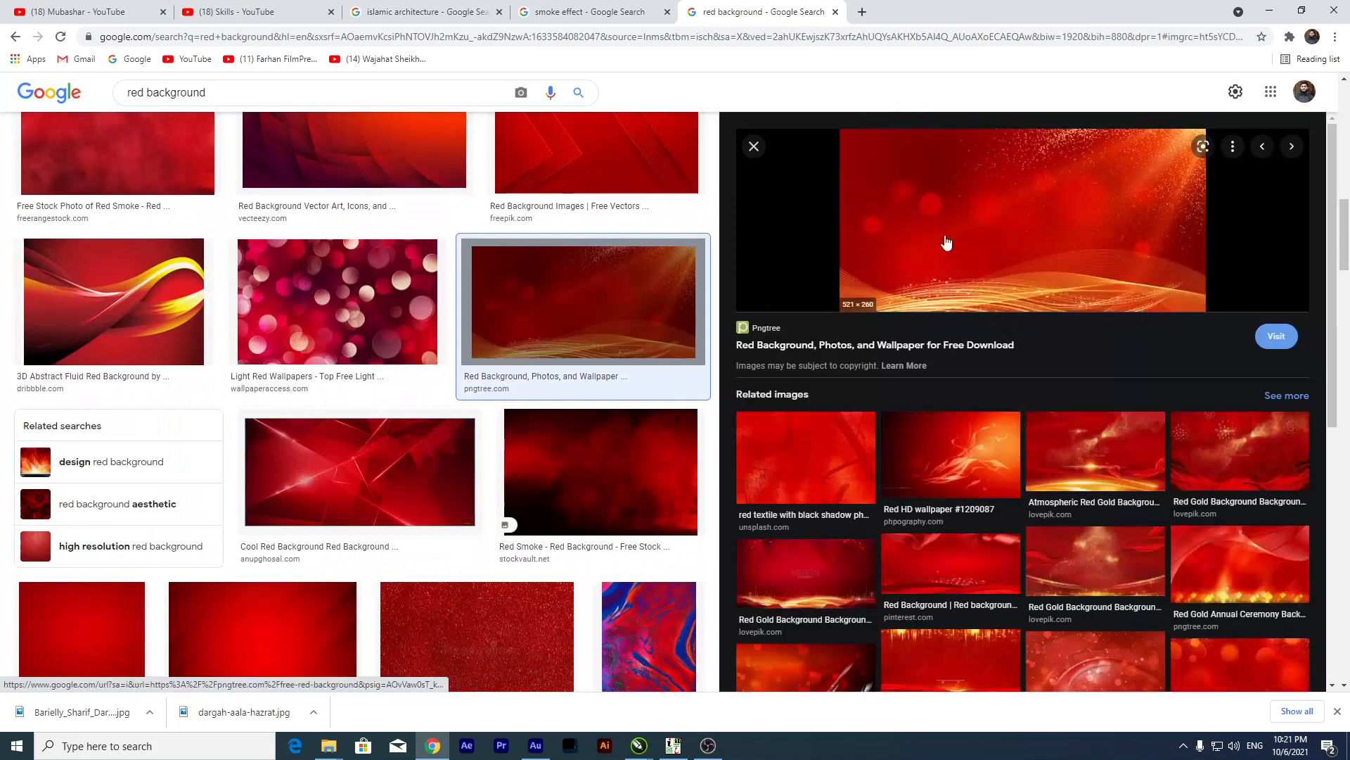
{"action": "left_click", "coordinate": [1297, 505]}
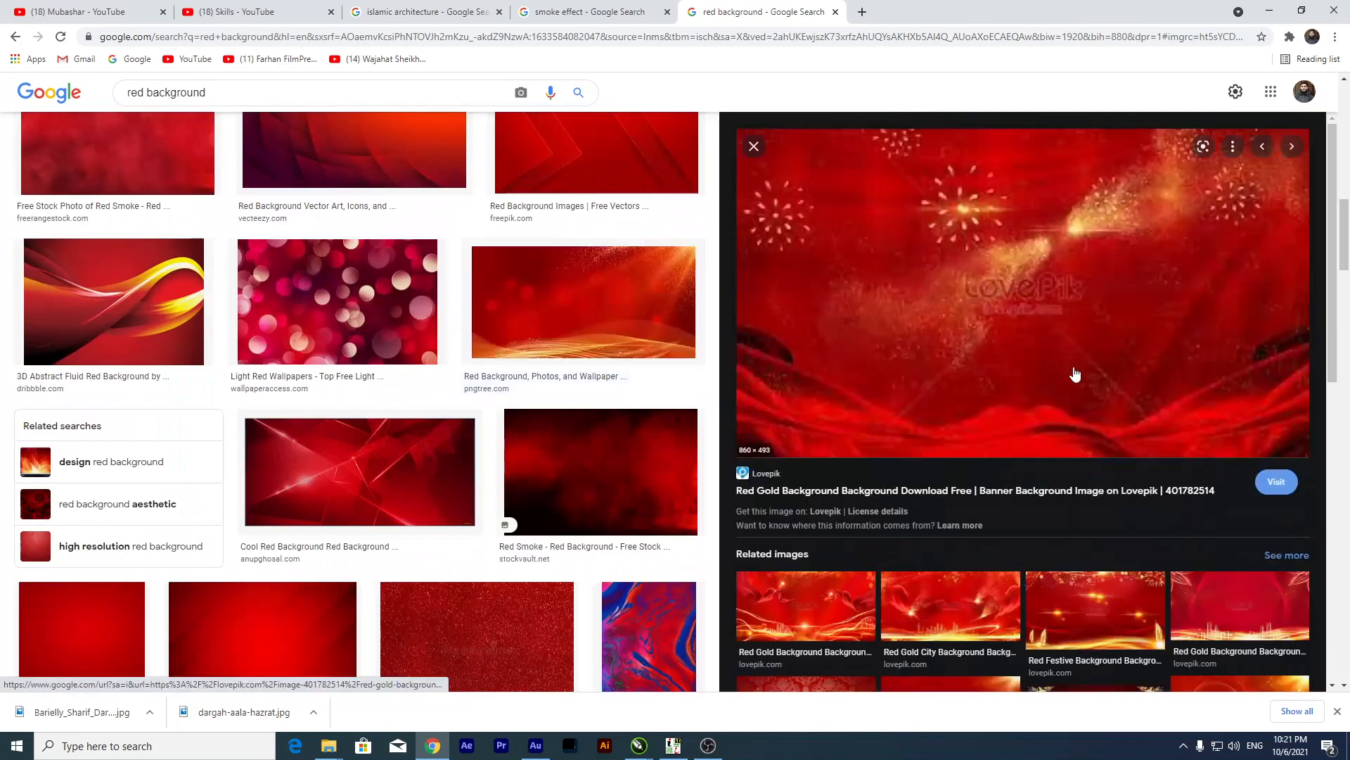
Copy the Lovepik Red Gold Background image, switch to CorelDRAW and paste it into the poster document.
{"action": "right_click", "coordinate": [965, 278]}
{"action": "left_click", "coordinate": [1005, 431]}
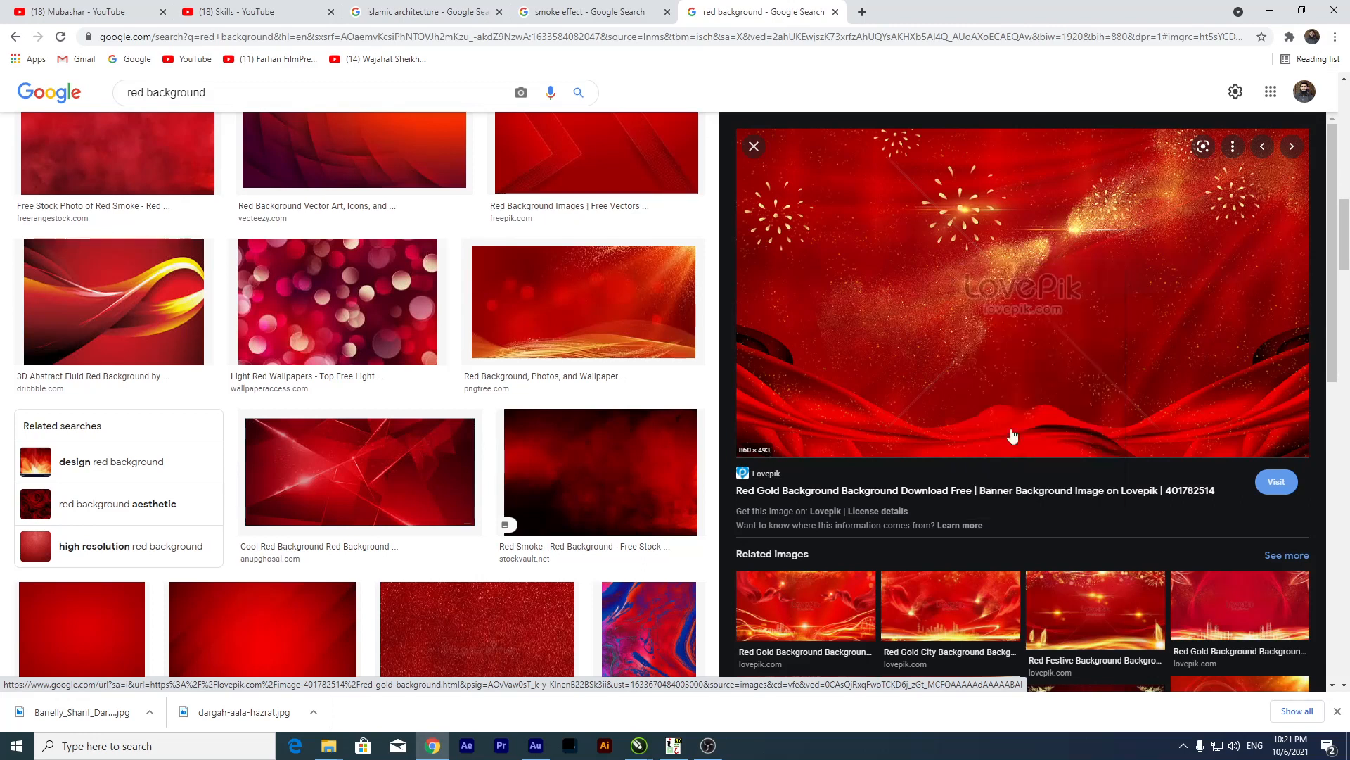
{"action": "left_click", "coordinate": [1265, 8]}
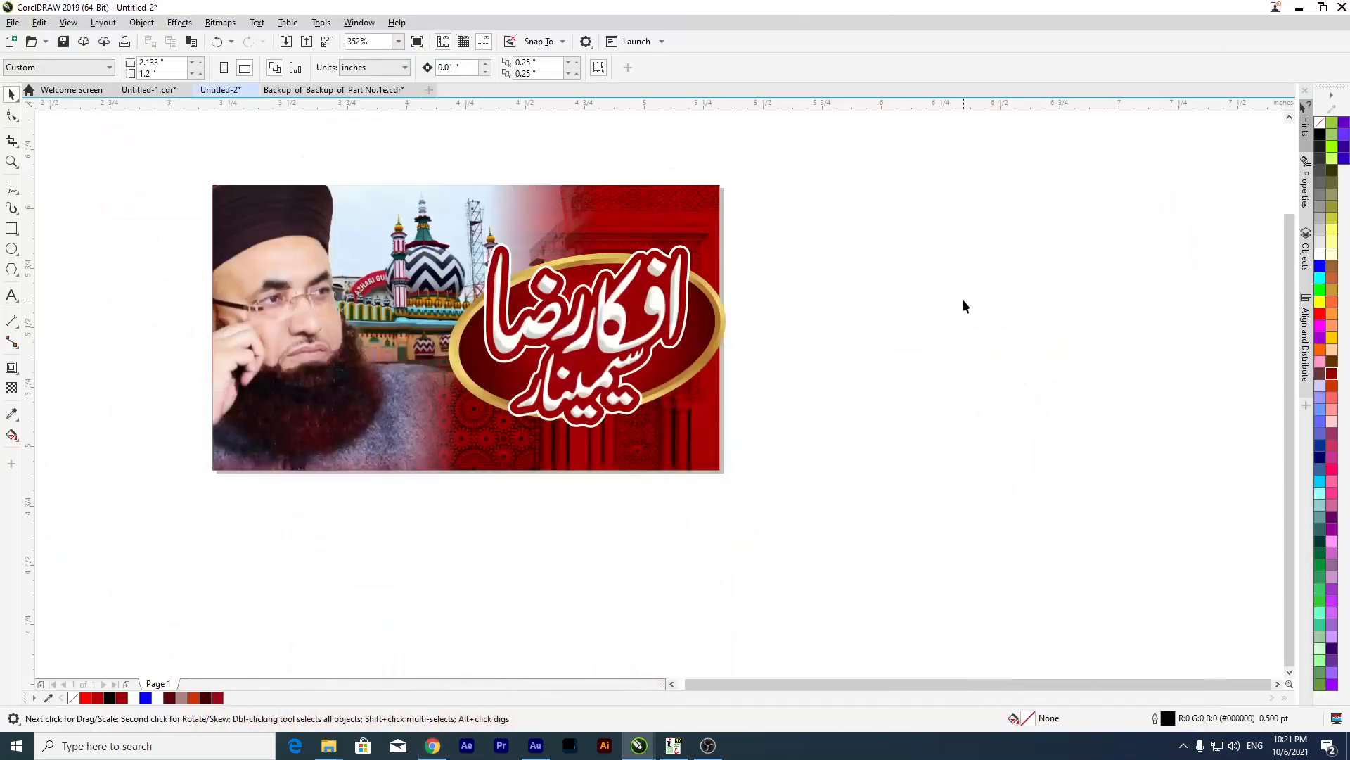
{"action": "key", "text": "ctrl+v"}
{"action": "scroll", "coordinate": [915, 302], "scroll_direction": "down", "scroll_amount": 5}
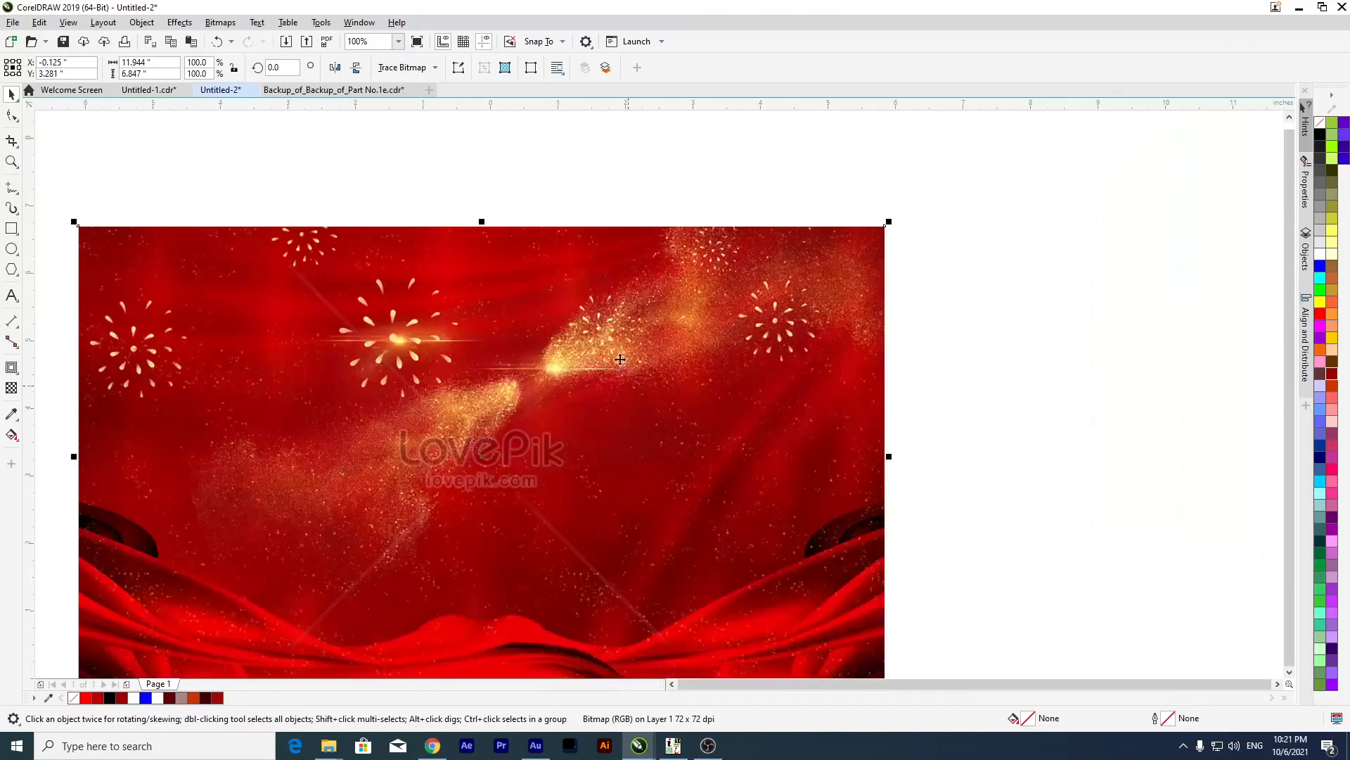
{"action": "scroll", "coordinate": [620, 360], "scroll_direction": "down", "scroll_amount": 5}
Scale the pasted red gold image to about 53% and move it below the poster, clear of the artwork.
{"action": "left_click_drag", "start_coordinate": [697, 287], "coordinate": [650, 314]}
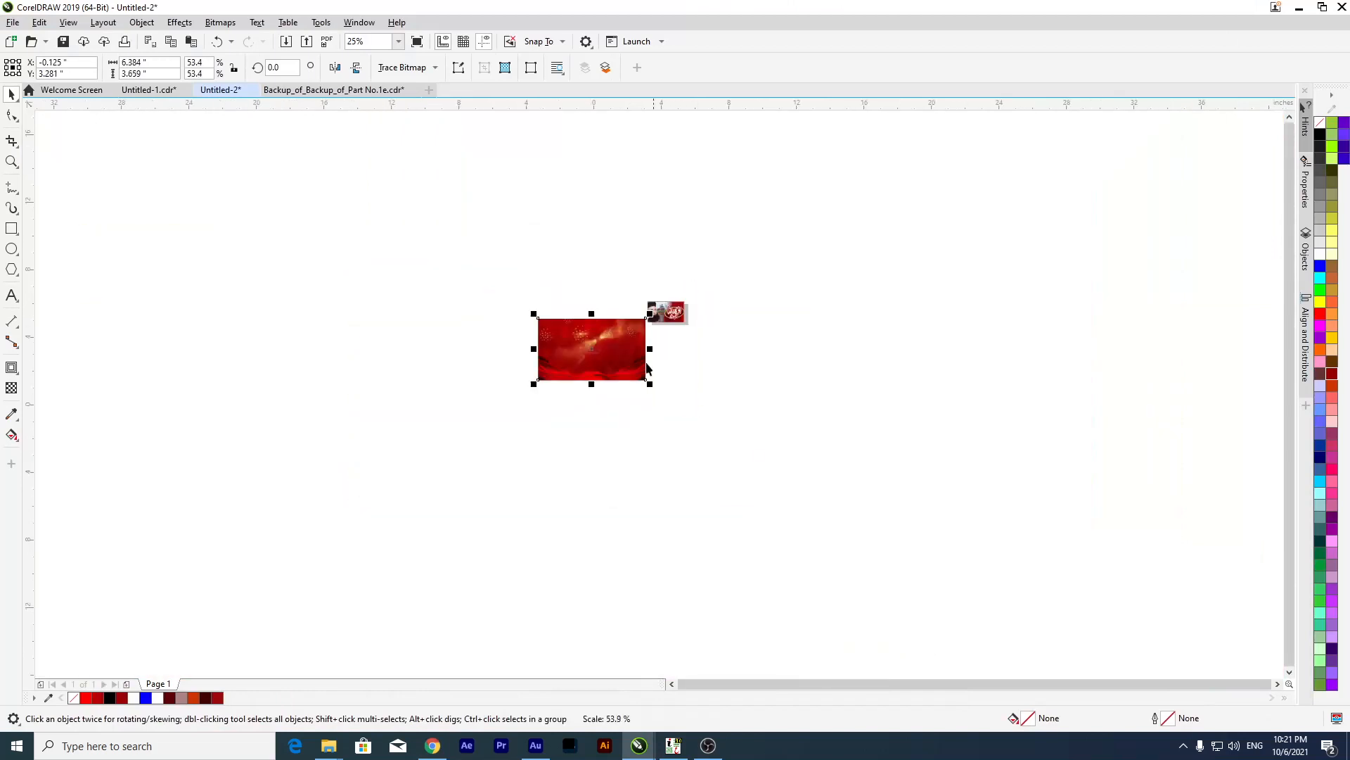
{"action": "scroll", "coordinate": [628, 373], "scroll_direction": "up", "scroll_amount": 2}
{"action": "left_click_drag", "start_coordinate": [605, 356], "coordinate": [609, 433]}
Apply a vertical fountain transparency to the red gold image, fading out its upper part and keeping the curtain folds along the bottom.
{"action": "left_click", "coordinate": [11, 387]}
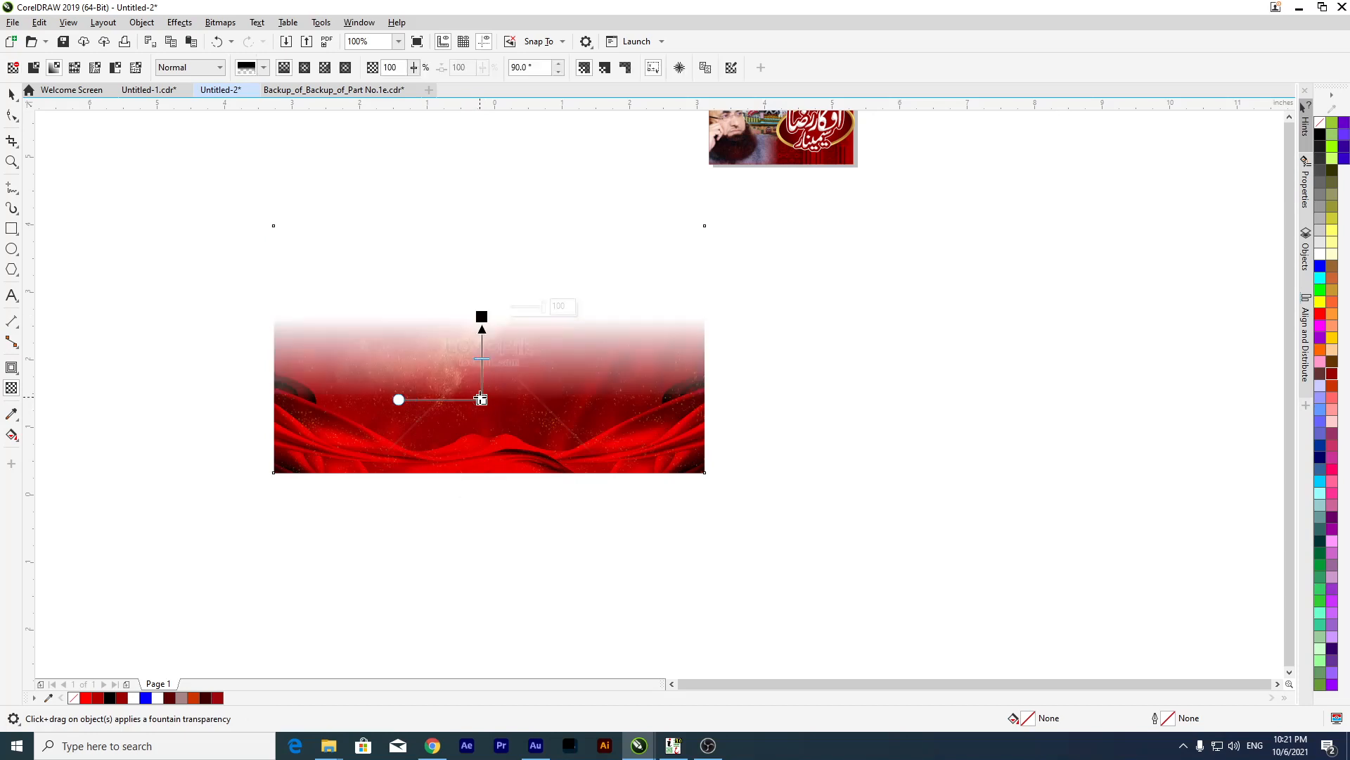
{"action": "mouse_move", "coordinate": [482, 414]}
{"action": "left_mouse_down"}
{"action": "mouse_move", "coordinate": [482, 425]}
{"action": "mouse_move", "coordinate": [480, 404]}
{"action": "left_mouse_up"}
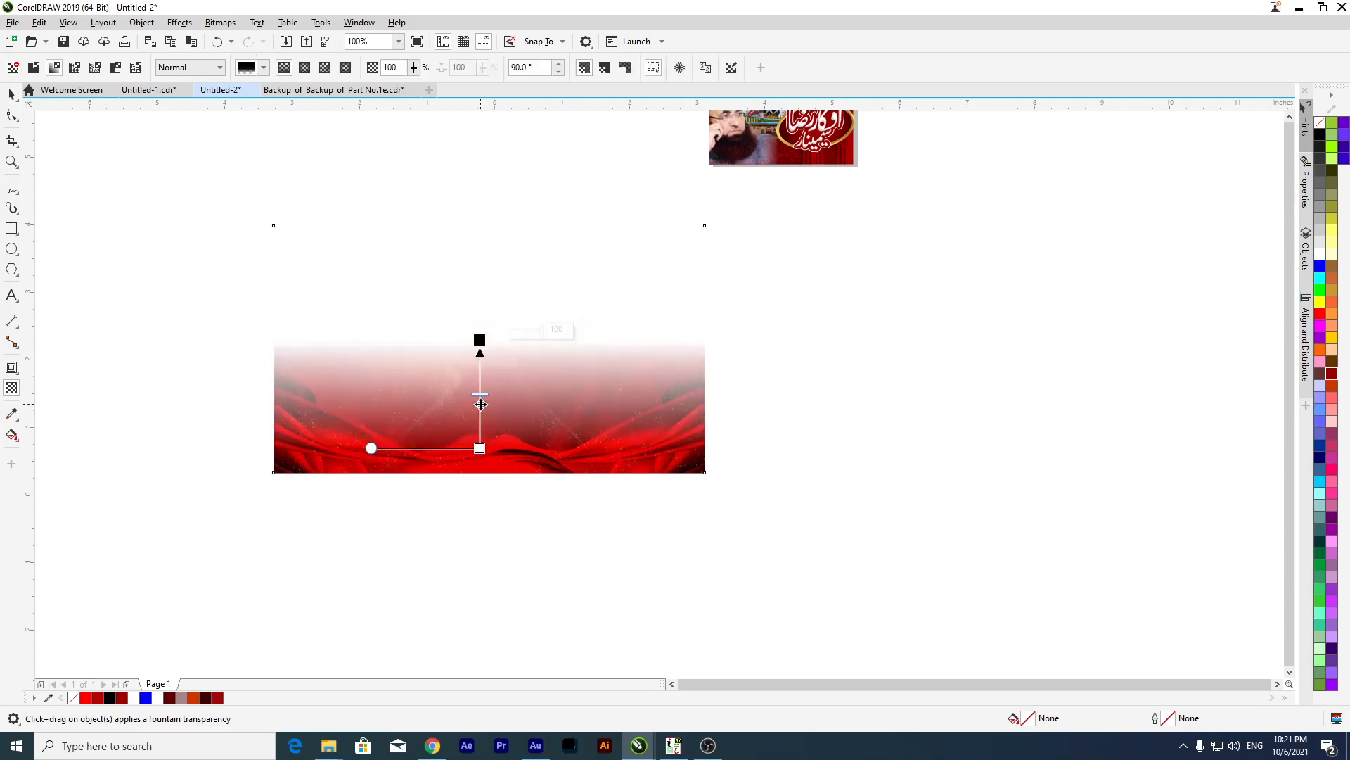
{"action": "left_click", "coordinate": [12, 94]}
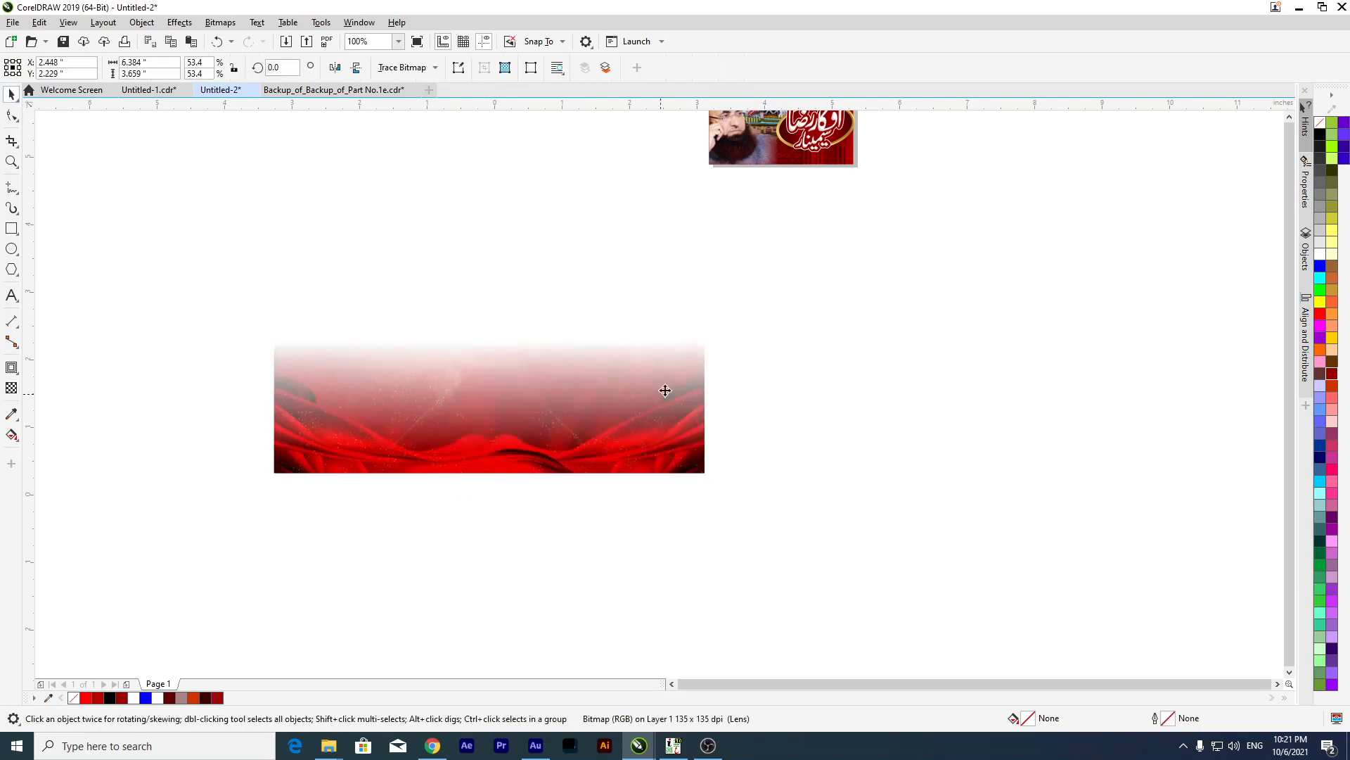
Scale the faded curtain image to about 18.3% and place it over the poster so the folds span its bottom edge.
{"action": "left_click_drag", "start_coordinate": [663, 389], "coordinate": [834, 385]}
{"action": "left_click_drag", "start_coordinate": [878, 219], "coordinate": [846, 277]}
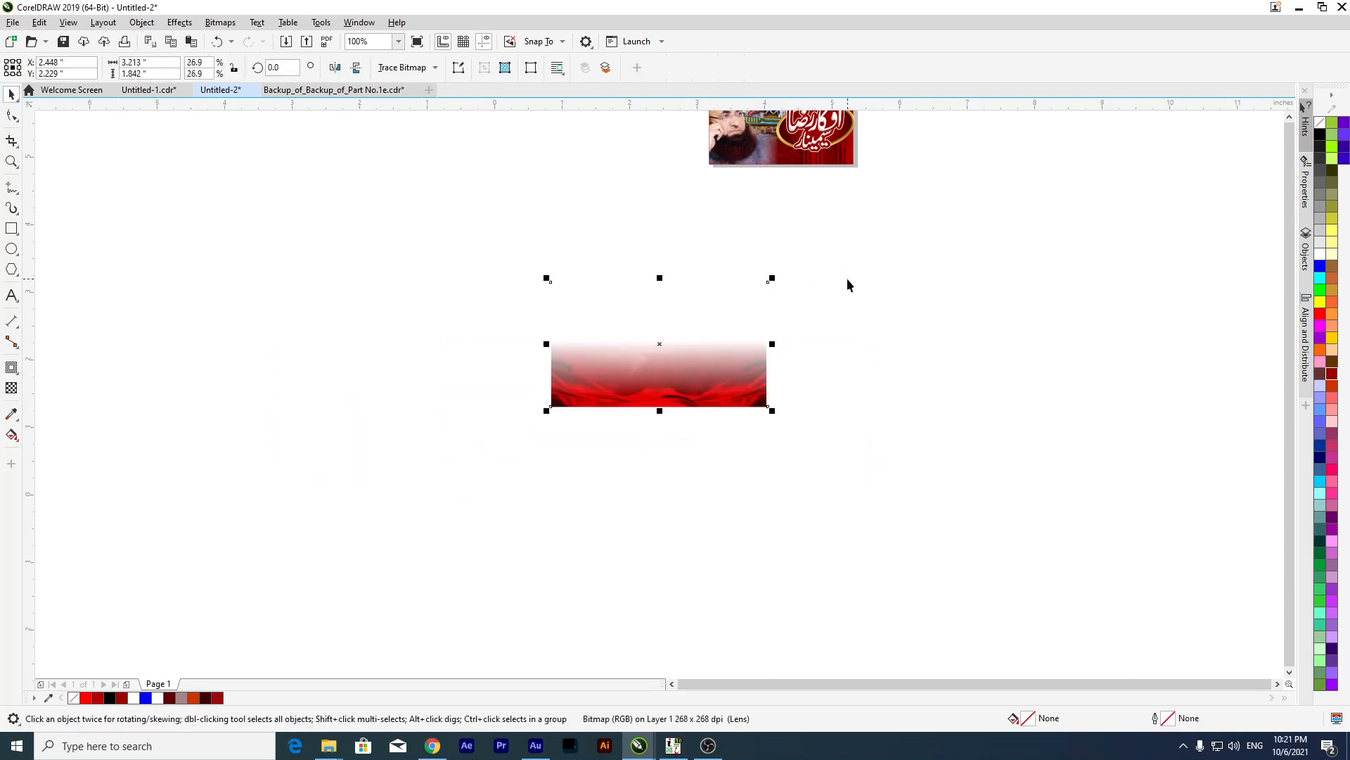
{"action": "scroll", "coordinate": [766, 295], "scroll_direction": "up", "scroll_amount": 2}
{"action": "scroll", "coordinate": [646, 321], "scroll_direction": "down", "scroll_amount": 3}
{"action": "left_click_drag", "start_coordinate": [645, 471], "coordinate": [717, 374]}
{"action": "scroll", "coordinate": [767, 299], "scroll_direction": "up", "scroll_amount": 5}
{"action": "left_click_drag", "start_coordinate": [805, 331], "coordinate": [659, 413]}
{"action": "left_click_drag", "start_coordinate": [501, 534], "coordinate": [575, 280]}
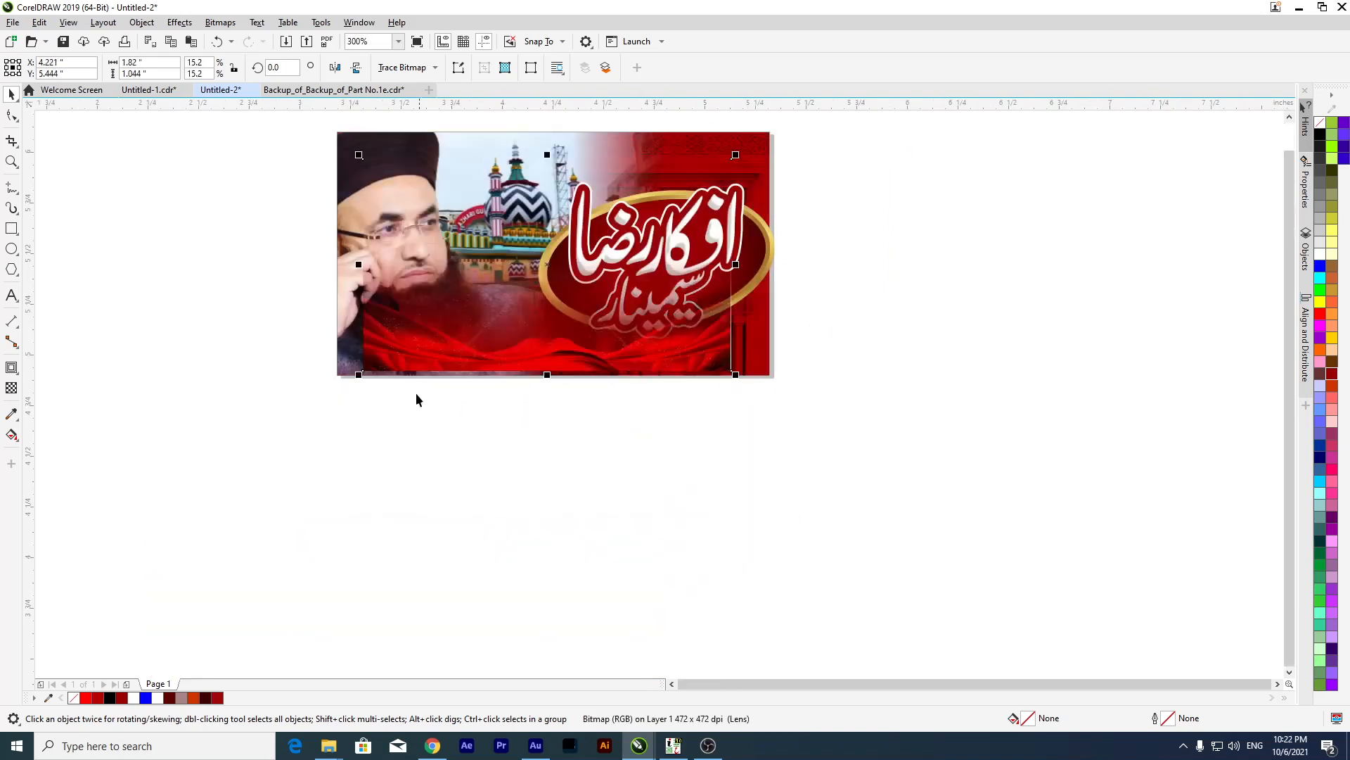
{"action": "left_click_drag", "start_coordinate": [363, 371], "coordinate": [325, 406]}
PowerClip the faded curtain image inside the poster's background frame.
{"action": "right_click", "coordinate": [361, 391]}
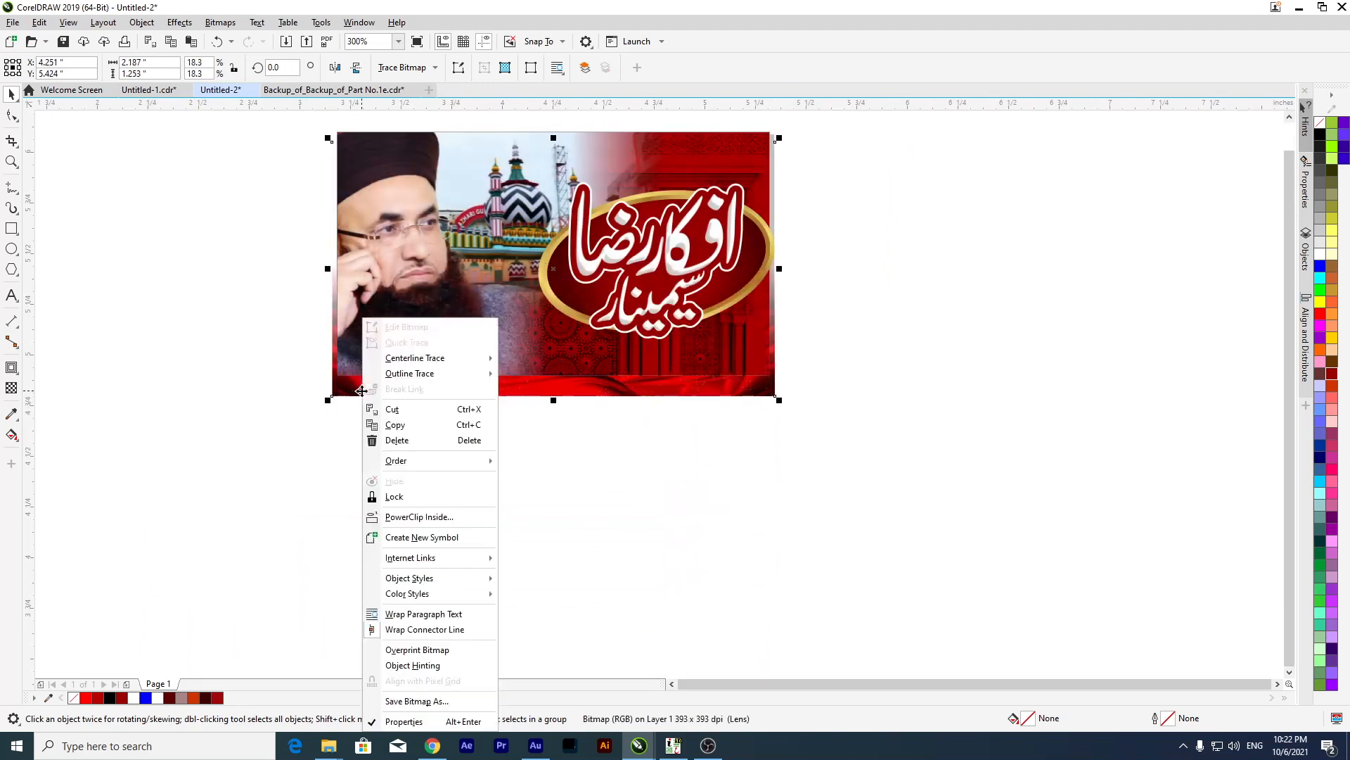
{"action": "left_click", "coordinate": [440, 516]}
{"action": "left_click", "coordinate": [735, 343]}
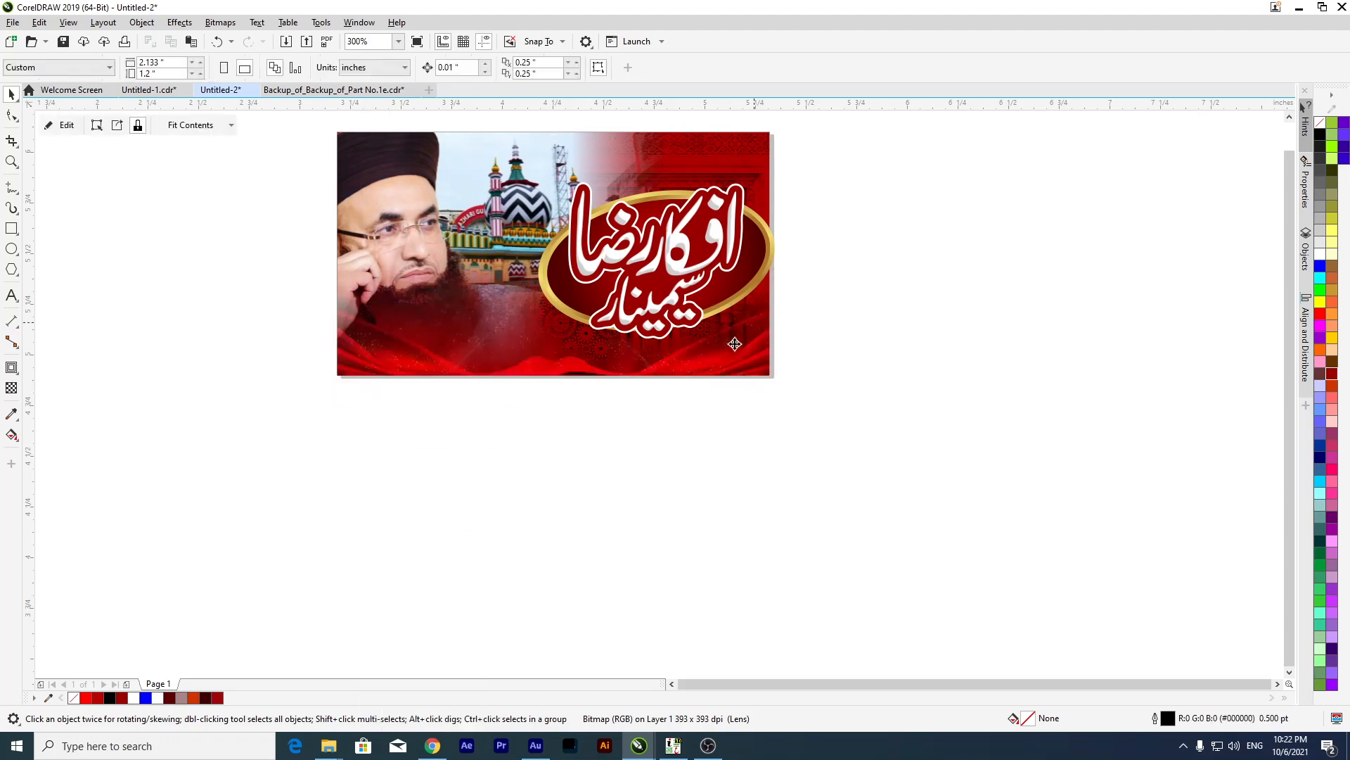
{"action": "left_click", "coordinate": [431, 361], "text": "ctrl"}
{"action": "left_click", "coordinate": [347, 392]}
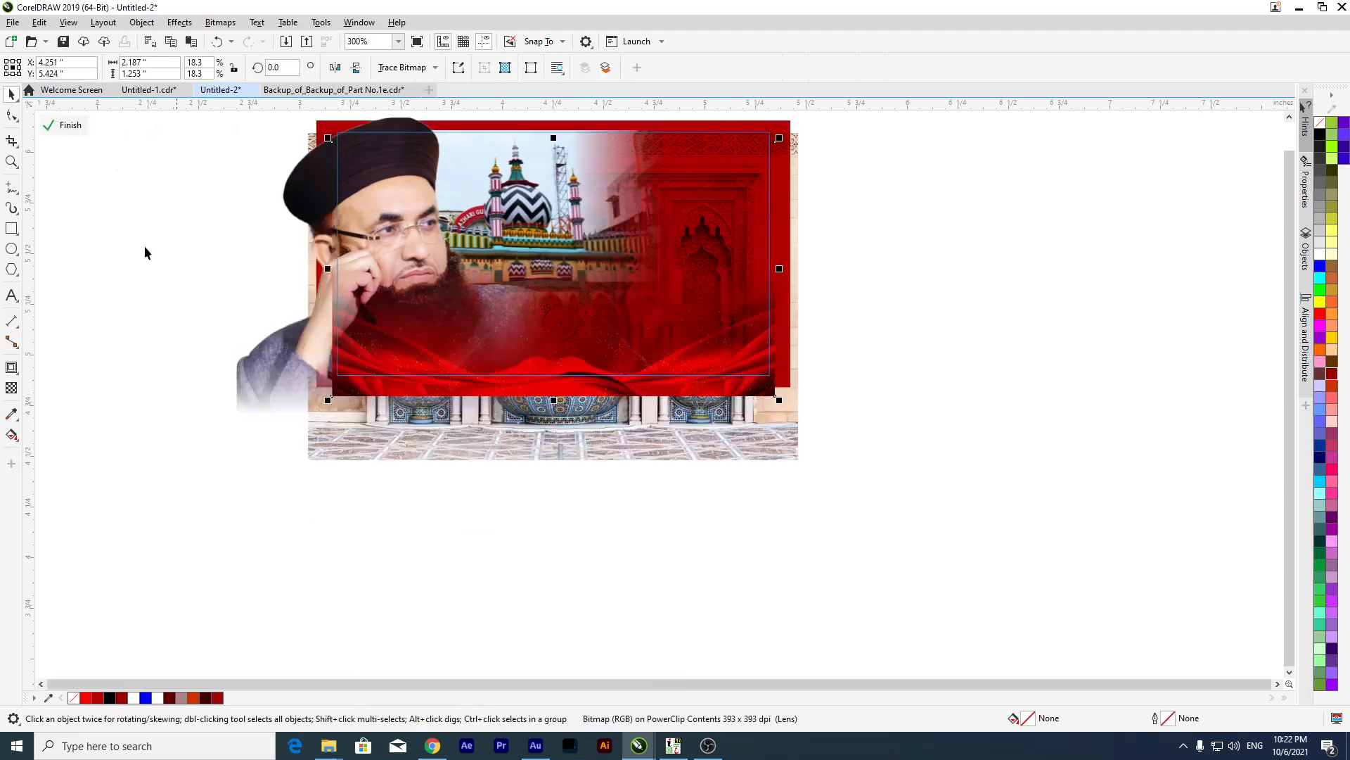
{"action": "left_click", "coordinate": [70, 126]}
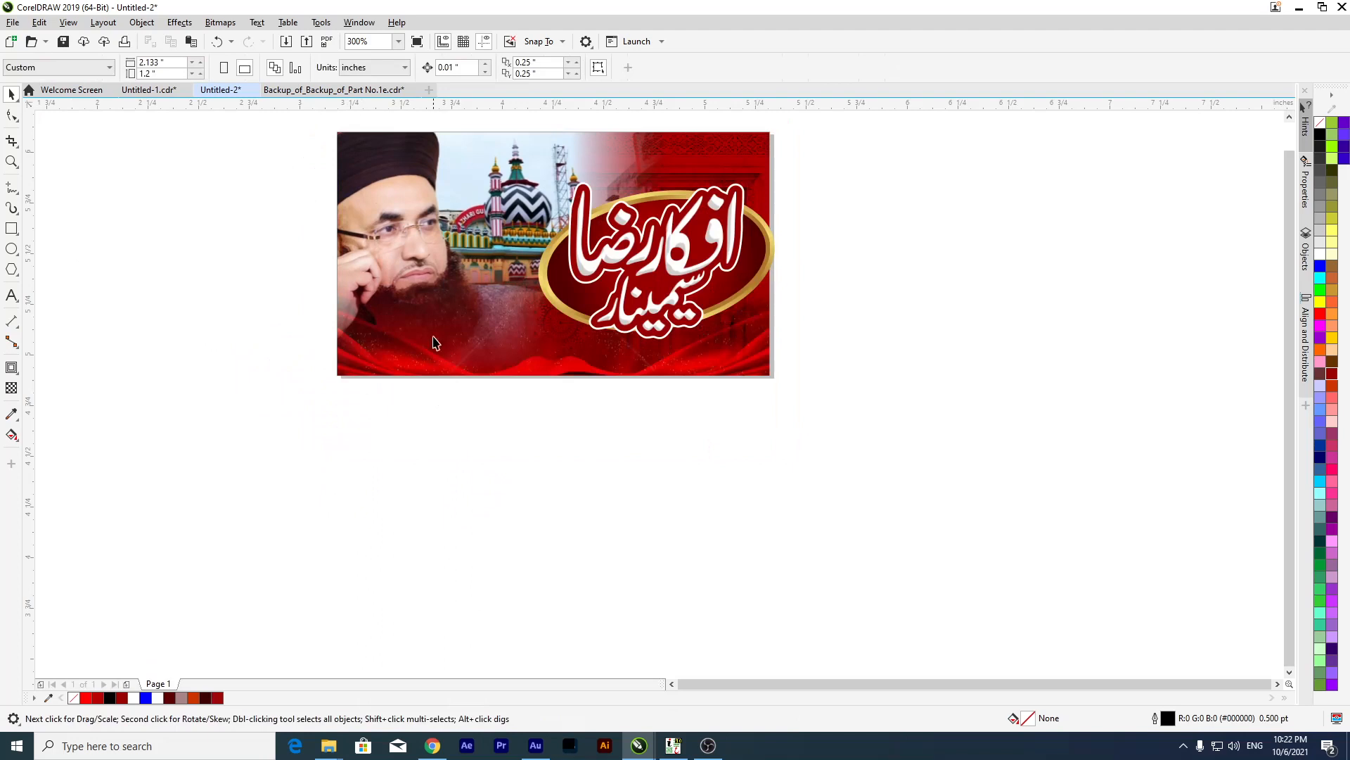
Nudge the curtain image slightly up inside the background frame's contents and finish editing the frame.
{"action": "left_click", "coordinate": [418, 357]}
{"action": "left_click", "coordinate": [379, 389], "text": "ctrl"}
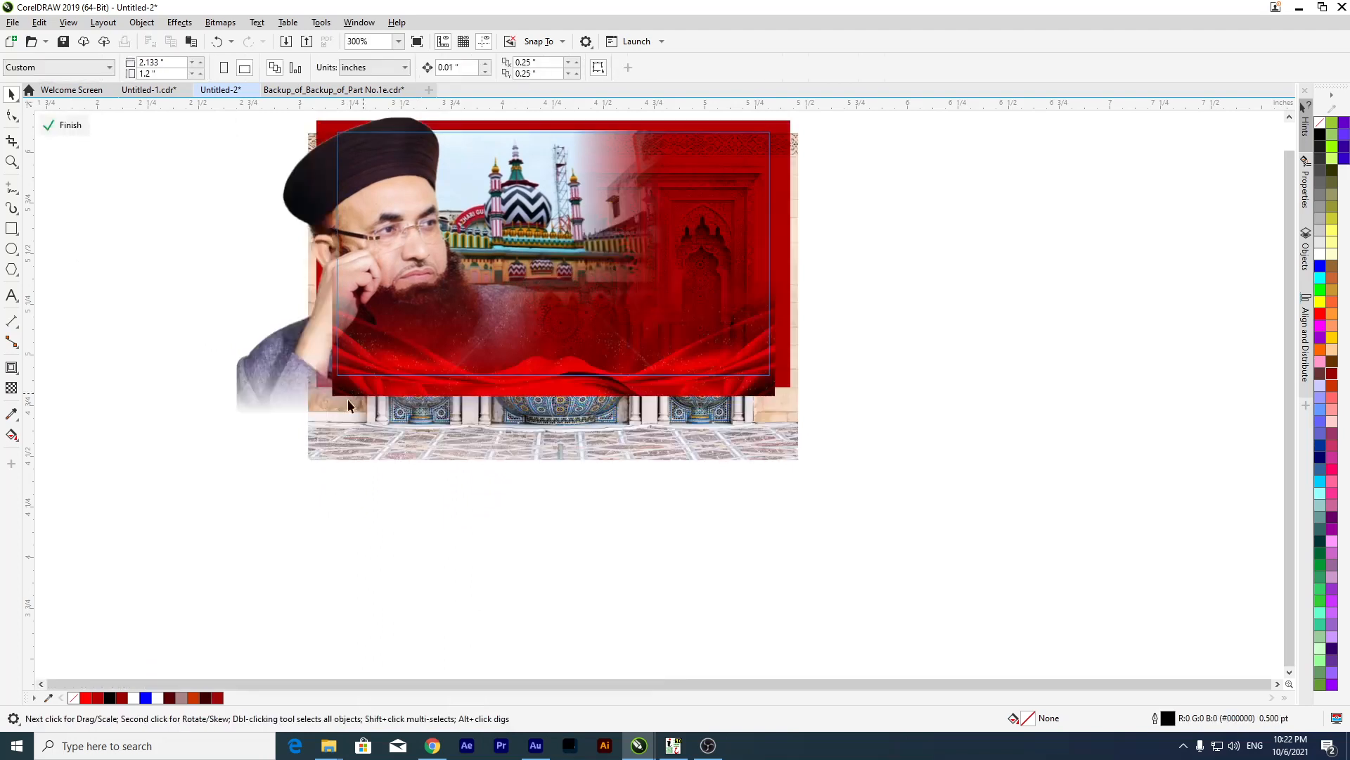
{"action": "left_click", "coordinate": [392, 391]}
{"action": "key", "text": "Down"}
{"action": "key", "text": "Down"}
{"action": "key", "text": "Down"}
{"action": "key", "text": "Down"}
{"action": "key", "text": "Down"}
{"action": "key", "text": "Down"}
{"action": "key", "text": "Down"}
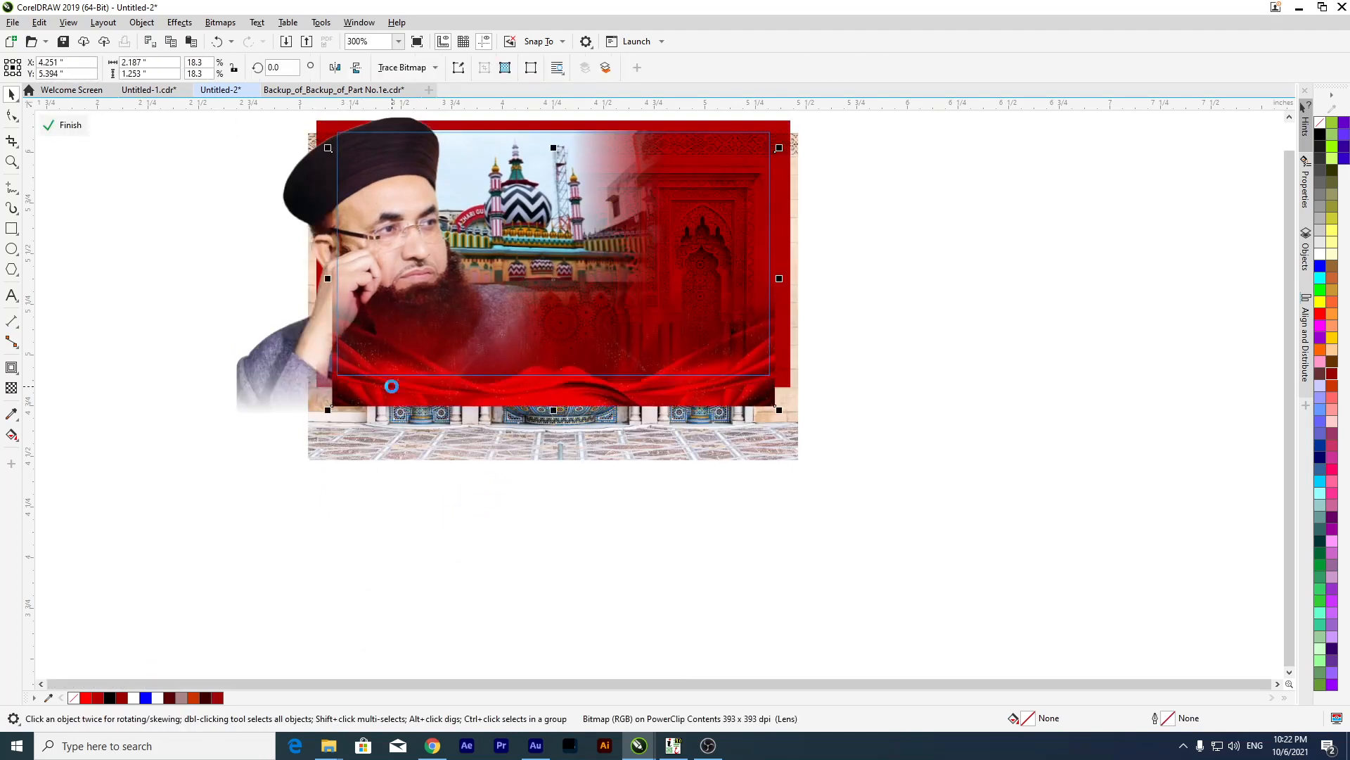
{"action": "key", "text": "Up"}
{"action": "key", "text": "Up"}
{"action": "key", "text": "Up"}
{"action": "key", "text": "Up"}
{"action": "key", "text": "Up"}
{"action": "key", "text": "Up"}
{"action": "key", "text": "Up"}
{"action": "key", "text": "Up"}
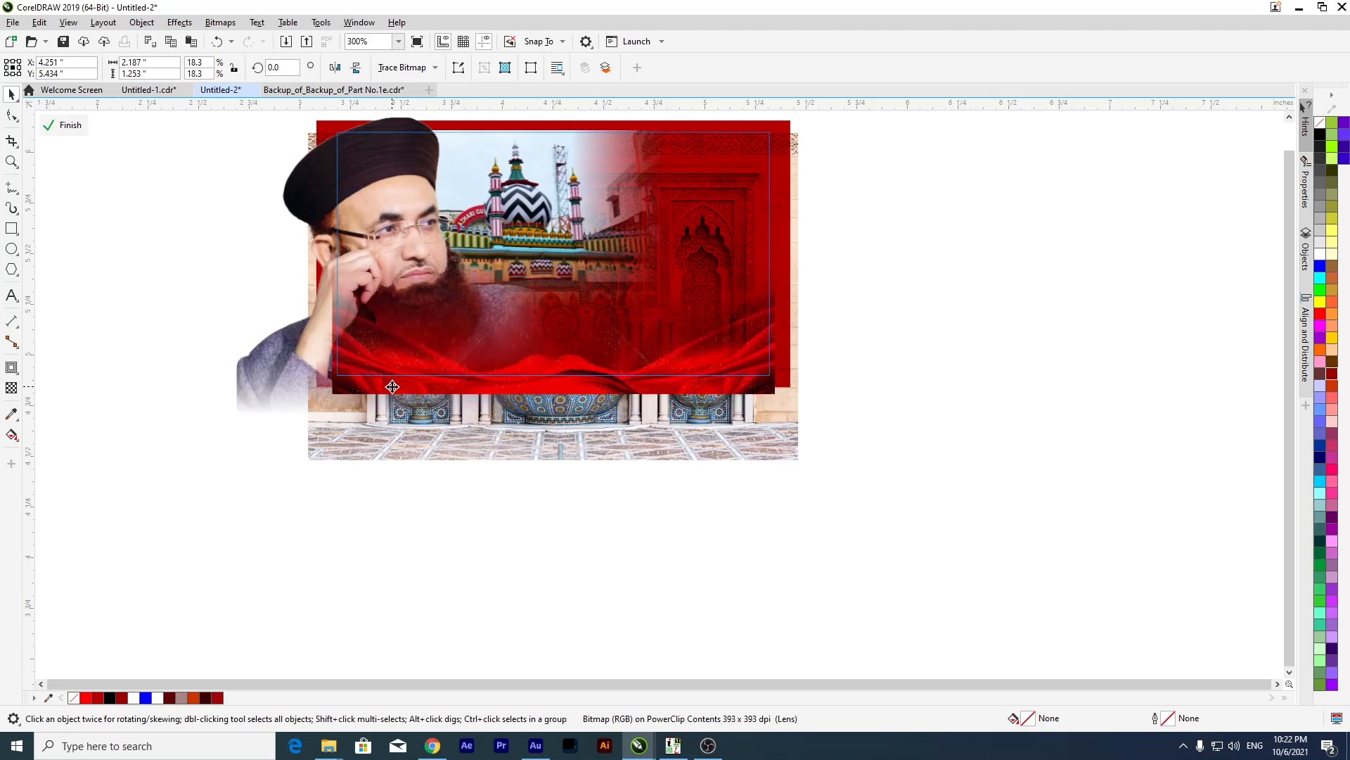
{"action": "left_click", "coordinate": [70, 126]}
{"action": "left_click", "coordinate": [116, 264]}
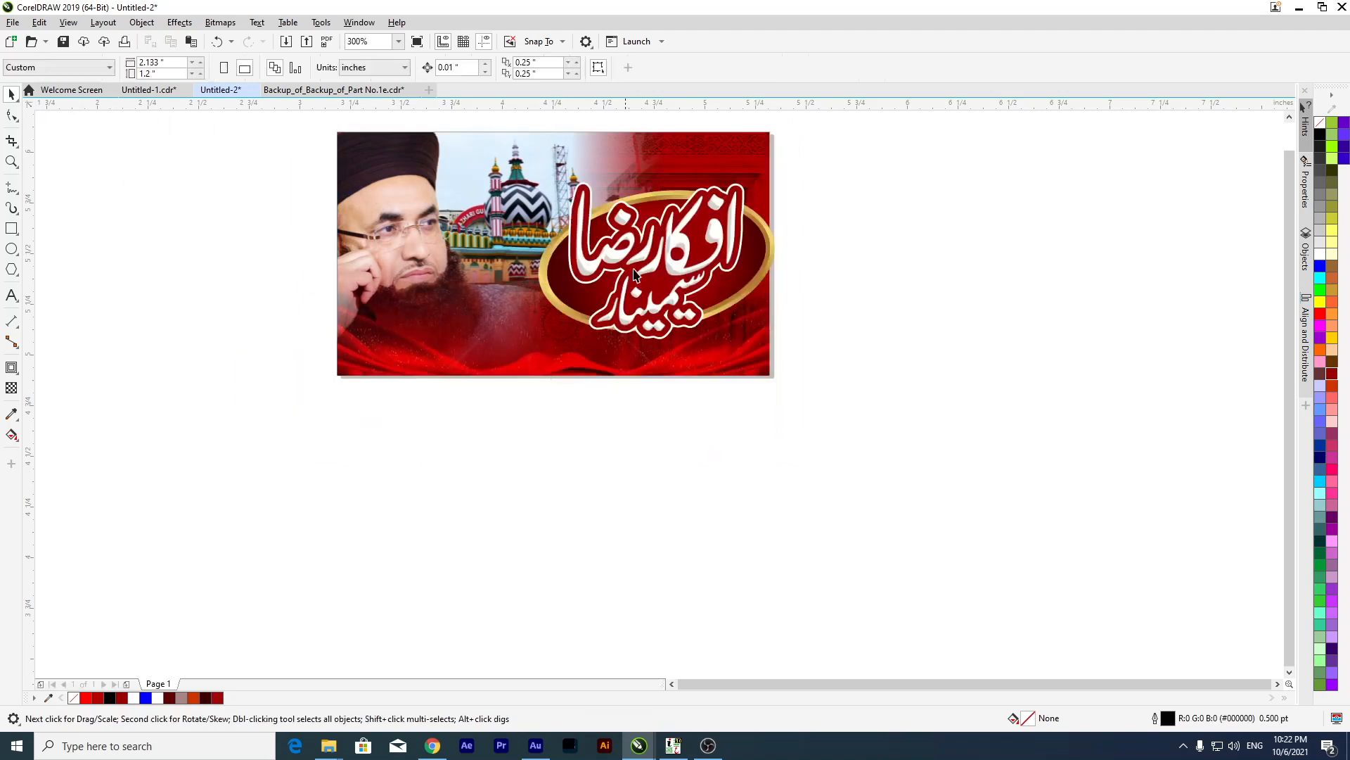
Copy the Lovepik Red Gold Background image again in Chrome and paste a second copy into the CorelDRAW document.
{"action": "scroll", "coordinate": [668, 163], "scroll_direction": "down", "scroll_amount": 2}
{"action": "scroll", "coordinate": [671, 152], "scroll_direction": "up", "scroll_amount": 5}
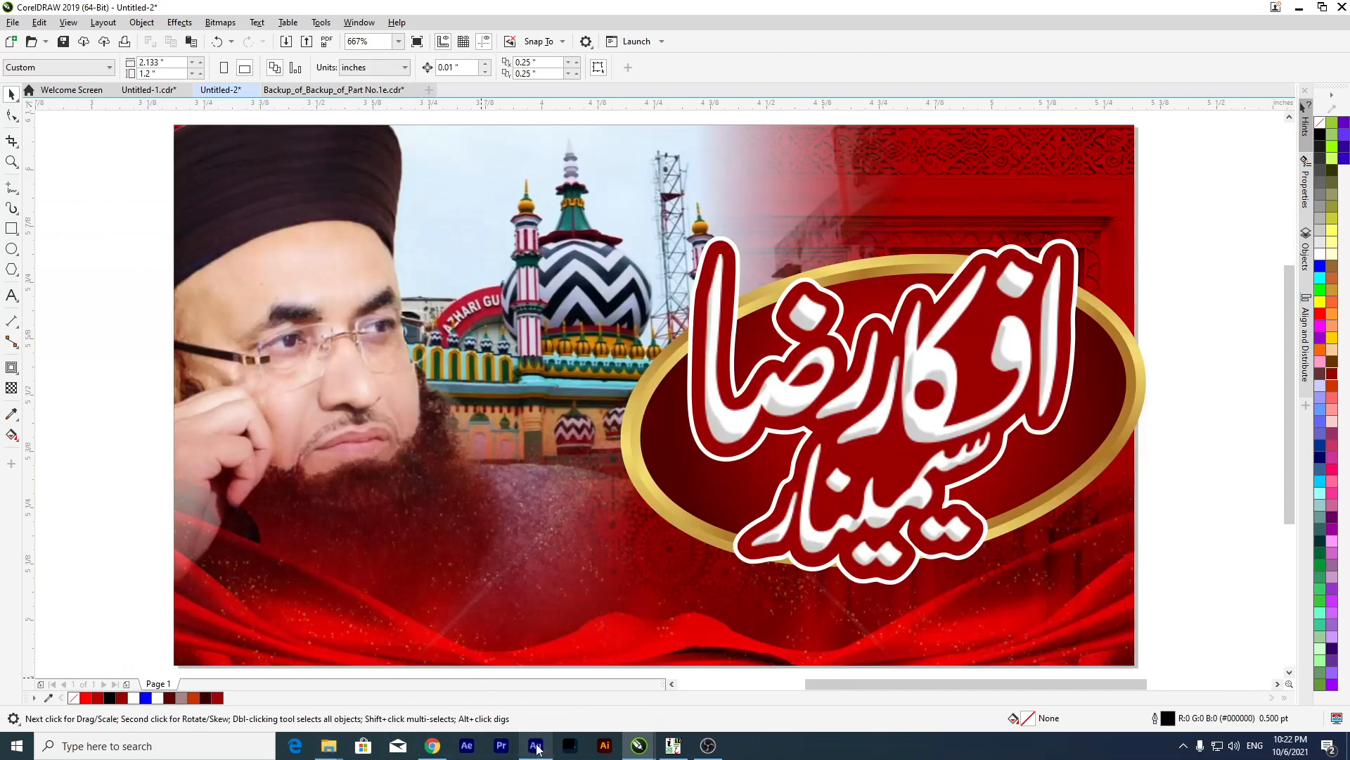
{"action": "left_click", "coordinate": [431, 746]}
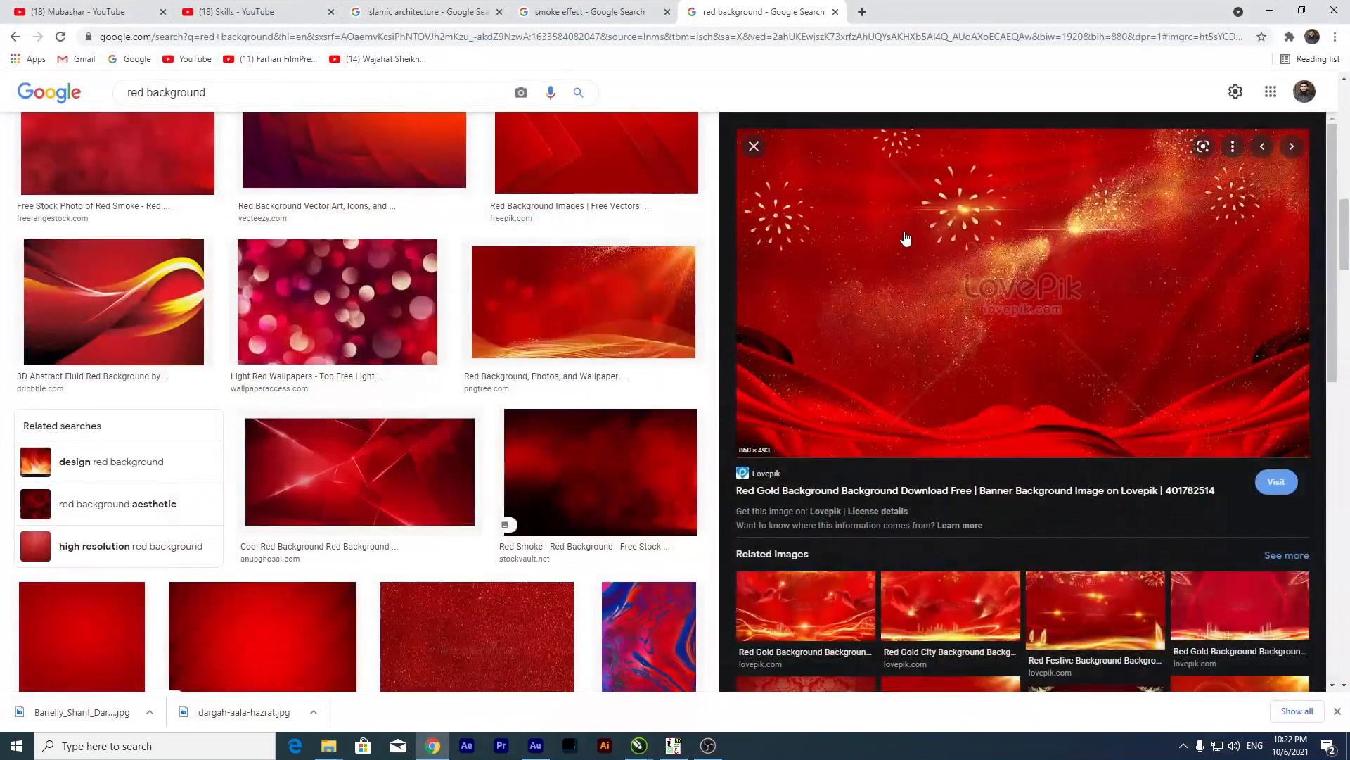
{"action": "right_click", "coordinate": [909, 231]}
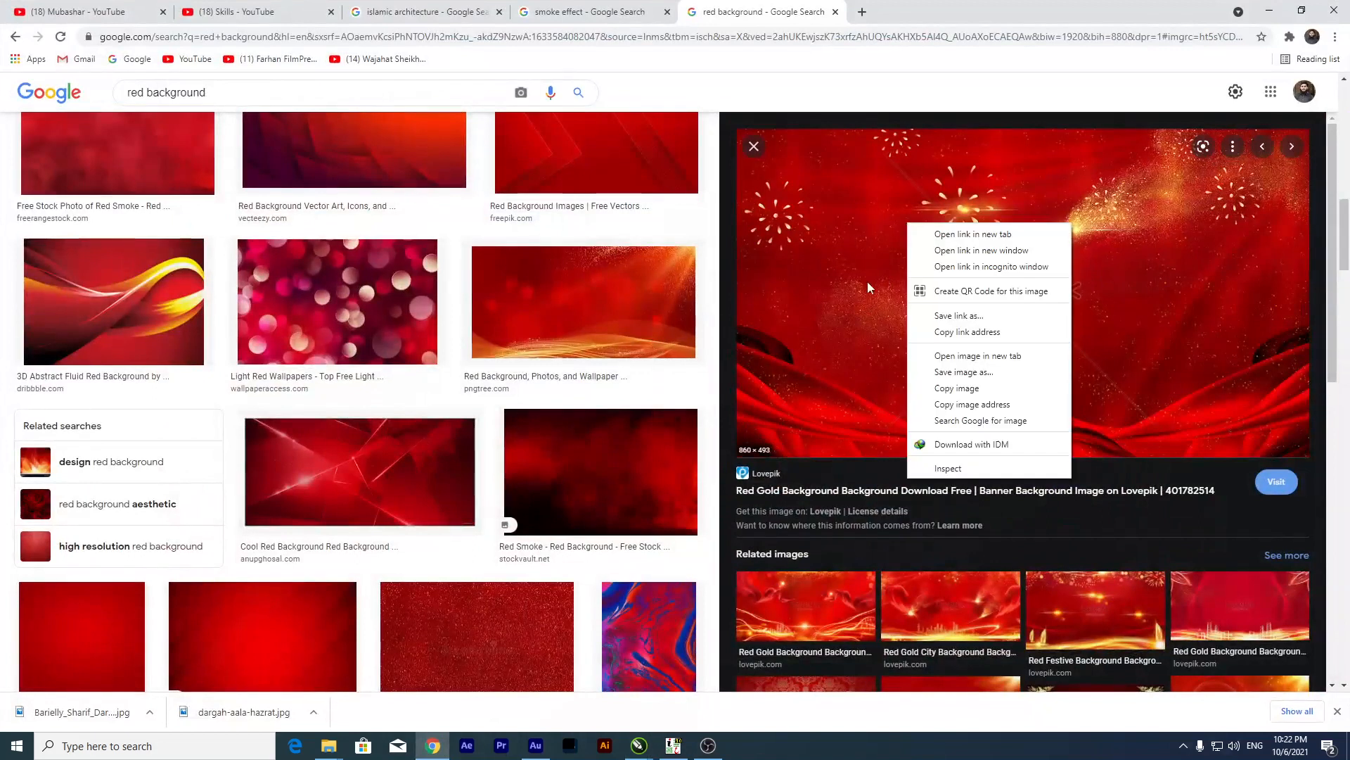
{"action": "left_click", "coordinate": [959, 389]}
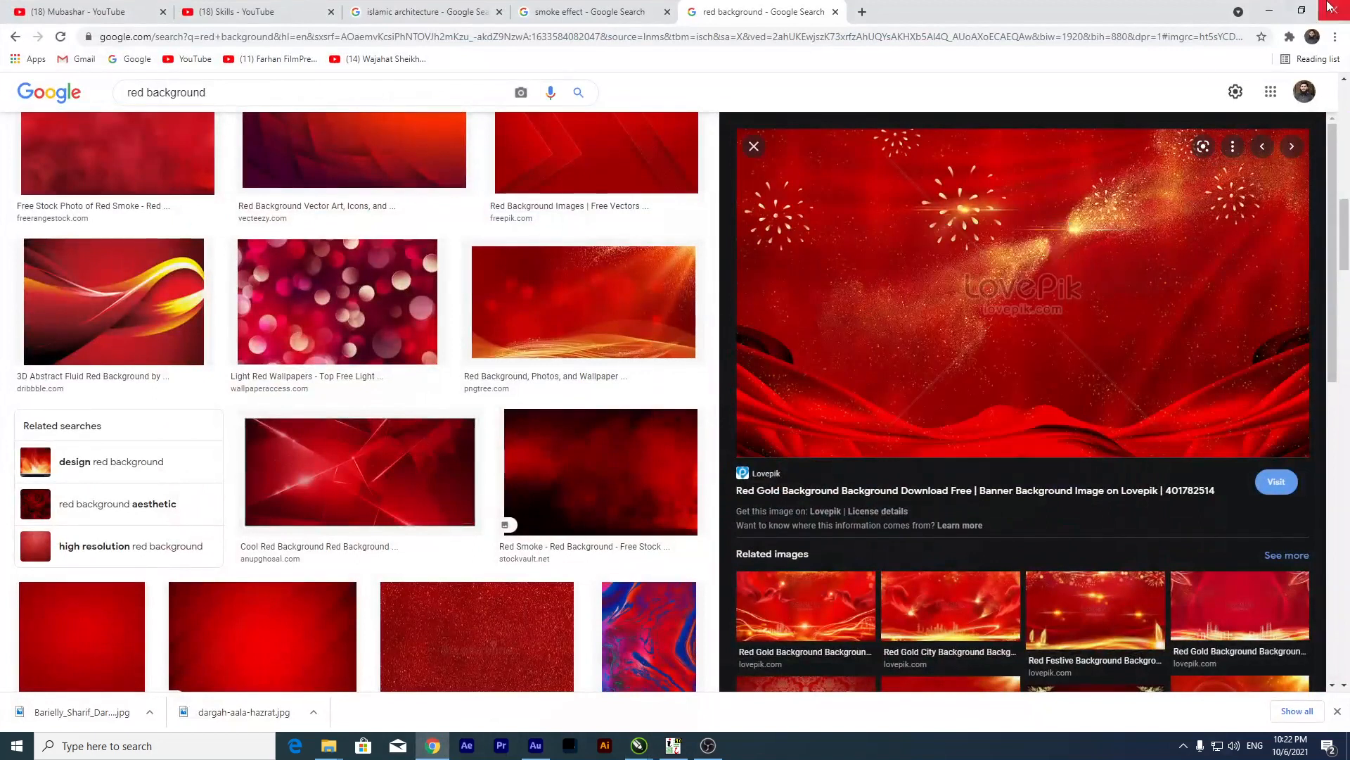
{"action": "left_click", "coordinate": [1266, 10]}
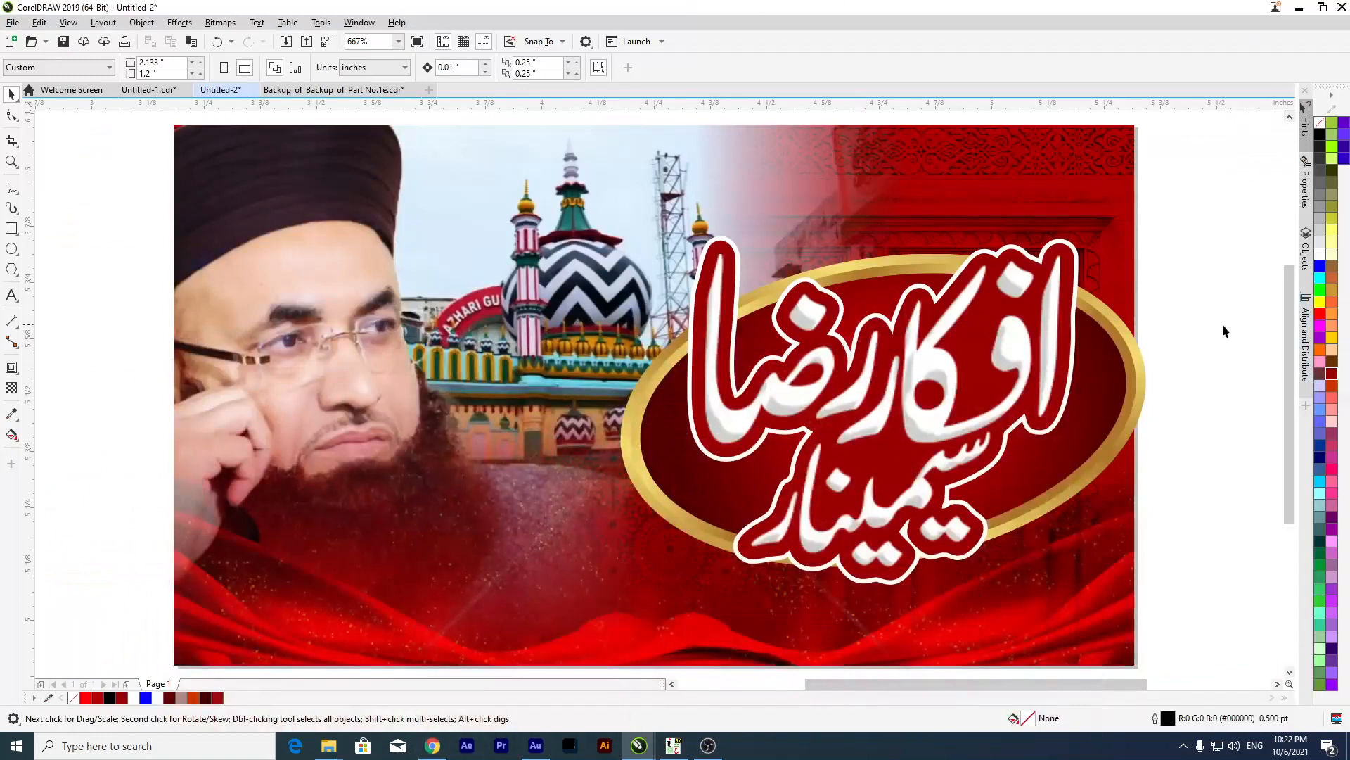
{"action": "scroll", "coordinate": [879, 394], "scroll_direction": "down", "scroll_amount": 5}
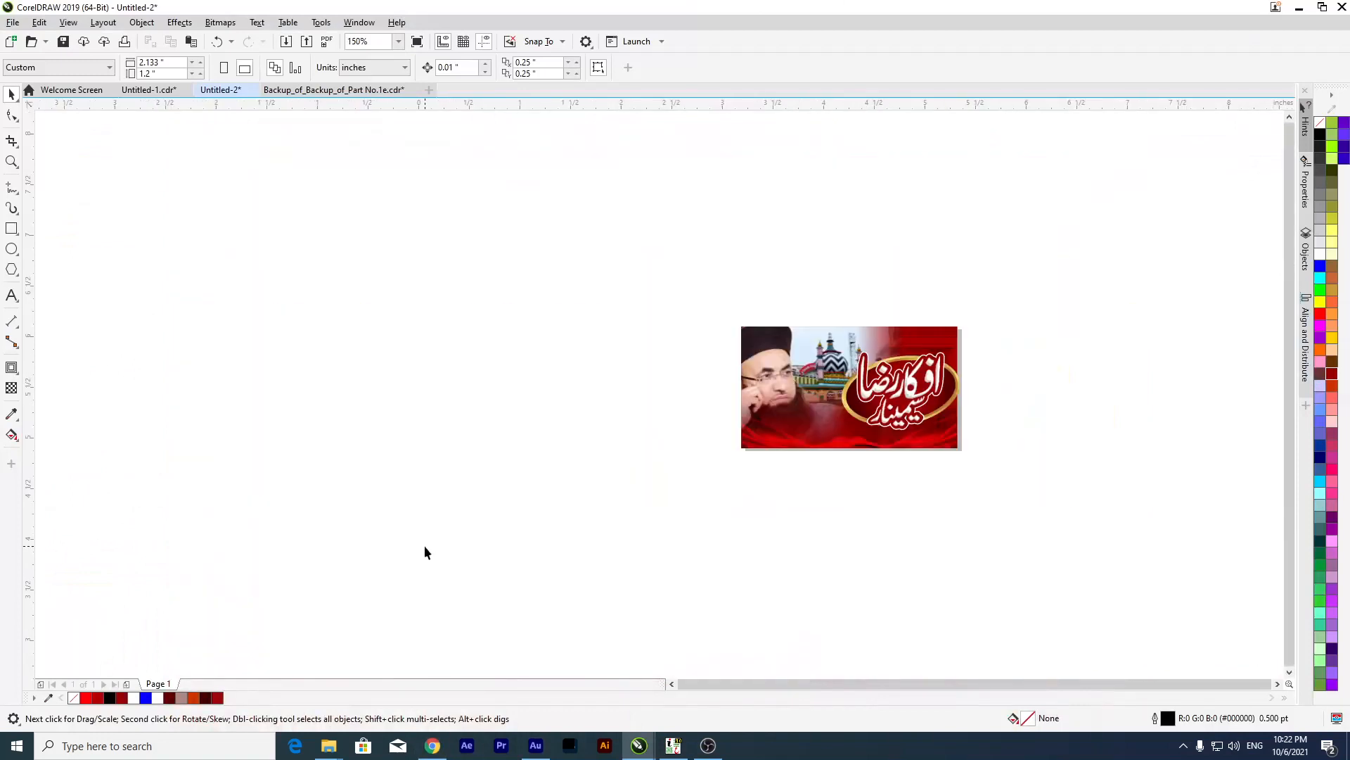
{"action": "key", "text": "ctrl+v"}
{"action": "scroll", "coordinate": [450, 541], "scroll_direction": "down", "scroll_amount": 4}
{"action": "left_click_drag", "start_coordinate": [470, 537], "coordinate": [466, 488]}
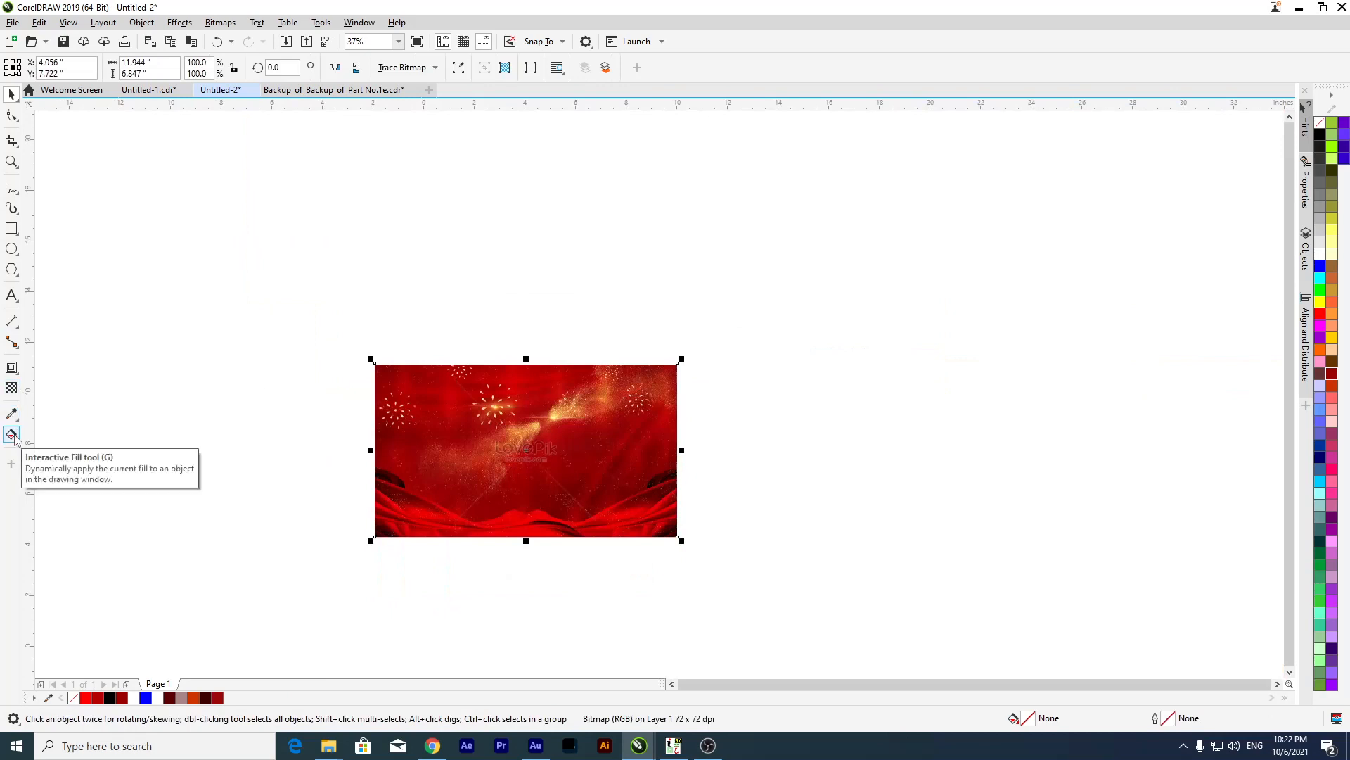
Apply a vertical fountain transparency to the second copy, fading out its lower part and keeping the fireworks at the top.
{"action": "left_click", "coordinate": [11, 388]}
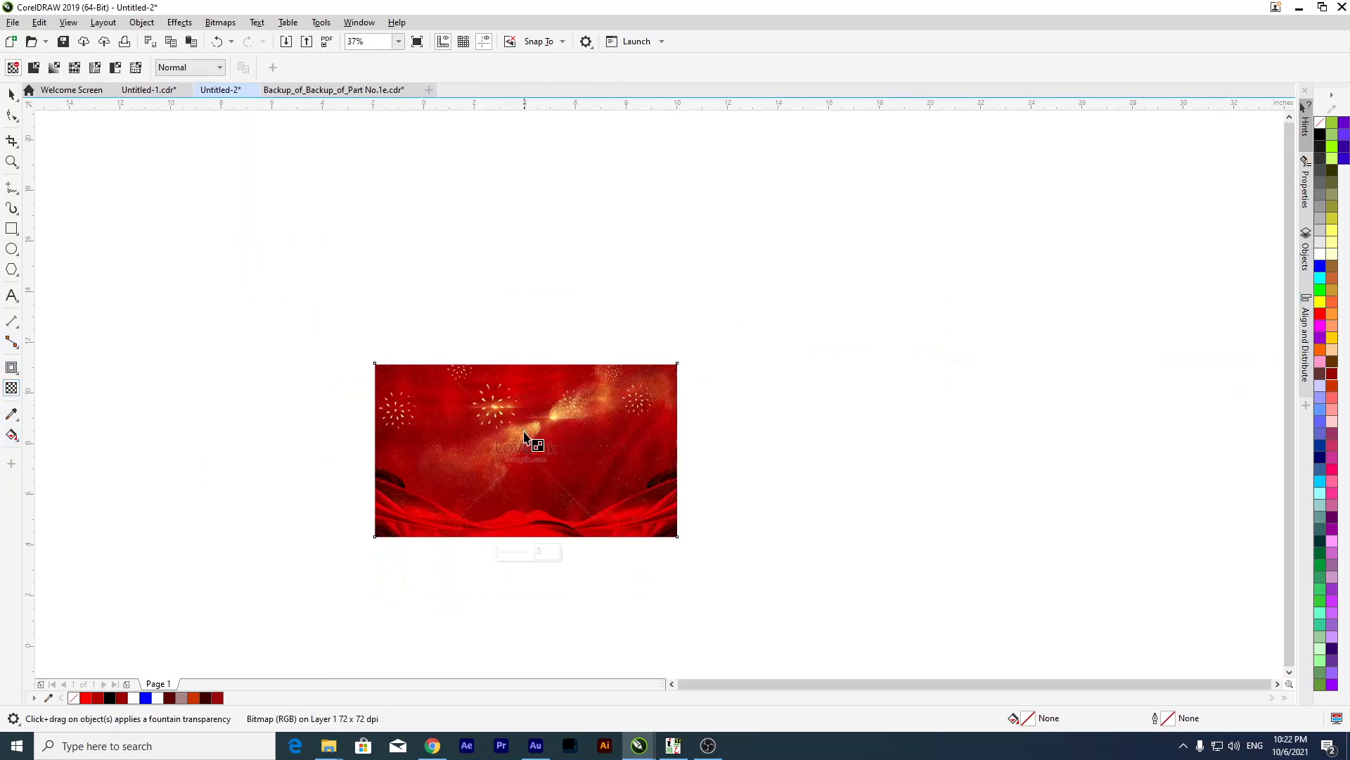
{"action": "left_click_drag", "start_coordinate": [524, 468], "coordinate": [524, 410]}
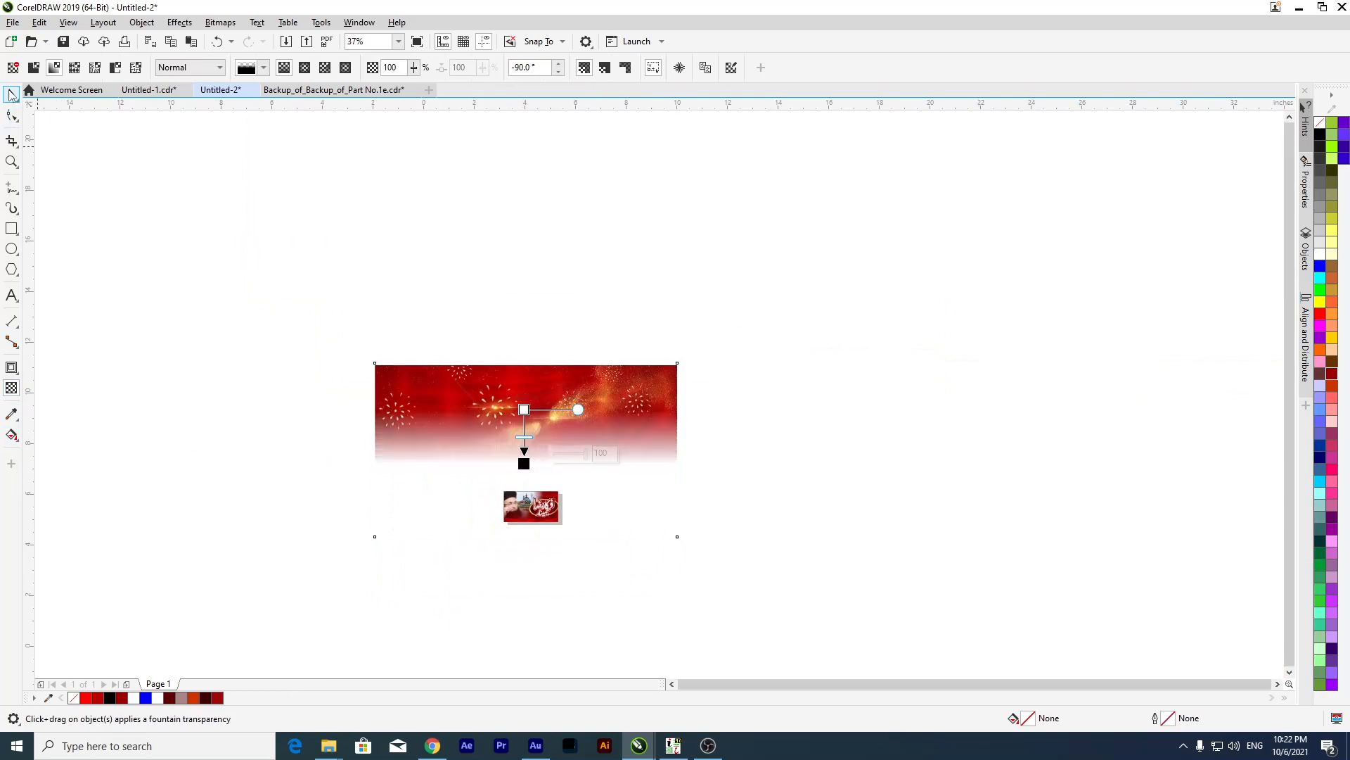
{"action": "left_click", "coordinate": [11, 95]}
{"action": "left_click", "coordinate": [251, 331]}
Scale the faded fireworks image down to 15% and position it over the poster's upper-right area.
{"action": "scroll", "coordinate": [469, 438], "scroll_direction": "up", "scroll_amount": 2}
{"action": "left_click_drag", "start_coordinate": [528, 341], "coordinate": [487, 313]}
{"action": "scroll", "coordinate": [565, 363], "scroll_direction": "down", "scroll_amount": 1}
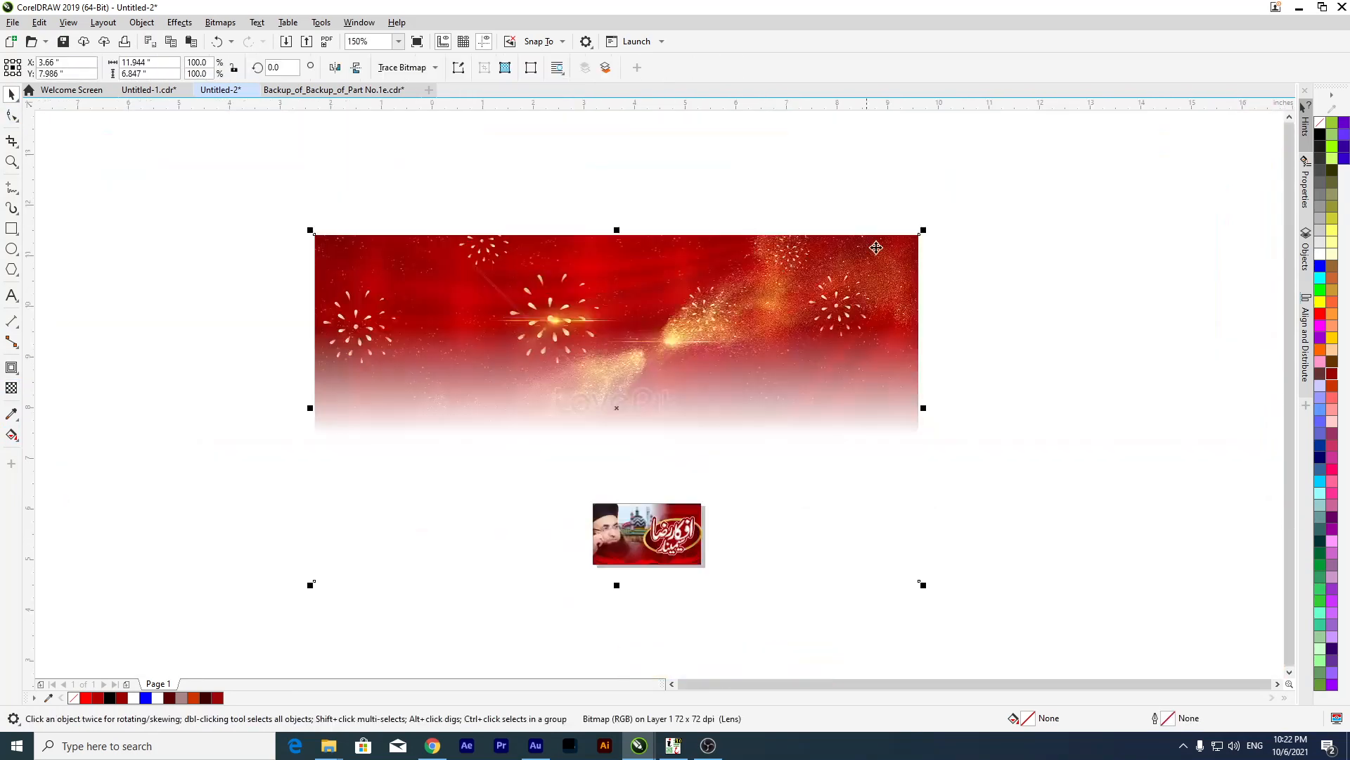
{"action": "left_click_drag", "start_coordinate": [924, 227], "coordinate": [681, 370]}
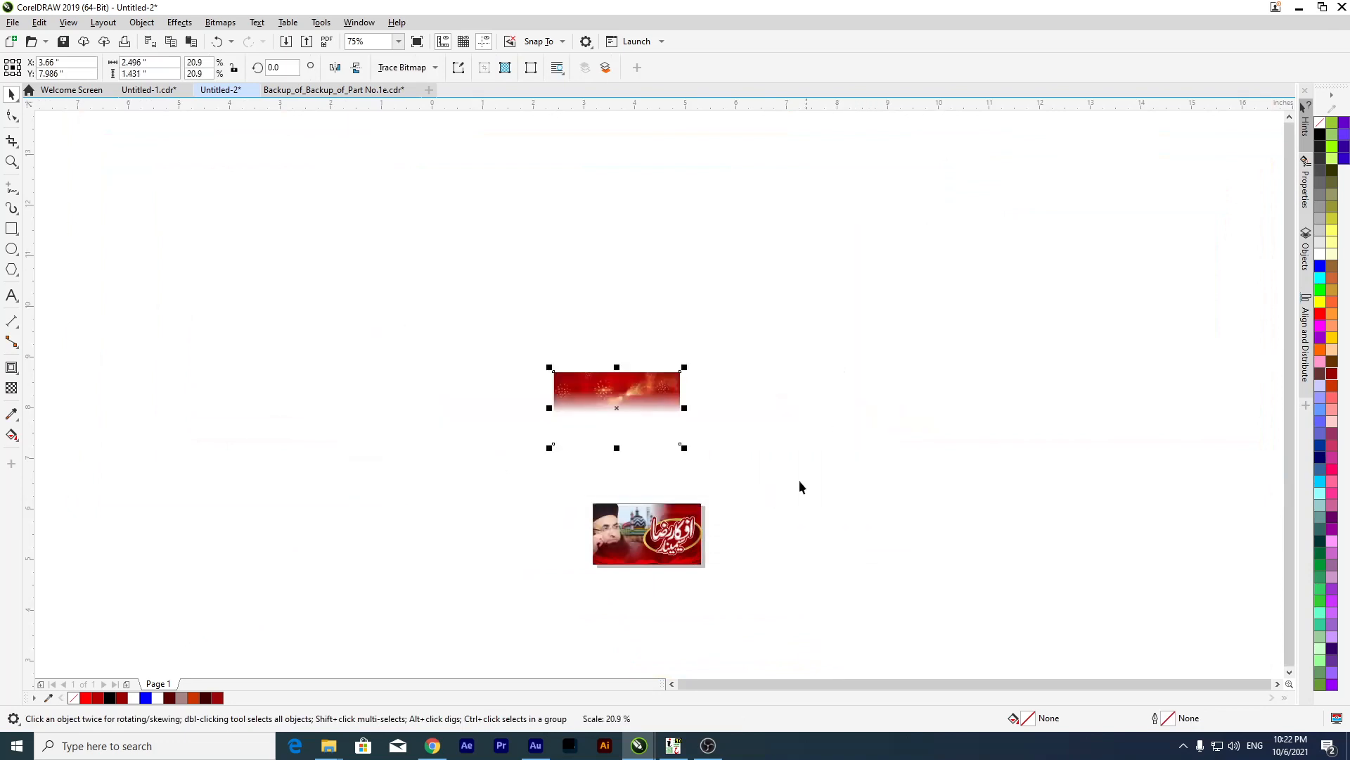
{"action": "scroll", "coordinate": [740, 477], "scroll_direction": "up", "scroll_amount": 2}
{"action": "scroll", "coordinate": [690, 332], "scroll_direction": "down", "scroll_amount": 2}
{"action": "left_click_drag", "start_coordinate": [565, 251], "coordinate": [616, 355]}
{"action": "scroll", "coordinate": [643, 286], "scroll_direction": "up", "scroll_amount": 2}
{"action": "left_click_drag", "start_coordinate": [643, 286], "coordinate": [624, 325]}
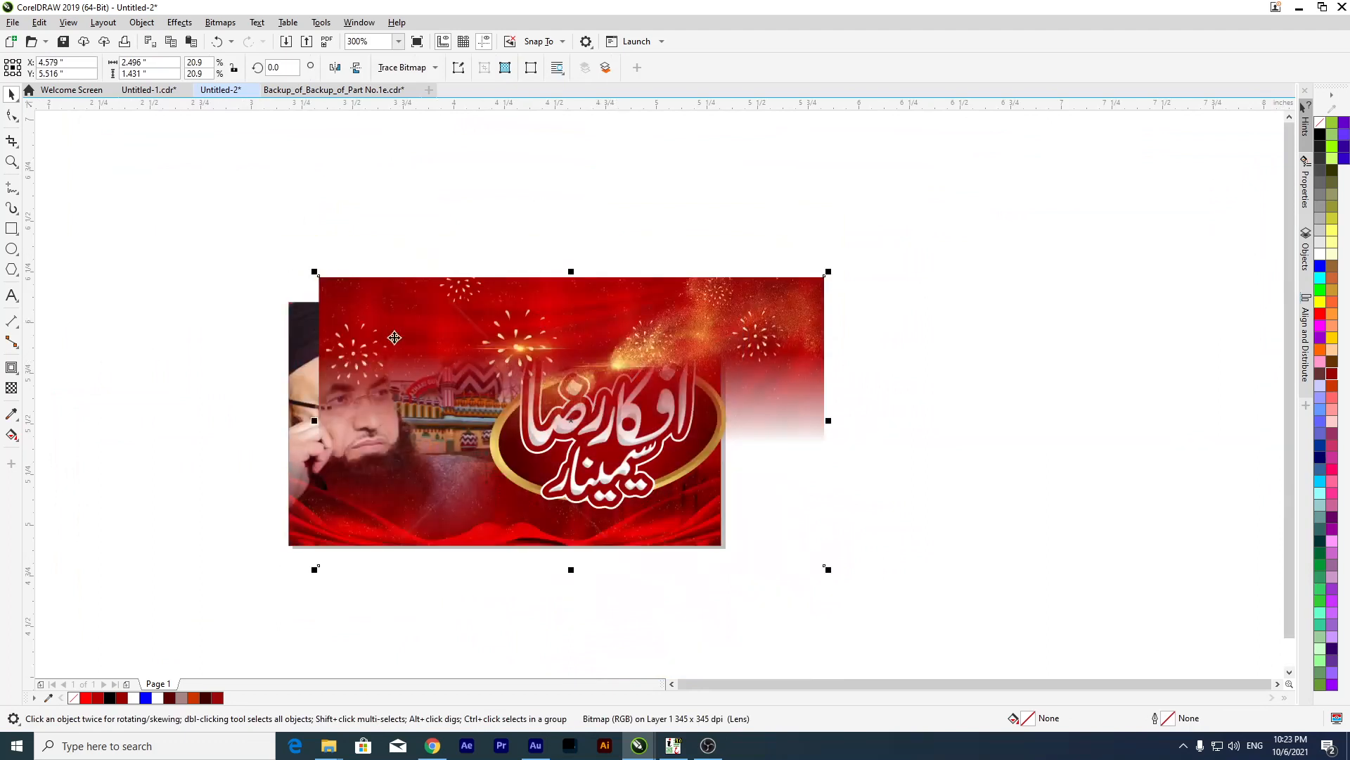
{"action": "left_click_drag", "start_coordinate": [829, 271], "coordinate": [754, 314]}
{"action": "mouse_move", "coordinate": [617, 329]}
{"action": "left_mouse_down"}
{"action": "mouse_move", "coordinate": [598, 311]}
{"action": "mouse_move", "coordinate": [612, 331]}
{"action": "left_mouse_up"}
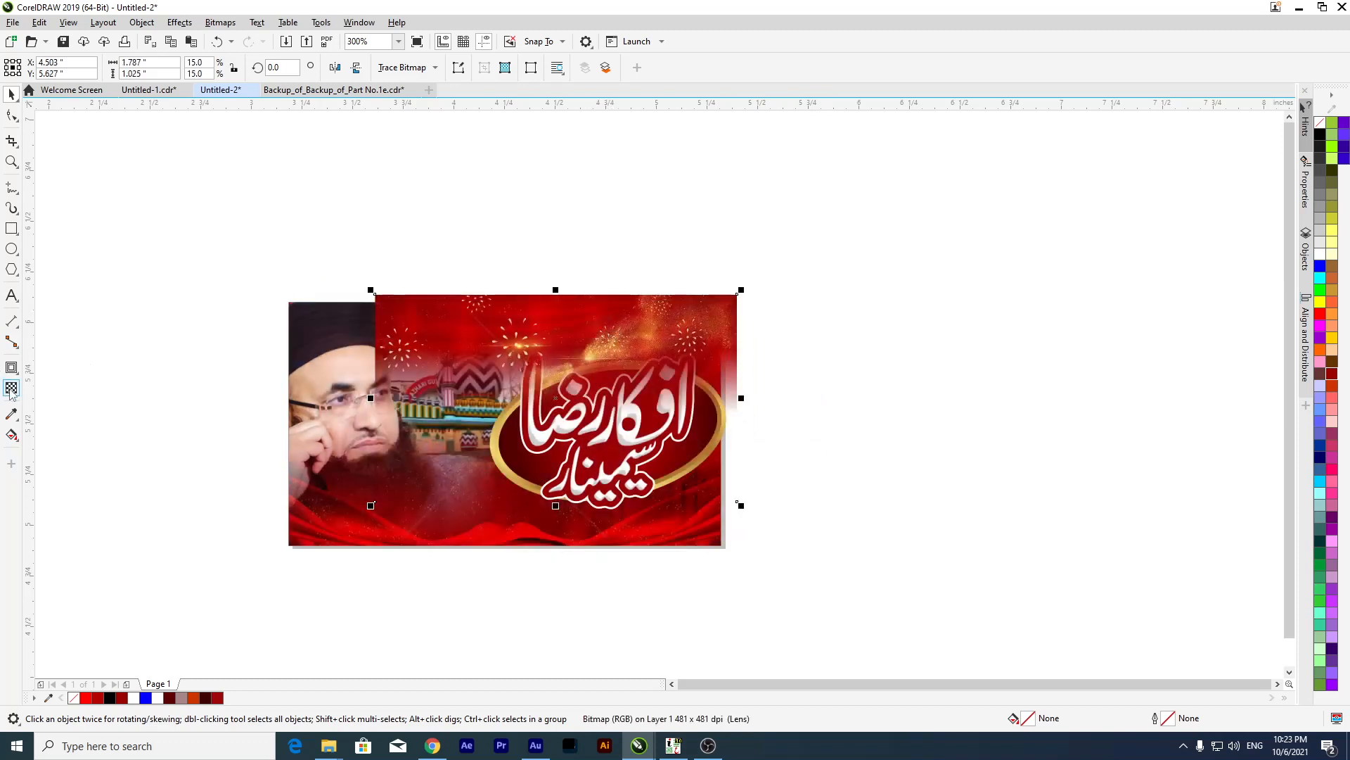
Convert the fireworks image to a 300 dpi bitmap and apply a horizontal fountain transparency that fades out its left side.
{"action": "left_click", "coordinate": [11, 388]}
{"action": "left_click", "coordinate": [218, 23]}
{"action": "left_click", "coordinate": [246, 40]}
{"action": "left_click_drag", "start_coordinate": [534, 340], "coordinate": [401, 337]}
{"action": "left_click_drag", "start_coordinate": [504, 335], "coordinate": [536, 330]}
{"action": "left_click", "coordinate": [12, 94]}
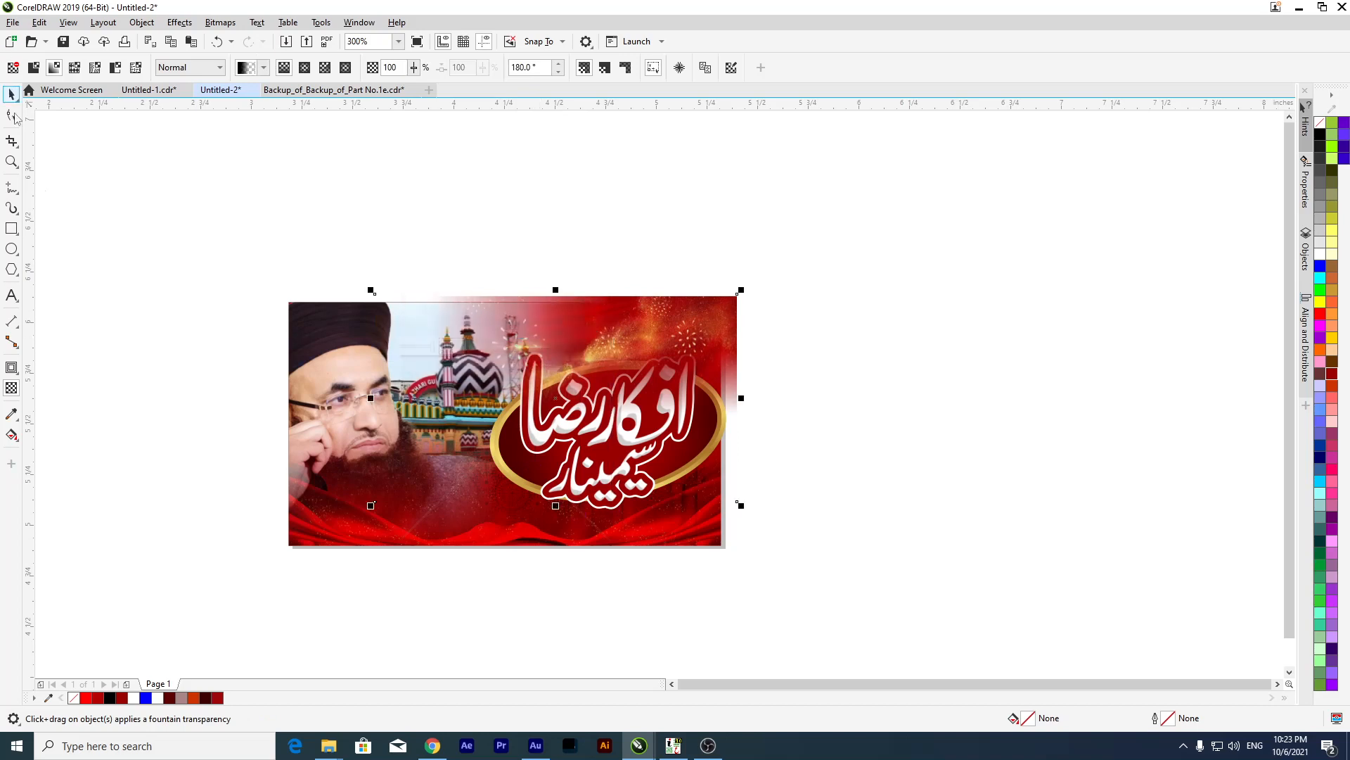
Nudge the fireworks image slightly down and PowerClip it inside the poster's background frame.
{"action": "left_click_drag", "start_coordinate": [590, 338], "coordinate": [602, 346]}
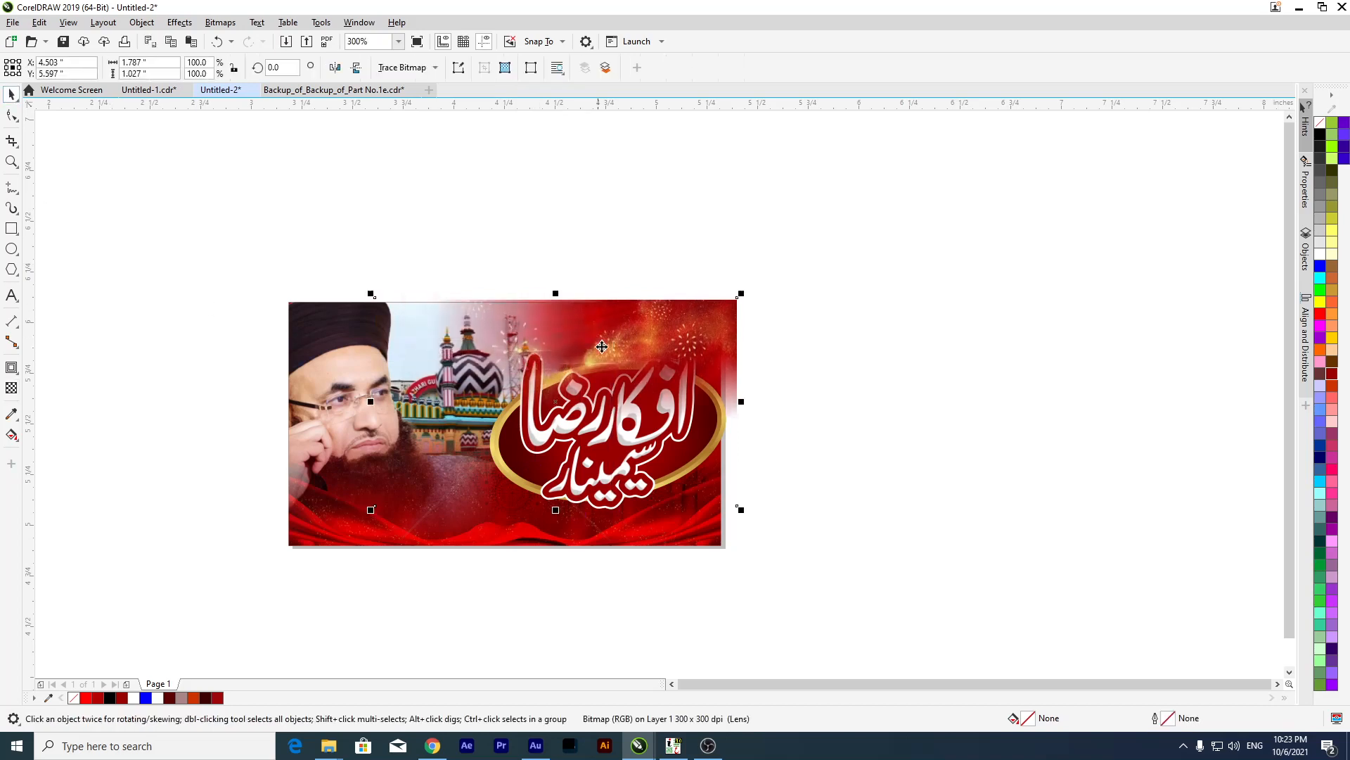
{"action": "right_click", "coordinate": [612, 335]}
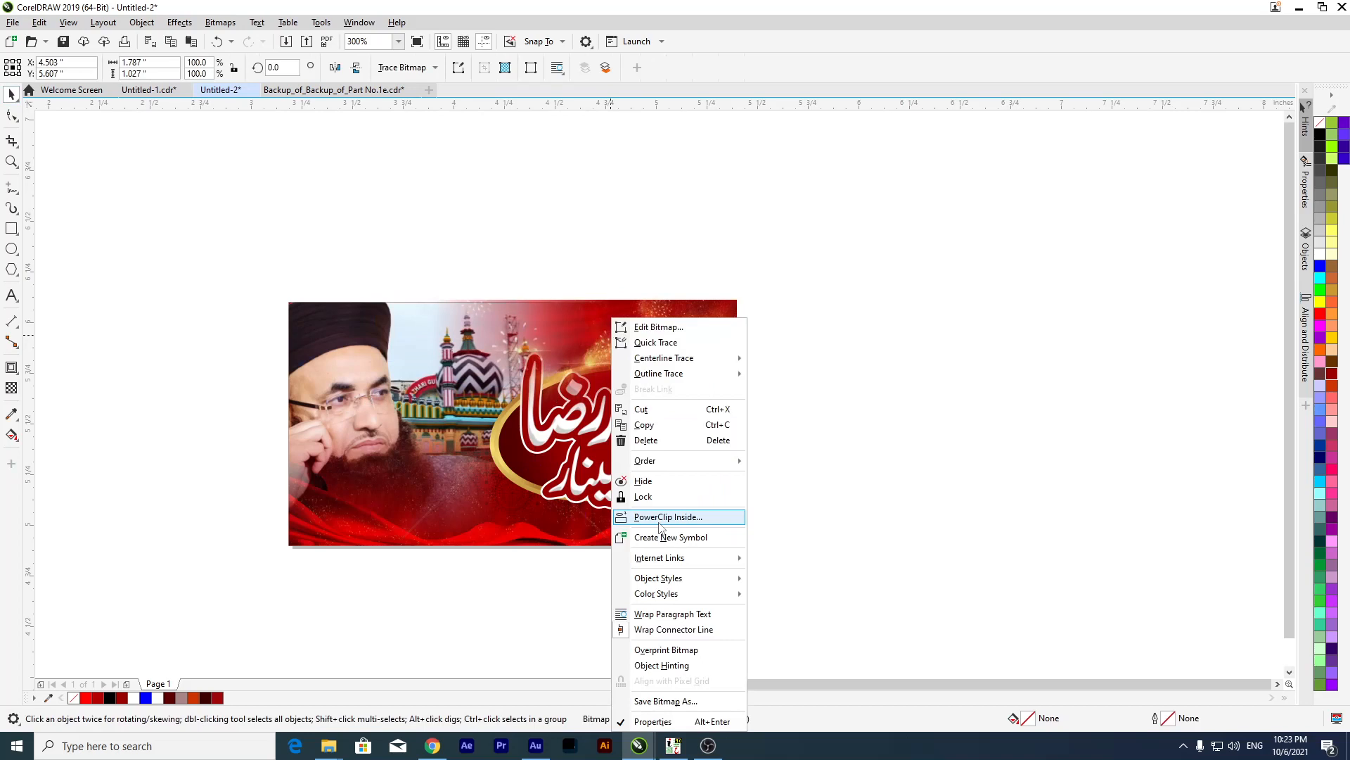
{"action": "left_click", "coordinate": [661, 517]}
{"action": "left_click", "coordinate": [651, 566]}
Open the poster background's PowerClip contents for editing and nudge the red curtain image slightly to the right.
{"action": "scroll", "coordinate": [656, 287], "scroll_direction": "down", "scroll_amount": 1}
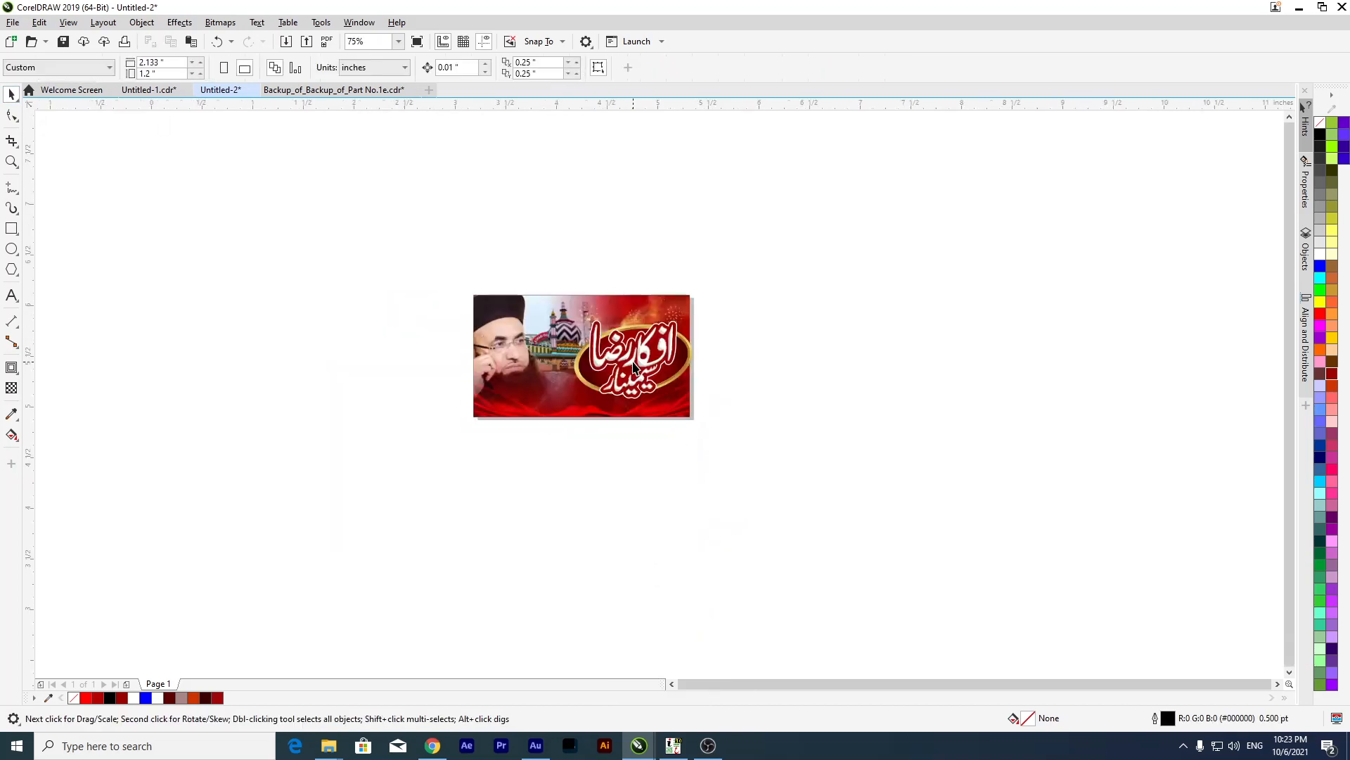
{"action": "scroll", "coordinate": [633, 361], "scroll_direction": "up", "scroll_amount": 1}
{"action": "left_click", "coordinate": [500, 302], "text": "ctrl"}
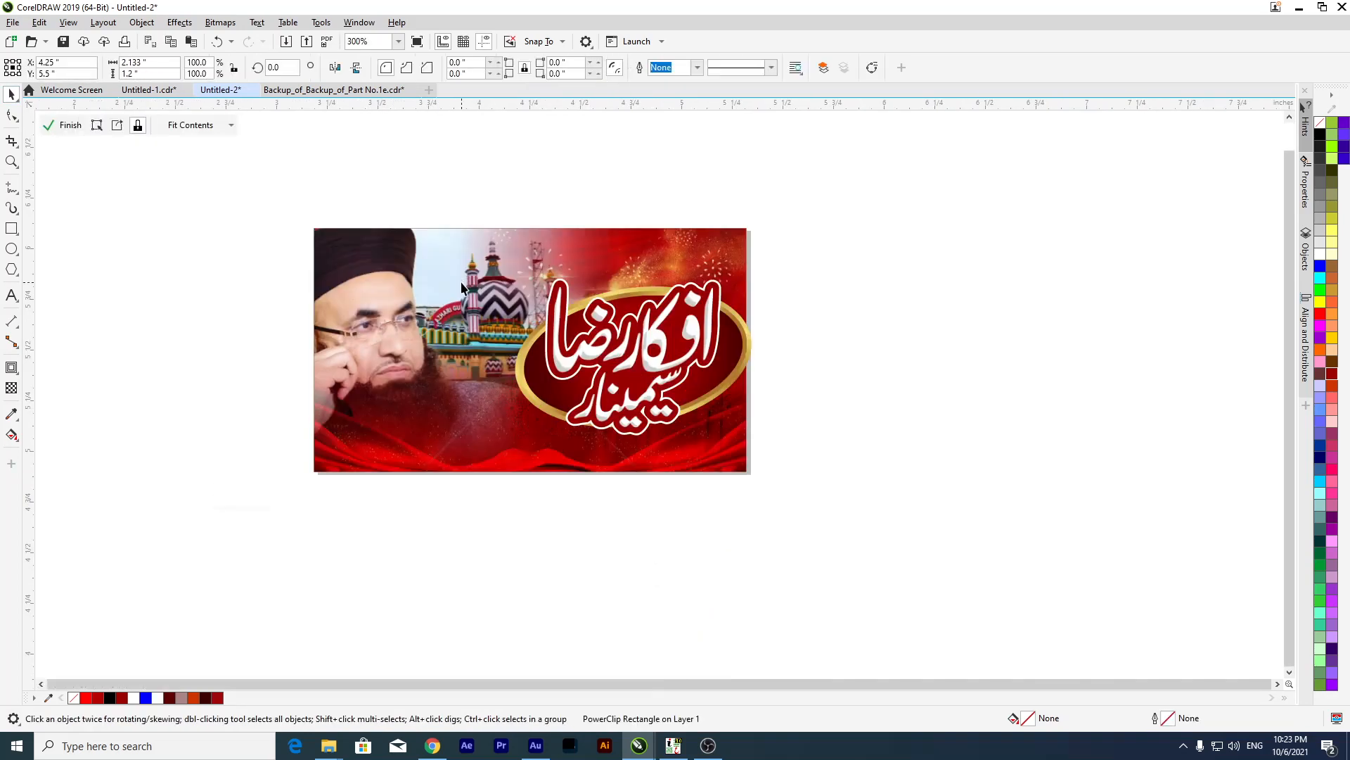
{"action": "left_click", "coordinate": [467, 295]}
{"action": "key", "text": "Right"}
{"action": "left_click", "coordinate": [278, 290]}
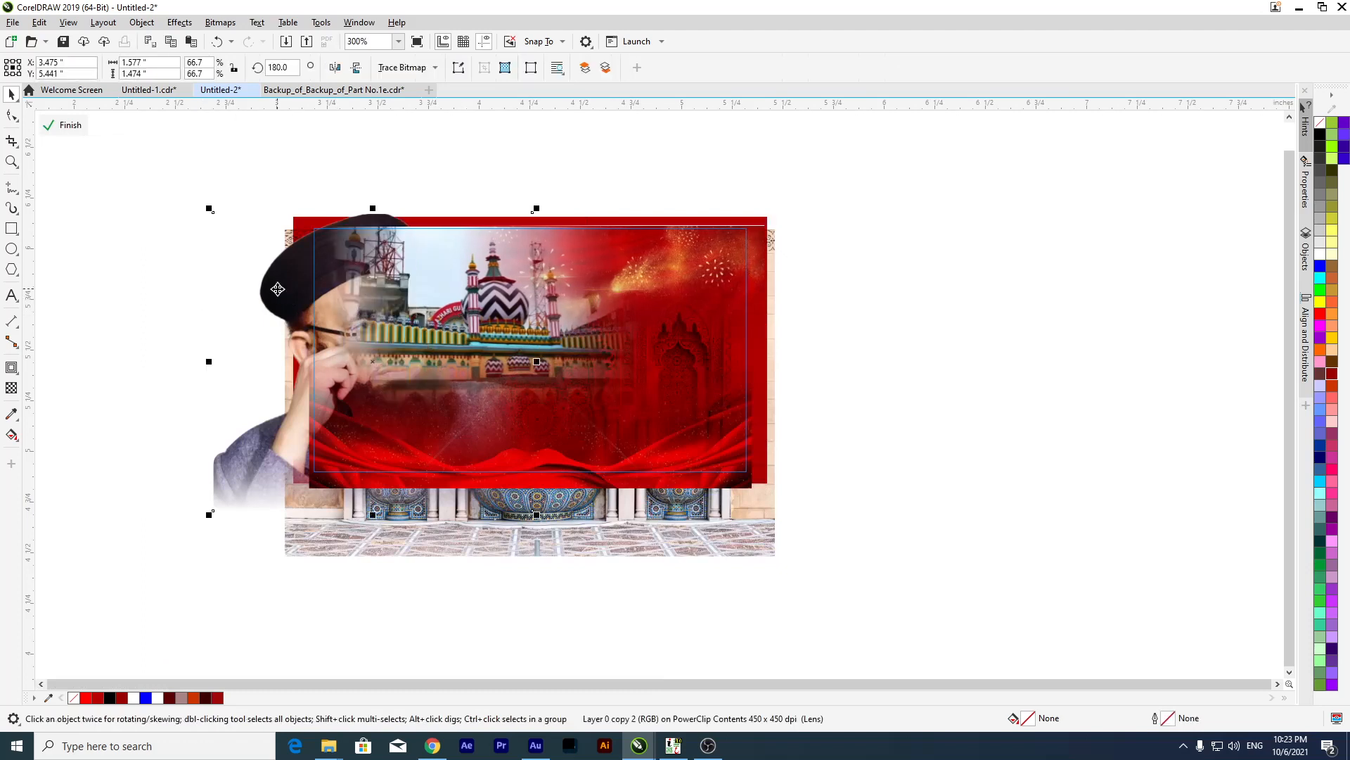
{"action": "left_click", "coordinate": [434, 308]}
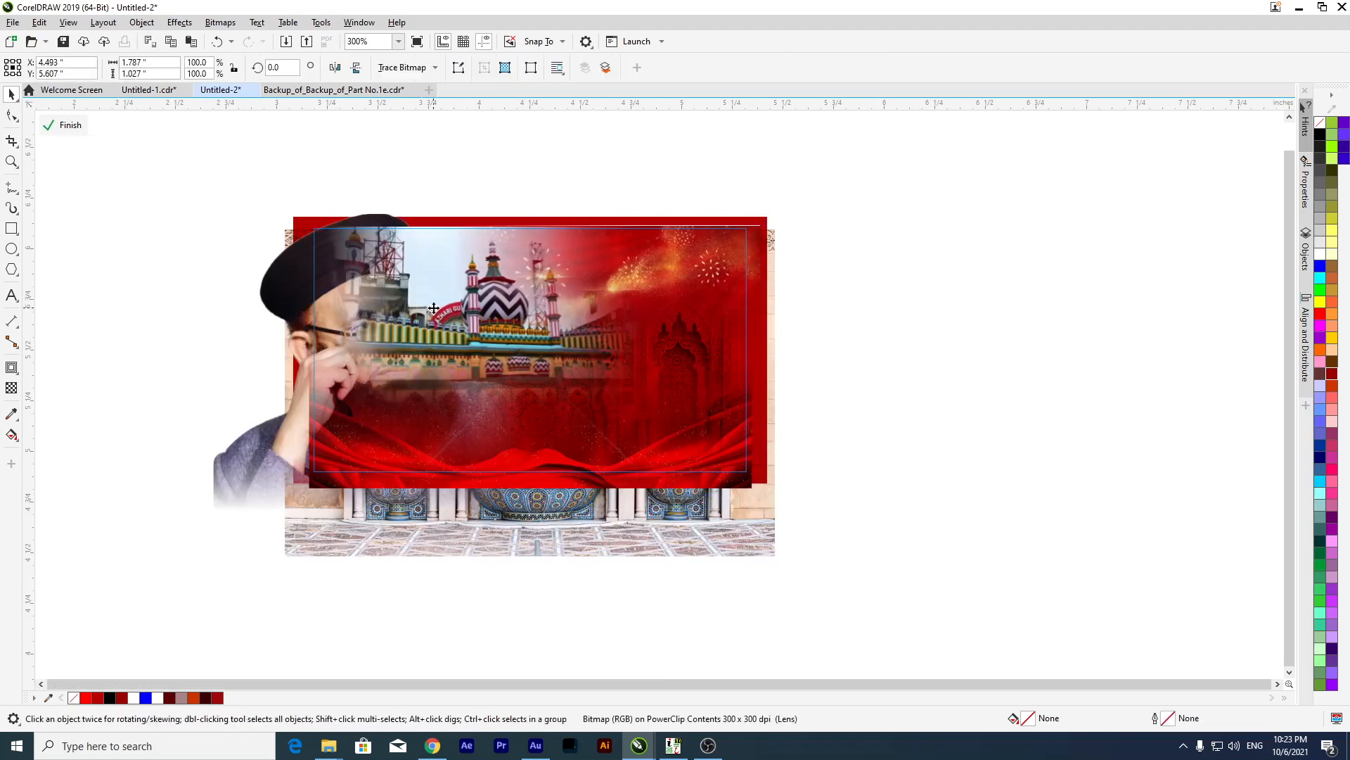
{"action": "left_click", "coordinate": [332, 282]}
{"action": "key", "text": "Left"}
{"action": "key", "text": "Right"}
{"action": "key", "text": "Right"}
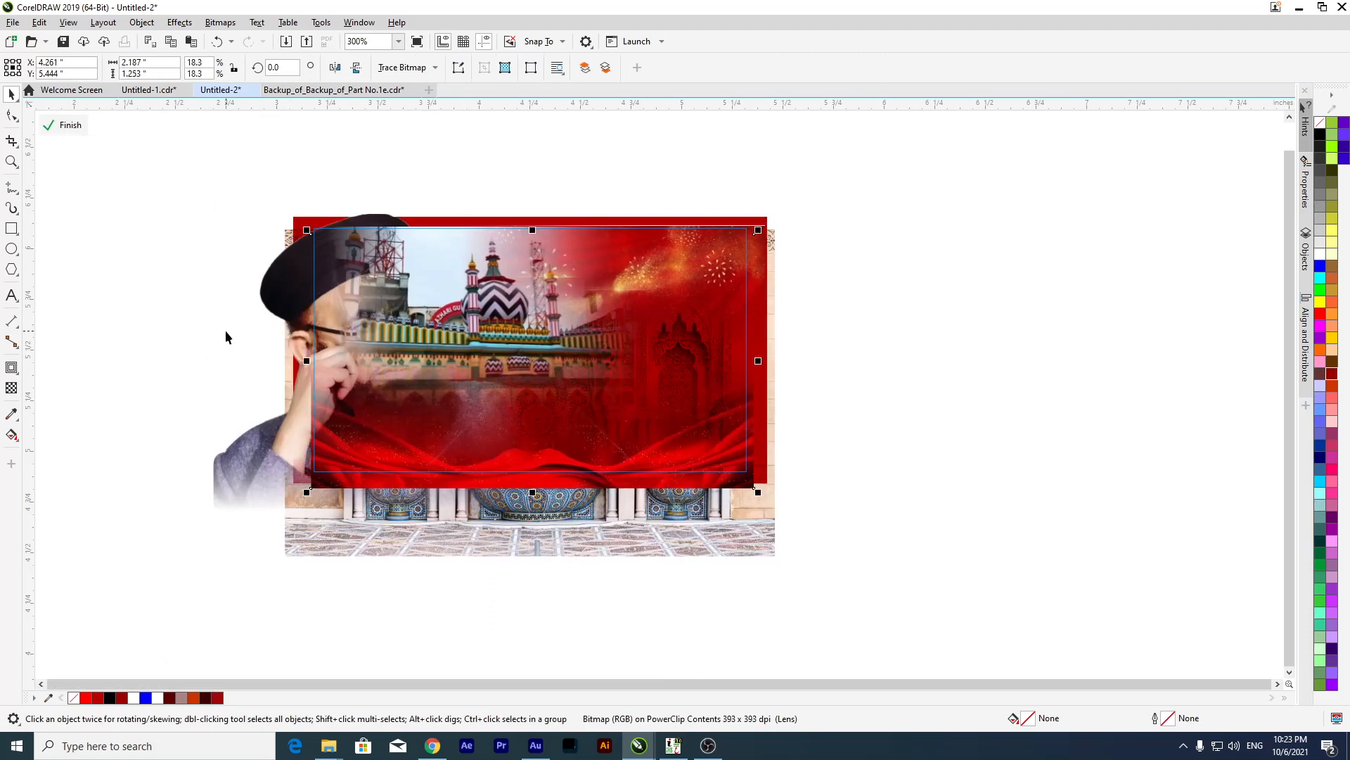
Nudge the shrine photo slightly left inside the PowerClip and finish editing the contents.
{"action": "left_click", "coordinate": [189, 335]}
{"action": "left_click", "coordinate": [394, 291]}
{"action": "key", "text": "Left"}
{"action": "key", "text": "Left"}
{"action": "key", "text": "Left"}
{"action": "key", "text": "Left"}
{"action": "key", "text": "Left"}
{"action": "key", "text": "Left"}
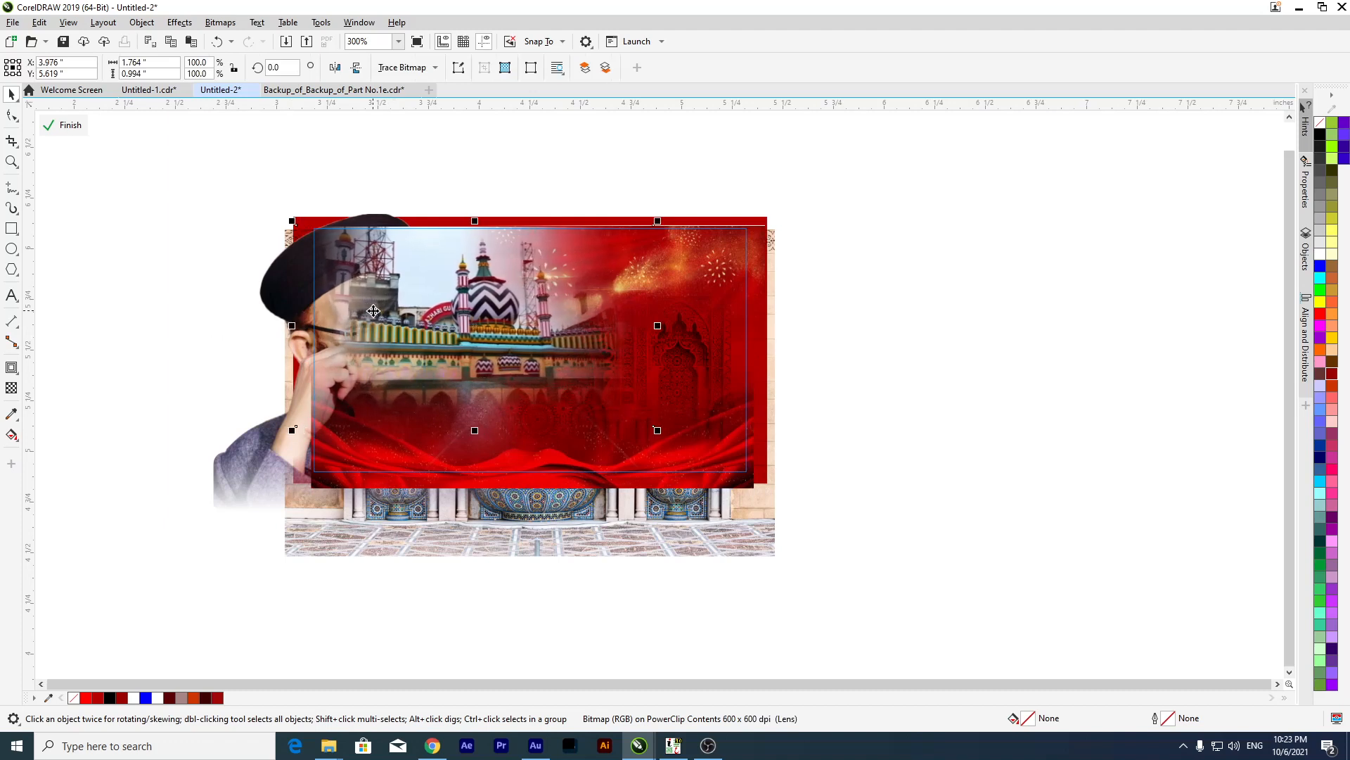
{"action": "left_click", "coordinate": [62, 127]}
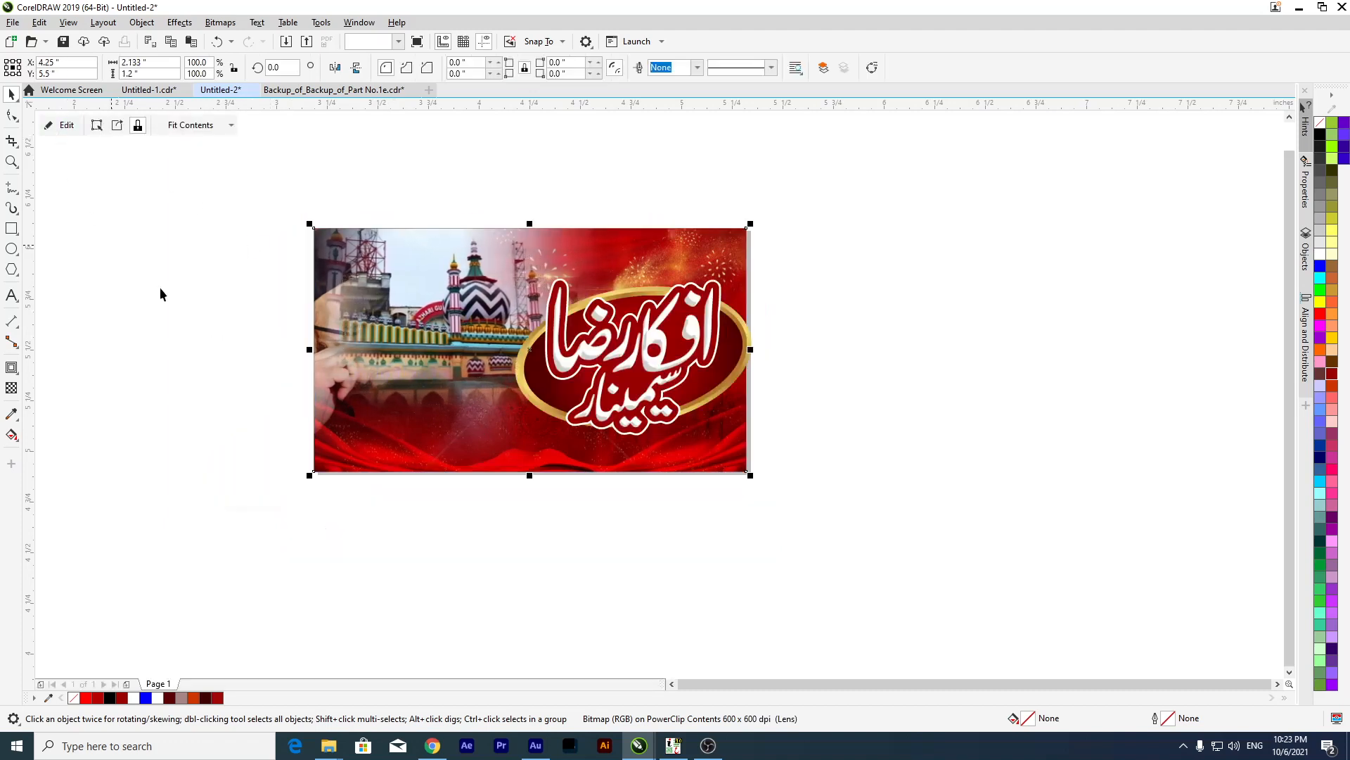
Reopen the background PowerClip, bring the speaker's portrait to the front of the shrine photo, and finish editing.
{"action": "left_click", "coordinate": [380, 351], "text": "ctrl"}
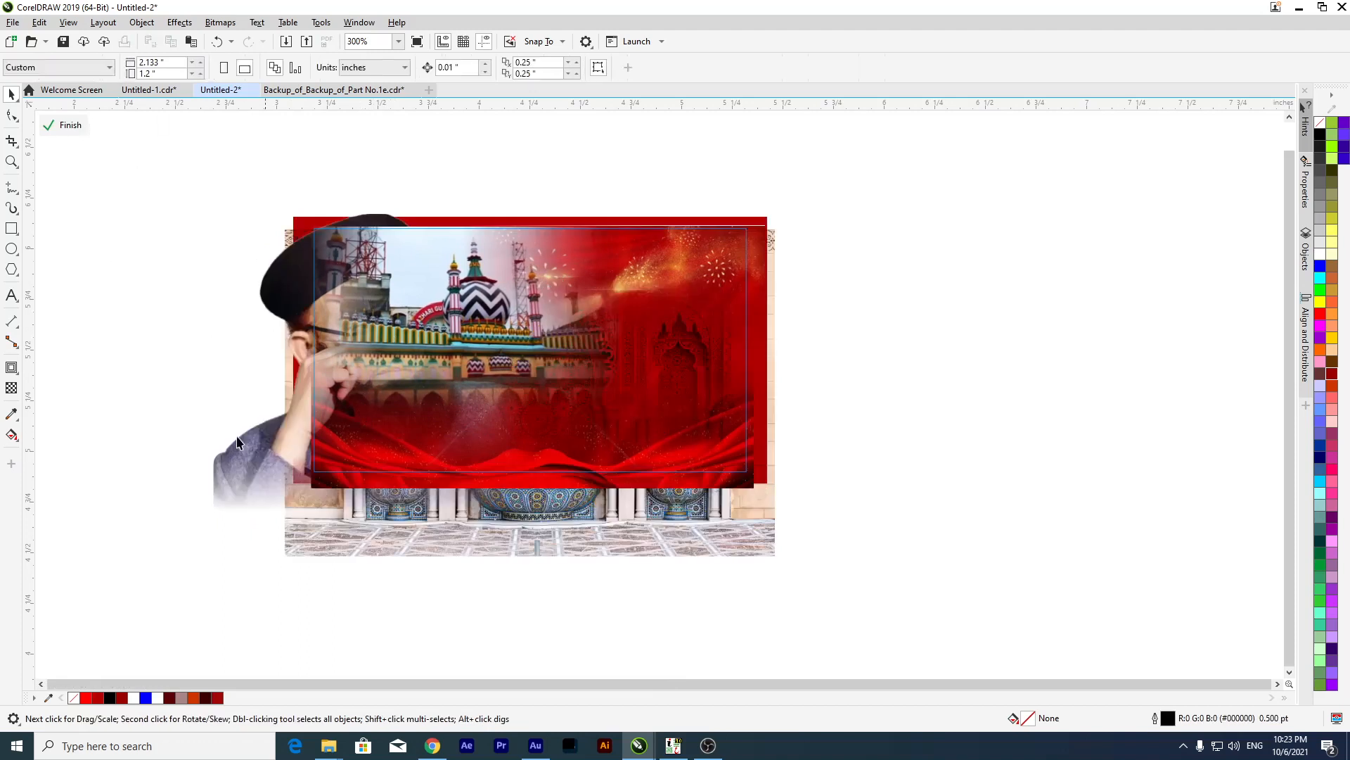
{"action": "key", "text": "shift+Page_Up"}
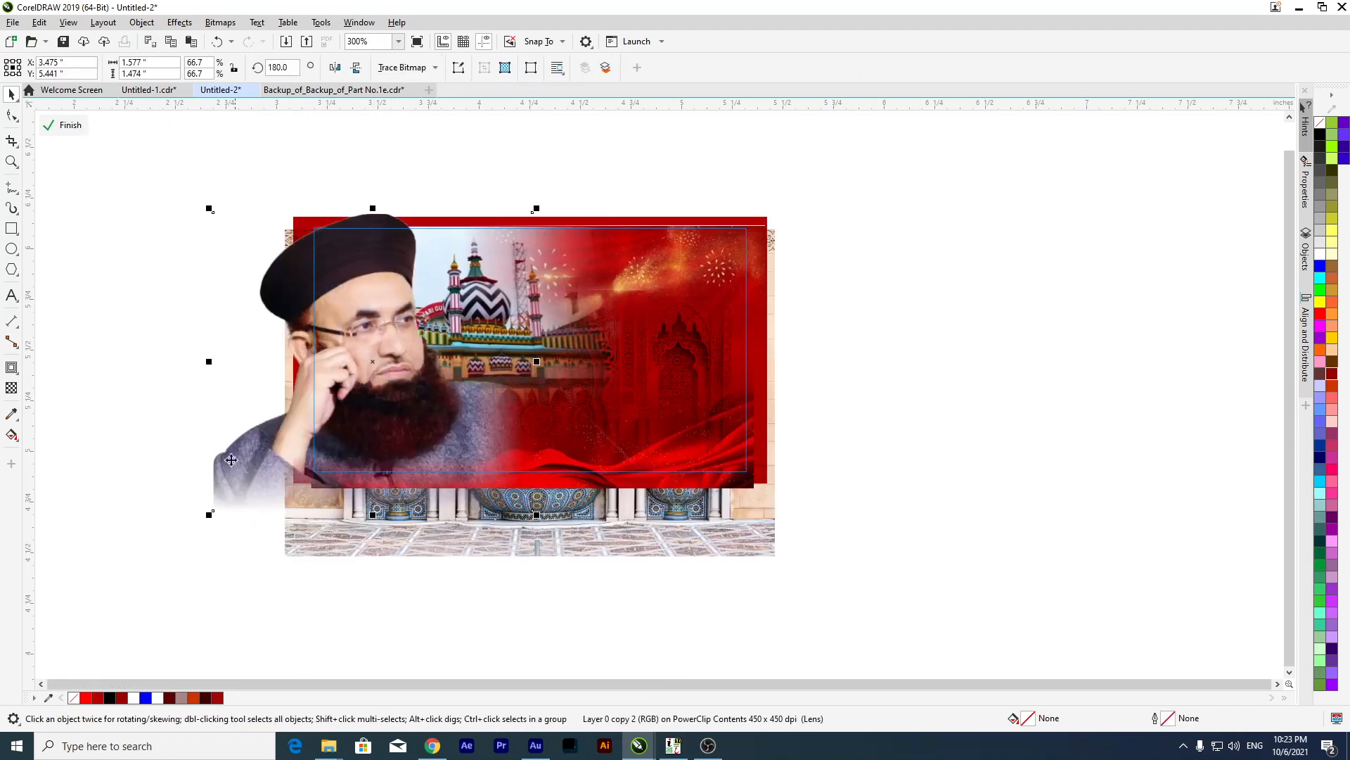
{"action": "left_click", "coordinate": [62, 126]}
{"action": "key", "text": "Escape"}
{"action": "scroll", "coordinate": [507, 314], "scroll_direction": "up", "scroll_amount": 2}
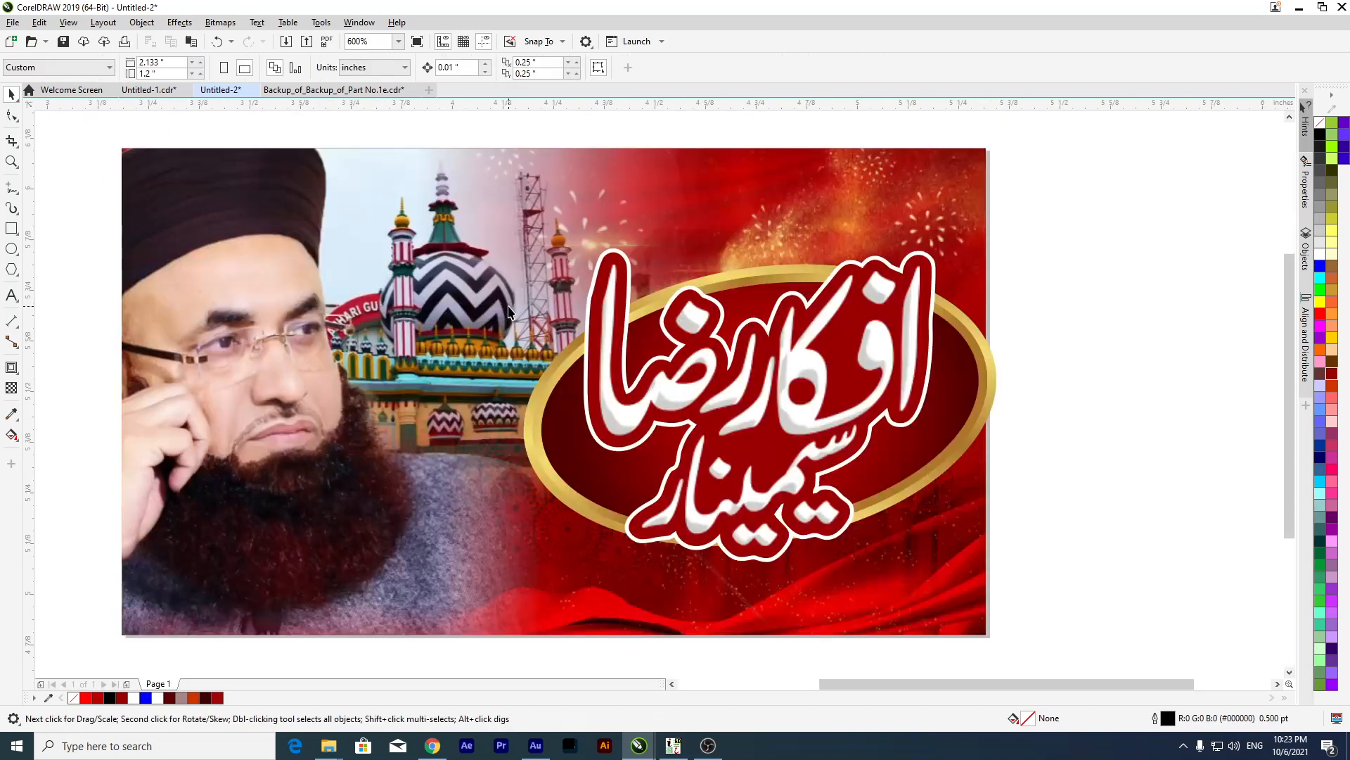
{"action": "scroll", "coordinate": [510, 311], "scroll_direction": "down", "scroll_amount": 1}
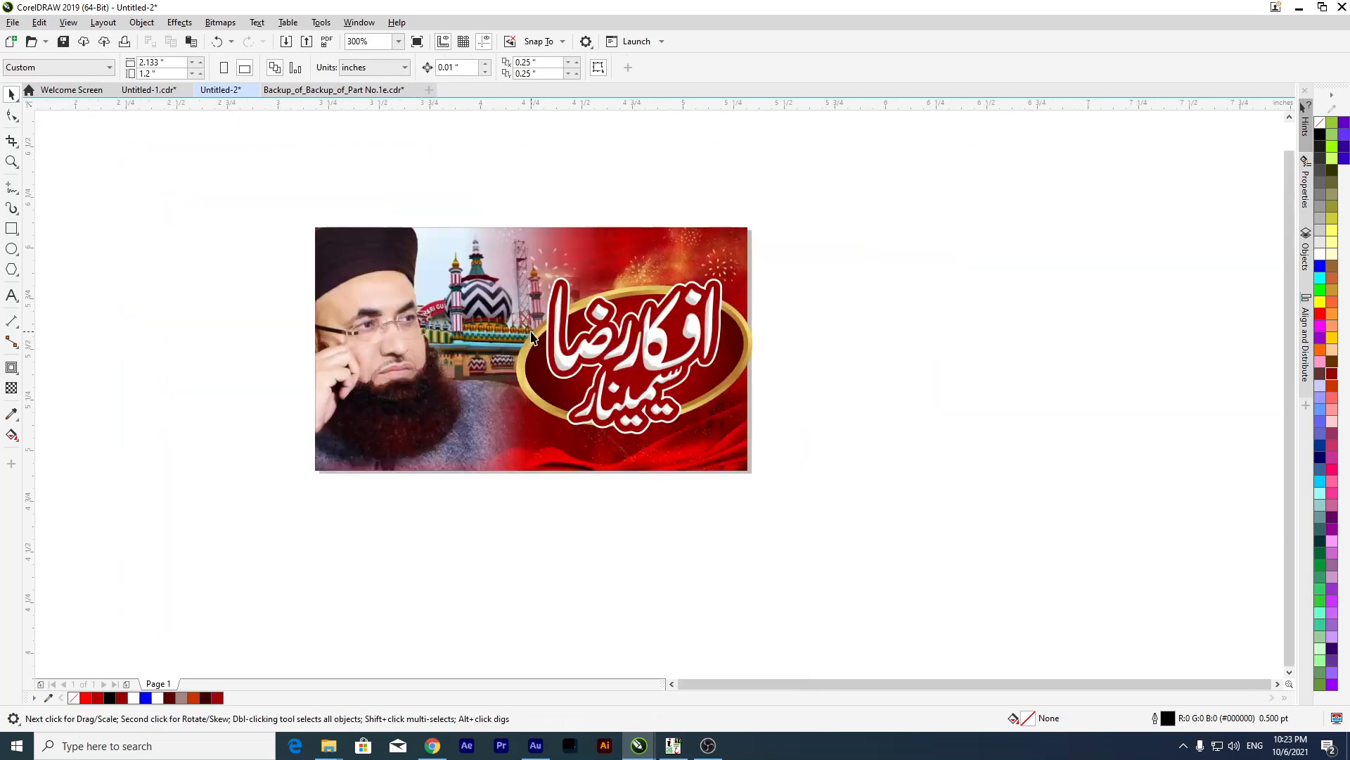
Select the calligraphy title with its gold-bordered ellipse and nudge the group to about X 4.769", Y 5.476".
{"action": "left_click_drag", "start_coordinate": [509, 432], "coordinate": [509, 432]}
{"action": "key", "text": "Up"}
{"action": "key", "text": "Up"}
{"action": "key", "text": "Up"}
{"action": "key", "text": "Up"}
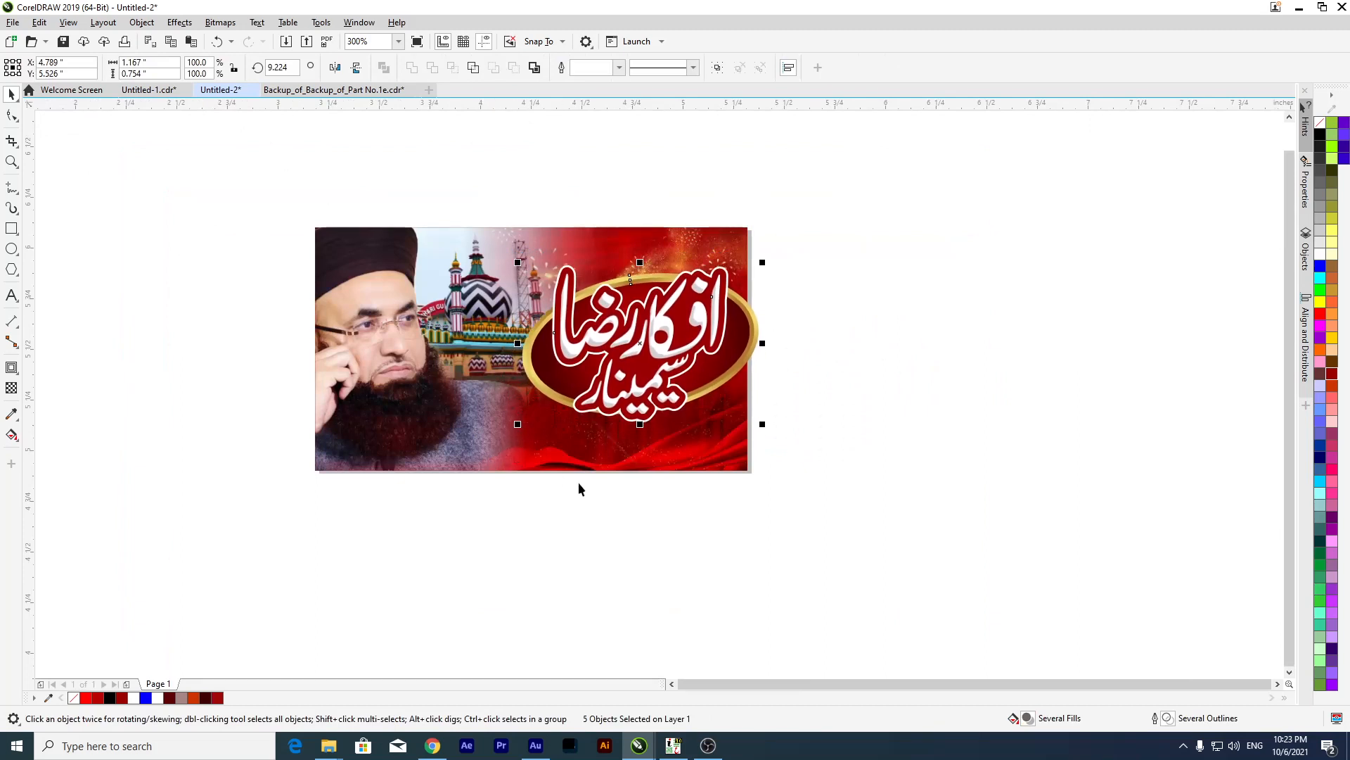
{"action": "left_click", "coordinate": [583, 482]}
{"action": "scroll", "coordinate": [576, 380], "scroll_direction": "down", "scroll_amount": 1}
{"action": "scroll", "coordinate": [584, 366], "scroll_direction": "up", "scroll_amount": 1}
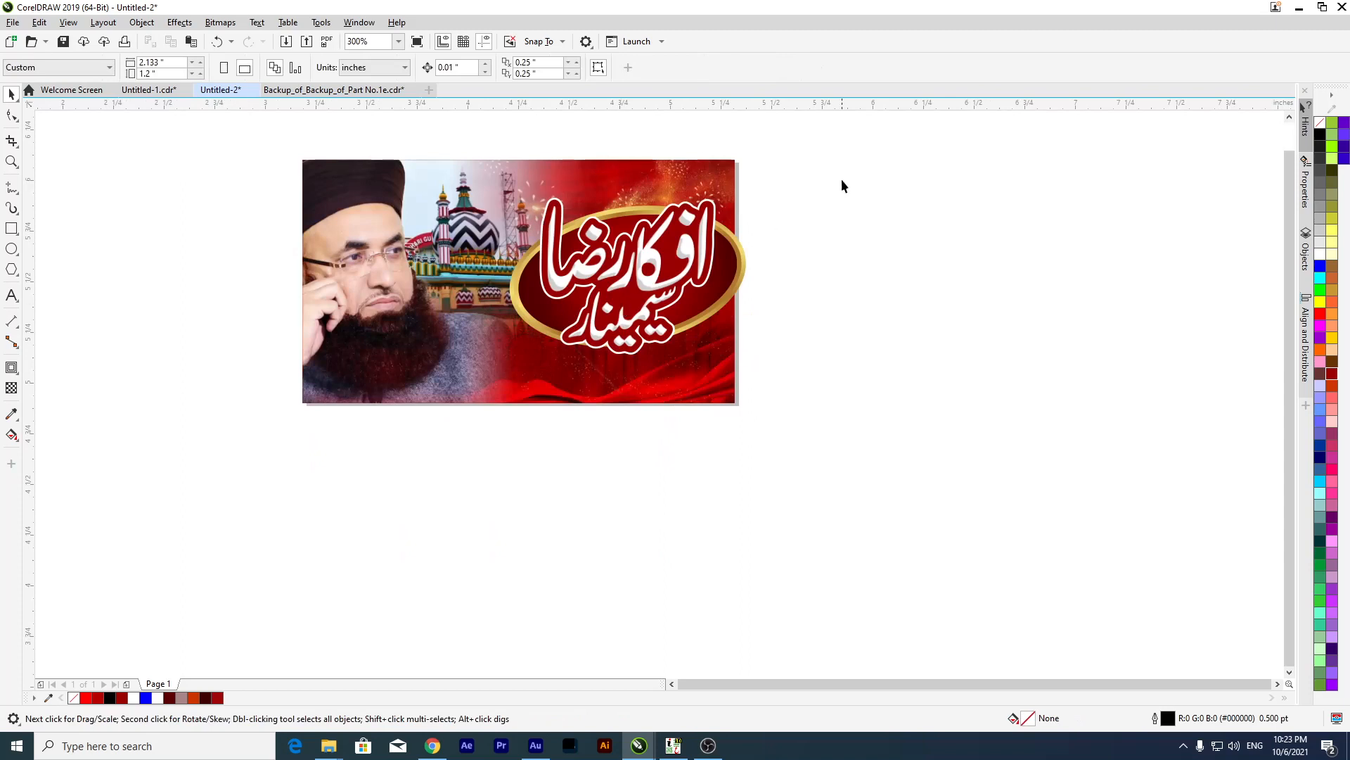
{"action": "left_click_drag", "start_coordinate": [482, 391], "coordinate": [481, 393]}
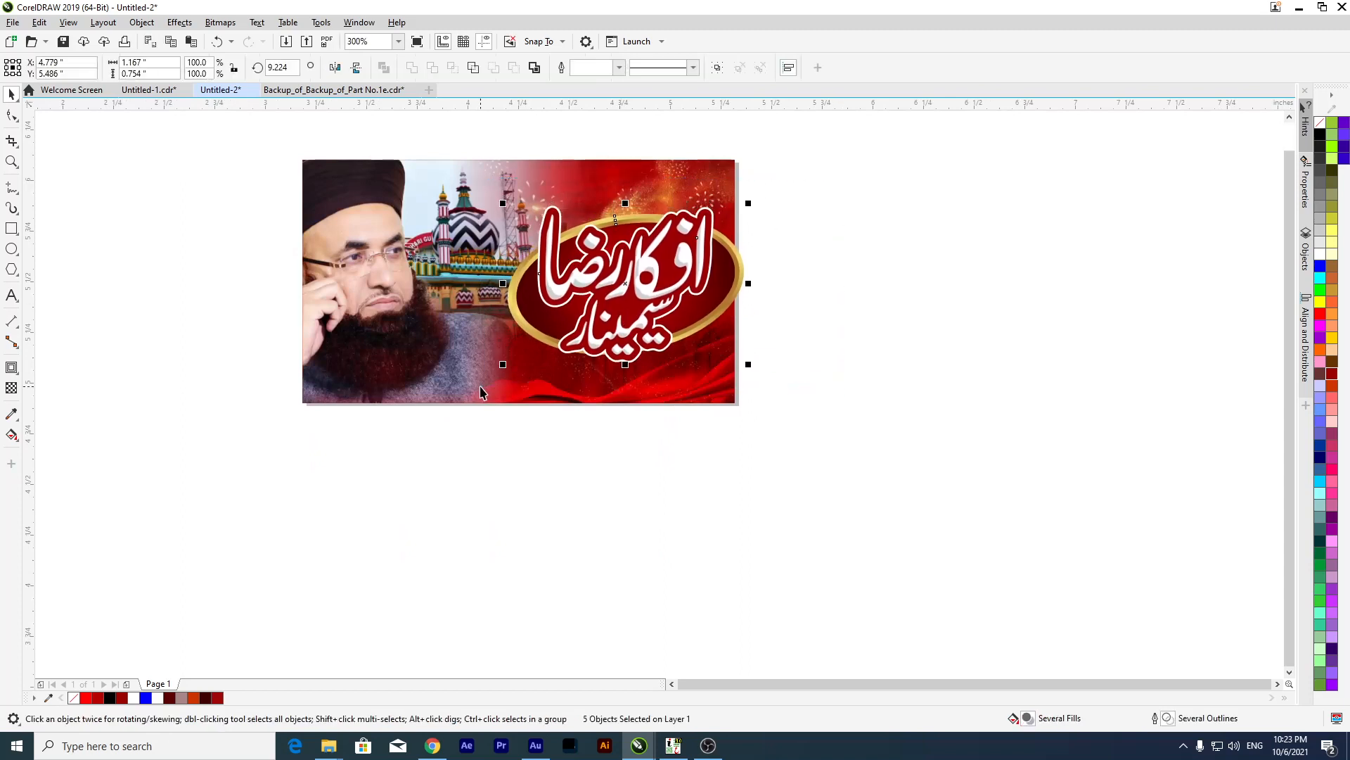
{"action": "key", "text": "Left"}
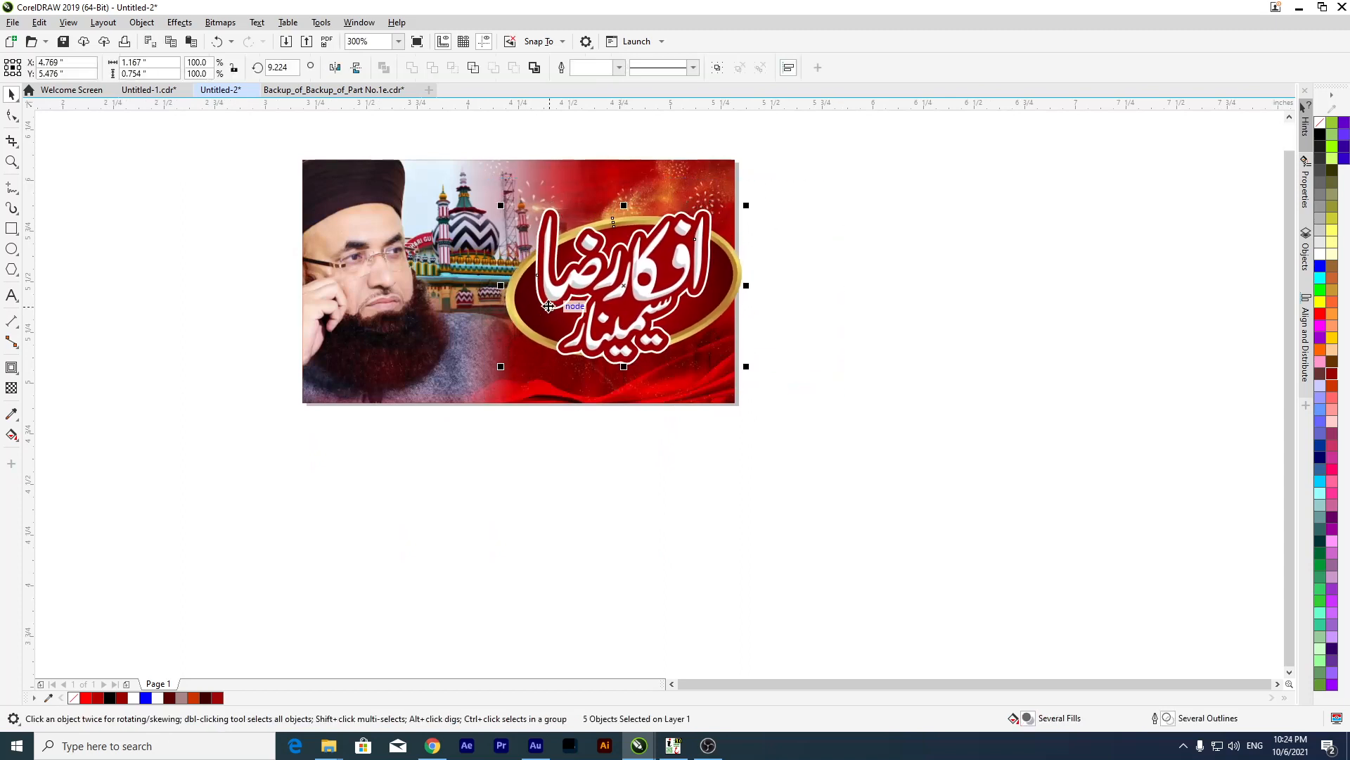
{"action": "left_click", "coordinate": [528, 538]}
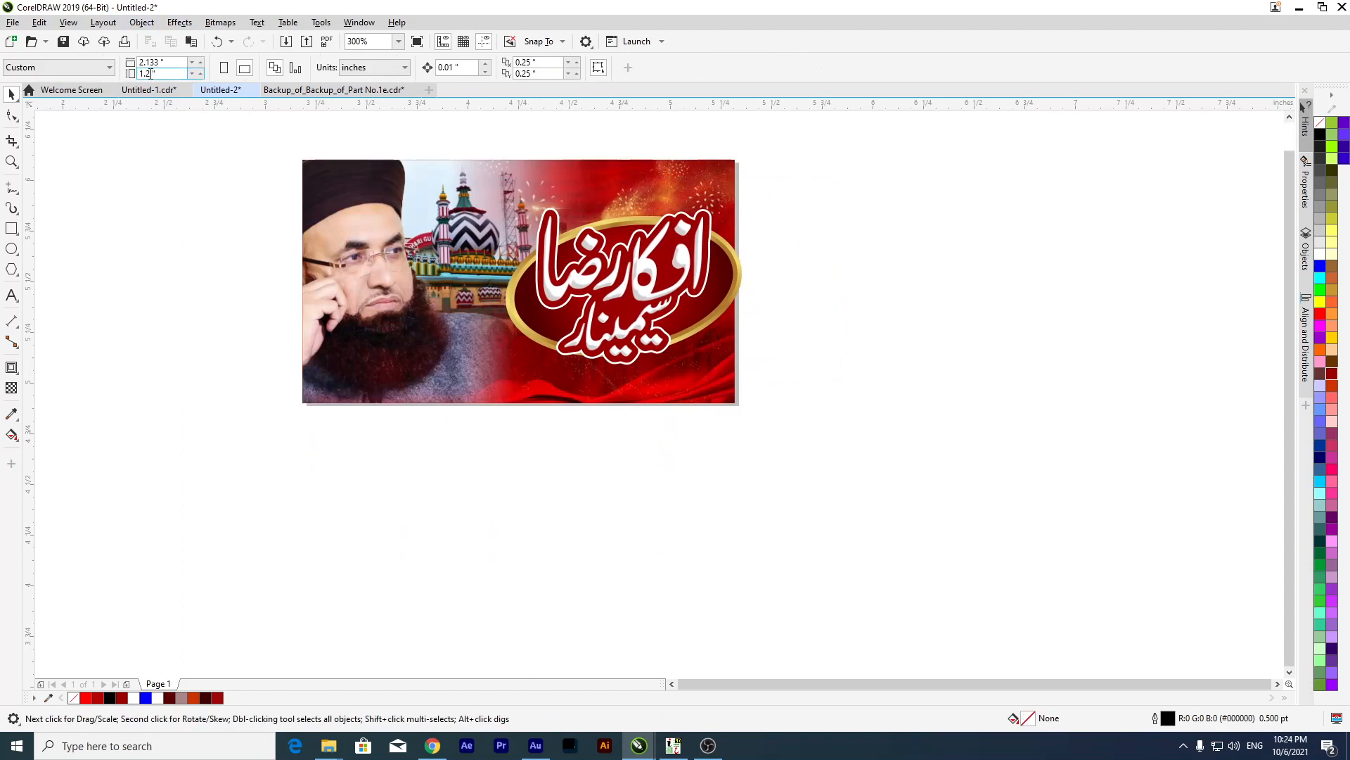
View the blue poster design in Untitled-1 for comparison, and switch to Chrome to browse the red background image results.
{"action": "left_click", "coordinate": [152, 92]}
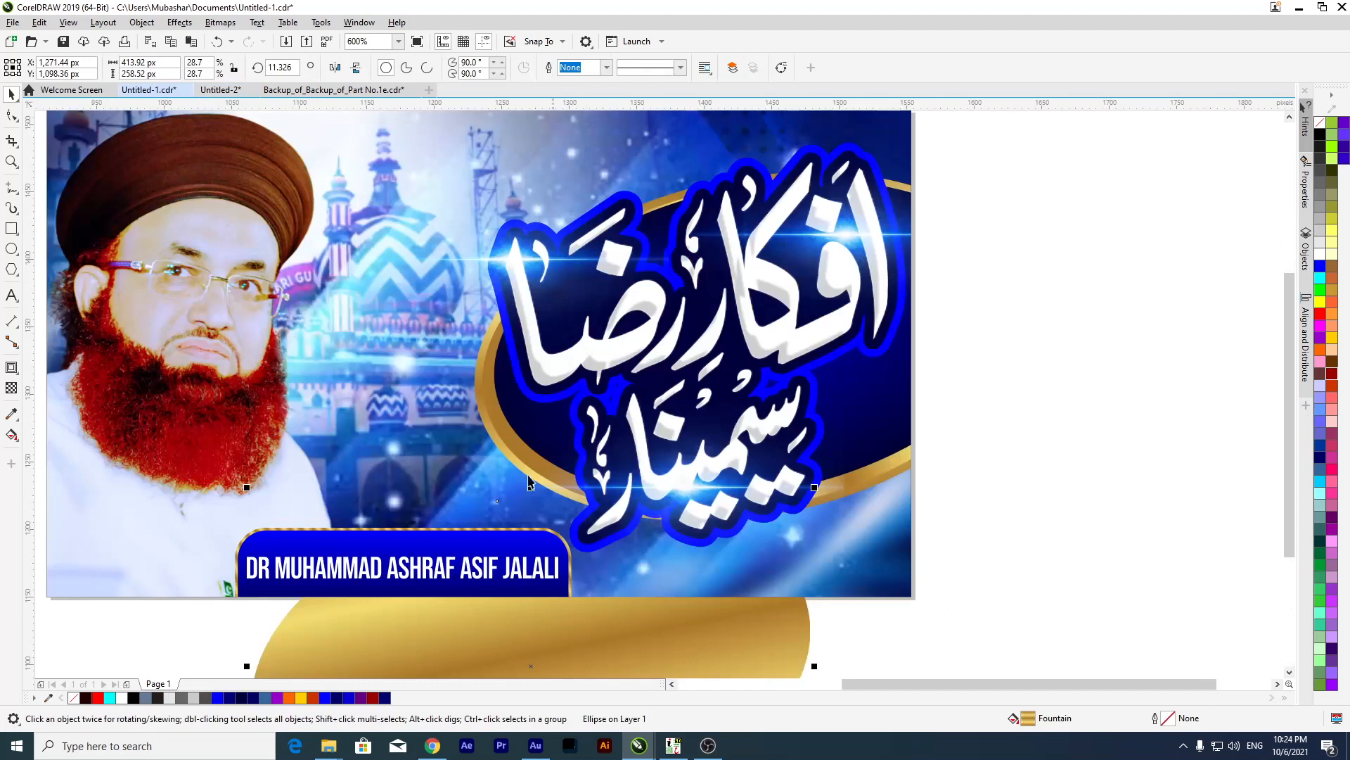
{"action": "left_click", "coordinate": [220, 90]}
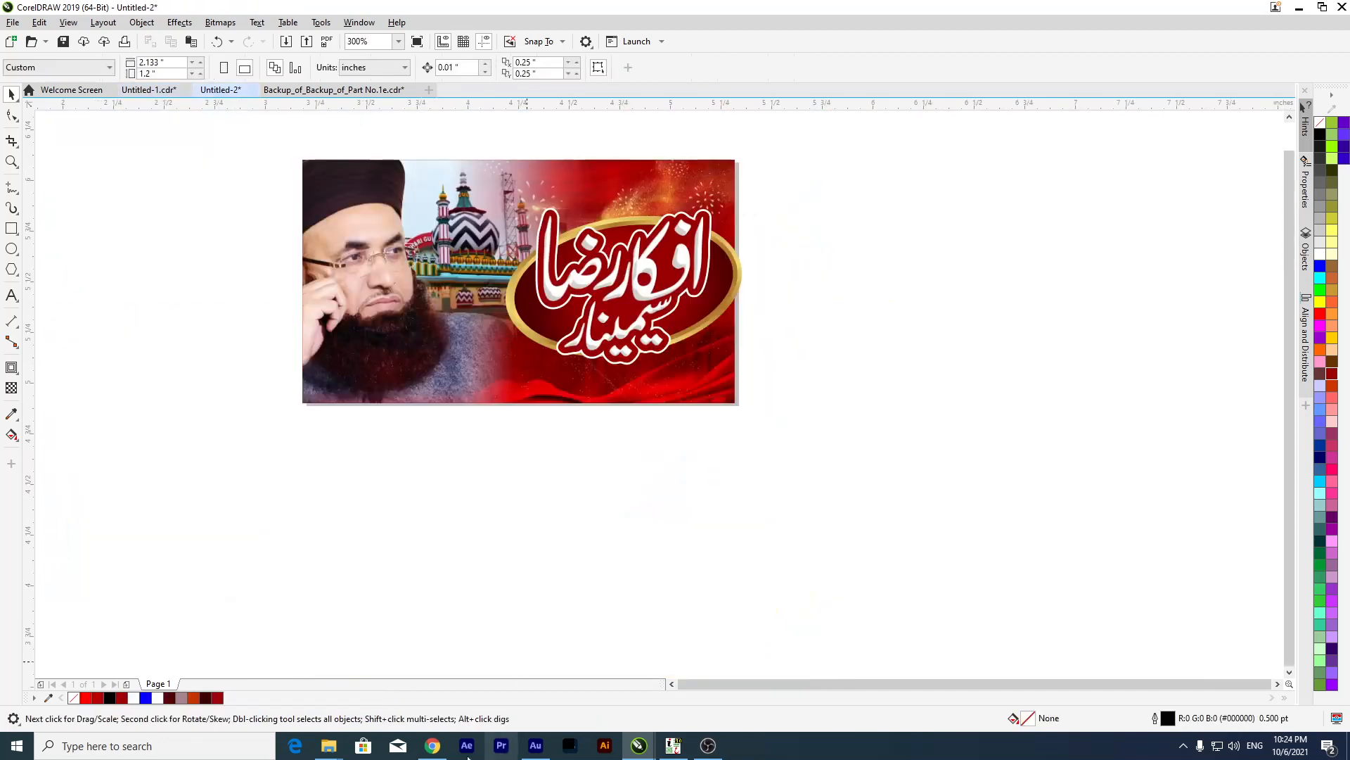
{"action": "left_click", "coordinate": [432, 749]}
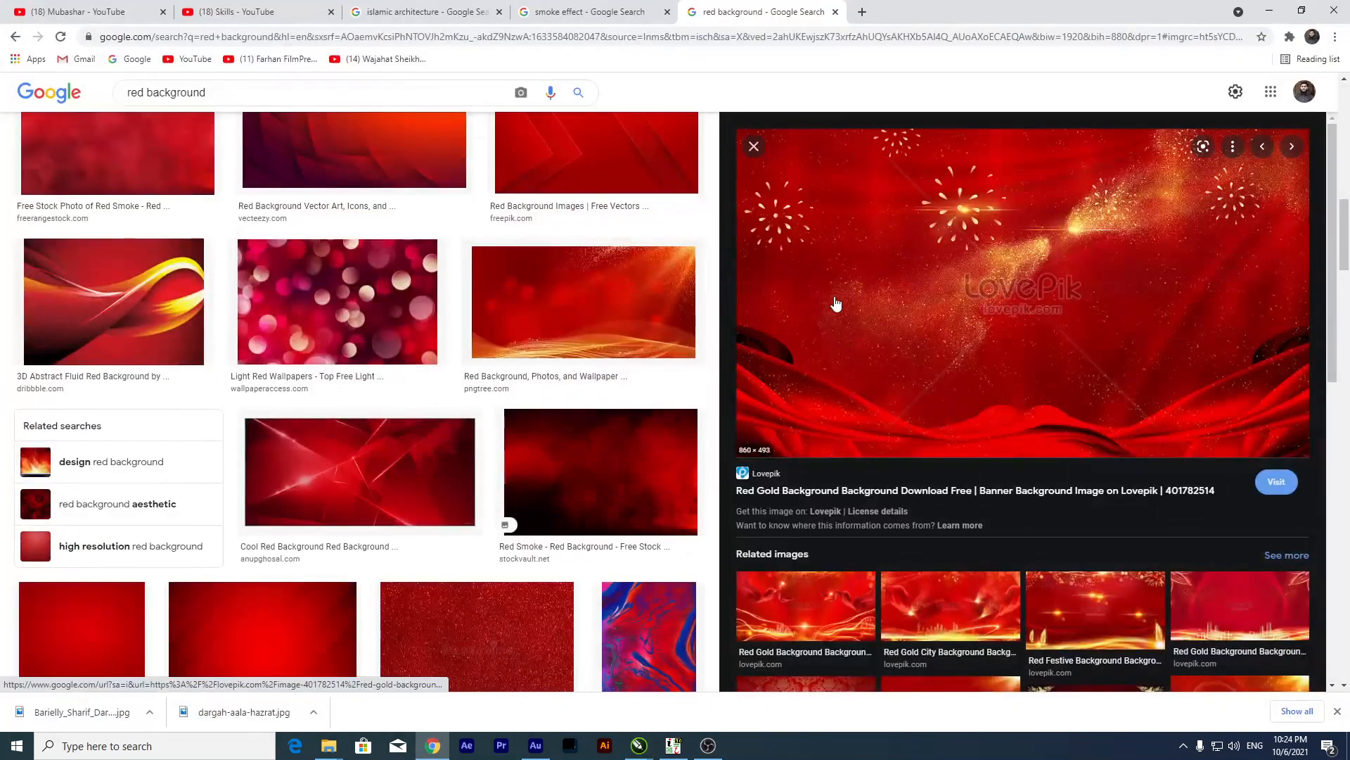
{"action": "scroll", "coordinate": [837, 304], "scroll_direction": "down", "scroll_amount": 3}
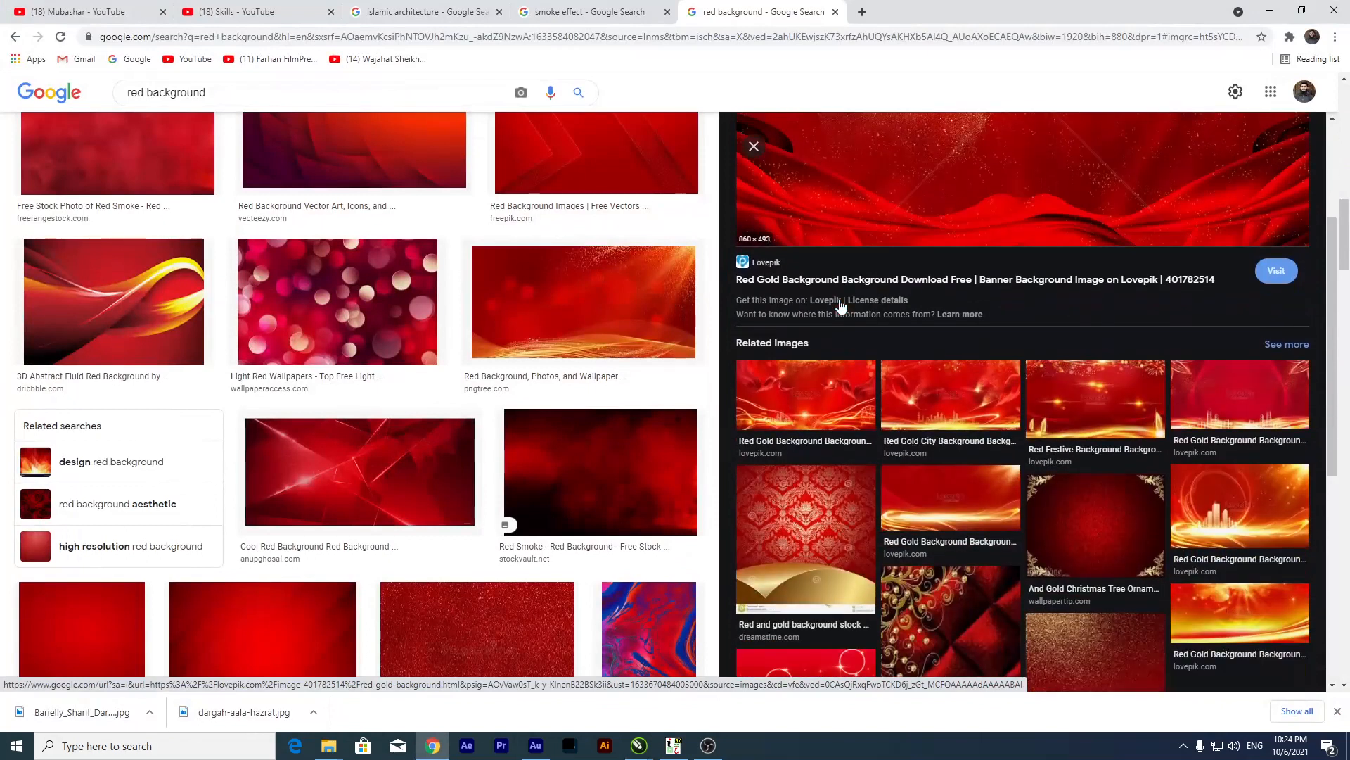
{"action": "scroll", "coordinate": [928, 380], "scroll_direction": "down", "scroll_amount": 3}
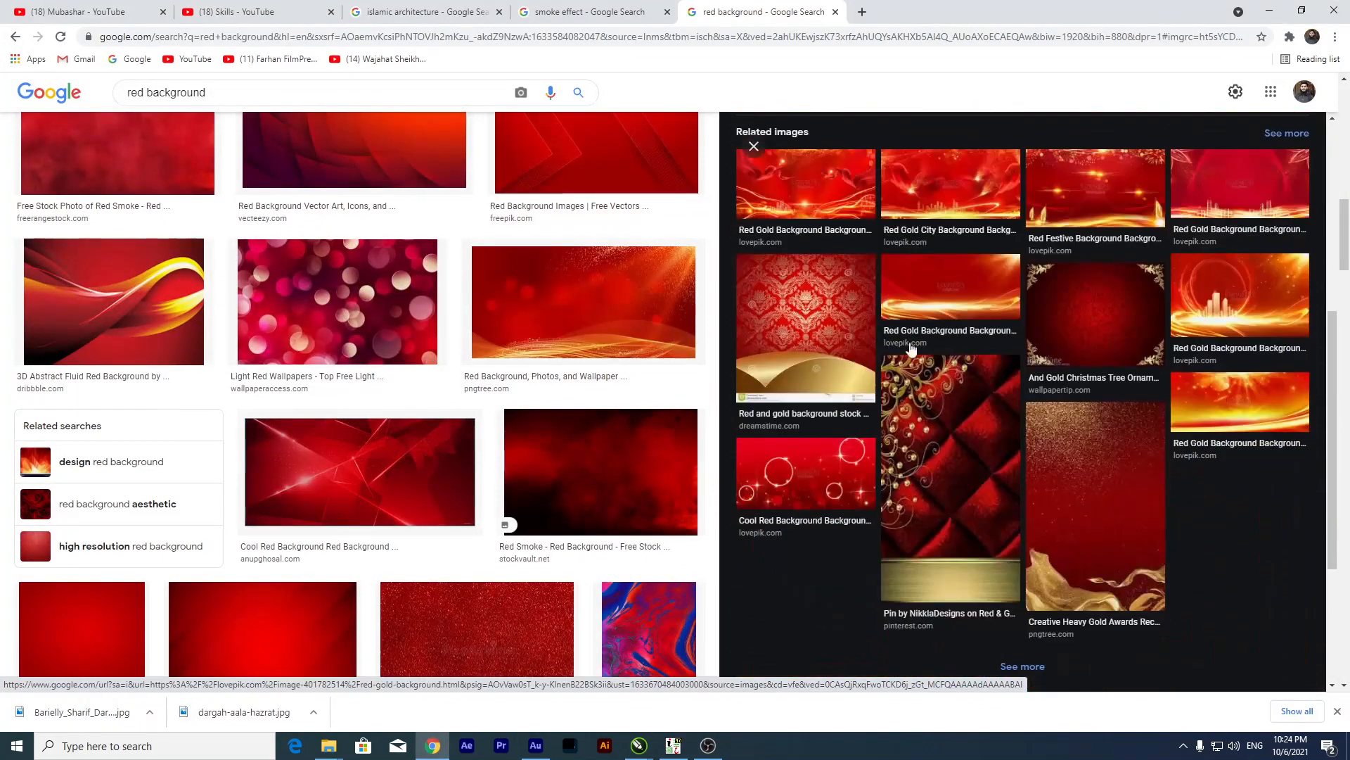
{"action": "scroll", "coordinate": [1010, 413], "scroll_direction": "down", "scroll_amount": 1}
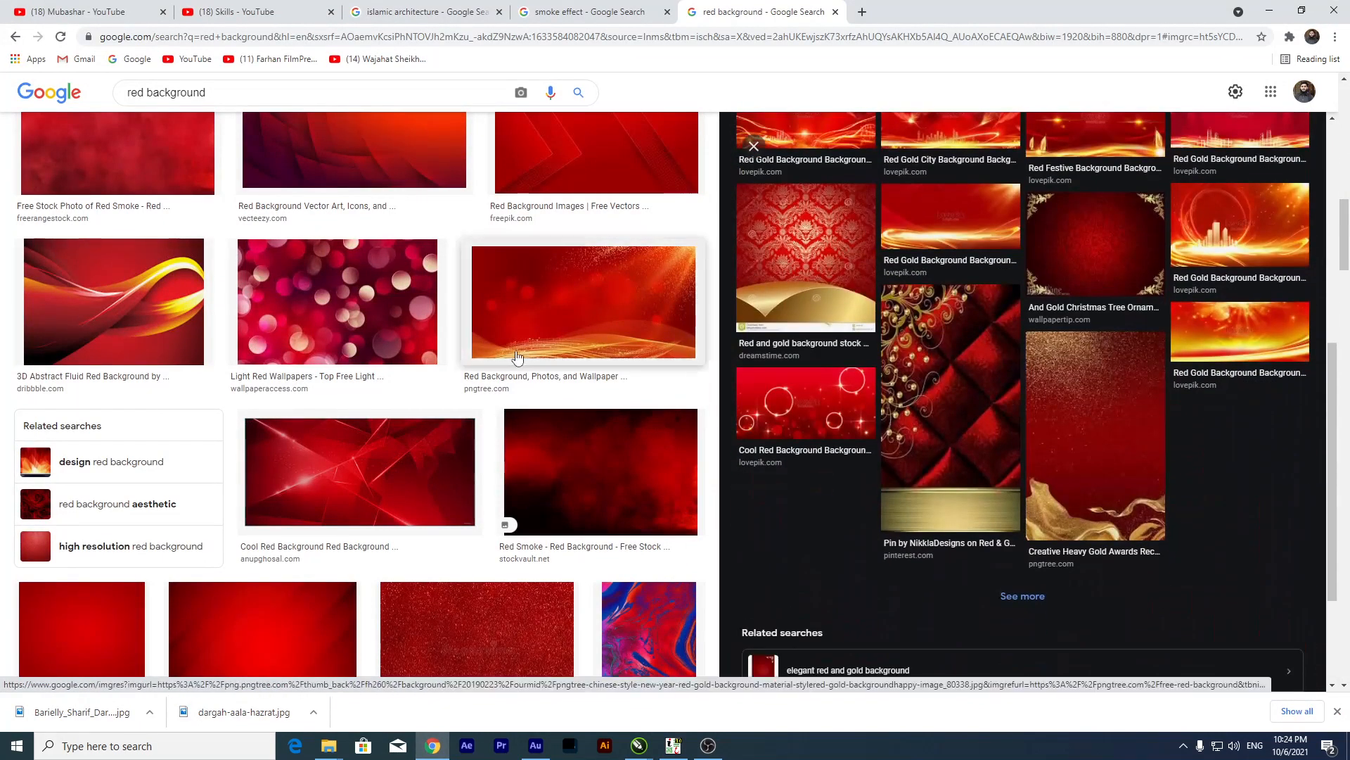
{"action": "scroll", "coordinate": [529, 374], "scroll_direction": "down", "scroll_amount": 1}
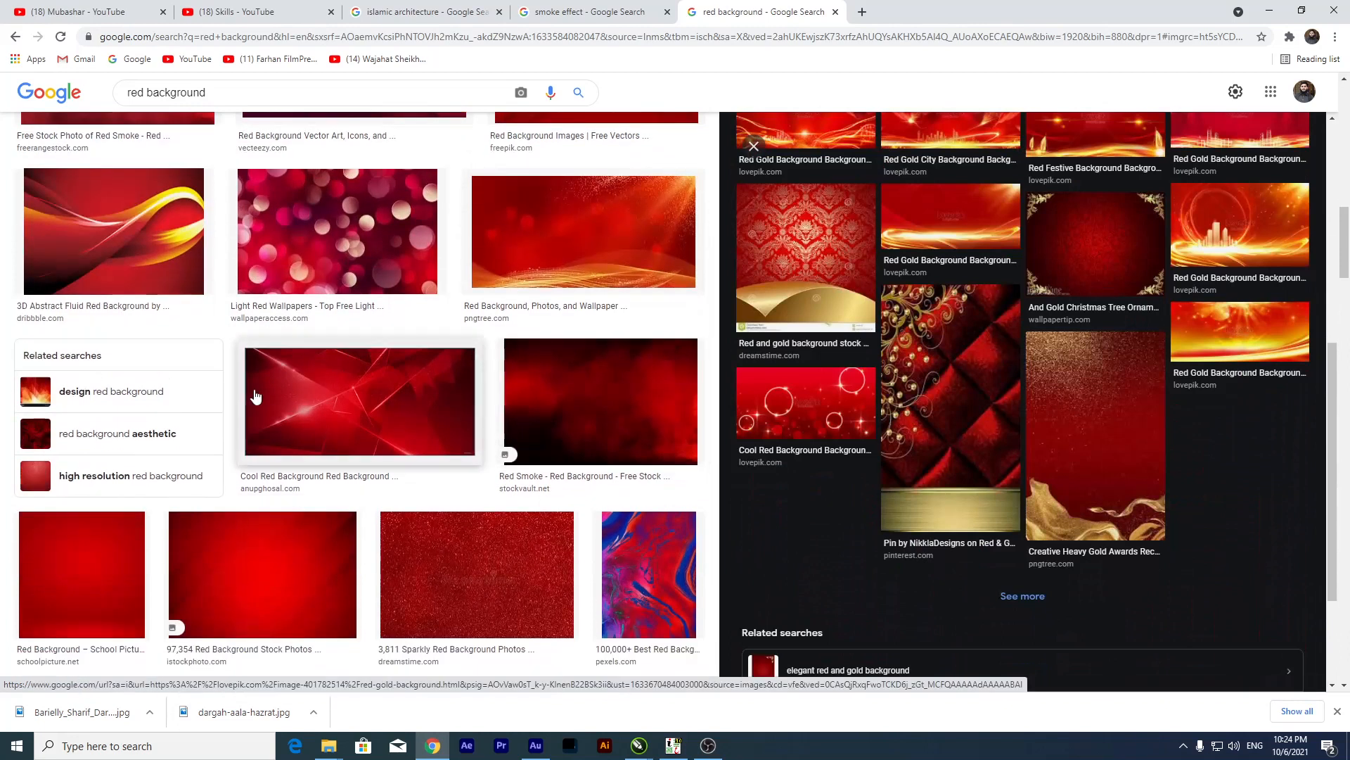
{"action": "scroll", "coordinate": [364, 384], "scroll_direction": "down", "scroll_amount": 6}
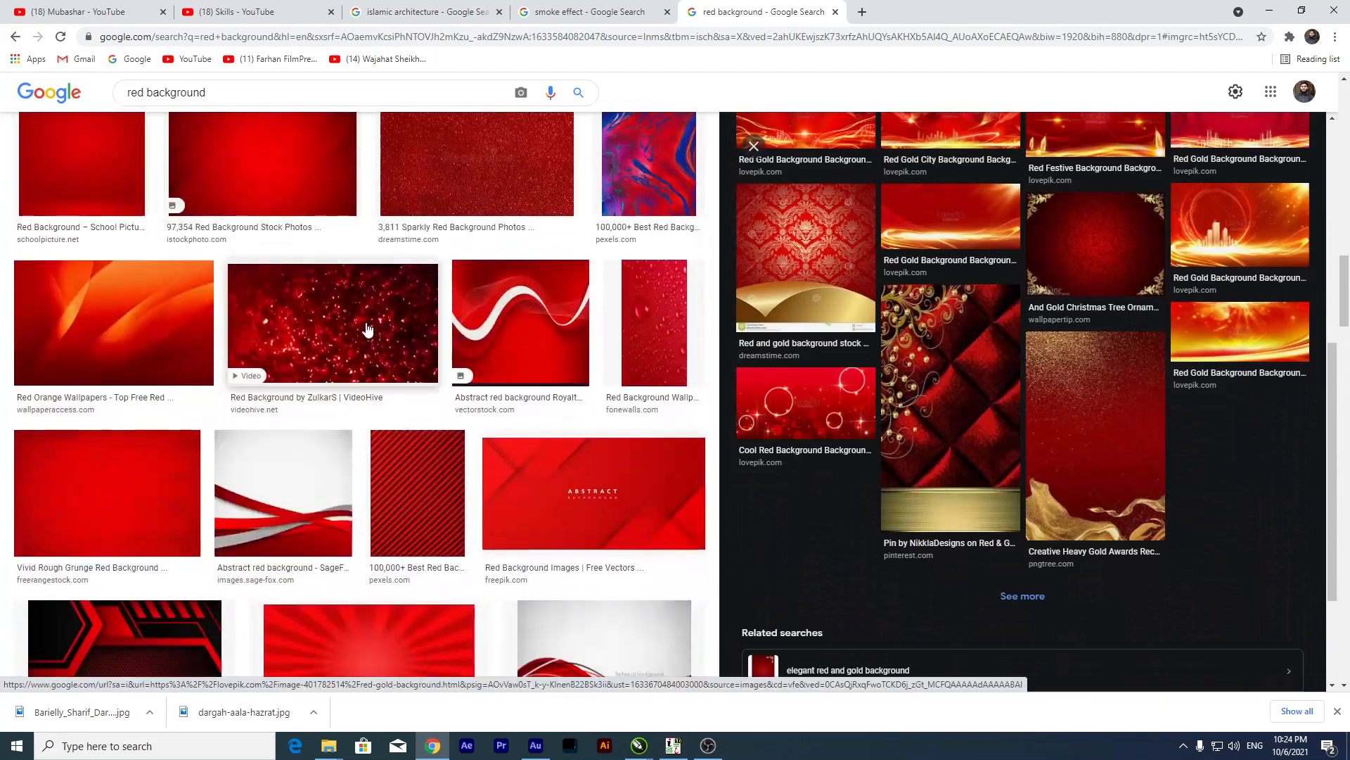
{"action": "scroll", "coordinate": [365, 380], "scroll_direction": "down", "scroll_amount": 6}
{"action": "scroll", "coordinate": [378, 371], "scroll_direction": "down", "scroll_amount": 10}
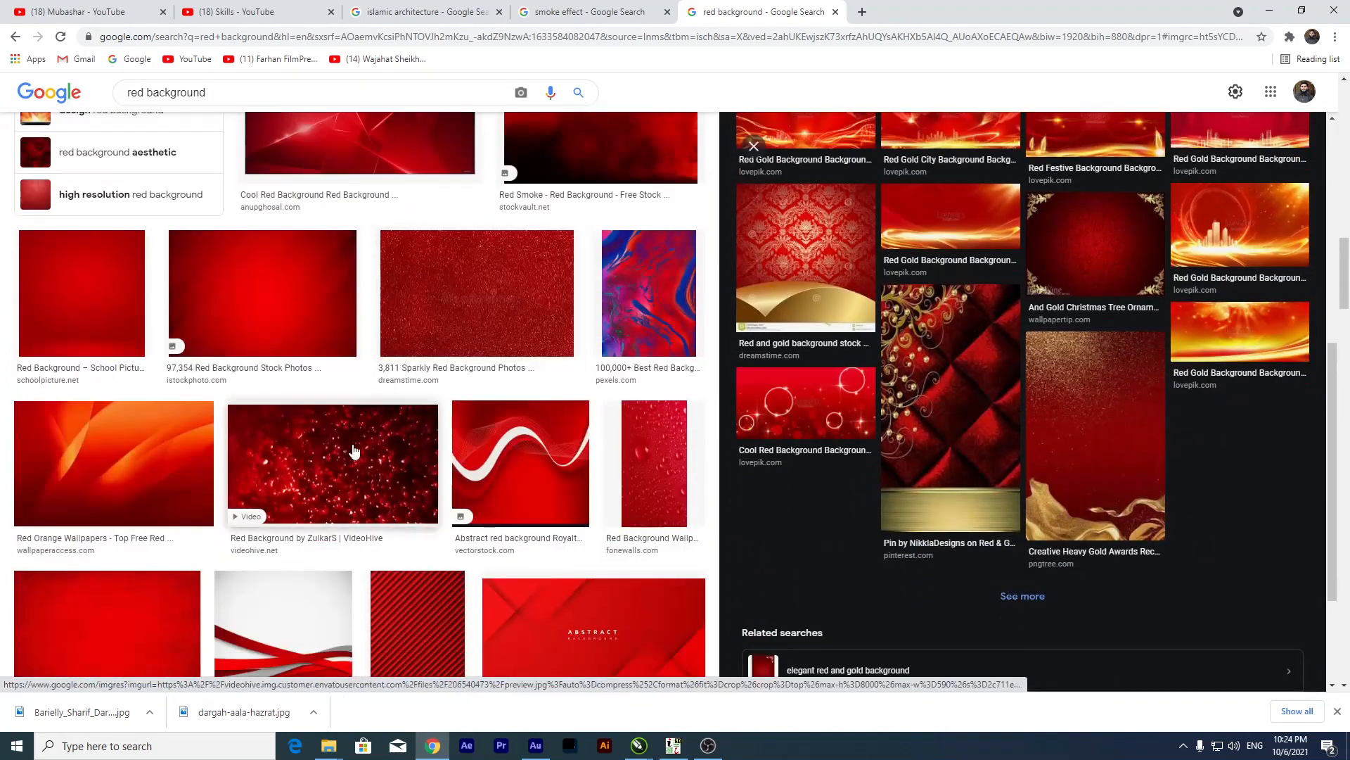
Preview the VideoHive red particles background and the related Dark Red Background with its similar images.
{"action": "left_click", "coordinate": [353, 451]}
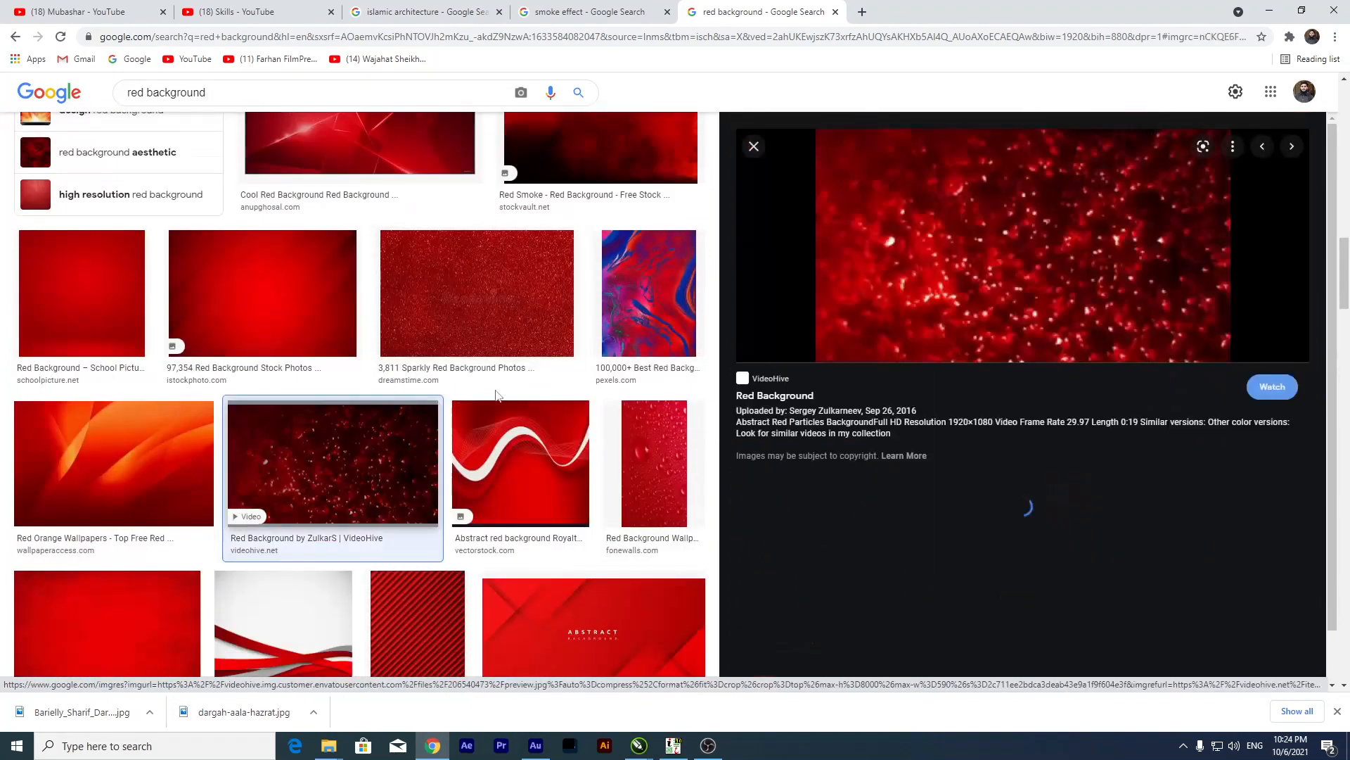
{"action": "scroll", "coordinate": [527, 380], "scroll_direction": "down", "scroll_amount": 8}
{"action": "scroll", "coordinate": [690, 375], "scroll_direction": "down", "scroll_amount": 2}
{"action": "scroll", "coordinate": [1020, 422], "scroll_direction": "down", "scroll_amount": 3}
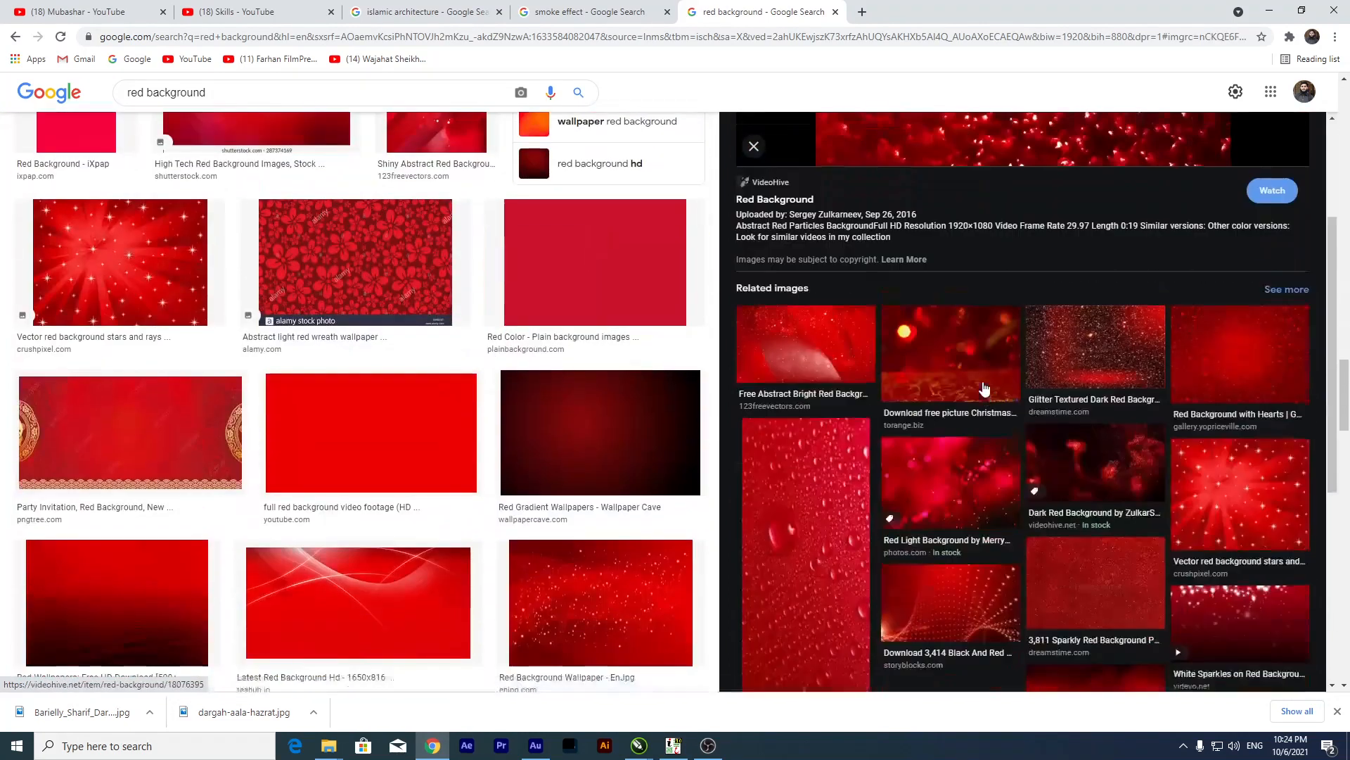
{"action": "left_click", "coordinate": [1140, 444]}
{"action": "scroll", "coordinate": [1012, 352], "scroll_direction": "down", "scroll_amount": 5}
{"action": "scroll", "coordinate": [853, 350], "scroll_direction": "up", "scroll_amount": 5}
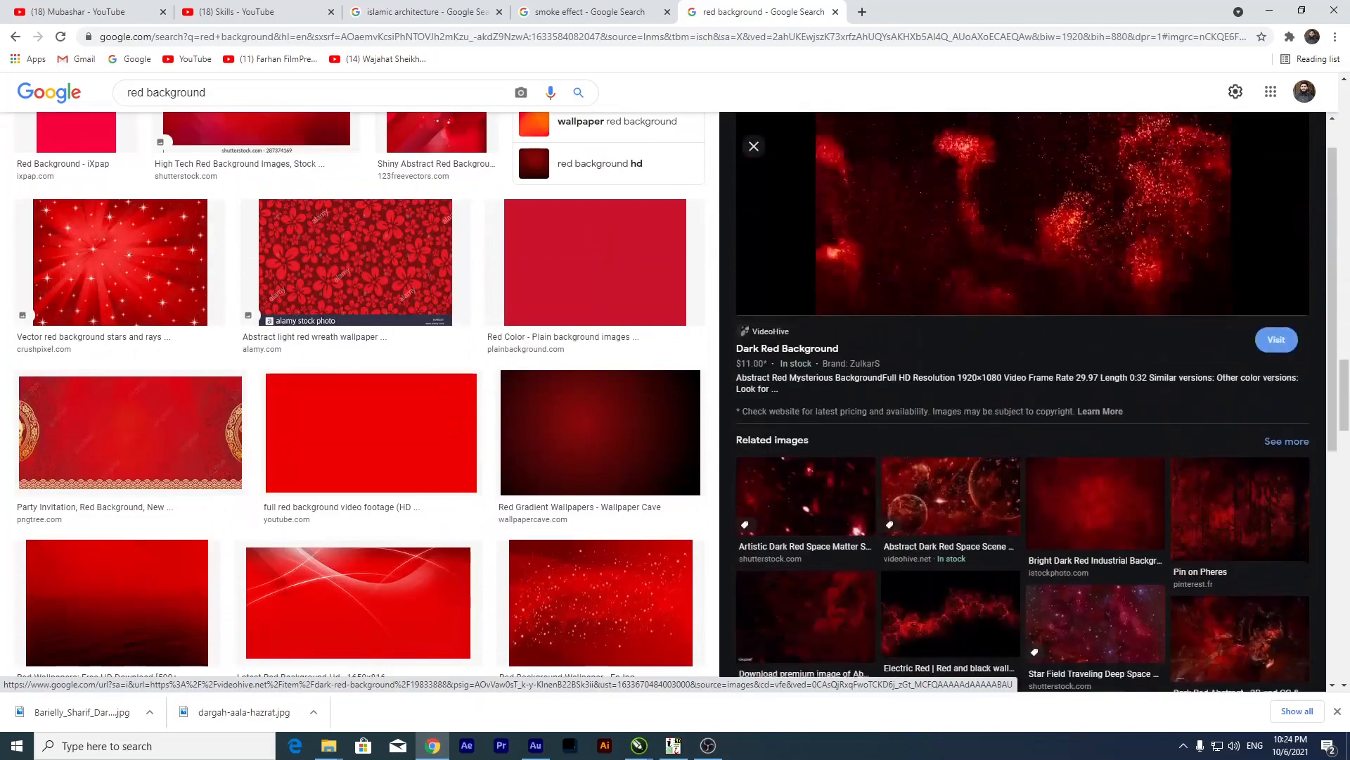
Preview the Alamy red floral wallpaper and the related red mandala pattern, and browse further red backgrounds.
{"action": "scroll", "coordinate": [382, 441], "scroll_direction": "up", "scroll_amount": 2}
{"action": "left_click", "coordinate": [260, 398]}
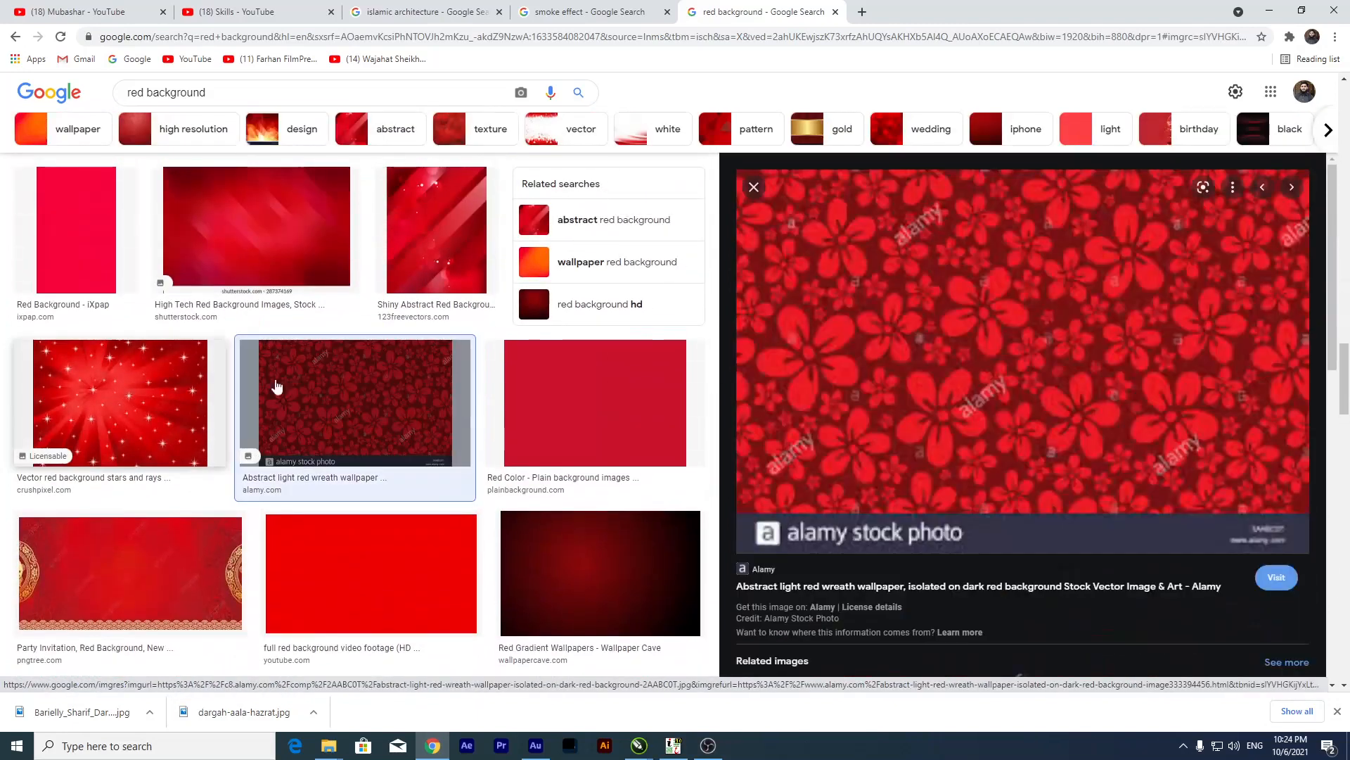
{"action": "scroll", "coordinate": [275, 385], "scroll_direction": "down", "scroll_amount": 2}
{"action": "scroll", "coordinate": [850, 368], "scroll_direction": "down", "scroll_amount": 3}
{"action": "scroll", "coordinate": [386, 408], "scroll_direction": "down", "scroll_amount": 5}
{"action": "left_click", "coordinate": [932, 489]}
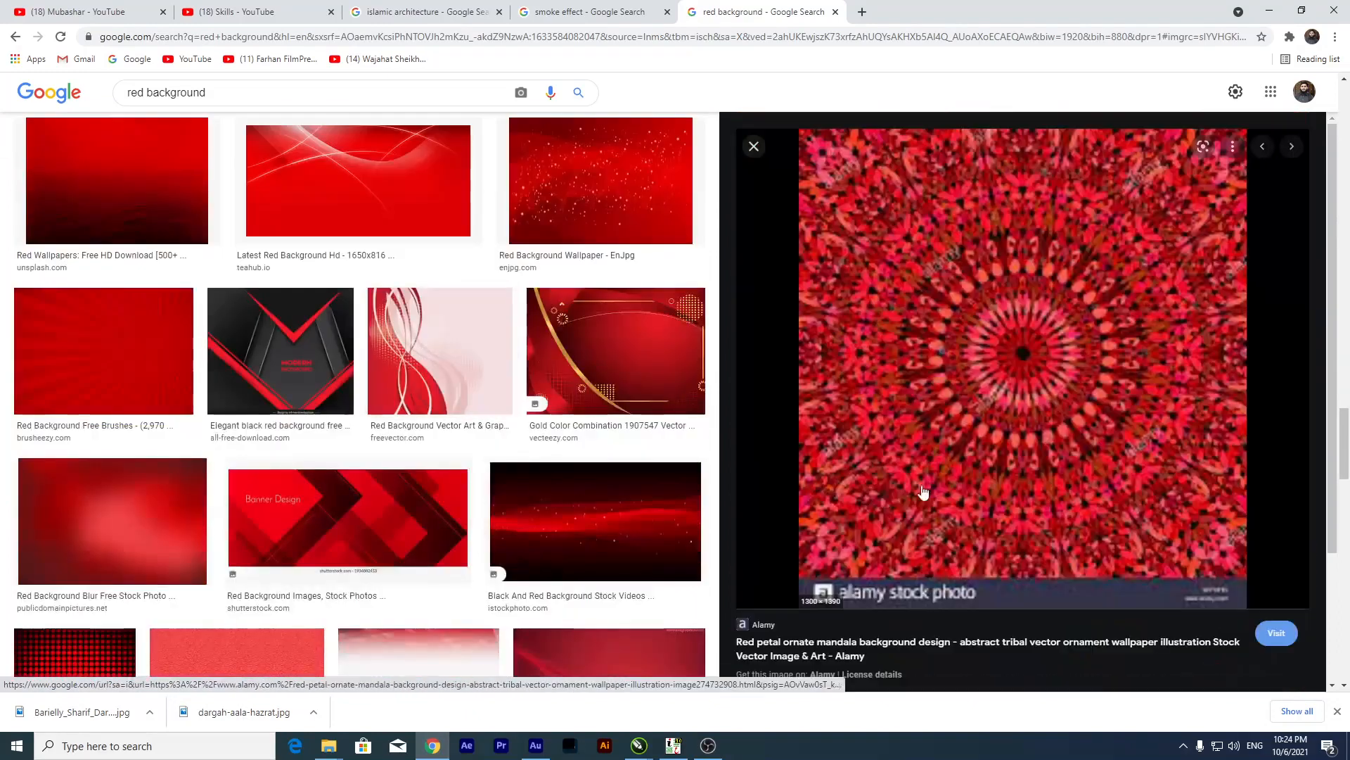
{"action": "scroll", "coordinate": [250, 471], "scroll_direction": "down", "scroll_amount": 7}
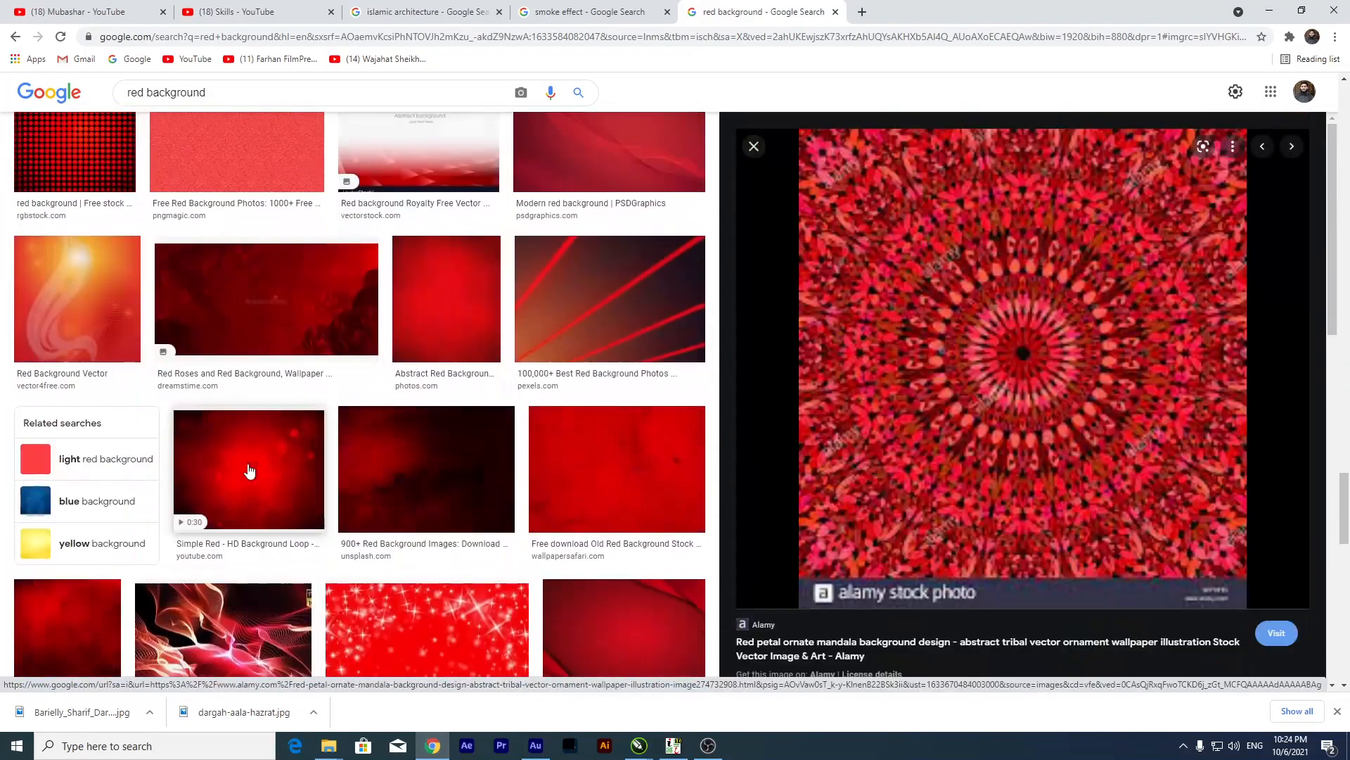
Copy the Dreamstime red roses background image from its preview and return to the poster in CorelDRAW.
{"action": "left_click", "coordinate": [292, 322]}
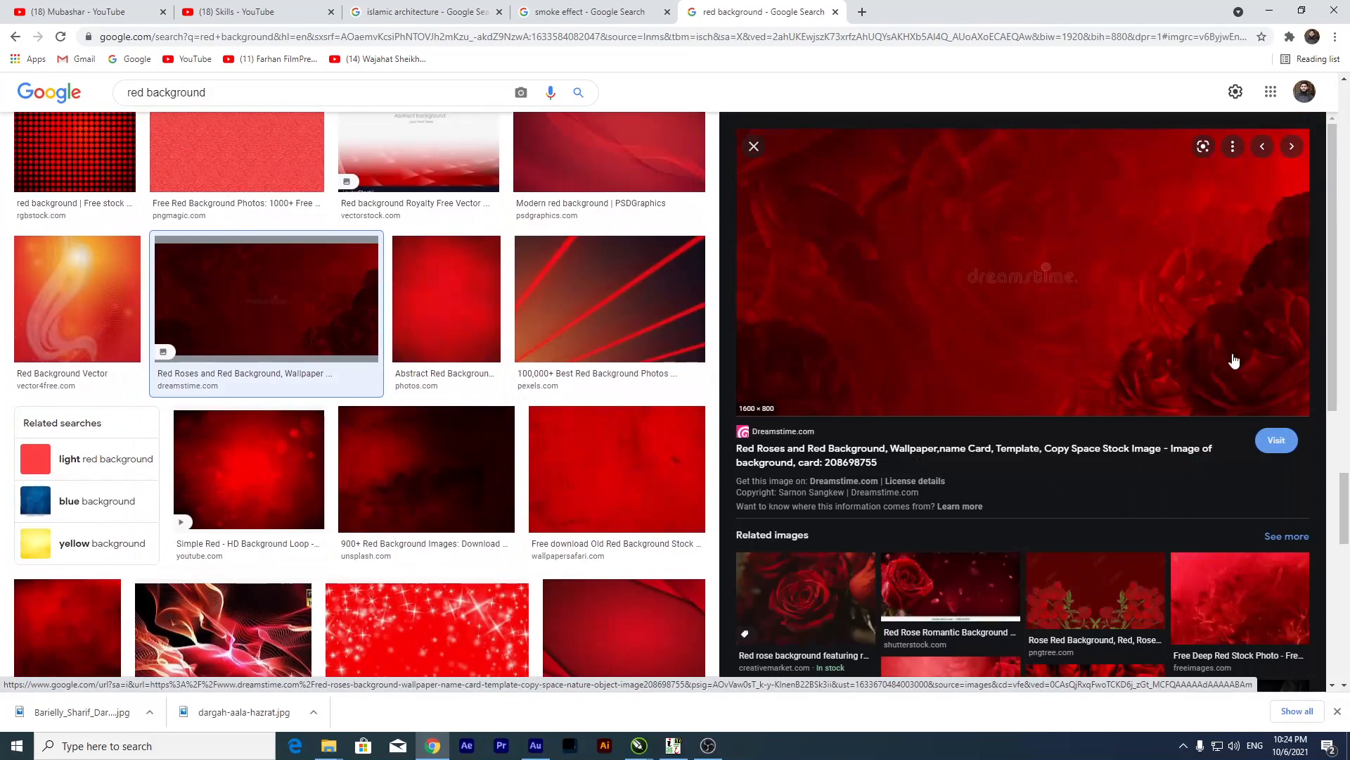
{"action": "right_click", "coordinate": [1046, 243]}
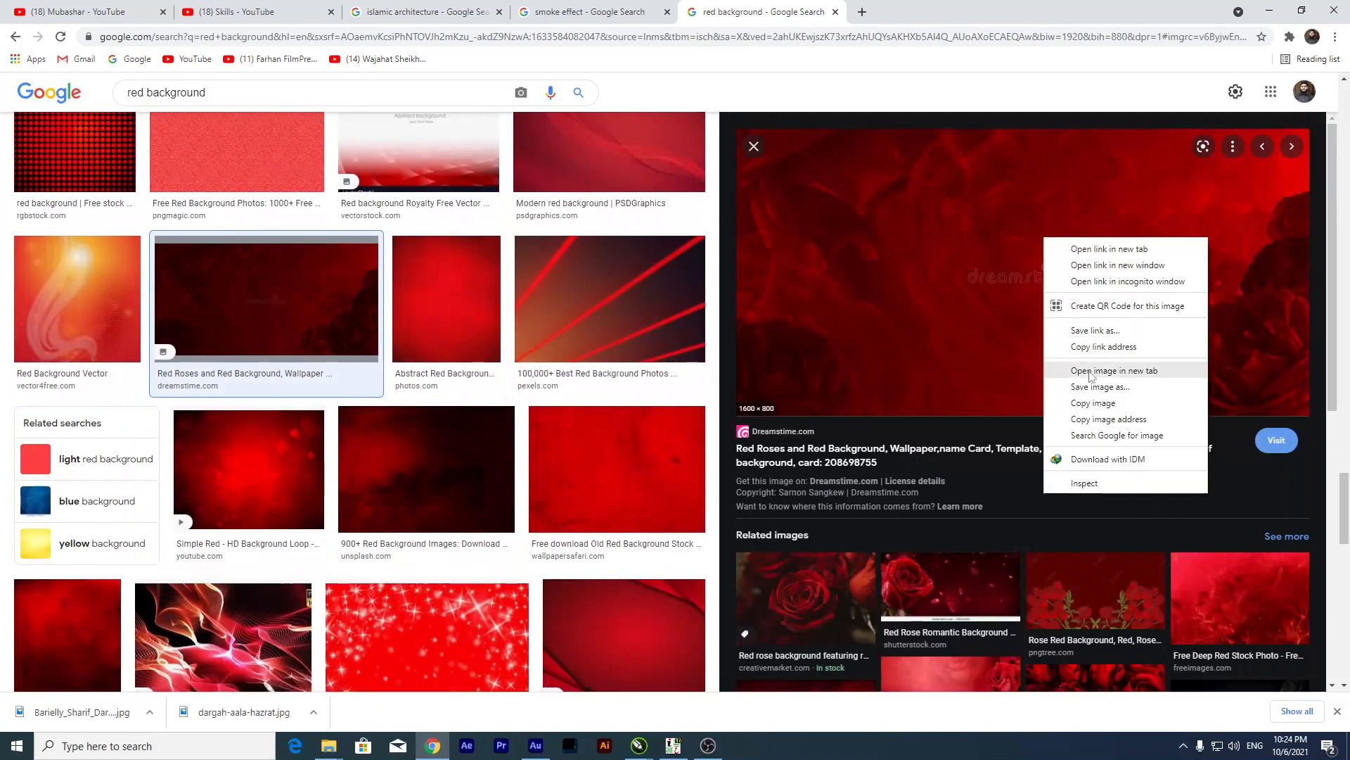
{"action": "left_click", "coordinate": [1106, 410]}
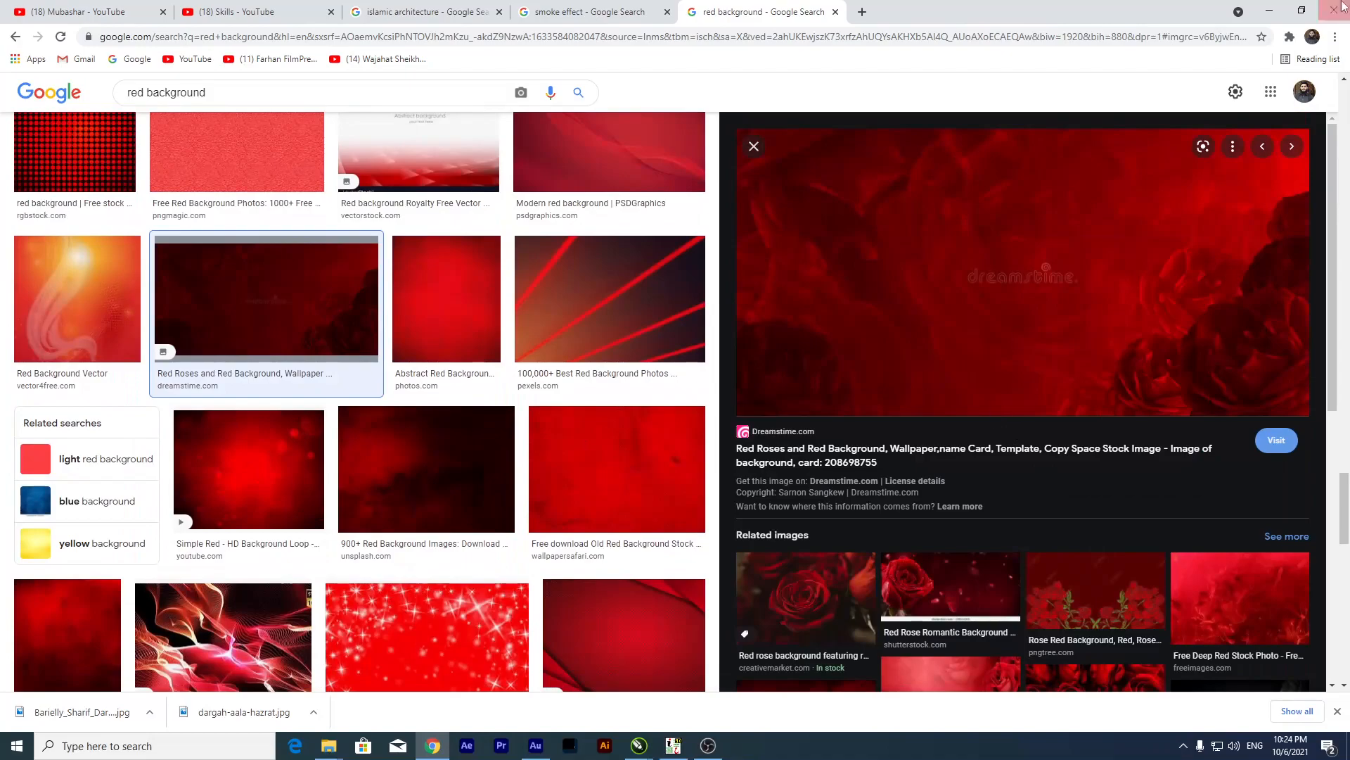
{"action": "left_click", "coordinate": [1270, 10]}
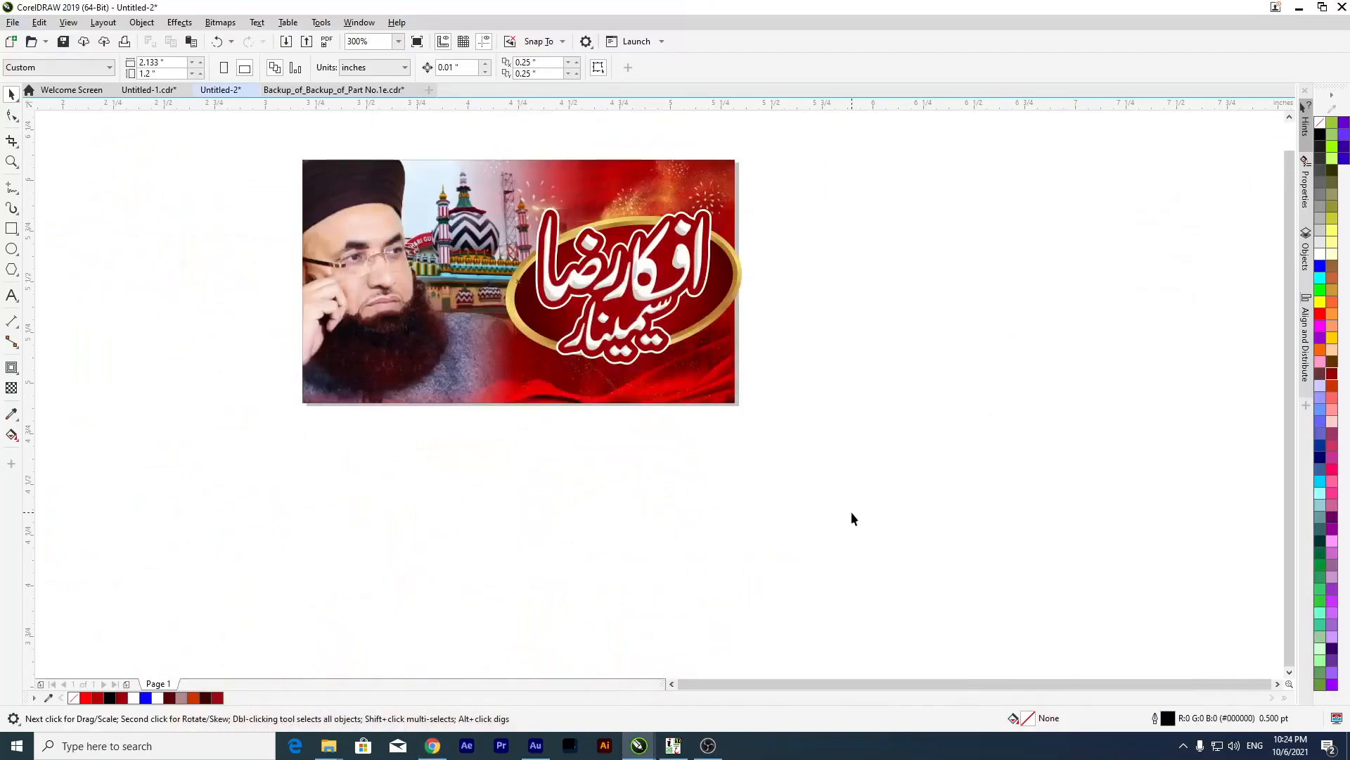
Paste the copied red roses background into the document and scale it down to about 1.29 by 0.65 inches.
{"action": "key", "text": "ctrl+v"}
{"action": "scroll", "coordinate": [837, 422], "scroll_direction": "down", "scroll_amount": 4}
{"action": "scroll", "coordinate": [584, 440], "scroll_direction": "down", "scroll_amount": 4}
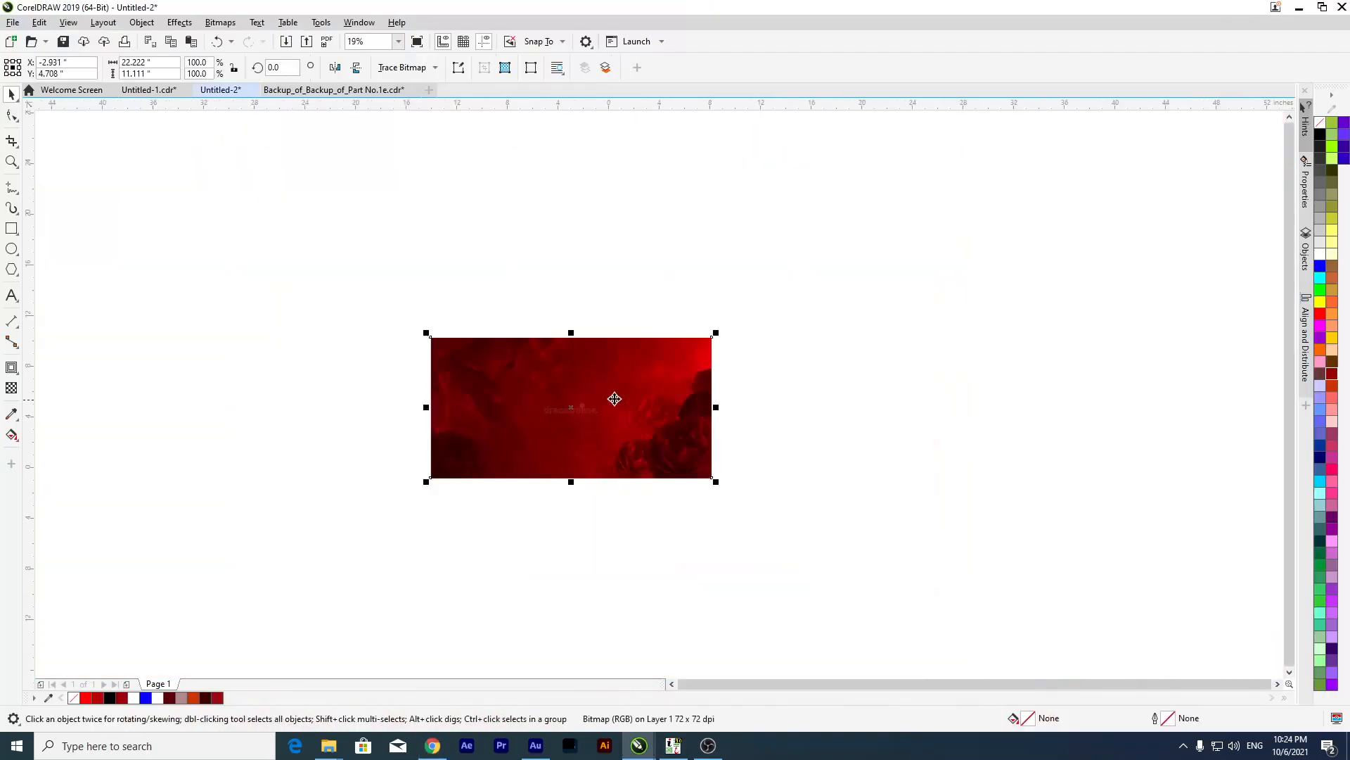
{"action": "left_click_drag", "start_coordinate": [539, 363], "coordinate": [368, 295]}
{"action": "left_click_drag", "start_coordinate": [545, 264], "coordinate": [453, 311]}
{"action": "left_click_drag", "start_coordinate": [379, 350], "coordinate": [648, 350]}
{"action": "scroll", "coordinate": [648, 350], "scroll_direction": "up", "scroll_amount": 4}
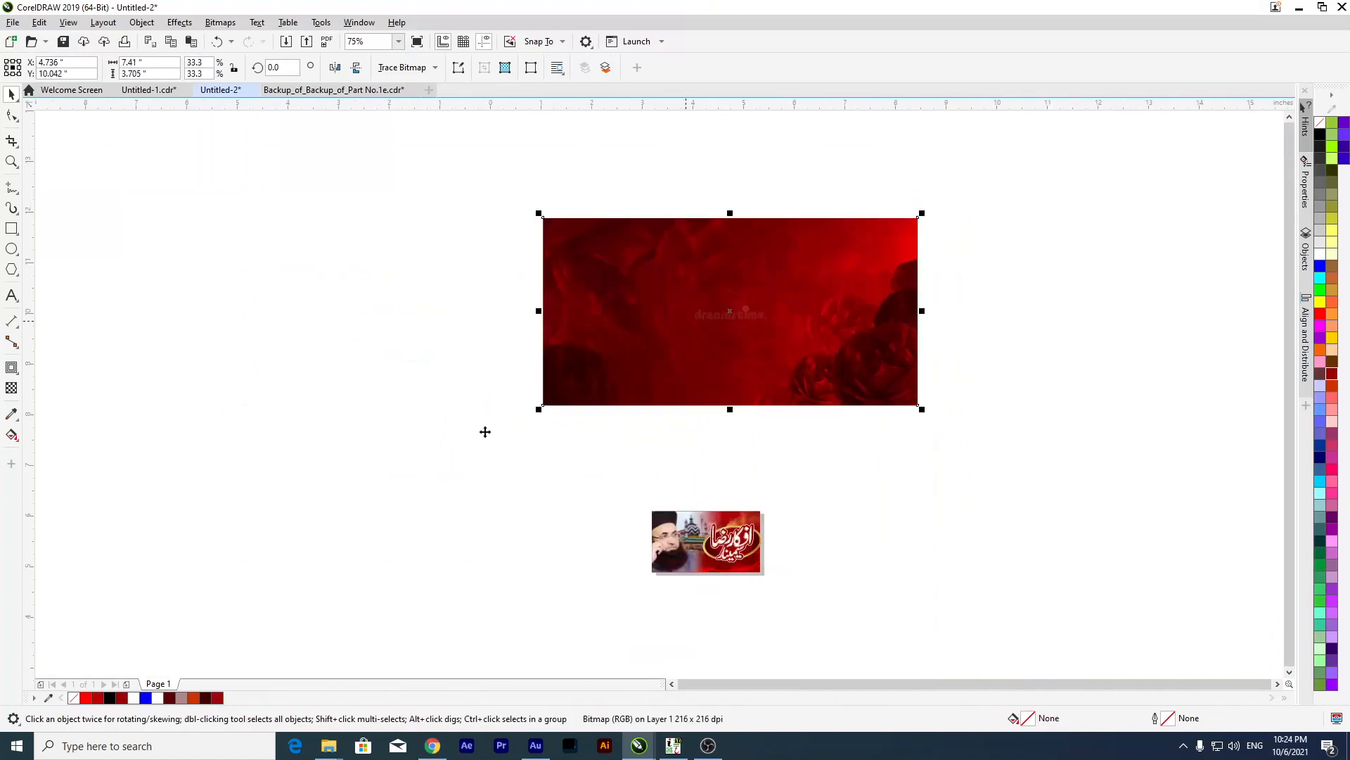
{"action": "left_click_drag", "start_coordinate": [485, 432], "coordinate": [549, 419]}
{"action": "left_click_drag", "start_coordinate": [785, 312], "coordinate": [627, 393]}
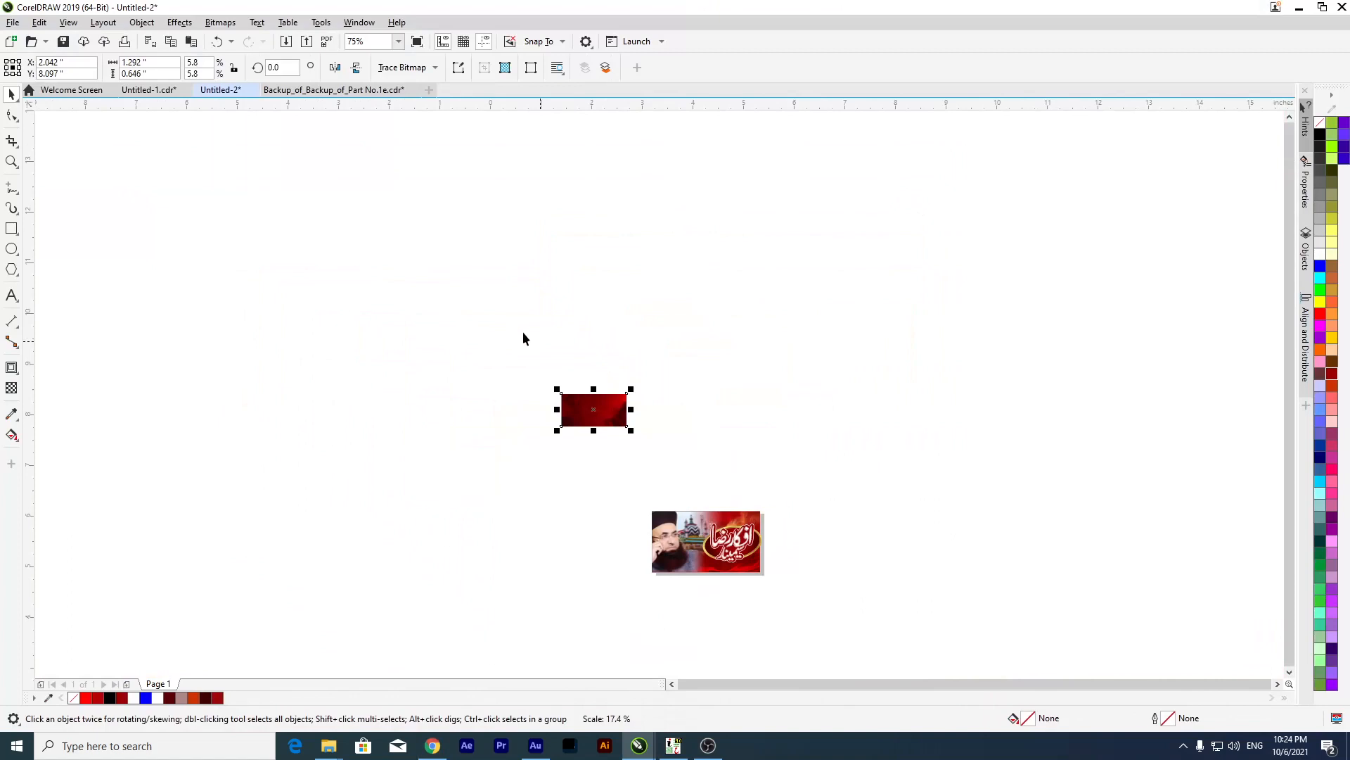
Rotate the pasted red roses image 180 degrees, move it farther from the poster and delete it.
{"action": "scroll", "coordinate": [600, 463], "scroll_direction": "up", "scroll_amount": 2}
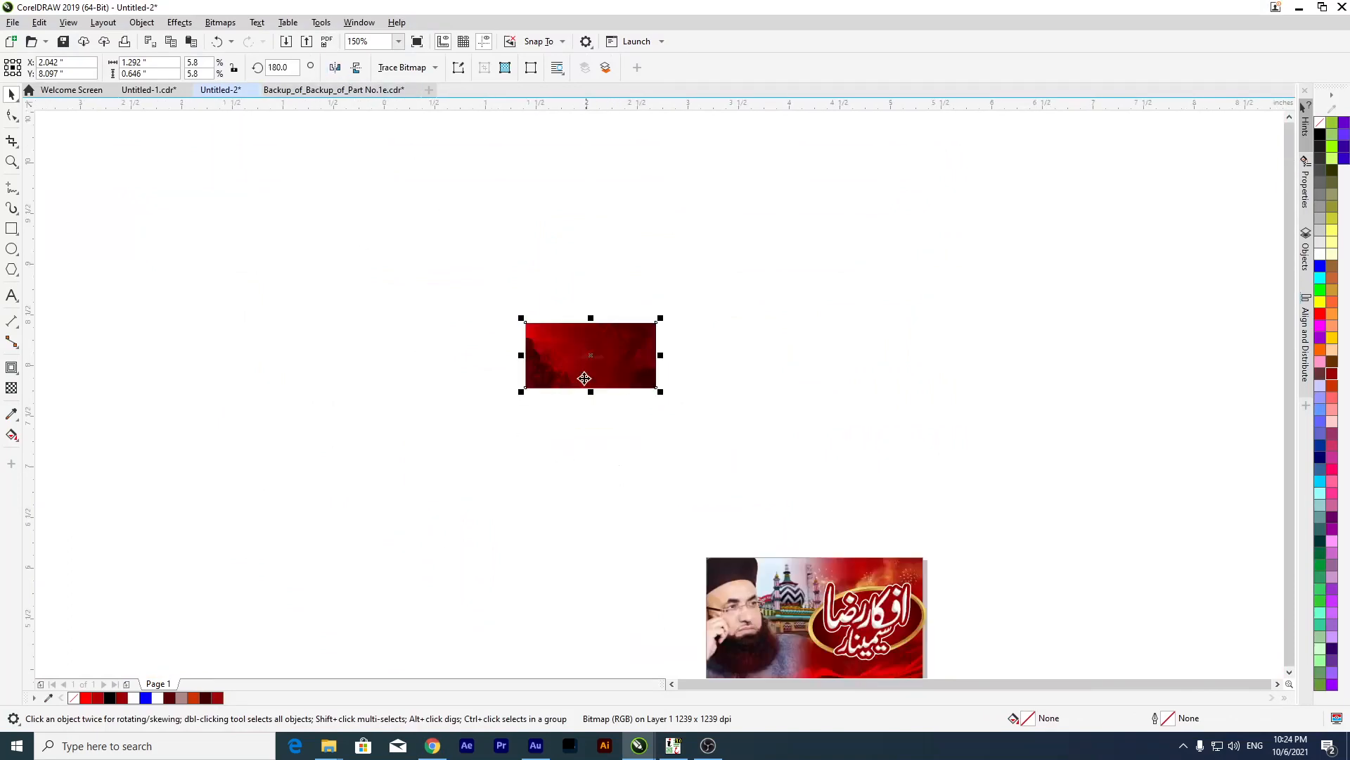
{"action": "left_click_drag", "start_coordinate": [529, 369], "coordinate": [288, 409]}
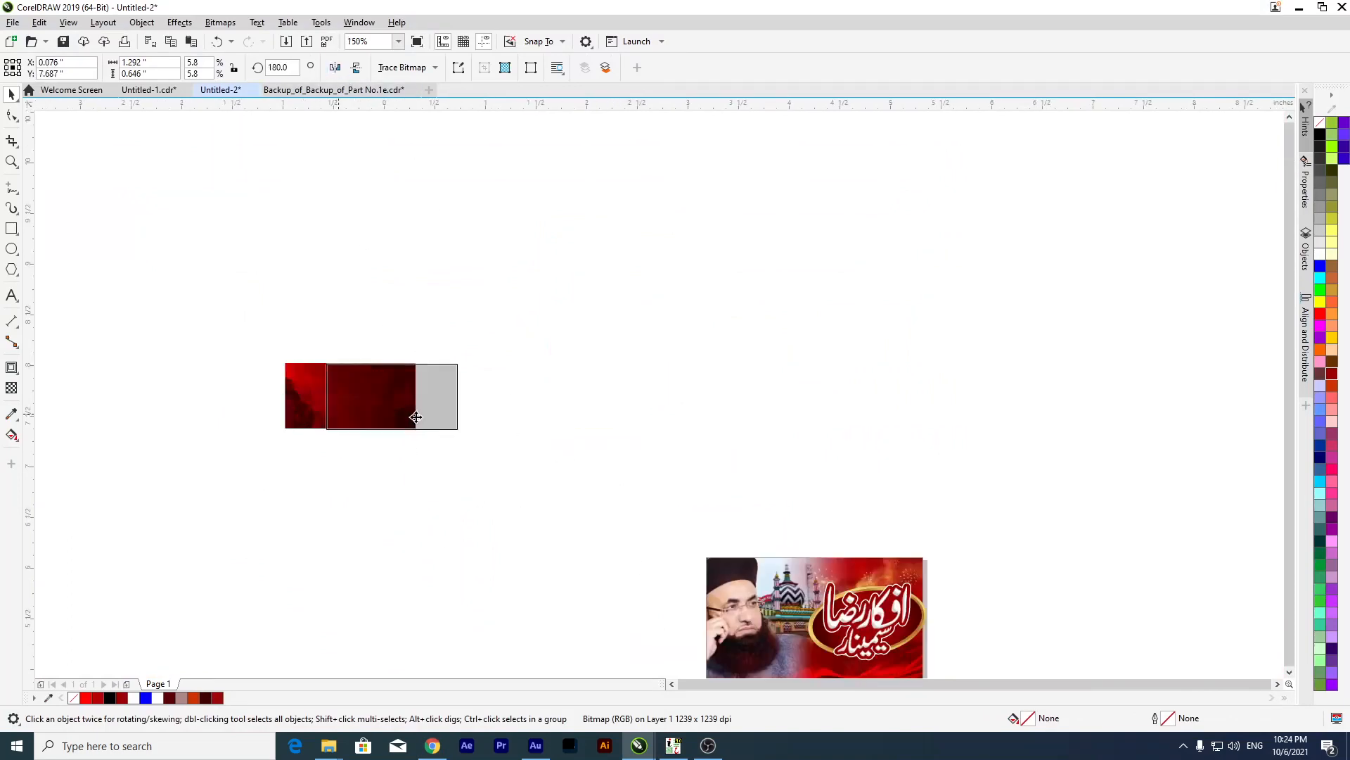
{"action": "key", "text": "Delete"}
{"action": "key", "text": "F4"}
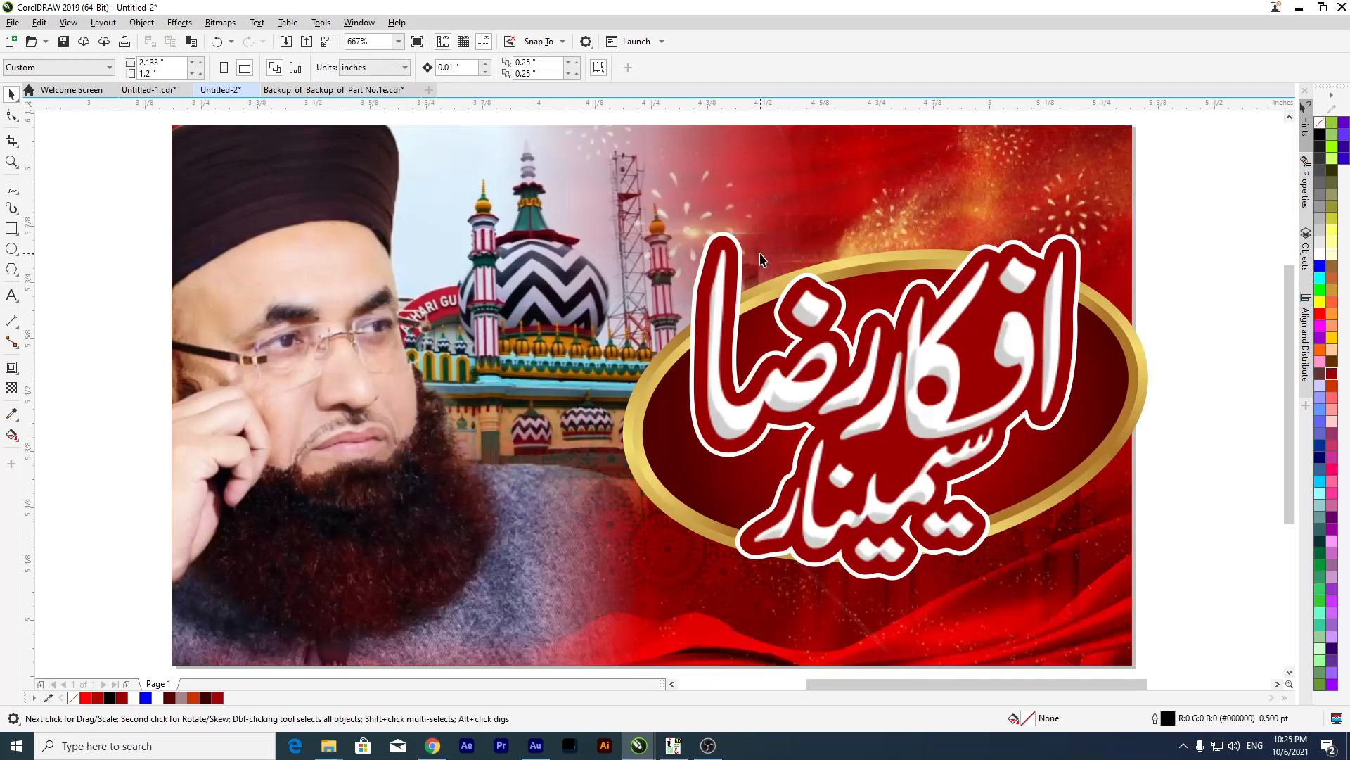
Switch to Chrome and open the Google search page in a new tab.
{"action": "scroll", "coordinate": [770, 308], "scroll_direction": "down", "scroll_amount": 3}
{"action": "left_click", "coordinate": [433, 746]}
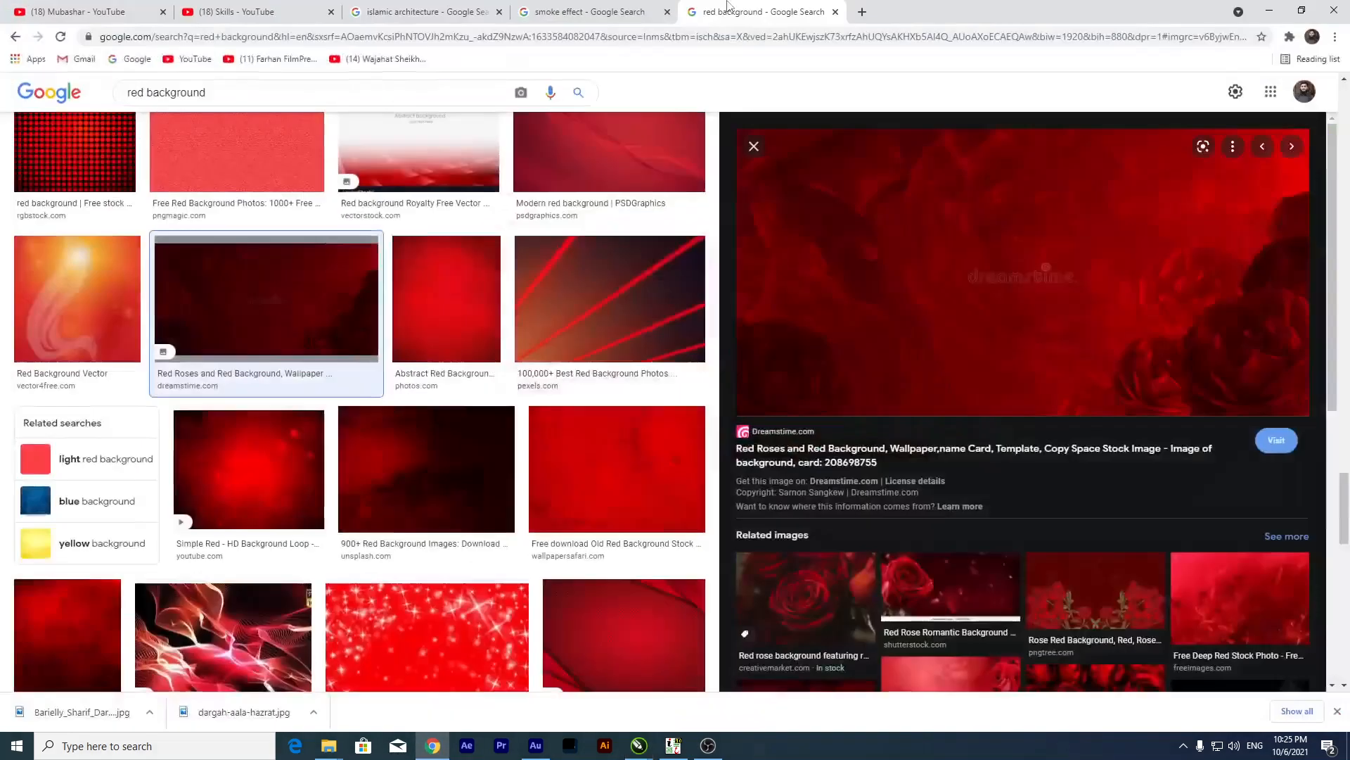
{"action": "left_click", "coordinate": [862, 12]}
{"action": "type", "text": "g"}
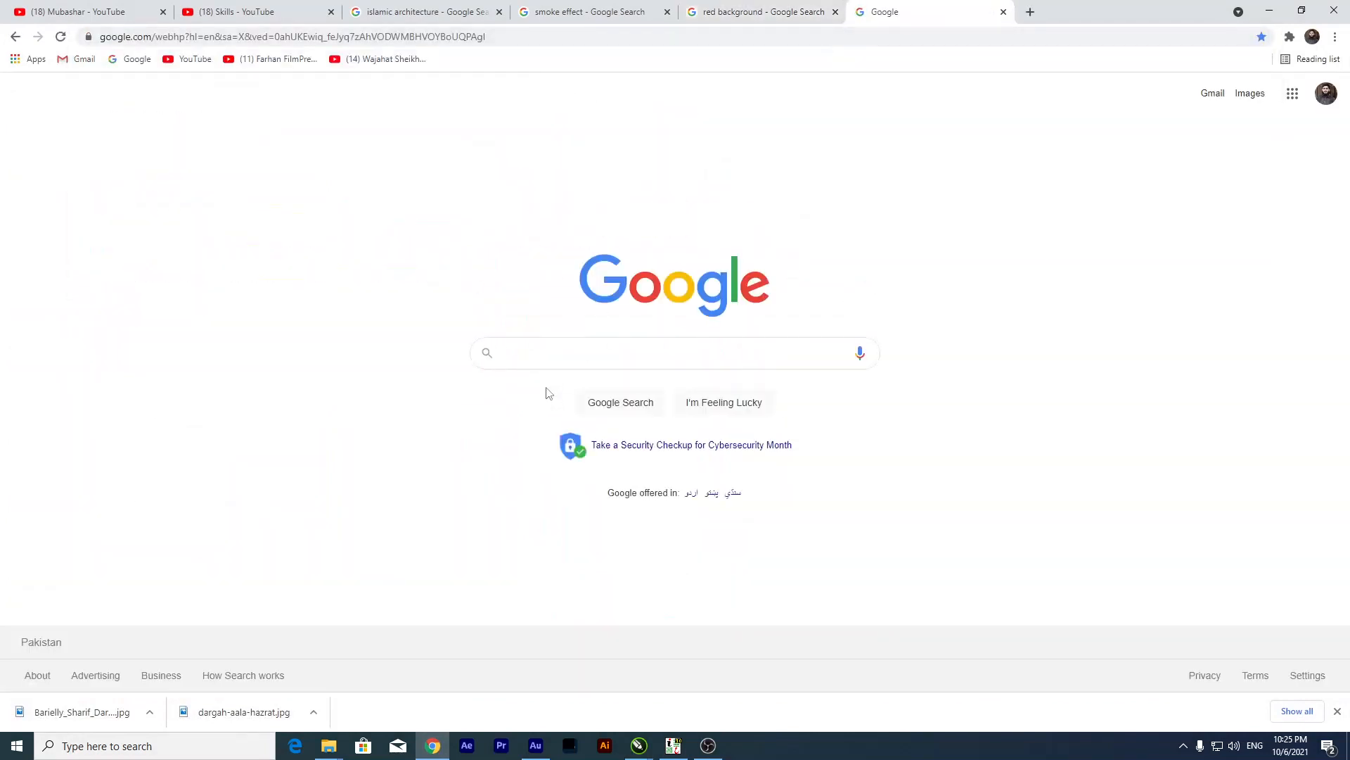
{"action": "left_click", "coordinate": [538, 353]}
Search Google for "light effect" and browse the image results.
{"action": "type", "text": "l"}
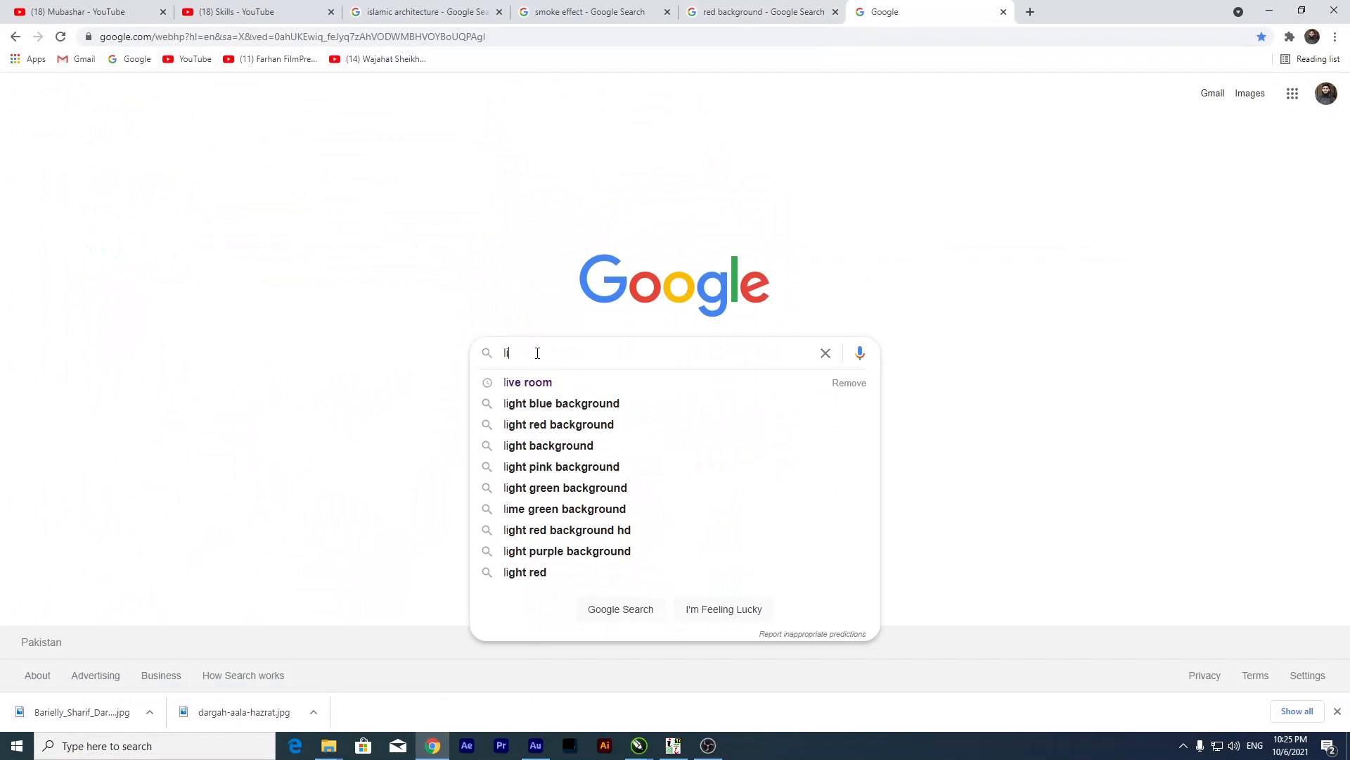
{"action": "type", "text": "i"}
{"action": "key", "text": "BackSpace"}
{"action": "key", "text": "BackSpace"}
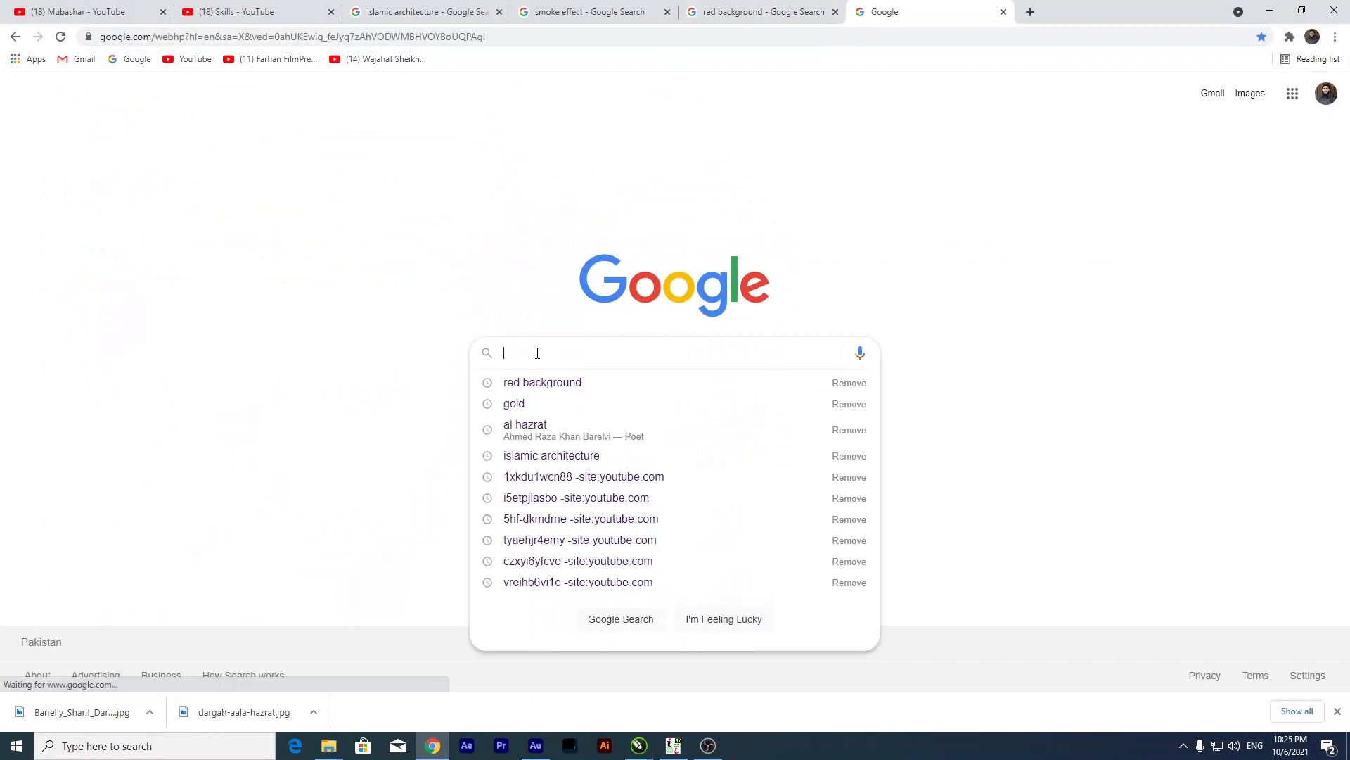
{"action": "type", "text": "ligh"}
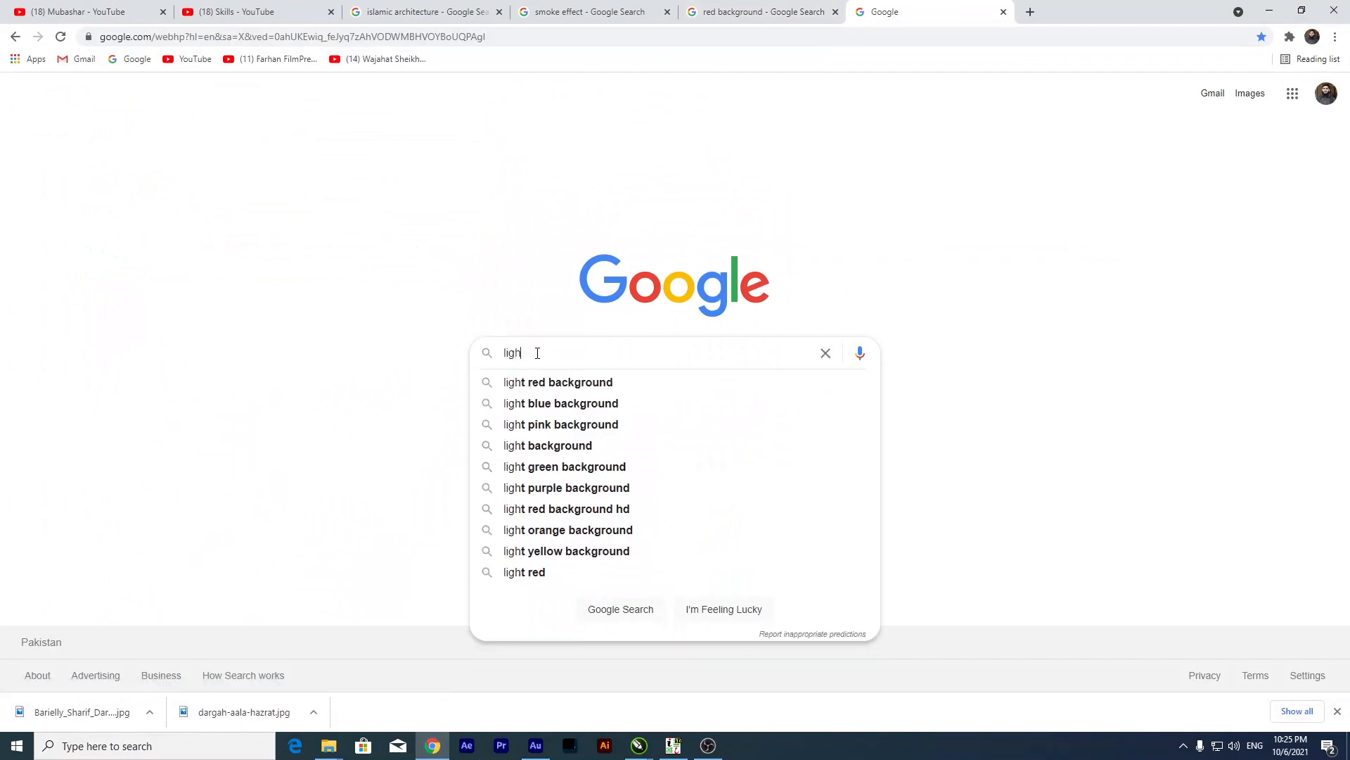
{"action": "type", "text": "t e"}
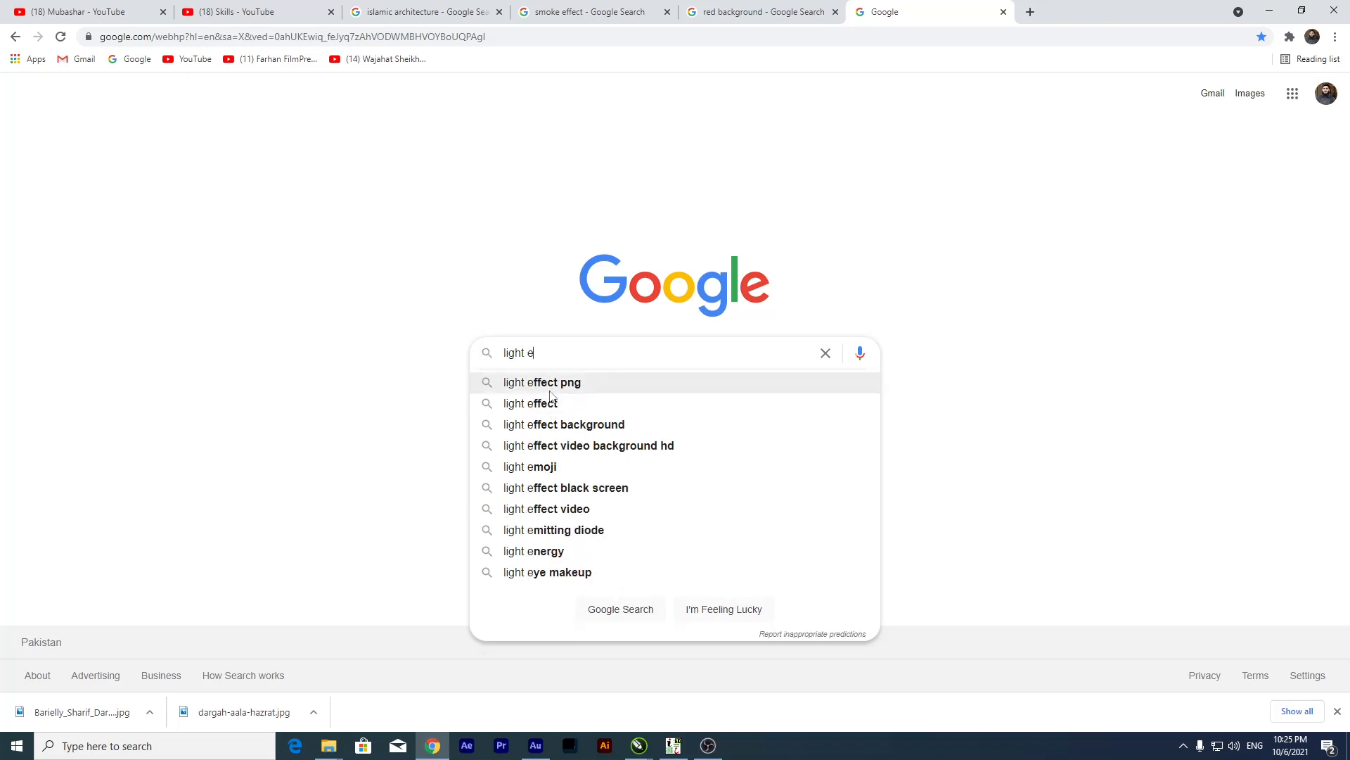
{"action": "left_click", "coordinate": [552, 405]}
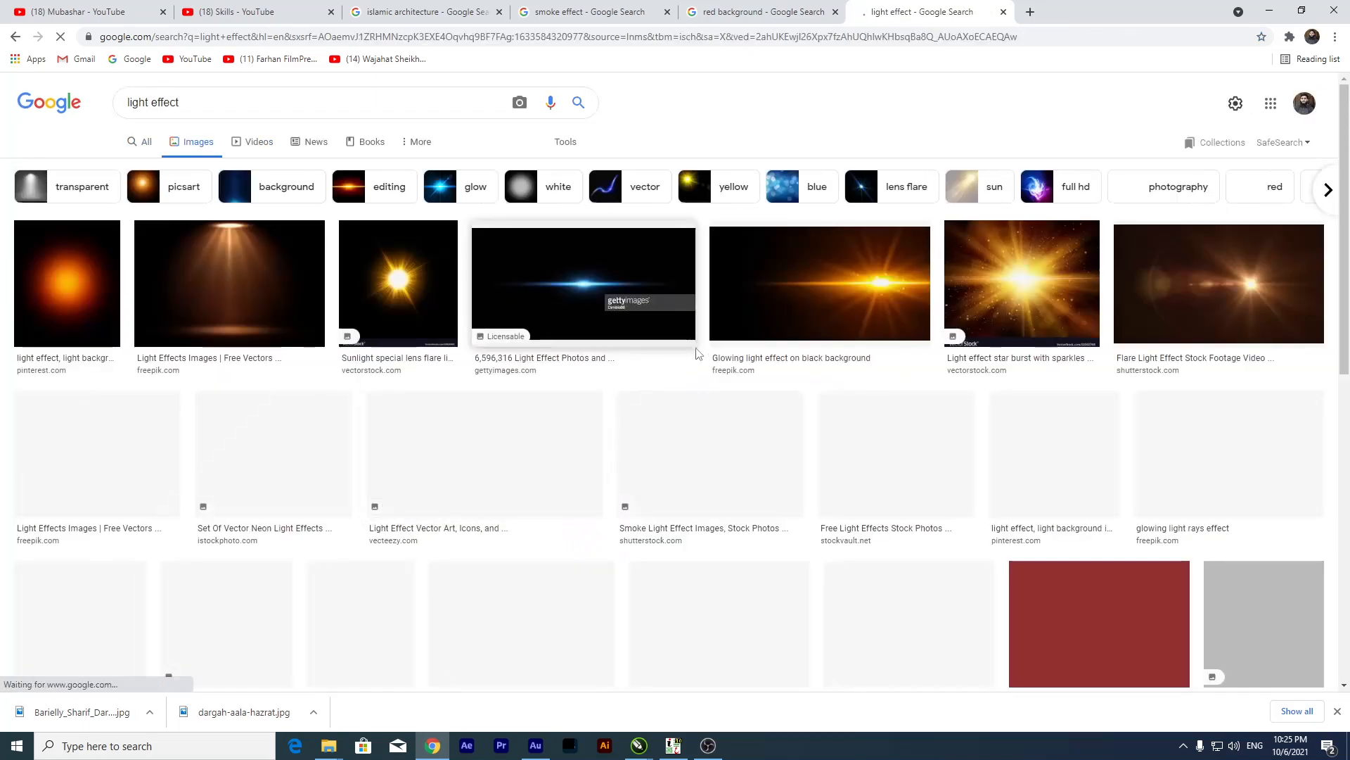
{"action": "scroll", "coordinate": [675, 359], "scroll_direction": "down", "scroll_amount": 5}
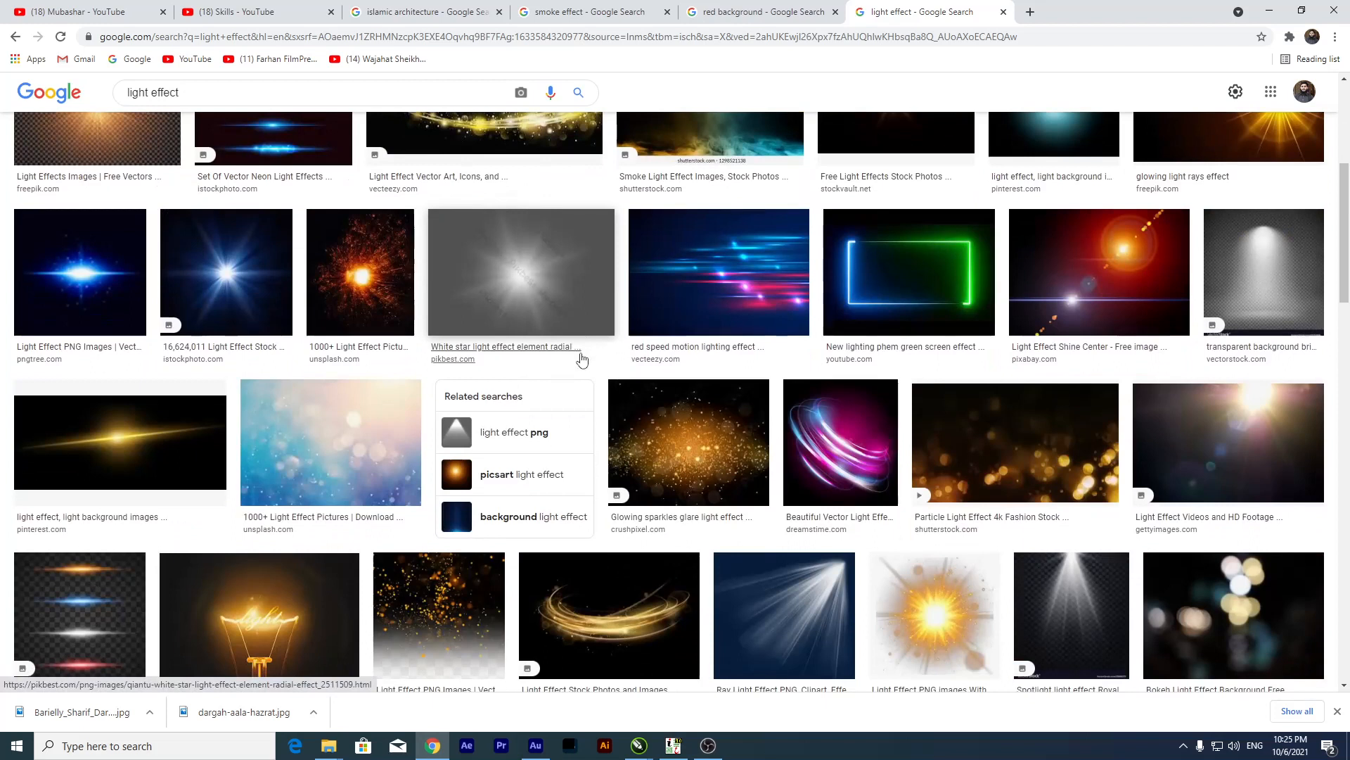
{"action": "scroll", "coordinate": [582, 360], "scroll_direction": "up", "scroll_amount": 5}
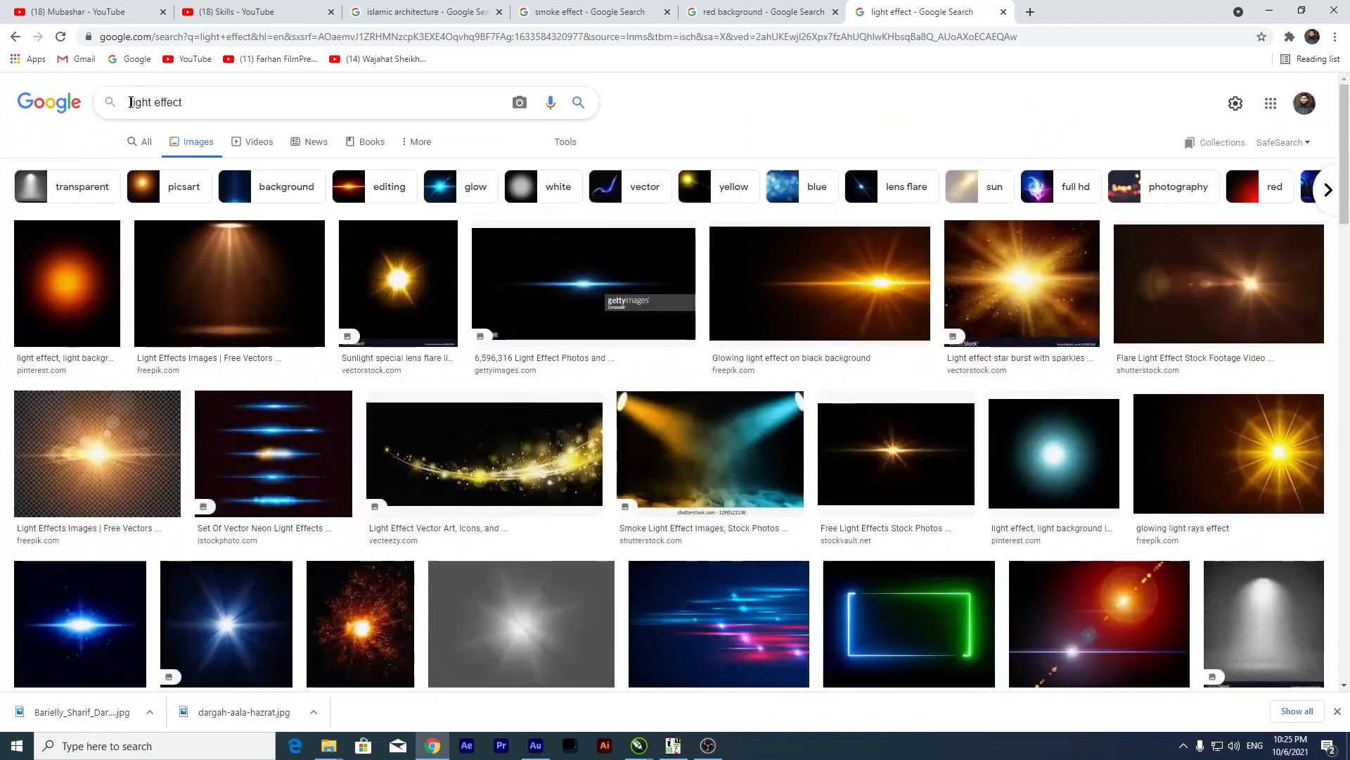
Refine the image search to "red light effect".
{"action": "left_click", "coordinate": [130, 101]}
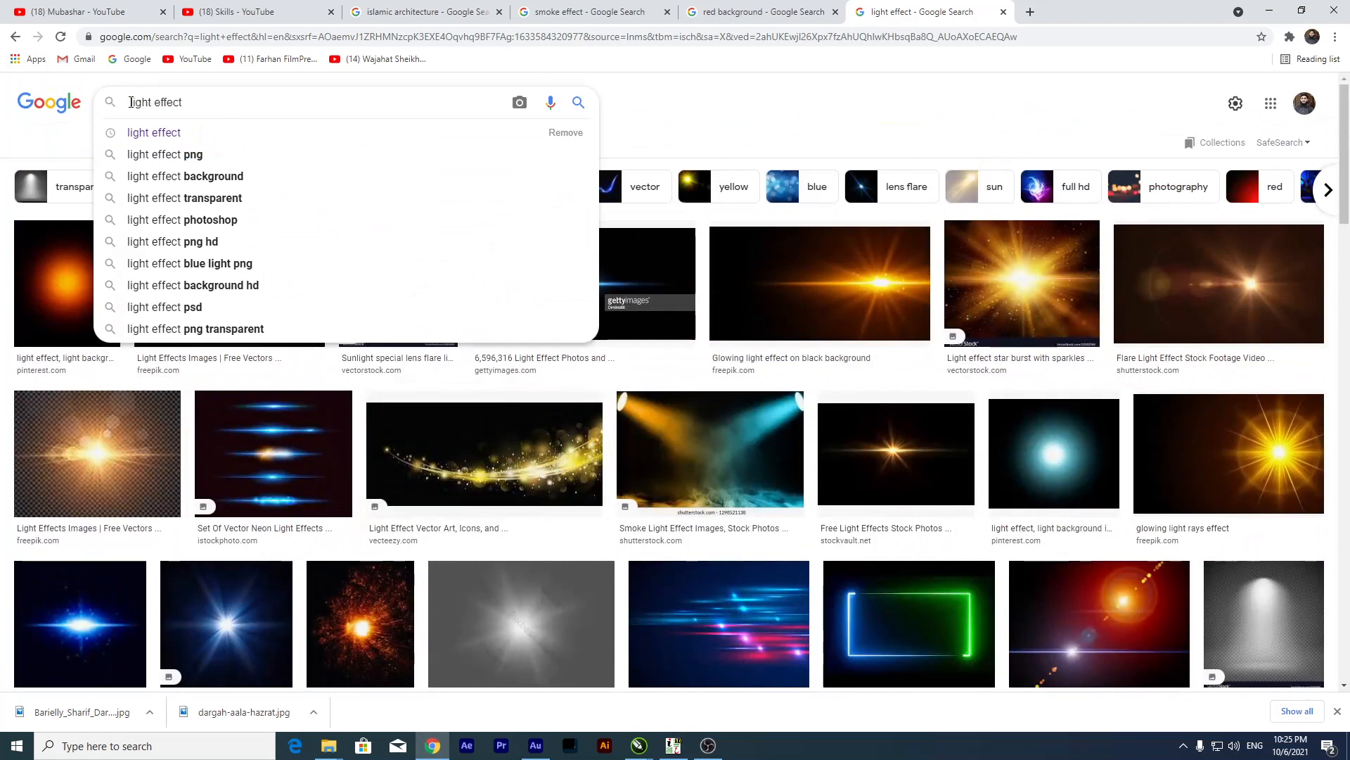
{"action": "type", "text": "red"}
{"action": "key", "text": "Return"}
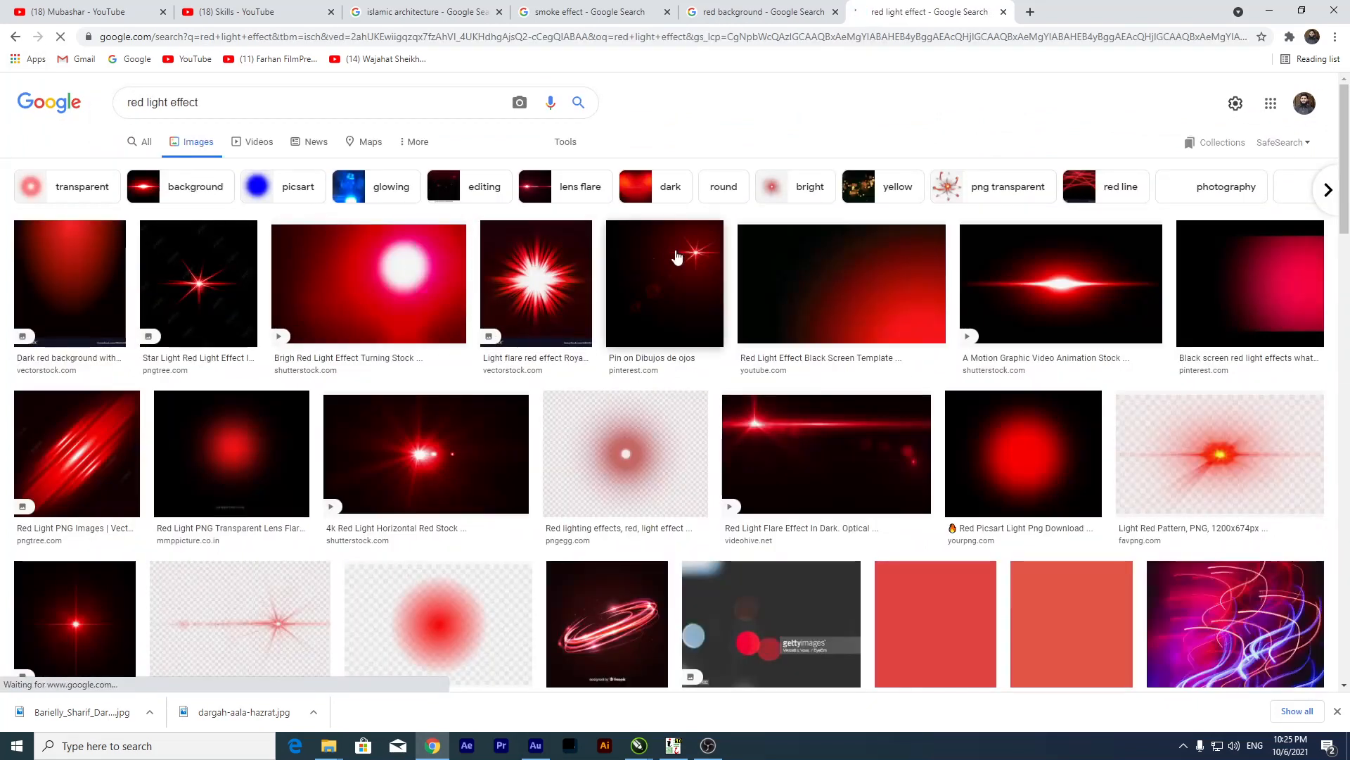
Preview the Shutterstock glowing red light on a dark background, check its related images, and bring up the options for the preview image.
{"action": "left_click", "coordinate": [1101, 294]}
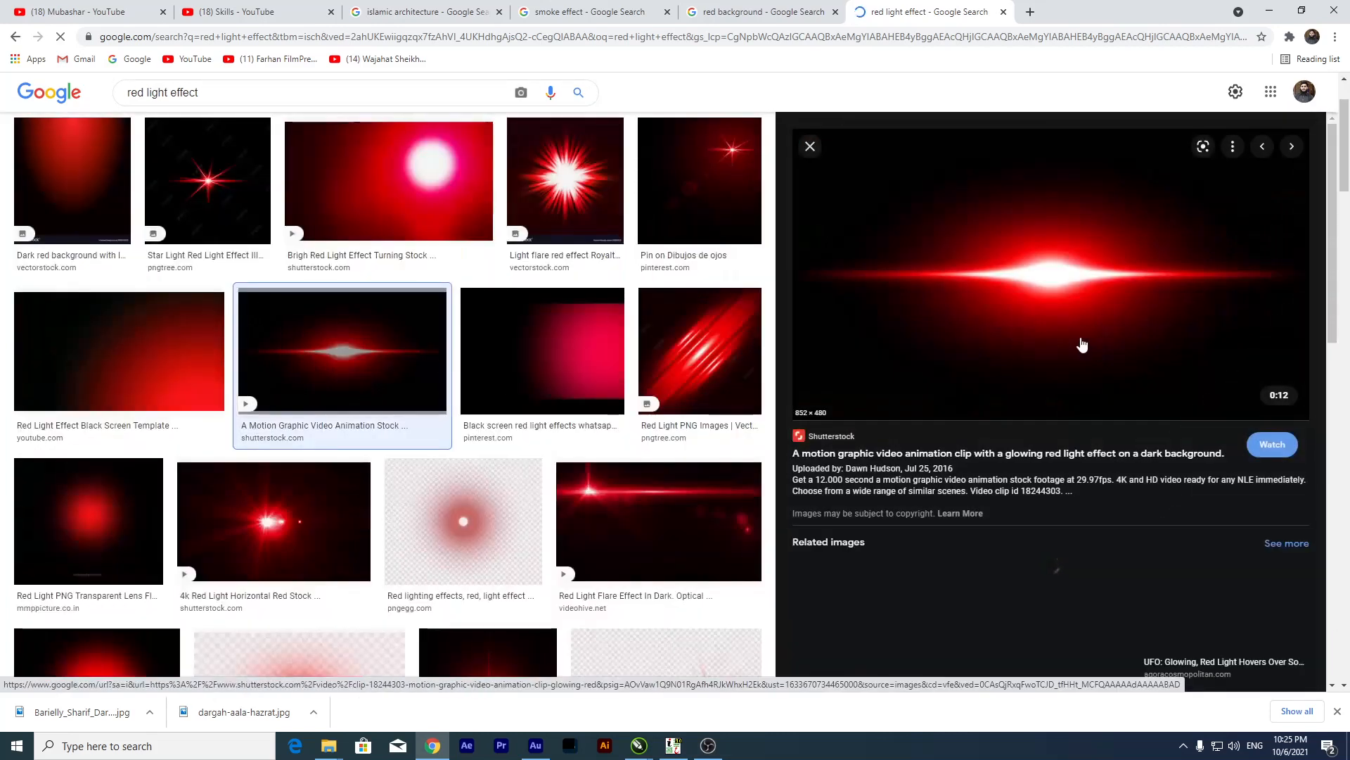
{"action": "scroll", "coordinate": [984, 253], "scroll_direction": "down", "scroll_amount": 4}
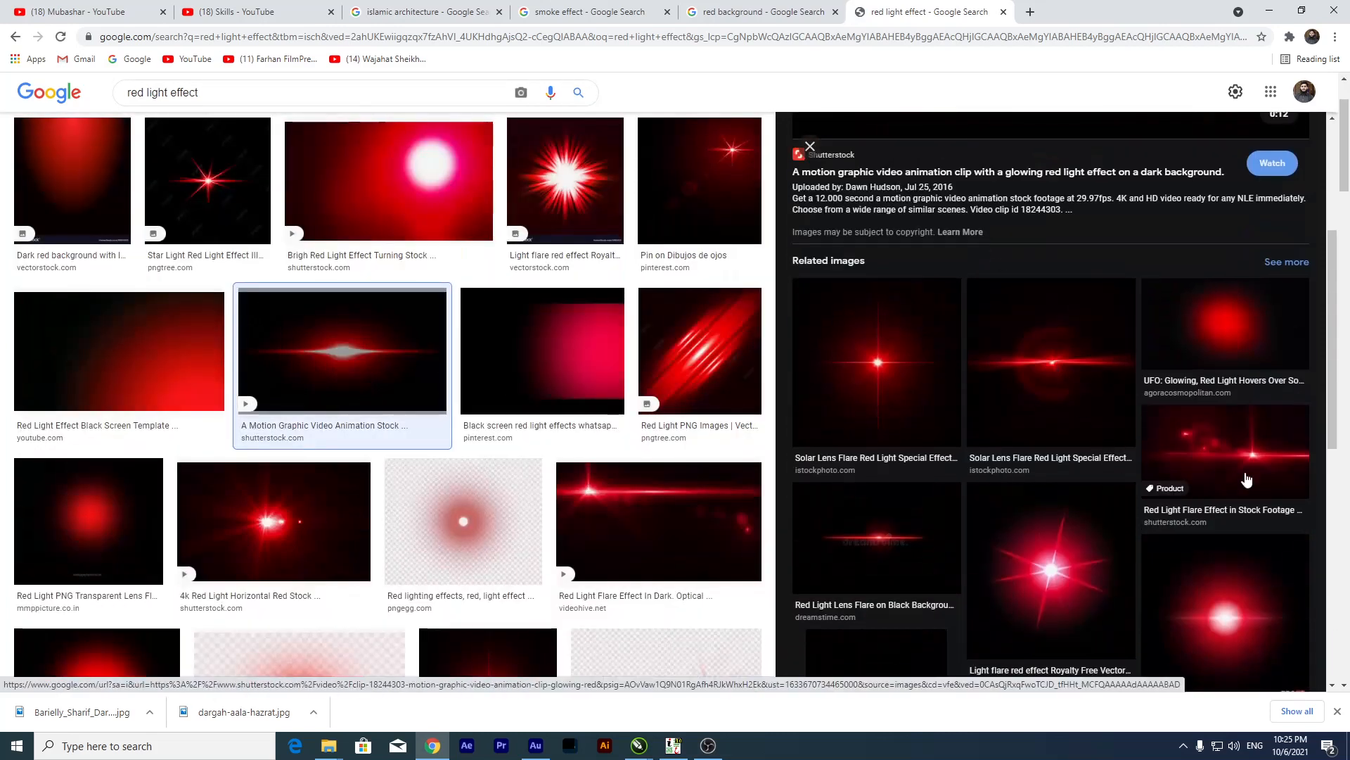
{"action": "scroll", "coordinate": [1017, 386], "scroll_direction": "up", "scroll_amount": 4}
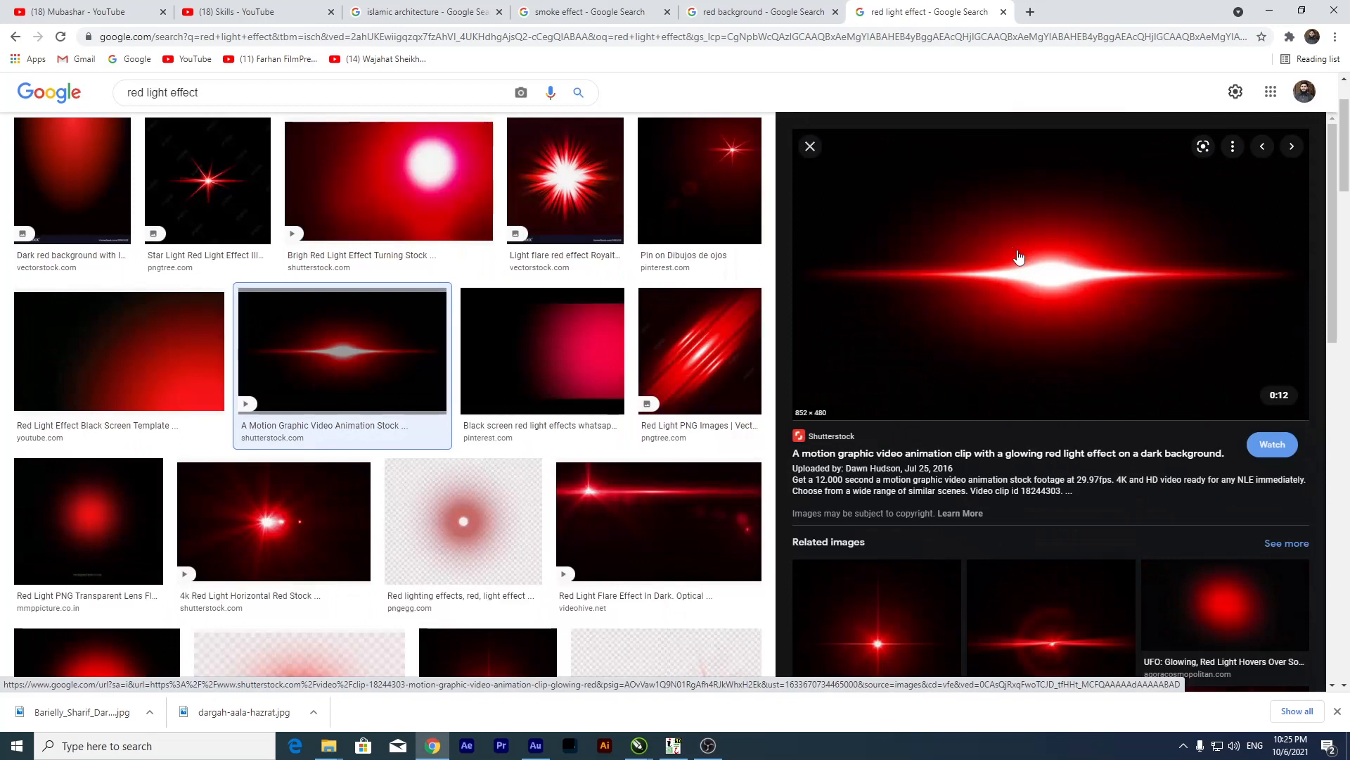
{"action": "right_click", "coordinate": [1017, 254]}
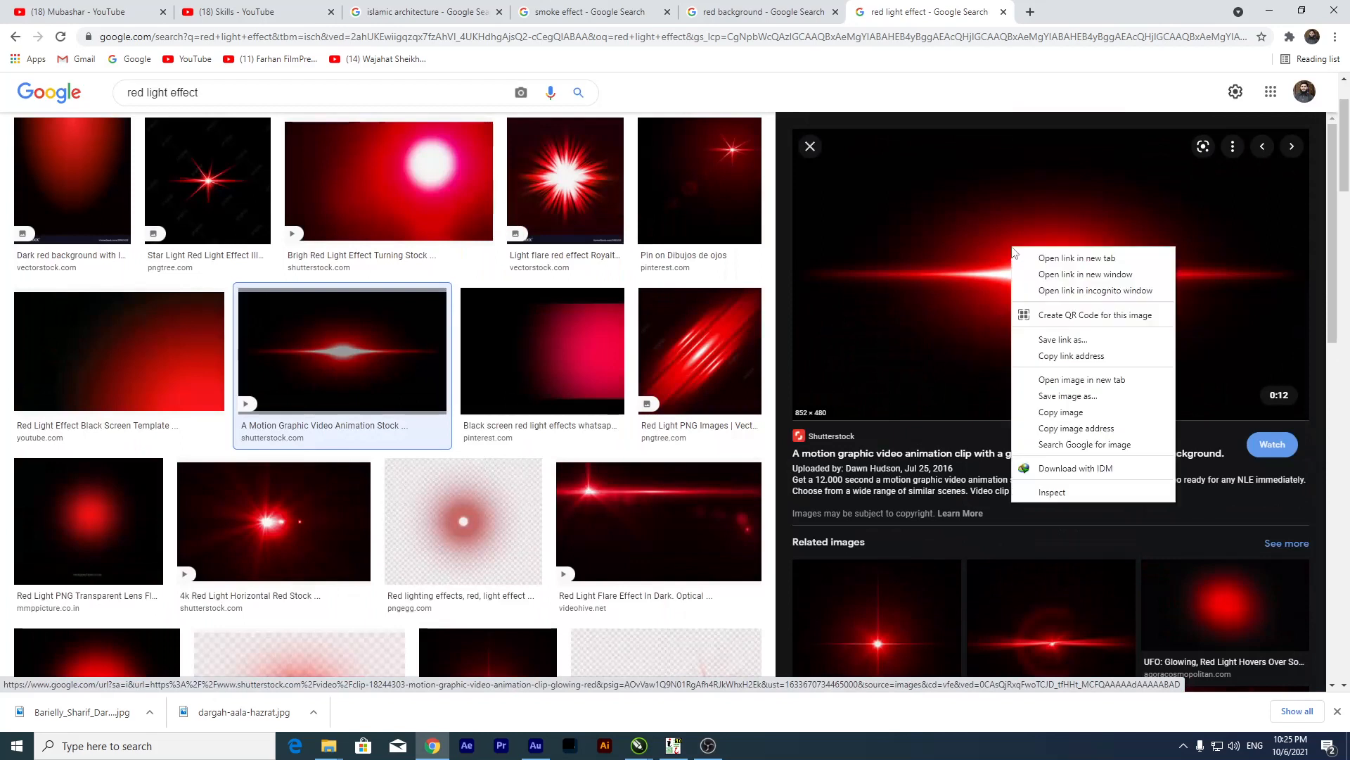
Copy the glowing red light image from the search results and paste it into the banner document in CorelDRAW.
{"action": "left_click", "coordinate": [1064, 413]}
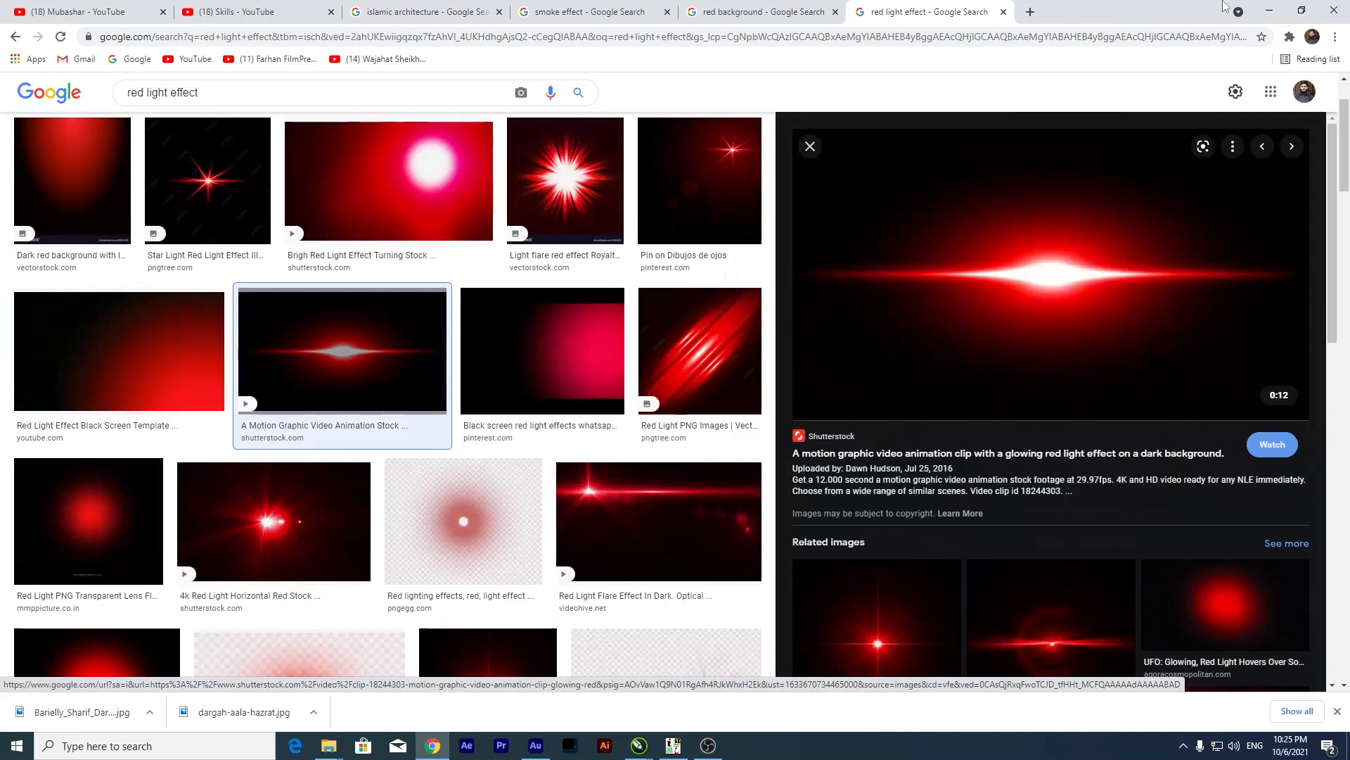
{"action": "key", "text": "alt+Tab"}
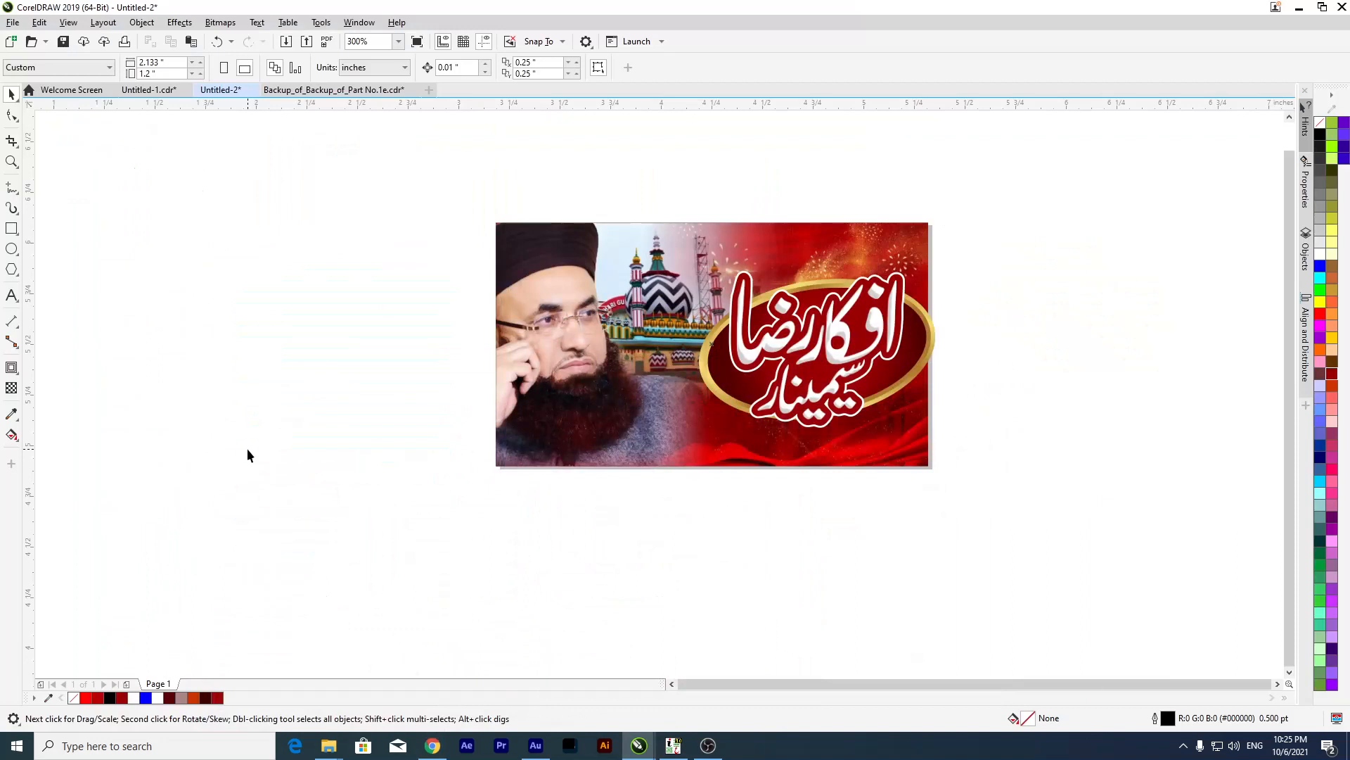
{"action": "key", "text": "ctrl+v"}
{"action": "scroll", "coordinate": [588, 374], "scroll_direction": "down", "scroll_amount": 3}
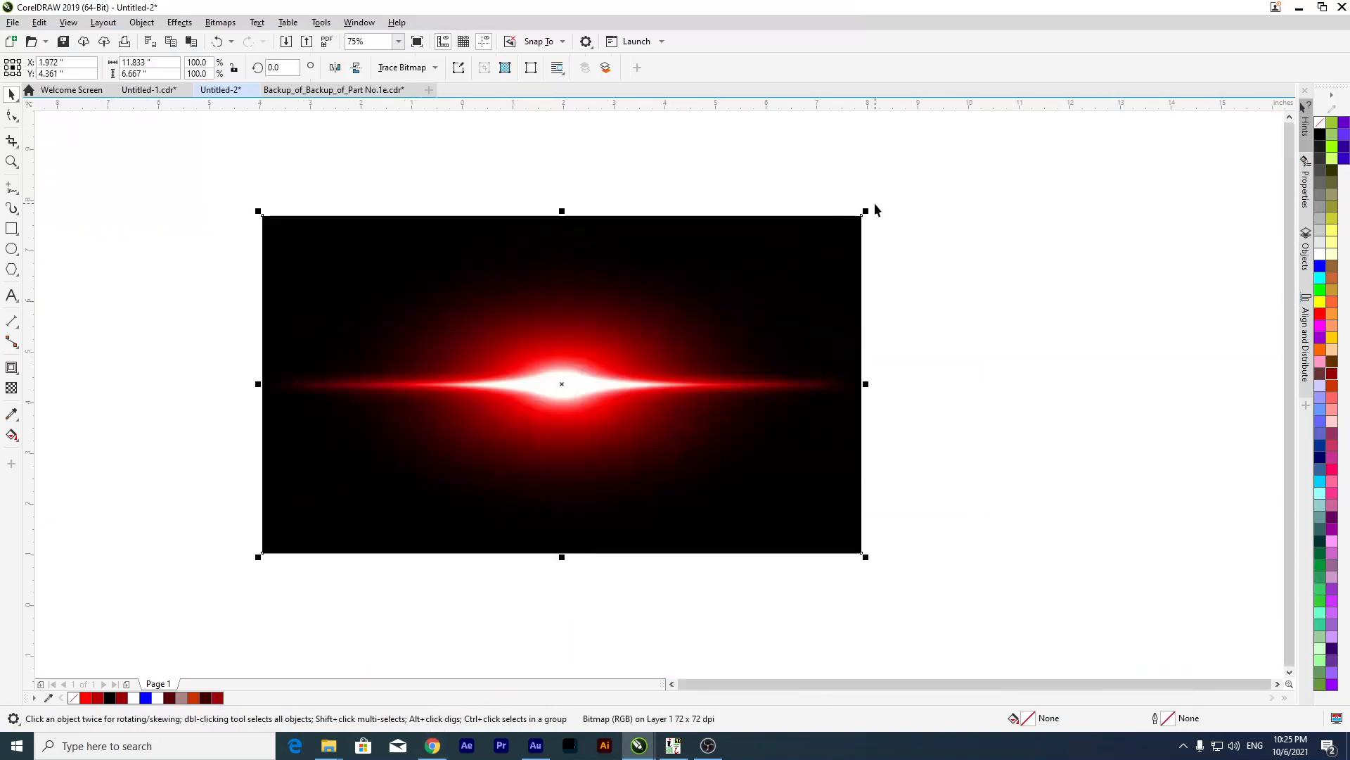
Scale the pasted light image down to about 1.27 by 0.72 inches and place it over the banner's Urdu title.
{"action": "left_click_drag", "start_coordinate": [867, 213], "coordinate": [737, 355]}
{"action": "left_click_drag", "start_coordinate": [583, 375], "coordinate": [732, 320]}
{"action": "scroll", "coordinate": [732, 320], "scroll_direction": "up", "scroll_amount": 4}
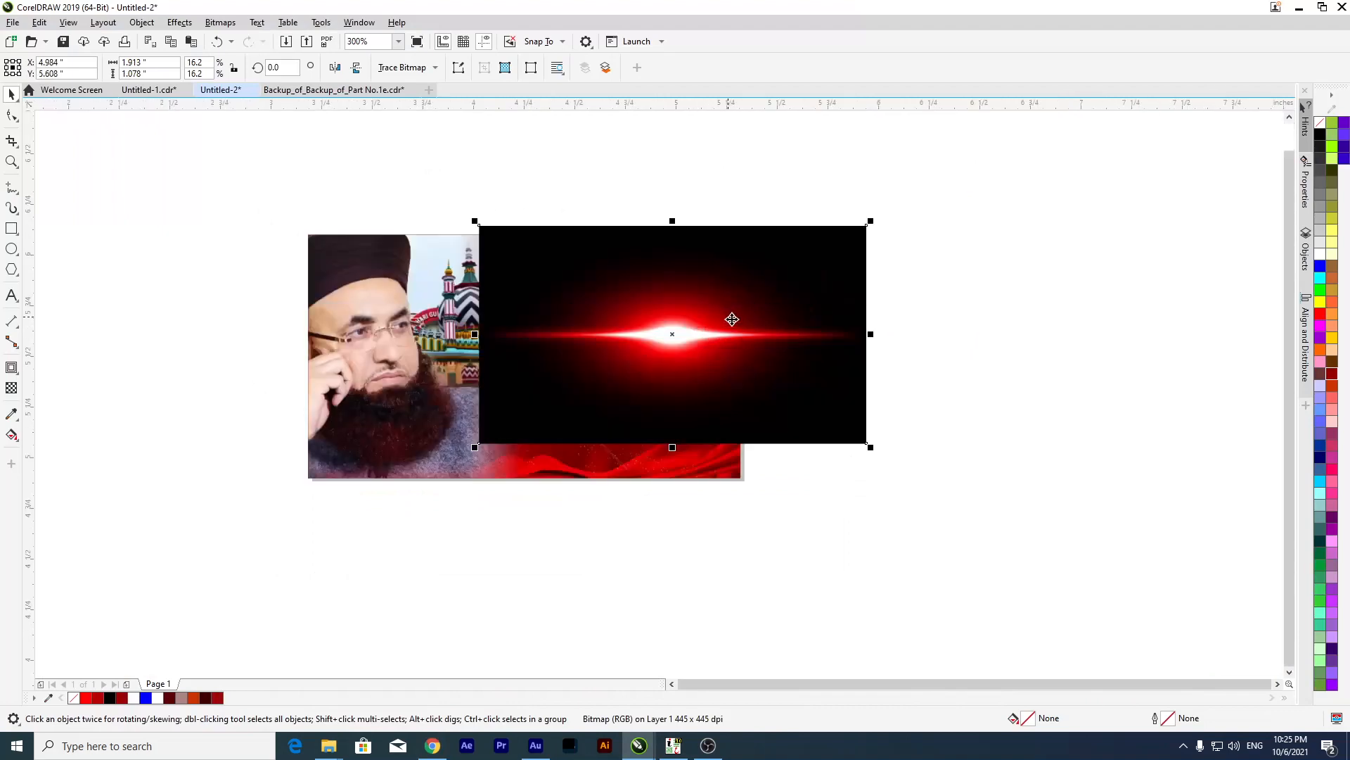
{"action": "left_click_drag", "start_coordinate": [871, 451], "coordinate": [806, 414]}
{"action": "left_click_drag", "start_coordinate": [635, 346], "coordinate": [806, 315]}
{"action": "left_click_drag", "start_coordinate": [806, 314], "coordinate": [583, 323]}
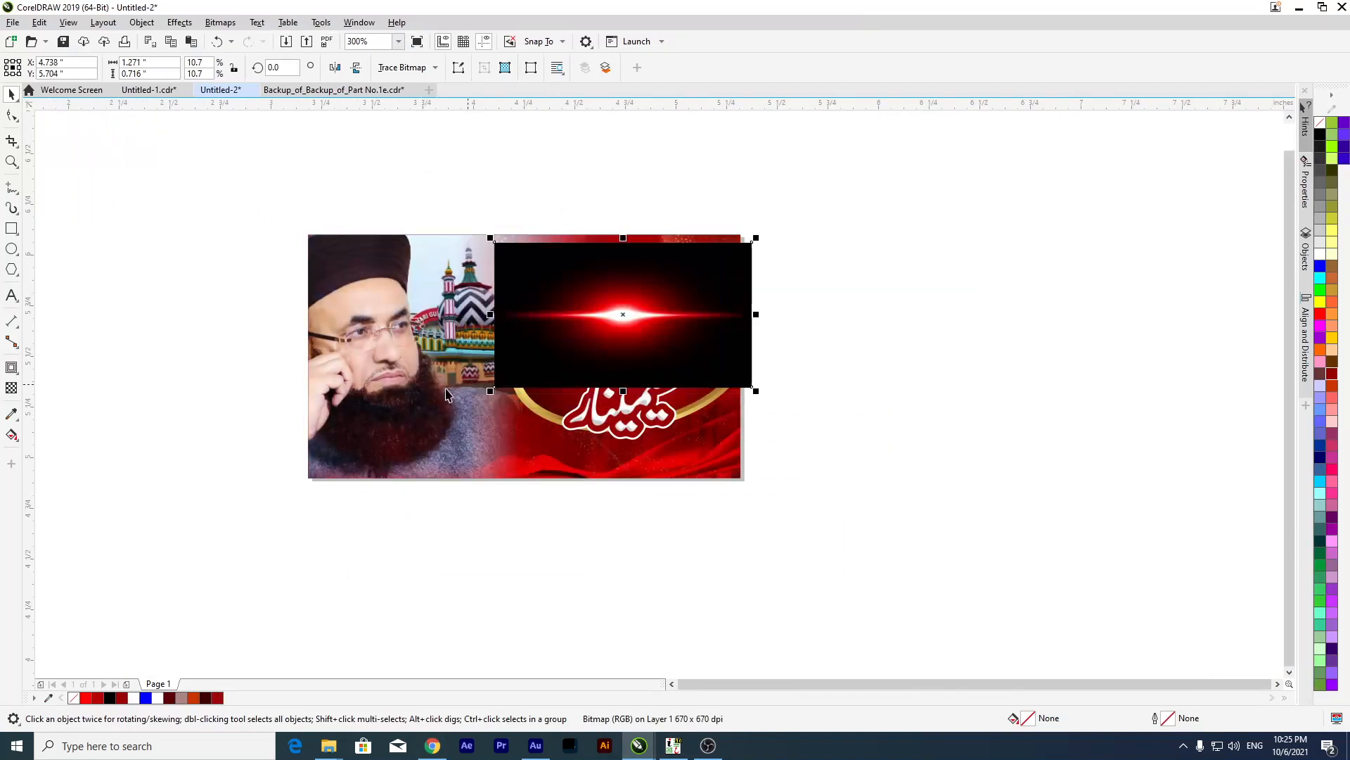
Apply the Screen transparency merge mode to the light image and move it onto the upper right of the title.
{"action": "left_click", "coordinate": [11, 388]}
{"action": "left_click", "coordinate": [190, 66]}
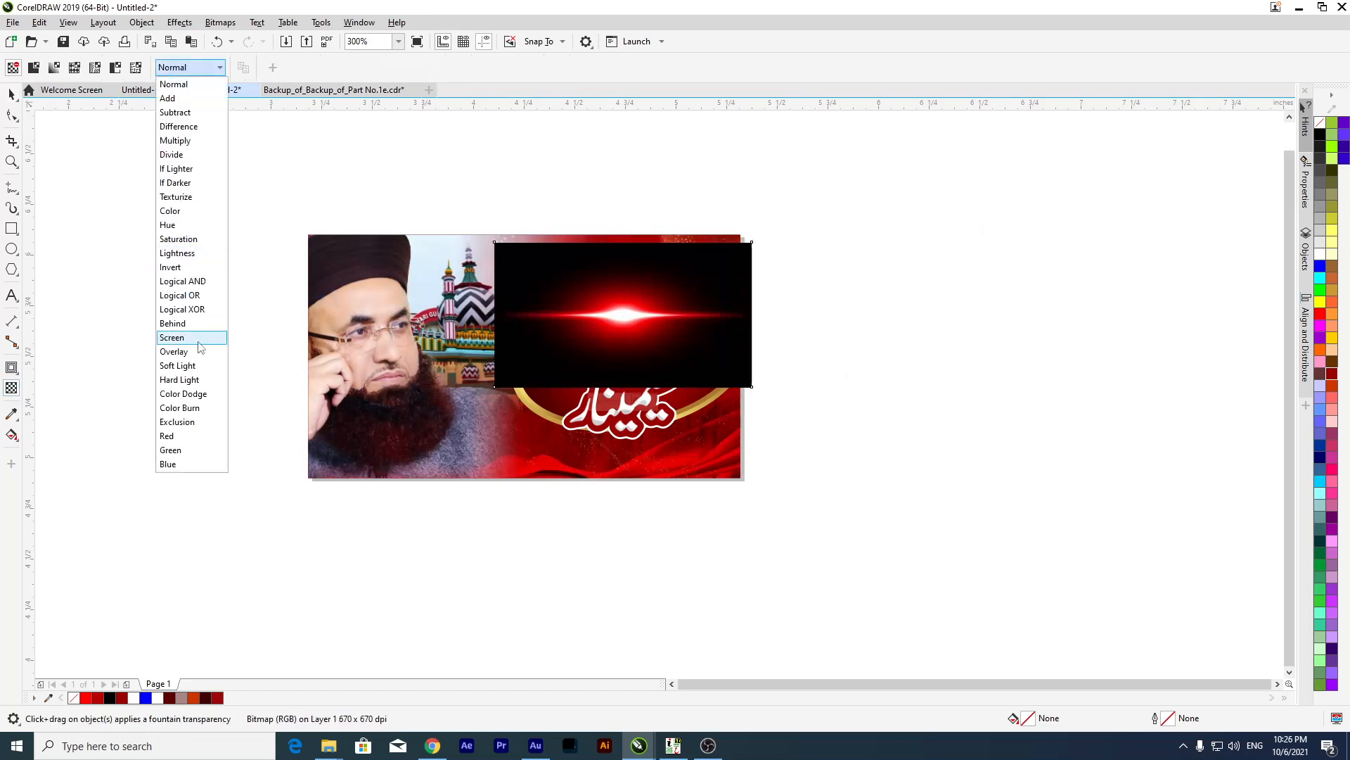
{"action": "left_click", "coordinate": [173, 338]}
{"action": "left_click", "coordinate": [12, 94]}
{"action": "left_click_drag", "start_coordinate": [631, 322], "coordinate": [693, 304]}
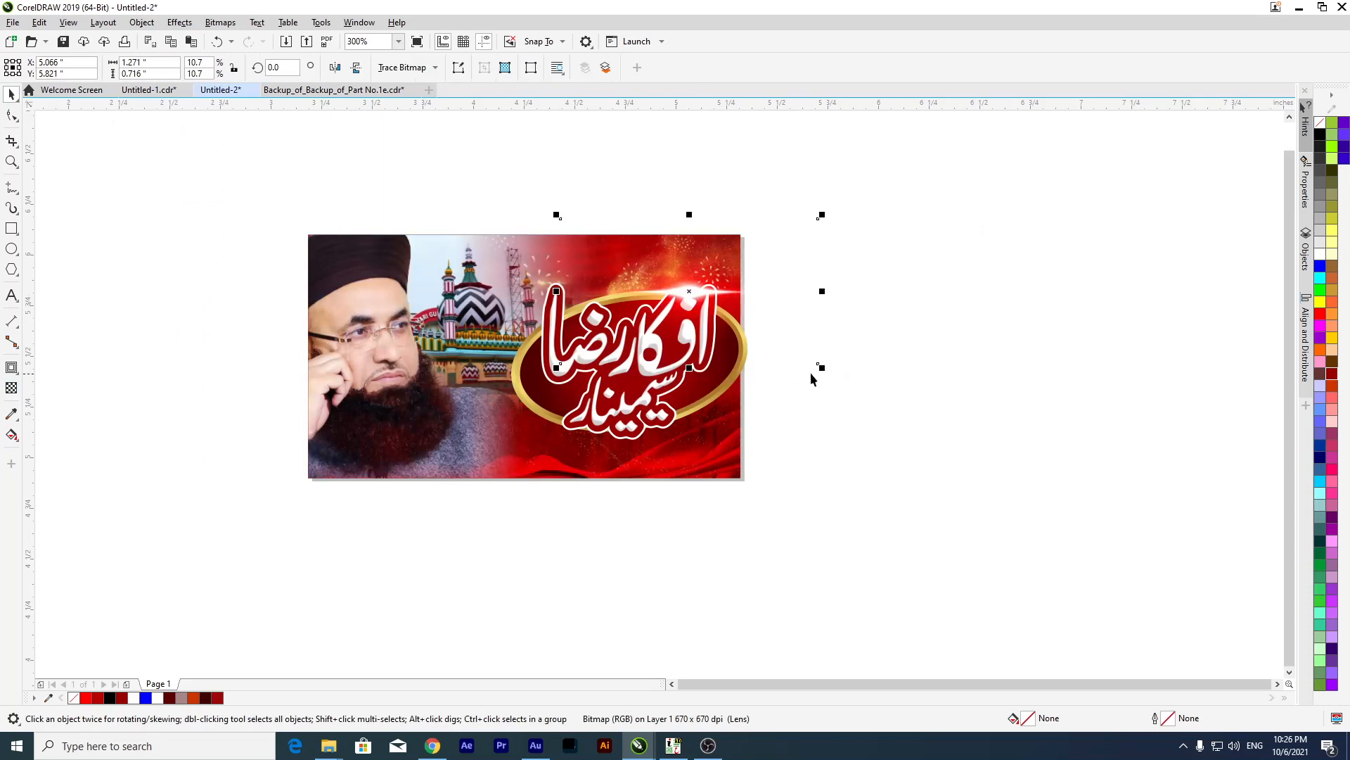
Shrink the light flare to about 0.77 by 0.43 inches and nudge it near the title's top edge.
{"action": "left_click_drag", "start_coordinate": [823, 367], "coordinate": [769, 337]}
{"action": "scroll", "coordinate": [693, 294], "scroll_direction": "up", "scroll_amount": 2}
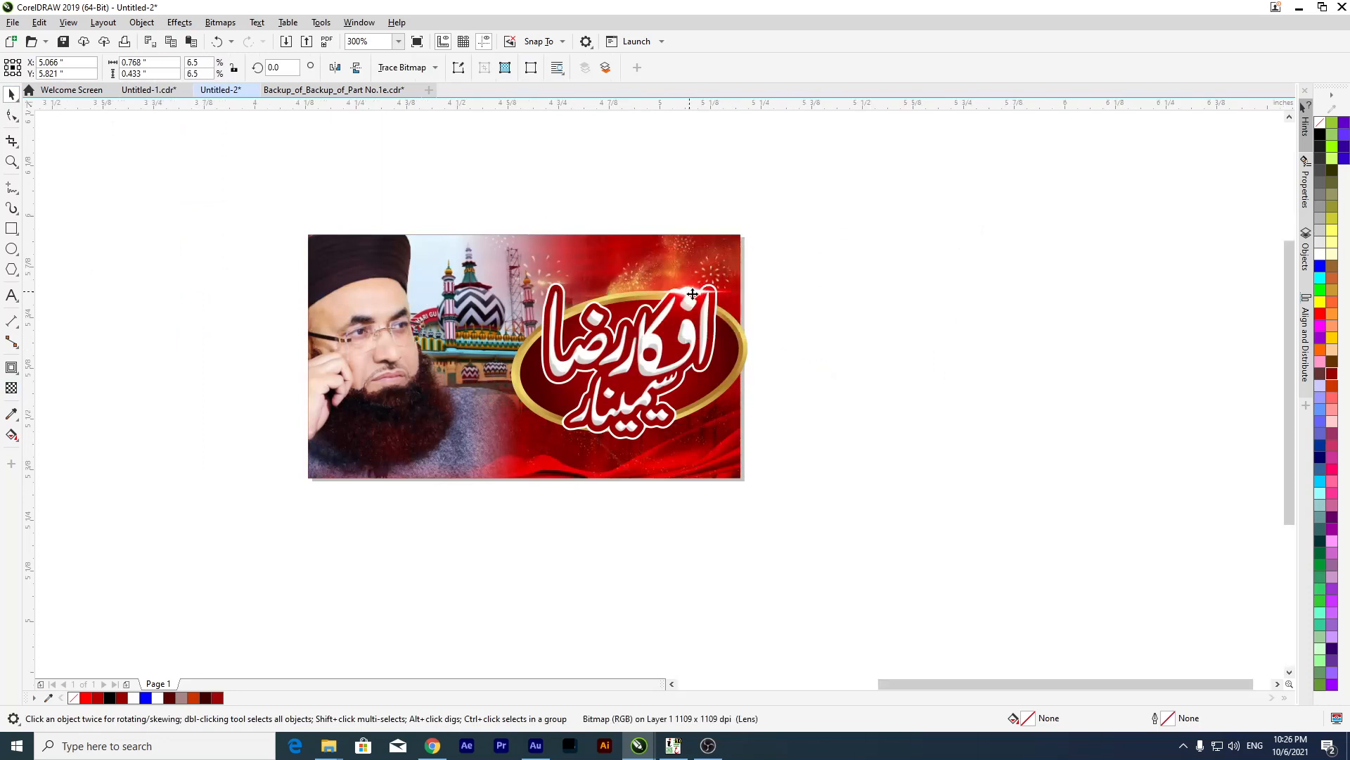
{"action": "key", "text": "Down"}
{"action": "key", "text": "Right"}
{"action": "key", "text": "Left"}
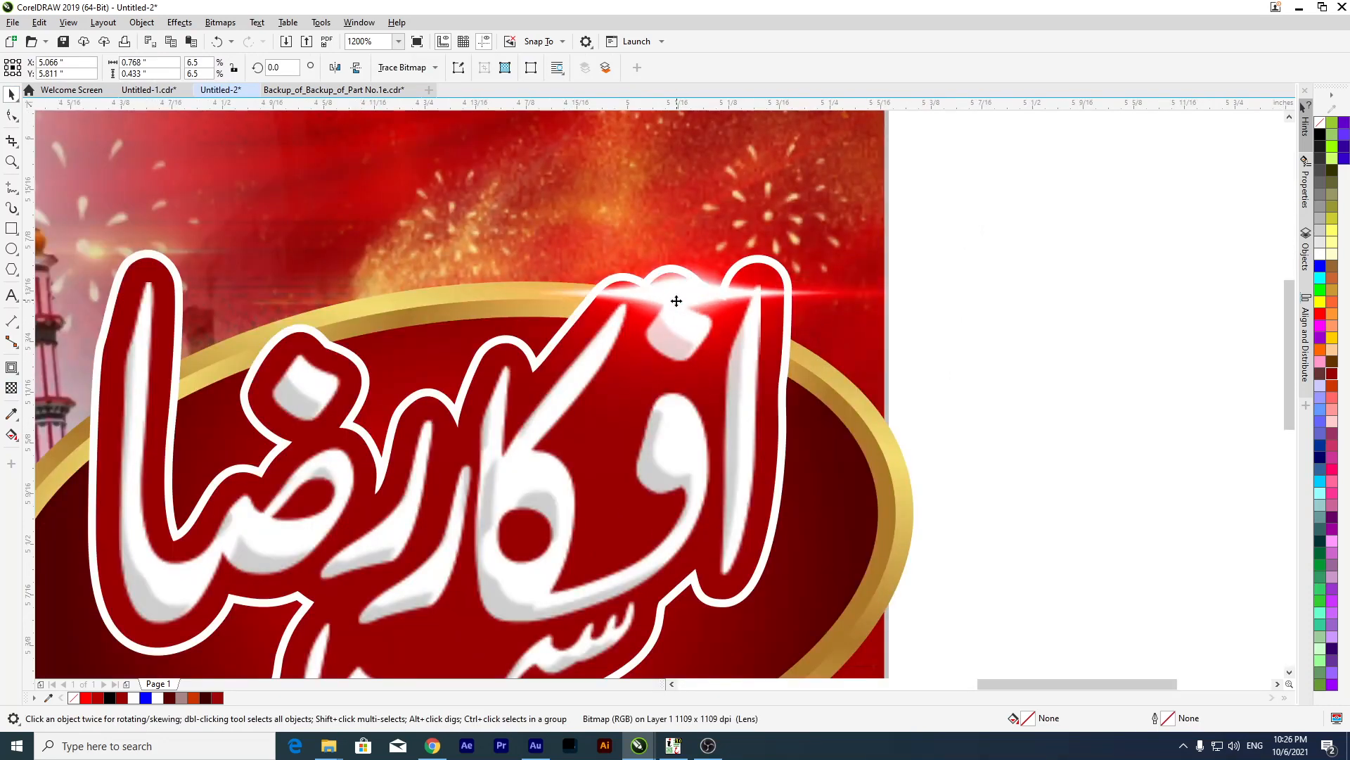
{"action": "key", "text": "Up"}
{"action": "key", "text": "Up"}
Flatten the light flare to about 0.21 inches high, place it along the title's top right edge and deselect it.
{"action": "left_click_drag", "start_coordinate": [681, 456], "coordinate": [681, 366]}
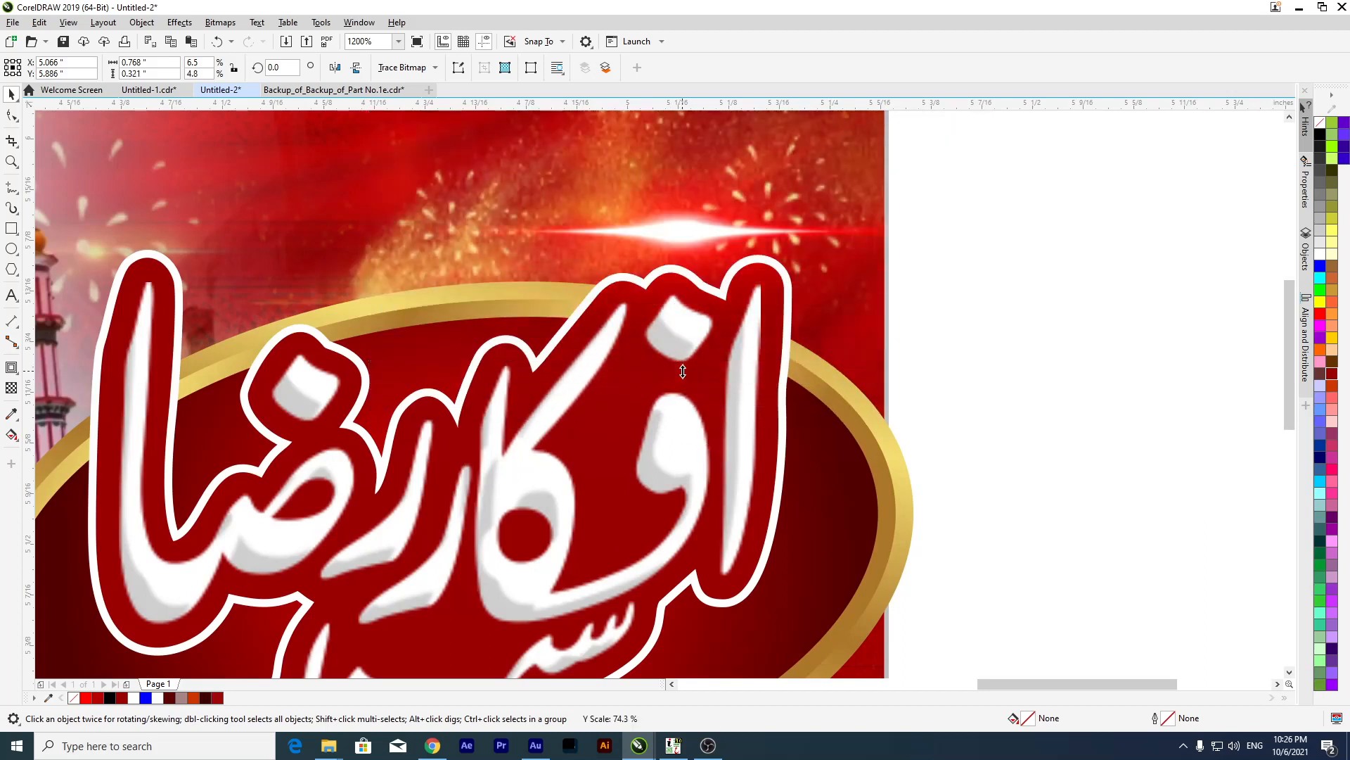
{"action": "left_click_drag", "start_coordinate": [681, 231], "coordinate": [688, 369]}
{"action": "left_click_drag", "start_coordinate": [686, 232], "coordinate": [692, 322]}
{"action": "left_click_drag", "start_coordinate": [698, 398], "coordinate": [702, 290]}
{"action": "scroll", "coordinate": [704, 290], "scroll_direction": "down", "scroll_amount": 5}
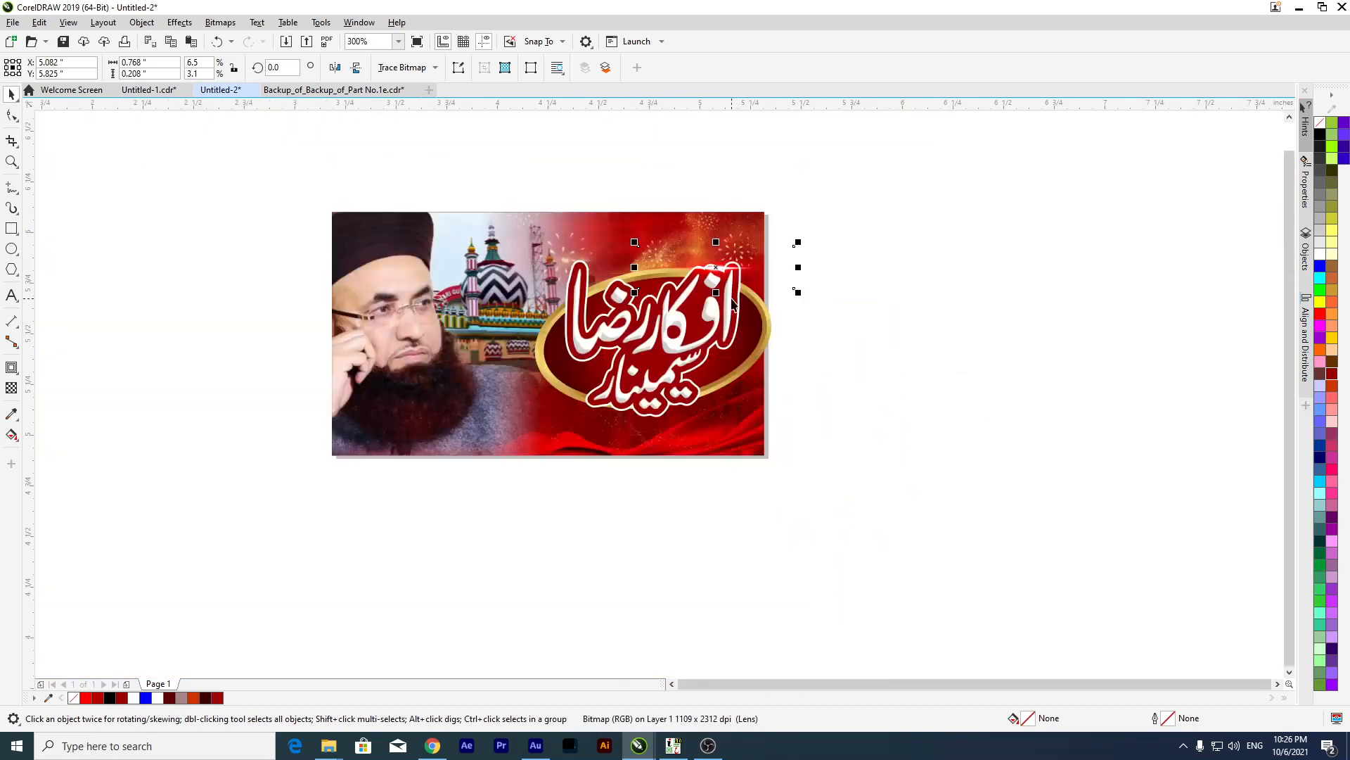
{"action": "key", "text": "Escape"}
Switch to Chrome and look through the red light effect image results for another flare.
{"action": "left_click", "coordinate": [431, 744]}
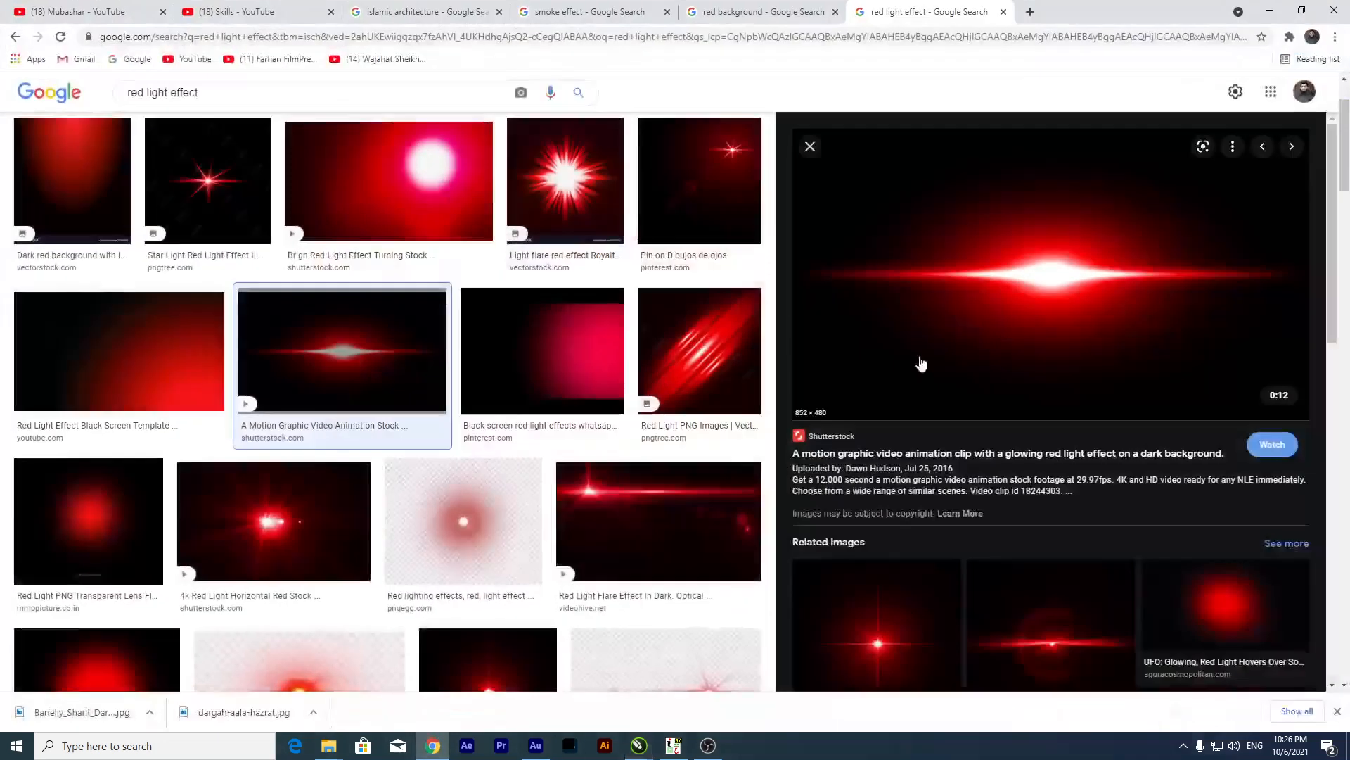
{"action": "scroll", "coordinate": [982, 330], "scroll_direction": "down", "scroll_amount": 3}
{"action": "left_click", "coordinate": [1198, 385]}
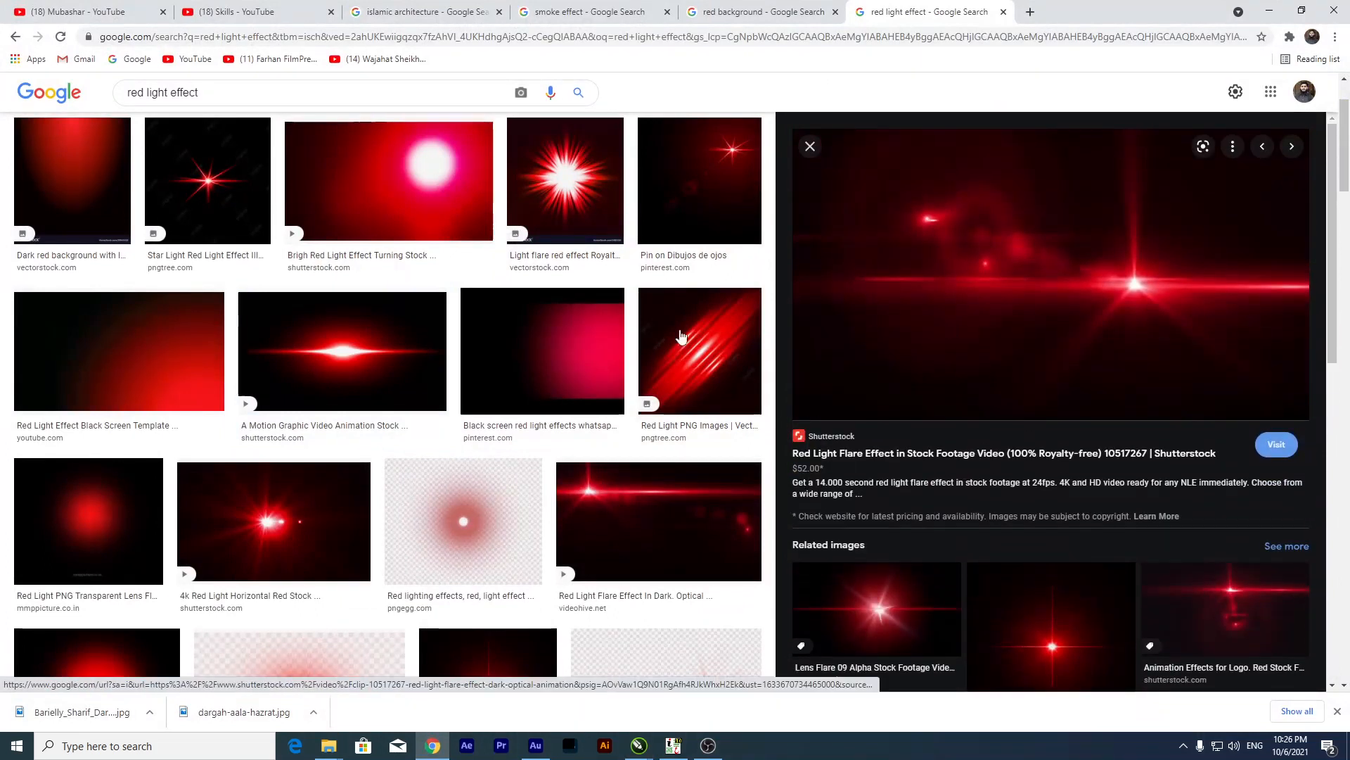
{"action": "scroll", "coordinate": [321, 378], "scroll_direction": "down", "scroll_amount": 7}
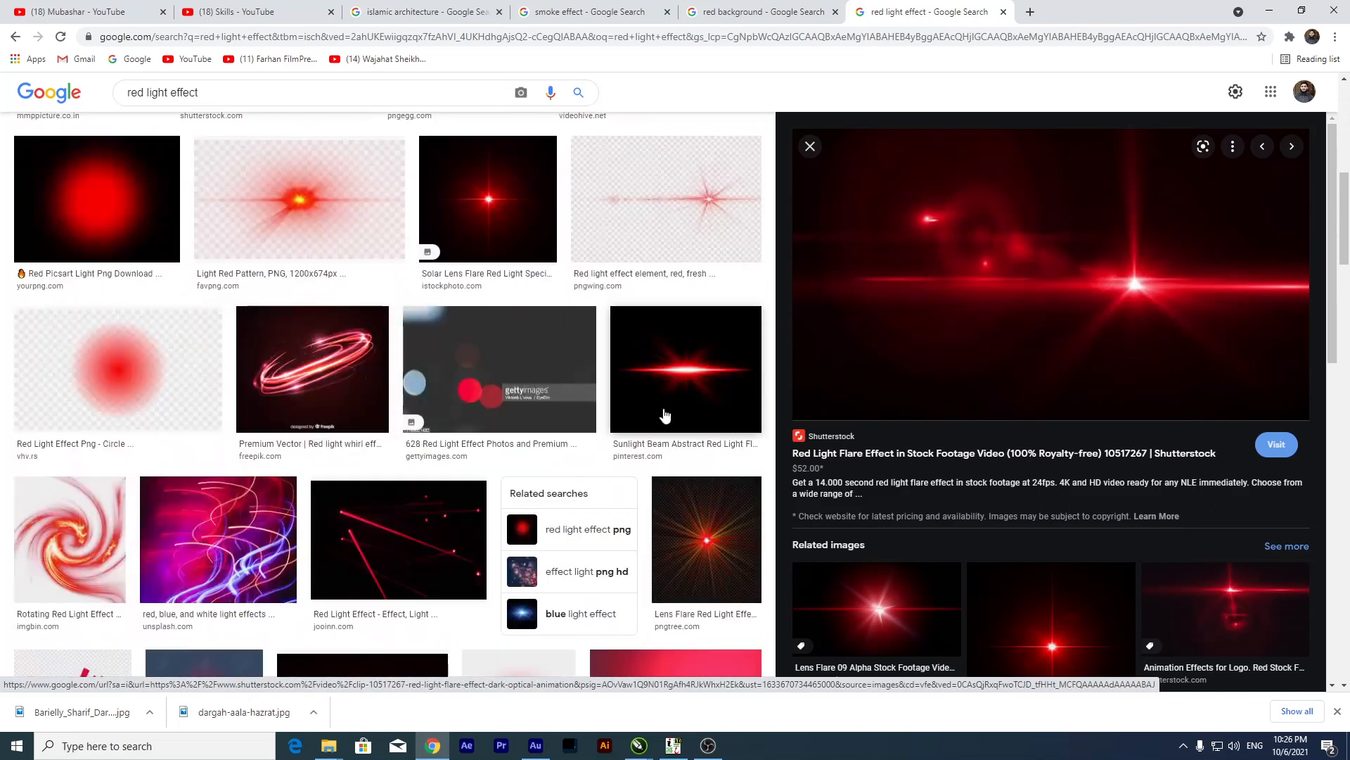
{"action": "scroll", "coordinate": [331, 422], "scroll_direction": "down", "scroll_amount": 9}
{"action": "scroll", "coordinate": [358, 420], "scroll_direction": "down", "scroll_amount": 4}
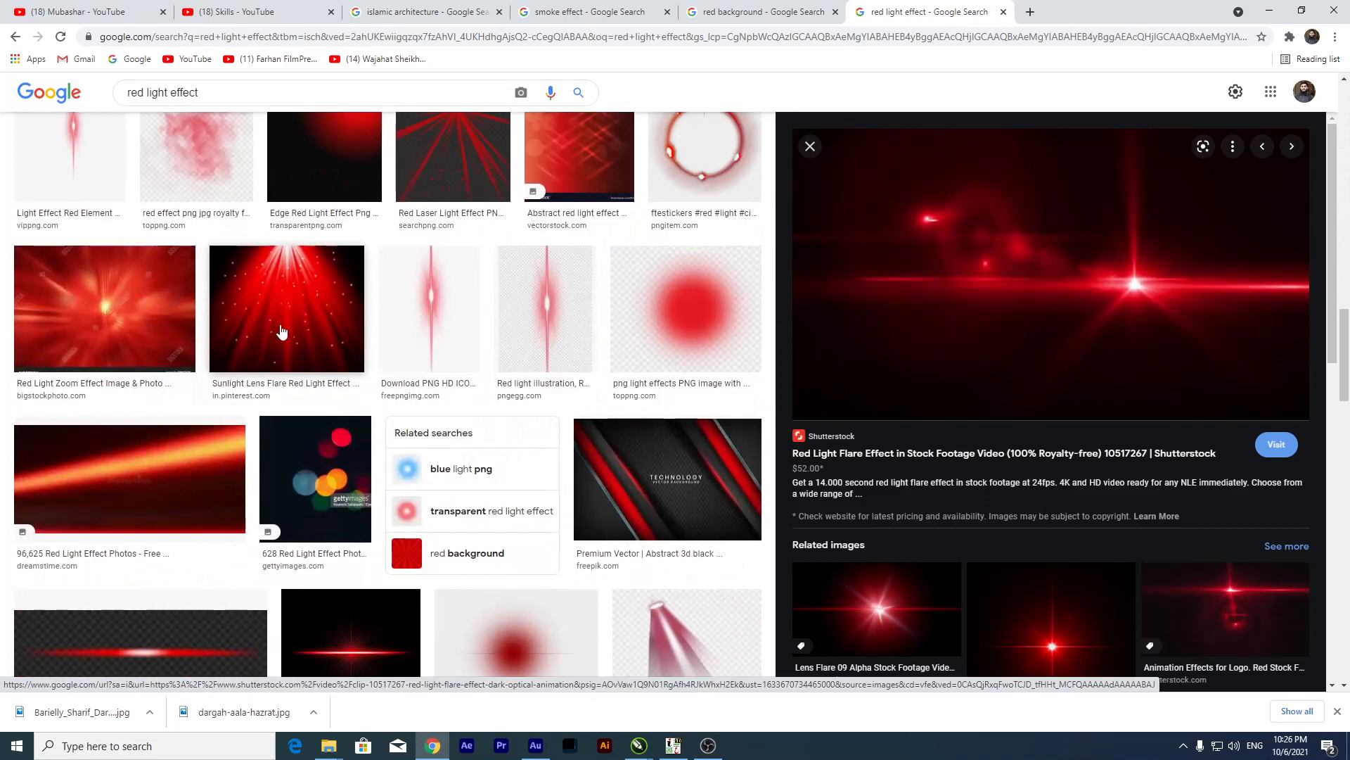
{"action": "scroll", "coordinate": [281, 327], "scroll_direction": "down", "scroll_amount": 2}
{"action": "scroll", "coordinate": [299, 339], "scroll_direction": "up", "scroll_amount": 2}
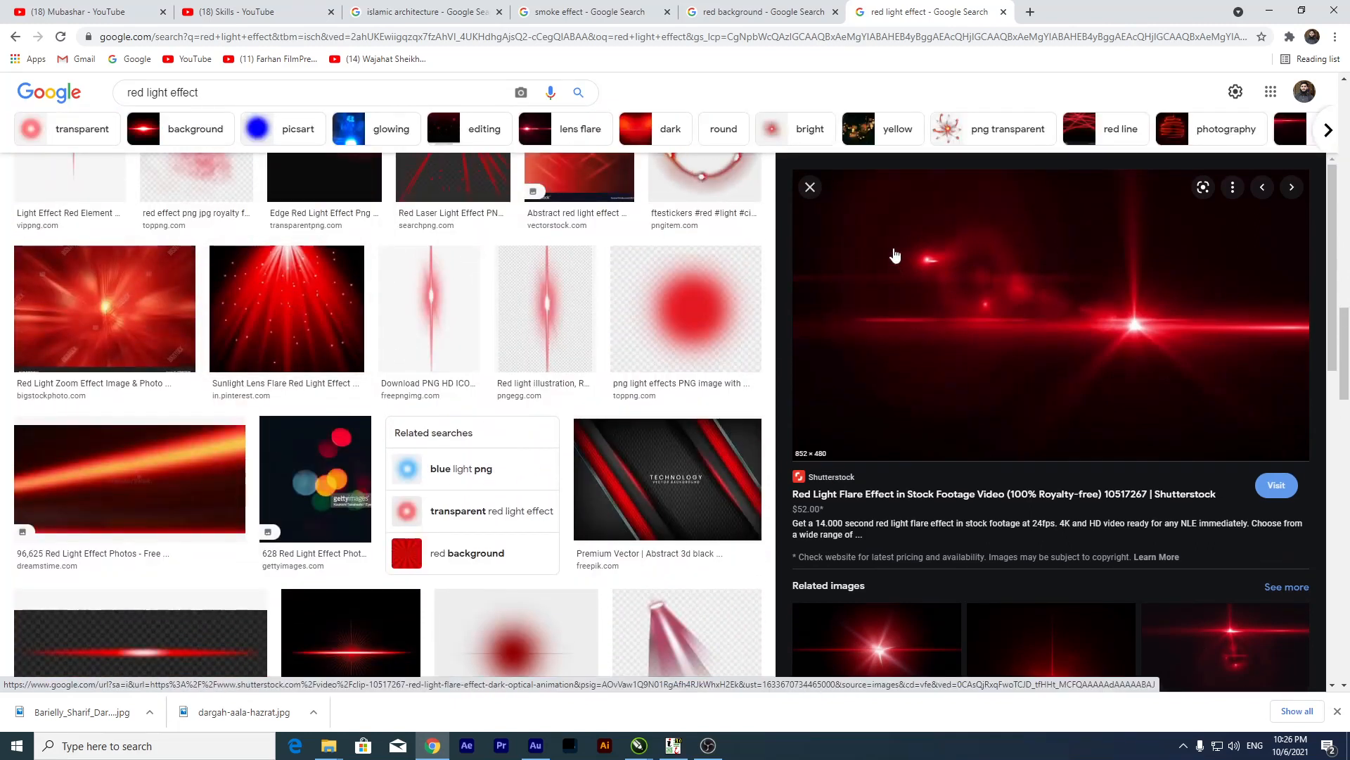
{"action": "scroll", "coordinate": [894, 255], "scroll_direction": "down", "scroll_amount": 4}
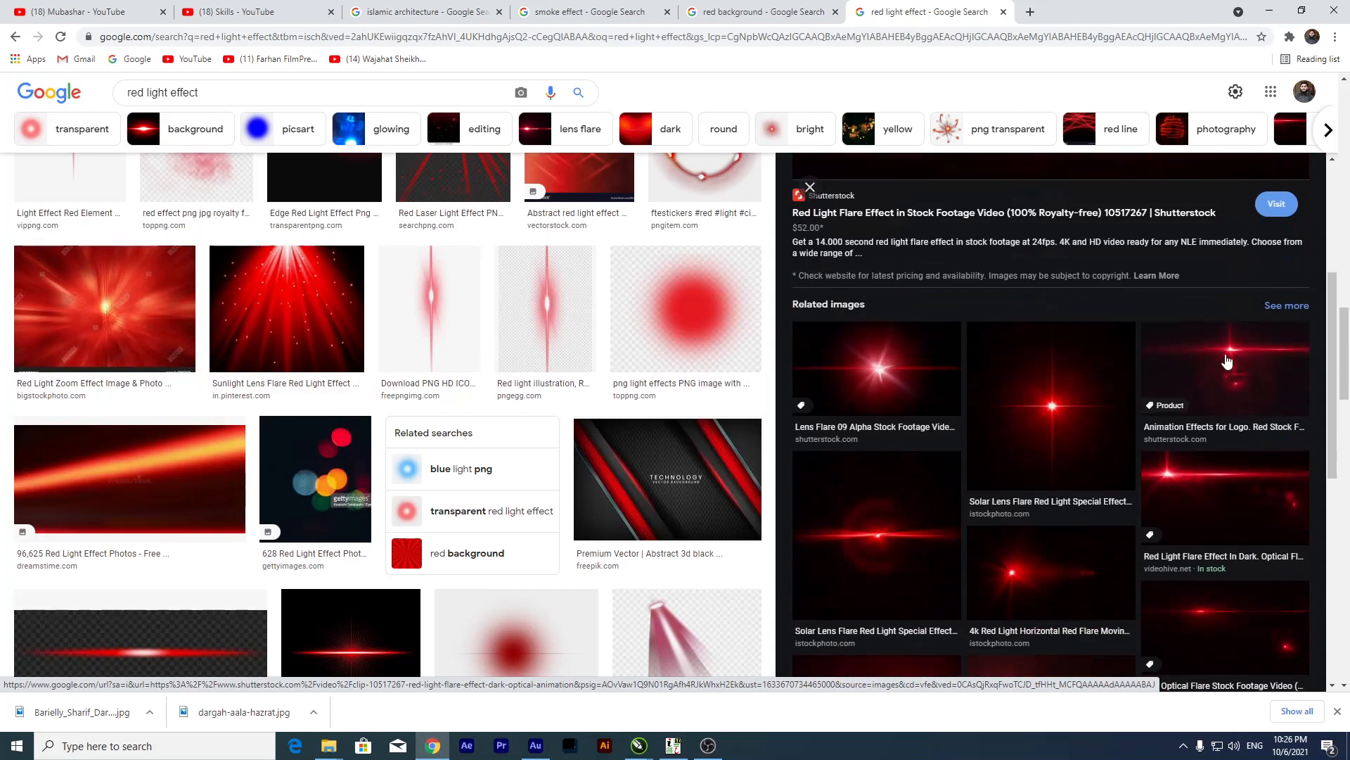
Open the related "Animation Effects for Logo" red flare image and copy it.
{"action": "left_click", "coordinate": [1227, 362]}
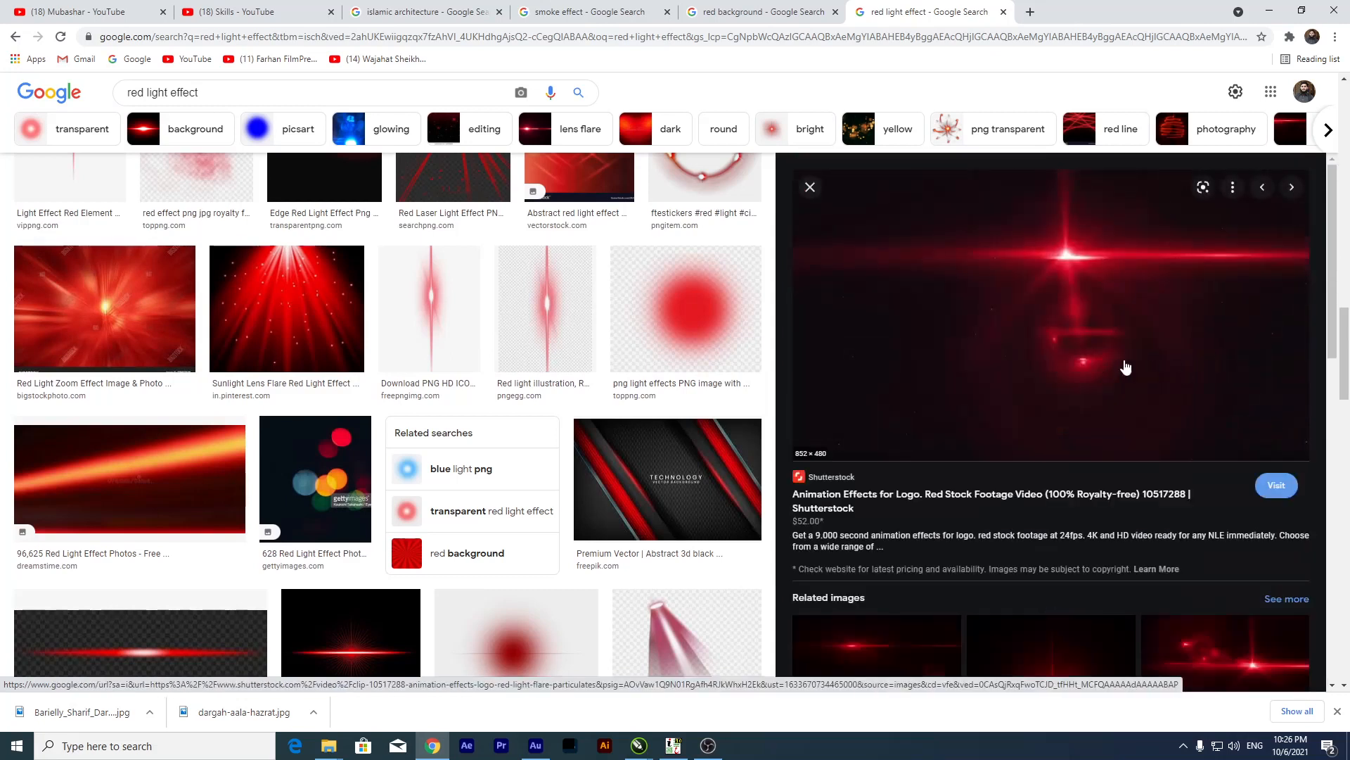
{"action": "scroll", "coordinate": [899, 355], "scroll_direction": "down", "scroll_amount": 5}
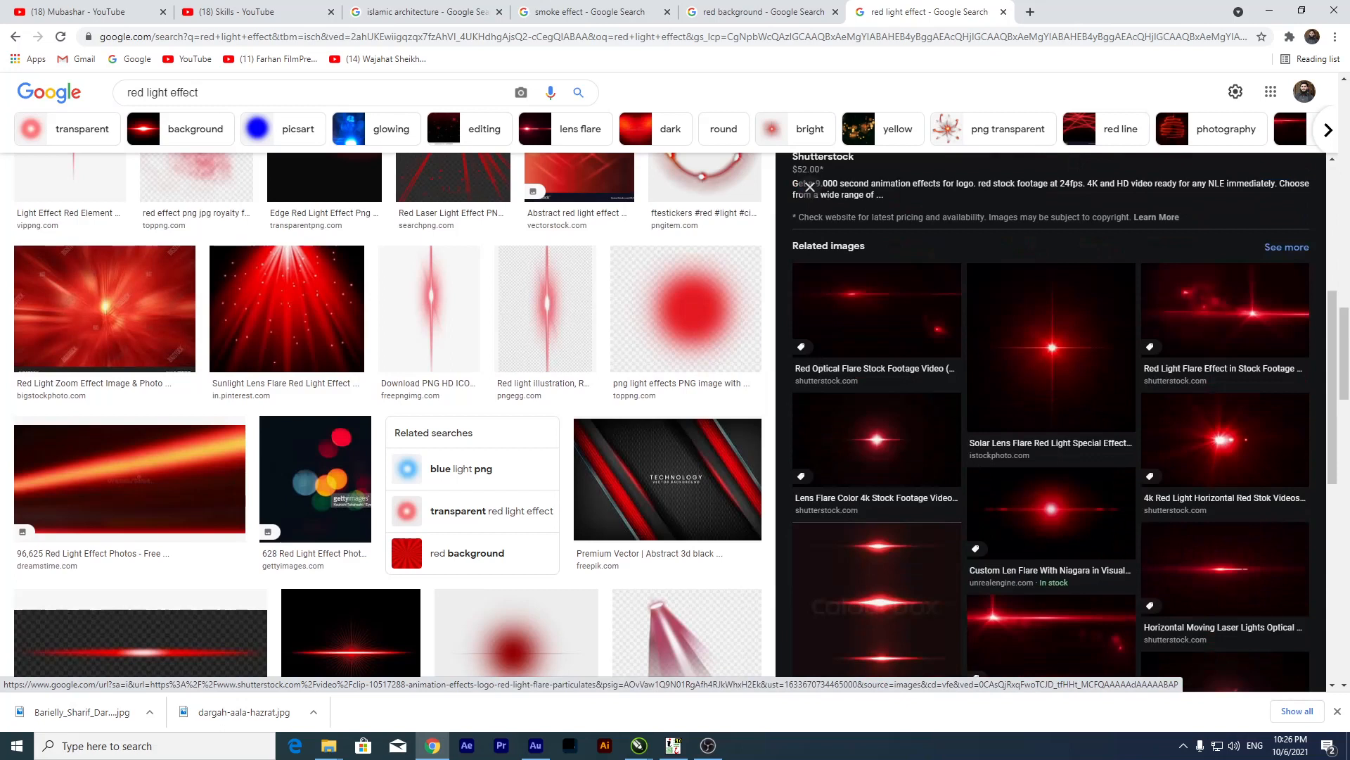
{"action": "scroll", "coordinate": [922, 444], "scroll_direction": "up", "scroll_amount": 5}
{"action": "scroll", "coordinate": [923, 444], "scroll_direction": "up", "scroll_amount": 2}
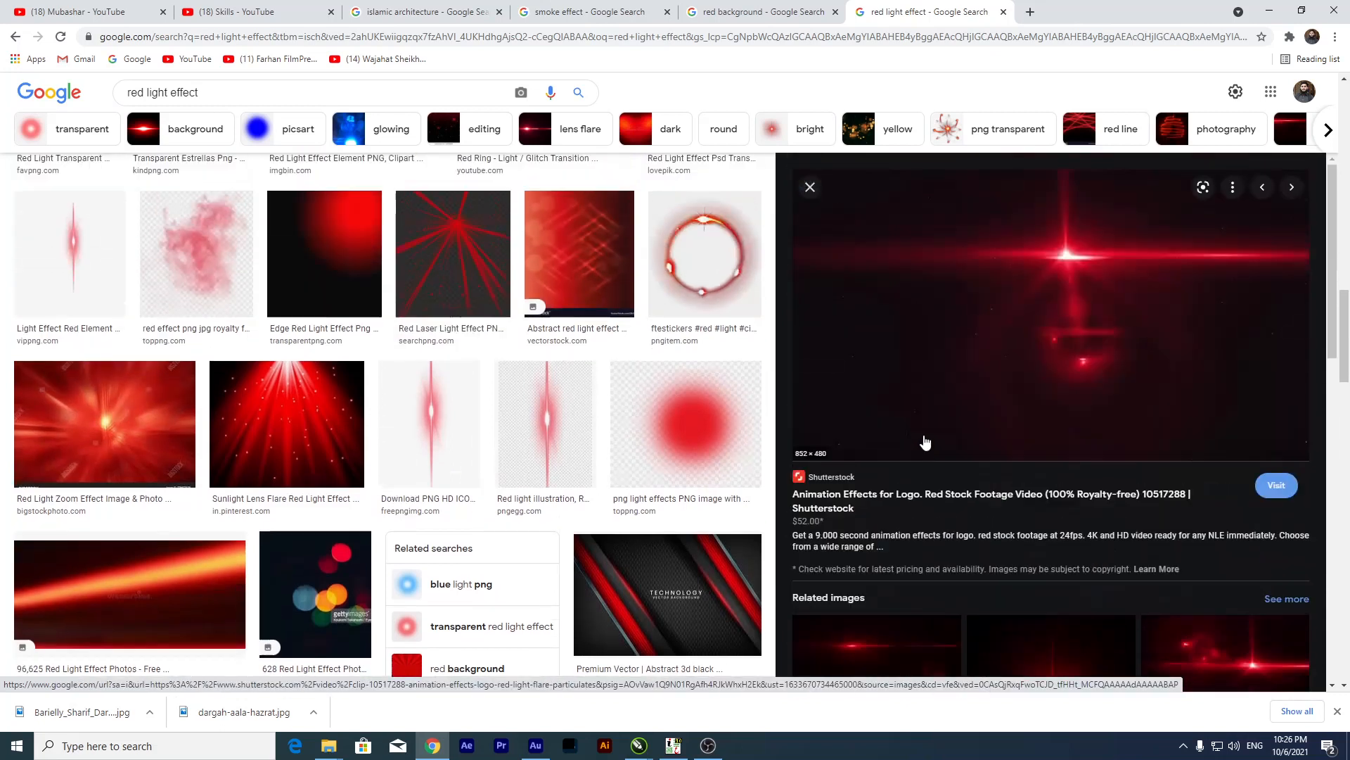
{"action": "right_click", "coordinate": [889, 284]}
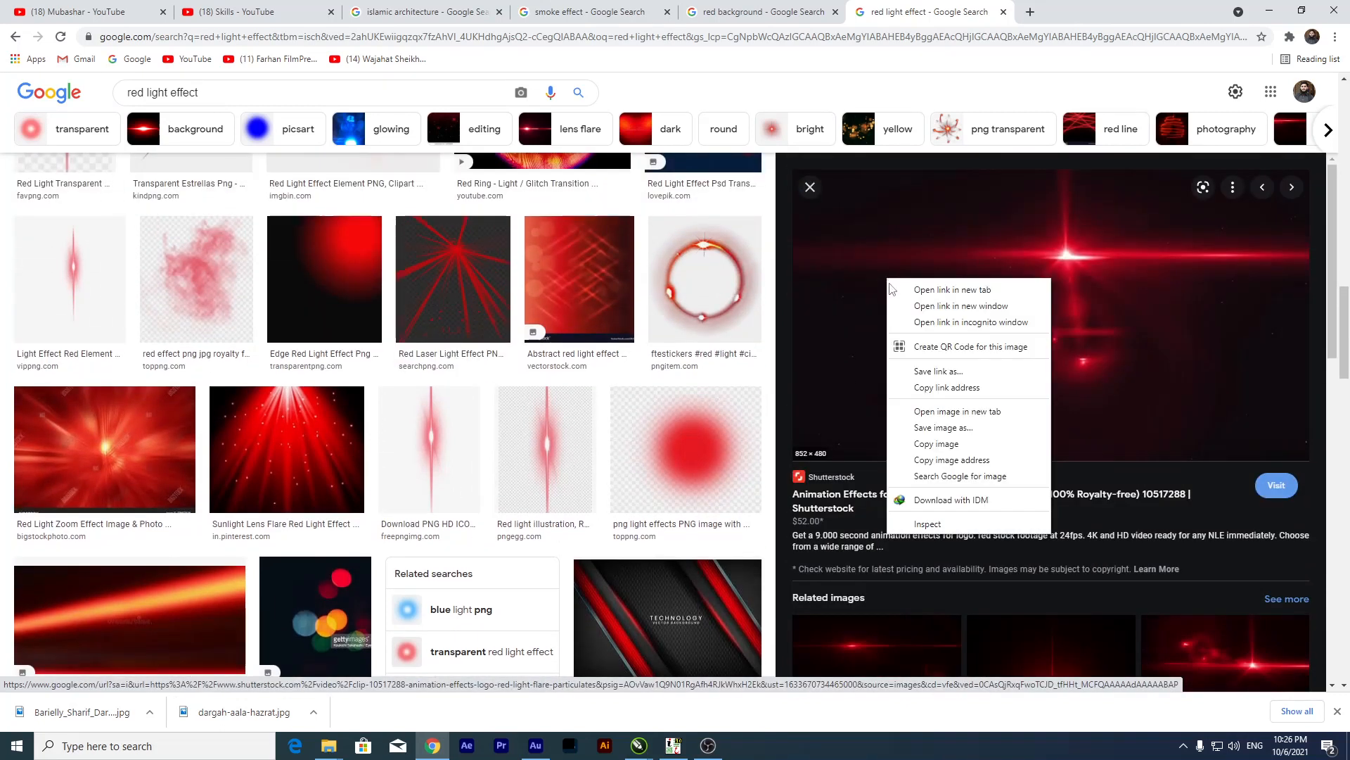
{"action": "left_click", "coordinate": [941, 444]}
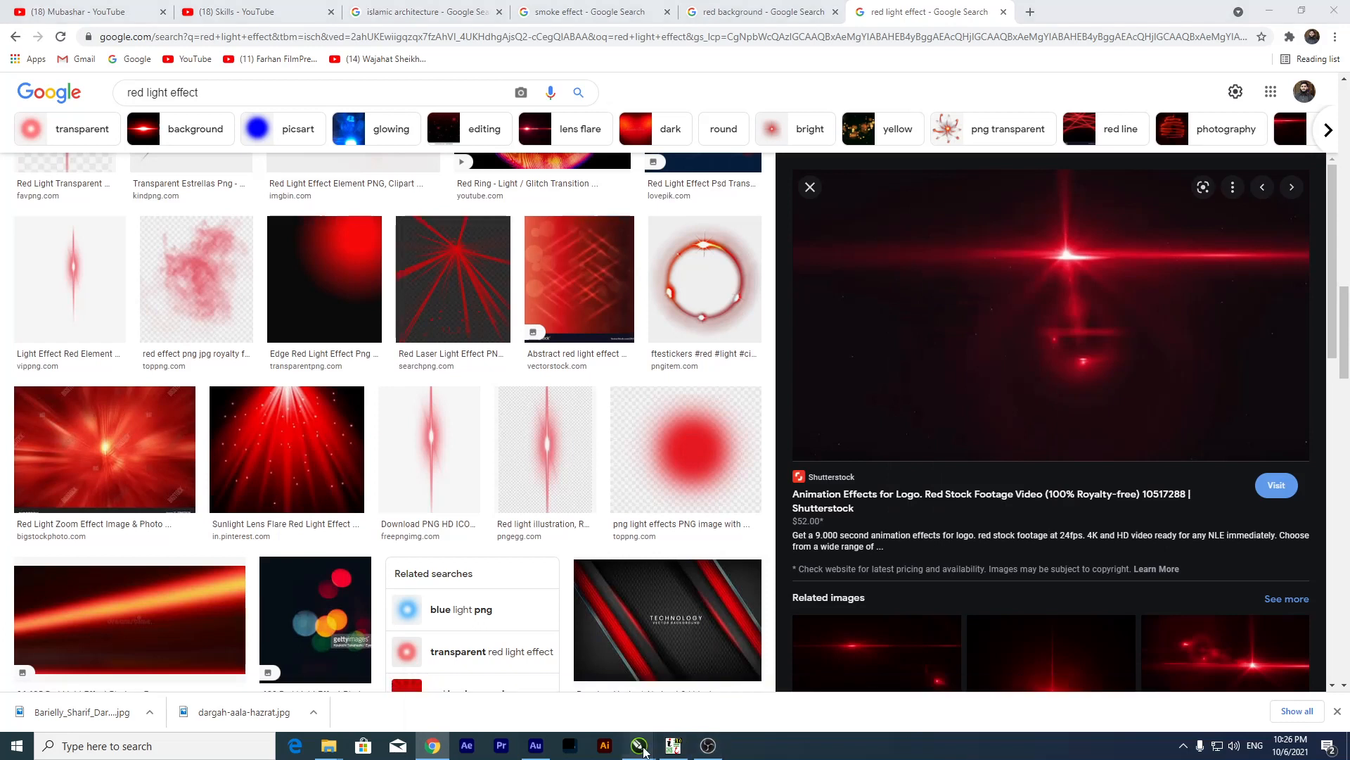
Paste the copied flare into the CorelDRAW banner, scale it to about 1.8 by 1.01 inches and place it over the title.
{"action": "mouse_move", "coordinate": [639, 745]}
{"action": "left_click", "coordinate": [641, 691]}
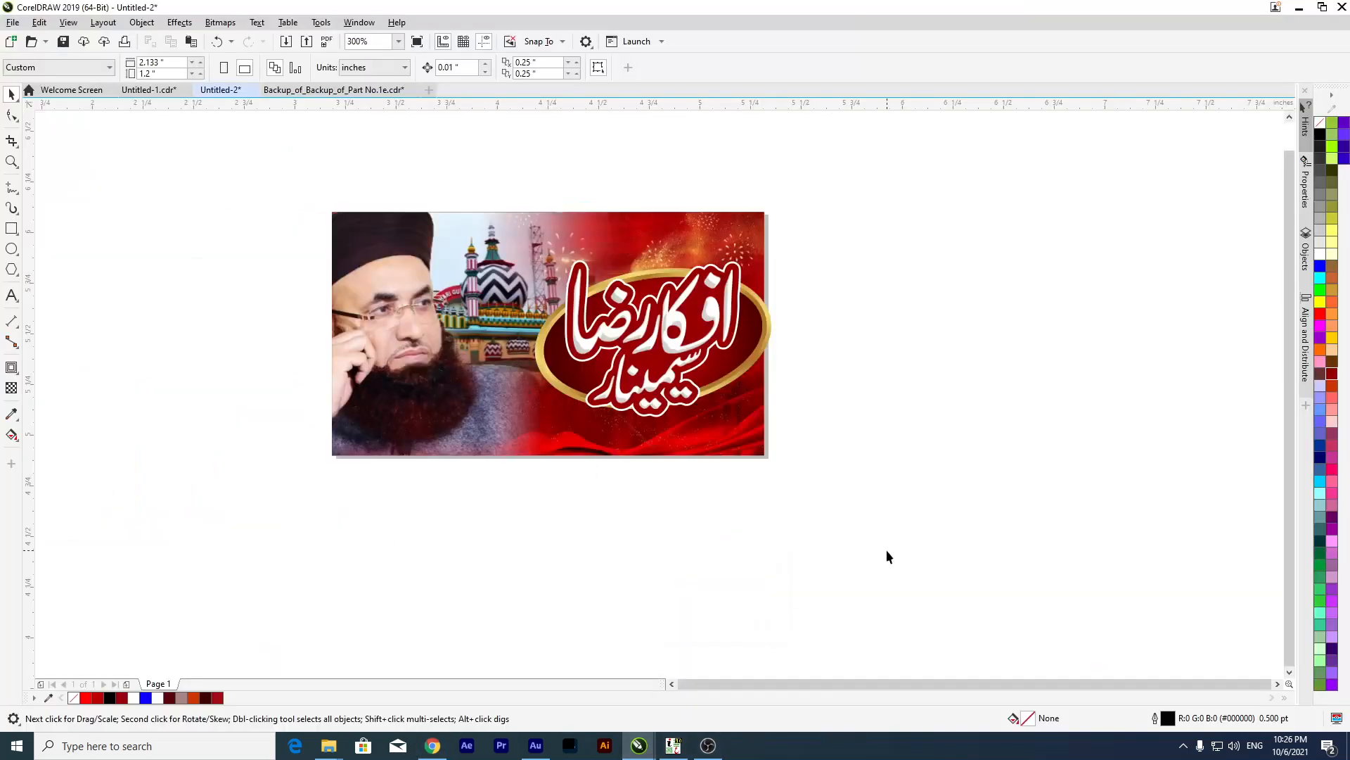
{"action": "key", "text": "ctrl+v"}
{"action": "scroll", "coordinate": [883, 479], "scroll_direction": "down", "scroll_amount": 2}
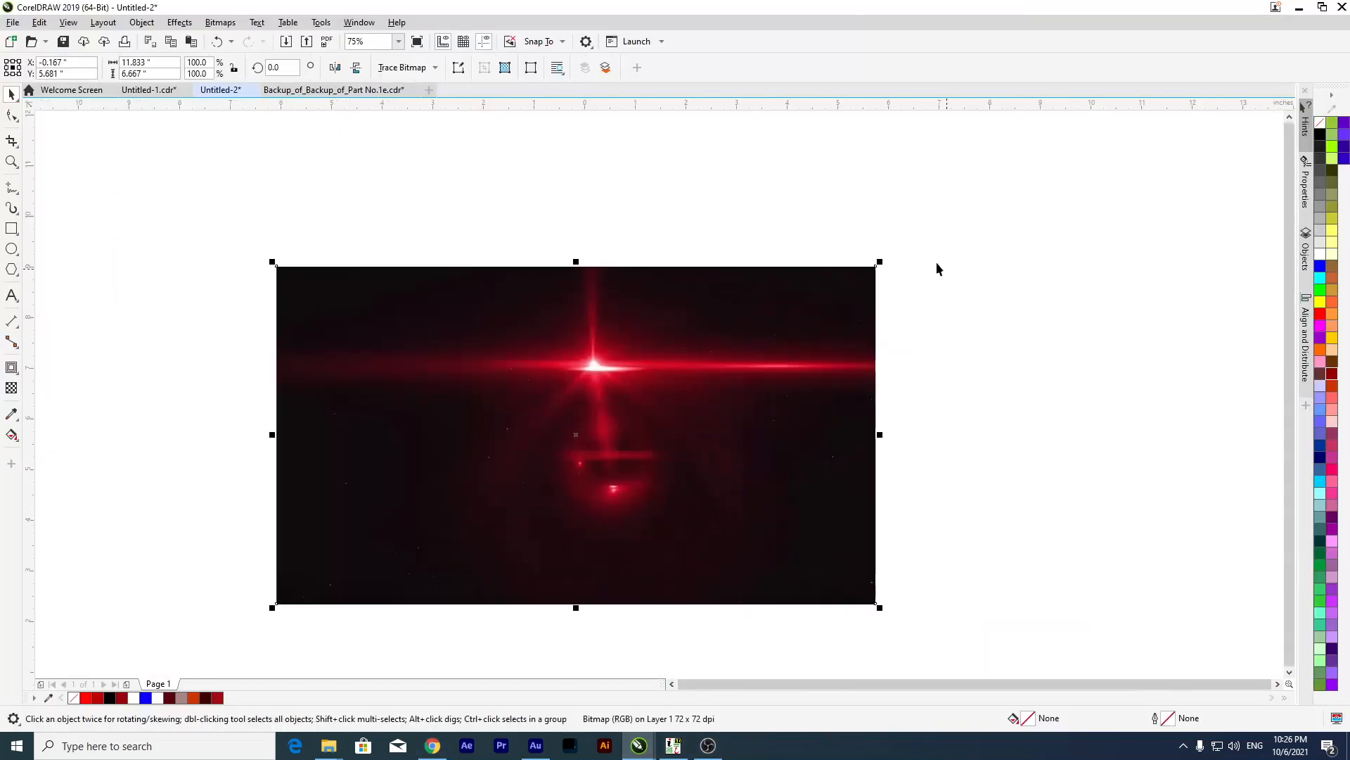
{"action": "left_click_drag", "start_coordinate": [888, 272], "coordinate": [788, 408]}
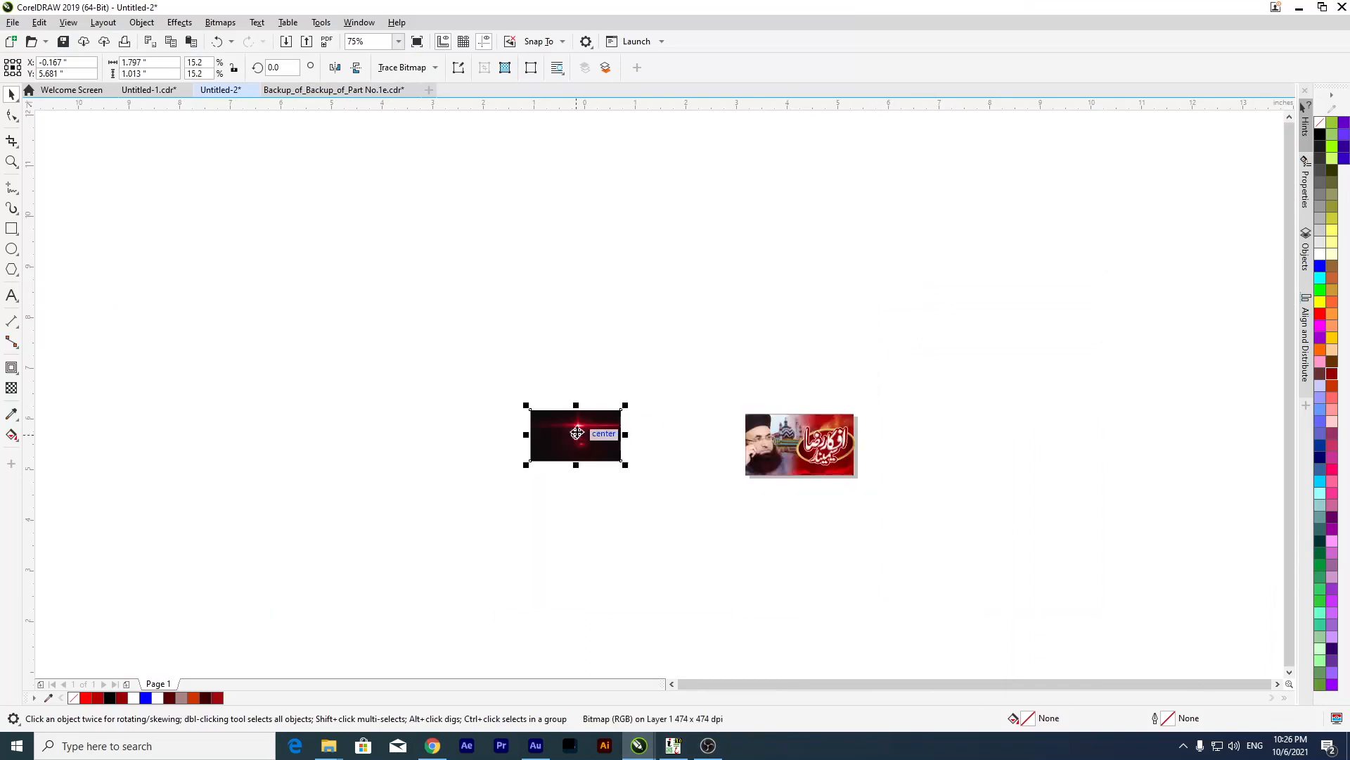
{"action": "left_click_drag", "start_coordinate": [858, 456], "coordinate": [808, 425]}
{"action": "scroll", "coordinate": [842, 444], "scroll_direction": "up", "scroll_amount": 8}
{"action": "scroll", "coordinate": [808, 425], "scroll_direction": "down", "scroll_amount": 10}
{"action": "scroll", "coordinate": [814, 422], "scroll_direction": "up", "scroll_amount": 4}
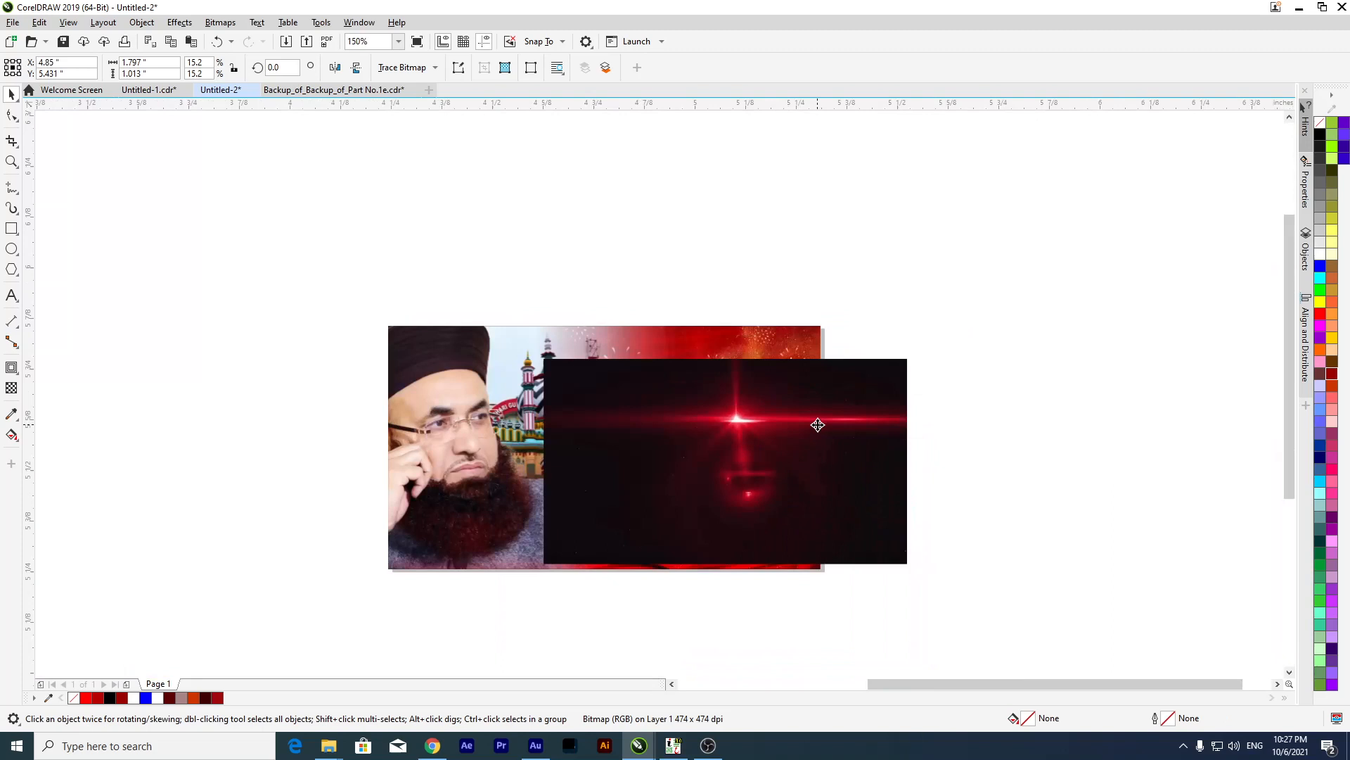
{"action": "key", "text": "Left"}
Apply the Screen transparency merge mode to the second flare image.
{"action": "left_click", "coordinate": [11, 388]}
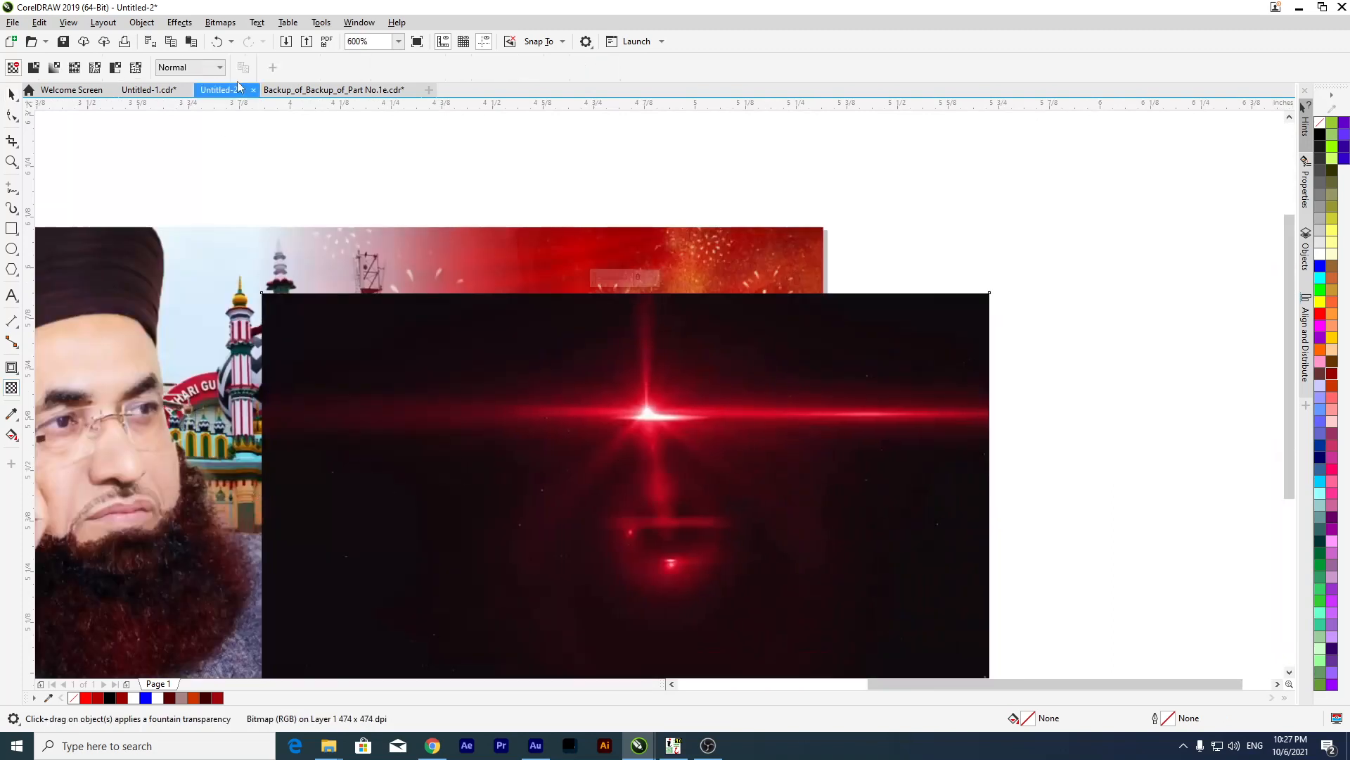
{"action": "left_click", "coordinate": [194, 68]}
{"action": "key", "text": "Return"}
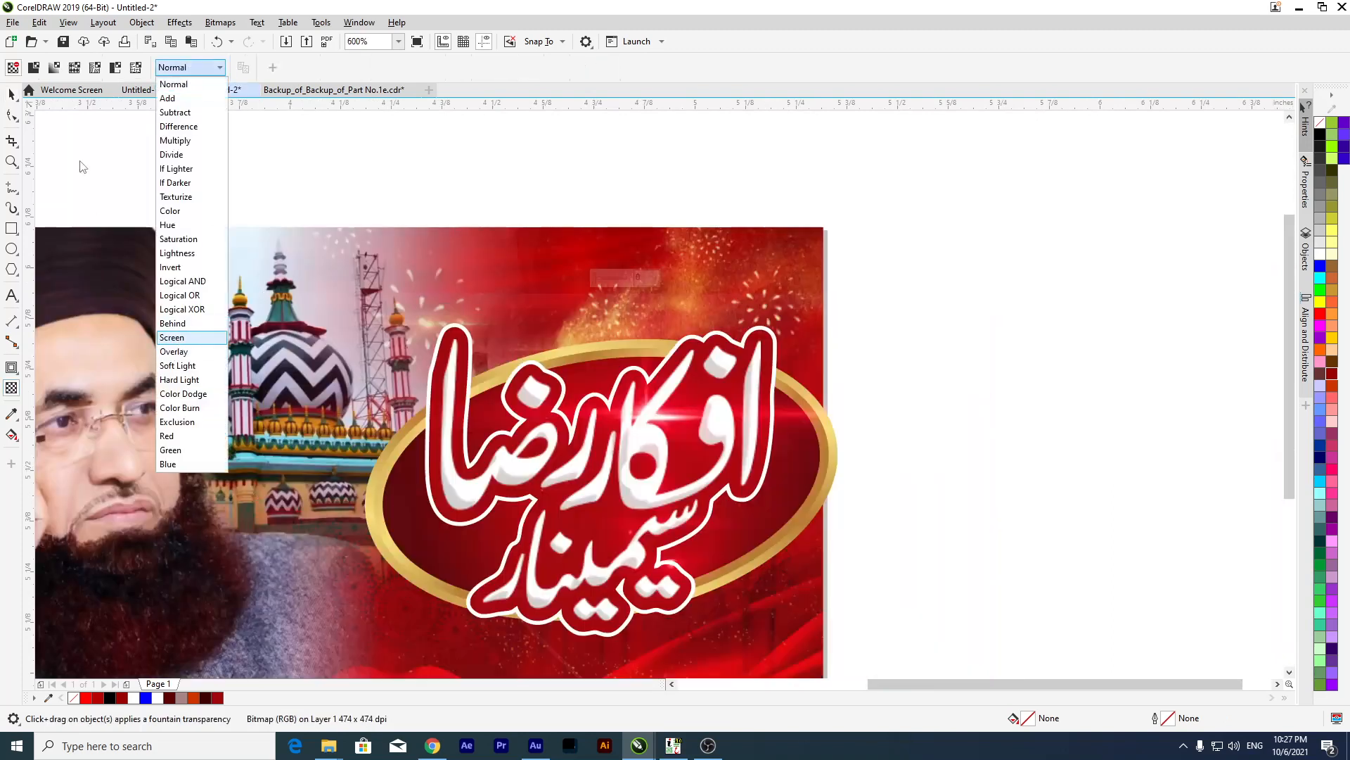
{"action": "key", "text": "space"}
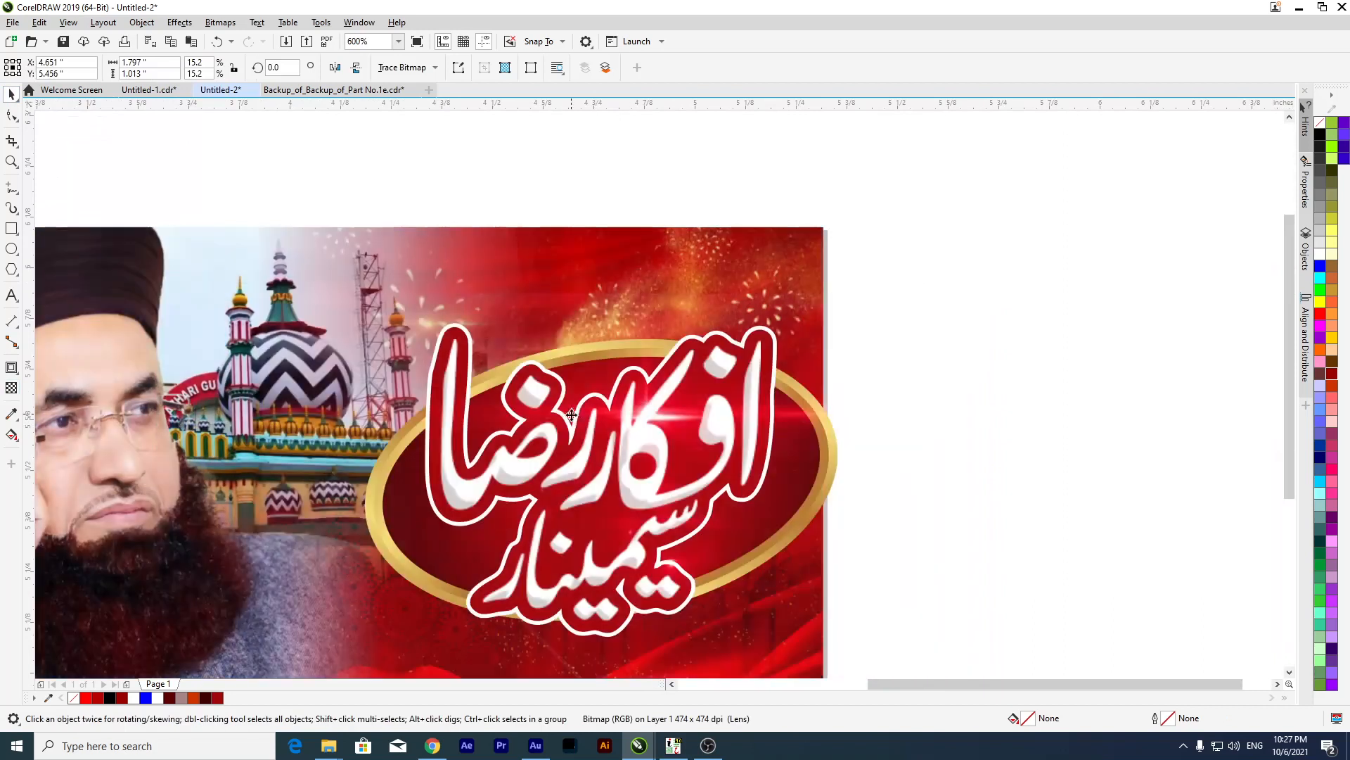
Move the second flare so its bright centre sits on the middle letters of the title's first line.
{"action": "left_click_drag", "start_coordinate": [584, 422], "coordinate": [618, 411]}
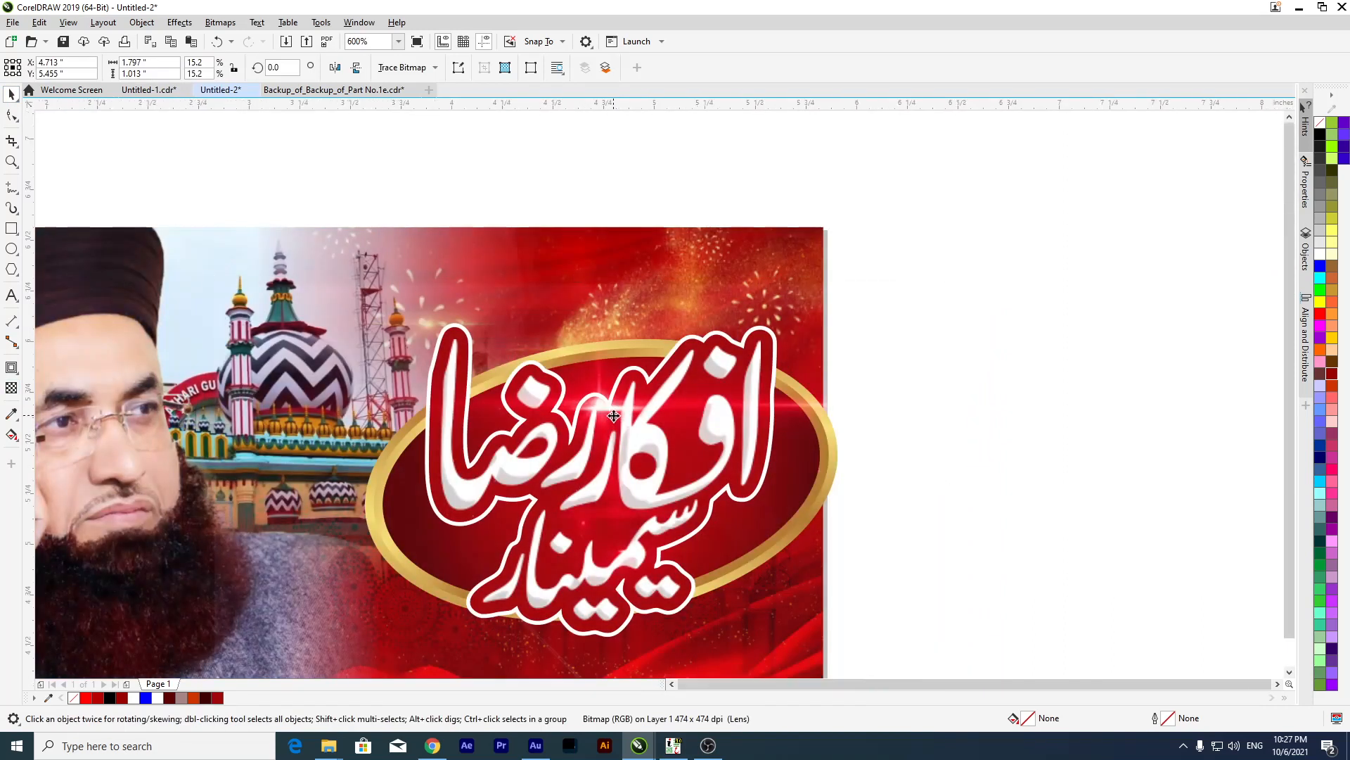
{"action": "scroll", "coordinate": [616, 413], "scroll_direction": "down", "scroll_amount": 2}
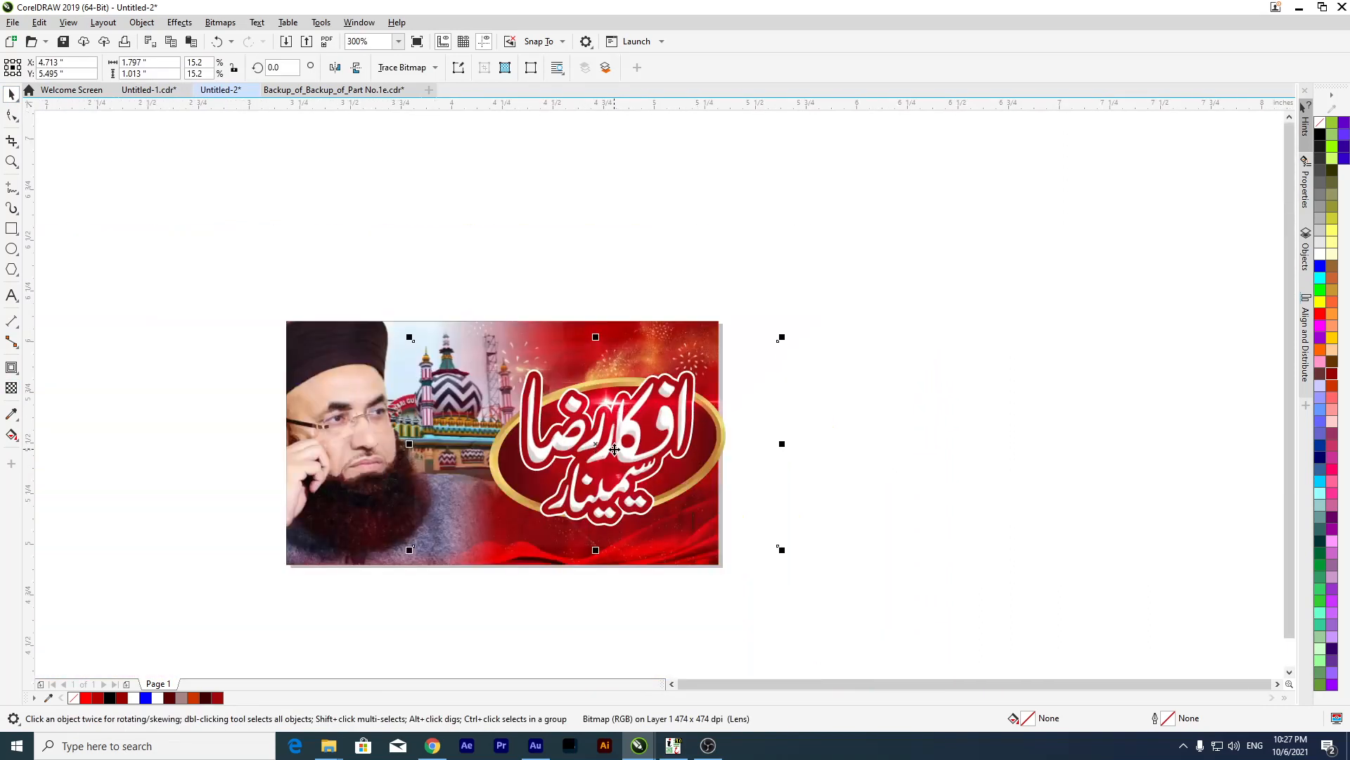
{"action": "left_click_drag", "start_coordinate": [602, 469], "coordinate": [635, 403]}
{"action": "scroll", "coordinate": [611, 418], "scroll_direction": "up", "scroll_amount": 2}
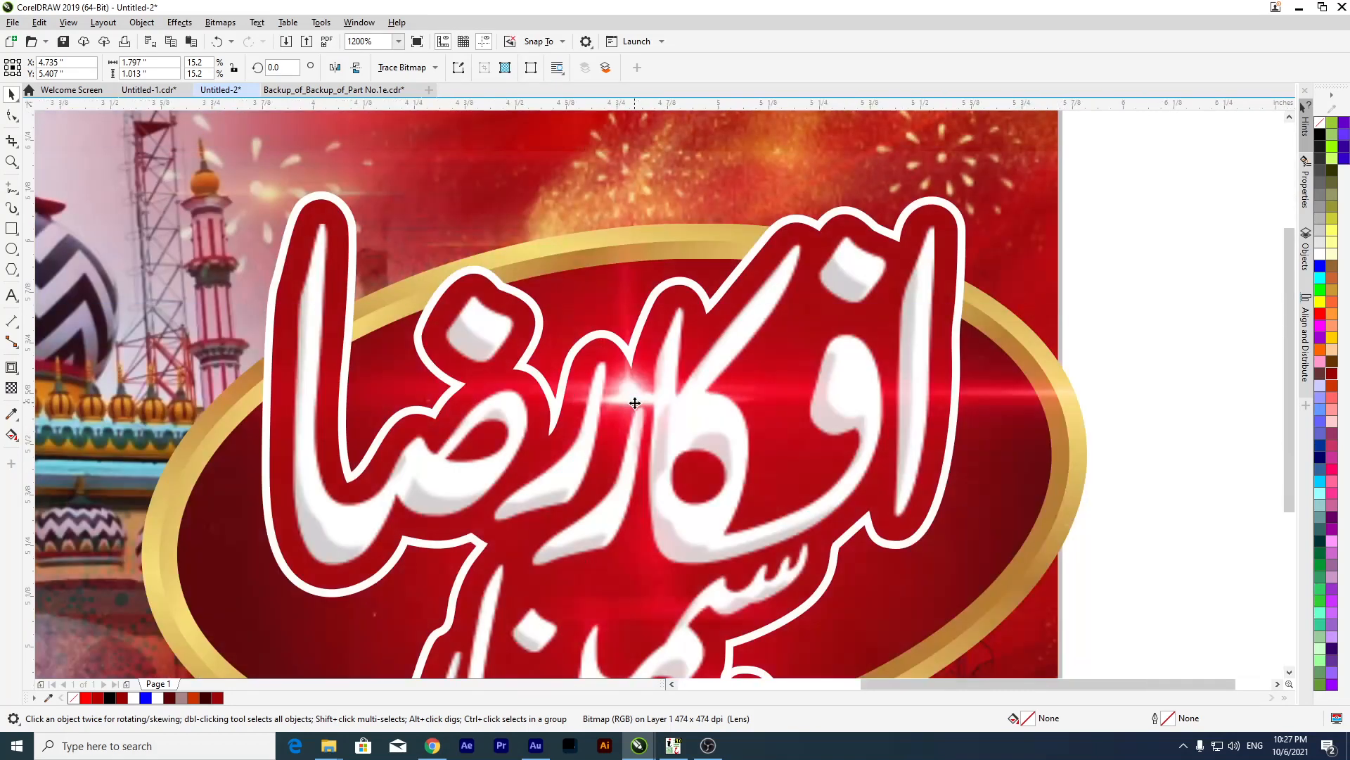
{"action": "scroll", "coordinate": [635, 403], "scroll_direction": "down", "scroll_amount": 2}
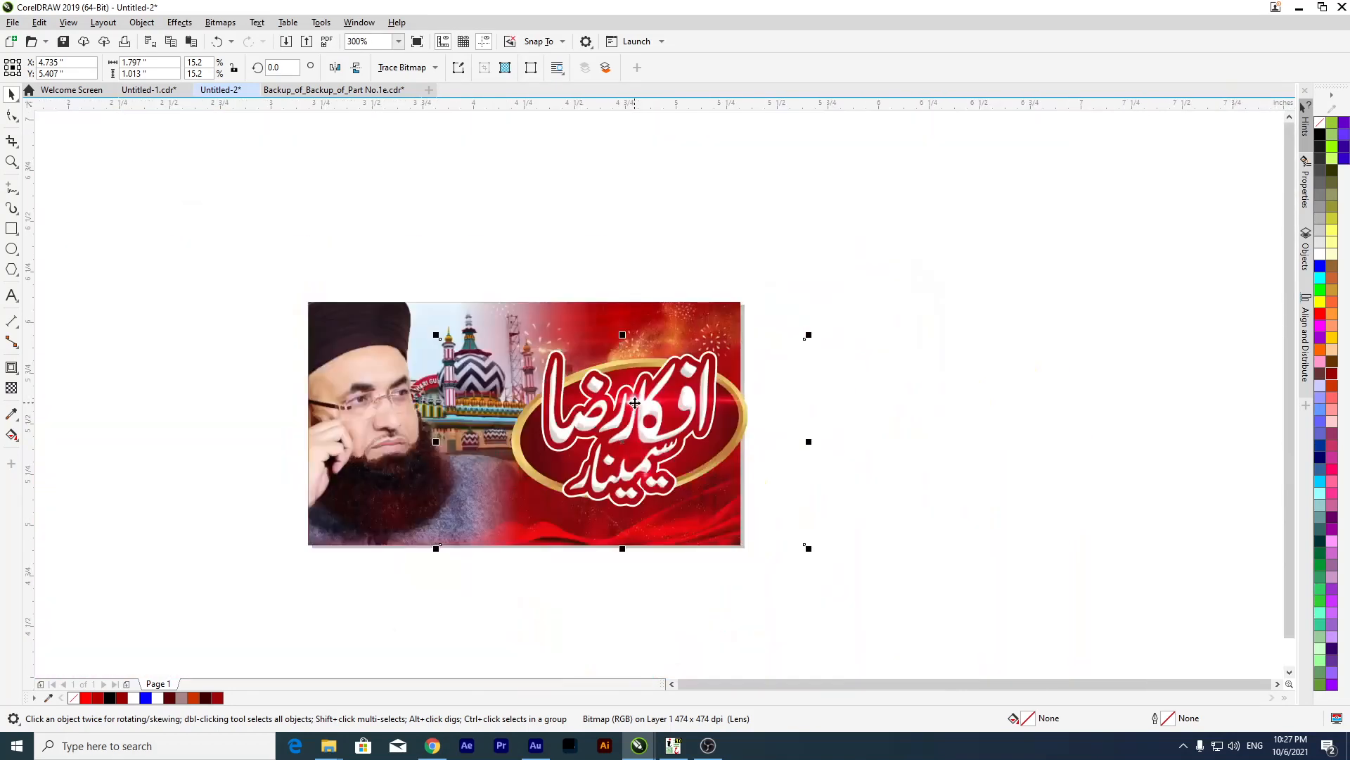
Return to Chrome and examine the related red flares, including those for the "Horizontal Moving Laser Lights" image.
{"action": "left_click", "coordinate": [434, 746]}
{"action": "scroll", "coordinate": [938, 341], "scroll_direction": "down", "scroll_amount": 6}
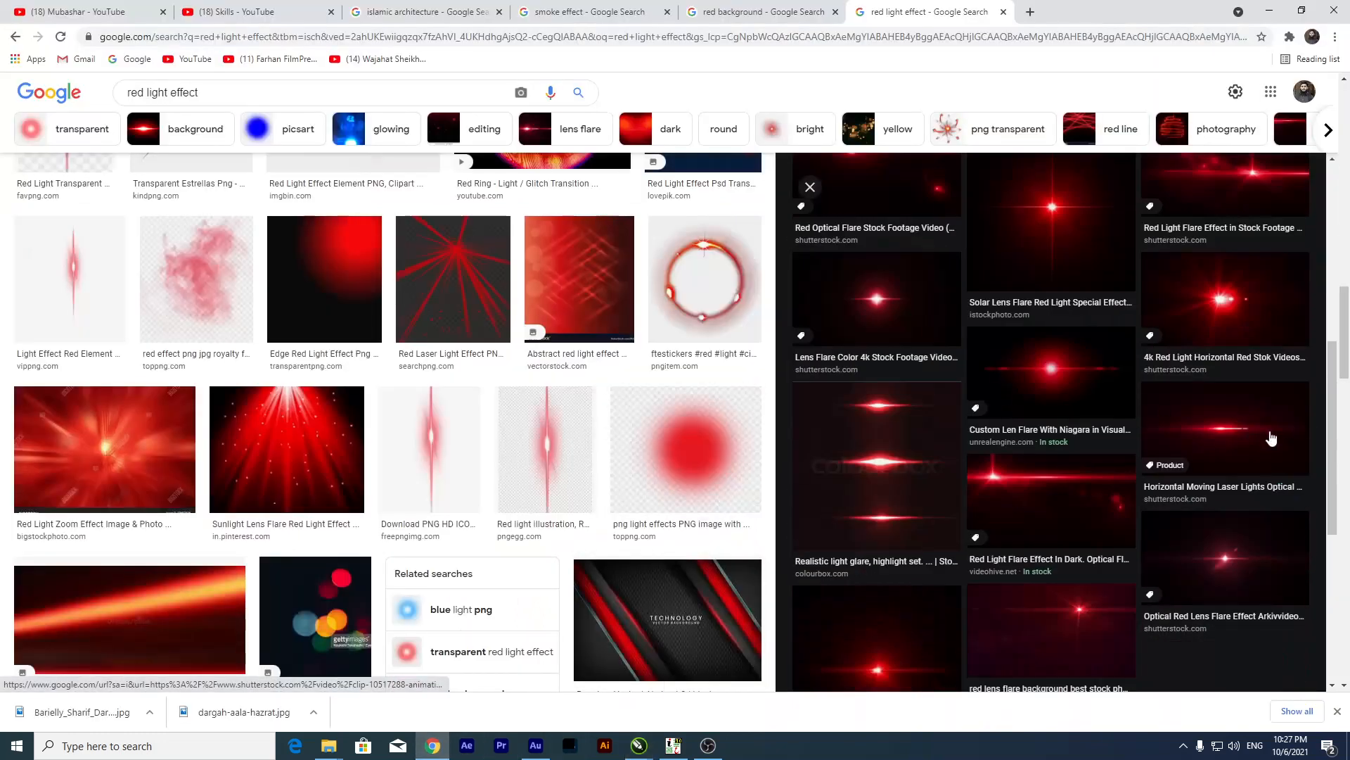
{"action": "scroll", "coordinate": [980, 407], "scroll_direction": "down", "scroll_amount": 4}
{"action": "scroll", "coordinate": [1249, 411], "scroll_direction": "up", "scroll_amount": 5}
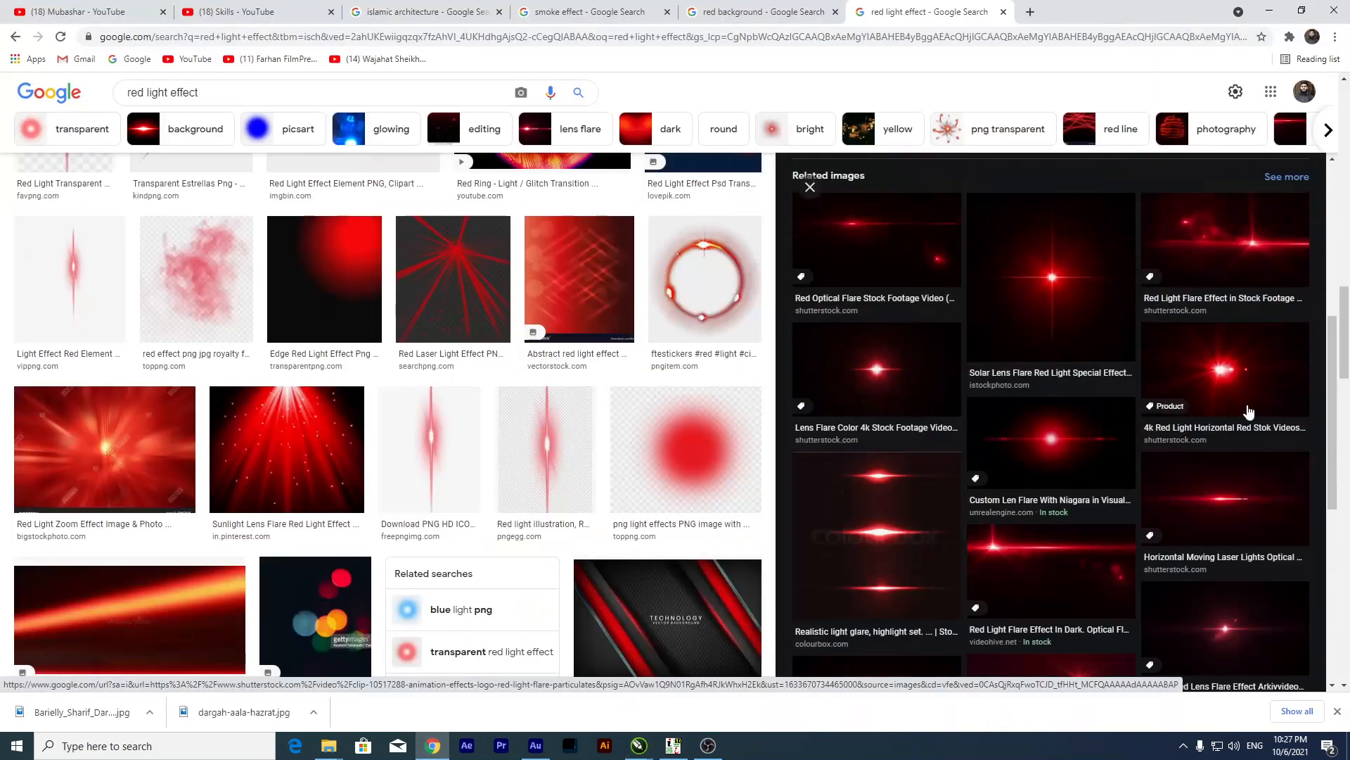
{"action": "left_click", "coordinate": [1236, 498]}
{"action": "scroll", "coordinate": [1040, 366], "scroll_direction": "down", "scroll_amount": 4}
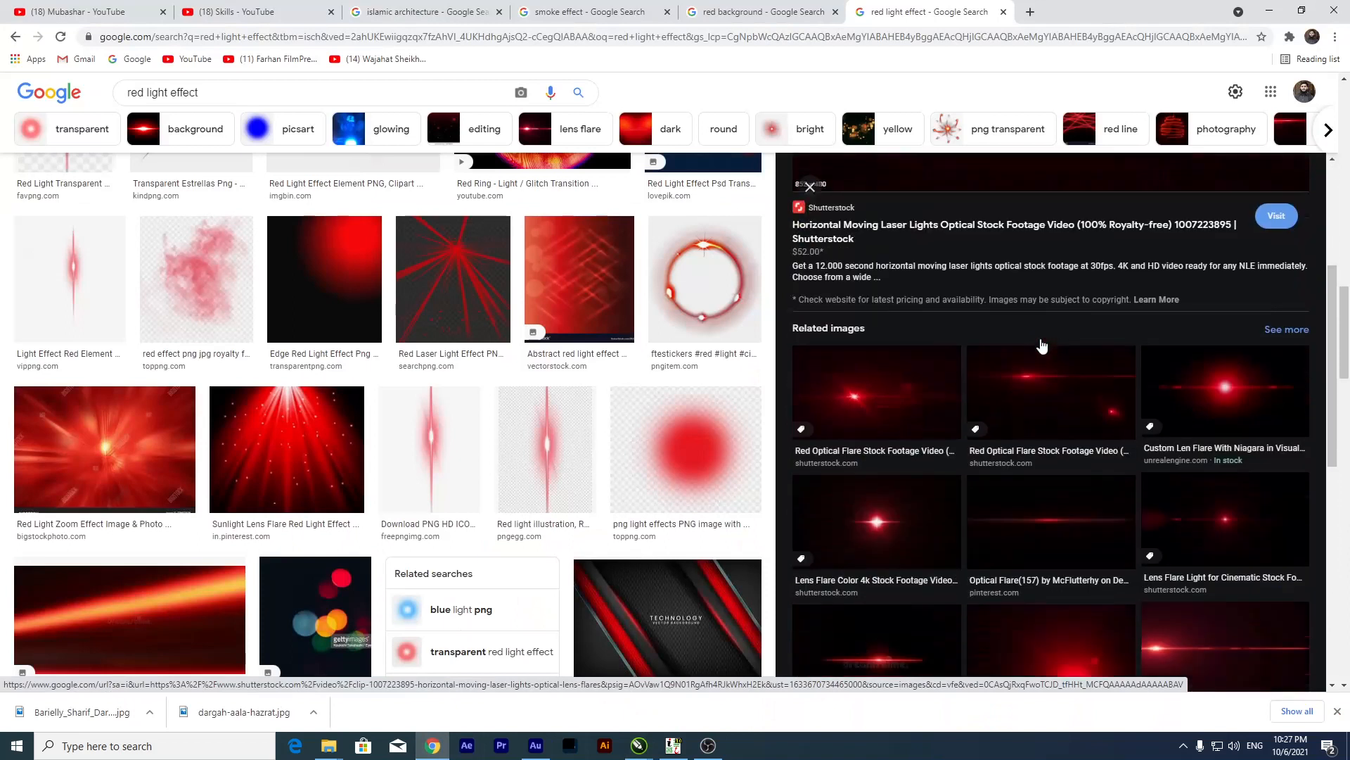
{"action": "scroll", "coordinate": [1027, 382], "scroll_direction": "down", "scroll_amount": 4}
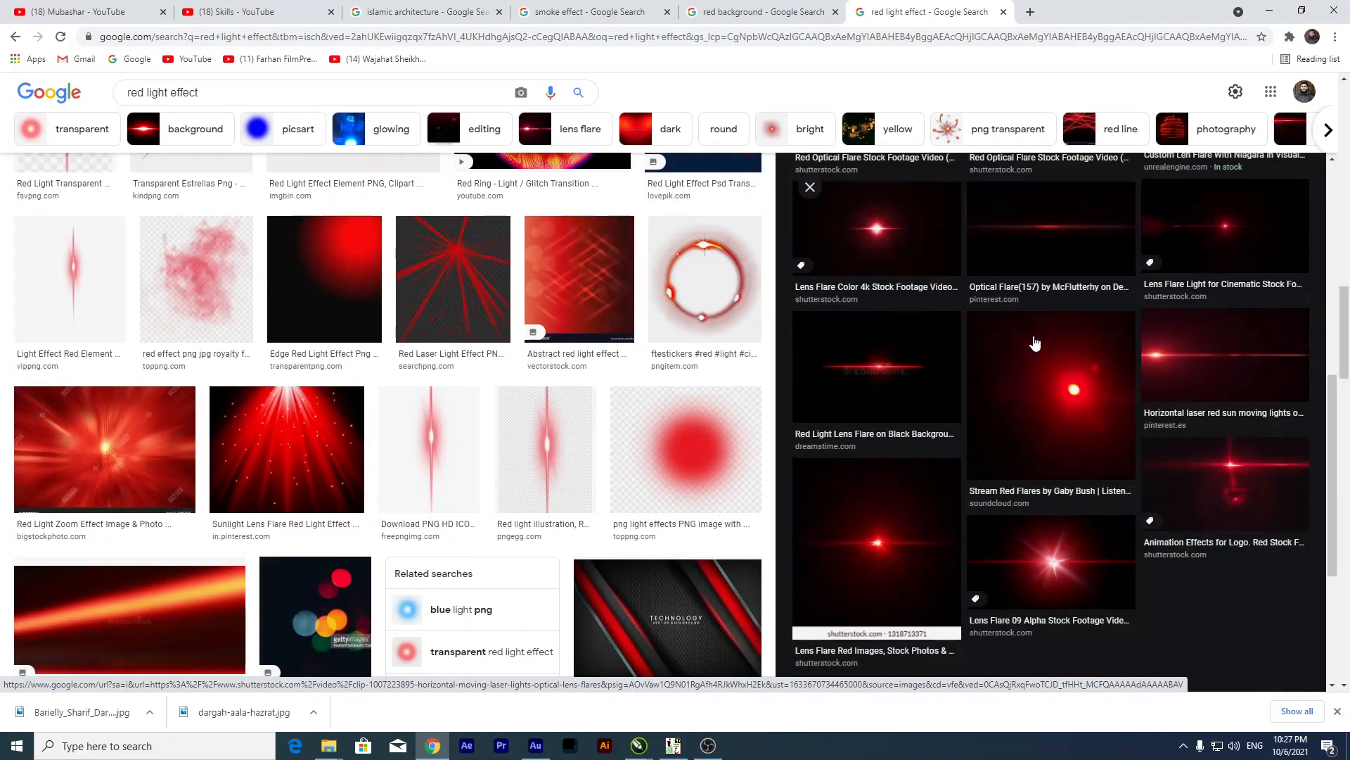
{"action": "scroll", "coordinate": [1035, 343], "scroll_direction": "down", "scroll_amount": 1}
{"action": "scroll", "coordinate": [366, 422], "scroll_direction": "down", "scroll_amount": 5}
{"action": "scroll", "coordinate": [366, 422], "scroll_direction": "up", "scroll_amount": 5}
Look through the images related to "Sunlight Lens Flare Red Light Effect" and the remaining red light effect results, previewing "Png Light Effects Red".
{"action": "left_click", "coordinate": [360, 434]}
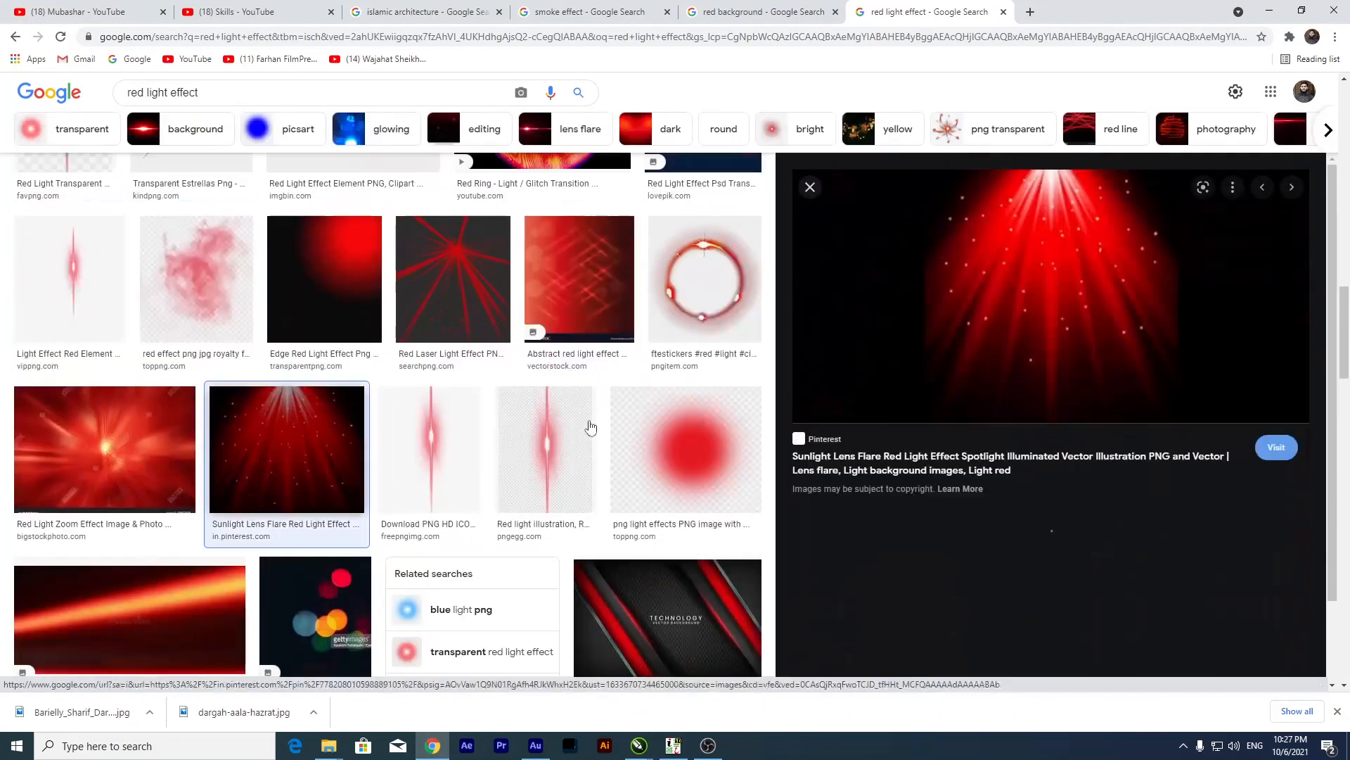
{"action": "scroll", "coordinate": [1041, 317], "scroll_direction": "down", "scroll_amount": 4}
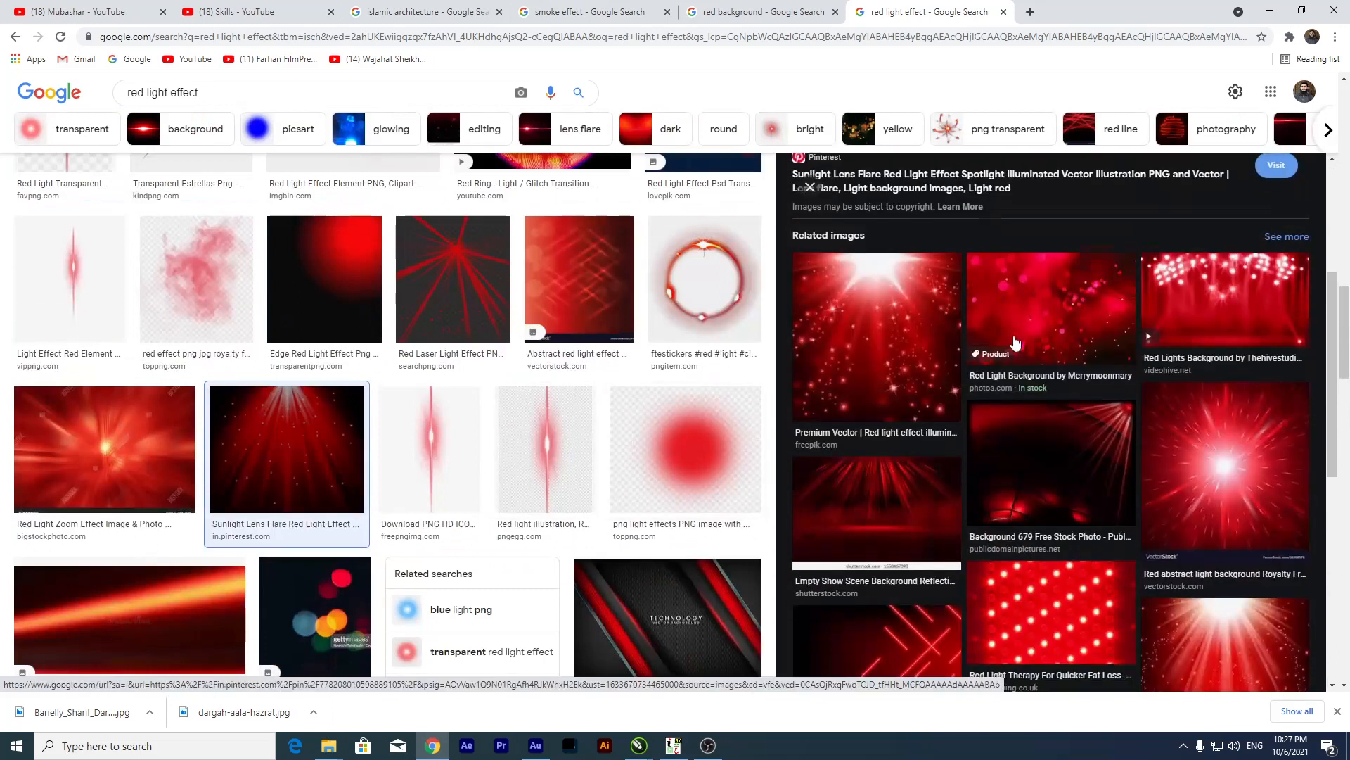
{"action": "scroll", "coordinate": [1015, 343], "scroll_direction": "down", "scroll_amount": 4}
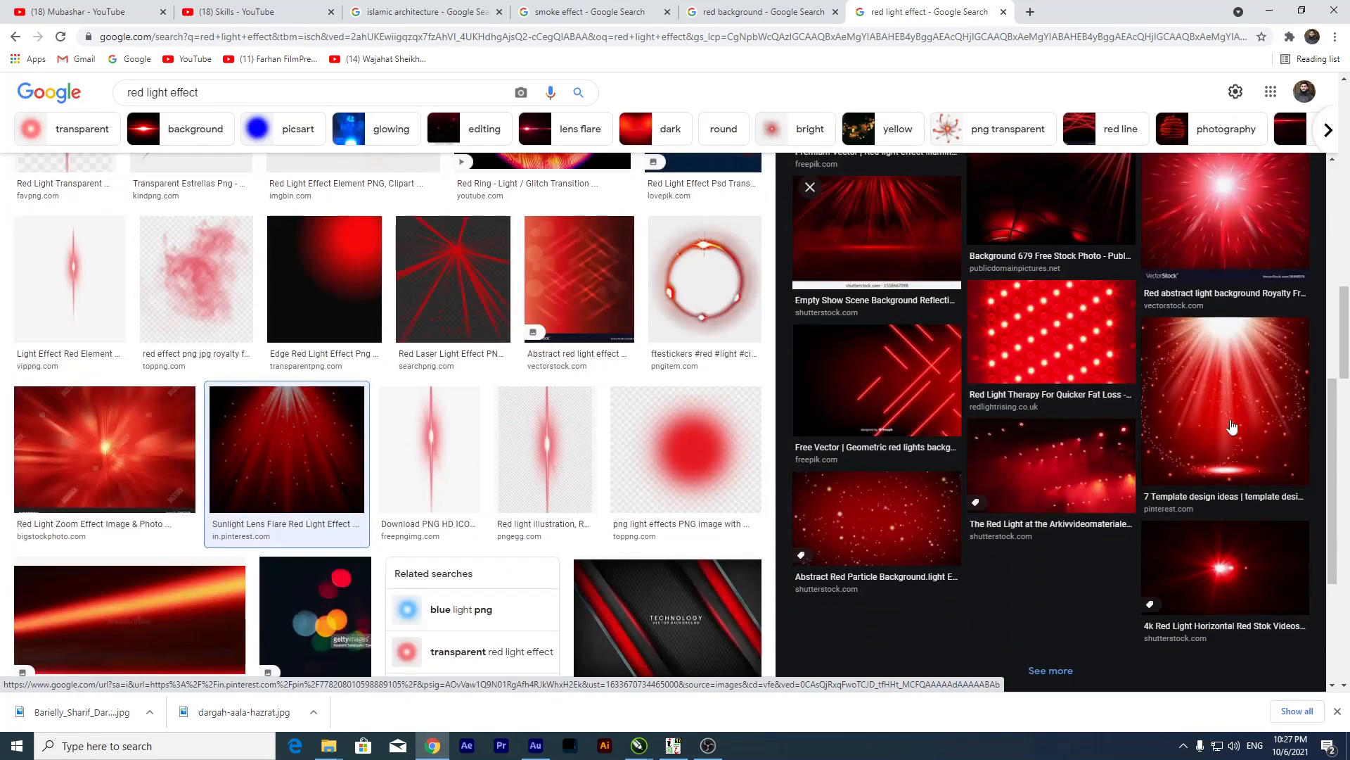
{"action": "scroll", "coordinate": [1224, 394], "scroll_direction": "down", "scroll_amount": 3}
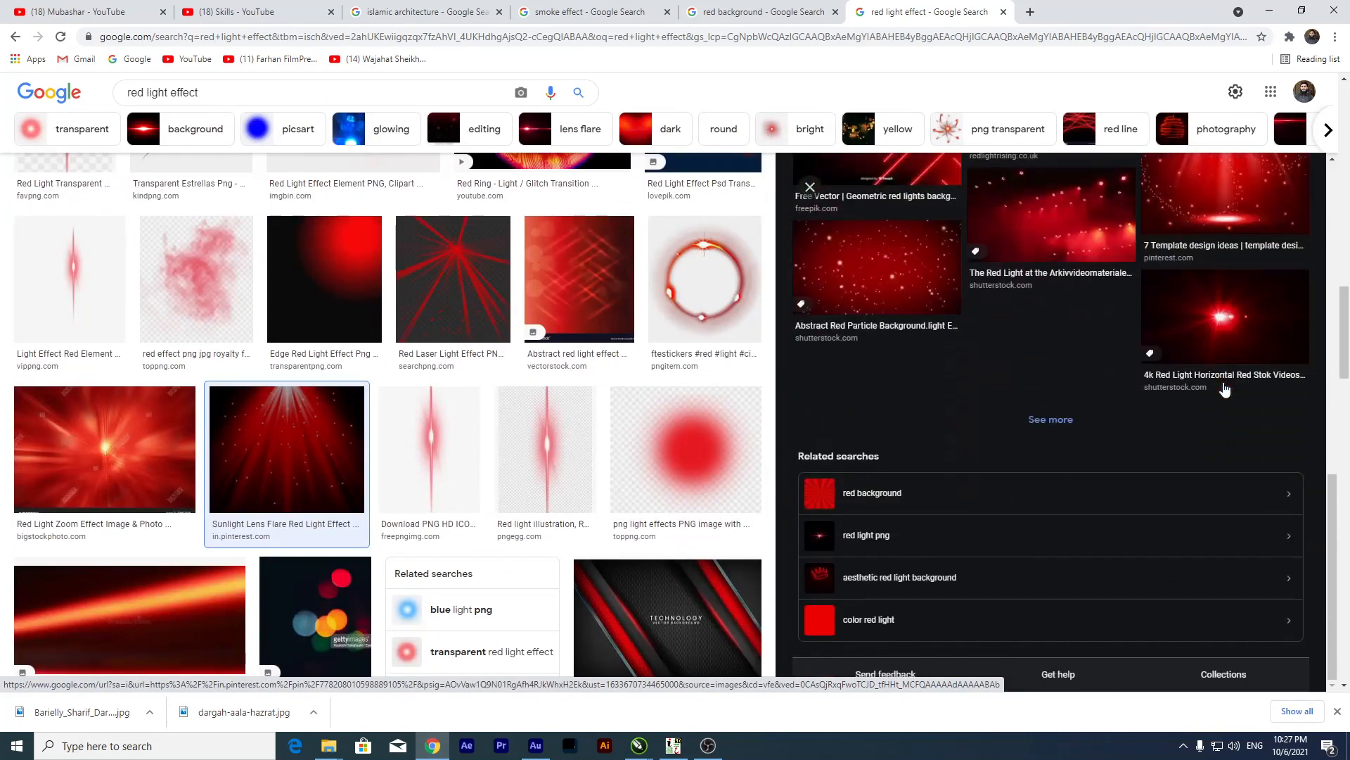
{"action": "scroll", "coordinate": [1196, 391], "scroll_direction": "up", "scroll_amount": 10}
{"action": "scroll", "coordinate": [1052, 386], "scroll_direction": "up", "scroll_amount": 7}
{"action": "scroll", "coordinate": [331, 513], "scroll_direction": "down", "scroll_amount": 9}
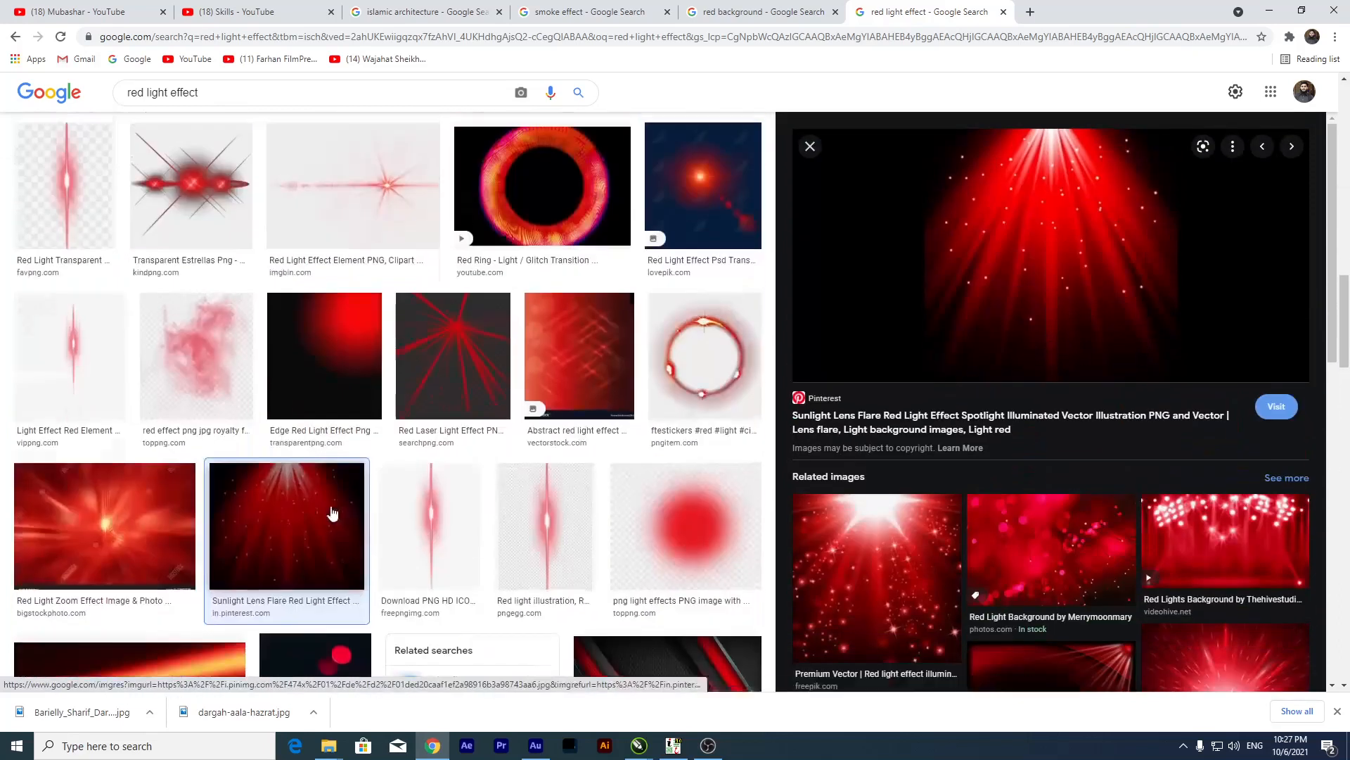
{"action": "scroll", "coordinate": [425, 393], "scroll_direction": "down", "scroll_amount": 10}
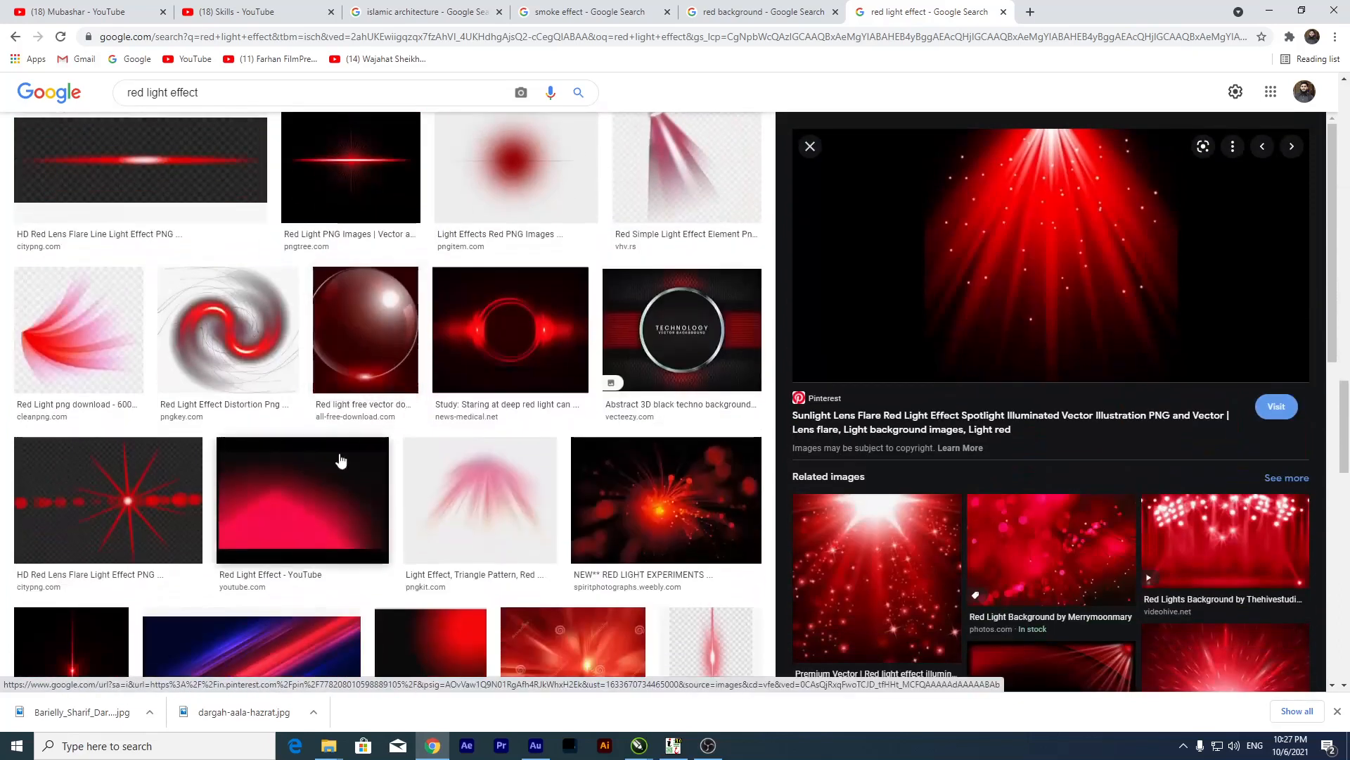
{"action": "scroll", "coordinate": [422, 450], "scroll_direction": "down", "scroll_amount": 1}
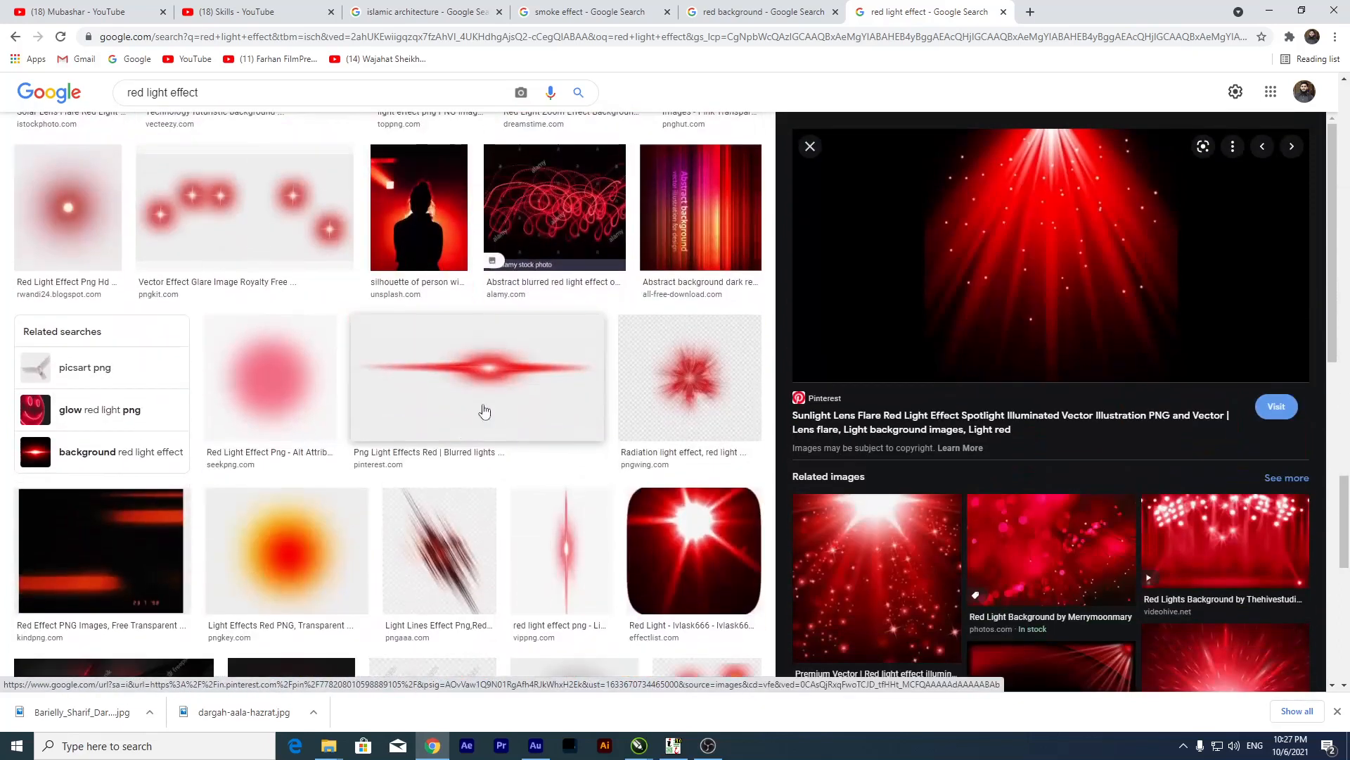
{"action": "left_click", "coordinate": [492, 408]}
{"action": "scroll", "coordinate": [446, 213], "scroll_direction": "up", "scroll_amount": 3}
{"action": "scroll", "coordinate": [446, 213], "scroll_direction": "up", "scroll_amount": 2}
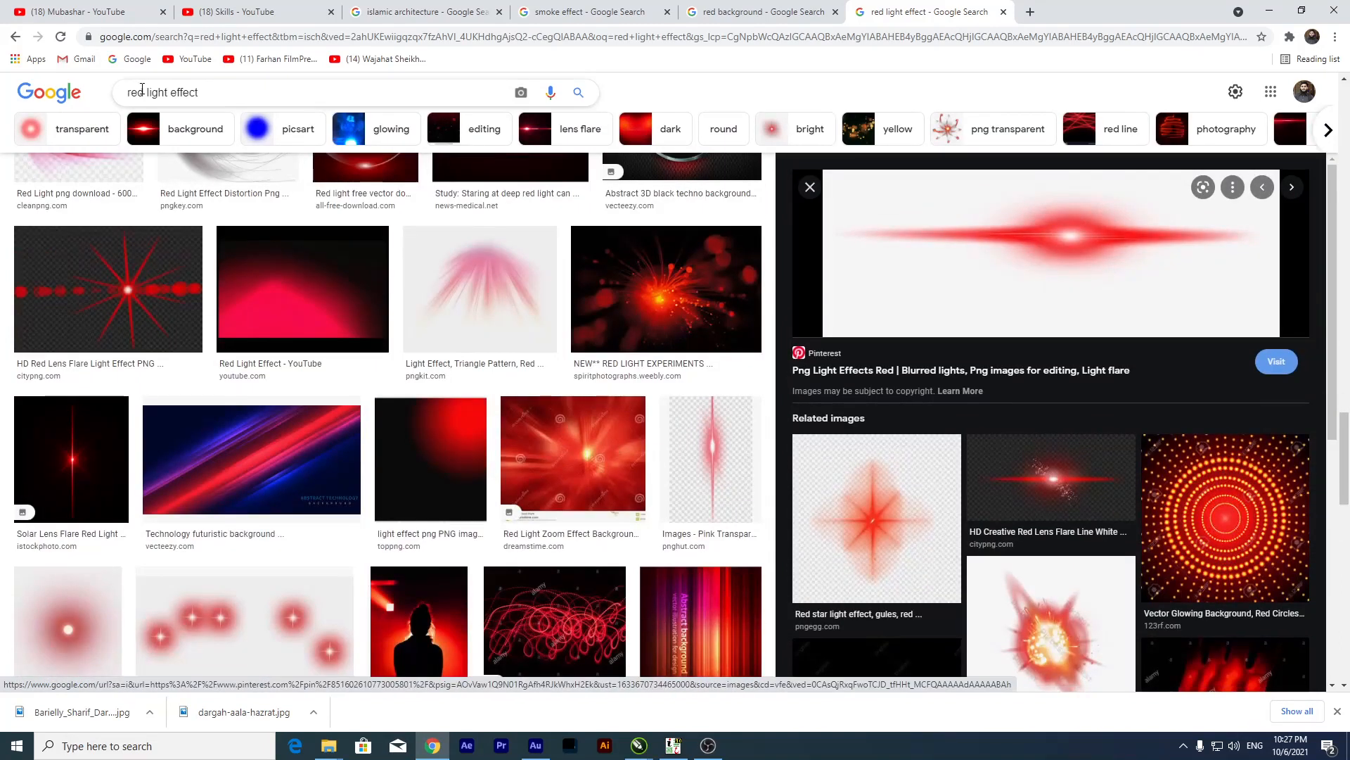
Change the image search to "light effect" and run it.
{"action": "left_click", "coordinate": [144, 92]}
{"action": "key", "text": "BackSpace"}
{"action": "key", "text": "BackSpace"}
{"action": "key", "text": "BackSpace"}
{"action": "key", "text": "BackSpace"}
{"action": "key", "text": "Return"}
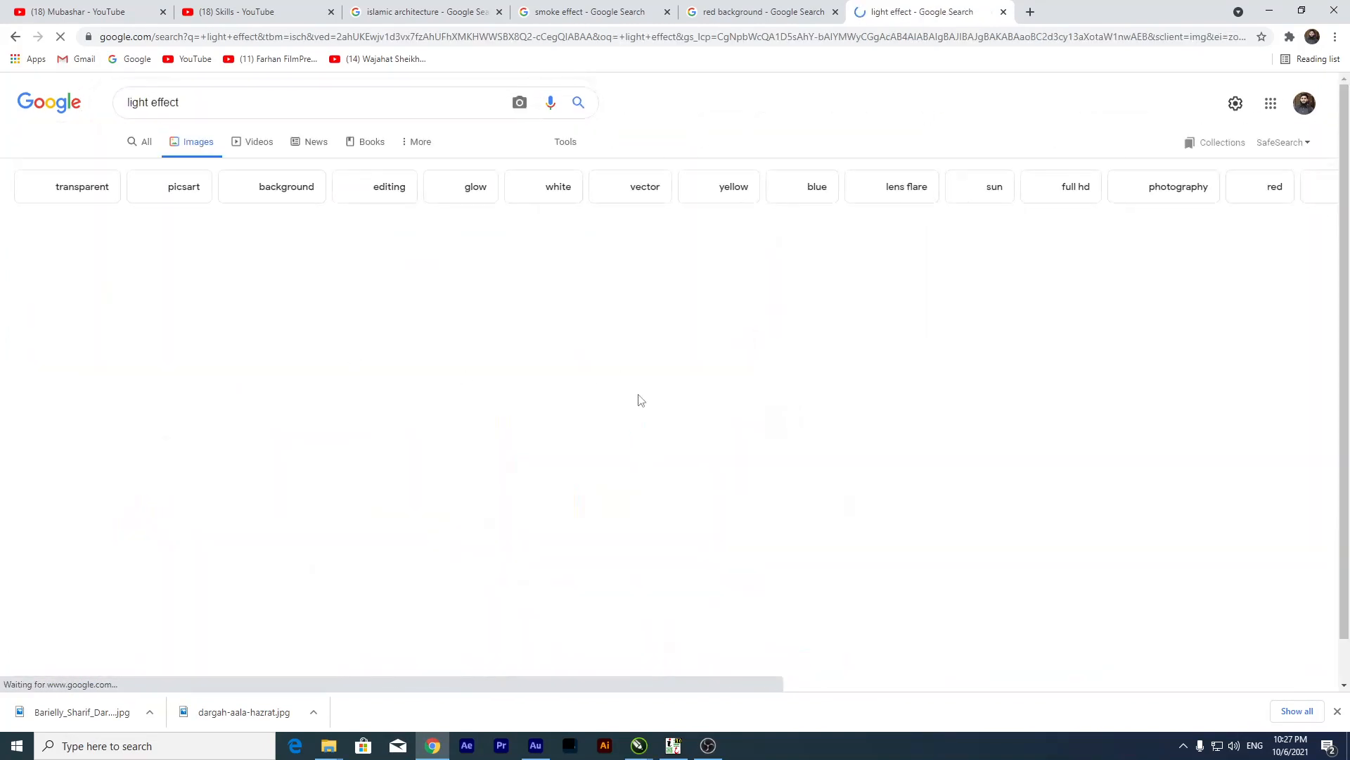
{"action": "scroll", "coordinate": [573, 282], "scroll_direction": "down", "scroll_amount": 1}
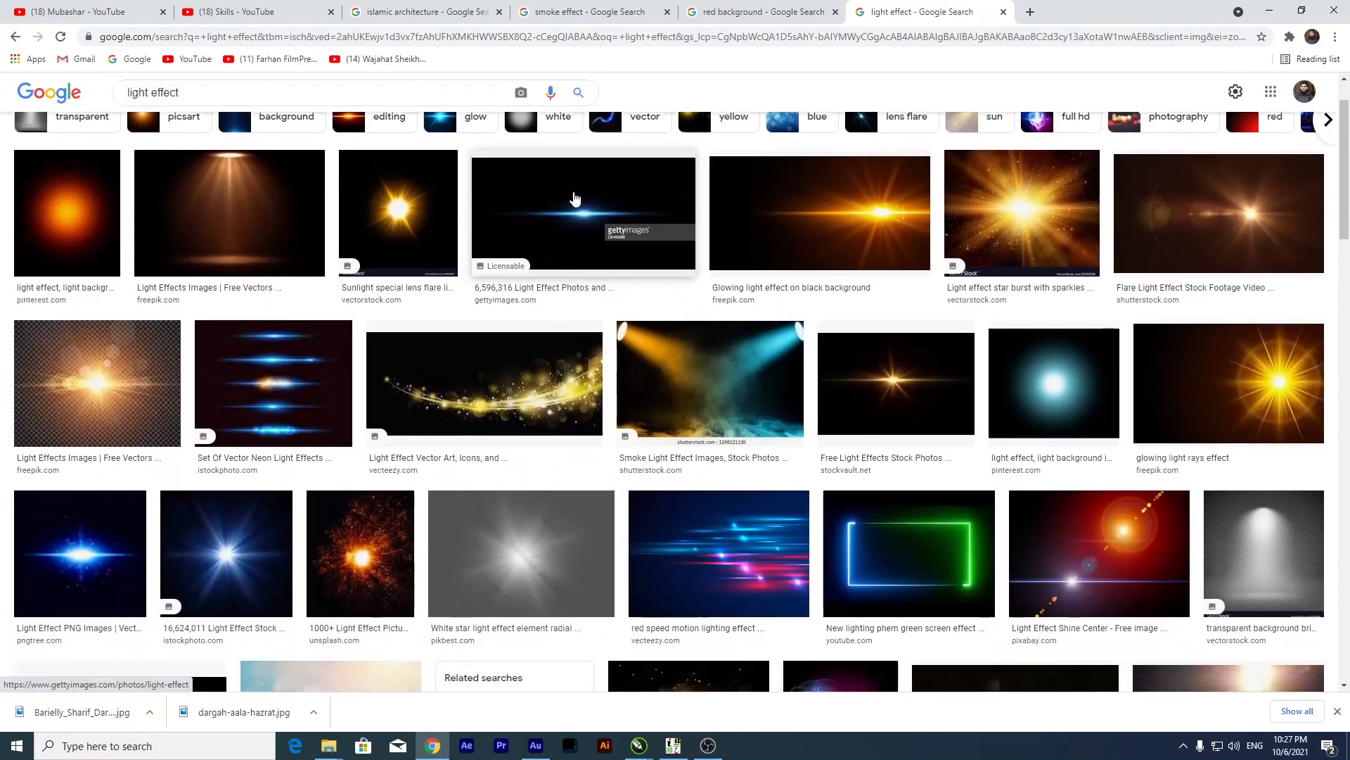
Open the blue Getty Images light beam result and show the full set of its related images.
{"action": "left_click", "coordinate": [575, 202]}
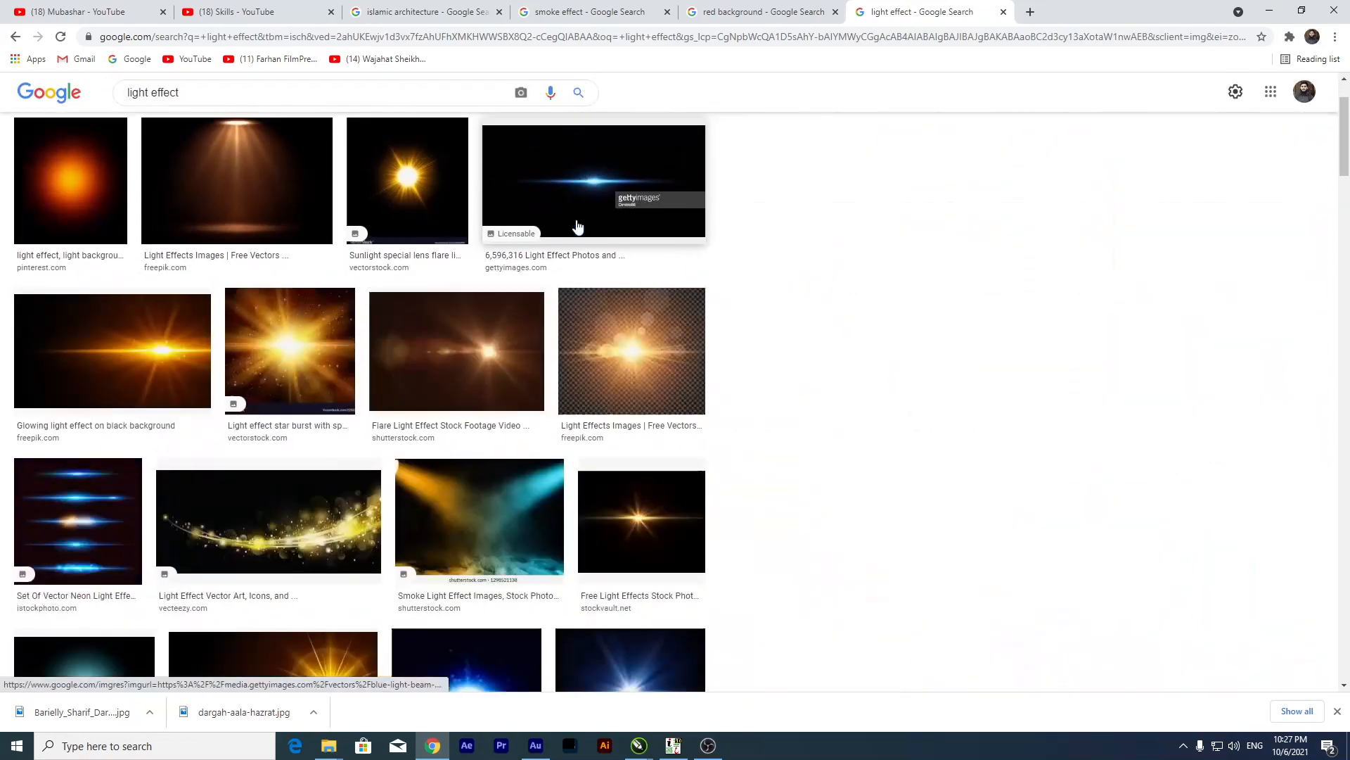
{"action": "scroll", "coordinate": [936, 288], "scroll_direction": "down", "scroll_amount": 2}
{"action": "scroll", "coordinate": [928, 285], "scroll_direction": "down", "scroll_amount": 4}
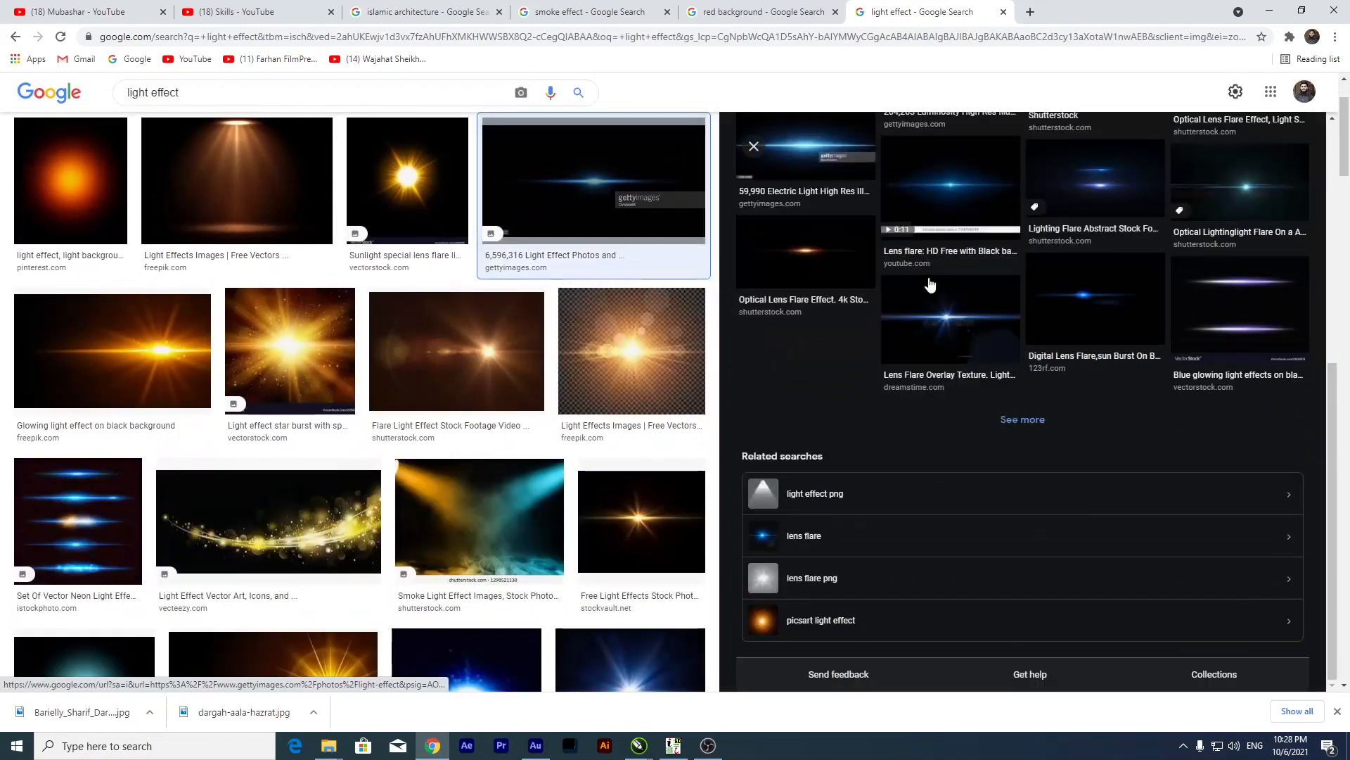
{"action": "left_click", "coordinate": [1021, 420]}
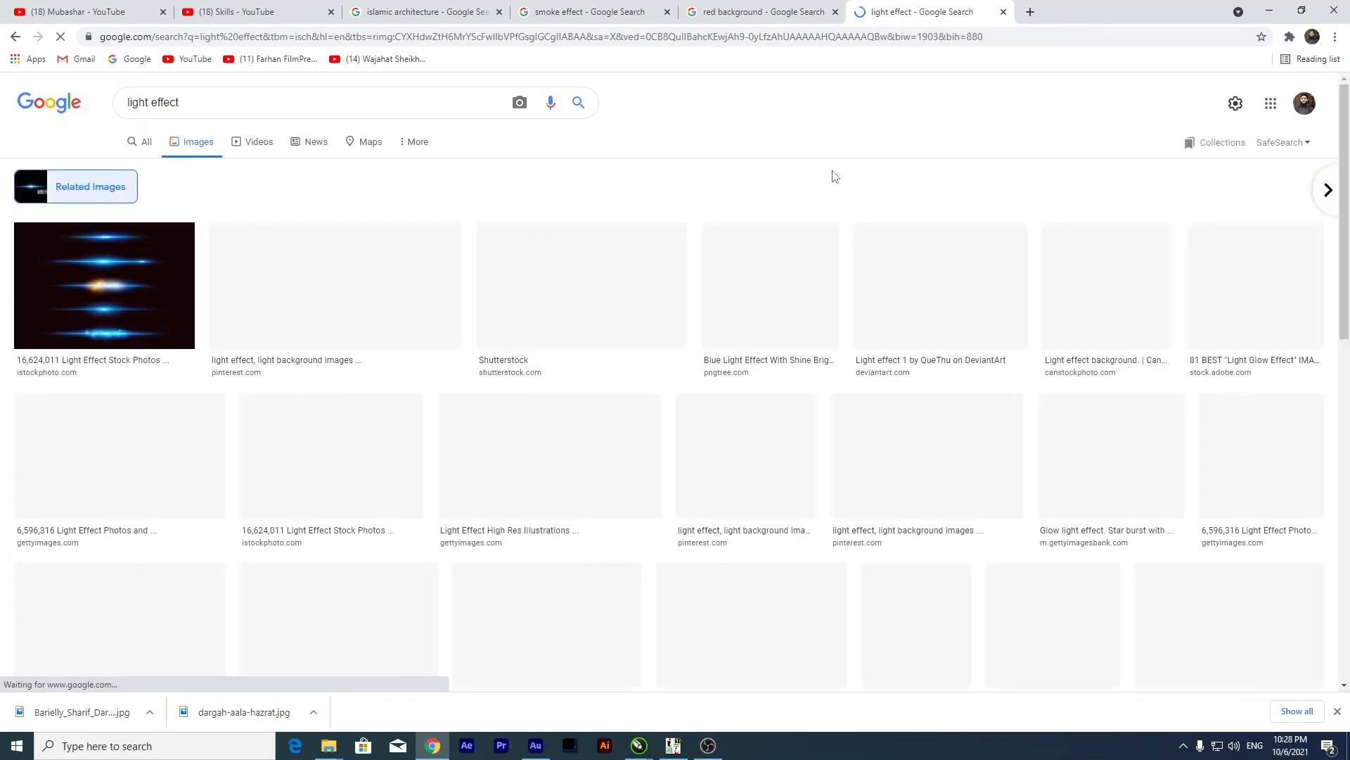
{"action": "scroll", "coordinate": [519, 341], "scroll_direction": "down", "scroll_amount": 1}
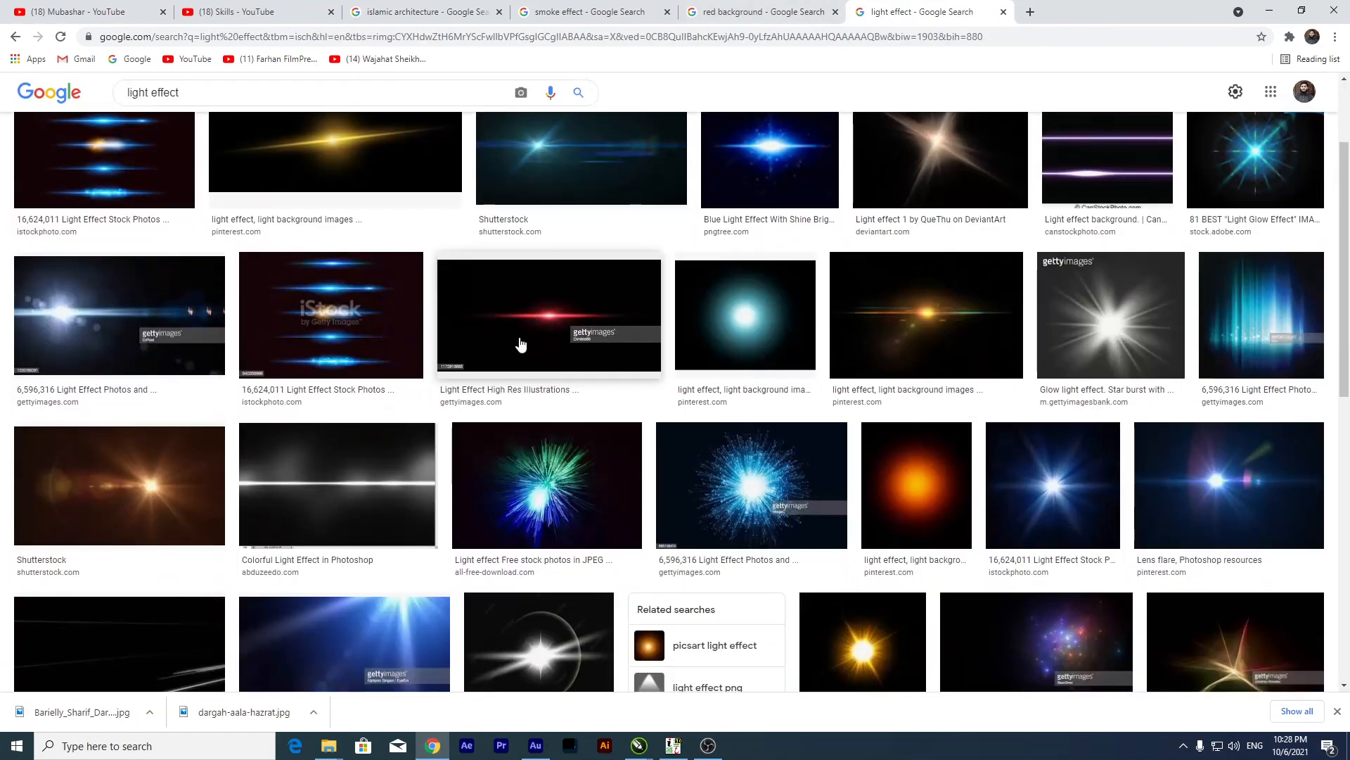
Open the red "Light Effect High Res Illustrations" flare from Getty Images and copy the image.
{"action": "left_click", "coordinate": [518, 340]}
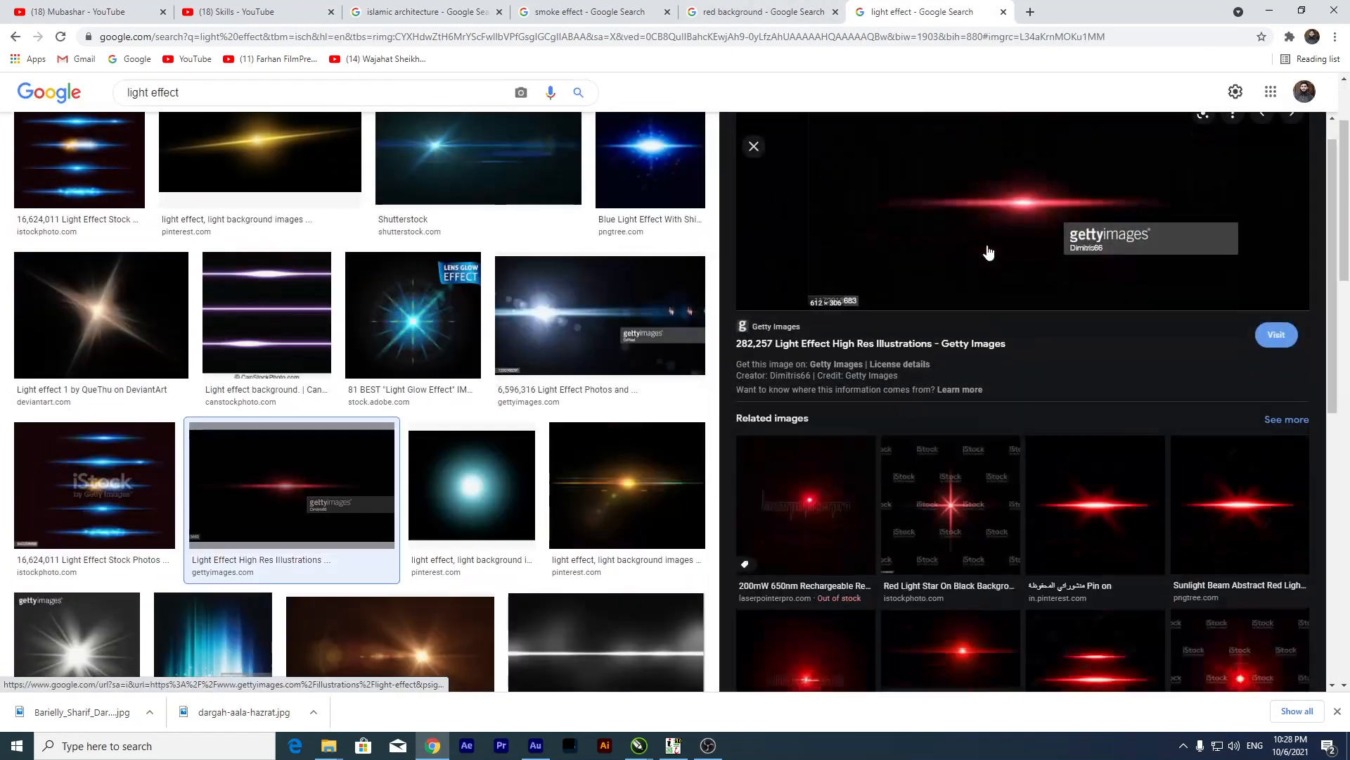
{"action": "scroll", "coordinate": [988, 367], "scroll_direction": "down", "scroll_amount": 2}
{"action": "scroll", "coordinate": [988, 367], "scroll_direction": "up", "scroll_amount": 2}
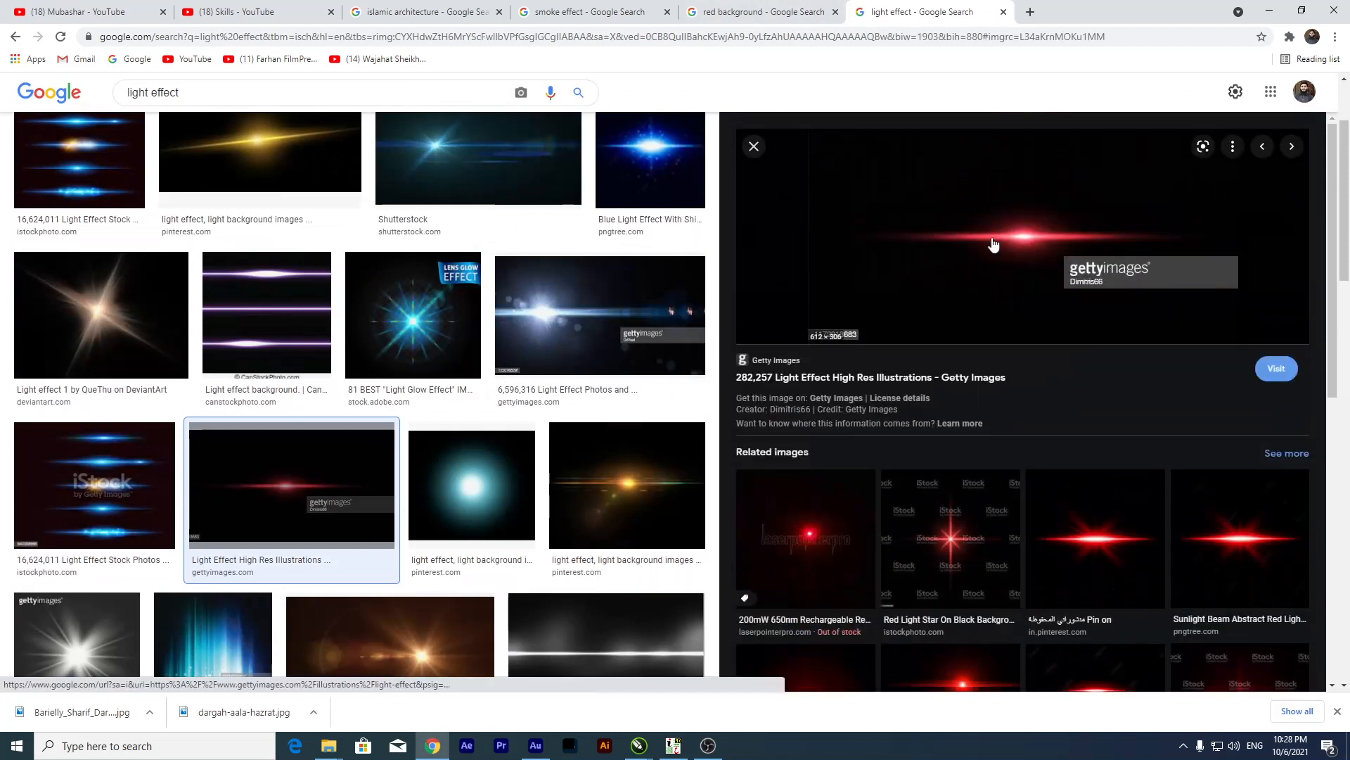
{"action": "right_click", "coordinate": [978, 211]}
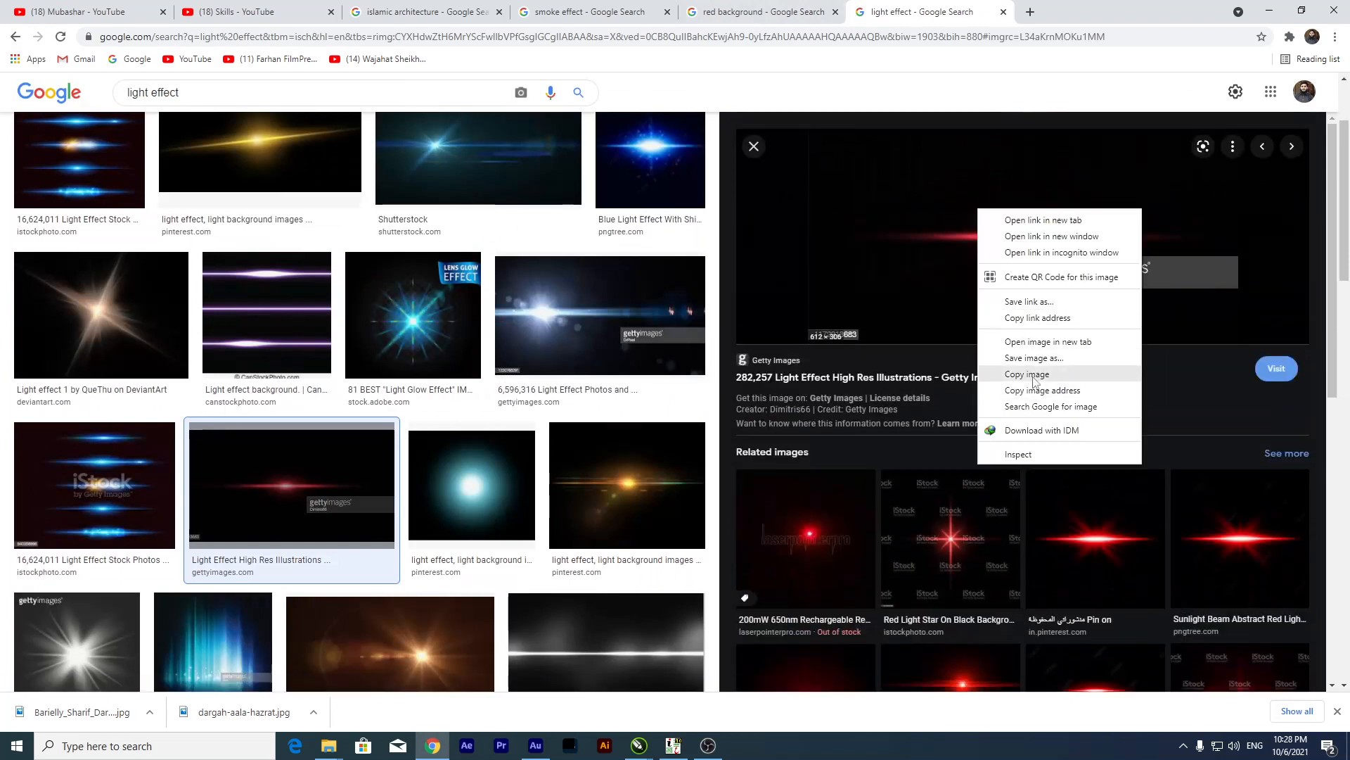
{"action": "left_click", "coordinate": [1027, 374]}
Switch to CorelDRAW, paste the red flare image and move it to the empty area beside the banner.
{"action": "left_click", "coordinate": [1270, 10]}
{"action": "left_click", "coordinate": [920, 279]}
{"action": "key", "text": "ctrl+v"}
{"action": "scroll", "coordinate": [921, 281], "scroll_direction": "down", "scroll_amount": 3}
{"action": "left_click_drag", "start_coordinate": [862, 286], "coordinate": [384, 353]}
Crop the pasted flare with the Shape tool by raising its lower edge to just beneath the light streak.
{"action": "left_click", "coordinate": [12, 116]}
{"action": "left_click_drag", "start_coordinate": [603, 489], "coordinate": [153, 442]}
{"action": "left_click_drag", "start_coordinate": [679, 486], "coordinate": [687, 397]}
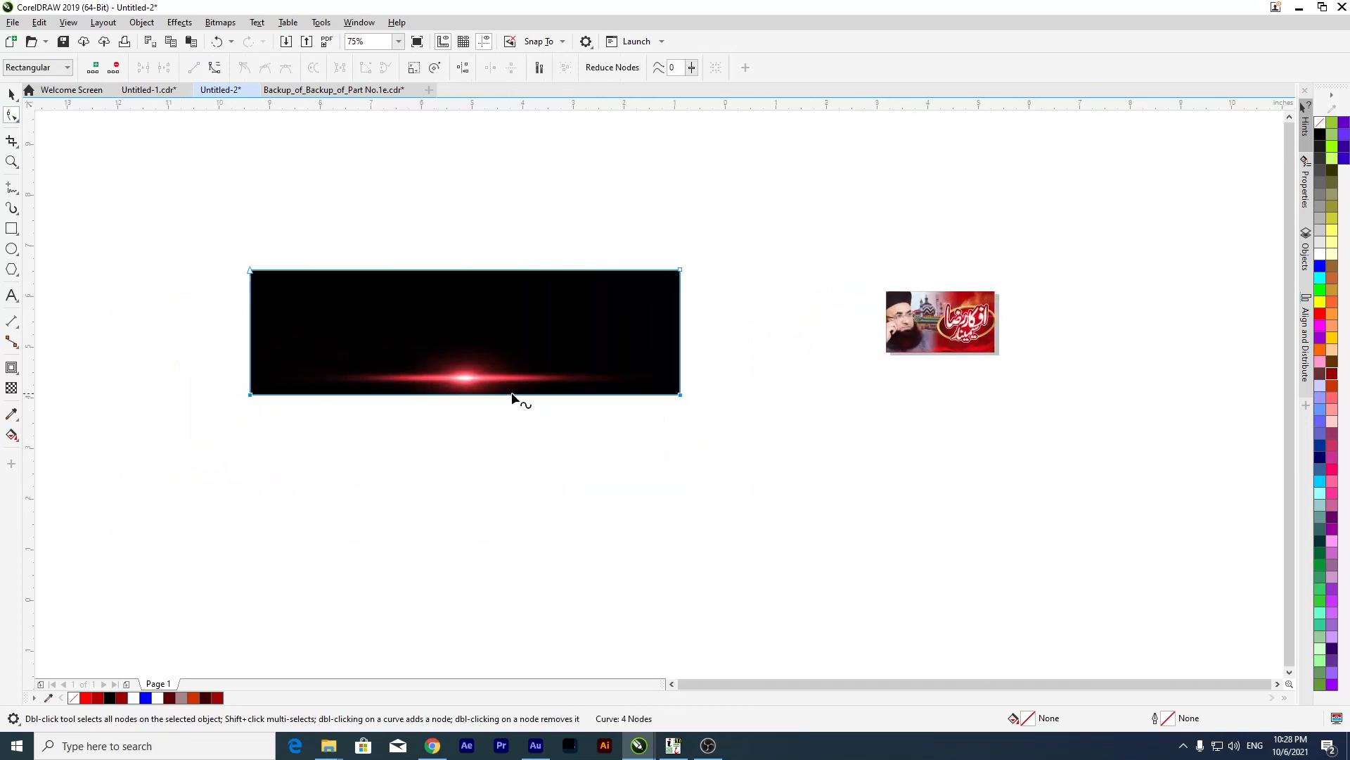
Add a node on the flare bitmap's lower edge and pull its lower-left corner node down.
{"action": "left_click", "coordinate": [514, 397]}
{"action": "left_click_drag", "start_coordinate": [249, 394], "coordinate": [267, 543]}
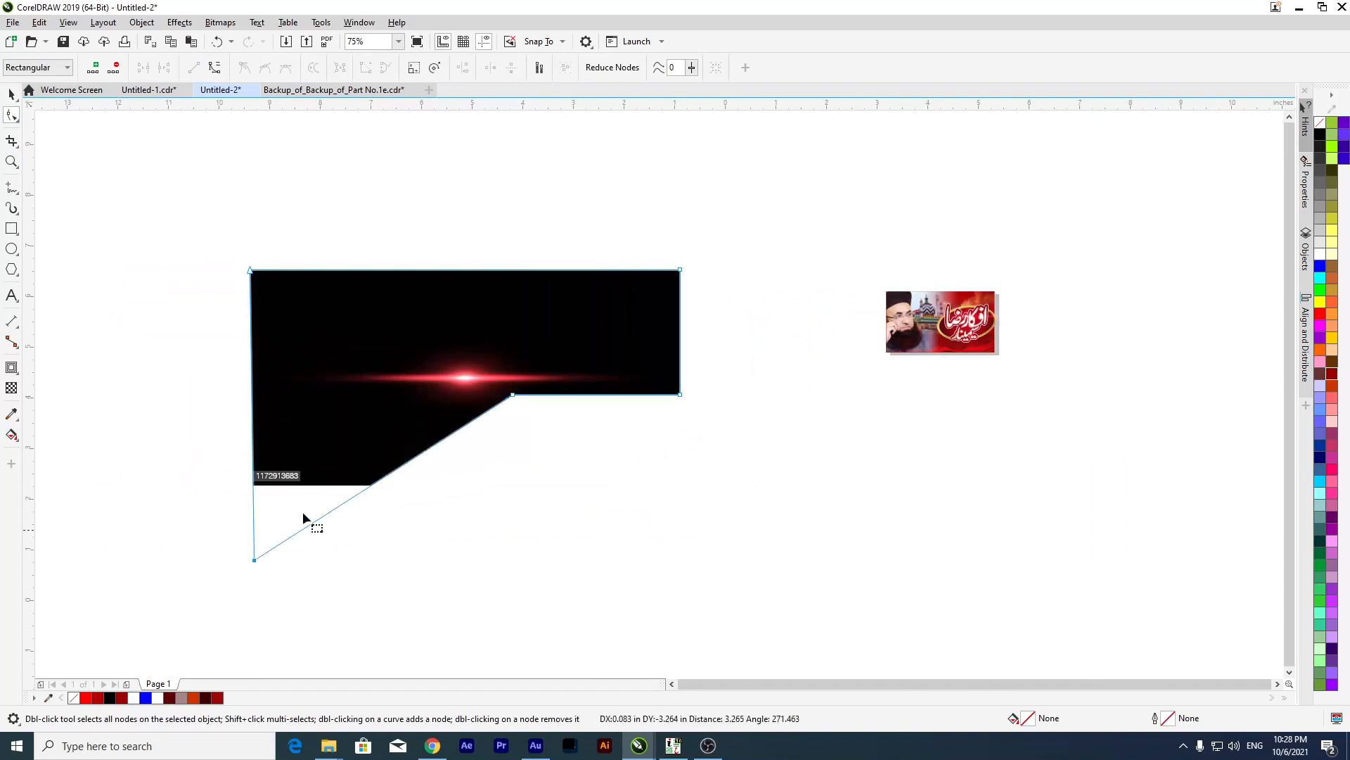
{"action": "left_click", "coordinate": [513, 395]}
Lower the flare bitmap's upper edge by about 1.05 inches and pull its lower-left corner node up and inward.
{"action": "left_click_drag", "start_coordinate": [691, 264], "coordinate": [162, 306]}
{"action": "key", "text": "Down"}
{"action": "key", "text": "Down"}
{"action": "key", "text": "Down"}
{"action": "key", "text": "Down"}
{"action": "key", "text": "Down"}
{"action": "key", "text": "Down"}
{"action": "key", "text": "Down"}
{"action": "key", "text": "Down"}
{"action": "key", "text": "Down"}
{"action": "key", "text": "Down"}
{"action": "key", "text": "Down"}
{"action": "key", "text": "Down"}
{"action": "key", "text": "Down"}
{"action": "key", "text": "Down"}
{"action": "key", "text": "Down"}
{"action": "key", "text": "Down"}
{"action": "key", "text": "Down"}
{"action": "key", "text": "Down"}
{"action": "key", "text": "Down"}
{"action": "key", "text": "Down"}
{"action": "key", "text": "Down"}
{"action": "key", "text": "Down"}
{"action": "key", "text": "Down"}
{"action": "key", "text": "Down"}
{"action": "key", "text": "Down"}
{"action": "key", "text": "Down"}
{"action": "key", "text": "Down"}
{"action": "key", "text": "Down"}
{"action": "key", "text": "Down"}
{"action": "key", "text": "Down"}
{"action": "key", "text": "Down"}
{"action": "key", "text": "Down"}
{"action": "key", "text": "Down"}
{"action": "key", "text": "Down"}
{"action": "key", "text": "Down"}
{"action": "key", "text": "Down"}
{"action": "key", "text": "Down"}
{"action": "key", "text": "Down"}
{"action": "key", "text": "Down"}
{"action": "key", "text": "Down"}
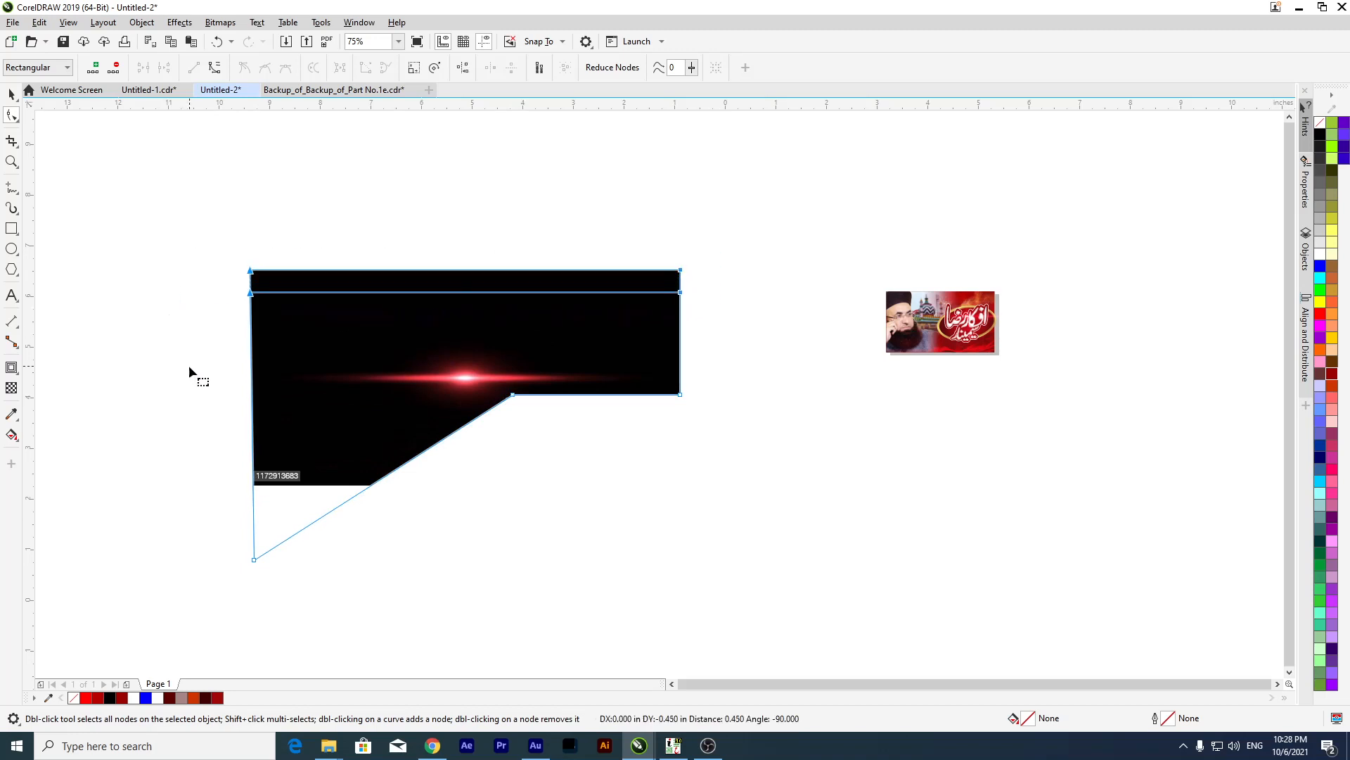
{"action": "key", "text": "Down"}
{"action": "key", "text": "Down"}
{"action": "key", "text": "Down"}
{"action": "key", "text": "Down"}
{"action": "key", "text": "Down"}
{"action": "key", "text": "Down"}
{"action": "key", "text": "Down"}
{"action": "key", "text": "Down"}
{"action": "key", "text": "Down"}
{"action": "key", "text": "Down"}
{"action": "key", "text": "Down"}
{"action": "key", "text": "Down"}
{"action": "key", "text": "Down"}
{"action": "key", "text": "Down"}
{"action": "key", "text": "Down"}
{"action": "key", "text": "Down"}
{"action": "key", "text": "Down"}
{"action": "key", "text": "Down"}
{"action": "key", "text": "Down"}
{"action": "key", "text": "Down"}
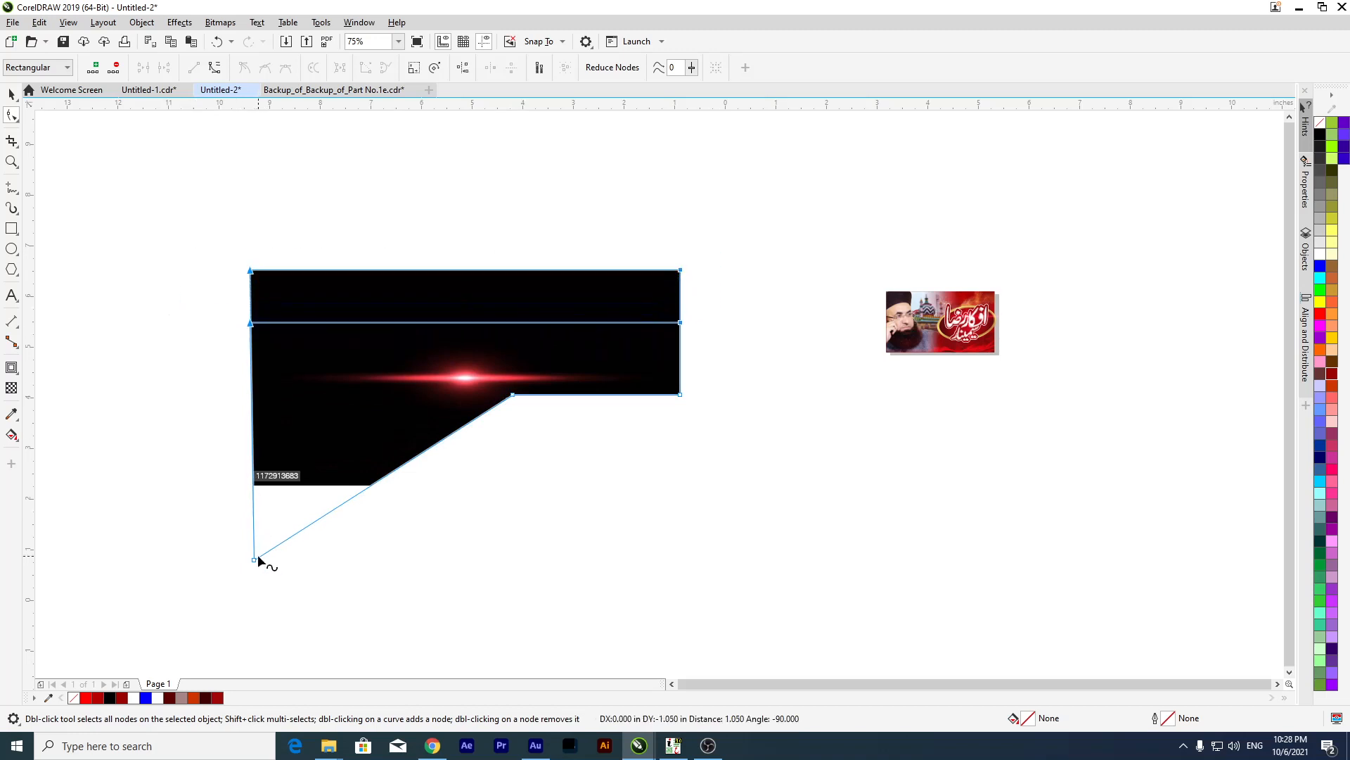
{"action": "left_click_drag", "start_coordinate": [257, 557], "coordinate": [322, 445]}
Move the cropped flare onto the banner and scale it to about 0.91 by 0.23 inches over the title.
{"action": "left_click", "coordinate": [11, 95]}
{"action": "left_click_drag", "start_coordinate": [492, 380], "coordinate": [883, 380]}
{"action": "scroll", "coordinate": [1055, 345], "scroll_direction": "up", "scroll_amount": 4}
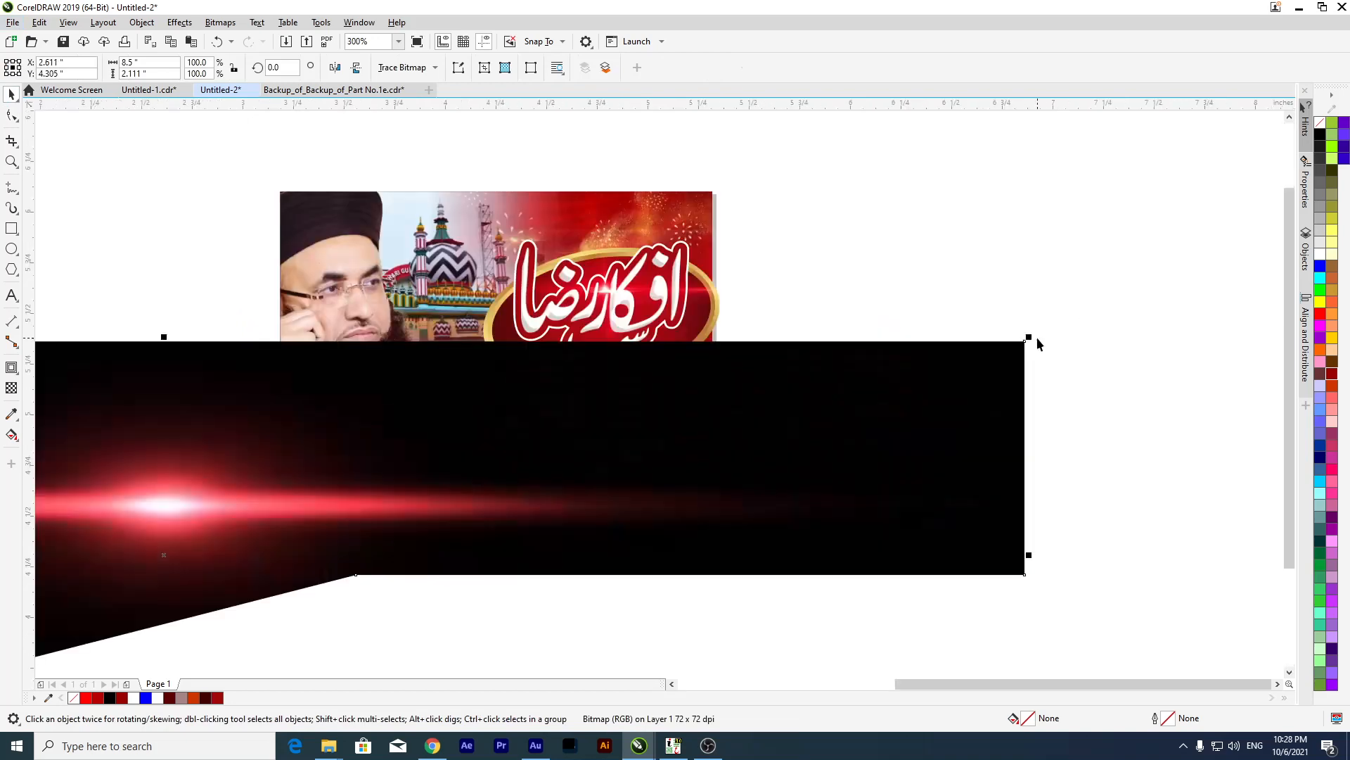
{"action": "left_click_drag", "start_coordinate": [1031, 337], "coordinate": [552, 318]}
Apply the Screen transparency merge mode to the small cropped flare.
{"action": "scroll", "coordinate": [555, 355], "scroll_direction": "up", "scroll_amount": 4}
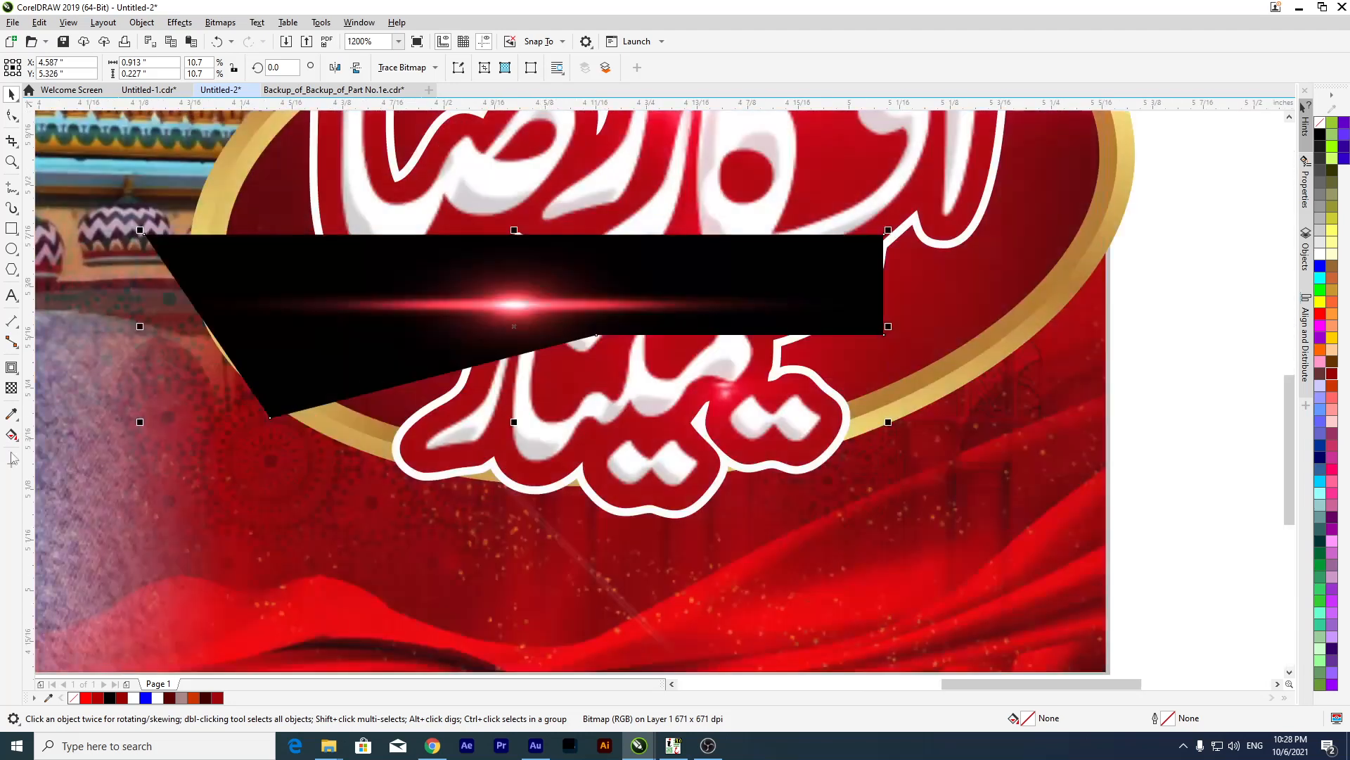
{"action": "left_click", "coordinate": [11, 389]}
{"action": "left_click", "coordinate": [171, 68]}
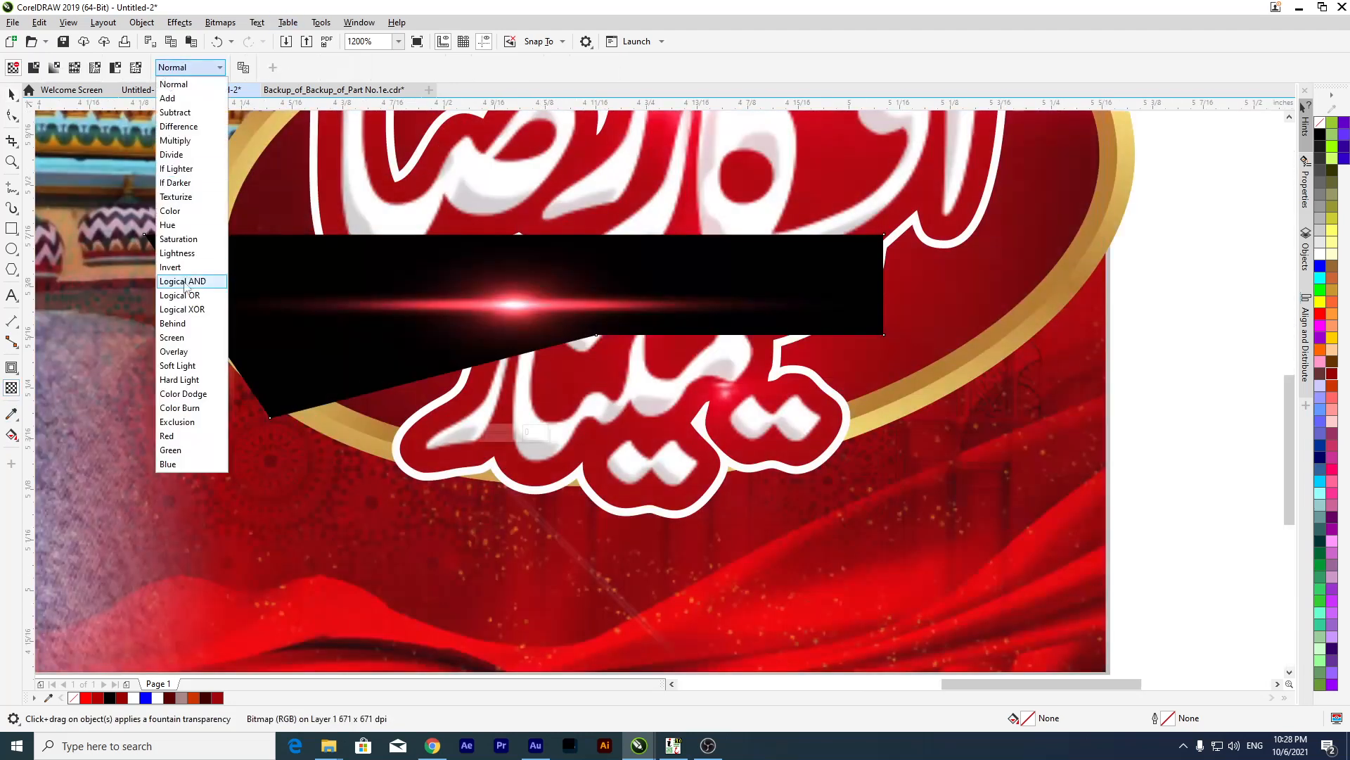
{"action": "left_click", "coordinate": [191, 347]}
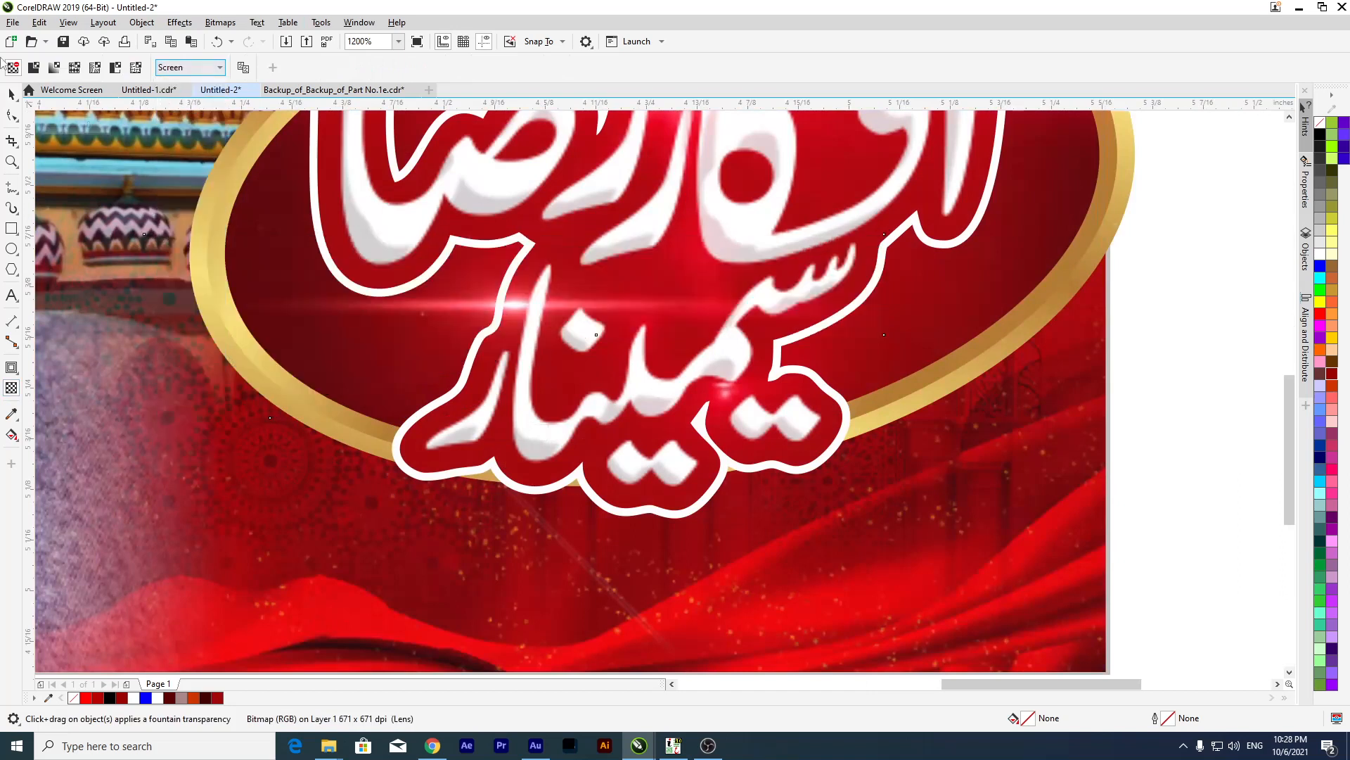
Adjust the small flare over the start of the title's second line and place a copy at that line's lower edge.
{"action": "left_click", "coordinate": [11, 94]}
{"action": "scroll", "coordinate": [626, 337], "scroll_direction": "down", "scroll_amount": 4}
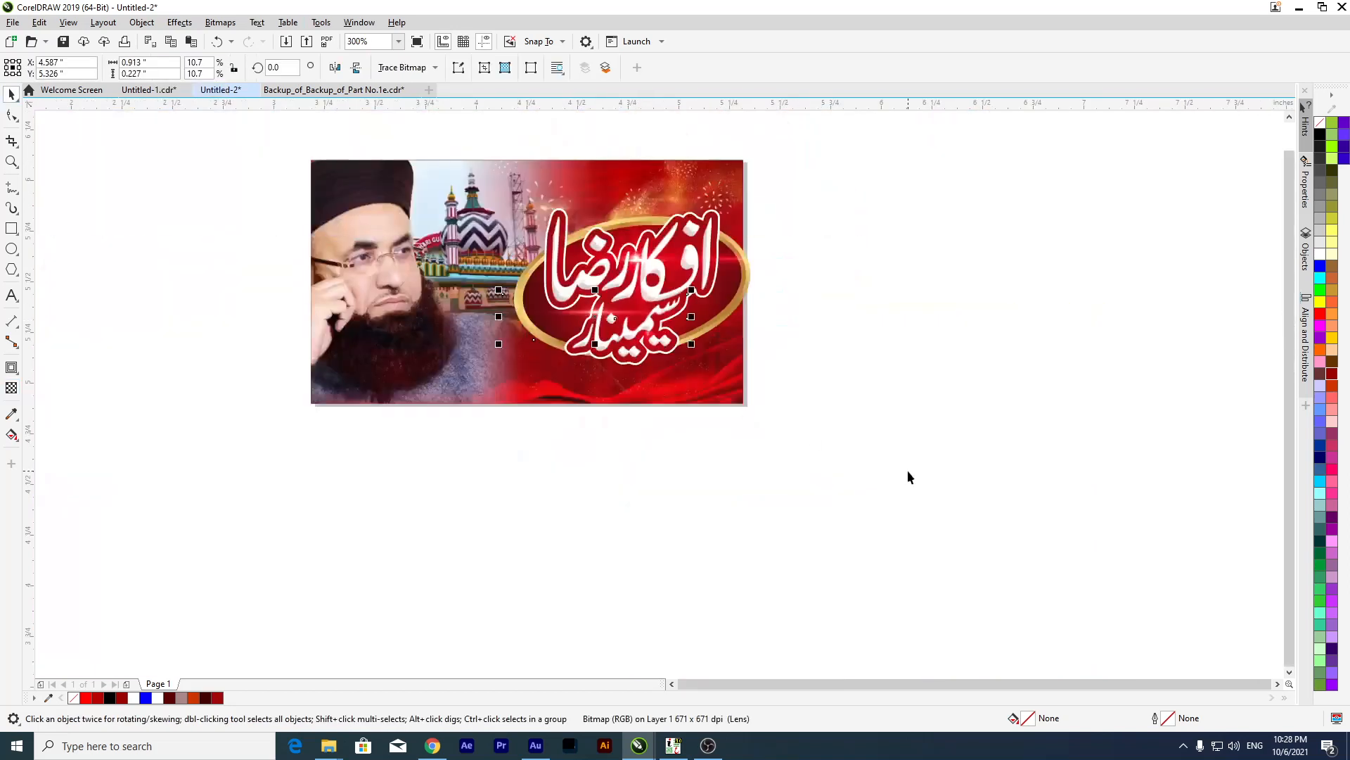
{"action": "scroll", "coordinate": [631, 336], "scroll_direction": "up", "scroll_amount": 1}
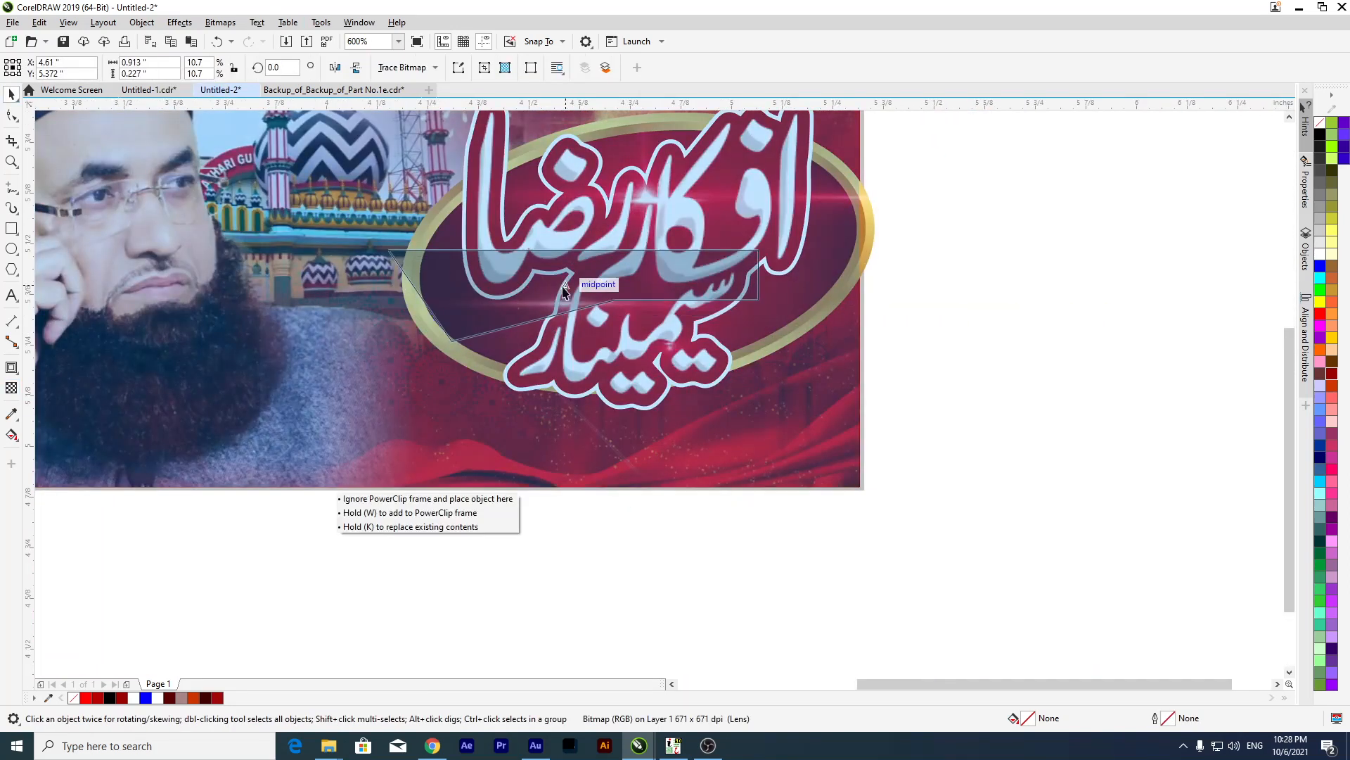
{"action": "left_click", "coordinate": [575, 294]}
{"action": "left_click_drag", "start_coordinate": [575, 294], "coordinate": [671, 386]}
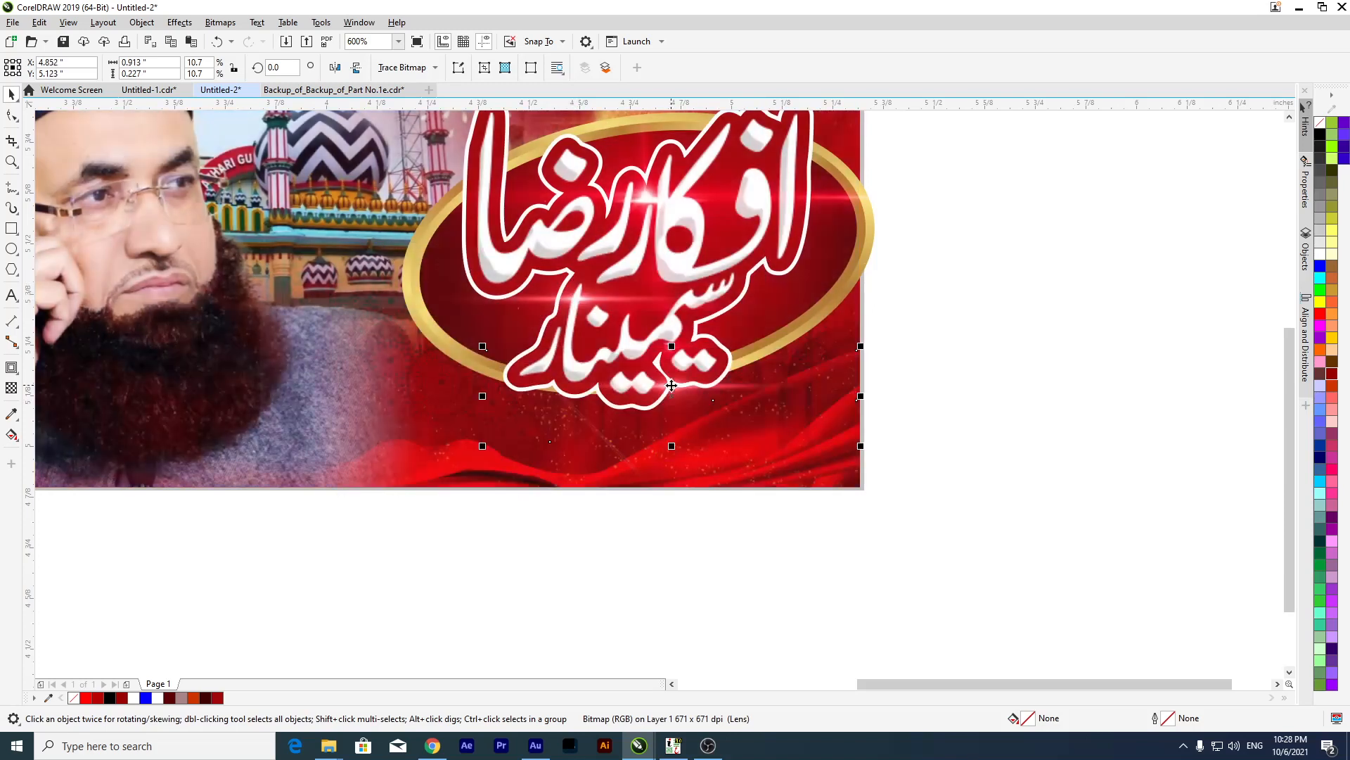
Place another copy of the small flare over the tip of the title's leftmost letter and nudge it 0.05 inches right.
{"action": "scroll", "coordinate": [670, 385], "scroll_direction": "down", "scroll_amount": 1}
{"action": "scroll", "coordinate": [704, 322], "scroll_direction": "up", "scroll_amount": 1}
{"action": "left_click_drag", "start_coordinate": [652, 460], "coordinate": [457, 194]}
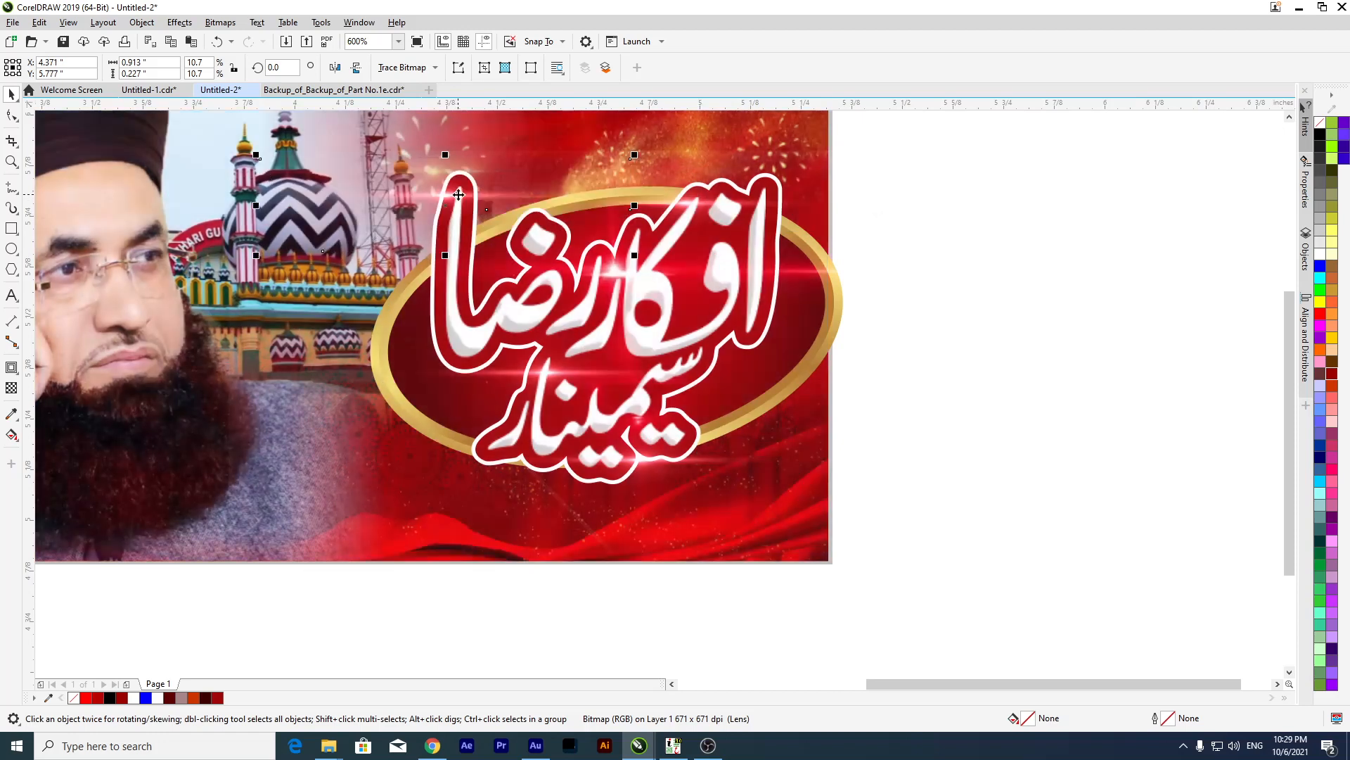
{"action": "key", "text": "Right"}
{"action": "key", "text": "Right"}
{"action": "key", "text": "Right"}
{"action": "key", "text": "Right"}
{"action": "key", "text": "Right"}
{"action": "scroll", "coordinate": [455, 186], "scroll_direction": "down", "scroll_amount": 2}
{"action": "scroll", "coordinate": [415, 201], "scroll_direction": "up", "scroll_amount": 1}
{"action": "scroll", "coordinate": [415, 204], "scroll_direction": "up", "scroll_amount": 1}
{"action": "scroll", "coordinate": [549, 237], "scroll_direction": "down", "scroll_amount": 1}
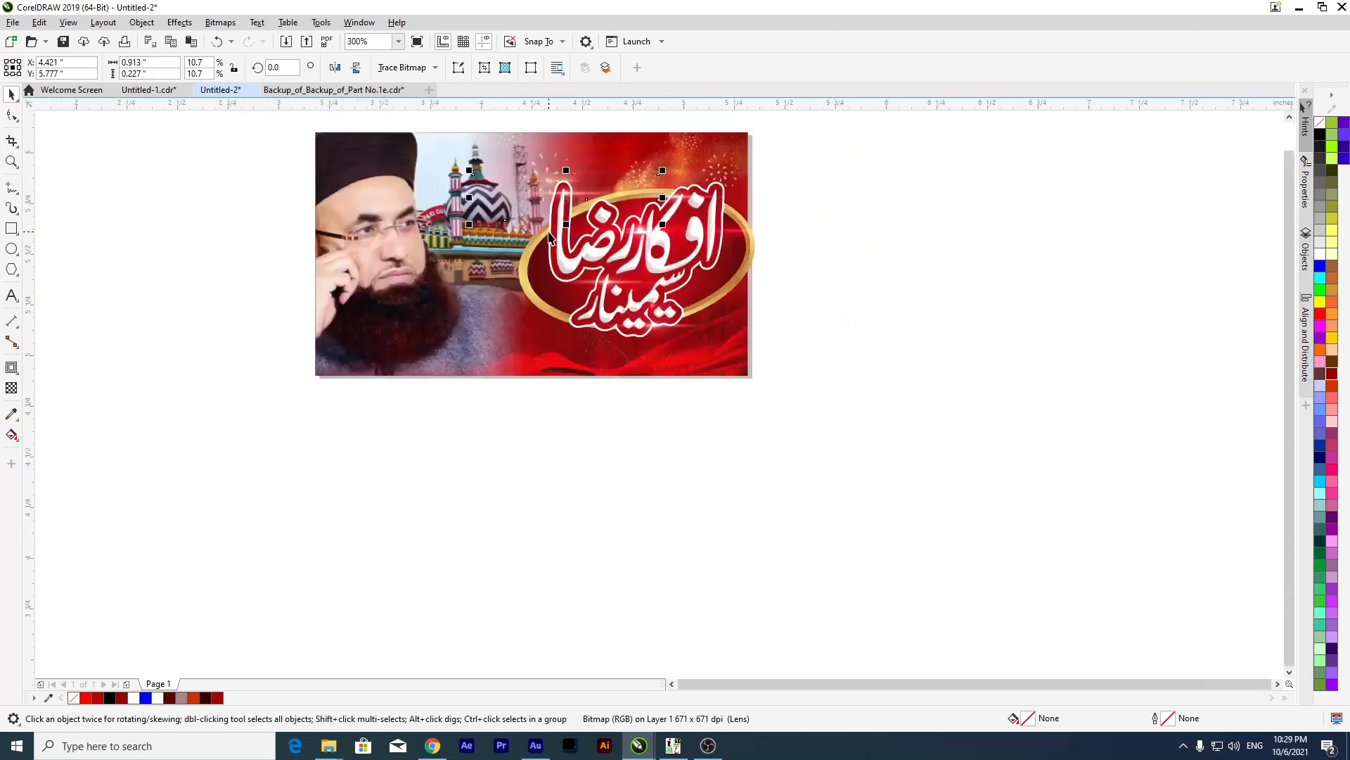
{"action": "scroll", "coordinate": [549, 237], "scroll_direction": "up", "scroll_amount": 1}
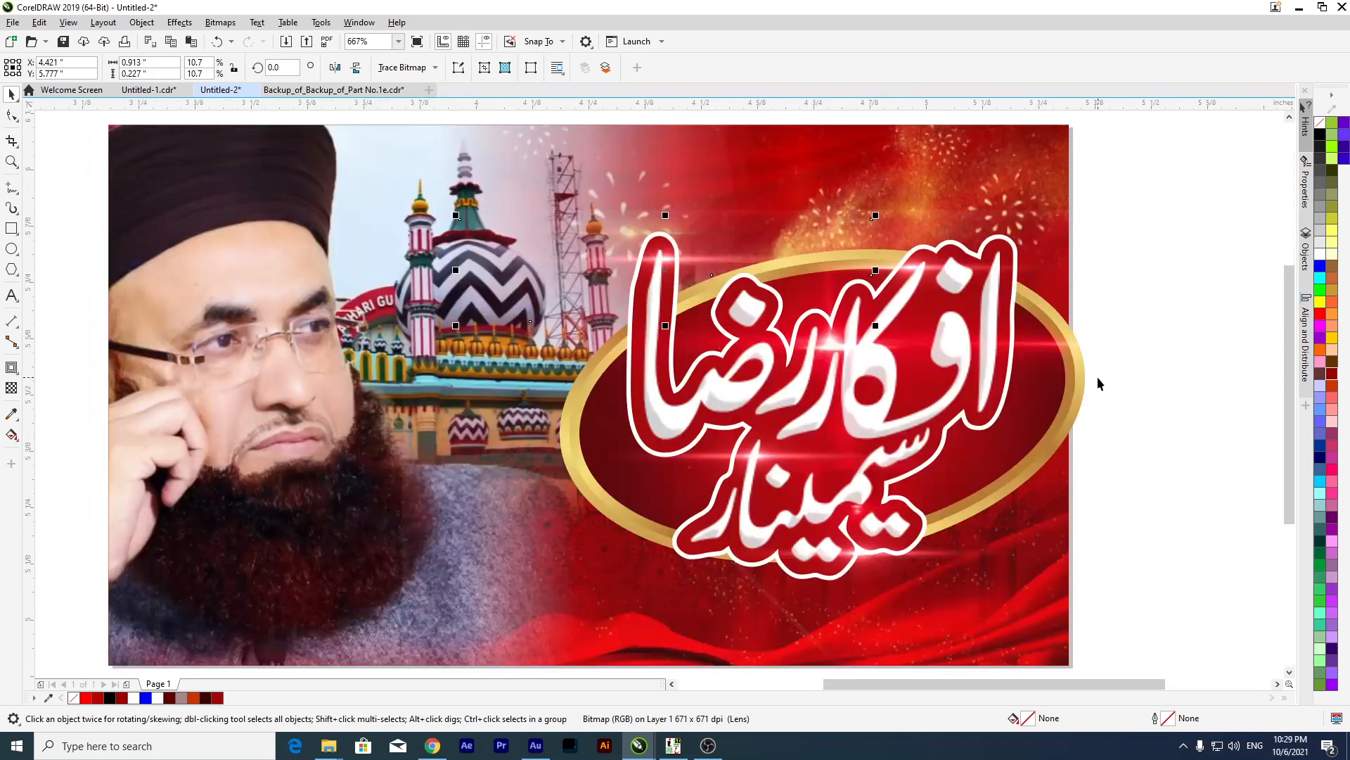
Delete the small red flares over the title, keeping only the one at the tip of the leftmost letter.
{"action": "left_click_drag", "start_coordinate": [826, 346], "coordinate": [827, 374]}
{"action": "key", "text": "Delete"}
{"action": "left_click", "coordinate": [919, 268]}
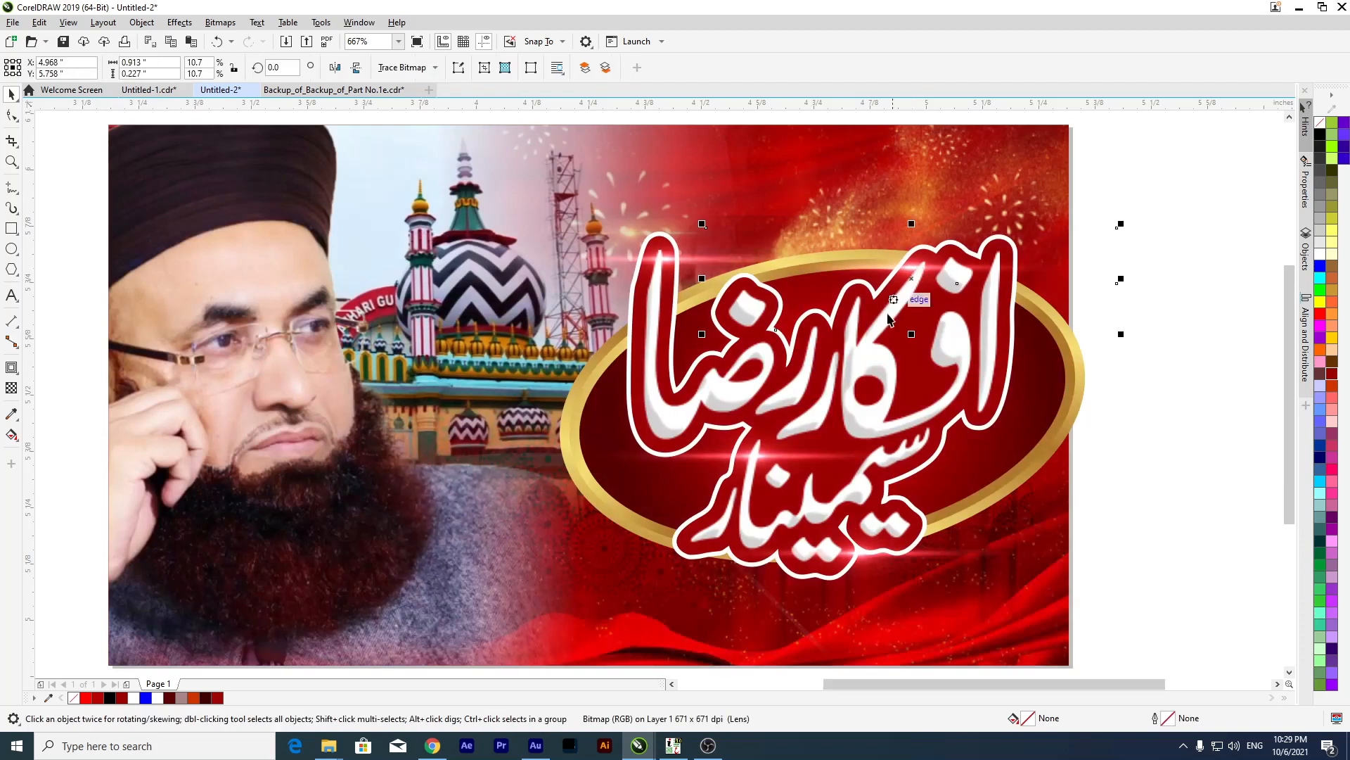
{"action": "key", "text": "Delete"}
{"action": "key", "text": "Delete"}
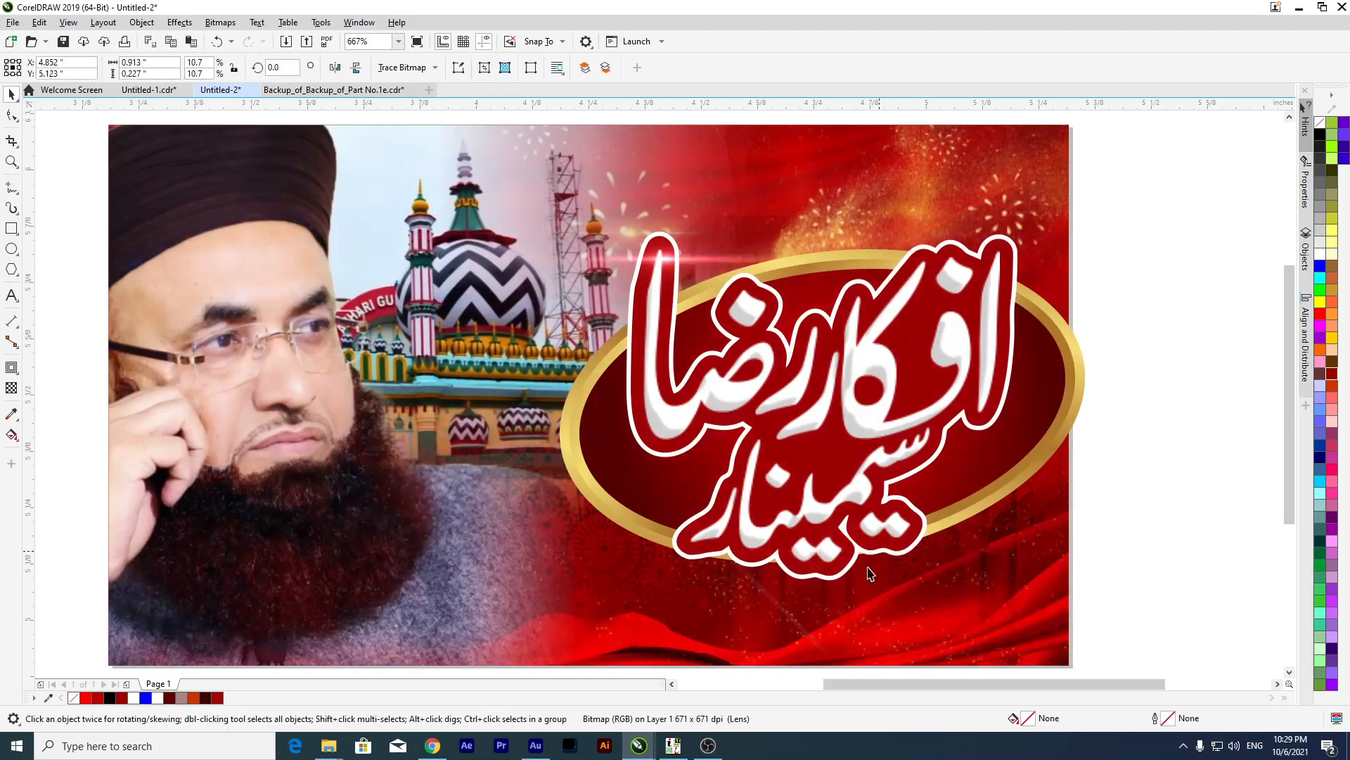
Switch to Chrome, look through the light effect image results and copy the orange lens flare image from Pinterest.
{"action": "left_click", "coordinate": [433, 746]}
{"action": "scroll", "coordinate": [1041, 343], "scroll_direction": "down", "scroll_amount": 8}
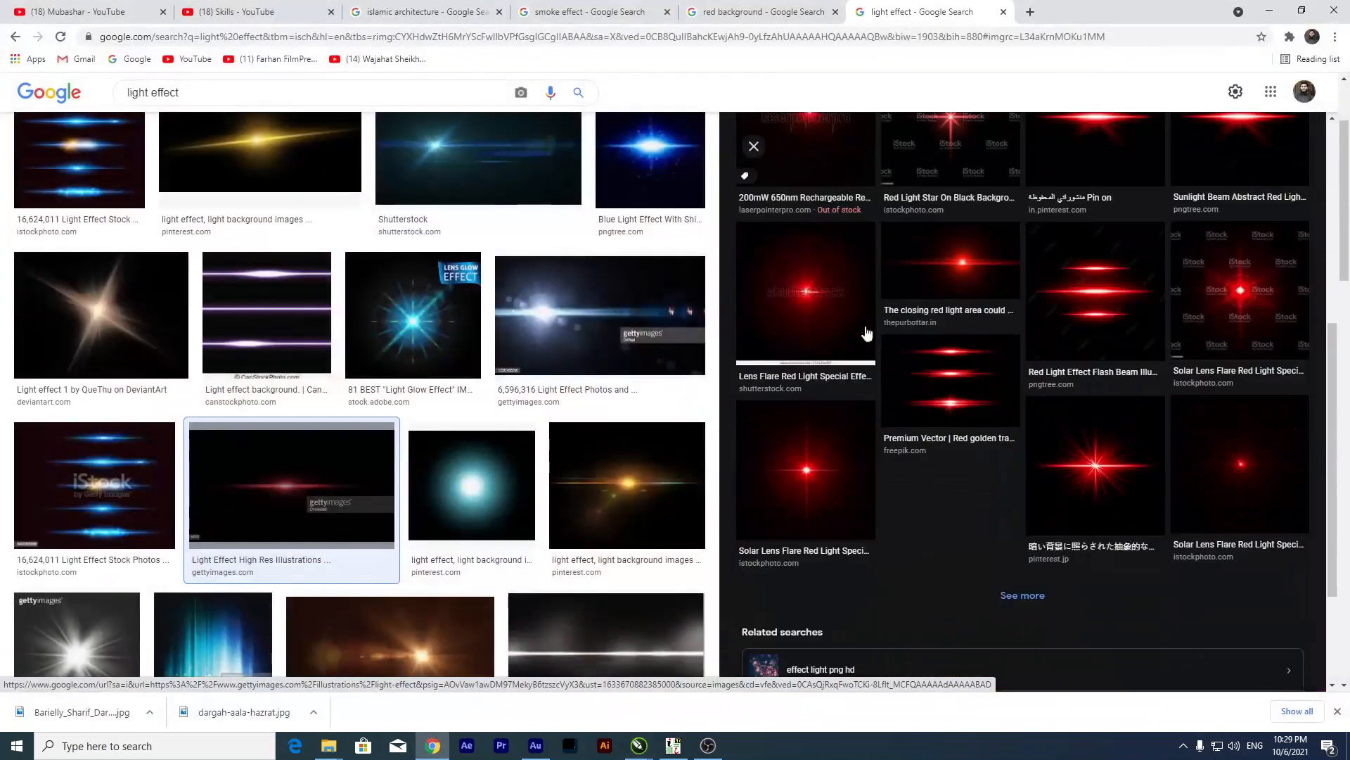
{"action": "scroll", "coordinate": [1040, 343], "scroll_direction": "up", "scroll_amount": 5}
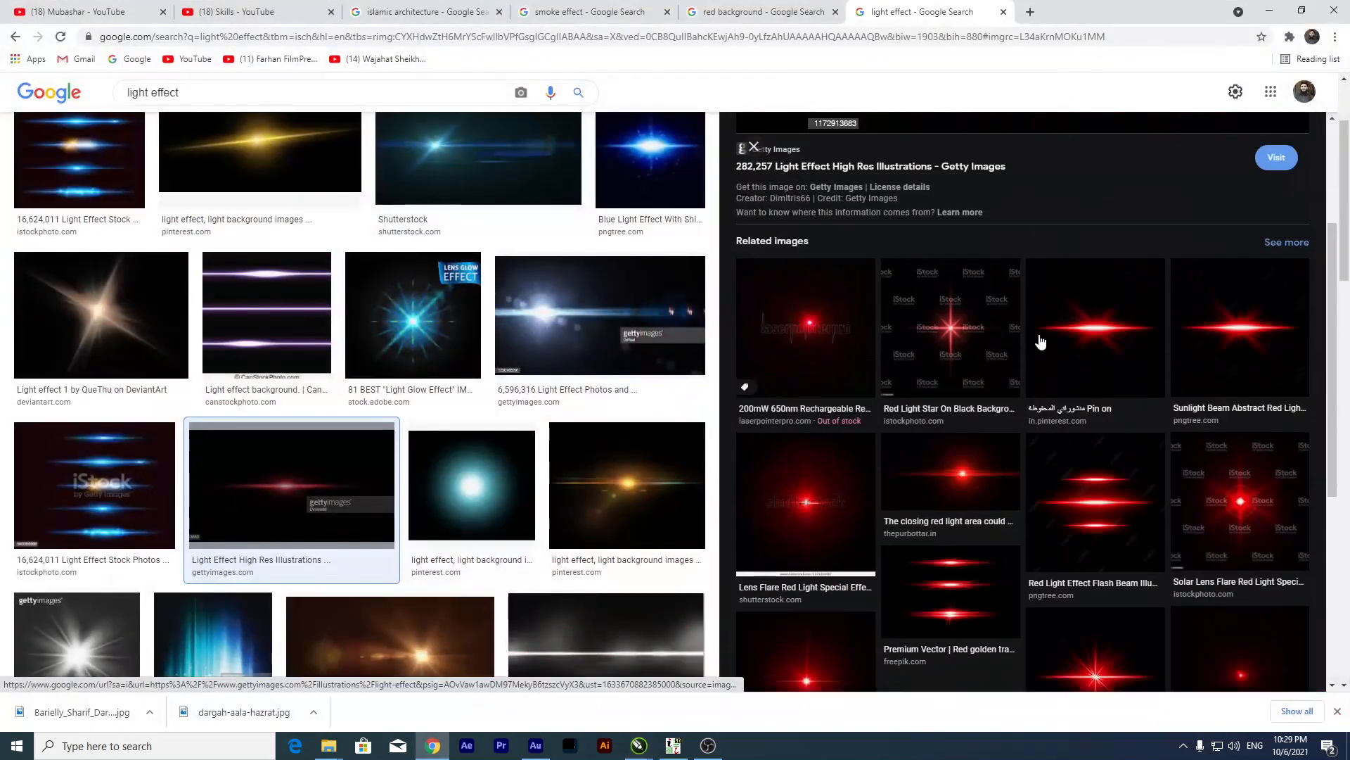
{"action": "left_click", "coordinate": [1097, 338]}
{"action": "scroll", "coordinate": [1003, 297], "scroll_direction": "down", "scroll_amount": 4}
{"action": "scroll", "coordinate": [1002, 296], "scroll_direction": "down", "scroll_amount": 5}
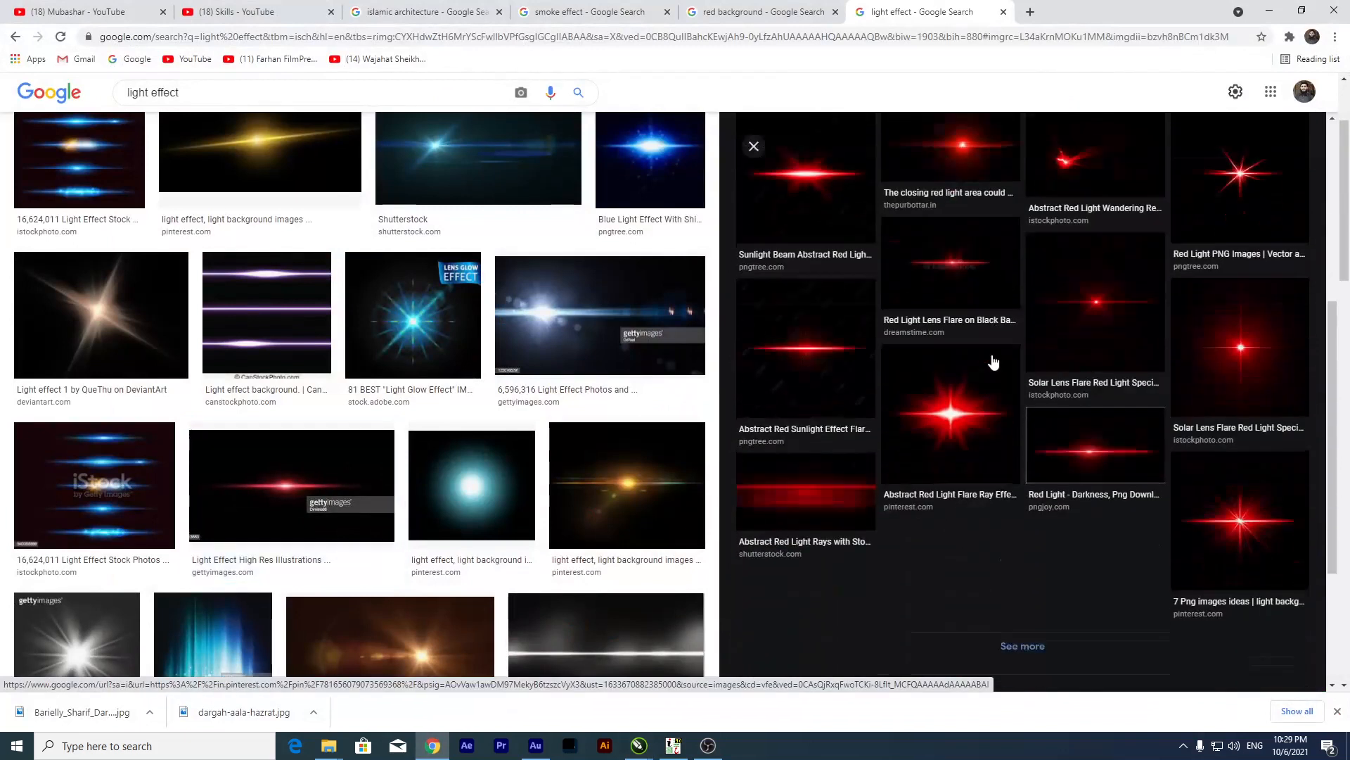
{"action": "scroll", "coordinate": [582, 415], "scroll_direction": "down", "scroll_amount": 3}
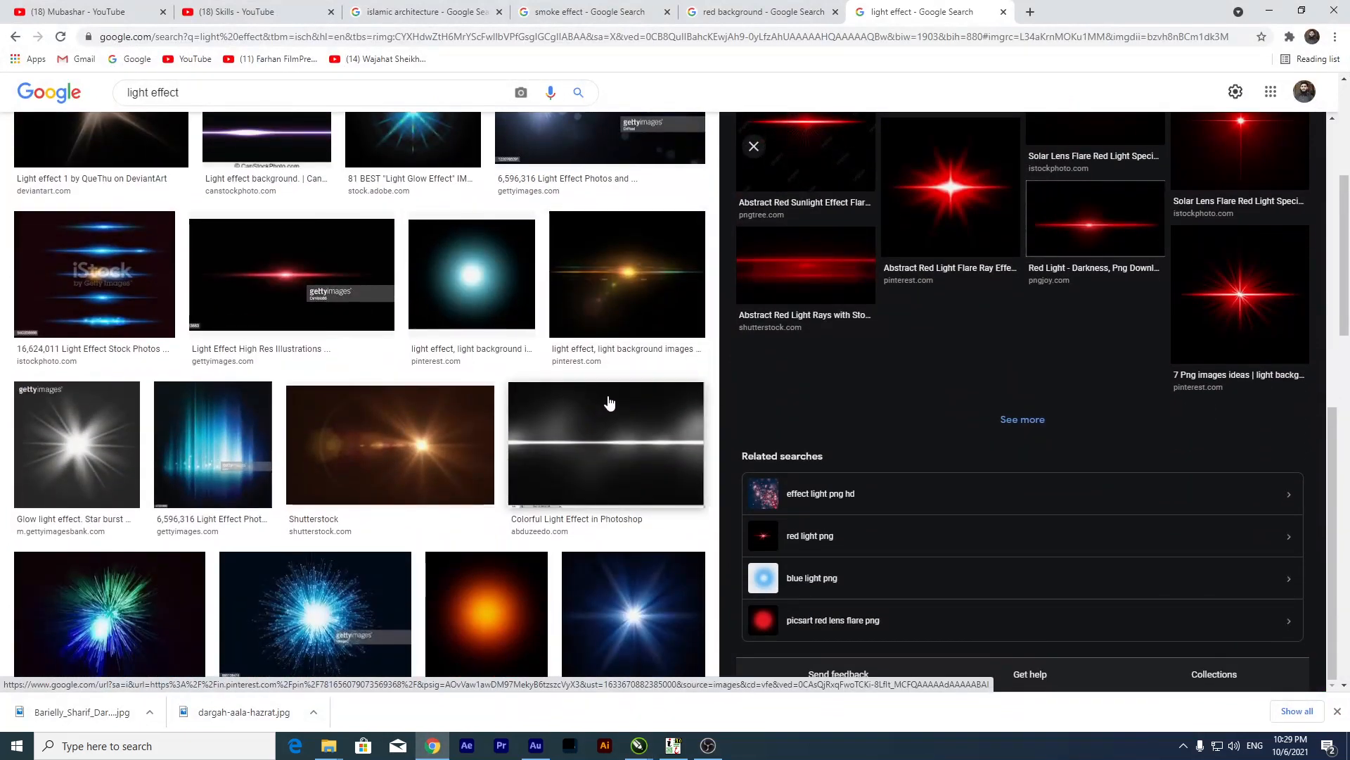
{"action": "left_click", "coordinate": [633, 275]}
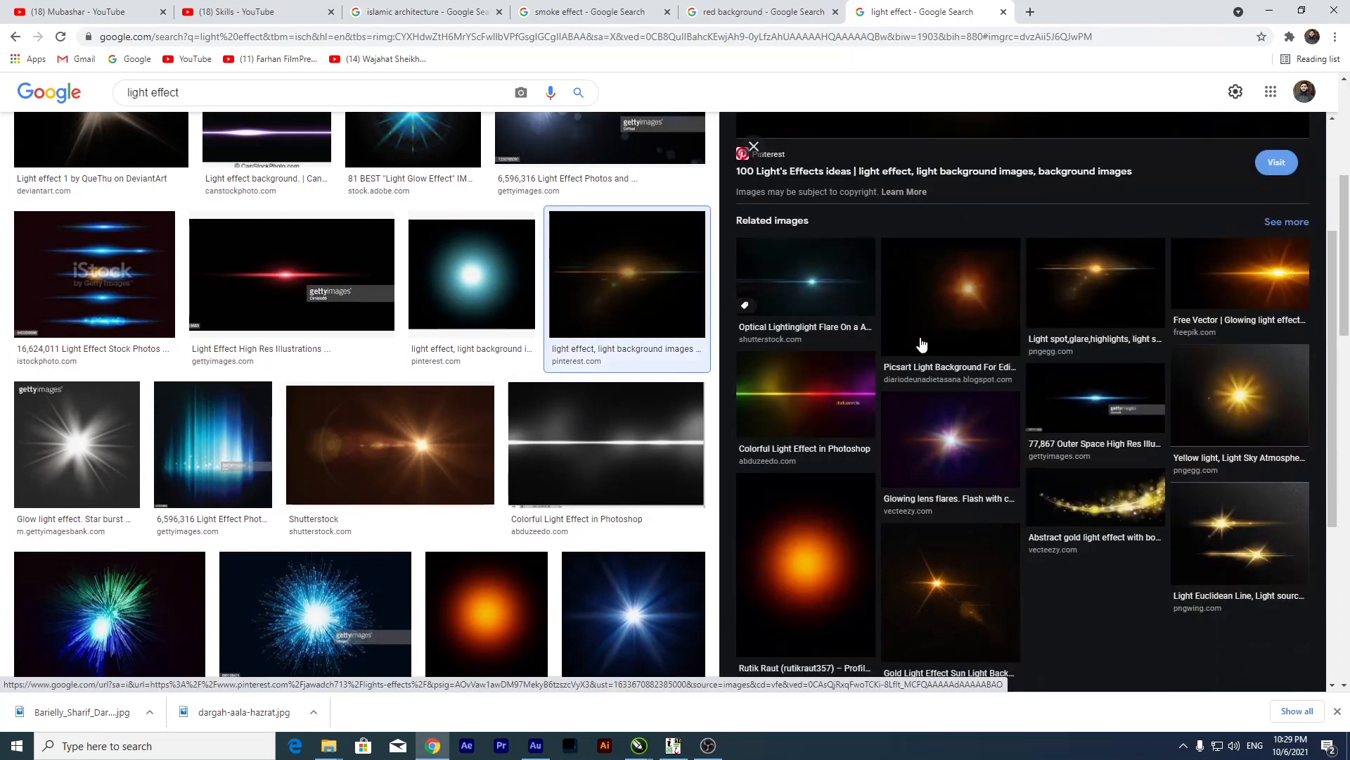
{"action": "scroll", "coordinate": [942, 345], "scroll_direction": "up", "scroll_amount": 3}
{"action": "right_click", "coordinate": [1023, 225]}
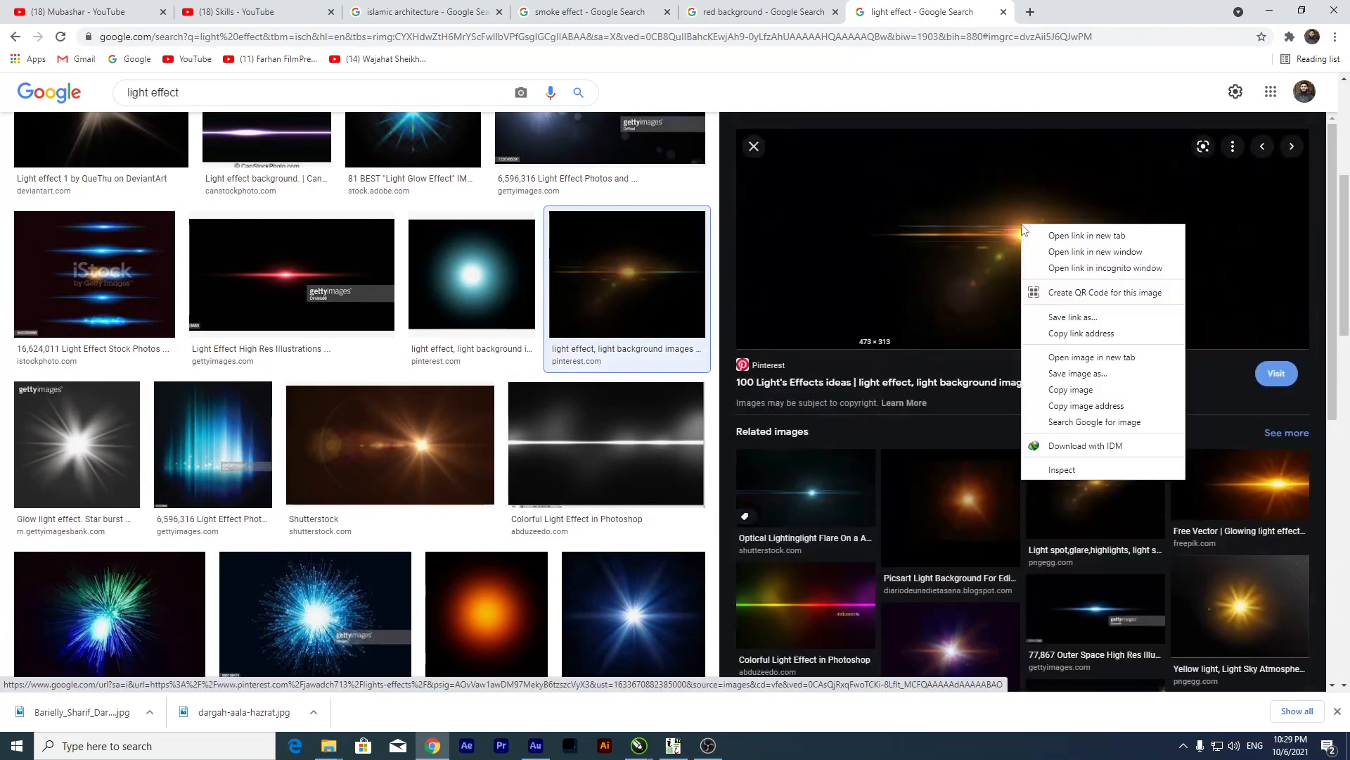
{"action": "left_click", "coordinate": [1080, 391]}
Switch back to the red banner in CorelDRAW, paste the orange flare and scale it to about 0.78 by 0.52 inches over the title.
{"action": "mouse_move", "coordinate": [638, 745]}
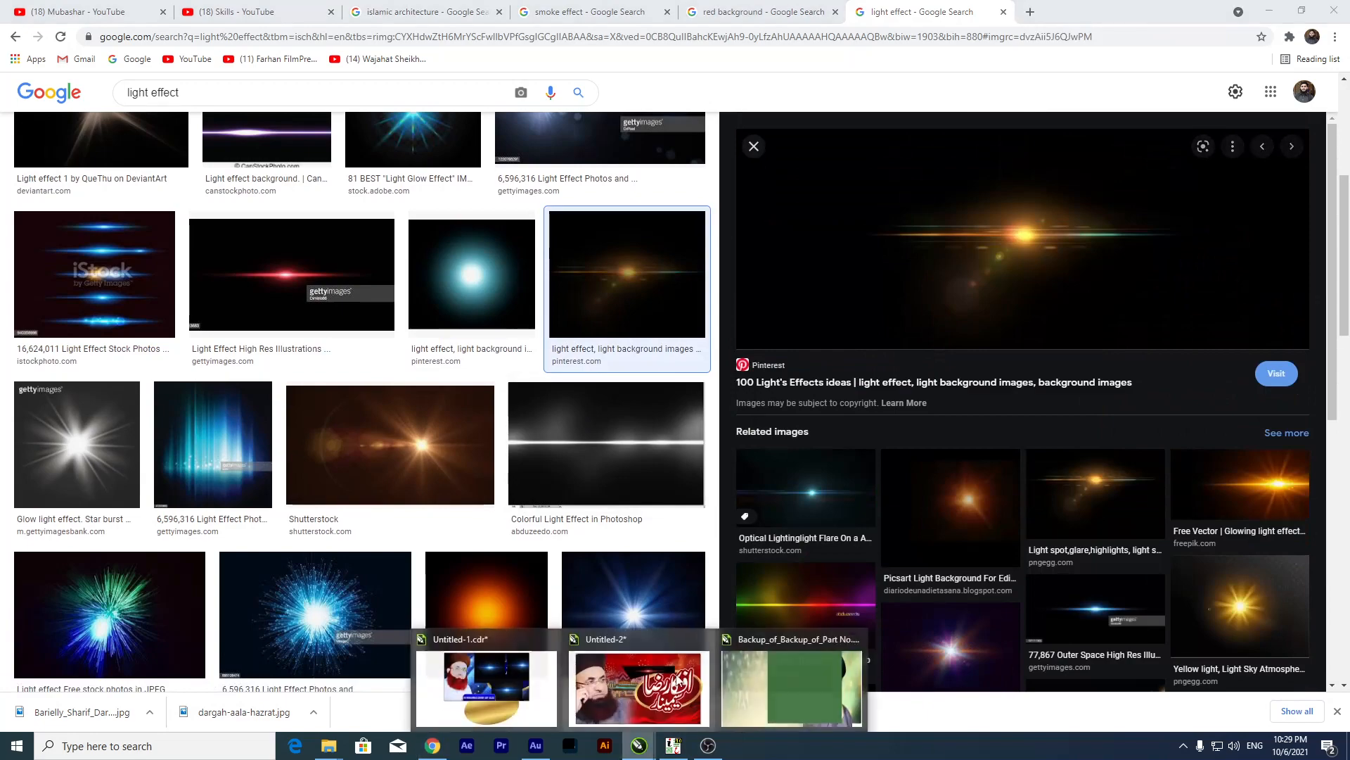
{"action": "left_click", "coordinate": [774, 686]}
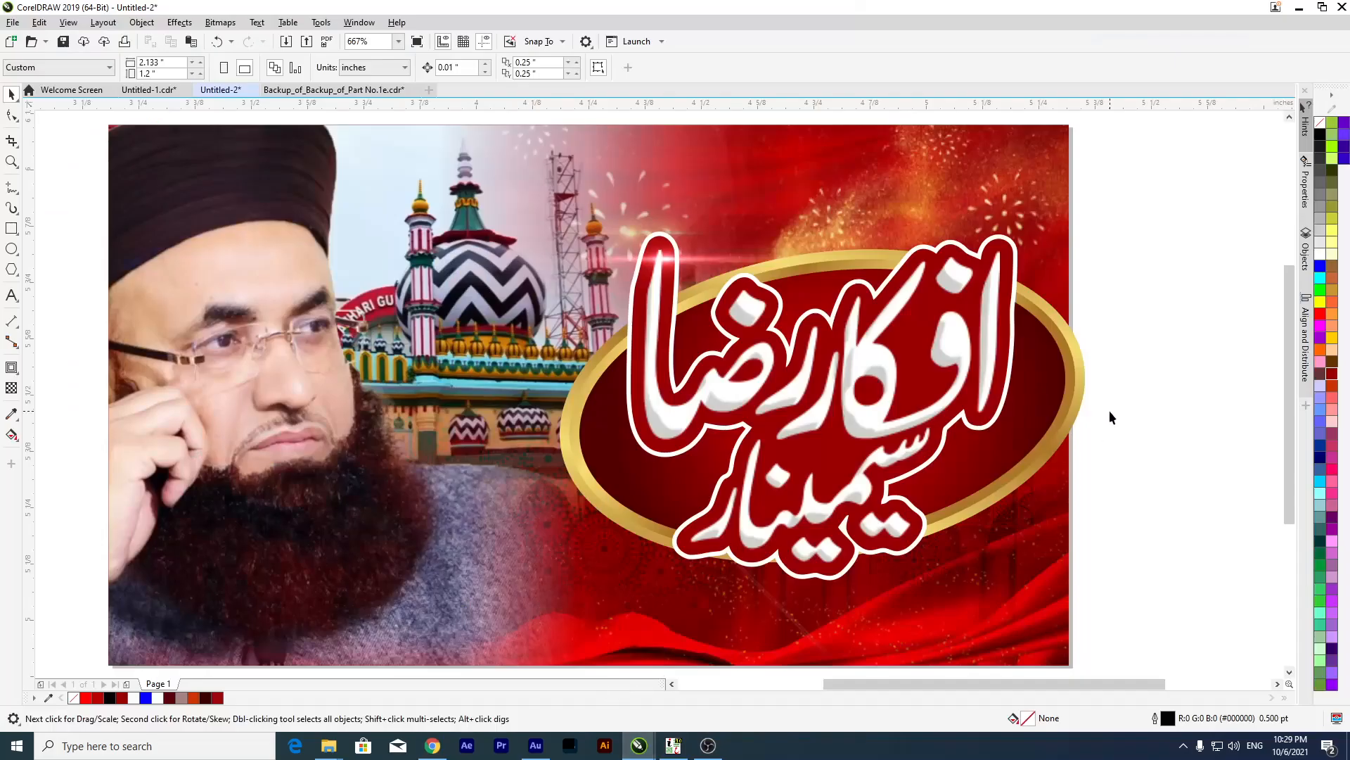
{"action": "key", "text": "ctrl+v"}
{"action": "scroll", "coordinate": [583, 340], "scroll_direction": "down", "scroll_amount": 5}
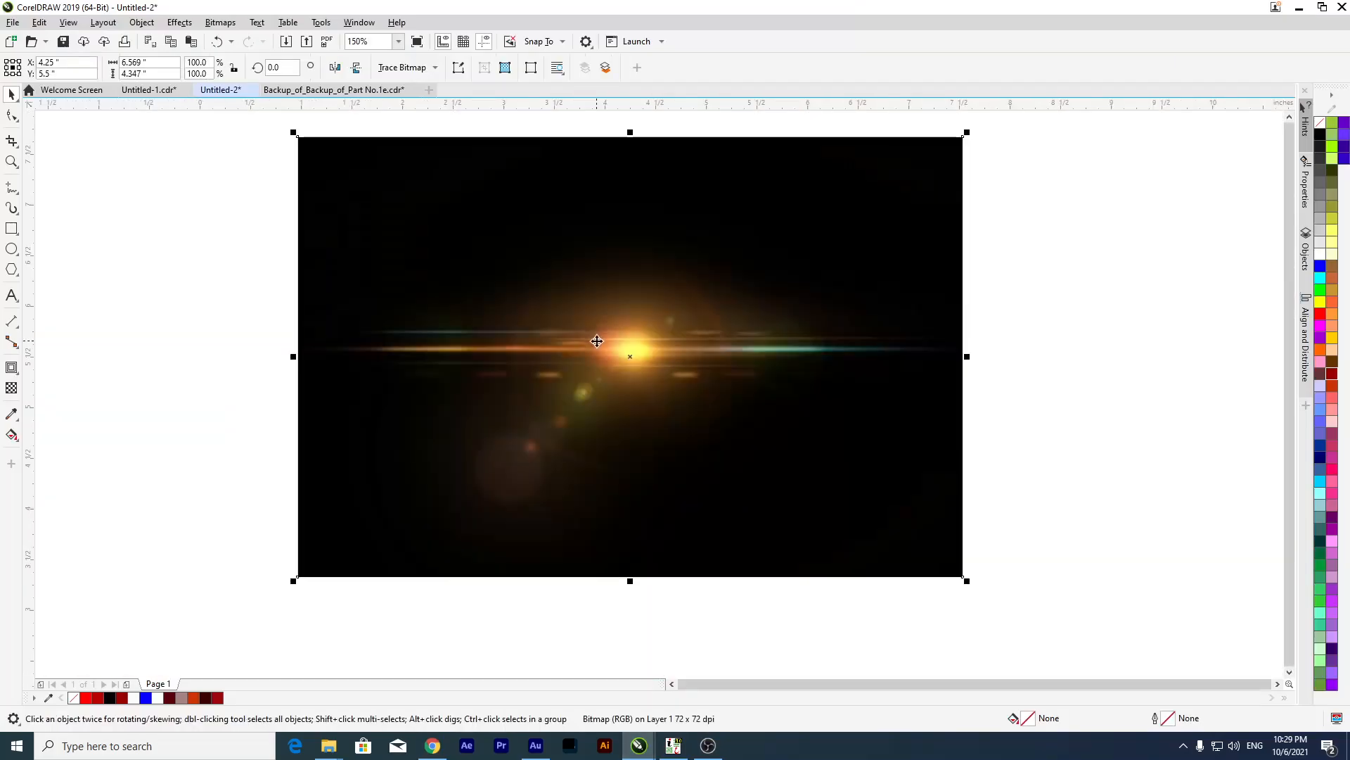
{"action": "left_click_drag", "start_coordinate": [965, 135], "coordinate": [812, 314]}
{"action": "scroll", "coordinate": [653, 370], "scroll_direction": "up", "scroll_amount": 4}
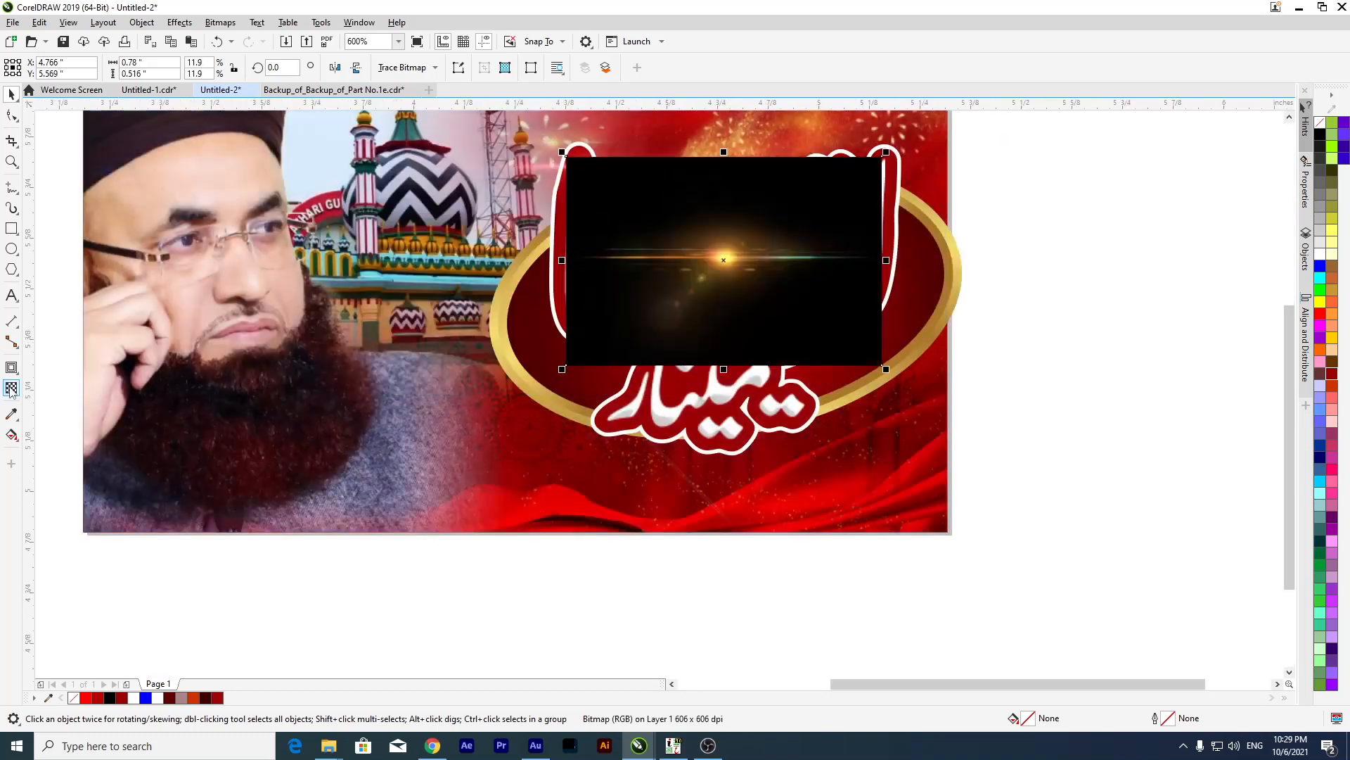
Apply the Screen transparency merge mode to the orange flare.
{"action": "left_click", "coordinate": [12, 389]}
{"action": "left_click", "coordinate": [190, 66]}
{"action": "left_click", "coordinate": [186, 339]}
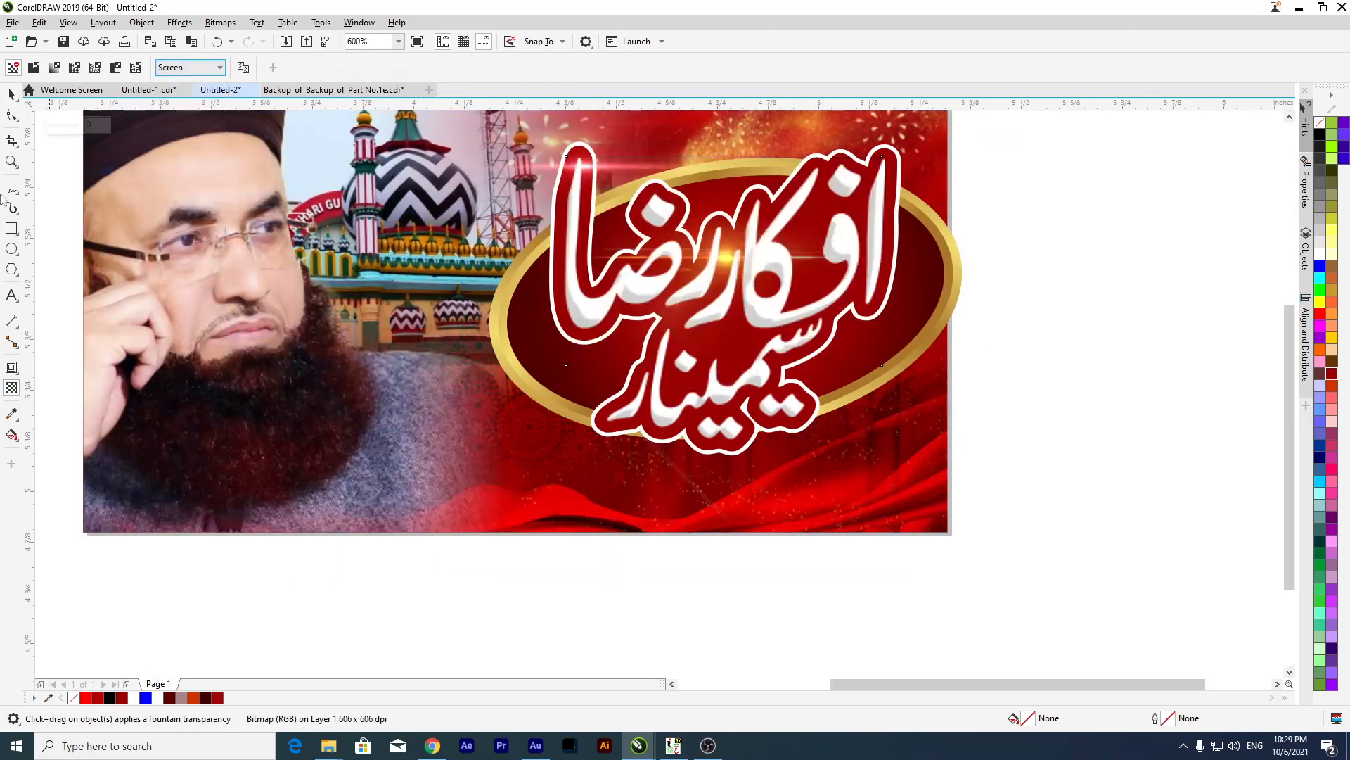
Place the orange flare on the gold oval's left edge, with copies on its upper edge and below the title's second line.
{"action": "left_click", "coordinate": [10, 94]}
{"action": "left_click_drag", "start_coordinate": [725, 261], "coordinate": [1070, 329]}
{"action": "key", "text": "Escape"}
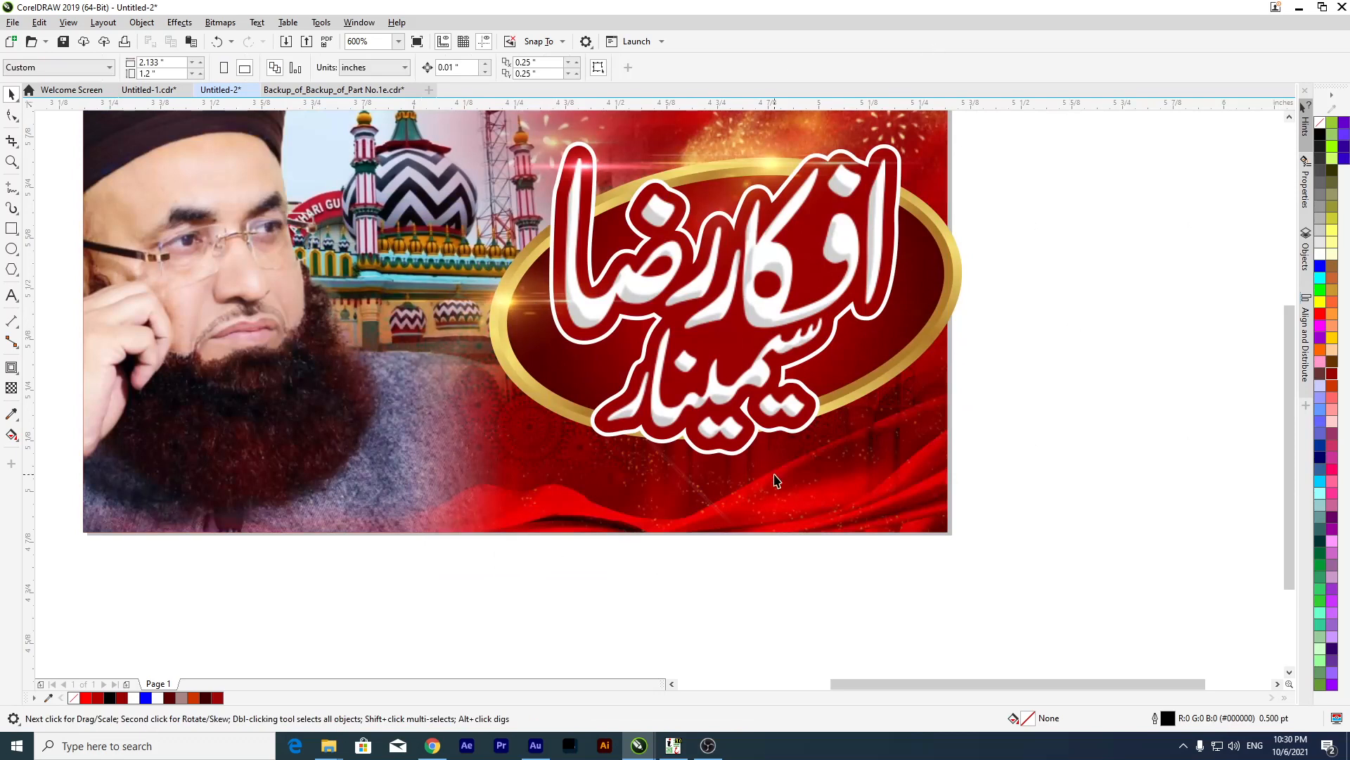
{"action": "left_click_drag", "start_coordinate": [498, 312], "coordinate": [638, 436]}
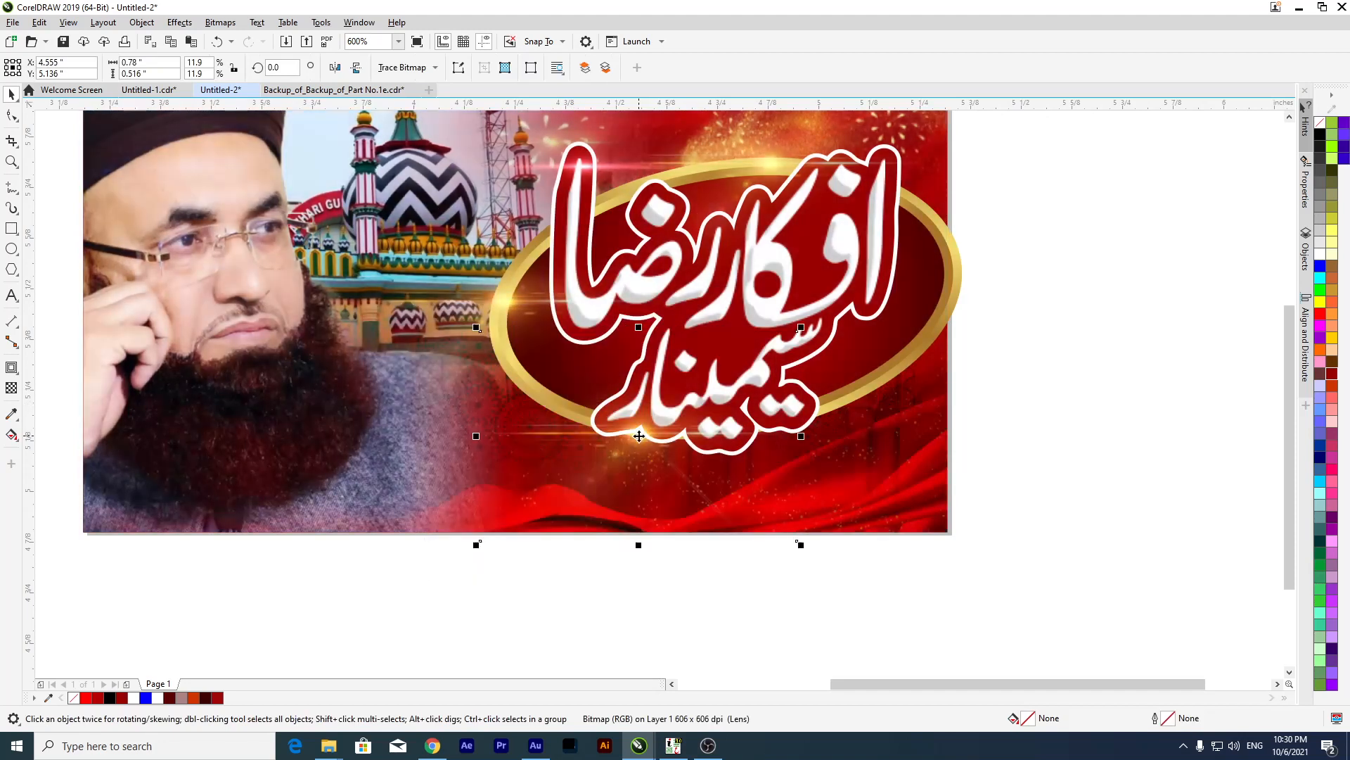
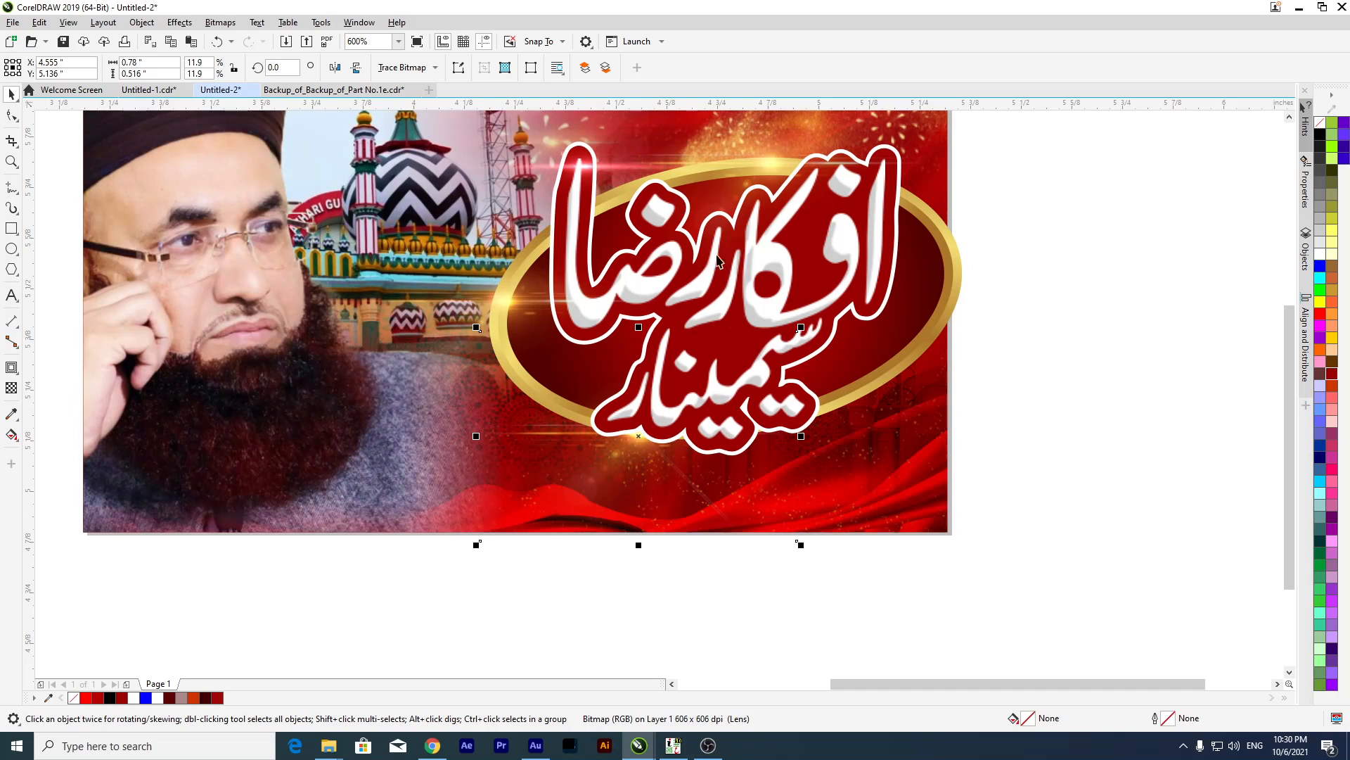
{"action": "scroll", "coordinate": [779, 260], "scroll_direction": "down", "scroll_amount": 2}
{"action": "scroll", "coordinate": [799, 269], "scroll_direction": "down", "scroll_amount": 2}
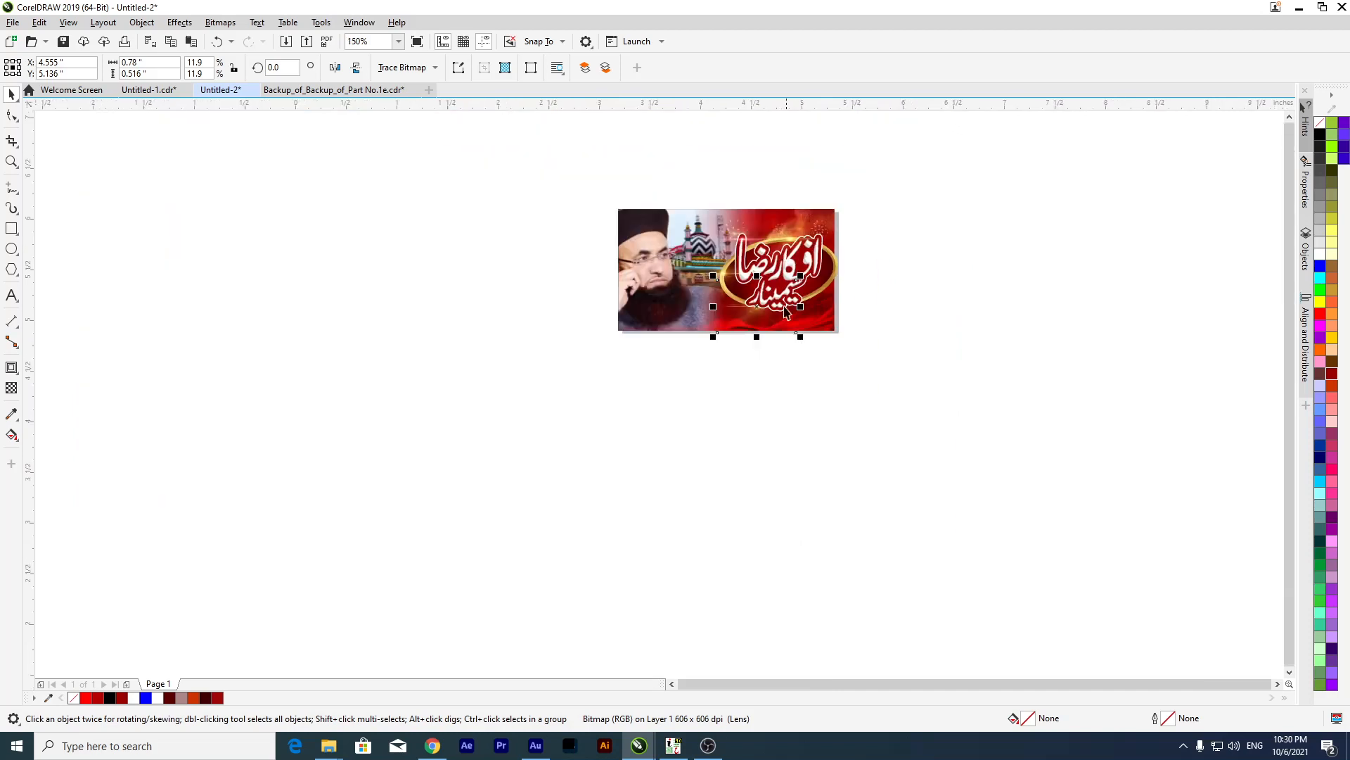
{"action": "scroll", "coordinate": [788, 316], "scroll_direction": "up", "scroll_amount": 4}
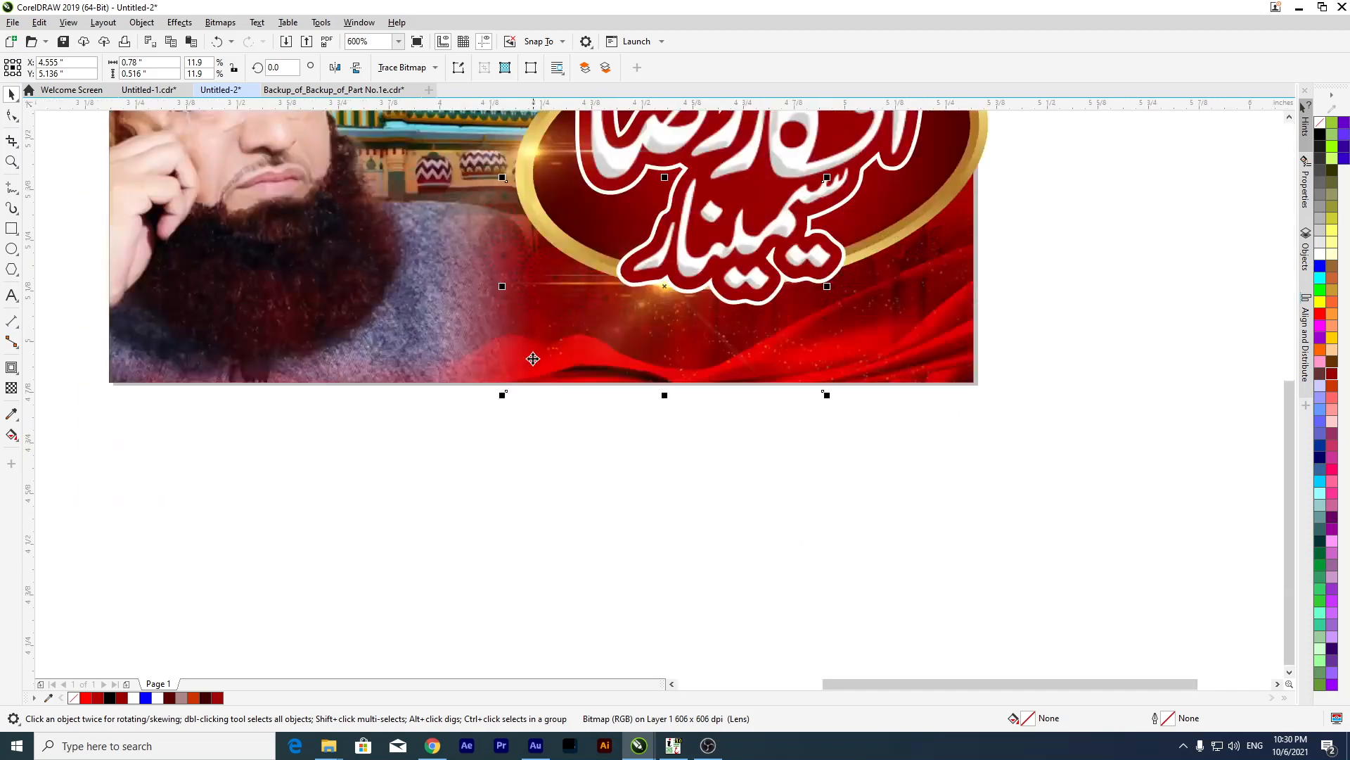
{"action": "left_click", "coordinate": [414, 404]}
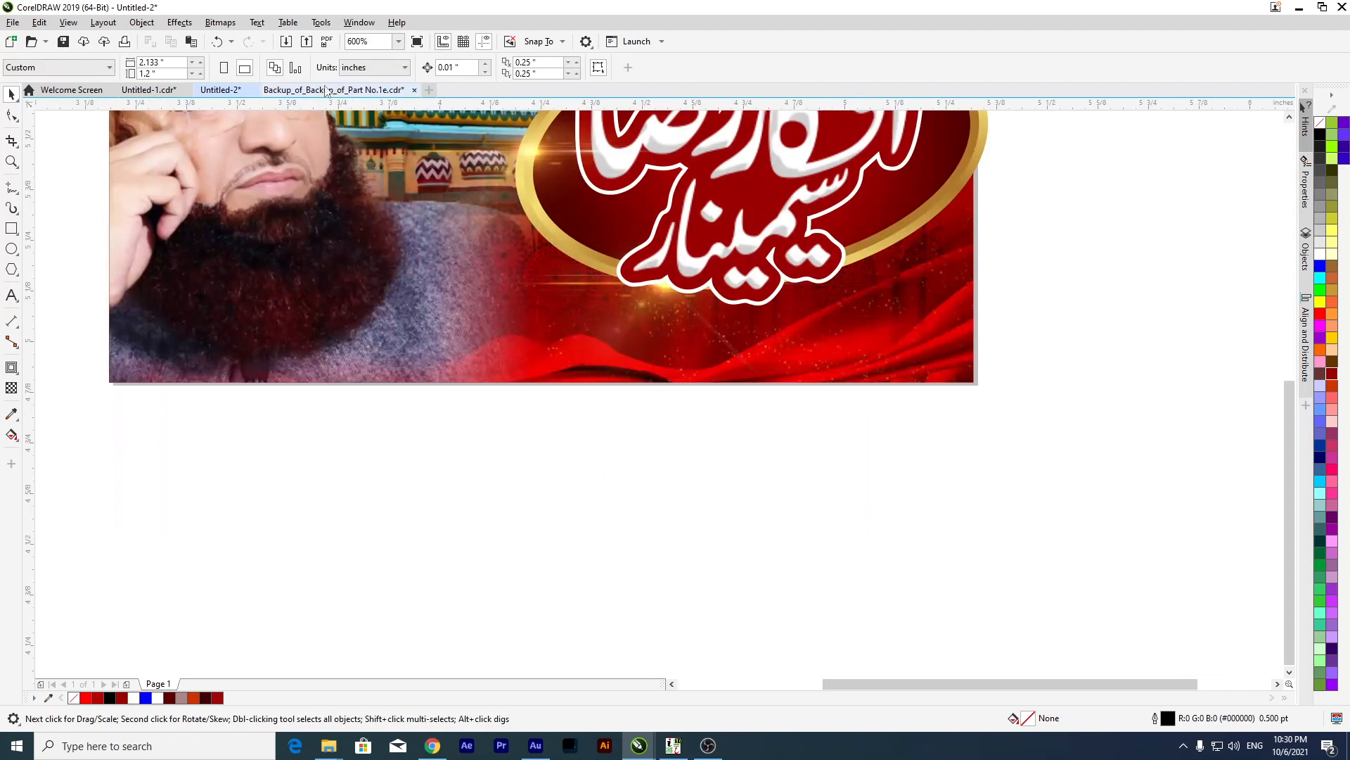
{"action": "left_click", "coordinate": [336, 90]}
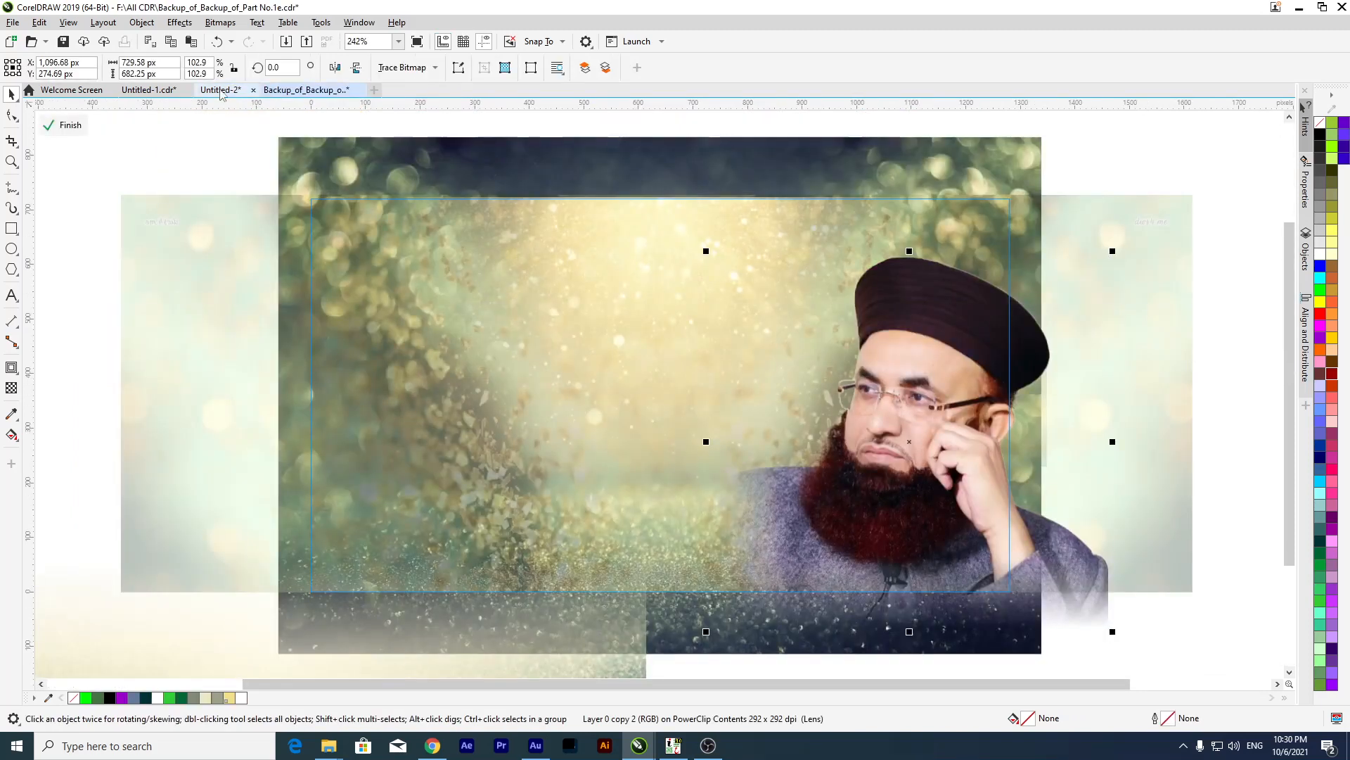
Draw a rectangle about 0.91 inches wide below the banner, reduce its height to about 0.14 inches and fill it red.
{"action": "left_click", "coordinate": [220, 90]}
{"action": "mouse_move", "coordinate": [325, 442]}
{"action": "left_mouse_down"}
{"action": "mouse_move", "coordinate": [584, 546]}
{"action": "mouse_move", "coordinate": [696, 559]}
{"action": "left_mouse_up"}
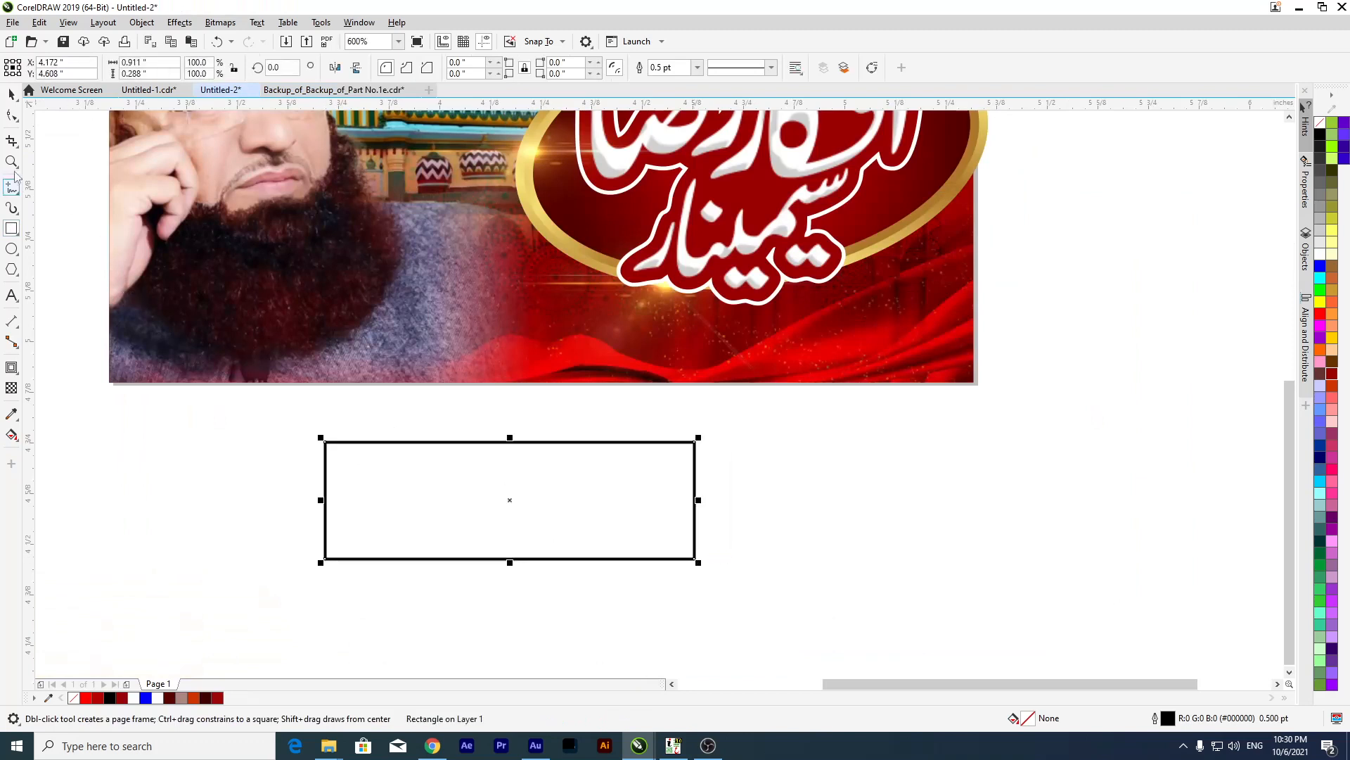
{"action": "left_click", "coordinate": [11, 95]}
{"action": "left_click_drag", "start_coordinate": [454, 492], "coordinate": [418, 430]}
{"action": "left_click_drag", "start_coordinate": [522, 438], "coordinate": [510, 505]}
{"action": "left_click_drag", "start_coordinate": [460, 445], "coordinate": [461, 505]}
{"action": "left_click_drag", "start_coordinate": [462, 528], "coordinate": [429, 340]}
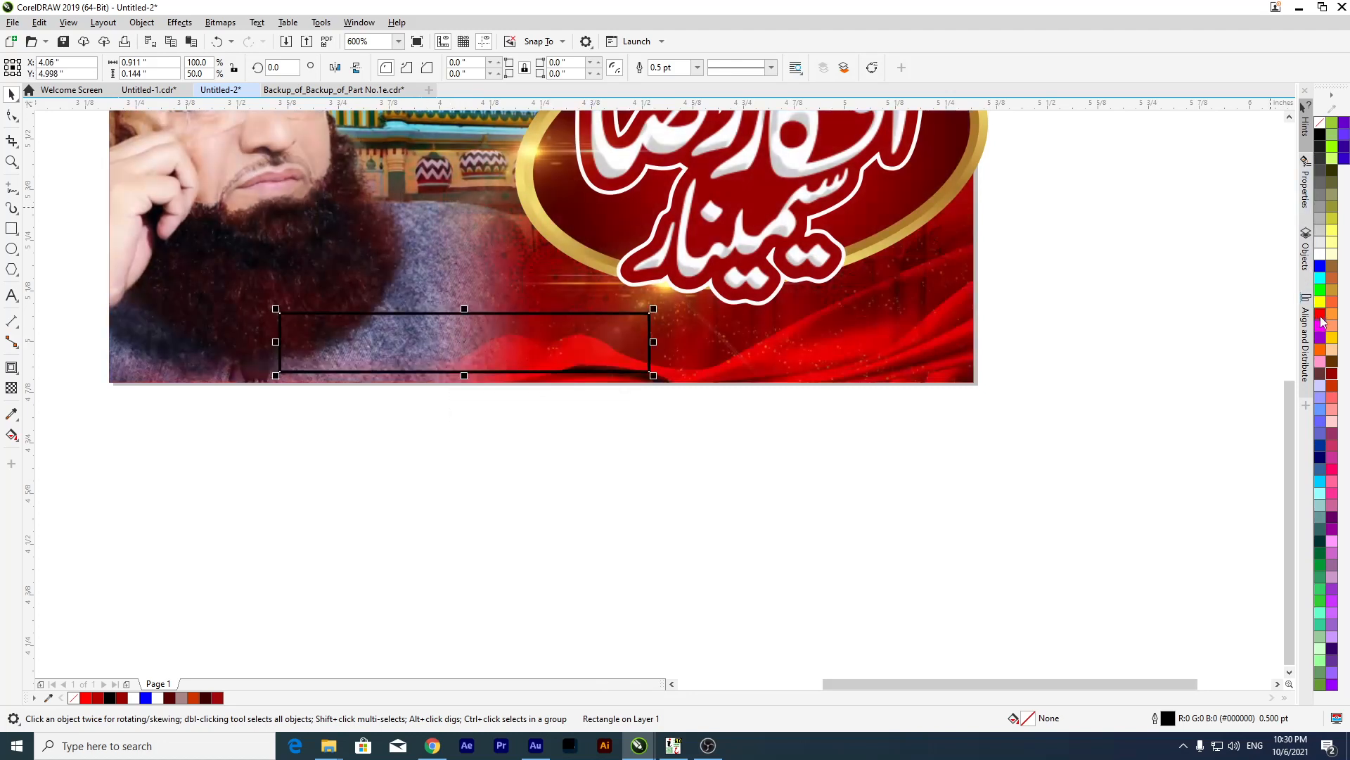
{"action": "left_click", "coordinate": [1321, 315]}
{"action": "left_click_drag", "start_coordinate": [479, 350], "coordinate": [482, 483]}
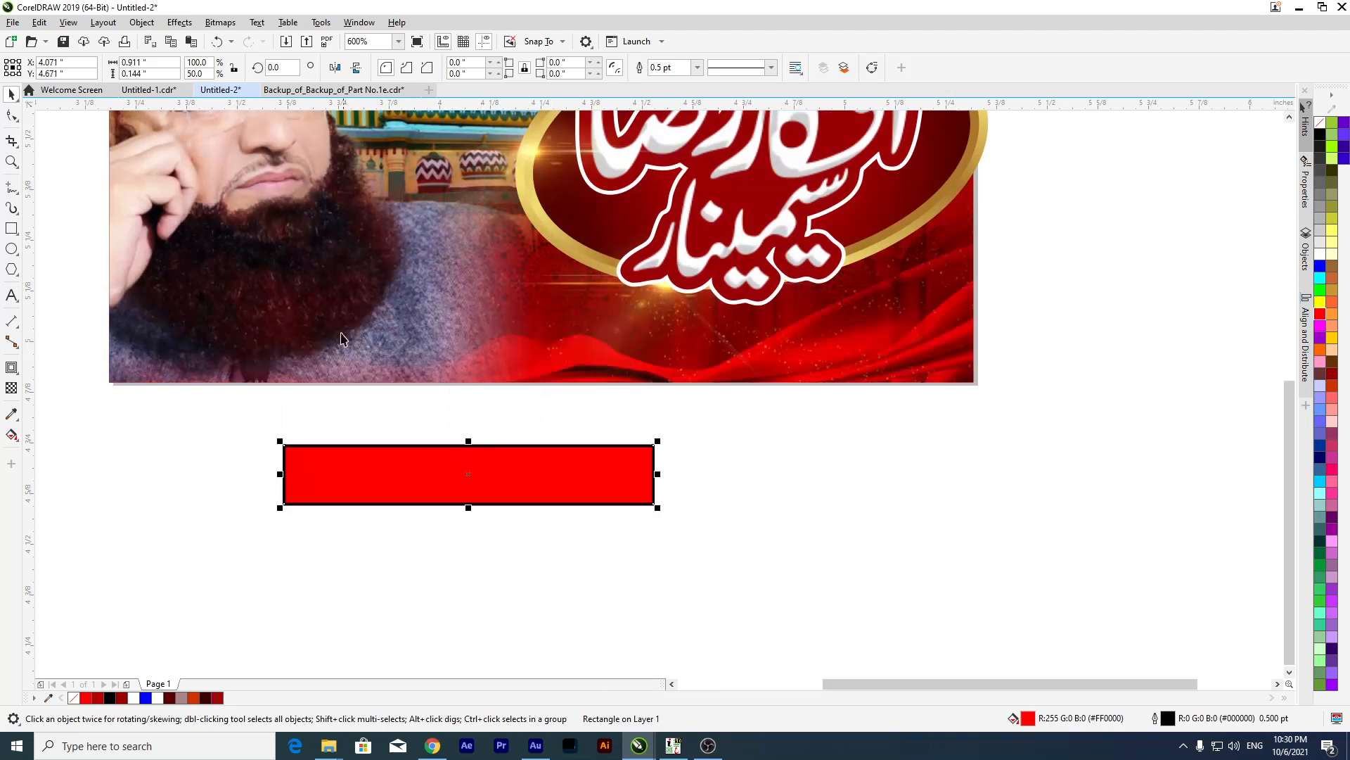
Edit the banner's PowerClip contents and bring the red cloth image in front of the man's portrait.
{"action": "double_click", "coordinate": [335, 317]}
{"action": "left_click", "coordinate": [249, 310]}
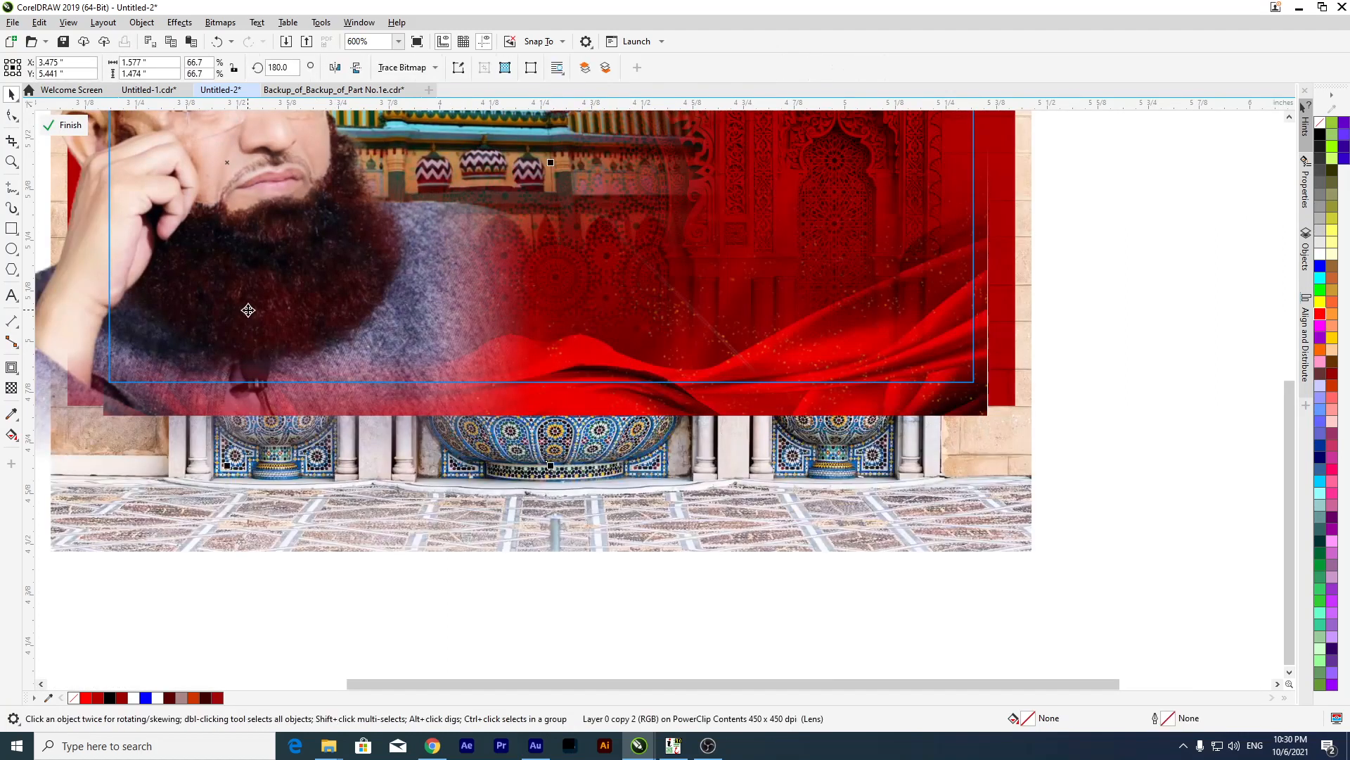
{"action": "scroll", "coordinate": [709, 294], "scroll_direction": "down", "scroll_amount": 3}
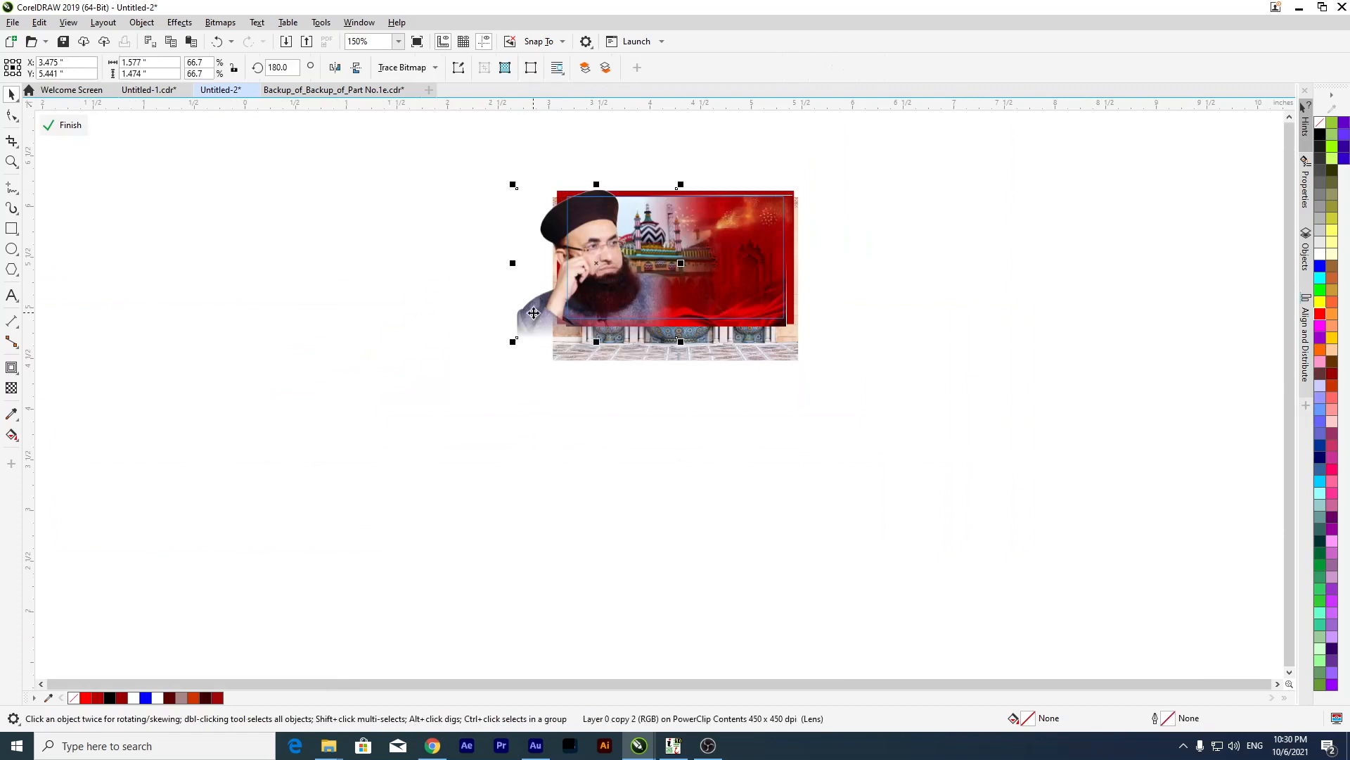
{"action": "key", "text": "ctrl+Page_Down"}
{"action": "key", "text": "ctrl+Page_Down"}
{"action": "key", "text": "ctrl+Page_Up"}
{"action": "key", "text": "ctrl+Page_Up"}
{"action": "left_click", "coordinate": [764, 317]}
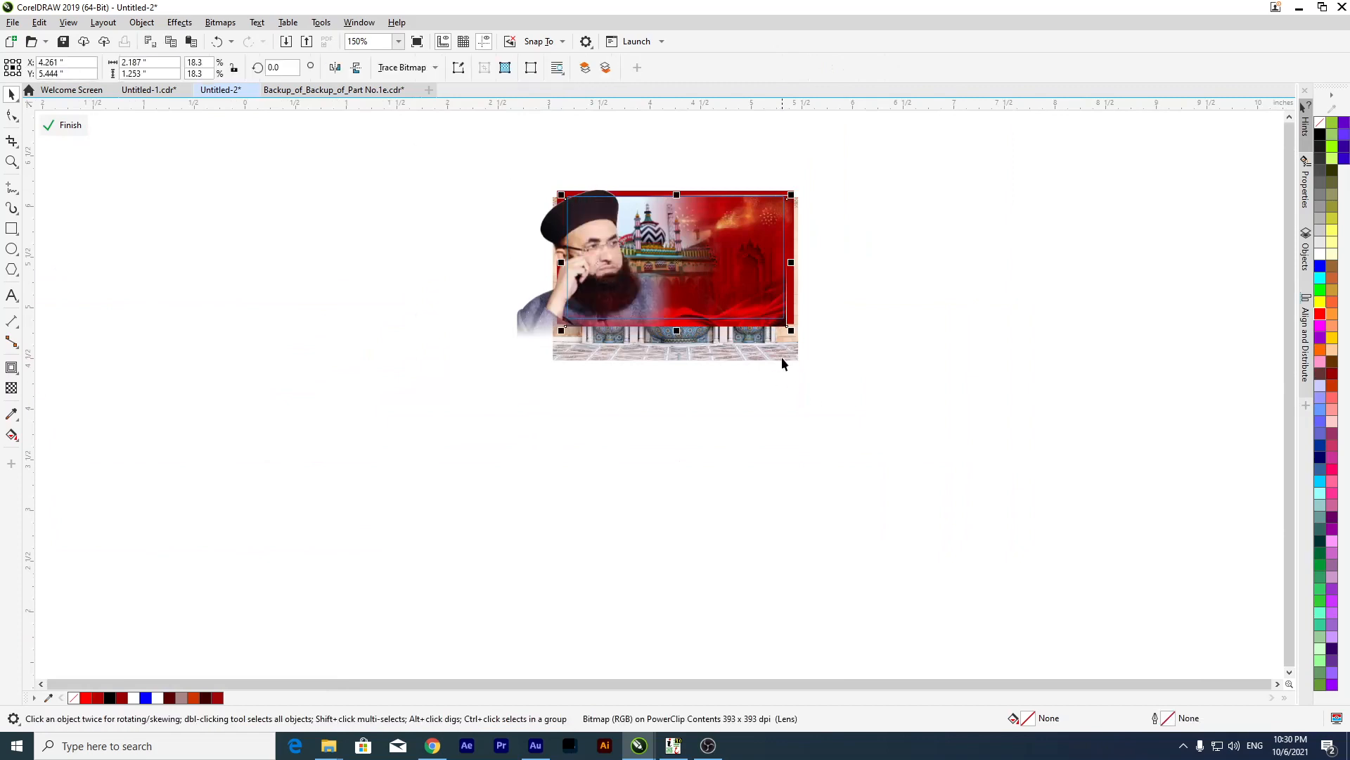
{"action": "scroll", "coordinate": [774, 328], "scroll_direction": "up", "scroll_amount": 3}
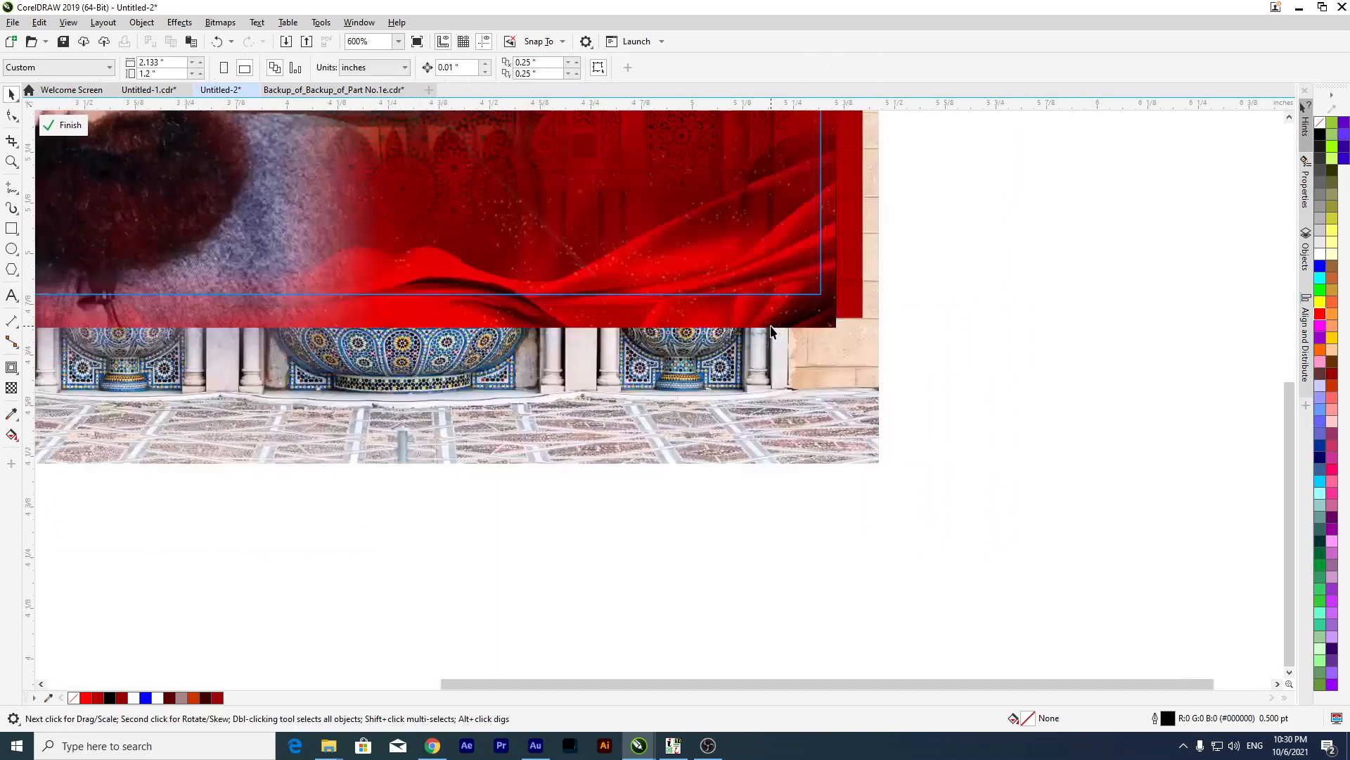
{"action": "scroll", "coordinate": [771, 326], "scroll_direction": "down", "scroll_amount": 3}
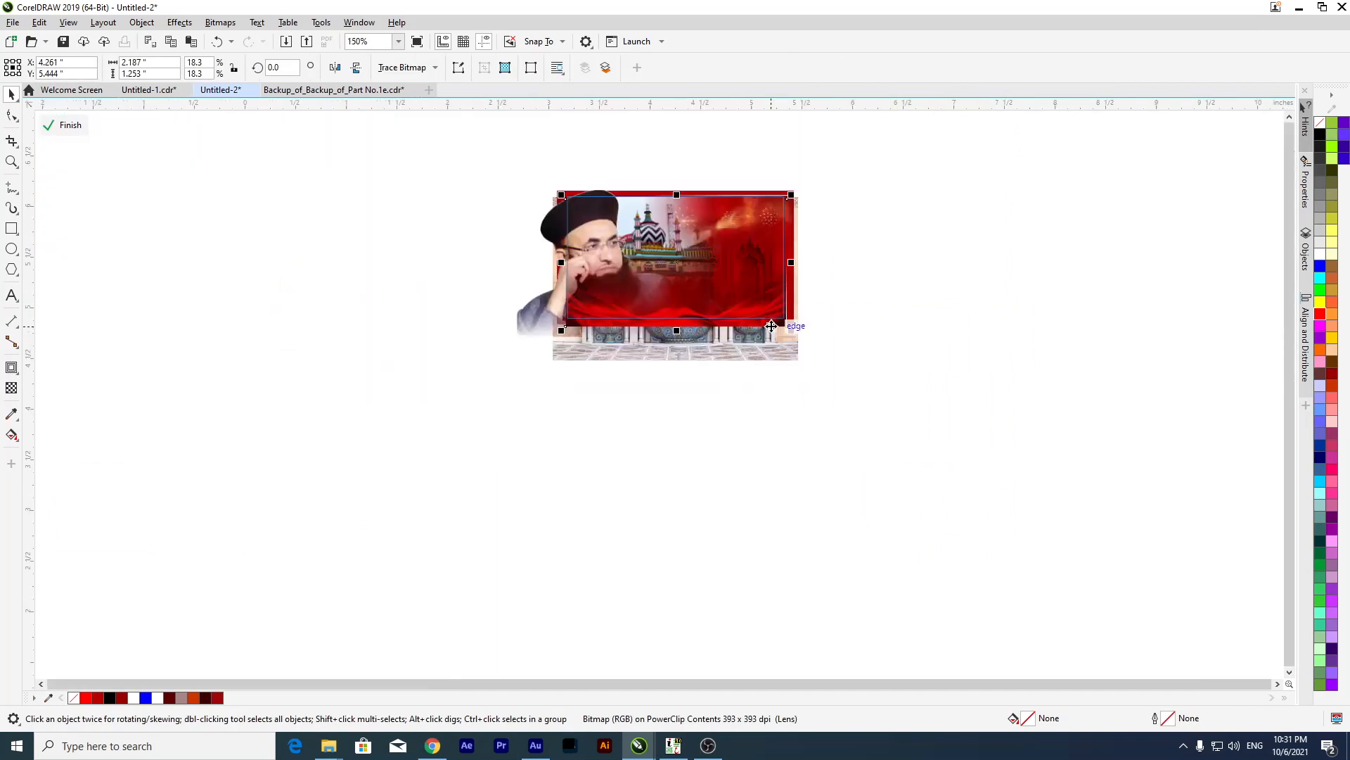
Nudge the red cloth image down 0.01 inches and finish editing the PowerClip contents.
{"action": "left_click", "coordinate": [366, 333]}
{"action": "left_click", "coordinate": [592, 324]}
{"action": "key", "text": "Down"}
{"action": "key", "text": "Down"}
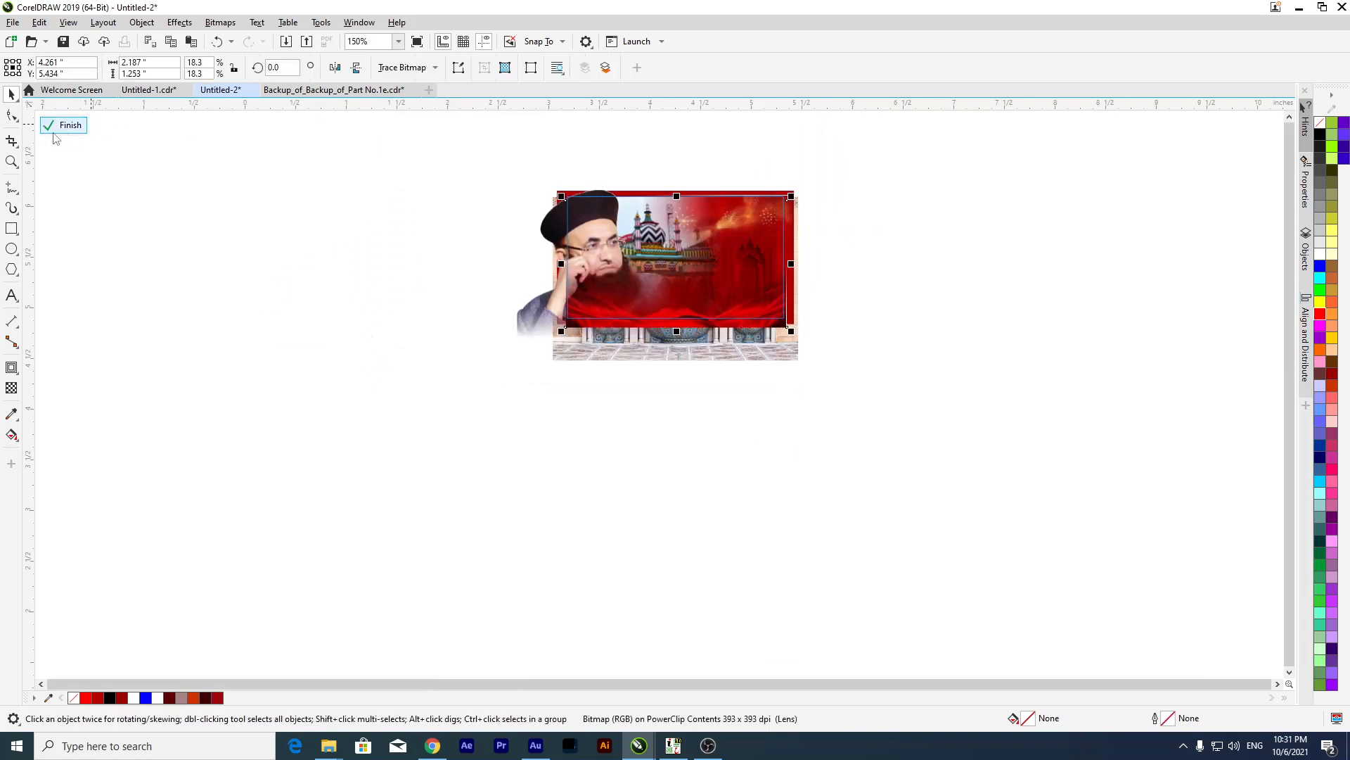
{"action": "left_click", "coordinate": [63, 127]}
Delete the red rectangle below the banner.
{"action": "scroll", "coordinate": [630, 369], "scroll_direction": "up", "scroll_amount": 2}
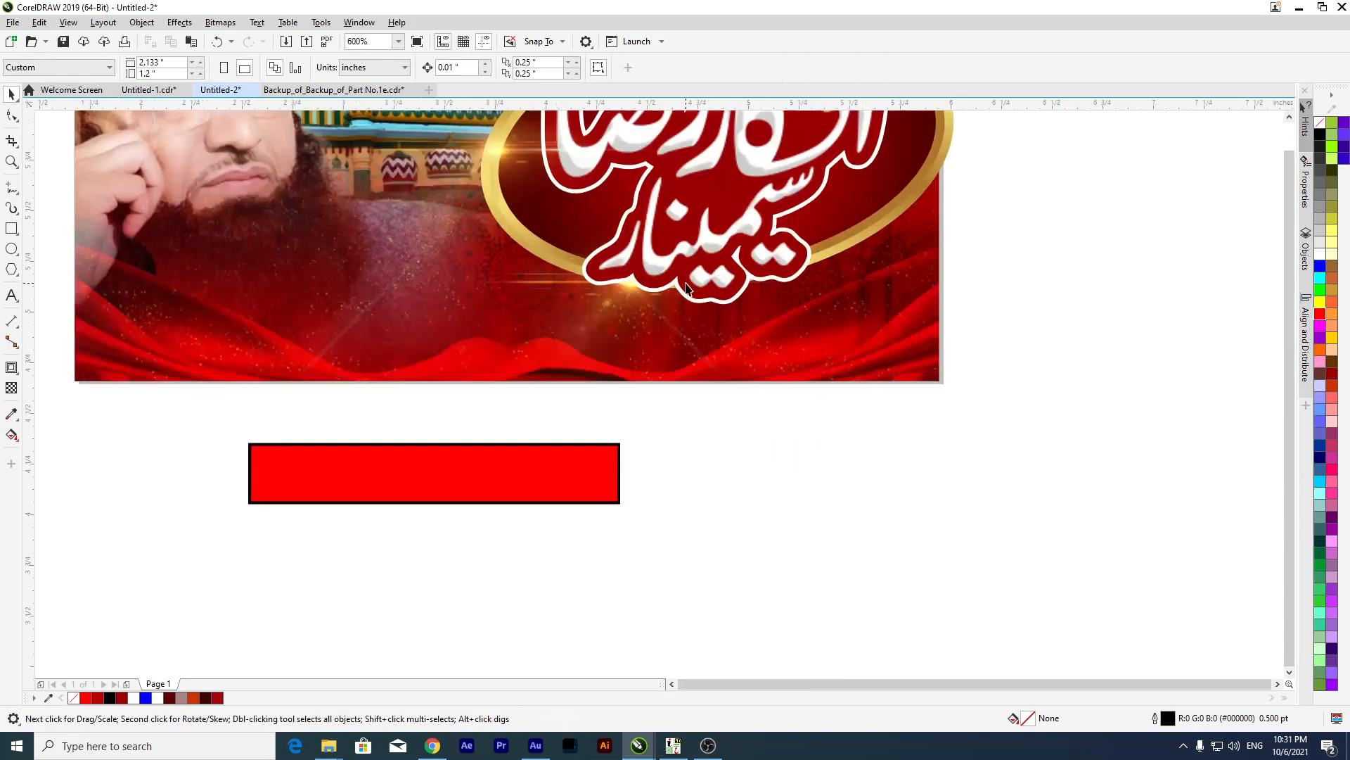
{"action": "left_click_drag", "start_coordinate": [571, 378], "coordinate": [562, 423]}
{"action": "scroll", "coordinate": [541, 302], "scroll_direction": "up", "scroll_amount": 4}
{"action": "key", "text": "Delete"}
{"action": "scroll", "coordinate": [630, 362], "scroll_direction": "down", "scroll_amount": 4}
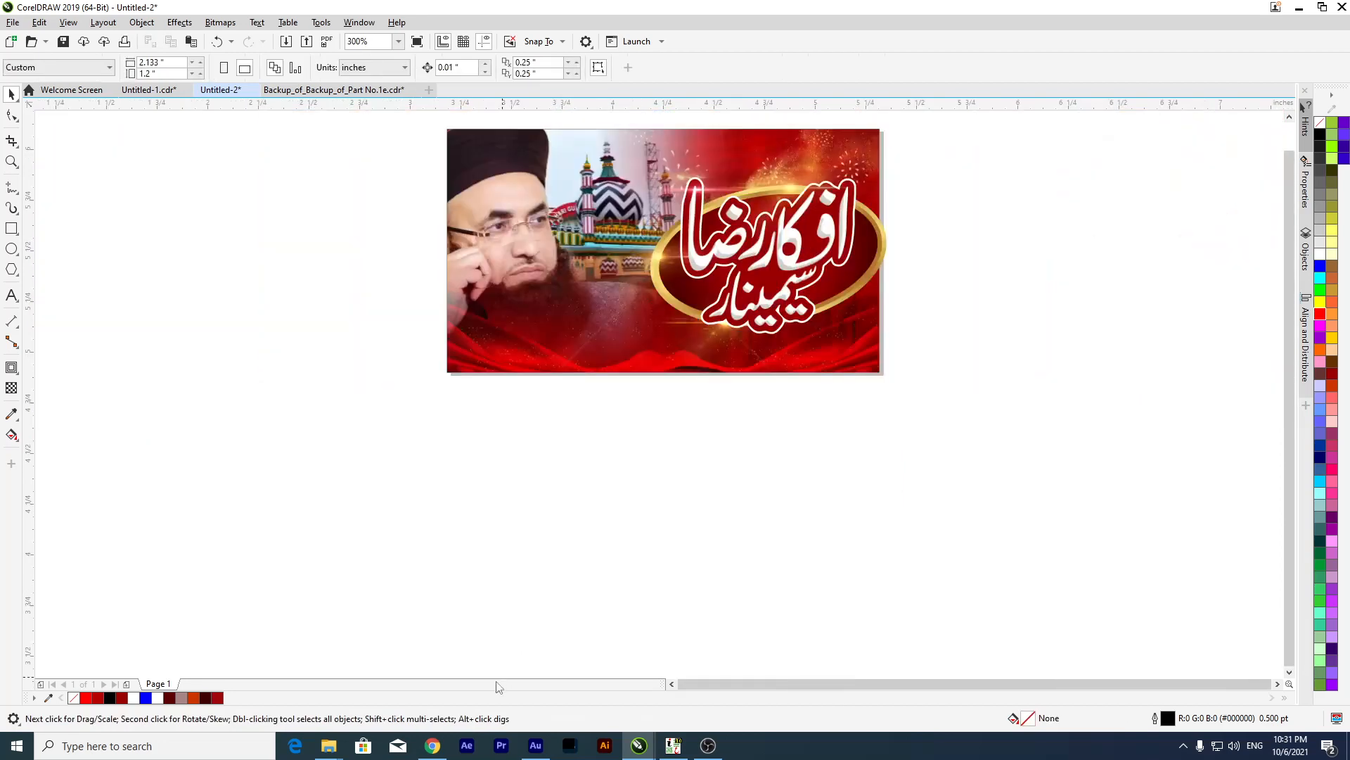
Move the white speaker-name text off the Untitled-1 design, copy it into the red banner and place it near the lower edge.
{"action": "left_click", "coordinate": [148, 89]}
{"action": "left_click_drag", "start_coordinate": [419, 571], "coordinate": [1118, 407]}
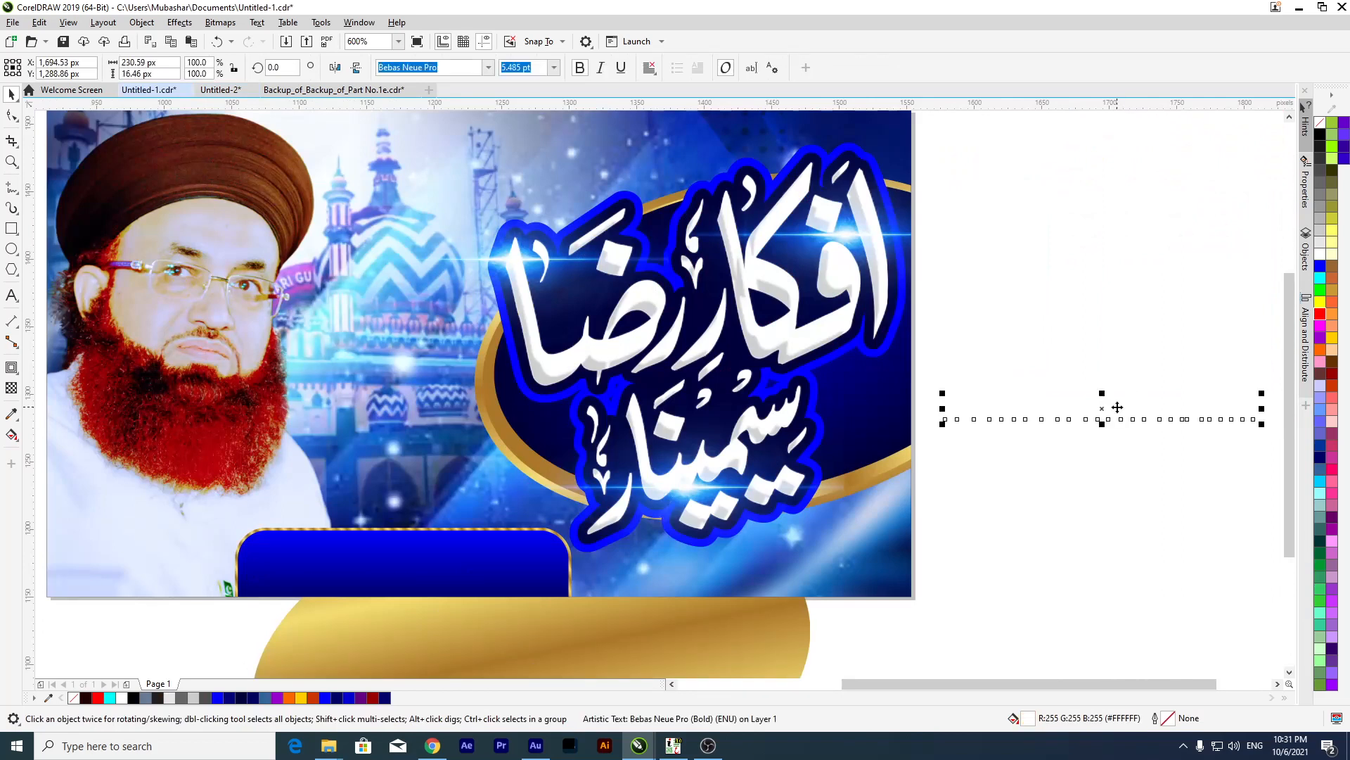
{"action": "left_click", "coordinate": [220, 90]}
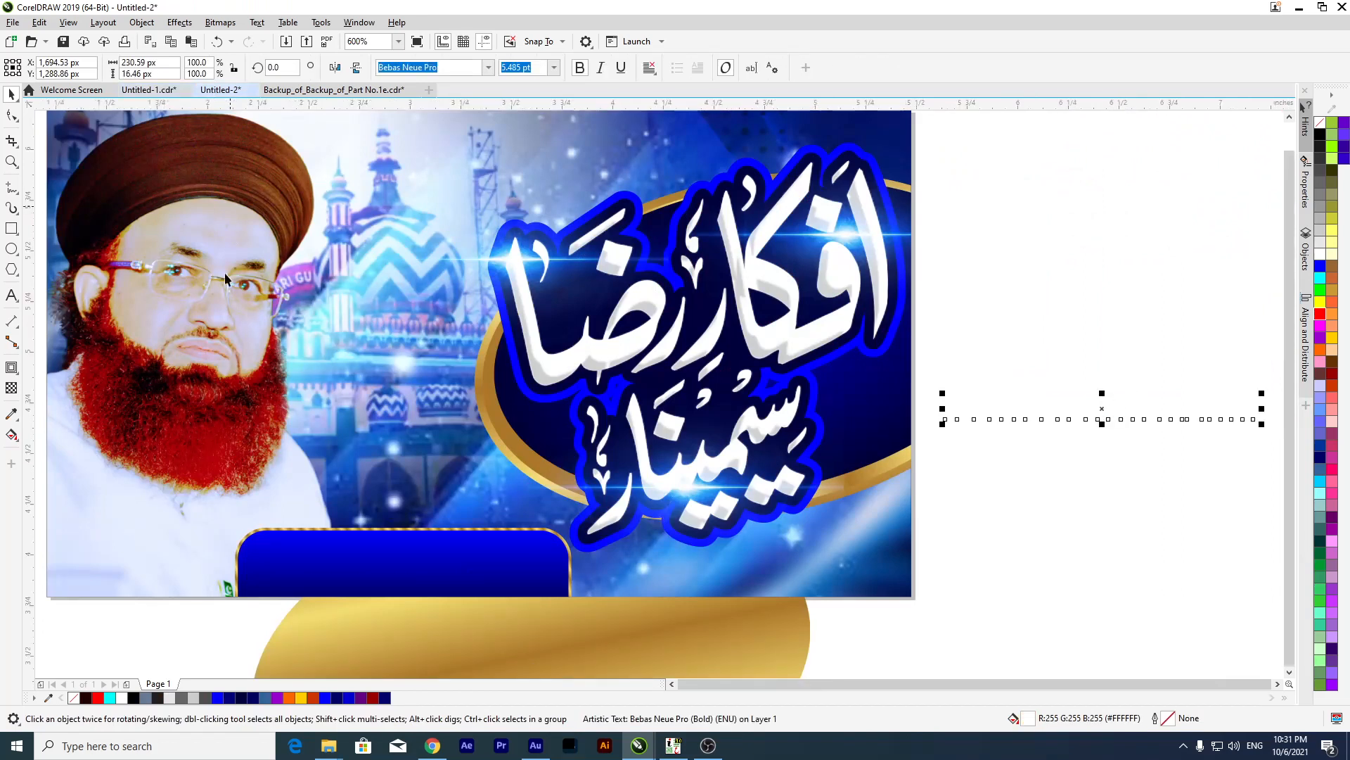
{"action": "key", "text": "ctrl+v"}
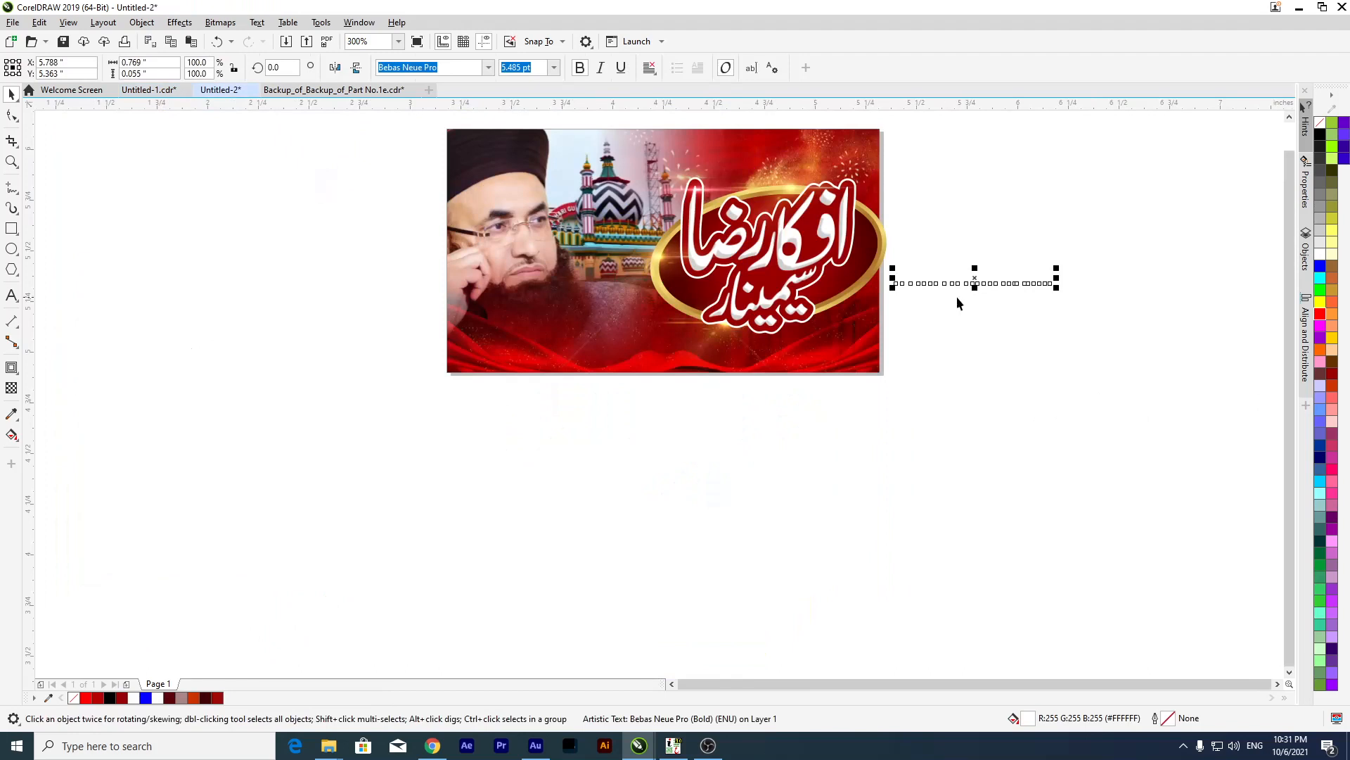
{"action": "left_click_drag", "start_coordinate": [974, 283], "coordinate": [618, 346]}
{"action": "scroll", "coordinate": [618, 347], "scroll_direction": "up", "scroll_amount": 2}
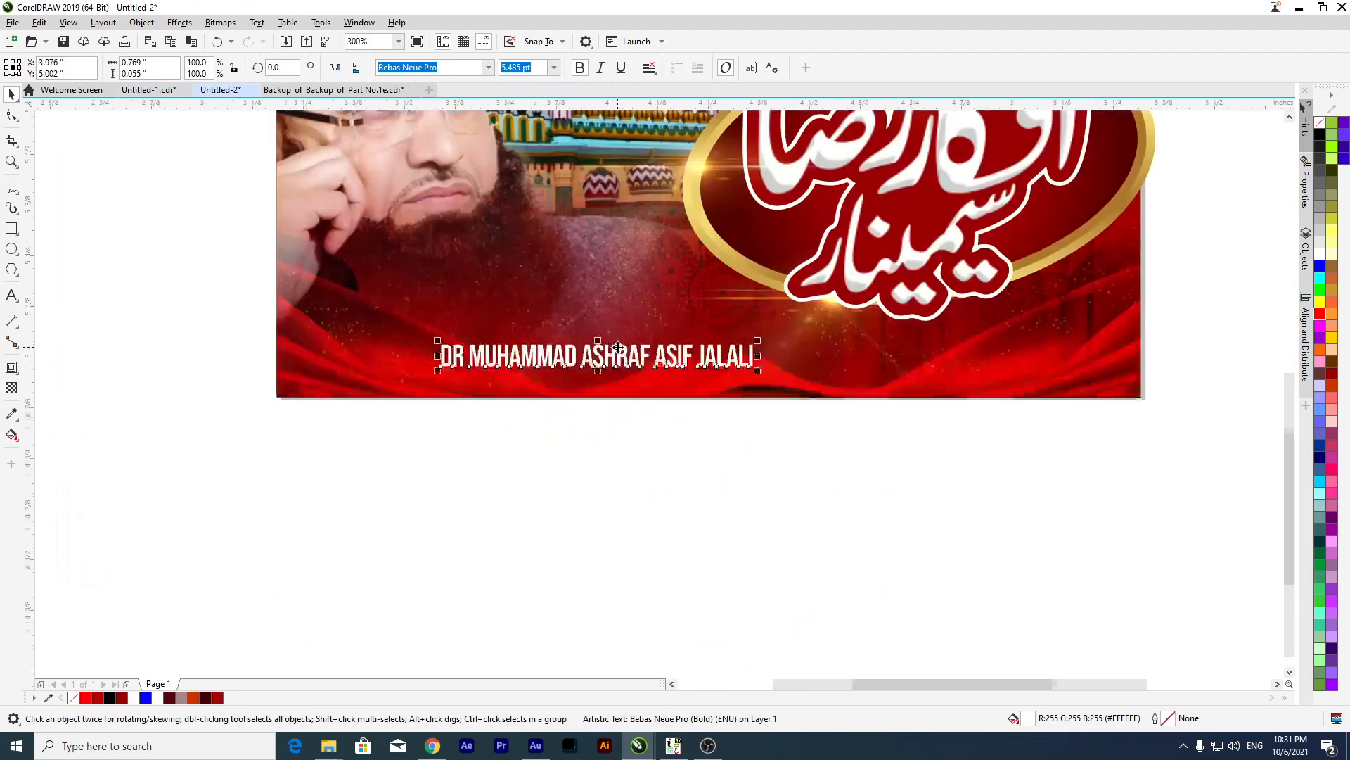
Enlarge the speaker-name text to about 6.69 pt, shift it towards the banner's edge on the portrait side and fill it pale yellow.
{"action": "scroll", "coordinate": [618, 347], "scroll_direction": "up", "scroll_amount": 2}
{"action": "left_click_drag", "start_coordinate": [261, 392], "coordinate": [191, 398]}
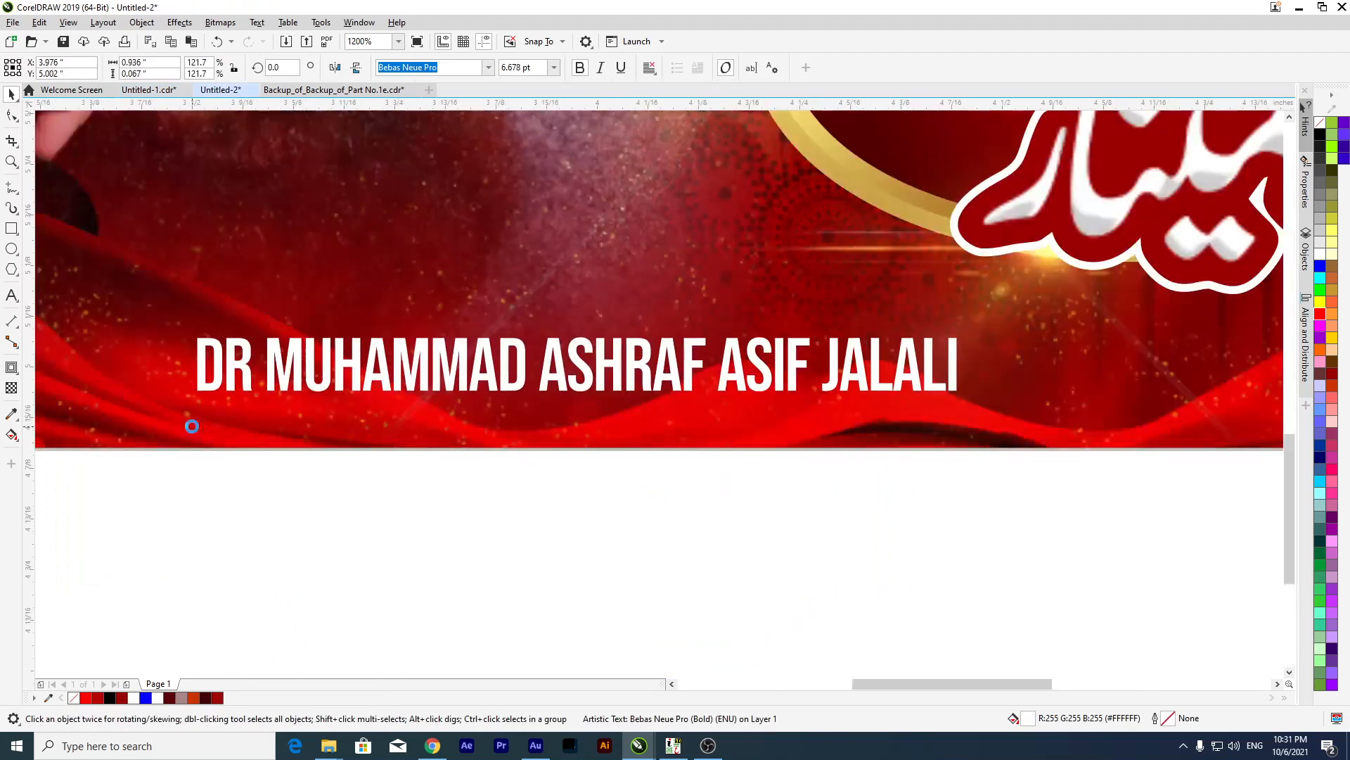
{"action": "left_click_drag", "start_coordinate": [653, 367], "coordinate": [616, 365]}
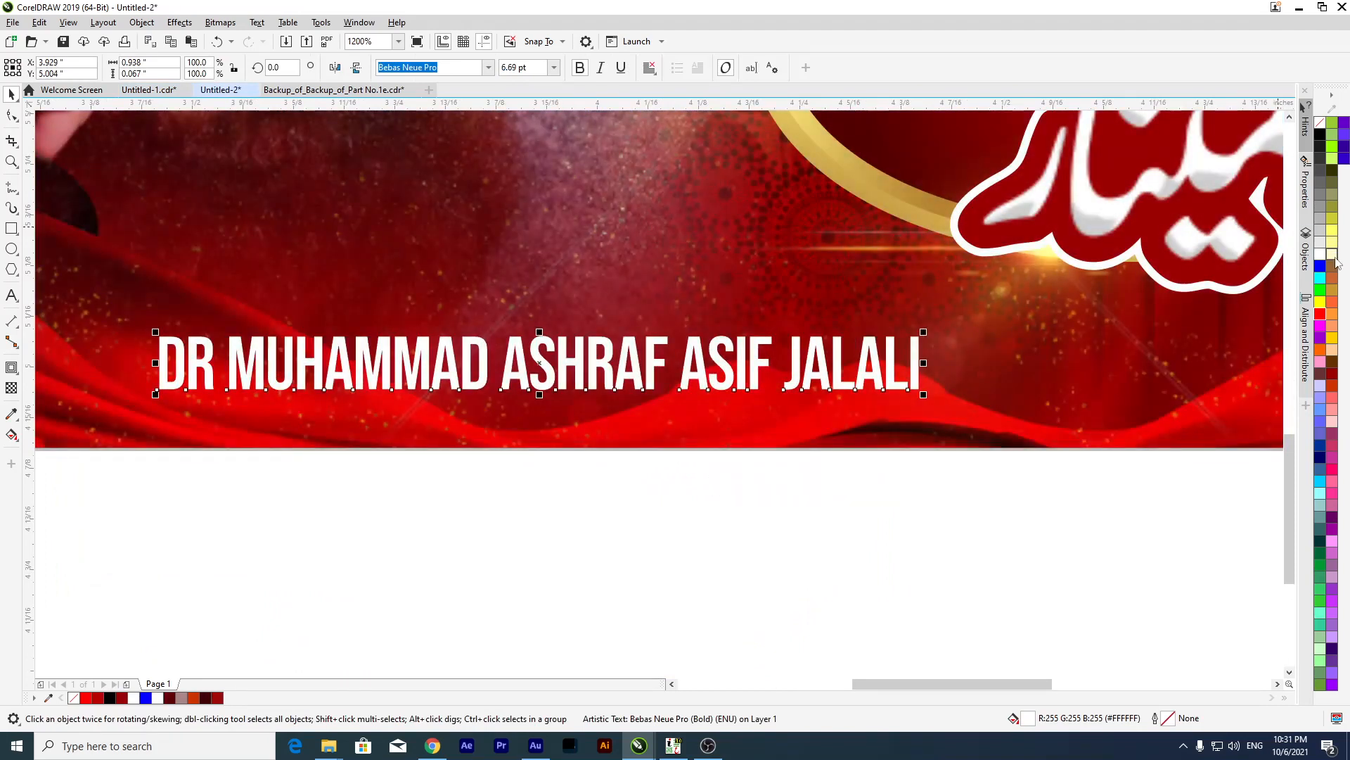
{"action": "left_click_drag", "start_coordinate": [694, 344], "coordinate": [591, 348]}
{"action": "scroll", "coordinate": [570, 343], "scroll_direction": "down", "scroll_amount": 2}
{"action": "scroll", "coordinate": [523, 354], "scroll_direction": "up", "scroll_amount": 2}
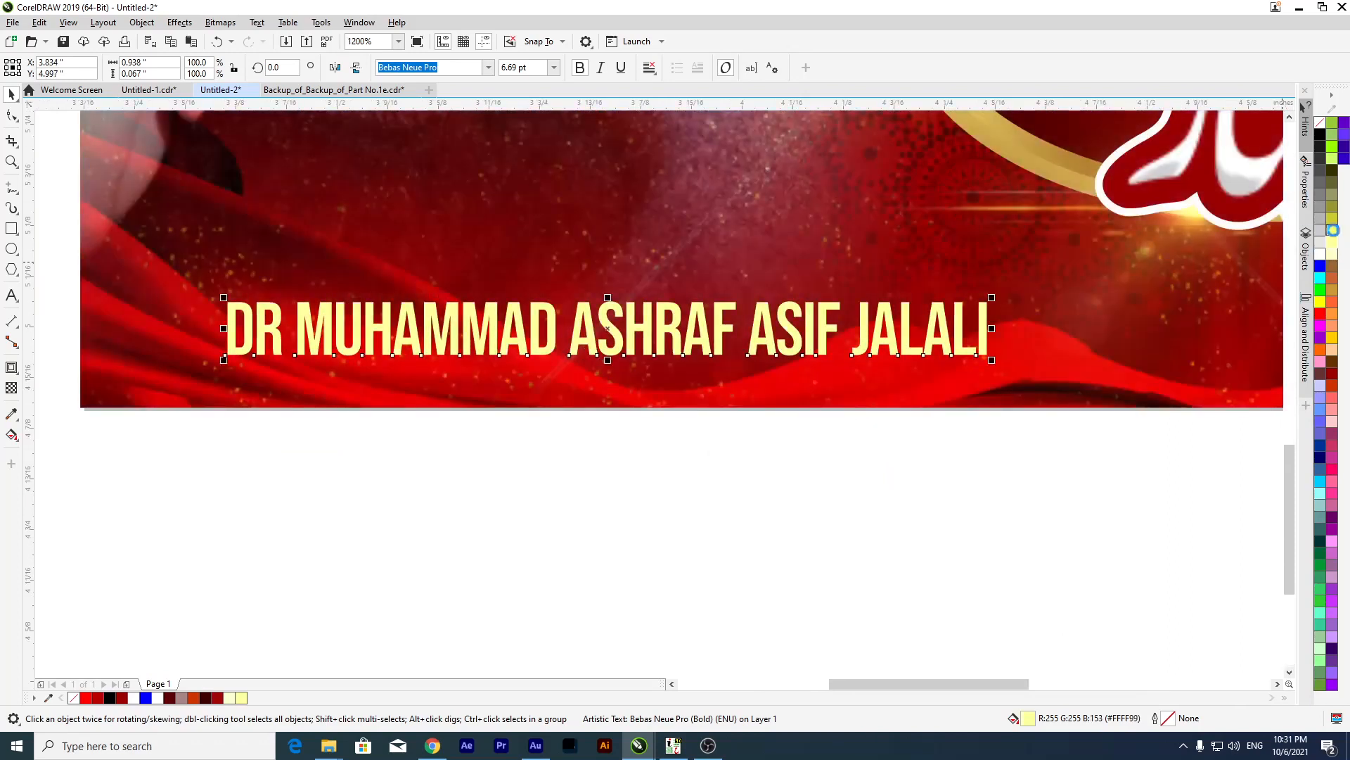
Remove the speaker-name text from the red banner.
{"action": "scroll", "coordinate": [750, 312], "scroll_direction": "down", "scroll_amount": 1}
{"action": "left_click_drag", "start_coordinate": [707, 348], "coordinate": [585, 473]}
{"action": "scroll", "coordinate": [633, 337], "scroll_direction": "down", "scroll_amount": 1}
{"action": "scroll", "coordinate": [660, 309], "scroll_direction": "up", "scroll_amount": 1}
{"action": "key", "text": "Delete"}
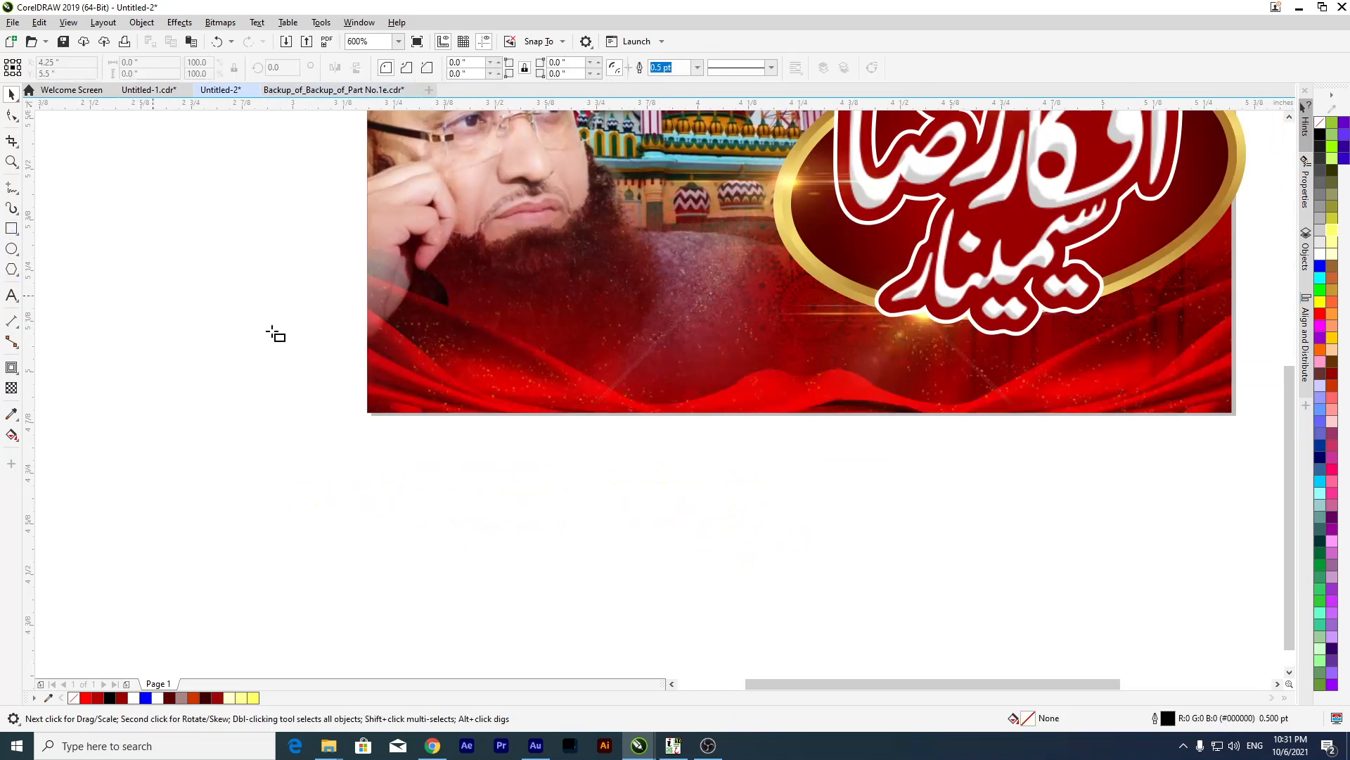
Draw a rectangle about 1.064 by 0.12 inches, place it below the banner and fill it red (#FF0000).
{"action": "left_click_drag", "start_coordinate": [468, 341], "coordinate": [900, 391]}
{"action": "left_click", "coordinate": [12, 93]}
{"action": "left_click_drag", "start_coordinate": [626, 389], "coordinate": [579, 482]}
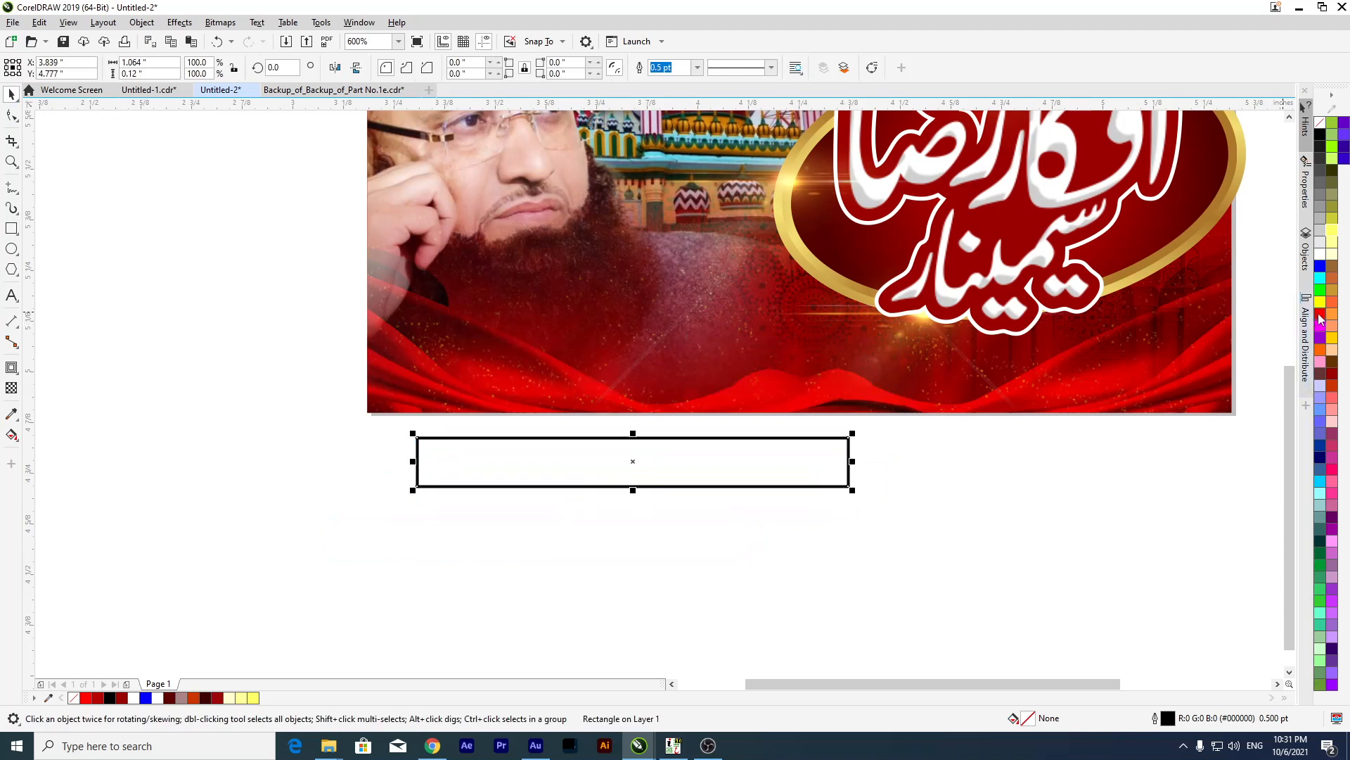
{"action": "left_click", "coordinate": [1320, 314]}
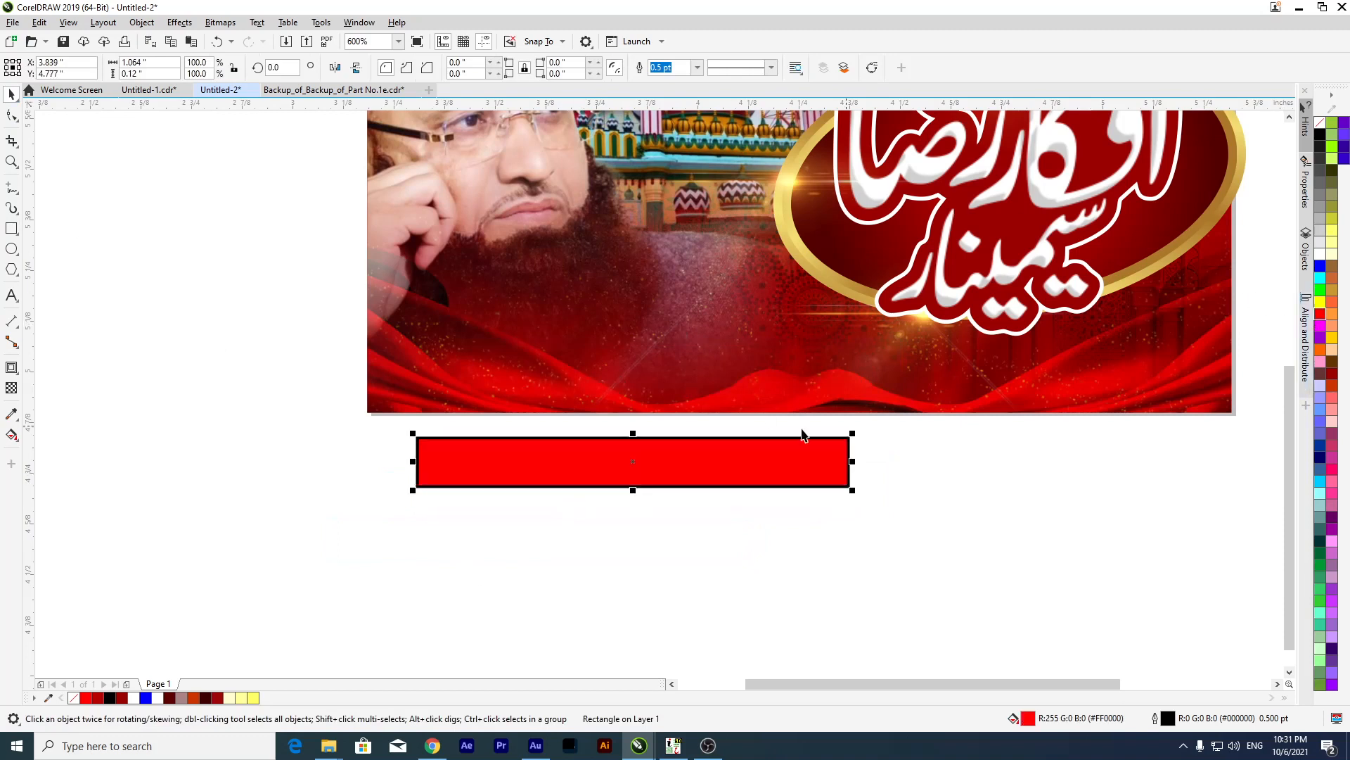
Duplicate the red rectangle, remove the copy's outline and place the copy near the banner's lower edge.
{"action": "left_click", "coordinate": [348, 453]}
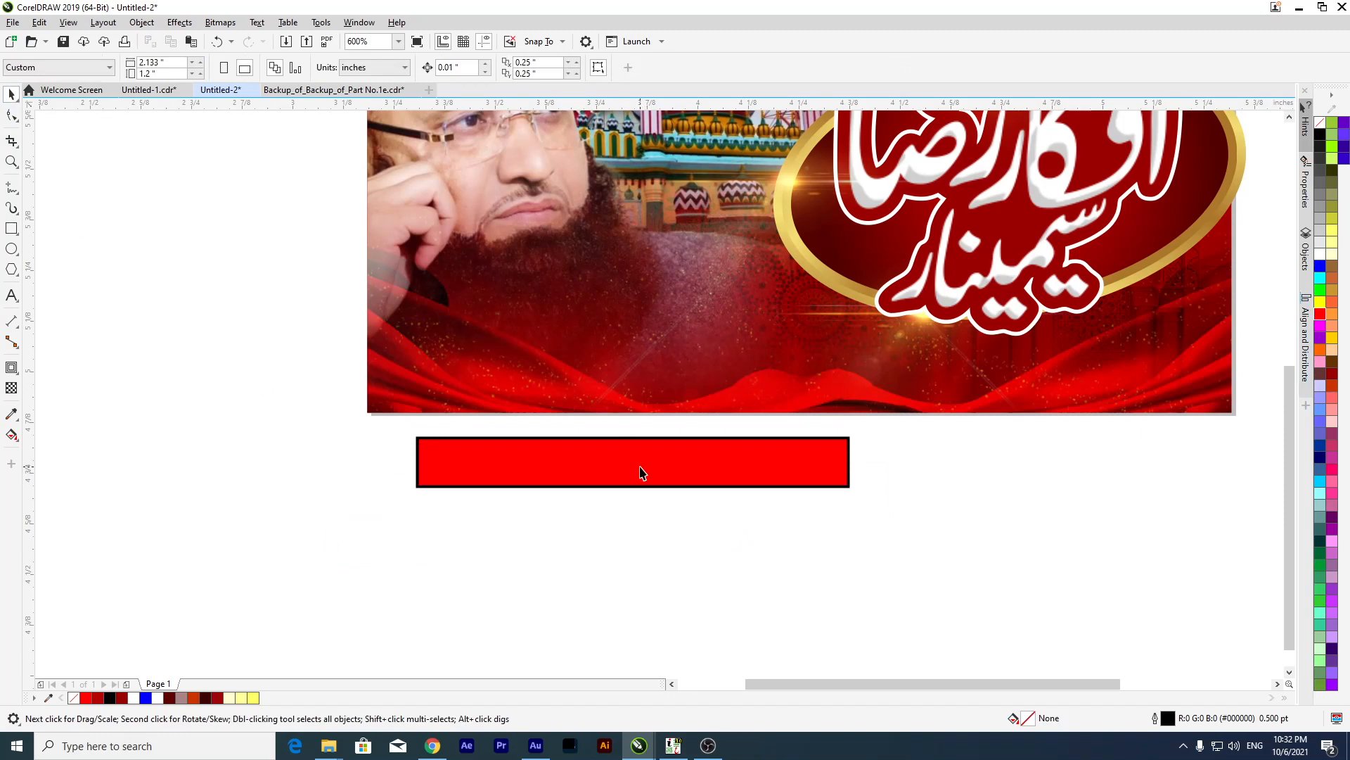
{"action": "left_click", "coordinate": [640, 477]}
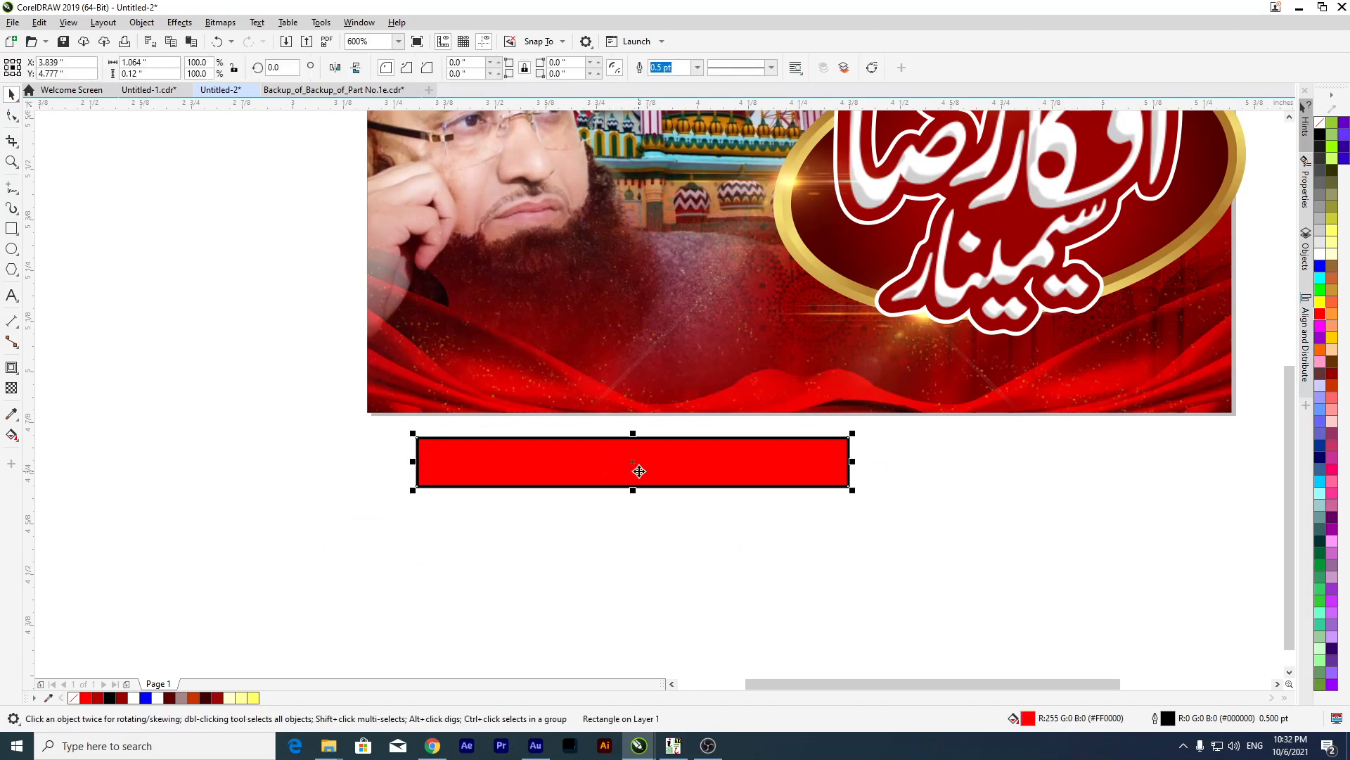
{"action": "left_click_drag", "start_coordinate": [633, 450], "coordinate": [637, 512]}
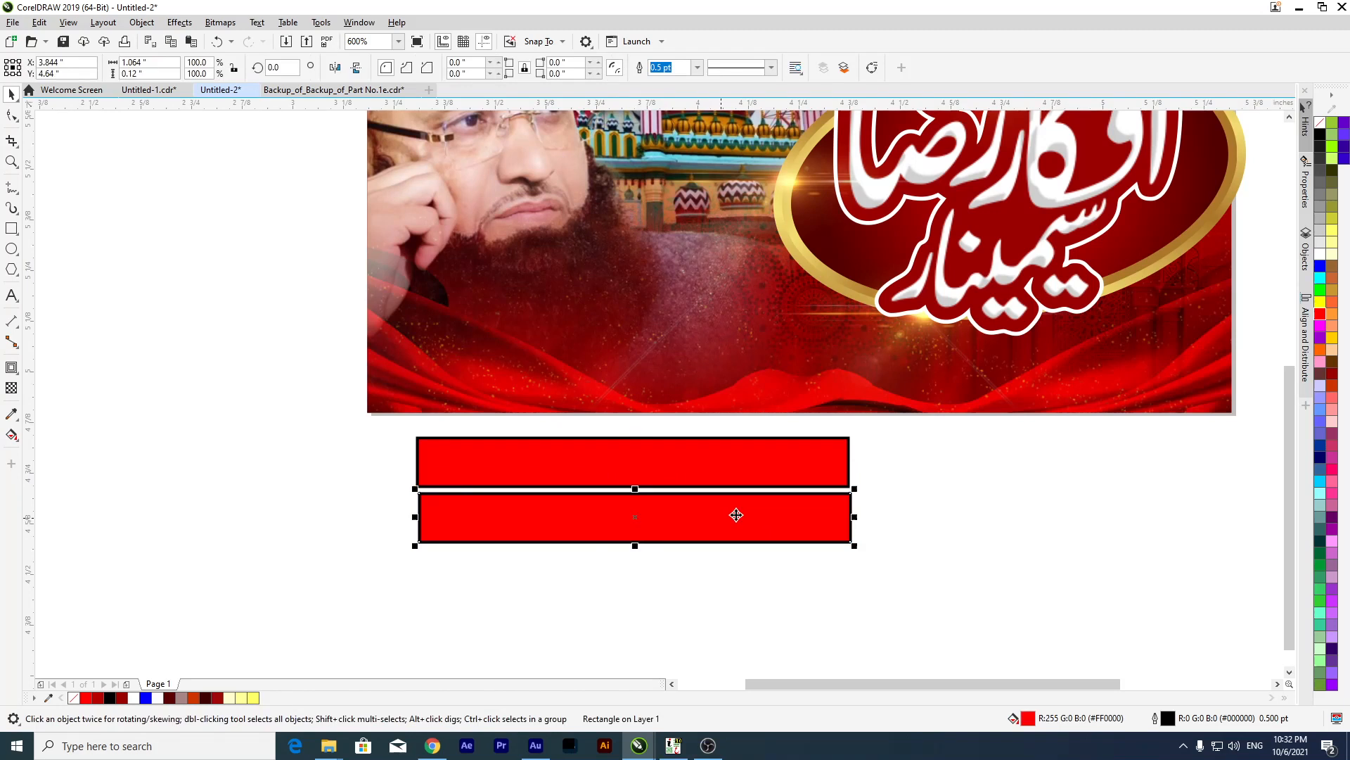
{"action": "right_click", "coordinate": [1319, 127]}
{"action": "left_click_drag", "start_coordinate": [681, 498], "coordinate": [676, 358]}
{"action": "left_click_drag", "start_coordinate": [651, 465], "coordinate": [658, 501]}
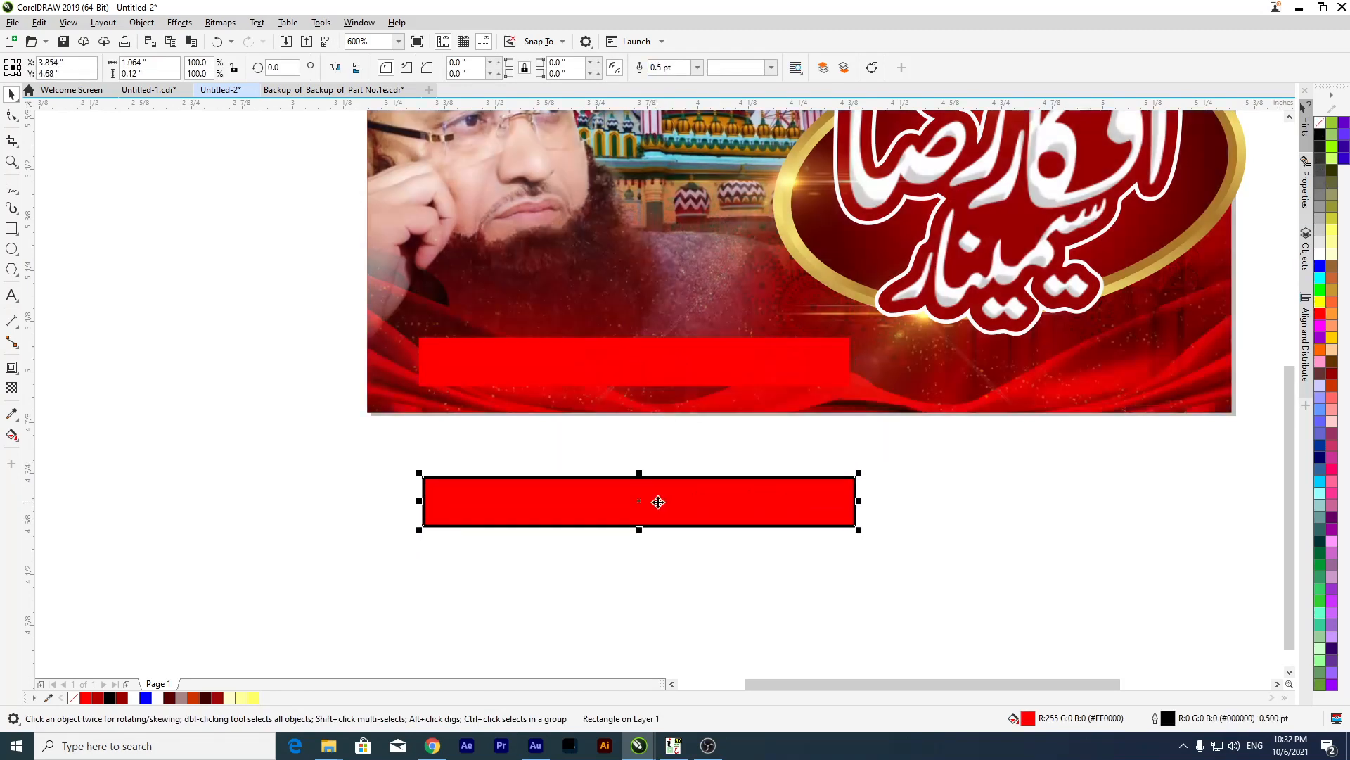
Convert the outline of the rectangle below the banner to an object and delete its separated red fill rectangle.
{"action": "key", "text": "ctrl+shift+q"}
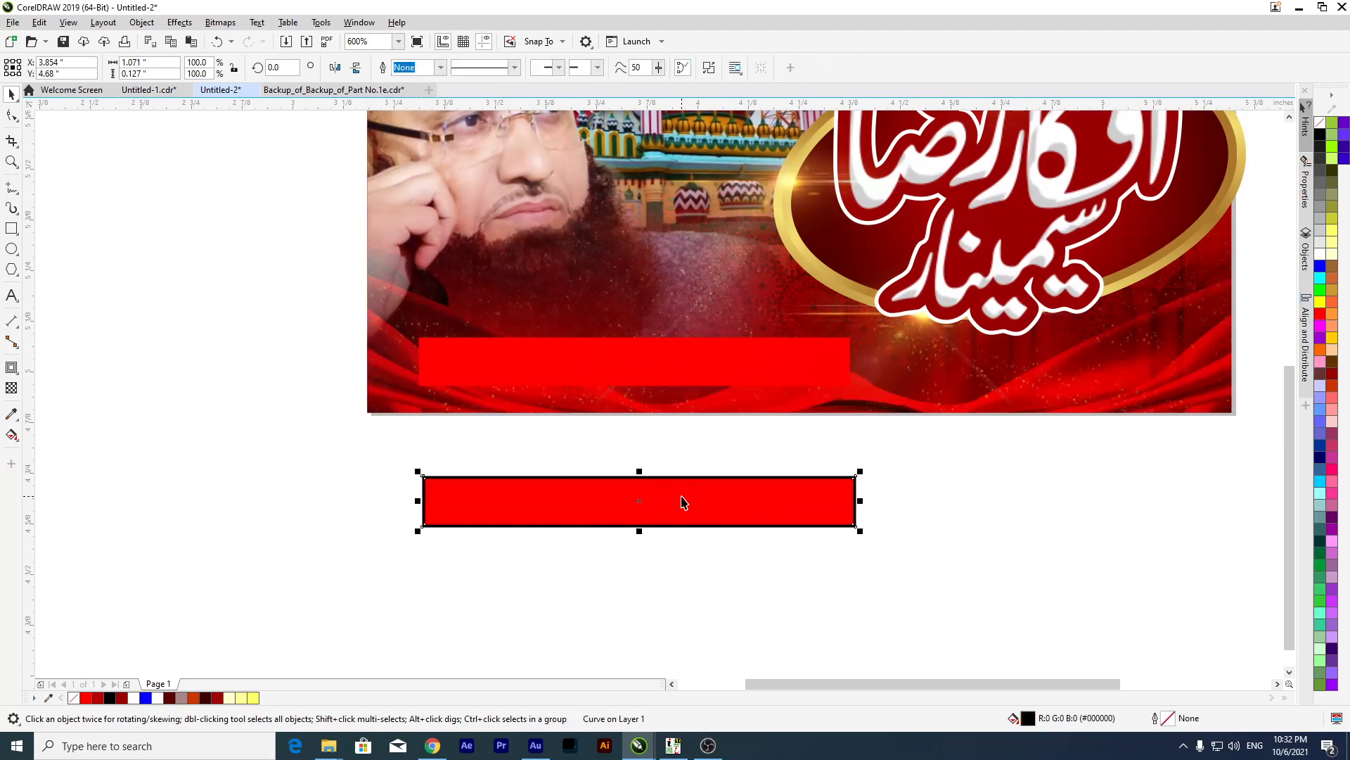
{"action": "left_click_drag", "start_coordinate": [606, 512], "coordinate": [667, 576]}
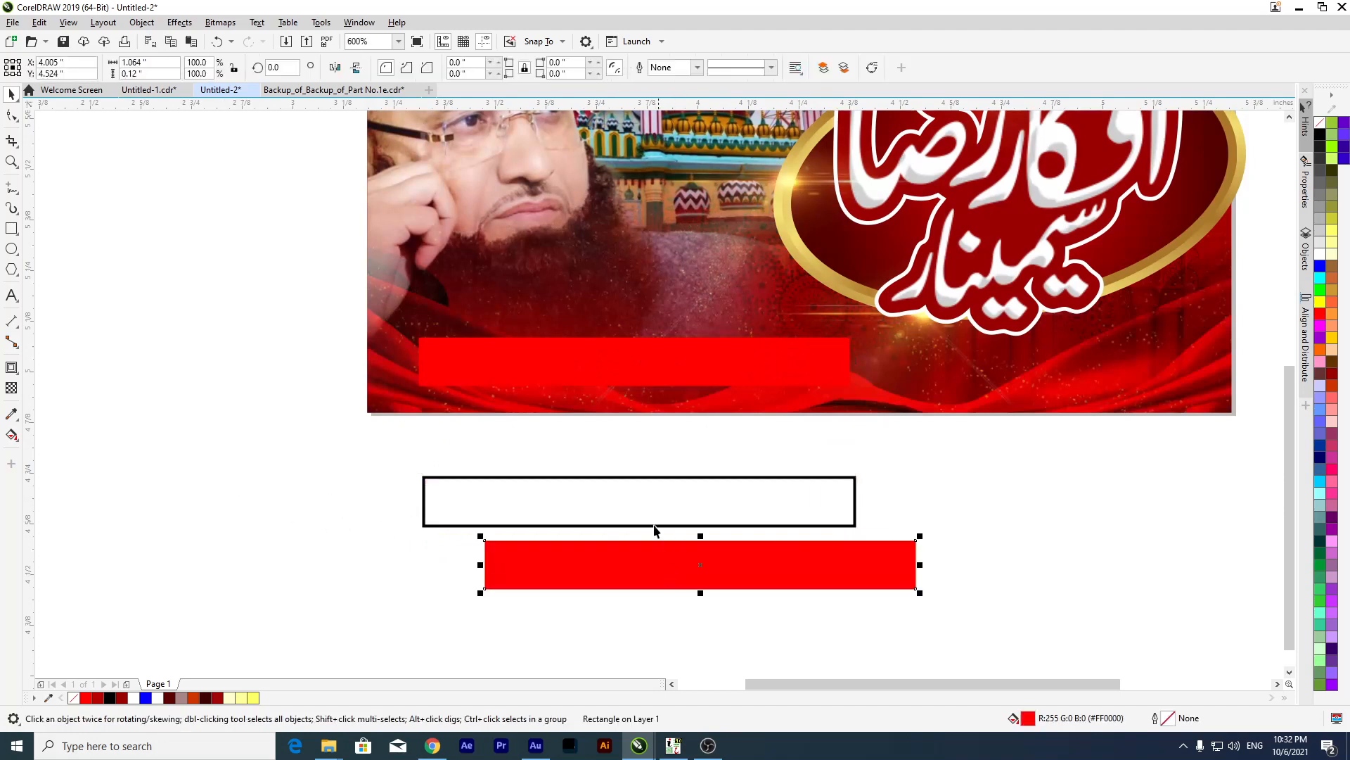
{"action": "key", "text": "Delete"}
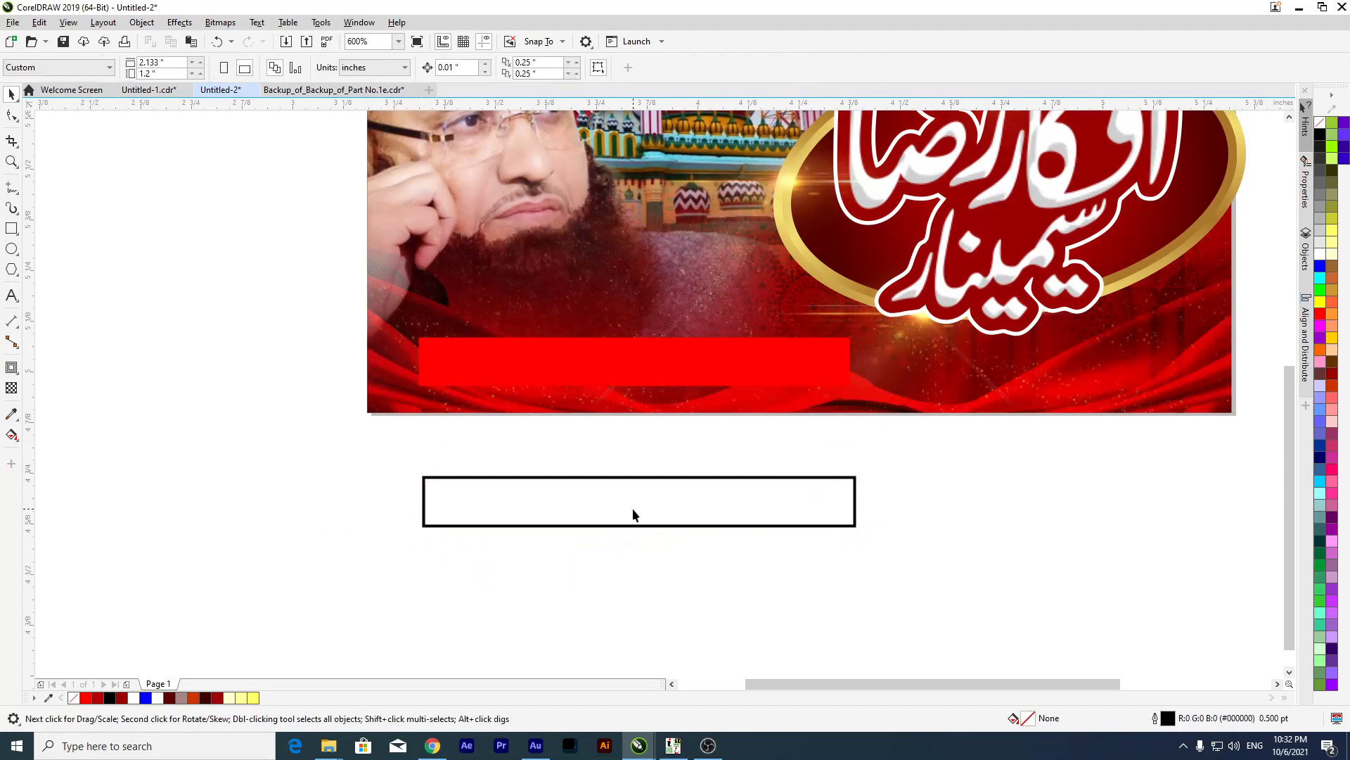
Copy the gold gradient ellipse from the Untitled-1 design into Untitled-2 and move it beside the banner.
{"action": "left_click", "coordinate": [607, 479]}
{"action": "left_click", "coordinate": [149, 90]}
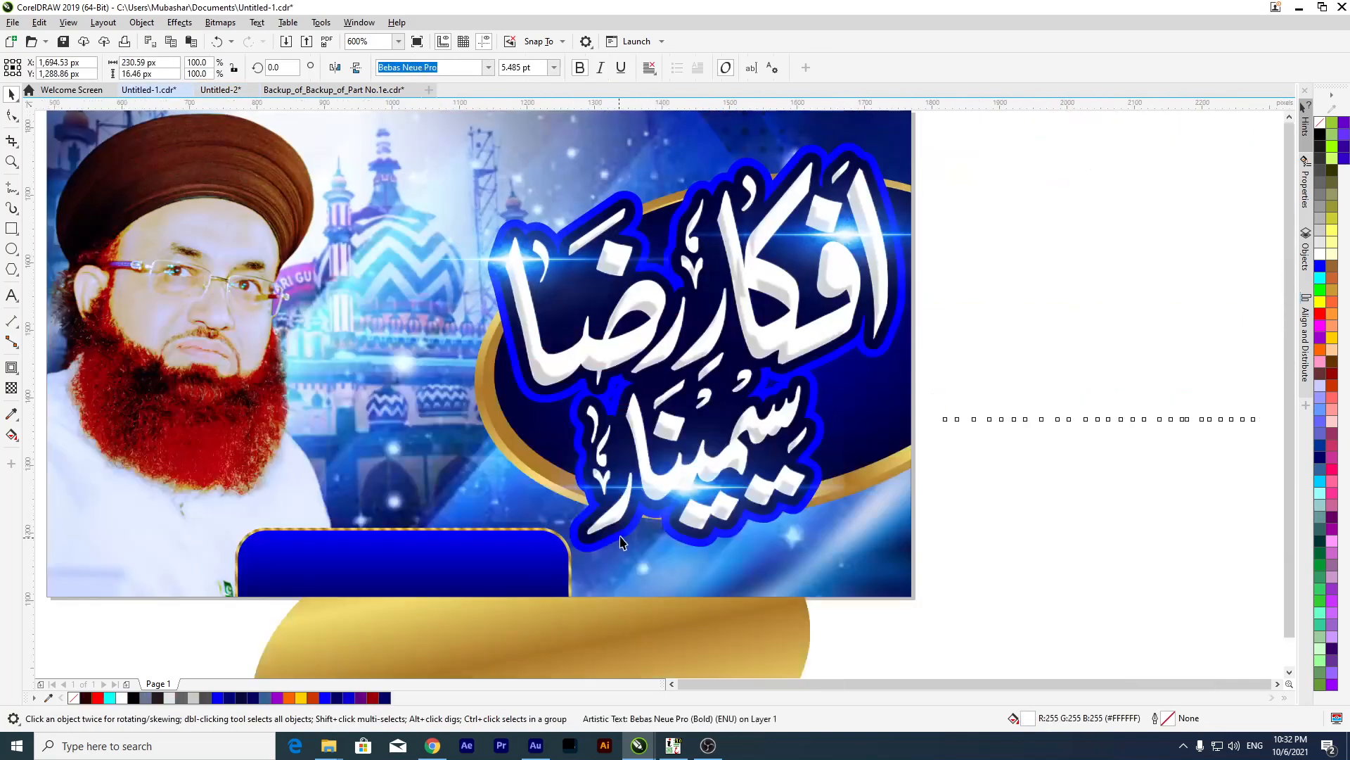
{"action": "scroll", "coordinate": [619, 543], "scroll_direction": "down", "scroll_amount": 4}
{"action": "scroll", "coordinate": [521, 572], "scroll_direction": "up", "scroll_amount": 4}
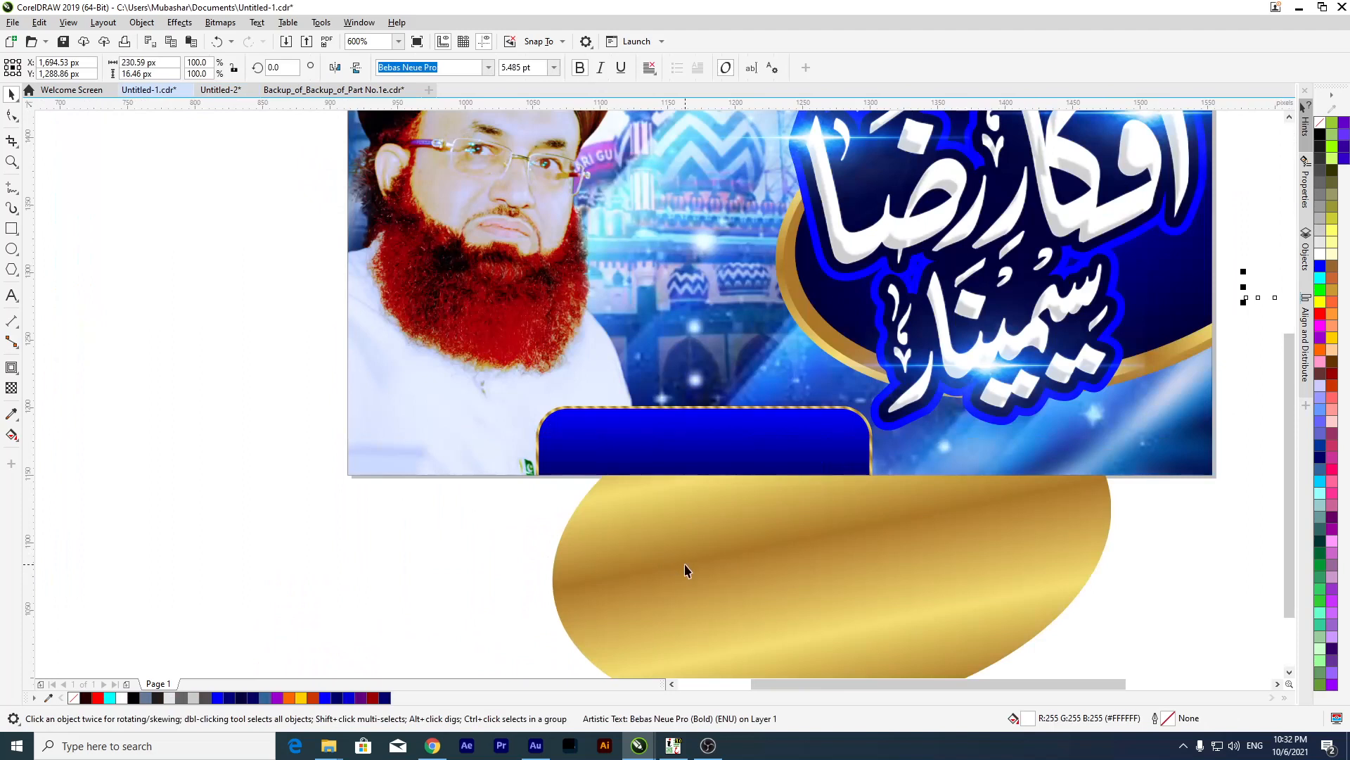
{"action": "left_click_drag", "start_coordinate": [714, 605], "coordinate": [464, 537]}
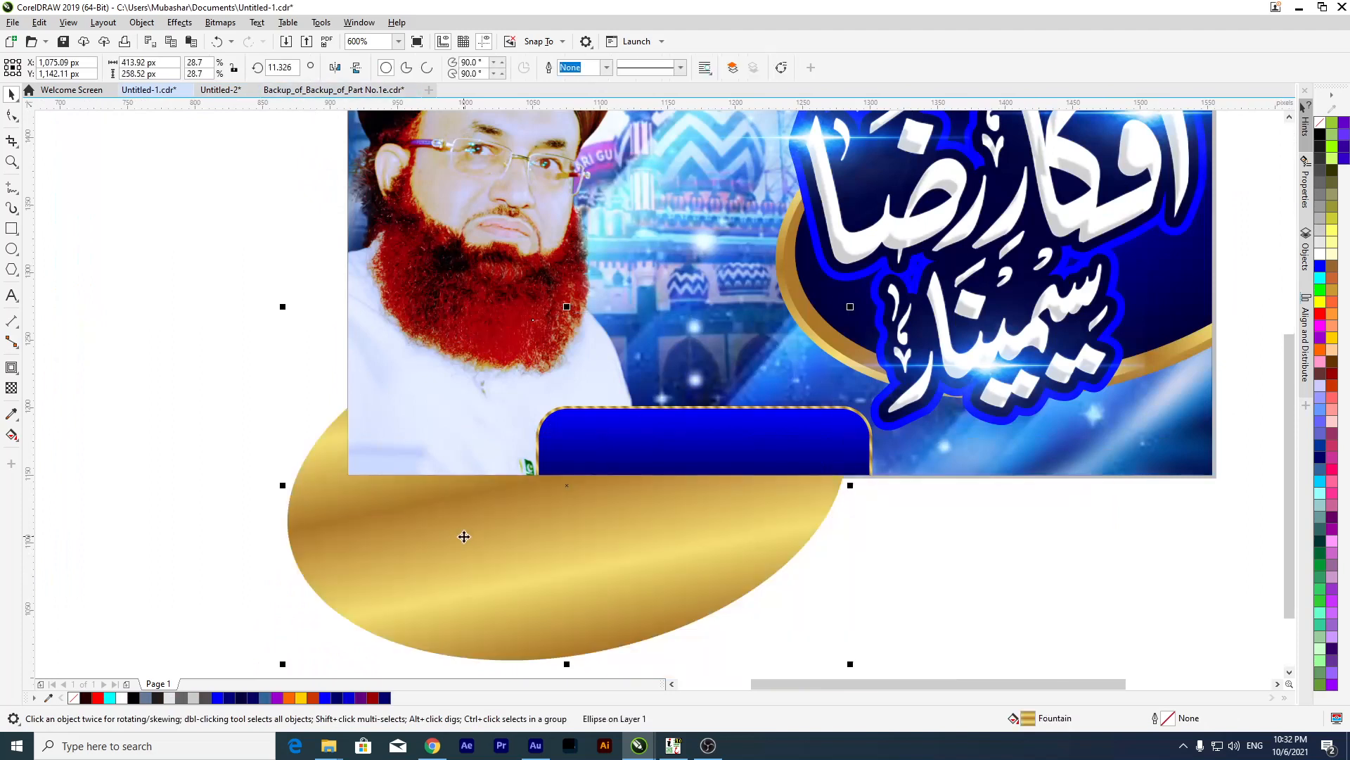
{"action": "left_click", "coordinate": [221, 90]}
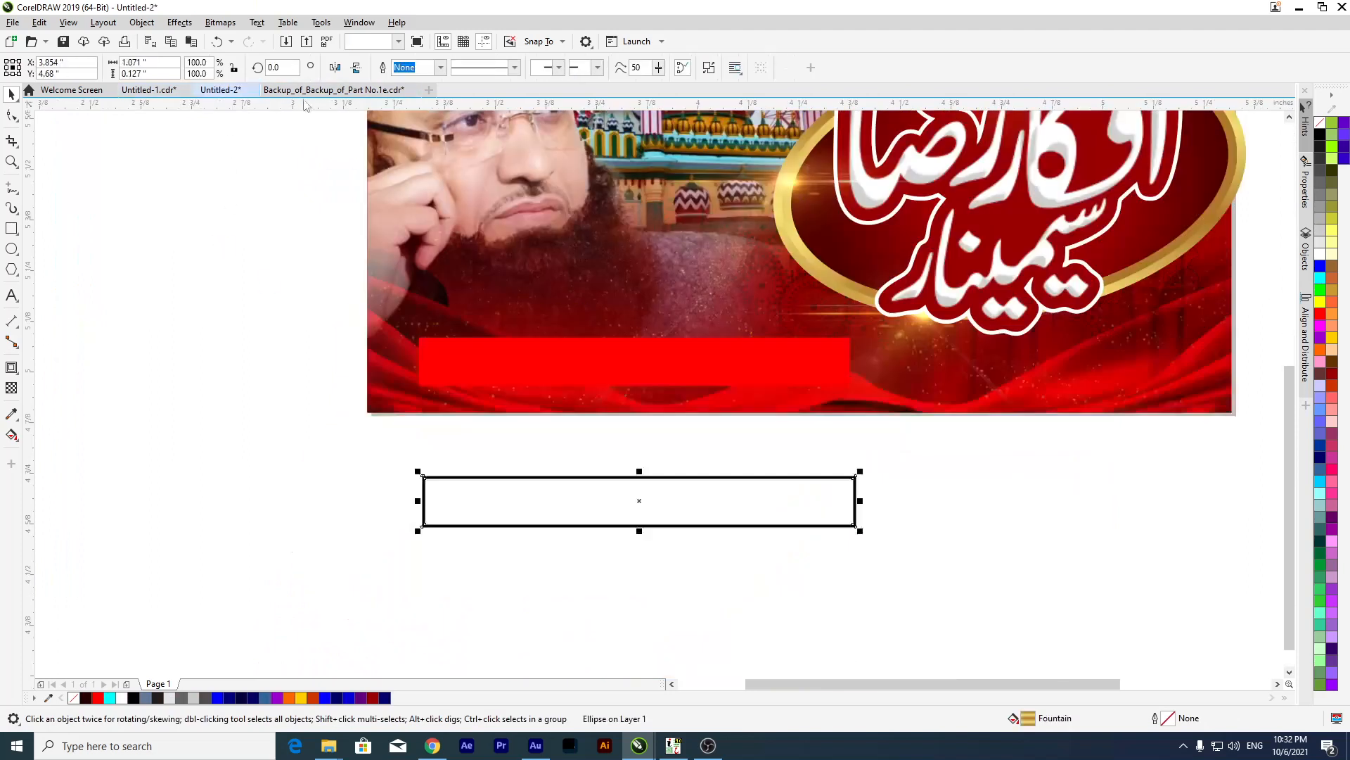
{"action": "key", "text": "ctrl+v"}
{"action": "key", "text": "F4"}
{"action": "left_click_drag", "start_coordinate": [534, 469], "coordinate": [227, 401]}
{"action": "scroll", "coordinate": [495, 297], "scroll_direction": "down", "scroll_amount": 2}
{"action": "scroll", "coordinate": [533, 284], "scroll_direction": "down", "scroll_amount": 1}
{"action": "scroll", "coordinate": [404, 408], "scroll_direction": "up", "scroll_amount": 2}
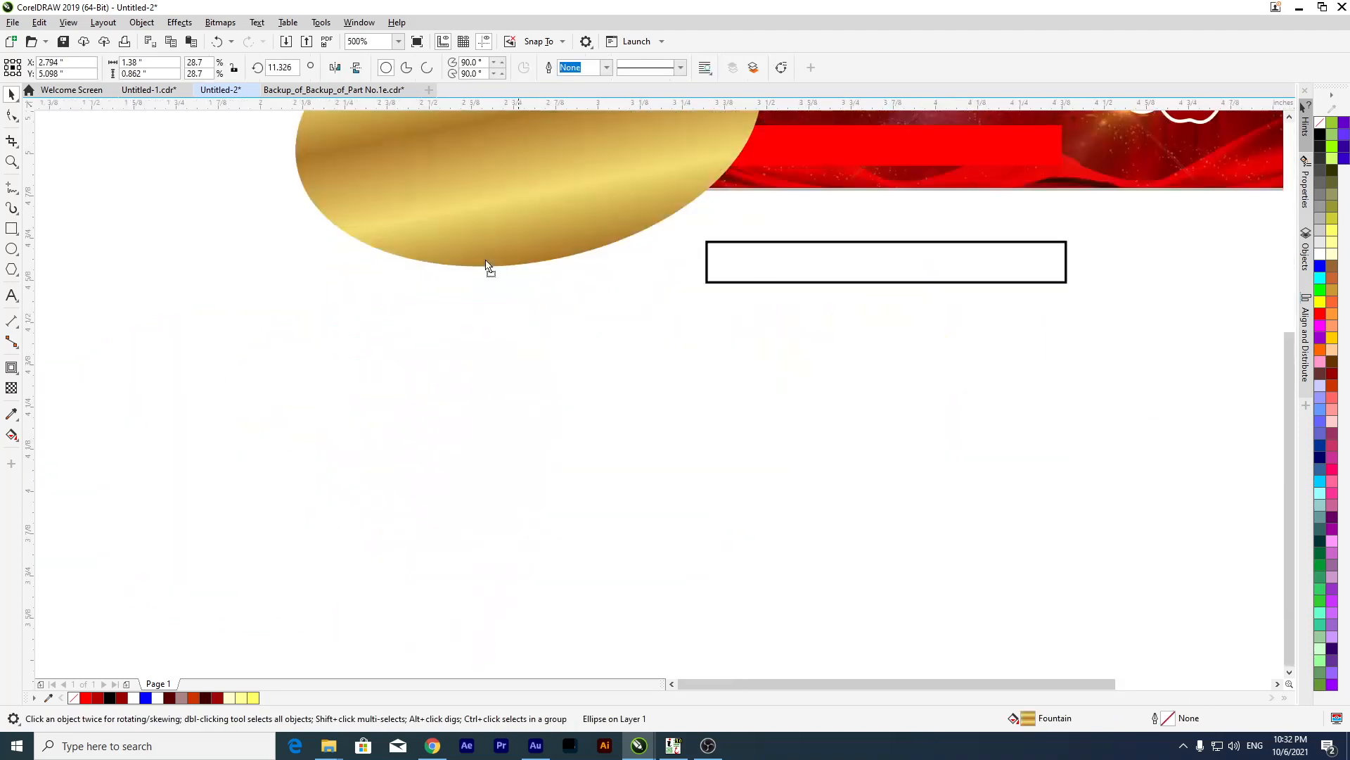
Copy the ellipse's gold fountain fill onto the rectangular frame below the banner and delete the ellipse.
{"action": "left_click_drag", "start_coordinate": [519, 205], "coordinate": [366, 467]}
{"action": "scroll", "coordinate": [639, 411], "scroll_direction": "down", "scroll_amount": 1}
{"action": "left_click_drag", "start_coordinate": [571, 421], "coordinate": [581, 360]}
{"action": "scroll", "coordinate": [765, 303], "scroll_direction": "up", "scroll_amount": 1}
{"action": "left_click_drag", "start_coordinate": [357, 391], "coordinate": [316, 380]}
{"action": "key", "text": "Delete"}
{"action": "scroll", "coordinate": [816, 446], "scroll_direction": "up", "scroll_amount": 2}
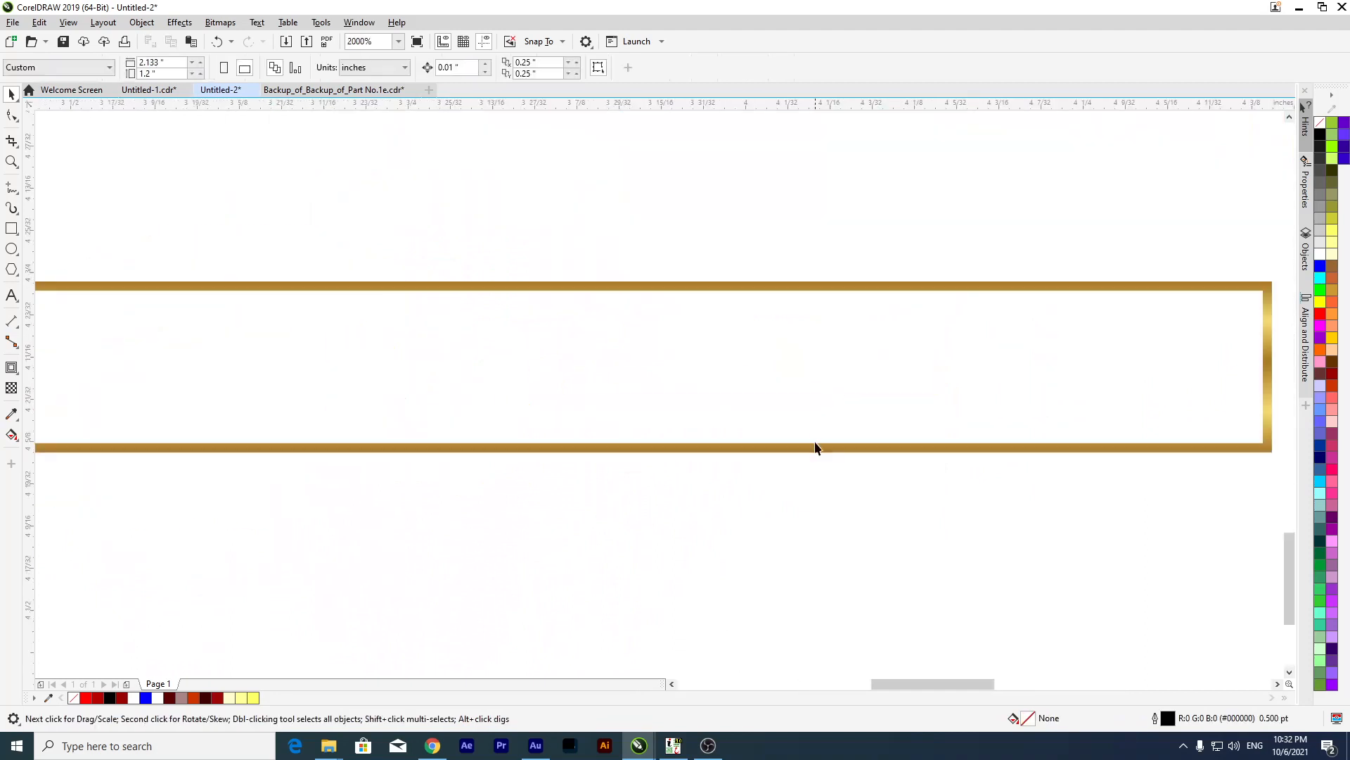
Shorten and reorient the gold frame's fountain fill so it runs along its length, and set the fill to Repeat.
{"action": "left_click", "coordinate": [820, 448]}
{"action": "key", "text": "g"}
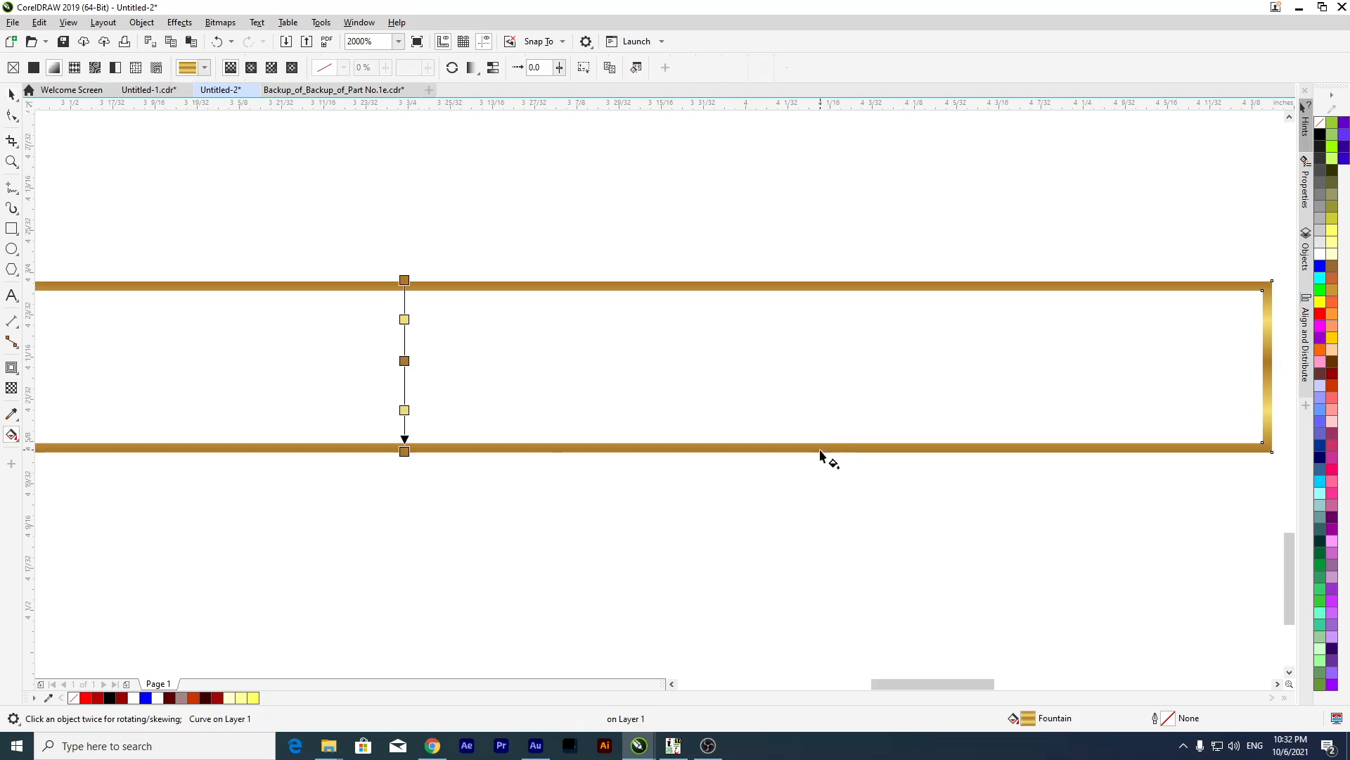
{"action": "scroll", "coordinate": [733, 392], "scroll_direction": "down", "scroll_amount": 2}
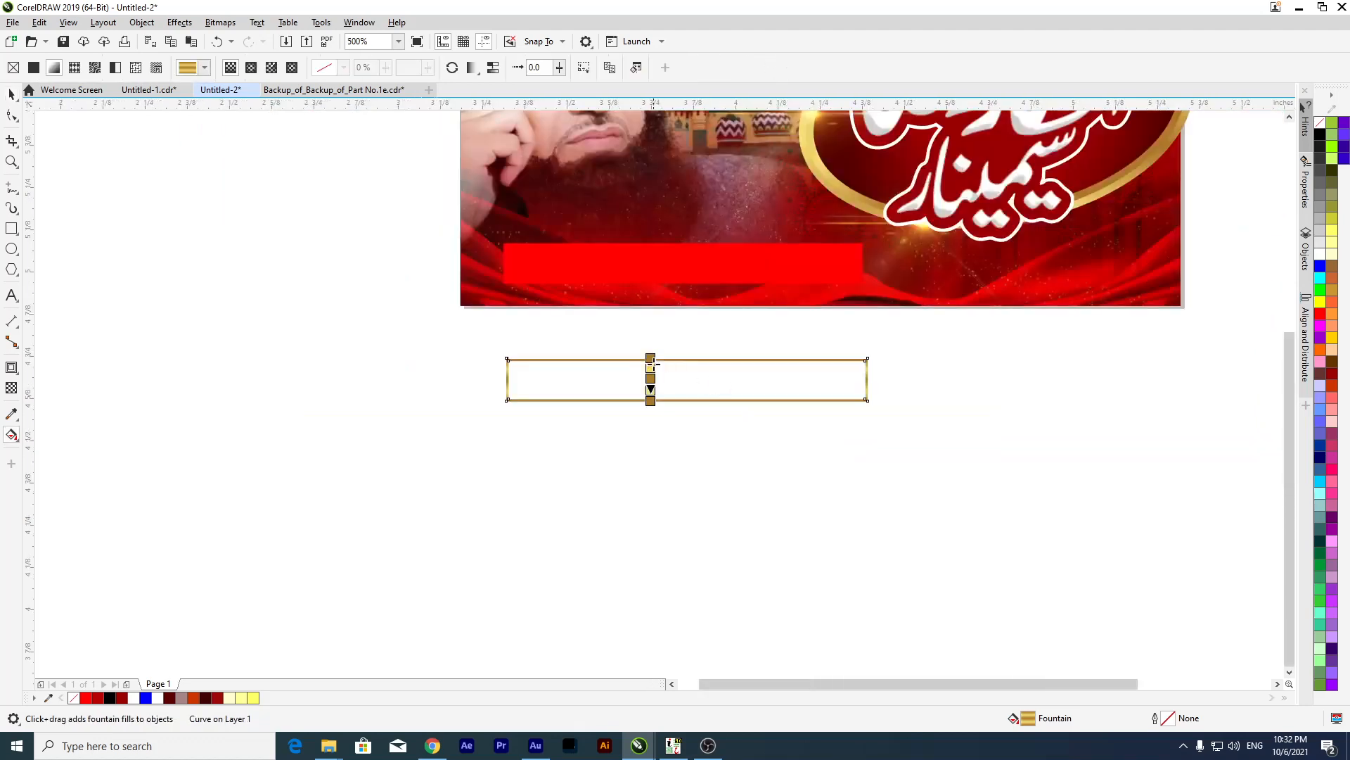
{"action": "left_click_drag", "start_coordinate": [650, 360], "coordinate": [709, 394]}
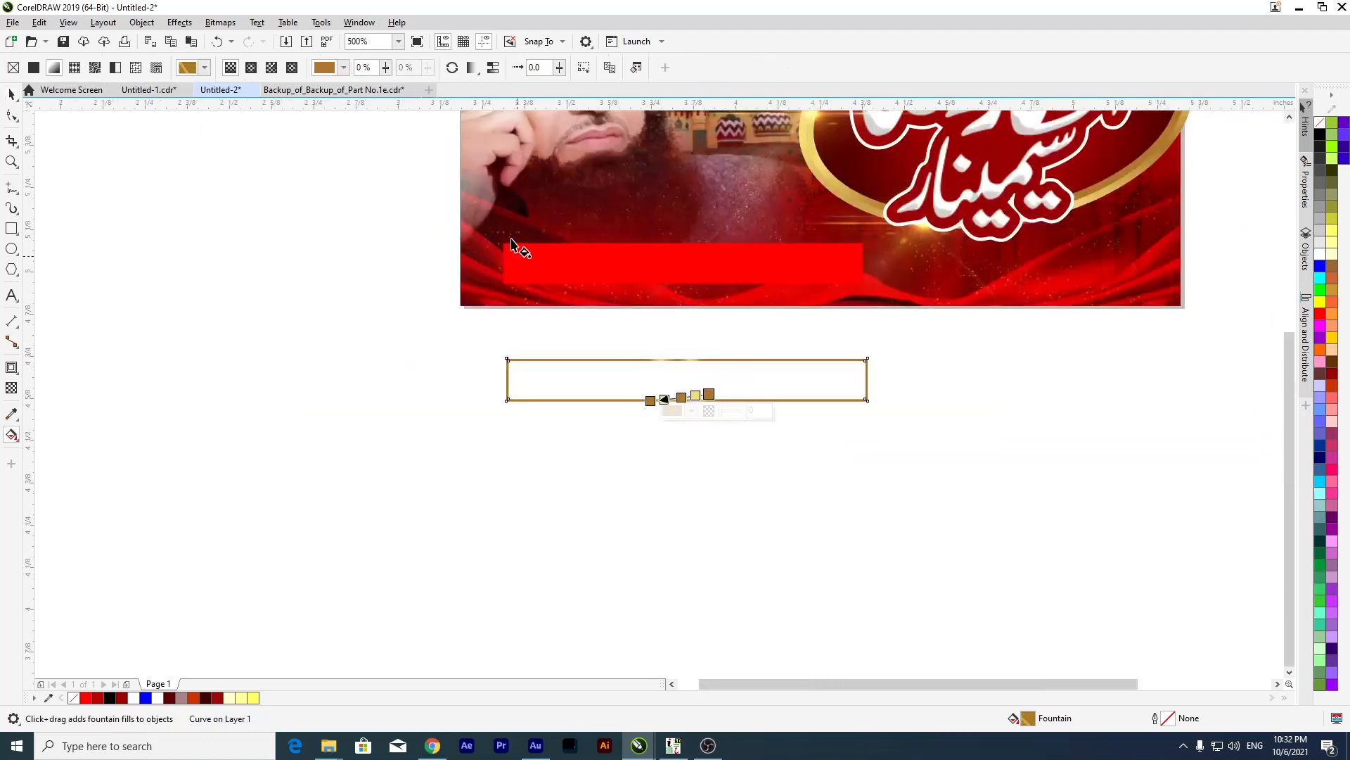
{"action": "left_click", "coordinate": [472, 67]}
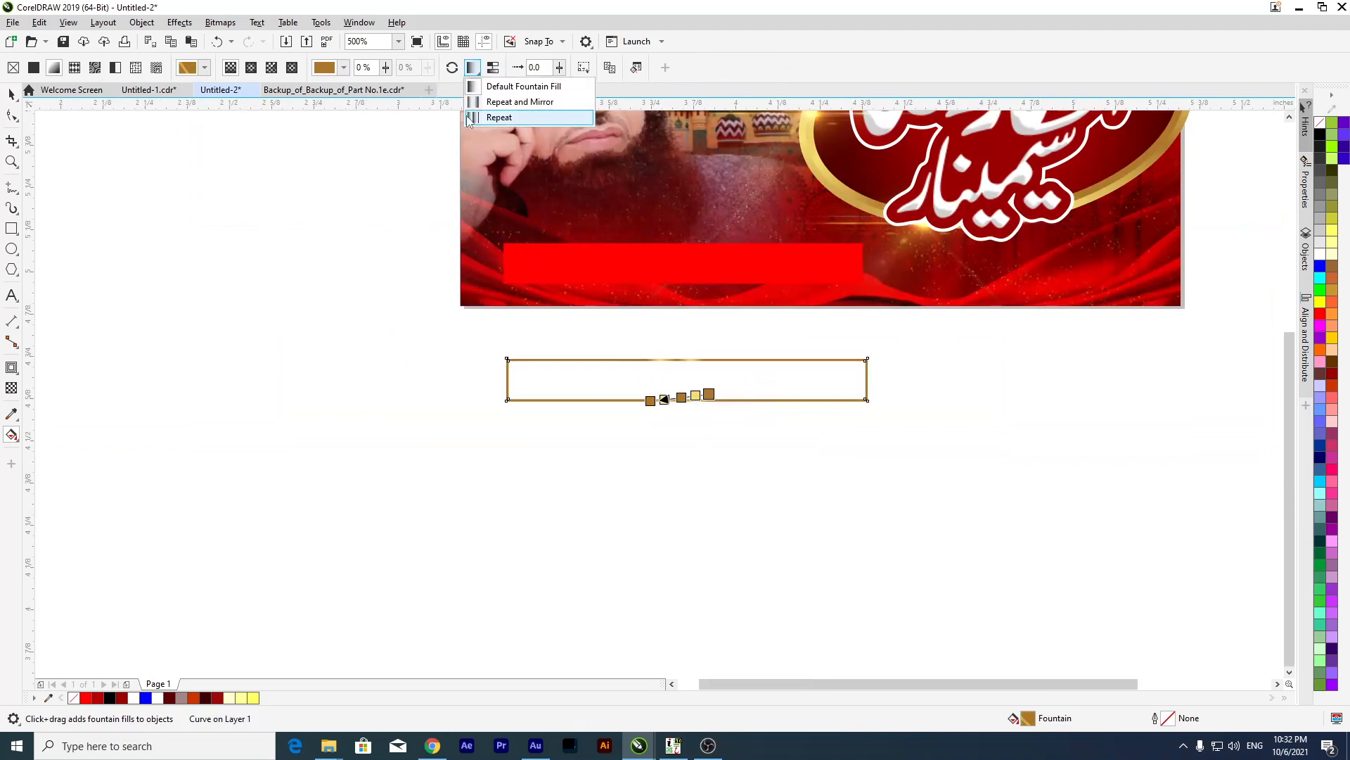
{"action": "left_click", "coordinate": [499, 117]}
{"action": "scroll", "coordinate": [698, 405], "scroll_direction": "up", "scroll_amount": 1}
{"action": "left_click", "coordinate": [10, 94]}
{"action": "left_click", "coordinate": [259, 362]}
{"action": "scroll", "coordinate": [514, 365], "scroll_direction": "down", "scroll_amount": 1}
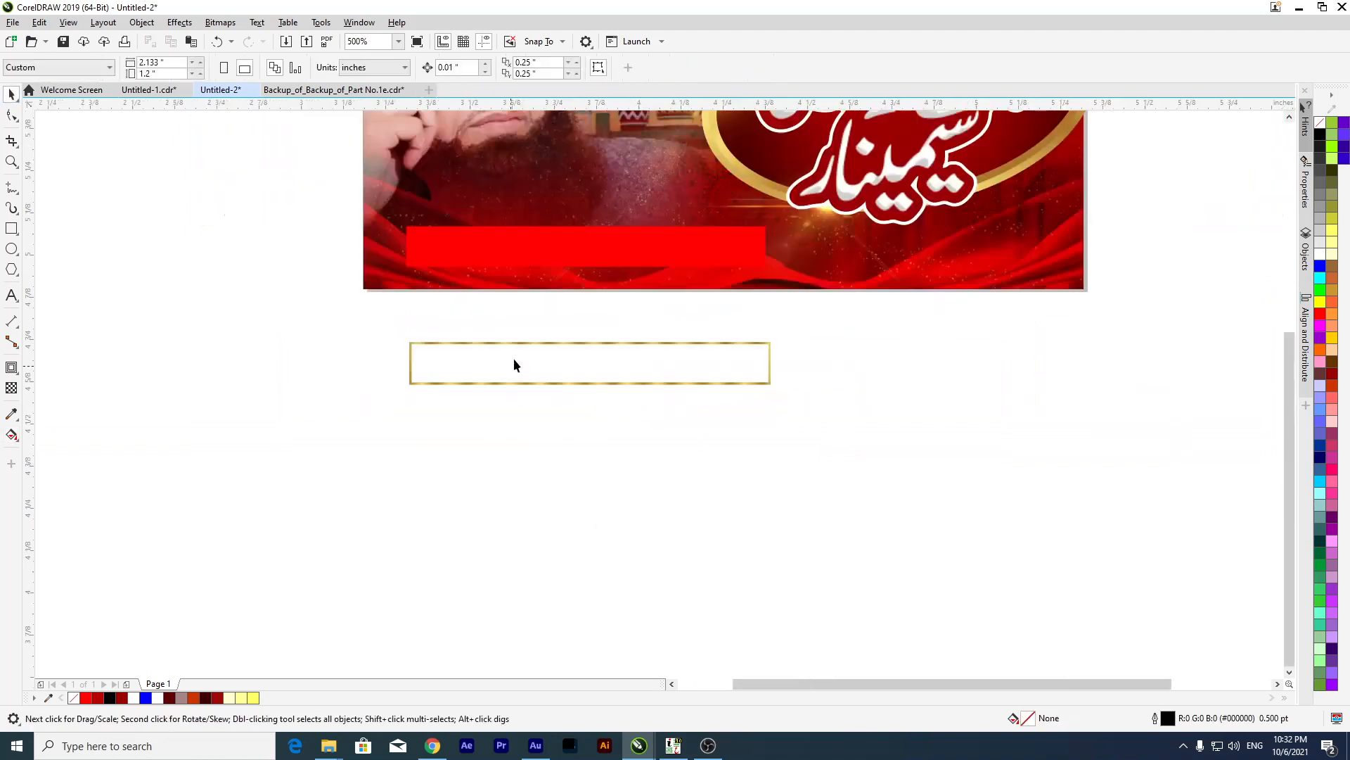
Center the gold frame on the red rectangle and move both together closer to the banner's lower edge.
{"action": "left_click", "coordinate": [562, 259]}
{"action": "left_click", "coordinate": [564, 342], "text": "shift"}
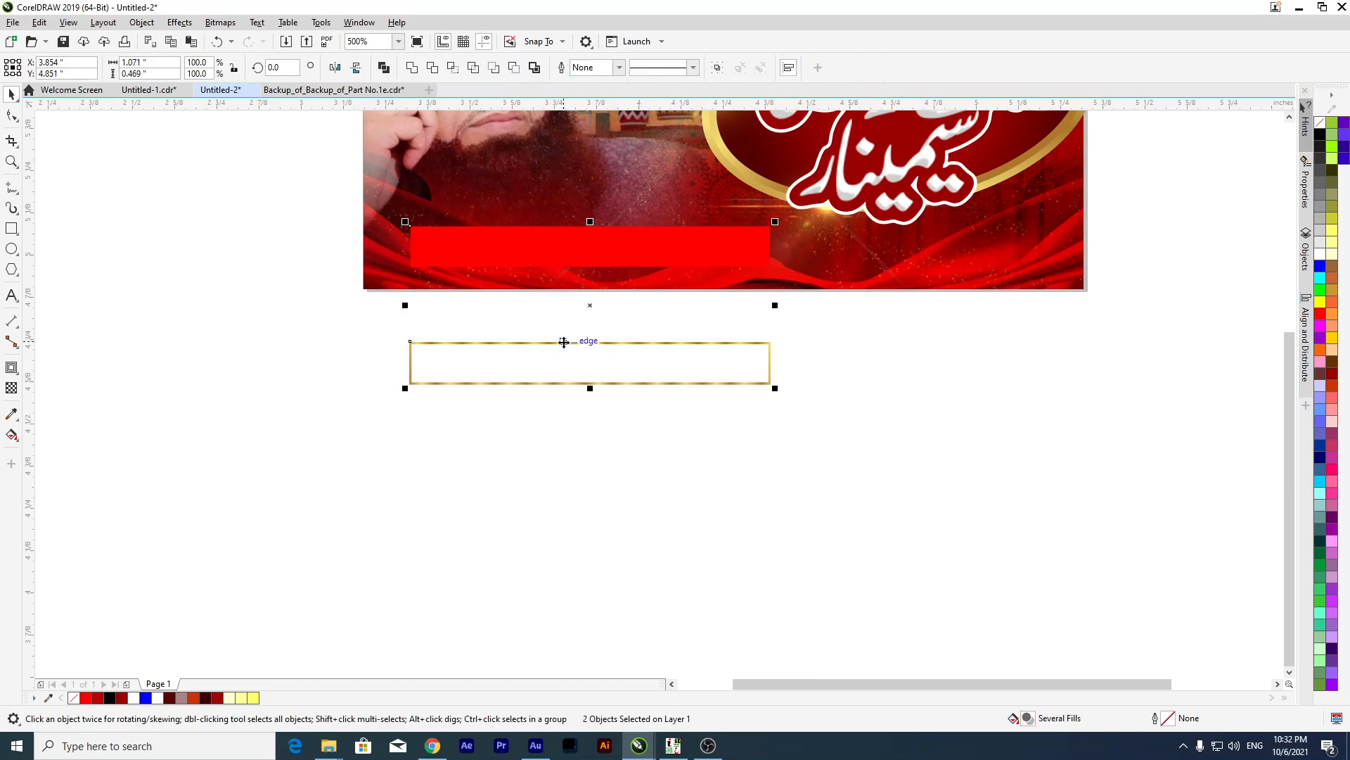
{"action": "key", "text": "c"}
{"action": "key", "text": "e"}
{"action": "left_click_drag", "start_coordinate": [707, 372], "coordinate": [707, 258]}
{"action": "scroll", "coordinate": [573, 244], "scroll_direction": "up", "scroll_amount": 4}
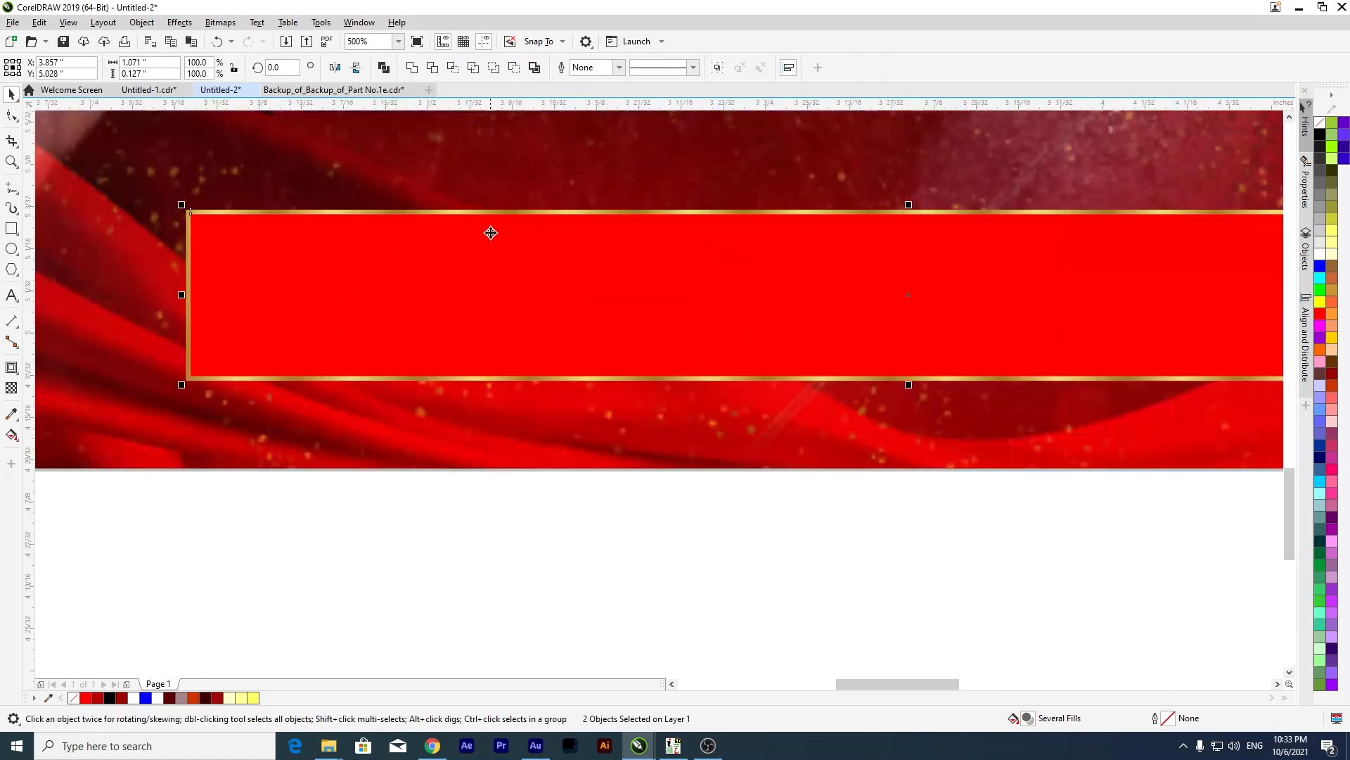
{"action": "scroll", "coordinate": [602, 408], "scroll_direction": "down", "scroll_amount": 4}
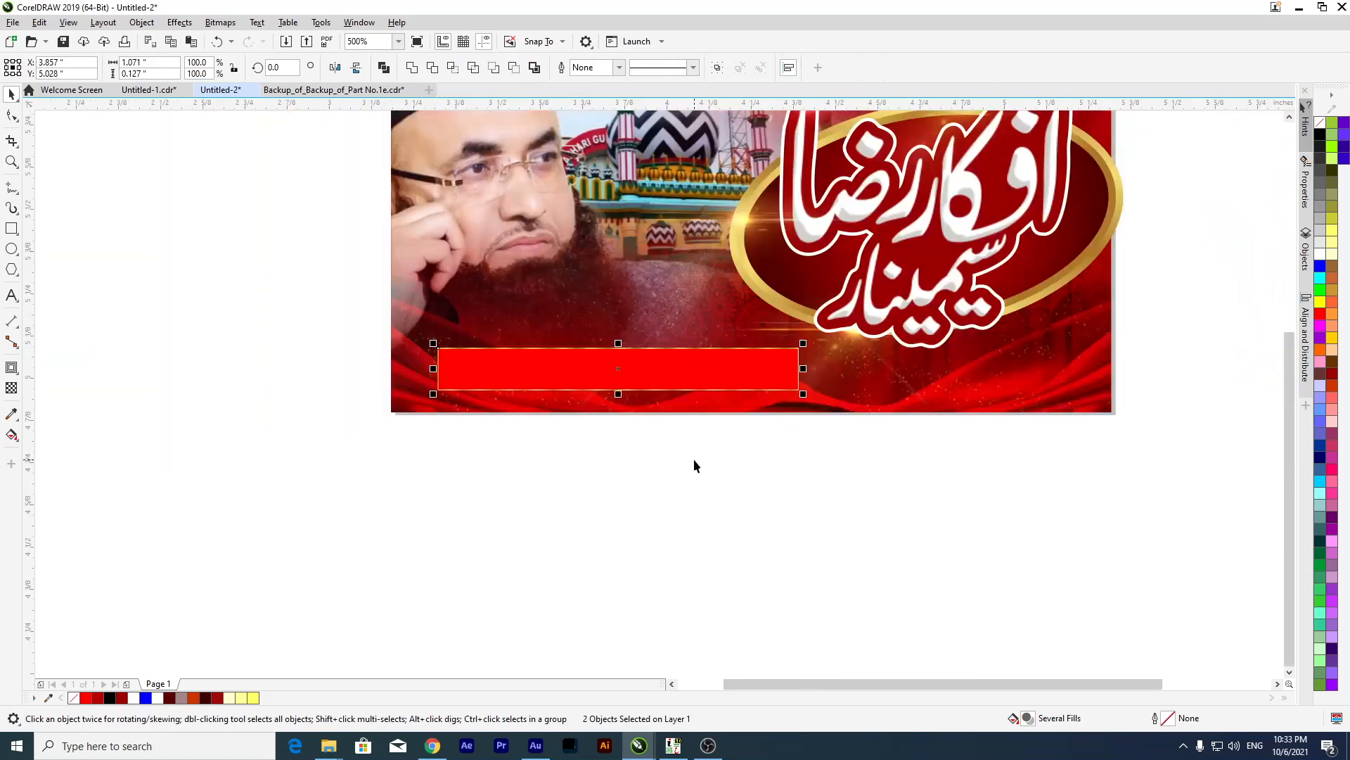
{"action": "left_click_drag", "start_coordinate": [670, 367], "coordinate": [702, 377]}
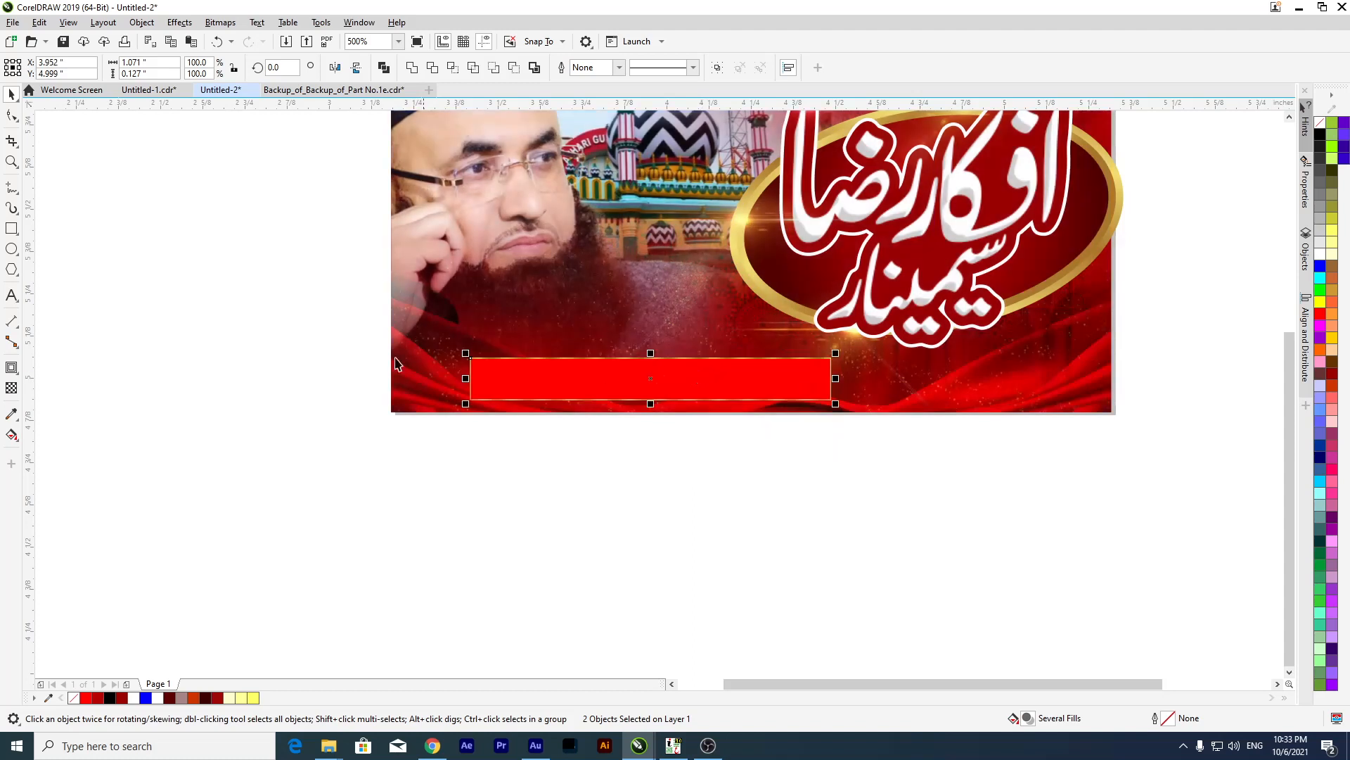
Undo the recent moves in the Untitled-1 design and move its speaker-name text off the artwork.
{"action": "left_click", "coordinate": [298, 90]}
{"action": "left_click", "coordinate": [148, 90]}
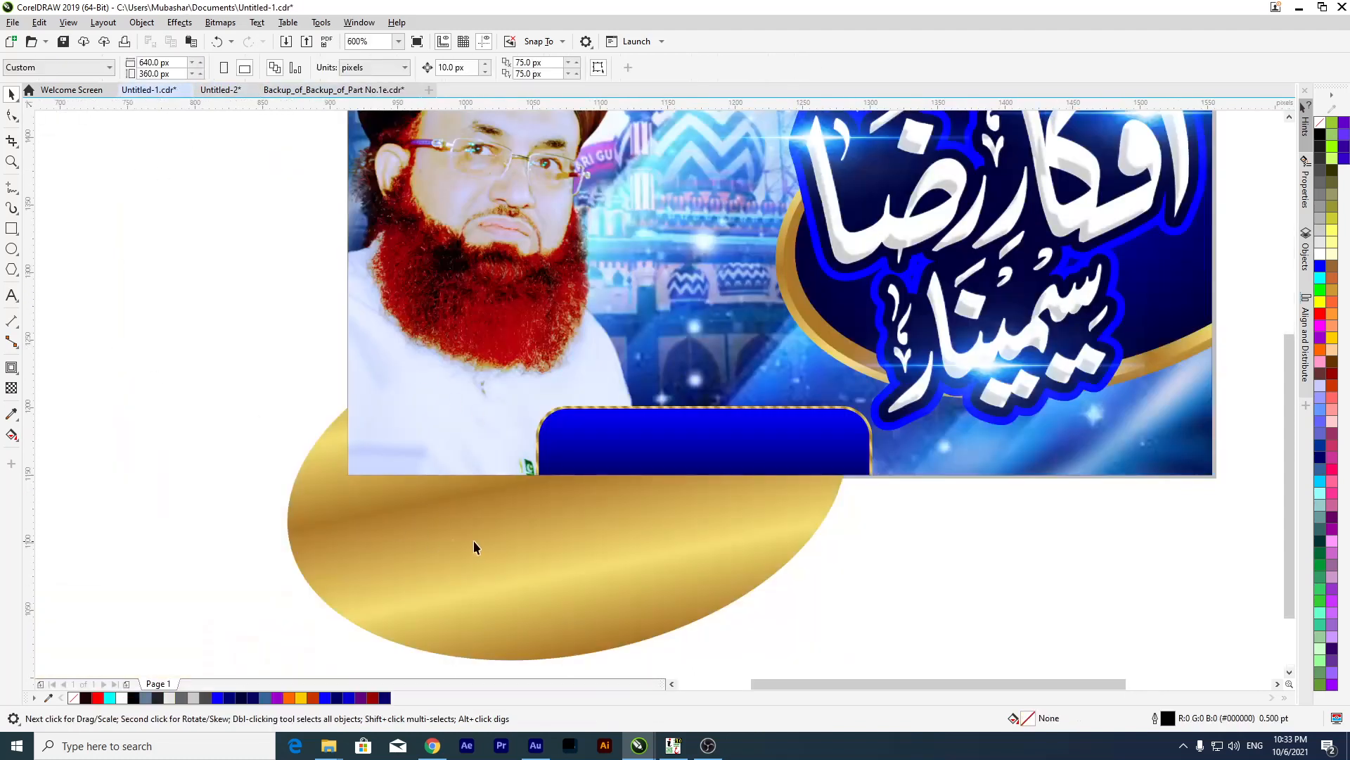
{"action": "scroll", "coordinate": [519, 422], "scroll_direction": "down", "scroll_amount": 4}
{"action": "left_click_drag", "start_coordinate": [982, 378], "coordinate": [745, 517]}
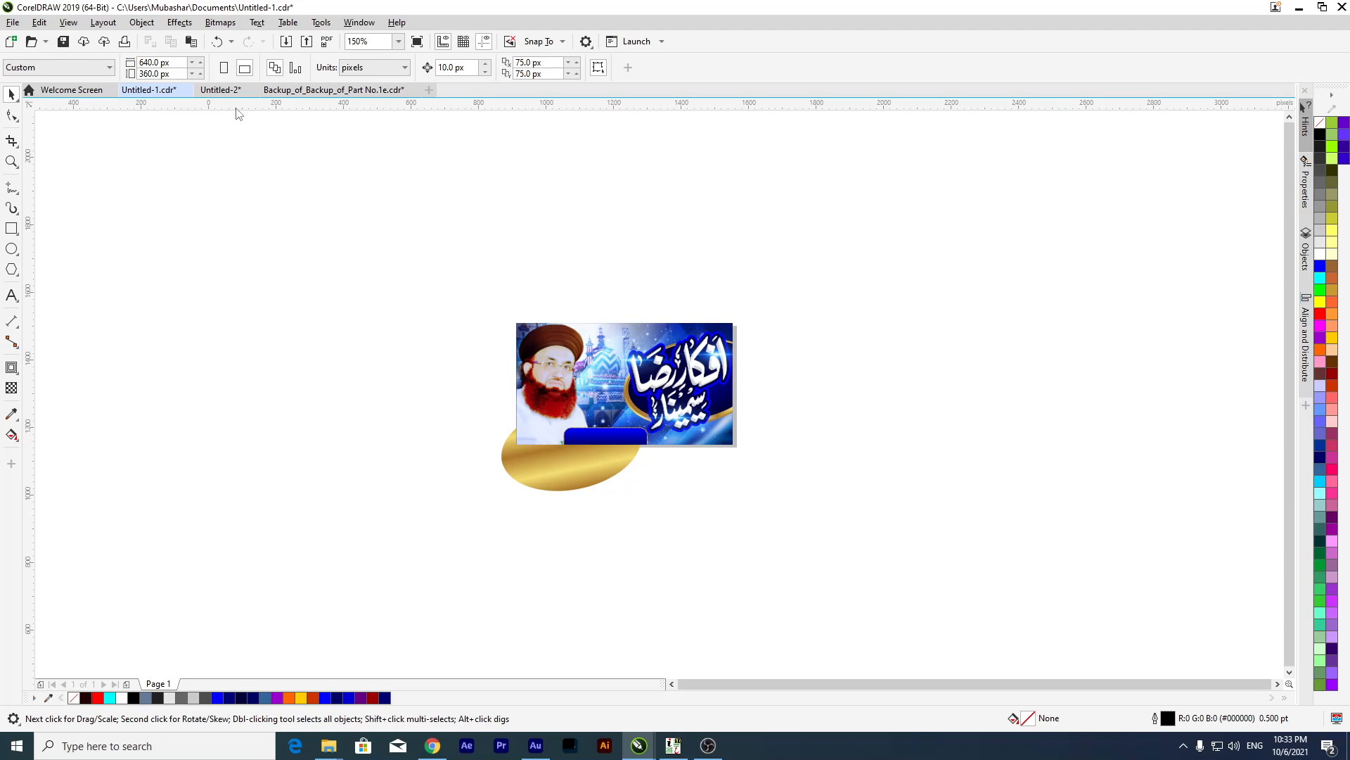
{"action": "key", "text": "ctrl+z"}
{"action": "key", "text": "ctrl+z"}
{"action": "key", "text": "ctrl+z"}
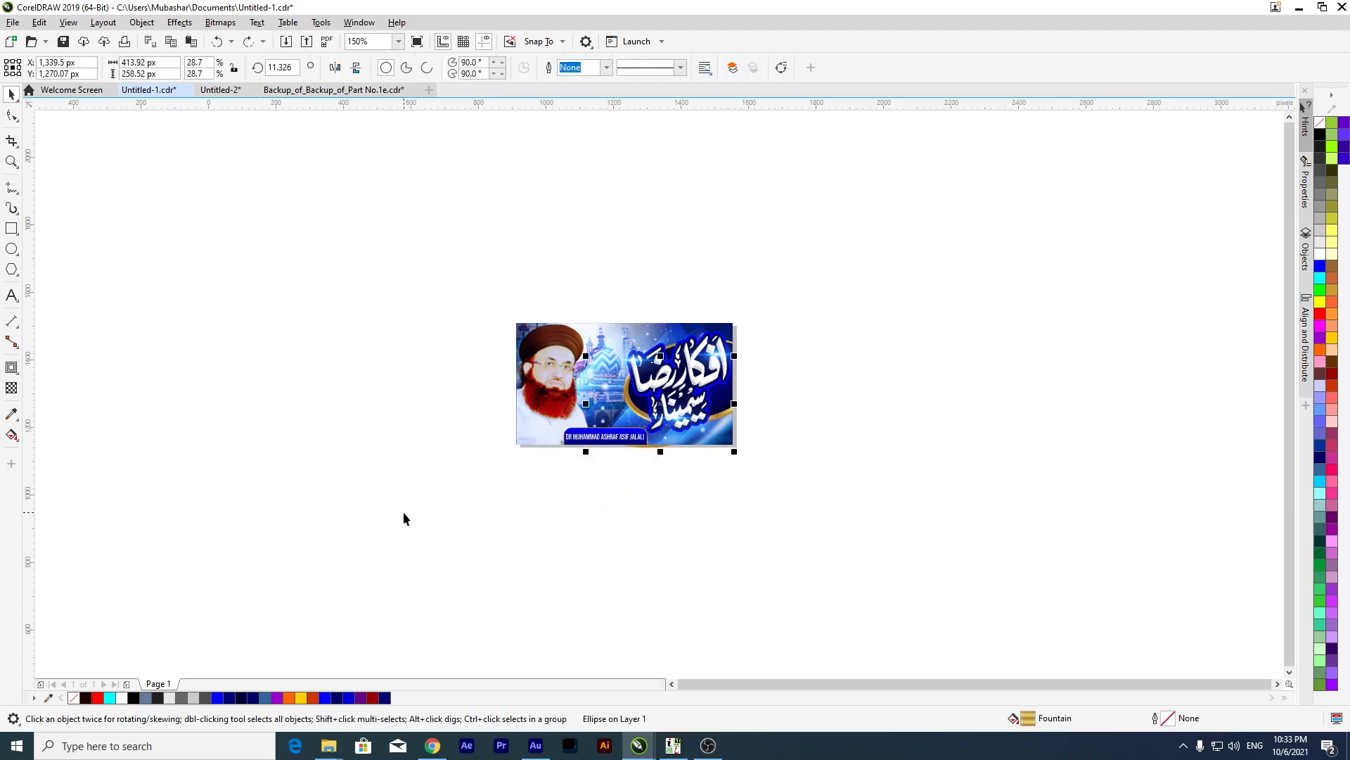
{"action": "left_click", "coordinate": [403, 512]}
{"action": "left_click_drag", "start_coordinate": [620, 444], "coordinate": [471, 476]}
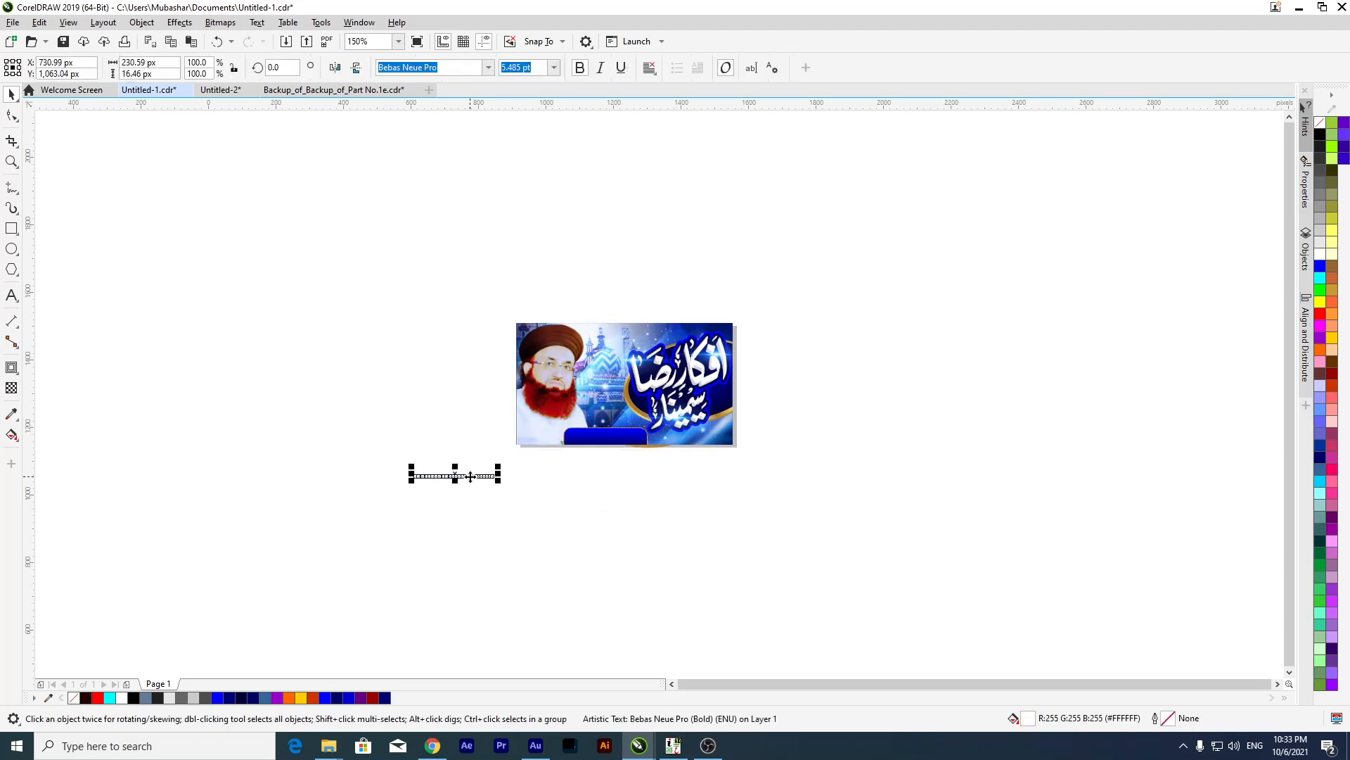
Paste the speaker-name text into the Untitled-2 banner, enlarge it and place it above the gold-framed red bar.
{"action": "left_click", "coordinate": [220, 89]}
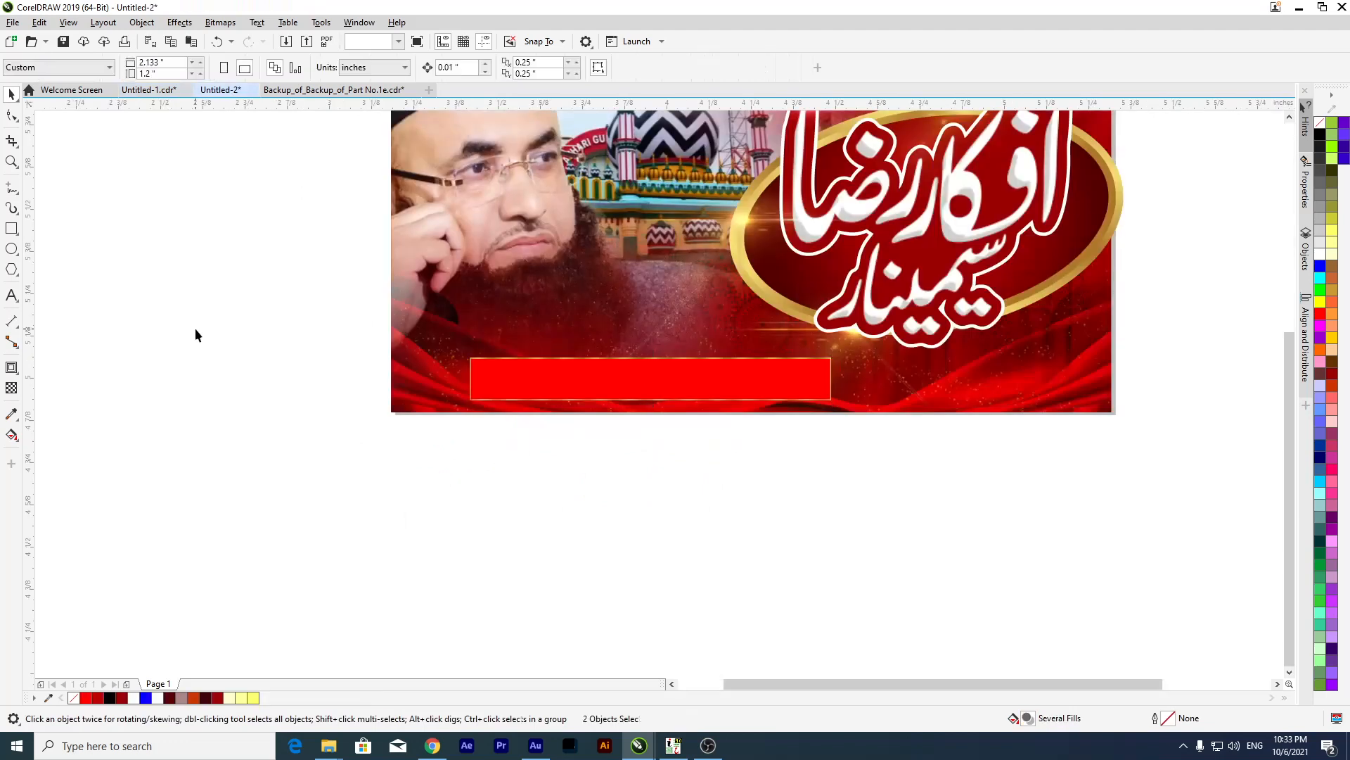
{"action": "key", "text": "ctrl+v"}
{"action": "scroll", "coordinate": [234, 467], "scroll_direction": "up", "scroll_amount": 1}
{"action": "left_click_drag", "start_coordinate": [255, 657], "coordinate": [740, 525]}
{"action": "left_click_drag", "start_coordinate": [575, 535], "coordinate": [538, 555]}
{"action": "left_click_drag", "start_coordinate": [657, 514], "coordinate": [687, 561]}
Apply a vertical linear fountain fill to the red bar, running from red at the top to dark red below.
{"action": "left_click", "coordinate": [685, 534]}
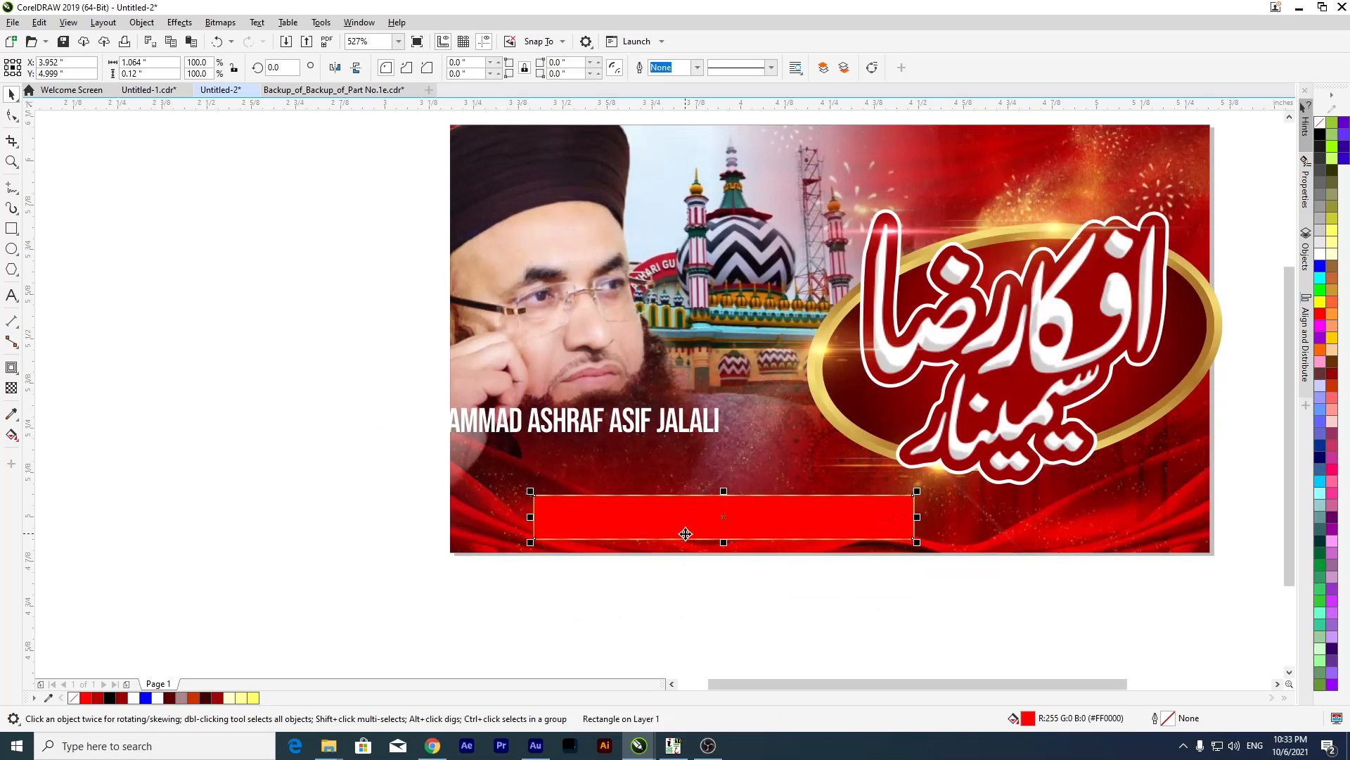
{"action": "key", "text": "g"}
{"action": "left_click_drag", "start_coordinate": [724, 496], "coordinate": [727, 545]}
{"action": "left_click_drag", "start_coordinate": [1334, 389], "coordinate": [724, 539]}
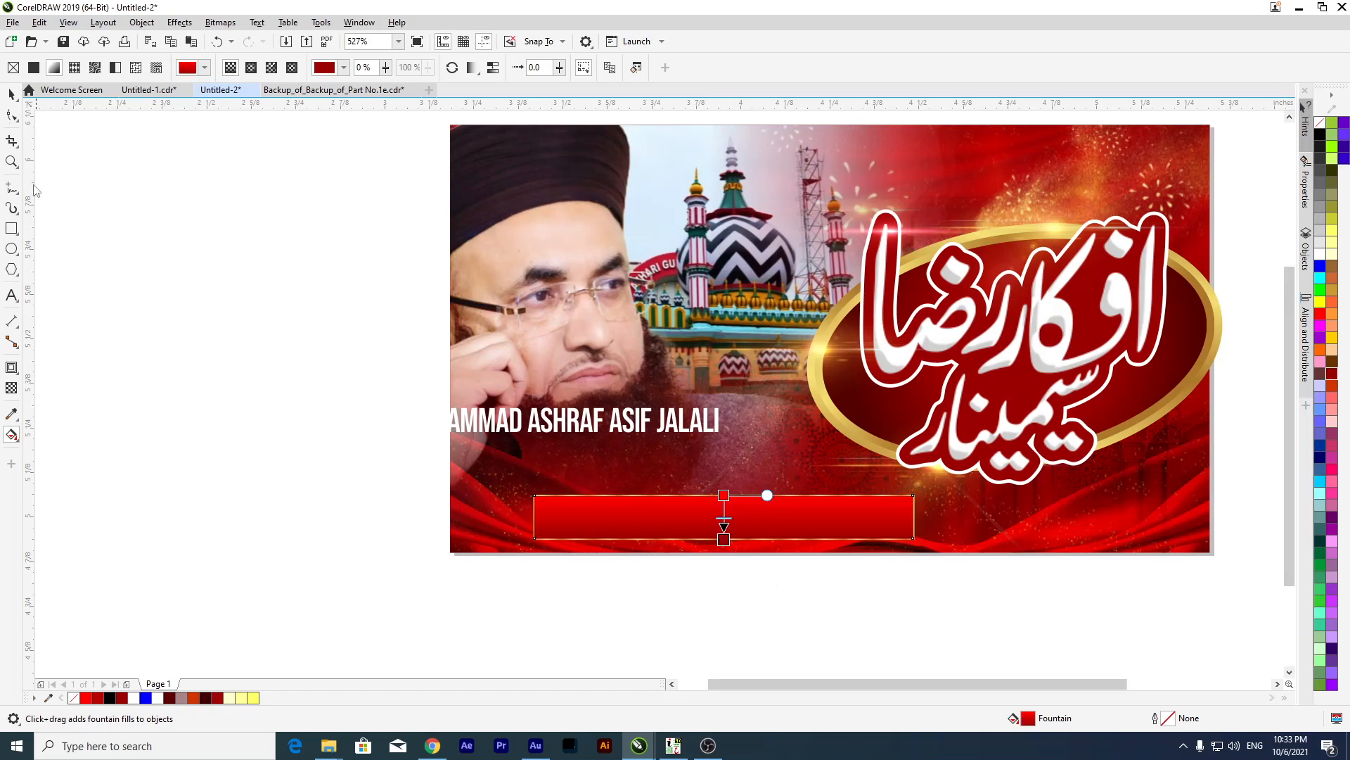
Place the white English speaker-name text centred on the gold-framed red gradient bar.
{"action": "left_click", "coordinate": [11, 94]}
{"action": "left_click_drag", "start_coordinate": [552, 425], "coordinate": [724, 519]}
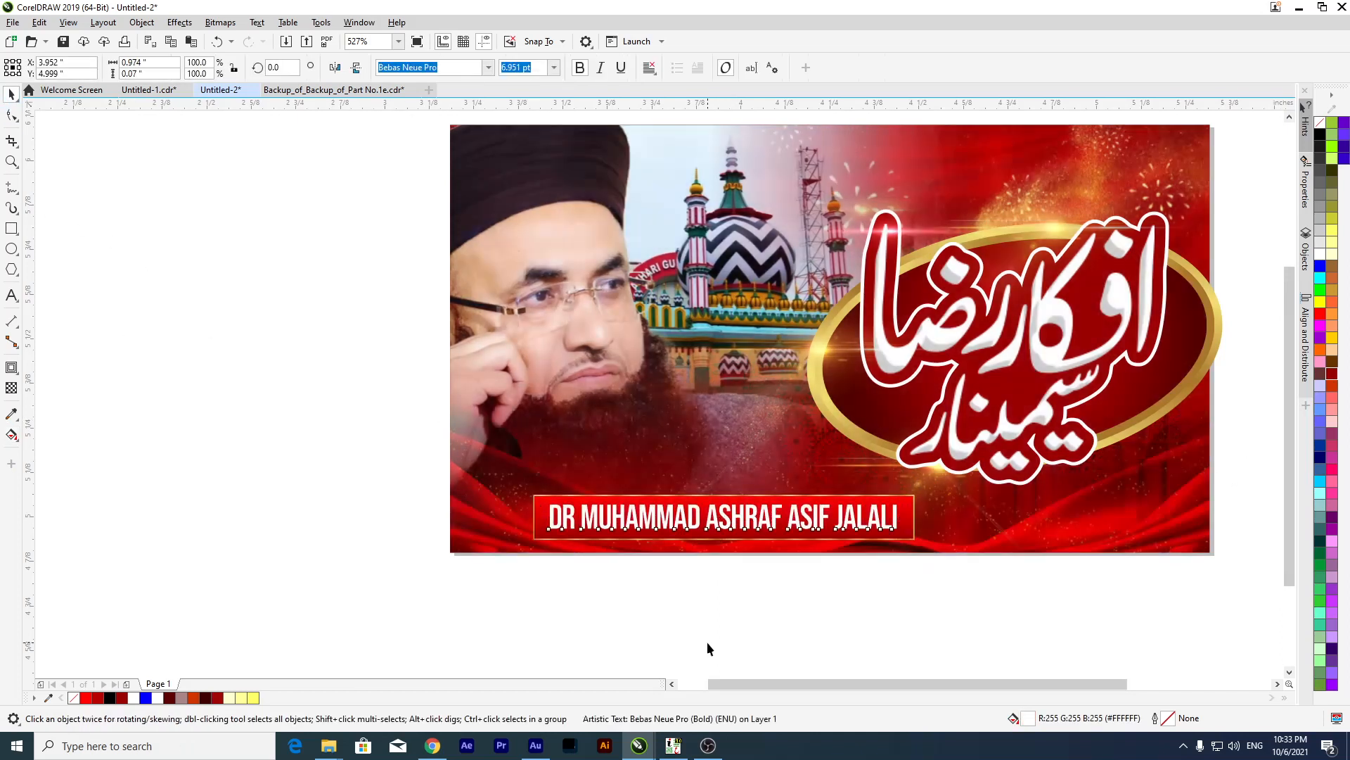
{"action": "left_click", "coordinate": [706, 641]}
{"action": "left_click", "coordinate": [724, 529]}
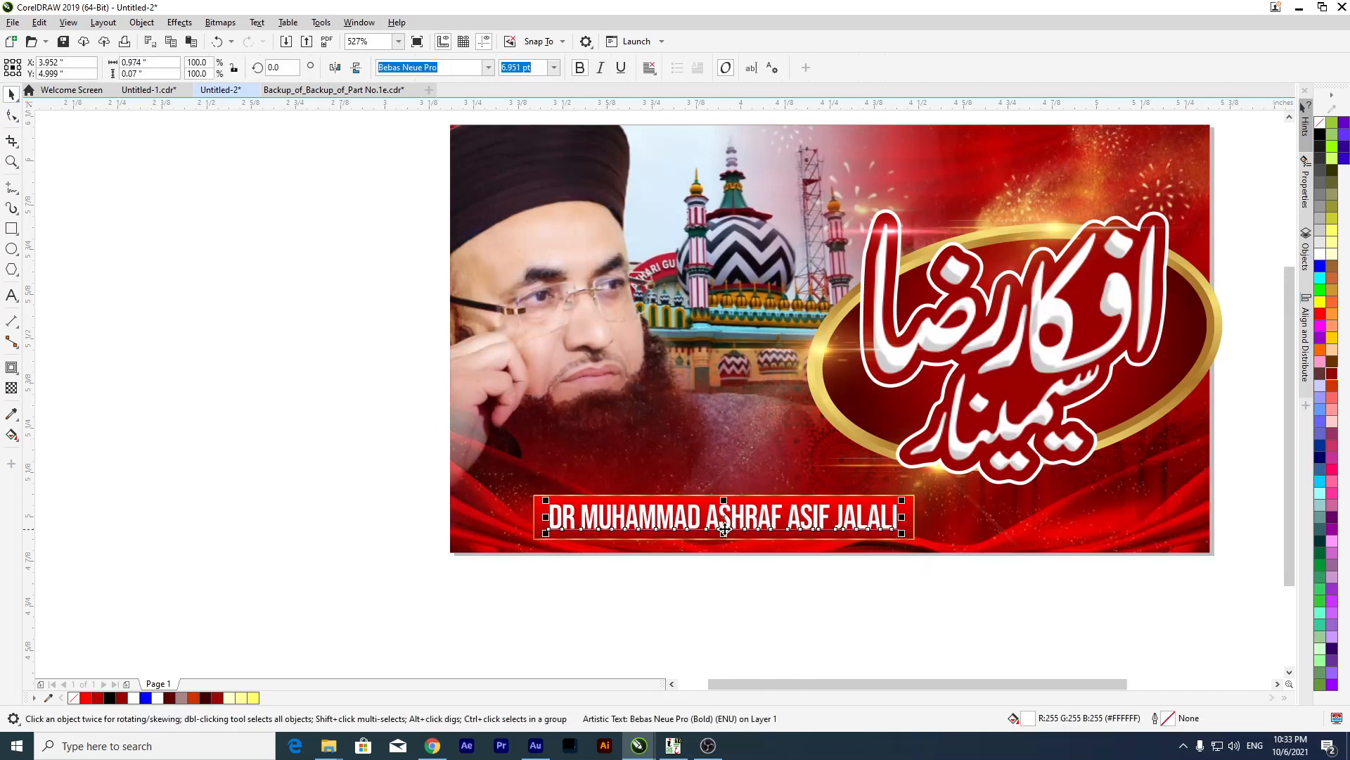
{"action": "left_click", "coordinate": [736, 643]}
{"action": "scroll", "coordinate": [659, 443], "scroll_direction": "down", "scroll_amount": 4}
{"action": "scroll", "coordinate": [659, 443], "scroll_direction": "up", "scroll_amount": 2}
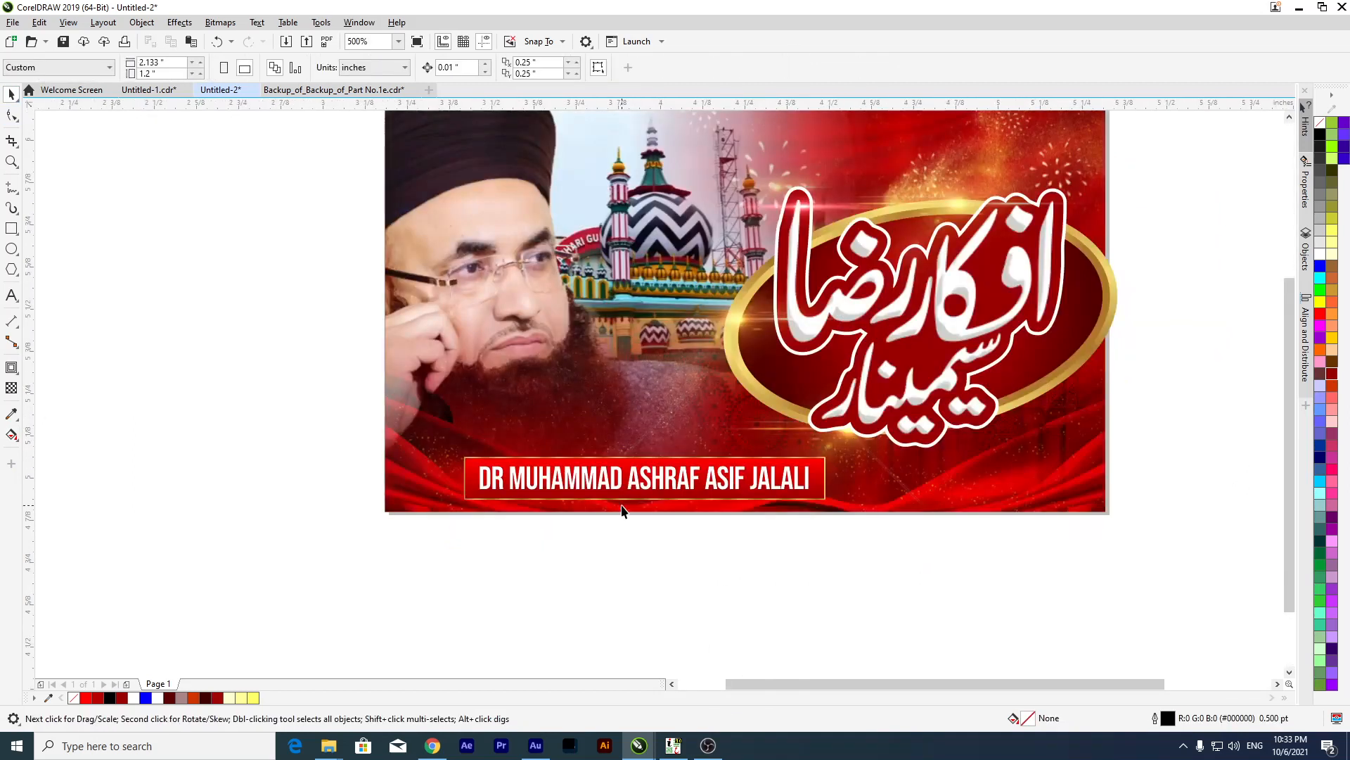
{"action": "scroll", "coordinate": [625, 492], "scroll_direction": "up", "scroll_amount": 2}
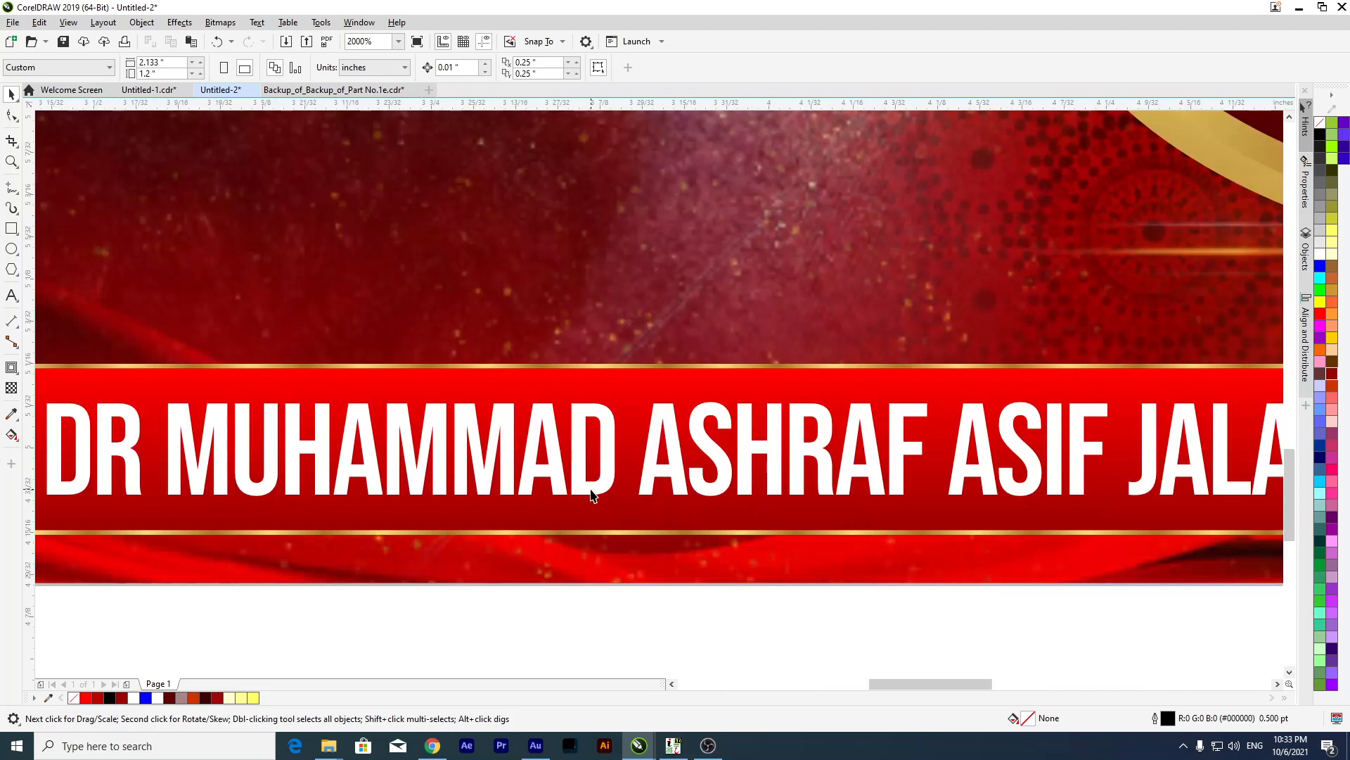
{"action": "left_click", "coordinate": [591, 495]}
{"action": "scroll", "coordinate": [594, 485], "scroll_direction": "down", "scroll_amount": 2}
{"action": "left_click_drag", "start_coordinate": [274, 383], "coordinate": [832, 445]}
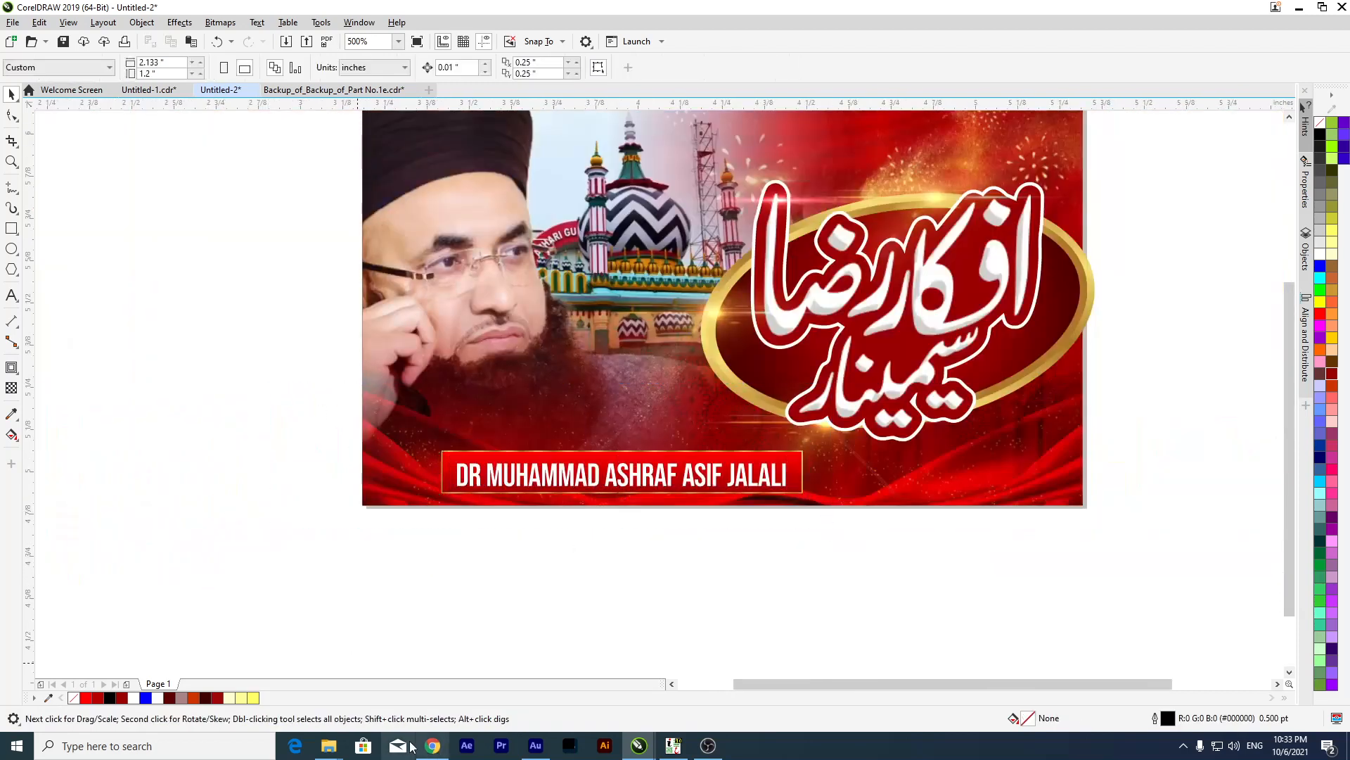
Switch to File Explorer and open Backup_of_Name DR.cdr from the All CDR folder.
{"action": "mouse_move", "coordinate": [329, 745]}
{"action": "left_click", "coordinate": [432, 677]}
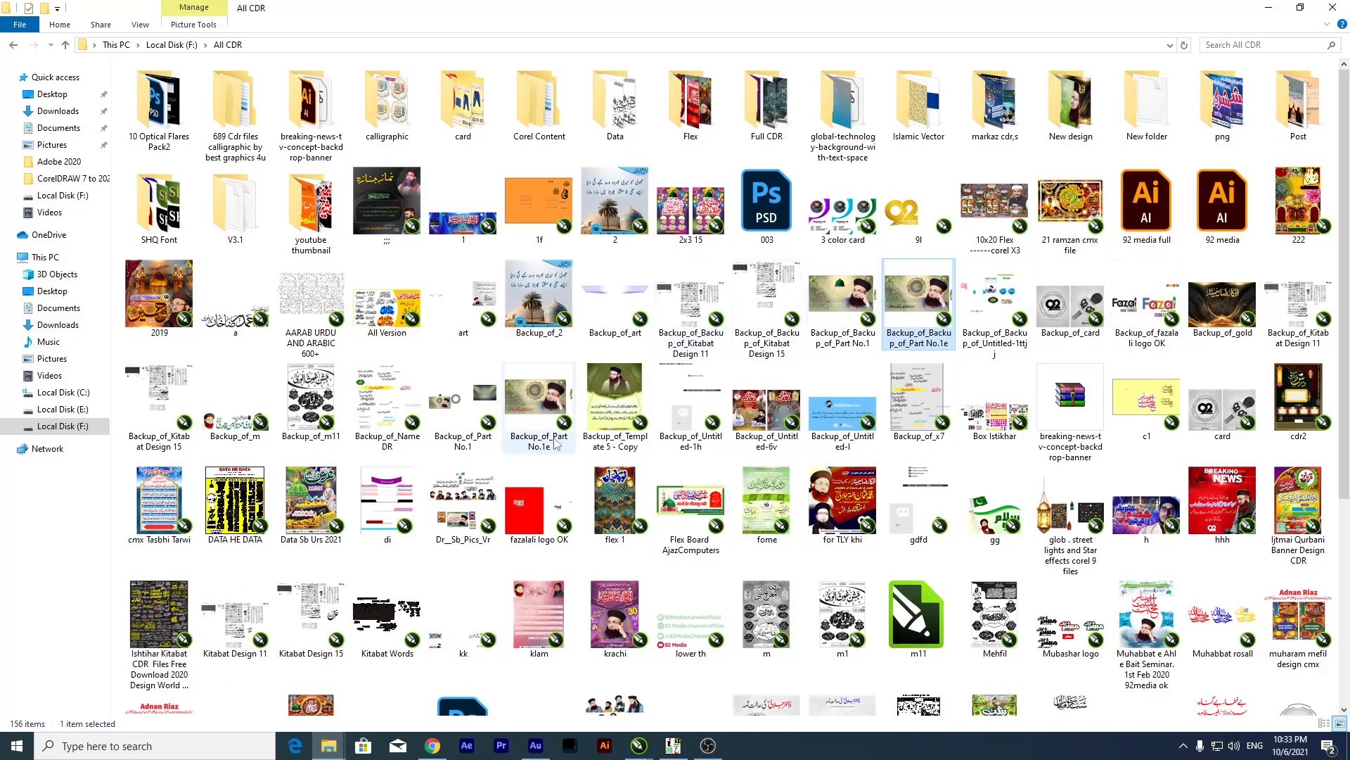
{"action": "double_click", "coordinate": [390, 432]}
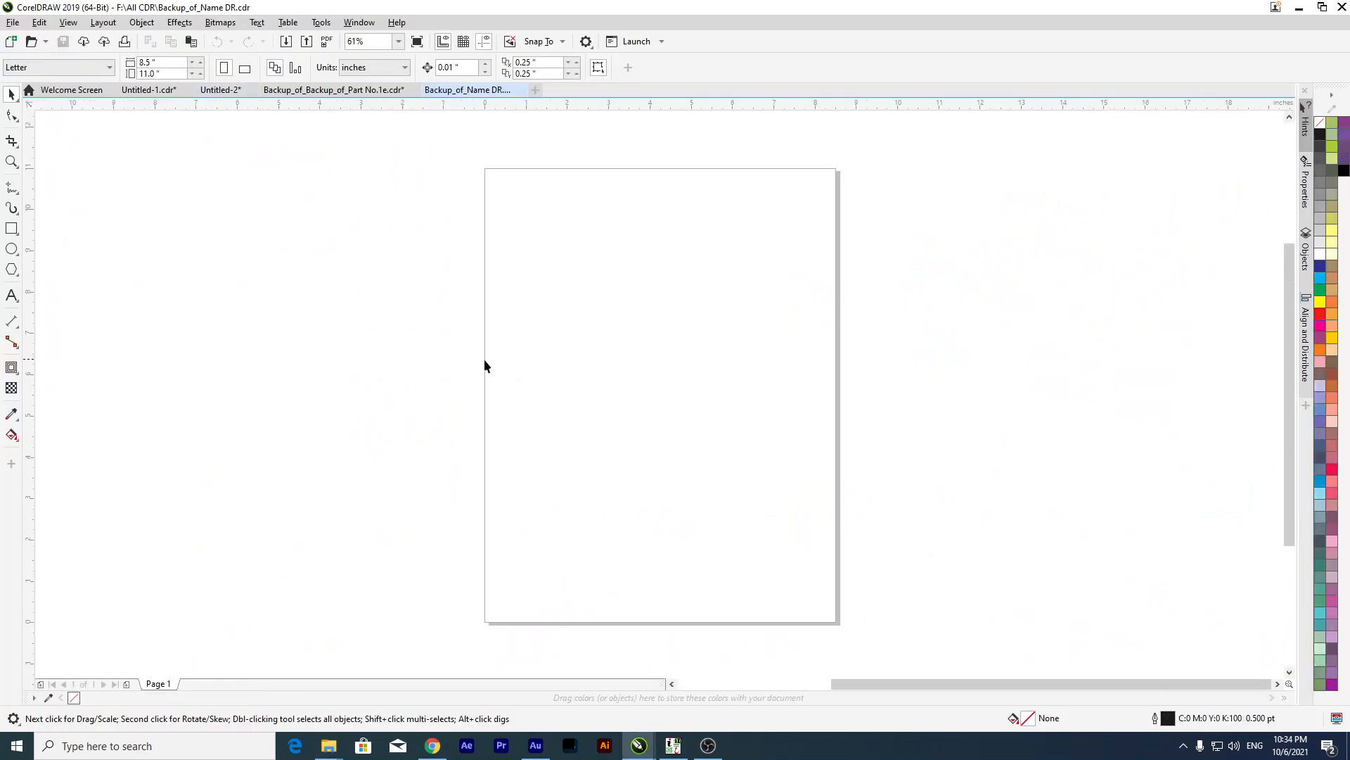
Move the black and light-blue Urdu name calligraphies apart from the other lettering and copy the light-blue one.
{"action": "scroll", "coordinate": [510, 367], "scroll_direction": "down", "scroll_amount": 2}
{"action": "scroll", "coordinate": [282, 366], "scroll_direction": "up", "scroll_amount": 3}
{"action": "scroll", "coordinate": [465, 330], "scroll_direction": "down", "scroll_amount": 2}
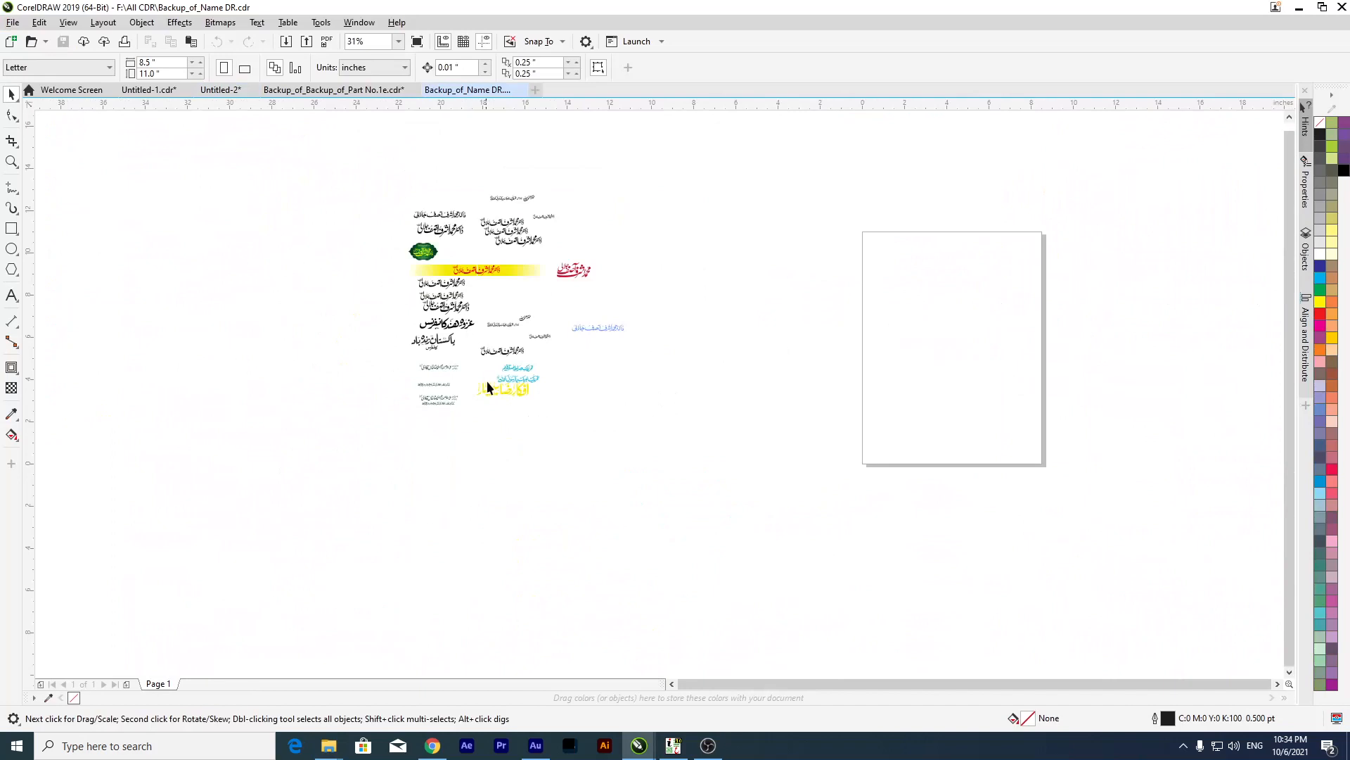
{"action": "scroll", "coordinate": [486, 384], "scroll_direction": "up", "scroll_amount": 2}
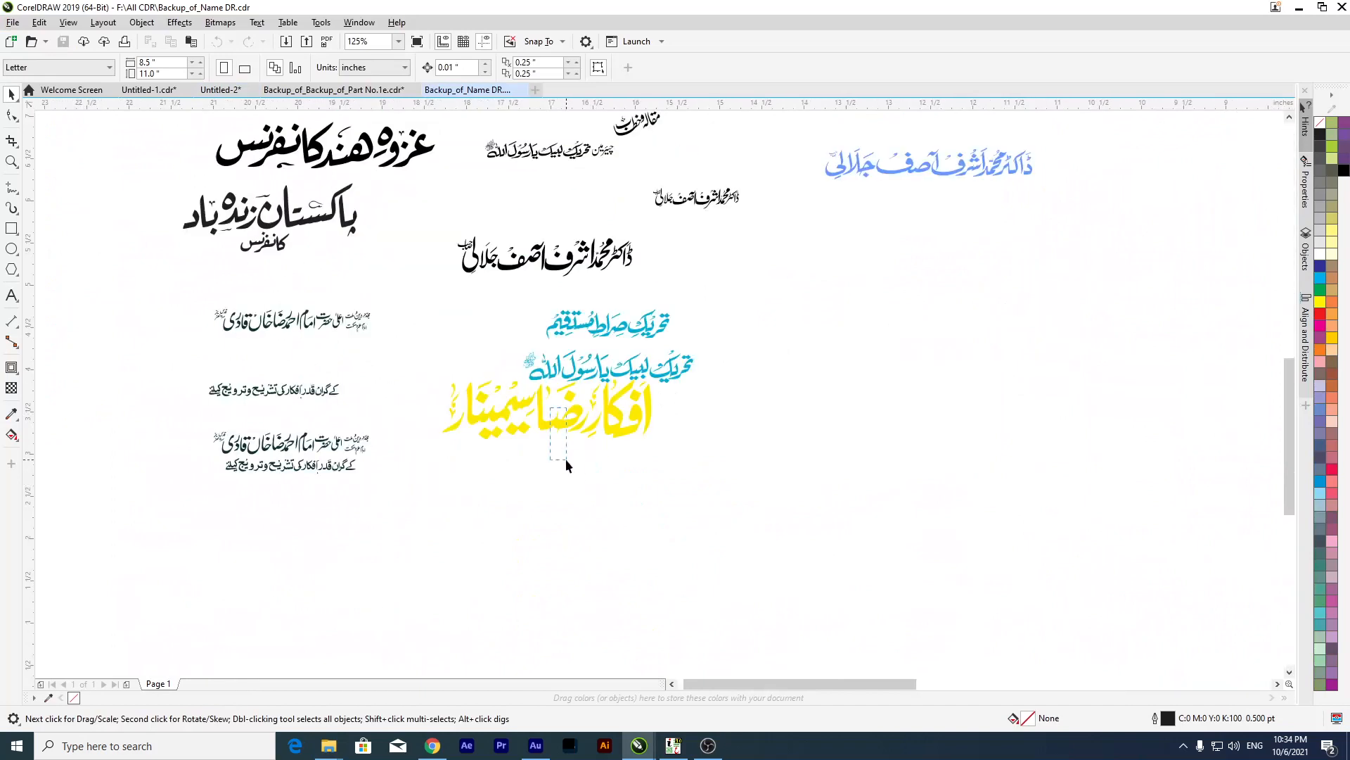
{"action": "left_click_drag", "start_coordinate": [545, 260], "coordinate": [742, 276]}
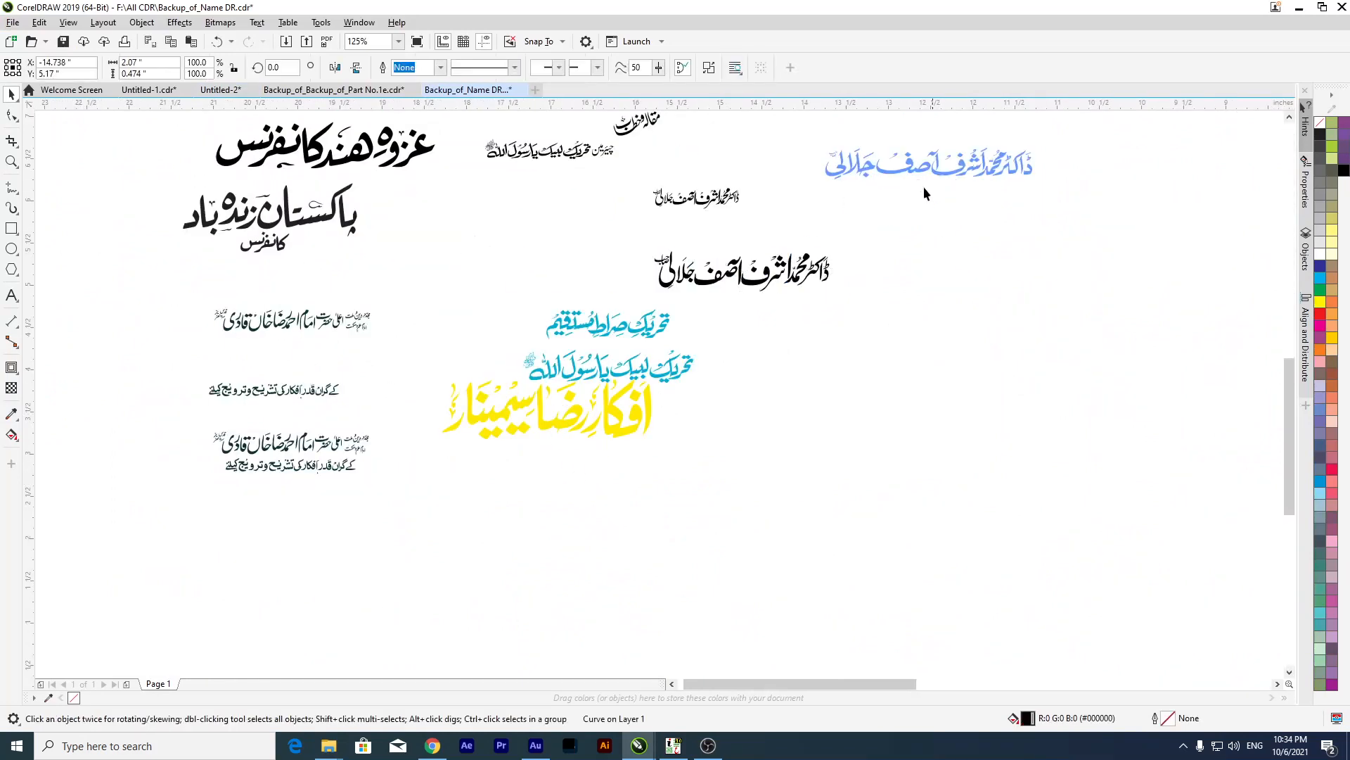
{"action": "left_click_drag", "start_coordinate": [909, 172], "coordinate": [944, 237]}
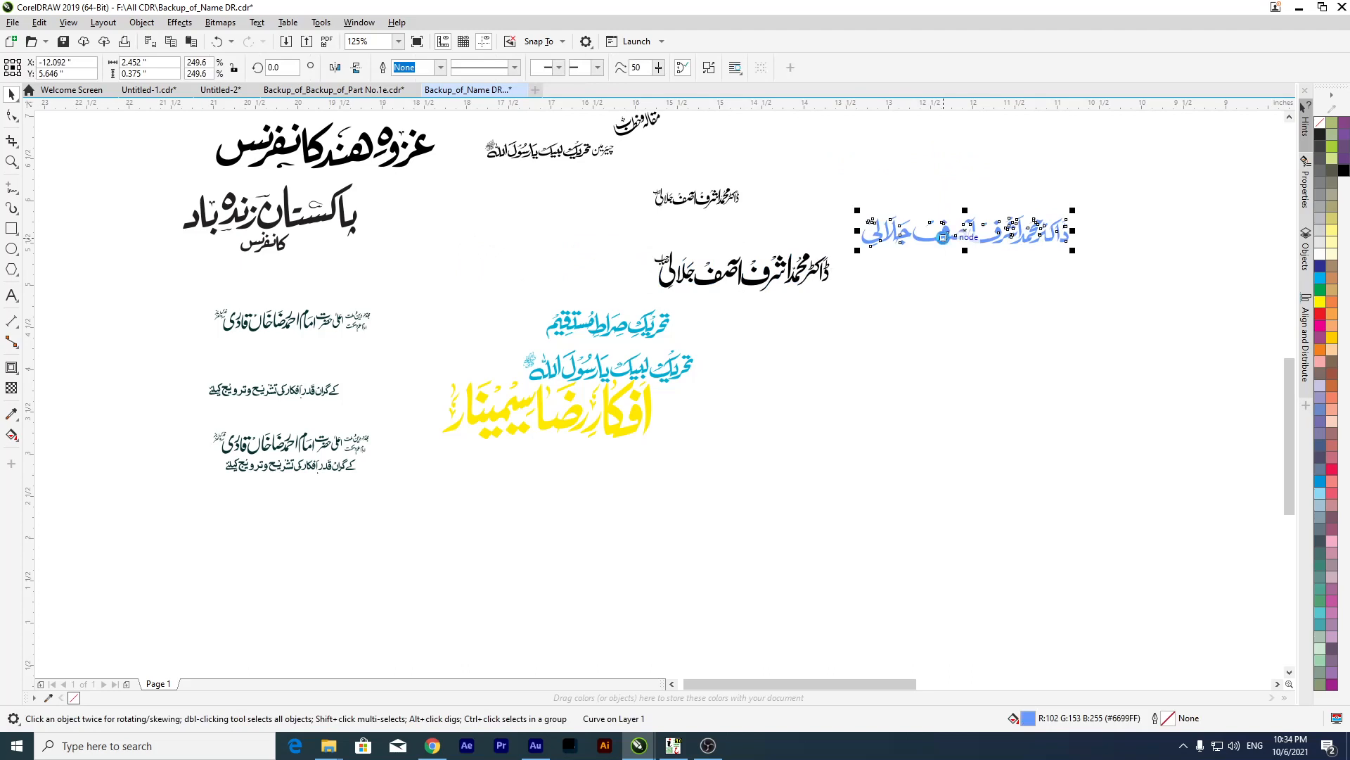
{"action": "scroll", "coordinate": [492, 351], "scroll_direction": "down", "scroll_amount": 2}
{"action": "scroll", "coordinate": [496, 239], "scroll_direction": "up", "scroll_amount": 1}
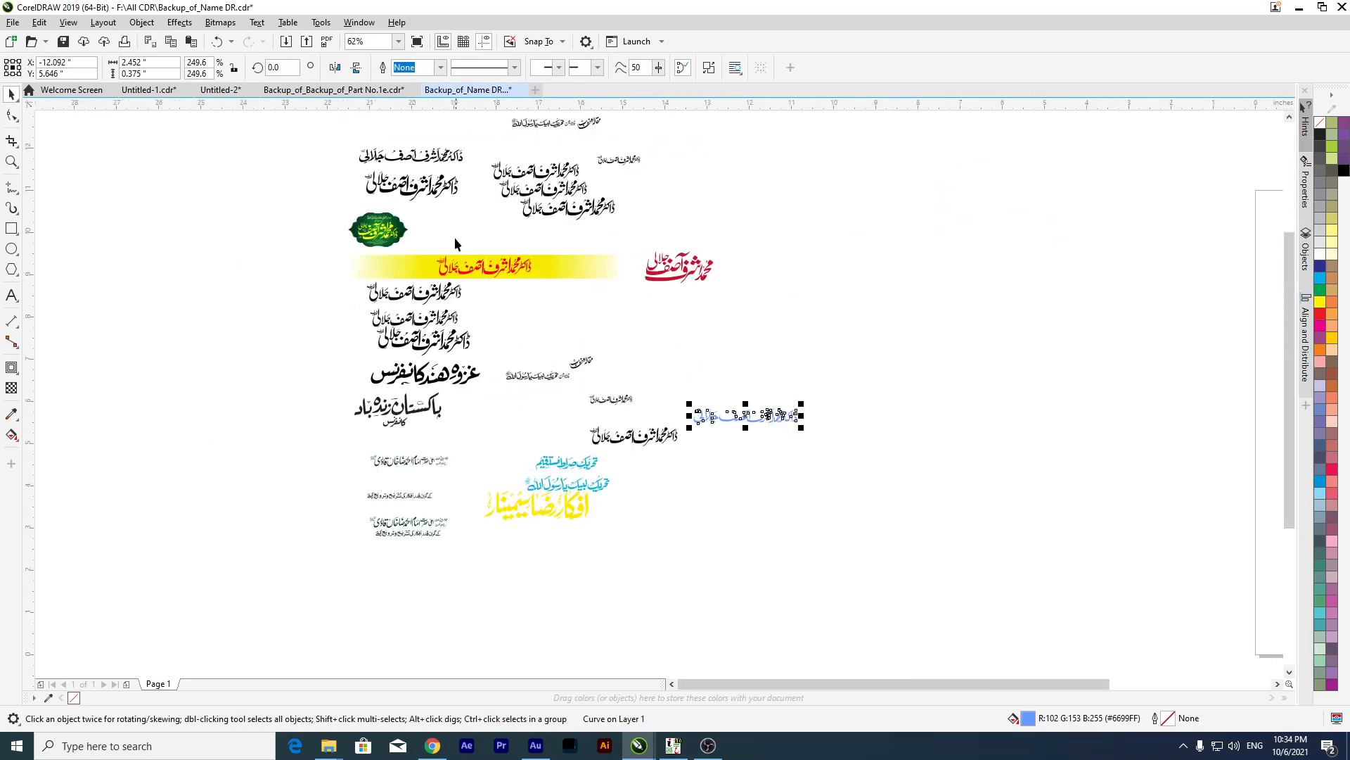
Paste the light-blue Urdu name calligraphy into the Untitled-2 design and move it just below the banner.
{"action": "left_click", "coordinate": [220, 89]}
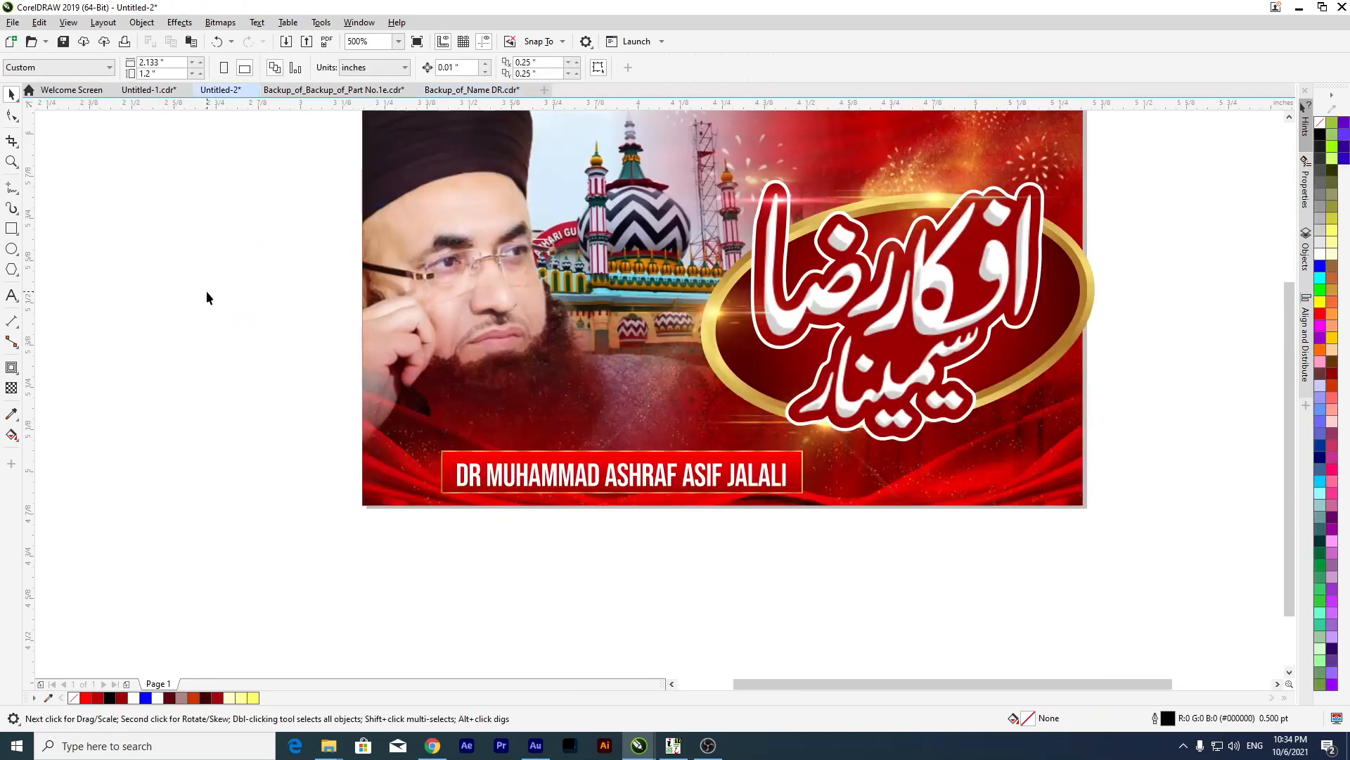
{"action": "key", "text": "ctrl+v"}
{"action": "key", "text": "F4"}
{"action": "left_click_drag", "start_coordinate": [176, 385], "coordinate": [1118, 479]}
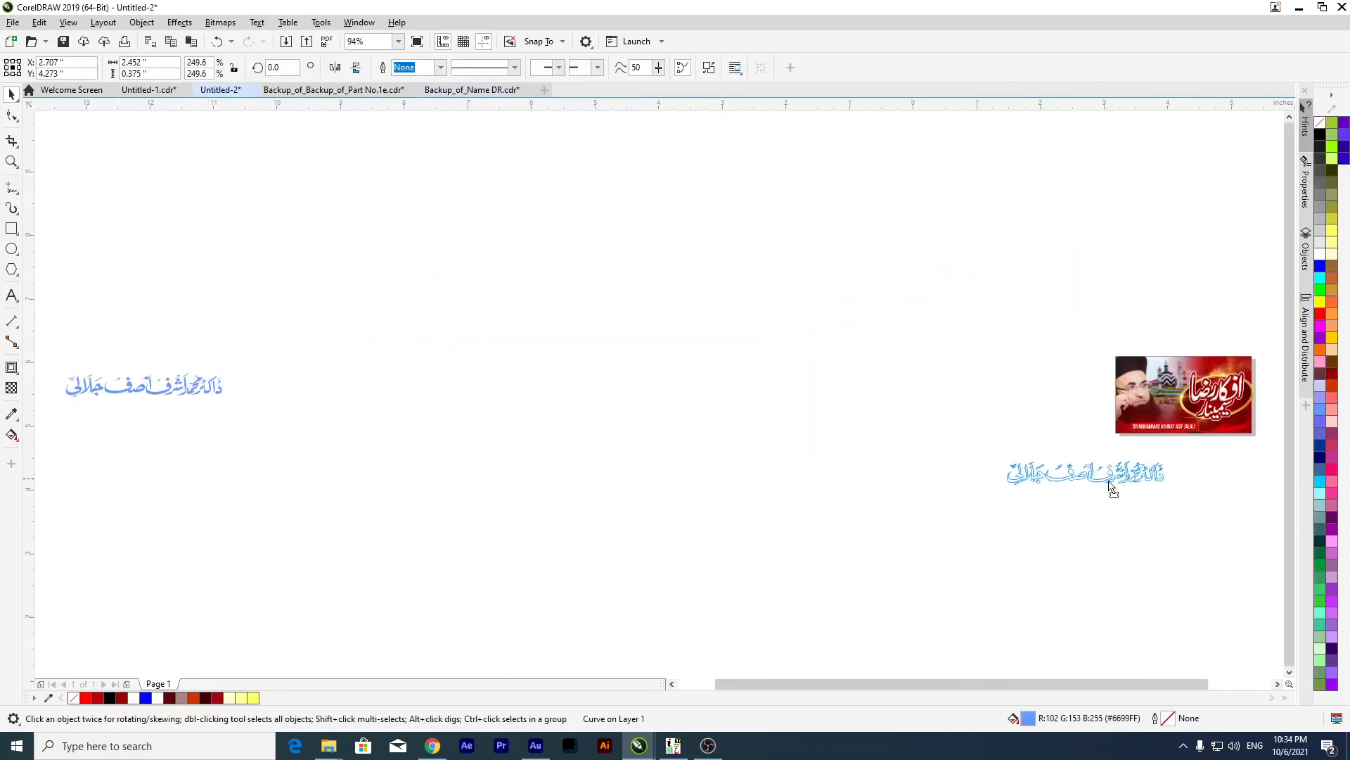
Take the English name text and red gradient bar off the banner and delete the gold frame.
{"action": "scroll", "coordinate": [1196, 444], "scroll_direction": "up", "scroll_amount": 3}
{"action": "left_click_drag", "start_coordinate": [896, 327], "coordinate": [365, 317]}
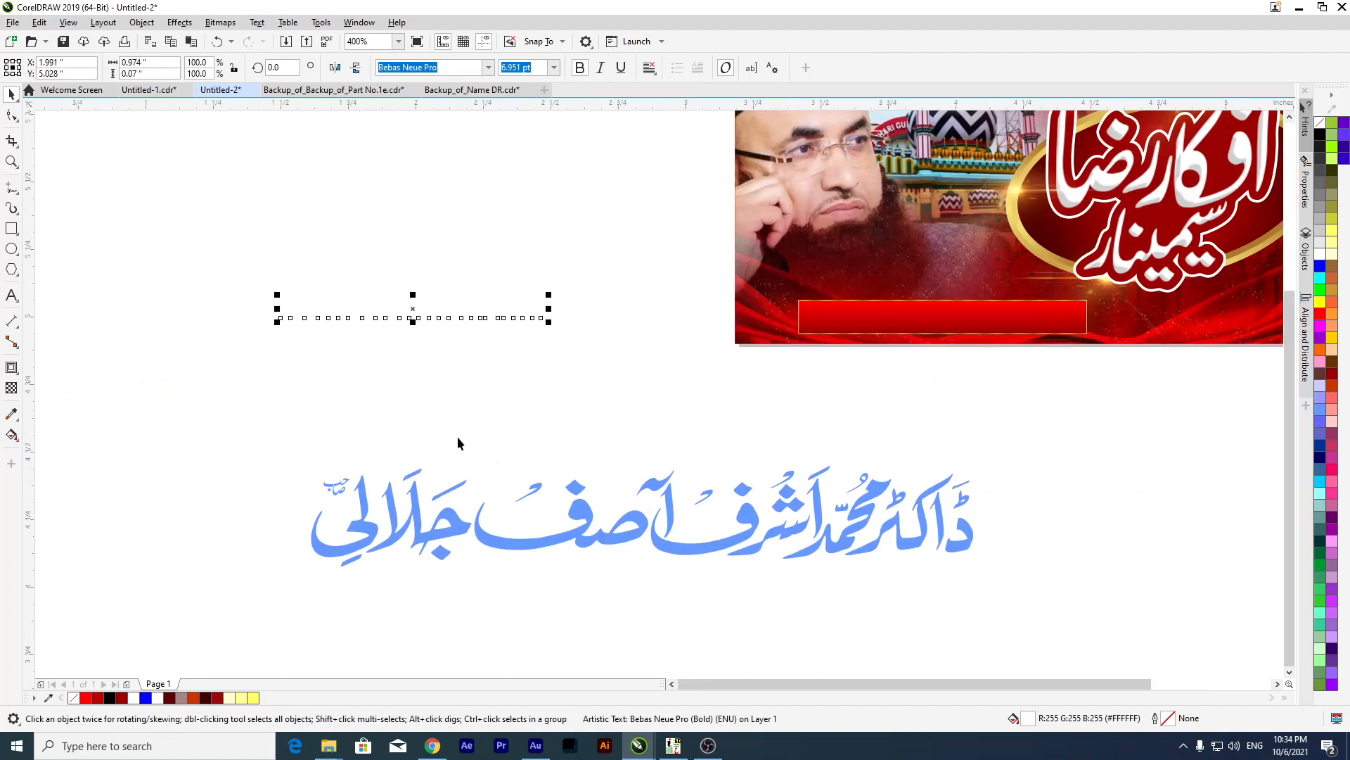
{"action": "left_click_drag", "start_coordinate": [865, 331], "coordinate": [321, 301]}
{"action": "left_click_drag", "start_coordinate": [822, 312], "coordinate": [1010, 404]}
{"action": "key", "text": "ctrl+z"}
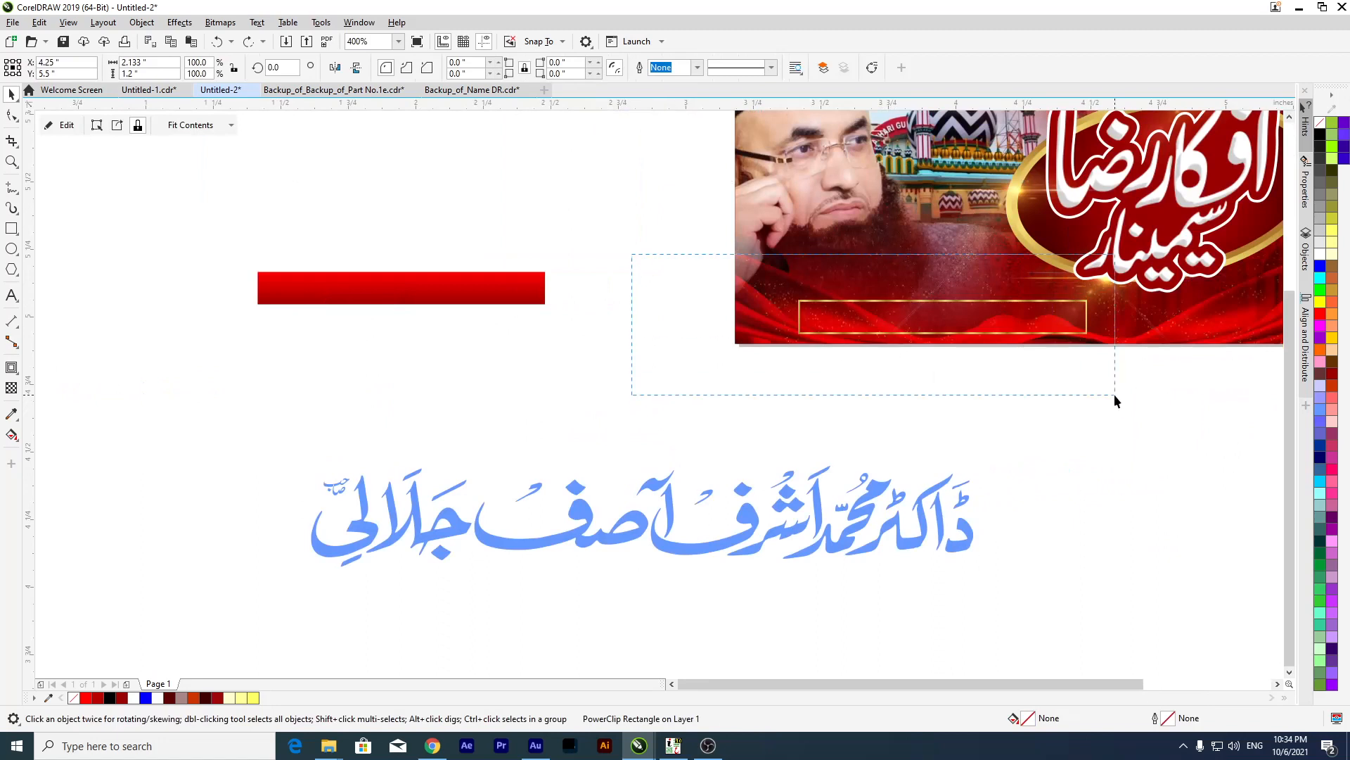
{"action": "left_click_drag", "start_coordinate": [1114, 394], "coordinate": [1117, 397]}
{"action": "key", "text": "Delete"}
Enlarge the Urdu title and its gold oval together to about 1.68 × 1.12 inches and nudge them slightly down.
{"action": "scroll", "coordinate": [736, 374], "scroll_direction": "down", "scroll_amount": 2}
{"action": "scroll", "coordinate": [882, 317], "scroll_direction": "up", "scroll_amount": 1}
{"action": "left_click_drag", "start_coordinate": [921, 248], "coordinate": [673, 462]}
{"action": "left_click", "coordinate": [950, 272]}
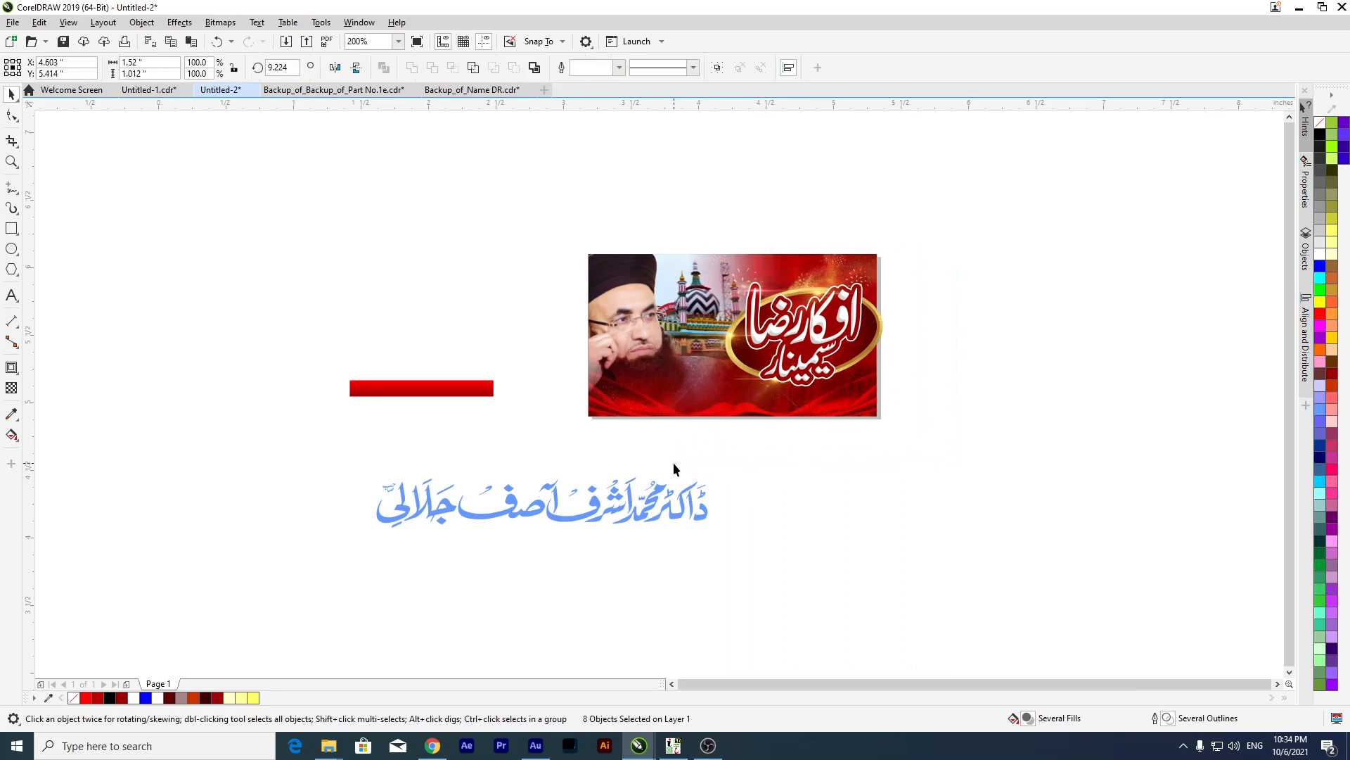
{"action": "left_click_drag", "start_coordinate": [790, 357], "coordinate": [793, 355]}
{"action": "left_click_drag", "start_coordinate": [677, 416], "coordinate": [666, 427]}
{"action": "key", "text": "Down"}
{"action": "key", "text": "Down"}
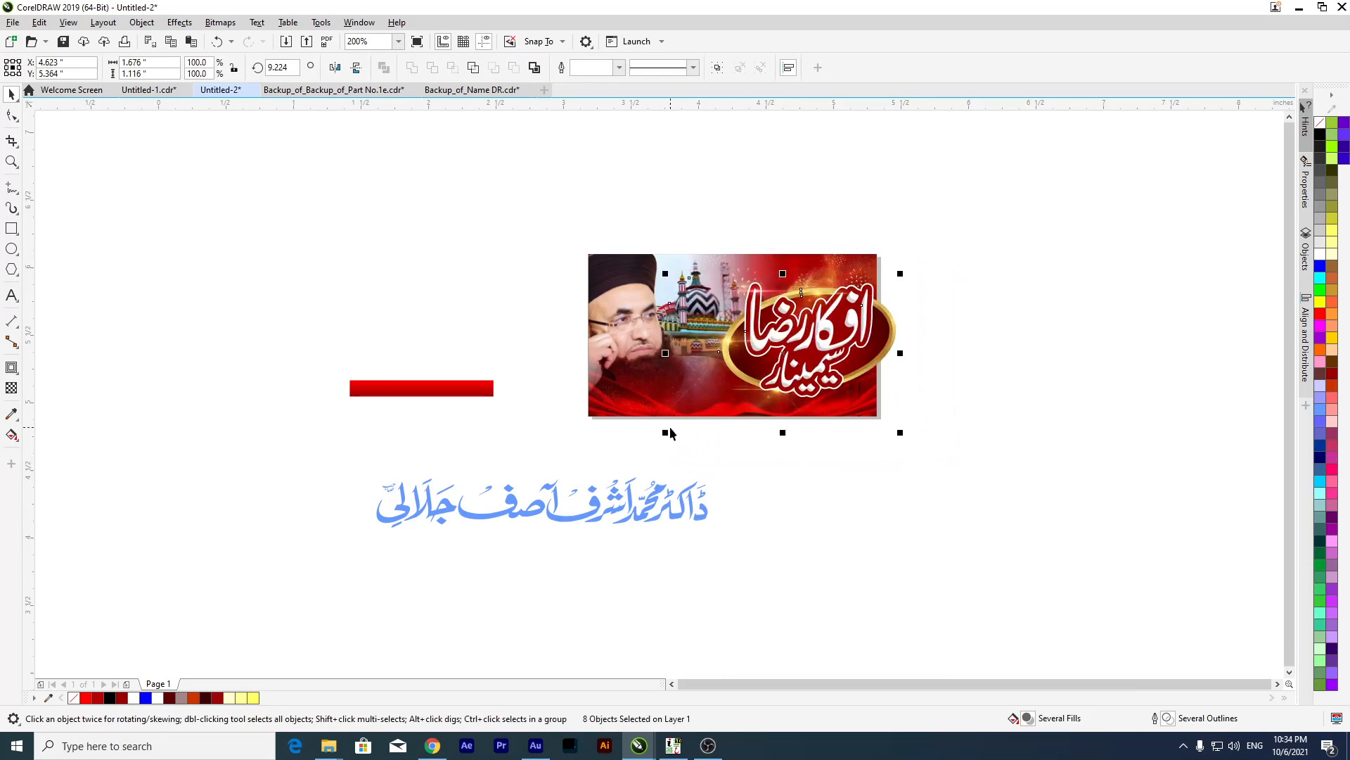
{"action": "key", "text": "Up"}
PowerClip the title and gold oval objects inside the banner rectangle.
{"action": "right_click", "coordinate": [785, 341]}
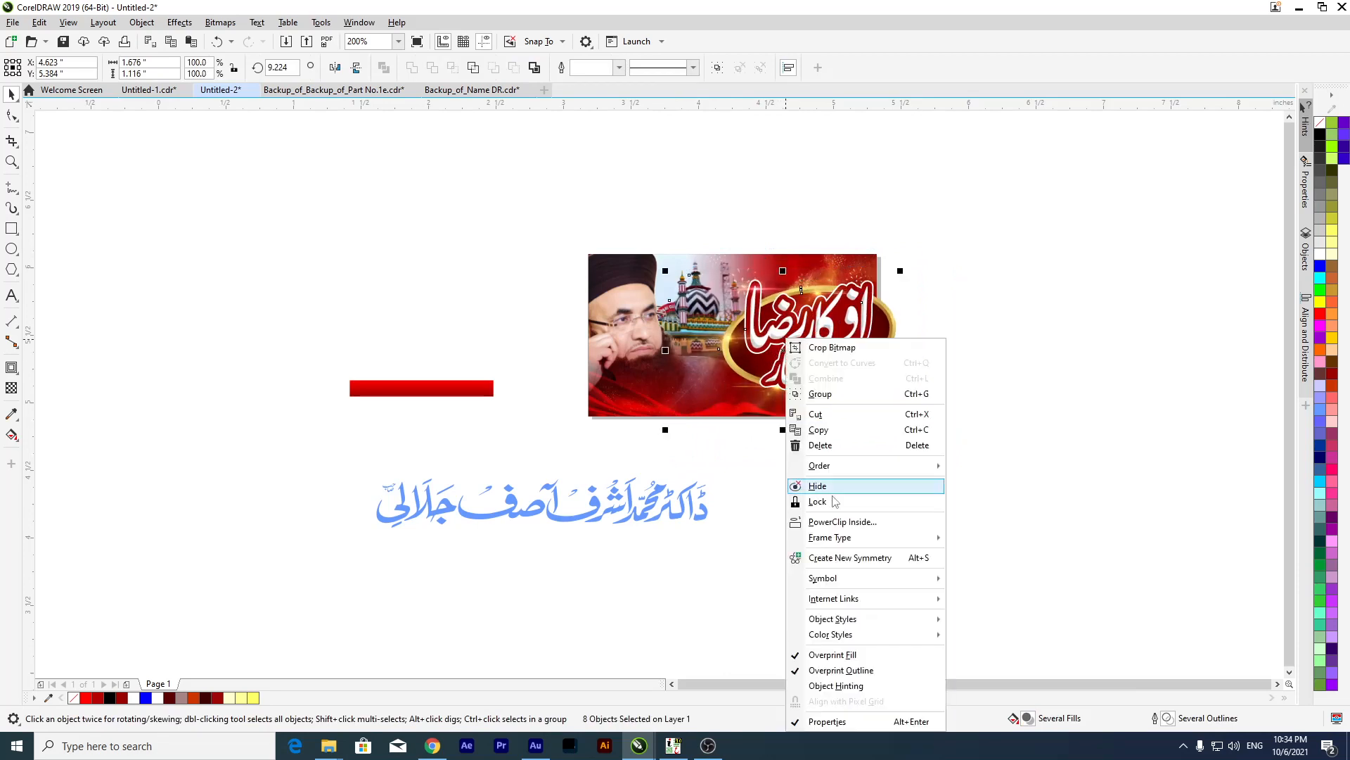
{"action": "left_click", "coordinate": [573, 407]}
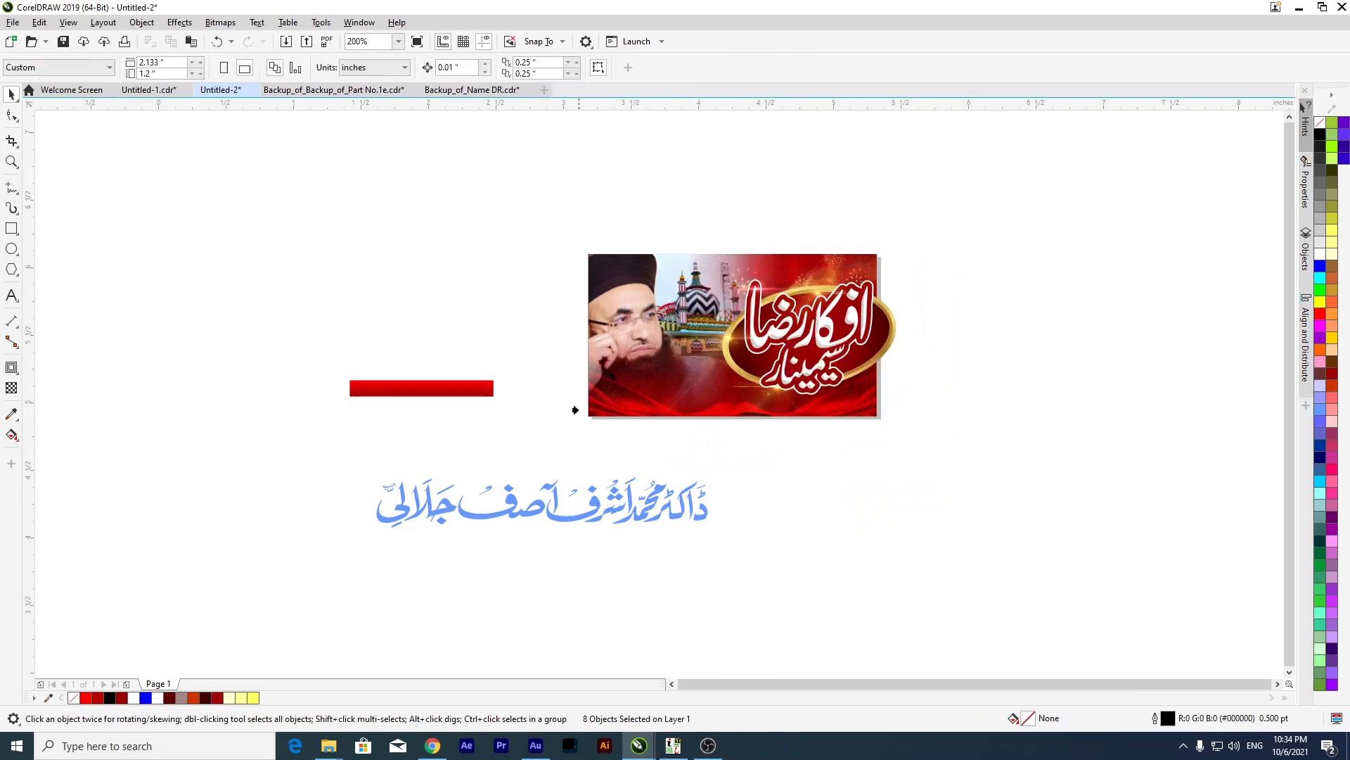
{"action": "left_click", "coordinate": [768, 512]}
{"action": "scroll", "coordinate": [803, 296], "scroll_direction": "up", "scroll_amount": 1}
{"action": "scroll", "coordinate": [818, 285], "scroll_direction": "down", "scroll_amount": 1}
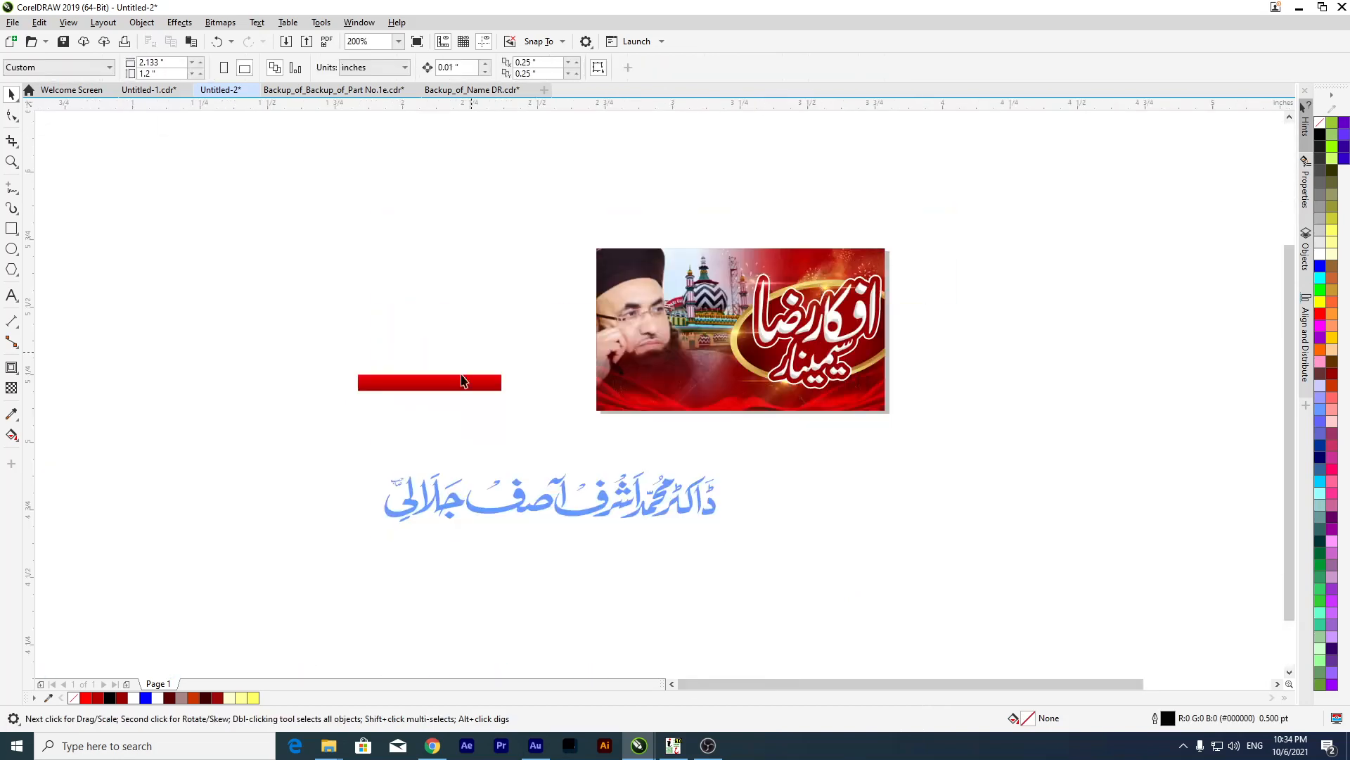
Shrink the light-blue Urdu name to about 1.33 inches wide and move it onto the banner's lower part.
{"action": "scroll", "coordinate": [469, 362], "scroll_direction": "up", "scroll_amount": 1}
{"action": "left_click", "coordinate": [488, 414]}
{"action": "scroll", "coordinate": [489, 415], "scroll_direction": "down", "scroll_amount": 1}
{"action": "left_click", "coordinate": [550, 534]}
{"action": "left_click_drag", "start_coordinate": [823, 478], "coordinate": [802, 489]}
{"action": "left_click_drag", "start_coordinate": [680, 508], "coordinate": [703, 426]}
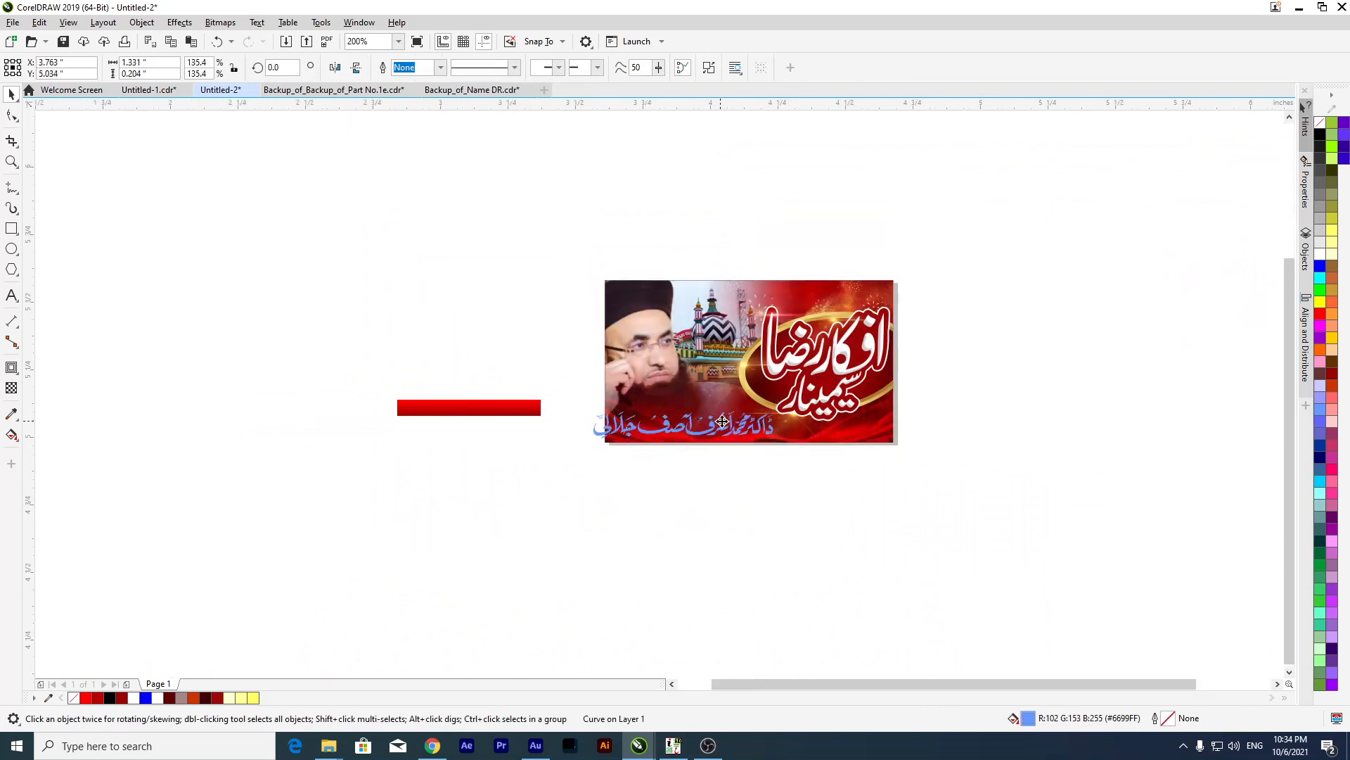
Reduce the Urdu name to about 0.94 inches wide and fit it into the banner's lower-left area.
{"action": "scroll", "coordinate": [766, 422], "scroll_direction": "up", "scroll_amount": 2}
{"action": "left_click_drag", "start_coordinate": [912, 379], "coordinate": [780, 401]}
{"action": "key", "text": "Right"}
{"action": "key", "text": "Right"}
{"action": "key", "text": "Right"}
{"action": "key", "text": "Down"}
{"action": "key", "text": "Down"}
{"action": "key", "text": "Up"}
{"action": "left_click_drag", "start_coordinate": [330, 483], "coordinate": [310, 511]}
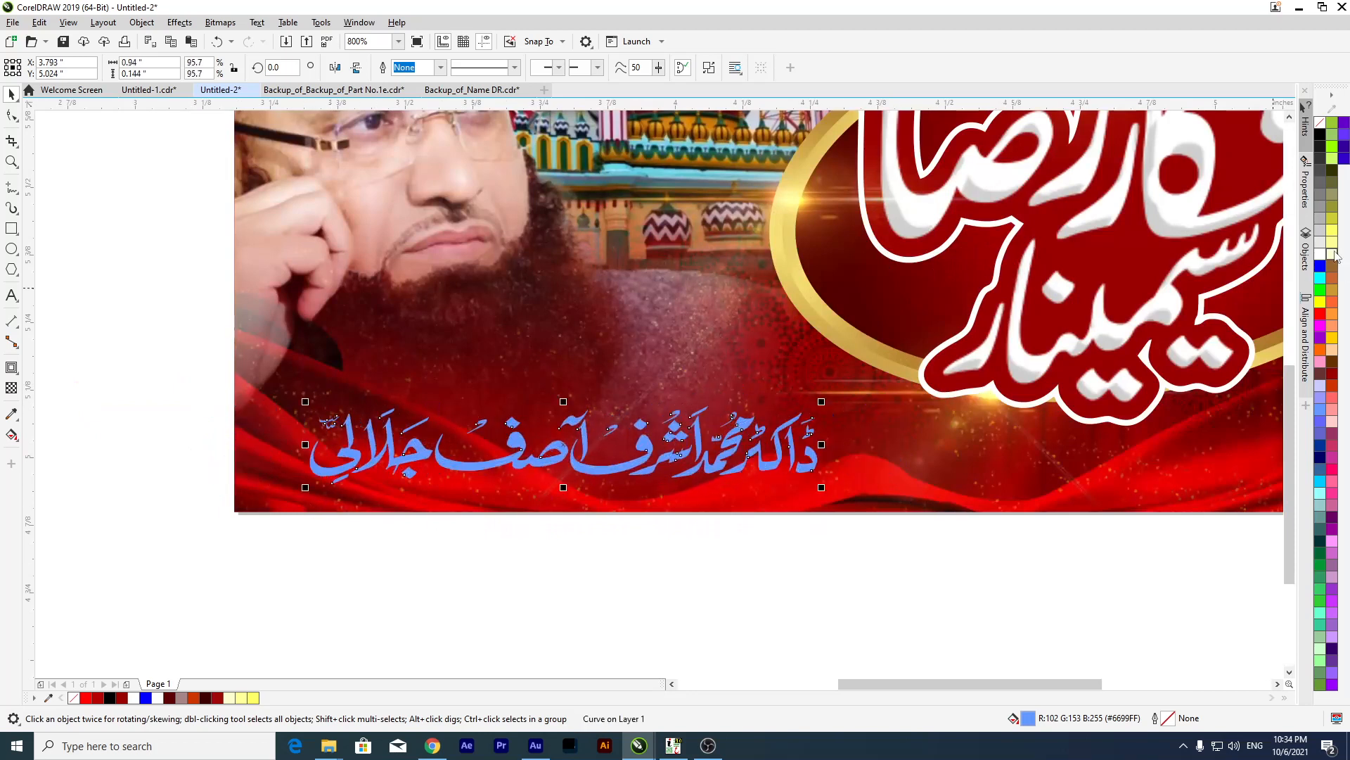
Fill the Urdu name with pale yellow (#FFFF99) and nudge it slightly left and down.
{"action": "left_click", "coordinate": [1334, 242]}
{"action": "left_click", "coordinate": [610, 526]}
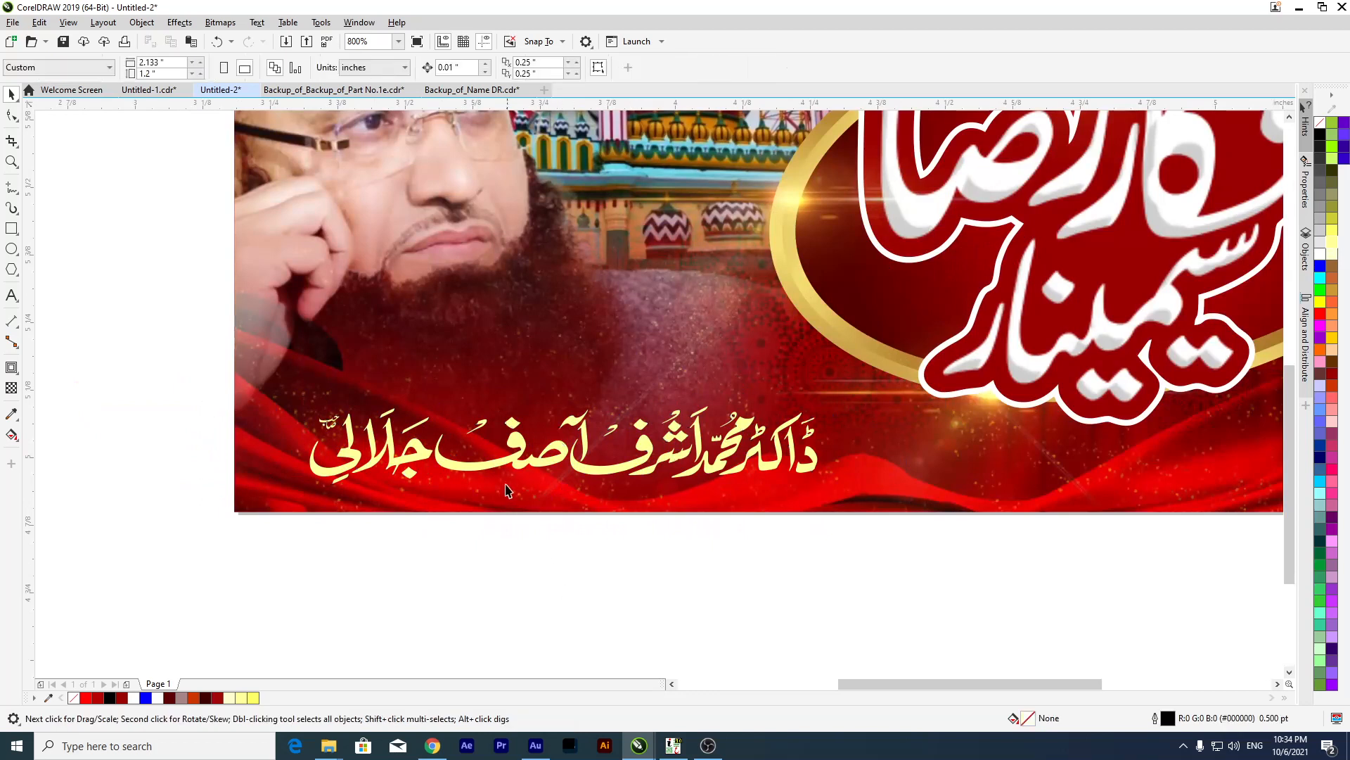
{"action": "left_click", "coordinate": [498, 467]}
{"action": "key", "text": "Left"}
{"action": "key", "text": "Left"}
{"action": "key", "text": "Down"}
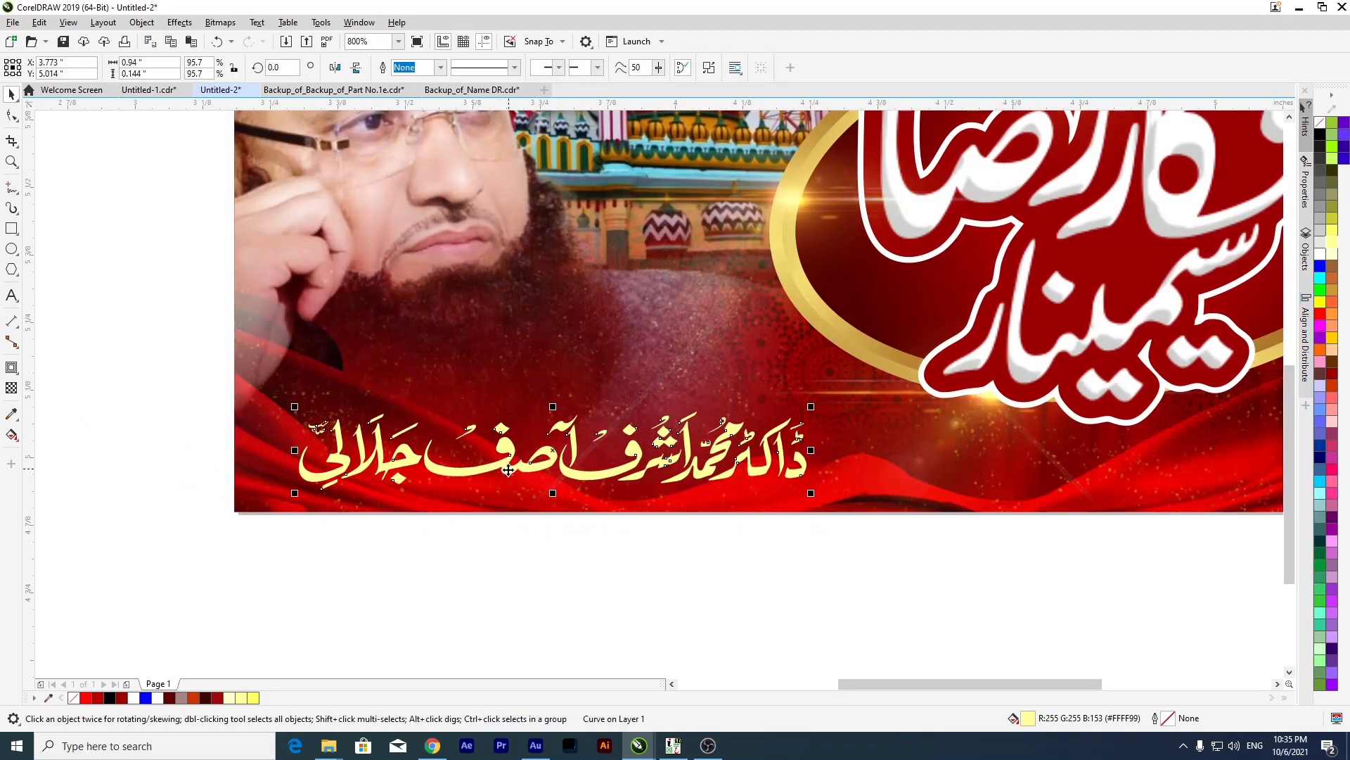
Copy the gold gradient ellipse from the Untitled-1 design into Untitled-2 and place it beside the banner.
{"action": "scroll", "coordinate": [565, 414], "scroll_direction": "down", "scroll_amount": 1}
{"action": "scroll", "coordinate": [565, 415], "scroll_direction": "down", "scroll_amount": 1}
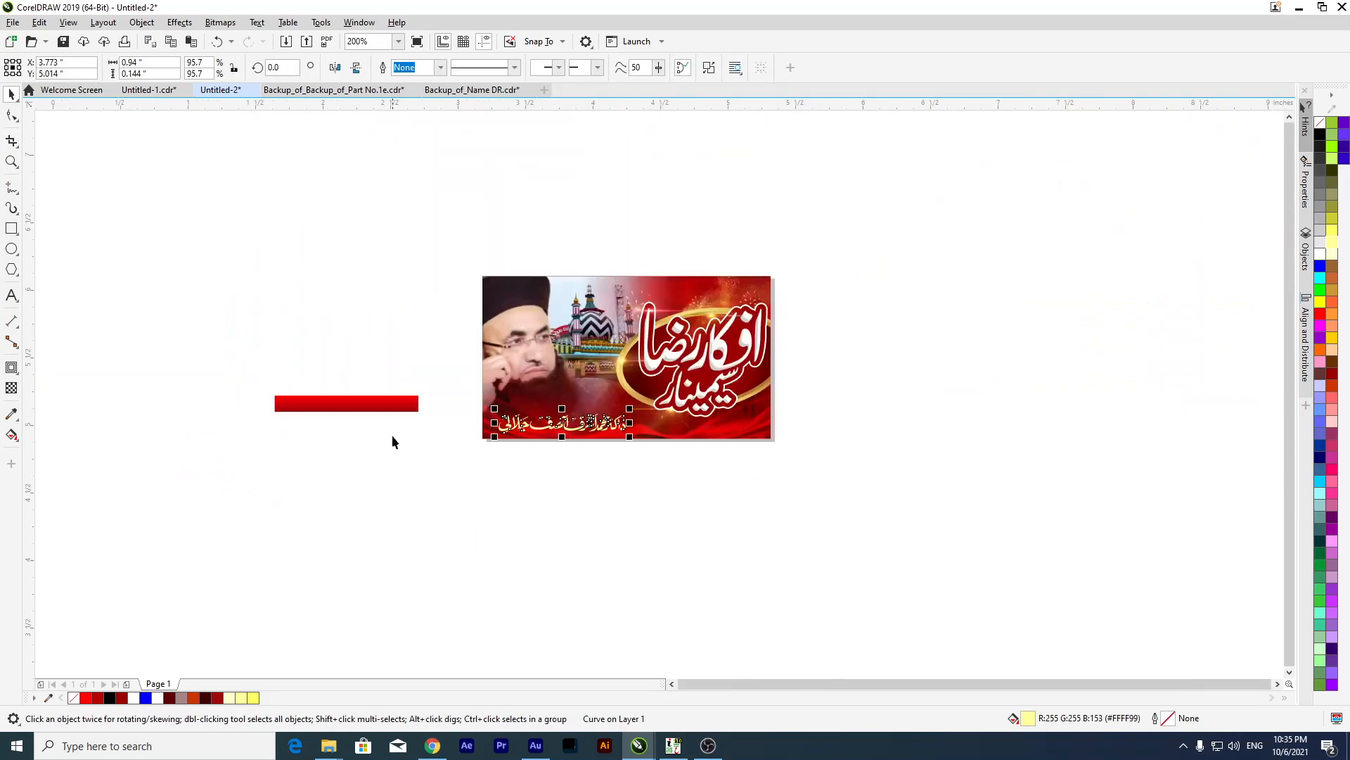
{"action": "left_click", "coordinate": [140, 95]}
{"action": "left_click", "coordinate": [645, 444]}
{"action": "left_click_drag", "start_coordinate": [613, 416], "coordinate": [274, 389]}
{"action": "left_click_drag", "start_coordinate": [654, 404], "coordinate": [887, 504]}
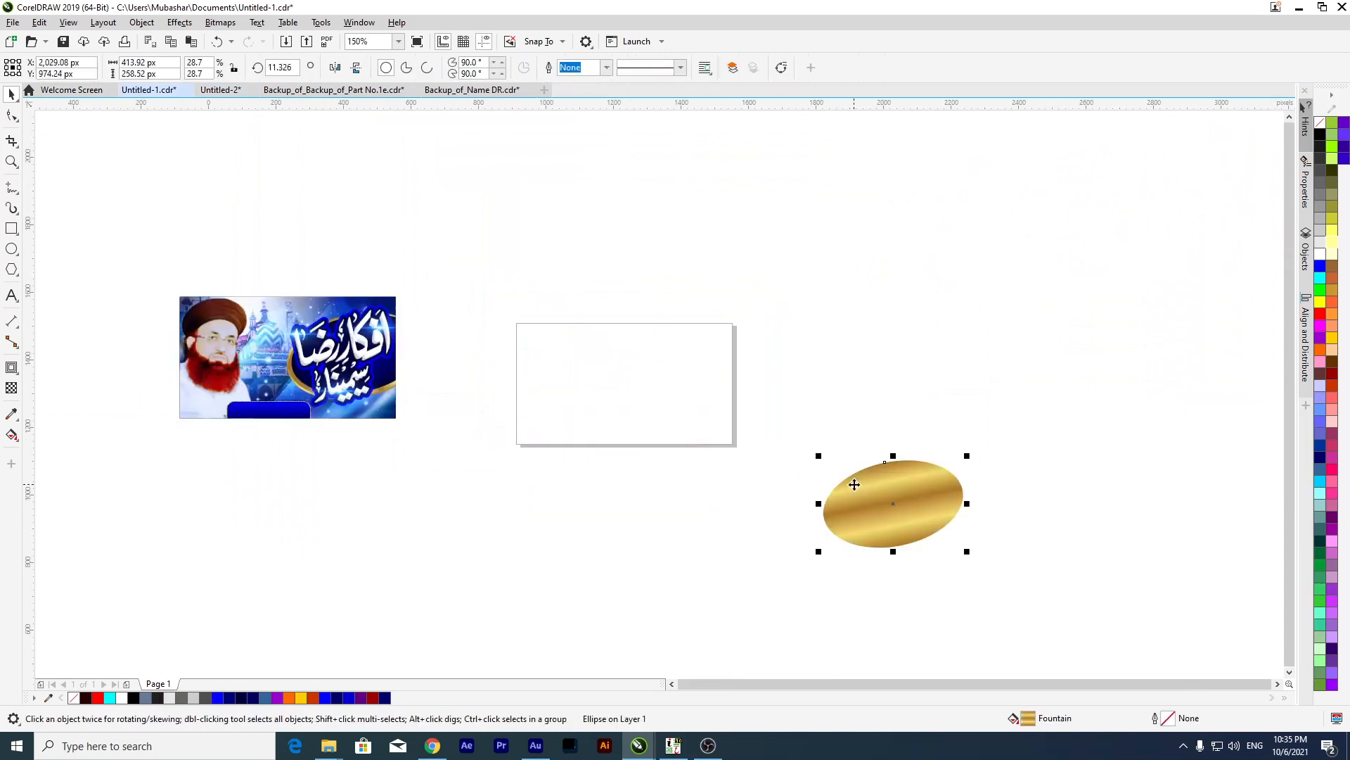
{"action": "left_click", "coordinate": [226, 94]}
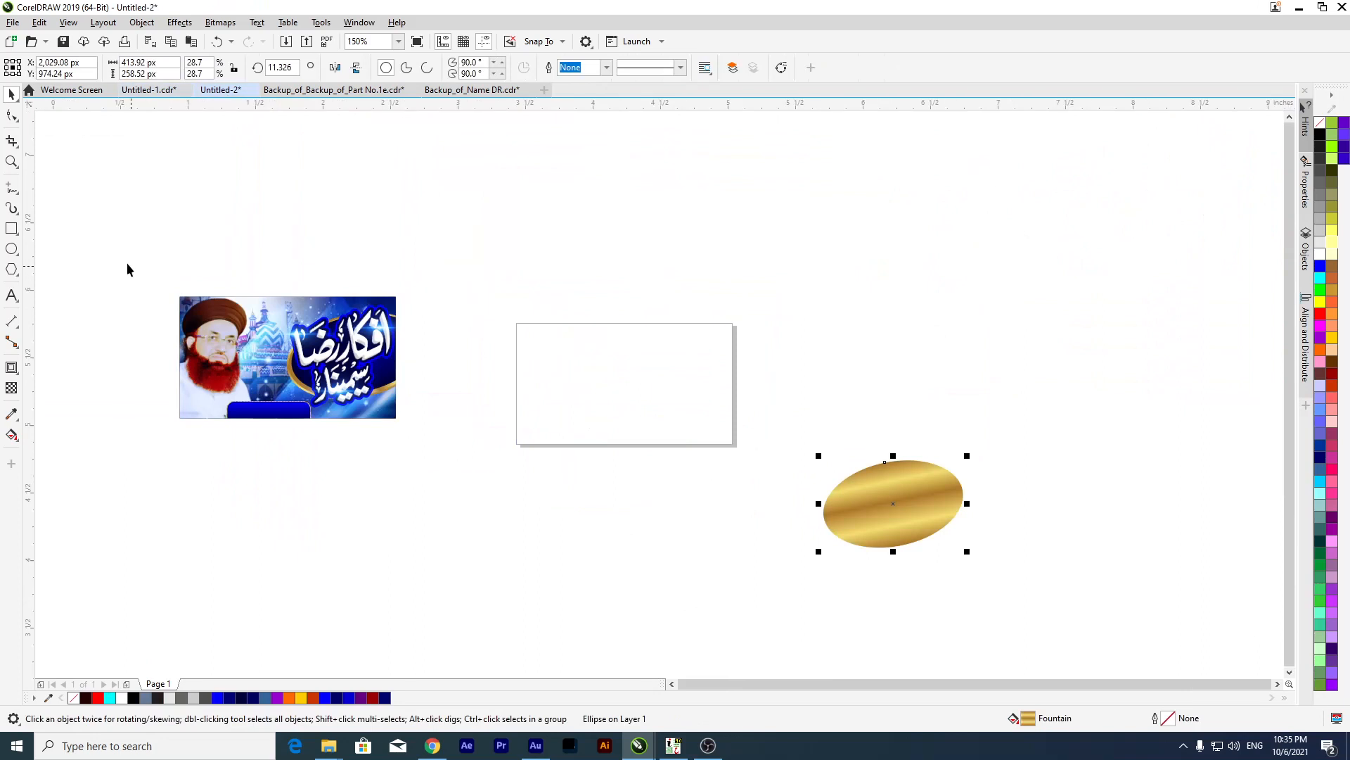
{"action": "left_click_drag", "start_coordinate": [978, 538], "coordinate": [373, 527]}
Copy the ellipse's gold fountain fill onto the Urdu name calligraphy.
{"action": "scroll", "coordinate": [461, 491], "scroll_direction": "up", "scroll_amount": 2}
{"action": "scroll", "coordinate": [479, 407], "scroll_direction": "down", "scroll_amount": 3}
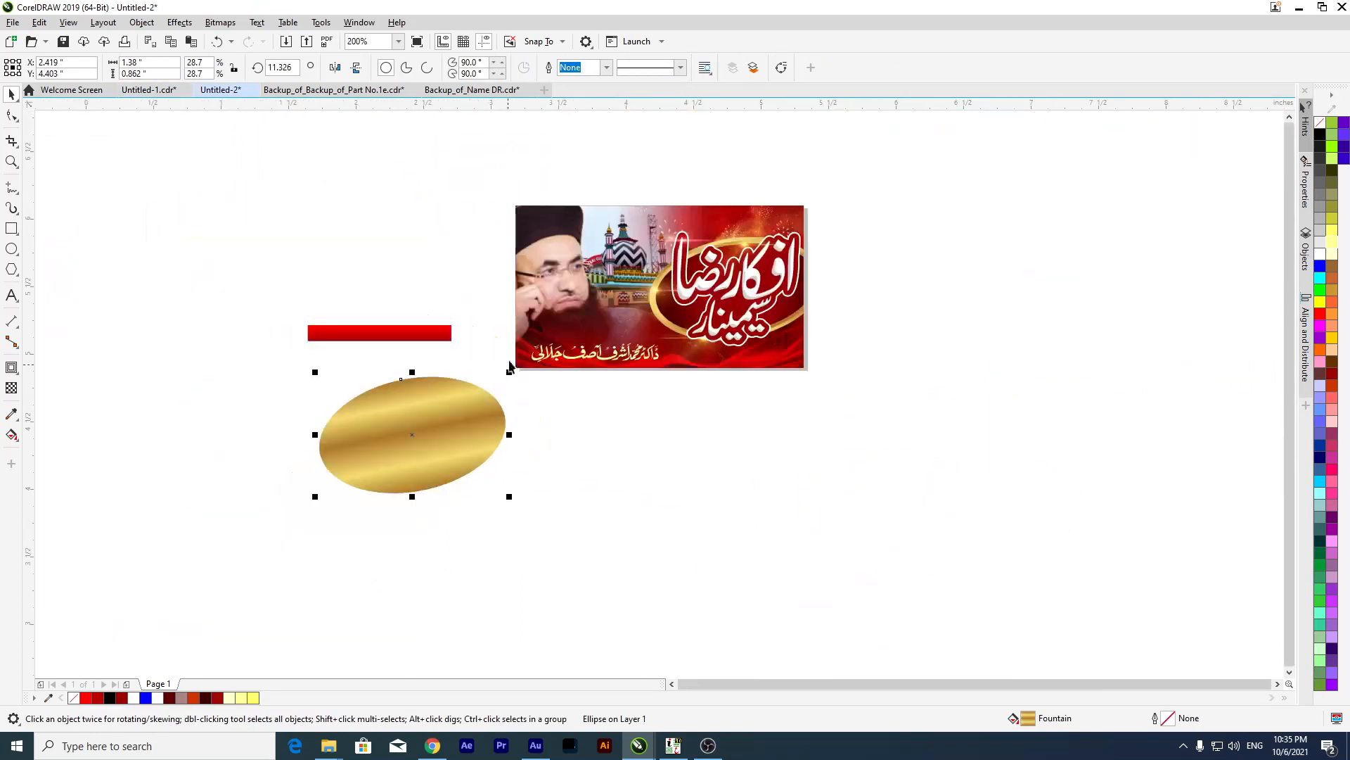
{"action": "scroll", "coordinate": [383, 499], "scroll_direction": "up", "scroll_amount": 2}
{"action": "left_click_drag", "start_coordinate": [386, 304], "coordinate": [567, 395]}
{"action": "scroll", "coordinate": [605, 408], "scroll_direction": "up", "scroll_amount": 2}
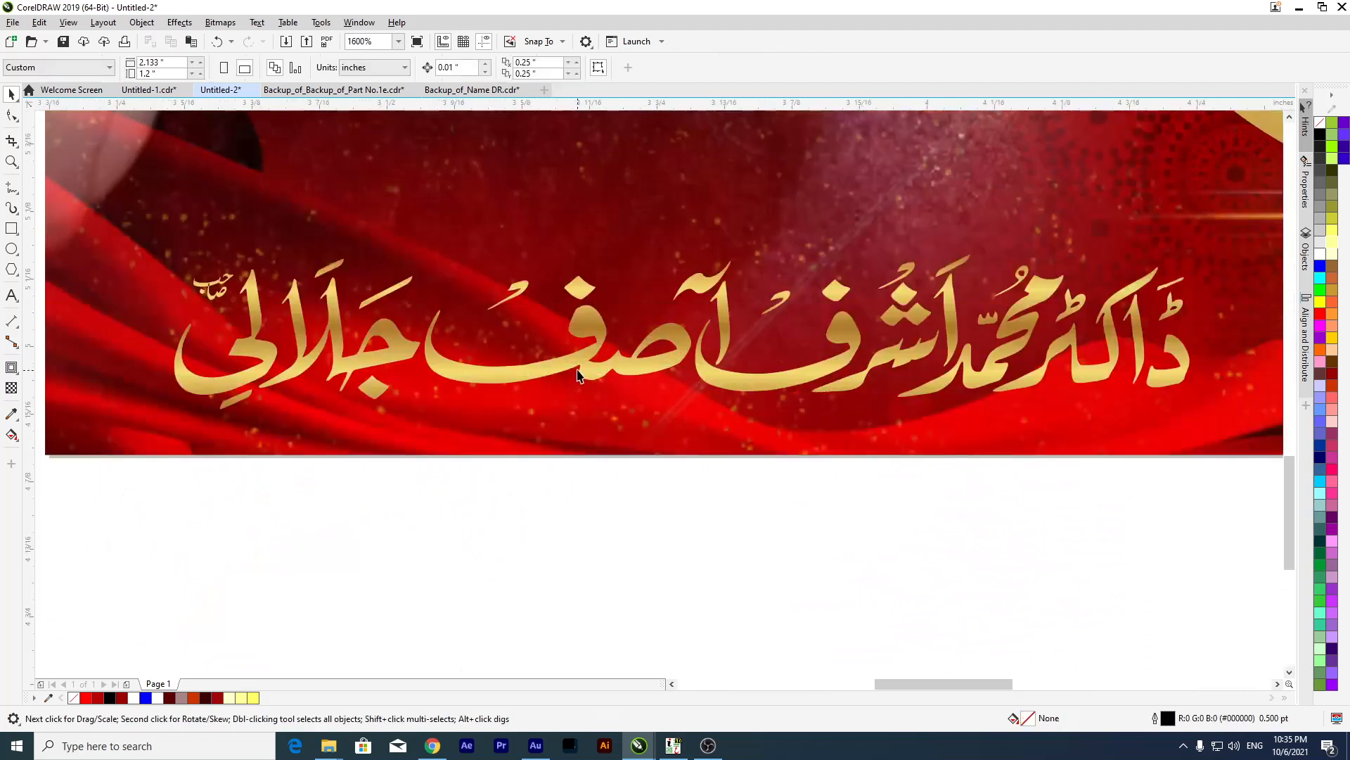
Shorten the Urdu name's gold gradient to a small diagonal span and make it repeat across the lettering.
{"action": "left_click", "coordinate": [580, 363]}
{"action": "key", "text": "g"}
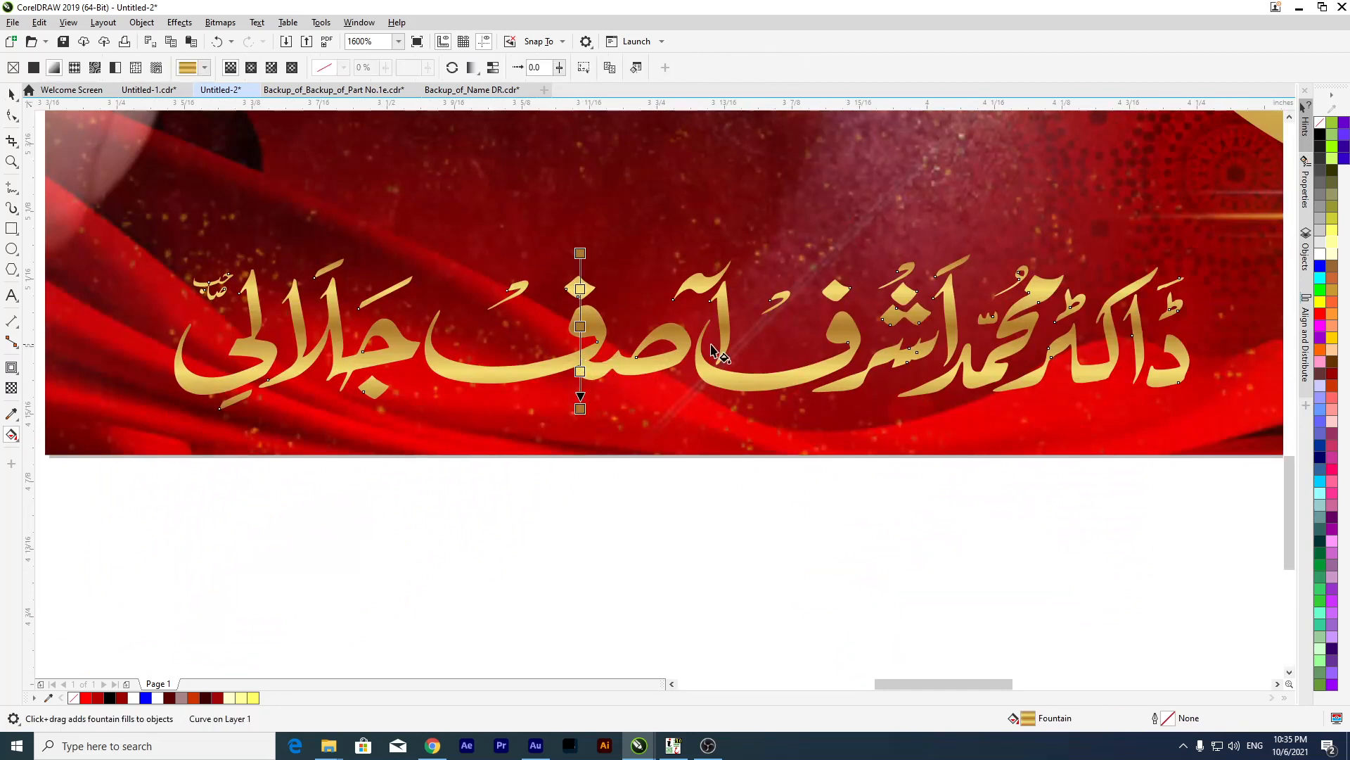
{"action": "mouse_move", "coordinate": [581, 410]}
{"action": "left_mouse_down"}
{"action": "mouse_move", "coordinate": [879, 226]}
{"action": "mouse_move", "coordinate": [869, 213]}
{"action": "left_mouse_up"}
{"action": "mouse_move", "coordinate": [581, 254]}
{"action": "left_mouse_down"}
{"action": "mouse_move", "coordinate": [751, 301]}
{"action": "mouse_move", "coordinate": [800, 266]}
{"action": "mouse_move", "coordinate": [721, 339]}
{"action": "mouse_move", "coordinate": [730, 314]}
{"action": "left_mouse_up"}
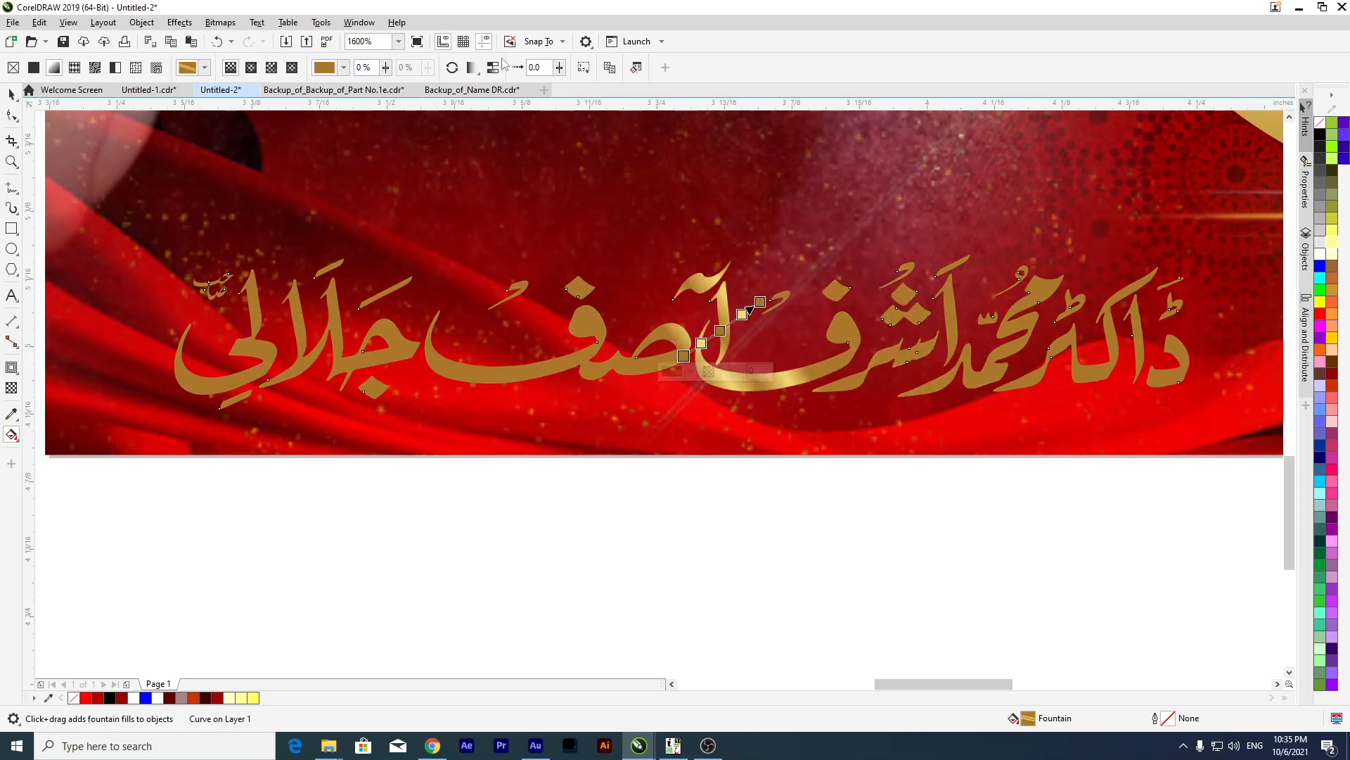
{"action": "left_click", "coordinate": [473, 67]}
{"action": "left_click", "coordinate": [492, 118]}
{"action": "scroll", "coordinate": [661, 348], "scroll_direction": "down", "scroll_amount": 2}
{"action": "scroll", "coordinate": [661, 349], "scroll_direction": "down", "scroll_amount": 2}
{"action": "scroll", "coordinate": [663, 359], "scroll_direction": "up", "scroll_amount": 1}
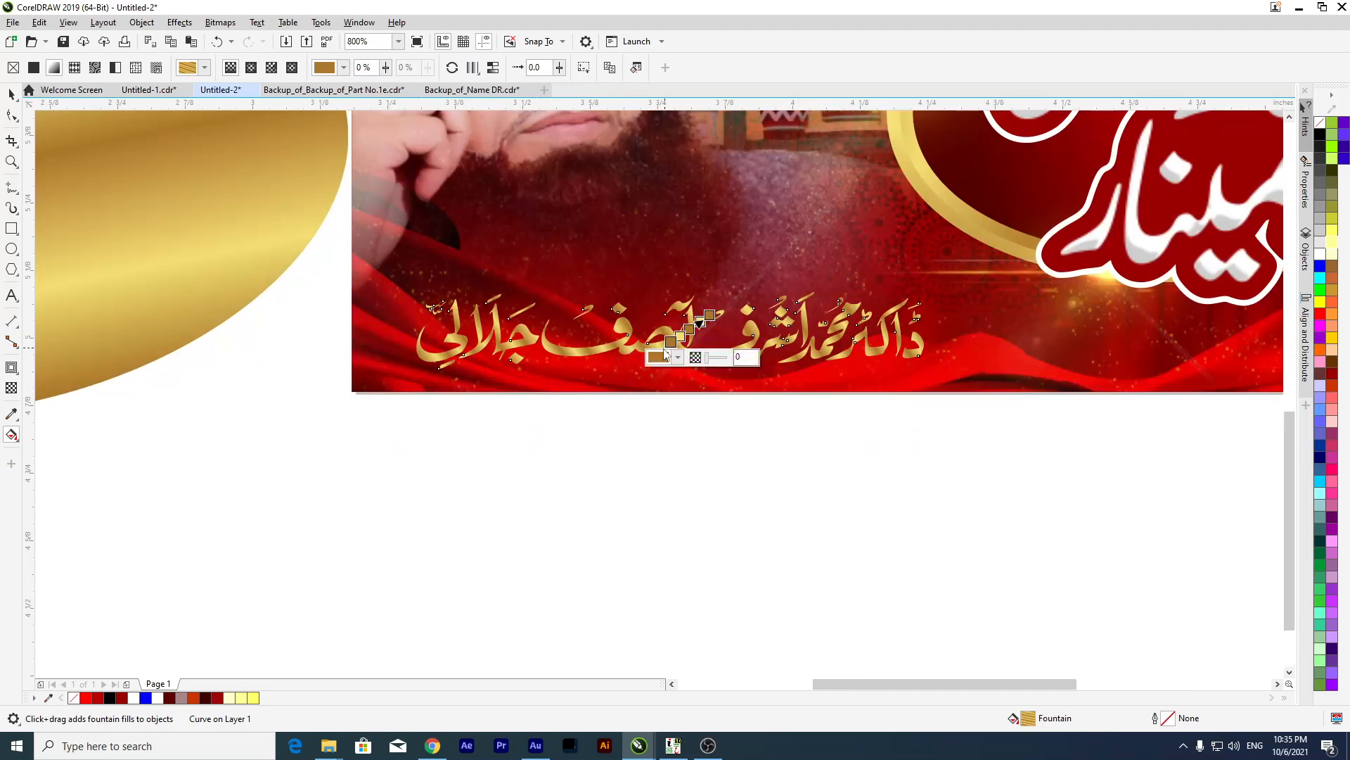
{"action": "left_click", "coordinate": [8, 97]}
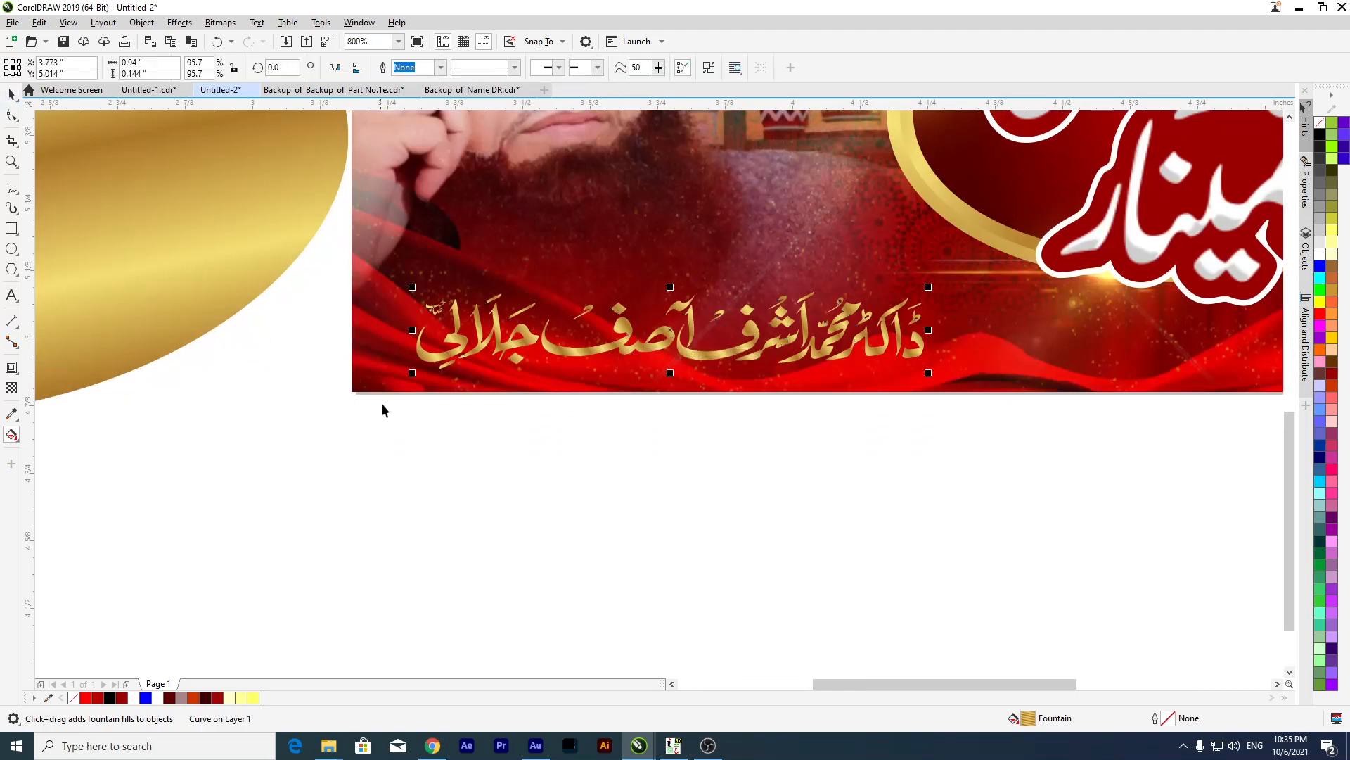
{"action": "left_click", "coordinate": [382, 403]}
Move the red gradient bar to the empty area just below the banner, under the Urdu name.
{"action": "scroll", "coordinate": [589, 380], "scroll_direction": "down", "scroll_amount": 1}
{"action": "left_click_drag", "start_coordinate": [79, 323], "coordinate": [424, 469]}
{"action": "scroll", "coordinate": [624, 486], "scroll_direction": "up", "scroll_amount": 1}
{"action": "left_click_drag", "start_coordinate": [522, 452], "coordinate": [623, 450]}
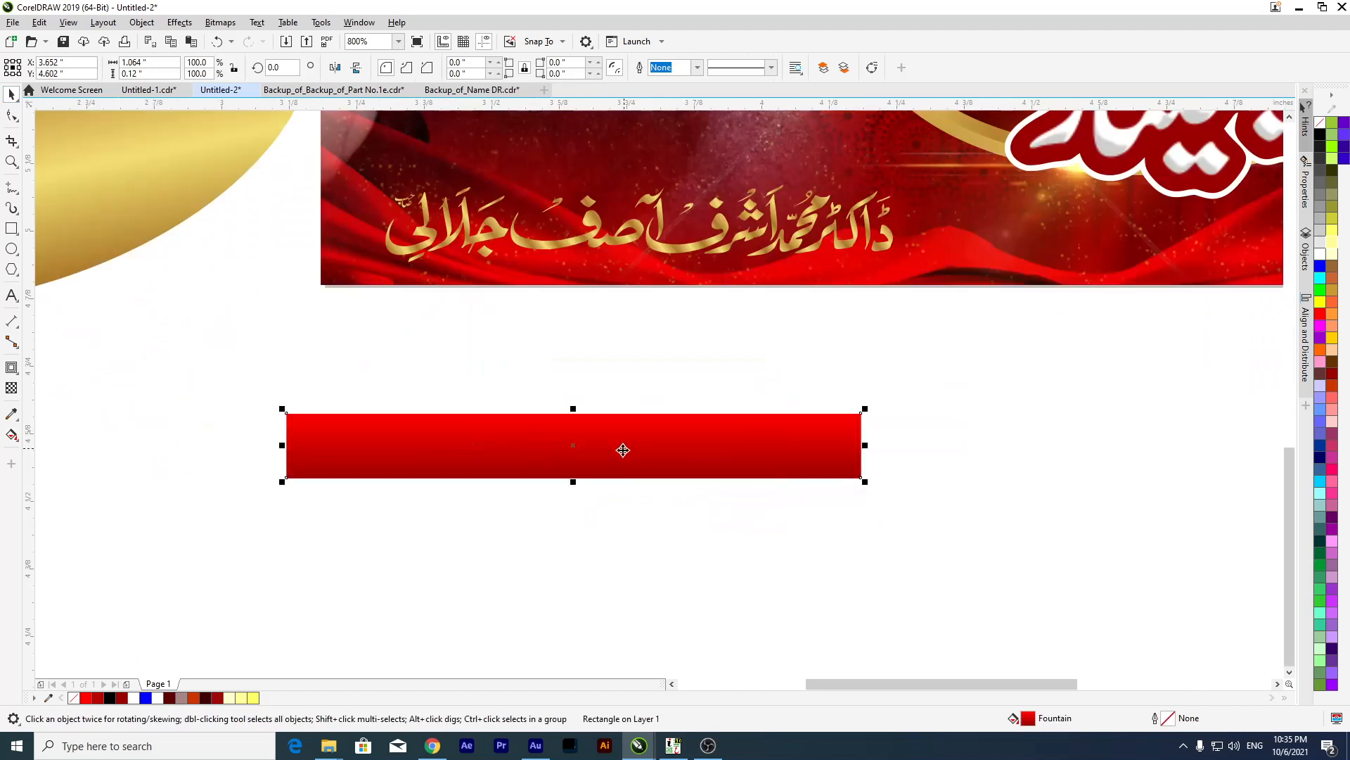
Apply a horizontal fountain transparency to the red gradient bar so its left end fades out toward the middle.
{"action": "left_click", "coordinate": [561, 466]}
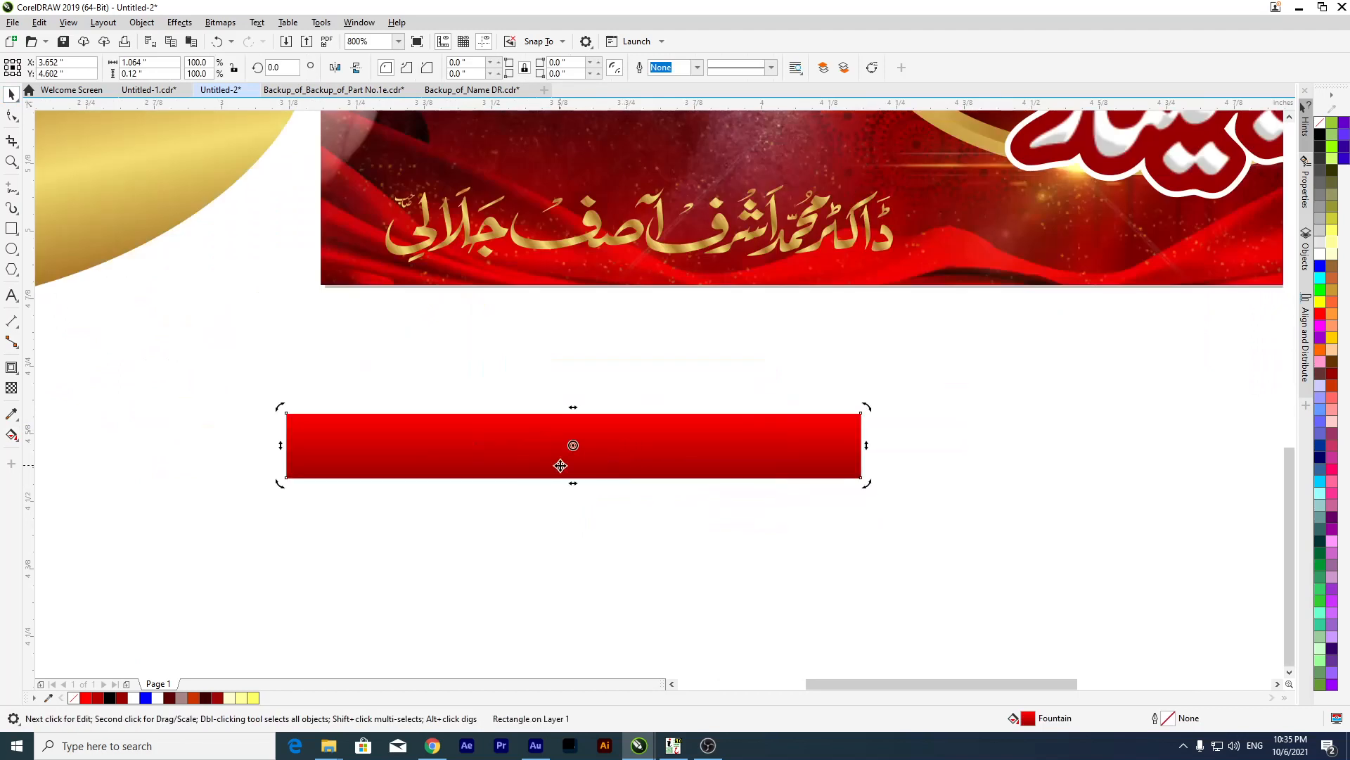
{"action": "left_click", "coordinate": [11, 389]}
{"action": "left_click_drag", "start_coordinate": [520, 451], "coordinate": [289, 452]}
{"action": "left_click_drag", "start_coordinate": [520, 452], "coordinate": [553, 451]}
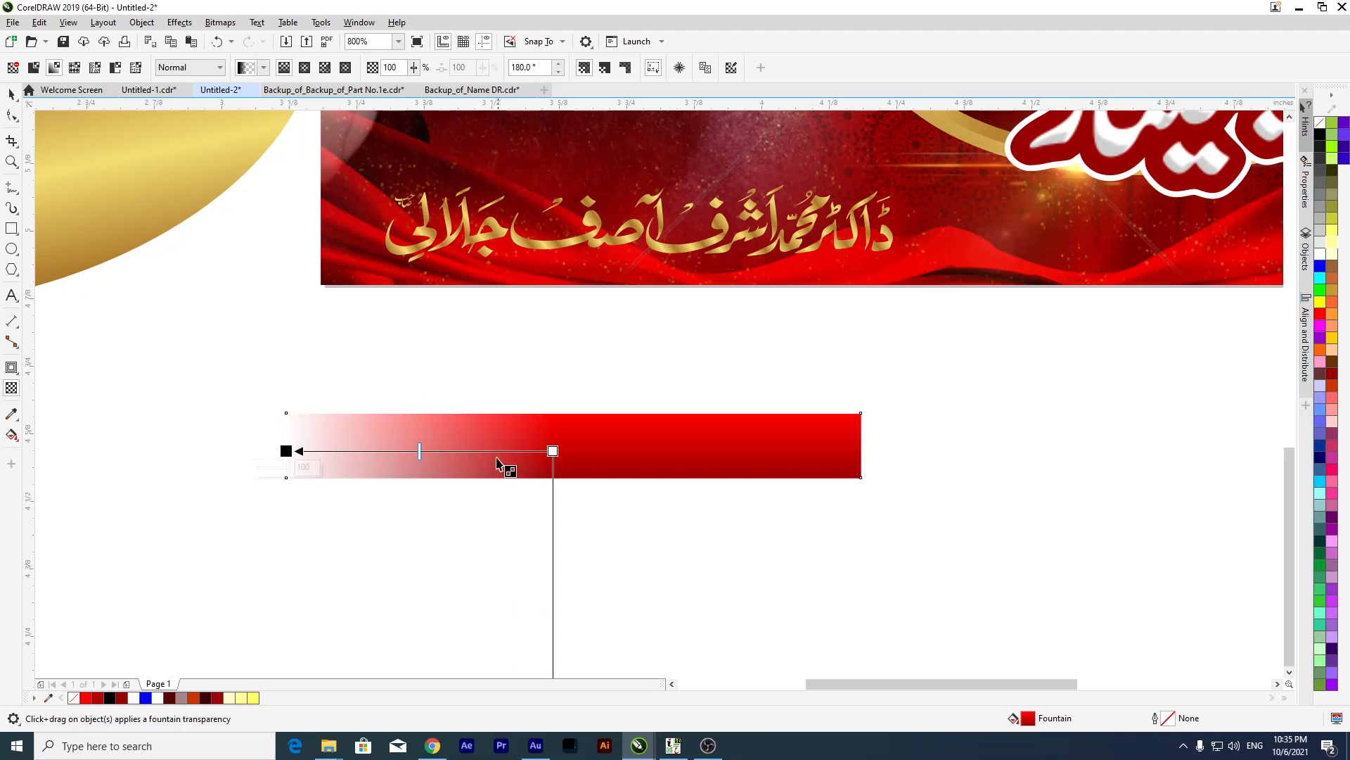
{"action": "left_click_drag", "start_coordinate": [490, 452], "coordinate": [507, 451]}
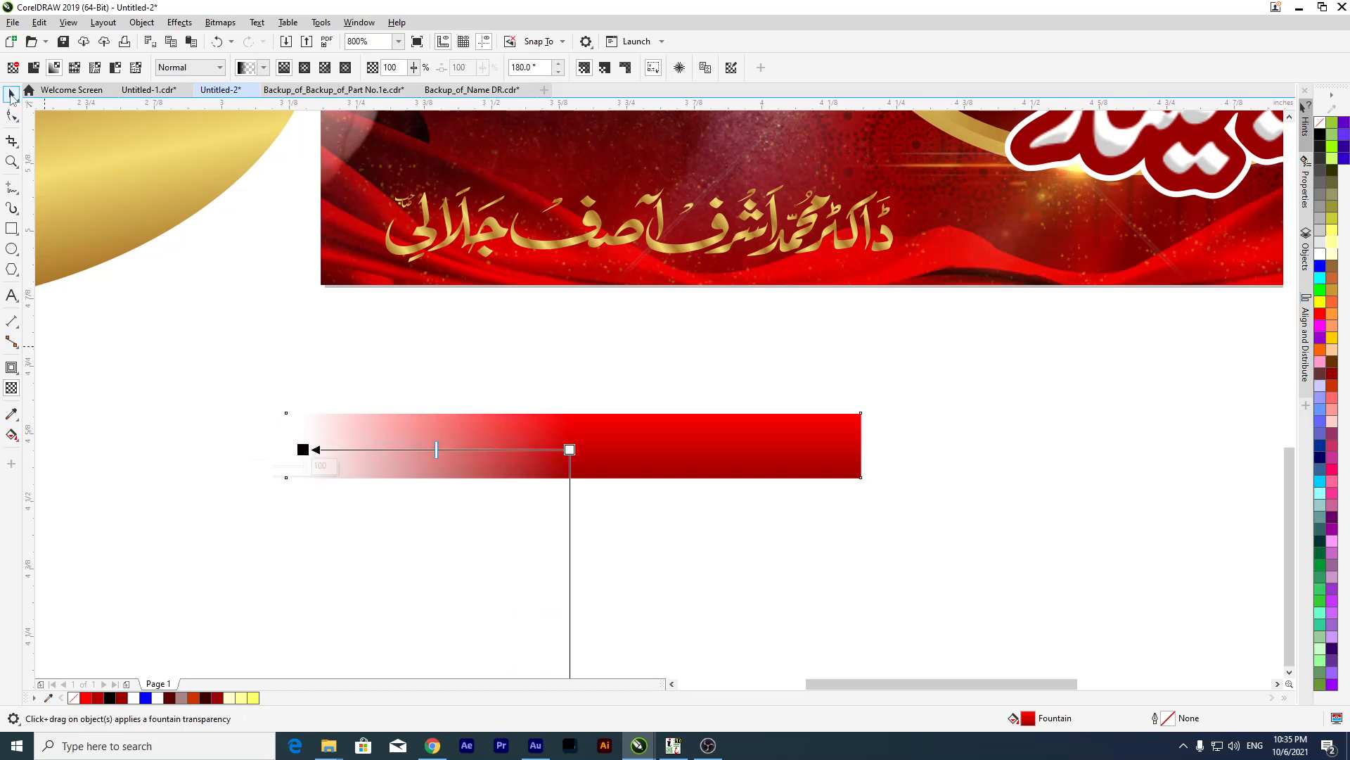
Mirror a copy of the faded red bar onto its solid right end and group both halves into one strip.
{"action": "left_click", "coordinate": [11, 95]}
{"action": "left_click_drag", "start_coordinate": [865, 458], "coordinate": [652, 542]}
{"action": "left_click_drag", "start_coordinate": [285, 444], "coordinate": [1058, 474]}
{"action": "right_click", "coordinate": [1062, 473]}
{"action": "scroll", "coordinate": [789, 559], "scroll_direction": "down", "scroll_amount": 2}
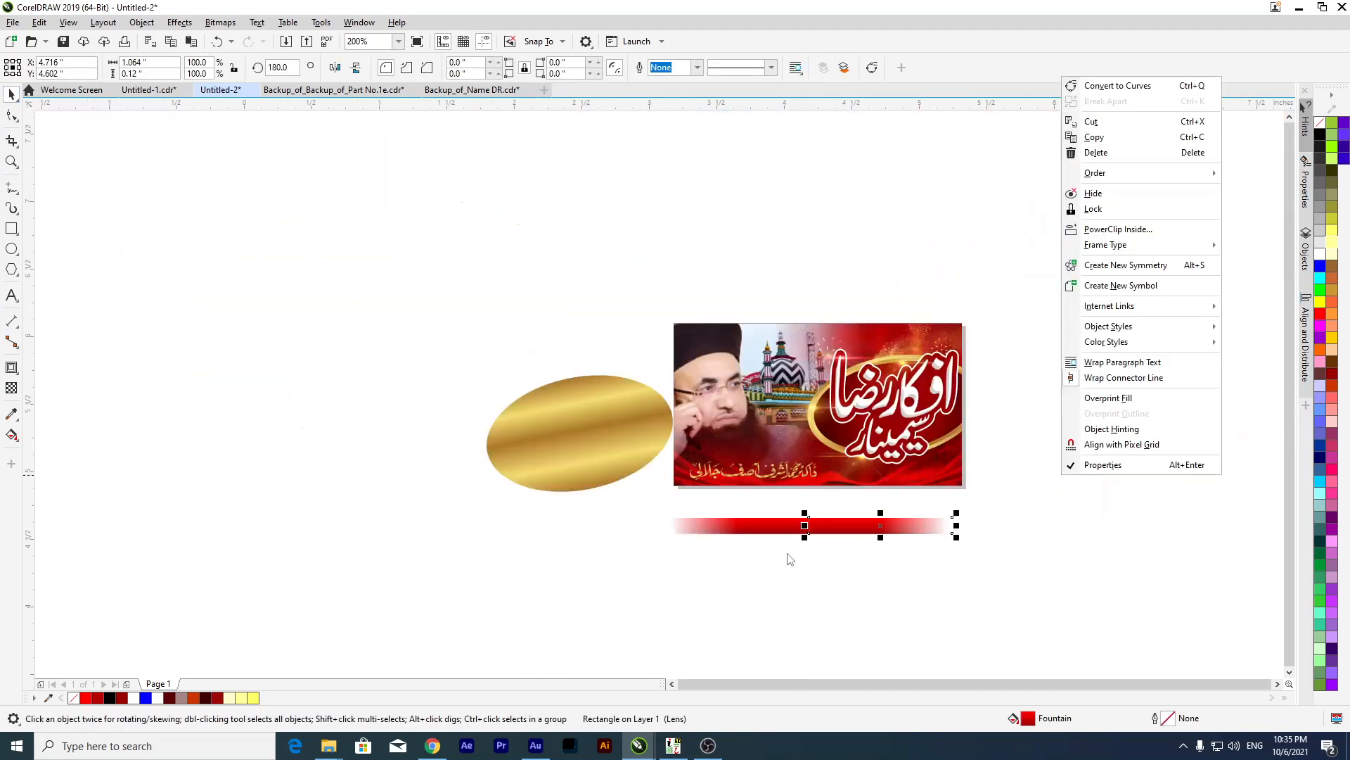
{"action": "scroll", "coordinate": [830, 555], "scroll_direction": "down", "scroll_amount": 2}
{"action": "scroll", "coordinate": [834, 492], "scroll_direction": "up", "scroll_amount": 4}
{"action": "key", "text": "ctrl+z"}
{"action": "left_click", "coordinate": [807, 452], "text": "shift"}
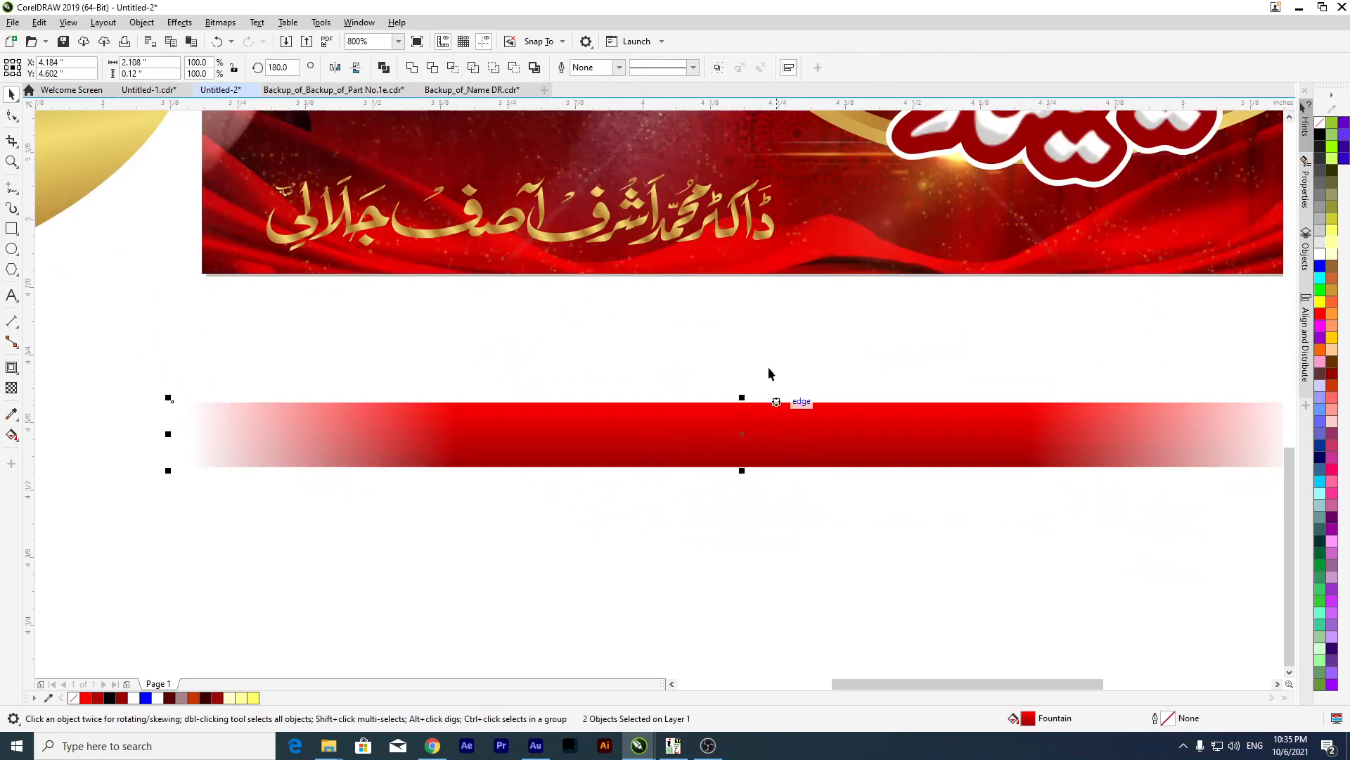
{"action": "left_click", "coordinate": [716, 70]}
{"action": "scroll", "coordinate": [856, 409], "scroll_direction": "down", "scroll_amount": 1}
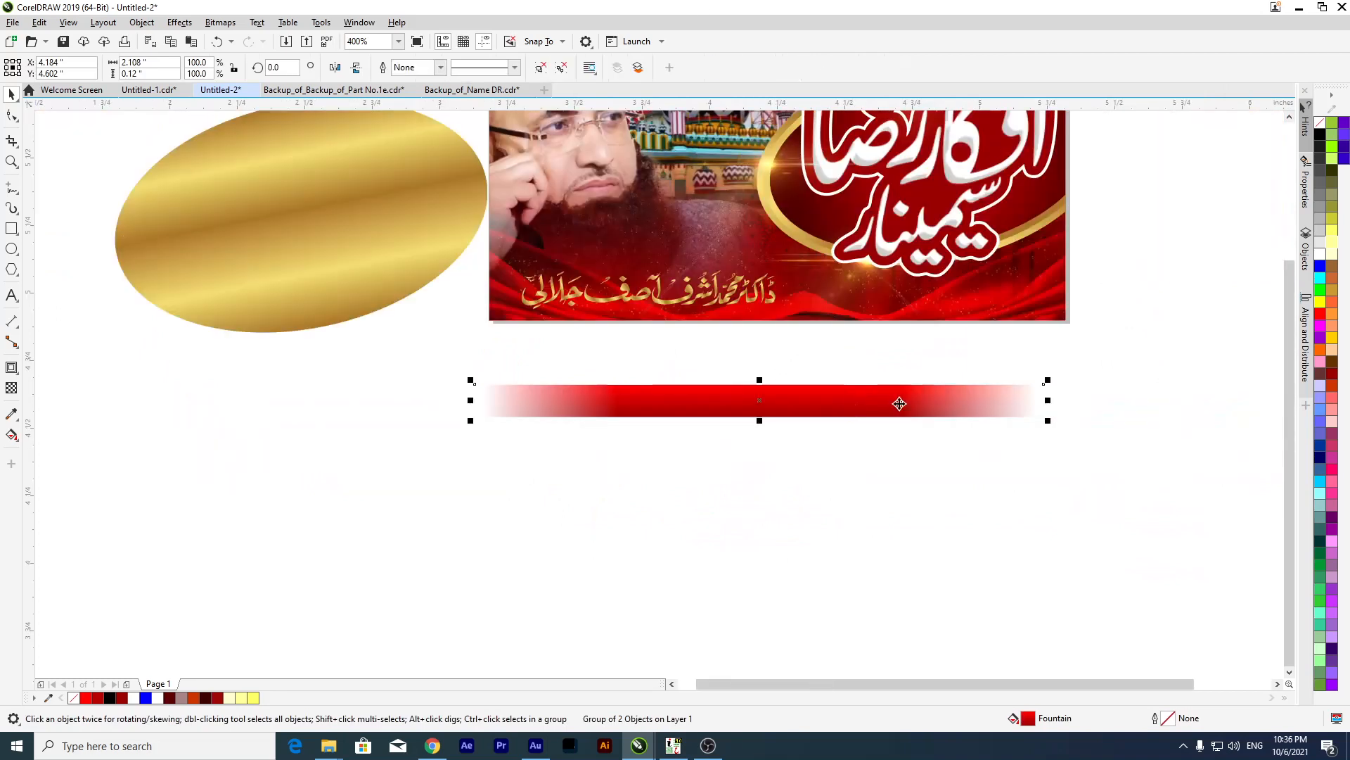
Resize the red strip to about 1.024 by 0.16 inches and place it behind the gold Urdu name on the banner.
{"action": "left_click_drag", "start_coordinate": [1051, 381], "coordinate": [742, 287]}
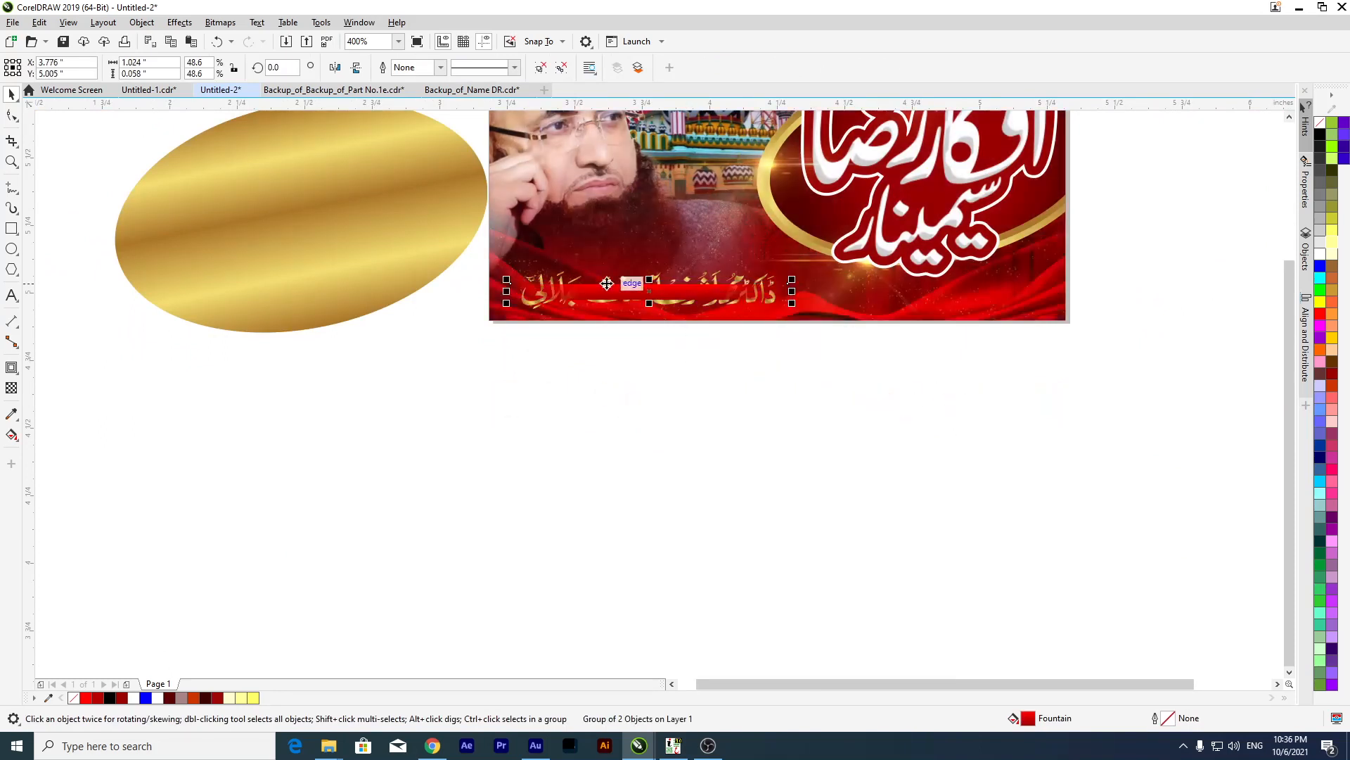
{"action": "scroll", "coordinate": [742, 287], "scroll_direction": "up", "scroll_amount": 2}
{"action": "left_click_drag", "start_coordinate": [779, 283], "coordinate": [778, 213]}
{"action": "left_click_drag", "start_coordinate": [777, 352], "coordinate": [783, 389]}
{"action": "scroll", "coordinate": [782, 391], "scroll_direction": "down", "scroll_amount": 2}
{"action": "key", "text": "ctrl+Page_Down"}
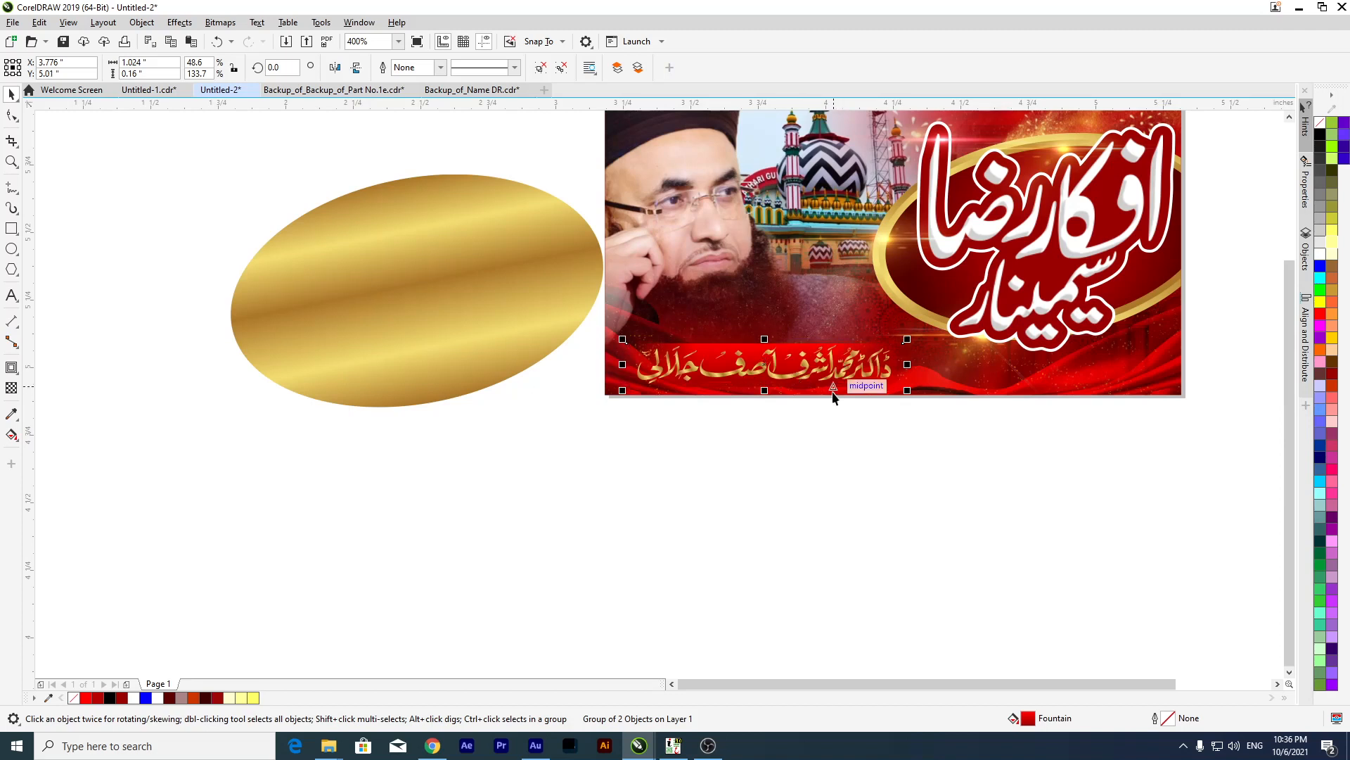
{"action": "scroll", "coordinate": [838, 425], "scroll_direction": "up", "scroll_amount": 1}
{"action": "left_click", "coordinate": [824, 461]}
Scale the gold Urdu name down to about 0.648 inches wide, centred on the red strip.
{"action": "left_click", "coordinate": [727, 332]}
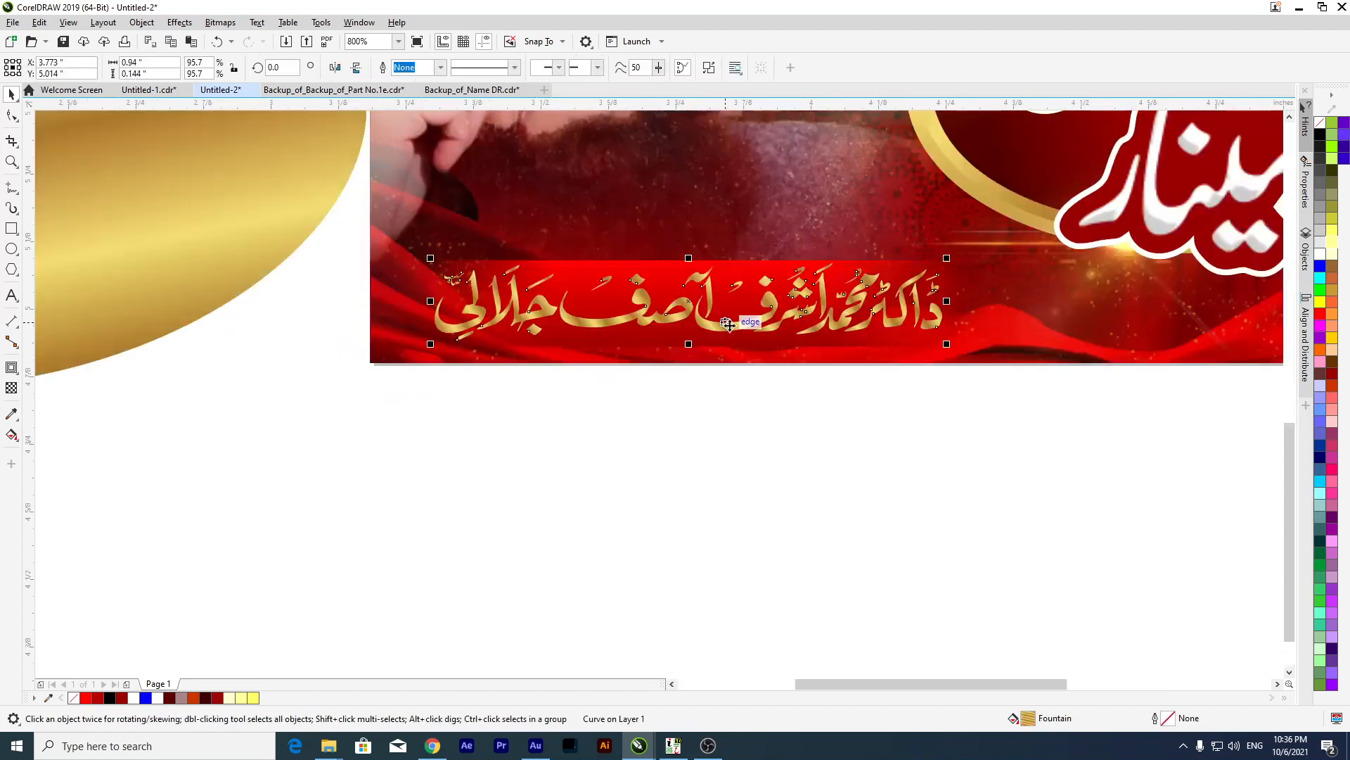
{"action": "left_click_drag", "start_coordinate": [947, 254], "coordinate": [873, 270]}
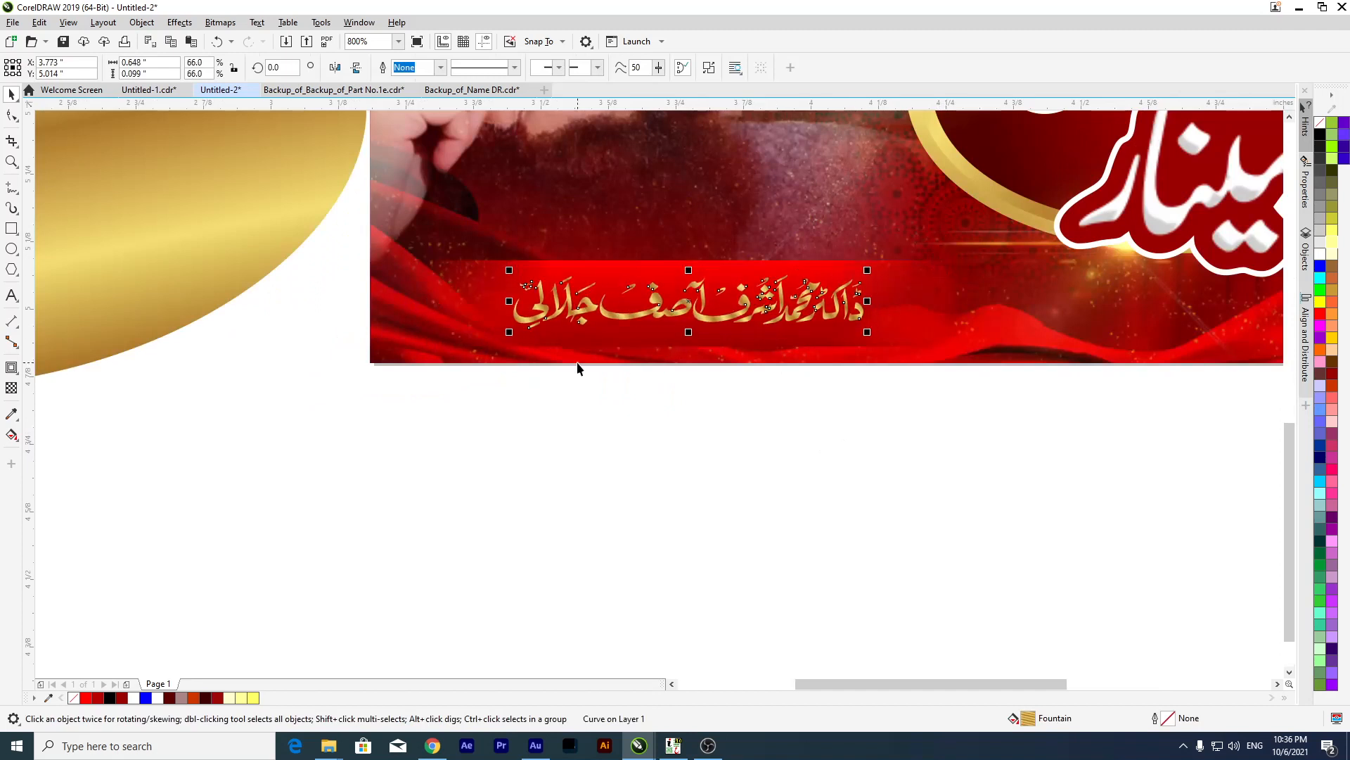
{"action": "left_click", "coordinate": [634, 377]}
Try a black drop shadow just below the gold Urdu name, with feathering 2 and opacity 22.
{"action": "scroll", "coordinate": [659, 313], "scroll_direction": "up", "scroll_amount": 1}
{"action": "scroll", "coordinate": [659, 313], "scroll_direction": "up", "scroll_amount": 2}
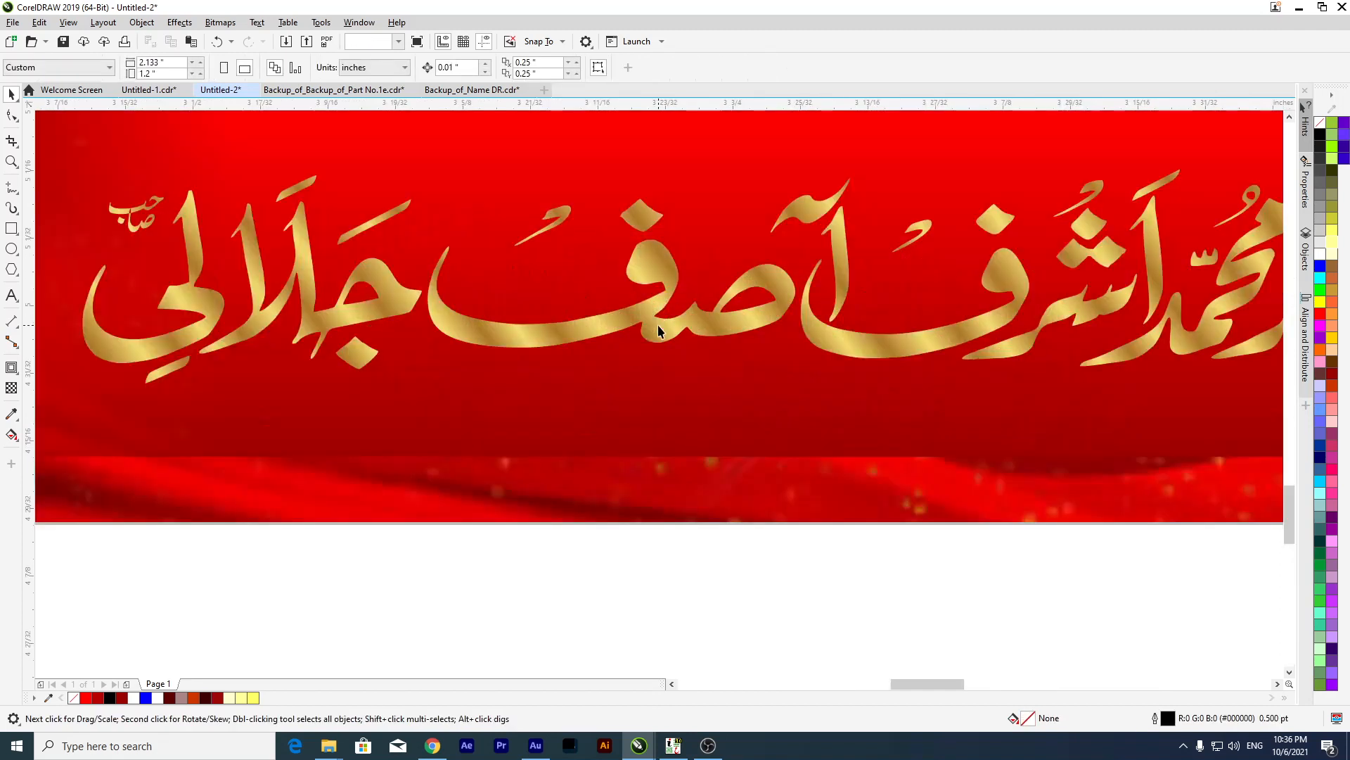
{"action": "left_click", "coordinate": [657, 323]}
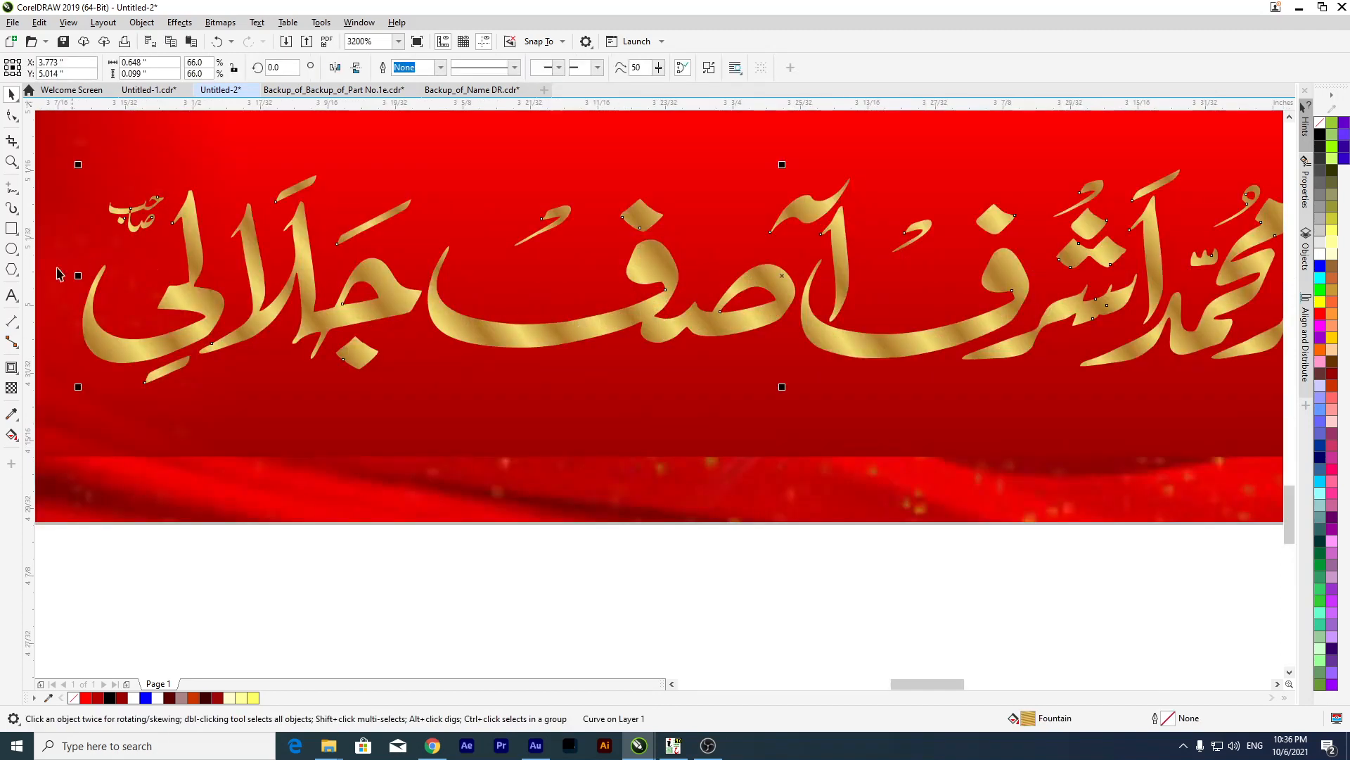
{"action": "left_click", "coordinate": [15, 376]}
{"action": "left_click", "coordinate": [63, 366]}
{"action": "left_click_drag", "start_coordinate": [782, 275], "coordinate": [774, 396]}
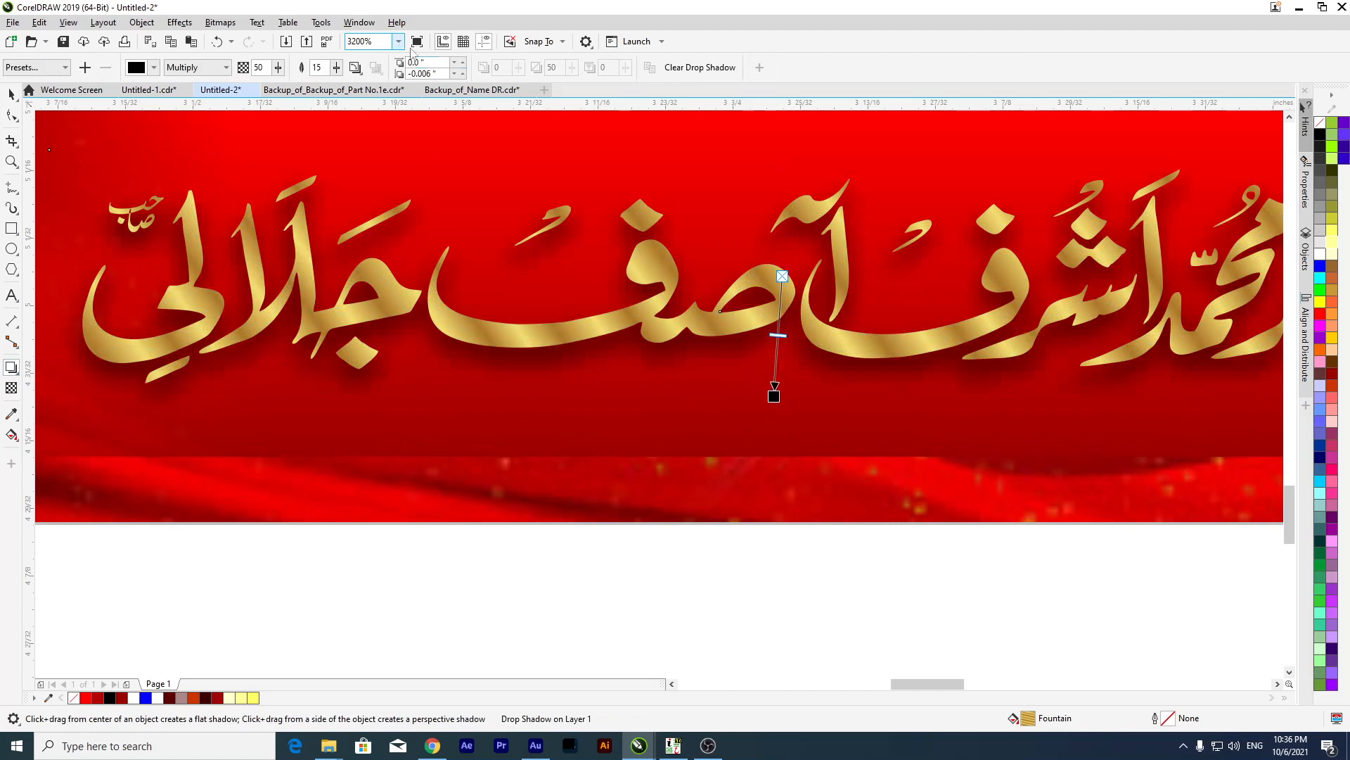
{"action": "type", "text": "2"}
{"action": "double_click", "coordinate": [271, 67]}
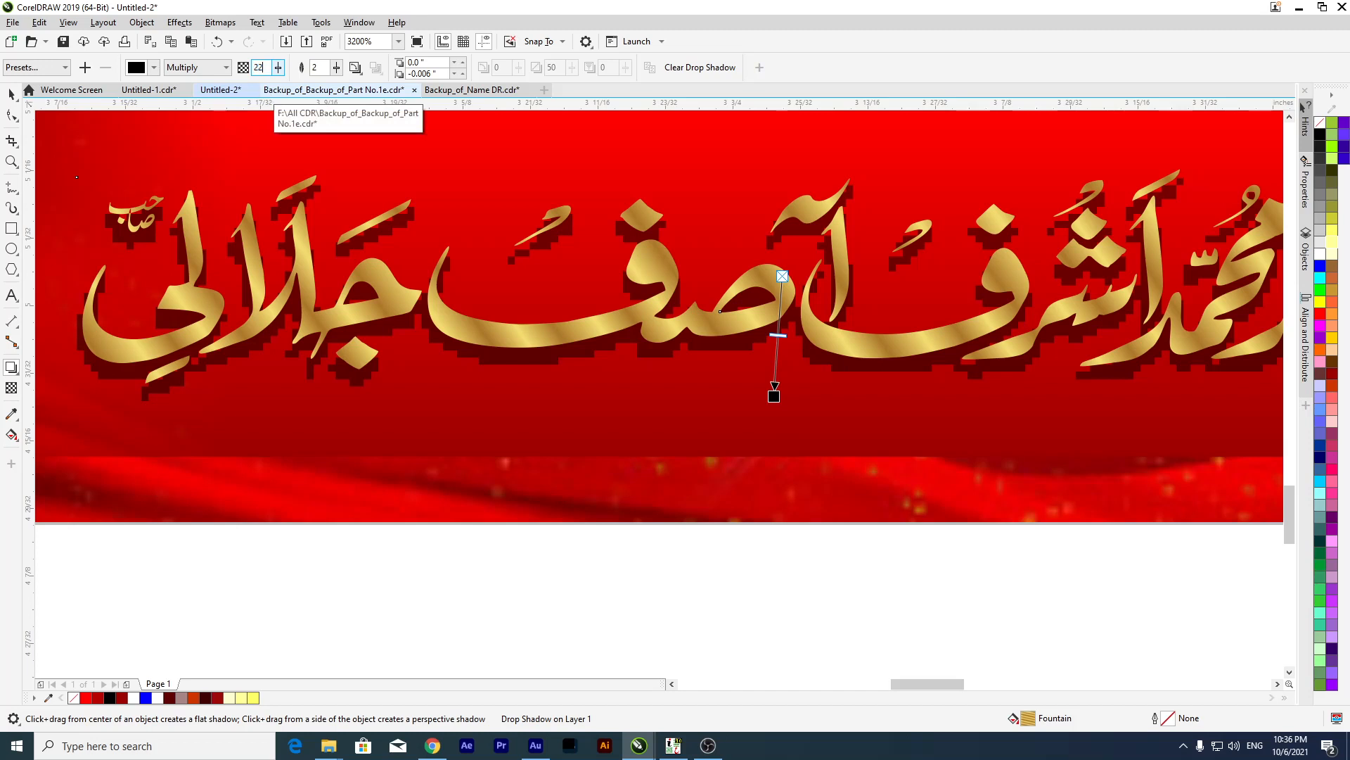
Try a slightly different offset for the name's drop shadow and raise its opacity to 34.
{"action": "scroll", "coordinate": [684, 296], "scroll_direction": "down", "scroll_amount": 2}
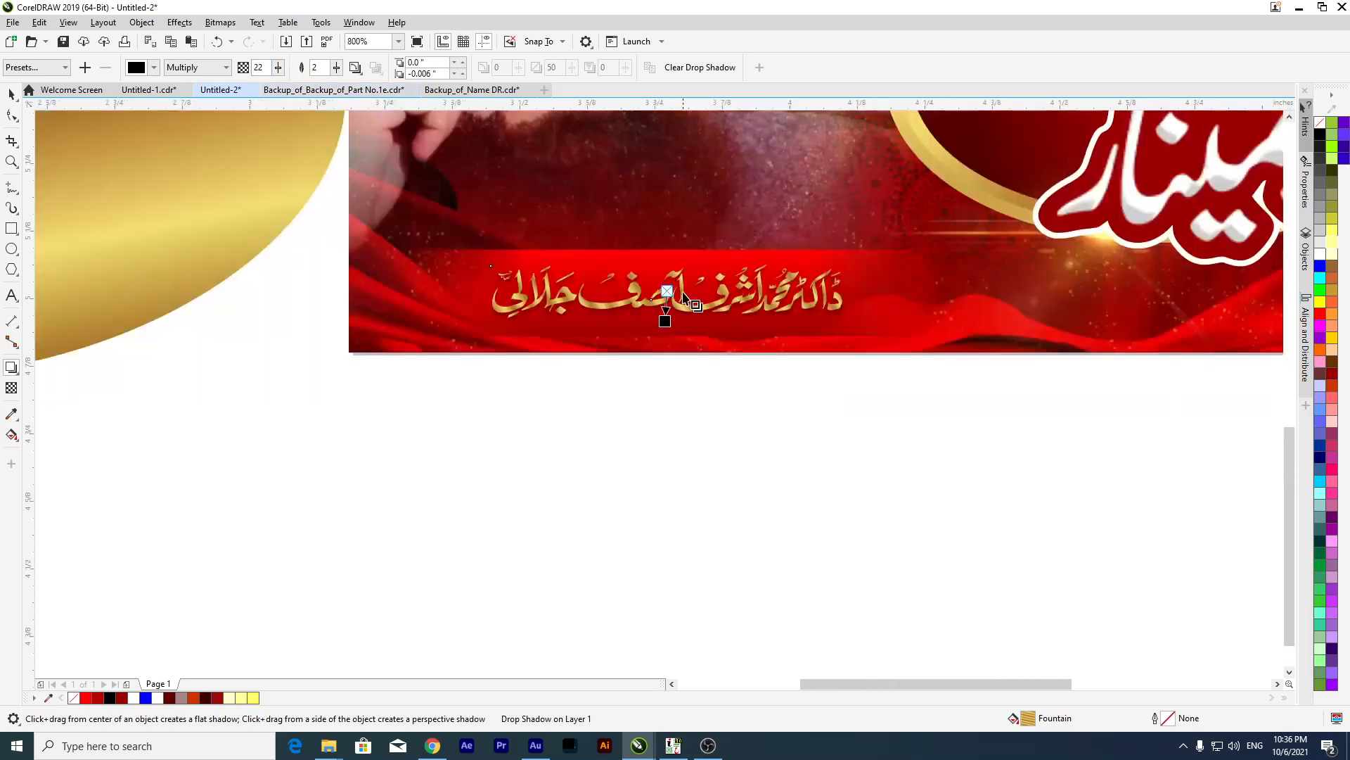
{"action": "scroll", "coordinate": [684, 296], "scroll_direction": "up", "scroll_amount": 1}
{"action": "left_click_drag", "start_coordinate": [648, 346], "coordinate": [651, 331]}
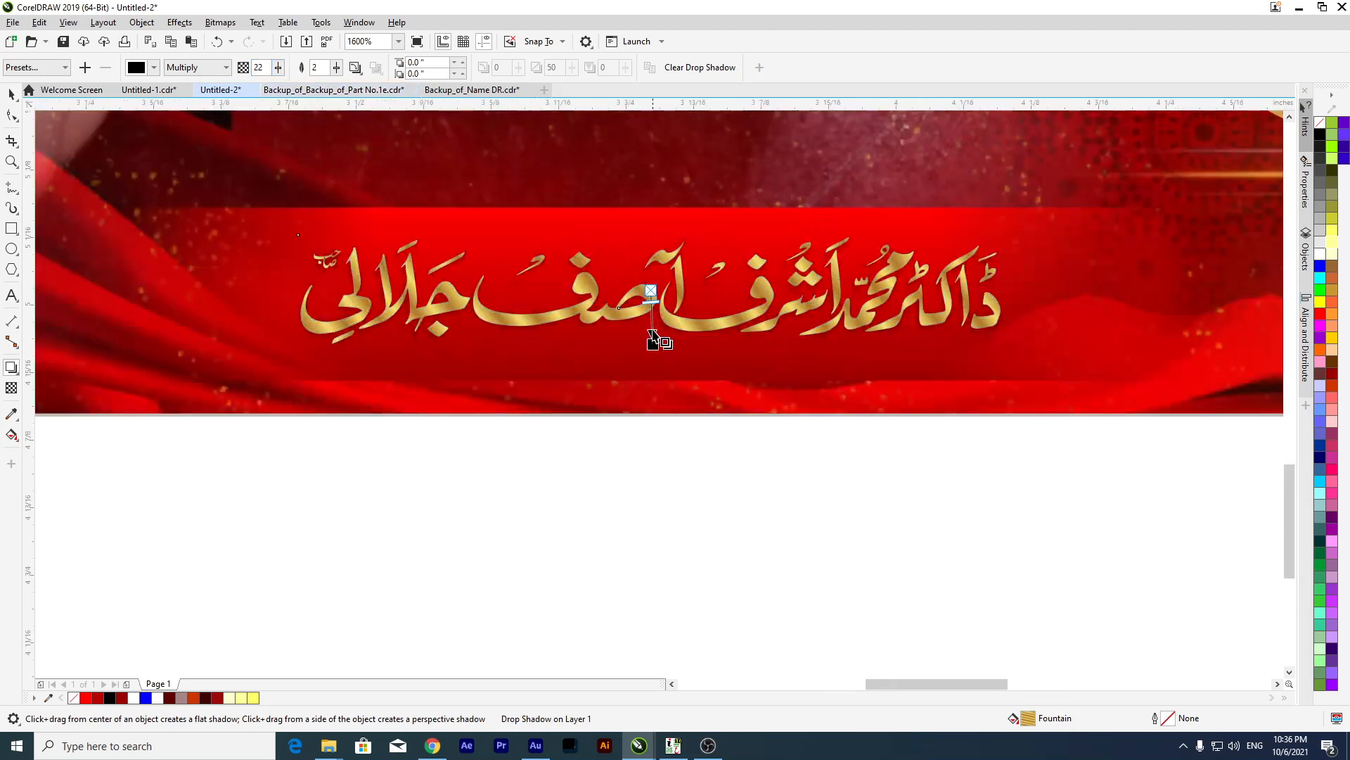
{"action": "left_click", "coordinate": [279, 70]}
{"action": "left_click", "coordinate": [278, 84]}
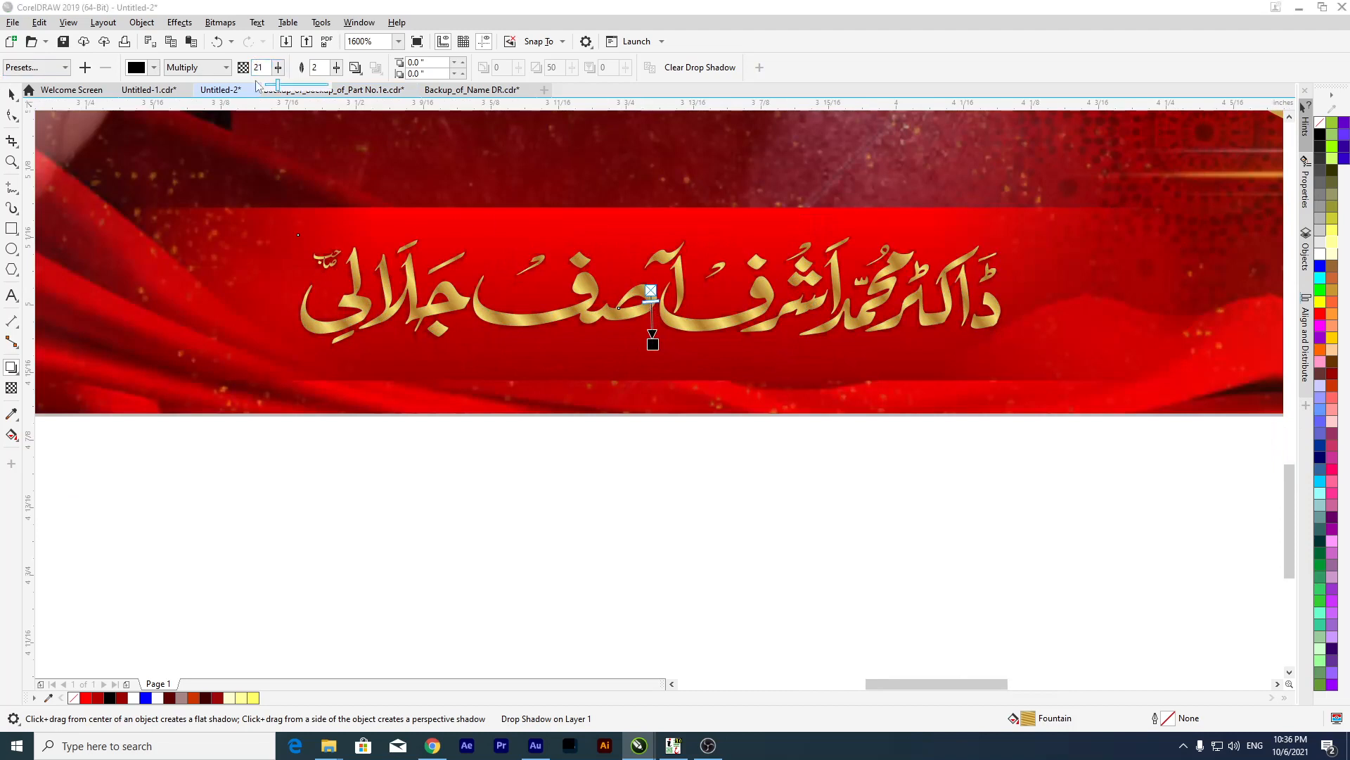
{"action": "left_click_drag", "start_coordinate": [285, 90], "coordinate": [288, 90]}
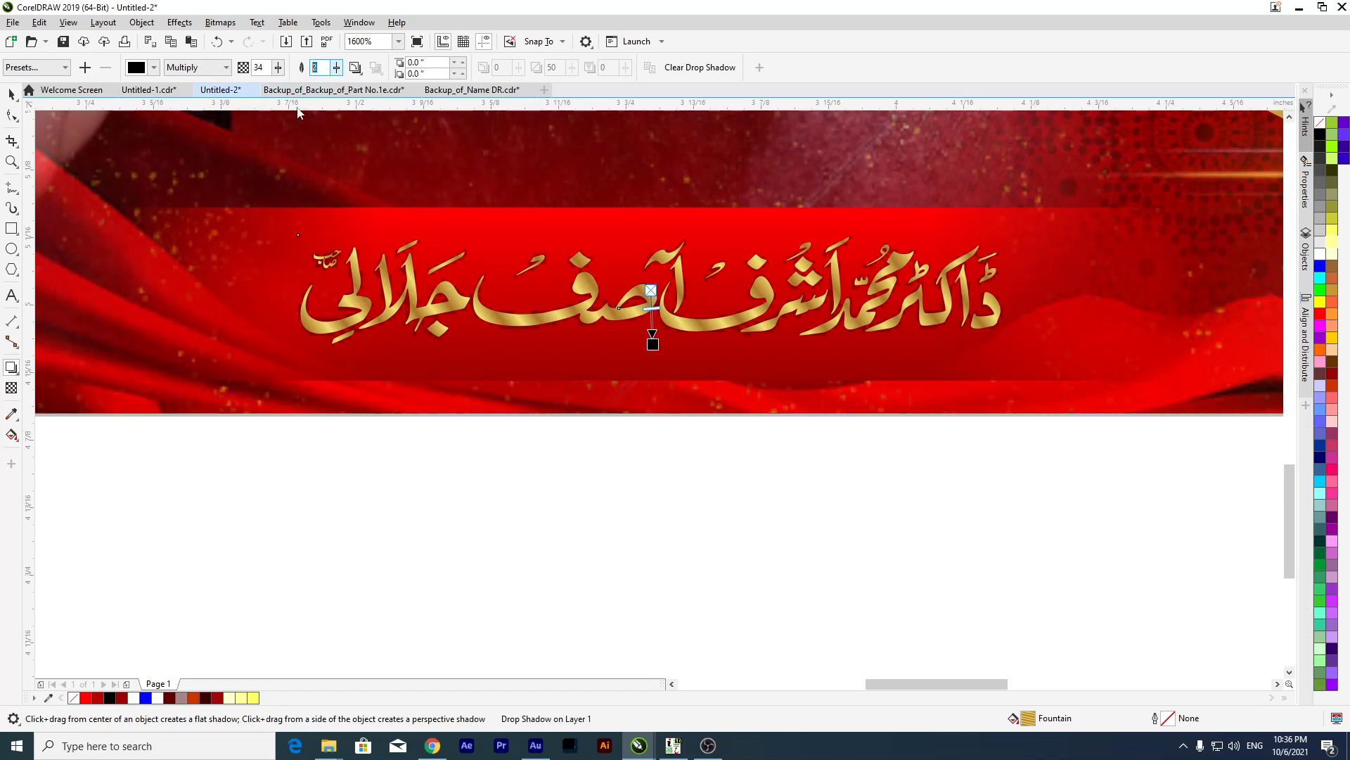
Try the drop shadow farther below the Urdu name, at about -0.06 inches, and clear it.
{"action": "scroll", "coordinate": [658, 346], "scroll_direction": "up", "scroll_amount": 1}
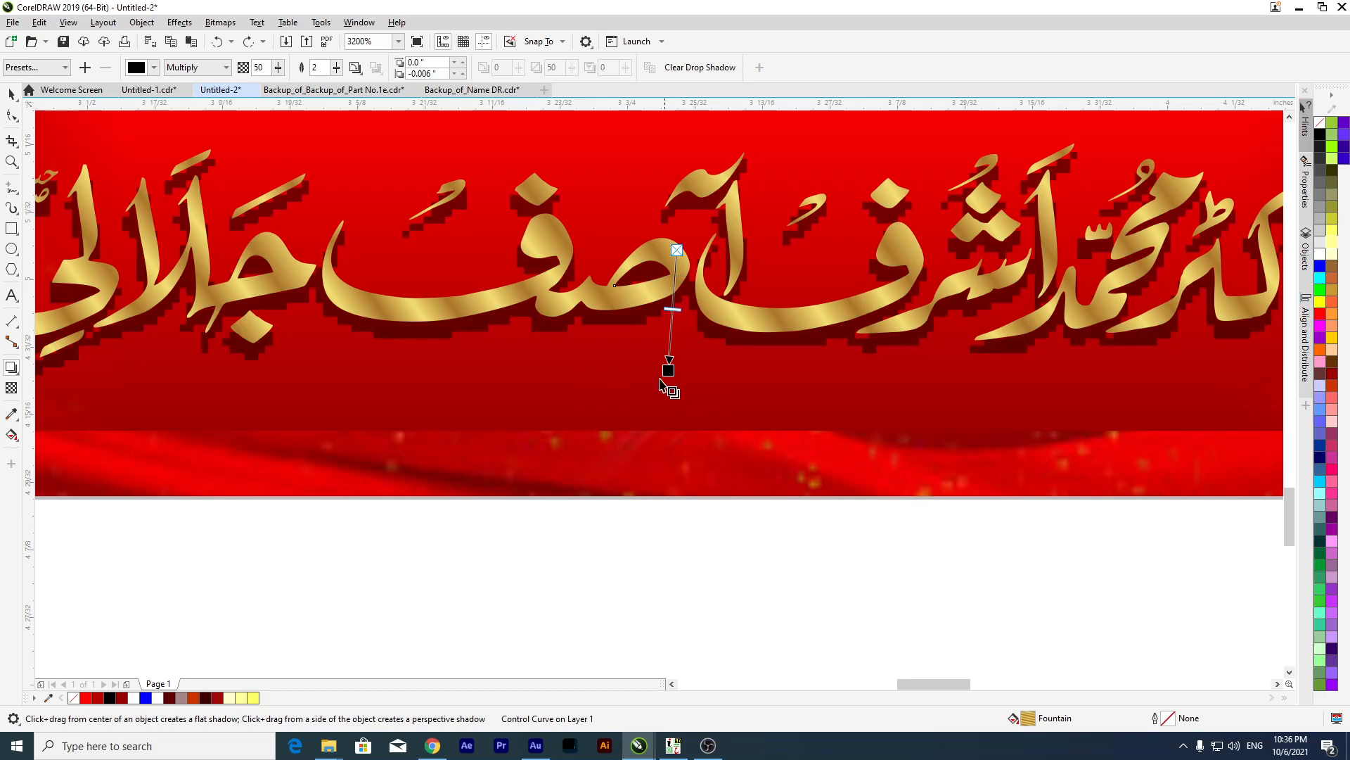
{"action": "left_click_drag", "start_coordinate": [682, 350], "coordinate": [692, 486]}
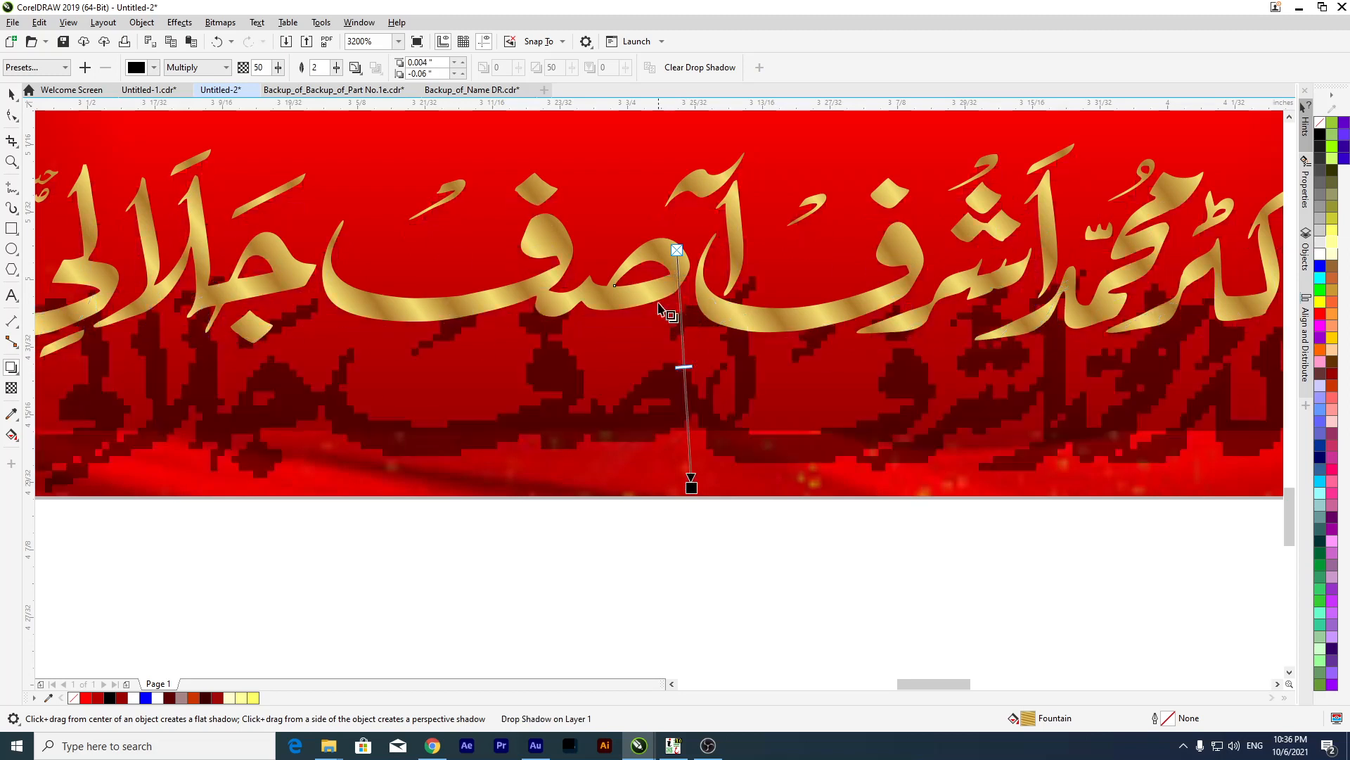
{"action": "left_click", "coordinate": [698, 67]}
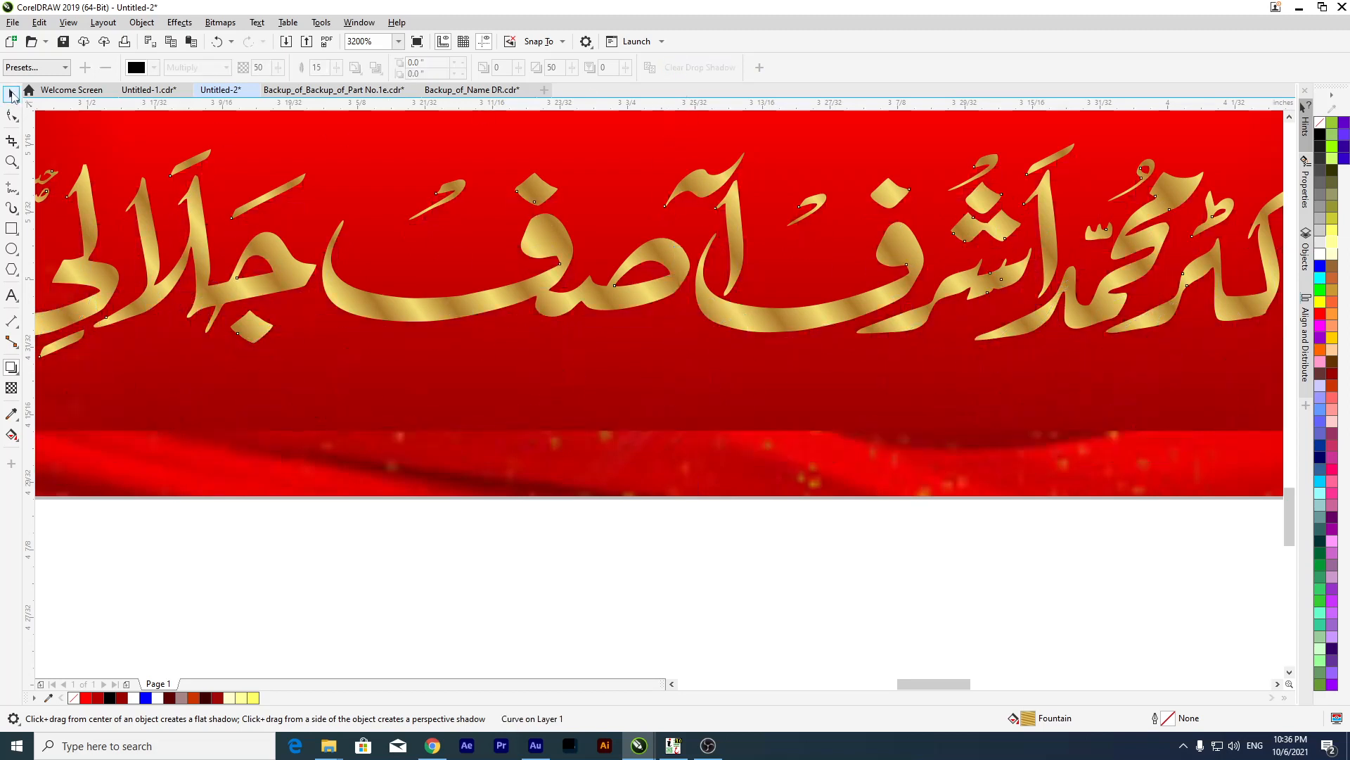
Duplicate the gold Urdu name behind itself, fill the copy black and nudge it slightly above the gold letters.
{"action": "left_click", "coordinate": [11, 94]}
{"action": "left_click_drag", "start_coordinate": [493, 295], "coordinate": [493, 312]}
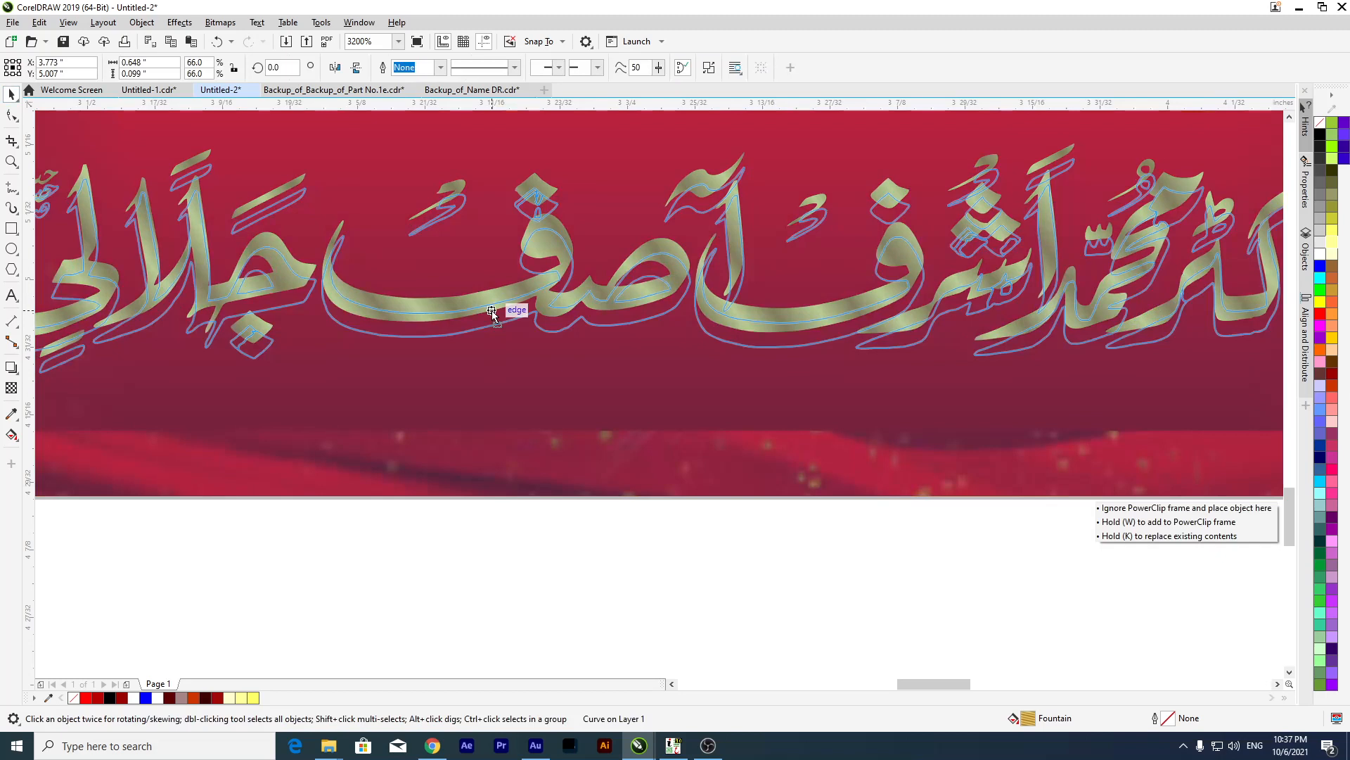
{"action": "key", "text": "Escape"}
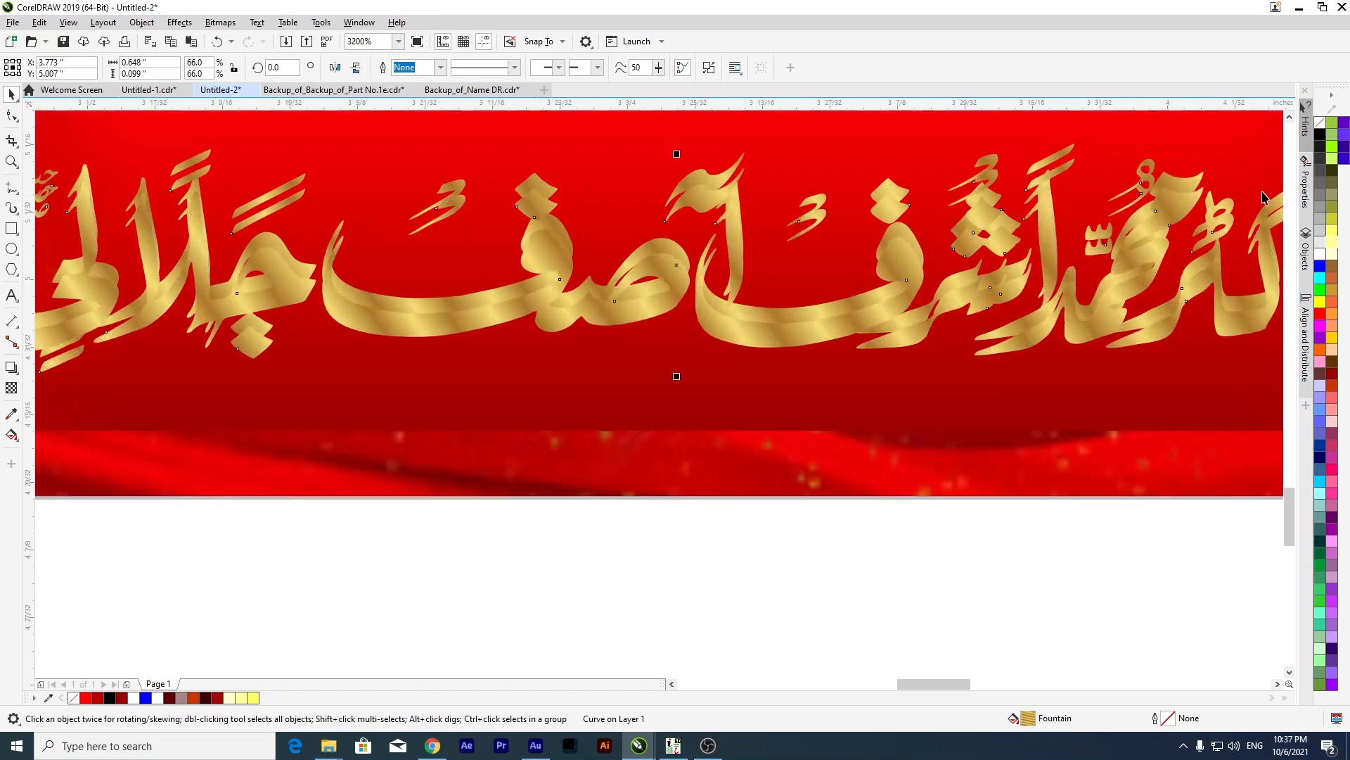
{"action": "left_click", "coordinate": [1320, 136]}
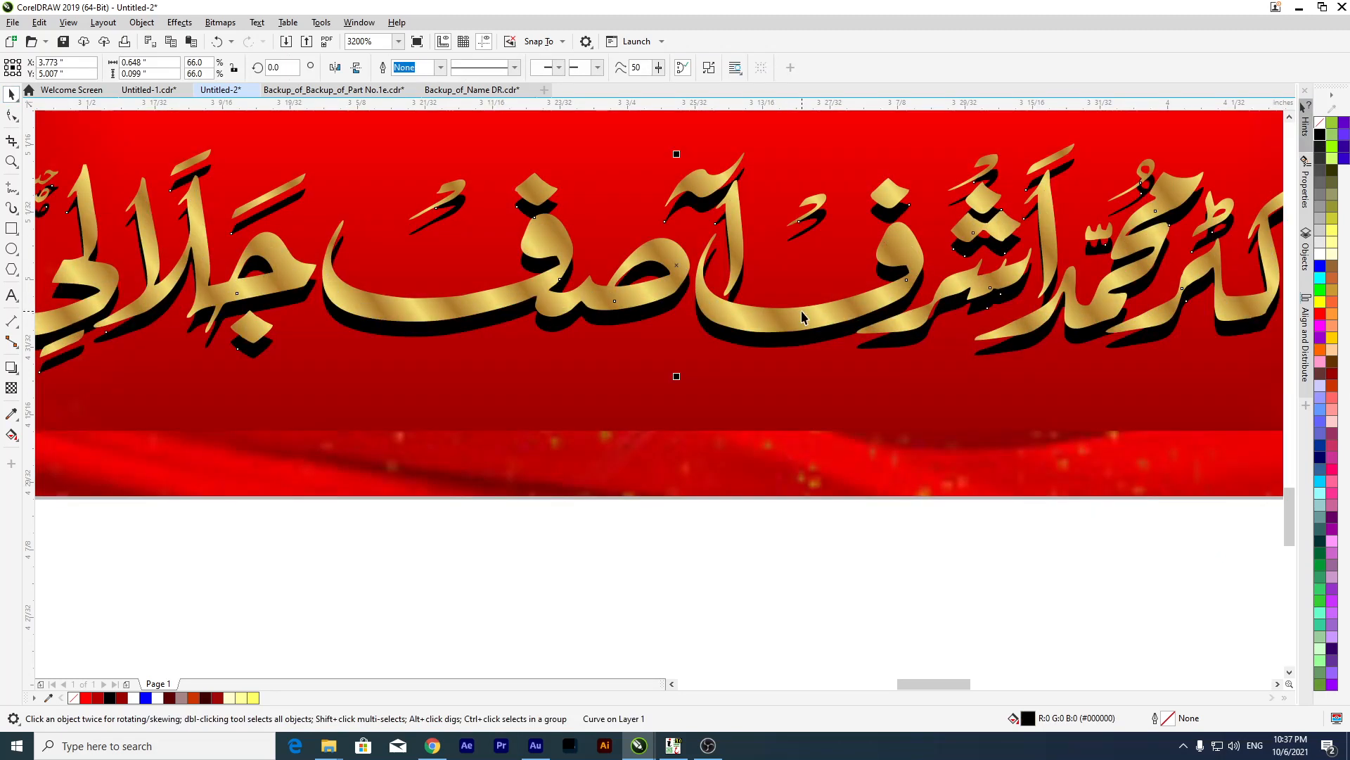
{"action": "scroll", "coordinate": [753, 341], "scroll_direction": "down", "scroll_amount": 2}
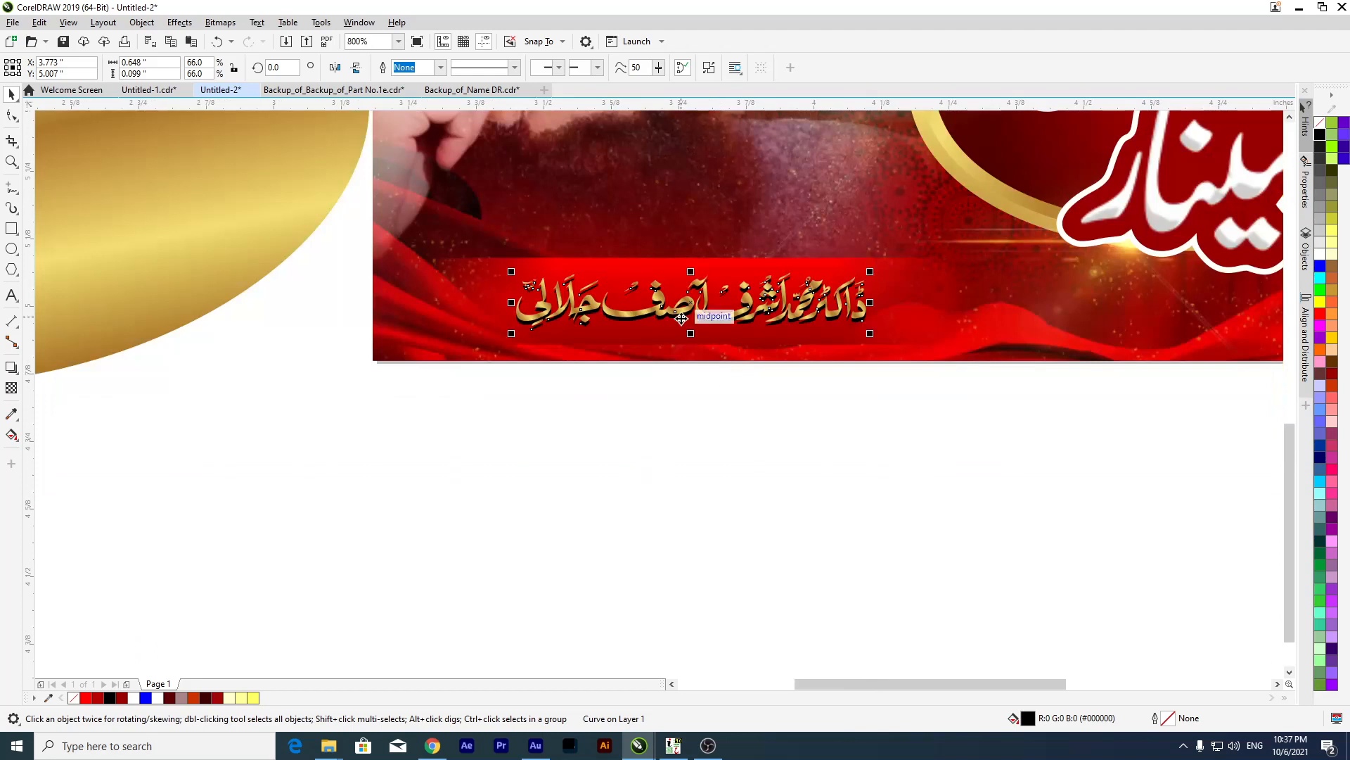
{"action": "scroll", "coordinate": [678, 320], "scroll_direction": "up", "scroll_amount": 1}
{"action": "key", "text": "Up"}
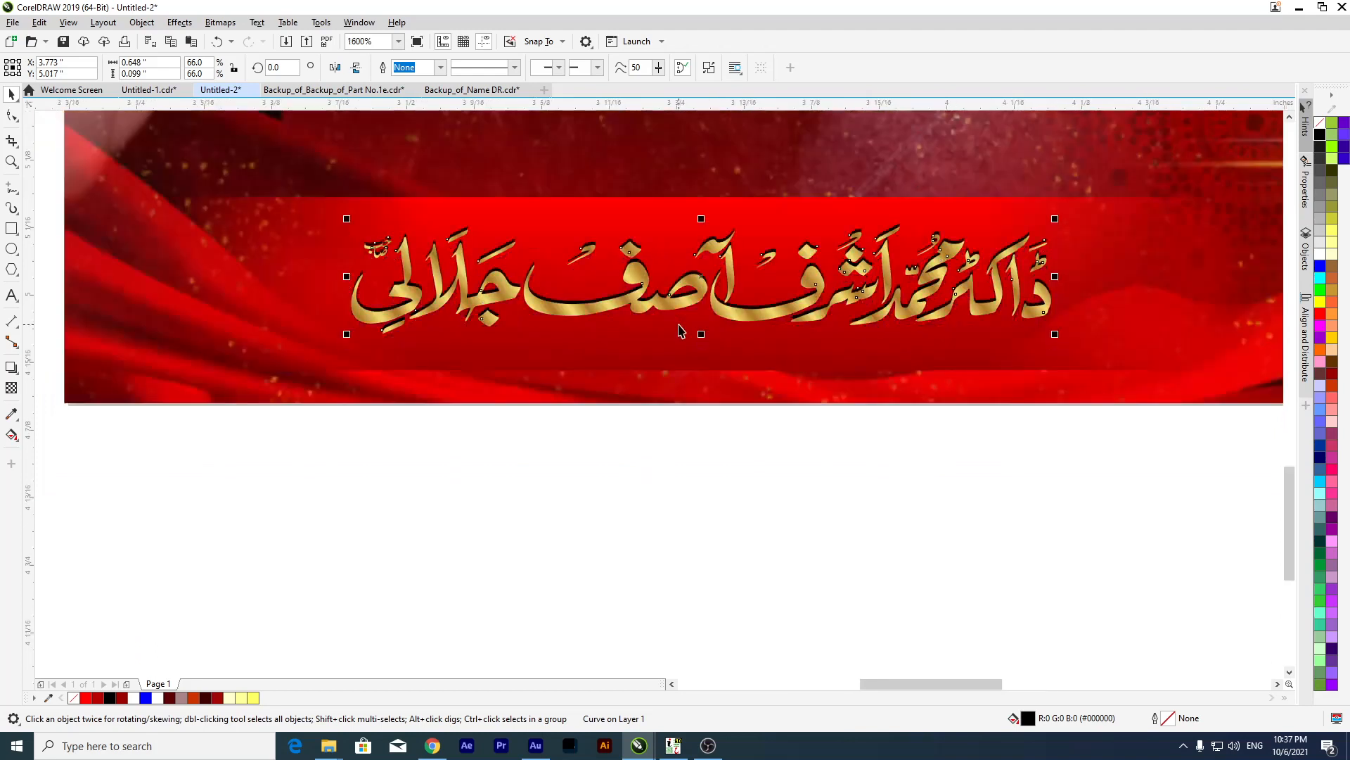
Apply a uniform transparency to the black copy of the Urdu name to soften it into a shadow.
{"action": "left_click", "coordinate": [11, 388]}
{"action": "scroll", "coordinate": [654, 380], "scroll_direction": "up", "scroll_amount": 2}
{"action": "left_click_drag", "start_coordinate": [641, 384], "coordinate": [648, 380]}
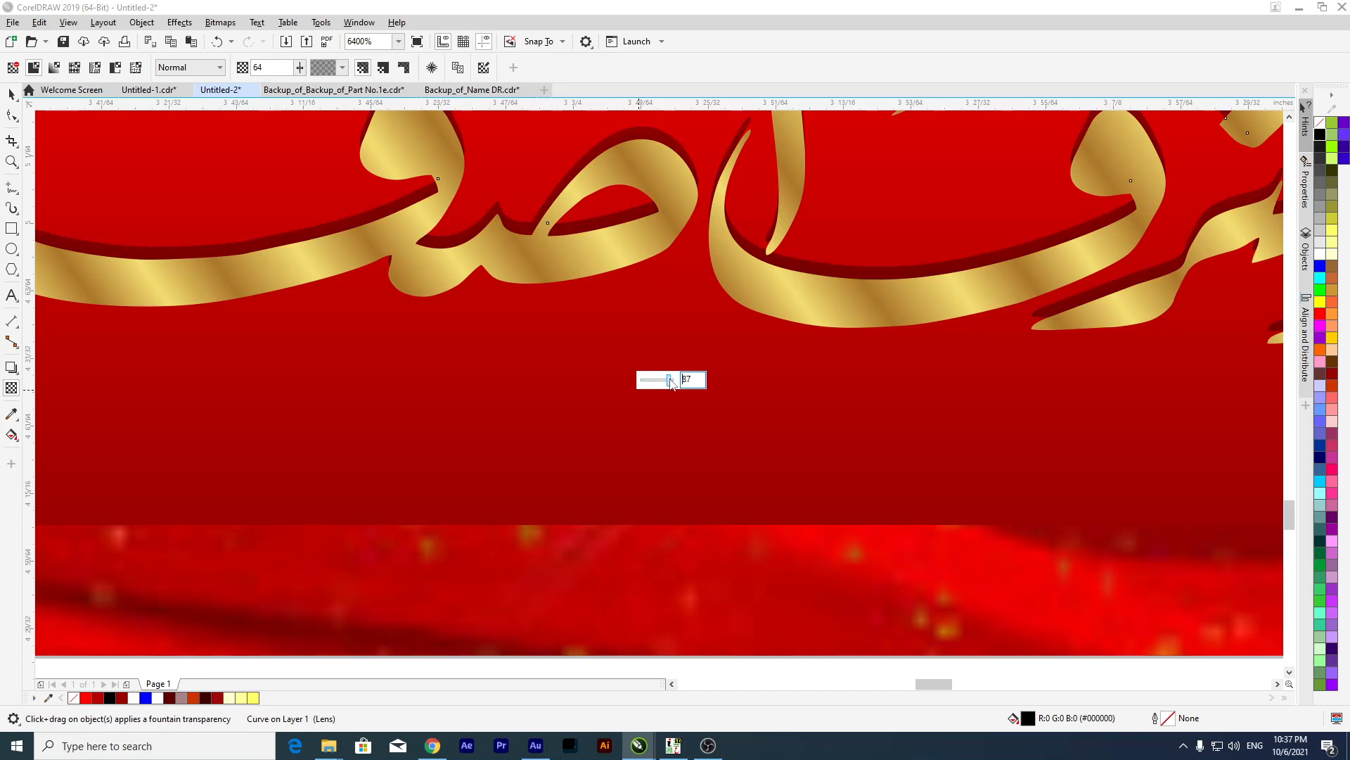
{"action": "key", "text": "space"}
Delete the leftover gold gradient ellipse beside the banner.
{"action": "scroll", "coordinate": [633, 521], "scroll_direction": "down", "scroll_amount": 2}
{"action": "left_click_drag", "start_coordinate": [1062, 457], "coordinate": [182, 187]}
{"action": "scroll", "coordinate": [182, 186], "scroll_direction": "down", "scroll_amount": 2}
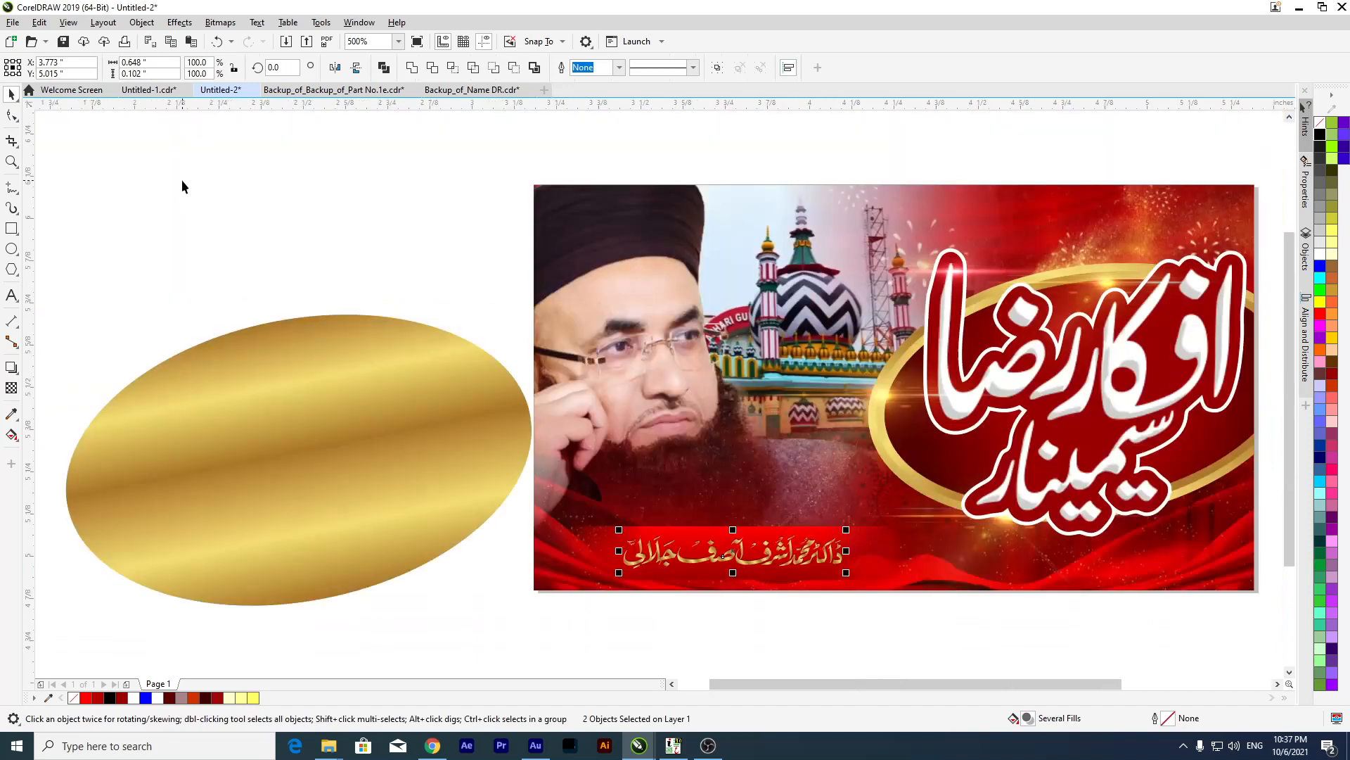
{"action": "left_click_drag", "start_coordinate": [355, 467], "coordinate": [139, 379]}
{"action": "key", "text": "Delete"}
{"action": "scroll", "coordinate": [350, 419], "scroll_direction": "down", "scroll_amount": 1}
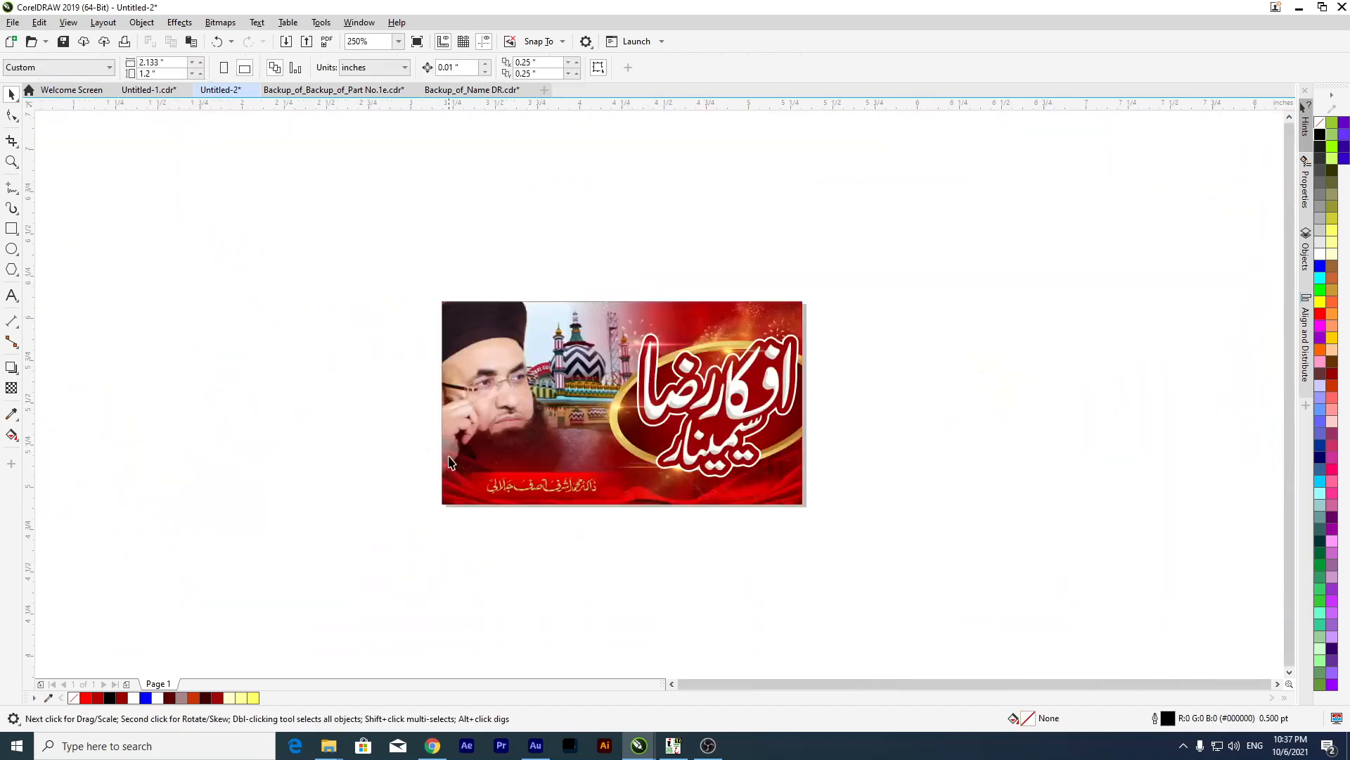
Open the banner's PowerClip contents for editing.
{"action": "key", "text": "shift+F4"}
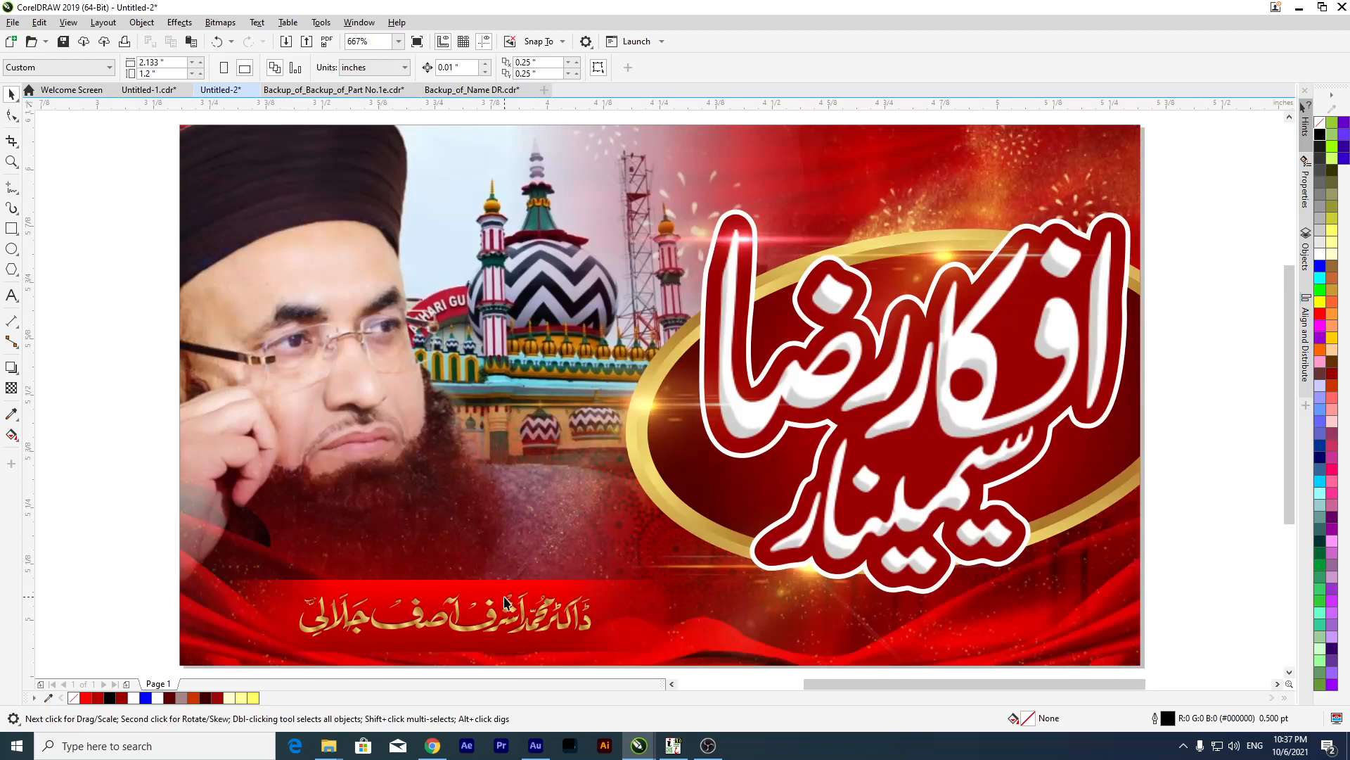
{"action": "scroll", "coordinate": [487, 585], "scroll_direction": "down", "scroll_amount": 3}
{"action": "scroll", "coordinate": [487, 584], "scroll_direction": "up", "scroll_amount": 3}
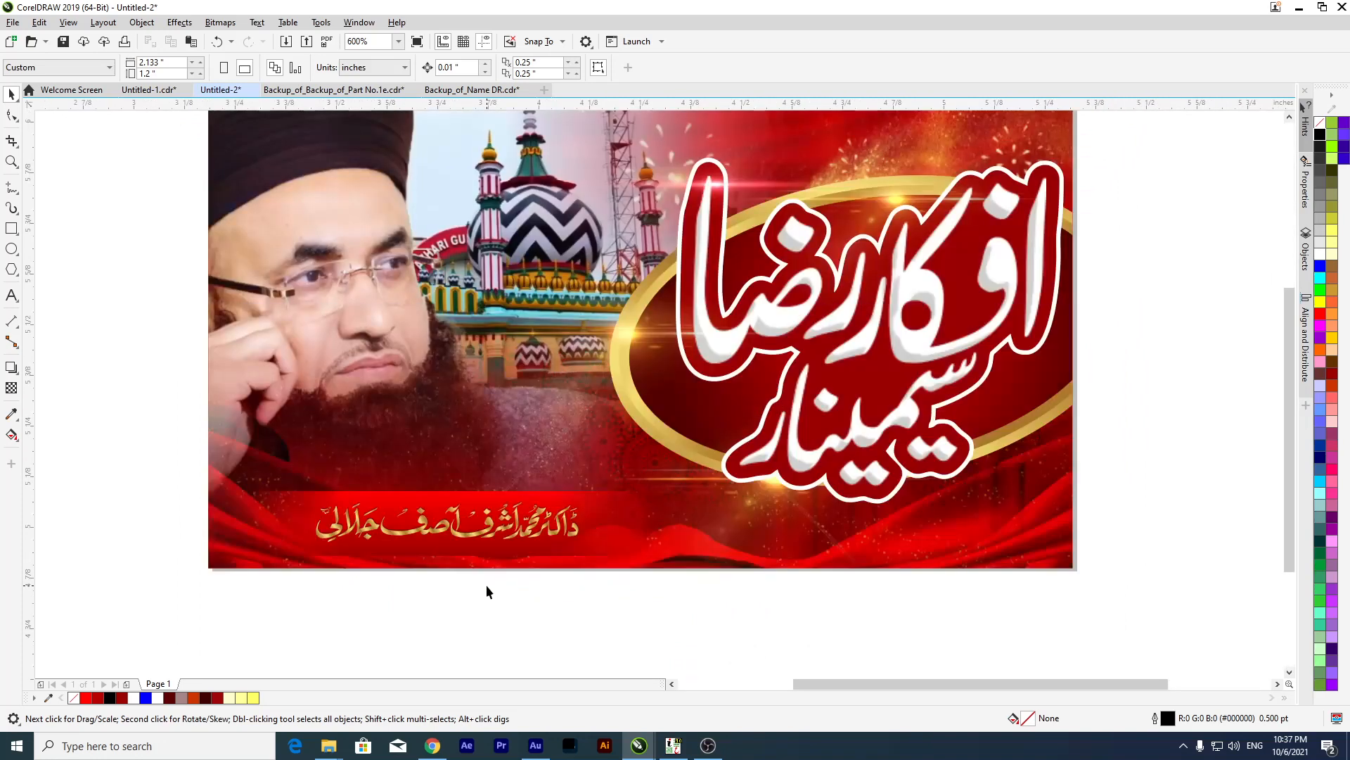
{"action": "scroll", "coordinate": [486, 591], "scroll_direction": "up", "scroll_amount": 1}
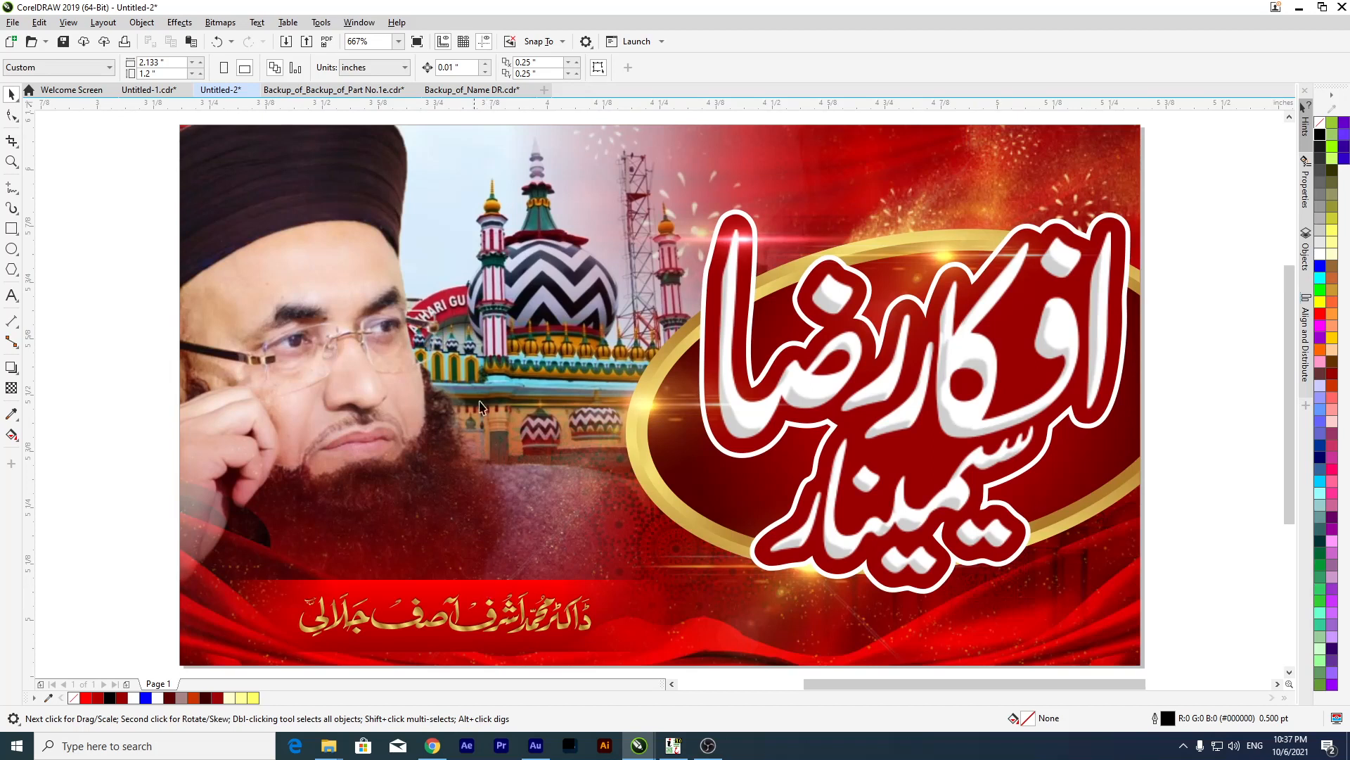
{"action": "double_click", "coordinate": [717, 267]}
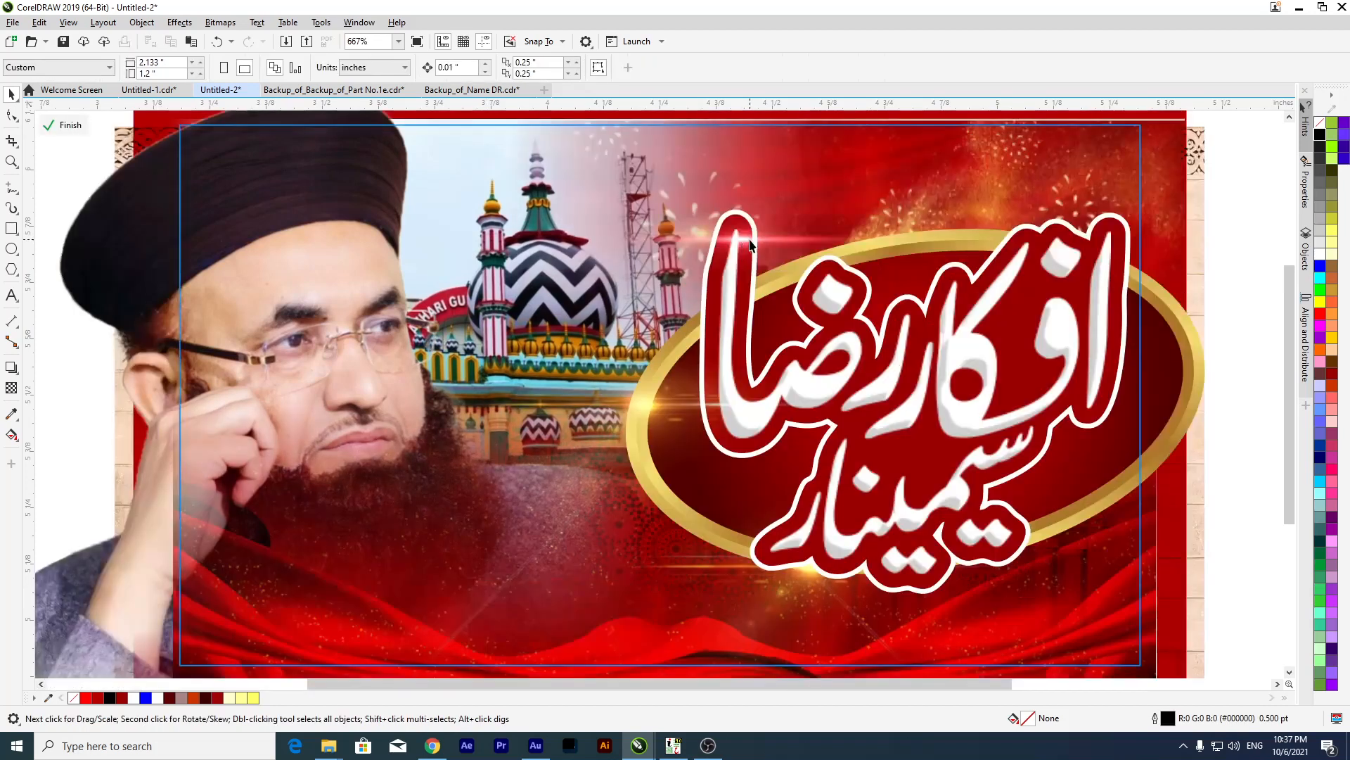
{"action": "scroll", "coordinate": [680, 232], "scroll_direction": "down", "scroll_amount": 3}
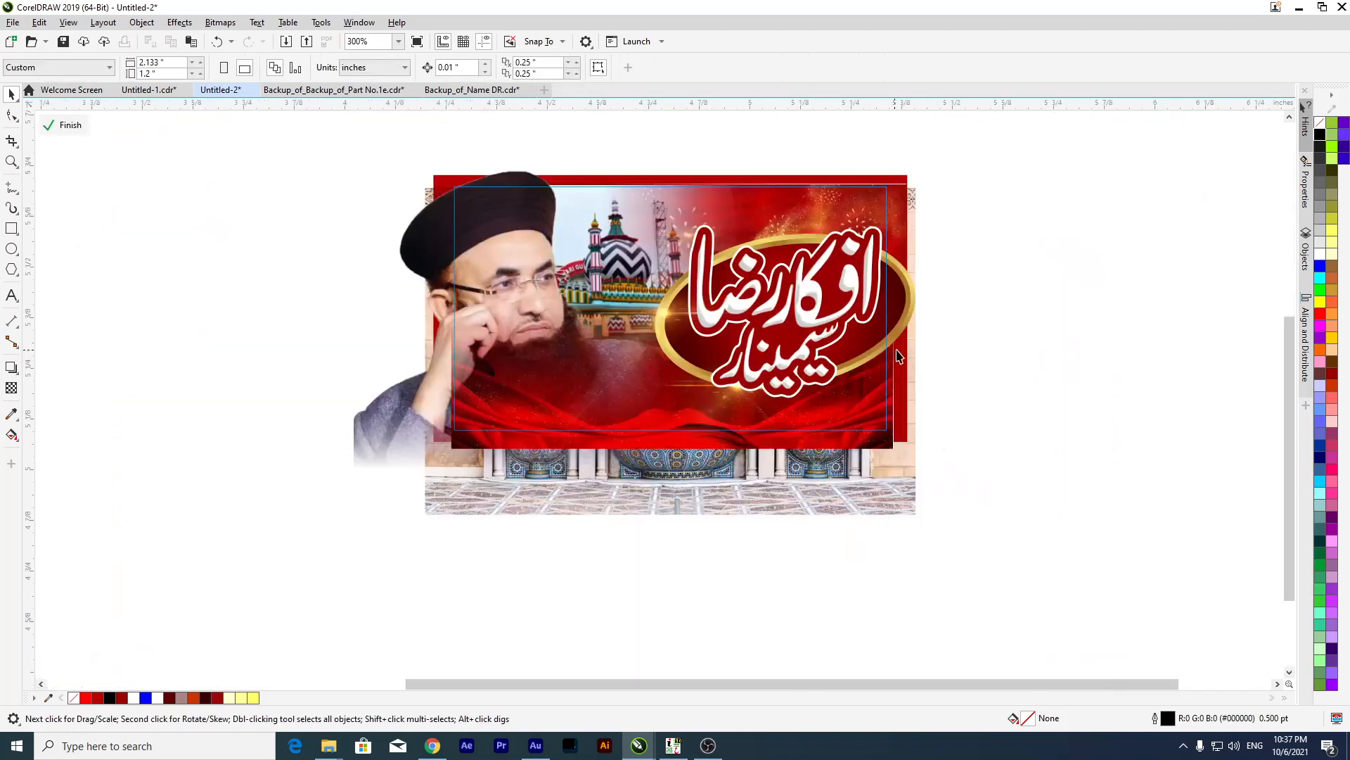
{"action": "scroll", "coordinate": [899, 355], "scroll_direction": "up", "scroll_amount": 3}
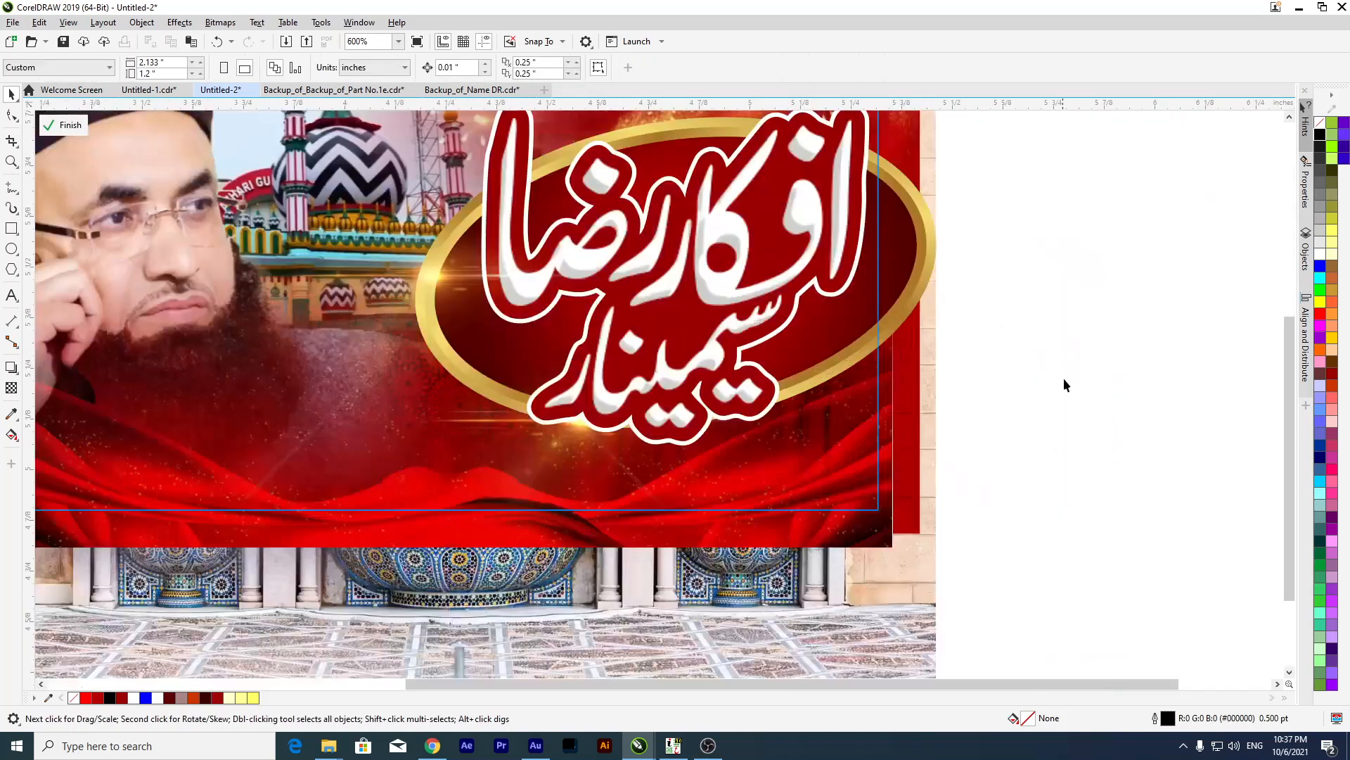
Add a drop shadow to the dark red backing shape of the Urdu title, offset about 0.009 and -0.023 inches.
{"action": "left_click", "coordinate": [761, 420]}
{"action": "left_click_drag", "start_coordinate": [761, 419], "coordinate": [1039, 394]}
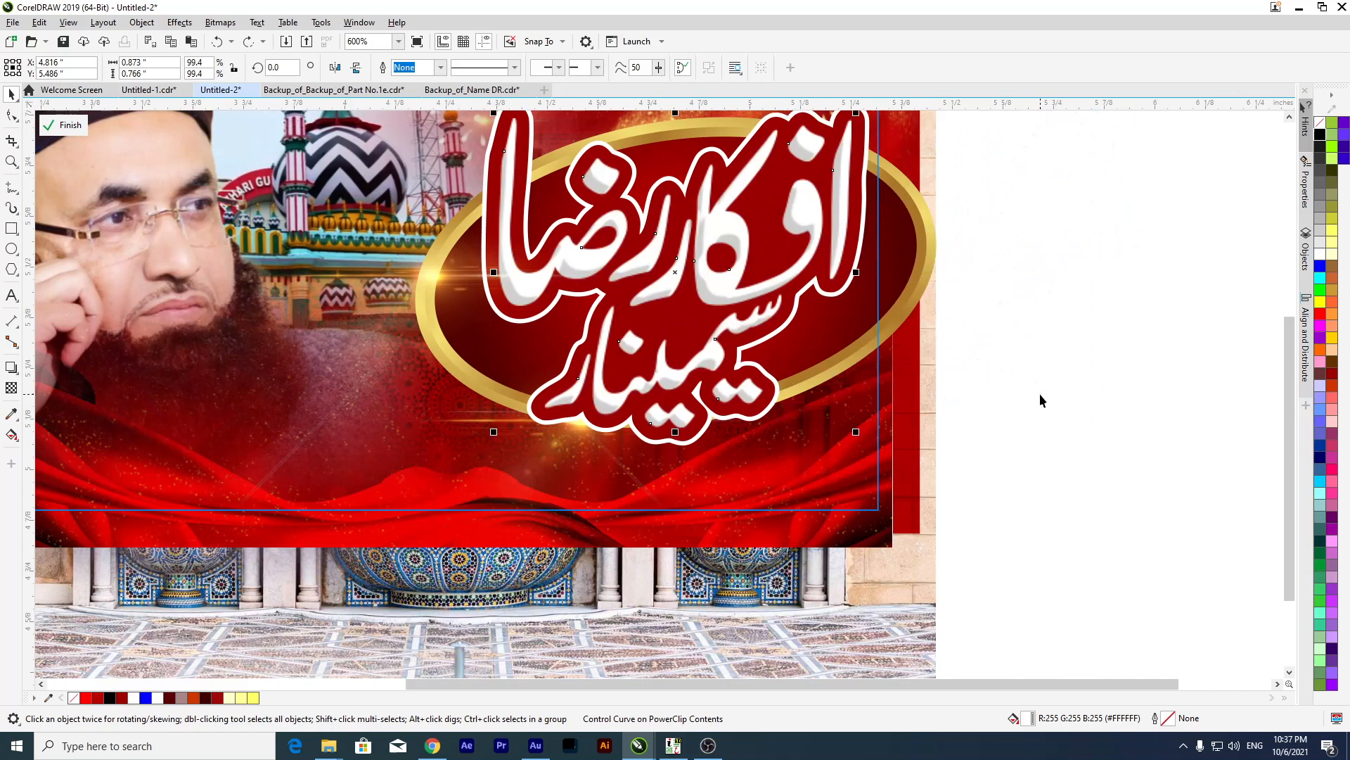
{"action": "left_click", "coordinate": [1188, 436]}
{"action": "left_click", "coordinate": [647, 384]}
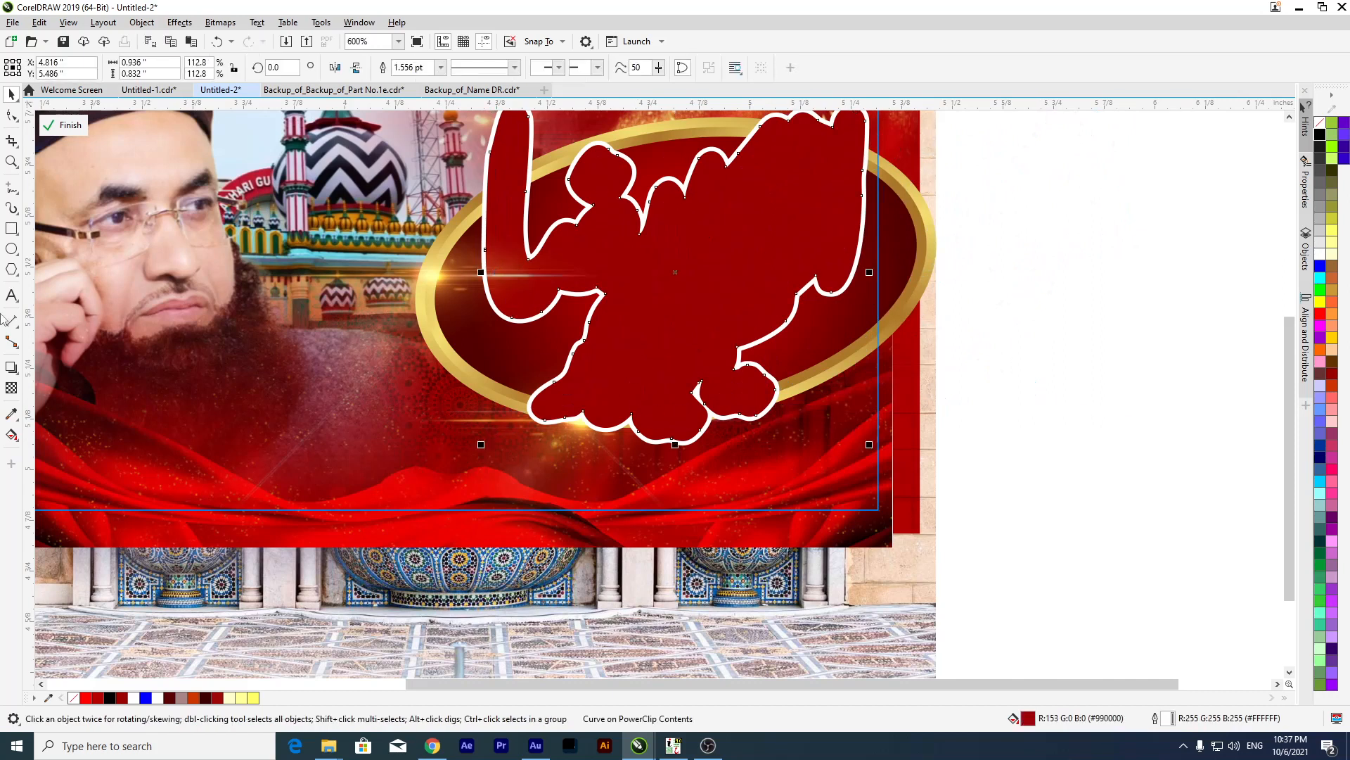
{"action": "left_click", "coordinate": [12, 365]}
{"action": "left_click_drag", "start_coordinate": [675, 272], "coordinate": [746, 455]}
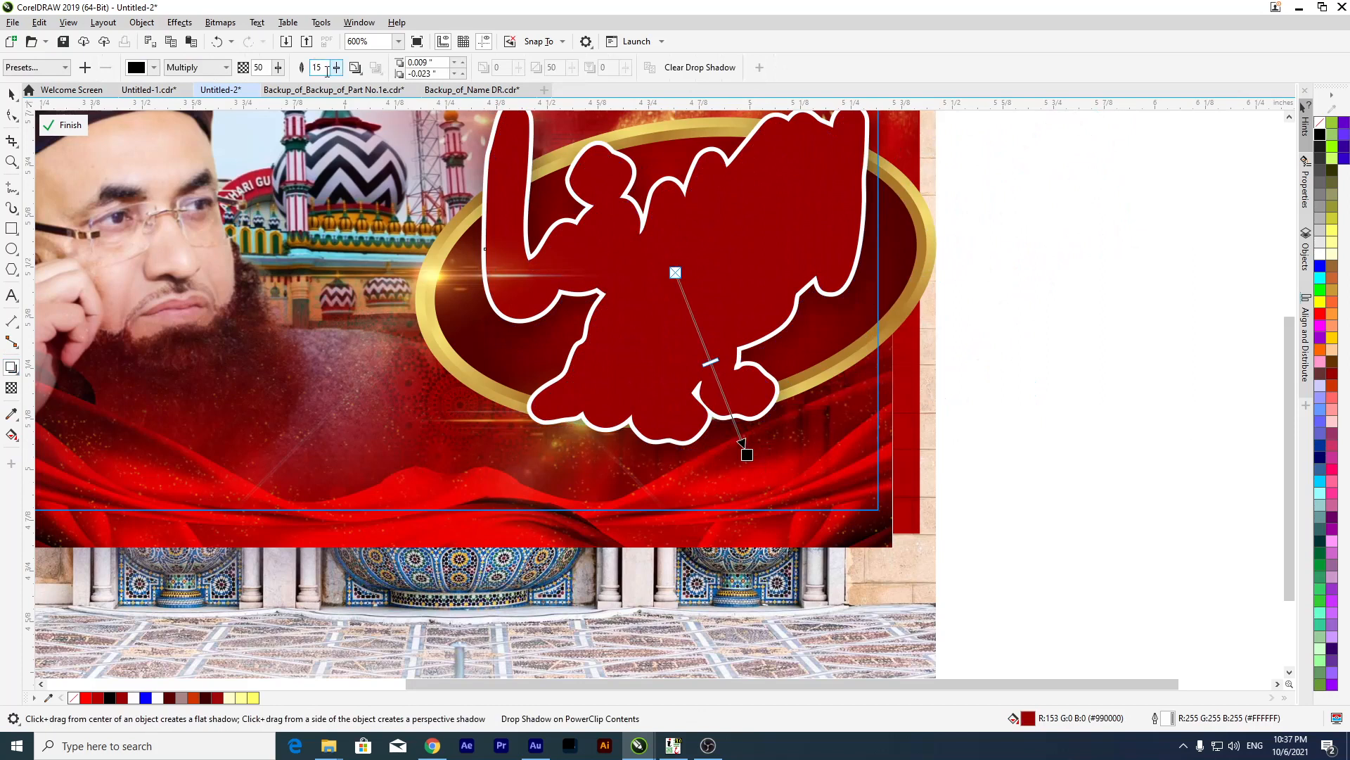
Set the title backing's shadow to feathering 2 and opacity 22, and extend its offset to about 0.016 and -0.04 inches.
{"action": "key", "text": "Return"}
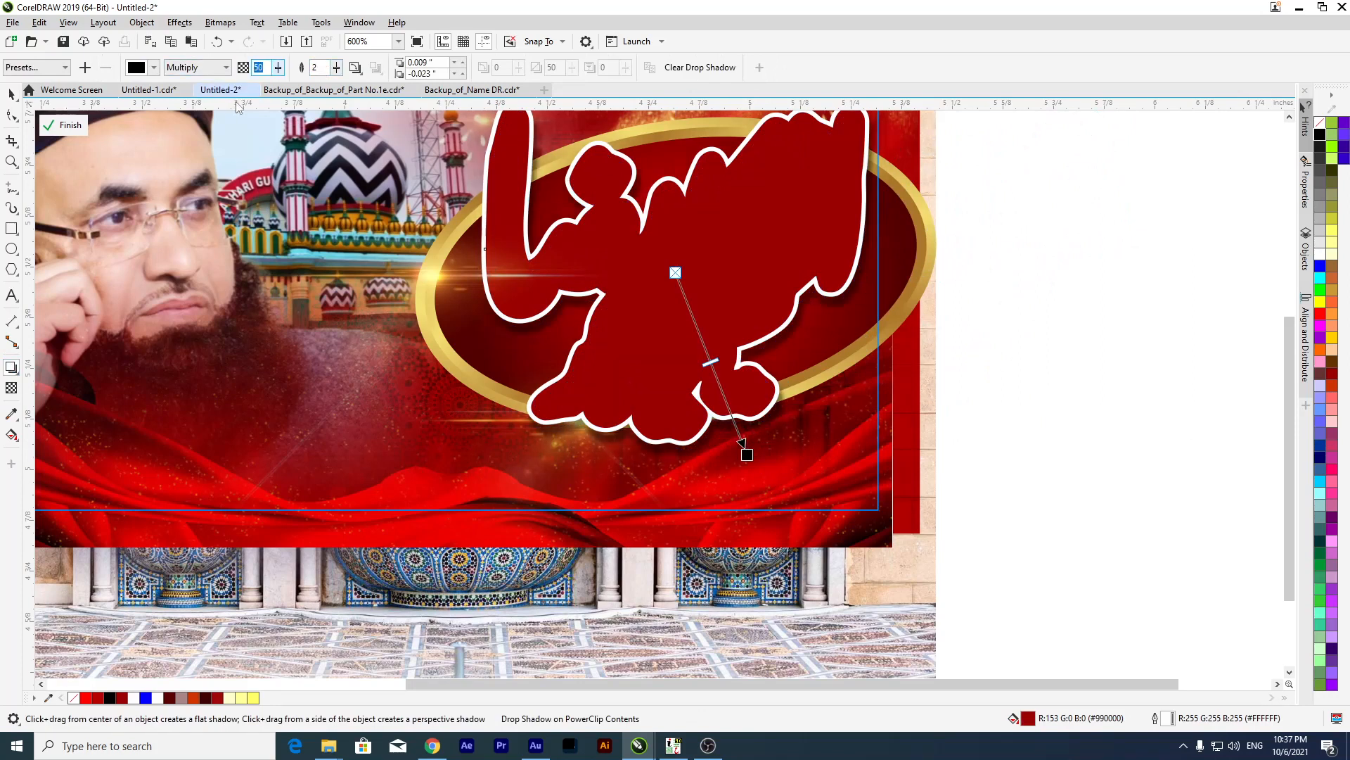
{"action": "key", "text": "Return"}
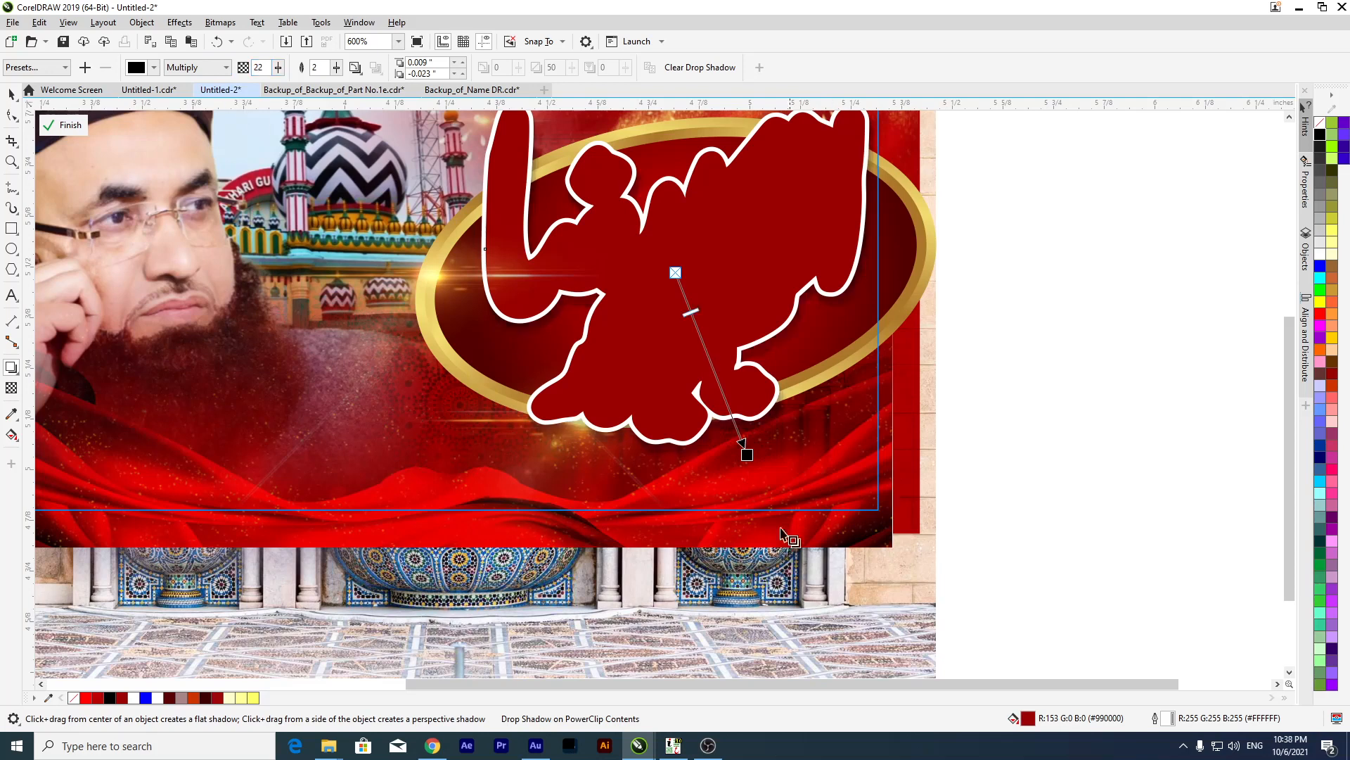
{"action": "left_click_drag", "start_coordinate": [747, 455], "coordinate": [749, 461]}
{"action": "key", "text": "space"}
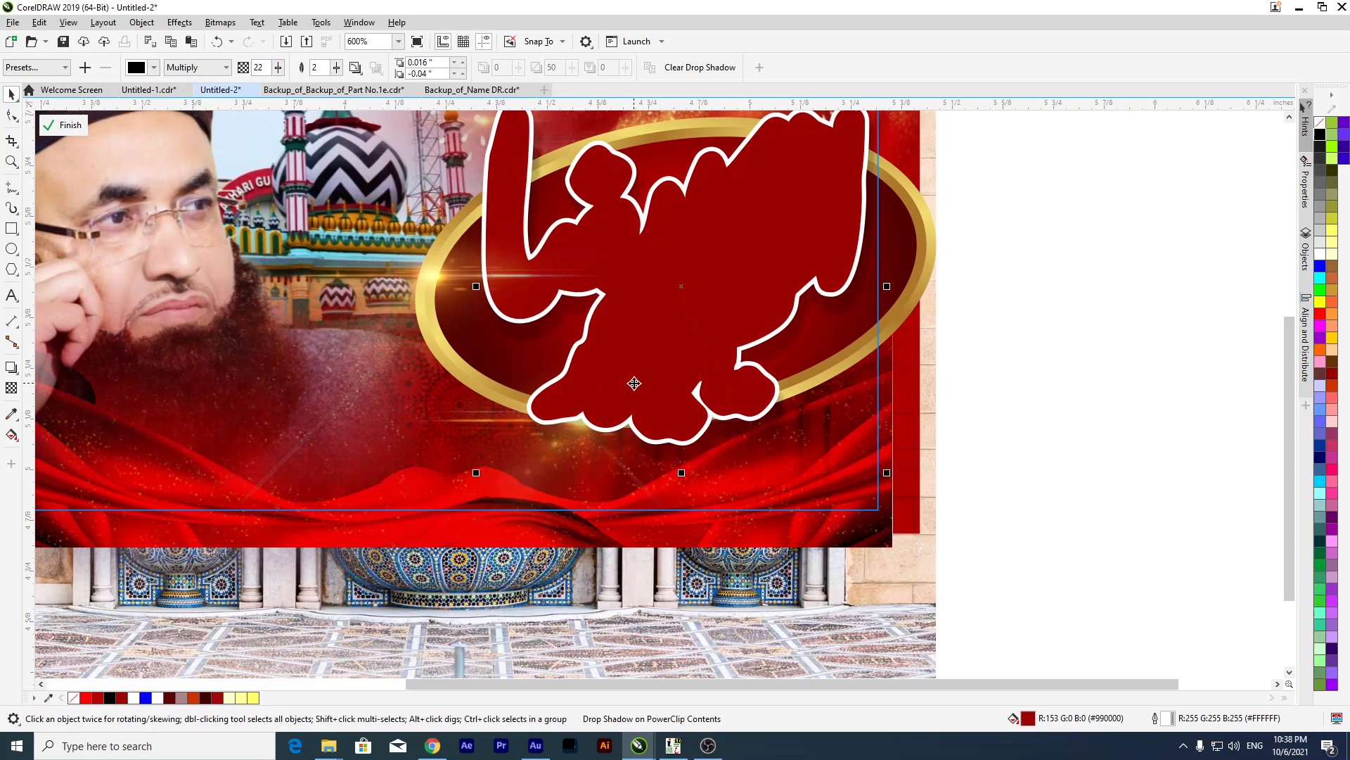
Check the title's shadow up close and finish editing the banner's PowerClip contents.
{"action": "scroll", "coordinate": [696, 389], "scroll_direction": "down", "scroll_amount": 1}
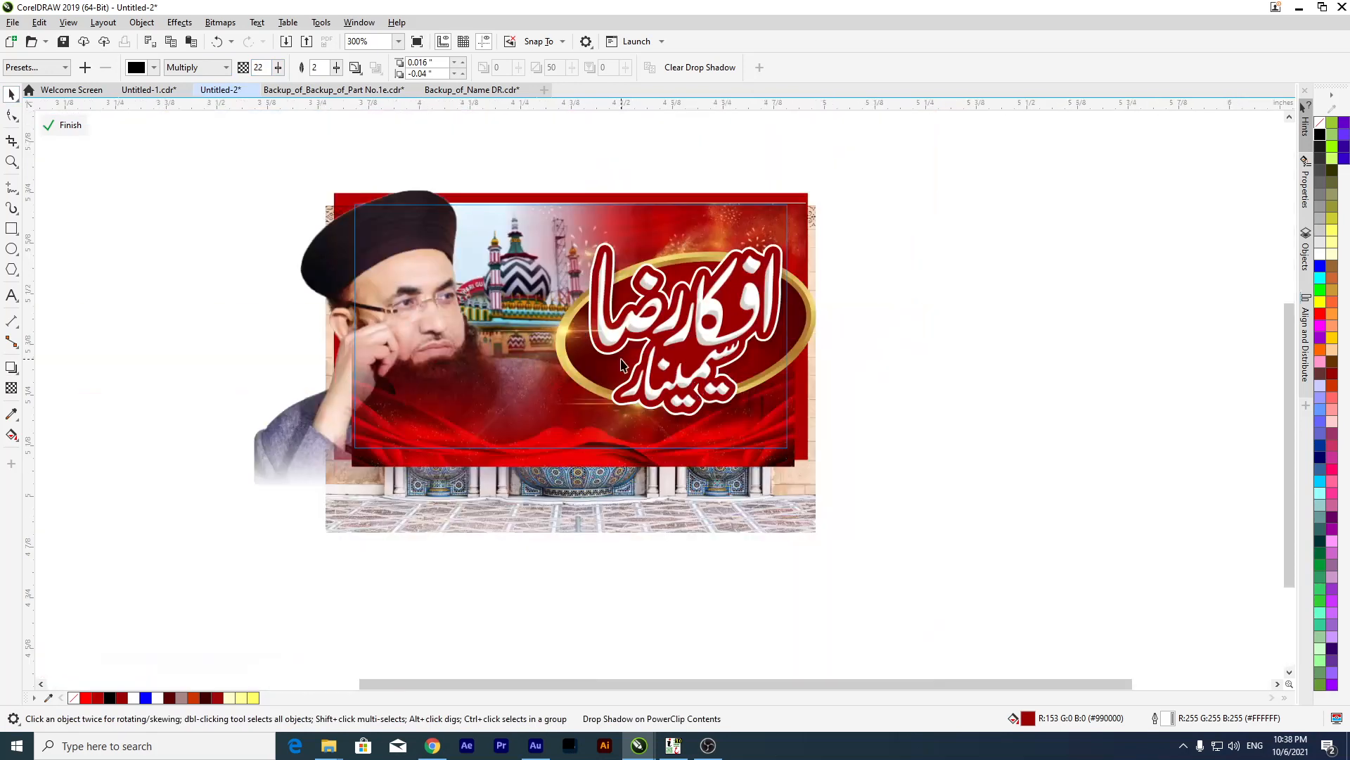
{"action": "scroll", "coordinate": [622, 363], "scroll_direction": "up", "scroll_amount": 2}
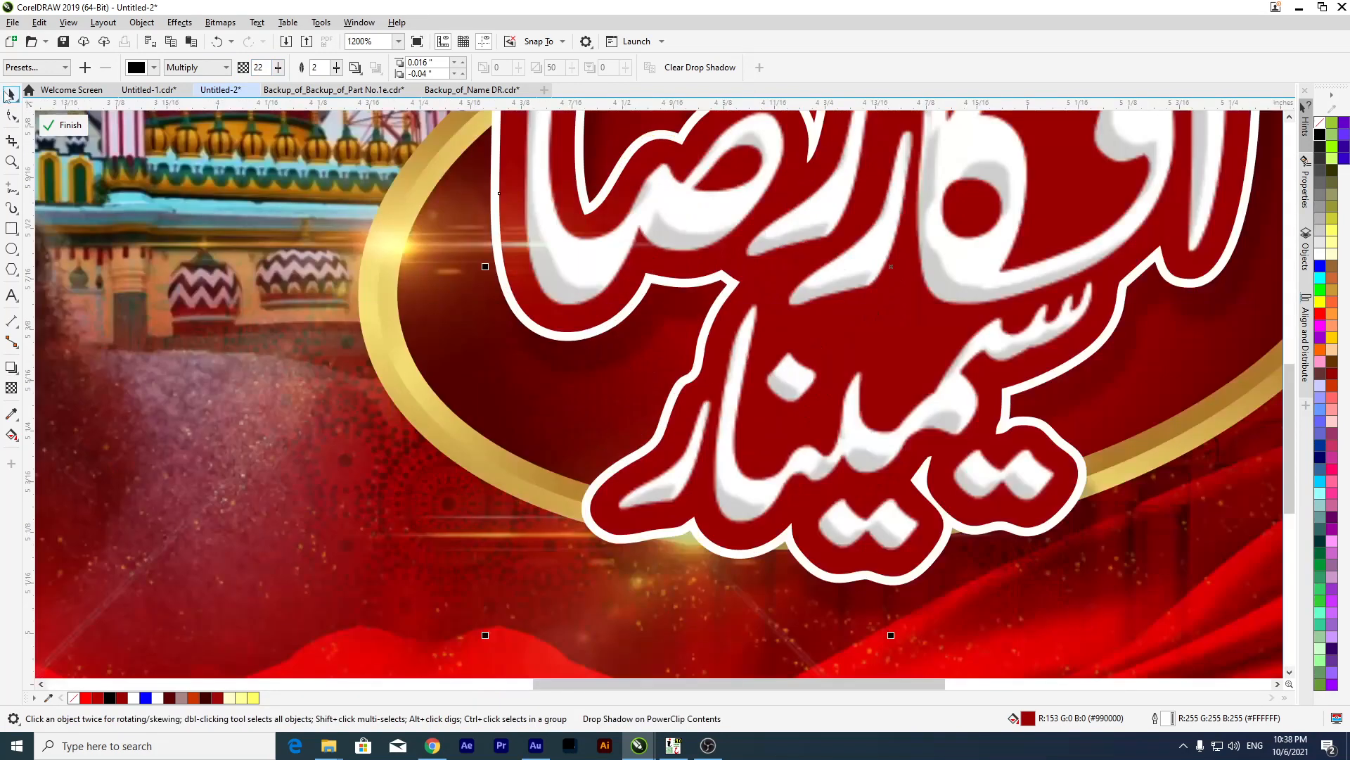
{"action": "scroll", "coordinate": [235, 163], "scroll_direction": "down", "scroll_amount": 2}
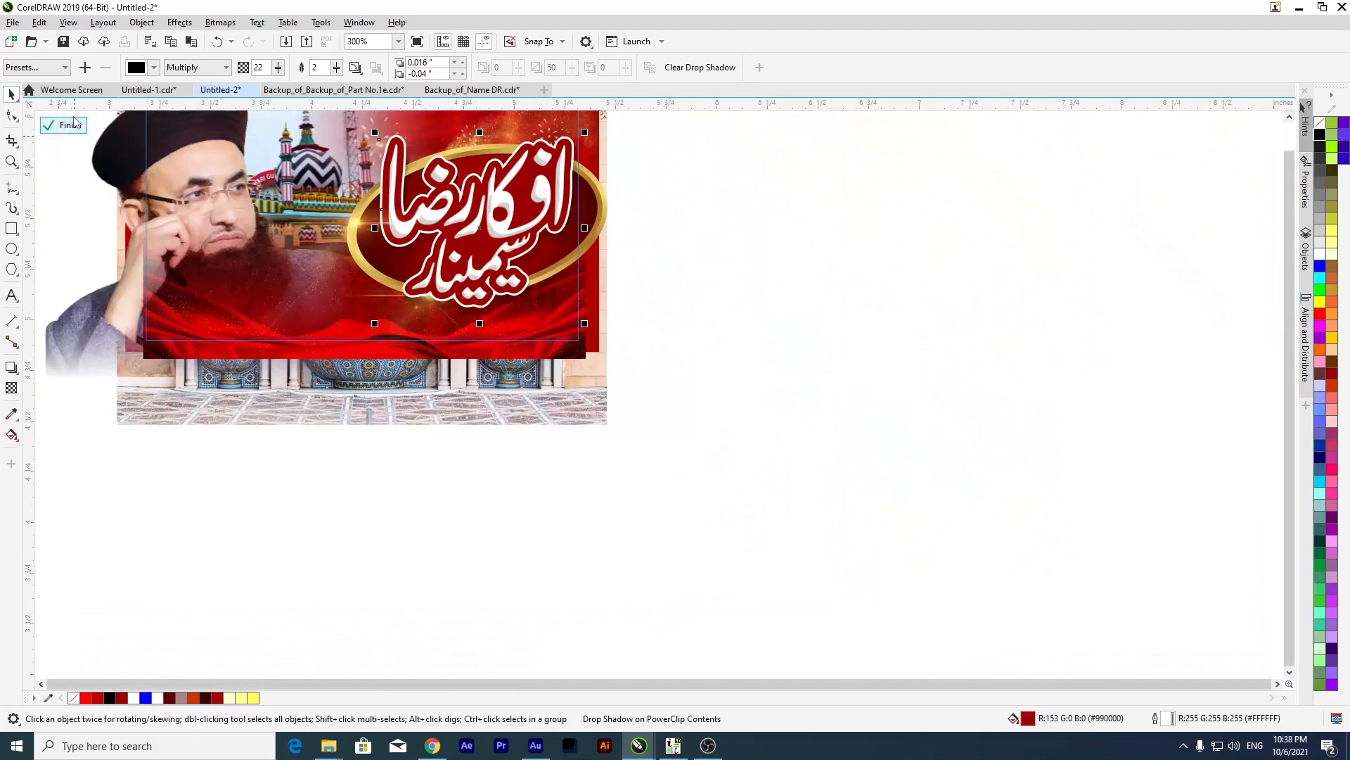
{"action": "left_click", "coordinate": [70, 127]}
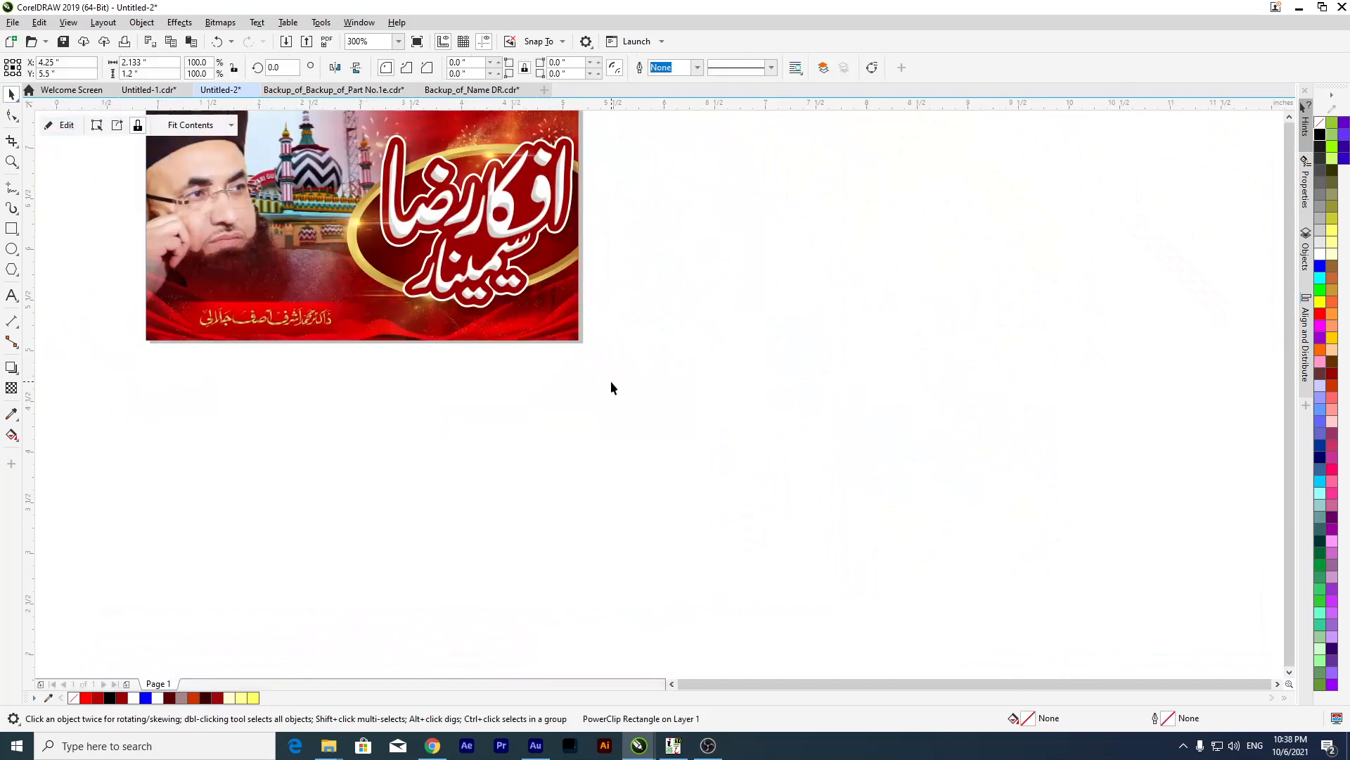
{"action": "scroll", "coordinate": [611, 381], "scroll_direction": "down", "scroll_amount": 1}
{"action": "scroll", "coordinate": [496, 356], "scroll_direction": "up", "scroll_amount": 2}
{"action": "scroll", "coordinate": [500, 581], "scroll_direction": "down", "scroll_amount": 2}
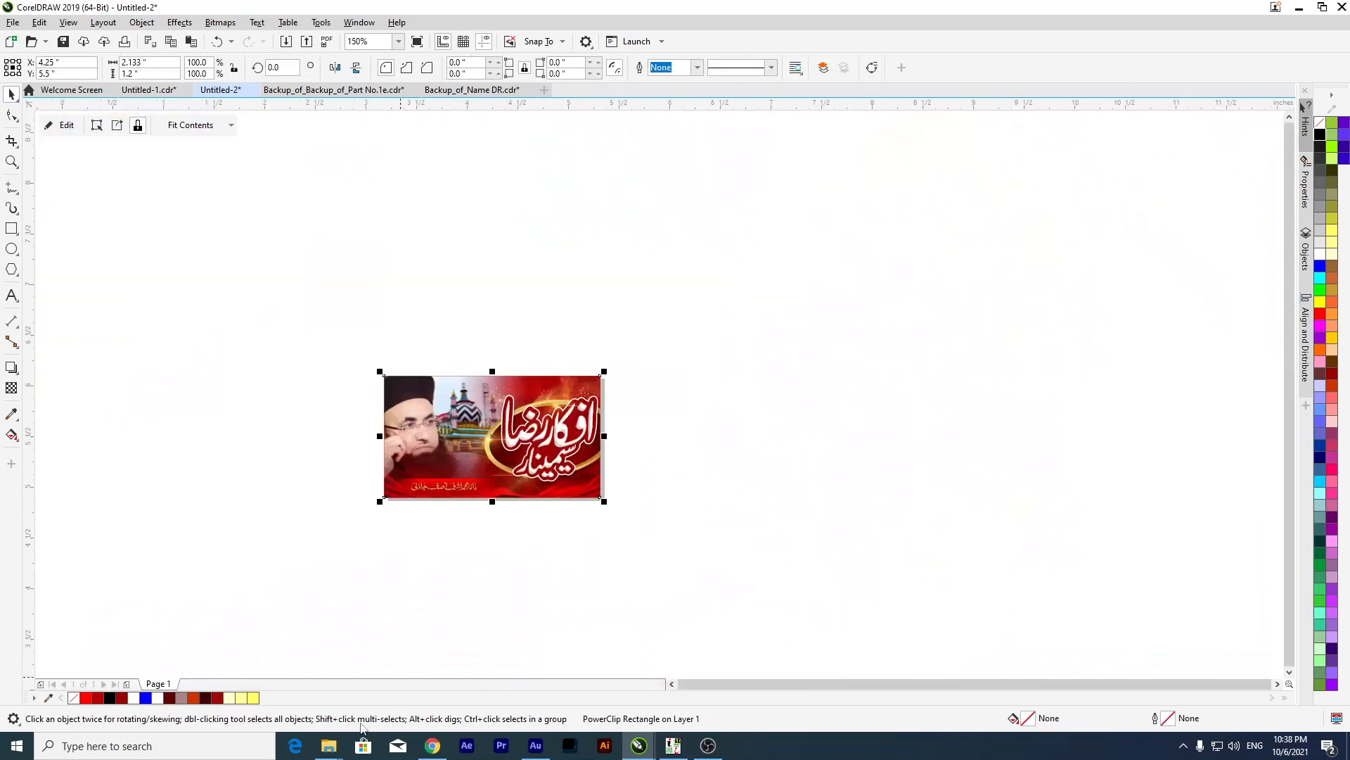
Switch to File Explorer, show the Flex folder of All CDR as thumbnails and open the red Untitled-1 design.
{"action": "mouse_move", "coordinate": [328, 744]}
{"action": "left_click", "coordinate": [363, 721]}
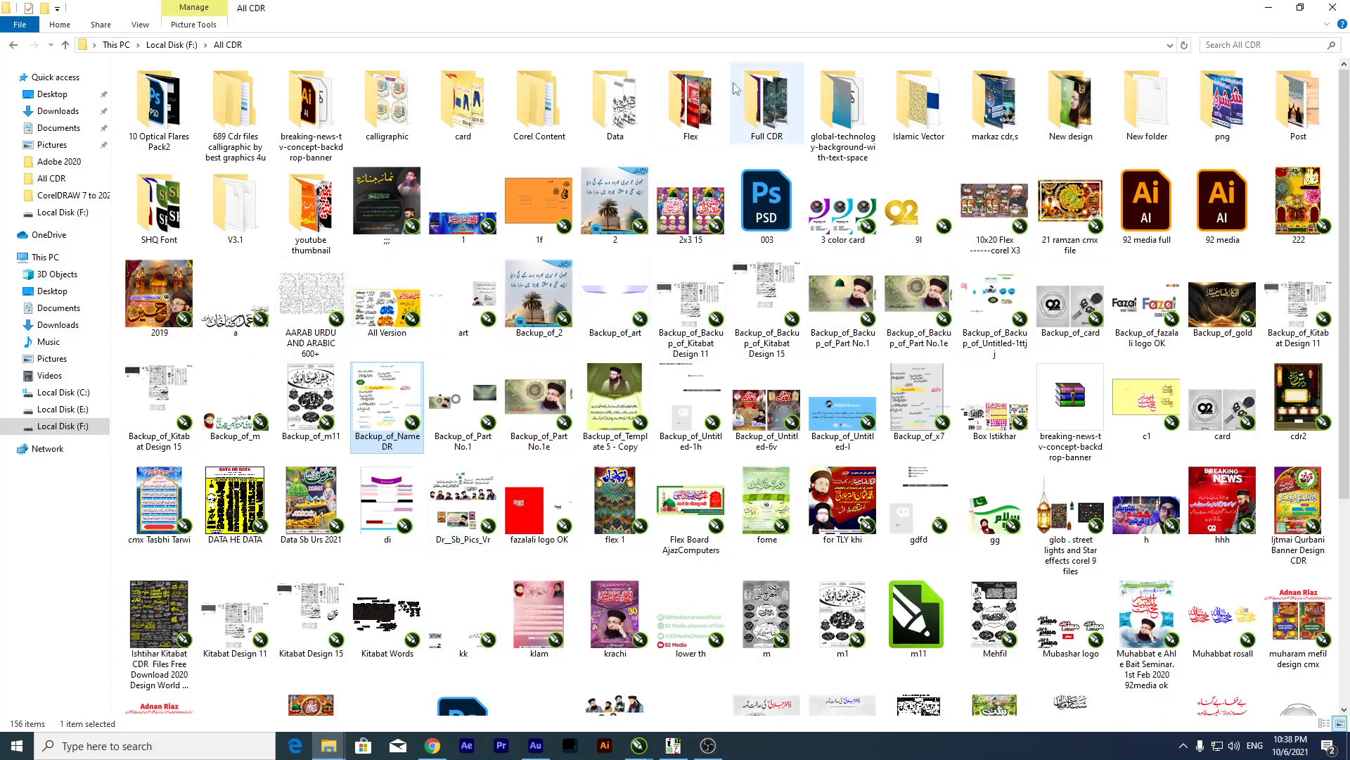
{"action": "double_click", "coordinate": [690, 106]}
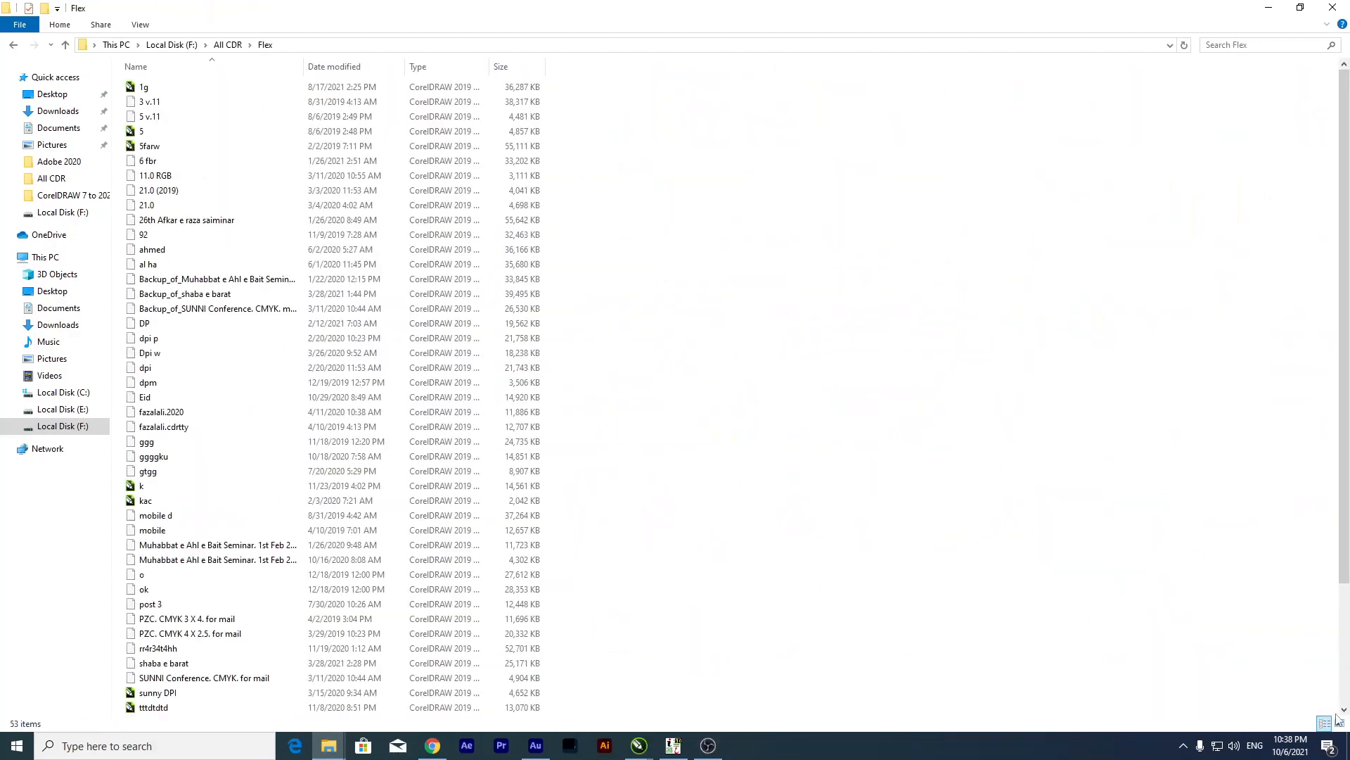
{"action": "left_click", "coordinate": [1339, 722]}
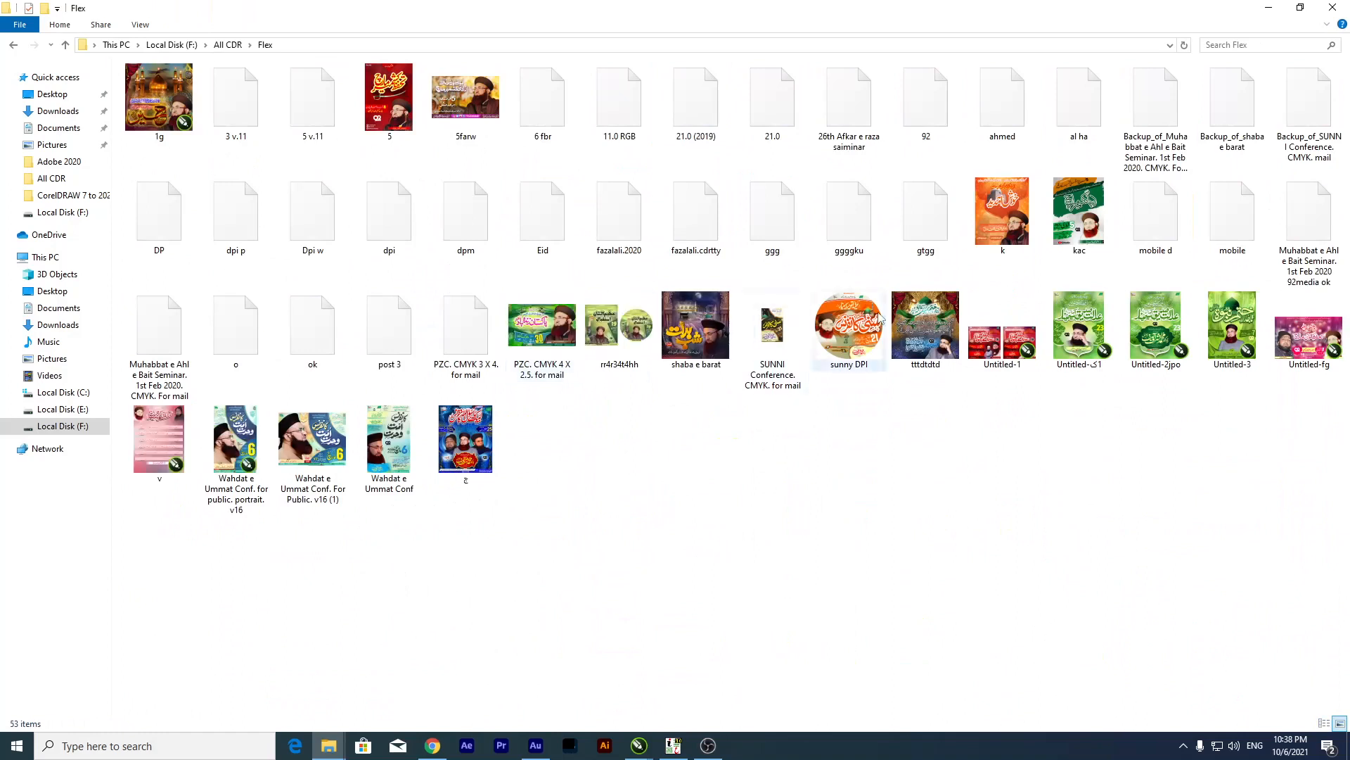
{"action": "double_click", "coordinate": [1021, 329]}
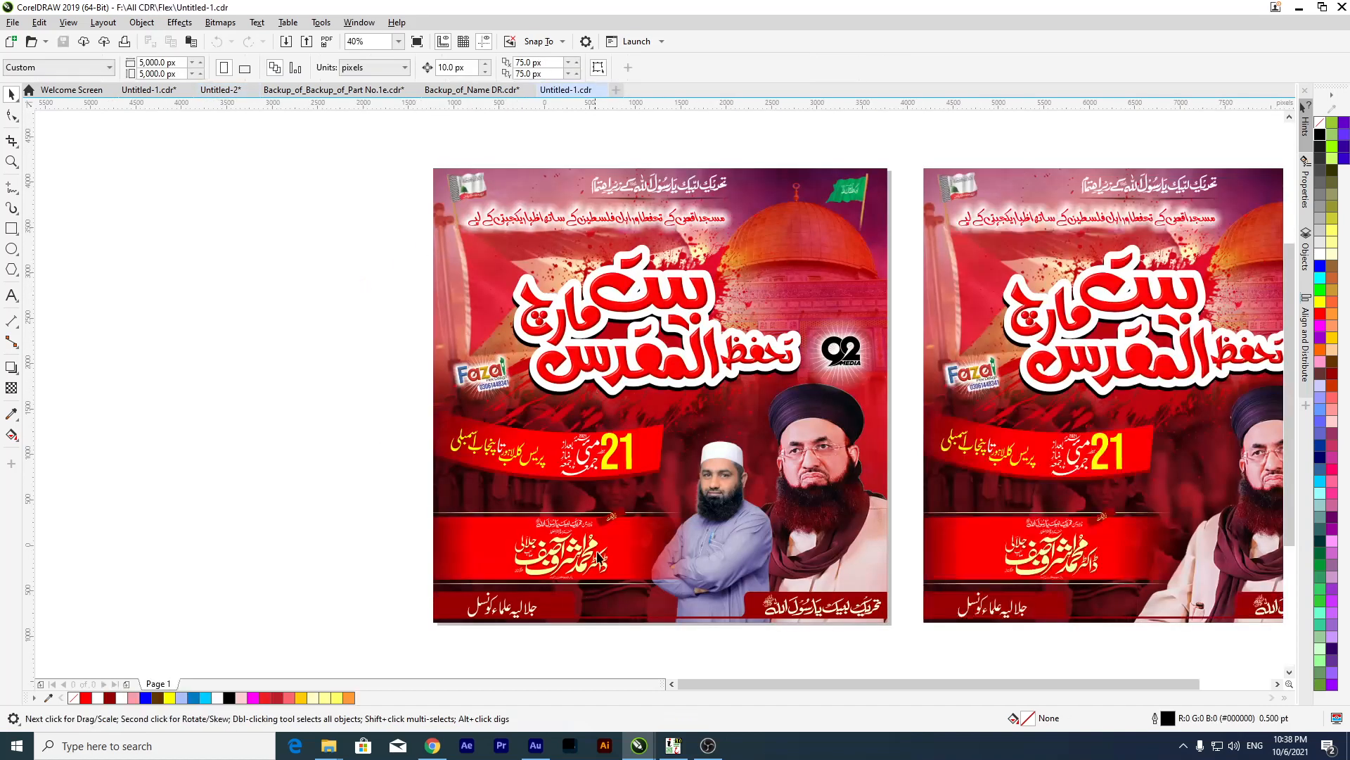
Examine the artwork of the red posters in the Flex folder's Untitled-1.cdr and close that file.
{"action": "scroll", "coordinate": [595, 566], "scroll_direction": "up", "scroll_amount": 3}
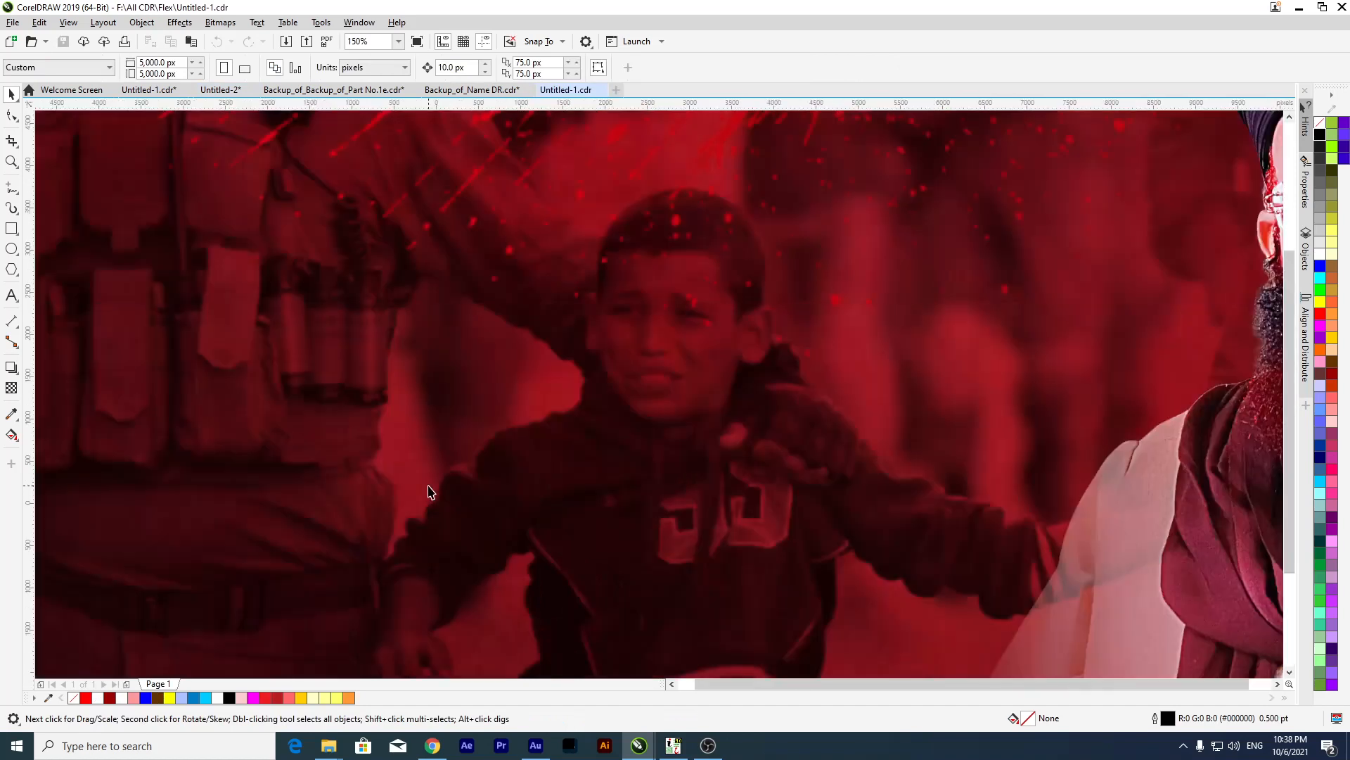
{"action": "scroll", "coordinate": [413, 492], "scroll_direction": "down", "scroll_amount": 3}
{"action": "scroll", "coordinate": [1006, 531], "scroll_direction": "down", "scroll_amount": 2}
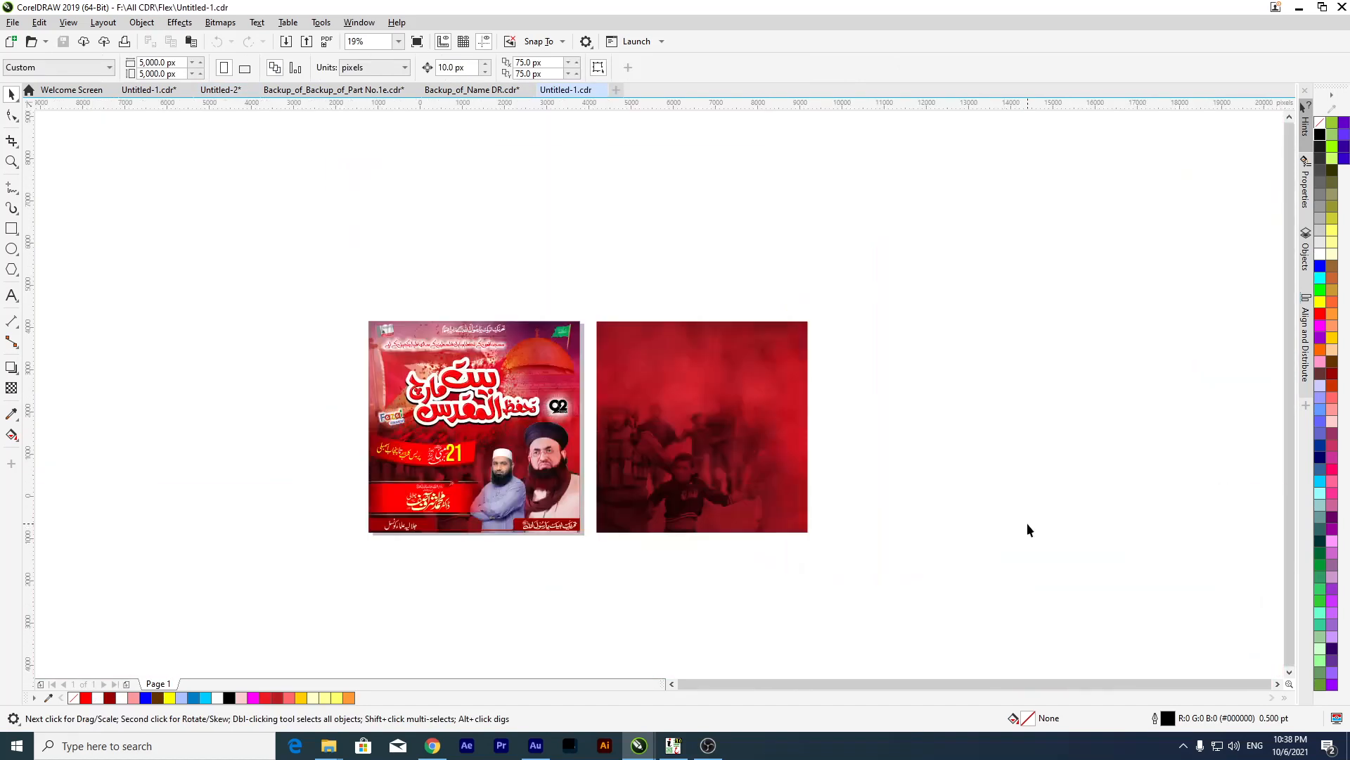
{"action": "left_click", "coordinate": [728, 478]}
{"action": "scroll", "coordinate": [693, 419], "scroll_direction": "up", "scroll_amount": 3}
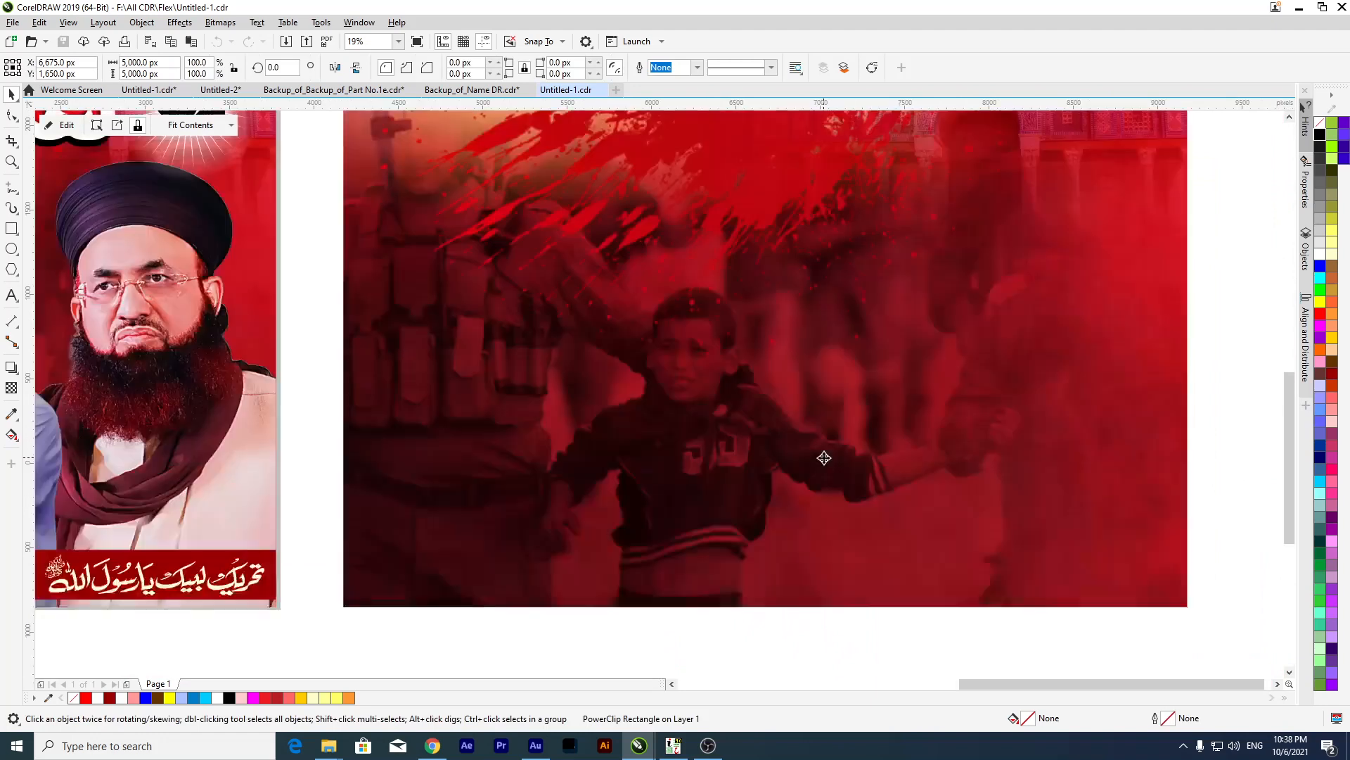
{"action": "left_click", "coordinate": [601, 90]}
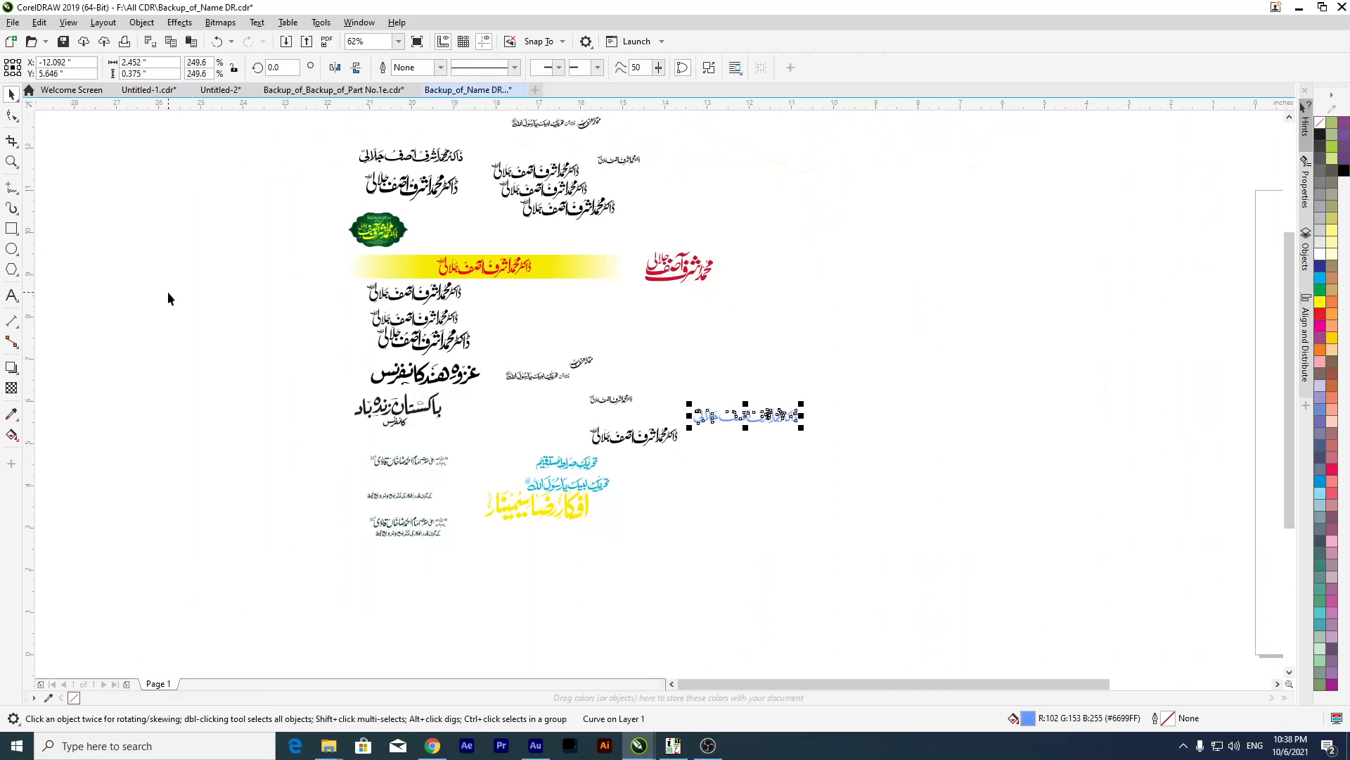
Close Backup_of_Backup_of_Part No.1e.cdr and Backup_of_Name DR.cdr without saving, and return to the seminar banner.
{"action": "left_click", "coordinate": [332, 90]}
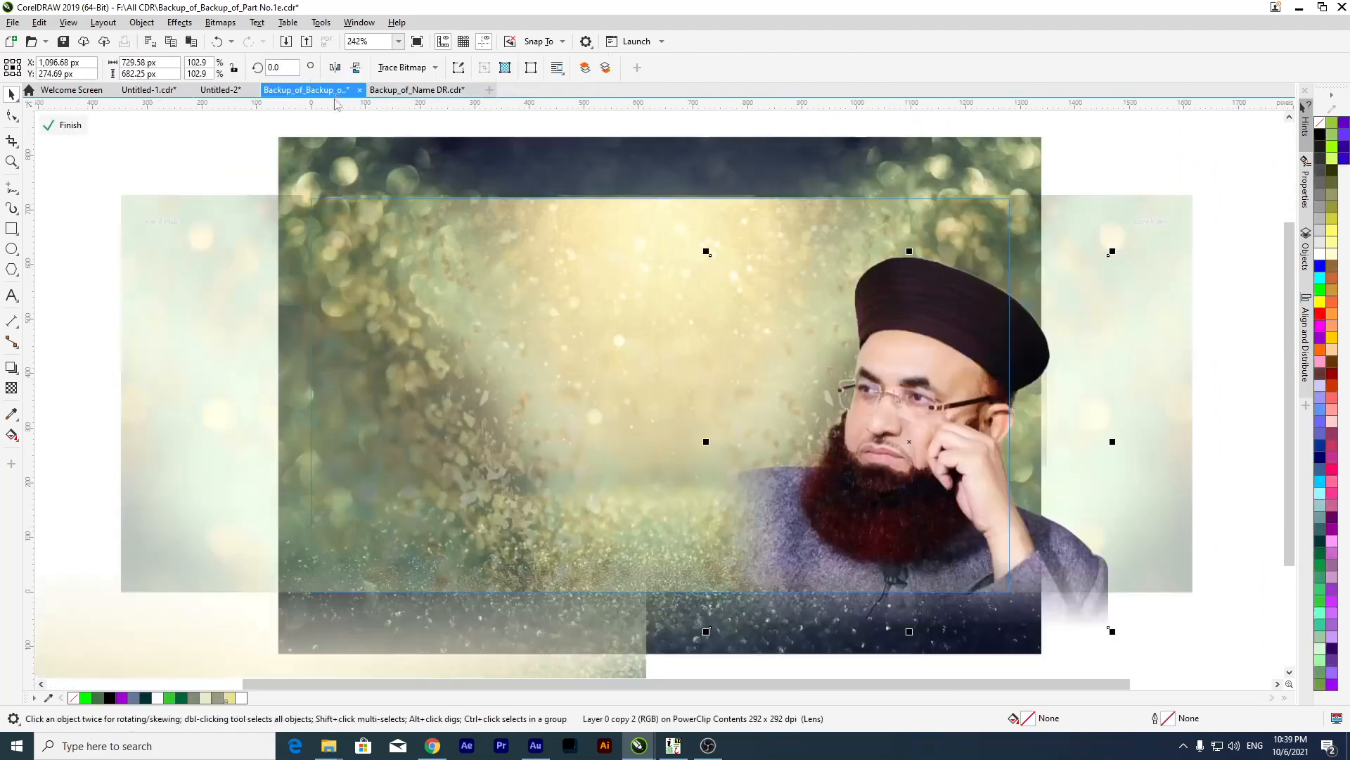
{"action": "left_click", "coordinate": [359, 90]}
{"action": "key", "text": "Escape"}
{"action": "key", "text": "Escape"}
{"action": "left_click", "coordinate": [367, 90]}
{"action": "key", "text": "n"}
{"action": "scroll", "coordinate": [505, 431], "scroll_direction": "down", "scroll_amount": 1}
{"action": "scroll", "coordinate": [528, 412], "scroll_direction": "down", "scroll_amount": 1}
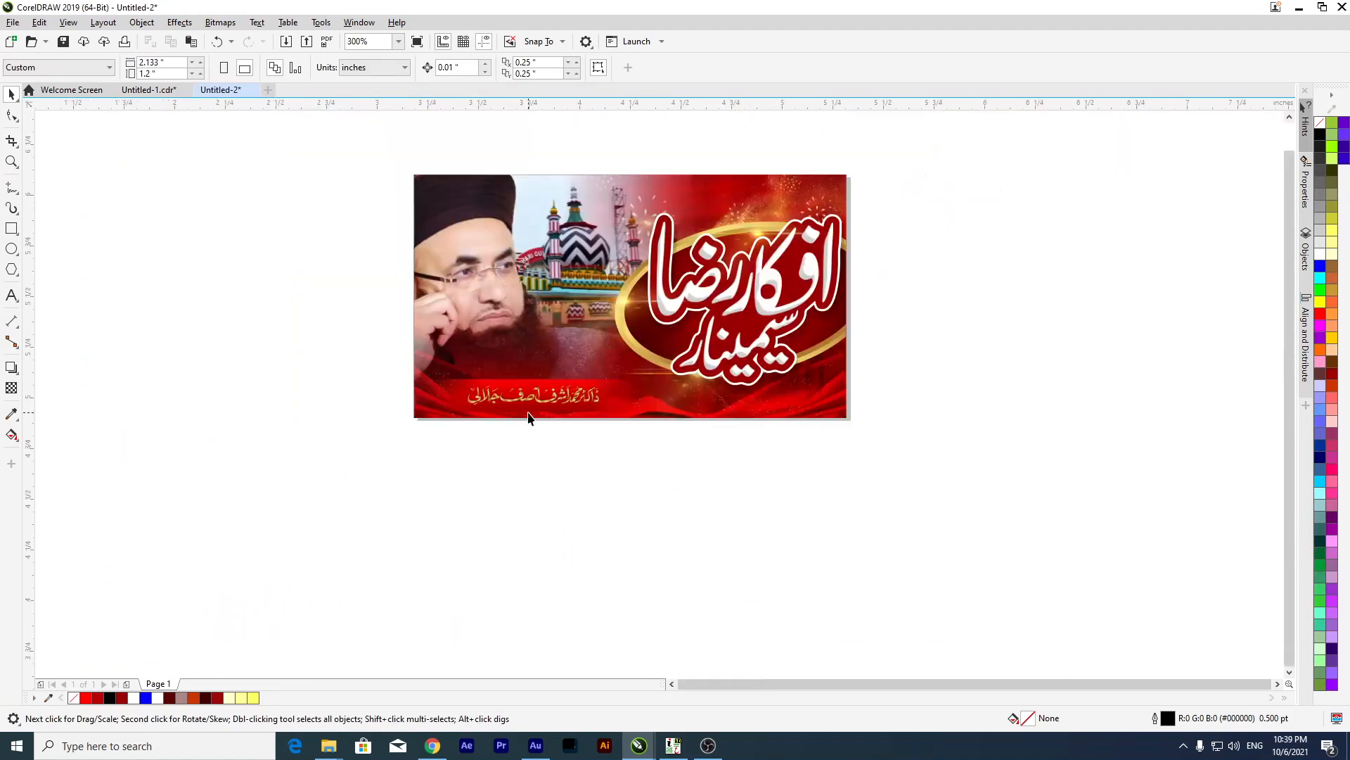
{"action": "left_click_drag", "start_coordinate": [277, 350], "coordinate": [719, 499]}
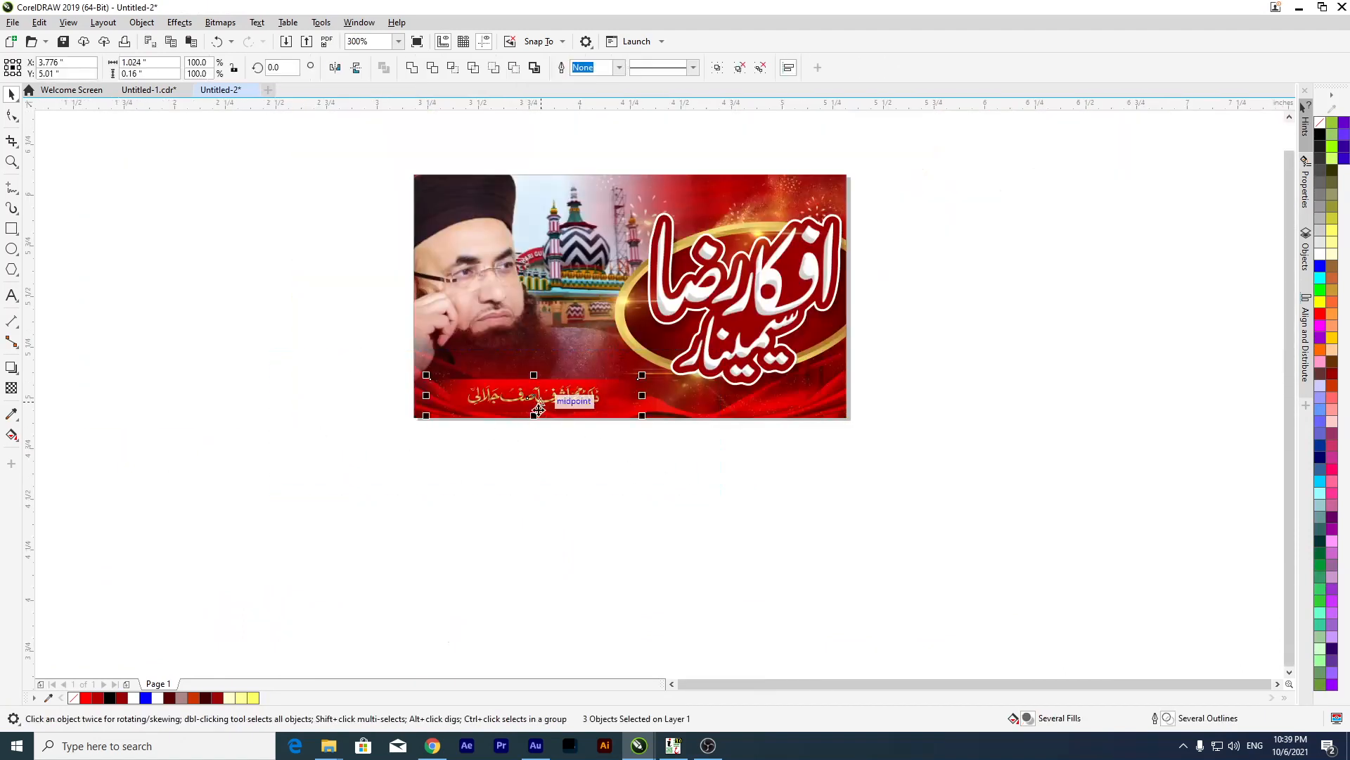
{"action": "key", "text": "Escape"}
Open the 5 v.11 design from the Flex folder, examine the name strip on its red poster and close the file.
{"action": "mouse_move", "coordinate": [328, 744]}
{"action": "left_click", "coordinate": [408, 679]}
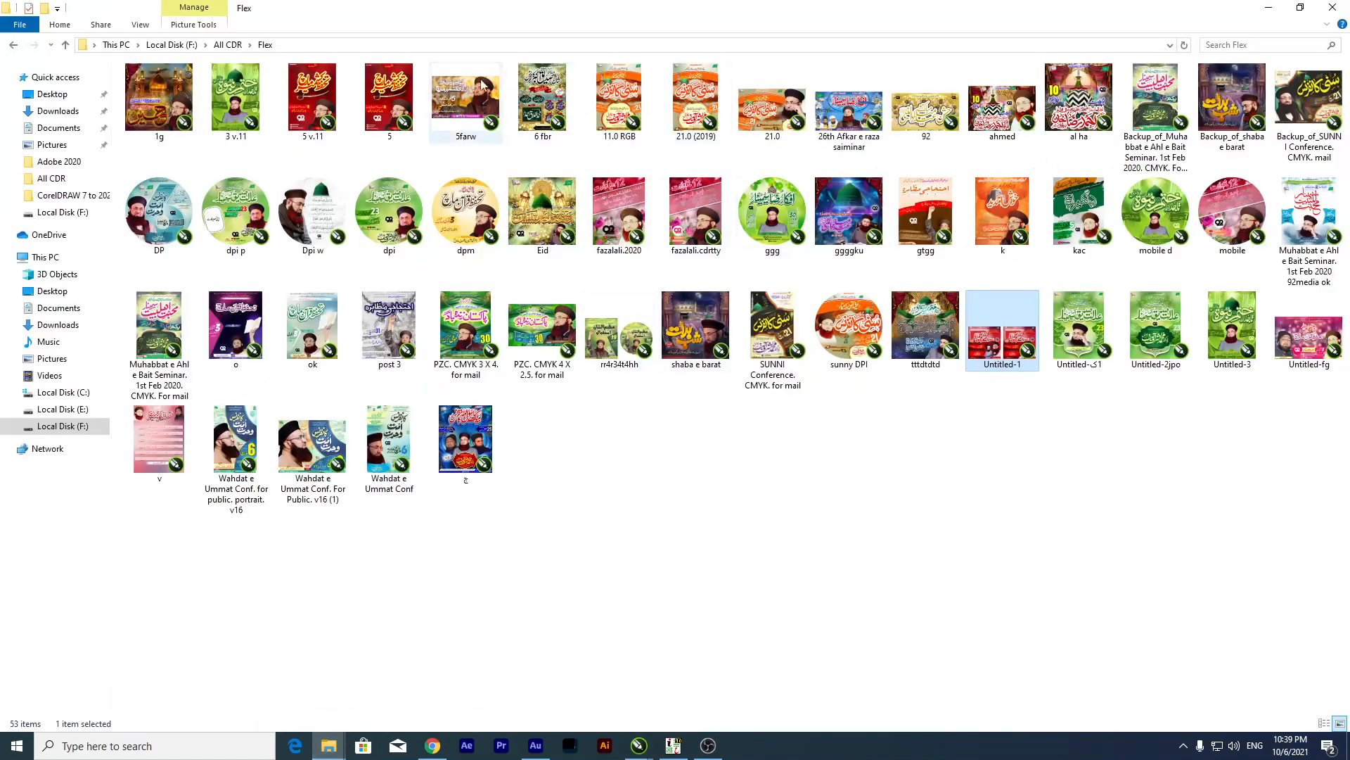
{"action": "left_click", "coordinate": [324, 95]}
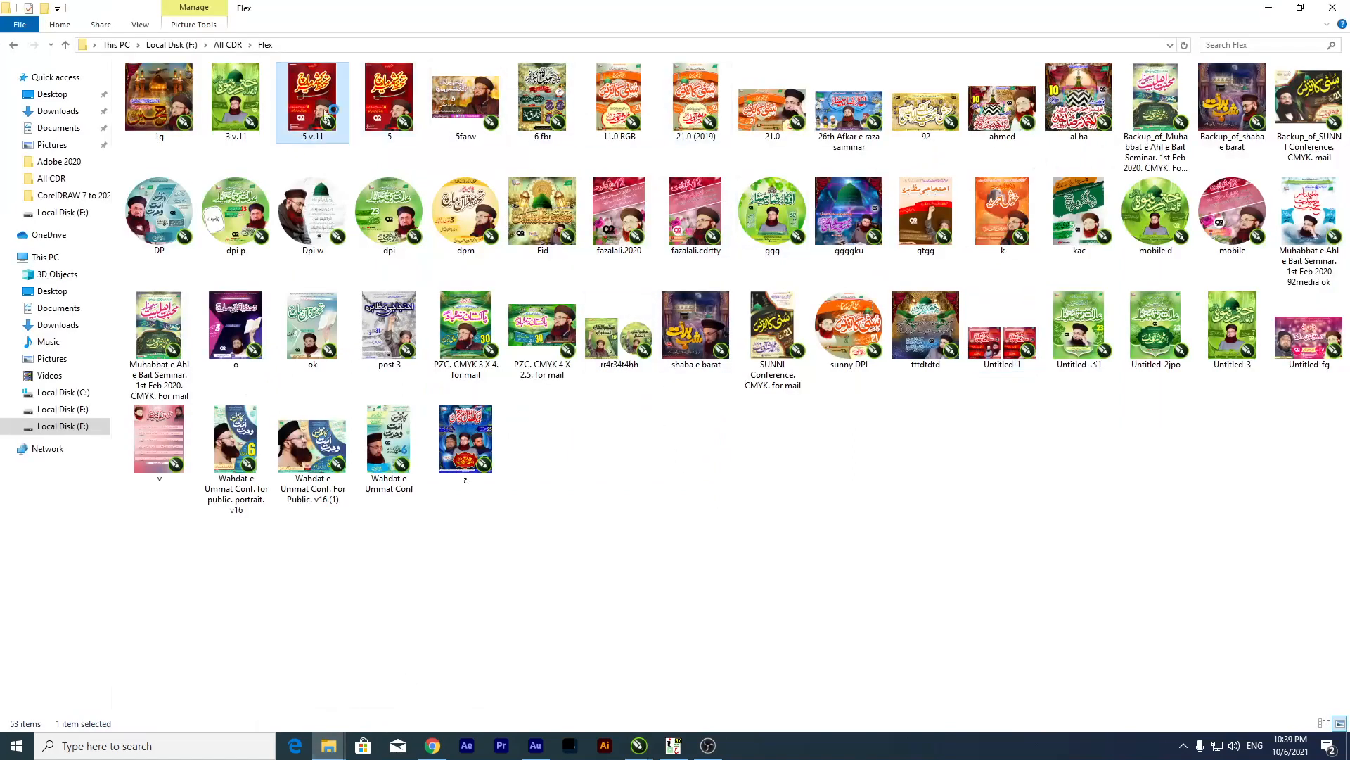
{"action": "key", "text": "alt+Tab"}
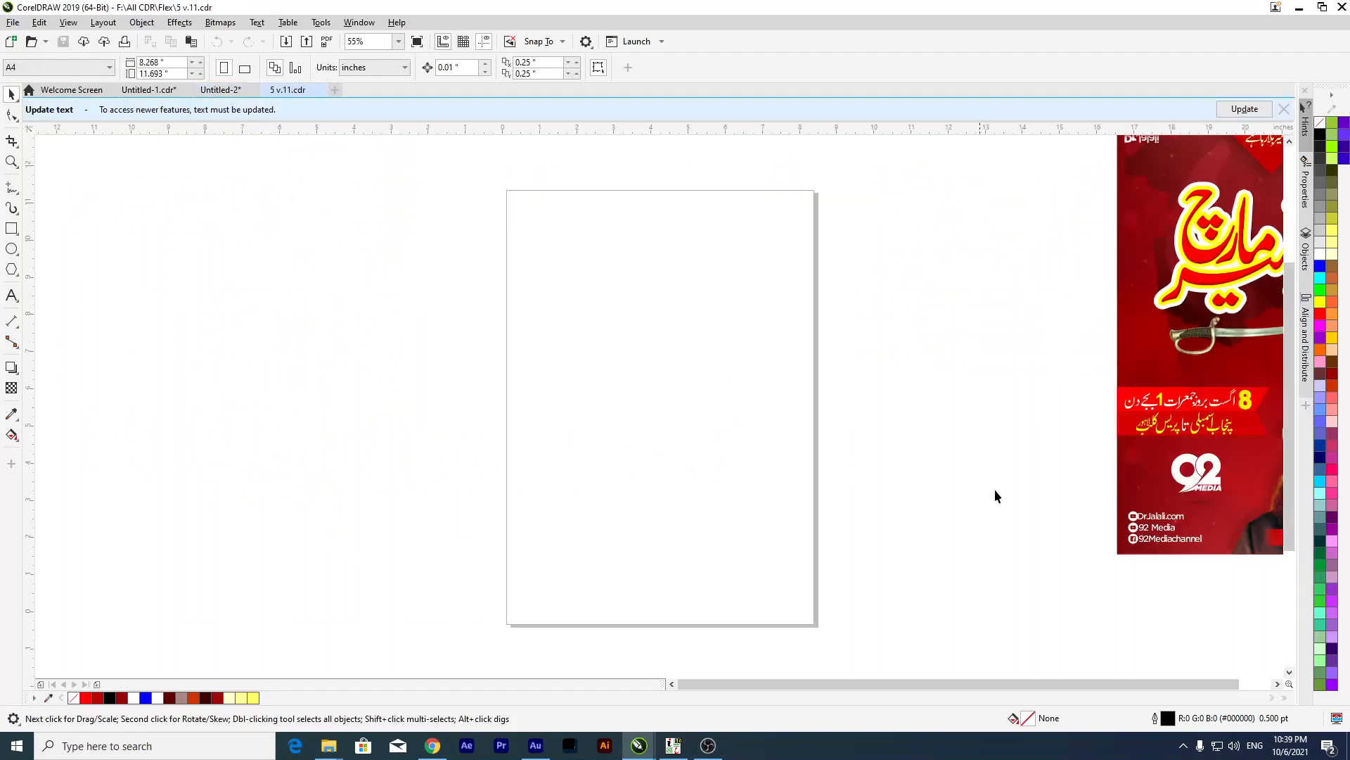
{"action": "scroll", "coordinate": [941, 450], "scroll_direction": "up", "scroll_amount": 4}
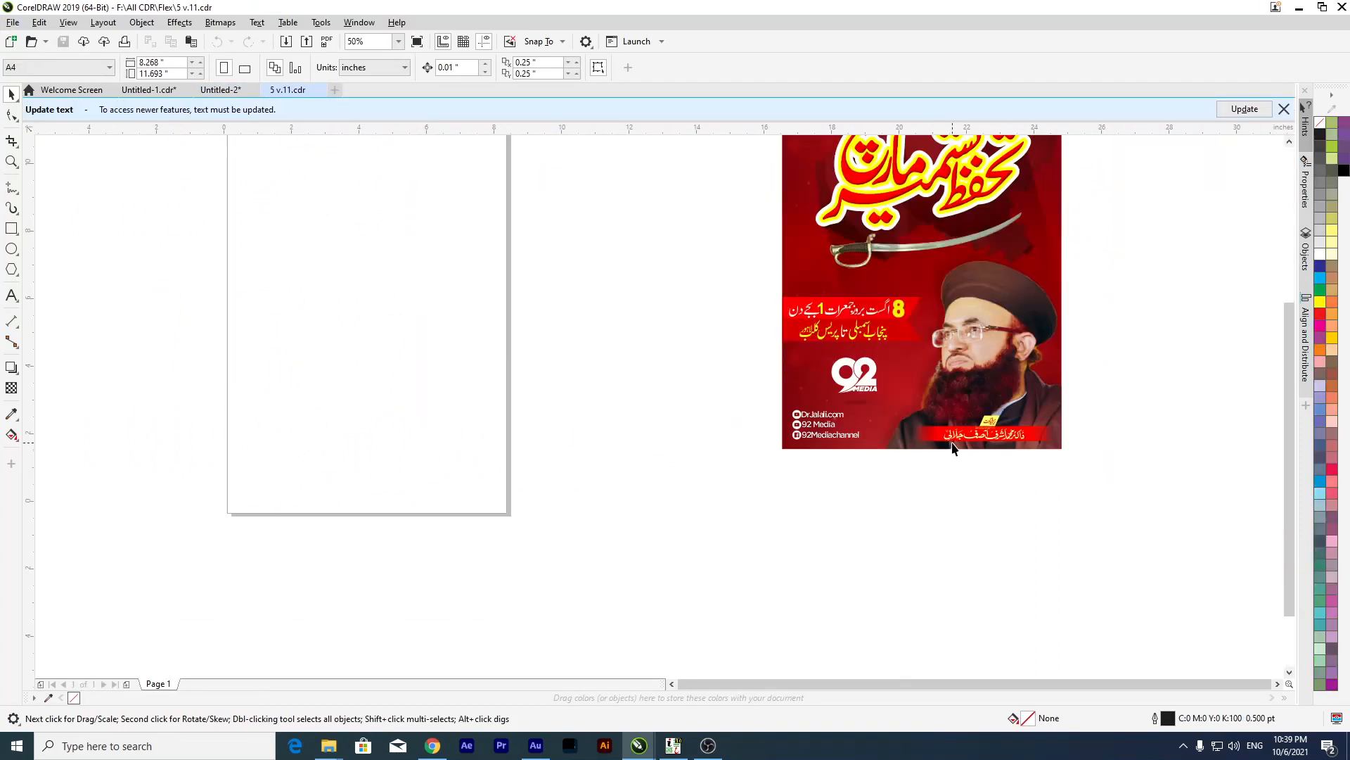
{"action": "left_click", "coordinate": [320, 90]}
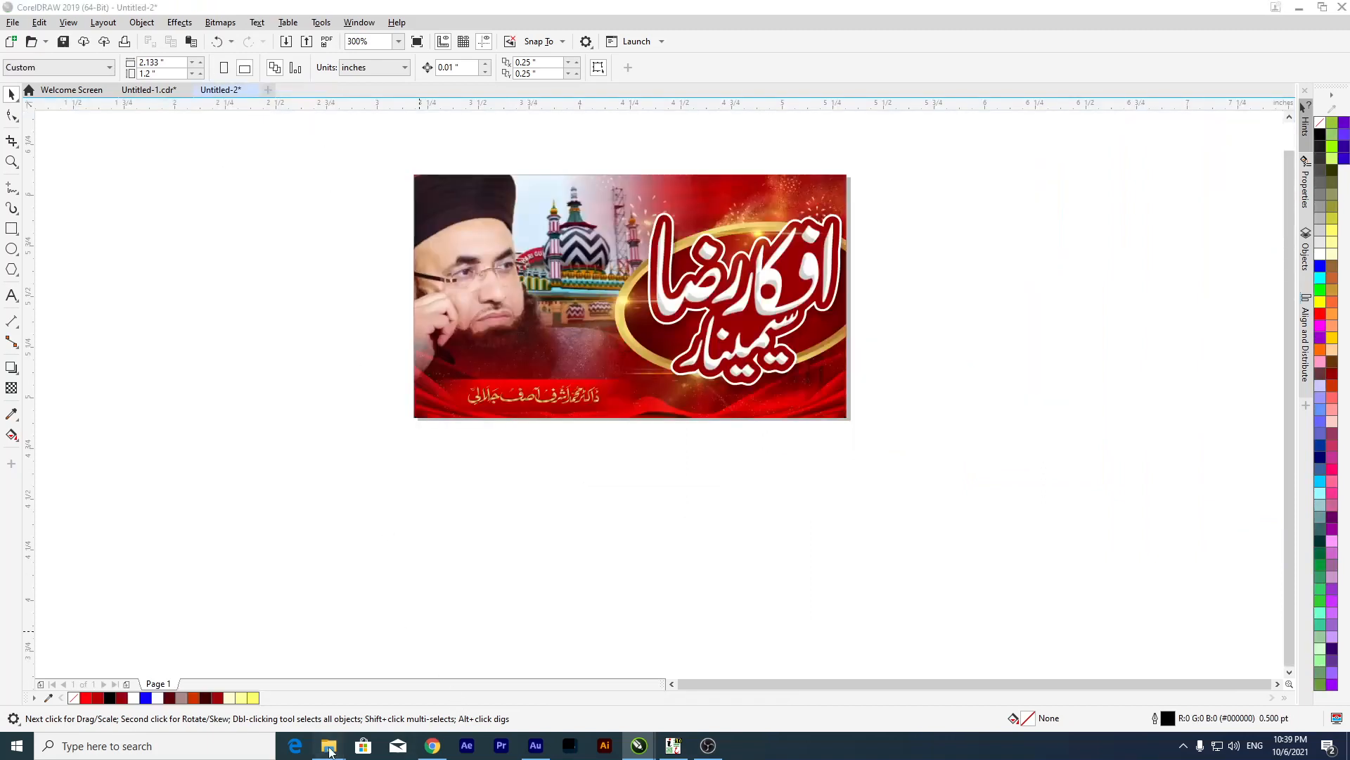
Open the DP design from the Flex folder and enter the PowerClip contents of its round teal artwork for editing.
{"action": "mouse_move", "coordinate": [329, 751]}
{"action": "left_click", "coordinate": [395, 687]}
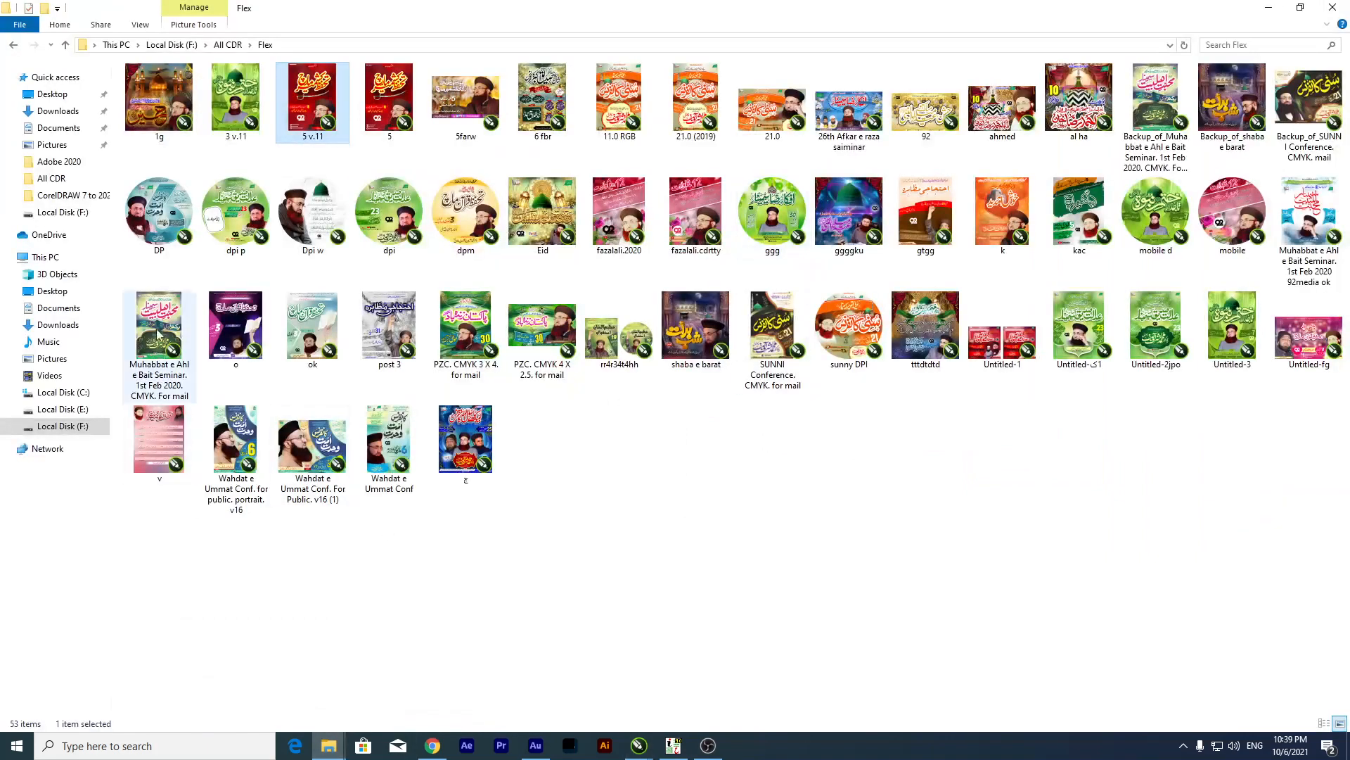
{"action": "left_click", "coordinate": [765, 220]}
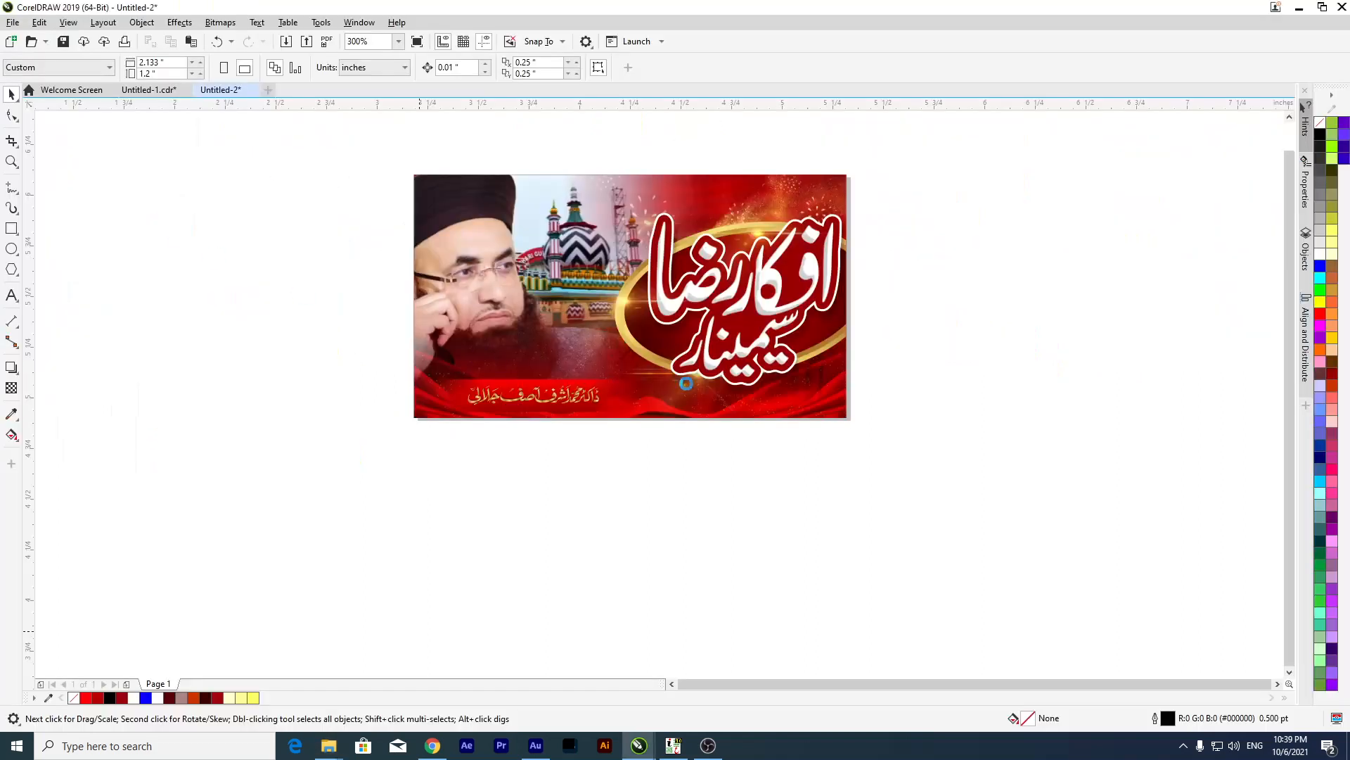
{"action": "scroll", "coordinate": [734, 575], "scroll_direction": "up", "scroll_amount": 5}
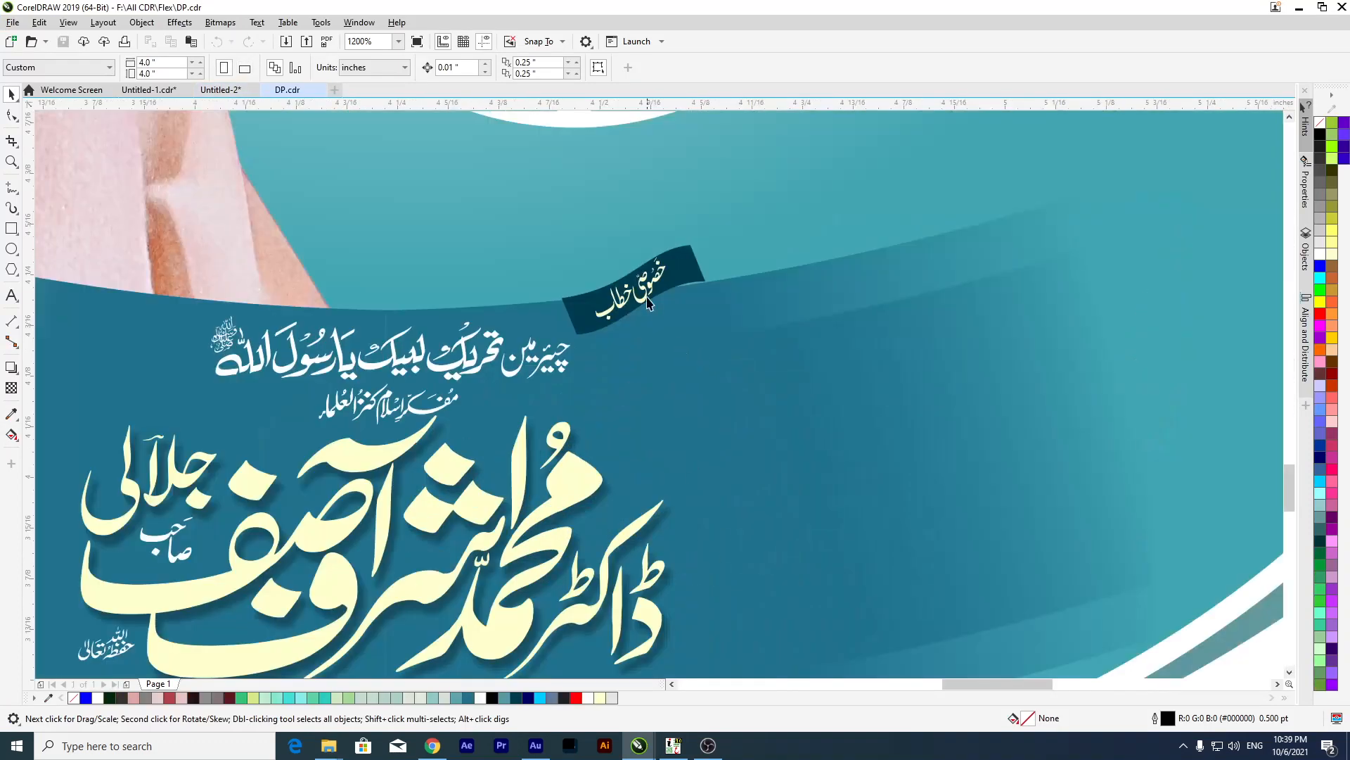
{"action": "double_click", "coordinate": [648, 303]}
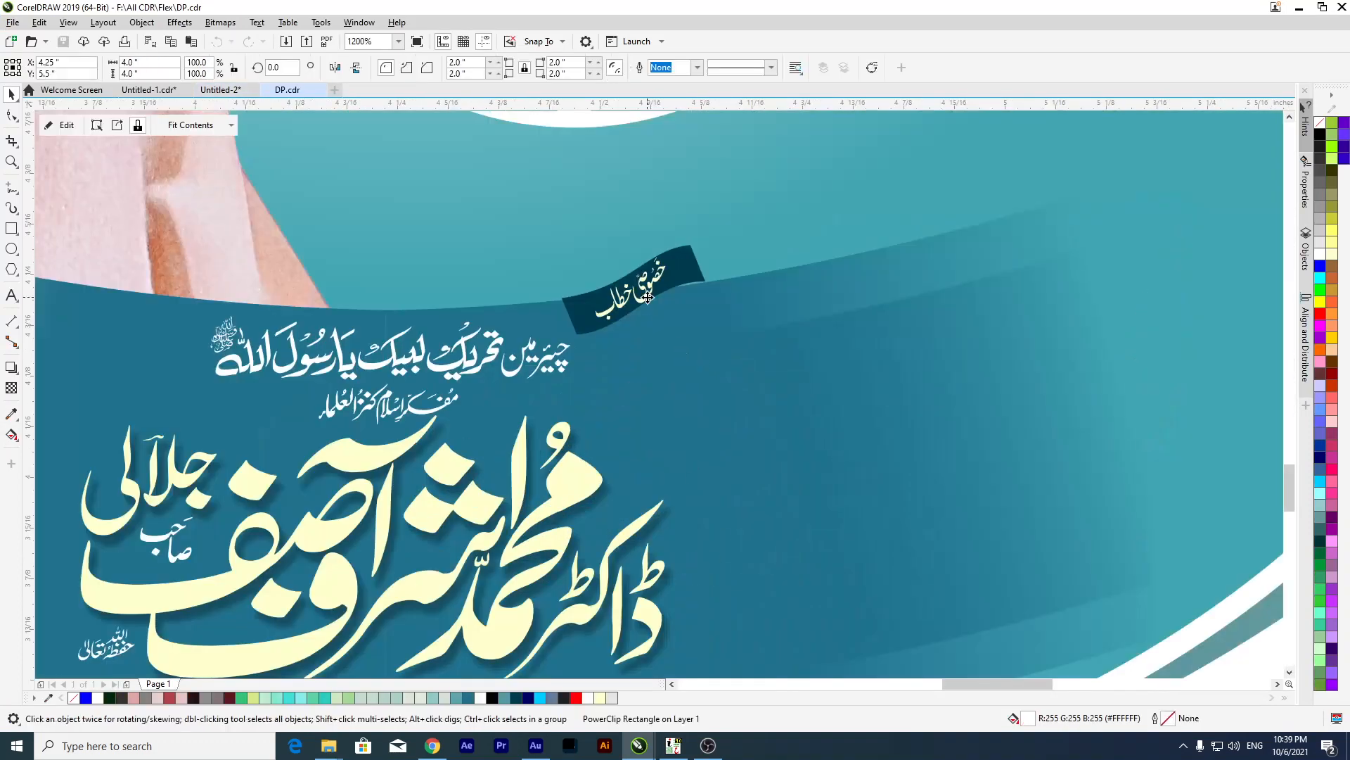
{"action": "scroll", "coordinate": [706, 356], "scroll_direction": "down", "scroll_amount": 4}
{"action": "left_click", "coordinate": [787, 512]}
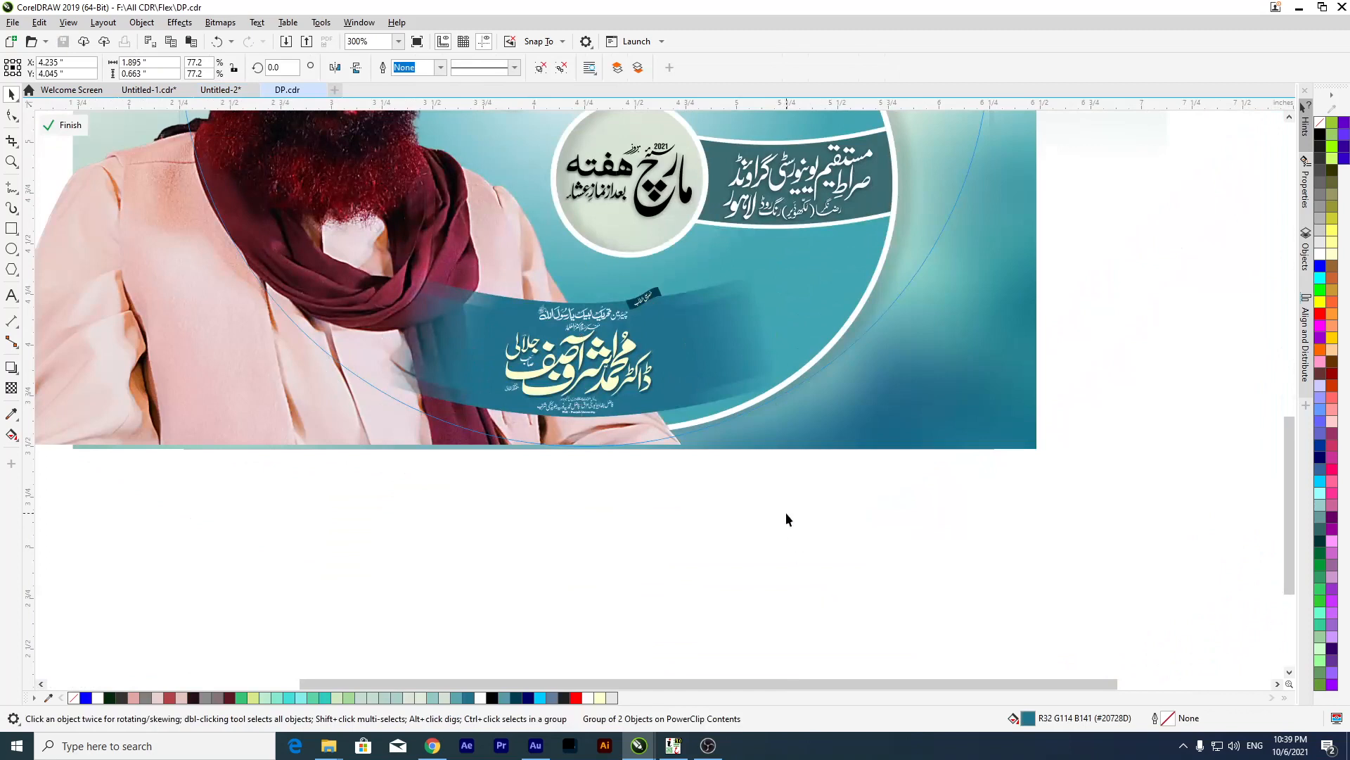
Duplicate the small slanted خصوصی خطاب ribbon beside the artwork, copy it with its lettering, and paste it into the Untitled-2 banner.
{"action": "left_click", "coordinate": [633, 285]}
{"action": "left_click_drag", "start_coordinate": [633, 285], "coordinate": [1131, 278]}
{"action": "left_click", "coordinate": [1123, 381]}
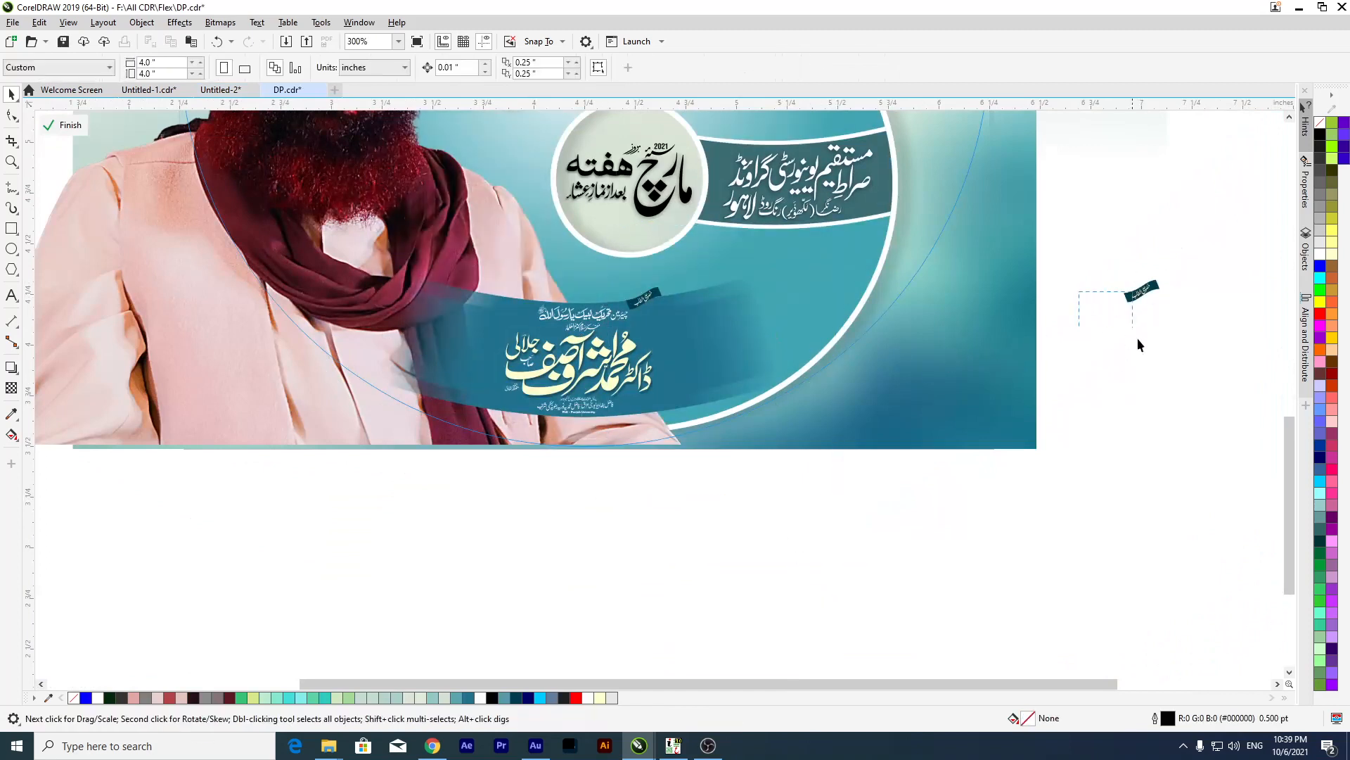
{"action": "left_click_drag", "start_coordinate": [1145, 353], "coordinate": [1145, 353]}
{"action": "left_click_drag", "start_coordinate": [1062, 220], "coordinate": [1260, 396]}
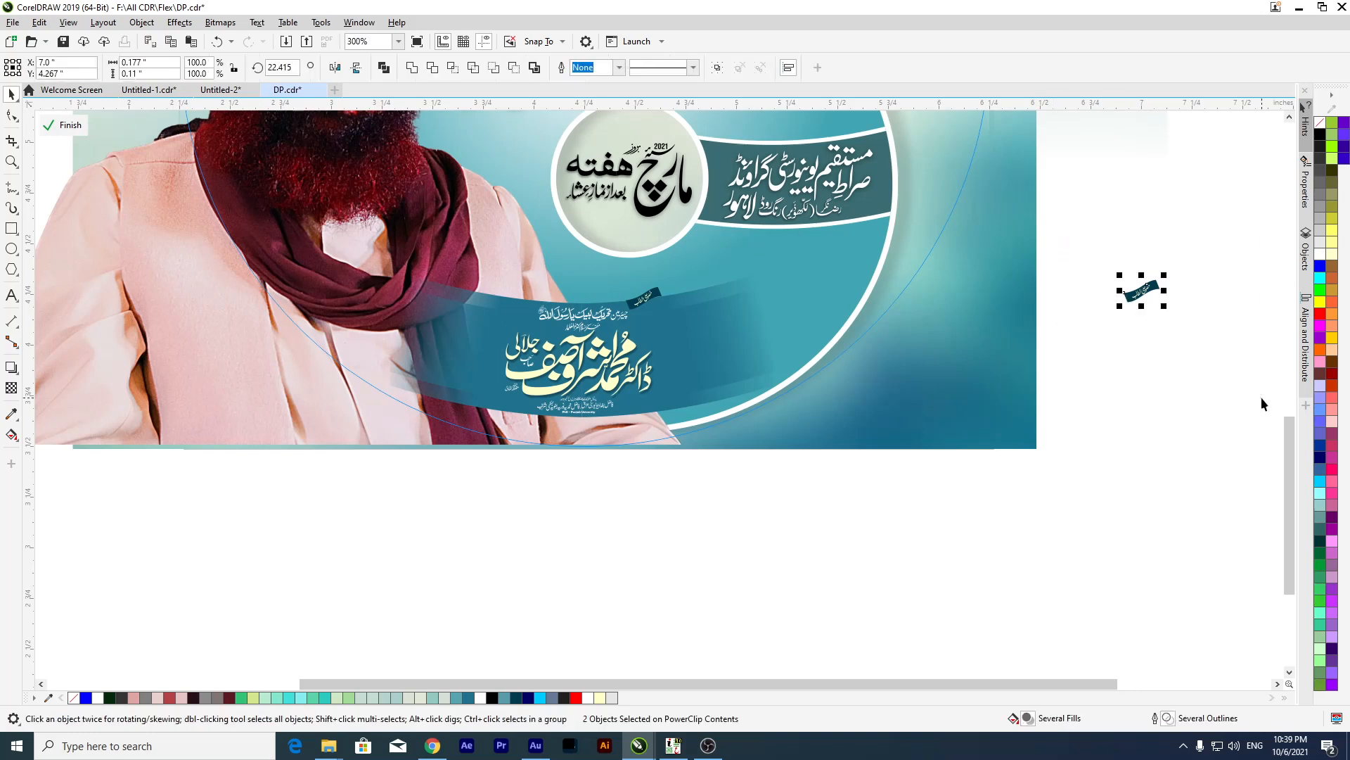
{"action": "left_click", "coordinate": [220, 90]}
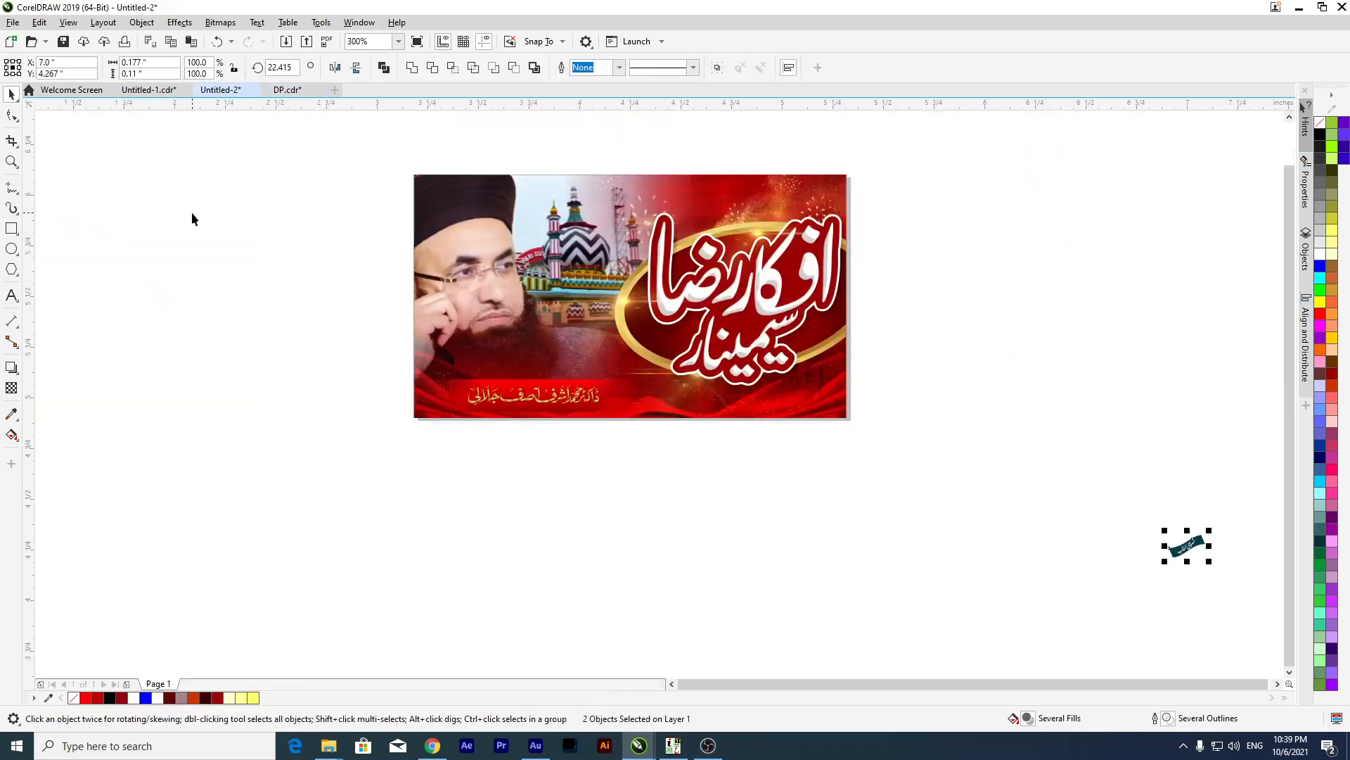
Place the pasted ribbon just above the speaker name strip and scale it down to about 0.128 by 0.08 inches.
{"action": "scroll", "coordinate": [958, 424], "scroll_direction": "up", "scroll_amount": 2}
{"action": "left_click_drag", "start_coordinate": [1194, 649], "coordinate": [320, 401]}
{"action": "scroll", "coordinate": [323, 398], "scroll_direction": "up", "scroll_amount": 4}
{"action": "left_click_drag", "start_coordinate": [453, 394], "coordinate": [470, 402]}
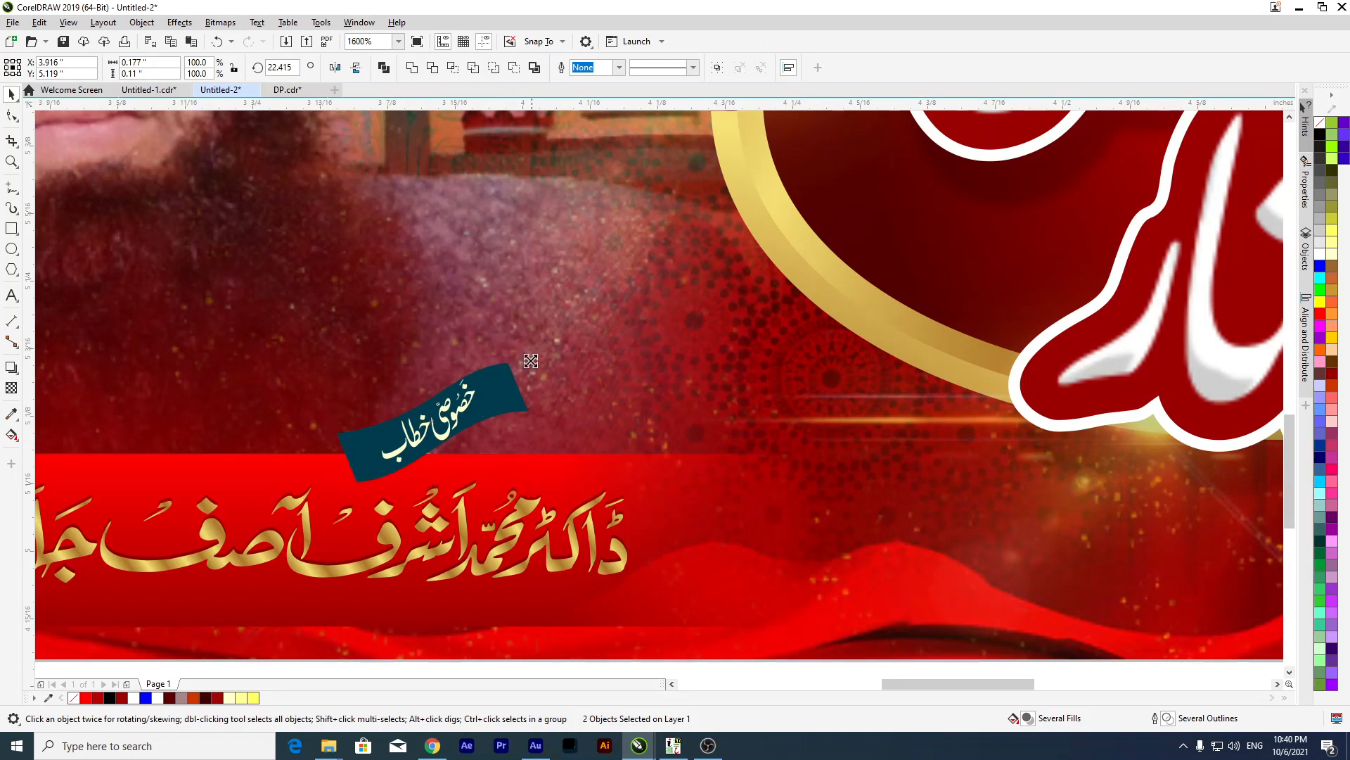
{"action": "left_click_drag", "start_coordinate": [530, 361], "coordinate": [379, 461]}
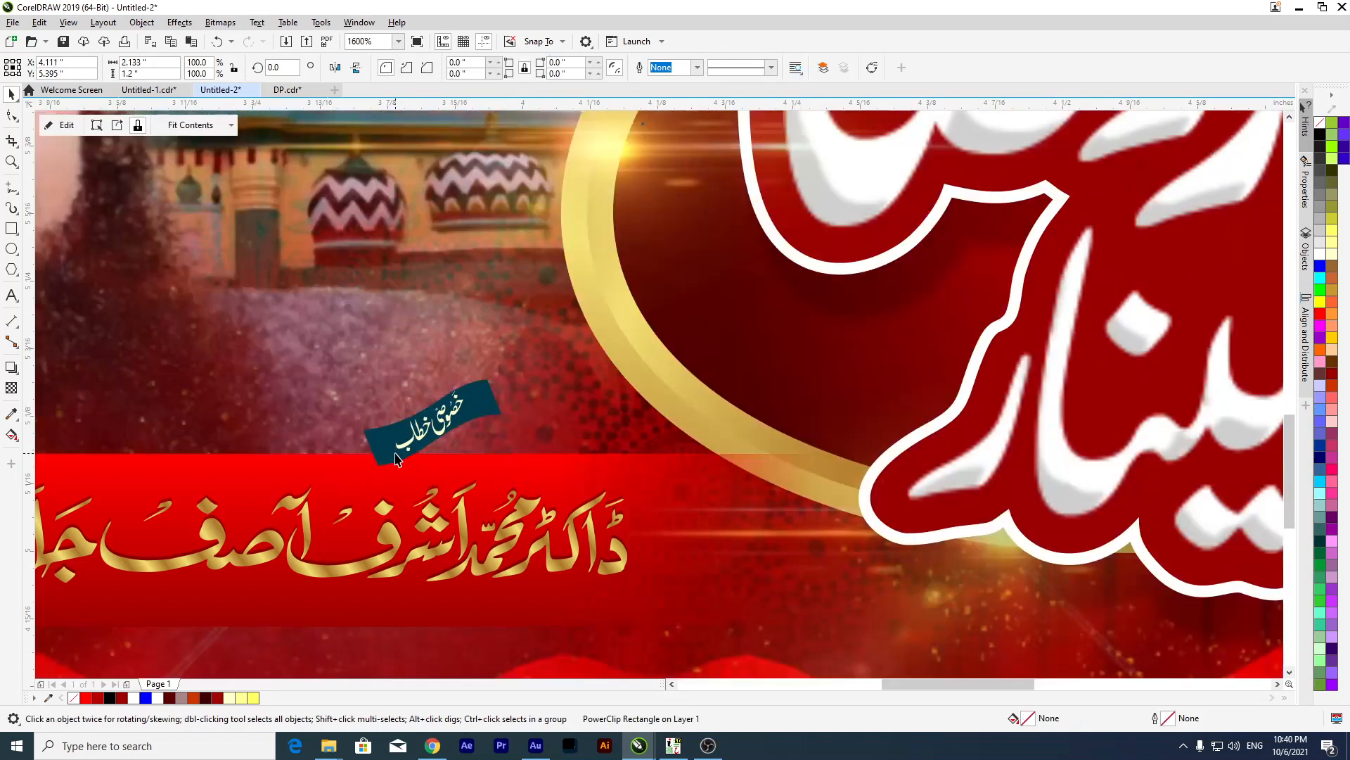
Reselect the ribbon with its lettering and nudge it down so it overlaps the upper edge of the name strip.
{"action": "scroll", "coordinate": [523, 415], "scroll_direction": "down", "scroll_amount": 5}
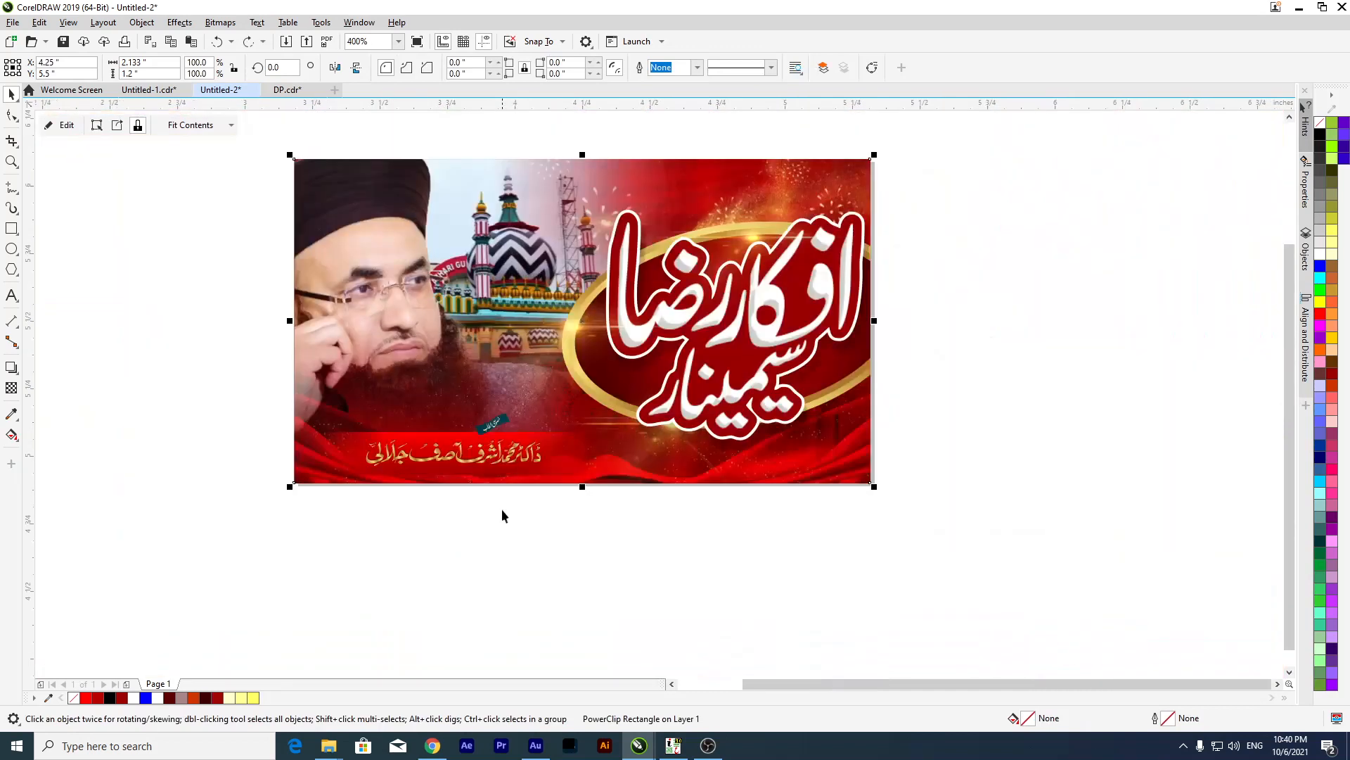
{"action": "left_click", "coordinate": [523, 550]}
{"action": "left_click_drag", "start_coordinate": [523, 549], "coordinate": [457, 412]}
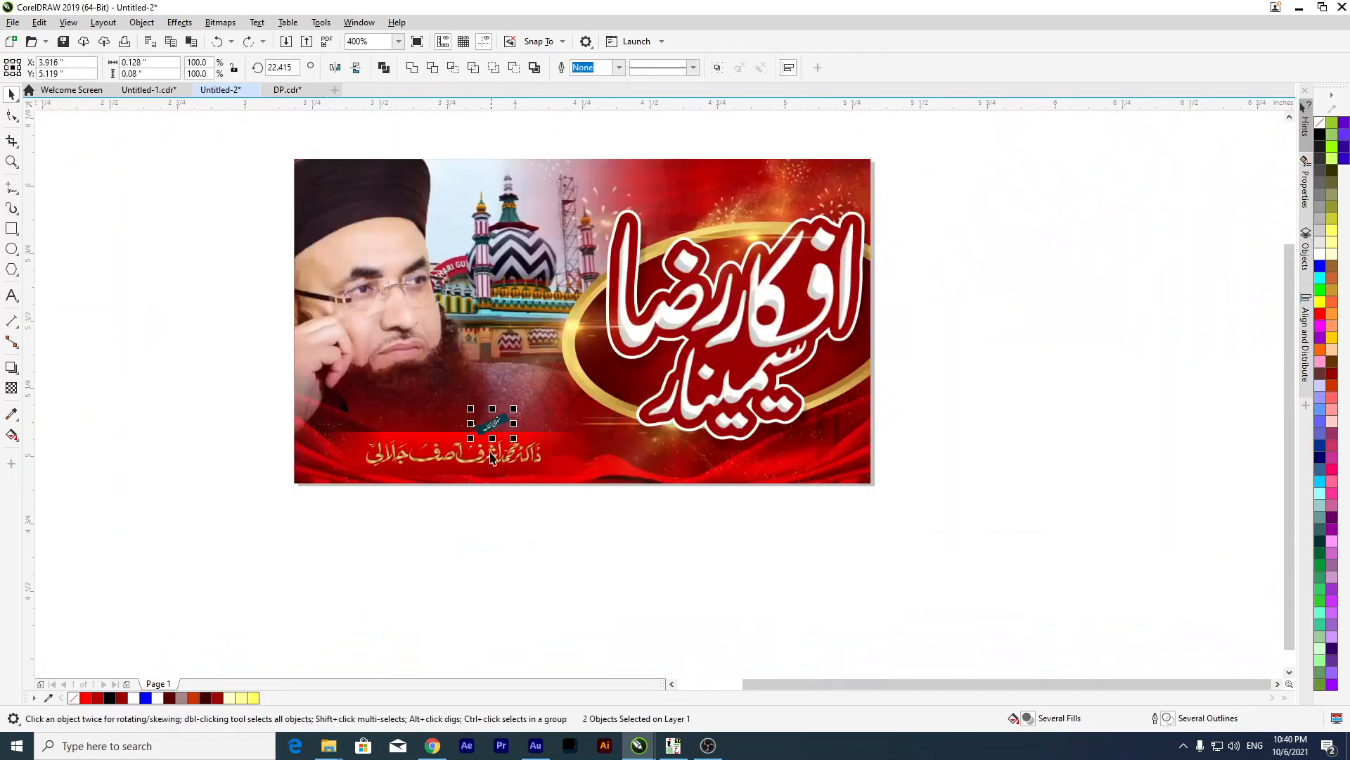
{"action": "scroll", "coordinate": [498, 438], "scroll_direction": "up", "scroll_amount": 4}
{"action": "key", "text": "Down"}
{"action": "key", "text": "Down"}
{"action": "key", "text": "Down"}
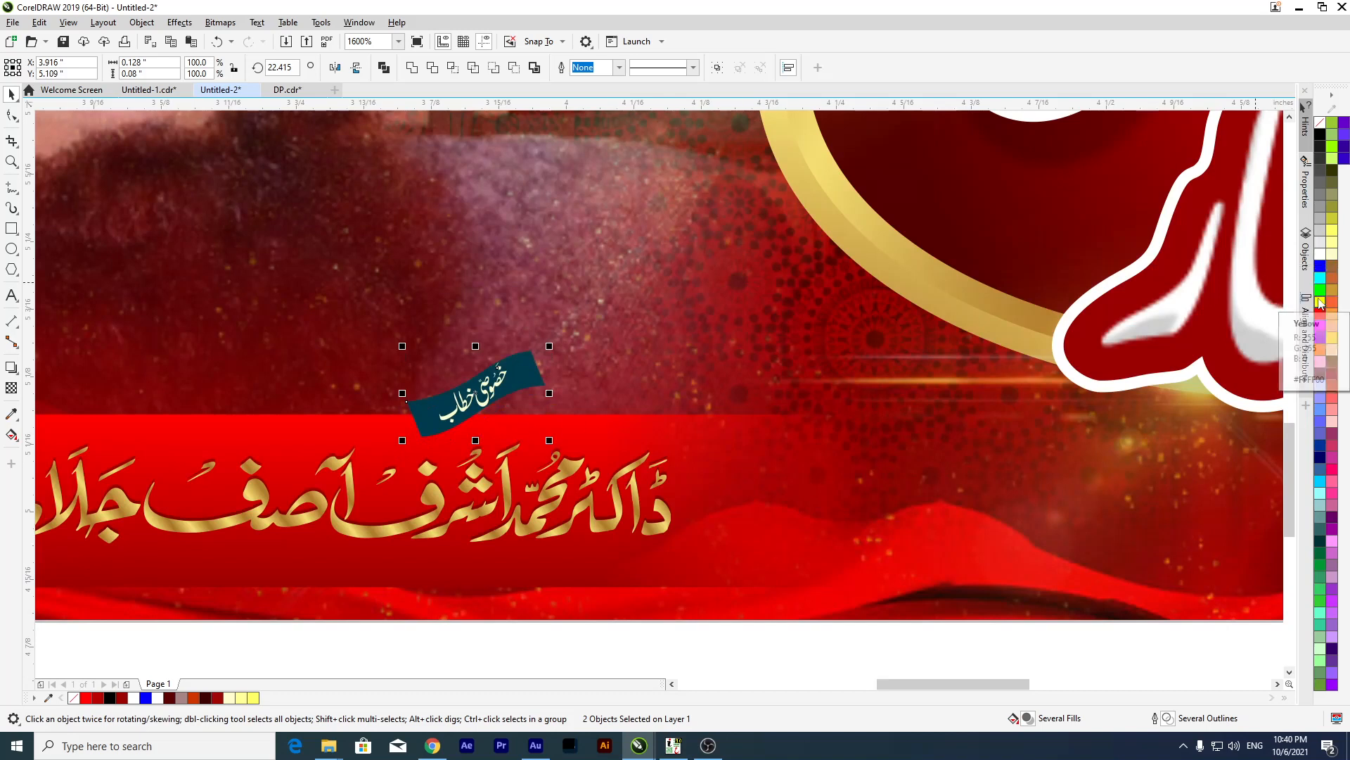
Fill the ribbon with pale yellow (R255 G255 B204) and its خصوصی خطاب lettering with red (R255 G0 B0).
{"action": "left_click", "coordinate": [1333, 254]}
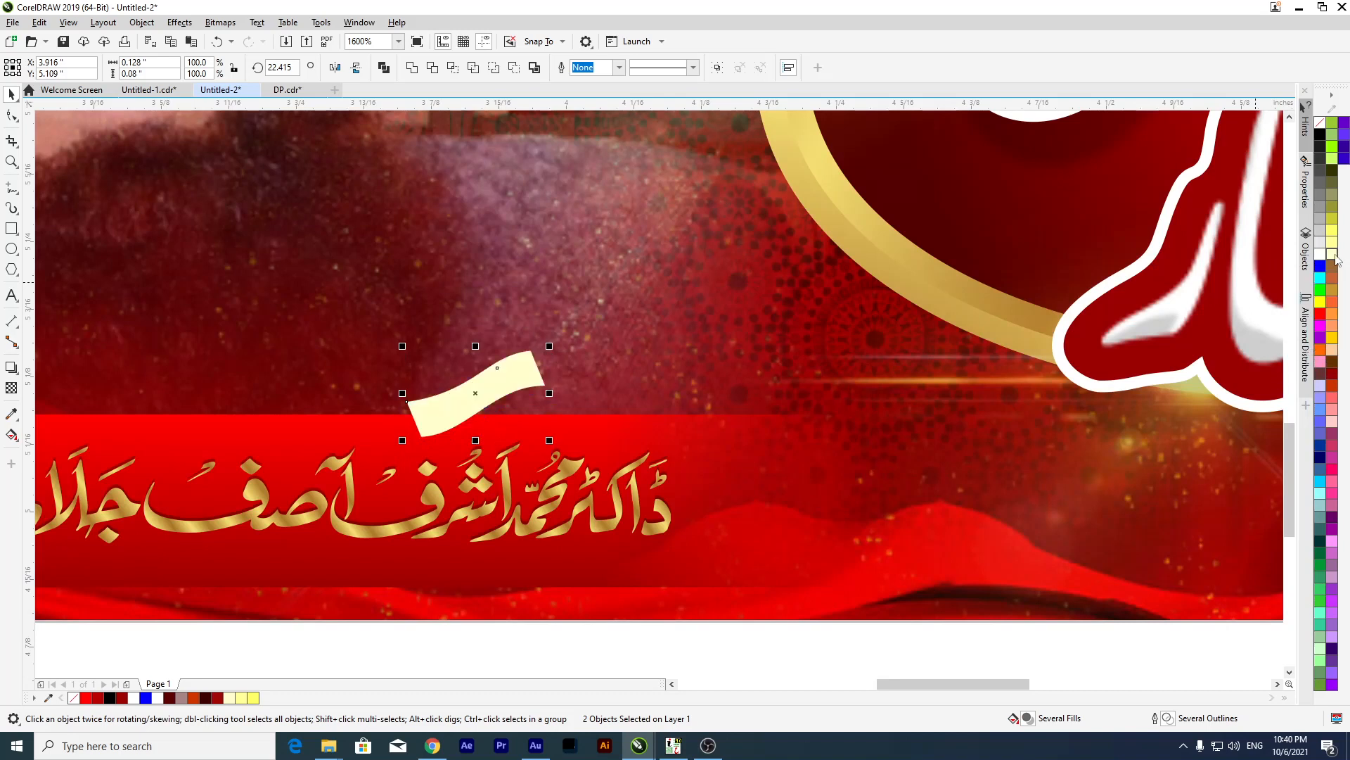
{"action": "left_click_drag", "start_coordinate": [644, 665], "coordinate": [424, 283]}
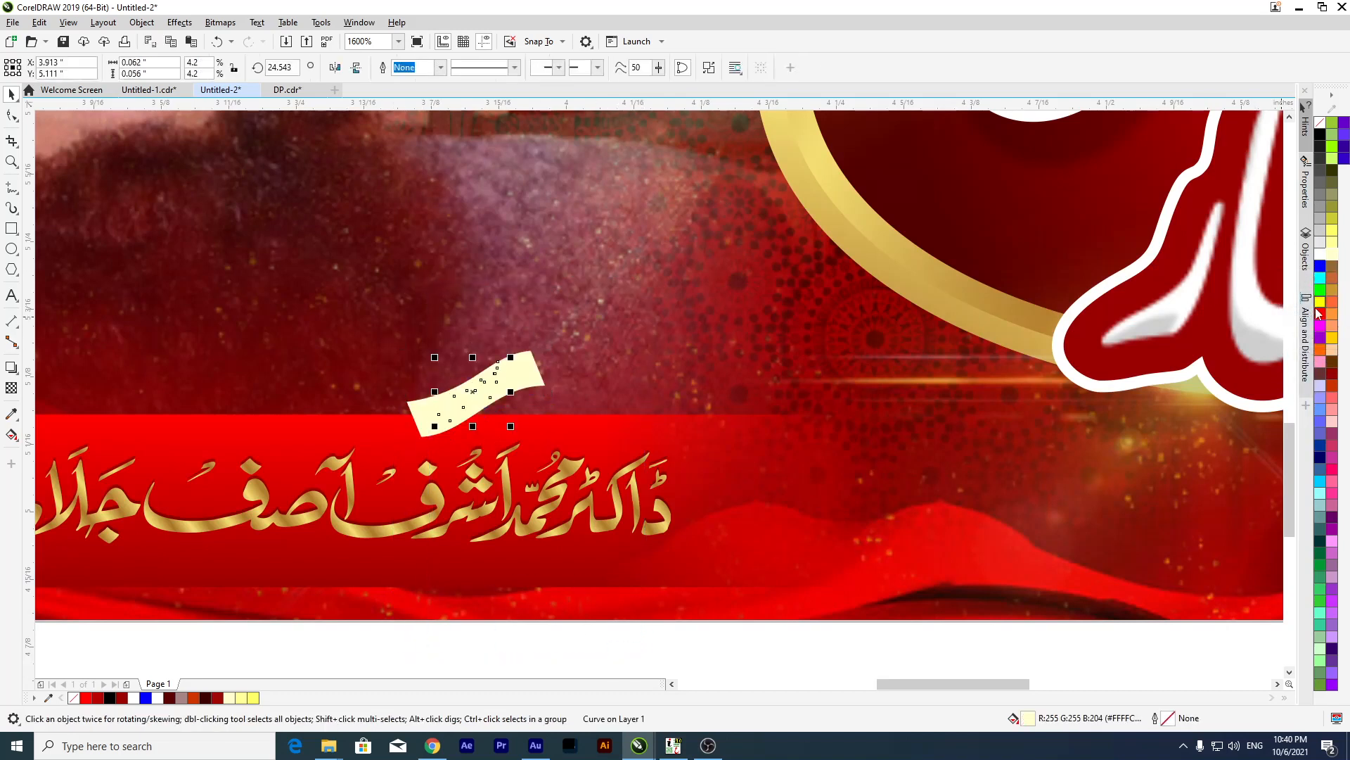
{"action": "left_click", "coordinate": [1322, 313]}
{"action": "scroll", "coordinate": [623, 303], "scroll_direction": "down", "scroll_amount": 2}
{"action": "left_click", "coordinate": [567, 423]}
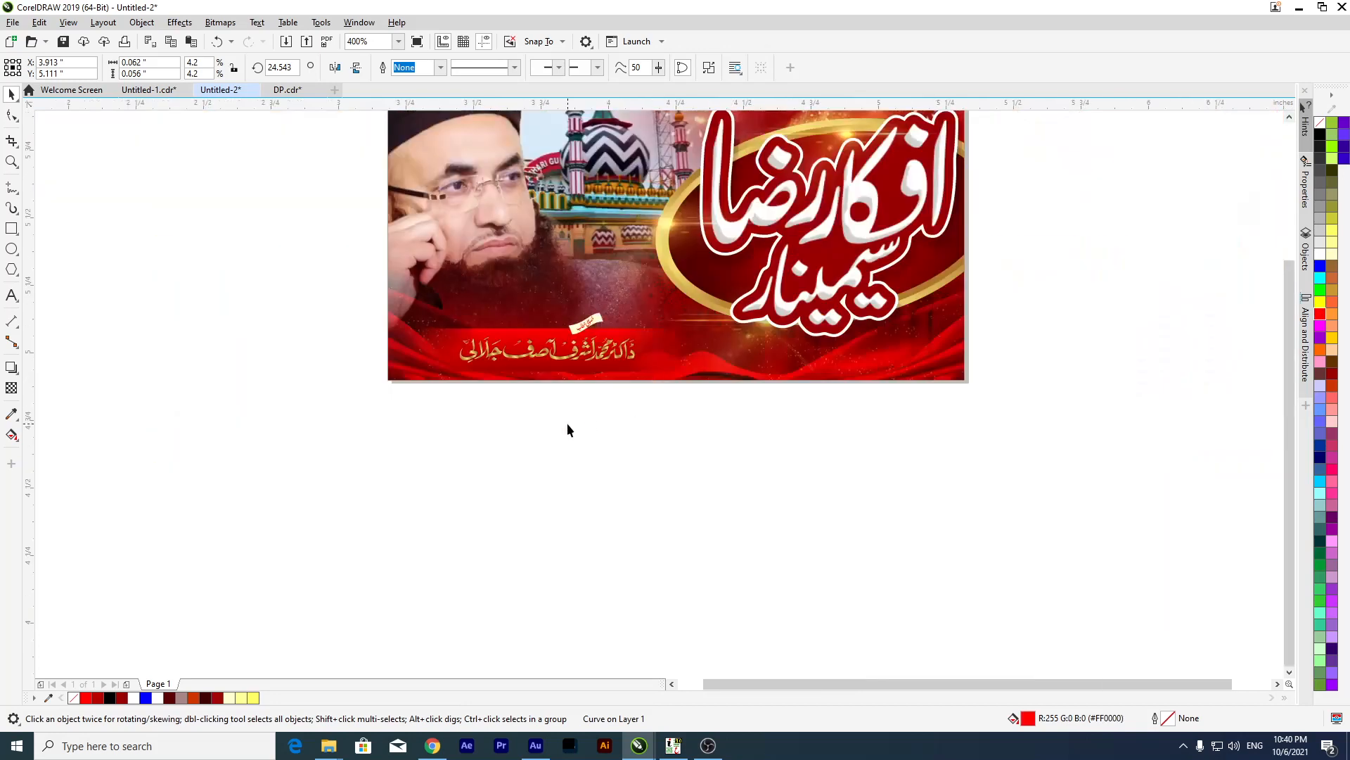
{"action": "scroll", "coordinate": [569, 311], "scroll_direction": "up", "scroll_amount": 1}
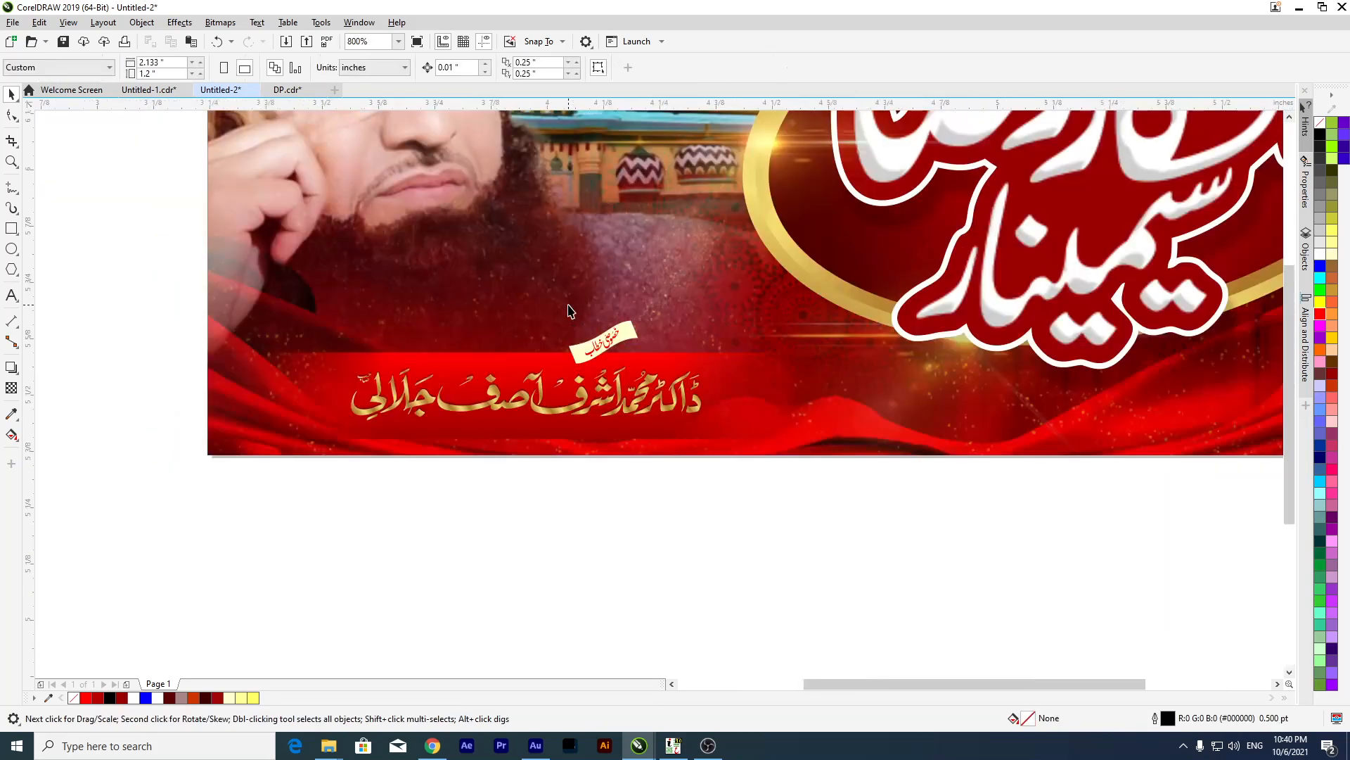
{"action": "scroll", "coordinate": [570, 311], "scroll_direction": "down", "scroll_amount": 1}
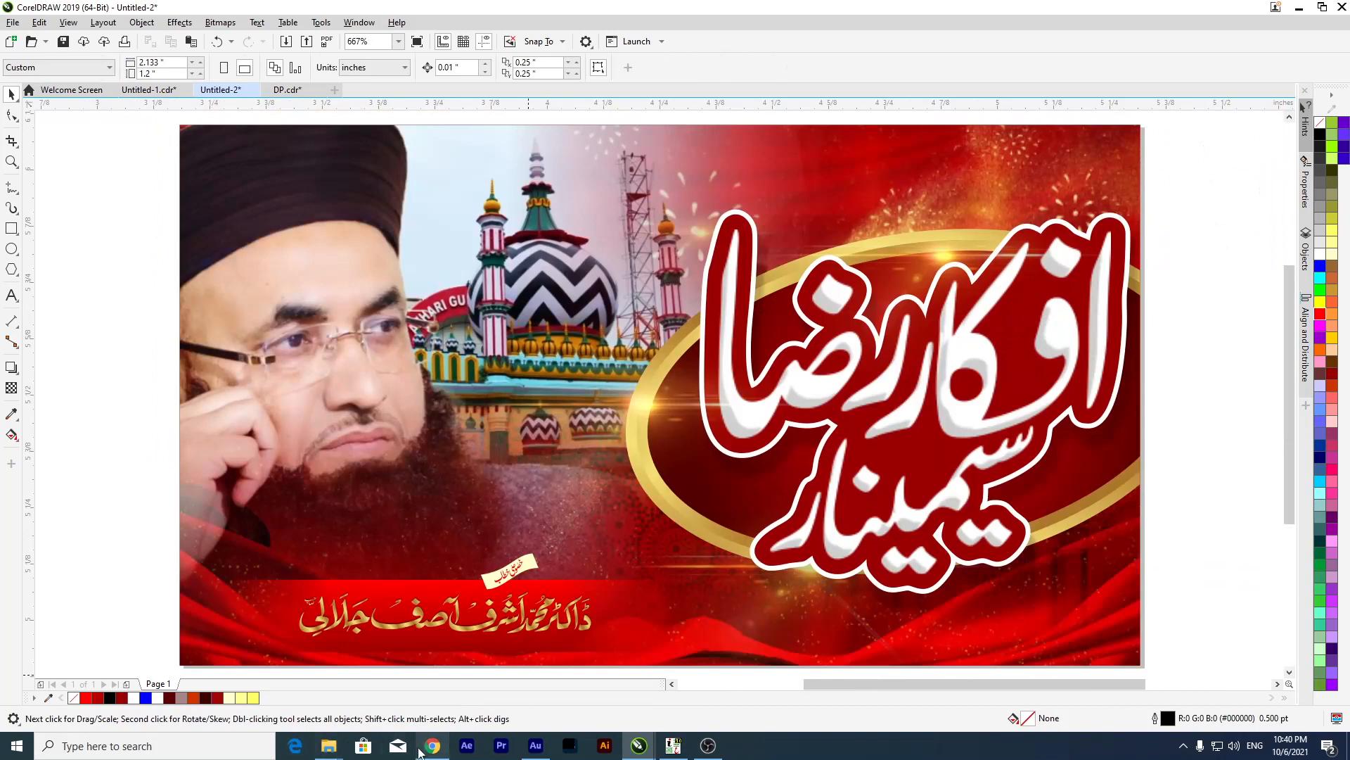
Enter the blue banner's PowerClip contents in Untitled-1.cdr, move the portrait aside, and pull out the light overlay bitmap for copying.
{"action": "left_click", "coordinate": [157, 93]}
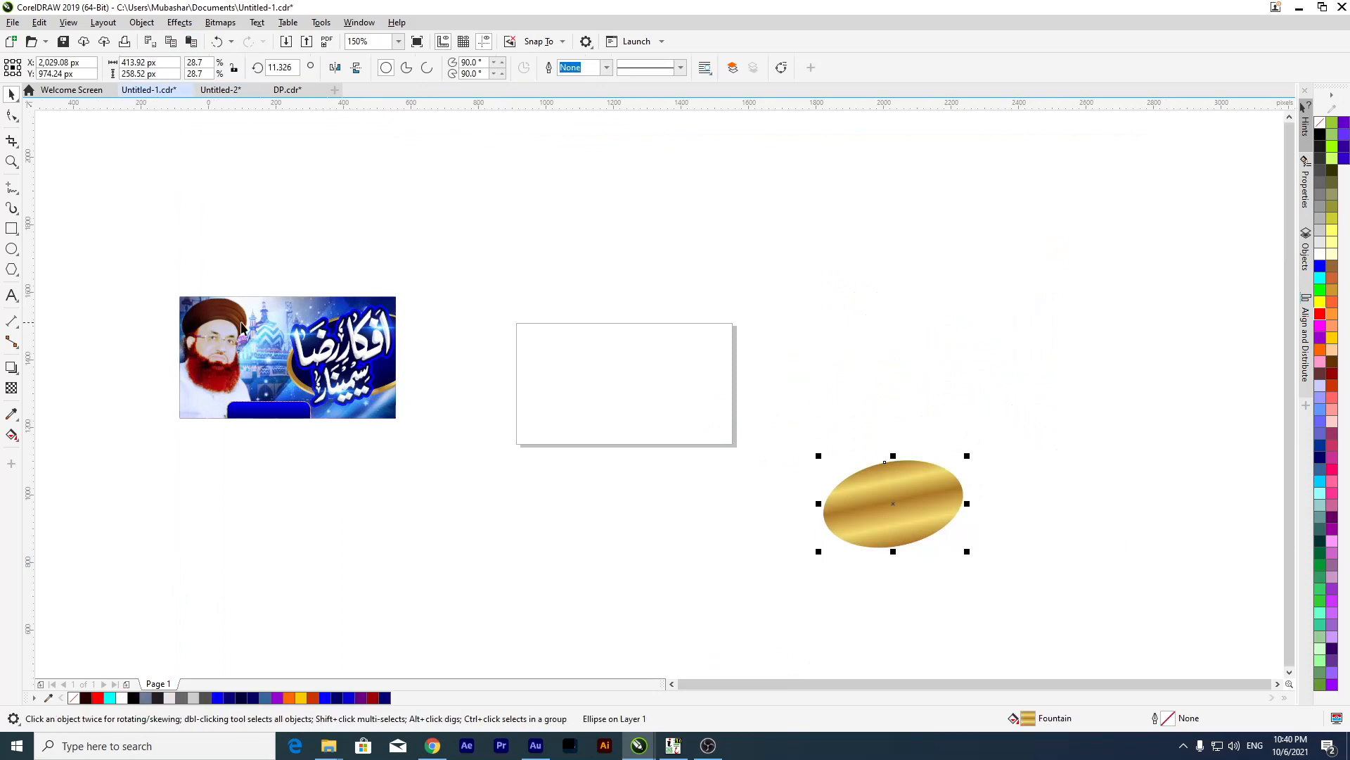
{"action": "scroll", "coordinate": [218, 320], "scroll_direction": "up", "scroll_amount": 4}
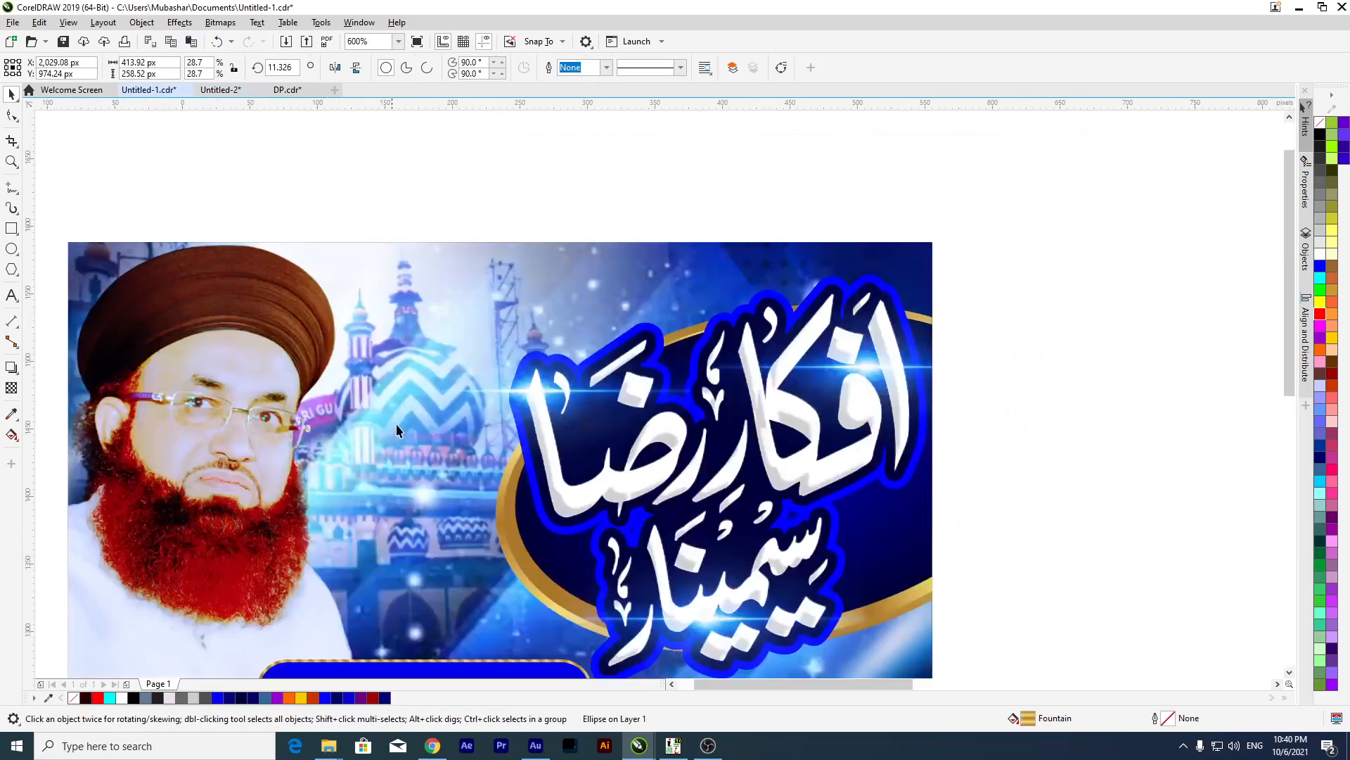
{"action": "double_click", "coordinate": [457, 380]}
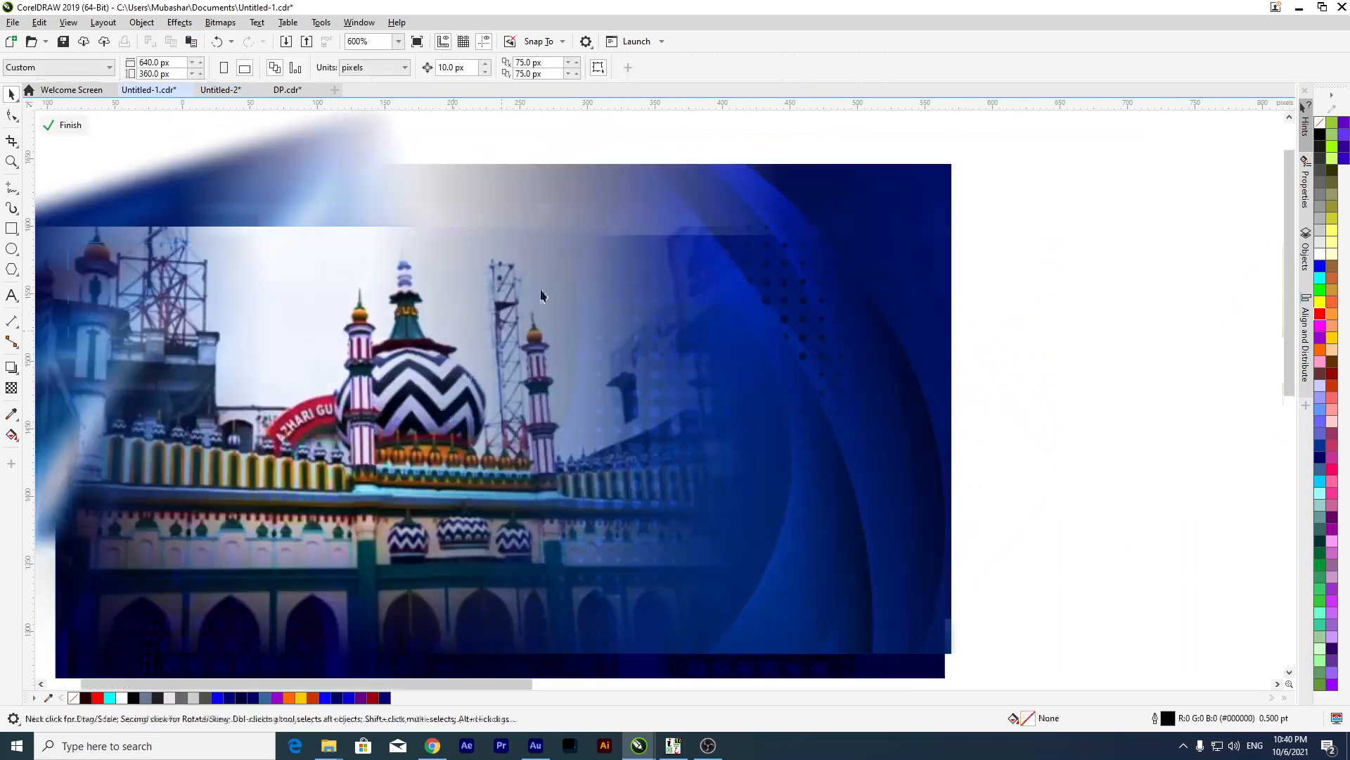
{"action": "scroll", "coordinate": [626, 243], "scroll_direction": "down", "scroll_amount": 2}
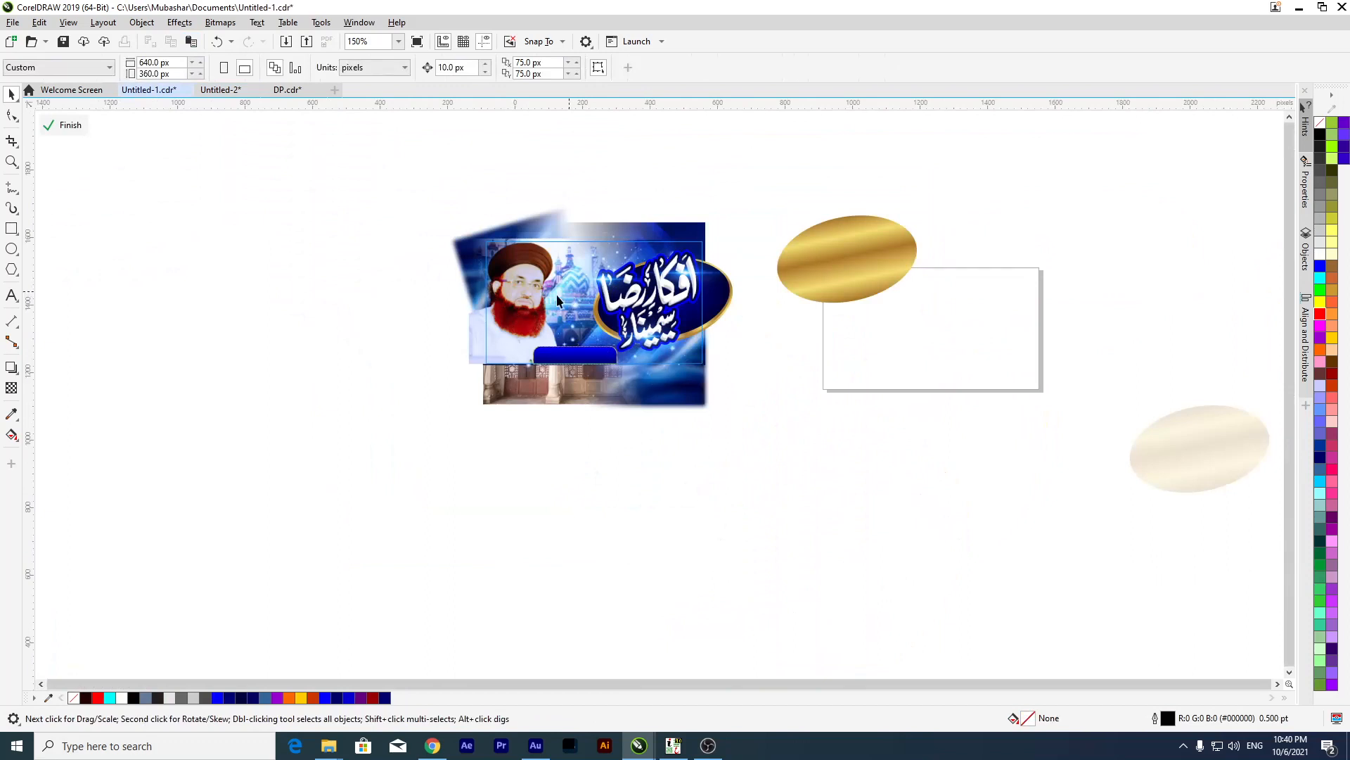
{"action": "left_click_drag", "start_coordinate": [558, 301], "coordinate": [468, 457]}
{"action": "left_click_drag", "start_coordinate": [562, 276], "coordinate": [245, 203]}
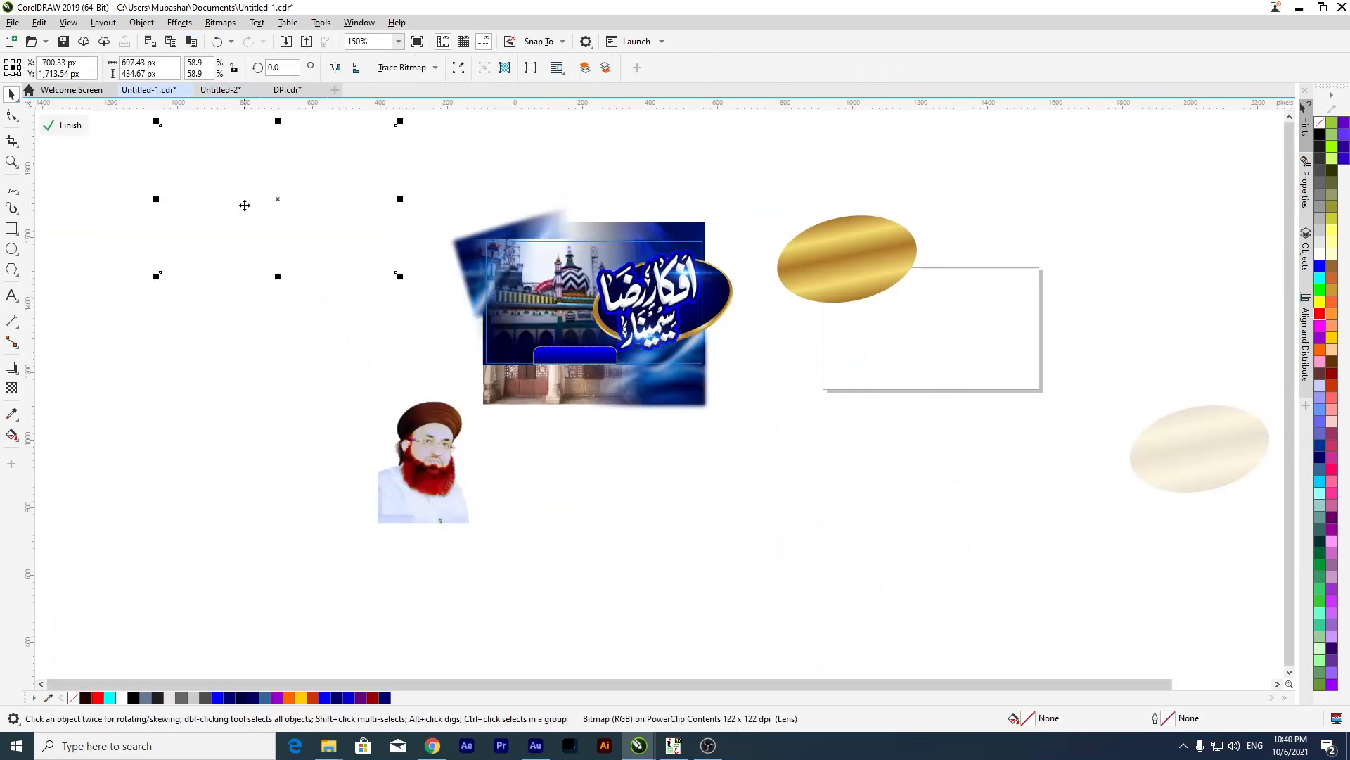
Paste the light overlay into the Untitled-2 banner, try it centred on the page, and delete it.
{"action": "left_click", "coordinate": [220, 89]}
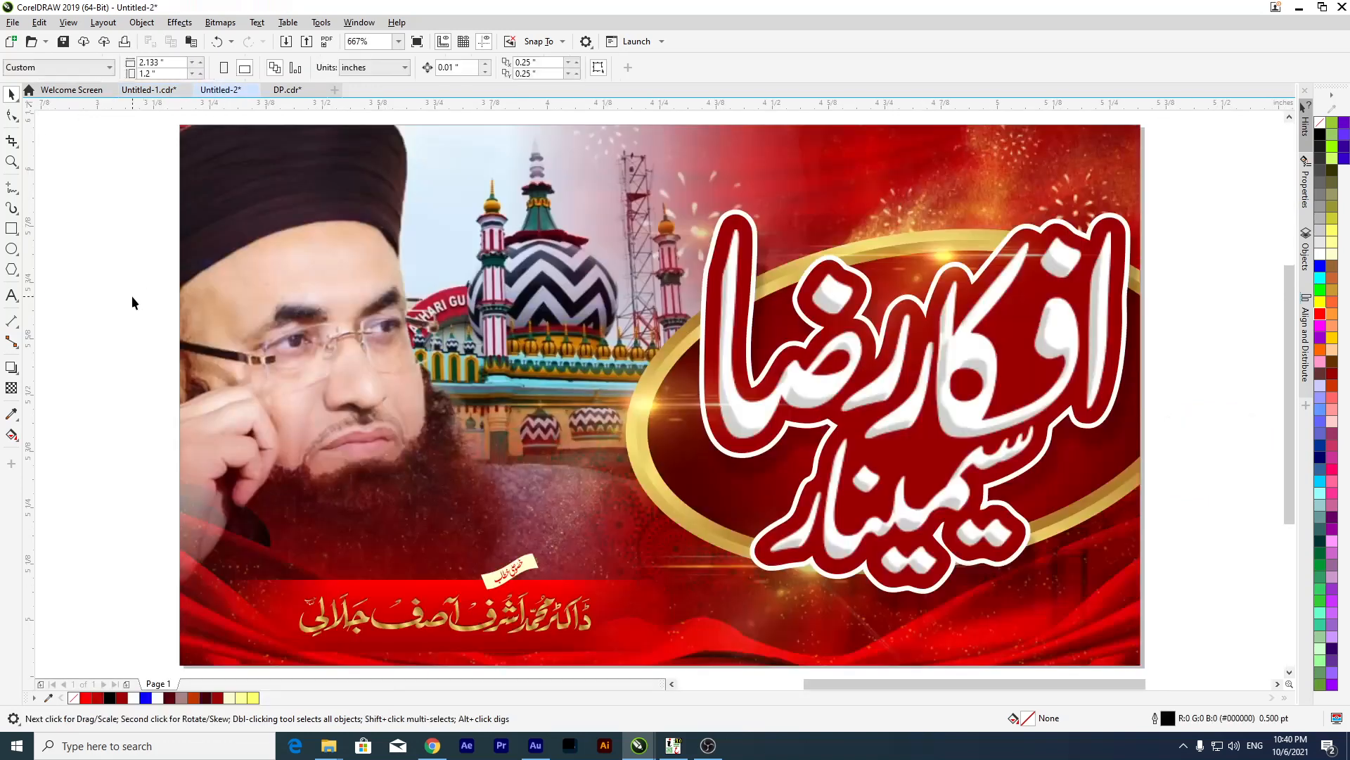
{"action": "left_click", "coordinate": [132, 302]}
{"action": "scroll", "coordinate": [212, 305], "scroll_direction": "down", "scroll_amount": 3}
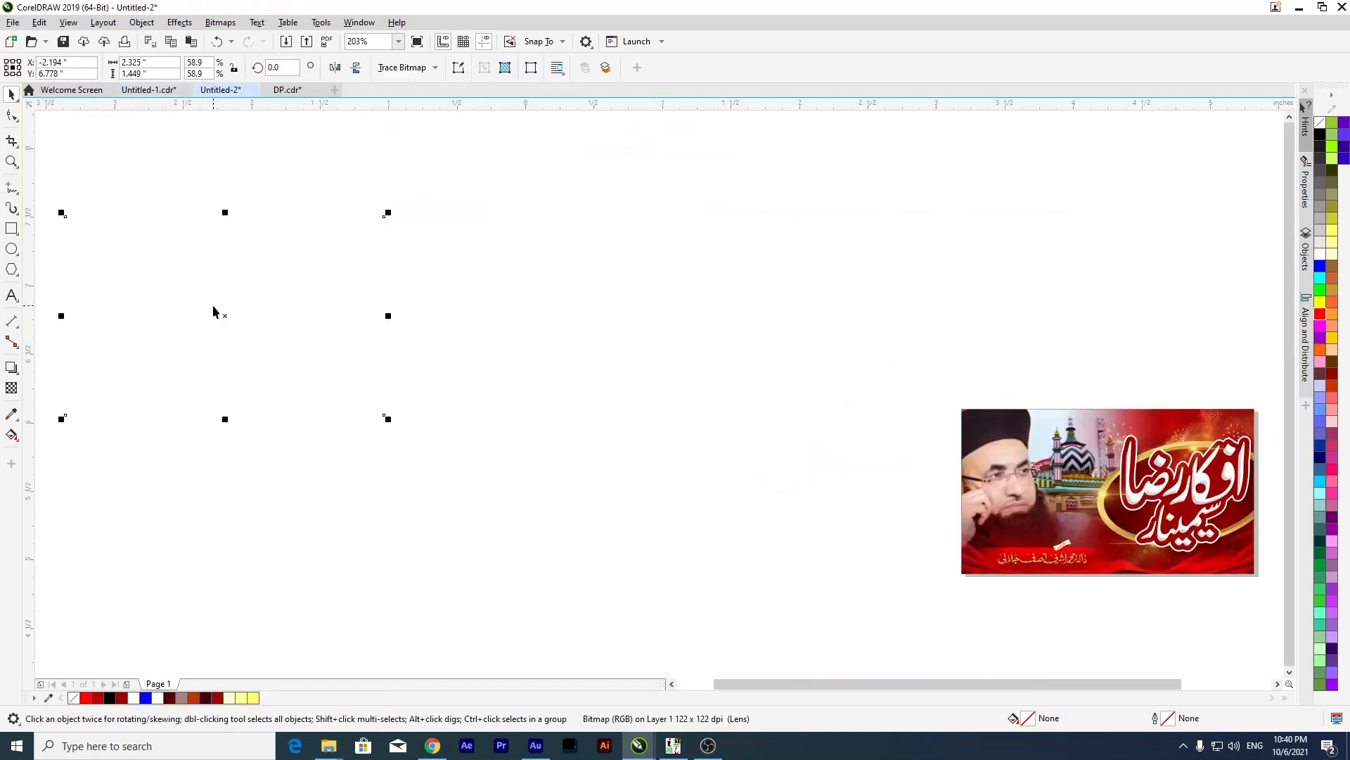
{"action": "key", "text": "p"}
{"action": "key", "text": "F4"}
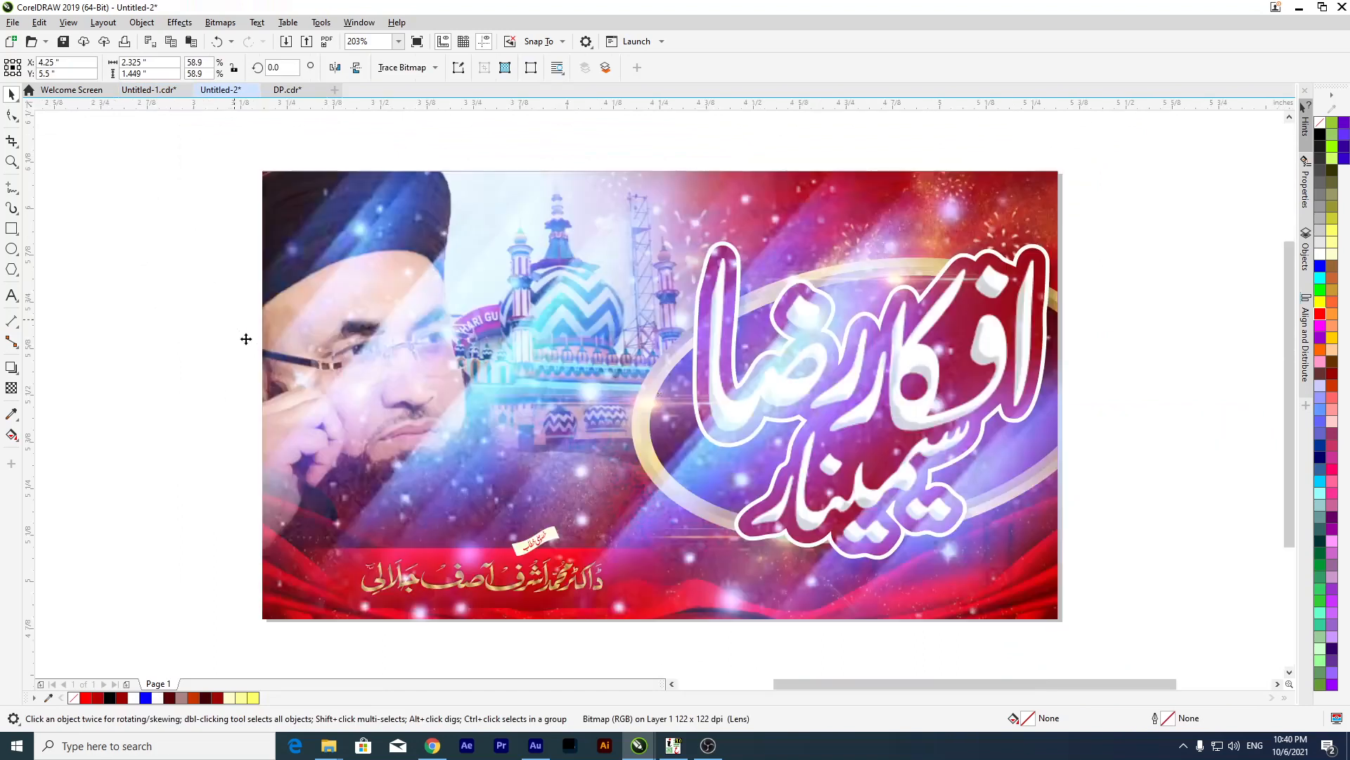
{"action": "left_click", "coordinate": [132, 327]}
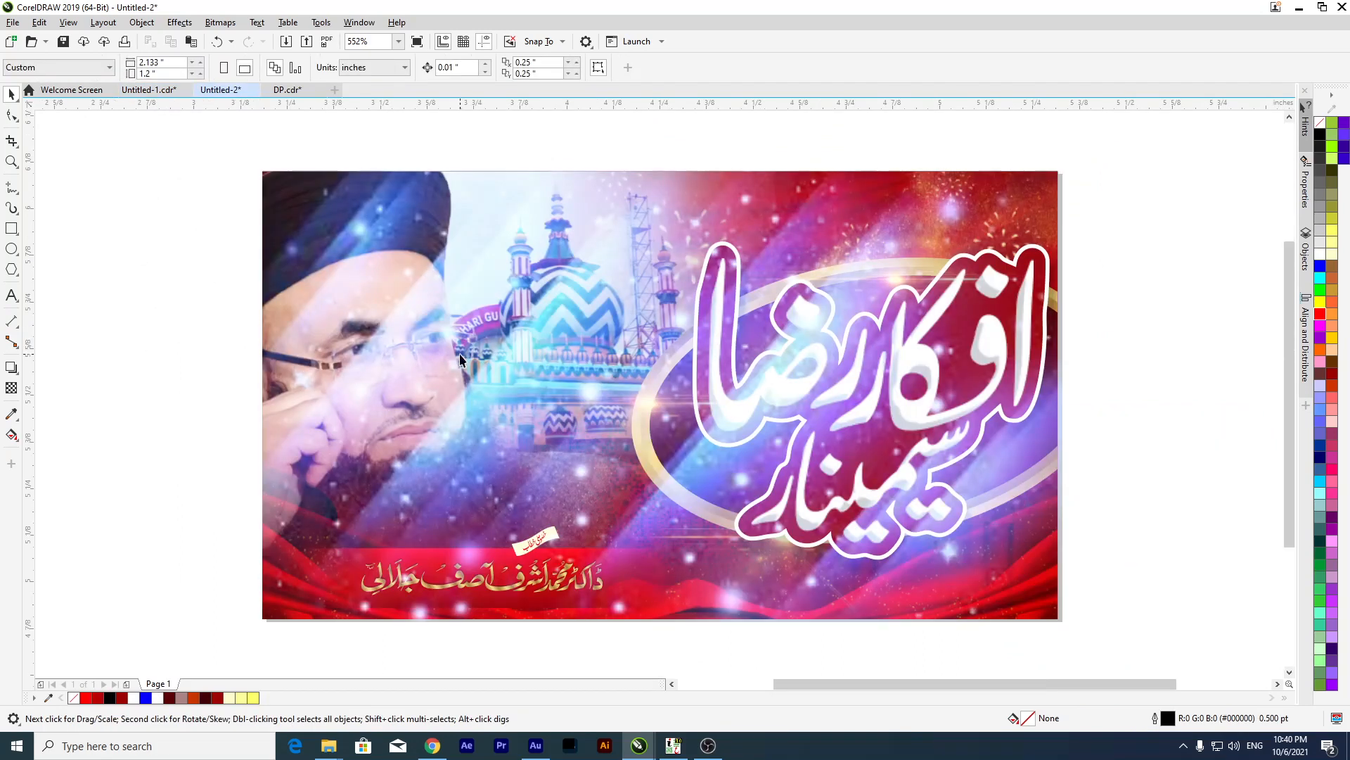
{"action": "left_click_drag", "start_coordinate": [501, 374], "coordinate": [503, 374]}
{"action": "key", "text": "Delete"}
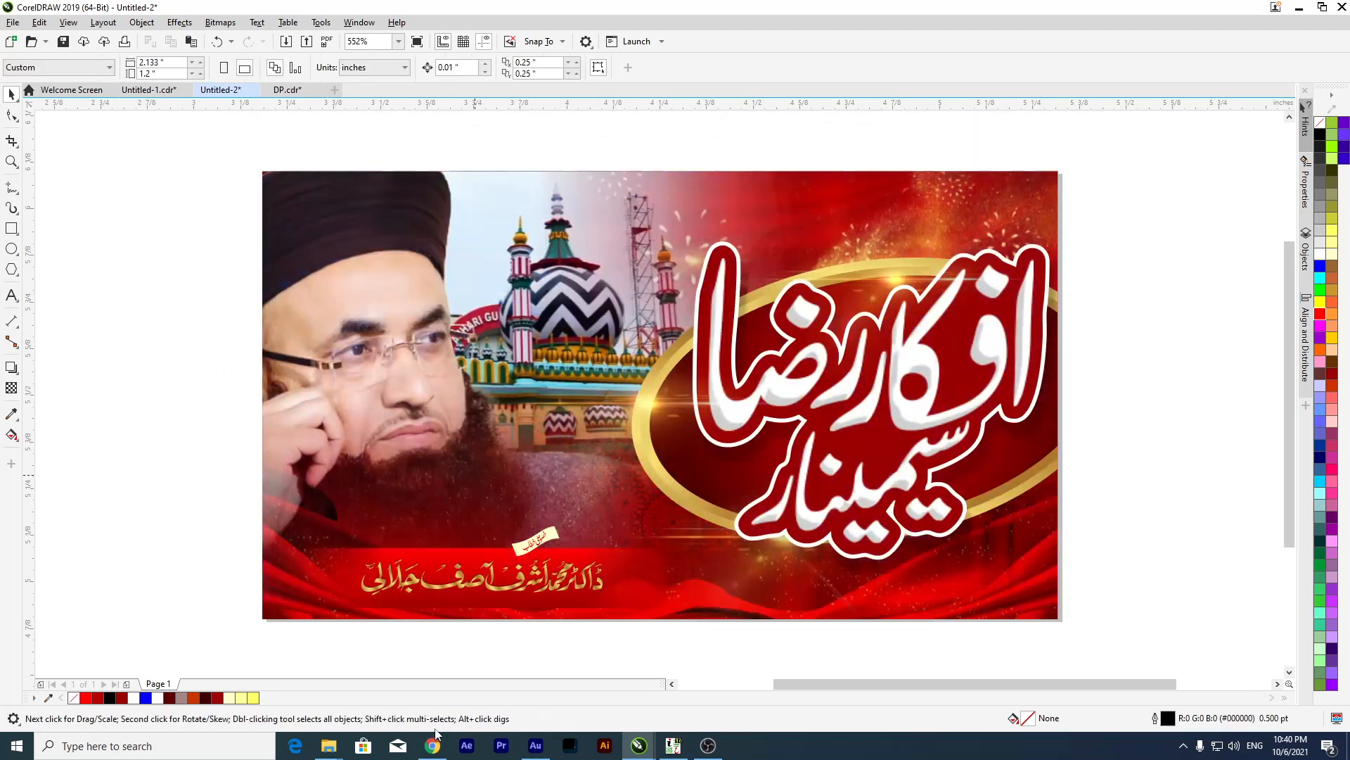
Switch to Chrome and search Google Images for "bokeh effect picsart lighting background hd".
{"action": "left_click", "coordinate": [436, 748]}
{"action": "left_click", "coordinate": [154, 102]}
{"action": "key", "text": "ctrl+a"}
{"action": "type", "text": "bo"}
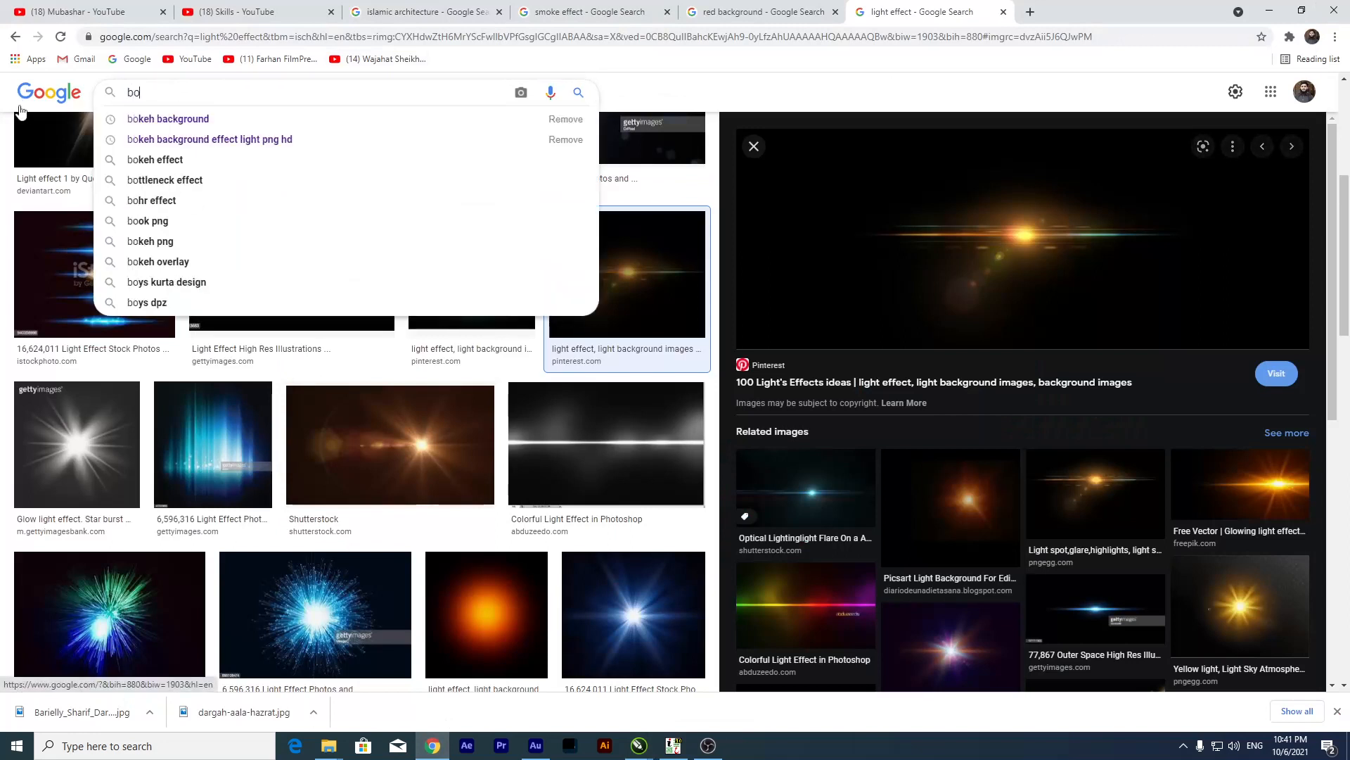
{"action": "key", "text": "Down"}
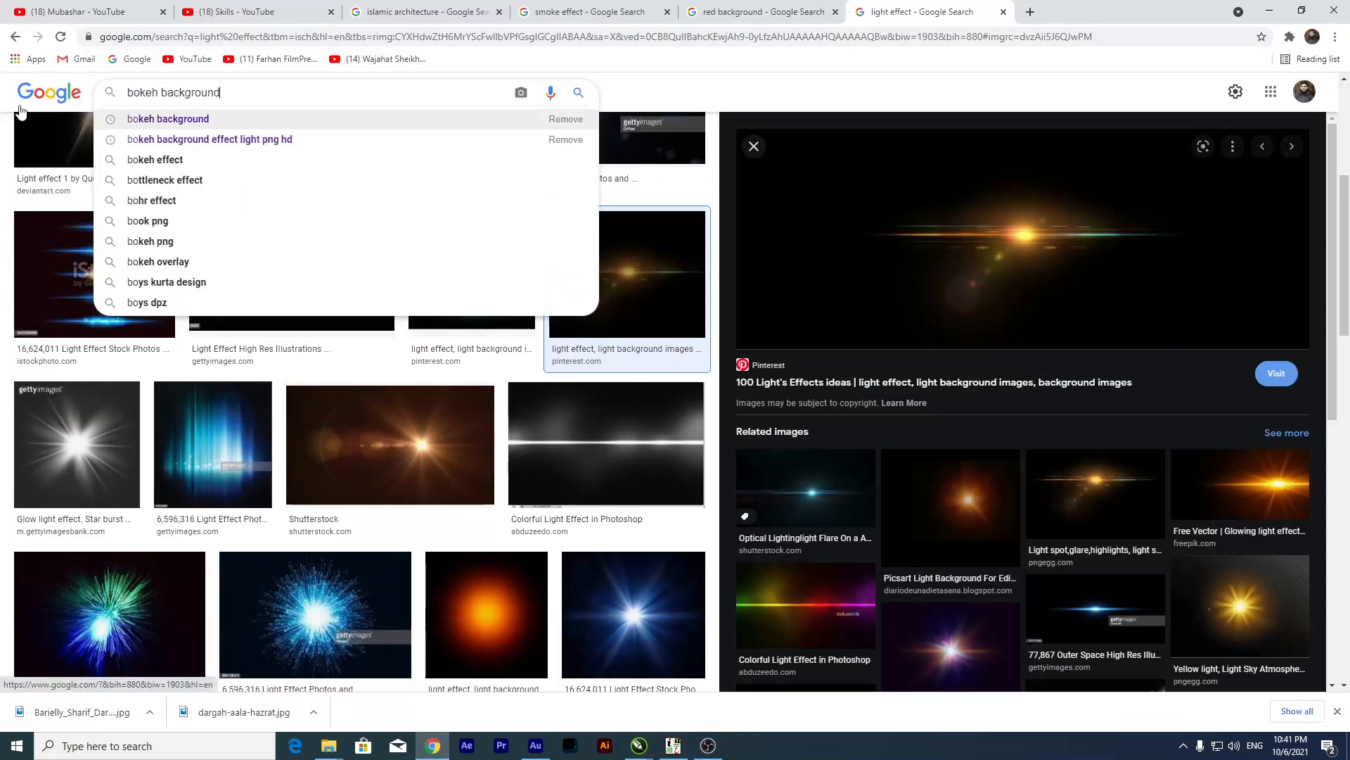
{"action": "key", "text": "BackSpace"}
{"action": "key", "text": "BackSpace"}
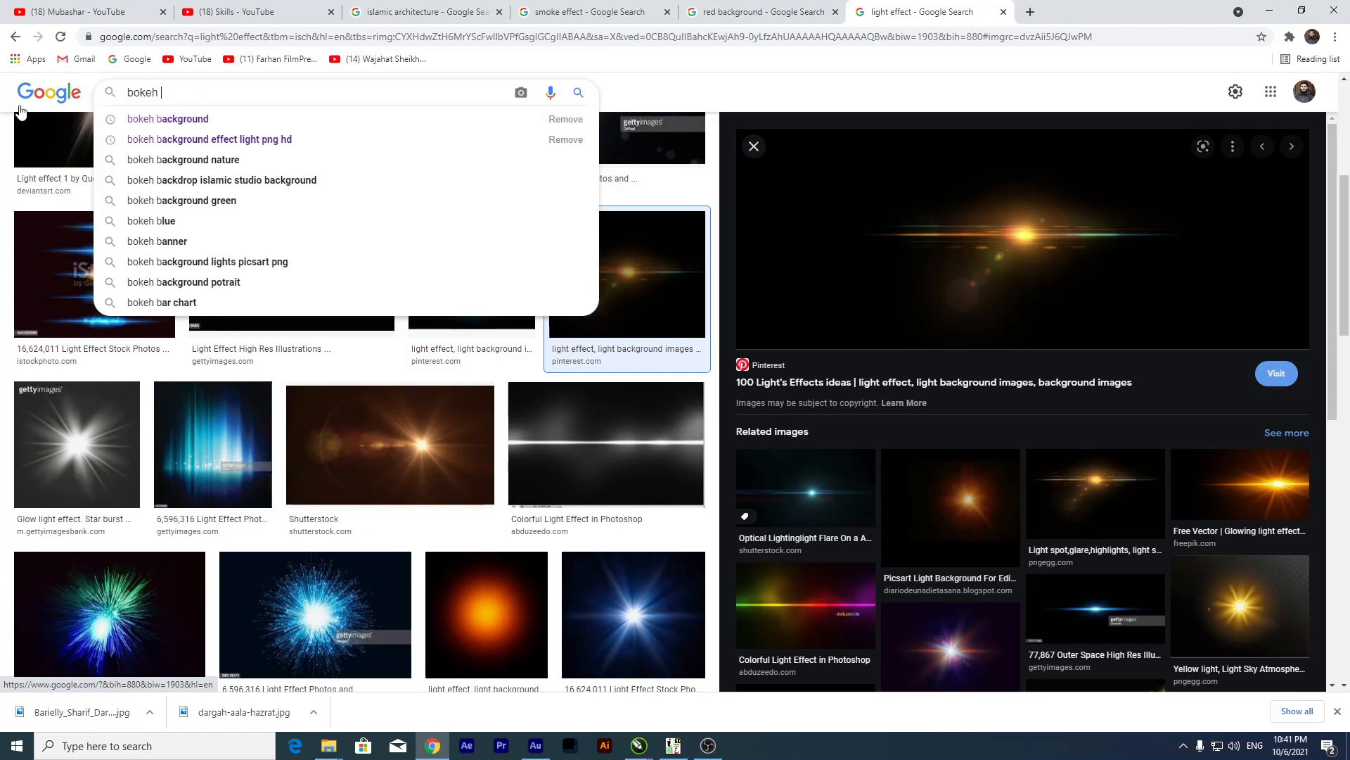
{"action": "type", "text": "e"}
{"action": "key", "text": "Down"}
{"action": "key", "text": "Down"}
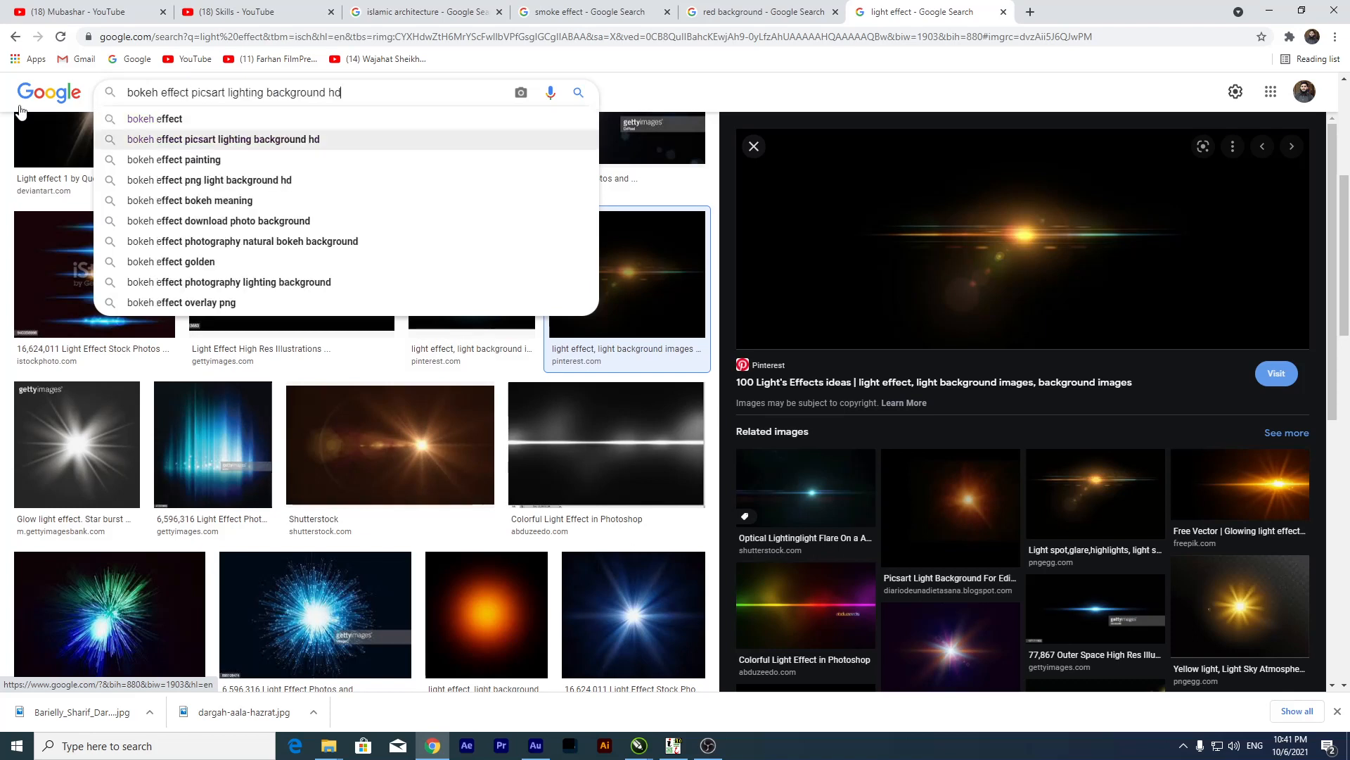
{"action": "key", "text": "Return"}
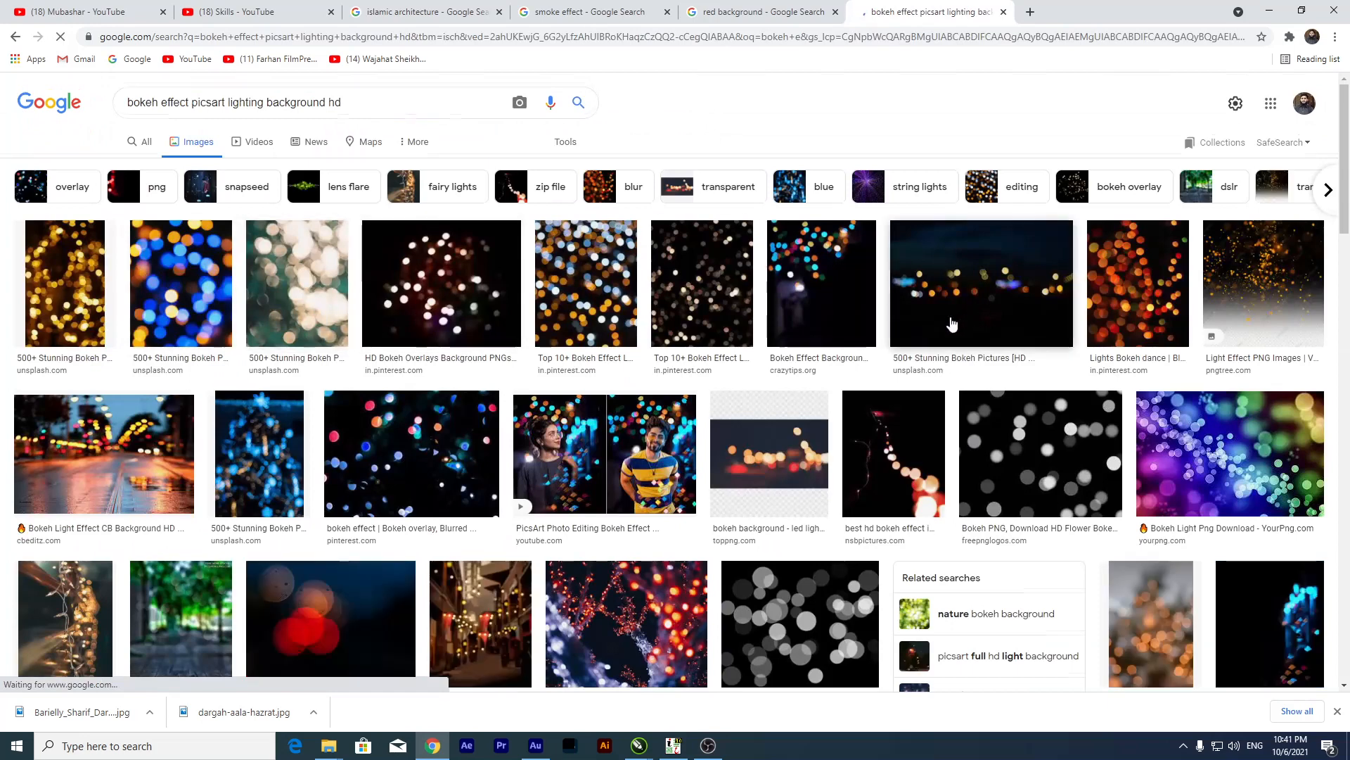
Browse the bokeh image results and open the preview of the TopPNG garlands and illumination picture.
{"action": "scroll", "coordinate": [632, 312], "scroll_direction": "down", "scroll_amount": 6}
{"action": "scroll", "coordinate": [632, 312], "scroll_direction": "up", "scroll_amount": 2}
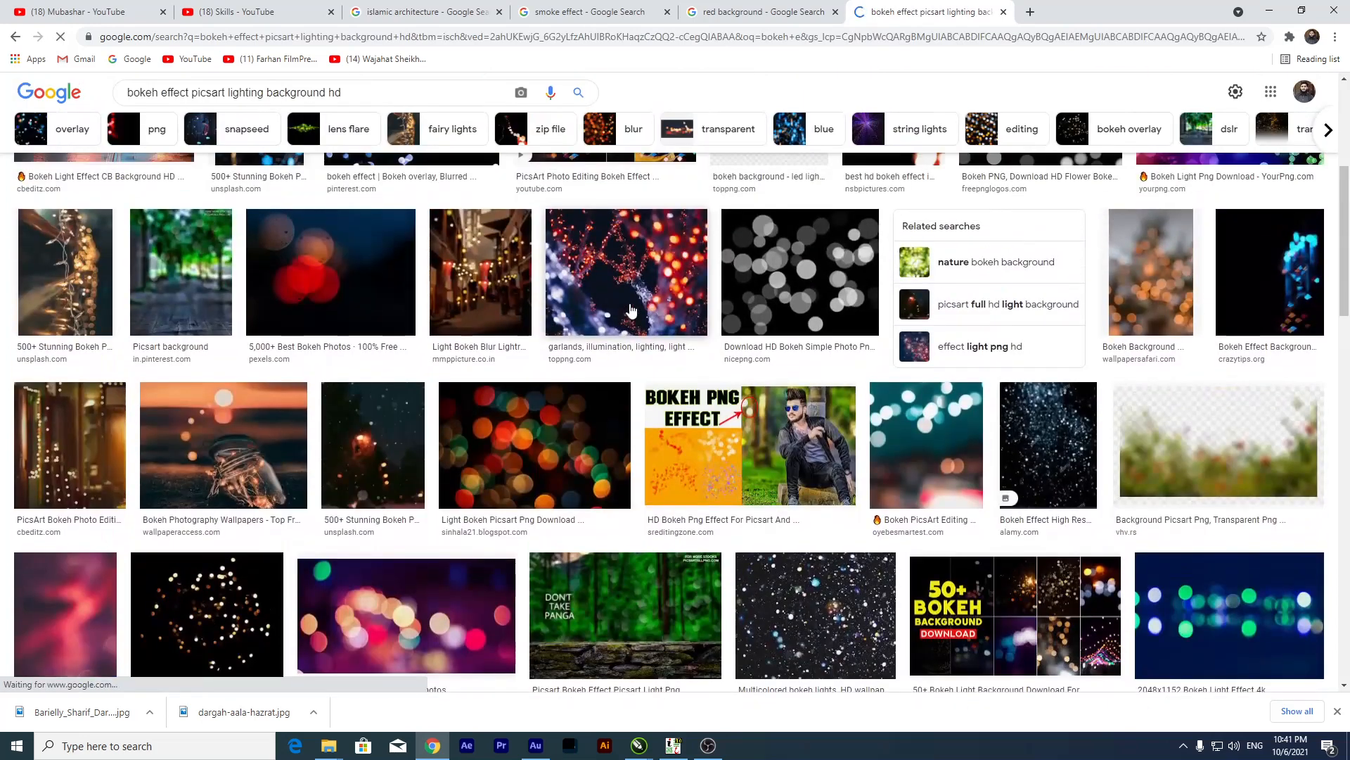
{"action": "left_click", "coordinate": [631, 312]}
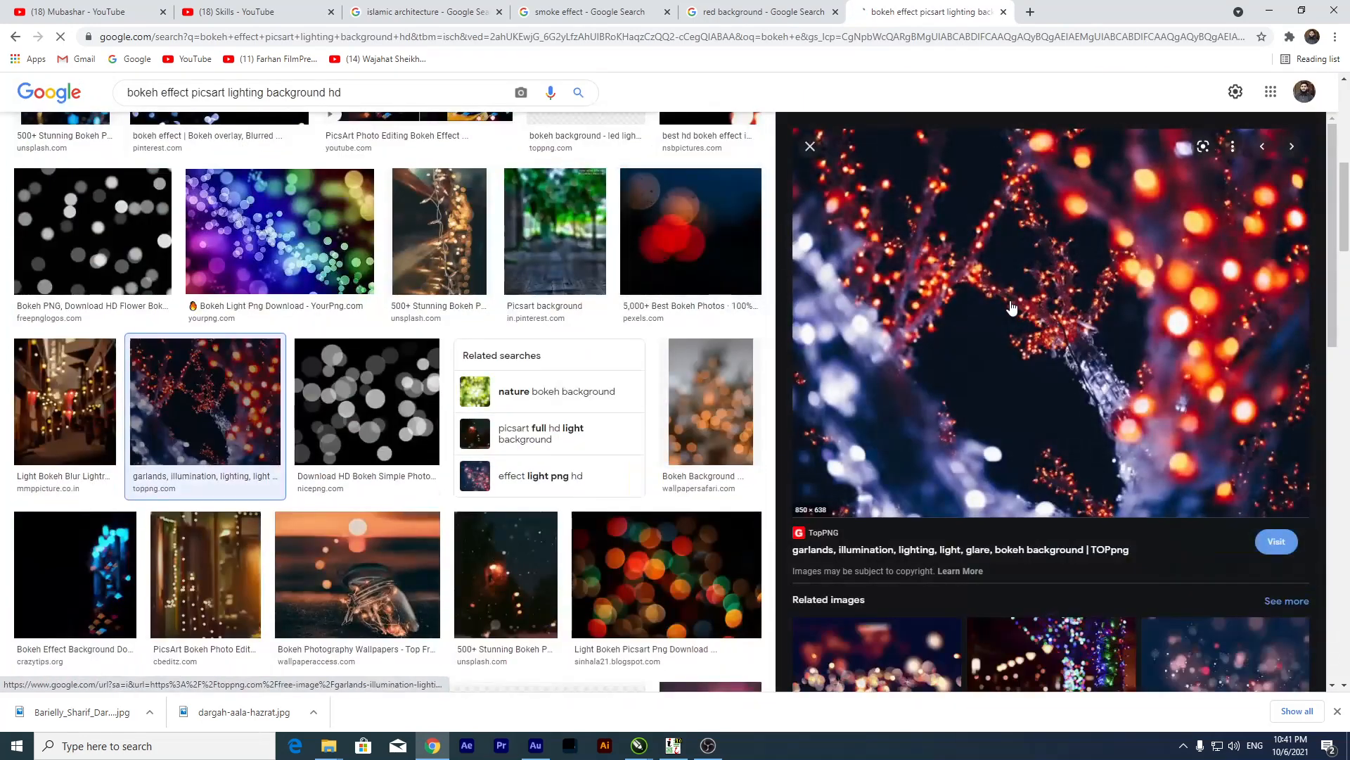
Search Google Images for "light link" instead of the bokeh background pictures.
{"action": "scroll", "coordinate": [1011, 307], "scroll_direction": "down", "scroll_amount": 4}
{"action": "scroll", "coordinate": [603, 415], "scroll_direction": "up", "scroll_amount": 7}
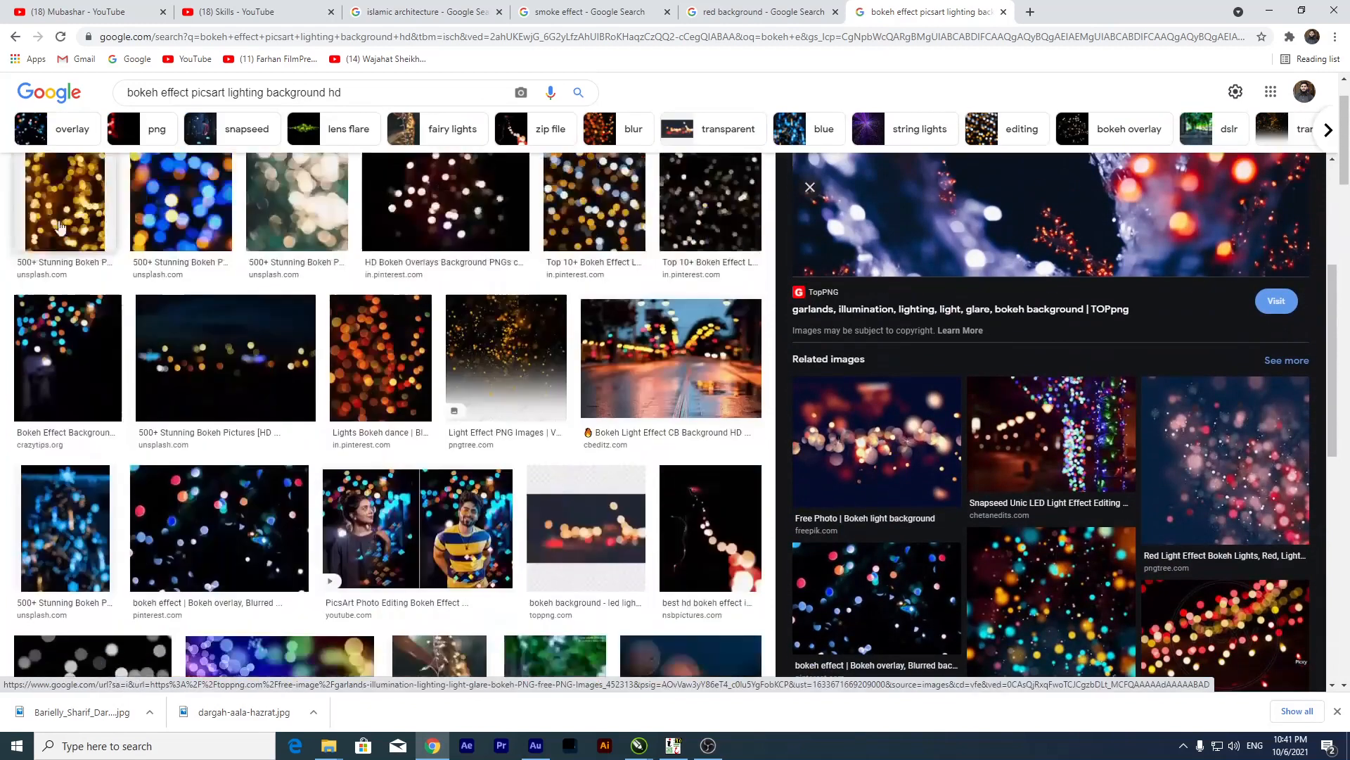
{"action": "scroll", "coordinate": [60, 225], "scroll_direction": "up", "scroll_amount": 2}
{"action": "key", "text": "ctrl+a"}
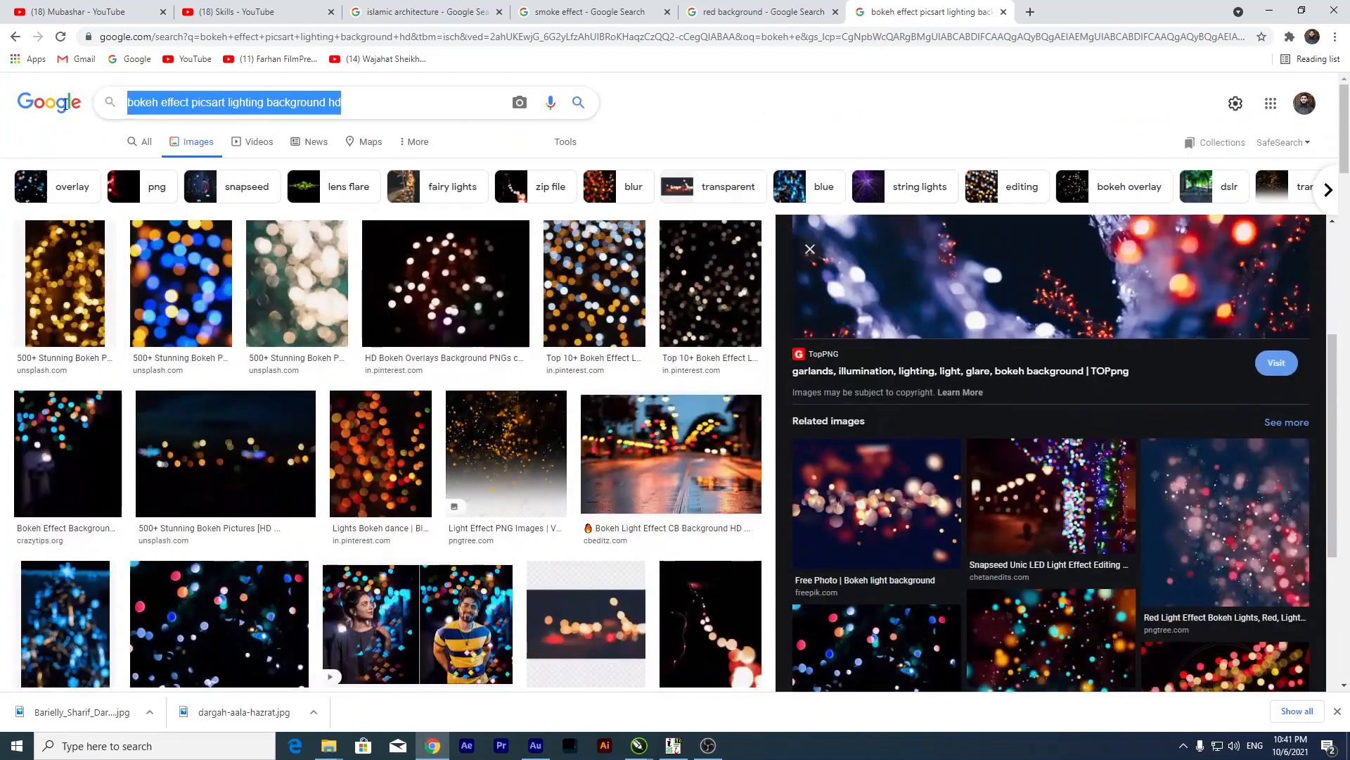
{"action": "key", "text": "BackSpace"}
{"action": "type", "text": "lih"}
{"action": "key", "text": "BackSpace"}
{"action": "type", "text": "ghr"}
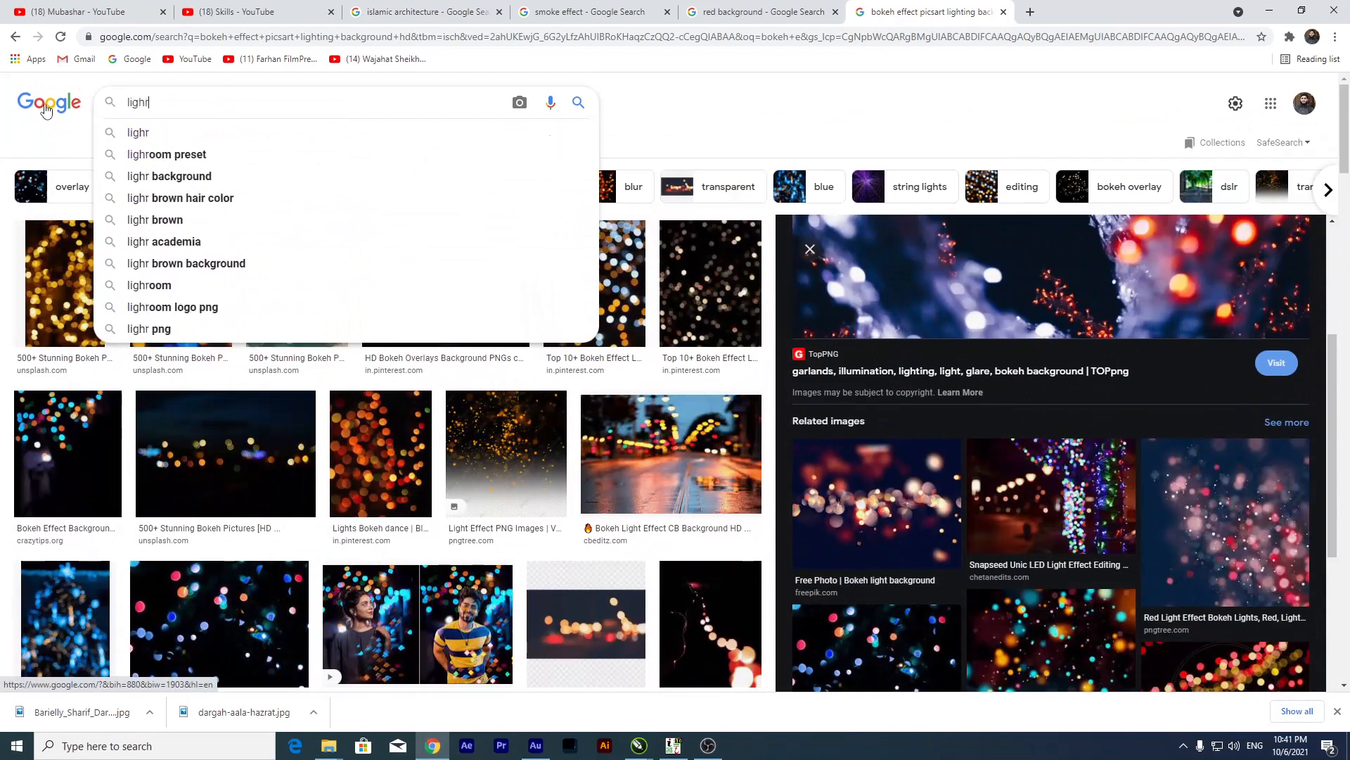
{"action": "key", "text": "BackSpace"}
{"action": "type", "text": "t"}
{"action": "key", "text": "Down"}
{"action": "key", "text": "Down"}
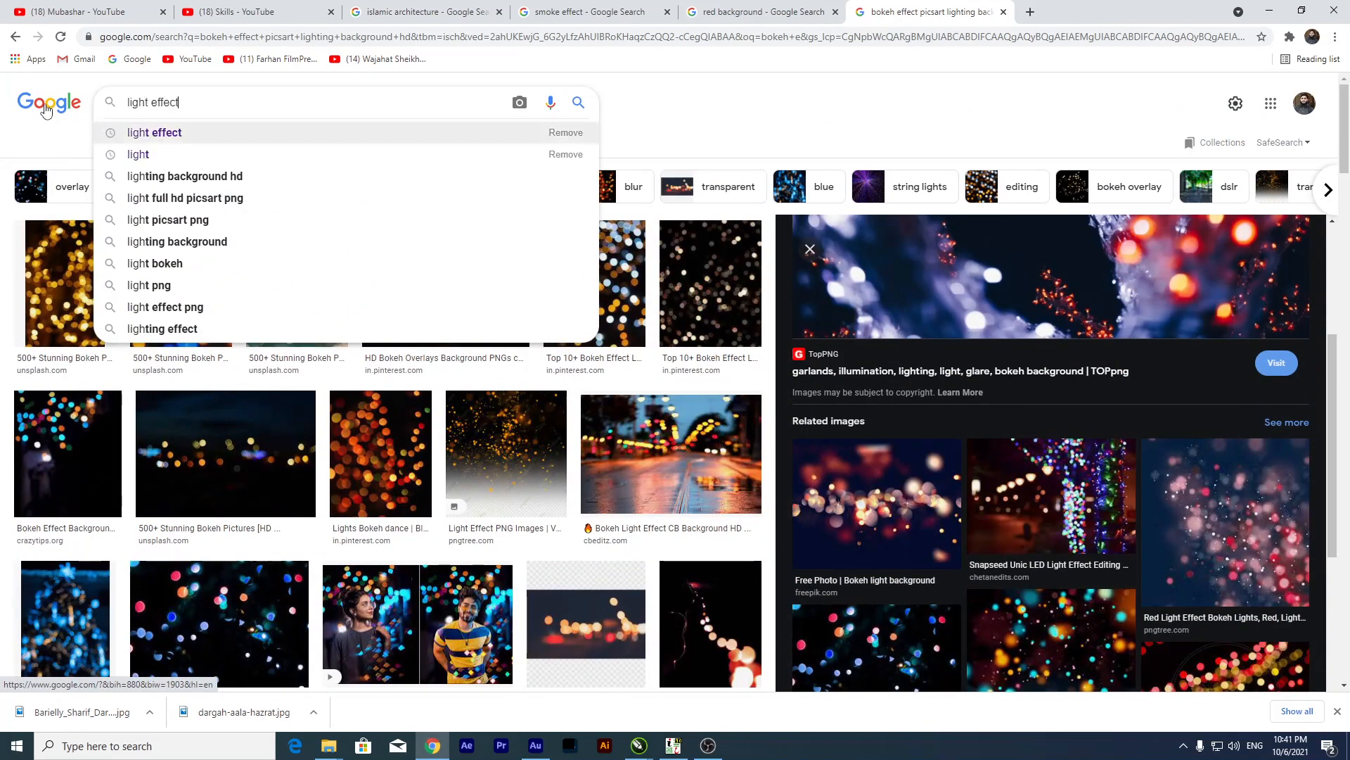
{"action": "type", "text": "li"}
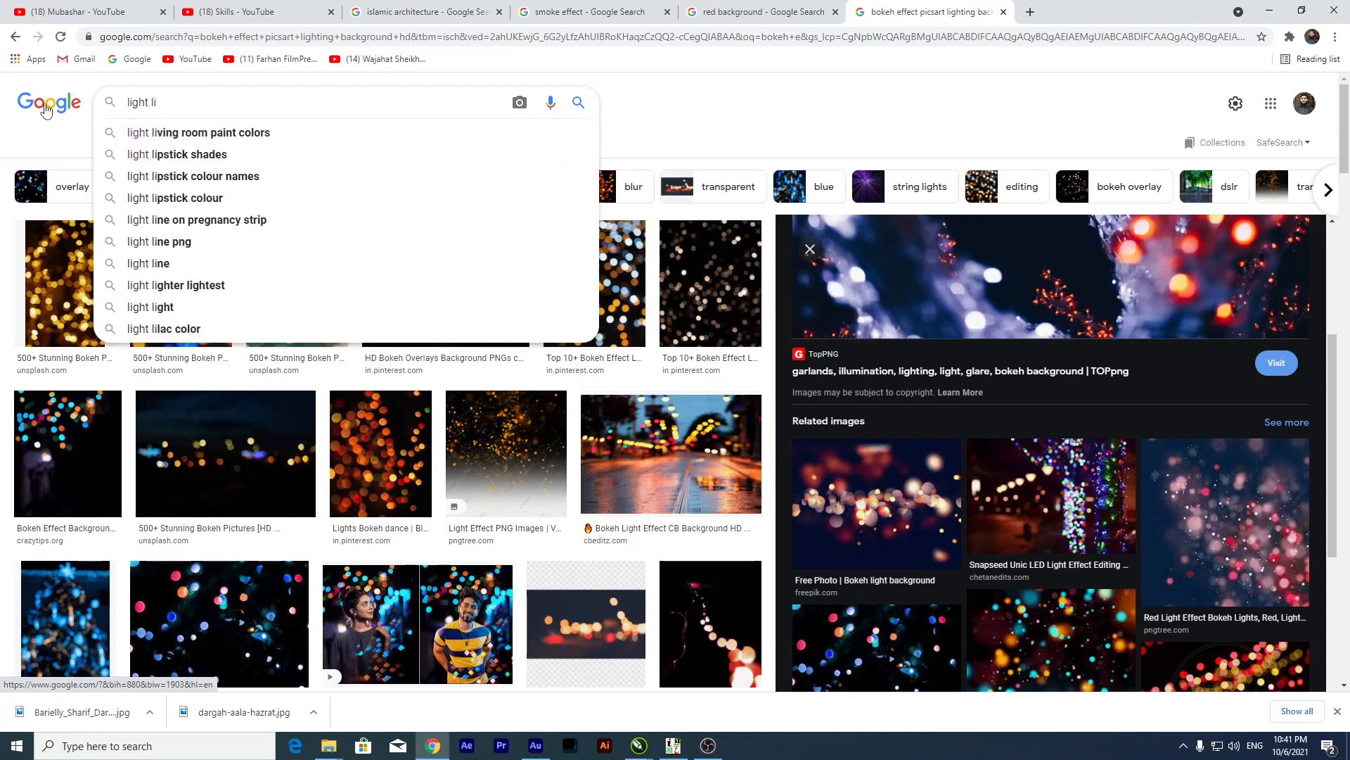
{"action": "type", "text": "nk"}
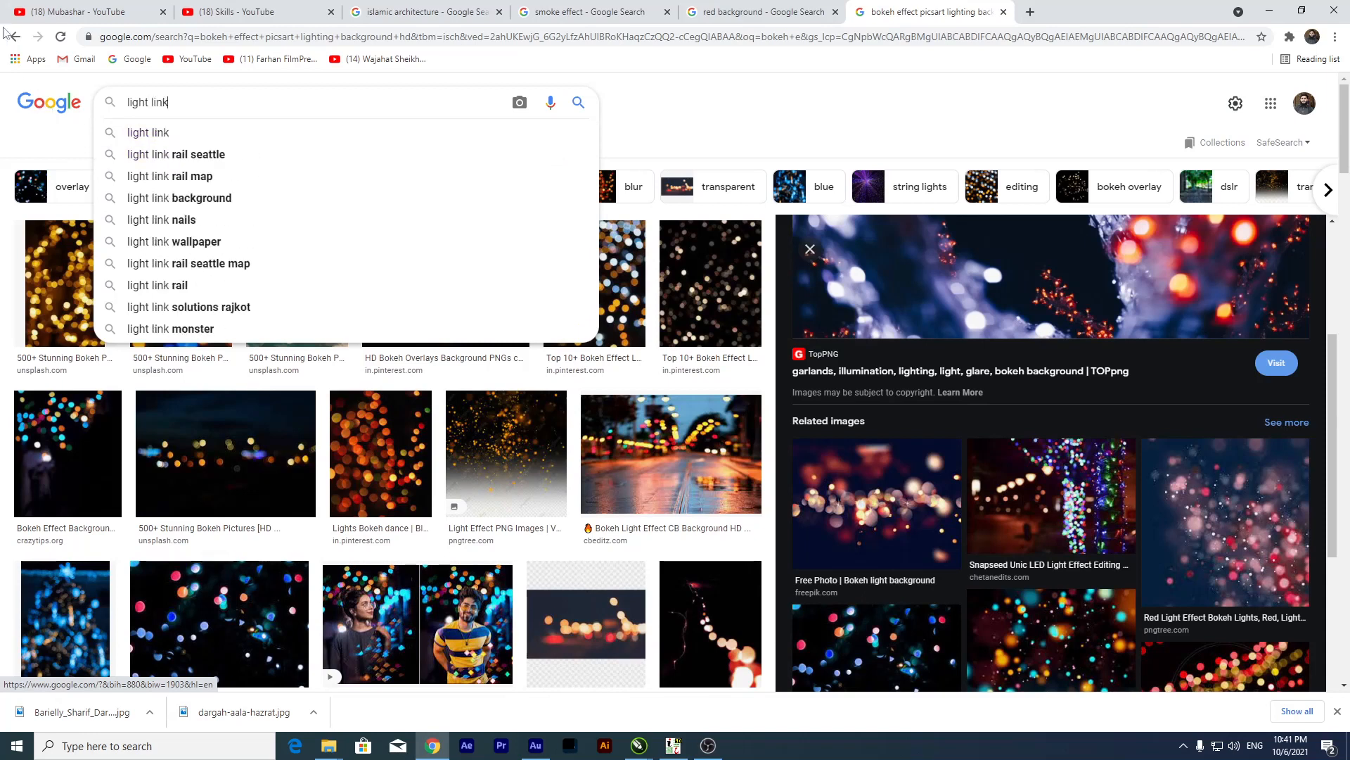
{"action": "key", "text": "Down"}
{"action": "key", "text": "Down"}
{"action": "key", "text": "Return"}
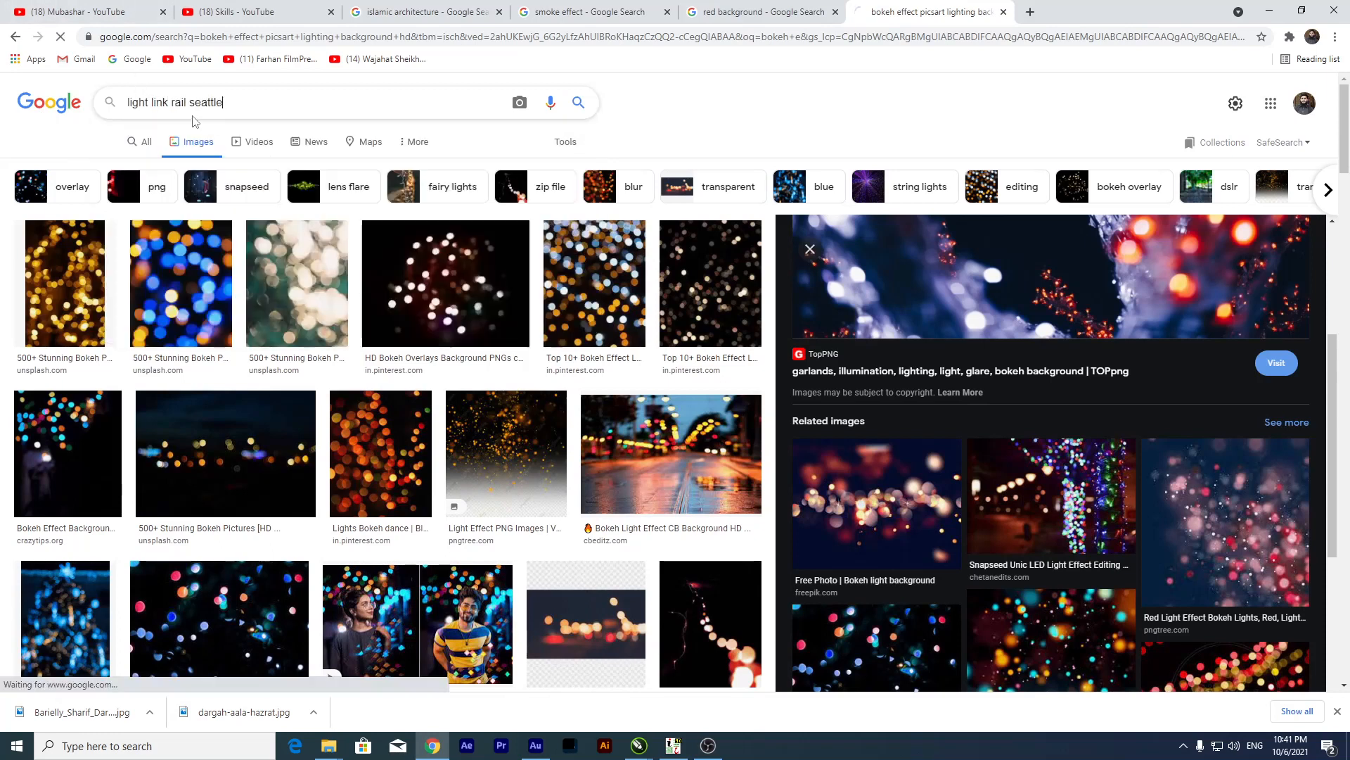
{"action": "key", "text": "BackSpace"}
{"action": "key", "text": "BackSpace"}
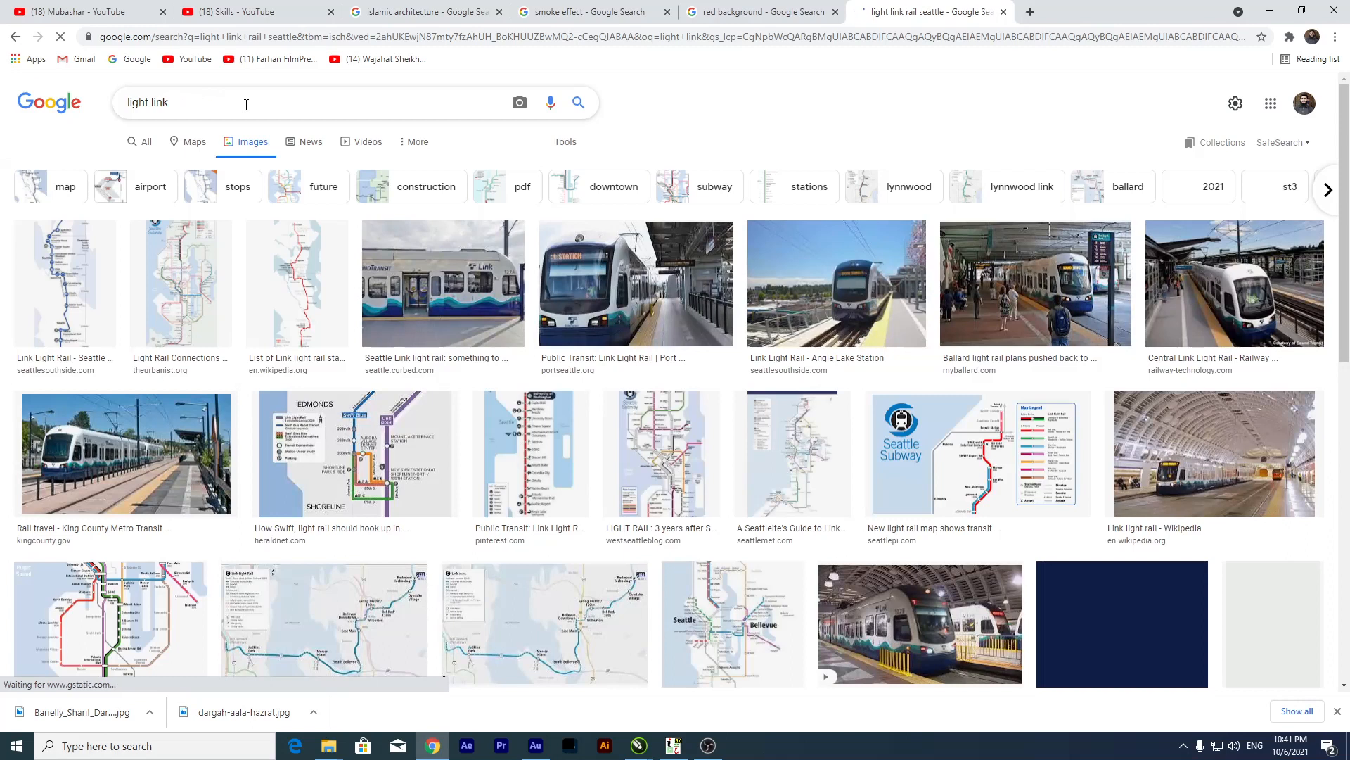
{"action": "key", "text": "Return"}
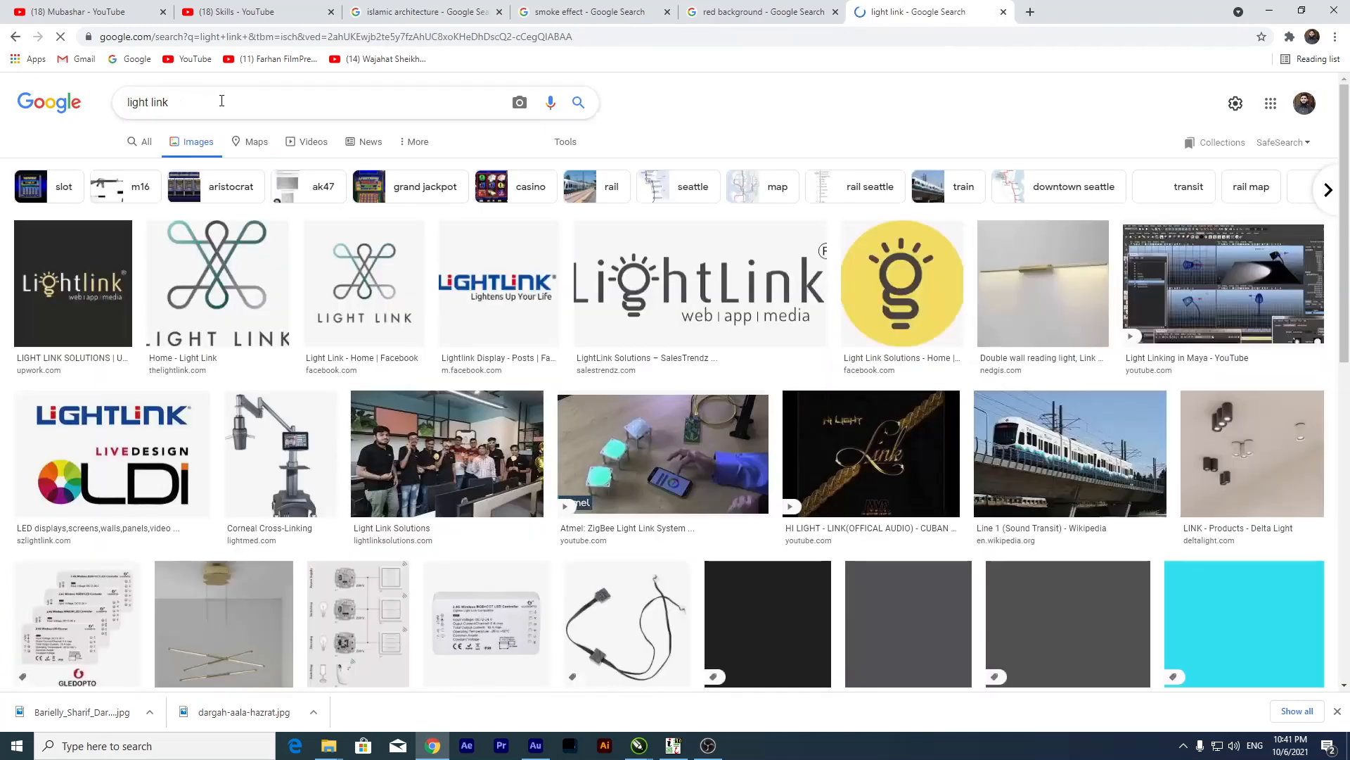
Try the image search with the variants "light lin" and "light lnk".
{"action": "left_click", "coordinate": [229, 101]}
{"action": "key", "text": "BackSpace"}
{"action": "key", "text": "BackSpace"}
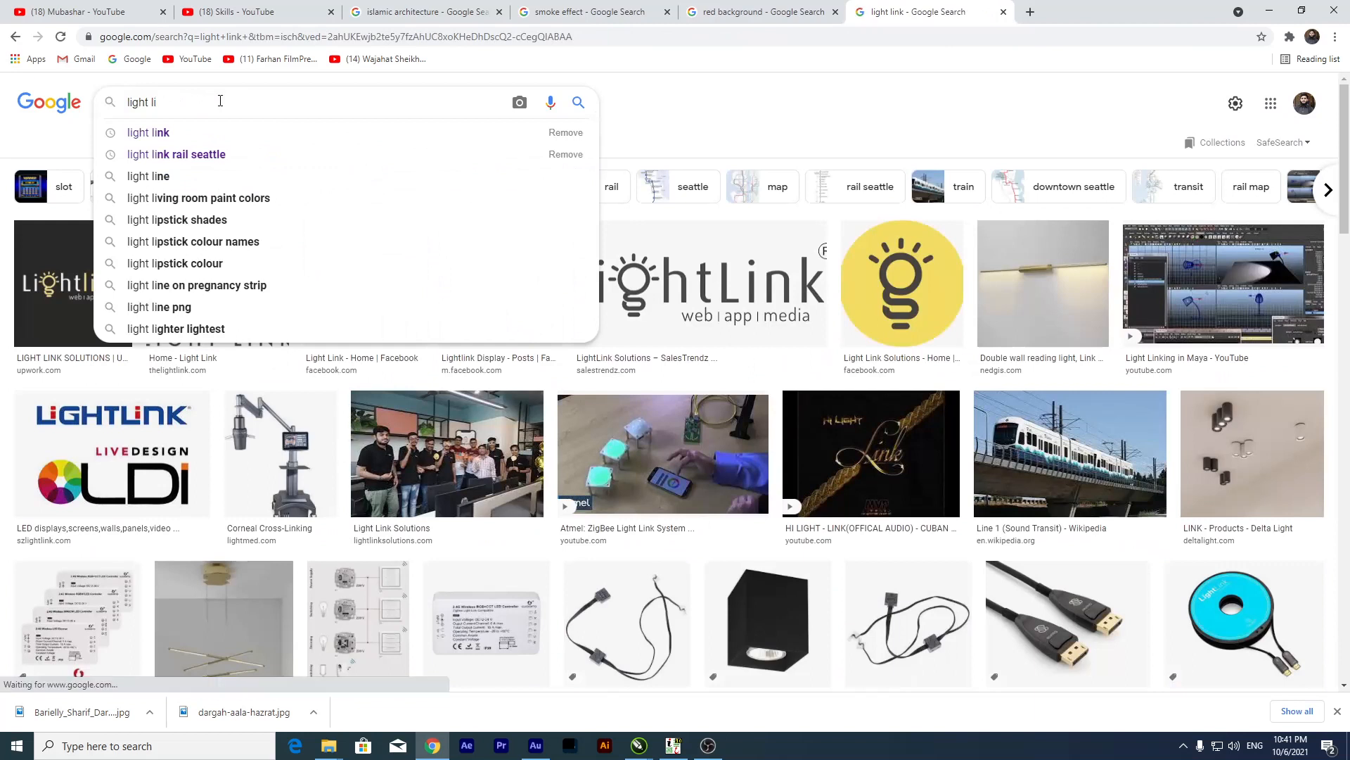
{"action": "type", "text": "n"}
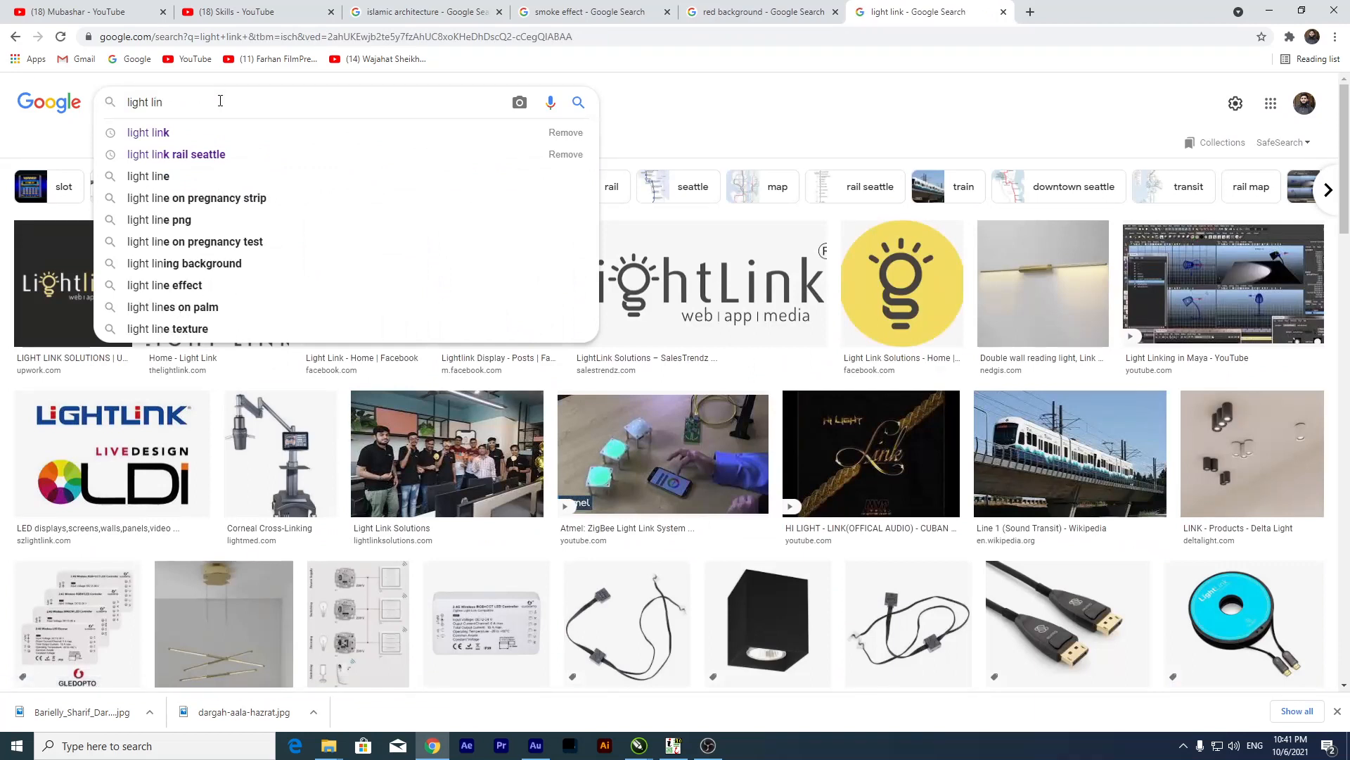
{"action": "key", "text": "Return"}
{"action": "key", "text": "BackSpace"}
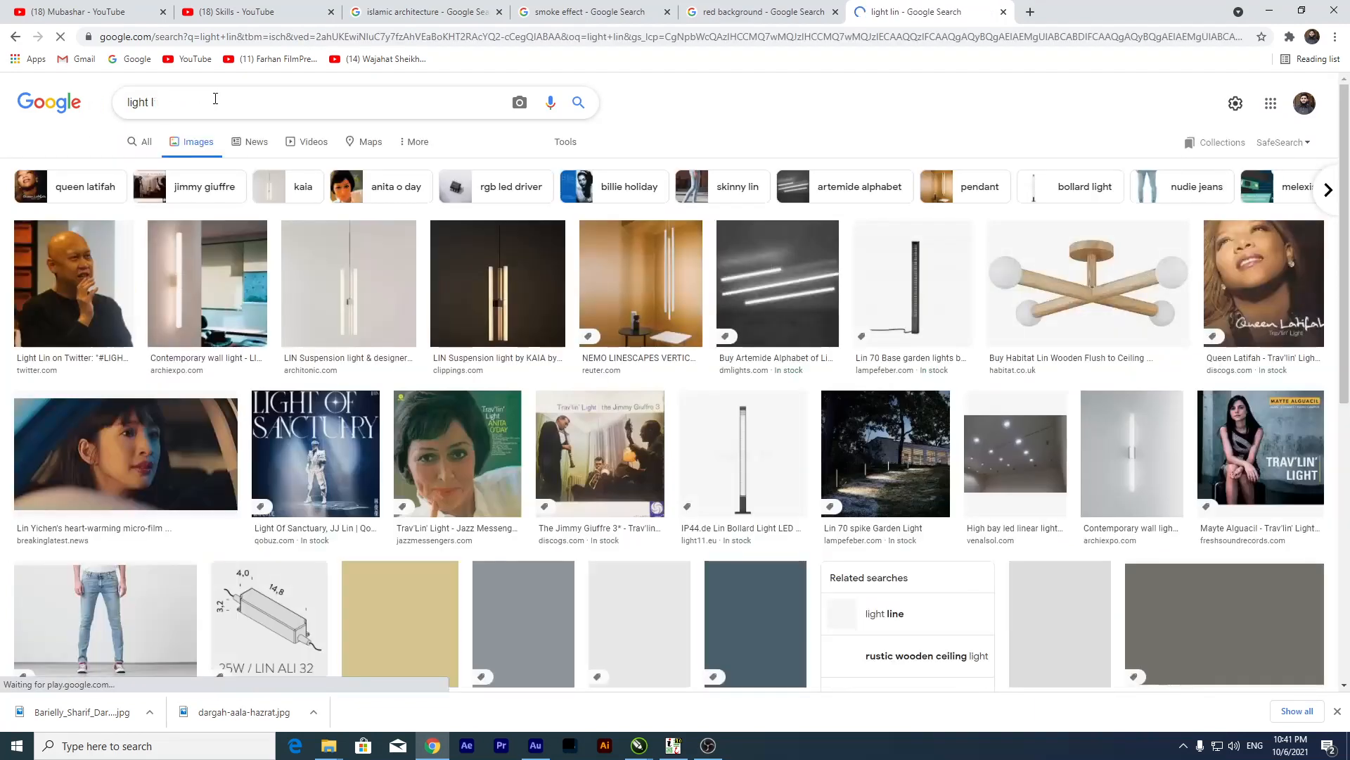
{"action": "type", "text": "k"}
{"action": "key", "text": "Return"}
Search Google Images for "light" and preview the Freepik light vectors picture with its related images.
{"action": "key", "text": "BackSpace"}
{"action": "key", "text": "BackSpace"}
{"action": "key", "text": "BackSpace"}
{"action": "key", "text": "Return"}
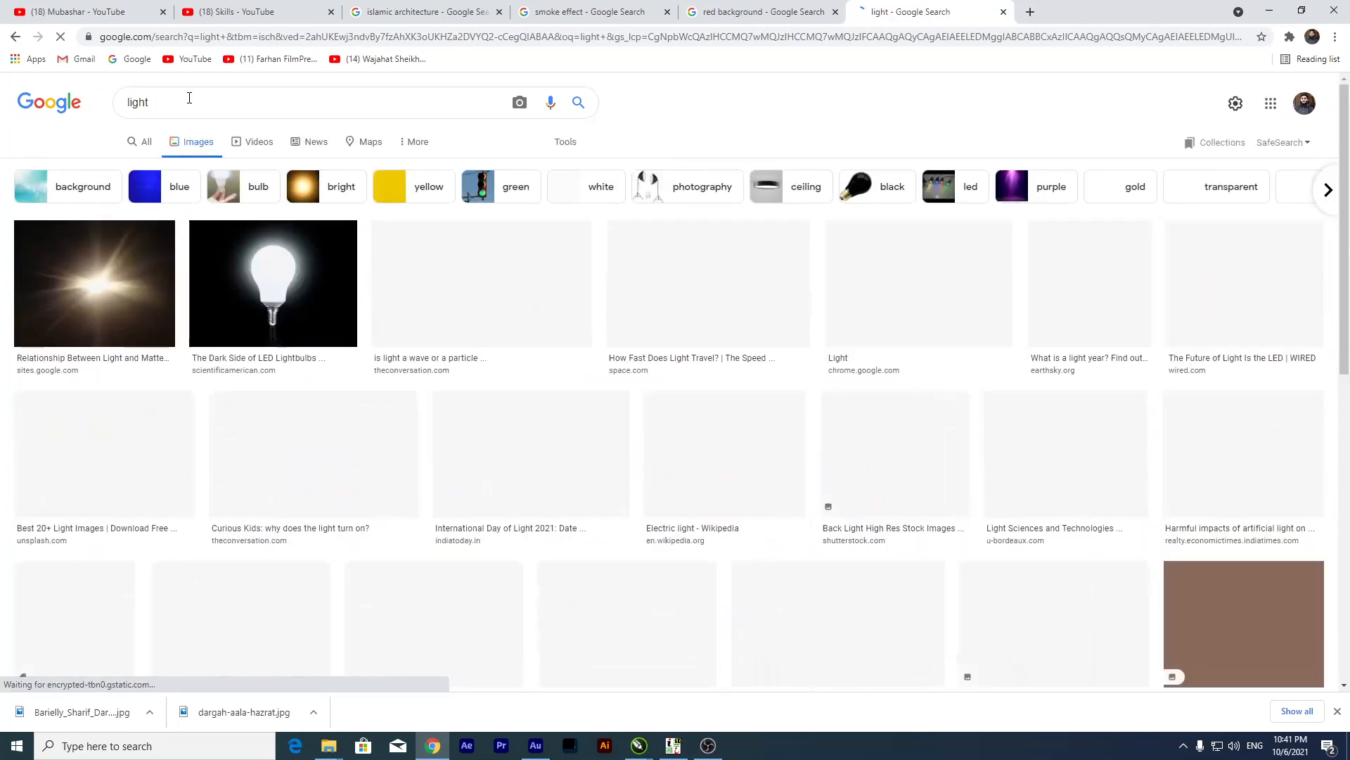
{"action": "scroll", "coordinate": [432, 280], "scroll_direction": "down", "scroll_amount": 6}
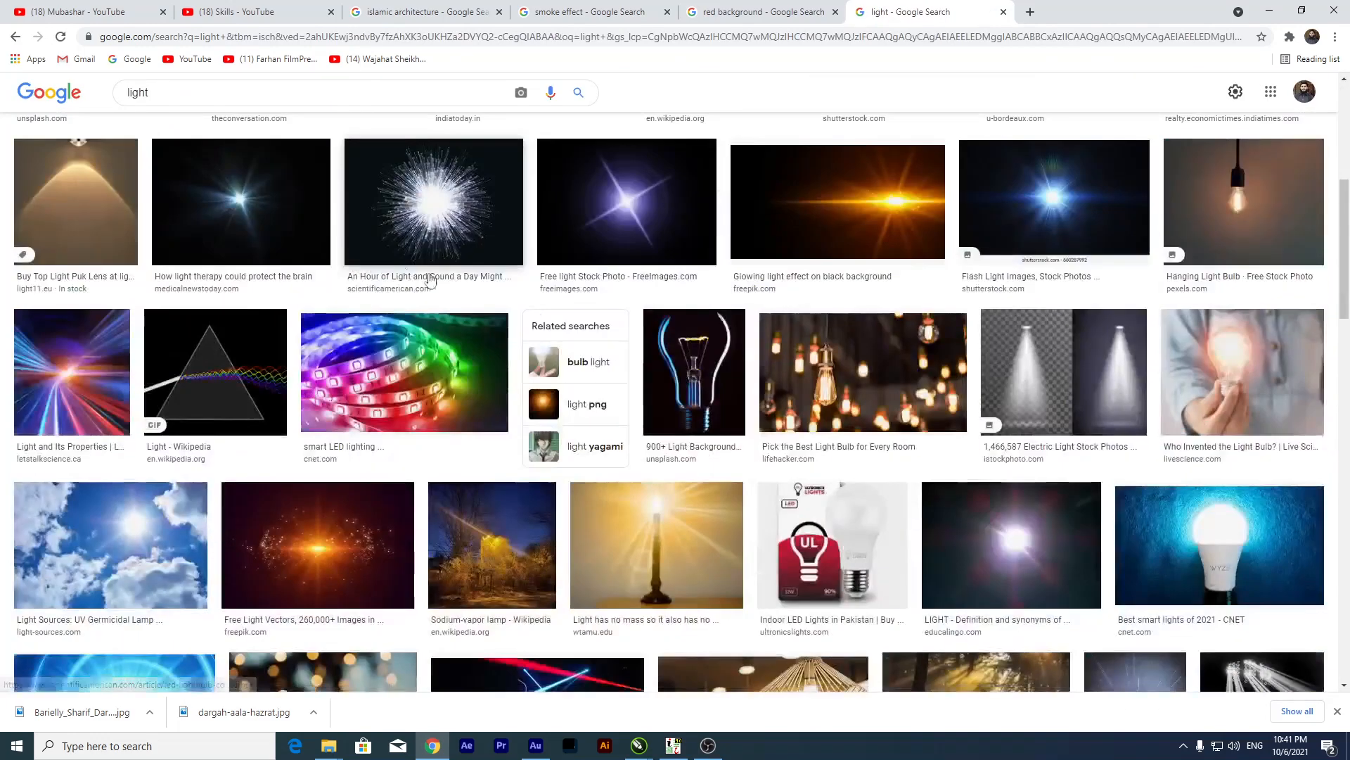
{"action": "scroll", "coordinate": [364, 315], "scroll_direction": "down", "scroll_amount": 3}
{"action": "scroll", "coordinate": [364, 316], "scroll_direction": "up", "scroll_amount": 1}
{"action": "left_click", "coordinate": [344, 352]}
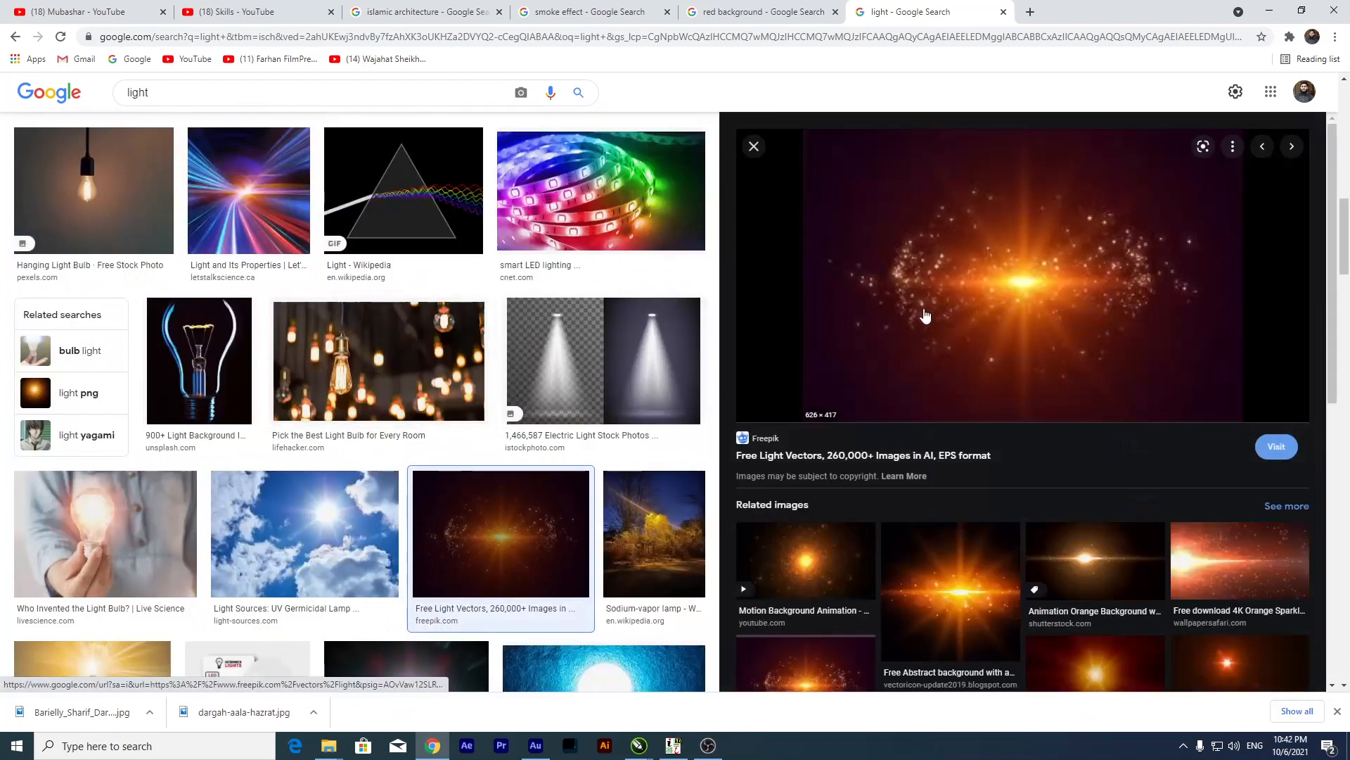
{"action": "scroll", "coordinate": [926, 316], "scroll_direction": "down", "scroll_amount": 4}
{"action": "scroll", "coordinate": [1070, 377], "scroll_direction": "down", "scroll_amount": 1}
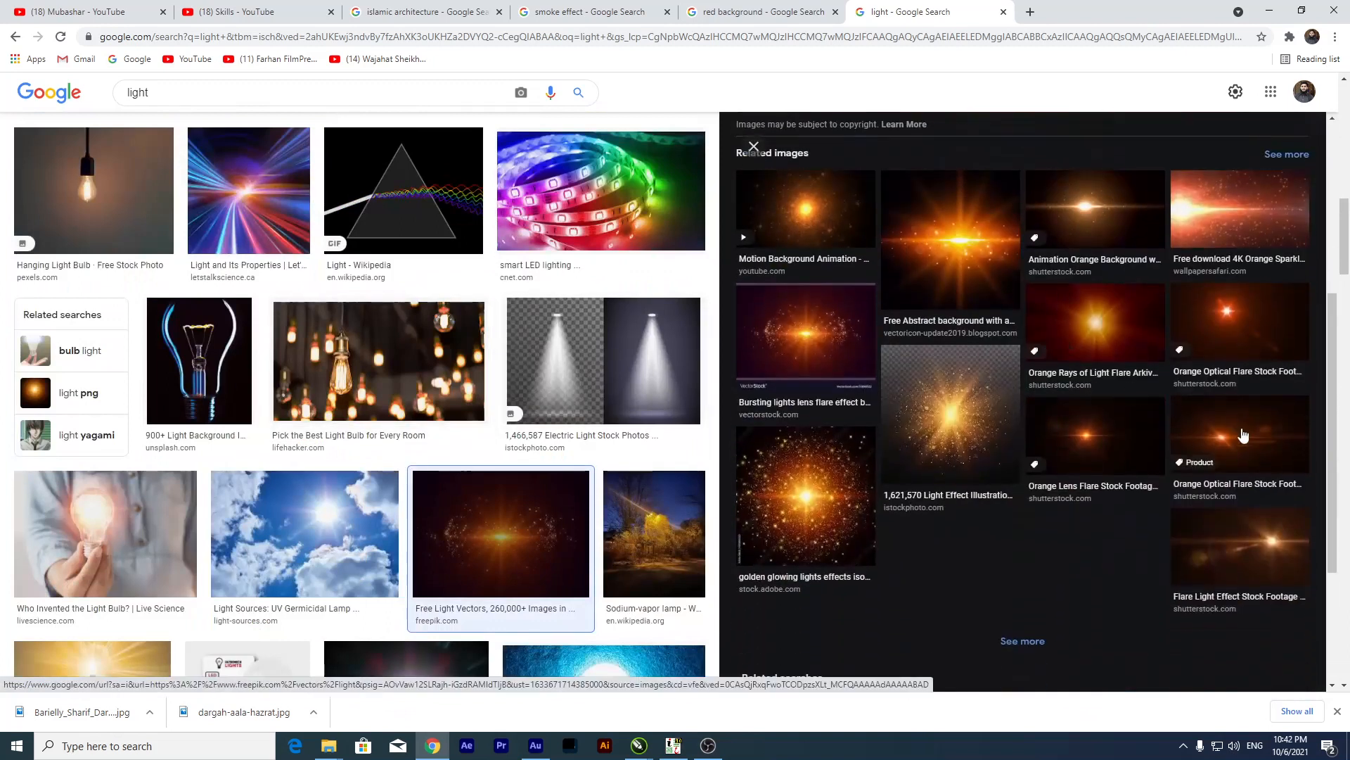
{"action": "scroll", "coordinate": [425, 341], "scroll_direction": "down", "scroll_amount": 5}
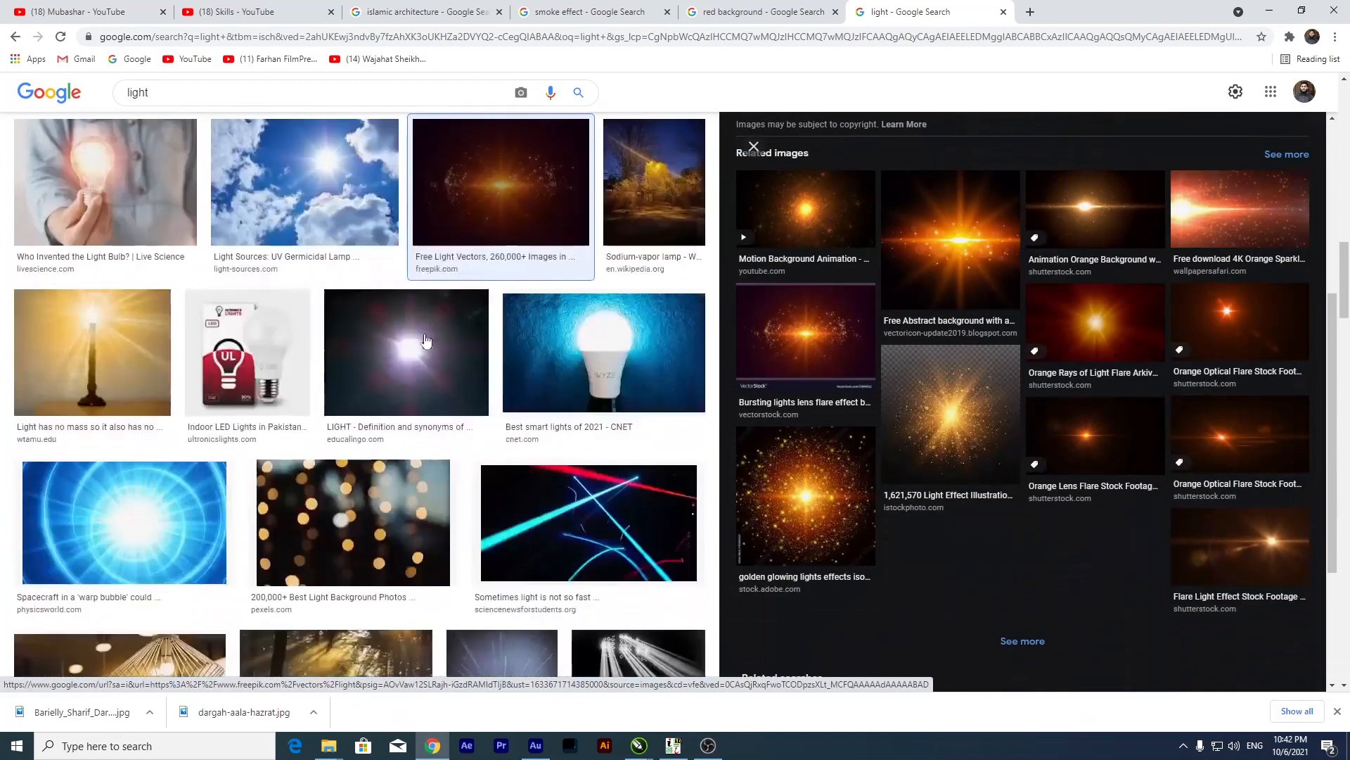
{"action": "scroll", "coordinate": [426, 341], "scroll_direction": "up", "scroll_amount": 10}
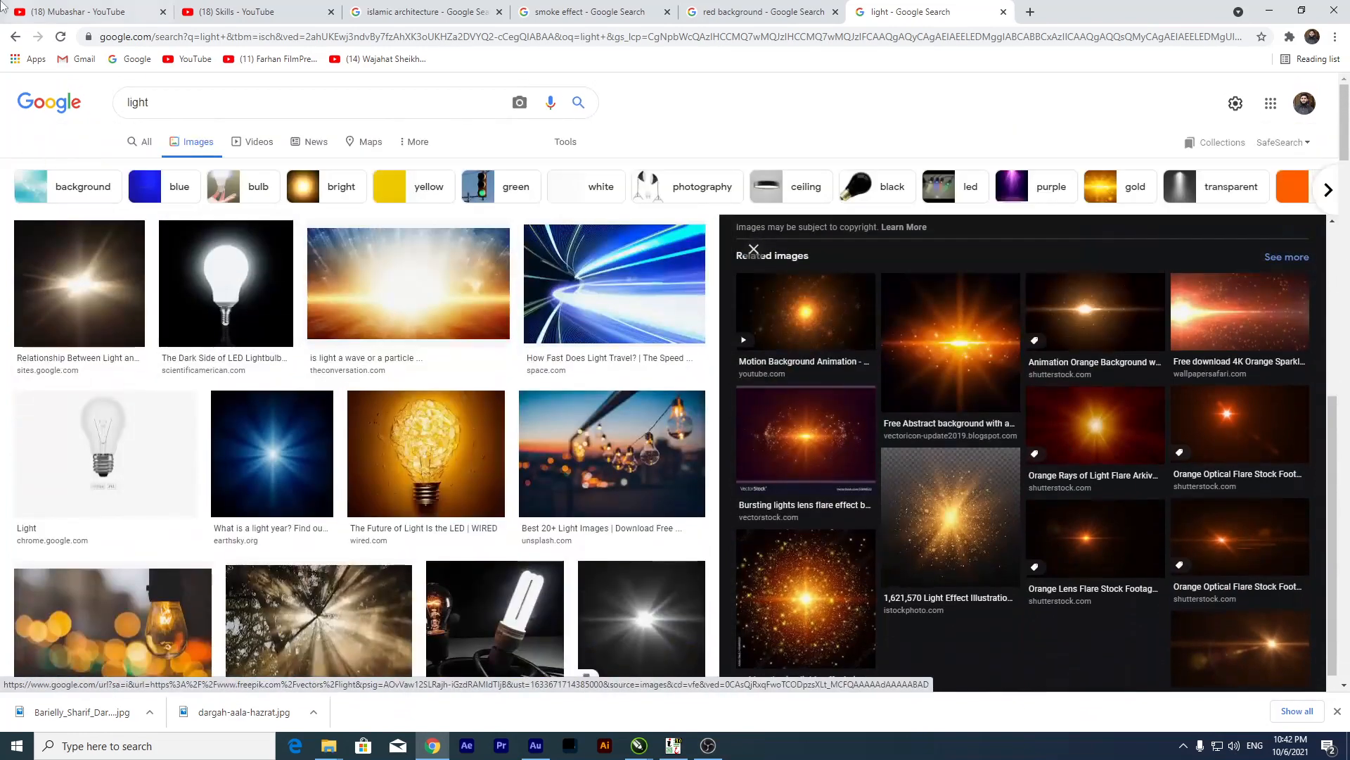
{"action": "key", "text": "Escape"}
Browse further through the "light" image results for a suitable light overlay.
{"action": "scroll", "coordinate": [576, 326], "scroll_direction": "down", "scroll_amount": 6}
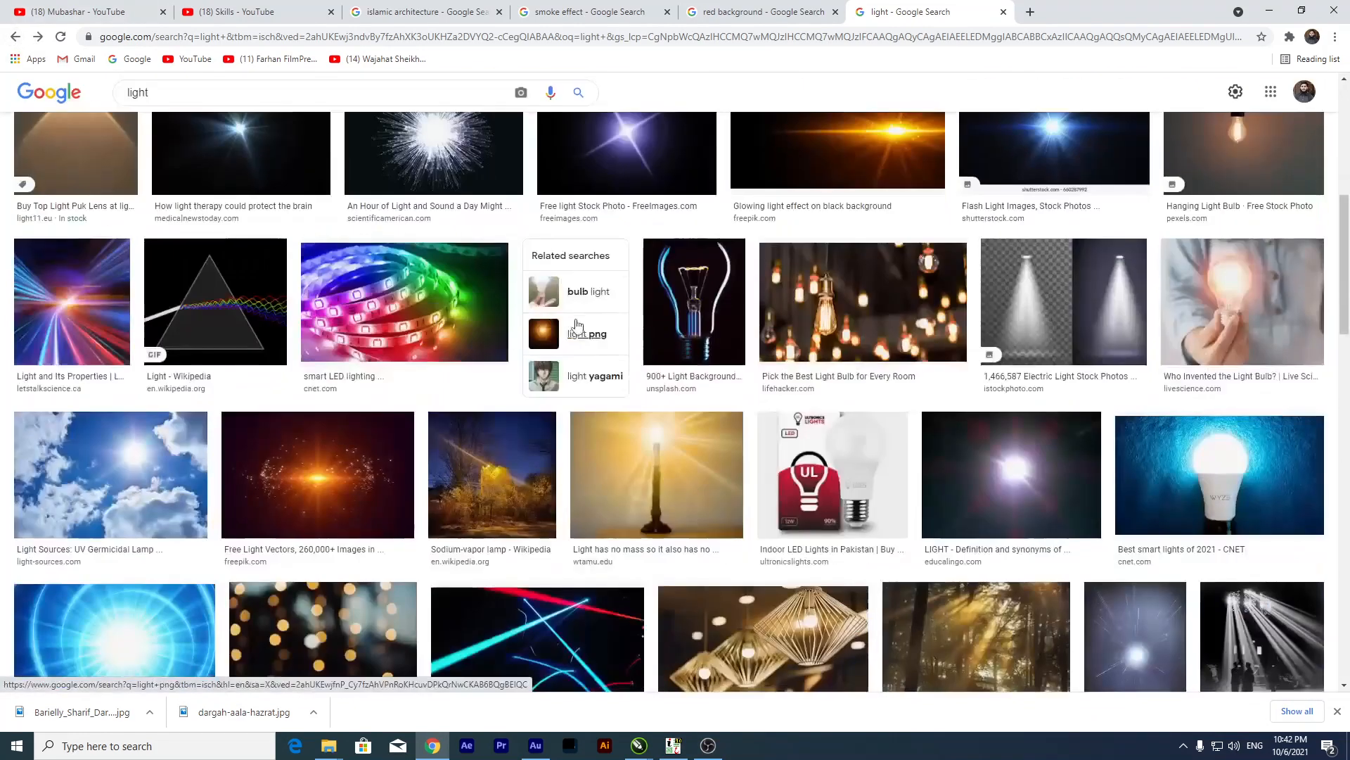
{"action": "scroll", "coordinate": [444, 385], "scroll_direction": "down", "scroll_amount": 6}
{"action": "scroll", "coordinate": [445, 386], "scroll_direction": "up", "scroll_amount": 7}
{"action": "scroll", "coordinate": [444, 385], "scroll_direction": "down", "scroll_amount": 3}
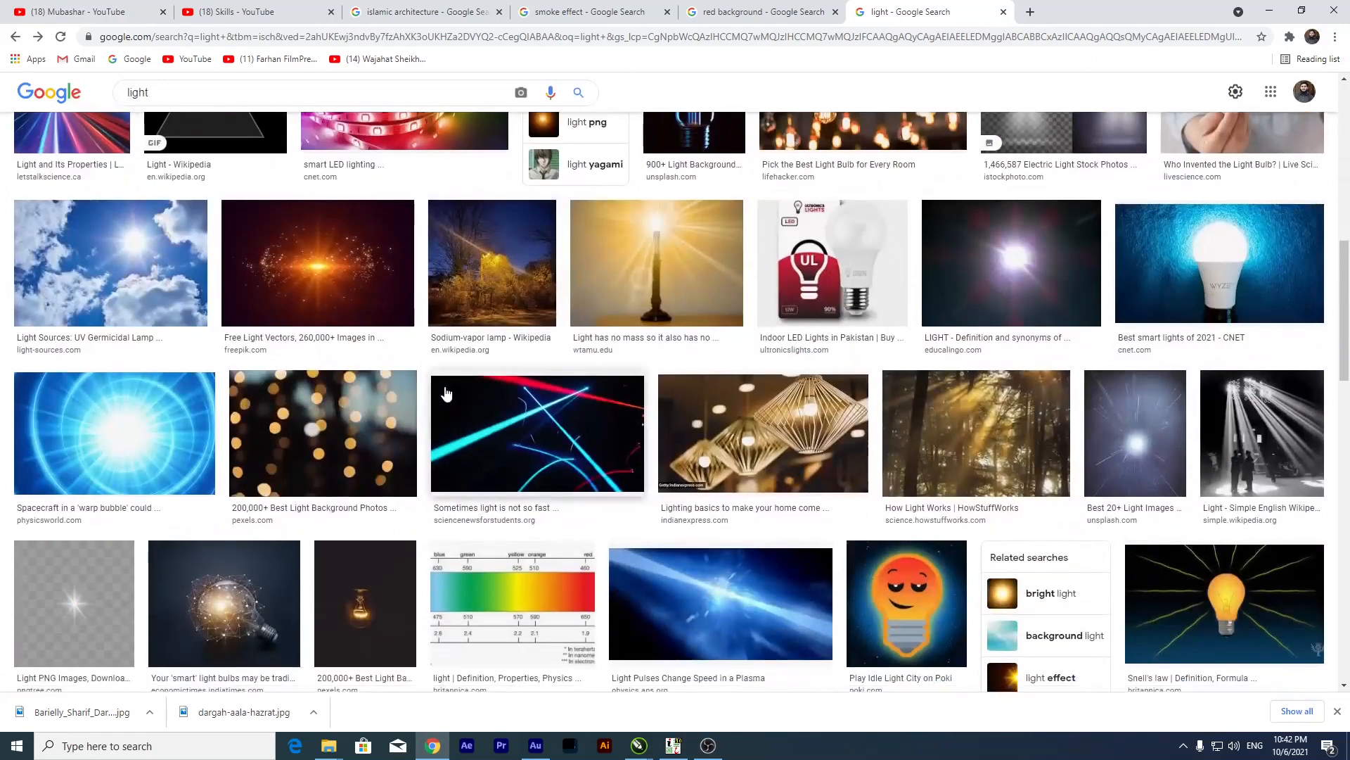
{"action": "scroll", "coordinate": [445, 393], "scroll_direction": "down", "scroll_amount": 5}
{"action": "scroll", "coordinate": [445, 387], "scroll_direction": "up", "scroll_amount": 2}
{"action": "scroll", "coordinate": [383, 427], "scroll_direction": "down", "scroll_amount": 5}
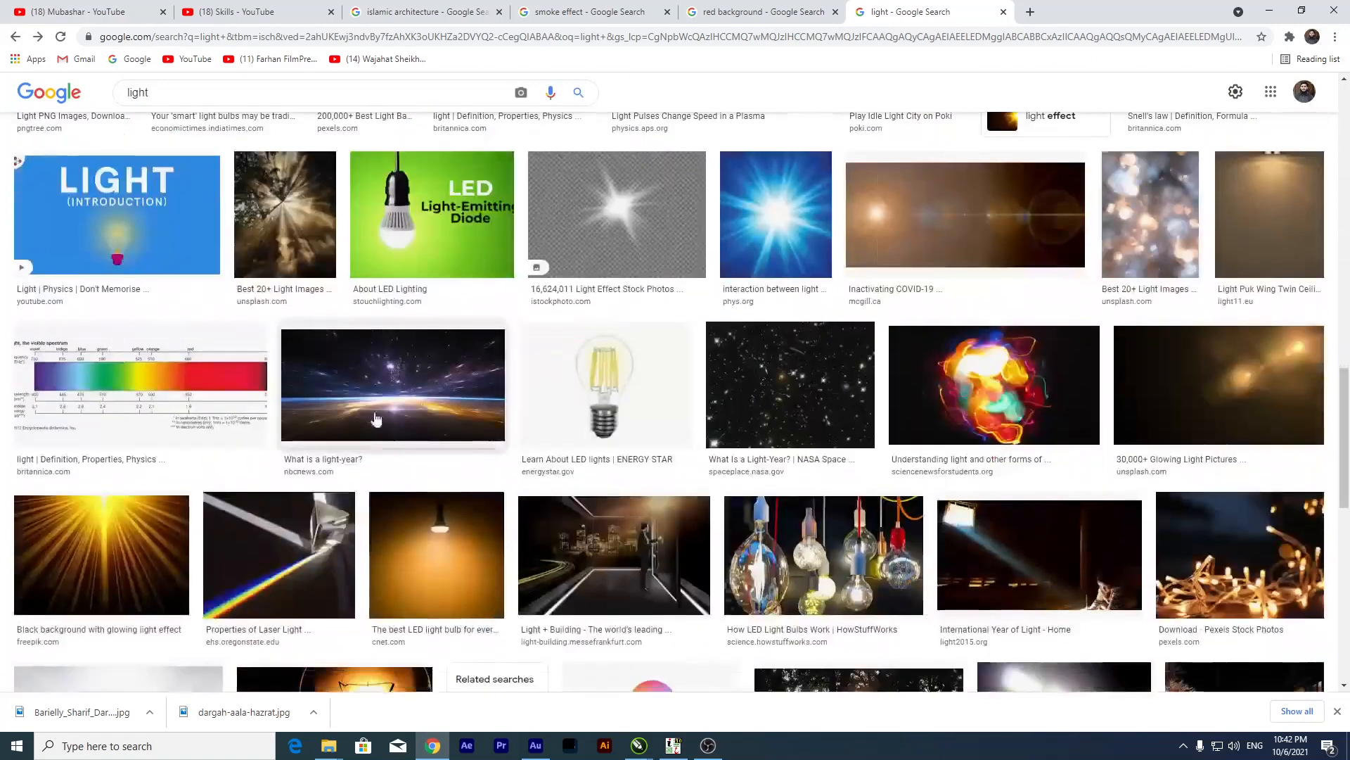
{"action": "scroll", "coordinate": [384, 427], "scroll_direction": "up", "scroll_amount": 8}
{"action": "scroll", "coordinate": [352, 394], "scroll_direction": "down", "scroll_amount": 6}
{"action": "scroll", "coordinate": [320, 369], "scroll_direction": "up", "scroll_amount": 4}
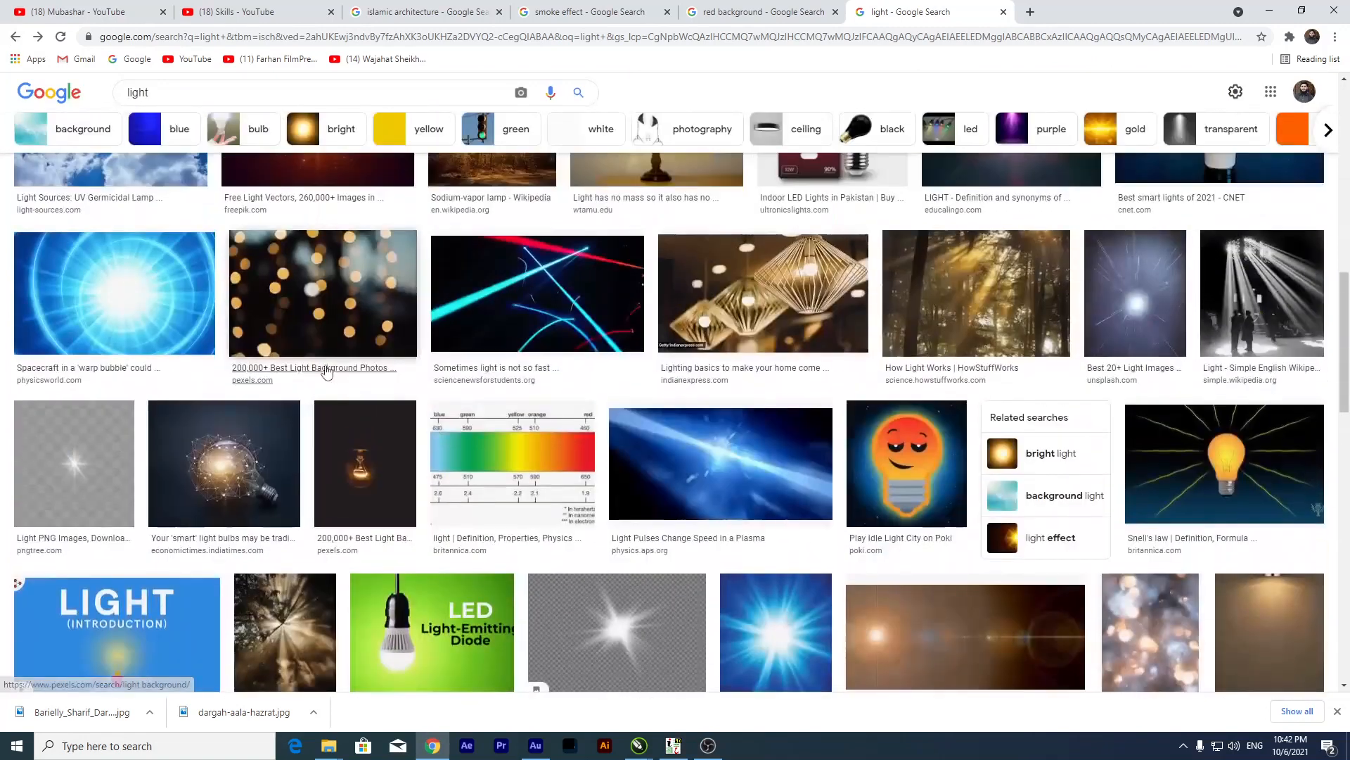
{"action": "scroll", "coordinate": [354, 382], "scroll_direction": "up", "scroll_amount": 10}
Search Google Images for "nature bokeh effect picsart background" starting from the earlier bokeh query.
{"action": "left_click", "coordinate": [196, 104]}
{"action": "key", "text": "BackSpace"}
{"action": "key", "text": "BackSpace"}
{"action": "key", "text": "BackSpace"}
{"action": "key", "text": "BackSpace"}
{"action": "key", "text": "BackSpace"}
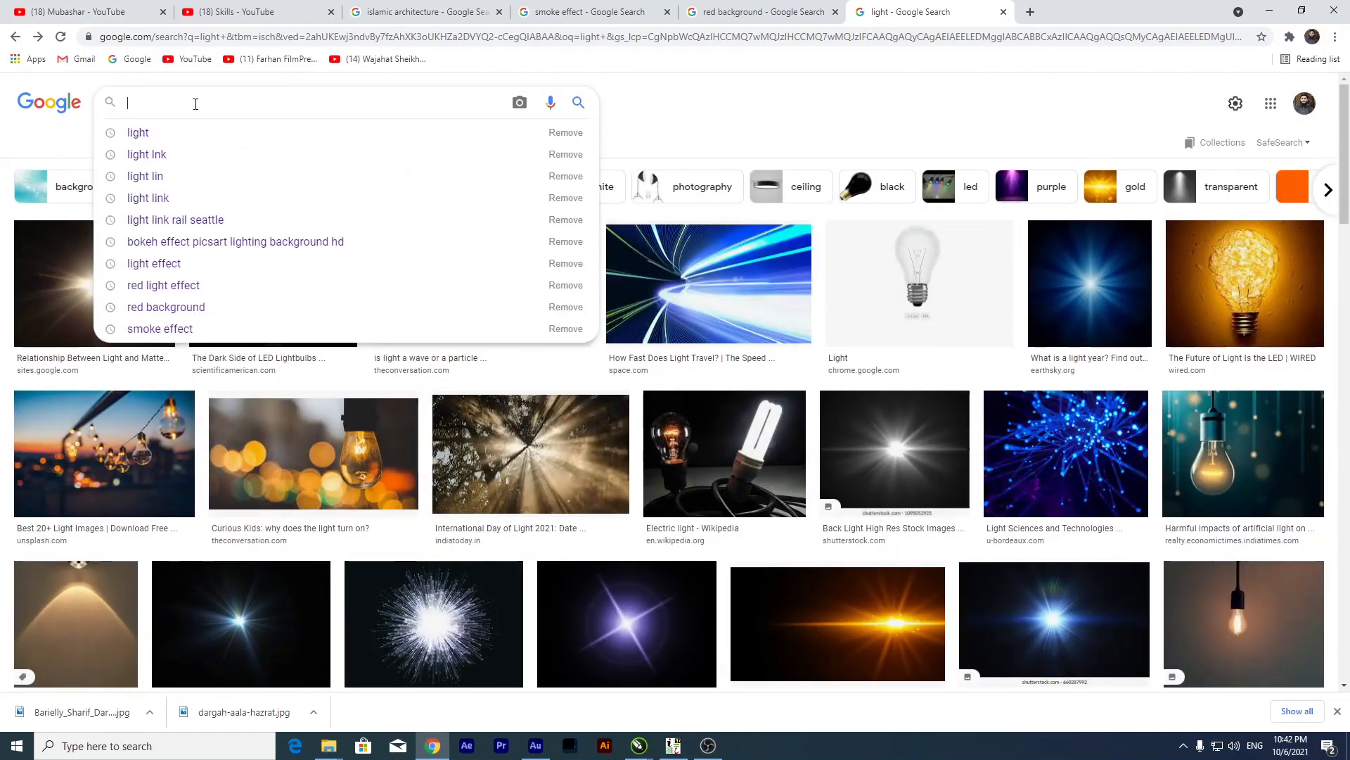
{"action": "key", "text": "Down"}
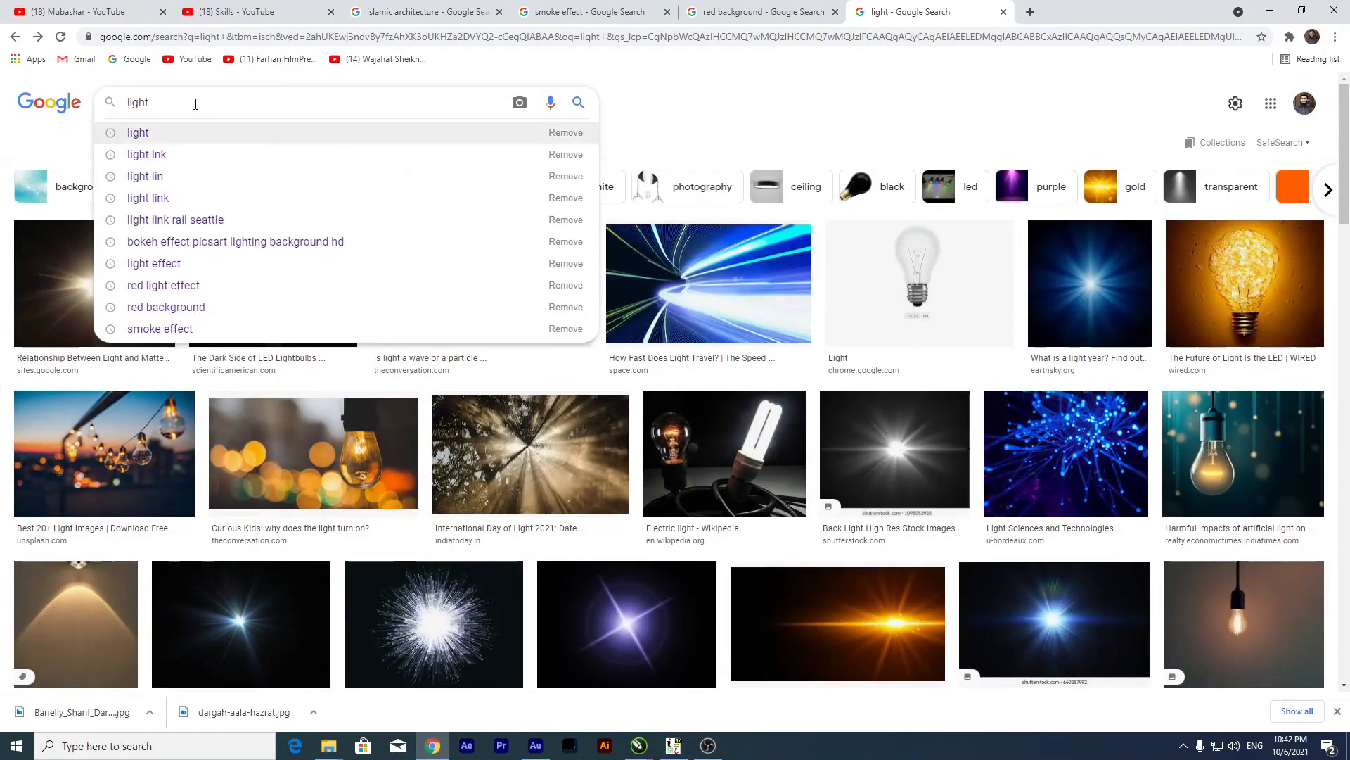
{"action": "key", "text": "Down"}
{"action": "key", "text": "Down"}
{"action": "key", "text": "Down"}
{"action": "key", "text": "Down"}
{"action": "key", "text": "Down"}
{"action": "key", "text": "BackSpace"}
{"action": "key", "text": "BackSpace"}
{"action": "key", "text": "BackSpace"}
{"action": "key", "text": "BackSpace"}
{"action": "key", "text": "BackSpace"}
{"action": "key", "text": "BackSpace"}
{"action": "key", "text": "BackSpace"}
{"action": "key", "text": "BackSpace"}
{"action": "key", "text": "BackSpace"}
{"action": "key", "text": "BackSpace"}
{"action": "key", "text": "BackSpace"}
{"action": "key", "text": "BackSpace"}
{"action": "key", "text": "BackSpace"}
{"action": "key", "text": "BackSpace"}
{"action": "key", "text": "BackSpace"}
{"action": "key", "text": "BackSpace"}
{"action": "key", "text": "BackSpace"}
{"action": "key", "text": "BackSpace"}
{"action": "key", "text": "BackSpace"}
{"action": "key", "text": "BackSpace"}
{"action": "key", "text": "BackSpace"}
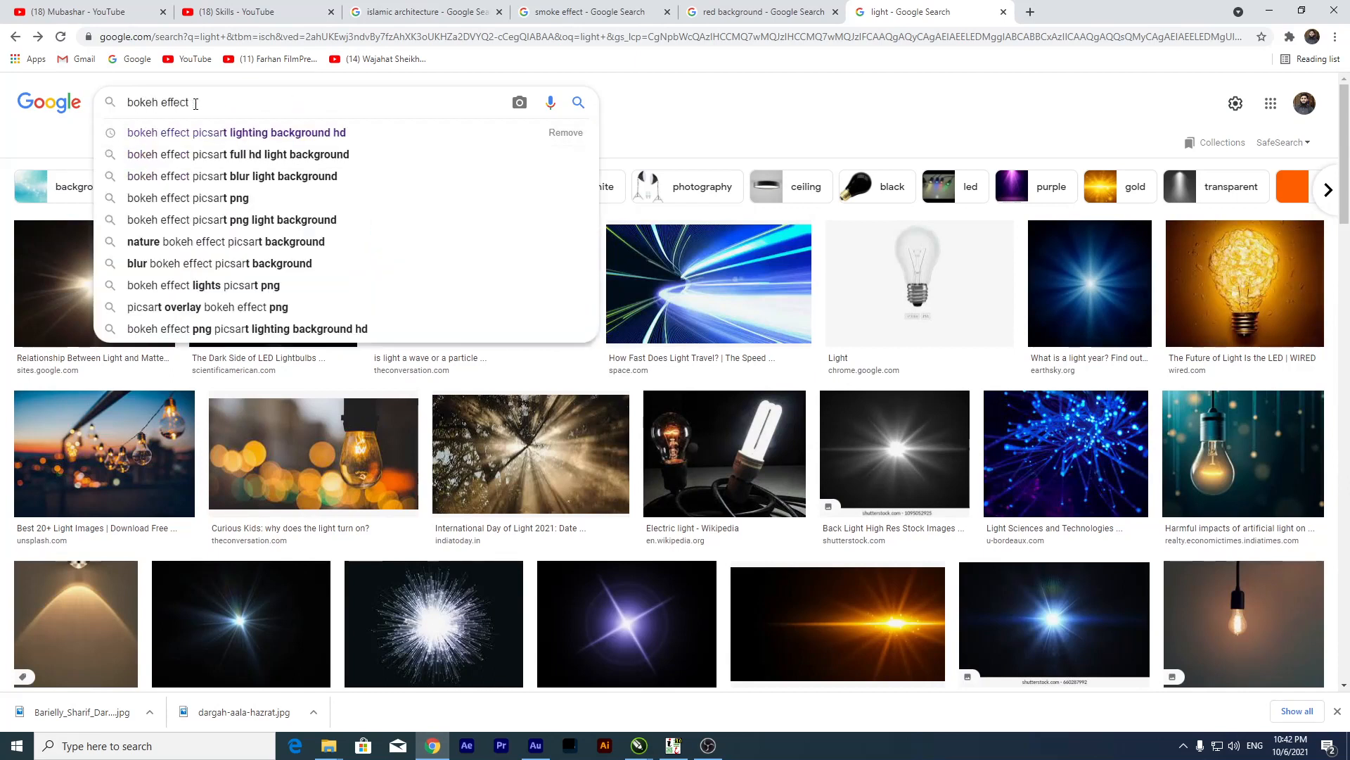
{"action": "key", "text": "Down"}
{"action": "key", "text": "Down"}
{"action": "key", "text": "Down"}
{"action": "key", "text": "Down"}
{"action": "key", "text": "Down"}
{"action": "key", "text": "Down"}
{"action": "key", "text": "Return"}
Shorten the image search to "nature bokeh".
{"action": "key", "text": "ctrl+shift+Left"}
{"action": "key", "text": "ctrl+shift+Left"}
{"action": "key", "text": "ctrl+shift+Left"}
{"action": "key", "text": "BackSpace"}
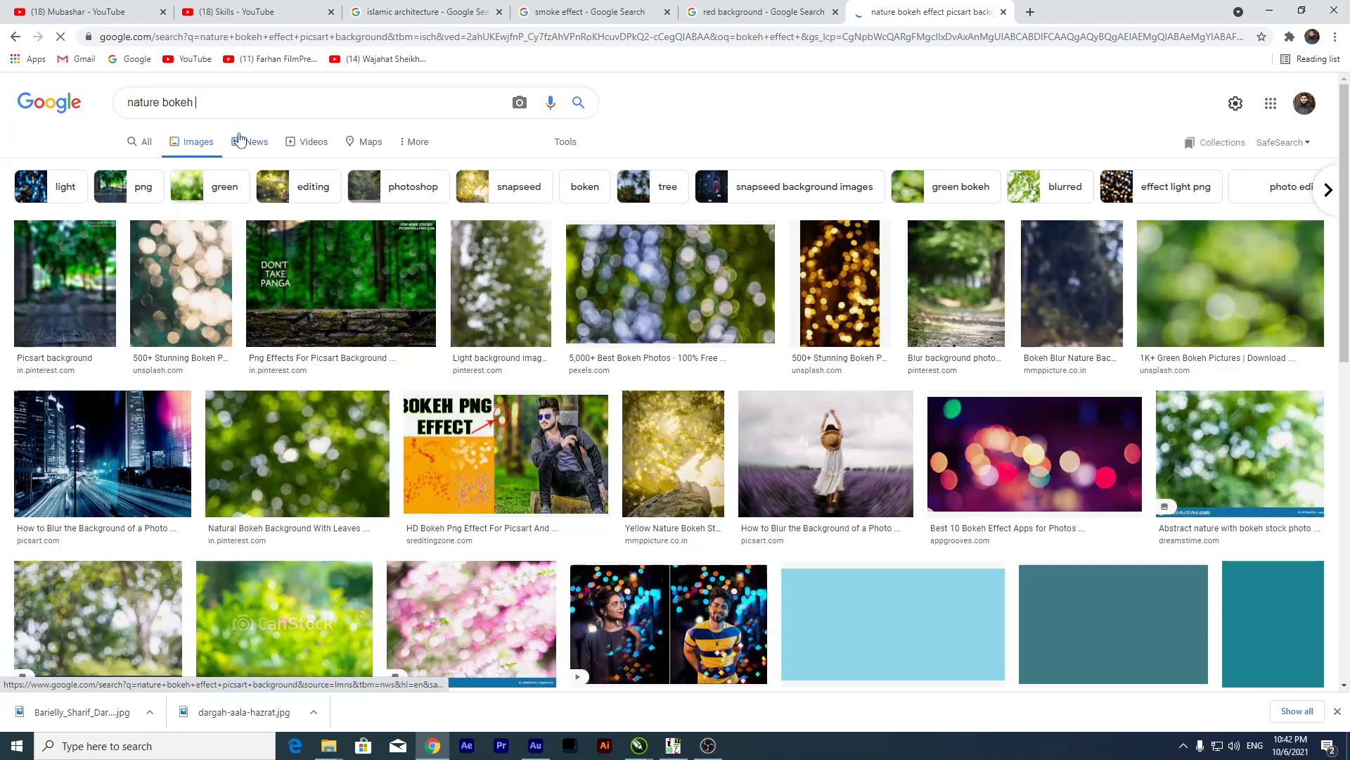
{"action": "key", "text": "Return"}
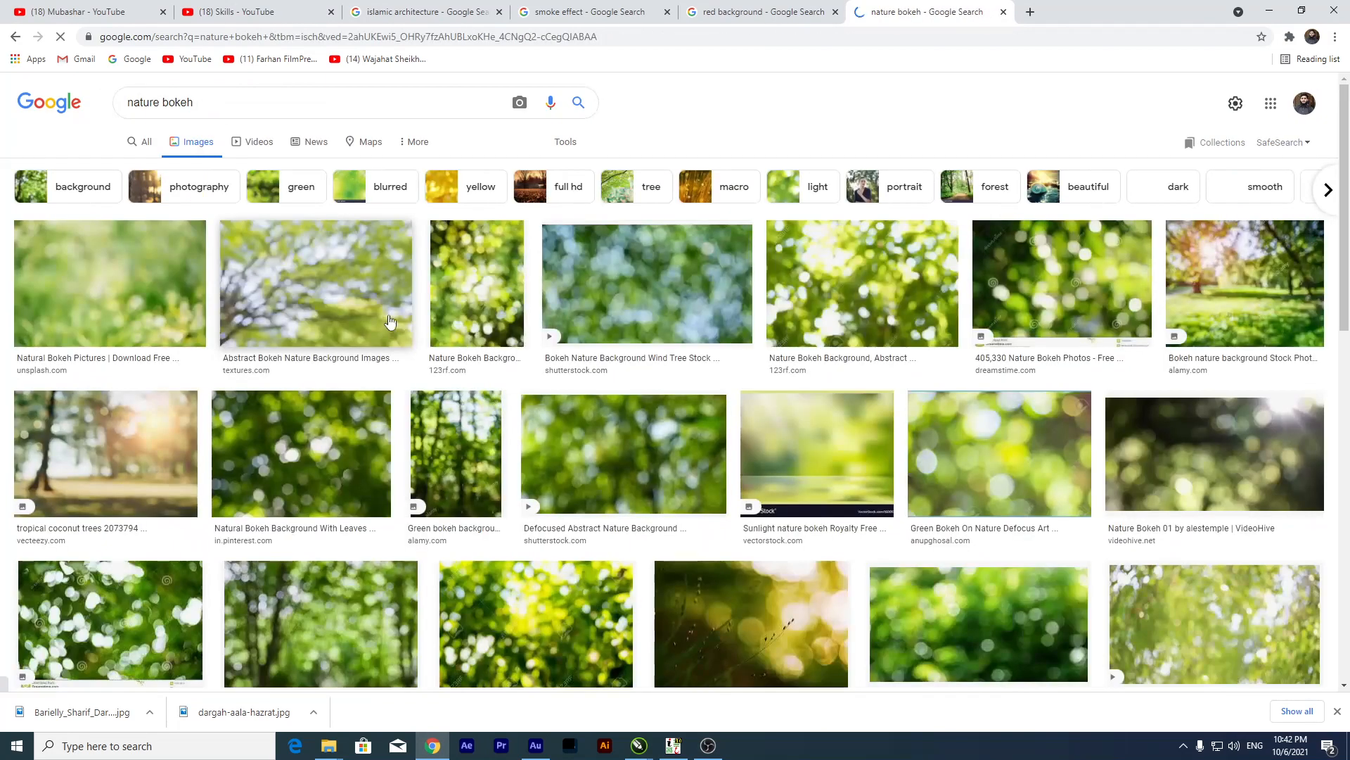
Change the image search to "red bokeh".
{"action": "double_click", "coordinate": [153, 103]}
{"action": "key", "text": "BackSpace"}
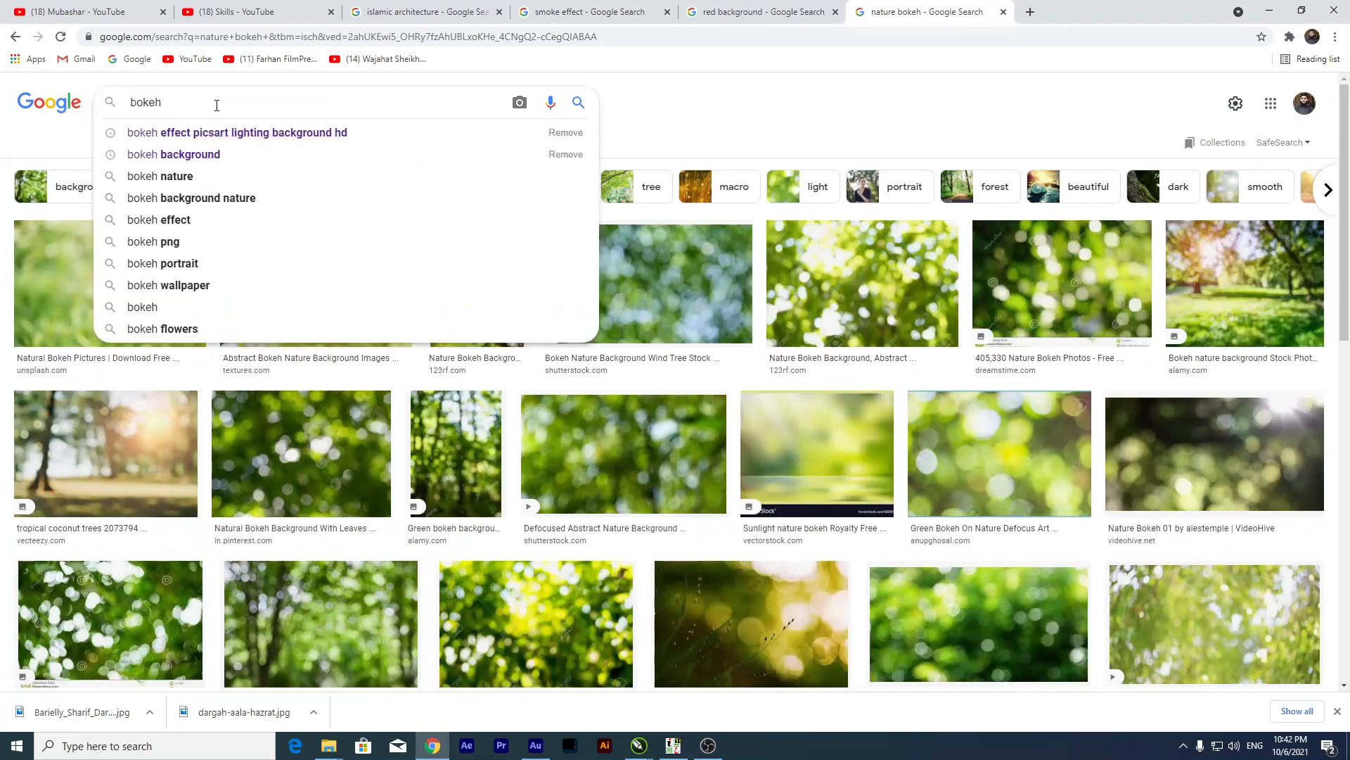
{"action": "type", "text": "red"}
{"action": "key", "text": "Return"}
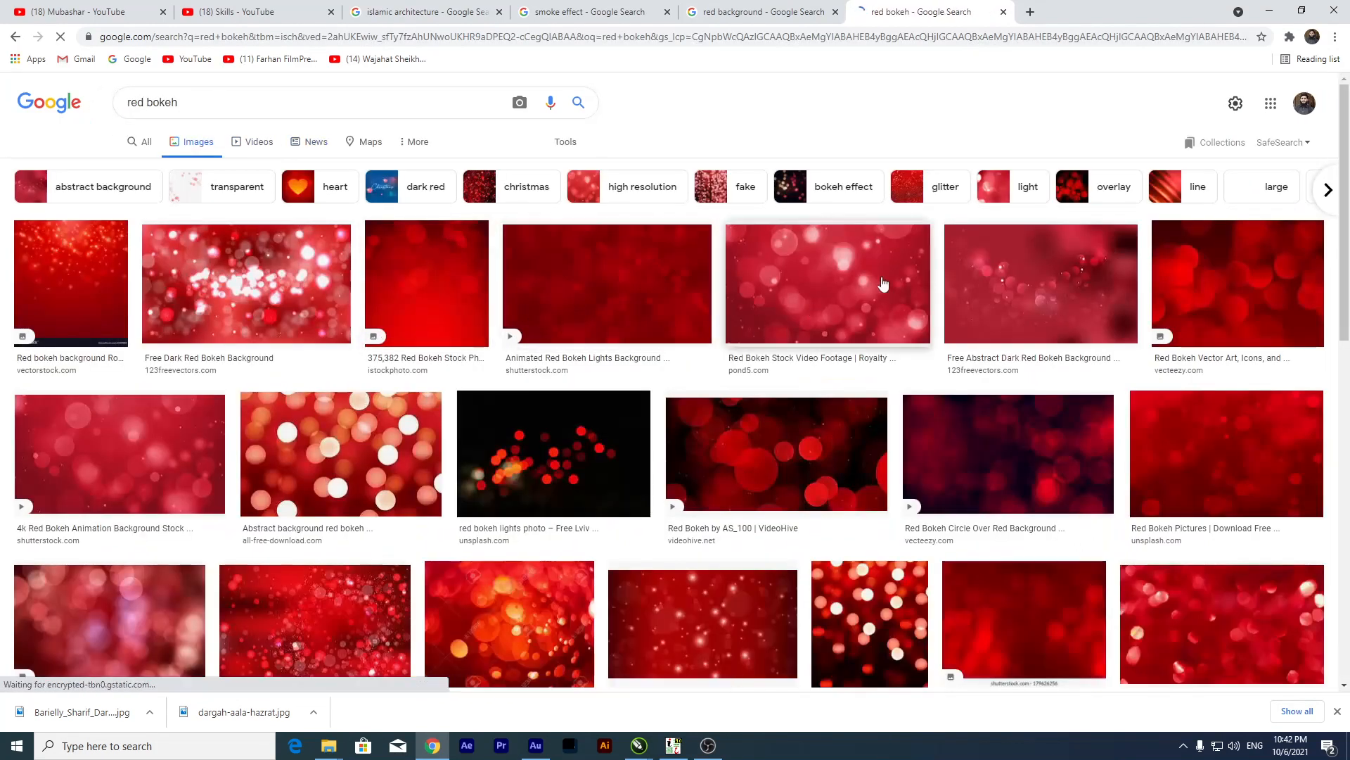
Open the preview of the VideoHive Red Bokeh picture and copy its image.
{"action": "scroll", "coordinate": [879, 281], "scroll_direction": "down", "scroll_amount": 2}
{"action": "left_click", "coordinate": [789, 323]}
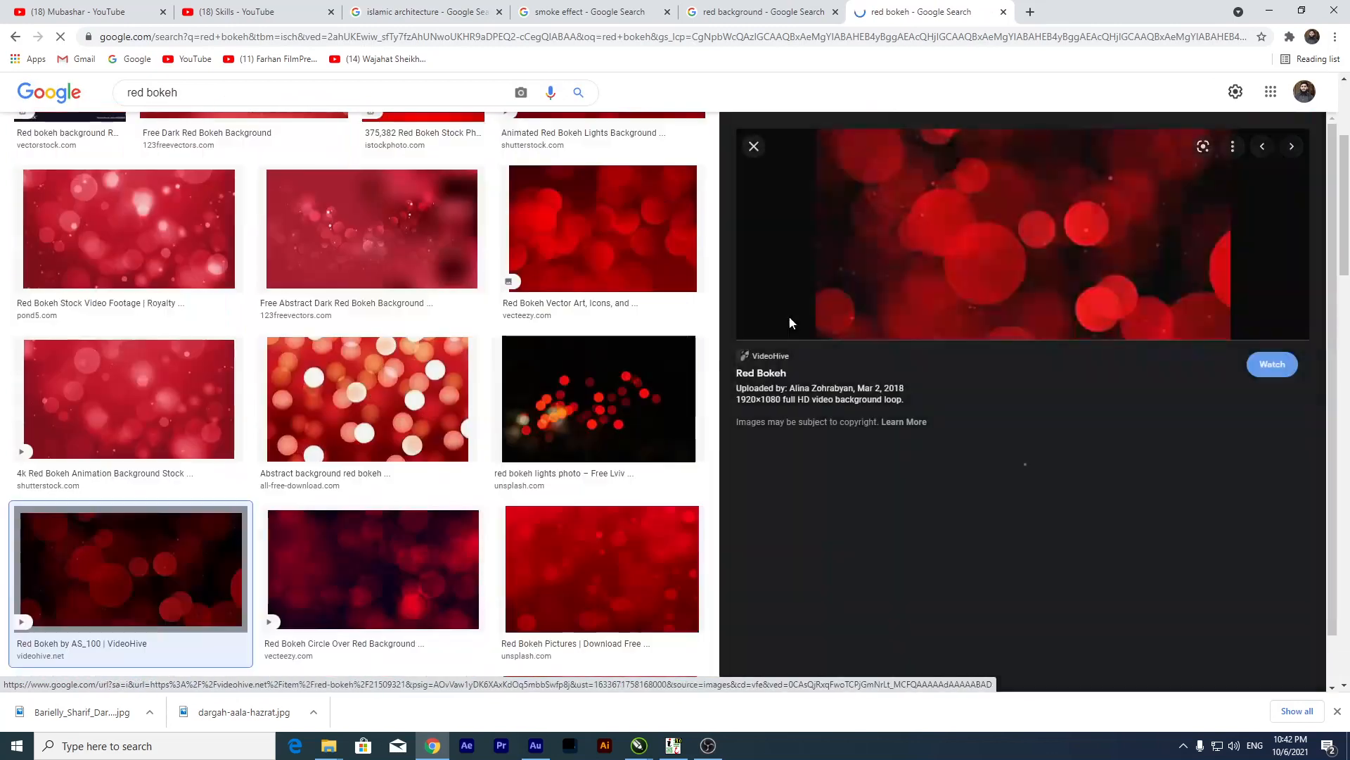
{"action": "scroll", "coordinate": [968, 251], "scroll_direction": "down", "scroll_amount": 1}
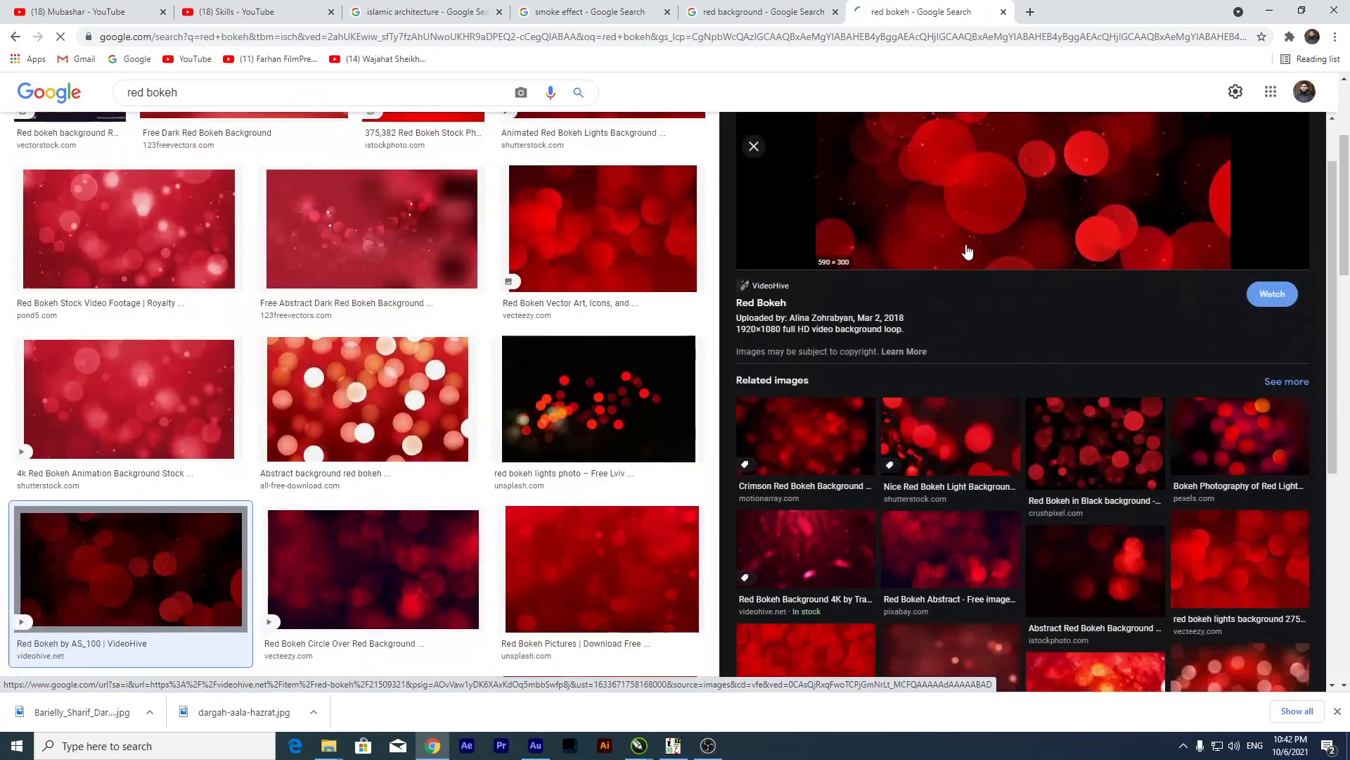
{"action": "scroll", "coordinate": [1083, 464], "scroll_direction": "up", "scroll_amount": 1}
{"action": "right_click", "coordinate": [968, 190]}
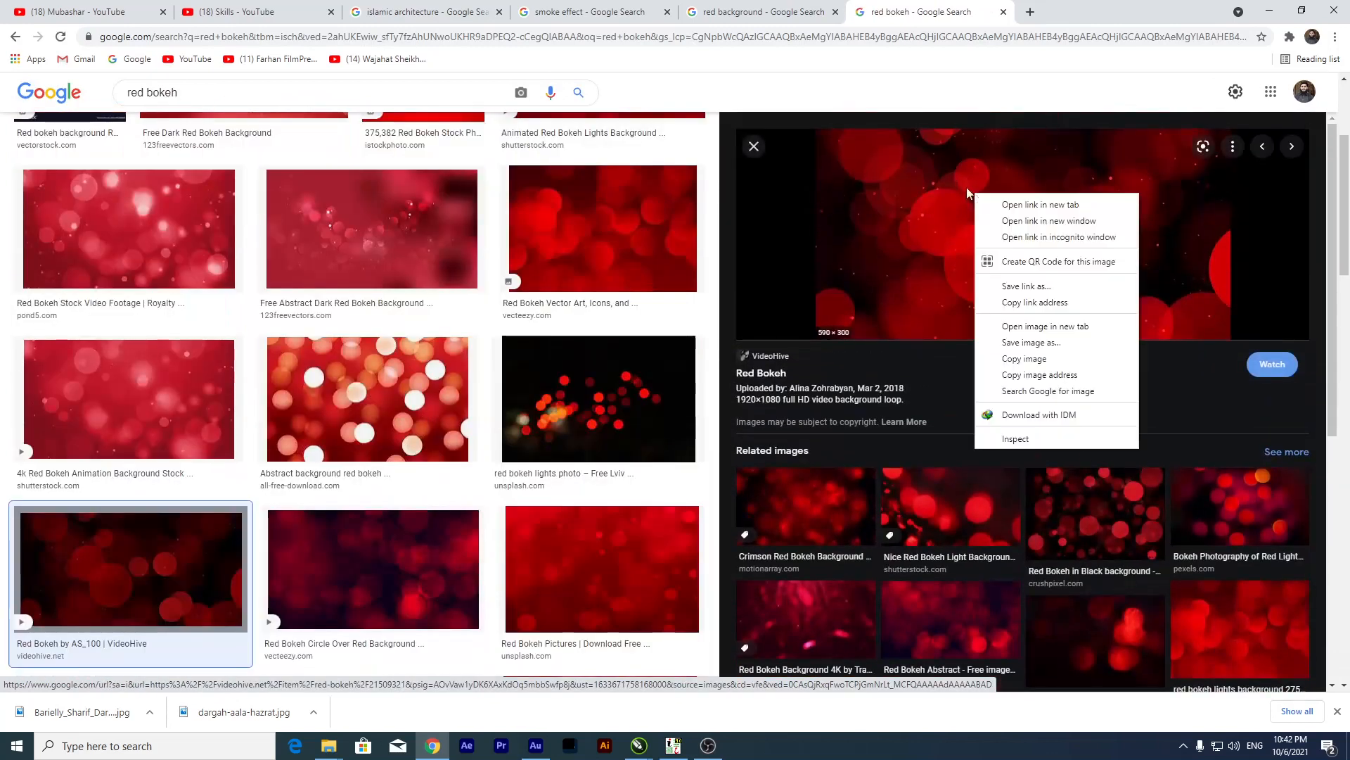
{"action": "left_click", "coordinate": [1043, 358]}
Switch to CorelDRAW, paste the red bokeh image into Untitled-2 and position it over the banner.
{"action": "left_click", "coordinate": [639, 745]}
{"action": "key", "text": "ctrl+v"}
{"action": "left_click_drag", "start_coordinate": [1154, 481], "coordinate": [836, 412]}
{"action": "scroll", "coordinate": [906, 399], "scroll_direction": "down", "scroll_amount": 2}
{"action": "scroll", "coordinate": [911, 369], "scroll_direction": "up", "scroll_amount": 2}
{"action": "scroll", "coordinate": [918, 306], "scroll_direction": "down", "scroll_amount": 2}
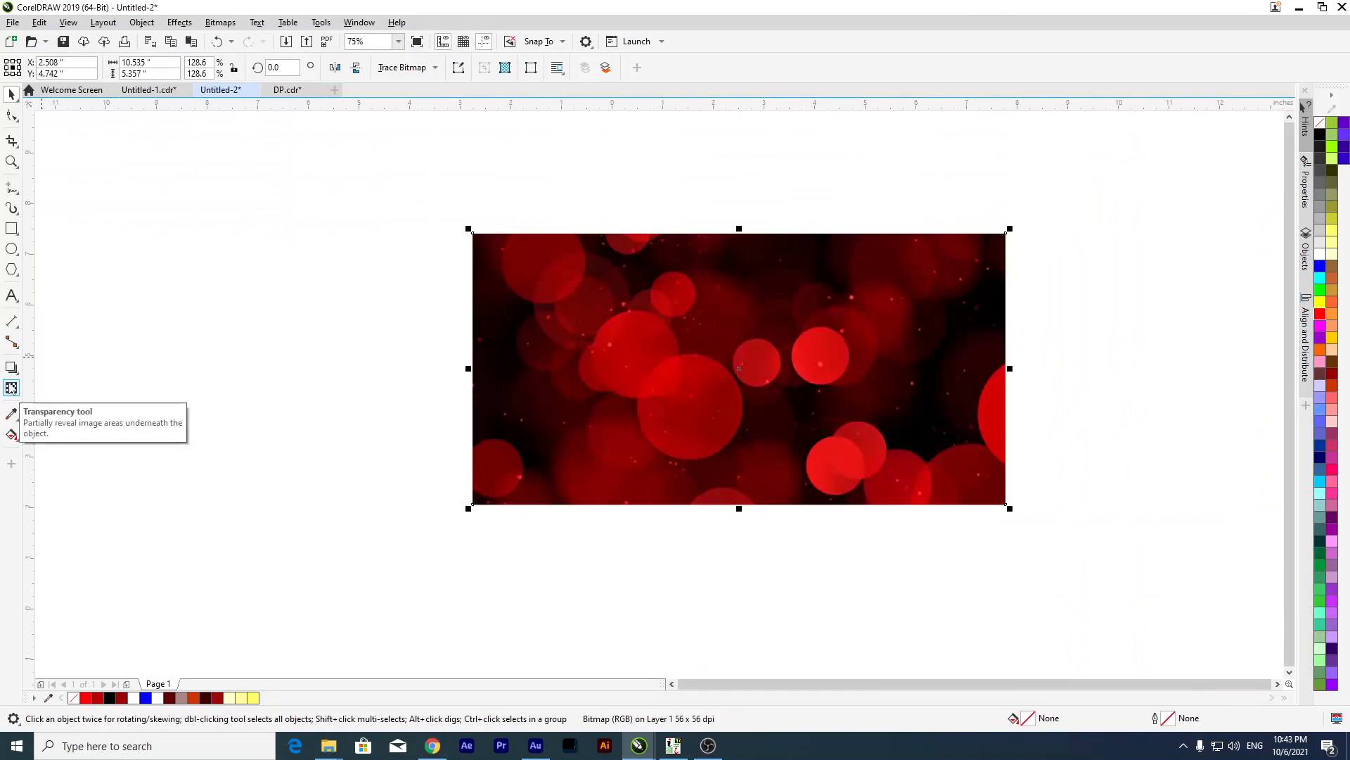
Set the red bokeh bitmap's transparency merge mode to Screen.
{"action": "left_click", "coordinate": [12, 389]}
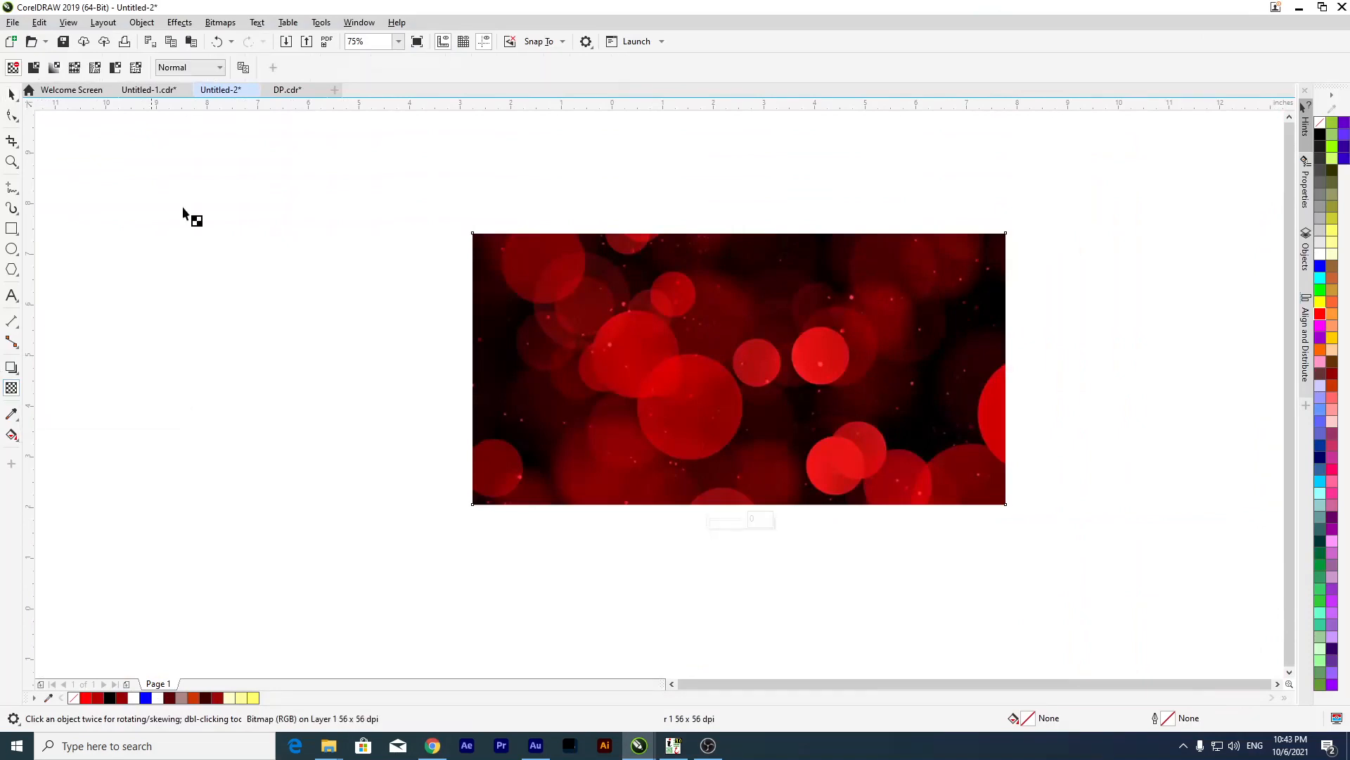
{"action": "left_click", "coordinate": [188, 67]}
{"action": "left_click", "coordinate": [194, 339]}
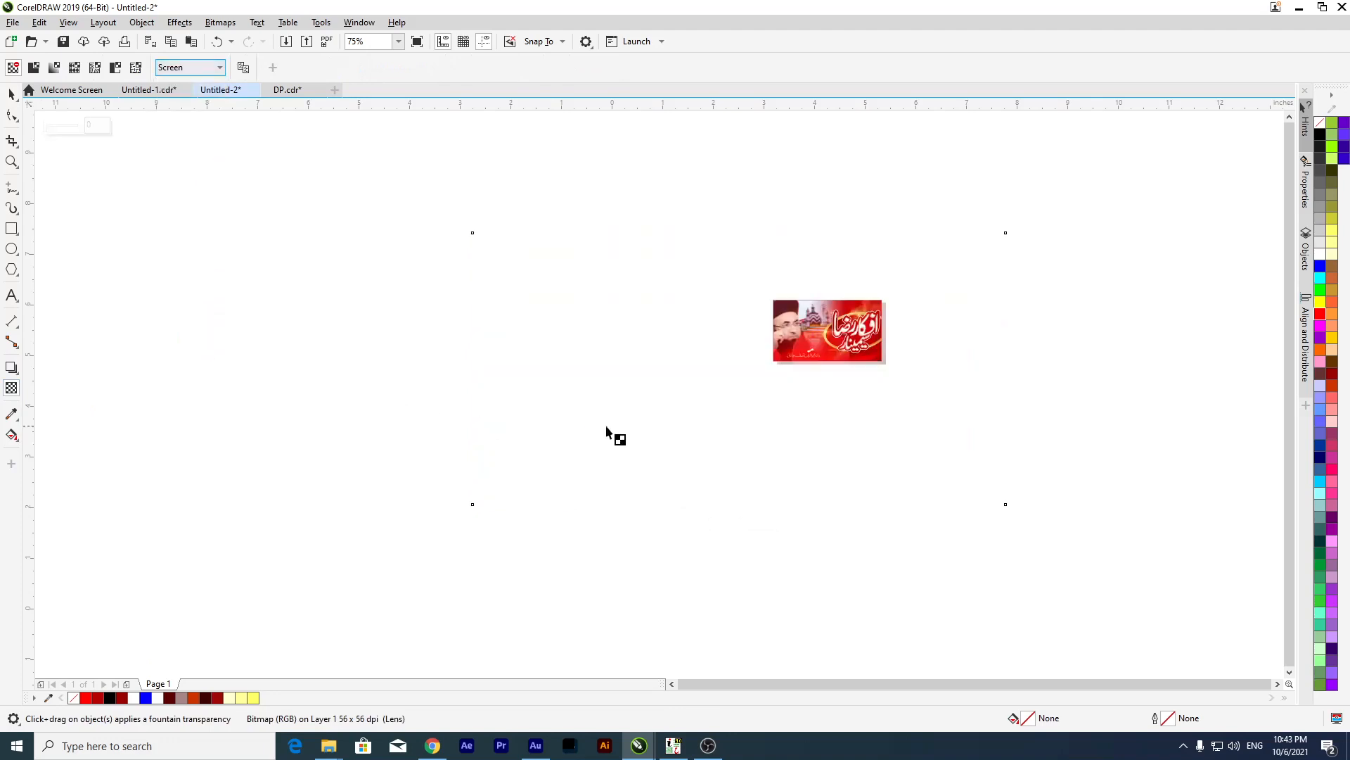
Shrink the red bokeh bitmap to about 3.93 by 2 inches and delete it from the banner.
{"action": "scroll", "coordinate": [851, 325], "scroll_direction": "up", "scroll_amount": 2}
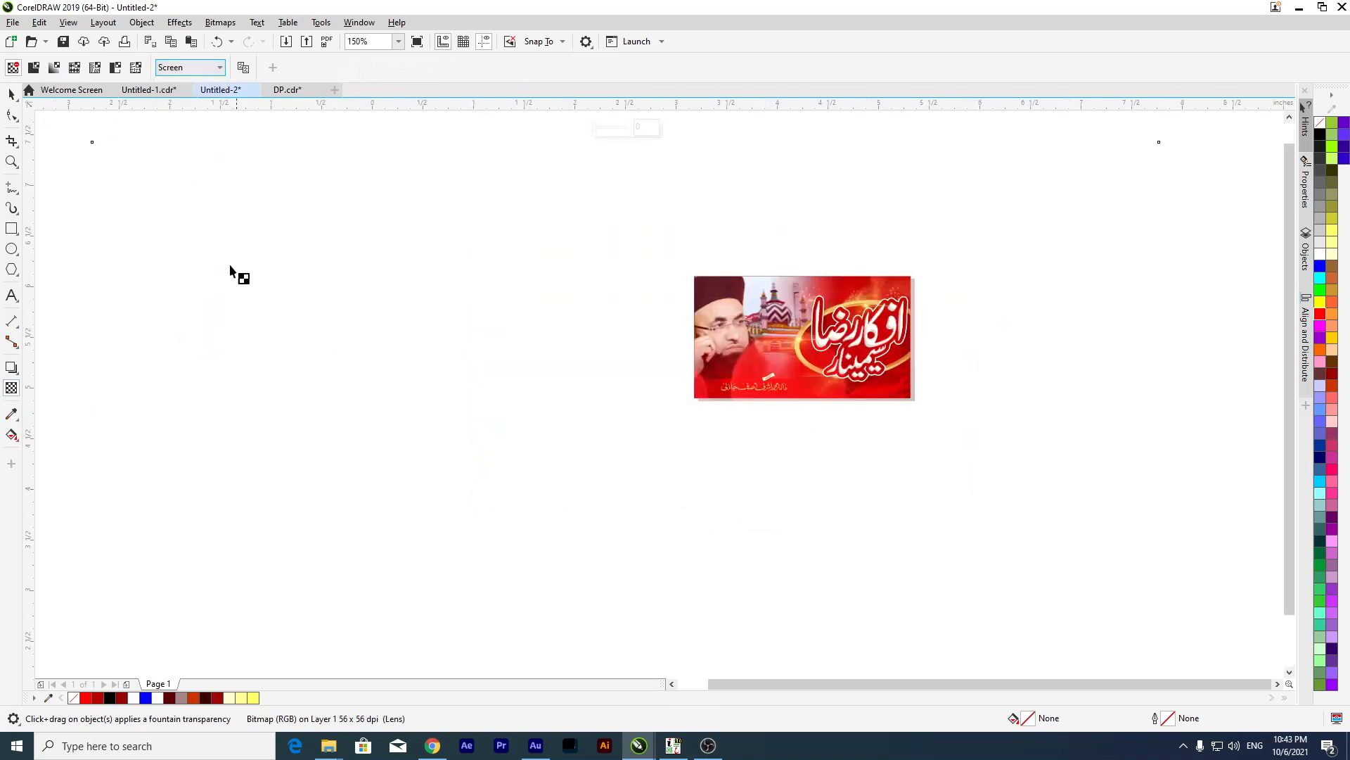
{"action": "left_click", "coordinate": [11, 94]}
{"action": "key", "text": "space"}
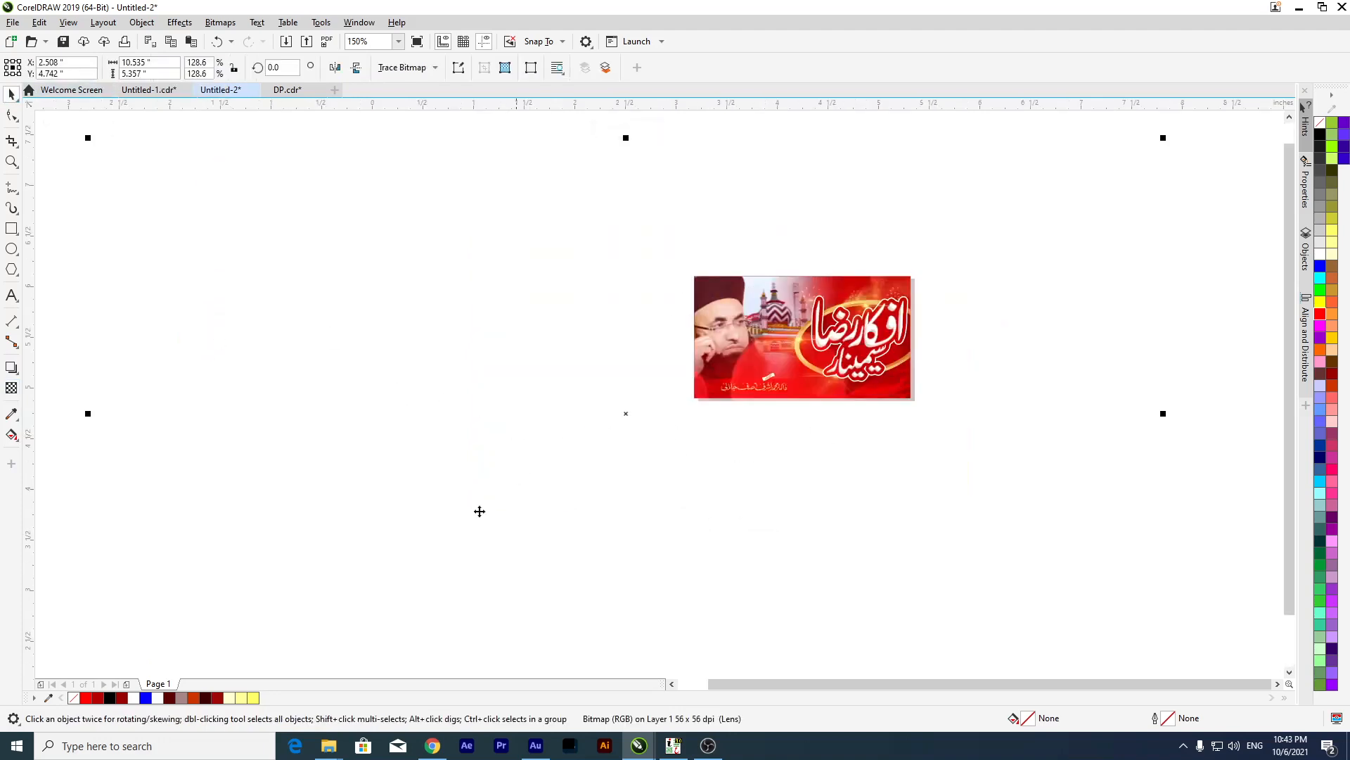
{"action": "left_click_drag", "start_coordinate": [88, 138], "coordinate": [422, 308]}
{"action": "left_click_drag", "start_coordinate": [497, 388], "coordinate": [477, 419]}
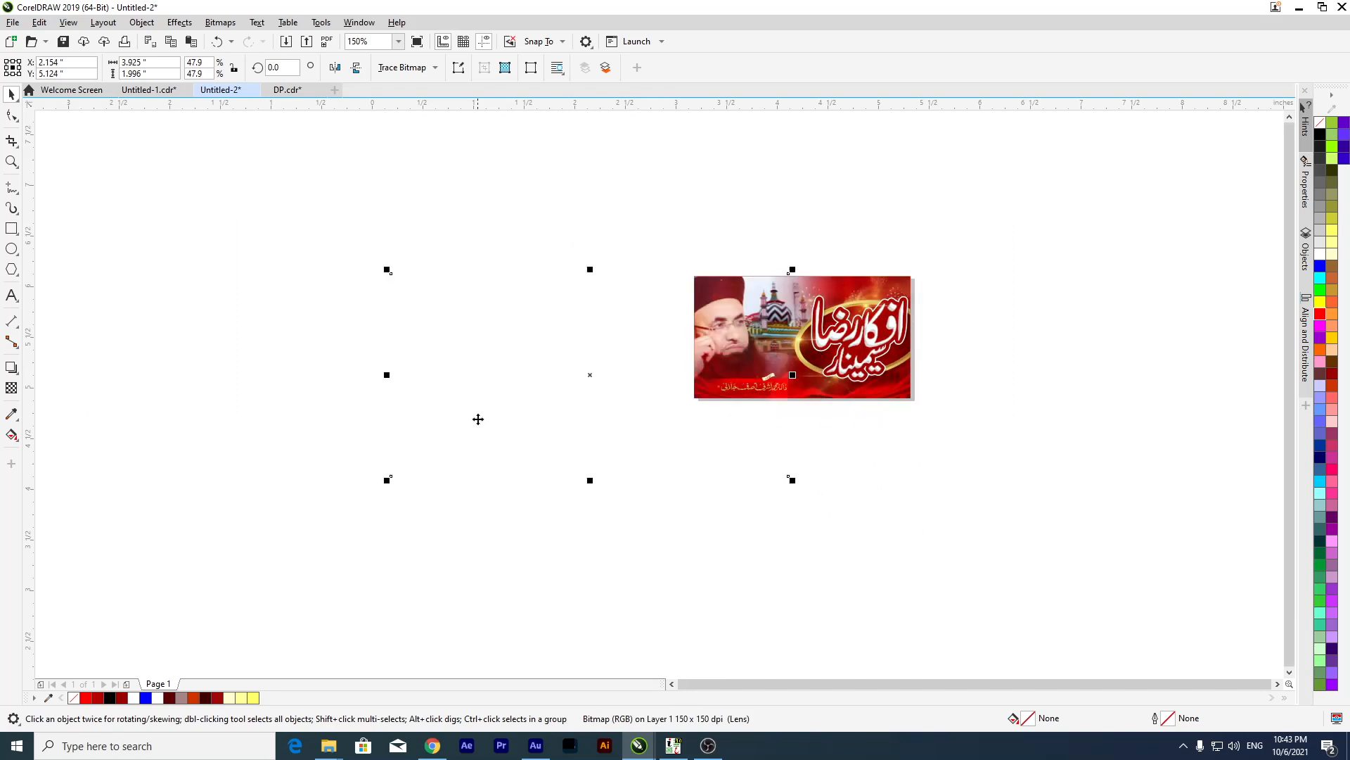
{"action": "key", "text": "Delete"}
{"action": "key", "text": "F4"}
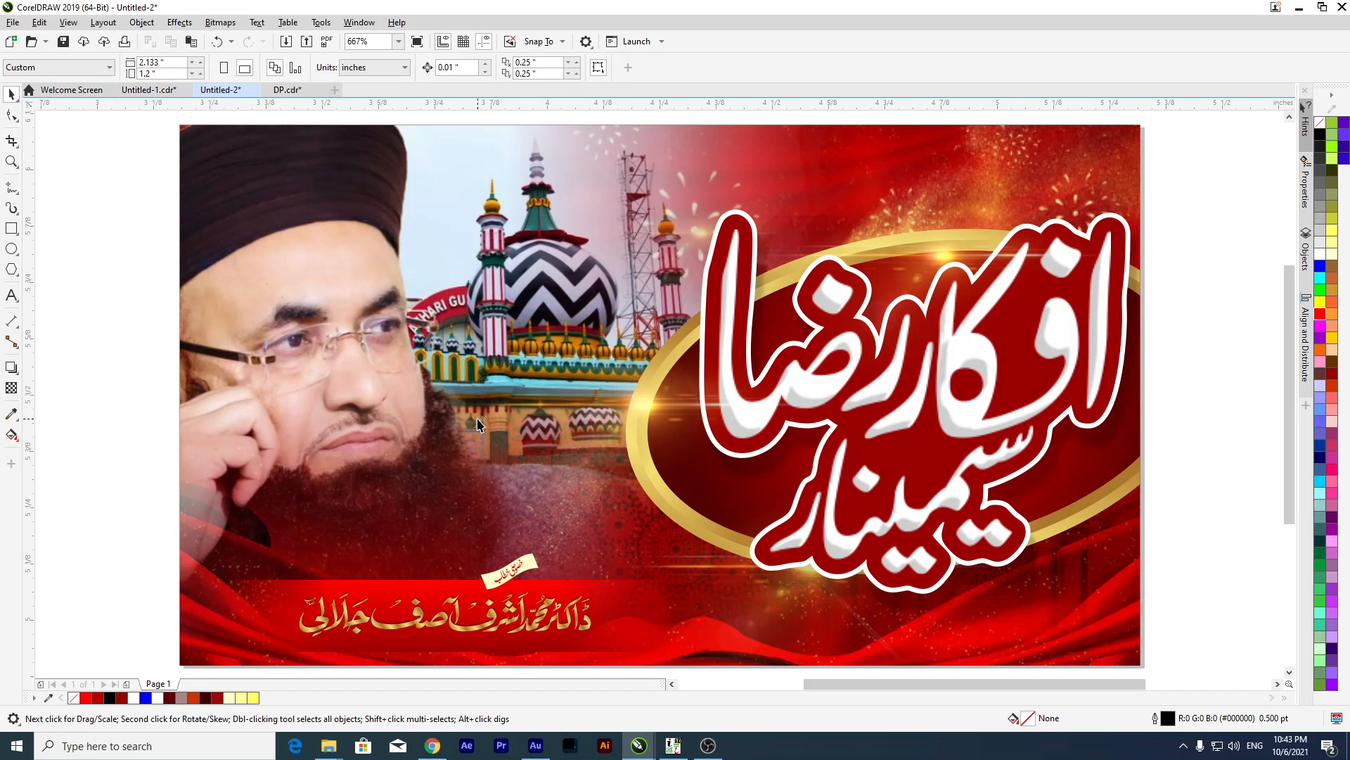
Move the small light flare on the gold oval's upper edge slightly upward.
{"action": "double_click", "coordinate": [917, 294]}
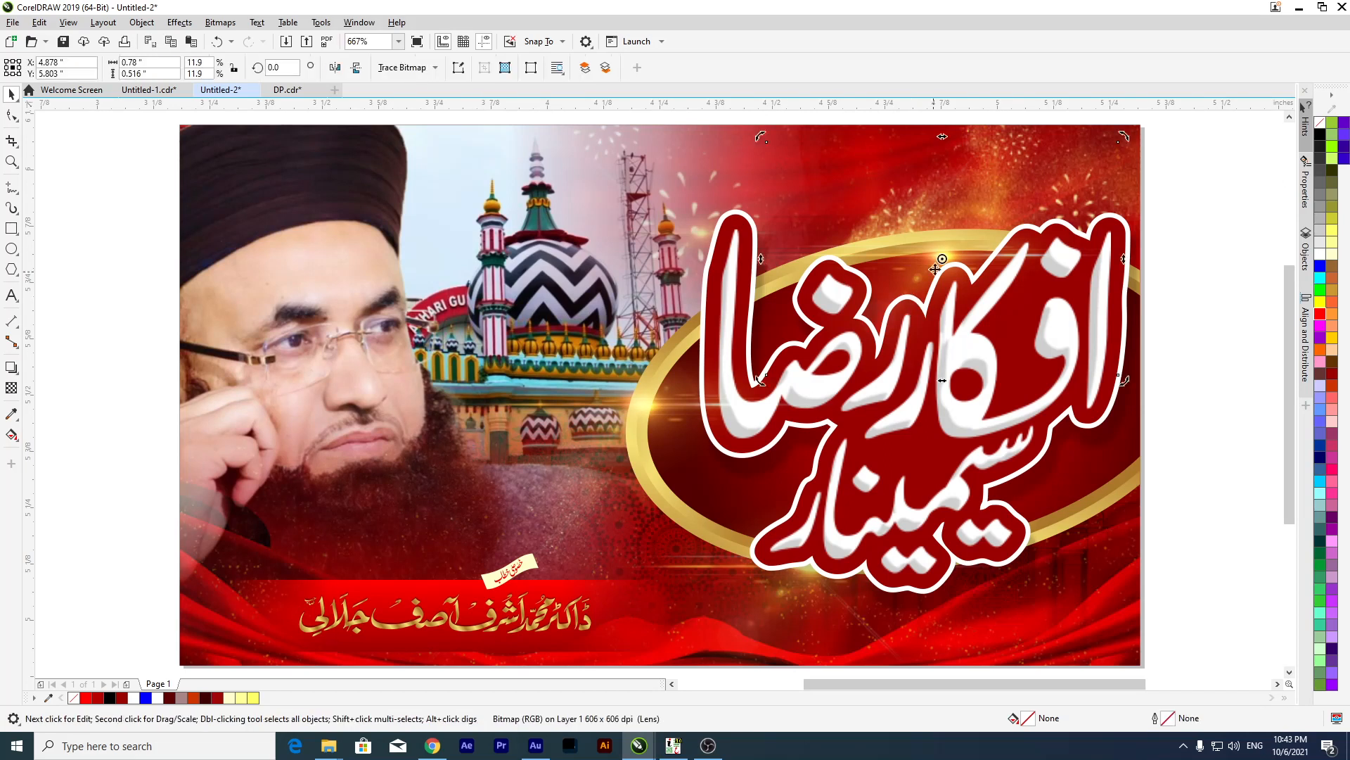
{"action": "left_click_drag", "start_coordinate": [957, 258], "coordinate": [955, 244]}
Try to PowerClip all the loose title and name strip objects inside the banner's background rectangle.
{"action": "scroll", "coordinate": [954, 244], "scroll_direction": "down", "scroll_amount": 2}
{"action": "left_click_drag", "start_coordinate": [1072, 195], "coordinate": [771, 474]}
{"action": "left_click_drag", "start_coordinate": [1106, 202], "coordinate": [754, 575]}
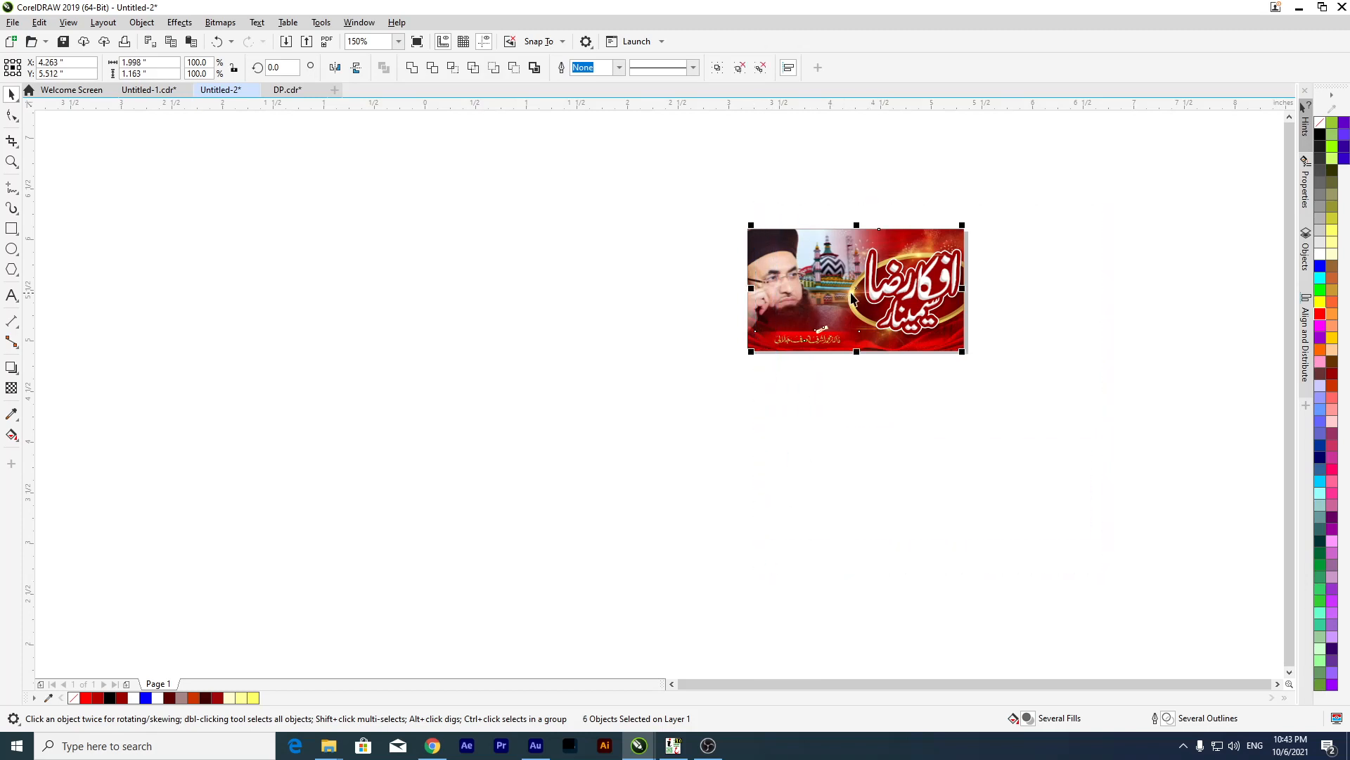
{"action": "right_click", "coordinate": [850, 298]}
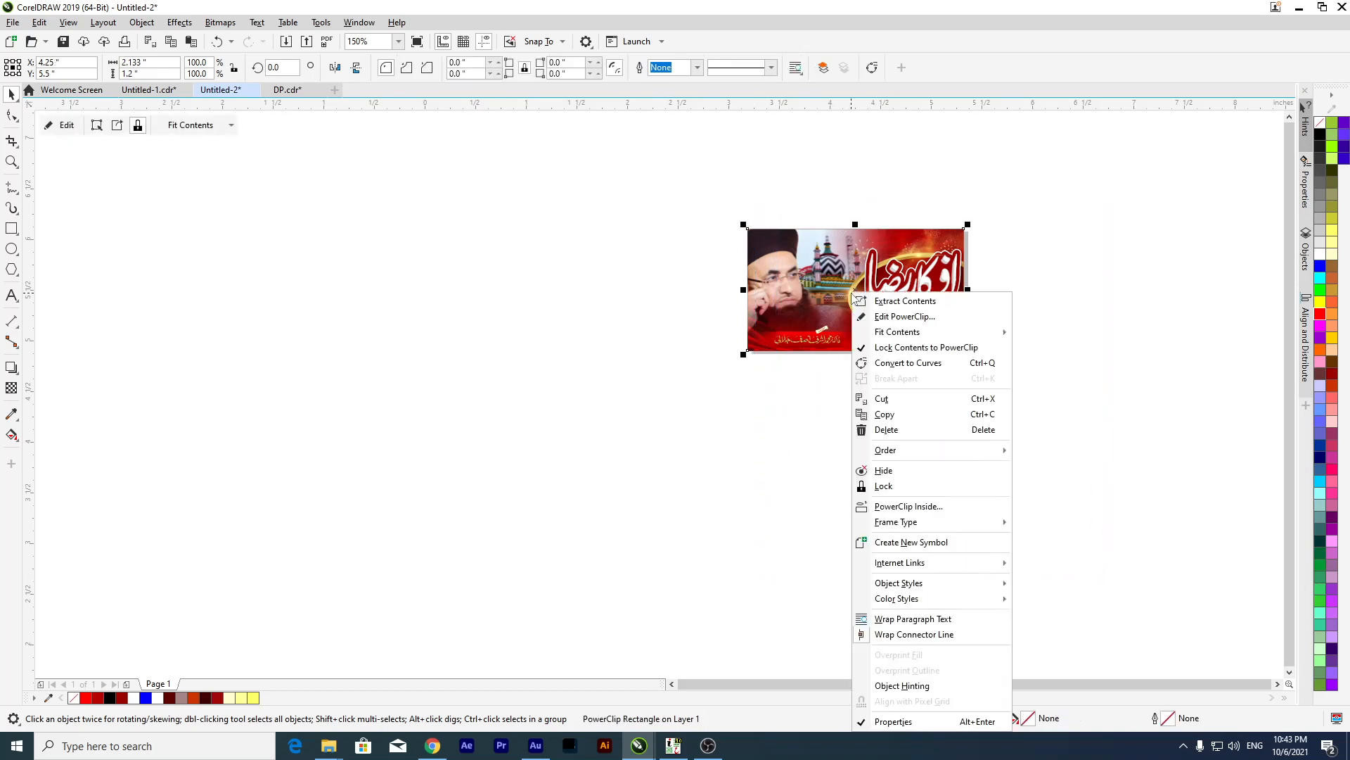
{"action": "left_click", "coordinate": [898, 505]}
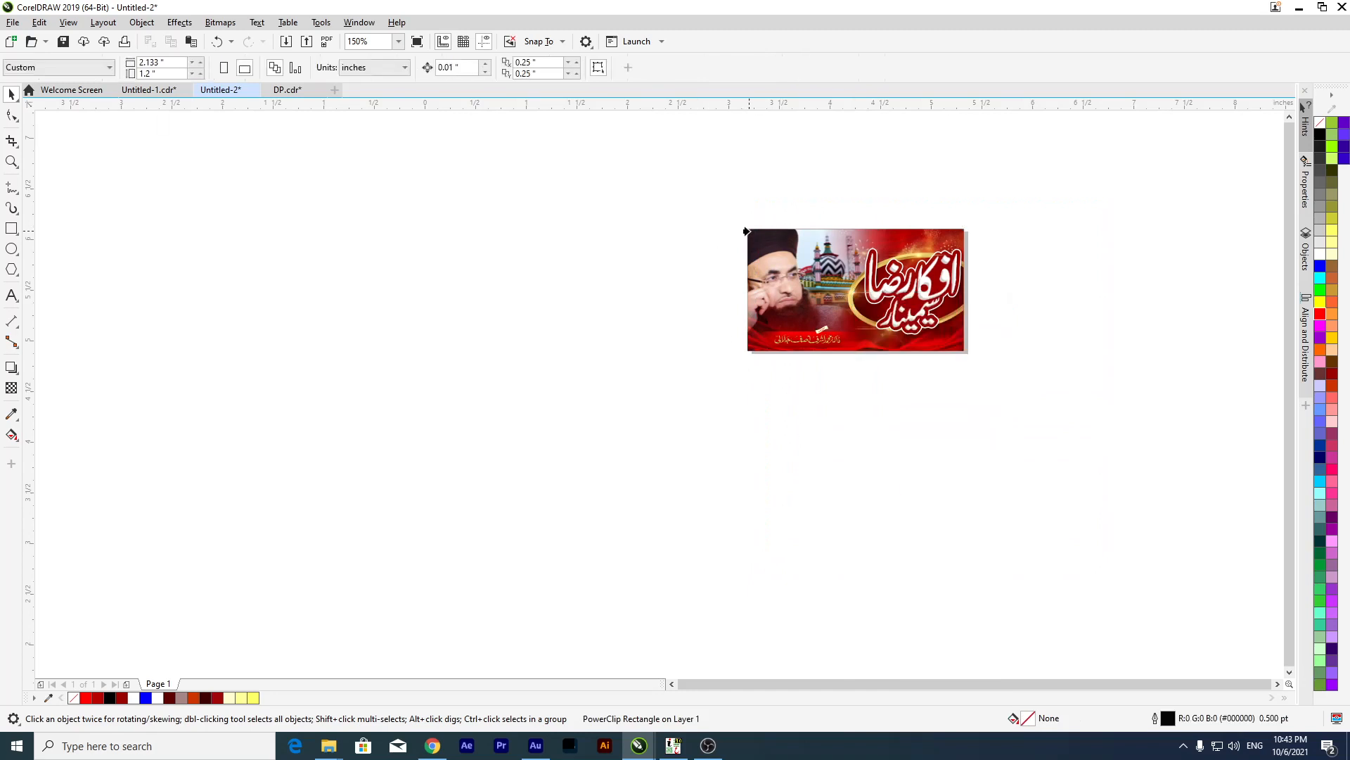
{"action": "left_click", "coordinate": [749, 232]}
PowerClip the three loose objects around the Urdu title inside the banner's background rectangle.
{"action": "left_click", "coordinate": [726, 417]}
{"action": "left_click_drag", "start_coordinate": [1095, 156], "coordinate": [780, 431]}
{"action": "right_click", "coordinate": [901, 281]}
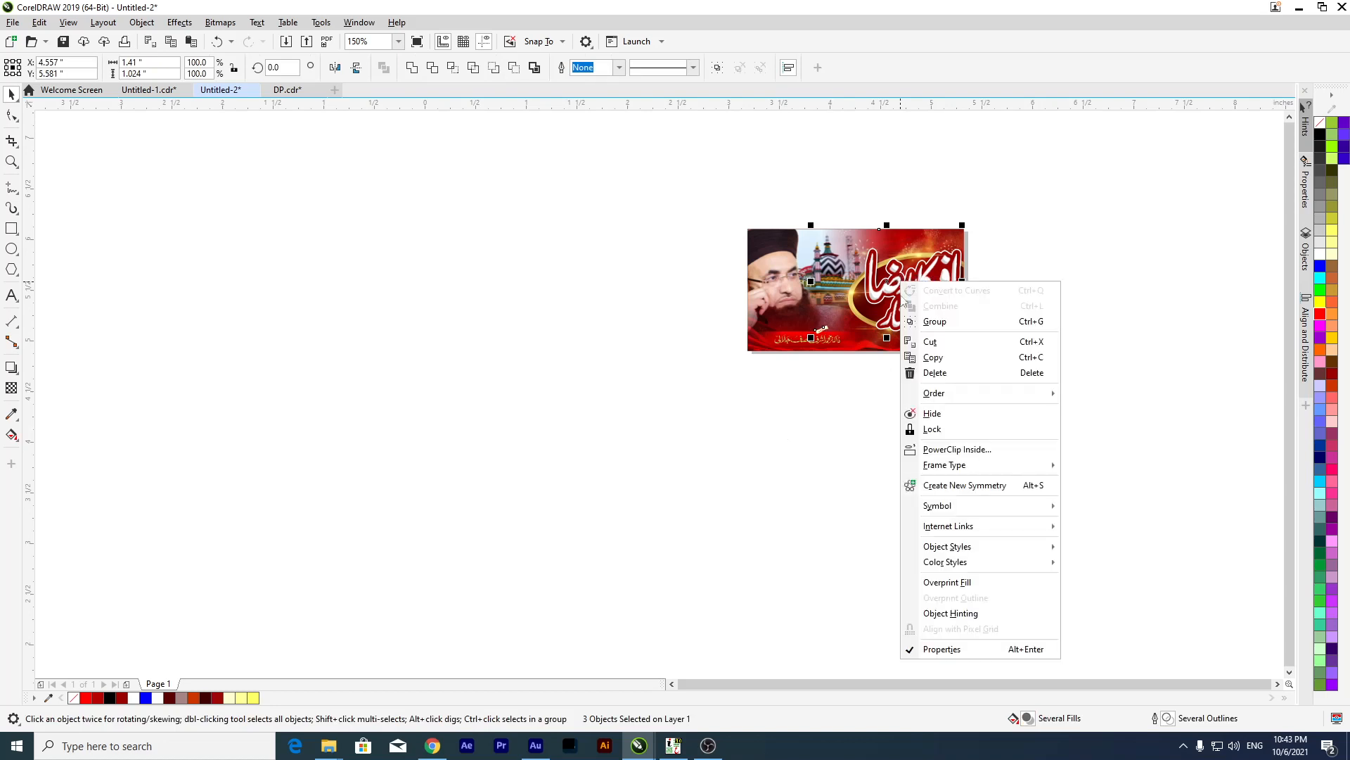
{"action": "left_click", "coordinate": [953, 449]}
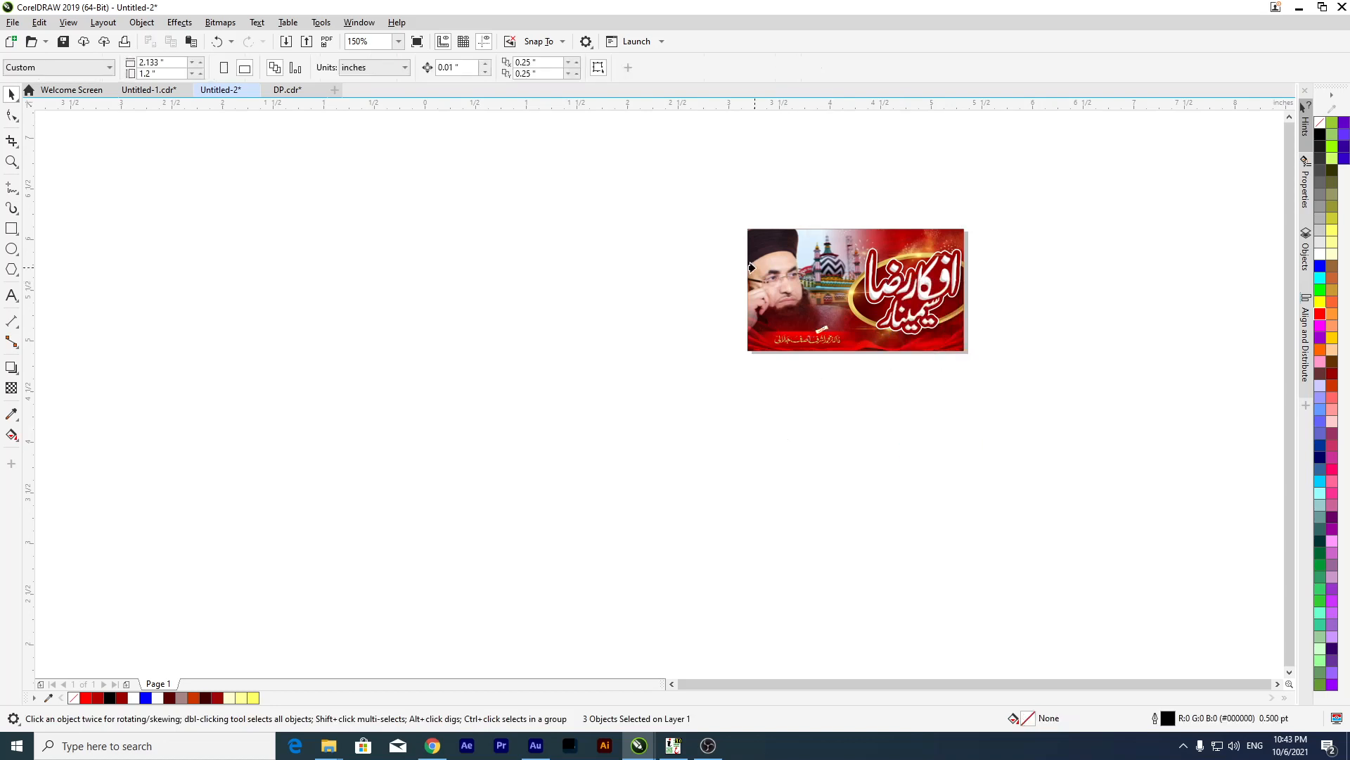
{"action": "left_click", "coordinate": [751, 268]}
PowerClip the three speaker name strip and label objects inside the banner's background rectangle.
{"action": "left_click_drag", "start_coordinate": [606, 323], "coordinate": [995, 413]}
{"action": "left_click_drag", "start_coordinate": [690, 277], "coordinate": [1032, 461]}
{"action": "right_click", "coordinate": [808, 345]}
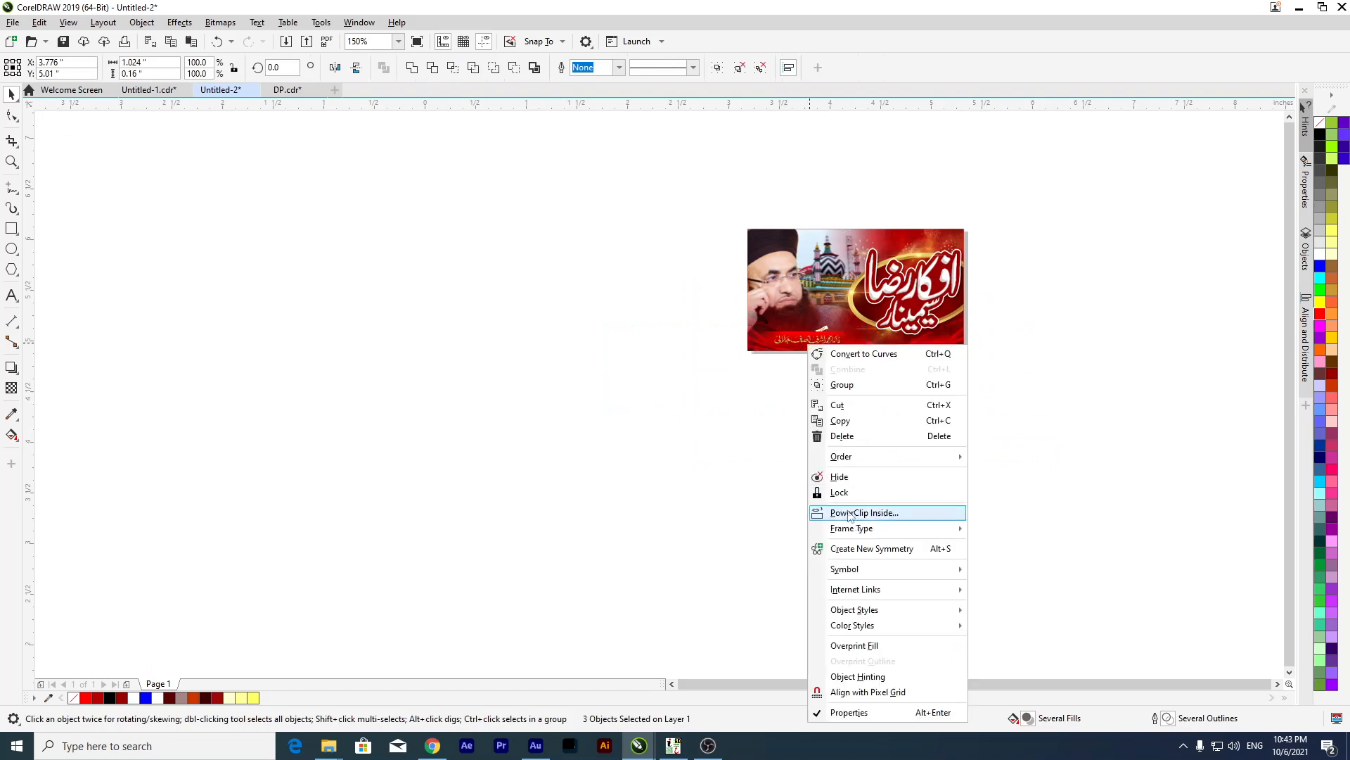
{"action": "left_click", "coordinate": [849, 513]}
{"action": "left_click", "coordinate": [973, 304]}
Move the clipped banner off the page, centre it on the page, and undo a second test move.
{"action": "left_click_drag", "start_coordinate": [1065, 177], "coordinate": [754, 501]}
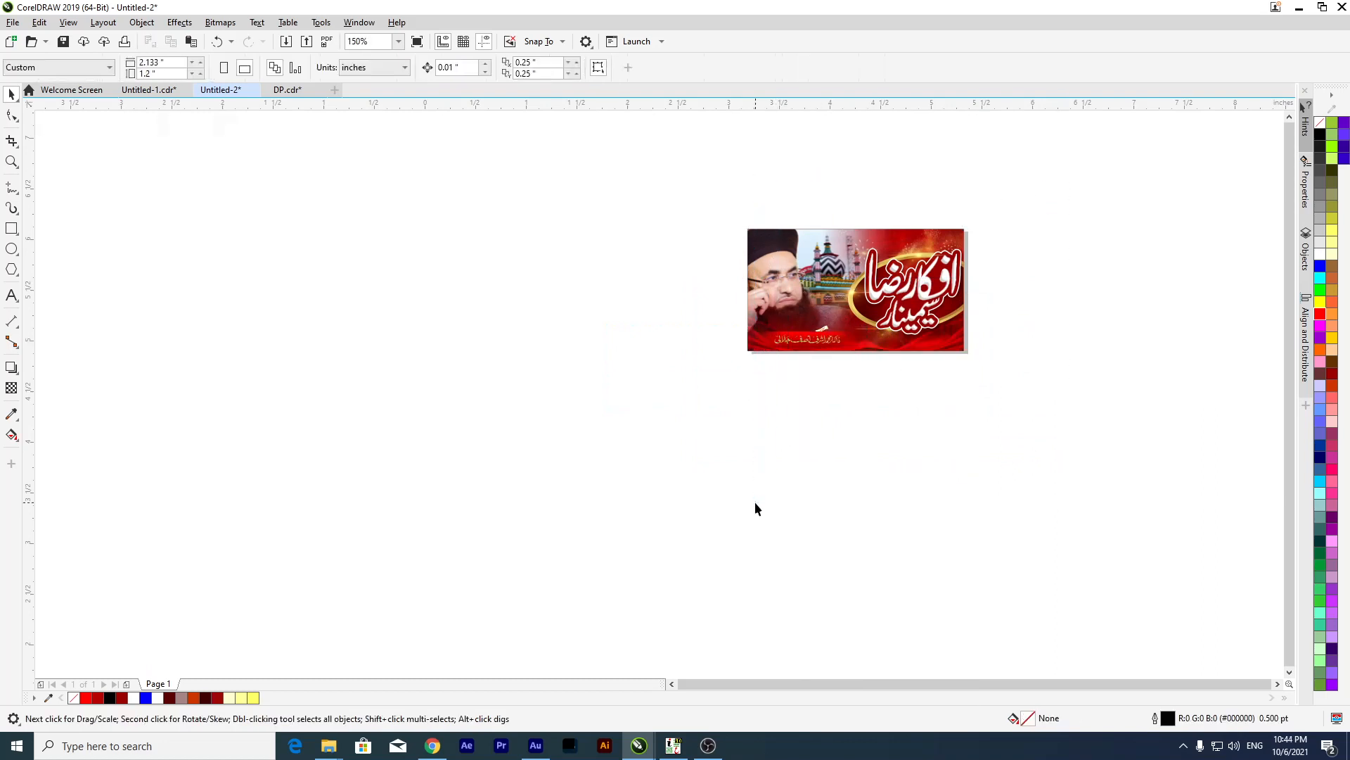
{"action": "left_click_drag", "start_coordinate": [882, 236], "coordinate": [607, 288]}
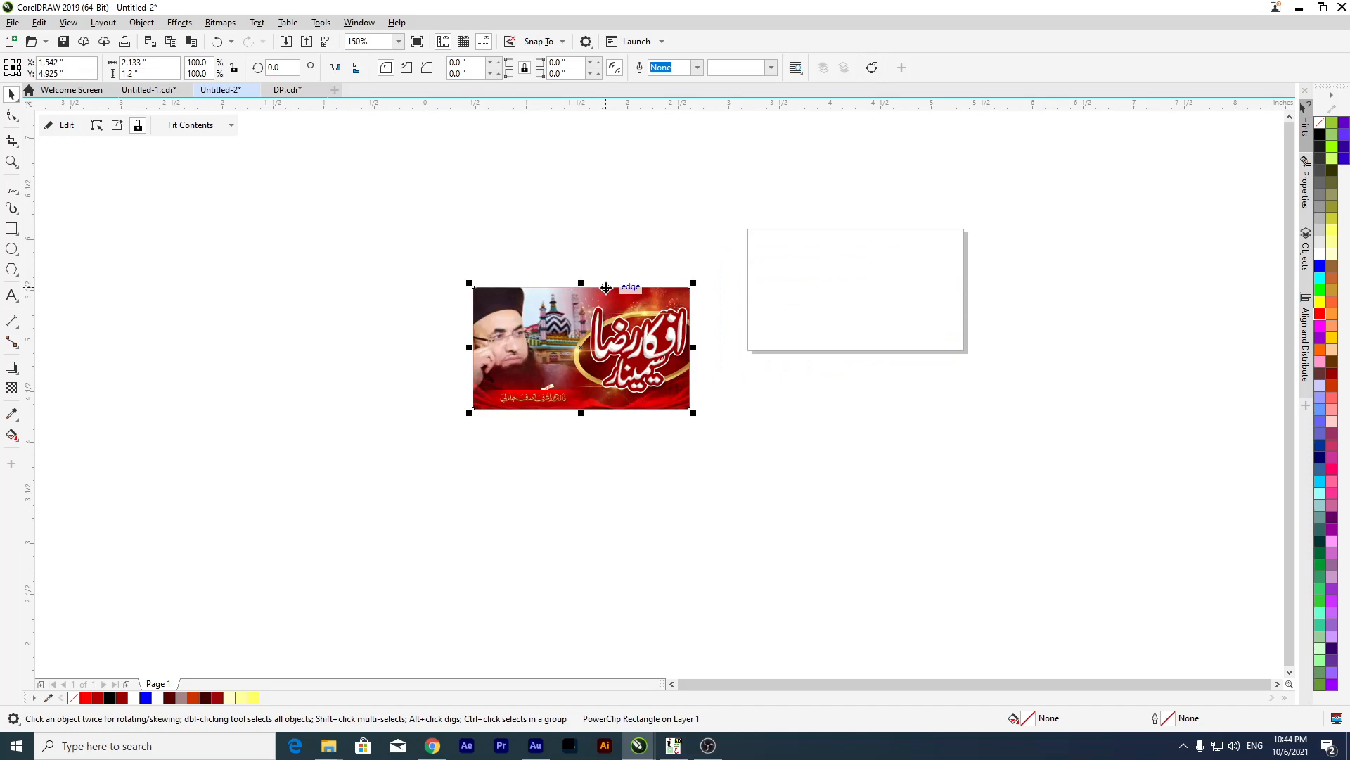
{"action": "key", "text": "p"}
{"action": "left_click_drag", "start_coordinate": [885, 351], "coordinate": [719, 372]}
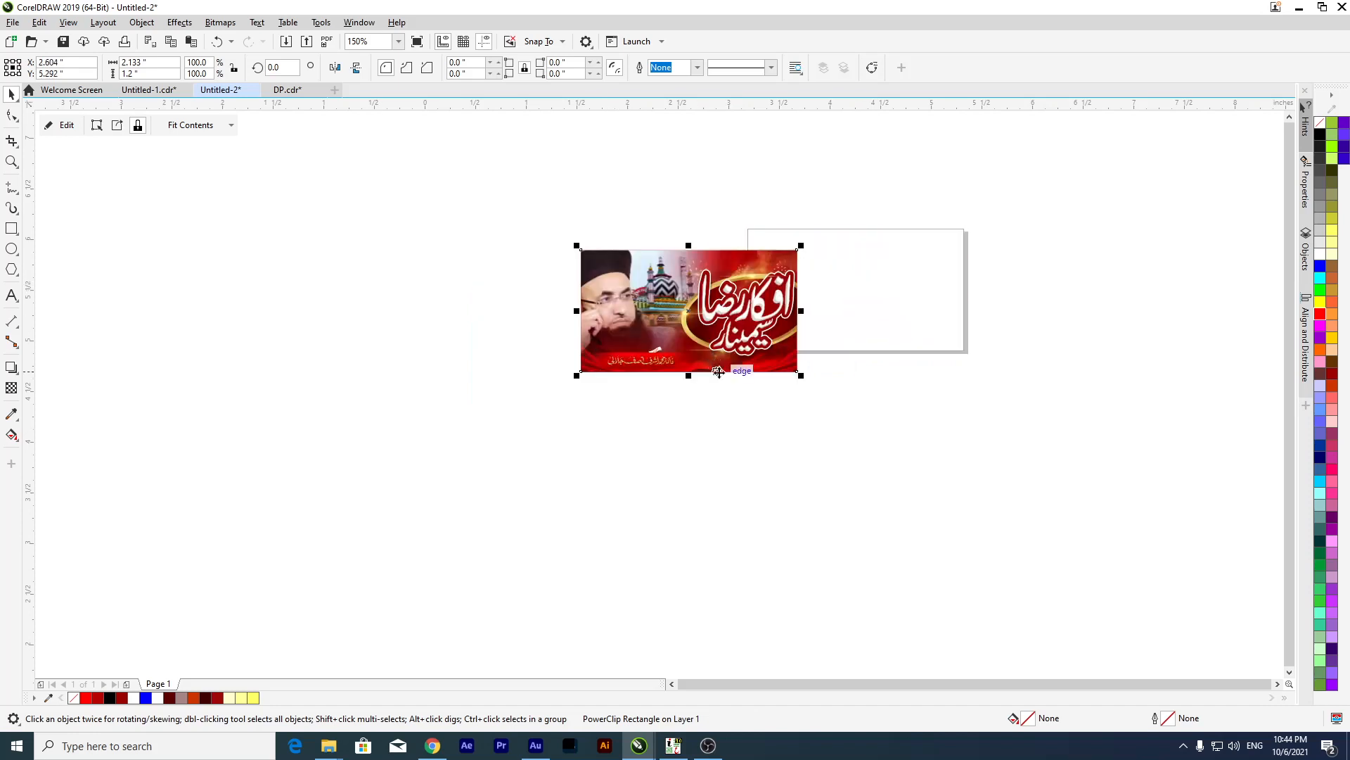
{"action": "key", "text": "ctrl+z"}
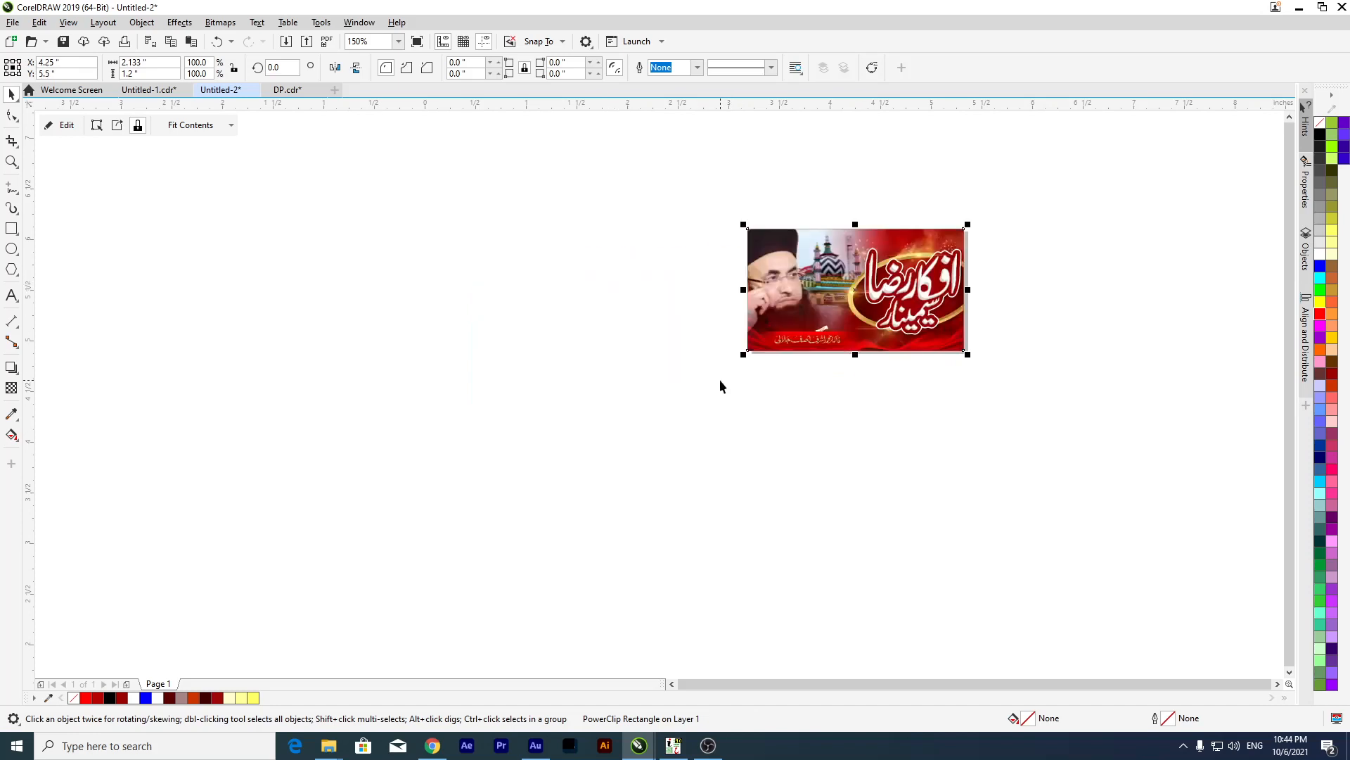
{"action": "key", "text": "shift+F2"}
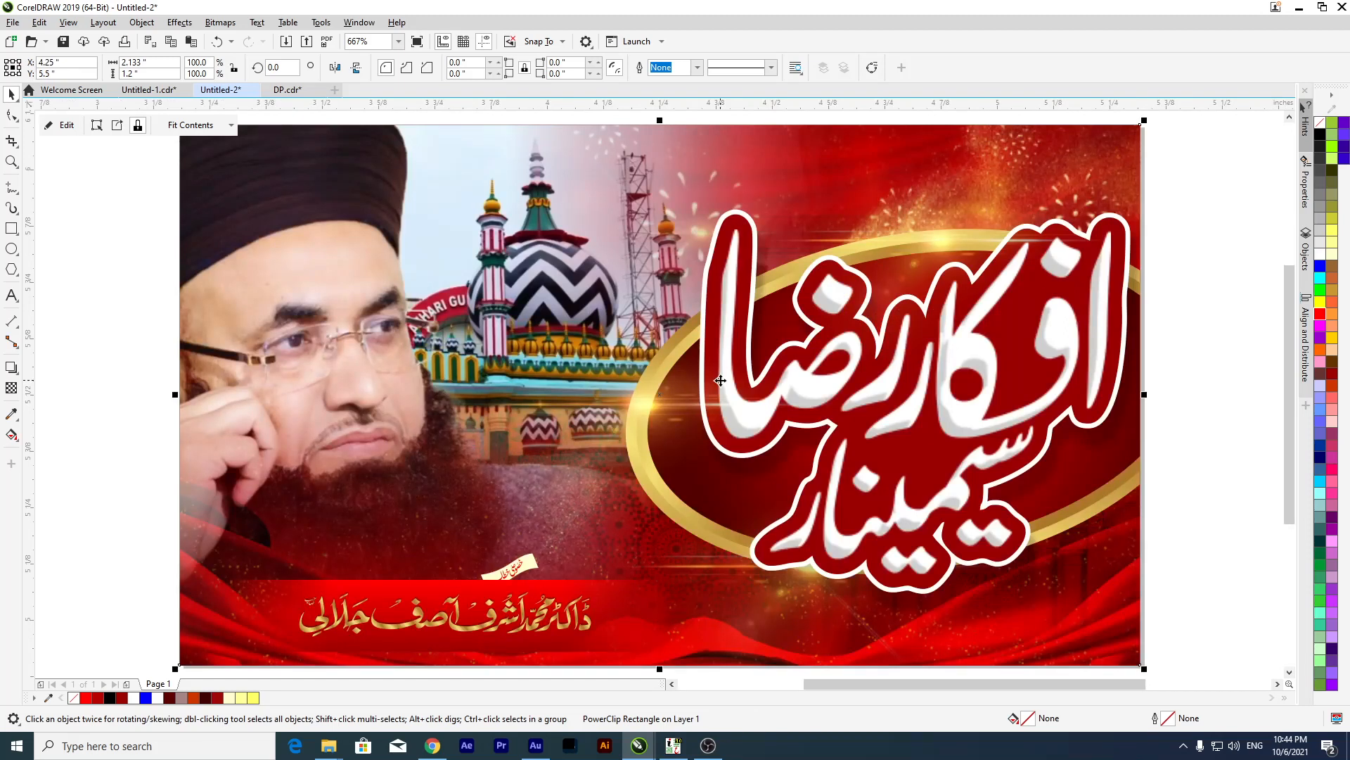
{"action": "scroll", "coordinate": [892, 262], "scroll_direction": "down", "scroll_amount": 4}
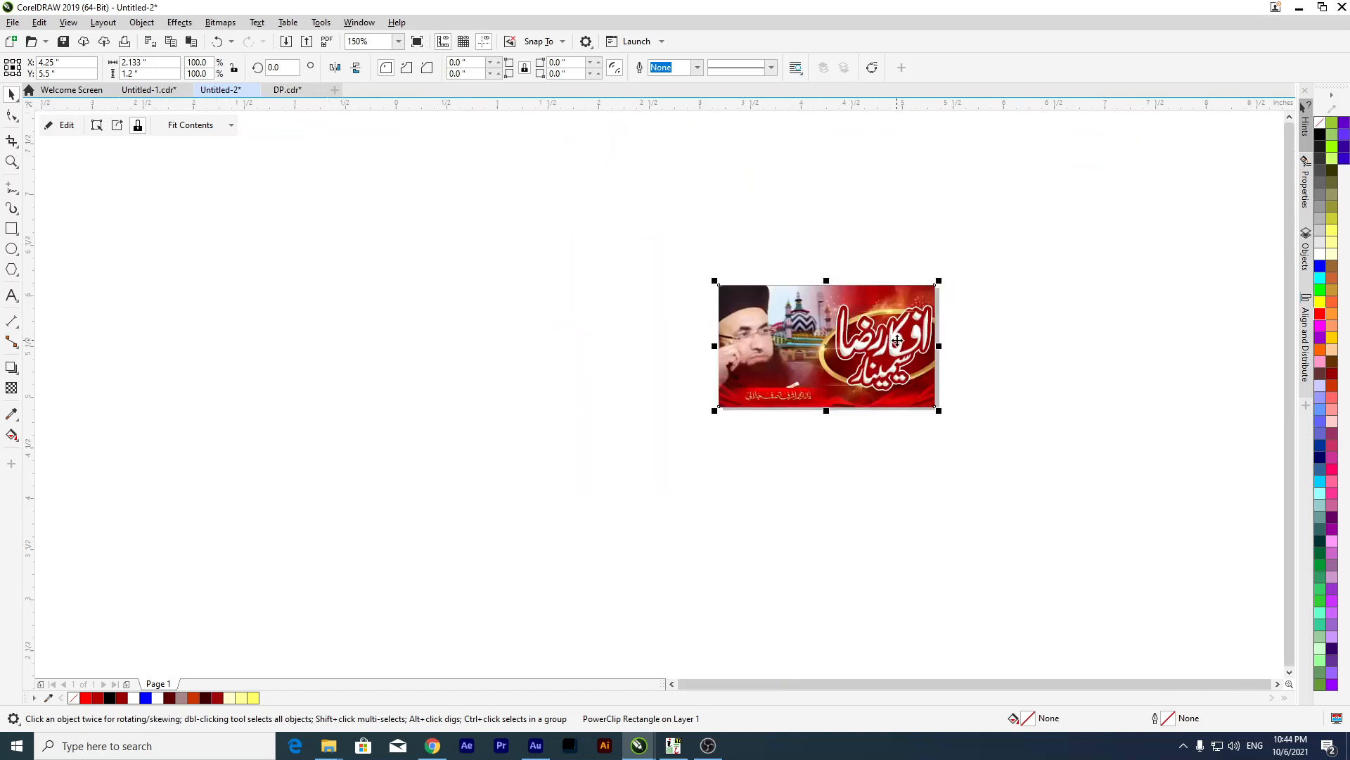
{"action": "scroll", "coordinate": [897, 340], "scroll_direction": "up", "scroll_amount": 1}
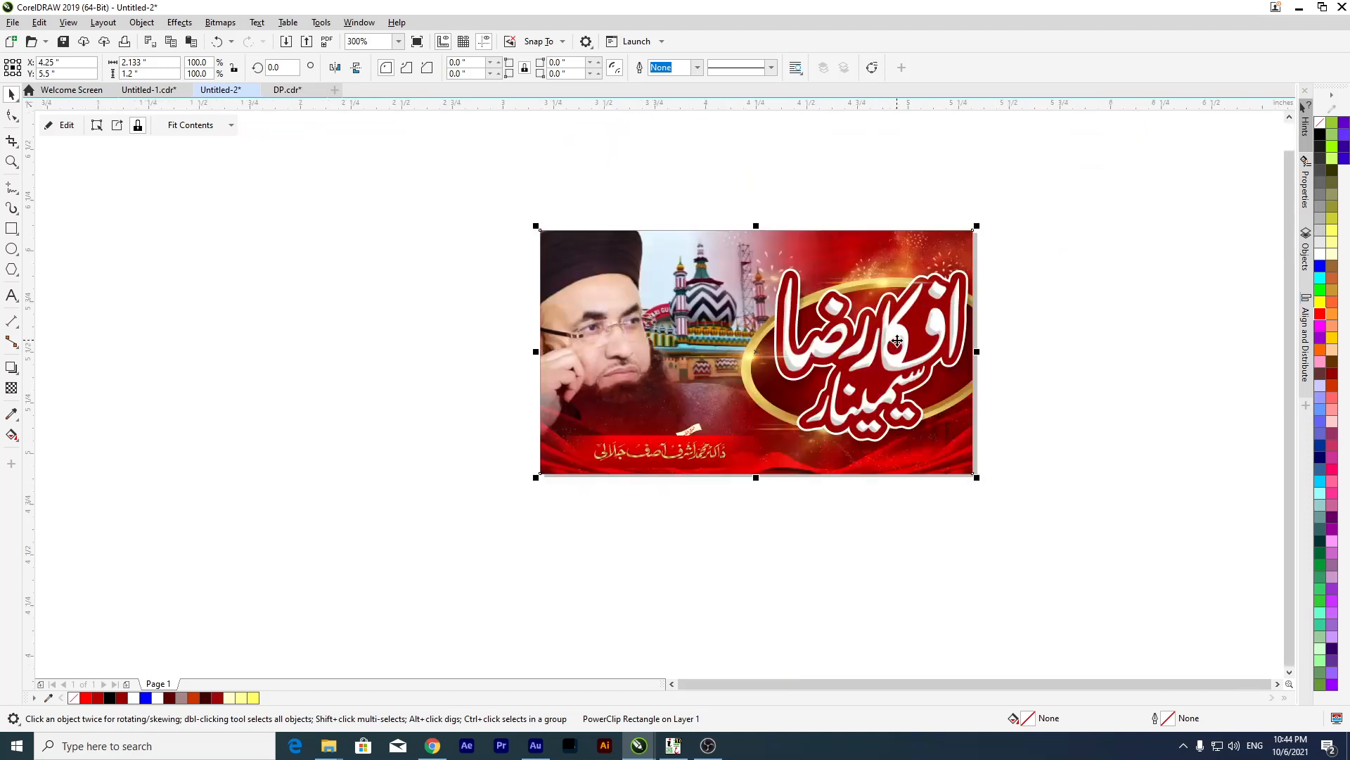